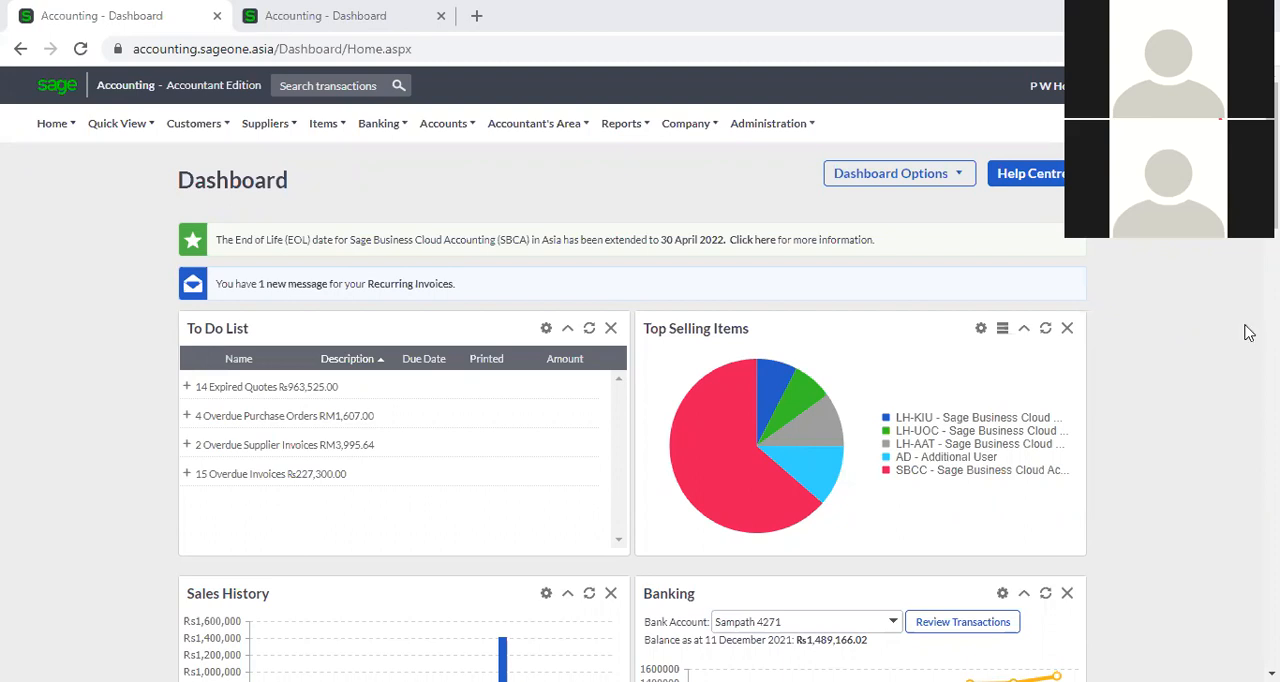
View the list of available companies and check the dashboards of both open accounting sites, ending on the Asia site.
{"action": "left_click", "coordinate": [1040, 85]}
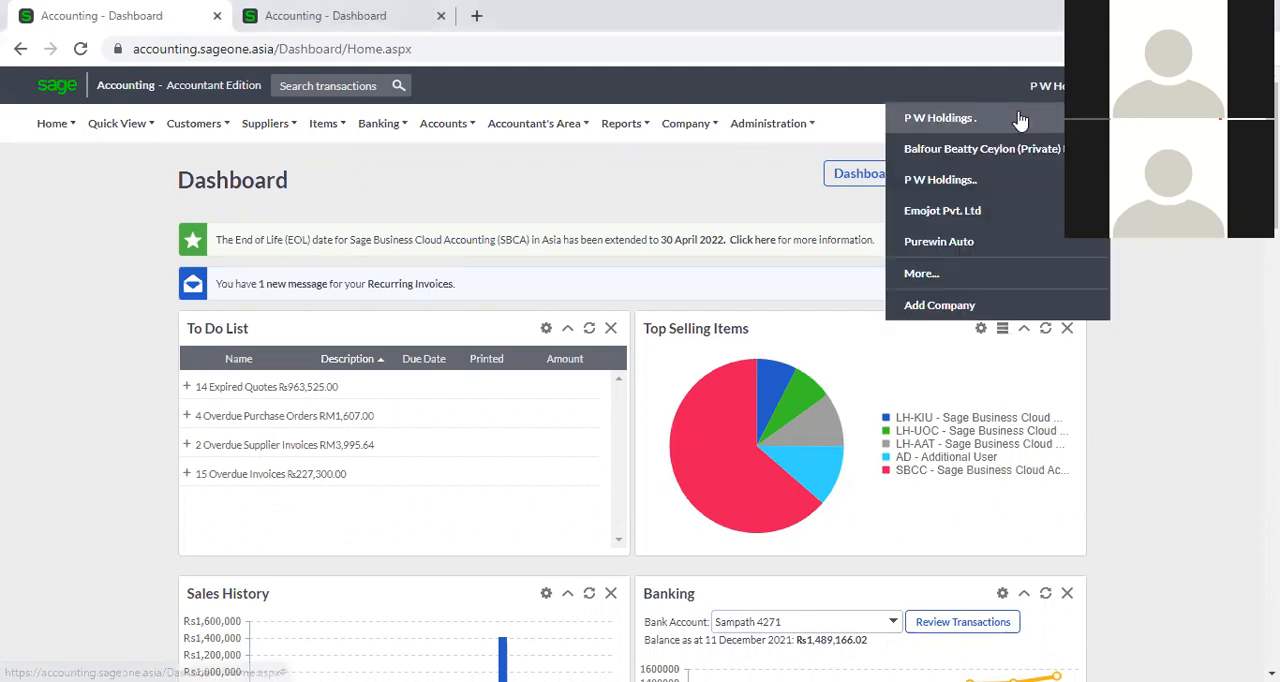
{"action": "left_click", "coordinate": [398, 15]}
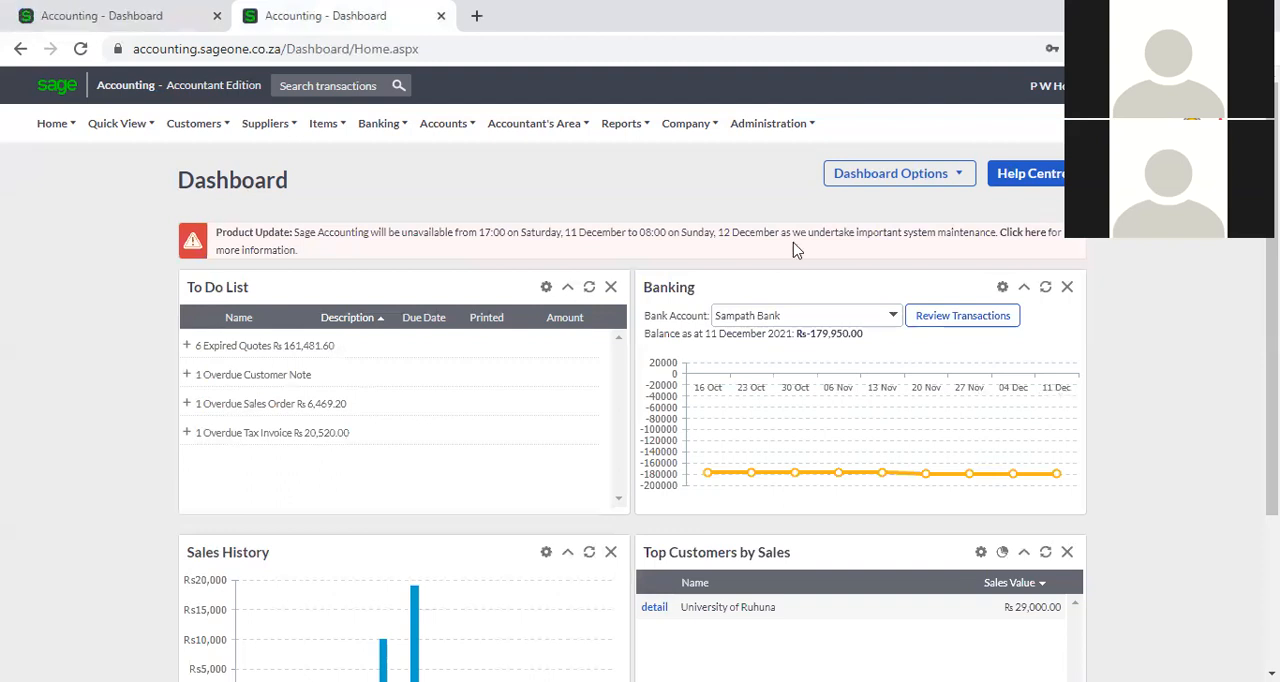
{"action": "left_click", "coordinate": [133, 14]}
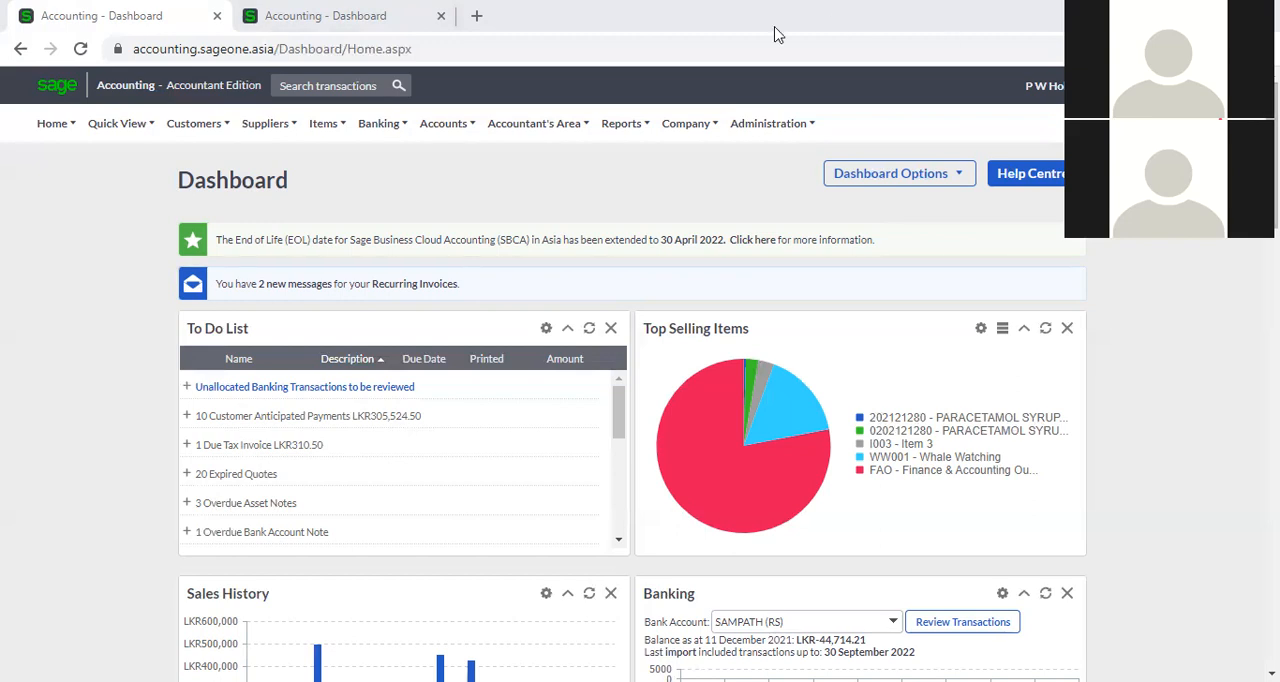
Open the company settings and review the company details and the Customer Zone settings.
{"action": "left_click", "coordinate": [684, 123]}
{"action": "left_click", "coordinate": [686, 188]}
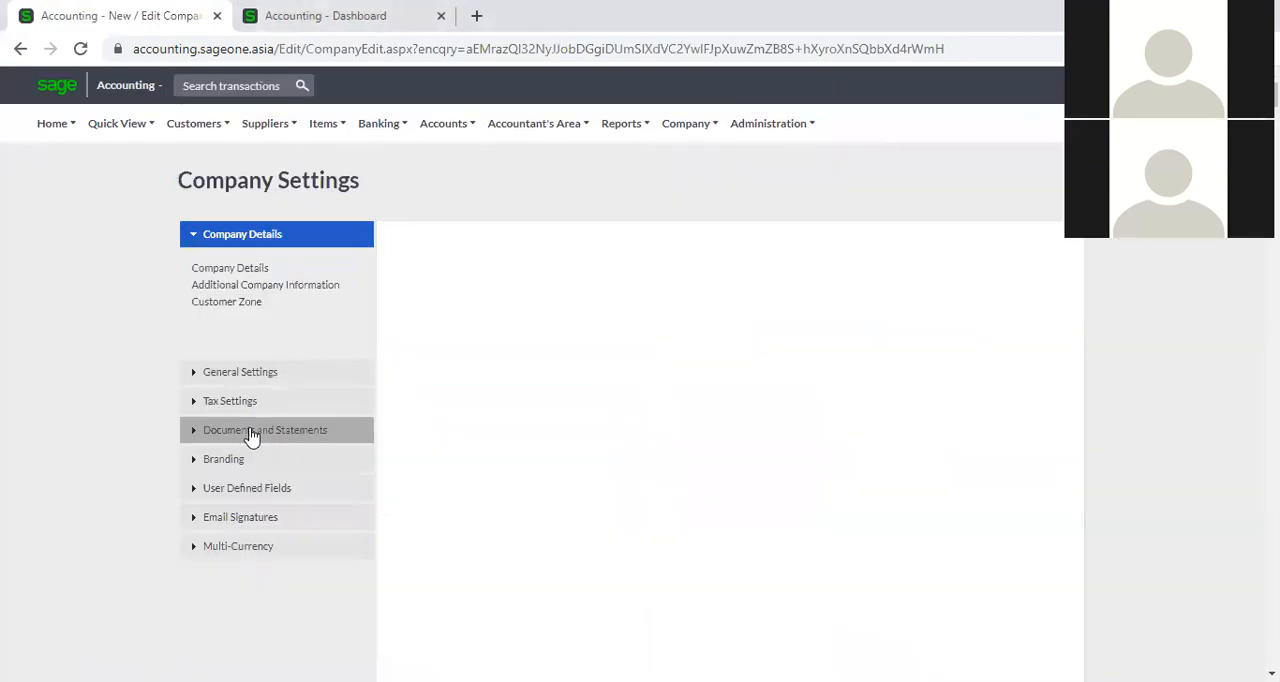
{"action": "left_click", "coordinate": [251, 434]}
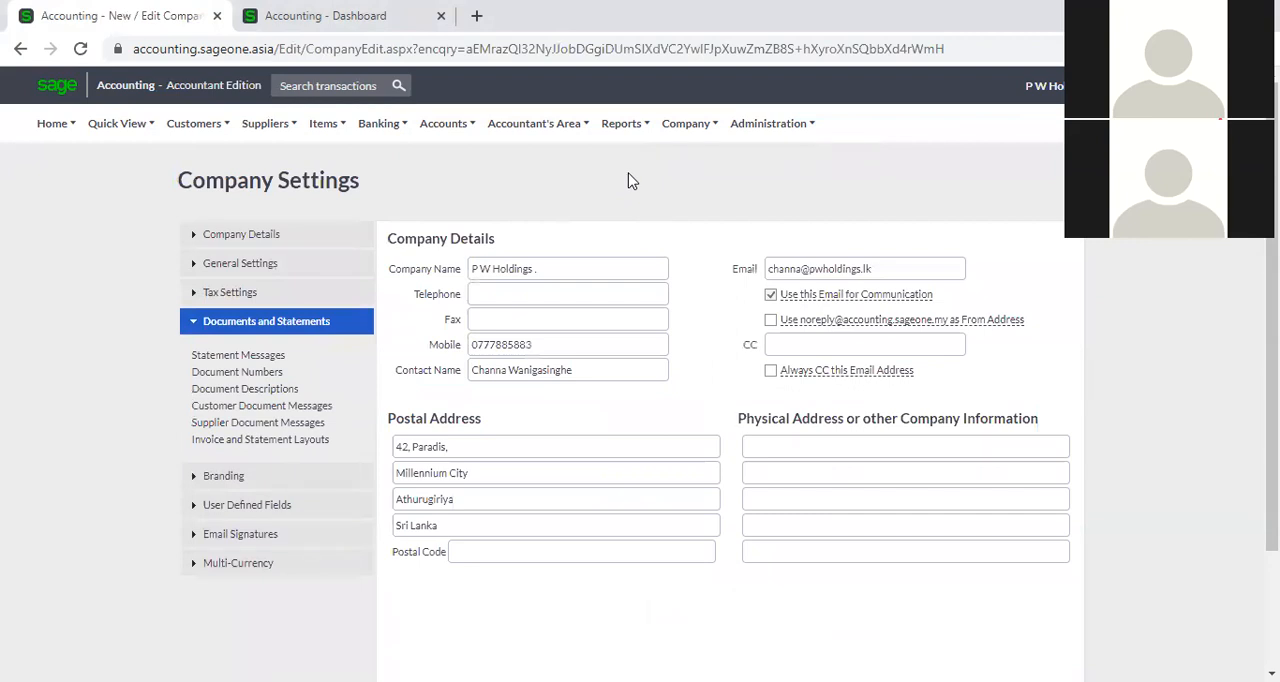
{"action": "mouse_move", "coordinate": [688, 143]}
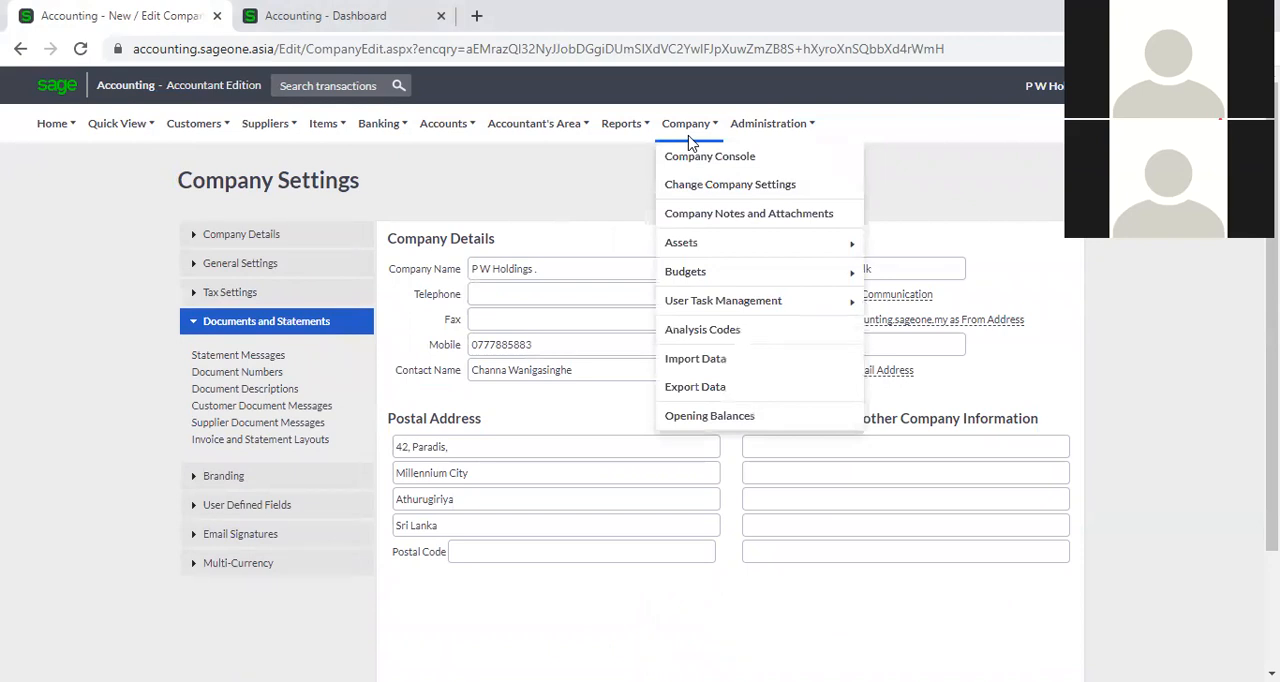
{"action": "left_click", "coordinate": [705, 188]}
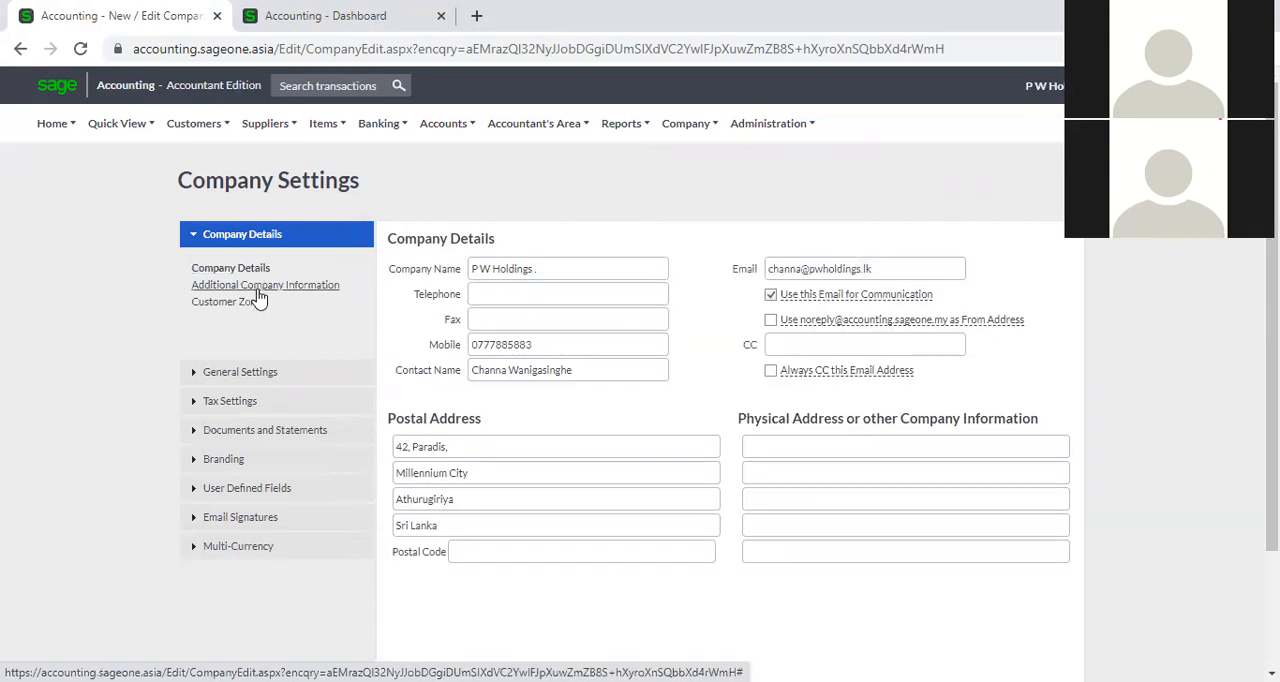
{"action": "left_click", "coordinate": [226, 303]}
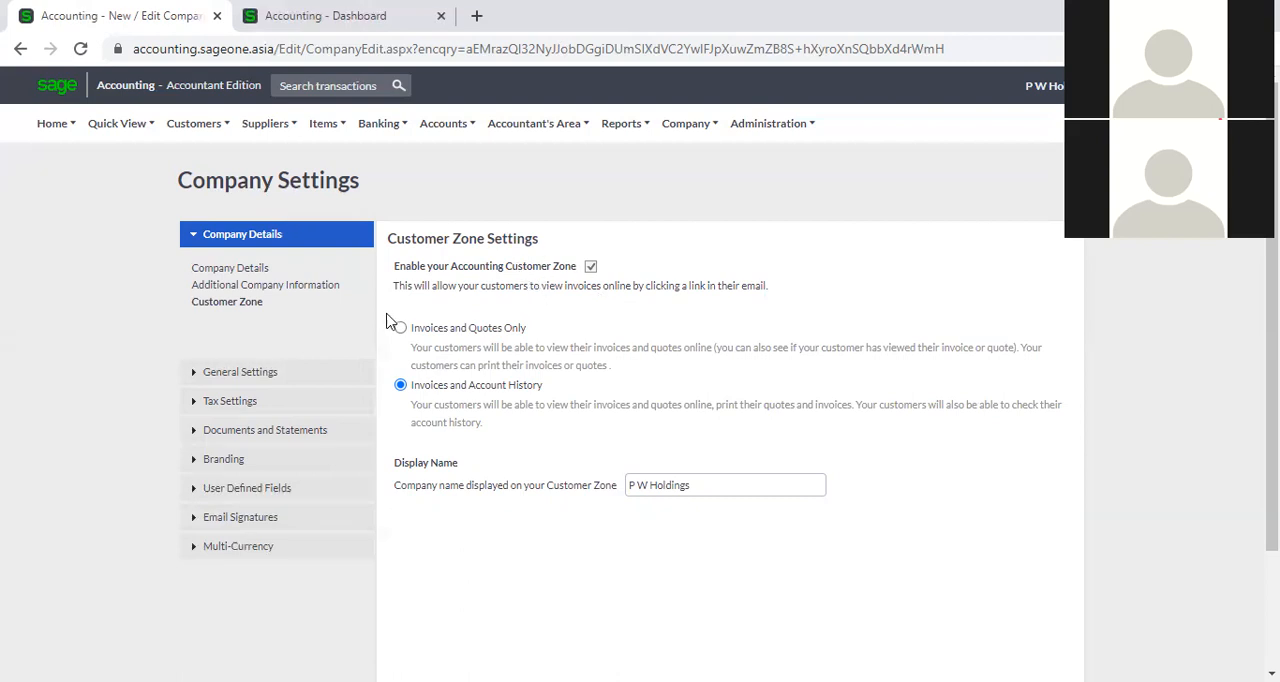
Review the general settings for financial years, rounding, regional formats, and customers and suppliers.
{"action": "left_click", "coordinate": [289, 372]}
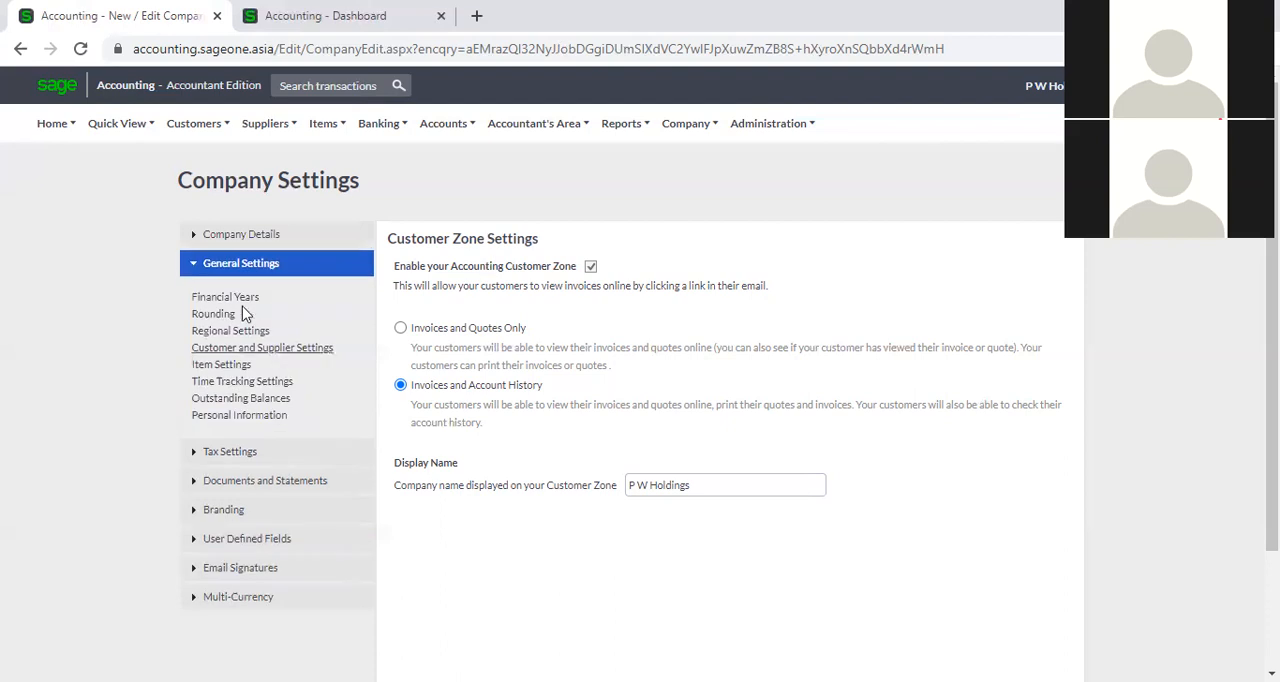
{"action": "left_click", "coordinate": [240, 298]}
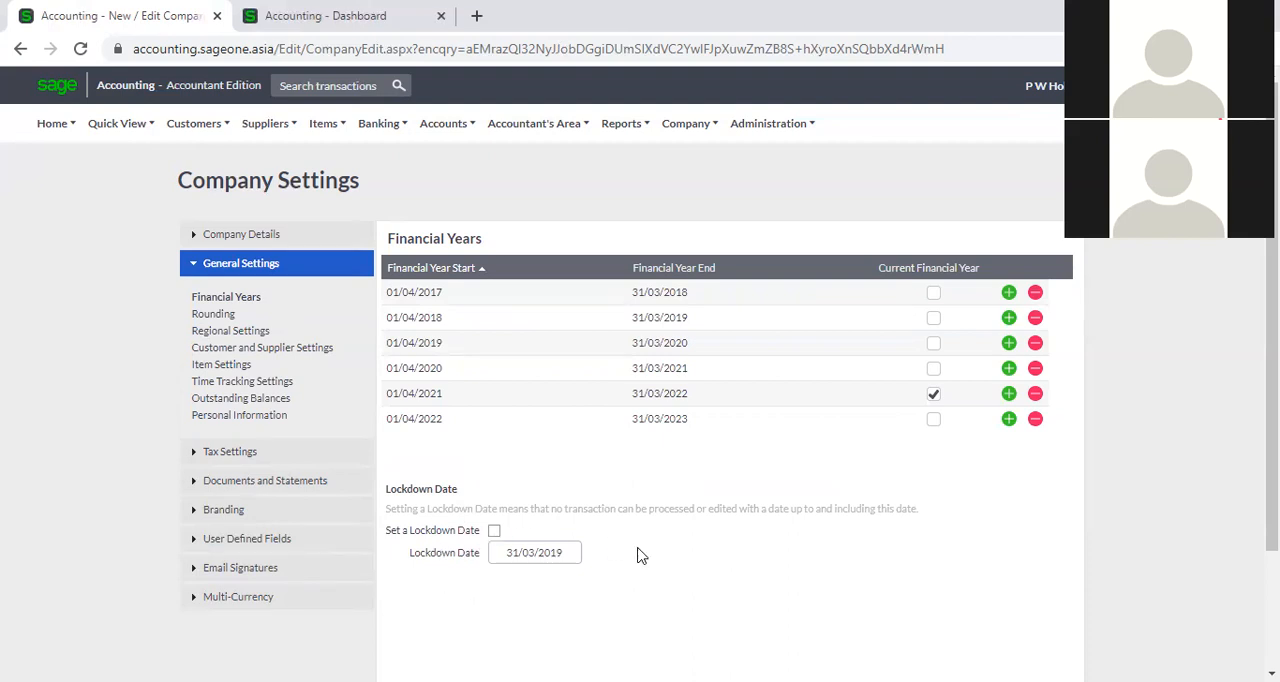
{"action": "left_click", "coordinate": [212, 315]}
{"action": "left_click", "coordinate": [226, 333]}
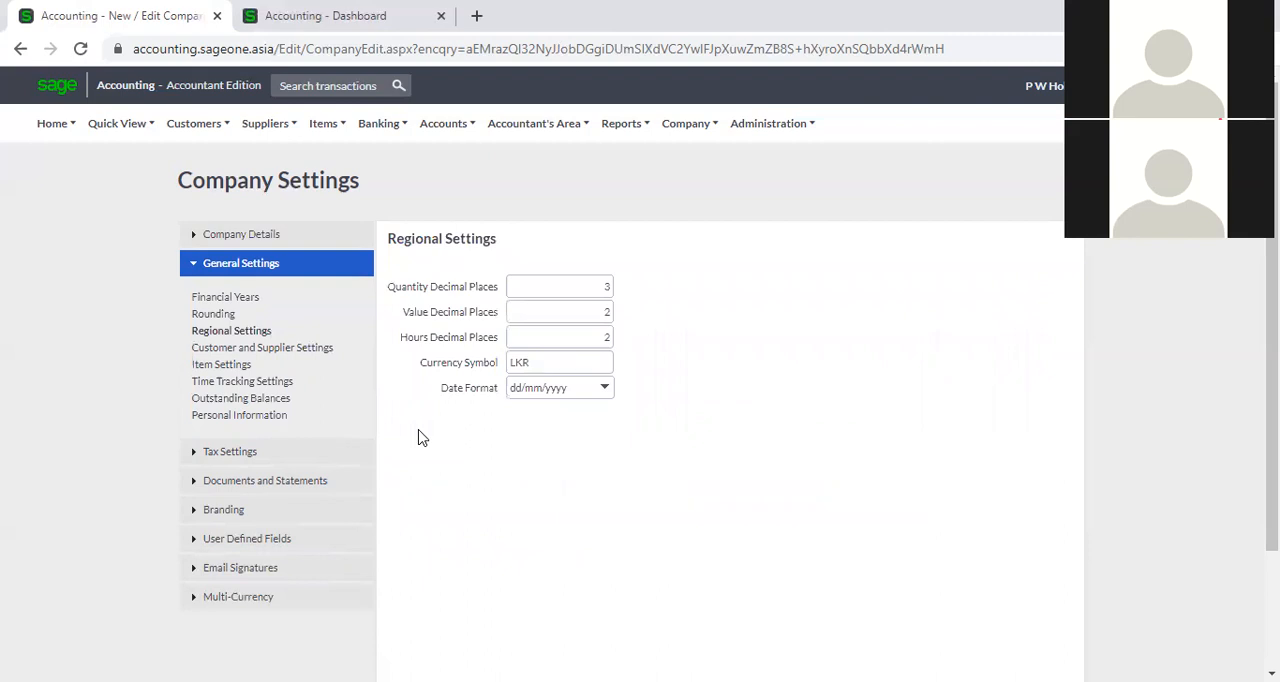
{"action": "left_click", "coordinate": [281, 356]}
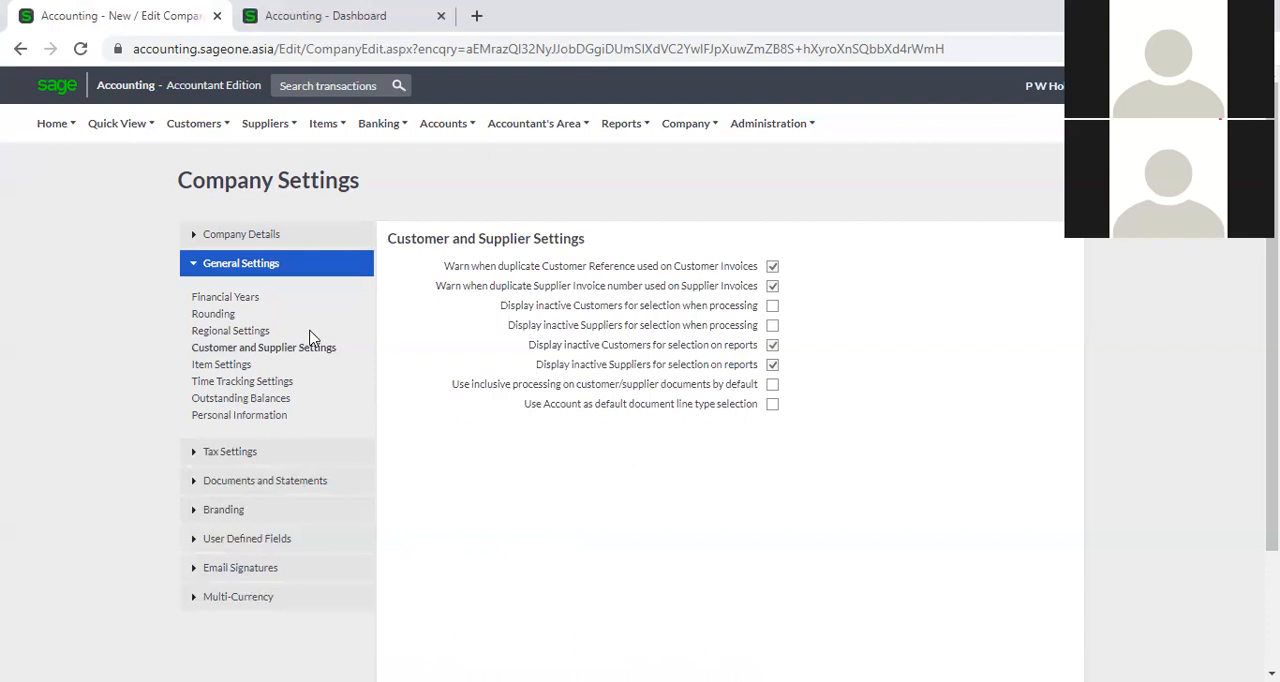
Review the item settings with their price lists and the time tracking settings.
{"action": "left_click", "coordinate": [232, 368]}
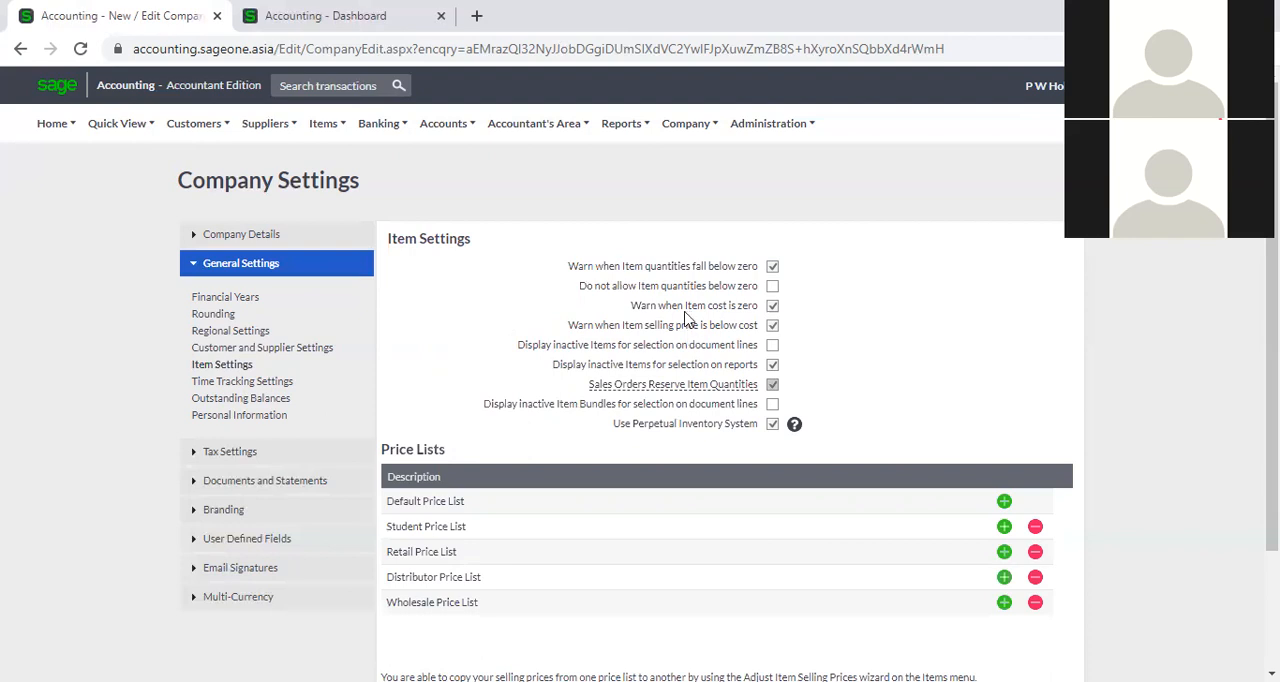
{"action": "scroll", "coordinate": [550, 368], "scroll_direction": "down", "scroll_amount": 3}
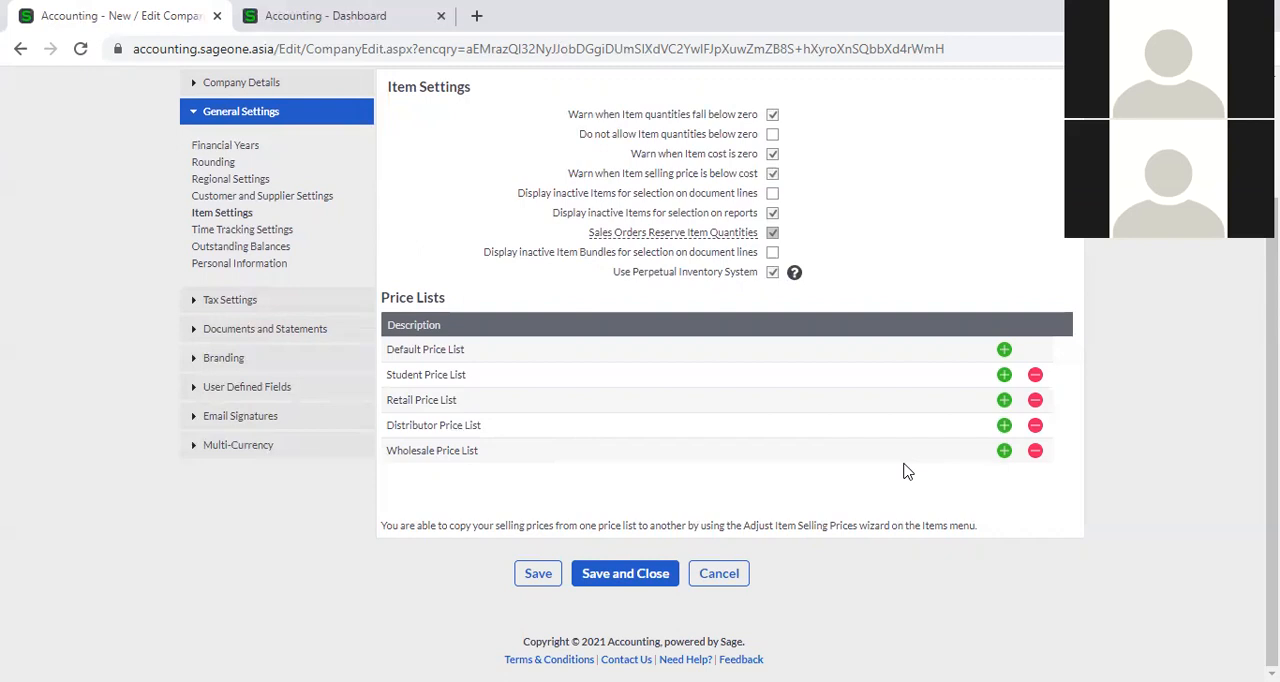
{"action": "left_click", "coordinate": [207, 231]}
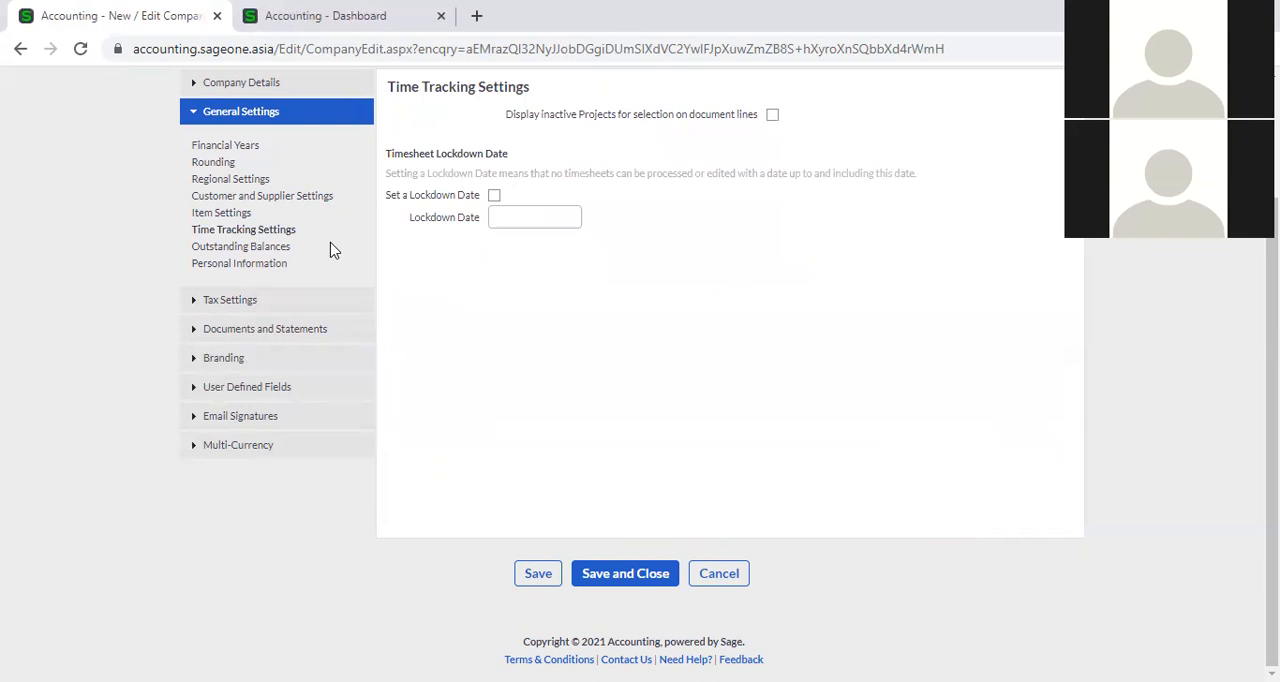
{"action": "scroll", "coordinate": [590, 323], "scroll_direction": "up", "scroll_amount": 3}
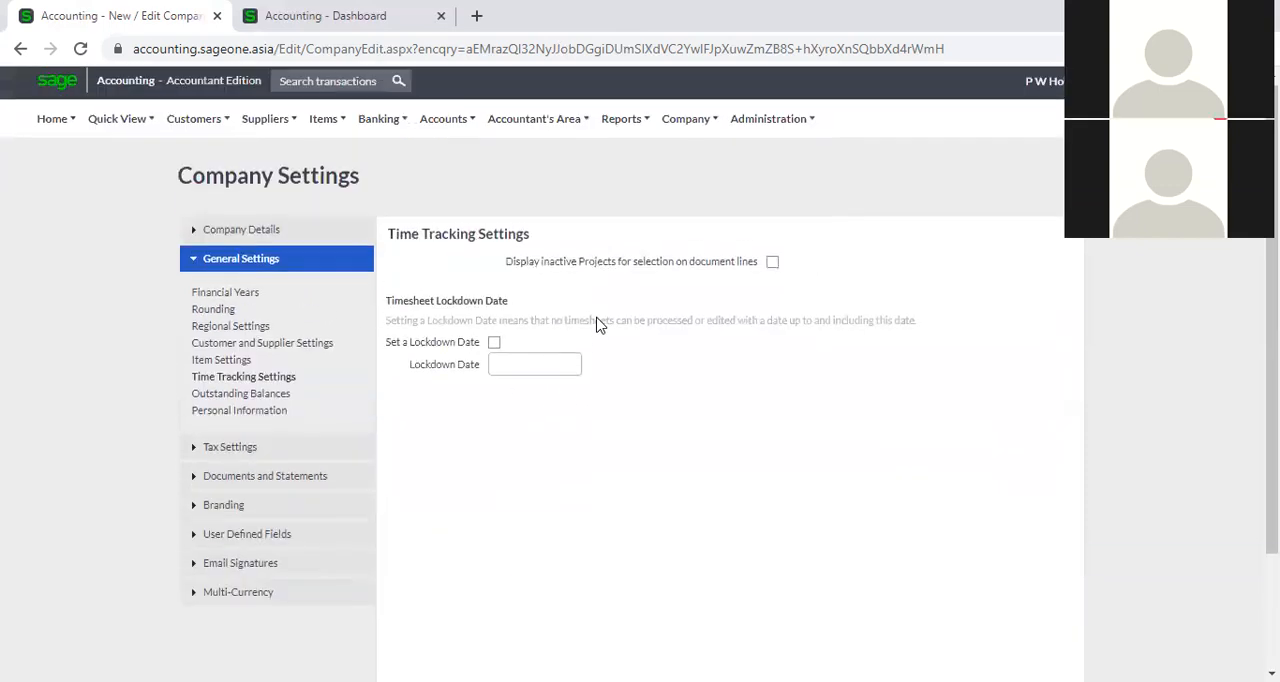
{"action": "mouse_move", "coordinate": [692, 128]}
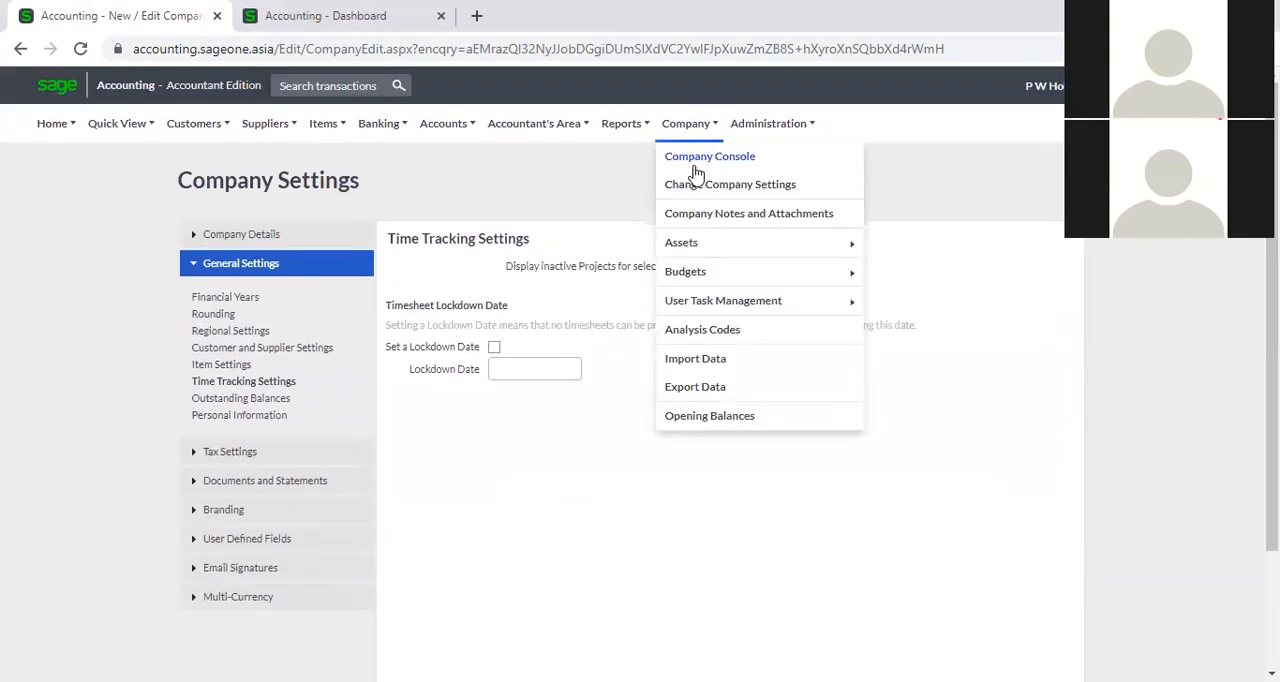
{"action": "mouse_move", "coordinate": [768, 123]}
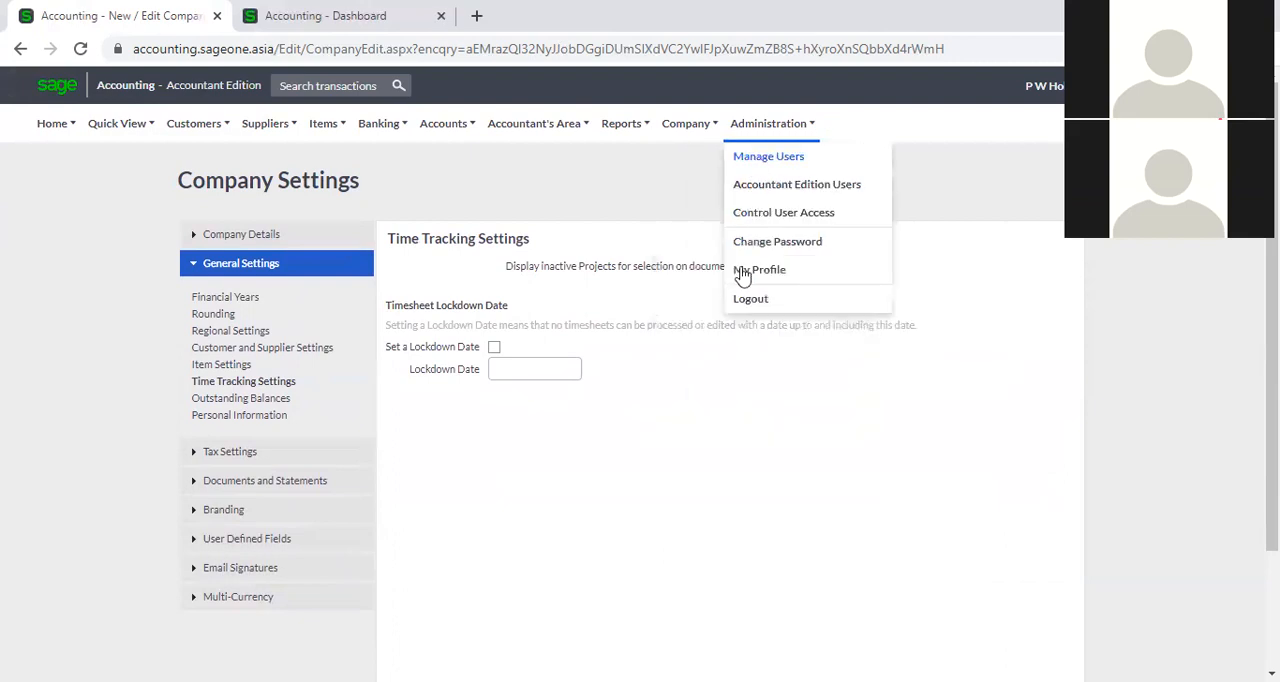
{"action": "left_click", "coordinate": [222, 384]}
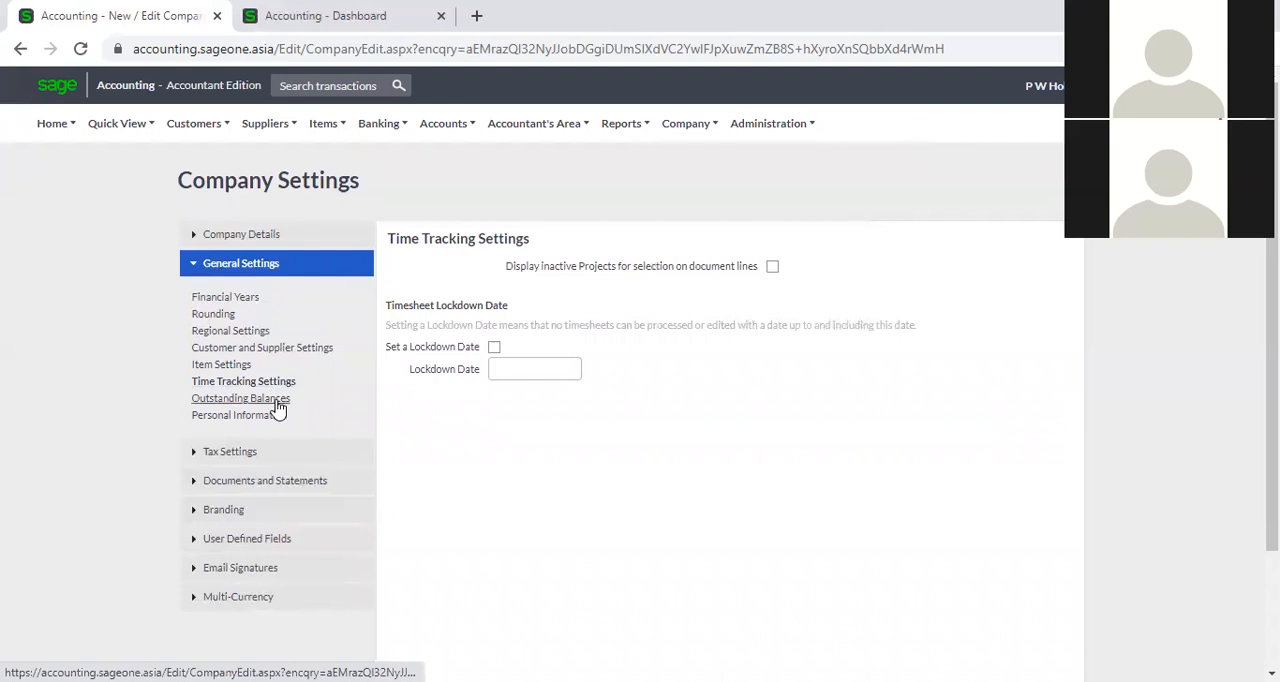
Examine the ageing basis options for outstanding balances and the retention settings for personal information.
{"action": "left_click", "coordinate": [241, 399]}
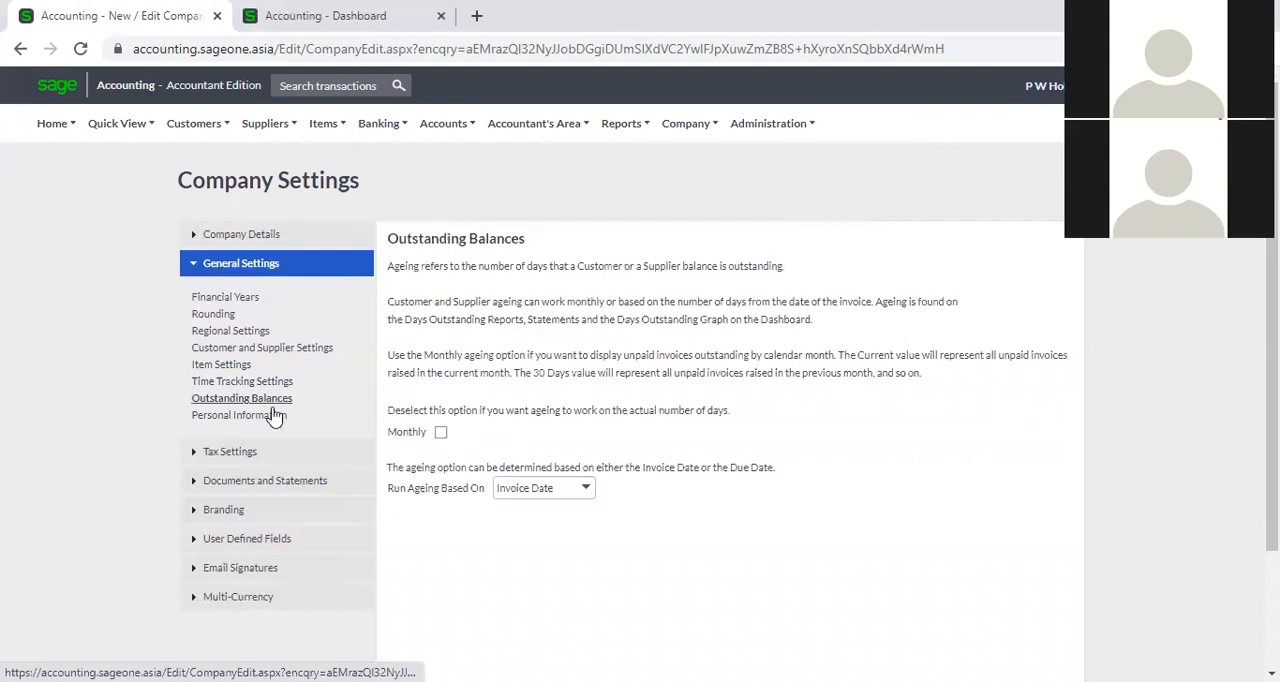
{"action": "scroll", "coordinate": [603, 493], "scroll_direction": "down", "scroll_amount": 2}
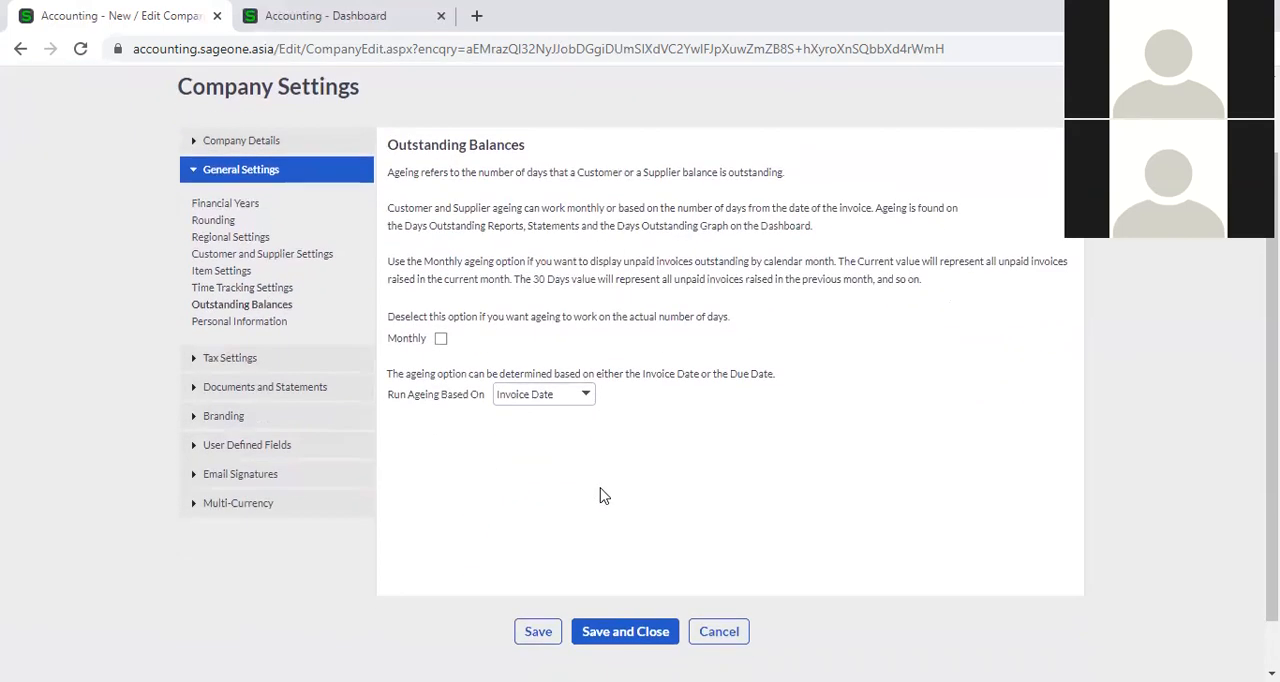
{"action": "left_click", "coordinate": [586, 397]}
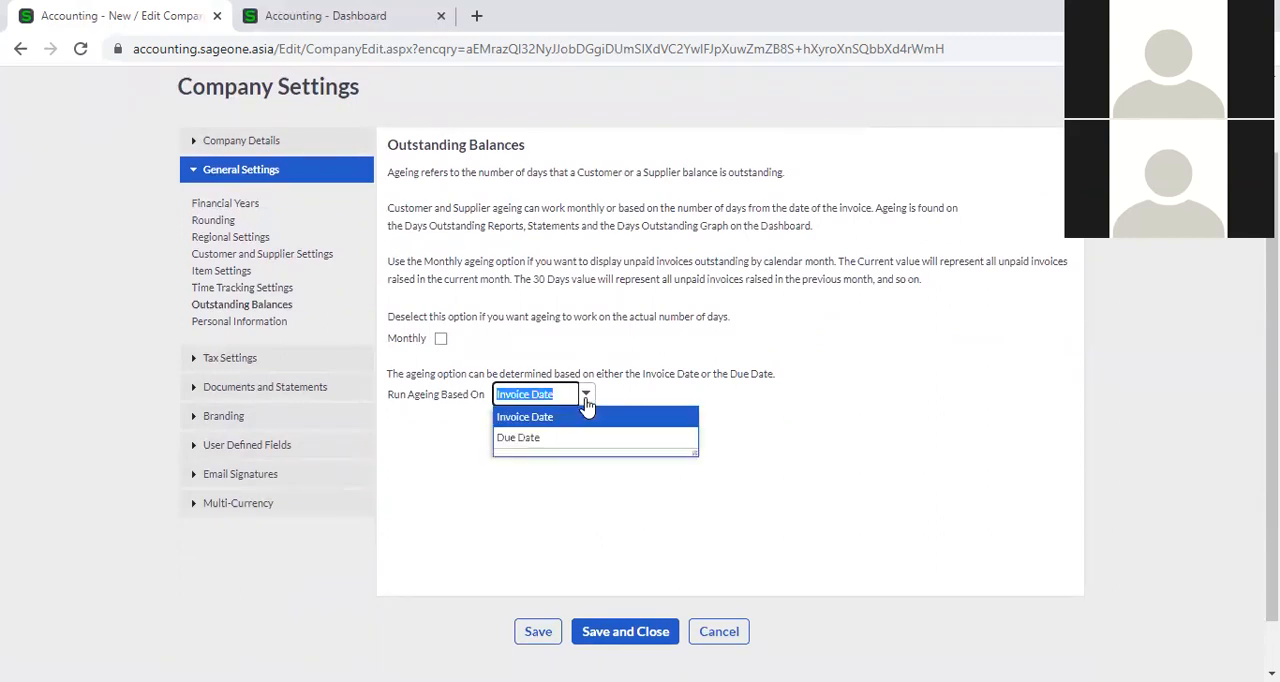
{"action": "left_click", "coordinate": [588, 468]}
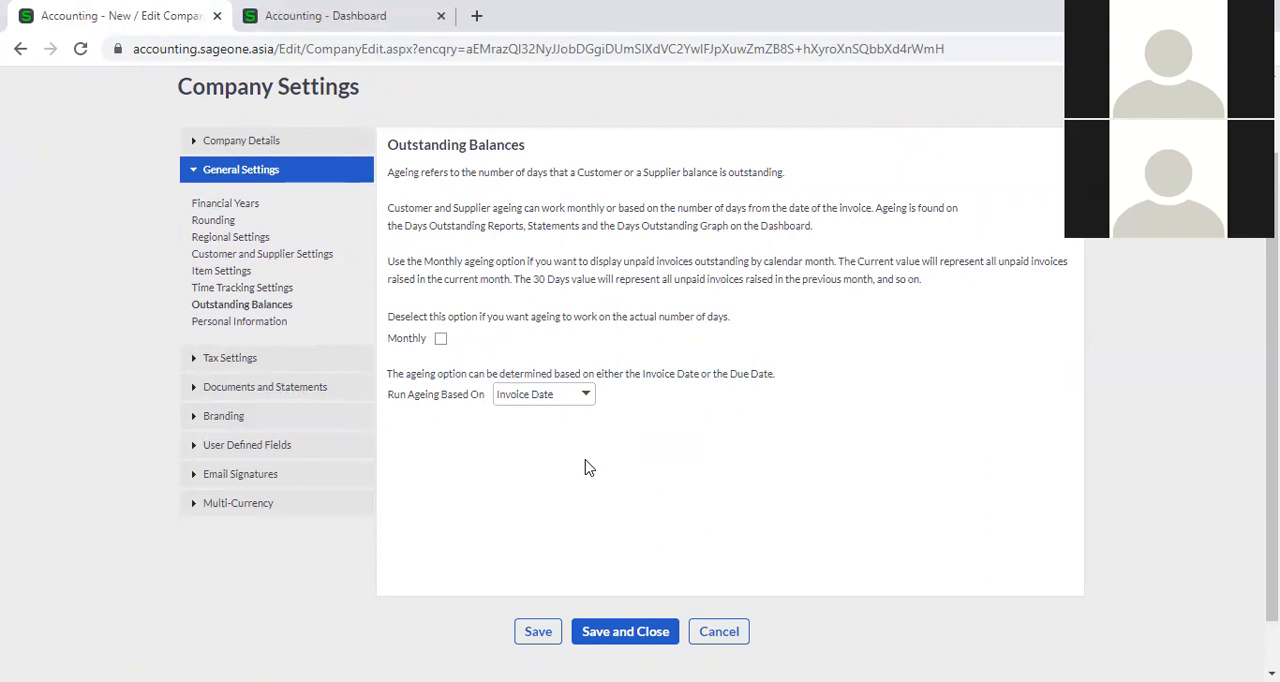
{"action": "left_click", "coordinate": [258, 323]}
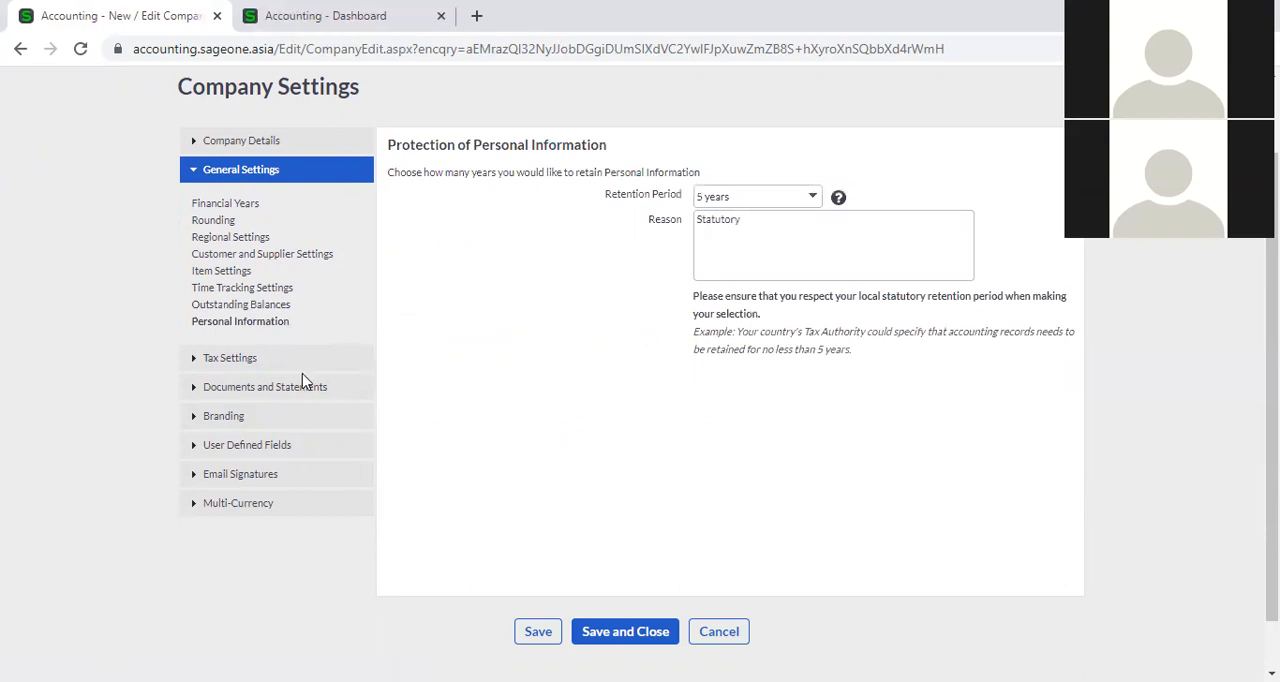
Review the tax system and tax types, and the statement messages for overdue customer balances.
{"action": "left_click", "coordinate": [248, 366]}
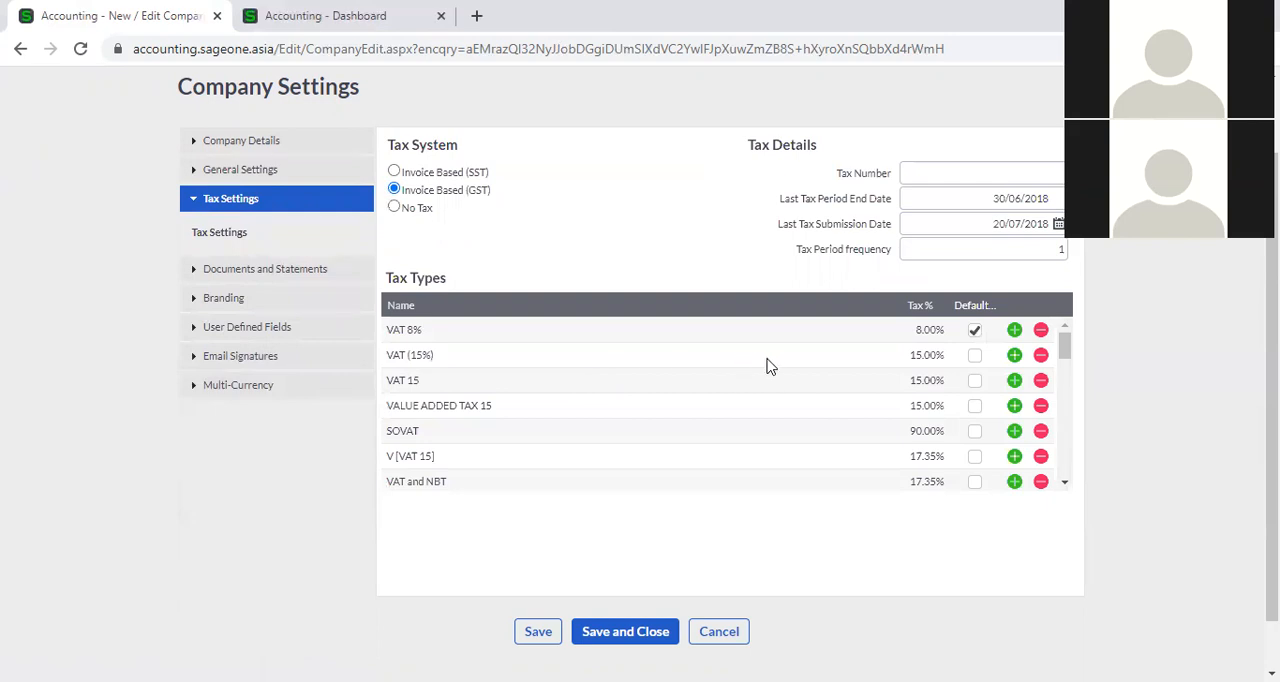
{"action": "left_click", "coordinate": [345, 272]}
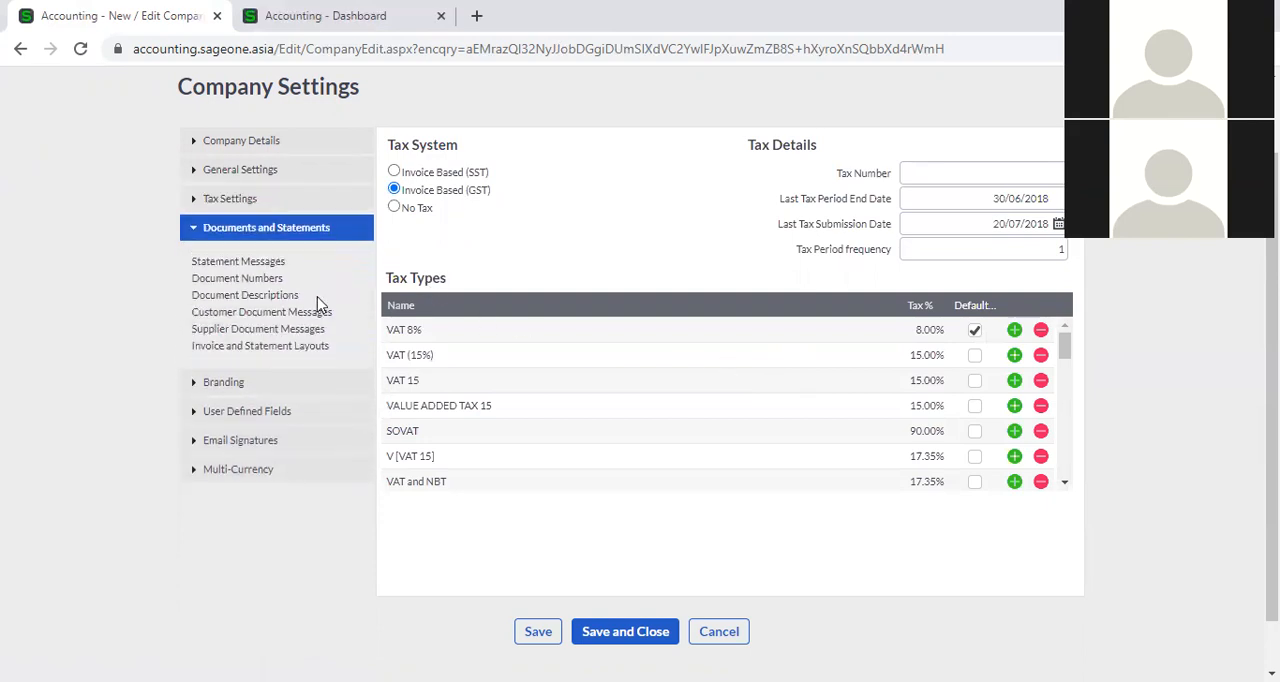
{"action": "left_click", "coordinate": [254, 263]}
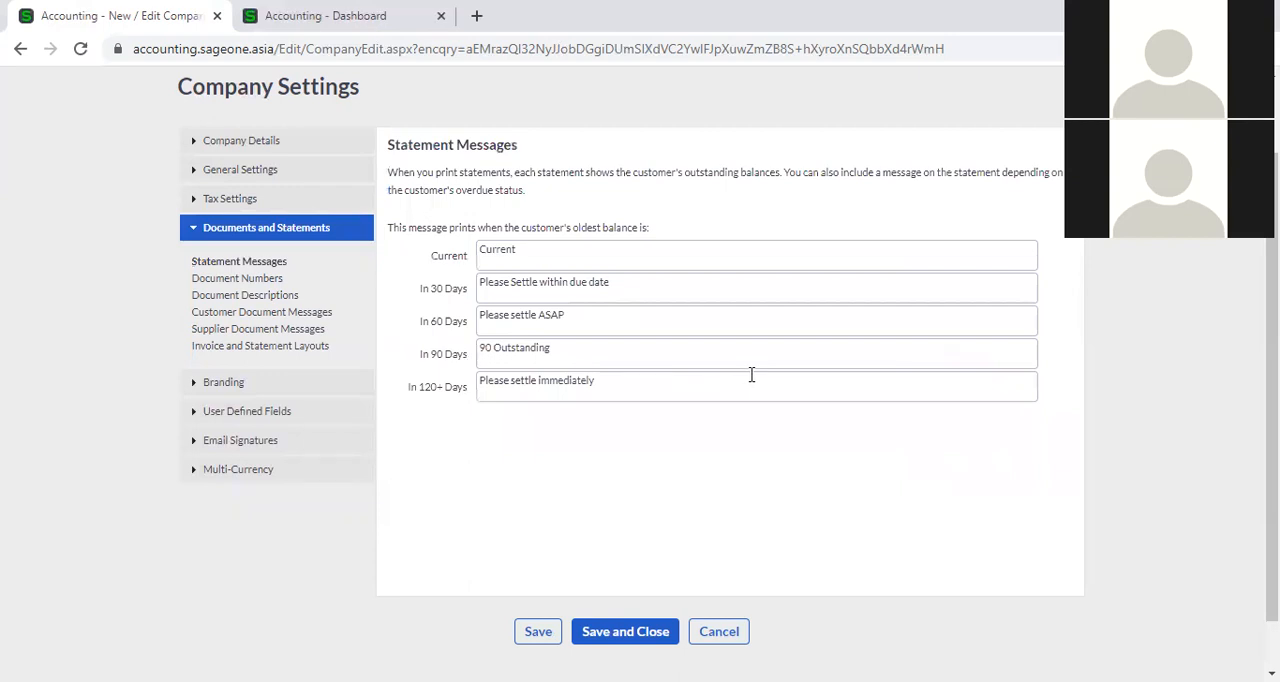
Look through the complete list of document numbers for customer, supplier and tax documents.
{"action": "left_click", "coordinate": [246, 280]}
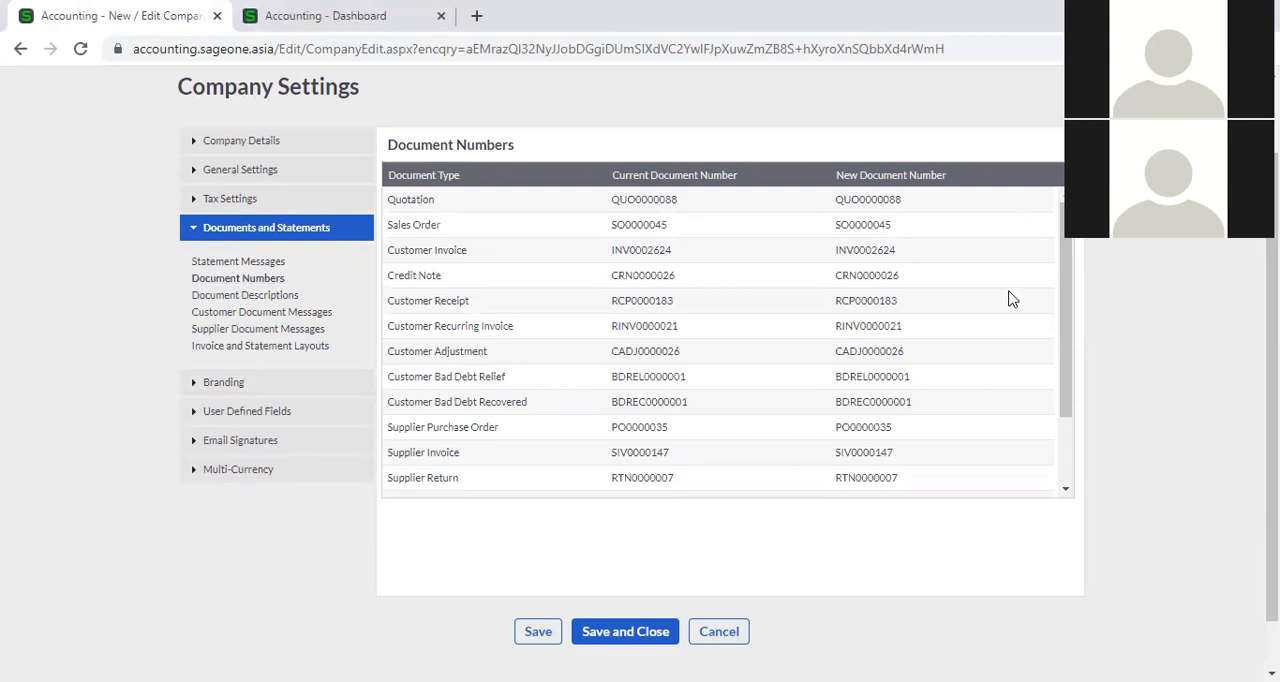
{"action": "scroll", "coordinate": [1010, 298], "scroll_direction": "down", "scroll_amount": 2}
{"action": "scroll", "coordinate": [1010, 298], "scroll_direction": "up", "scroll_amount": 2}
{"action": "scroll", "coordinate": [1010, 298], "scroll_direction": "down", "scroll_amount": 2}
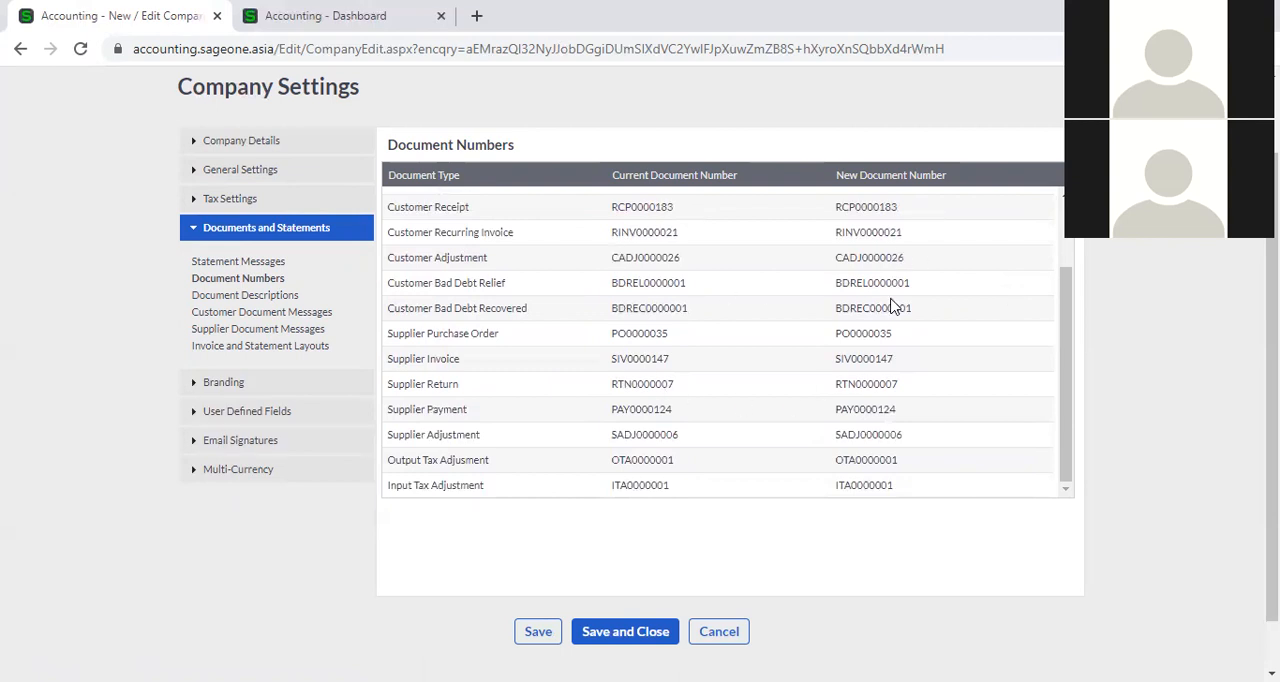
Review the document descriptions, opening the credit note's original name and copy name without changing them.
{"action": "left_click", "coordinate": [218, 297]}
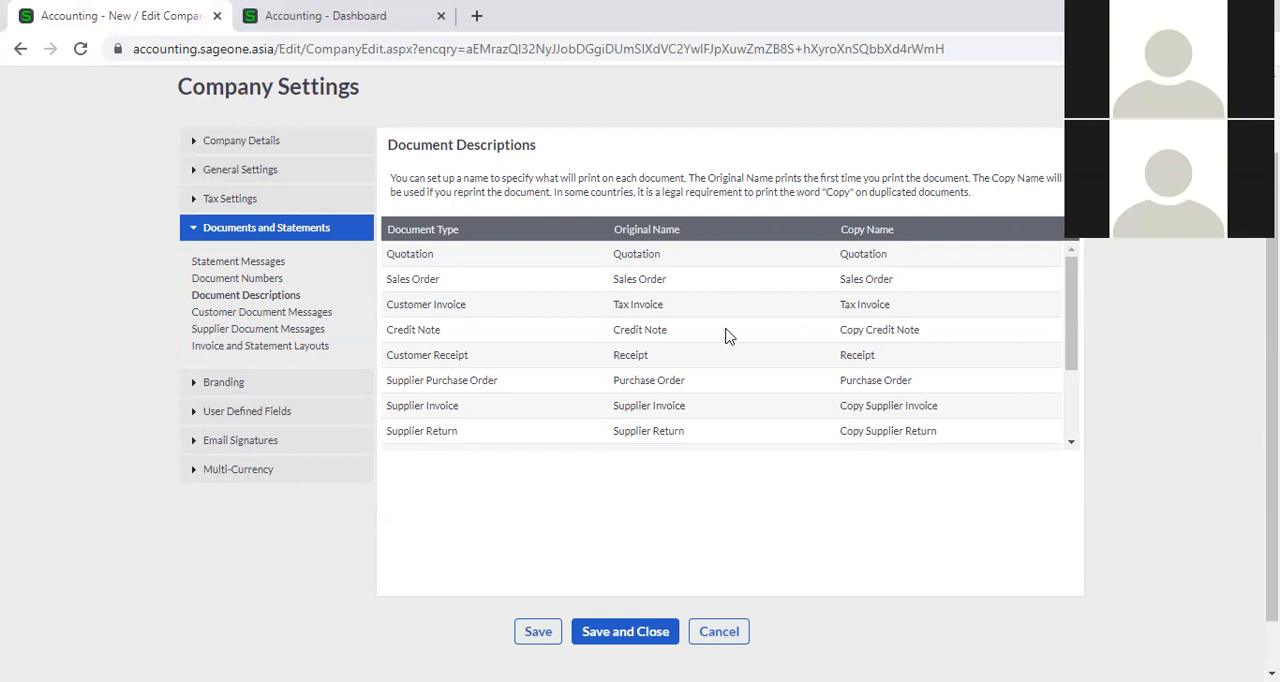
{"action": "left_click", "coordinate": [672, 331]}
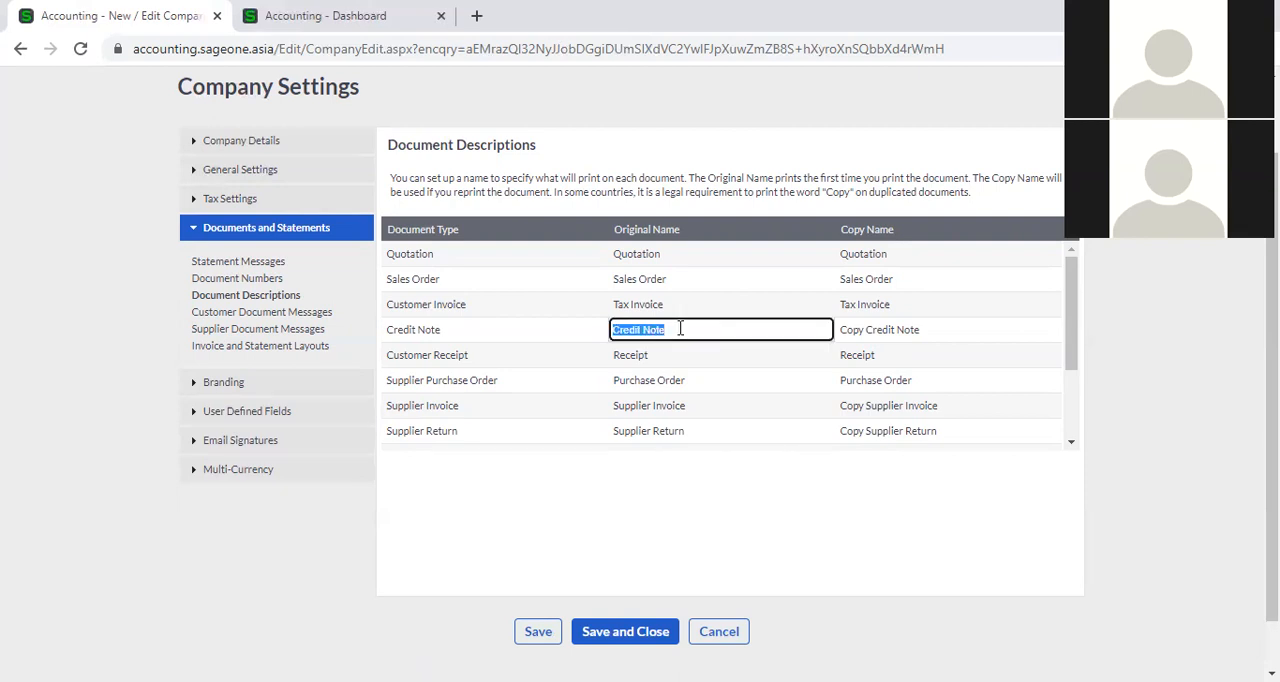
{"action": "left_click", "coordinate": [941, 341]}
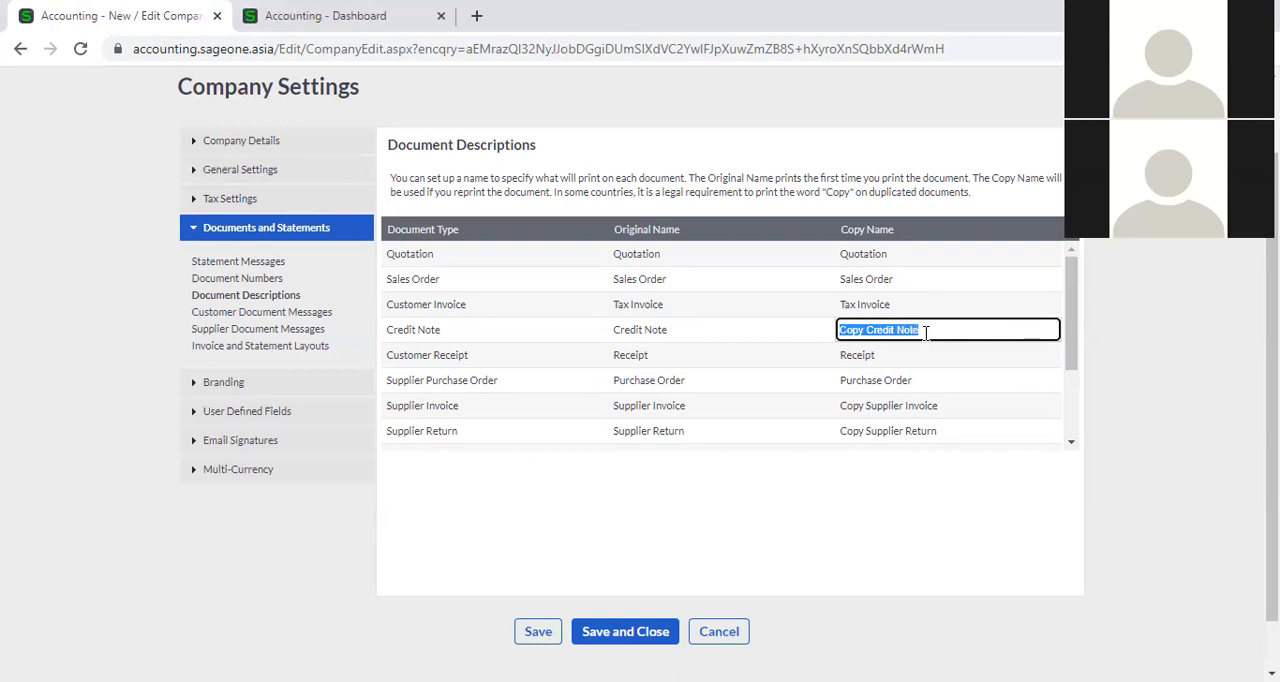
{"action": "left_click", "coordinate": [1164, 374]}
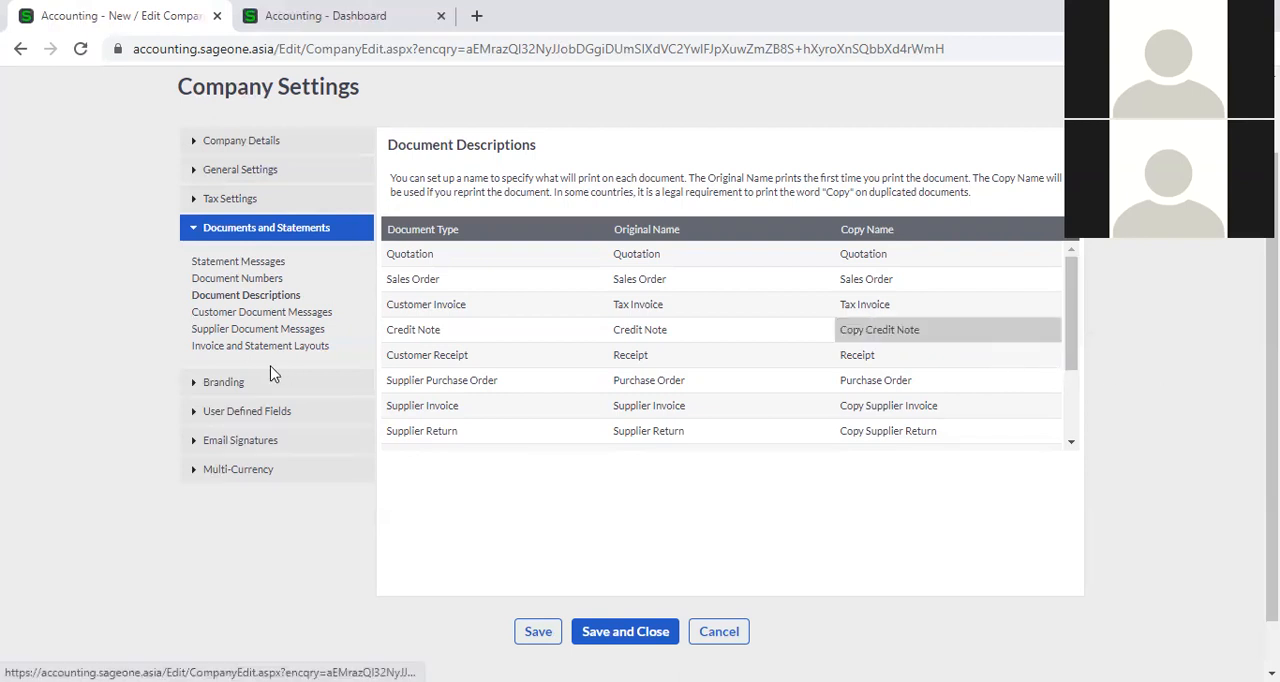
Review the default messages printed on customer documents and supplier documents.
{"action": "left_click", "coordinate": [248, 314]}
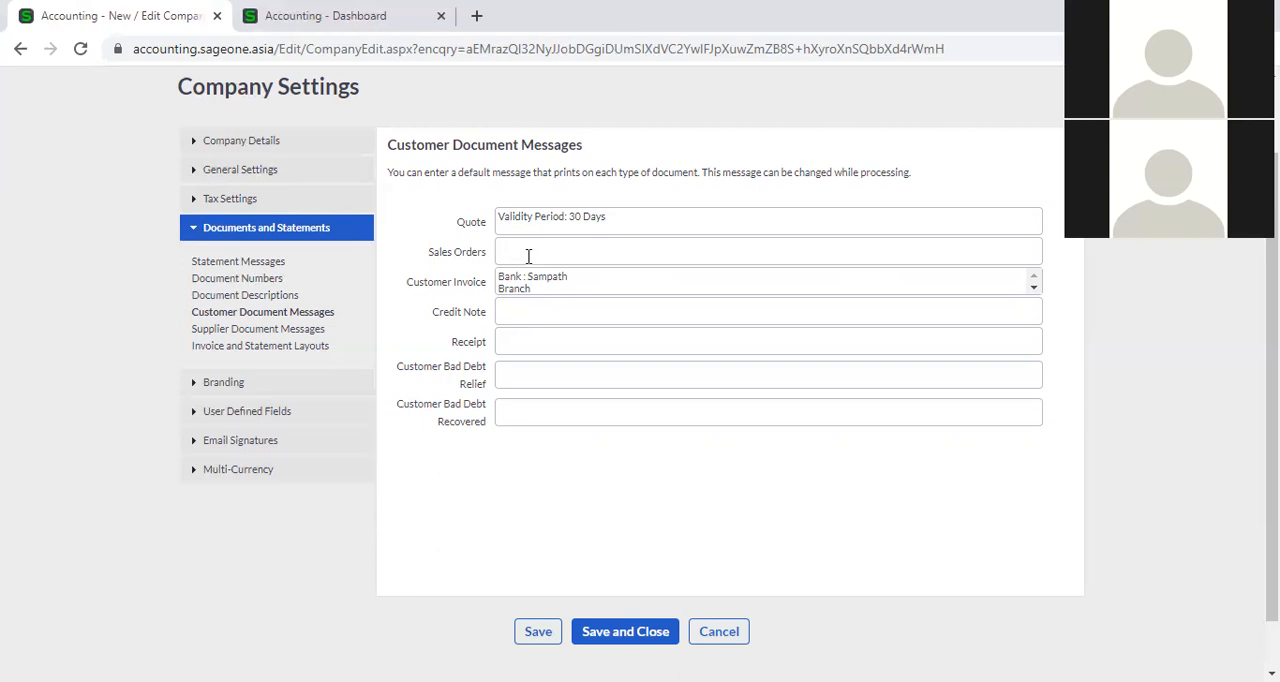
{"action": "left_click", "coordinate": [258, 331]}
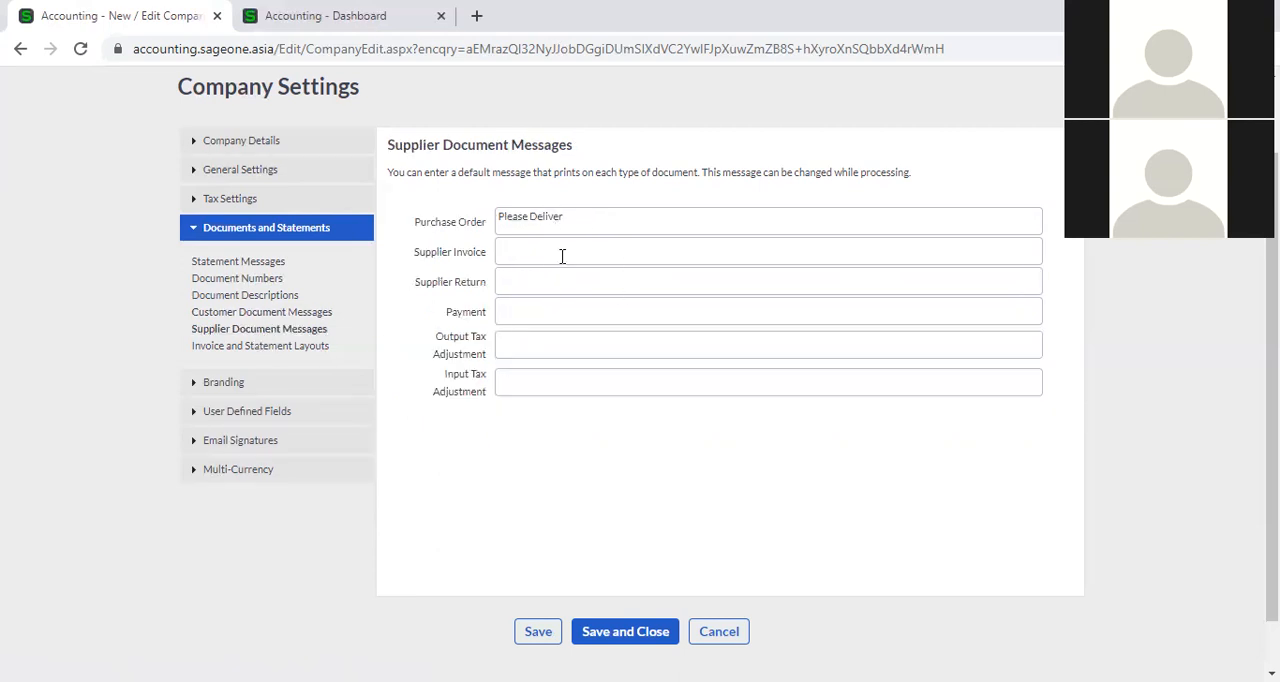
Review the layouts assigned to each report under the invoice and statement layouts, down to the supplier statement.
{"action": "left_click", "coordinate": [266, 347]}
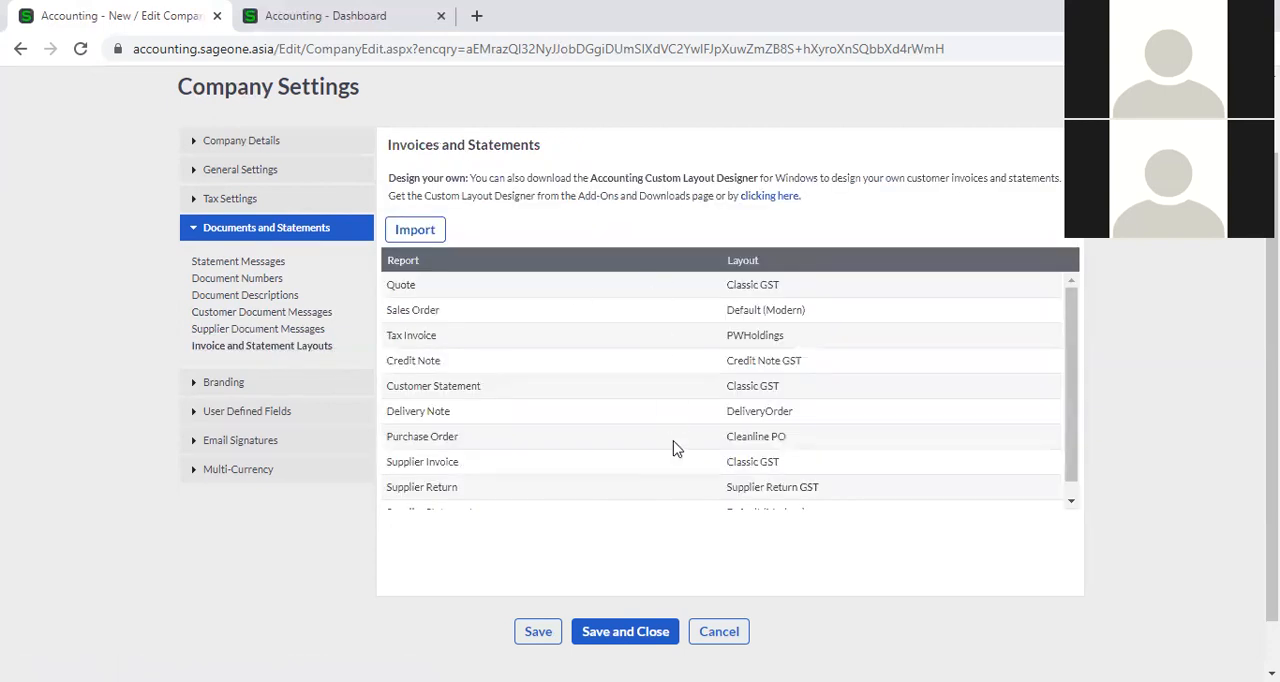
{"action": "scroll", "coordinate": [920, 366], "scroll_direction": "down", "scroll_amount": 1}
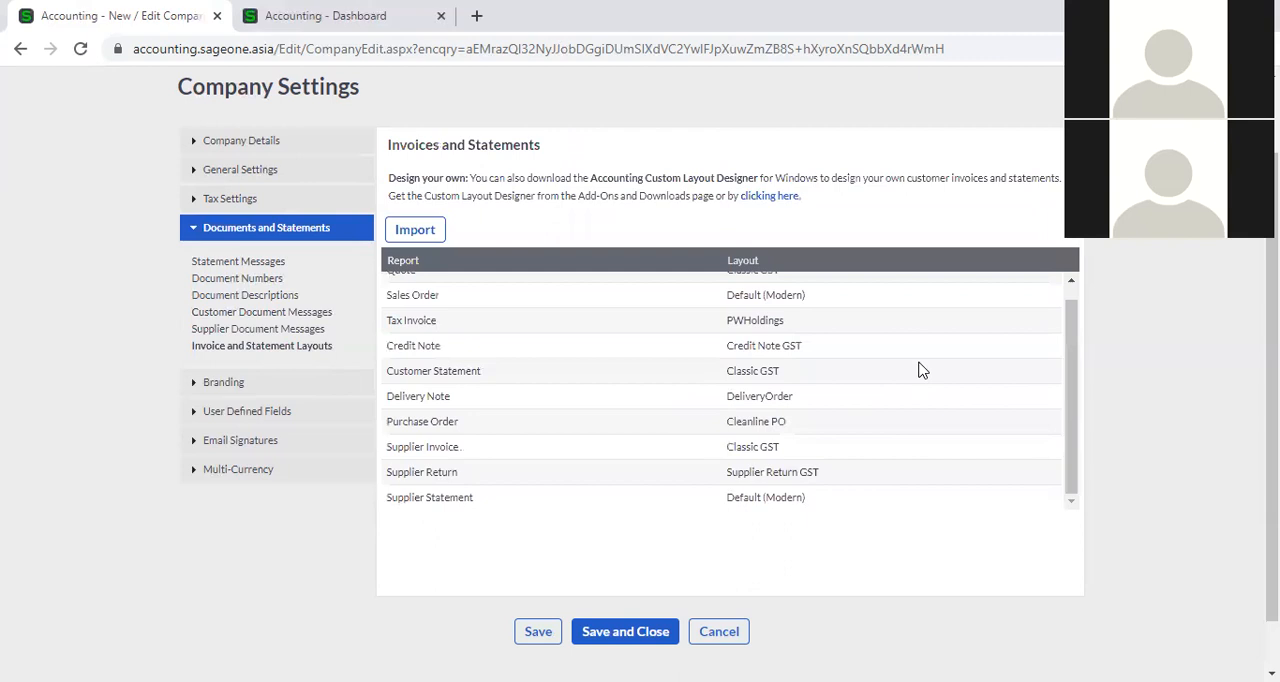
{"action": "scroll", "coordinate": [920, 366], "scroll_direction": "up", "scroll_amount": 1}
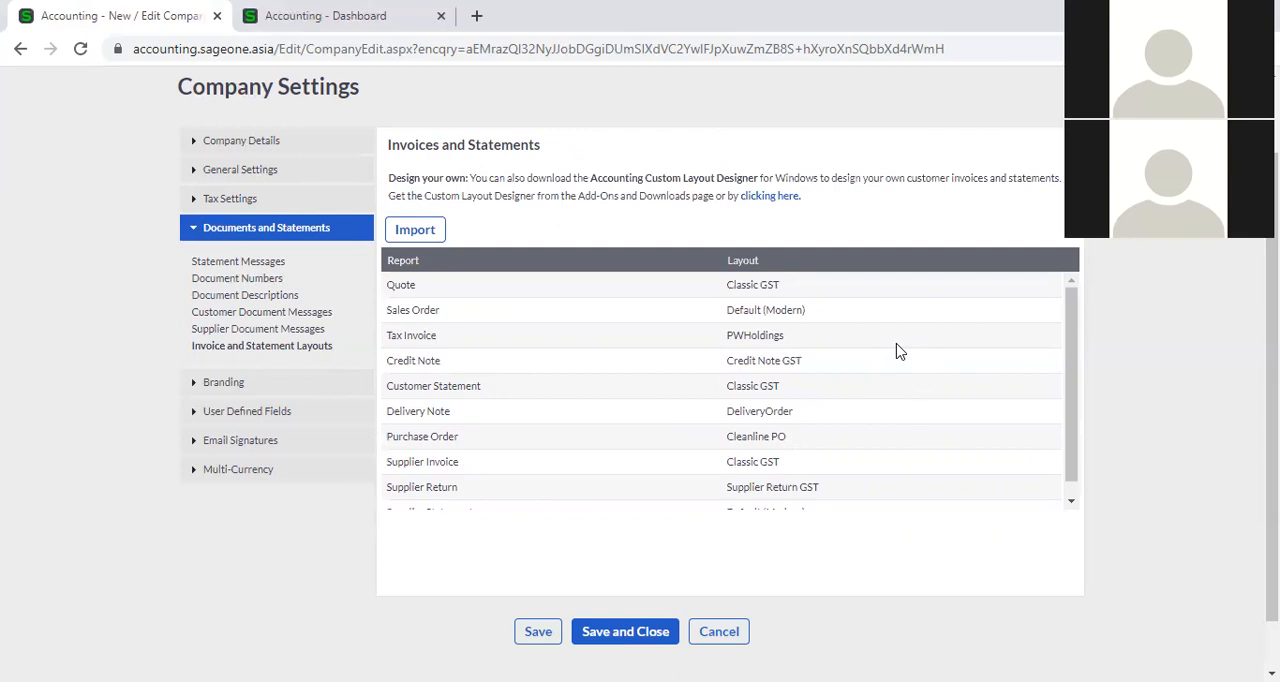
Open the company logo branding settings and bring up the logo file chooser, closing it without selecting a file.
{"action": "left_click", "coordinate": [248, 386]}
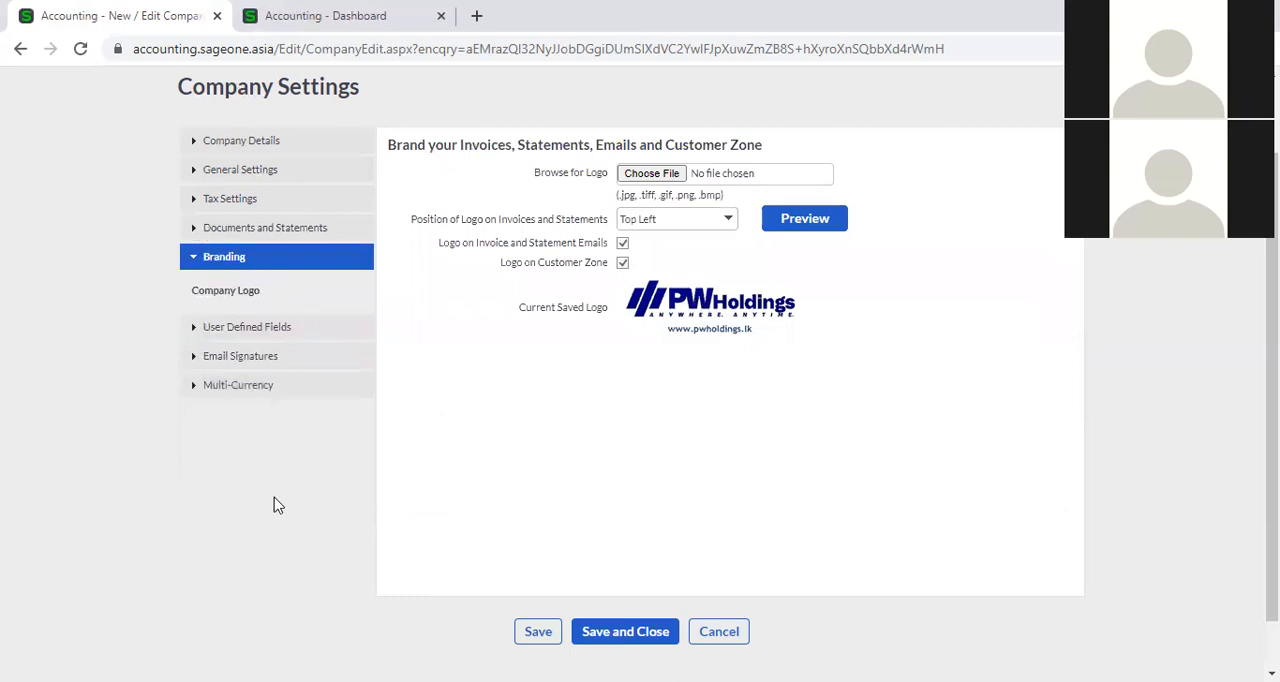
{"action": "scroll", "coordinate": [822, 514], "scroll_direction": "up", "scroll_amount": 1}
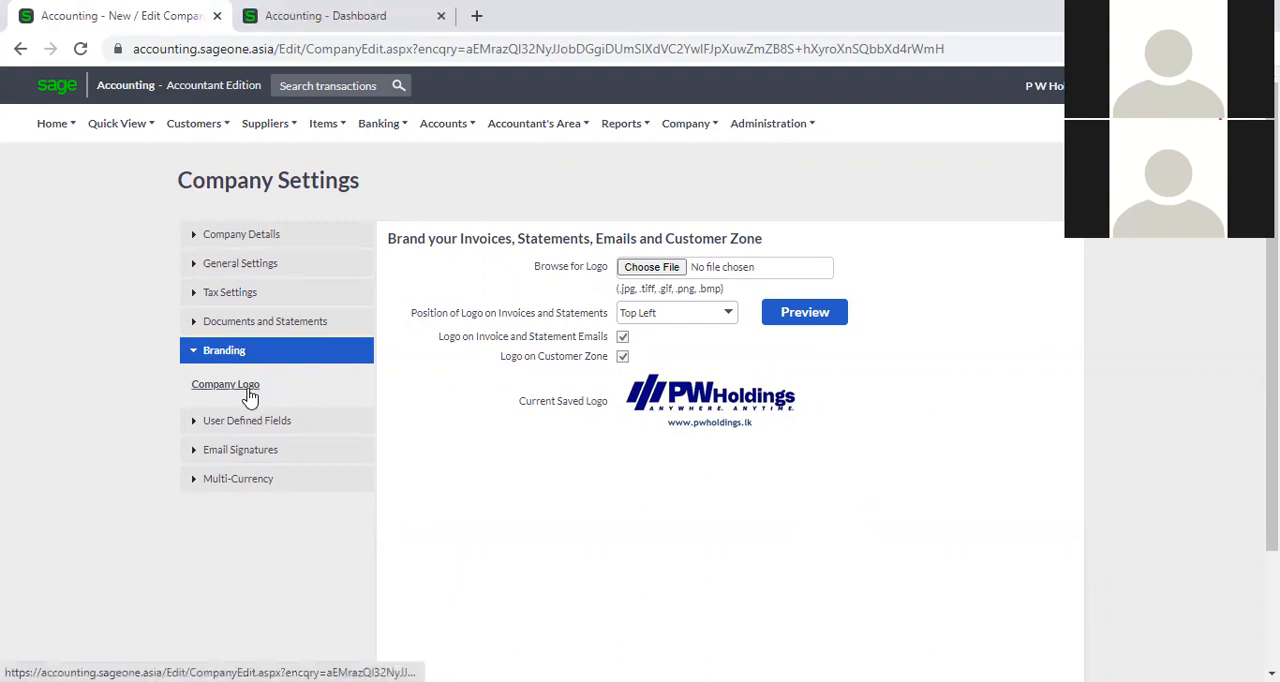
{"action": "left_click", "coordinate": [651, 268]}
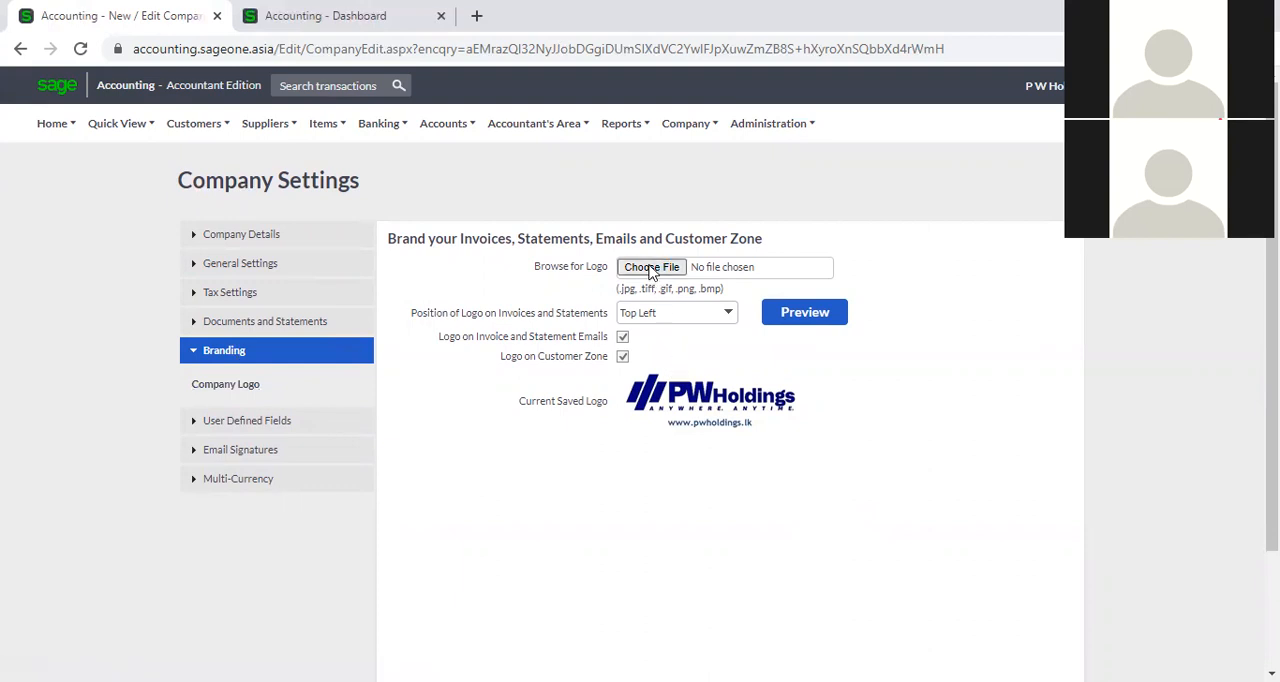
{"action": "left_click", "coordinate": [651, 268]}
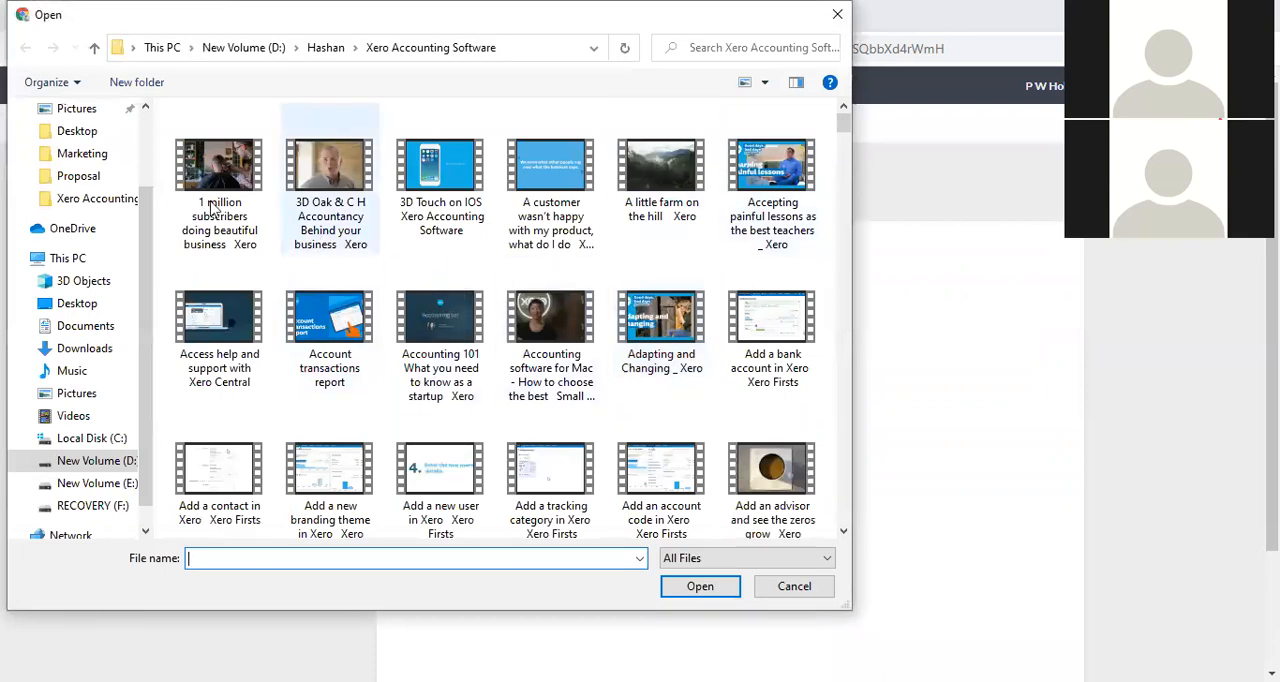
{"action": "left_click", "coordinate": [838, 15]}
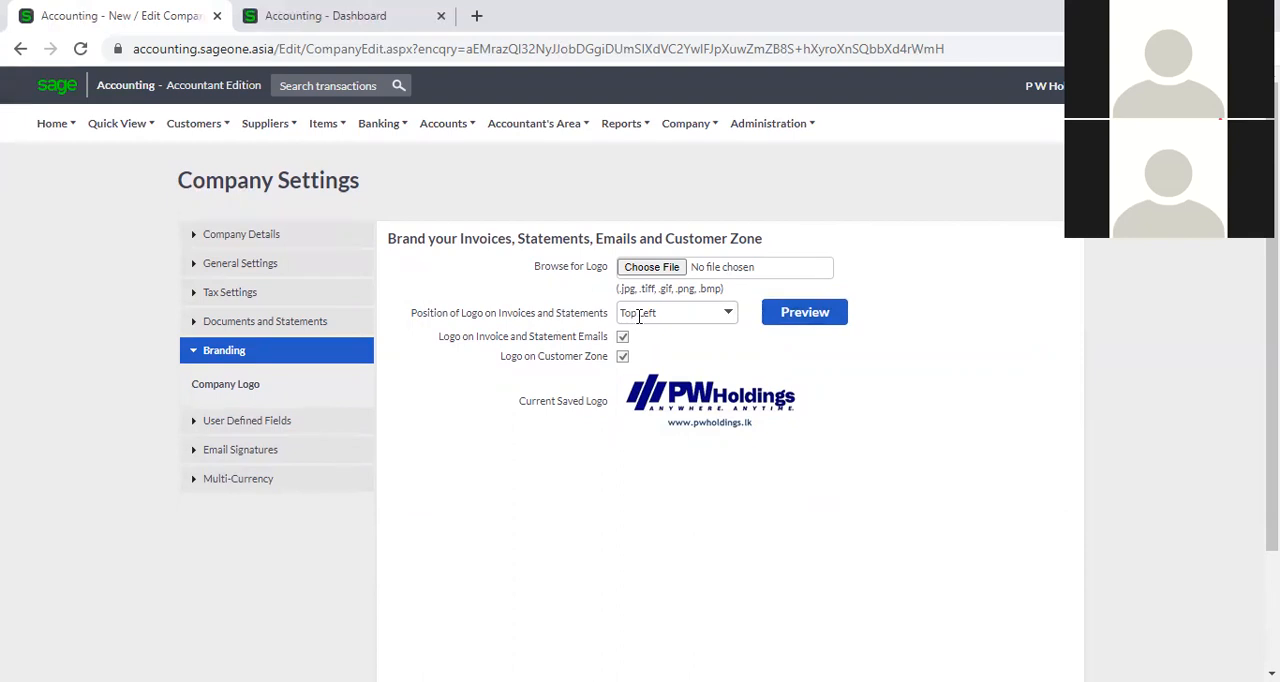
Look through the available logo positions for invoices and statements, leaving the selection as it is.
{"action": "left_click", "coordinate": [732, 318]}
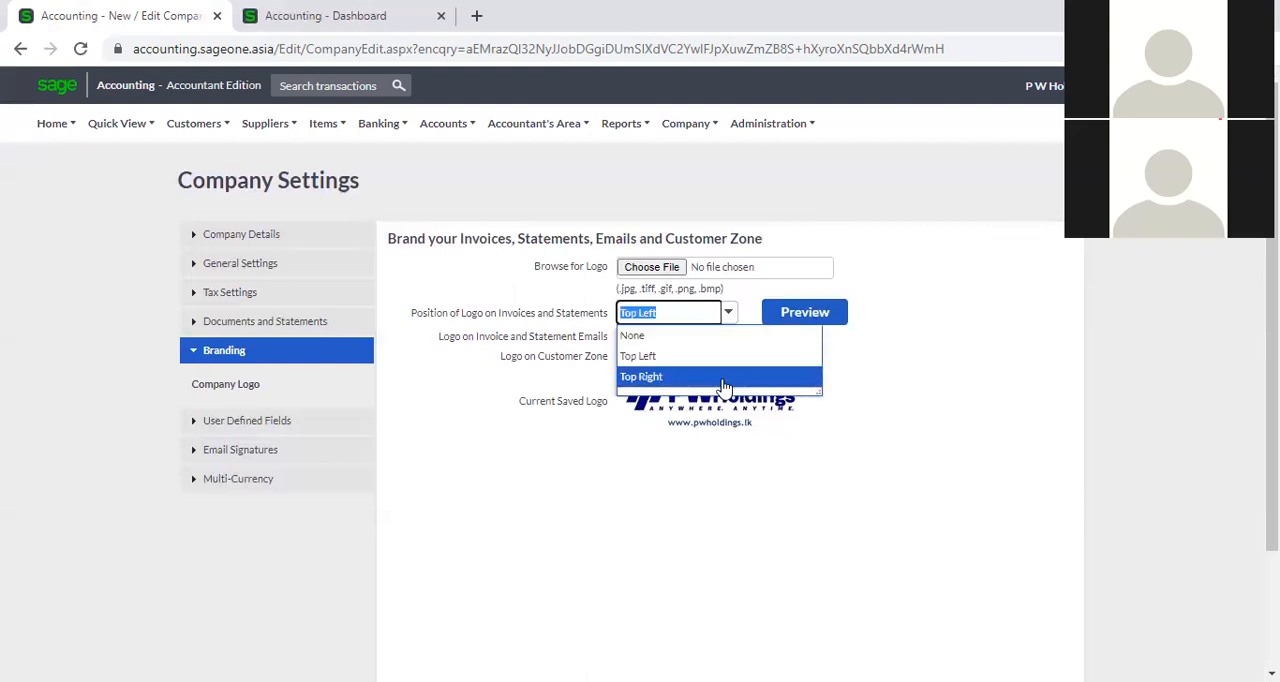
{"action": "left_click", "coordinate": [943, 414]}
{"action": "left_click", "coordinate": [728, 316]}
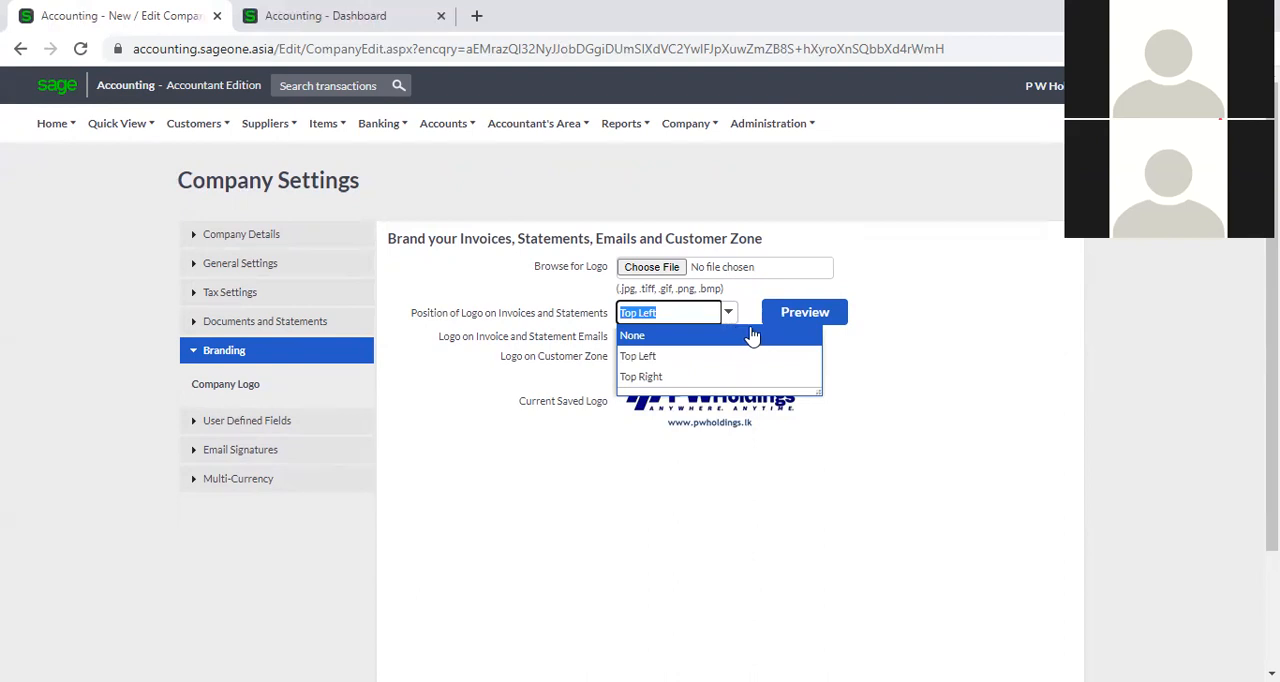
{"action": "left_click", "coordinate": [918, 362]}
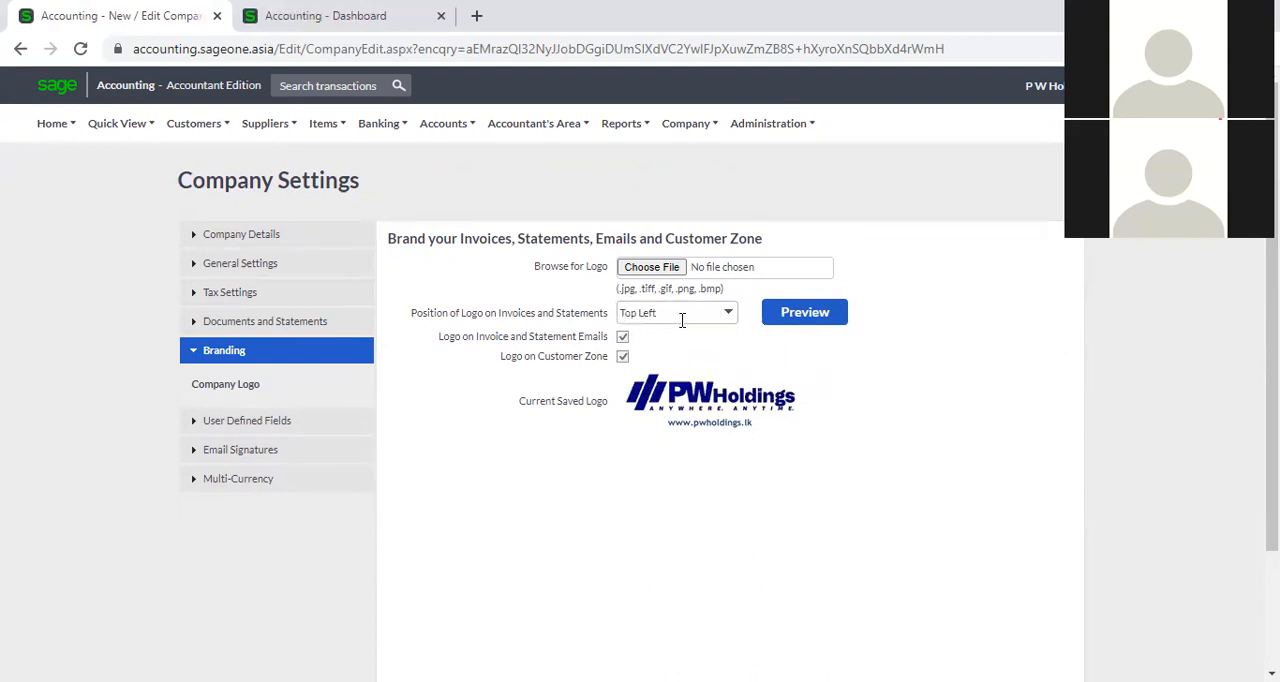
Preview the logo on the sample tax invoice in the classic layout, and close the preview.
{"action": "left_click", "coordinate": [786, 320]}
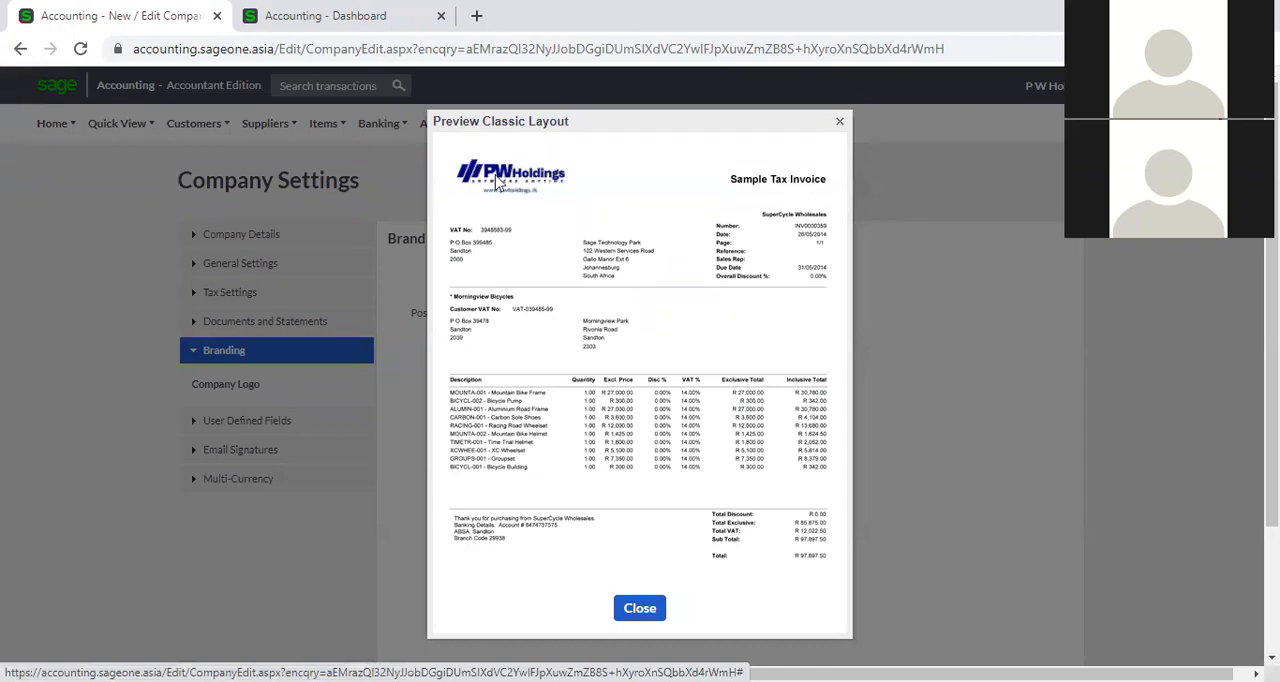
{"action": "left_click", "coordinate": [840, 122]}
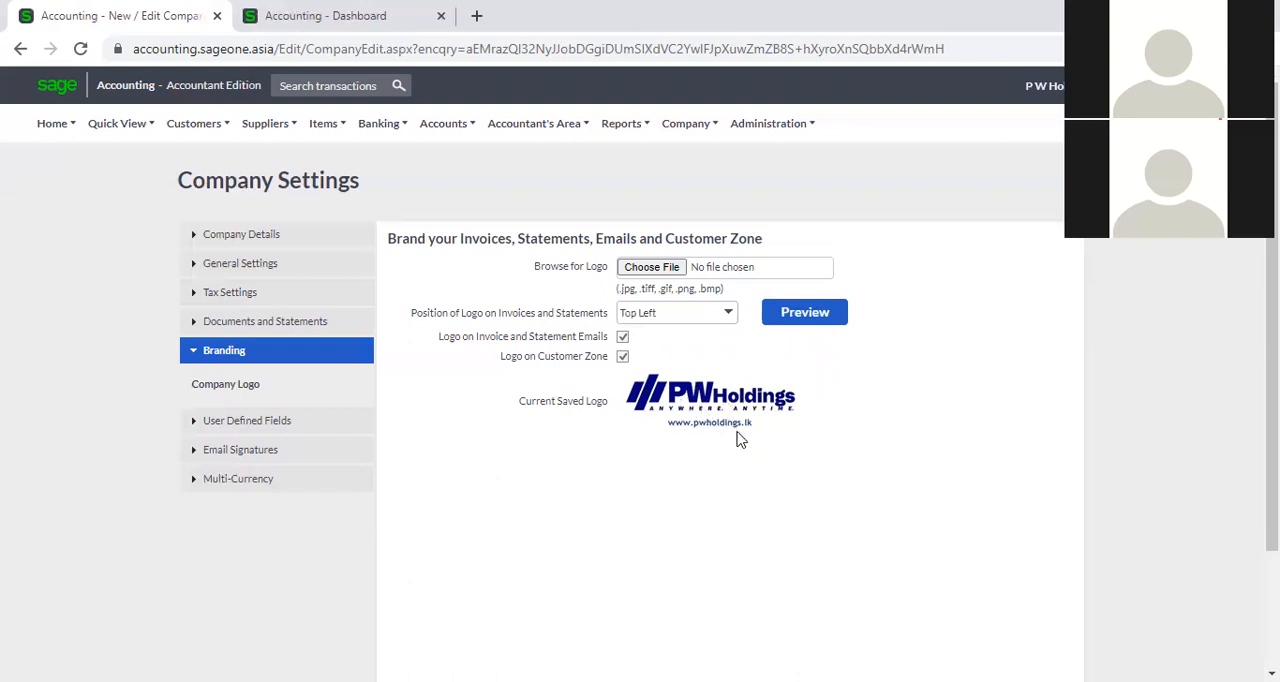
{"action": "scroll", "coordinate": [750, 440], "scroll_direction": "down", "scroll_amount": 1}
{"action": "scroll", "coordinate": [750, 440], "scroll_direction": "up", "scroll_amount": 1}
Switch to the browser tab with the Dashboard and open the branding section of that company's settings.
{"action": "left_click", "coordinate": [337, 18]}
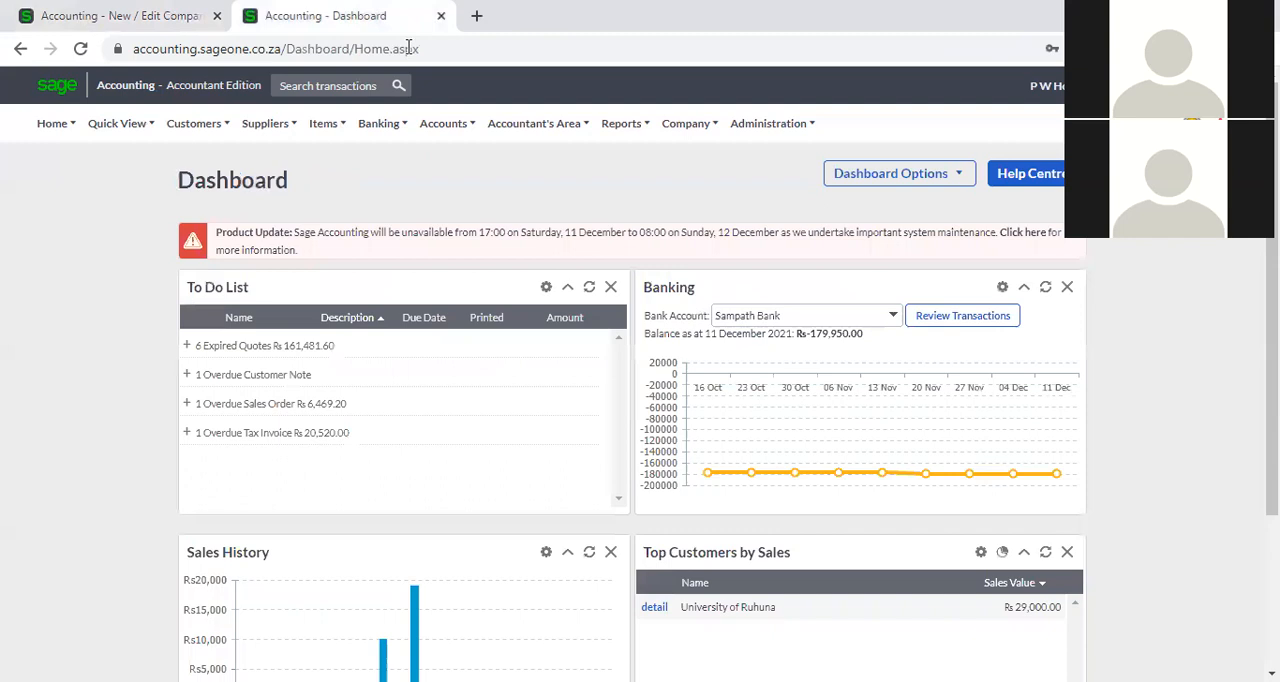
{"action": "left_click", "coordinate": [680, 128]}
{"action": "left_click", "coordinate": [709, 186]}
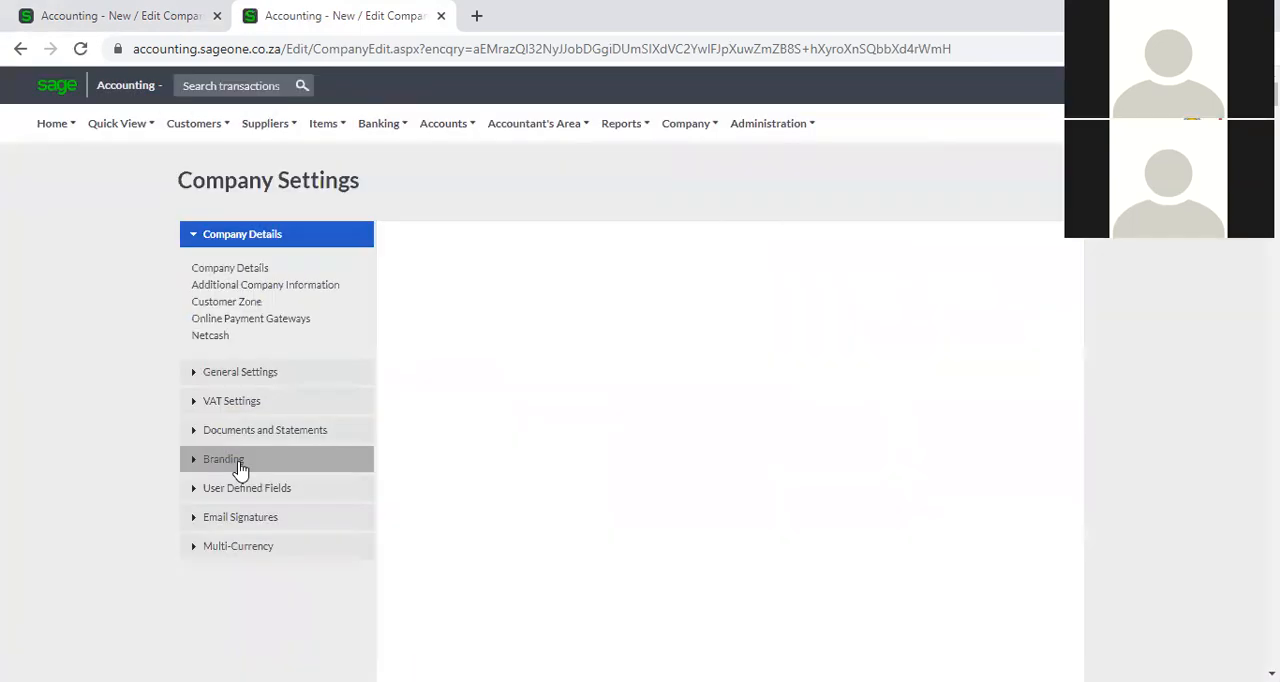
{"action": "left_click", "coordinate": [238, 466]}
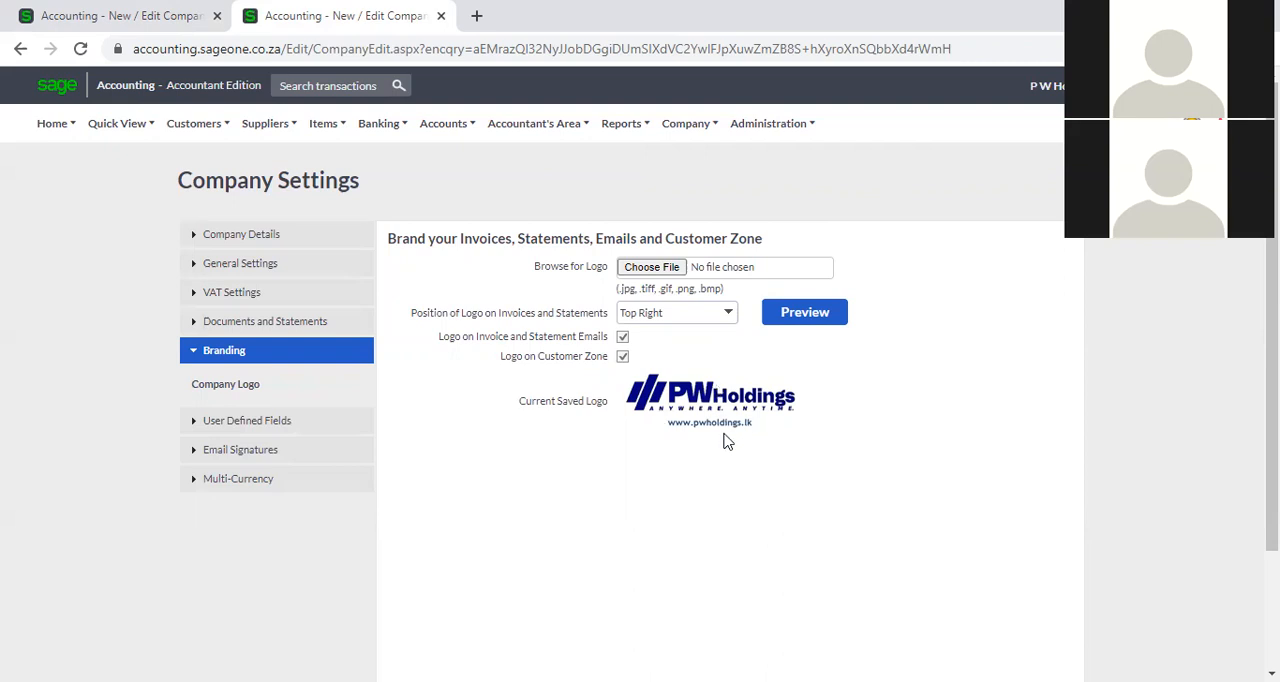
Preview the sample invoice in the modern layout to check the logo's placement, and close the preview.
{"action": "left_click", "coordinate": [792, 316]}
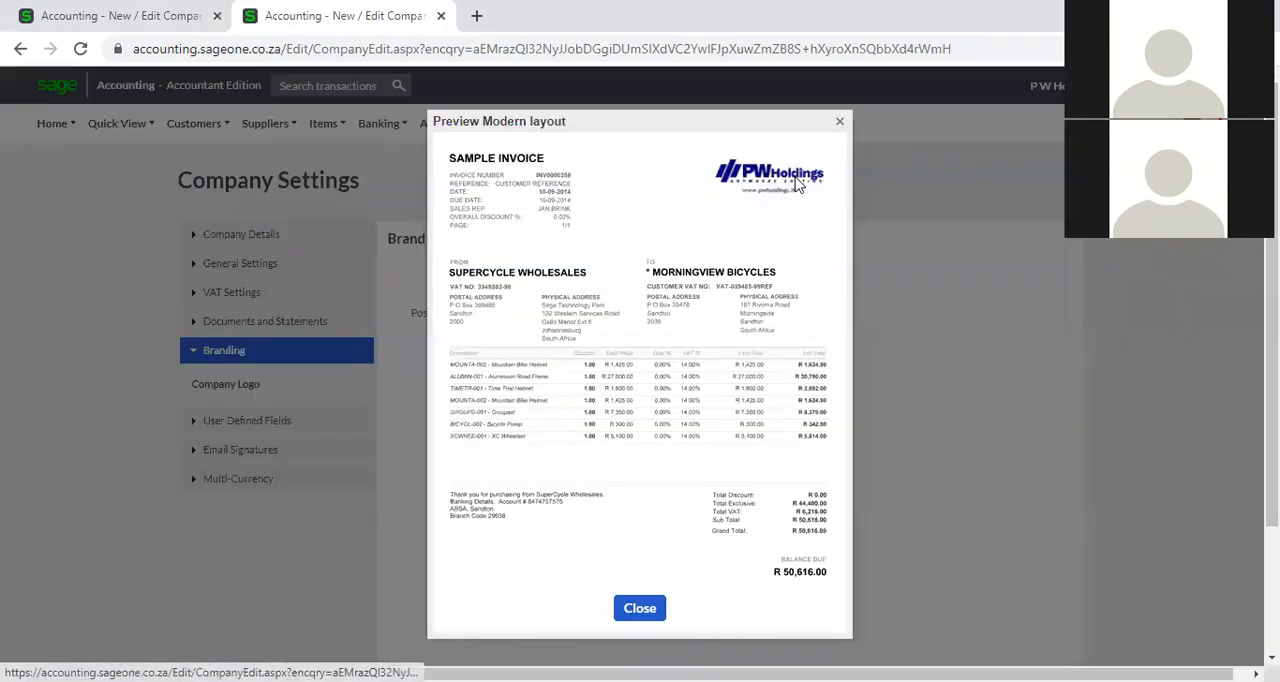
{"action": "left_click", "coordinate": [839, 122]}
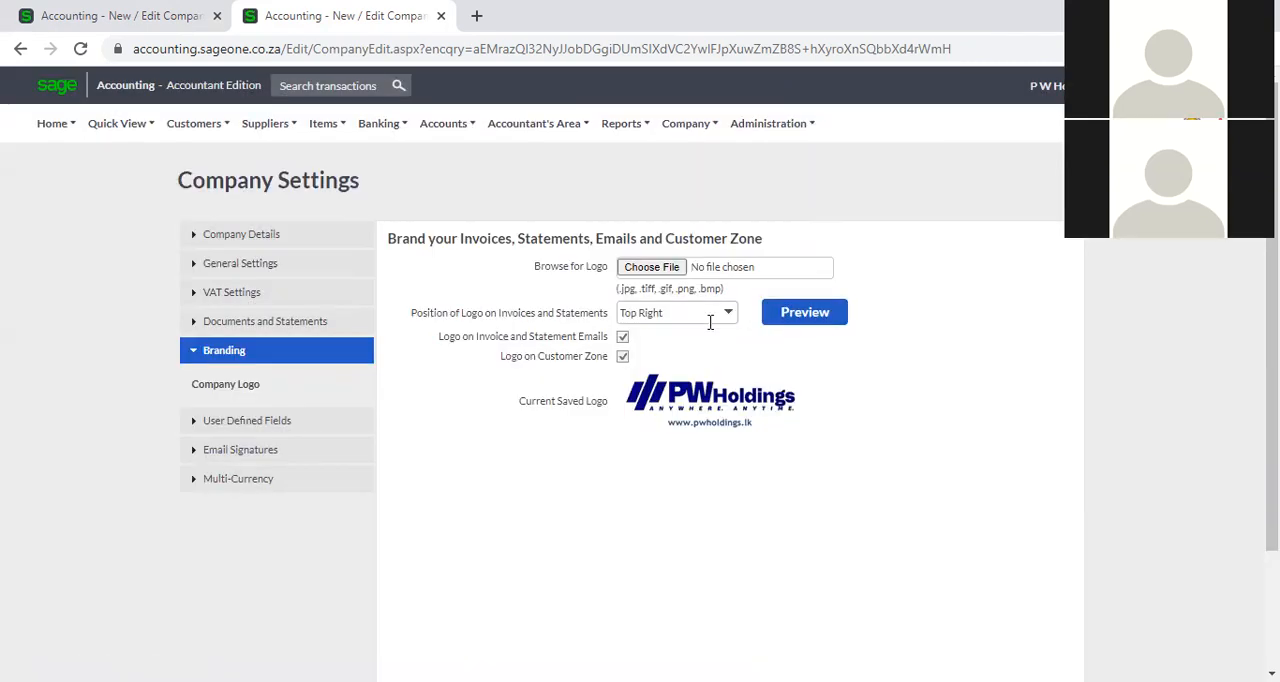
{"action": "left_click", "coordinate": [787, 320]}
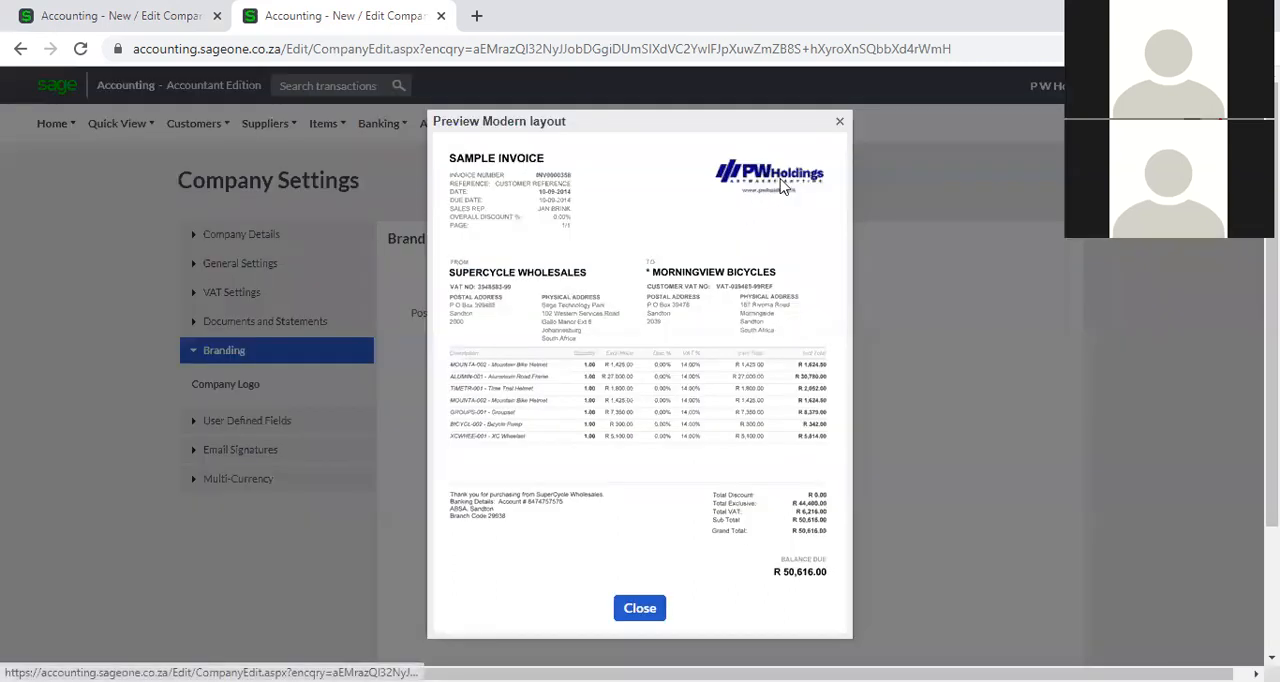
{"action": "left_click", "coordinate": [839, 123]}
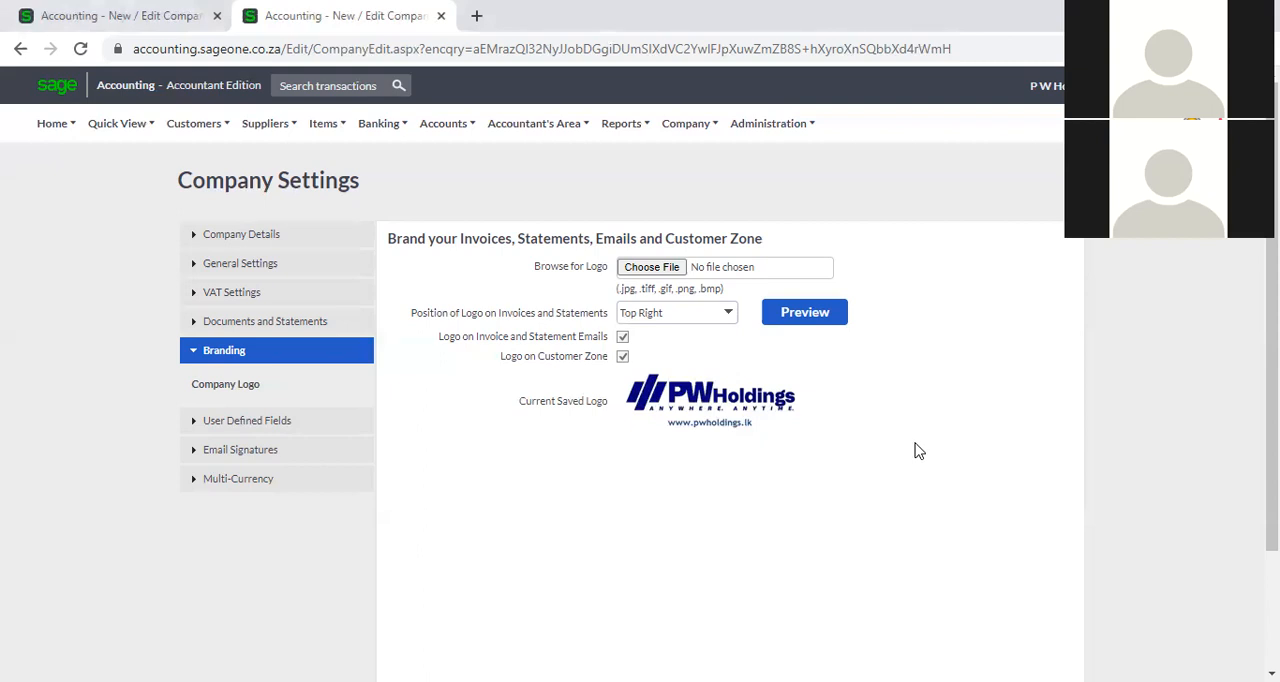
Expand the user defined fields settings and duplicate the company settings page in another browser tab.
{"action": "left_click", "coordinate": [321, 428]}
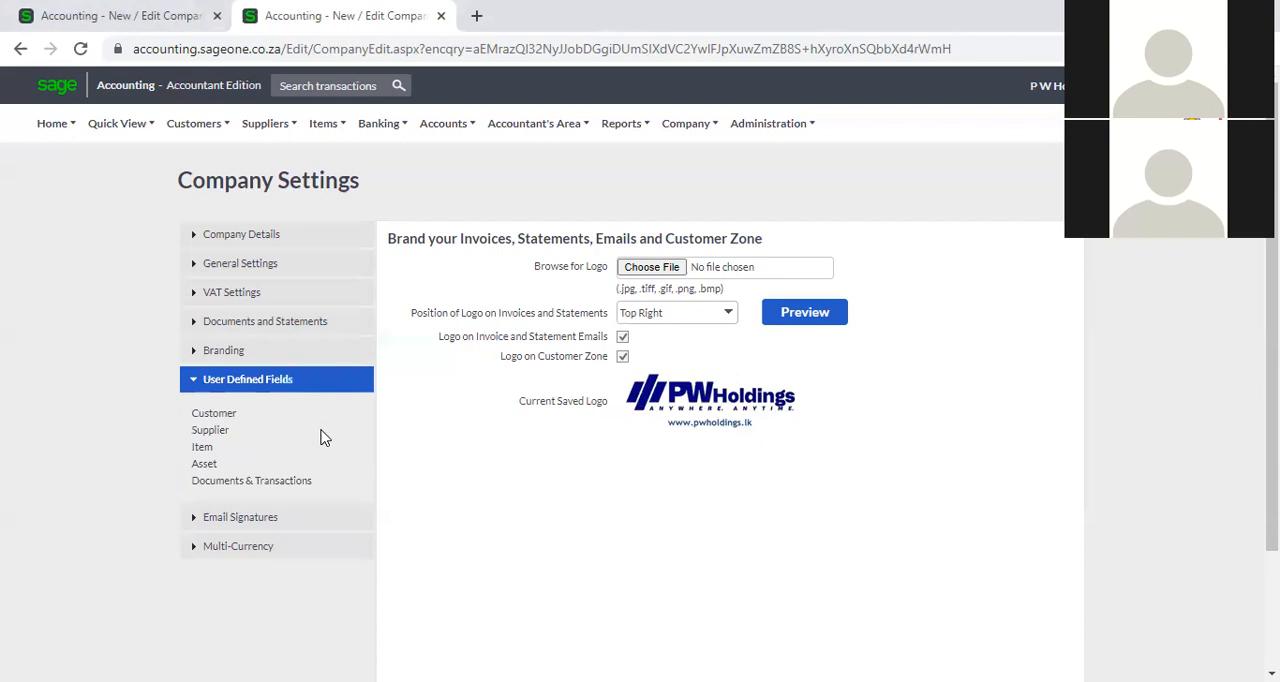
{"action": "right_click", "coordinate": [288, 22]}
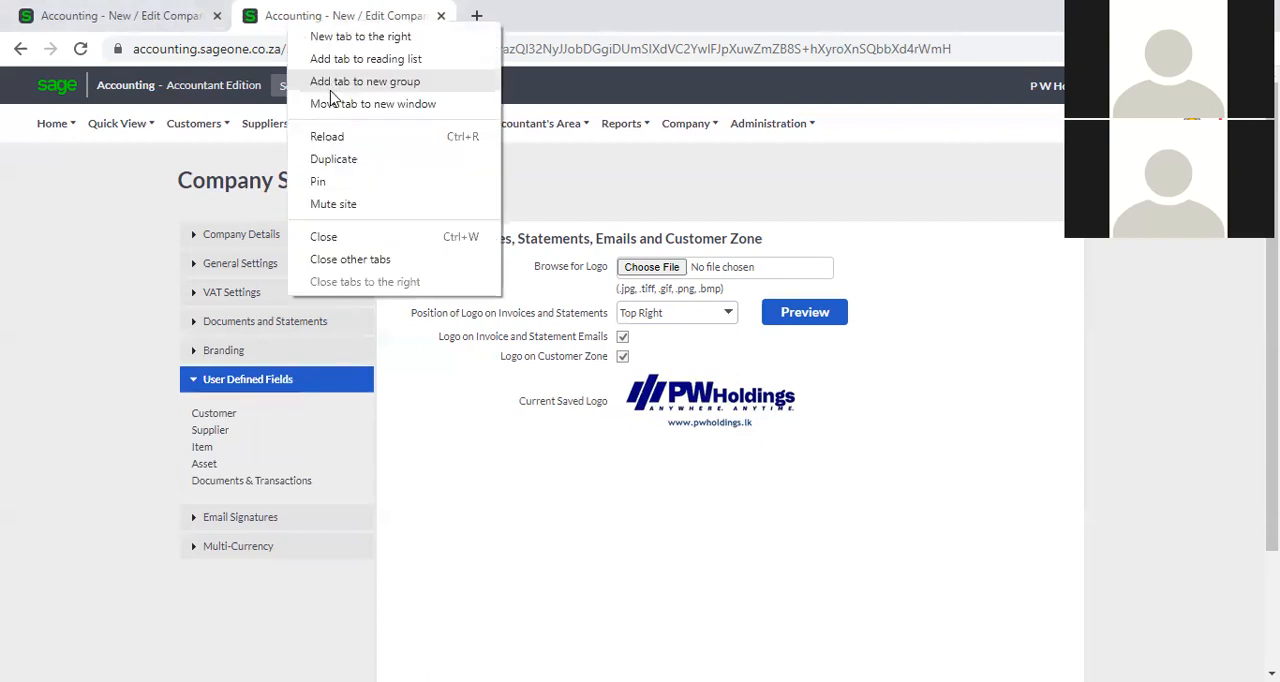
{"action": "left_click", "coordinate": [356, 158]}
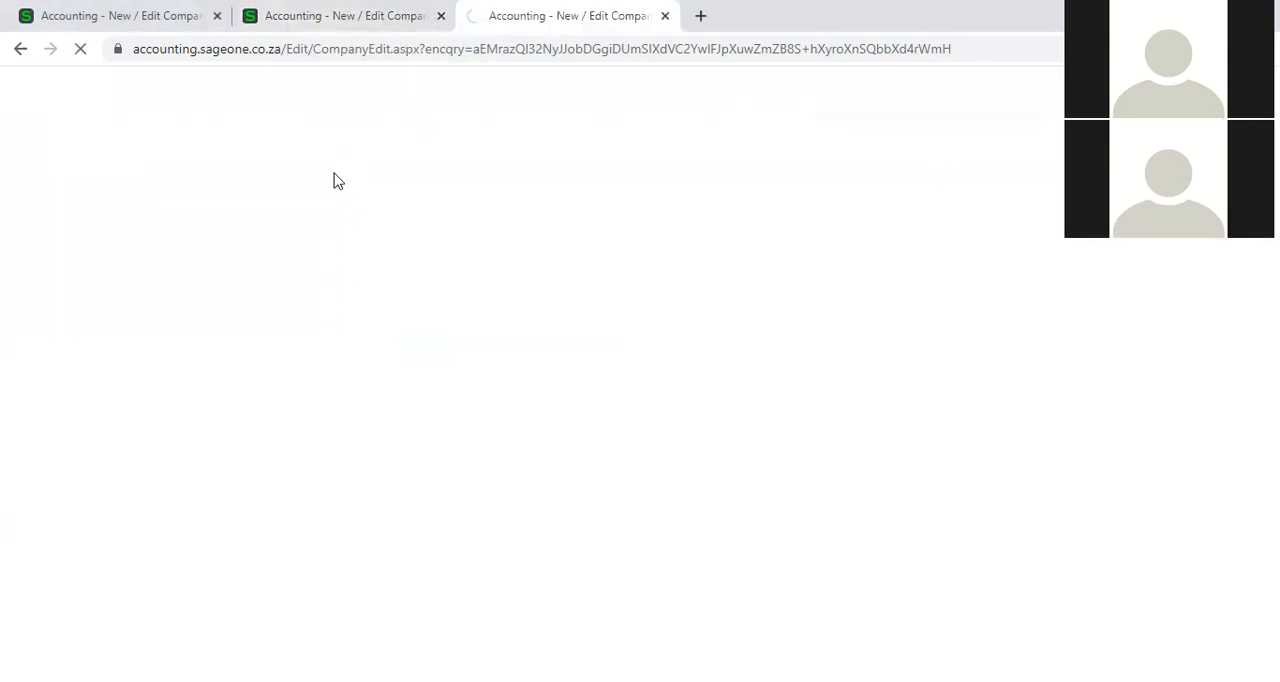
{"action": "left_click", "coordinate": [316, 18]}
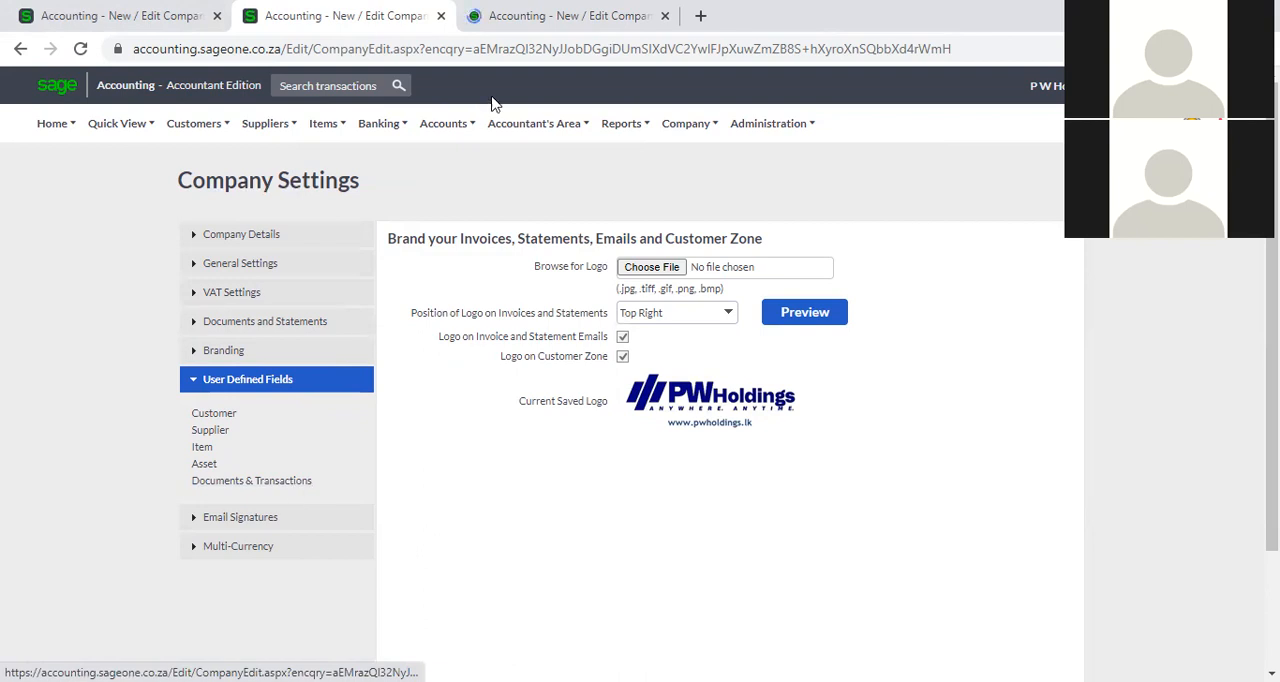
{"action": "left_click", "coordinate": [497, 18]}
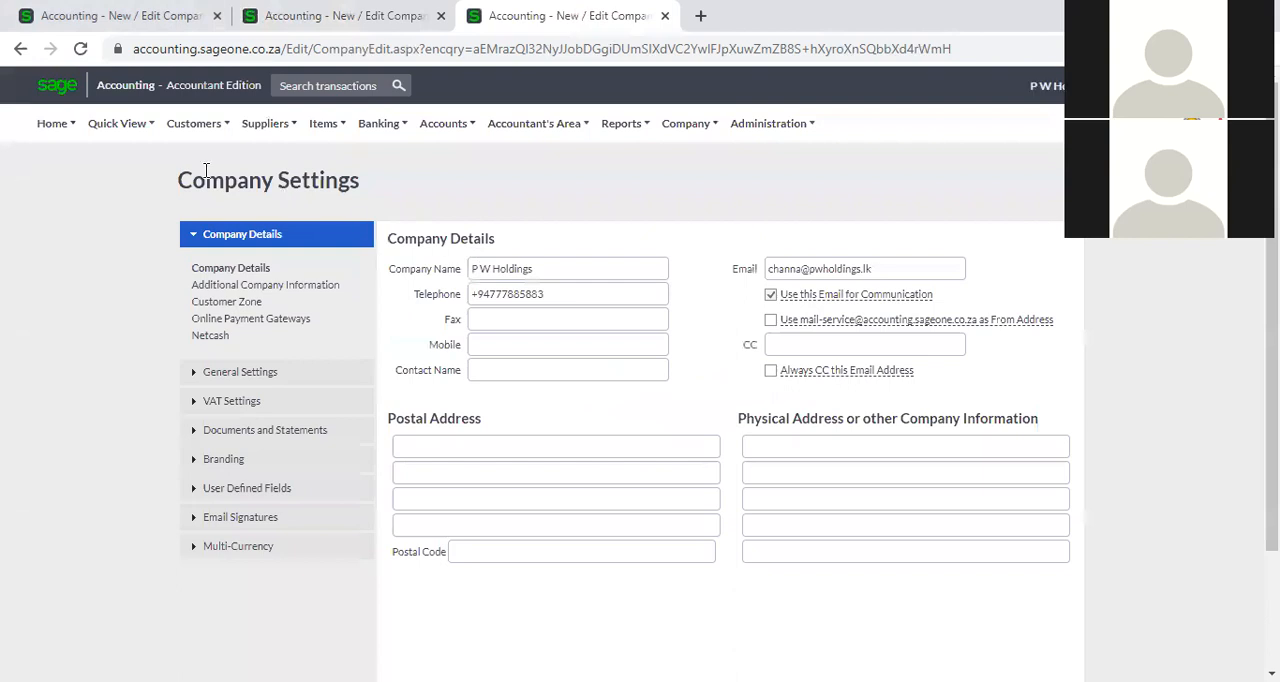
Open a blank new customer form in the duplicated browser tab.
{"action": "mouse_move", "coordinate": [197, 131]}
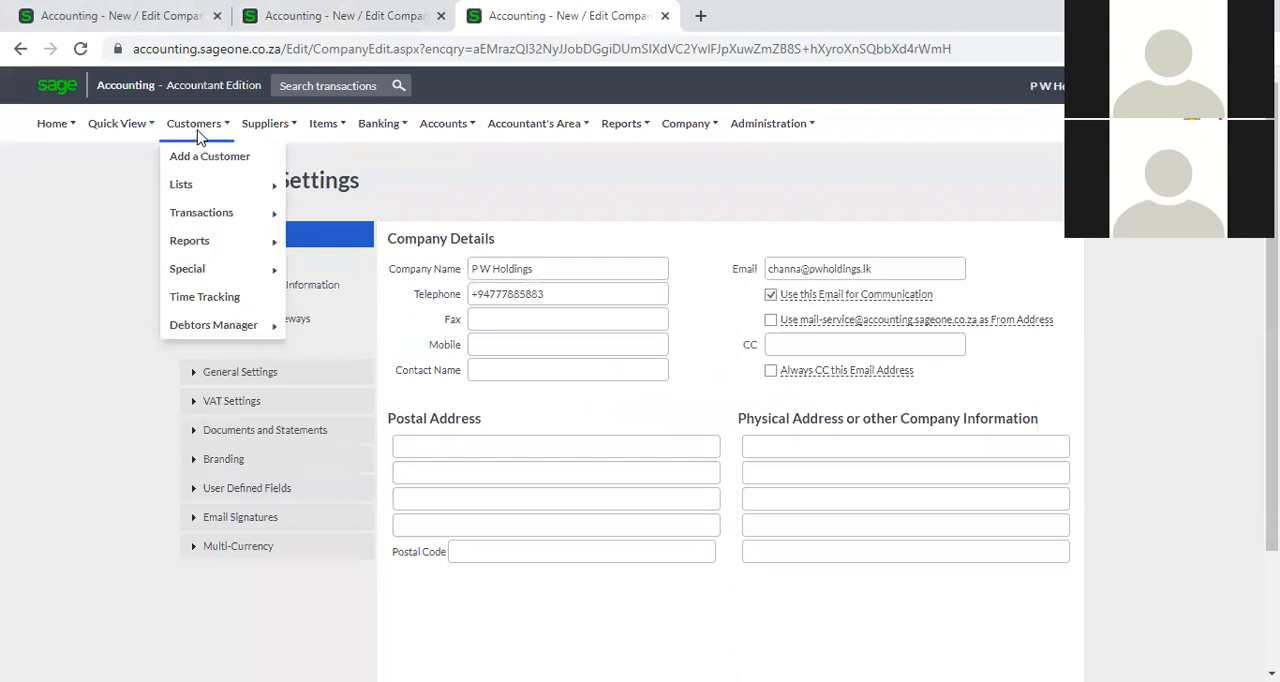
{"action": "left_click", "coordinate": [203, 158]}
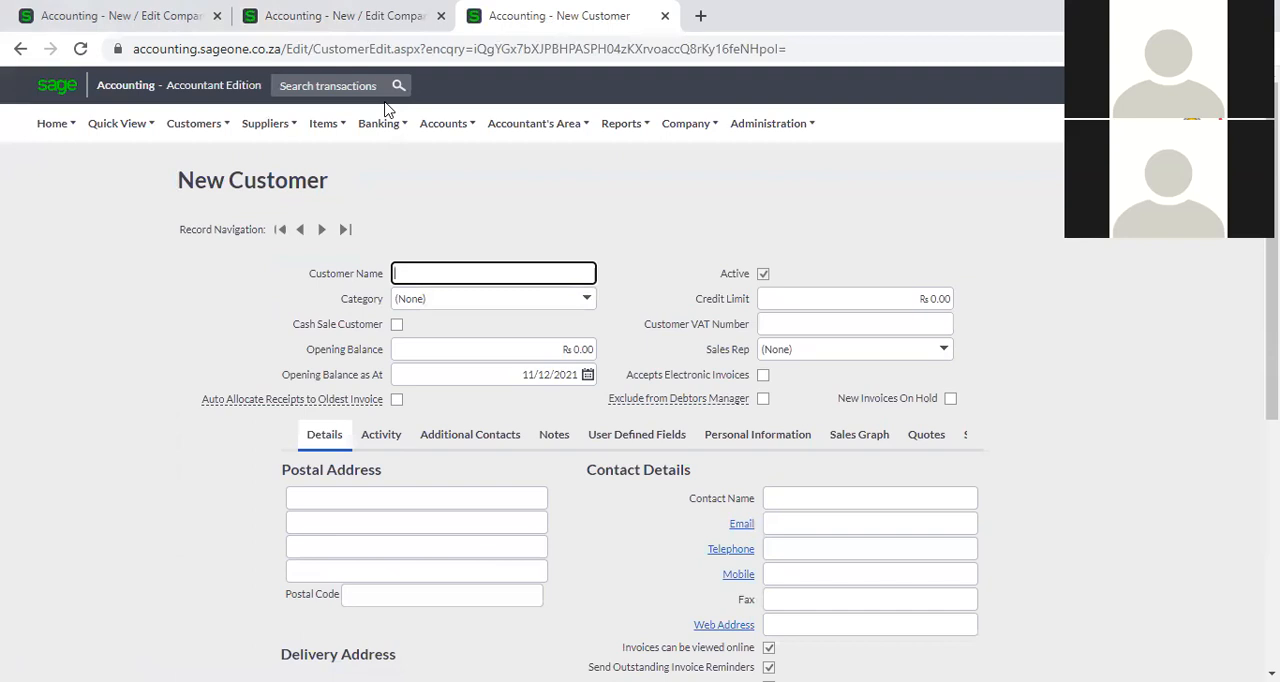
{"action": "left_click", "coordinate": [352, 16]}
{"action": "left_click", "coordinate": [500, 10]}
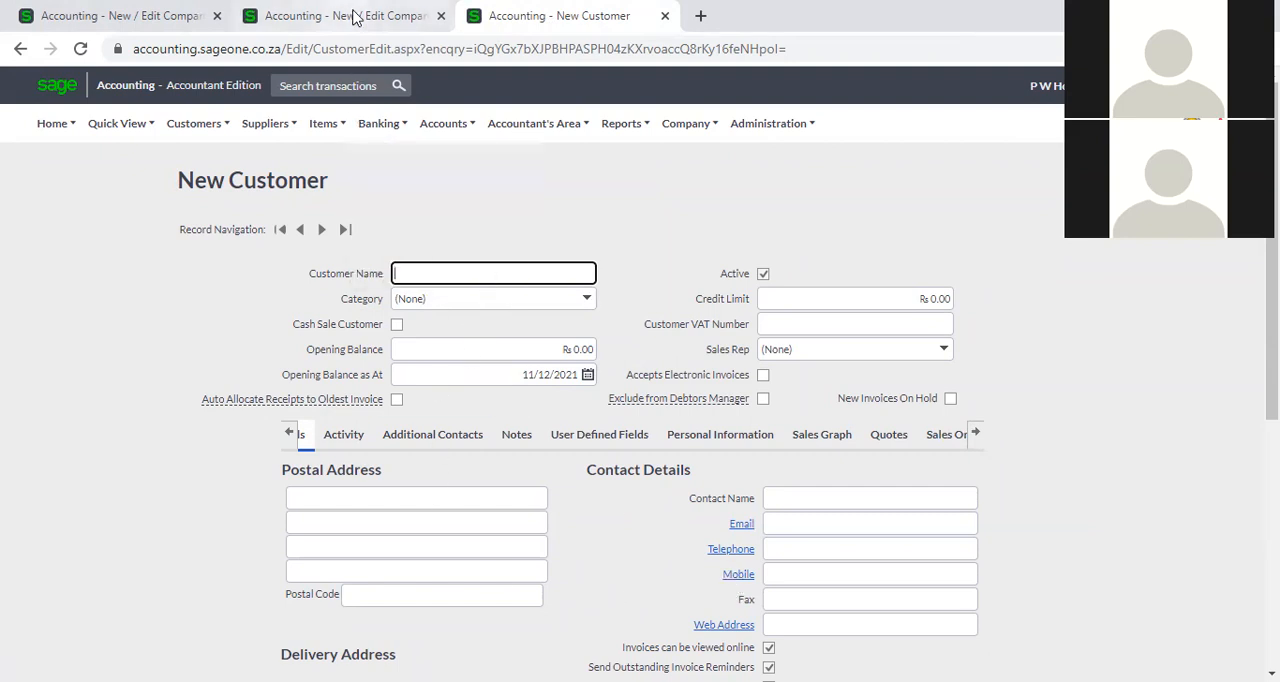
Compare the customer user defined fields in the company settings with the User Defined Fields section of the new customer form.
{"action": "left_click", "coordinate": [355, 18]}
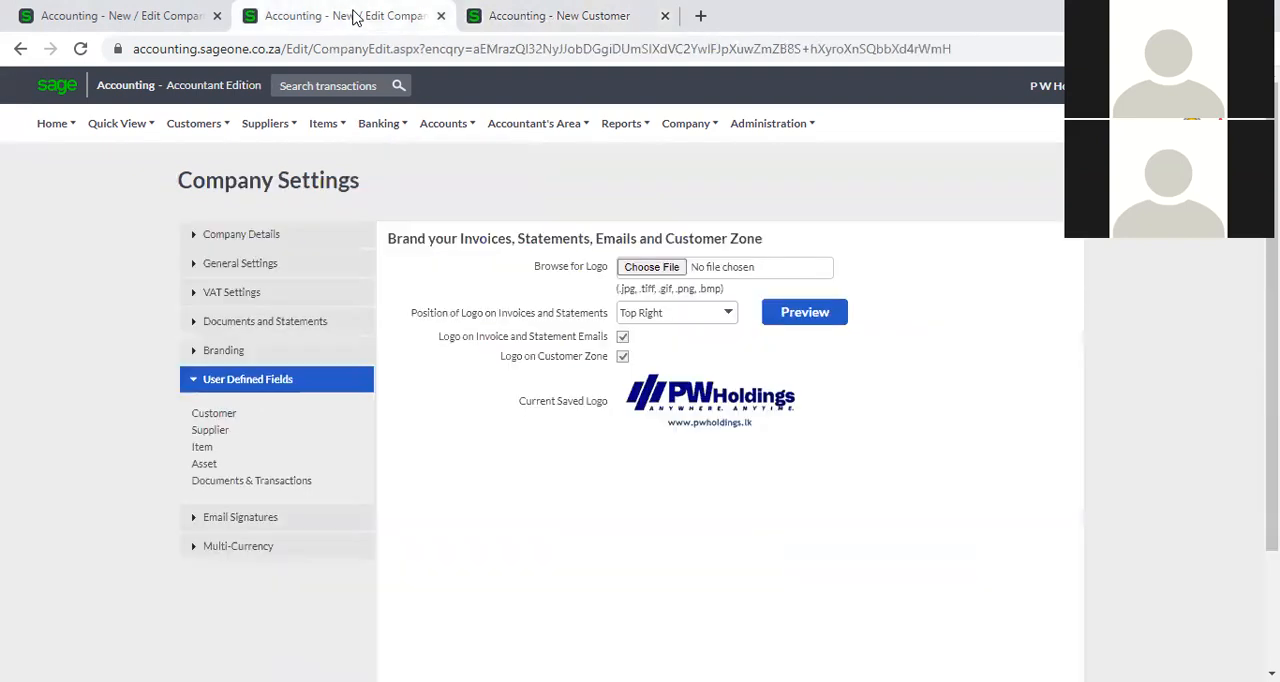
{"action": "left_click", "coordinate": [213, 414]}
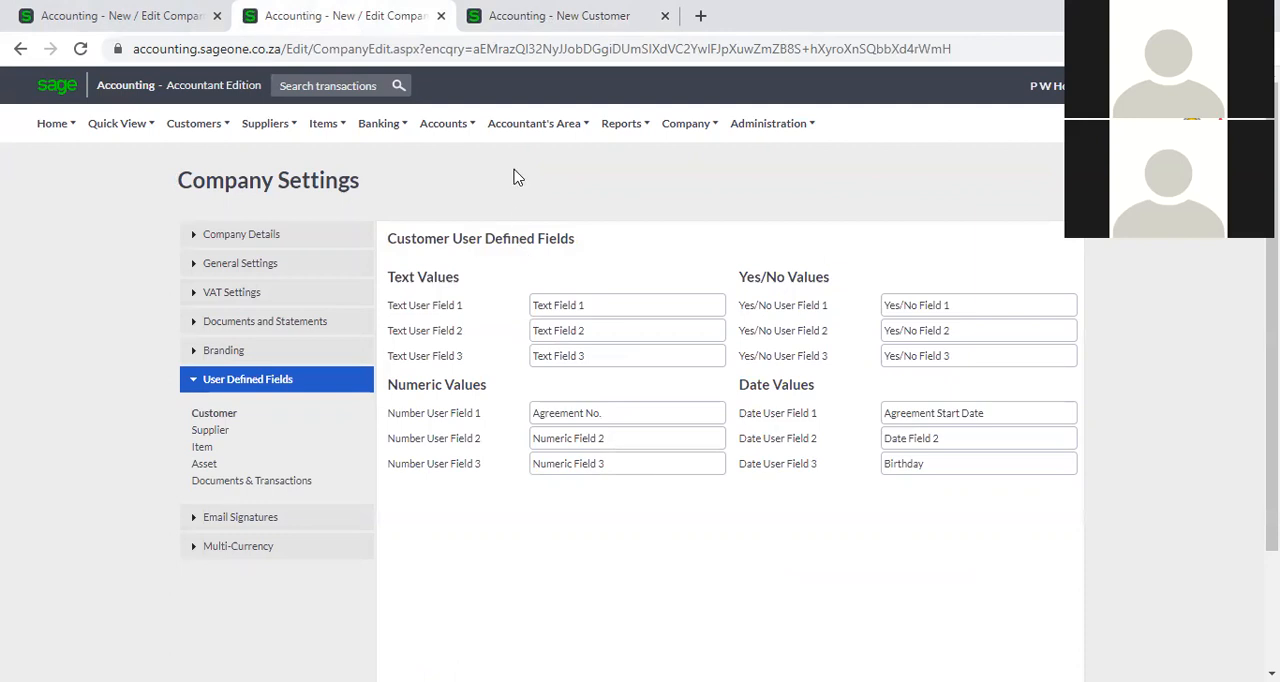
{"action": "left_click", "coordinate": [530, 16]}
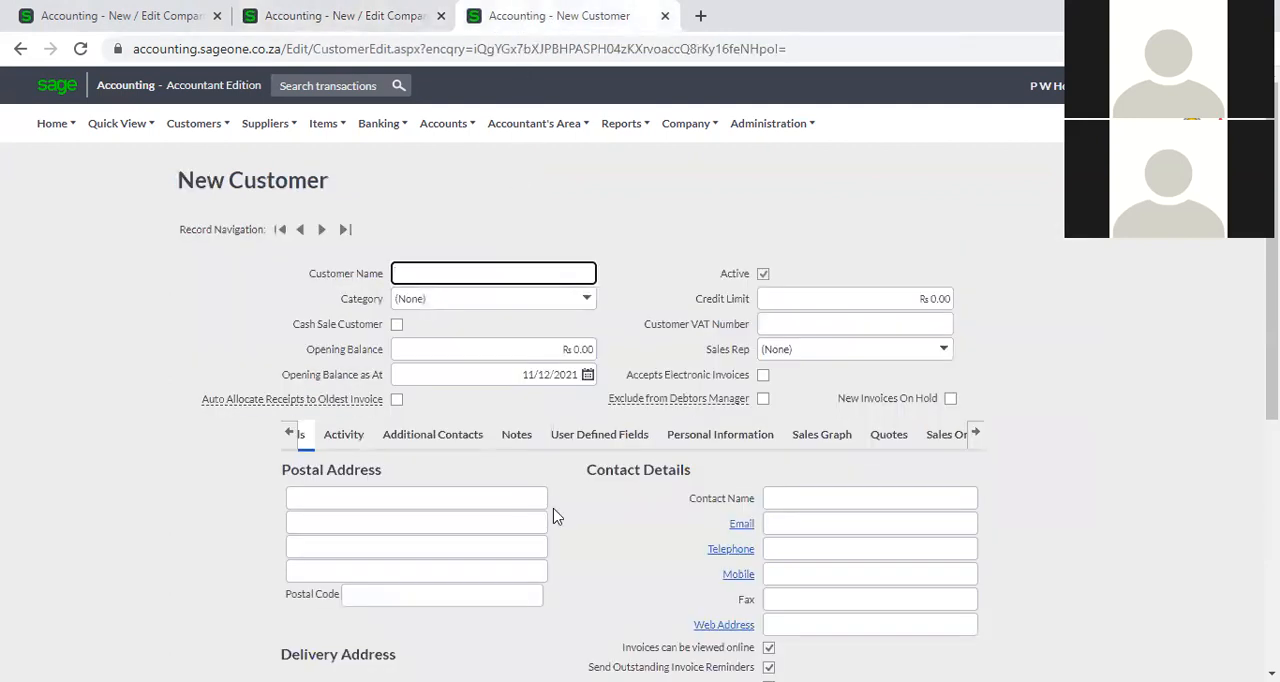
{"action": "scroll", "coordinate": [520, 400], "scroll_direction": "down", "scroll_amount": 1}
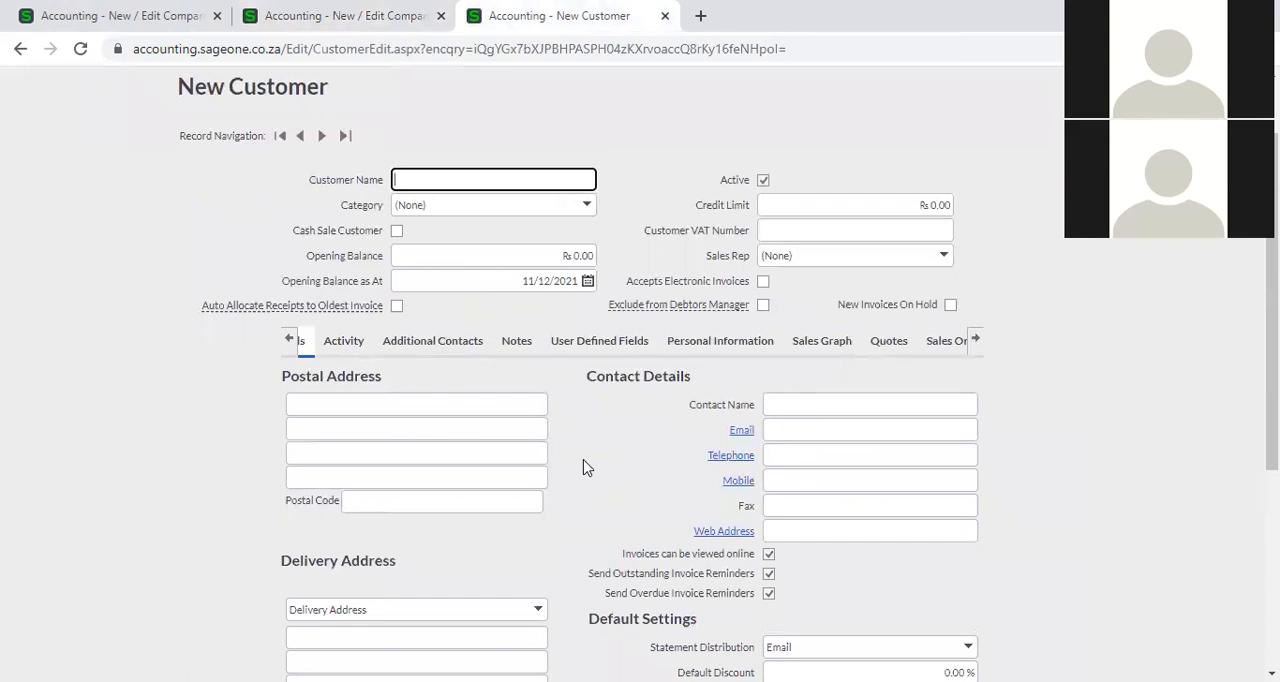
{"action": "left_click", "coordinate": [360, 16]}
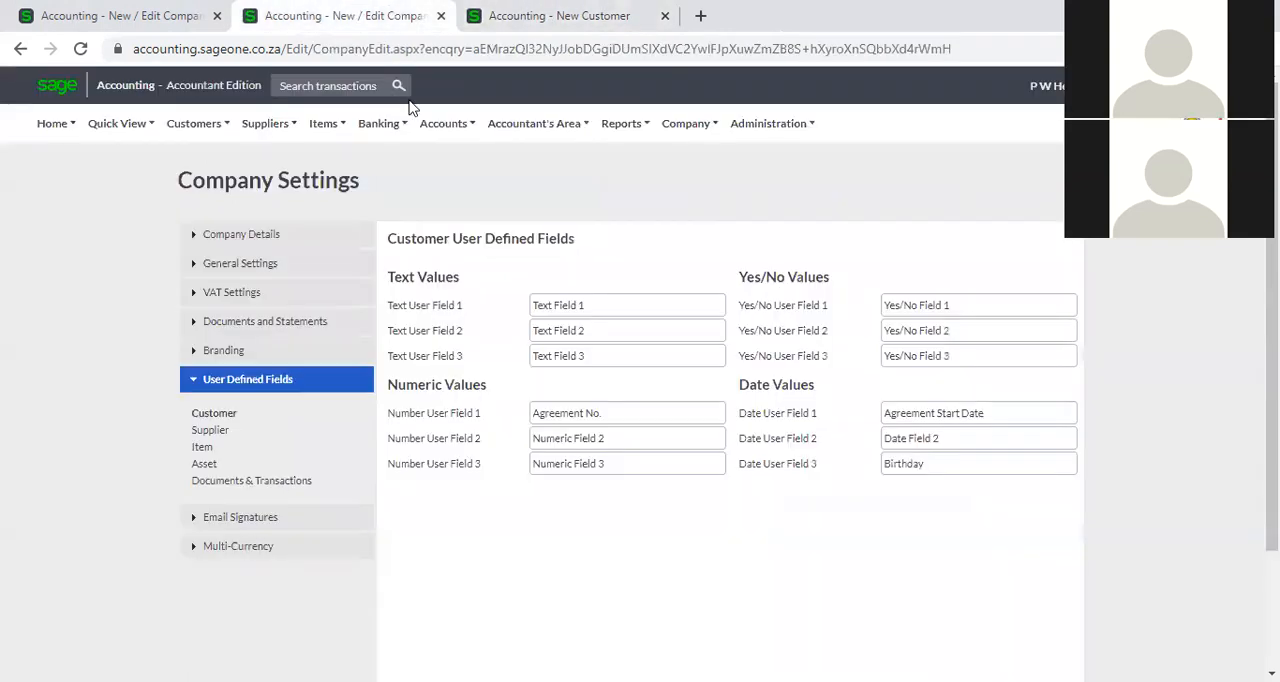
{"action": "left_click", "coordinate": [514, 10]}
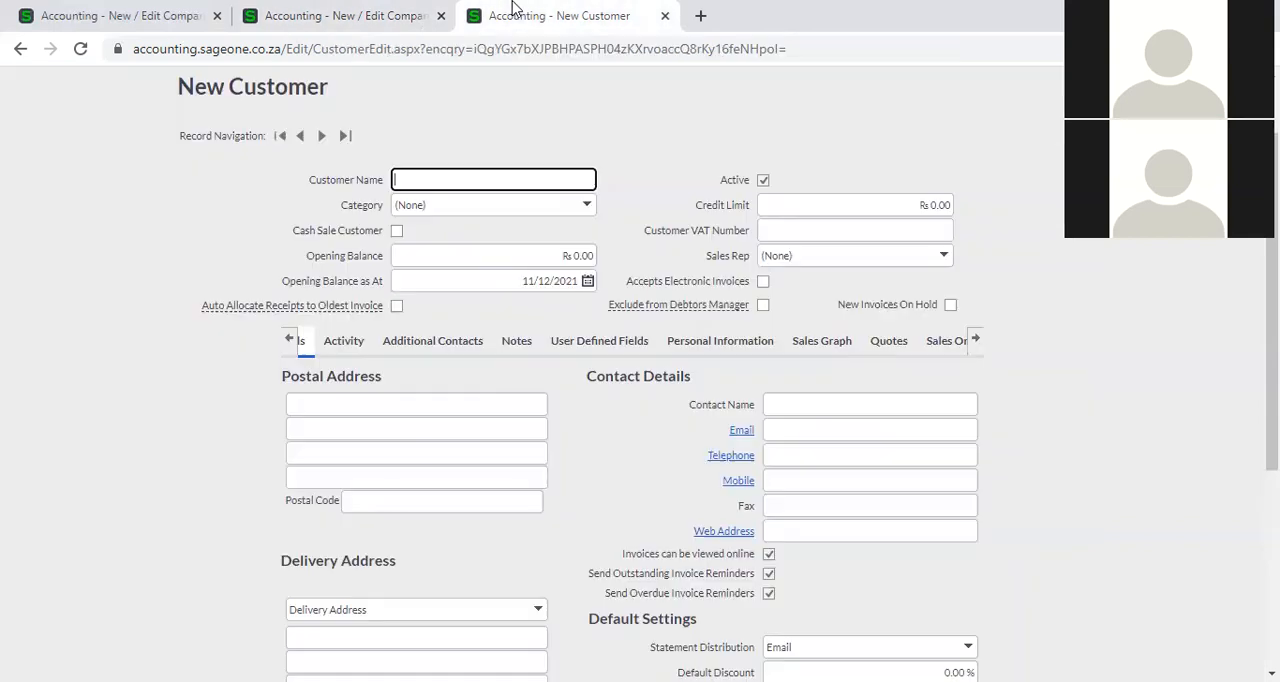
{"action": "left_click", "coordinate": [556, 346]}
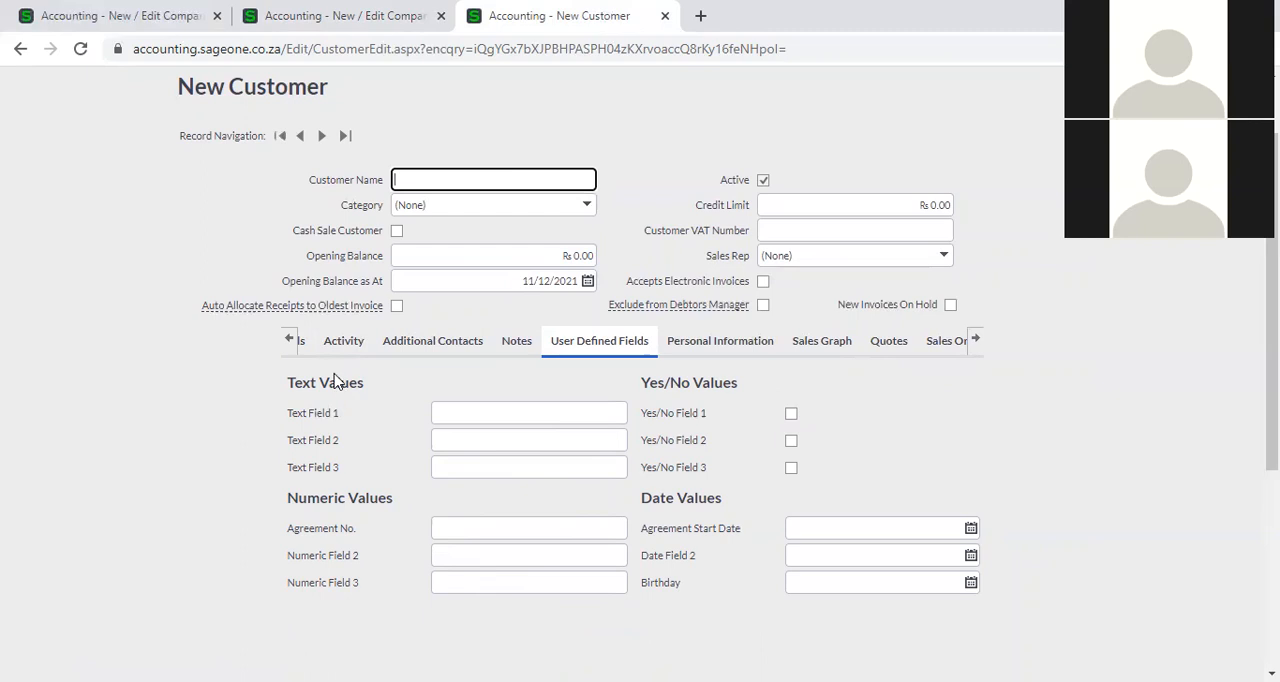
Inspect the Birthday and Agreement No. fields in the new customer form's User Defined Fields section without entering values.
{"action": "left_click", "coordinate": [291, 350]}
{"action": "left_click", "coordinate": [824, 586]}
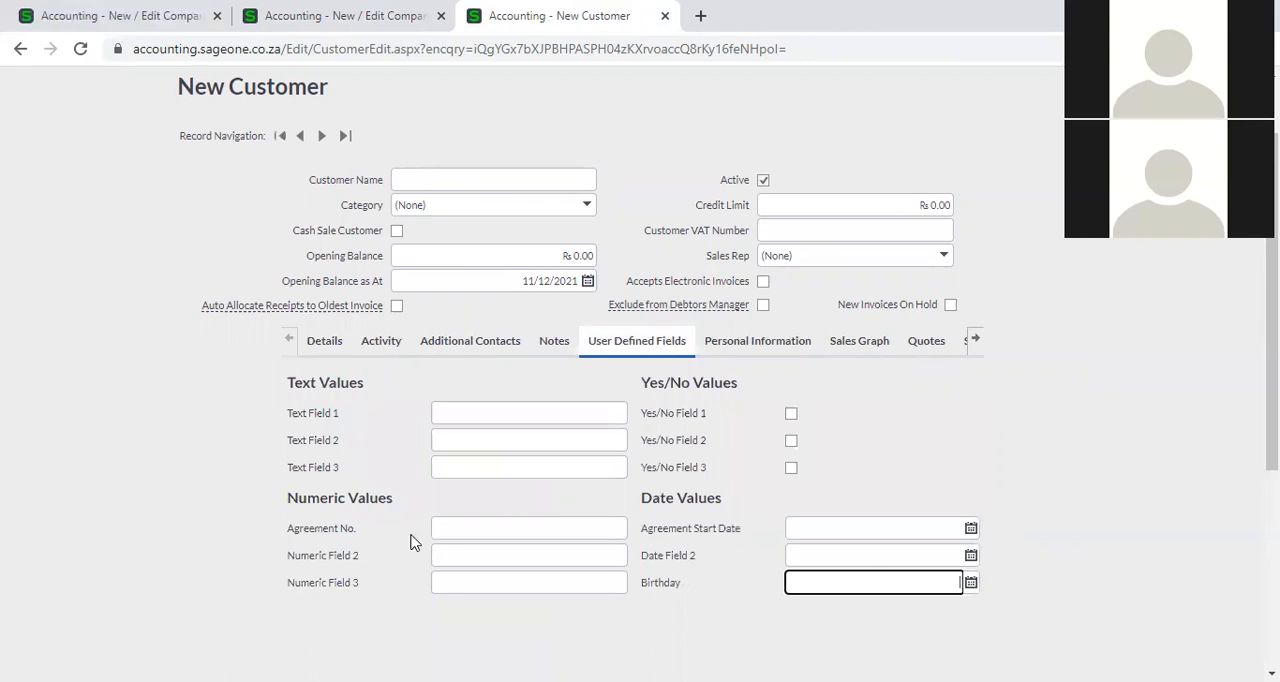
{"action": "left_click", "coordinate": [462, 531]}
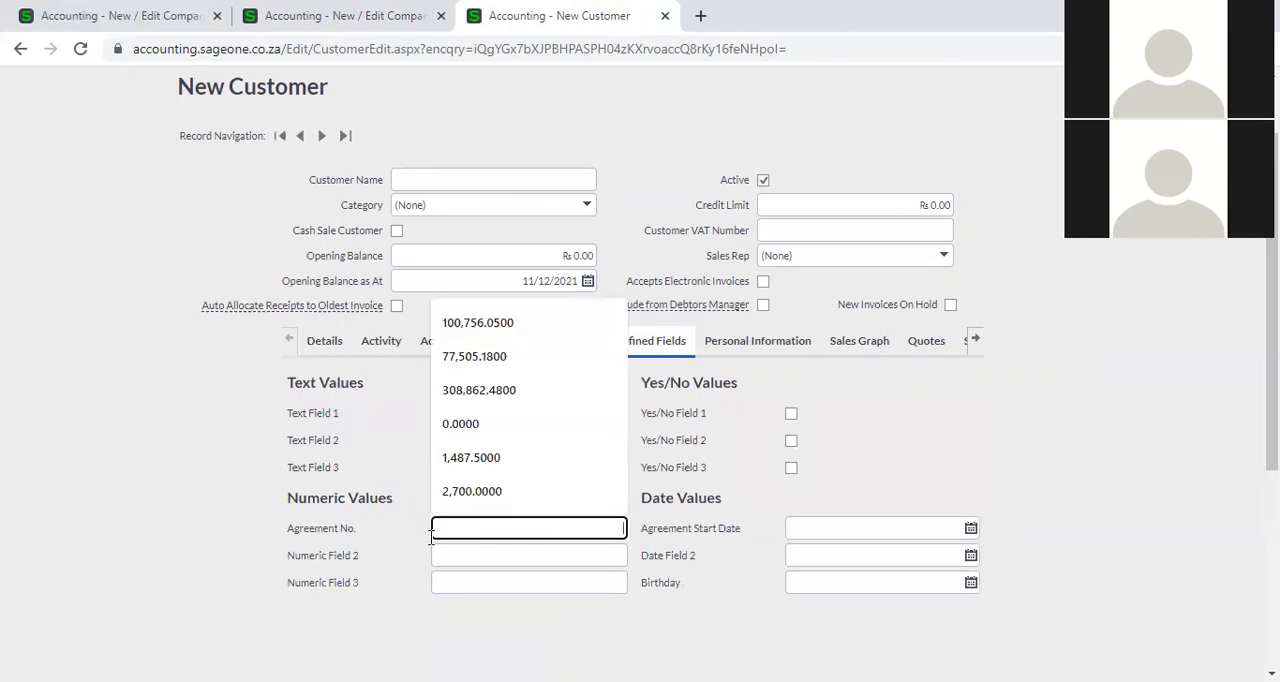
{"action": "left_click", "coordinate": [420, 577]}
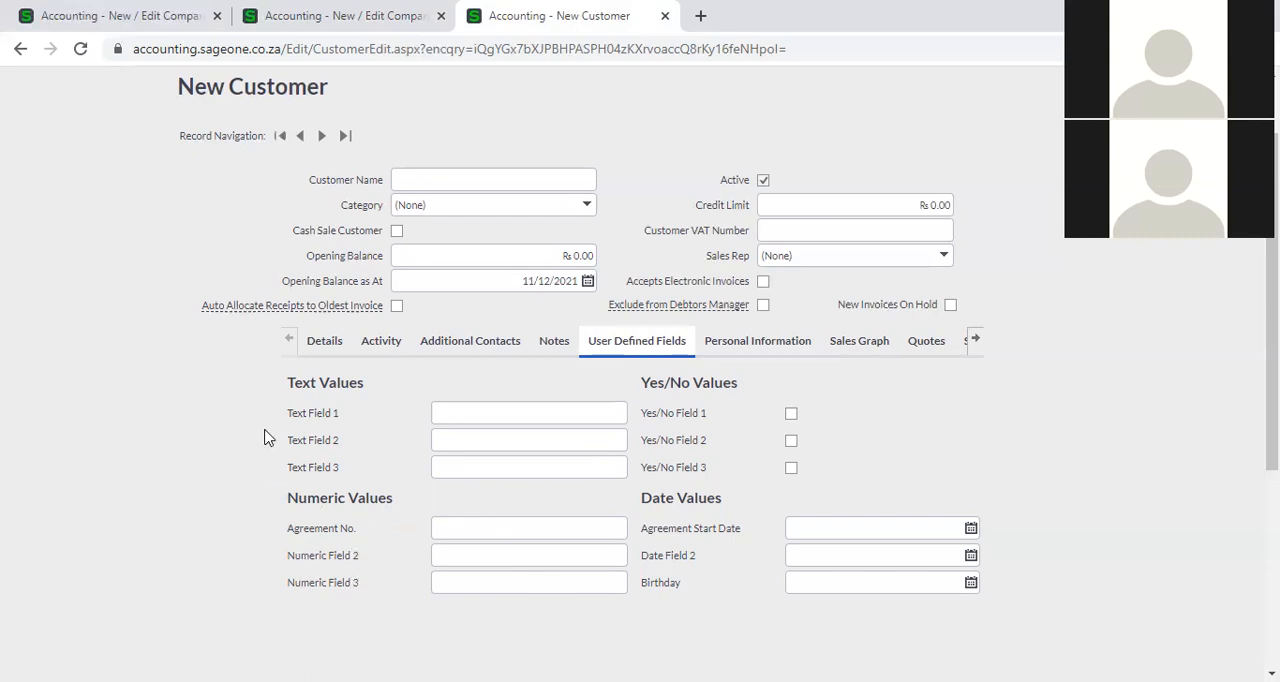
Match the Agreement No. and Birthday names in the customer user defined field settings against the labels on the new customer form.
{"action": "left_click", "coordinate": [340, 20]}
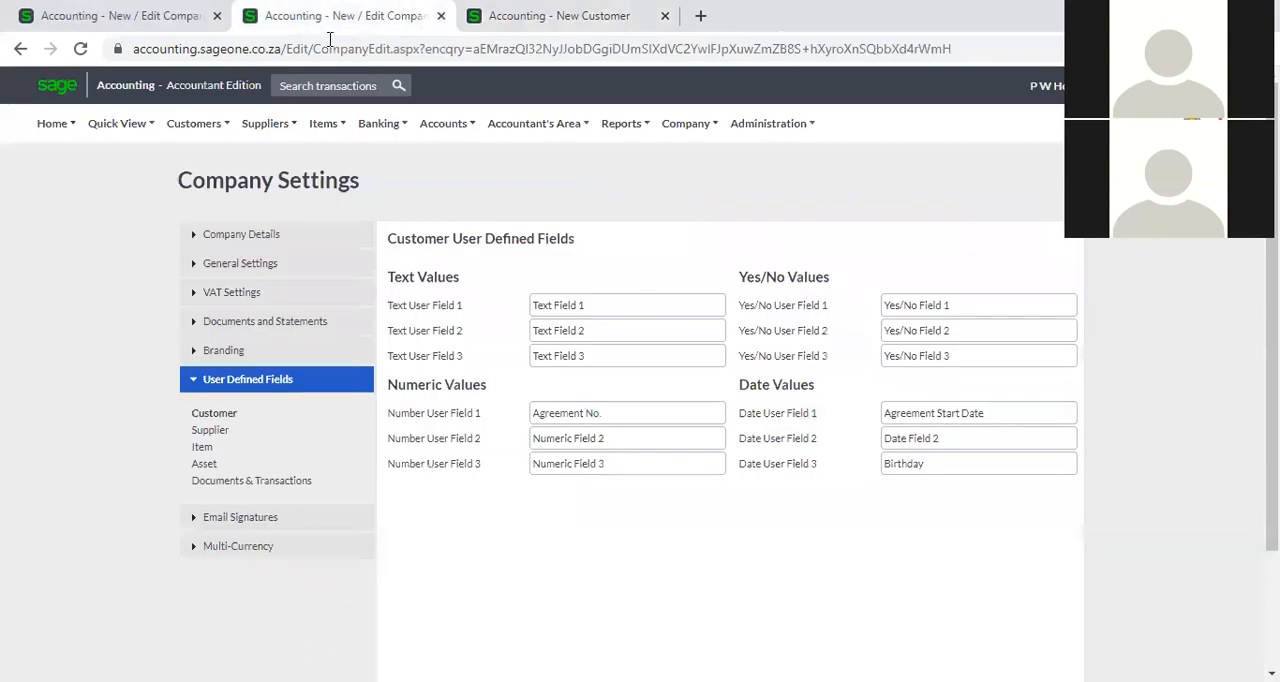
{"action": "left_click", "coordinate": [569, 15]}
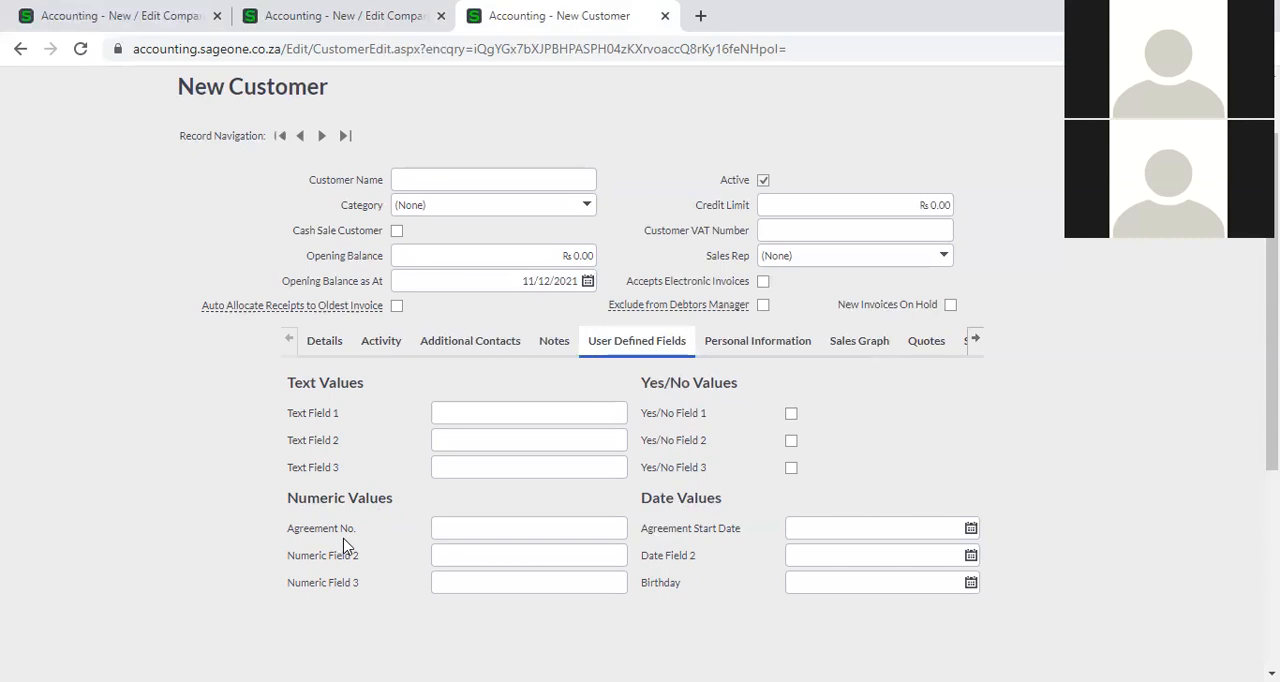
{"action": "left_click", "coordinate": [320, 17]}
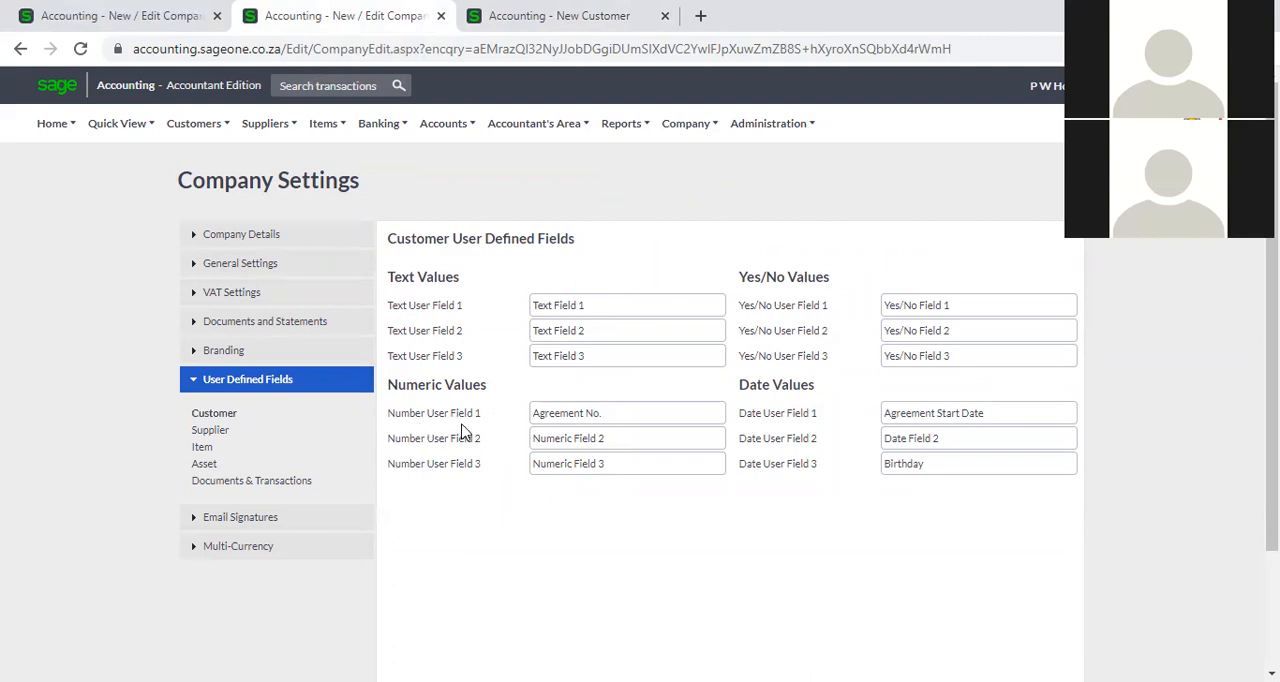
{"action": "triple_click", "coordinate": [641, 412]}
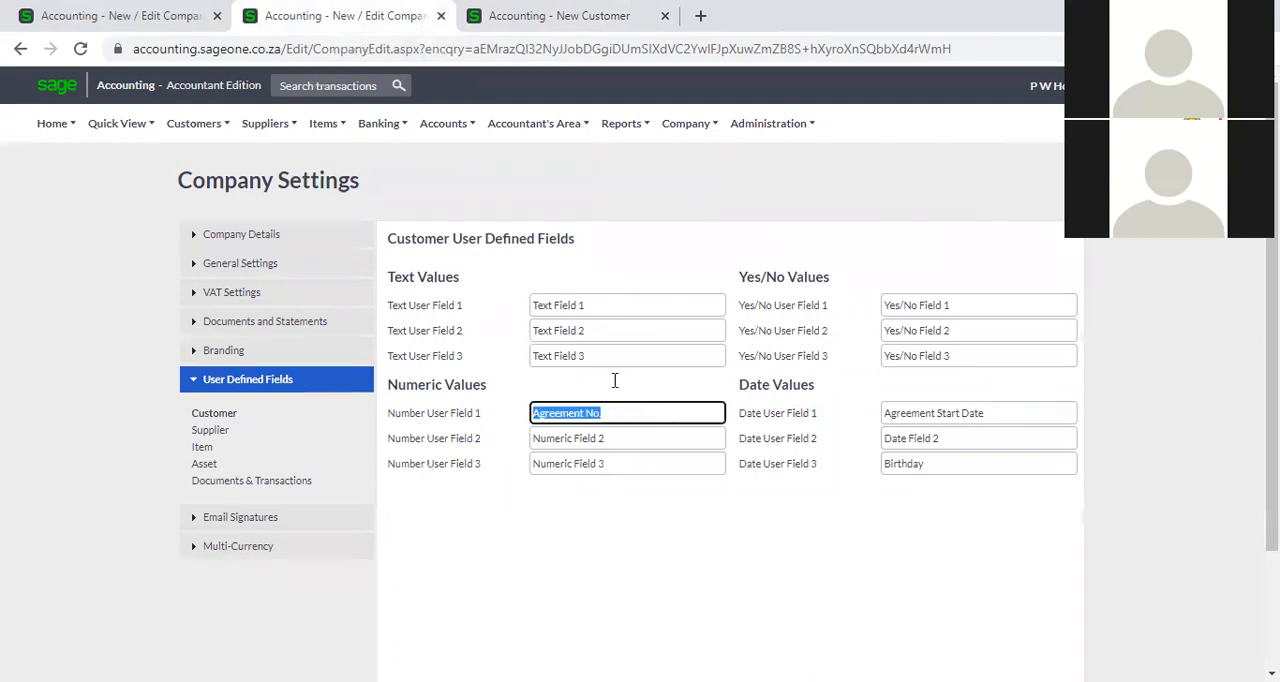
{"action": "left_click", "coordinate": [545, 18]}
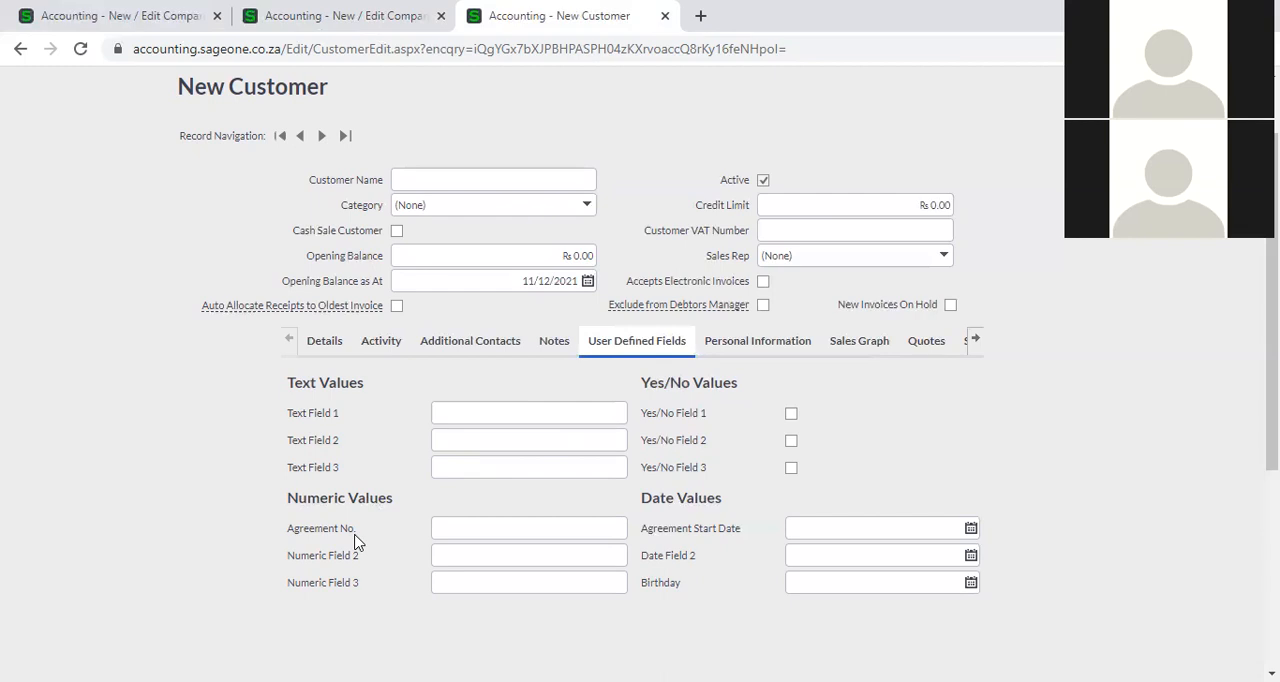
{"action": "left_click", "coordinate": [378, 16]}
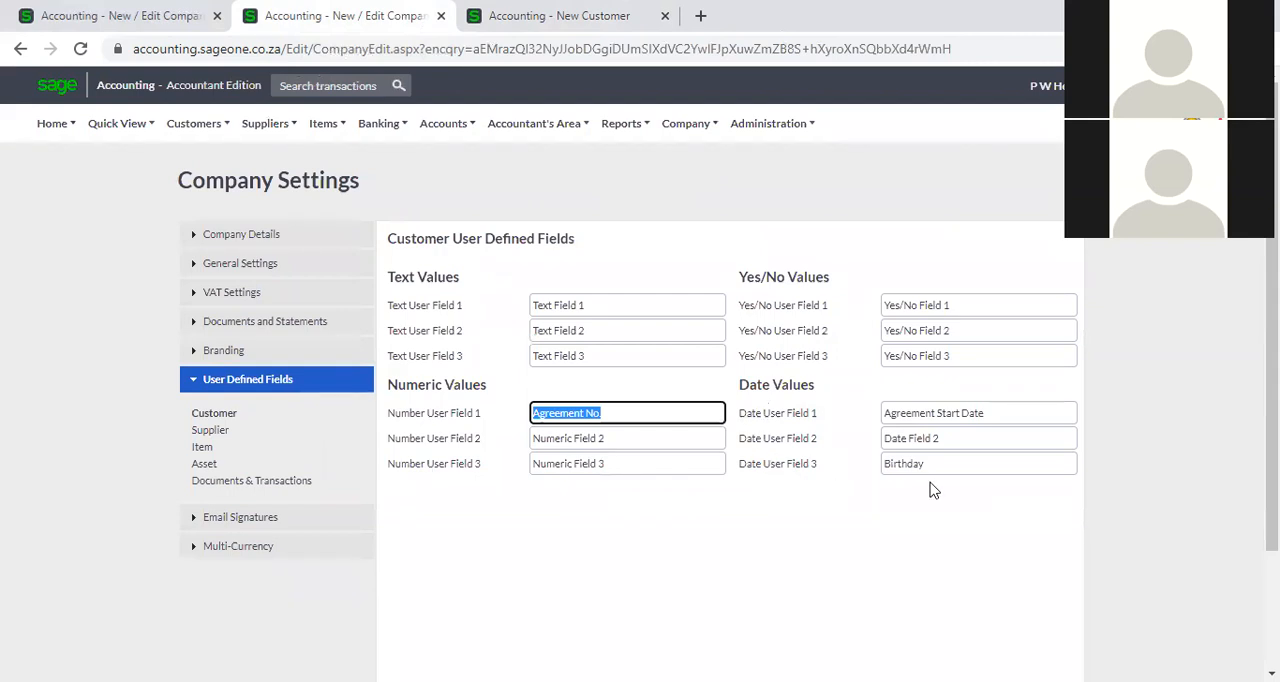
{"action": "left_click", "coordinate": [968, 468]}
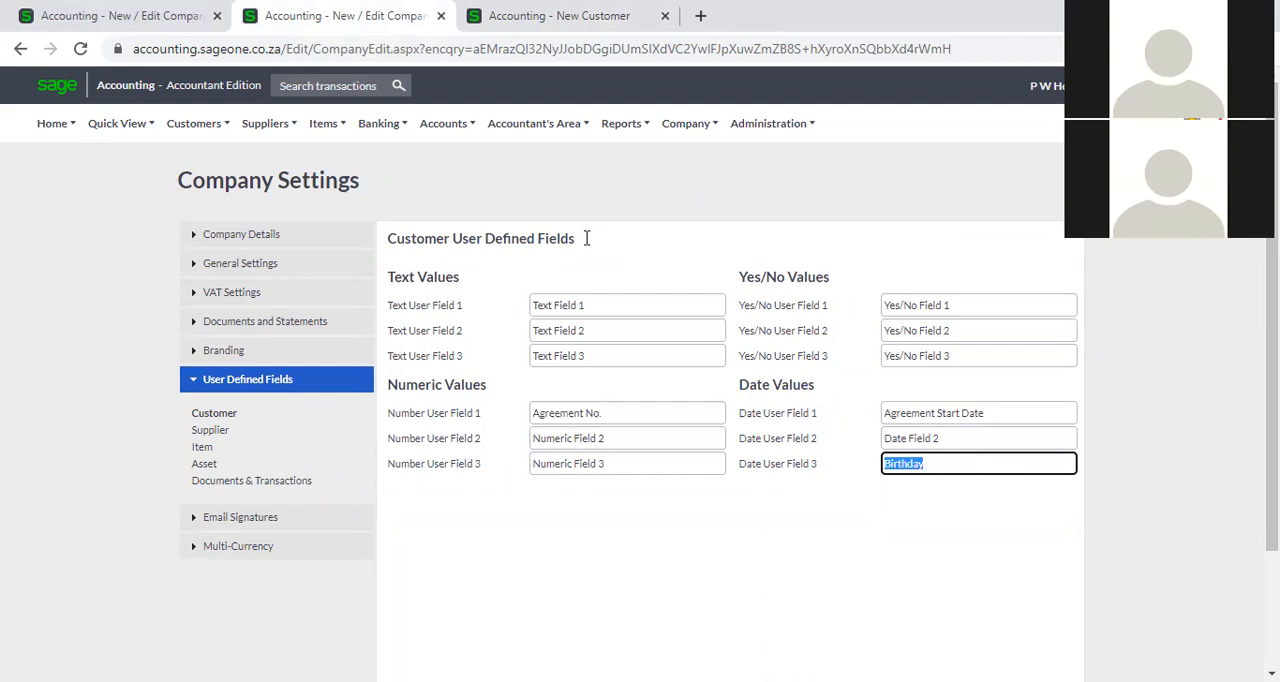
{"action": "left_click", "coordinate": [500, 16]}
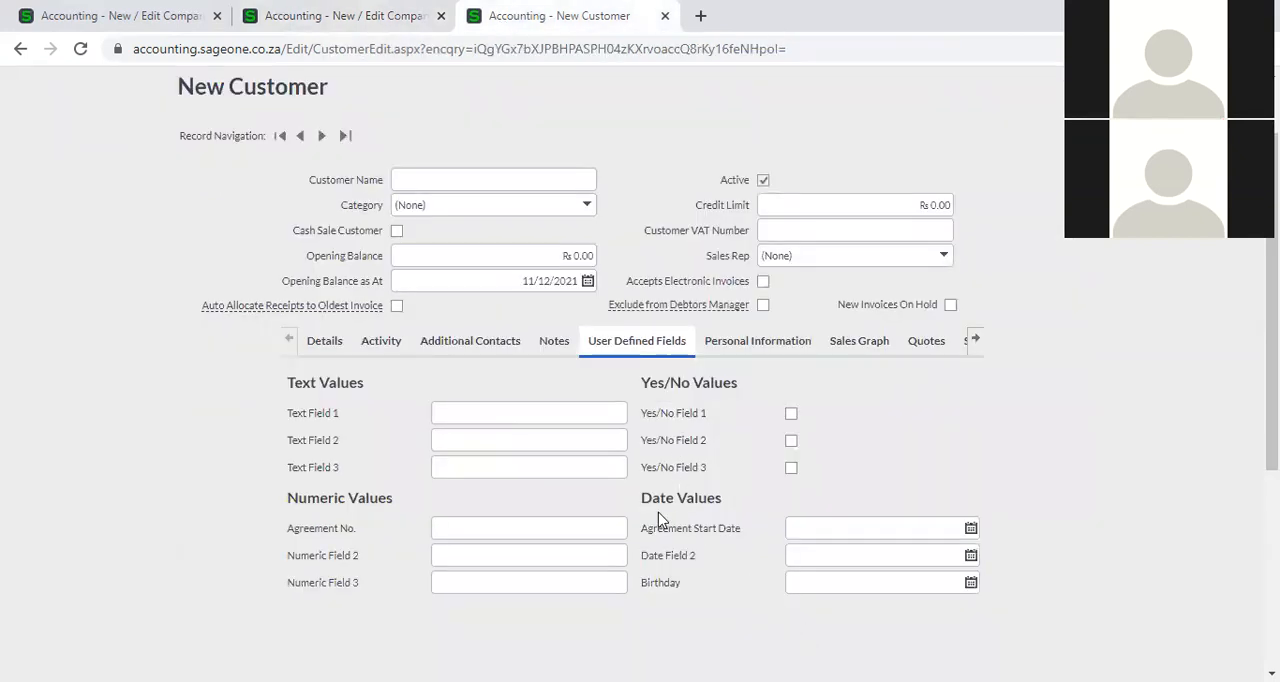
{"action": "scroll", "coordinate": [722, 553], "scroll_direction": "down", "scroll_amount": 1}
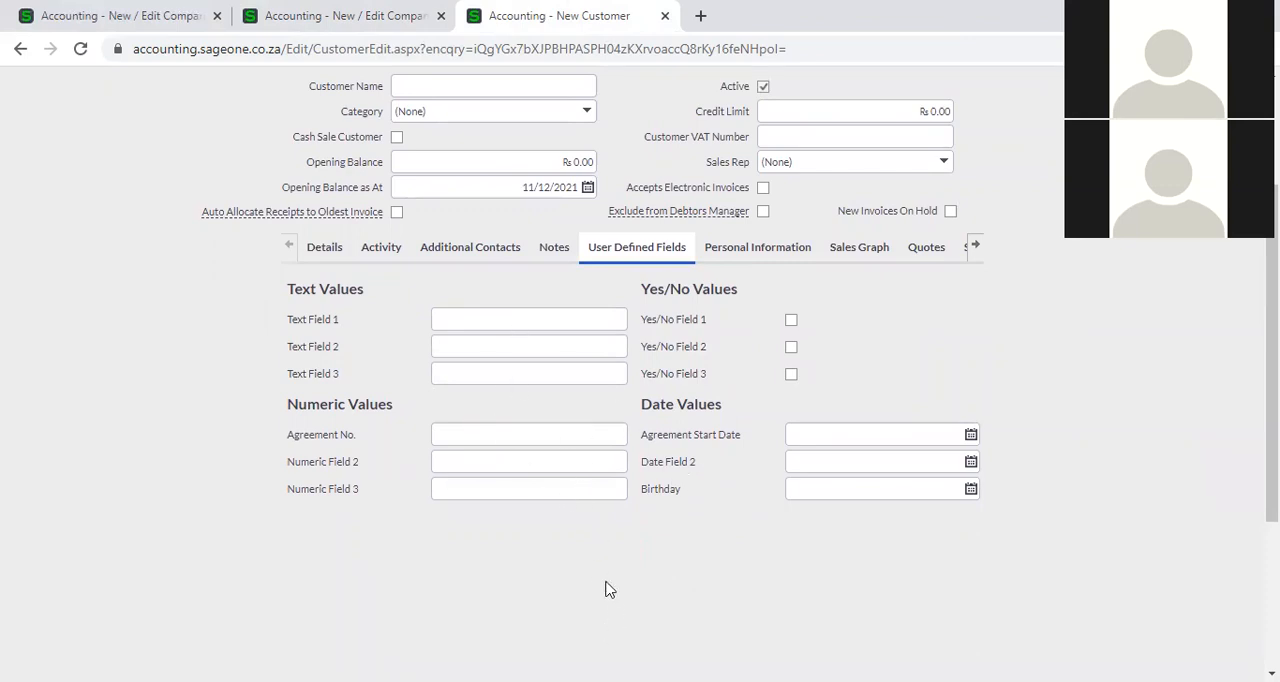
Show the supplier user defined fields in the company settings and open a blank new supplier form in the other browser tab.
{"action": "left_click", "coordinate": [353, 14]}
{"action": "left_click", "coordinate": [222, 436]}
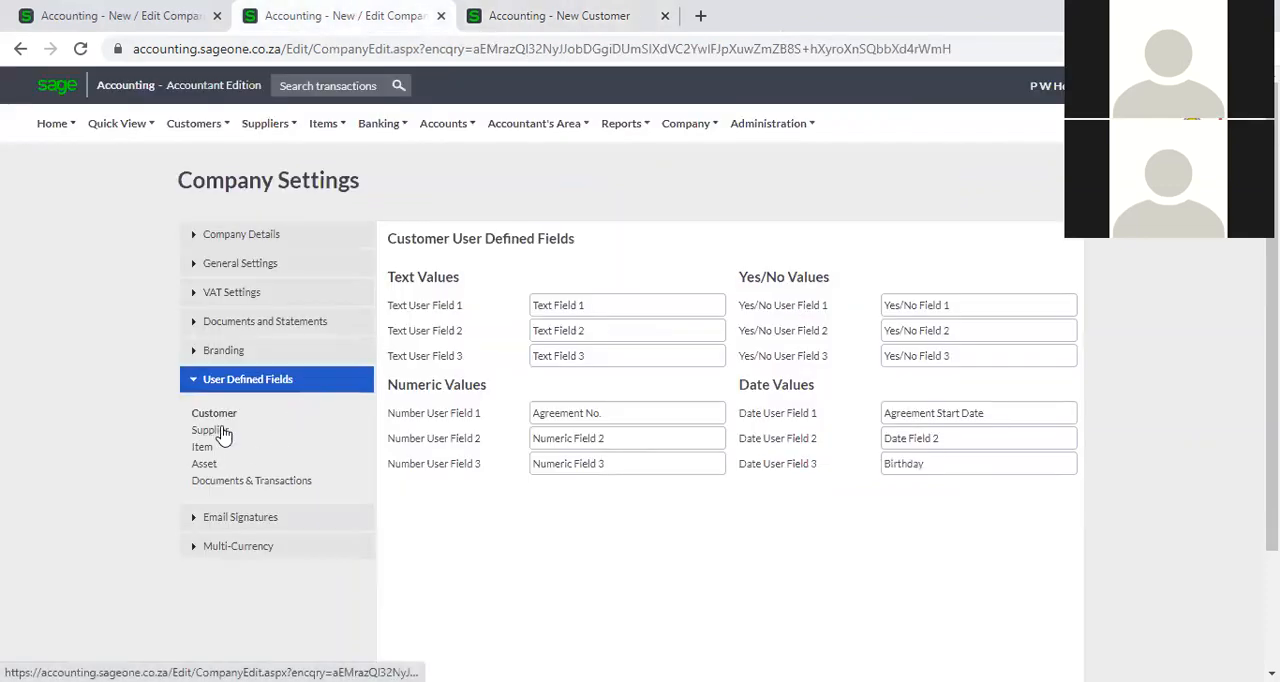
{"action": "left_click", "coordinate": [503, 22]}
{"action": "scroll", "coordinate": [360, 323], "scroll_direction": "up", "scroll_amount": 3}
{"action": "mouse_move", "coordinate": [266, 124]}
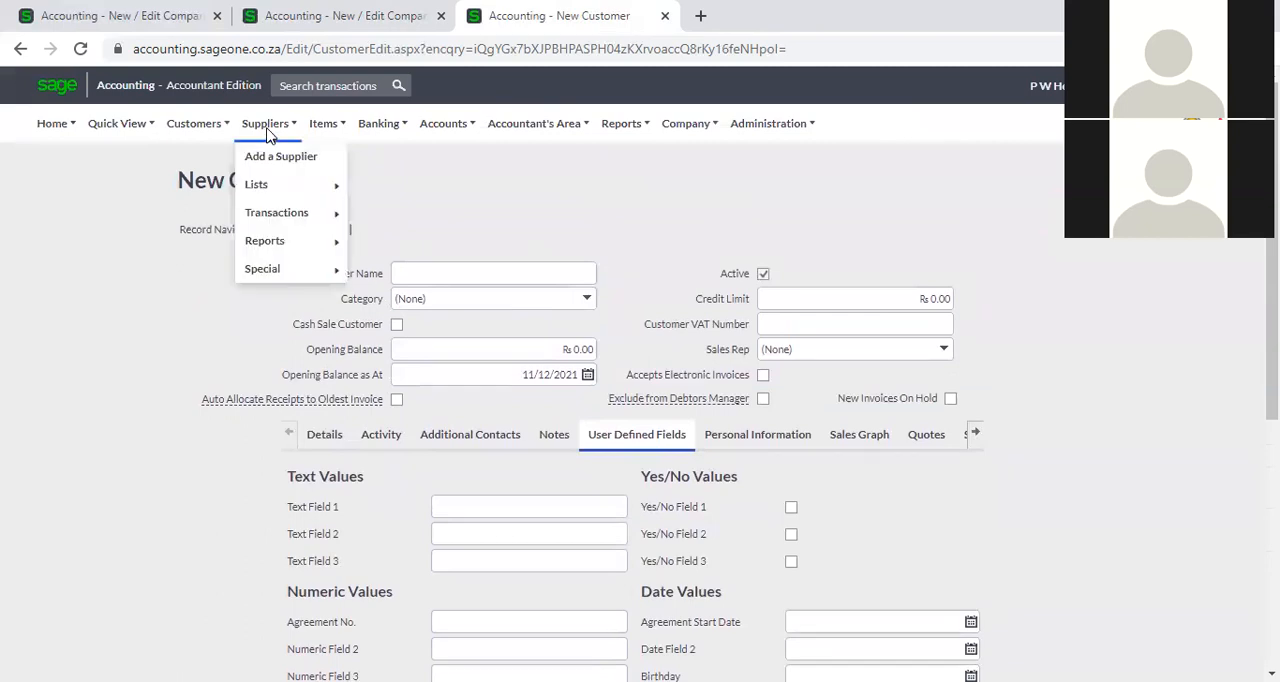
{"action": "left_click", "coordinate": [271, 160]}
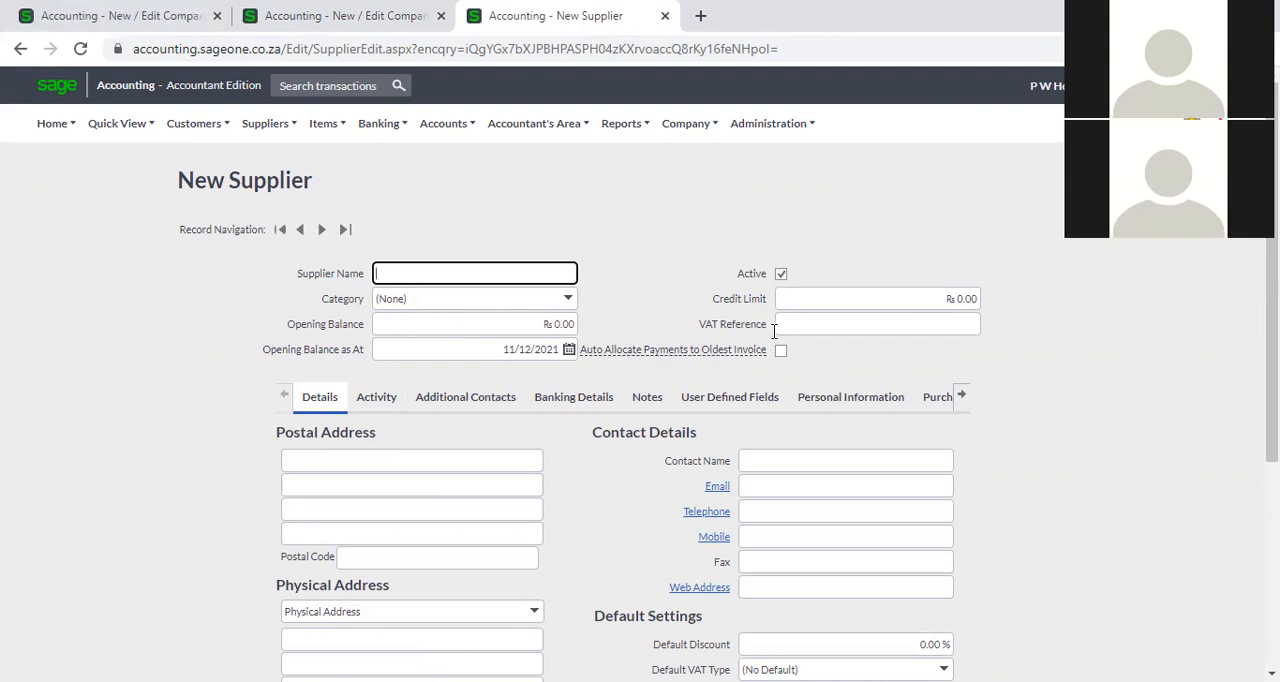
Compare the User Defined Fields section of the new supplier form with the supplier field names in the company settings.
{"action": "scroll", "coordinate": [808, 502], "scroll_direction": "down", "scroll_amount": 1}
{"action": "scroll", "coordinate": [702, 543], "scroll_direction": "down", "scroll_amount": 2}
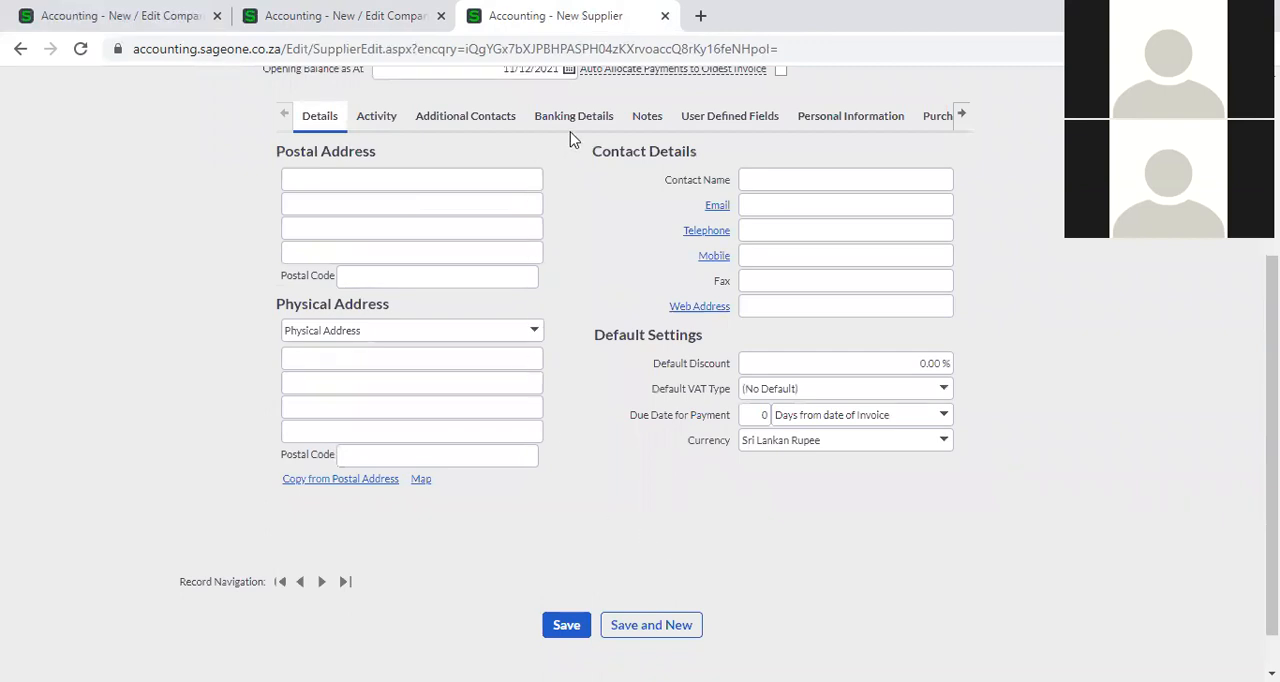
{"action": "left_click", "coordinate": [724, 119]}
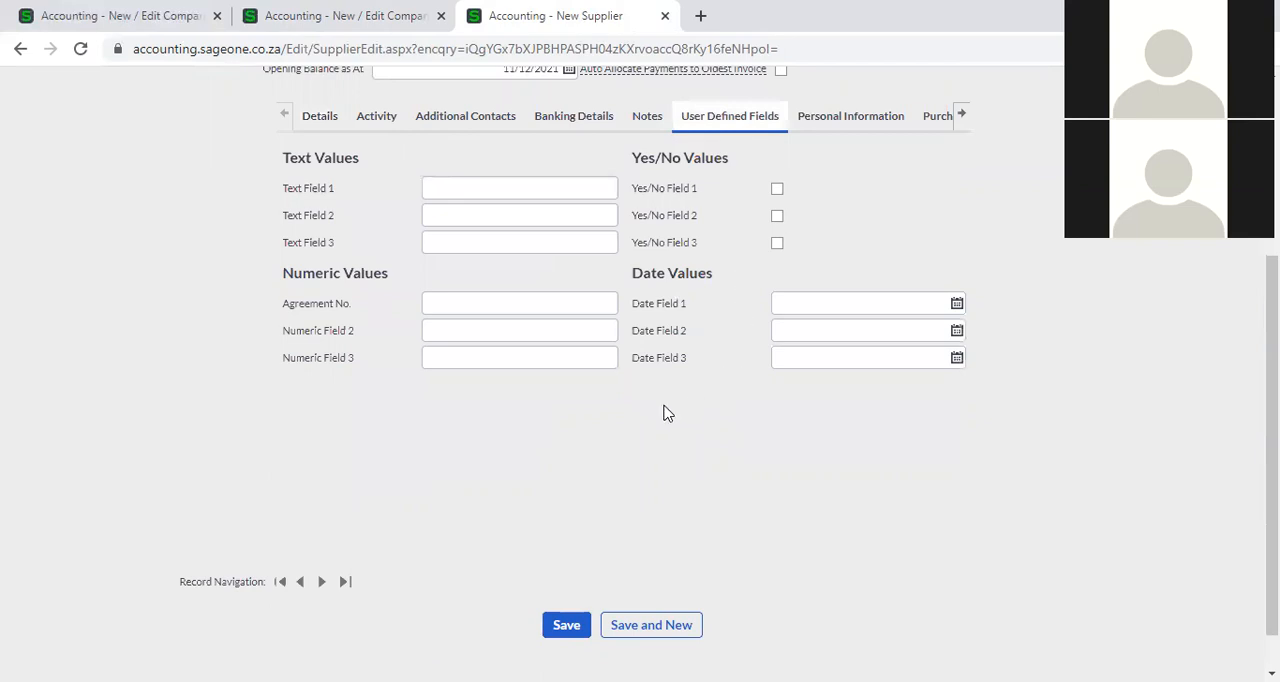
{"action": "scroll", "coordinate": [580, 396], "scroll_direction": "up", "scroll_amount": 1}
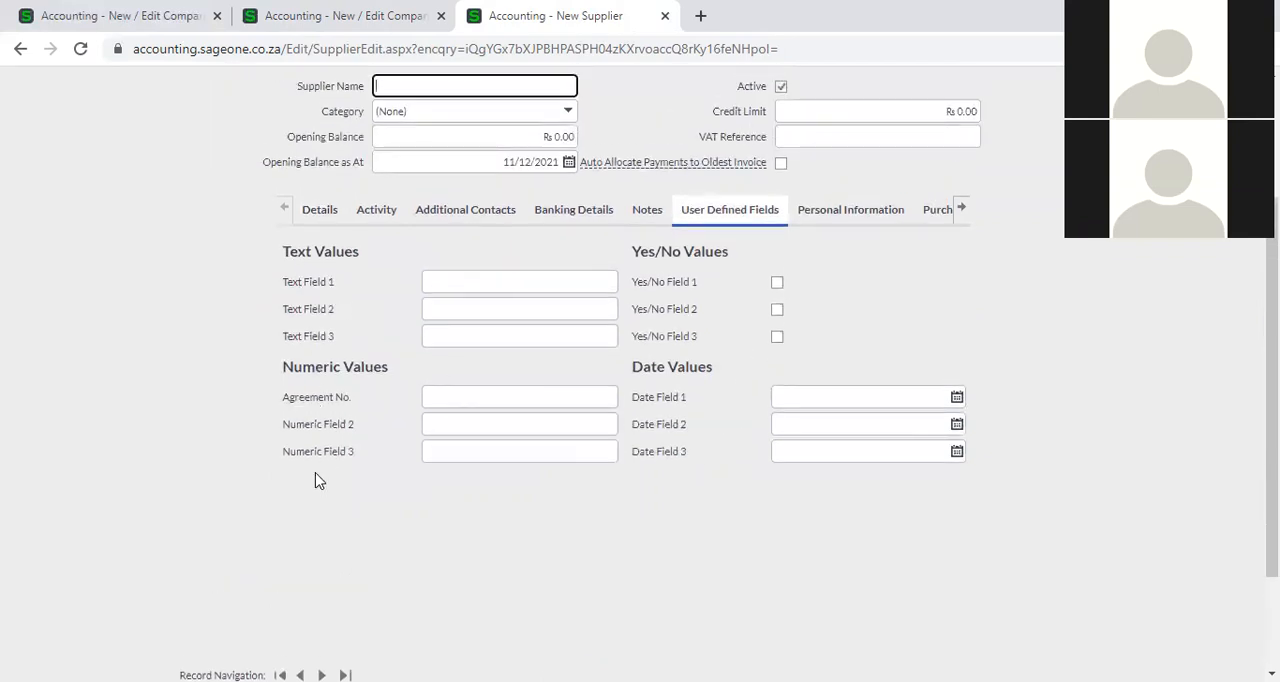
{"action": "left_click", "coordinate": [310, 22]}
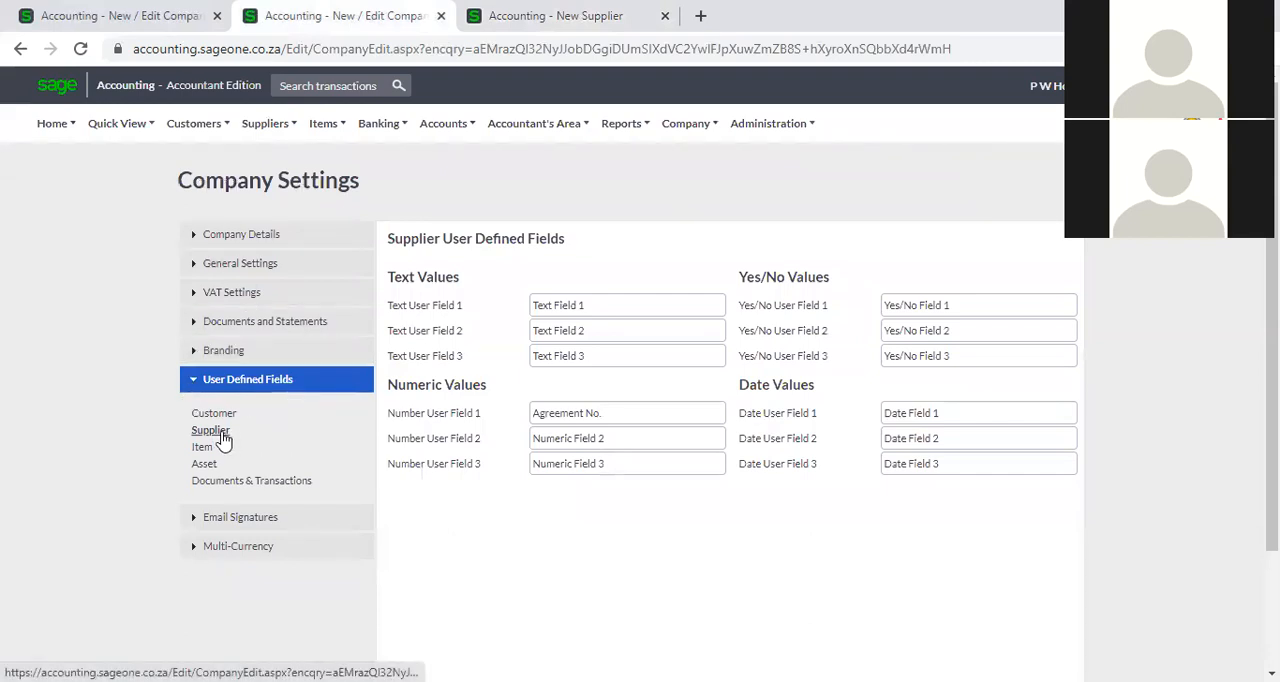
{"action": "triple_click", "coordinate": [625, 304]}
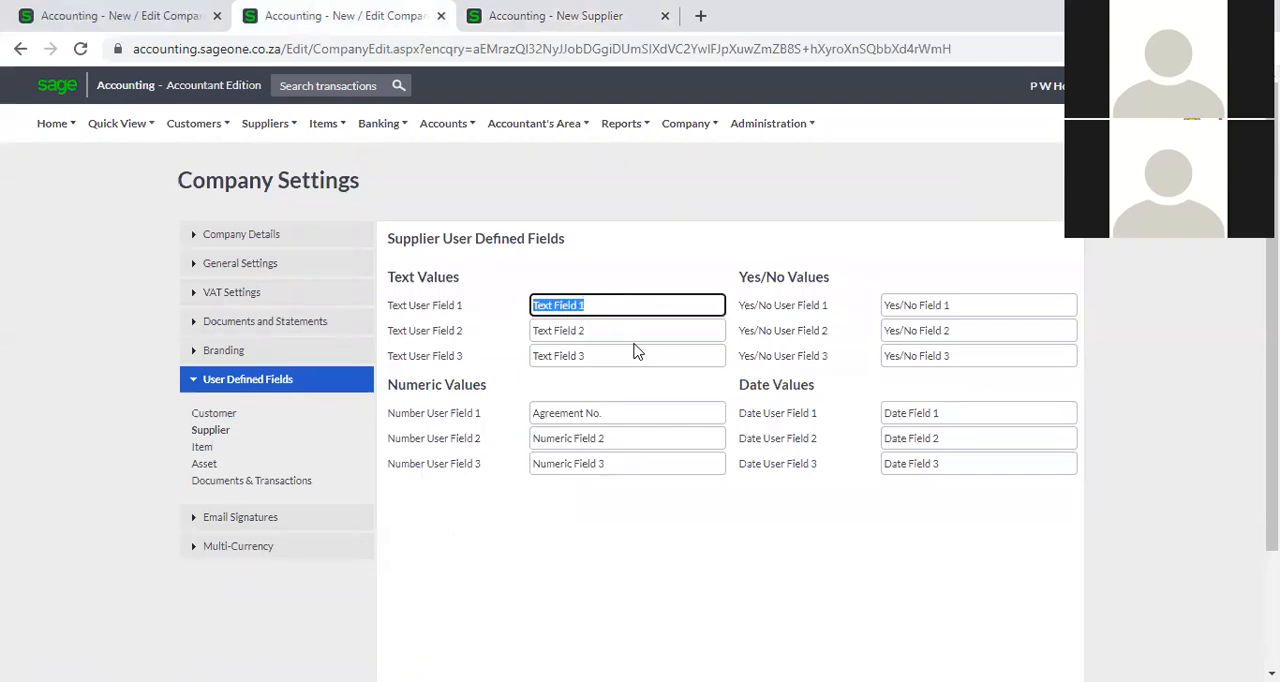
Show the item user defined fields in the company settings and open a blank new item form in the other browser tab.
{"action": "left_click", "coordinate": [207, 448]}
{"action": "left_click", "coordinate": [569, 15]}
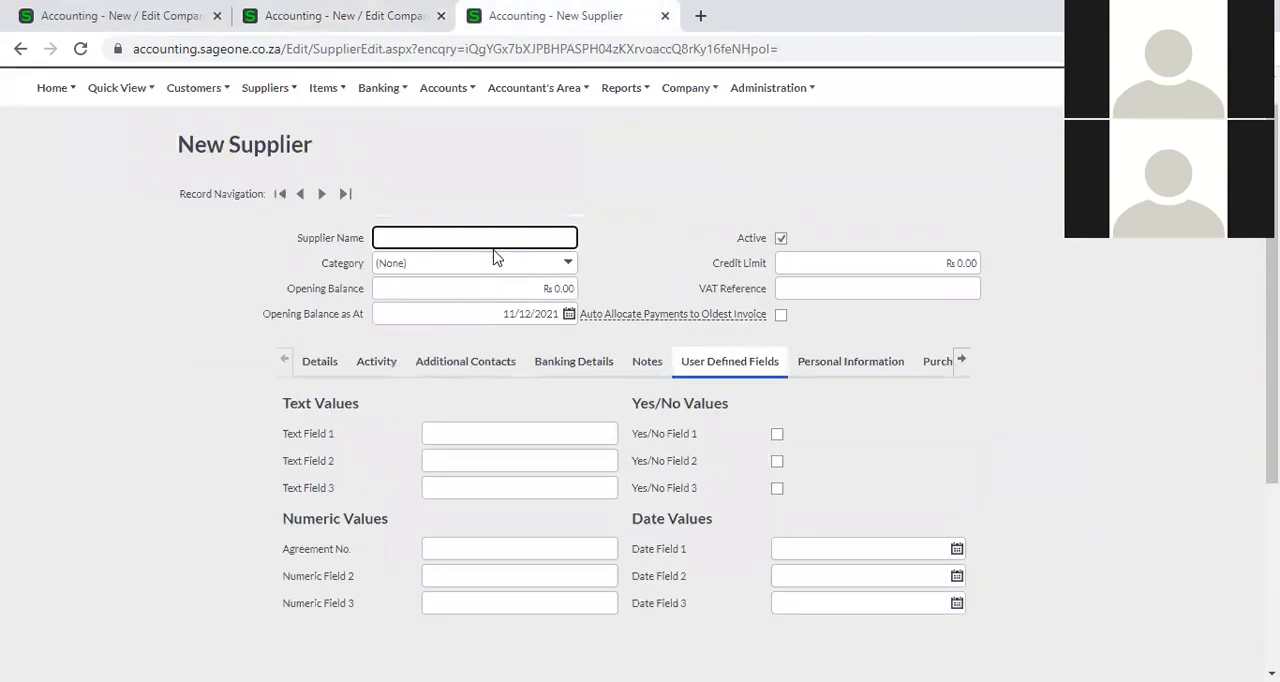
{"action": "scroll", "coordinate": [494, 258], "scroll_direction": "up", "scroll_amount": 1}
{"action": "left_click", "coordinate": [326, 123]}
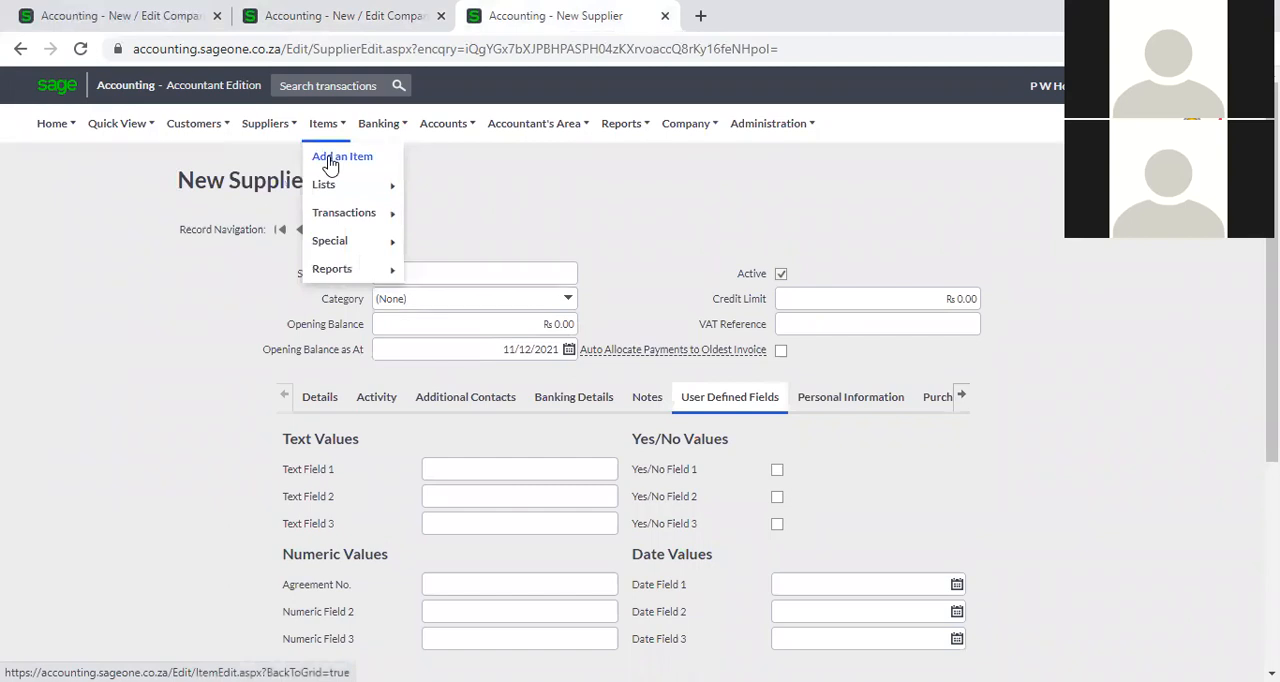
{"action": "left_click", "coordinate": [331, 160]}
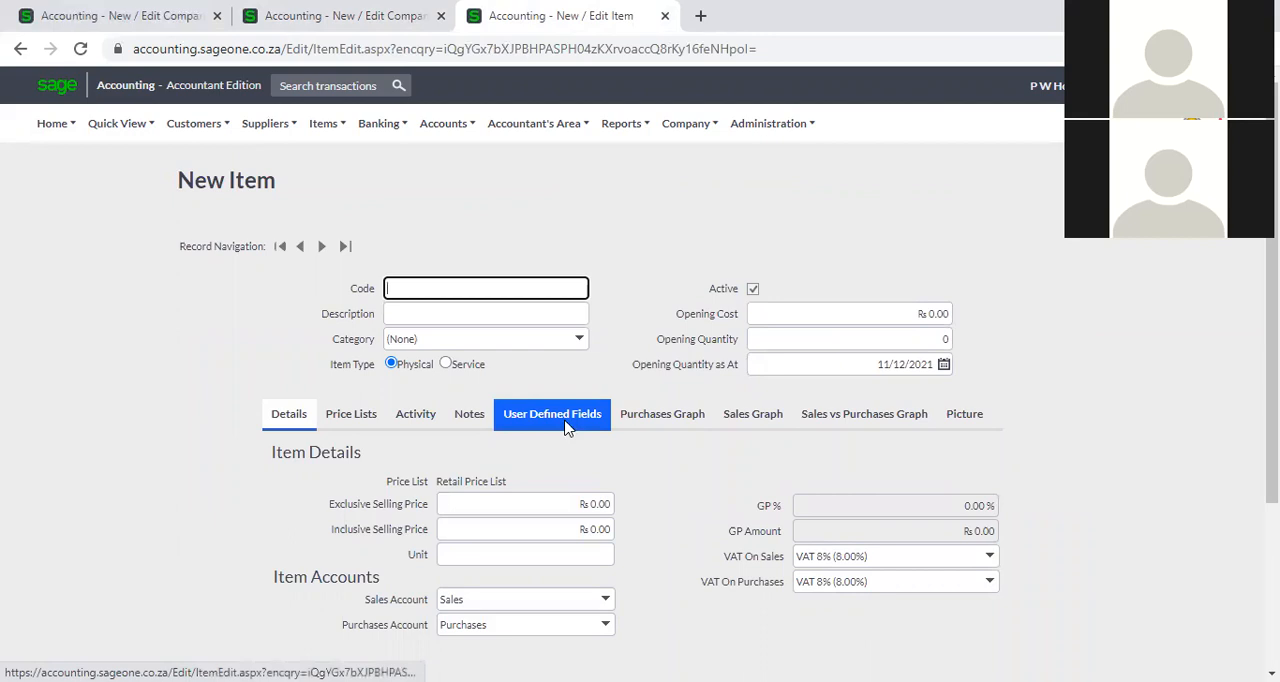
Compare the User Defined Fields section of the new item form with the item field names in the company settings.
{"action": "left_click", "coordinate": [565, 420]}
{"action": "scroll", "coordinate": [560, 440], "scroll_direction": "down", "scroll_amount": 2}
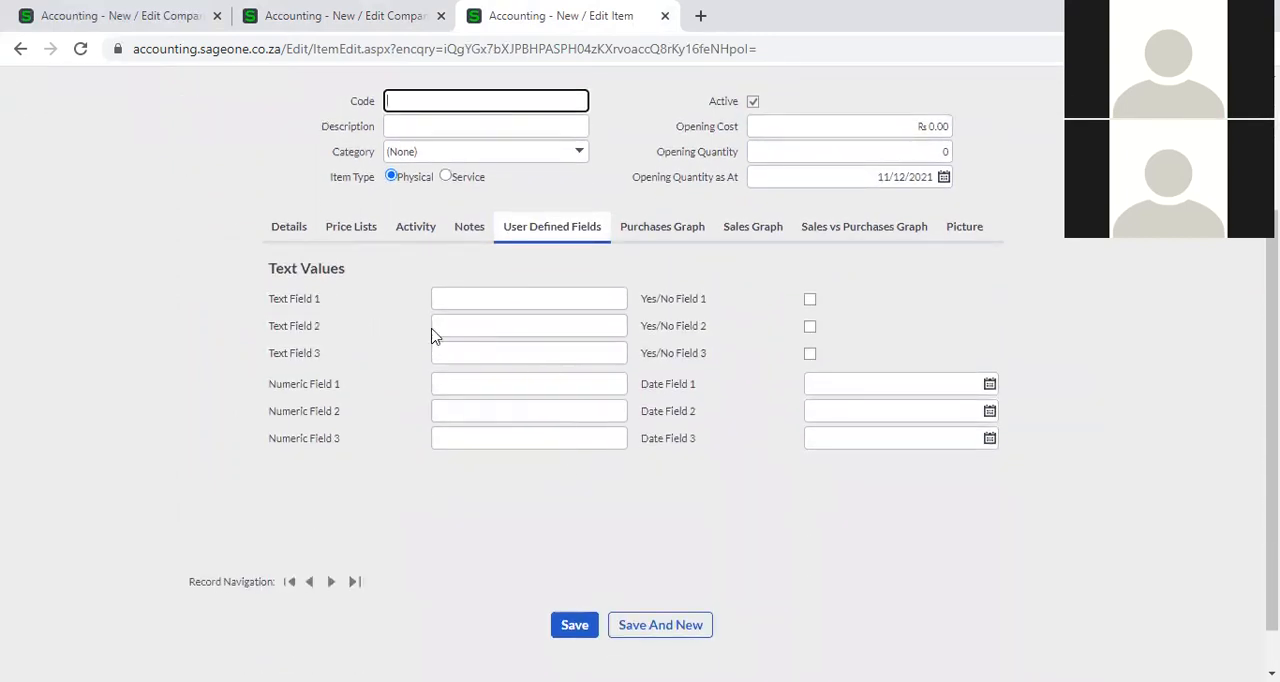
{"action": "left_click", "coordinate": [309, 14]}
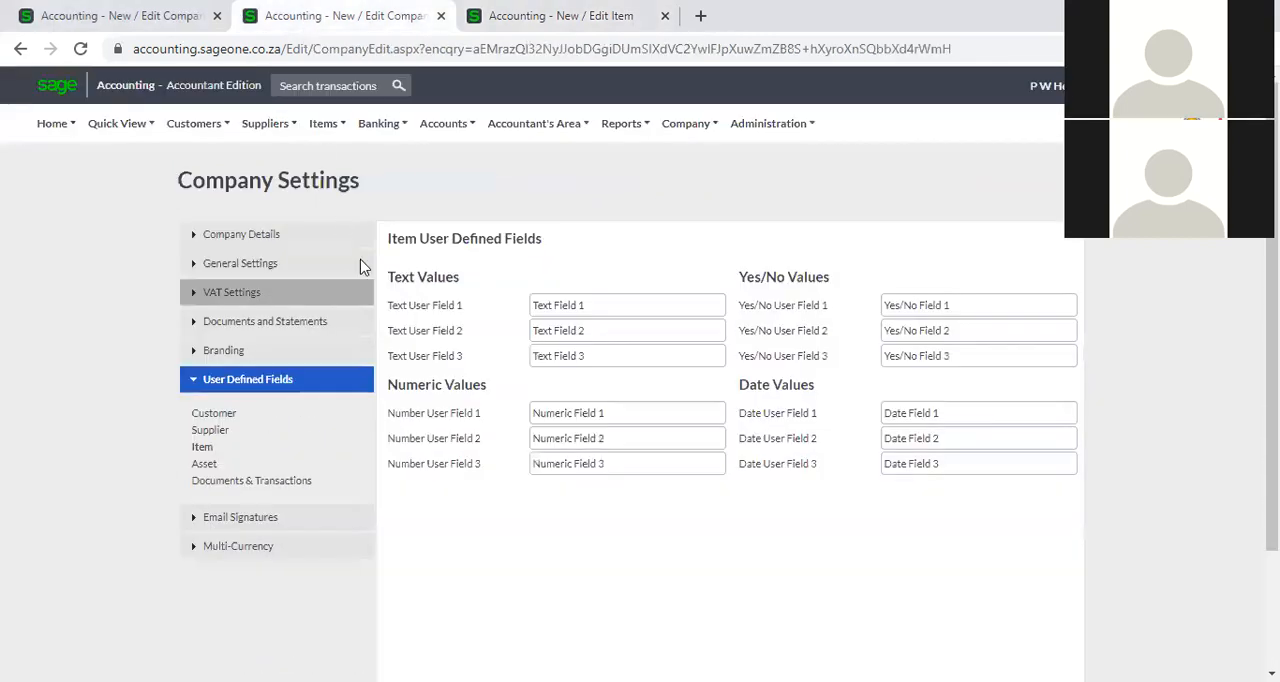
{"action": "left_click", "coordinate": [537, 22]}
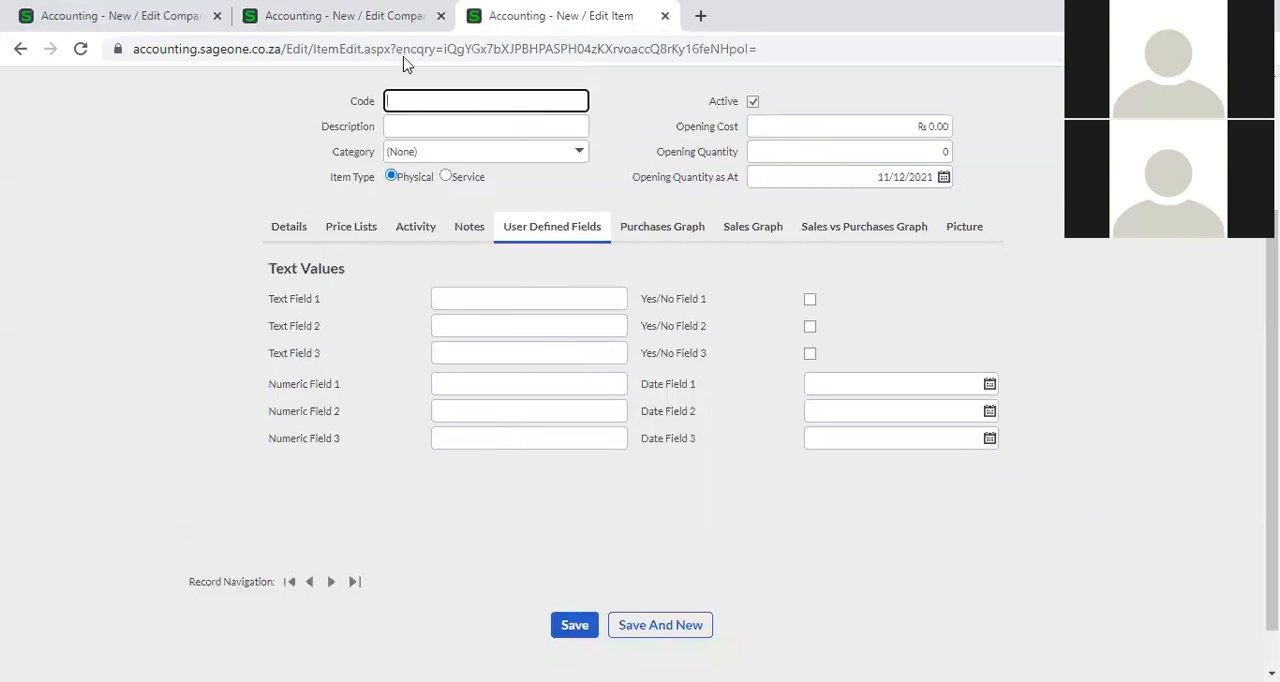
{"action": "left_click", "coordinate": [402, 10]}
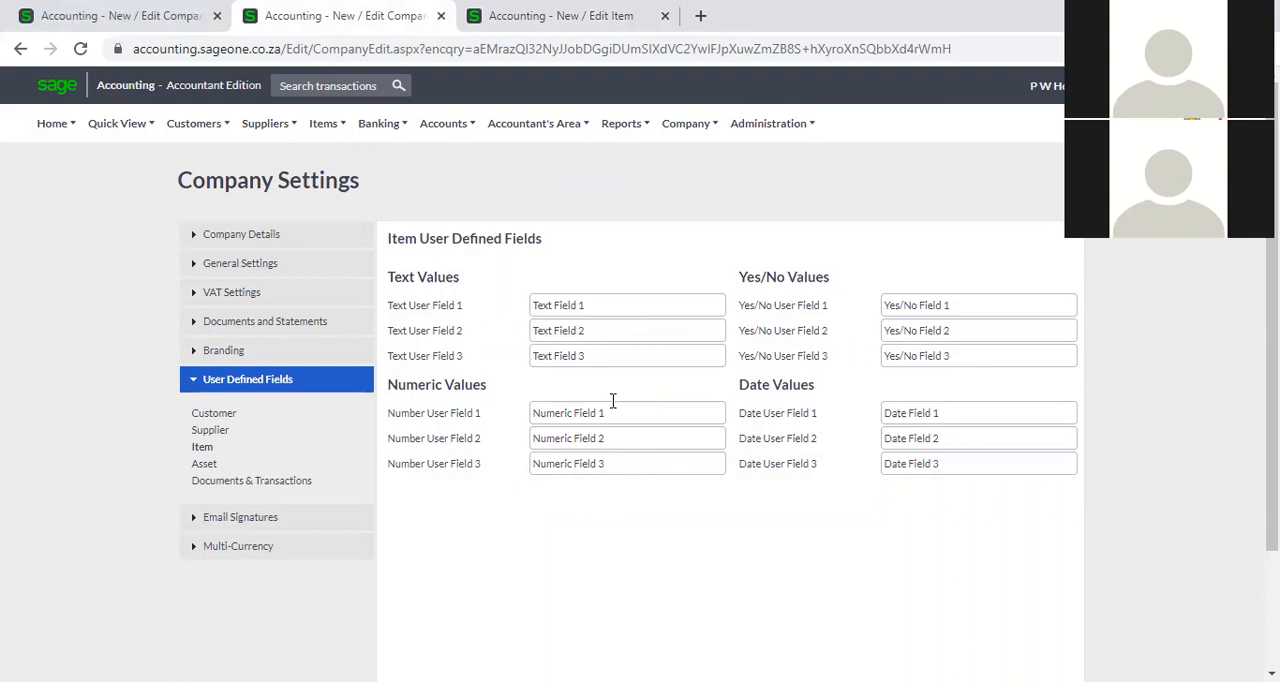
Show the asset user defined fields in the company settings and open a blank new asset form in the other browser tab.
{"action": "left_click", "coordinate": [206, 465]}
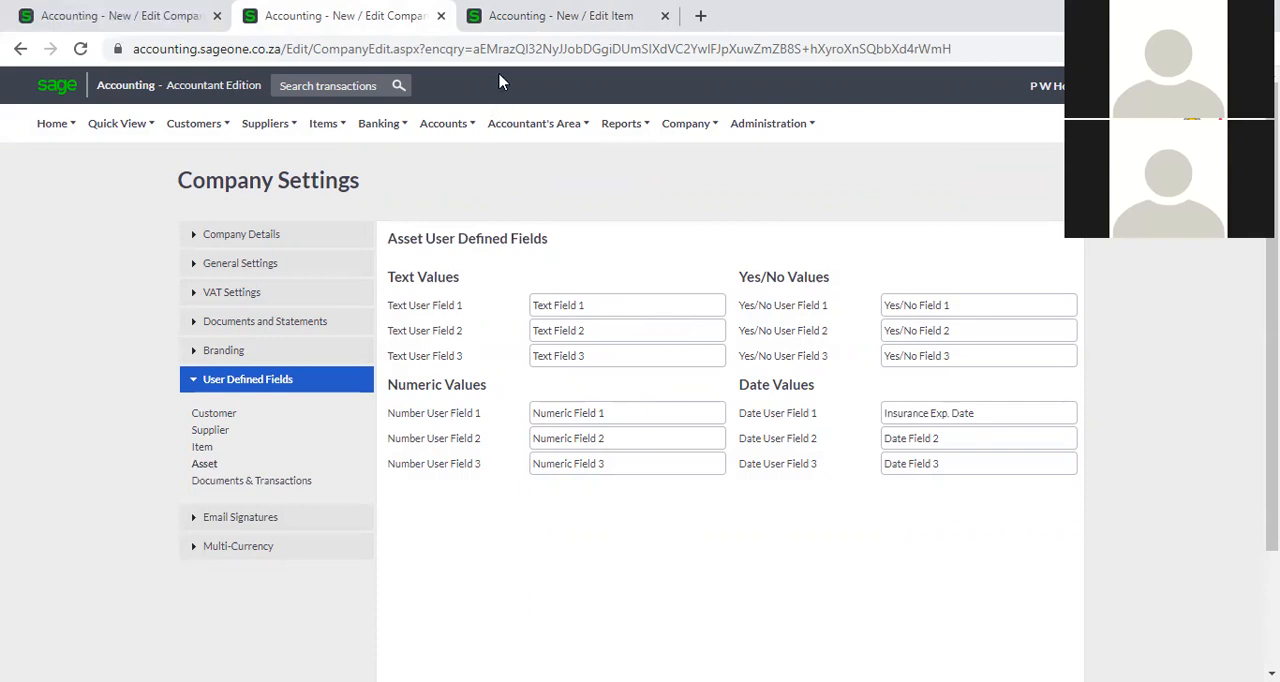
{"action": "left_click", "coordinate": [523, 18]}
{"action": "left_click", "coordinate": [695, 137]}
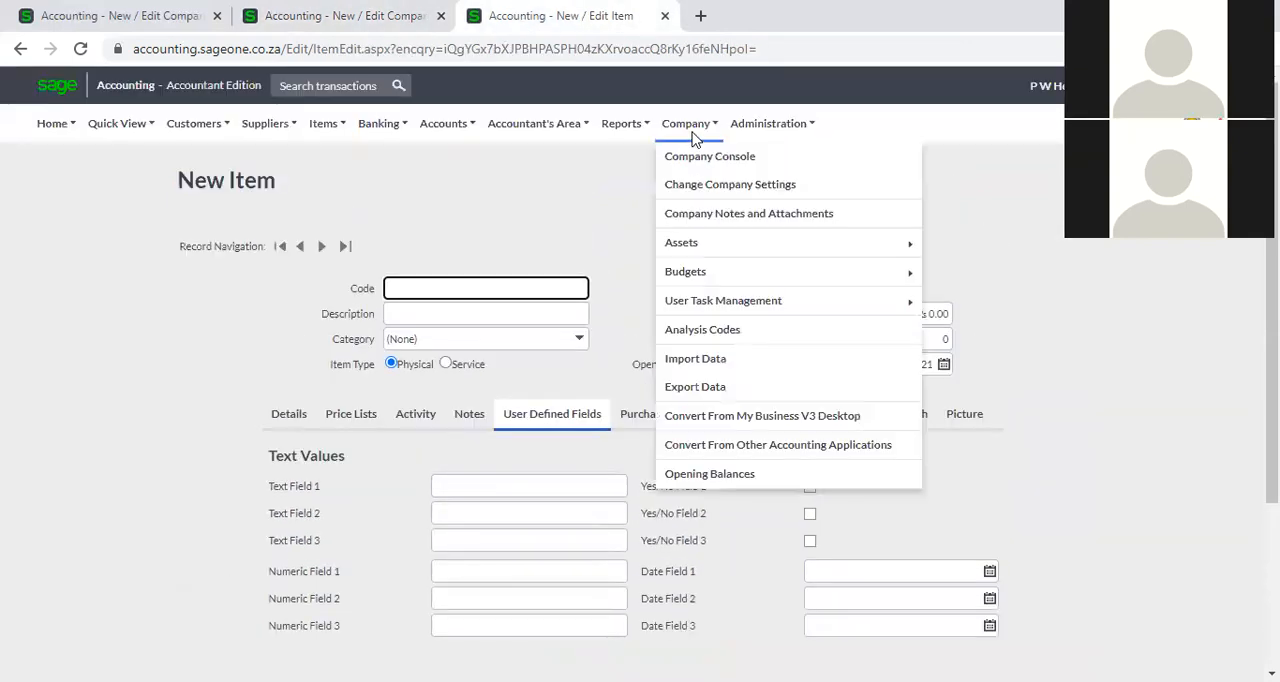
{"action": "mouse_move", "coordinate": [694, 254]}
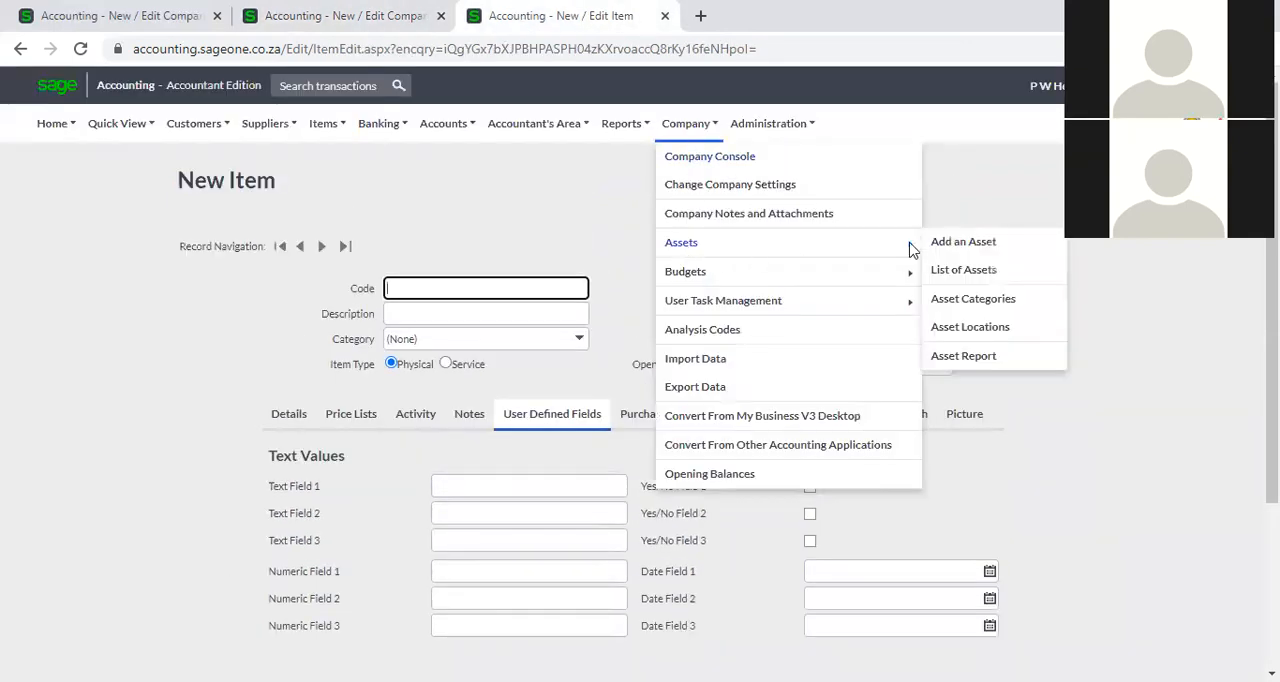
{"action": "left_click", "coordinate": [950, 250]}
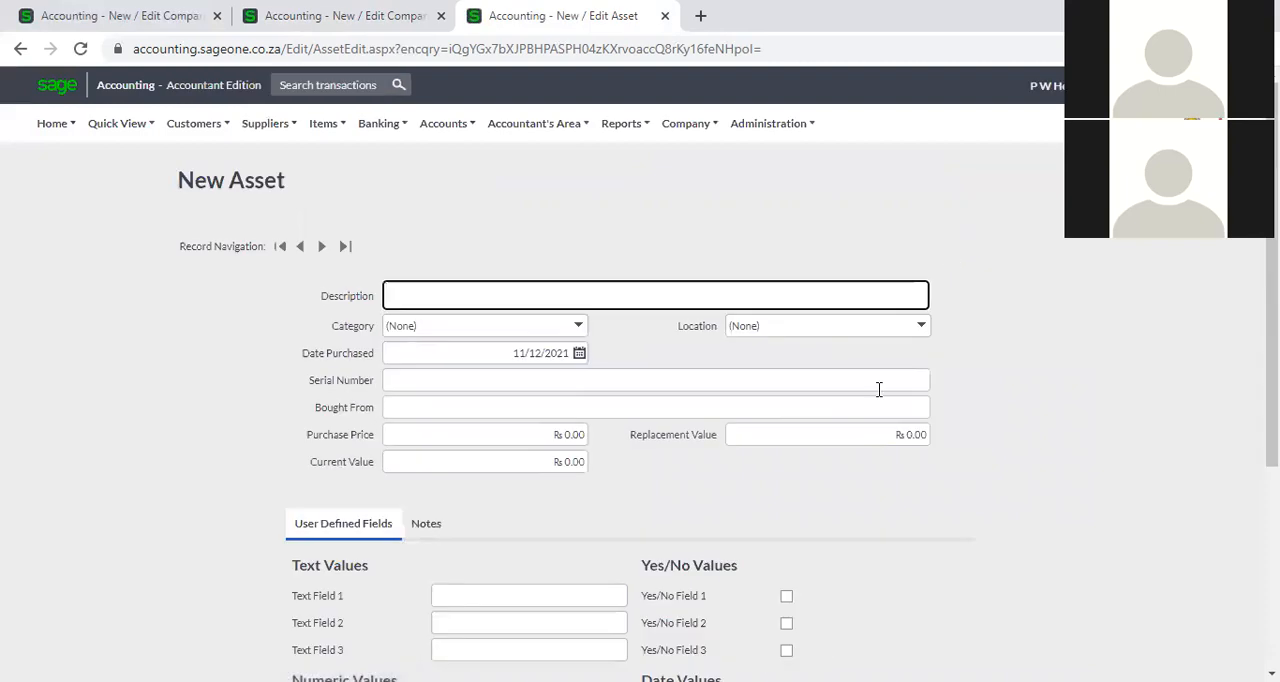
Compare the User Defined Fields section of the new asset form with the asset field names in the company settings.
{"action": "scroll", "coordinate": [874, 395], "scroll_direction": "down", "scroll_amount": 1}
{"action": "scroll", "coordinate": [874, 412], "scroll_direction": "down", "scroll_amount": 1}
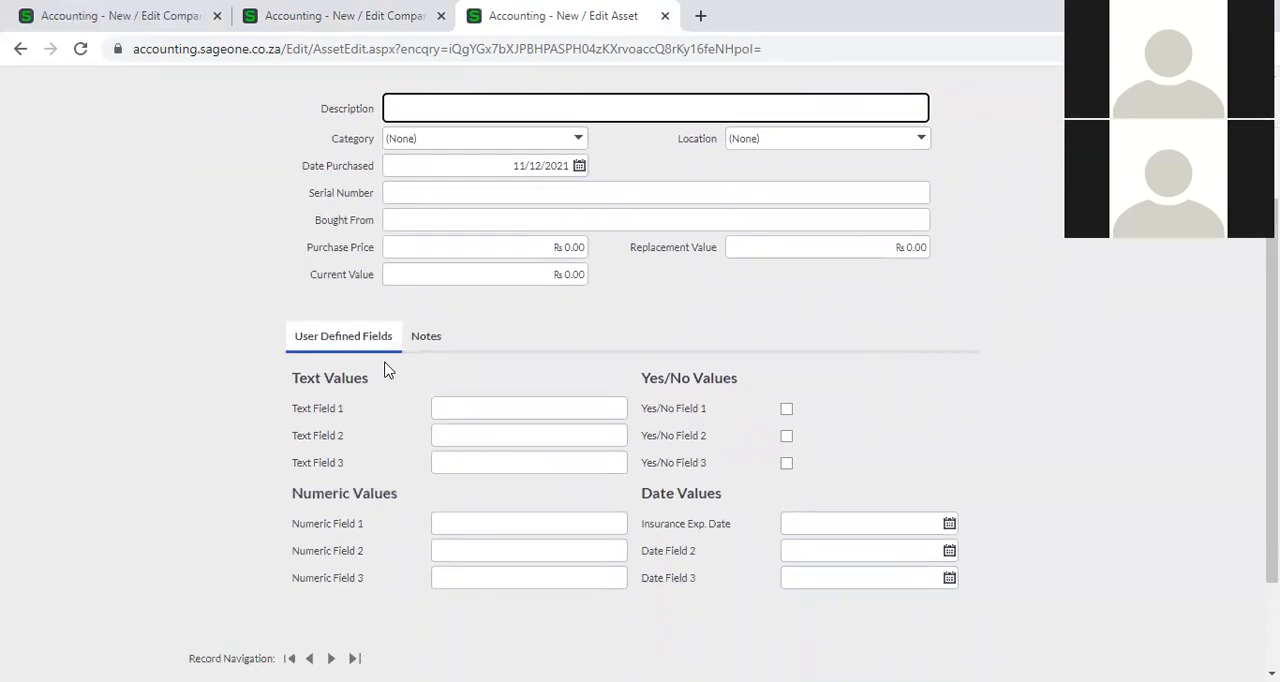
{"action": "left_click", "coordinate": [312, 16]}
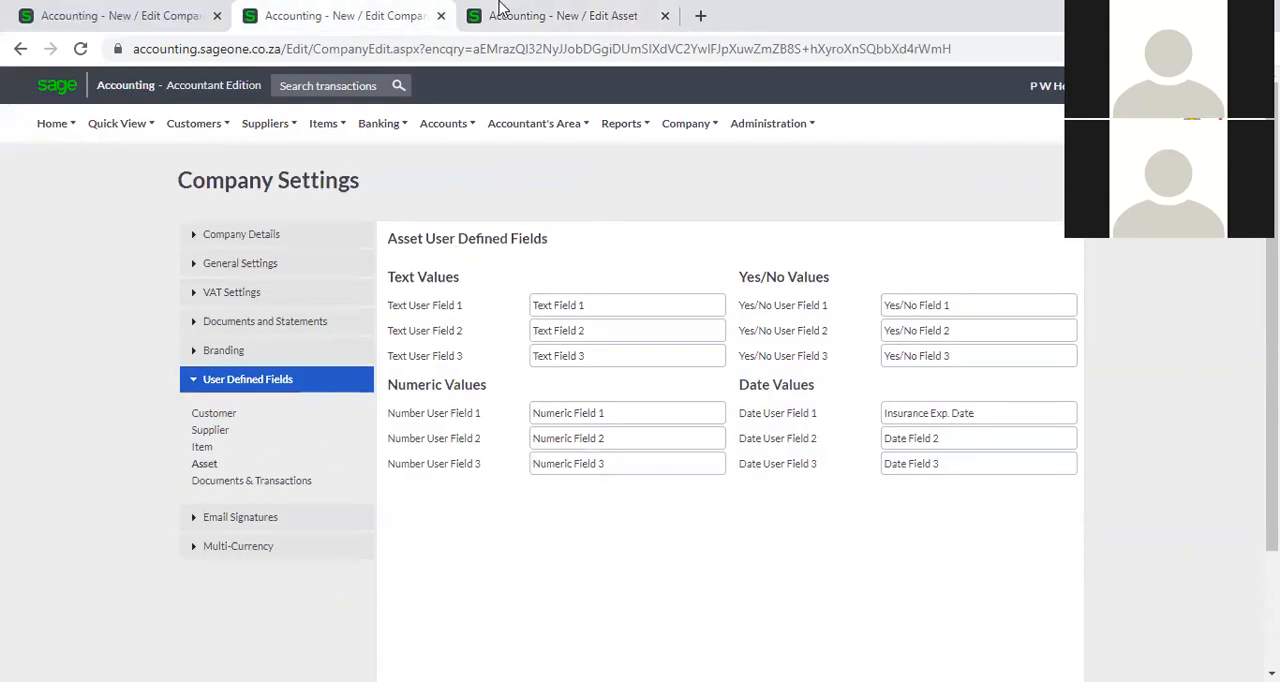
{"action": "left_click", "coordinate": [503, 14]}
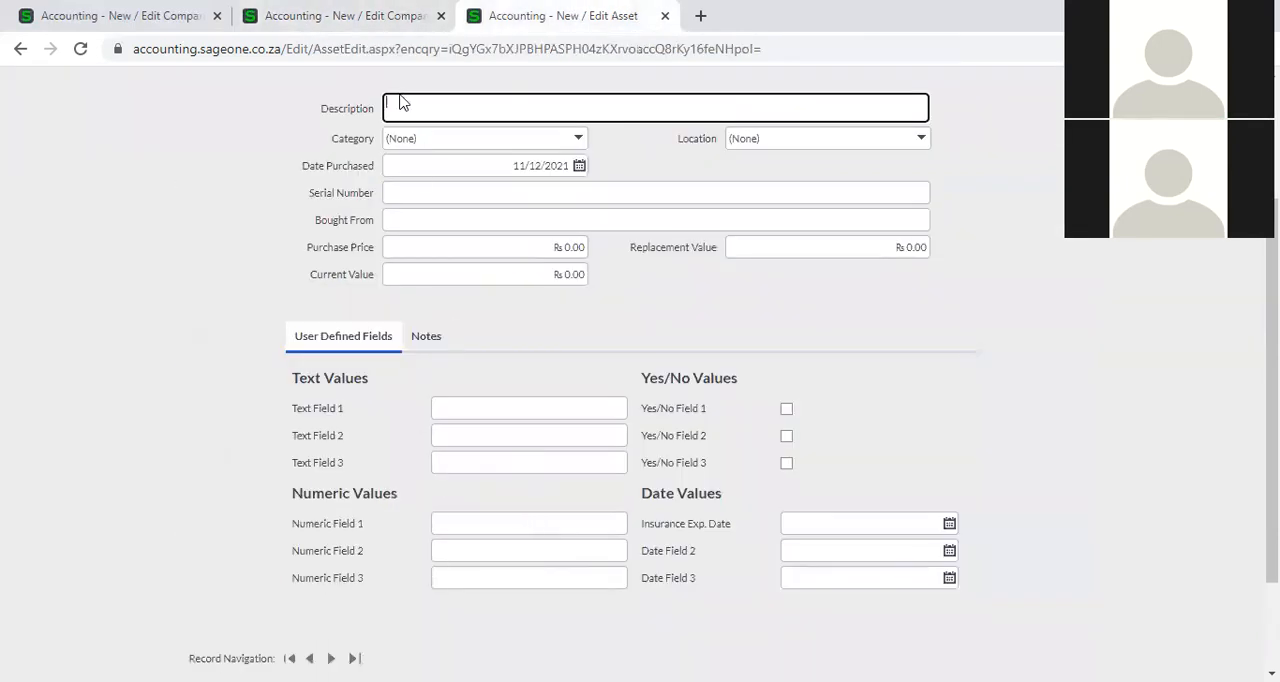
{"action": "left_click", "coordinate": [381, 18]}
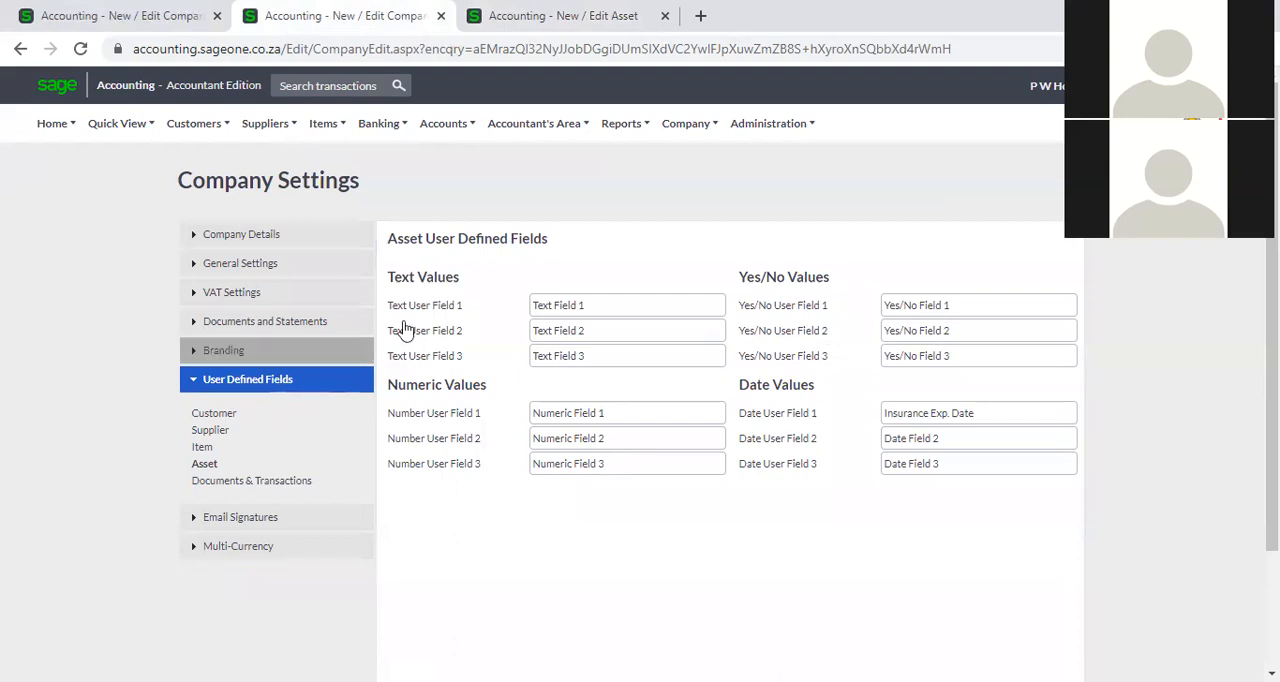
Review the User Defined Fields section of the new asset form again in the other browser tab.
{"action": "left_click", "coordinate": [520, 26]}
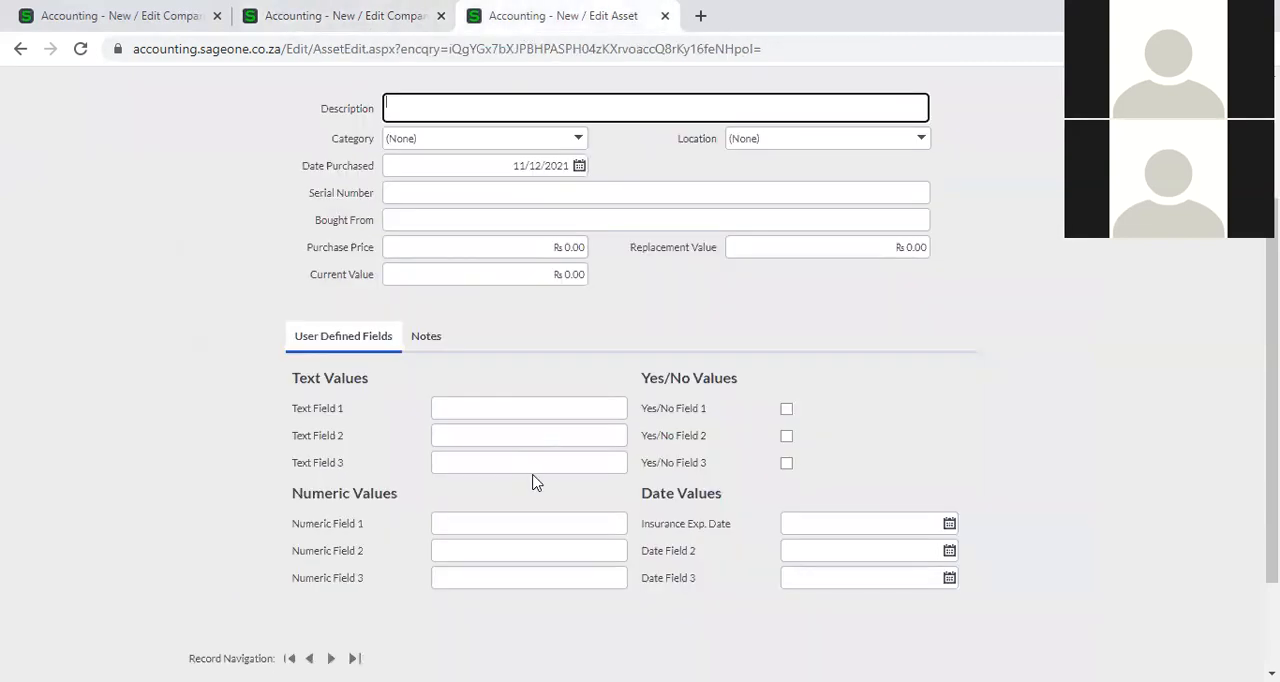
{"action": "scroll", "coordinate": [537, 483], "scroll_direction": "up", "scroll_amount": 1}
{"action": "scroll", "coordinate": [537, 483], "scroll_direction": "down", "scroll_amount": 1}
Show the Documents & Transactions user defined fields in the company settings and open the Customer Quotes list in the other browser tab.
{"action": "left_click", "coordinate": [368, 16]}
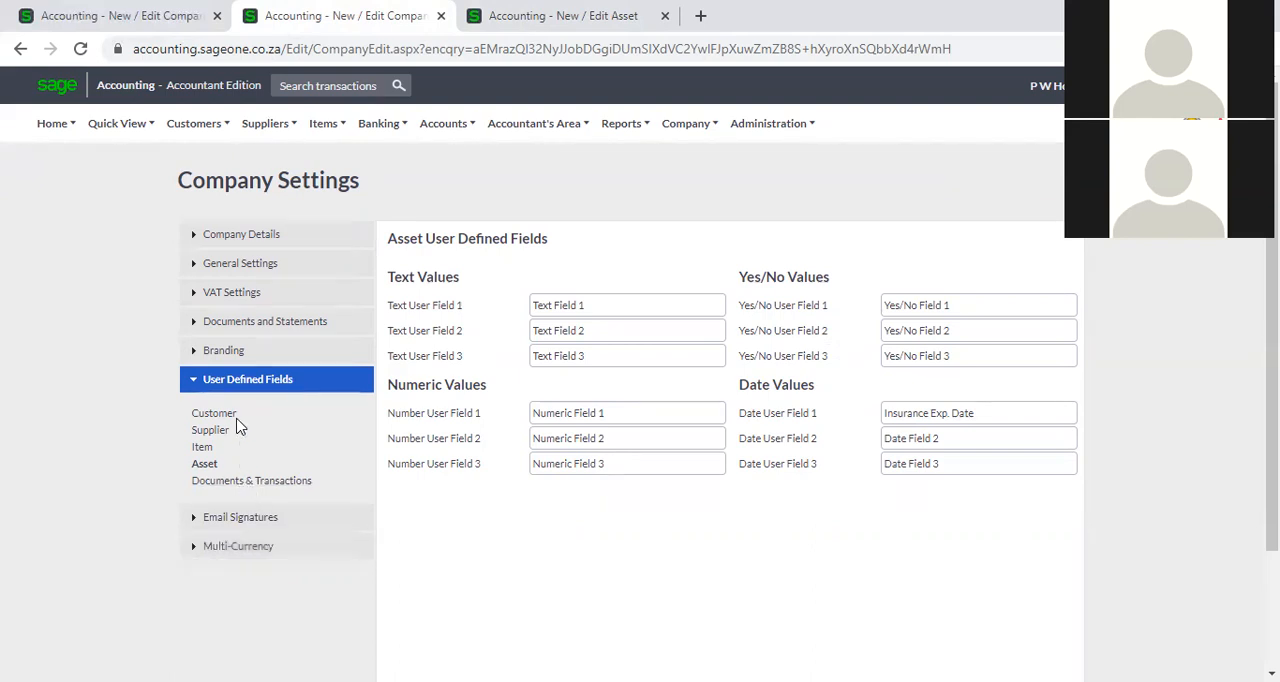
{"action": "left_click", "coordinate": [260, 484]}
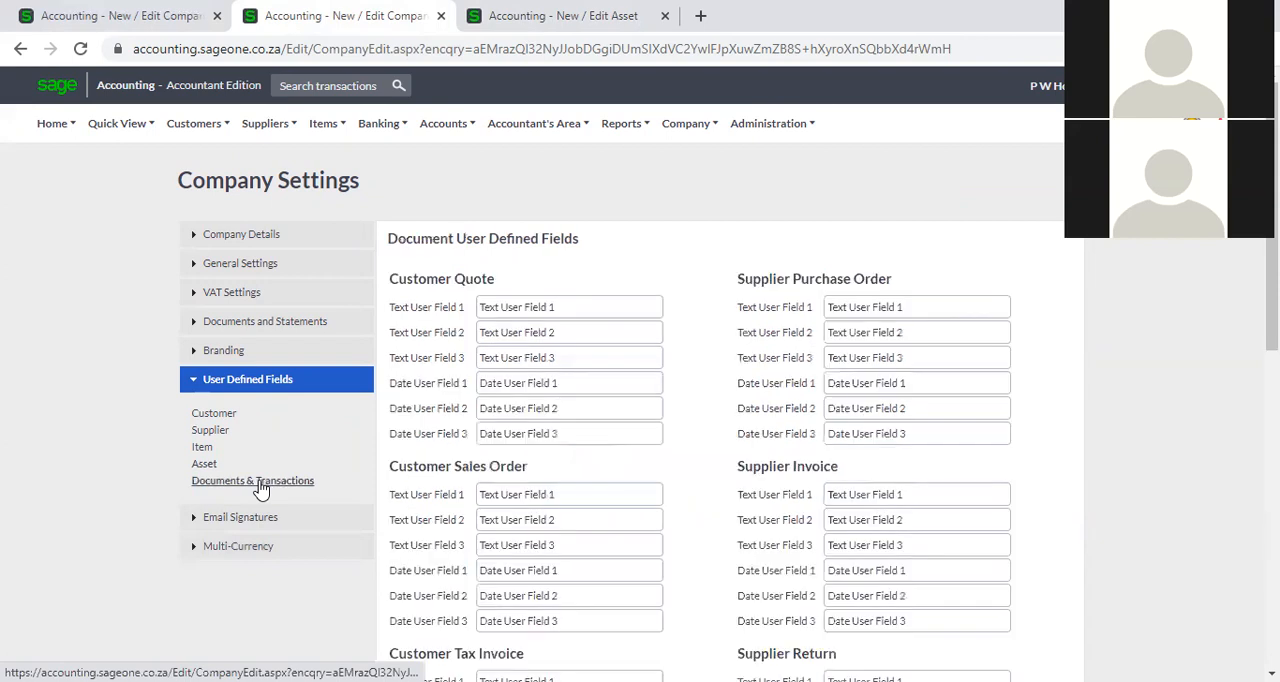
{"action": "left_click", "coordinate": [505, 14]}
{"action": "mouse_move", "coordinate": [207, 145]}
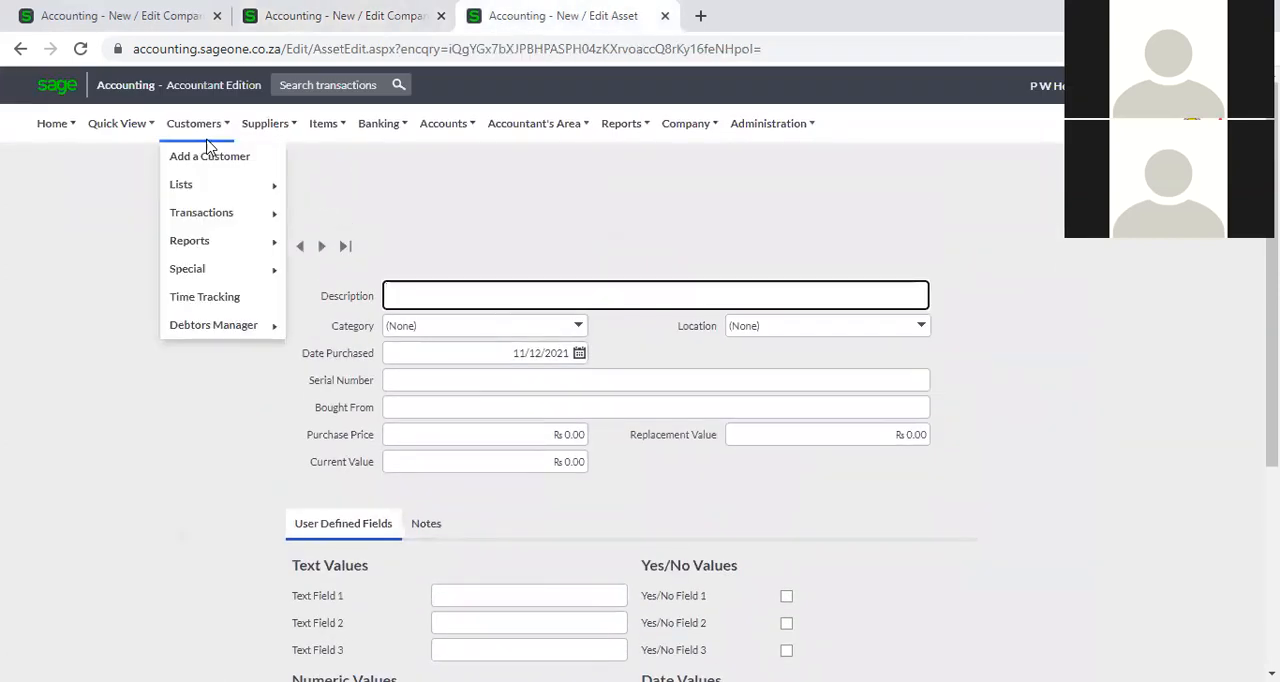
{"action": "mouse_move", "coordinate": [207, 216]}
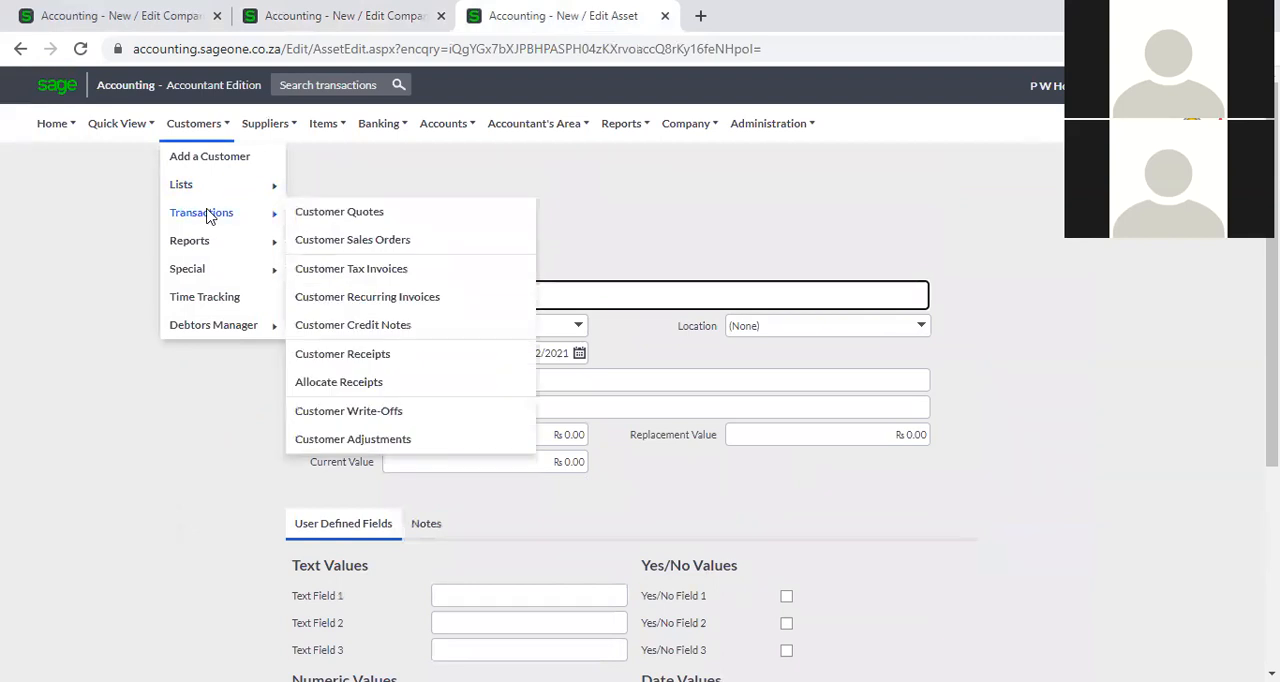
{"action": "left_click", "coordinate": [323, 216]}
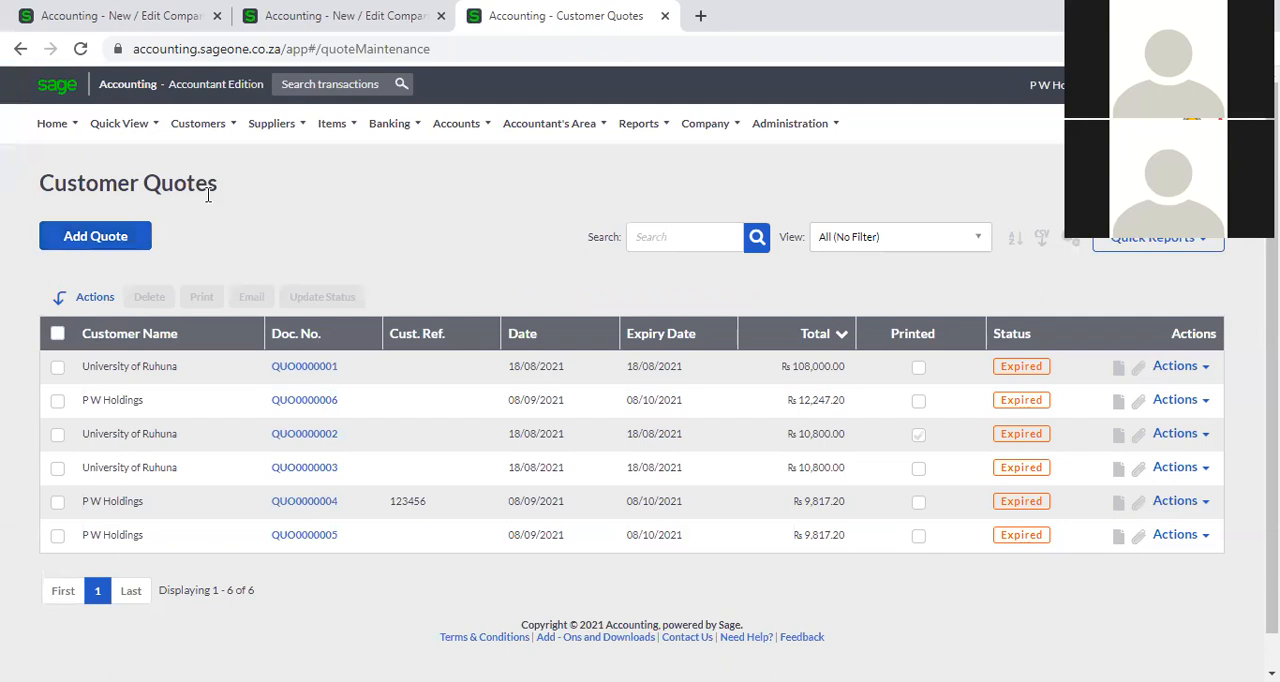
Reopen the Customer Quotes list and start a new quote.
{"action": "left_click", "coordinate": [198, 123]}
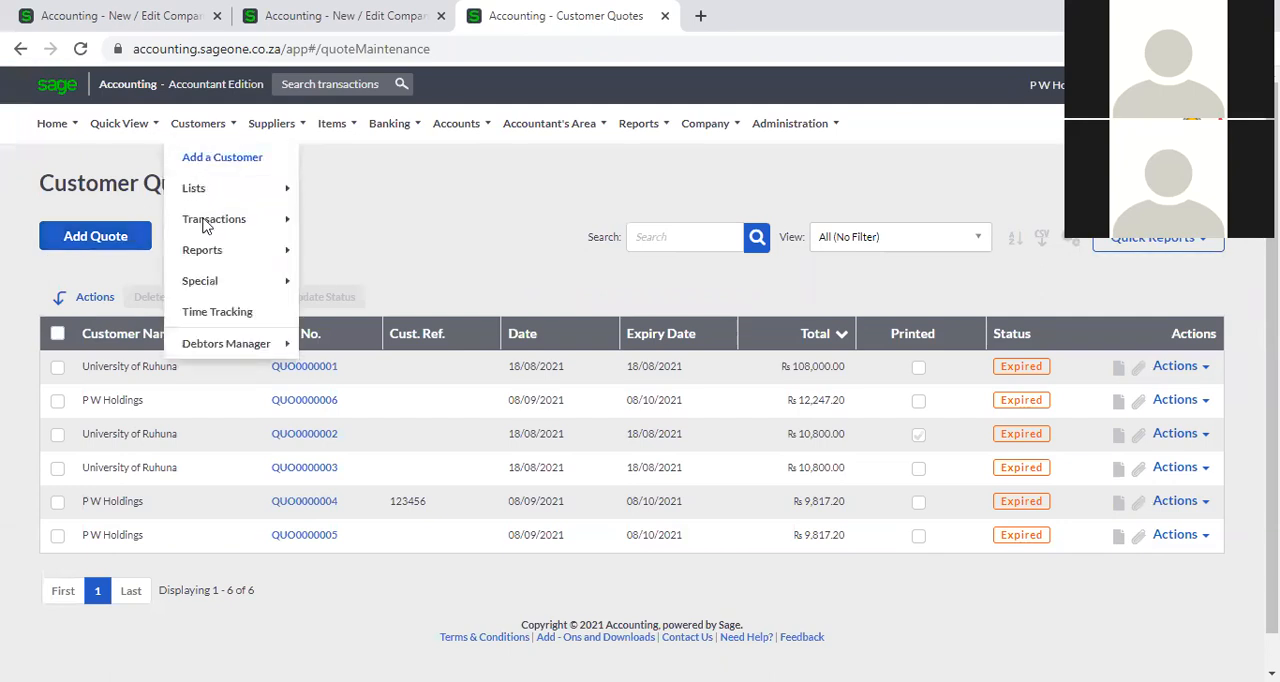
{"action": "mouse_move", "coordinate": [244, 230]}
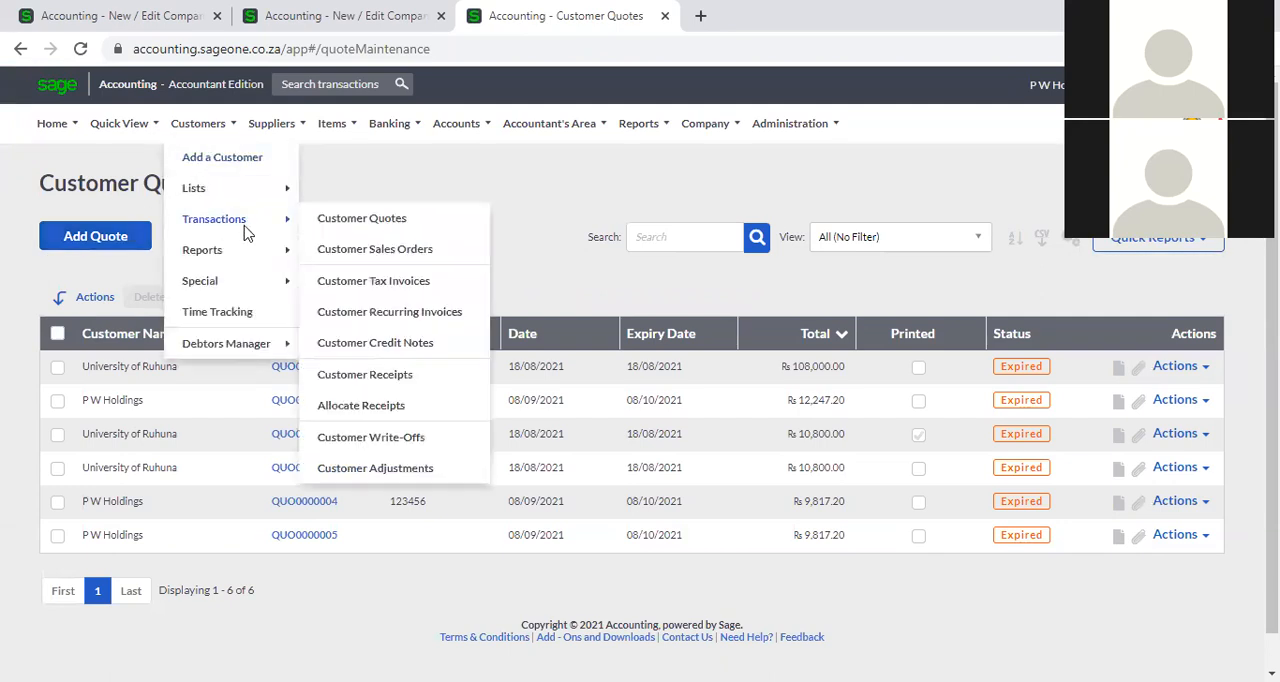
{"action": "left_click", "coordinate": [352, 219]}
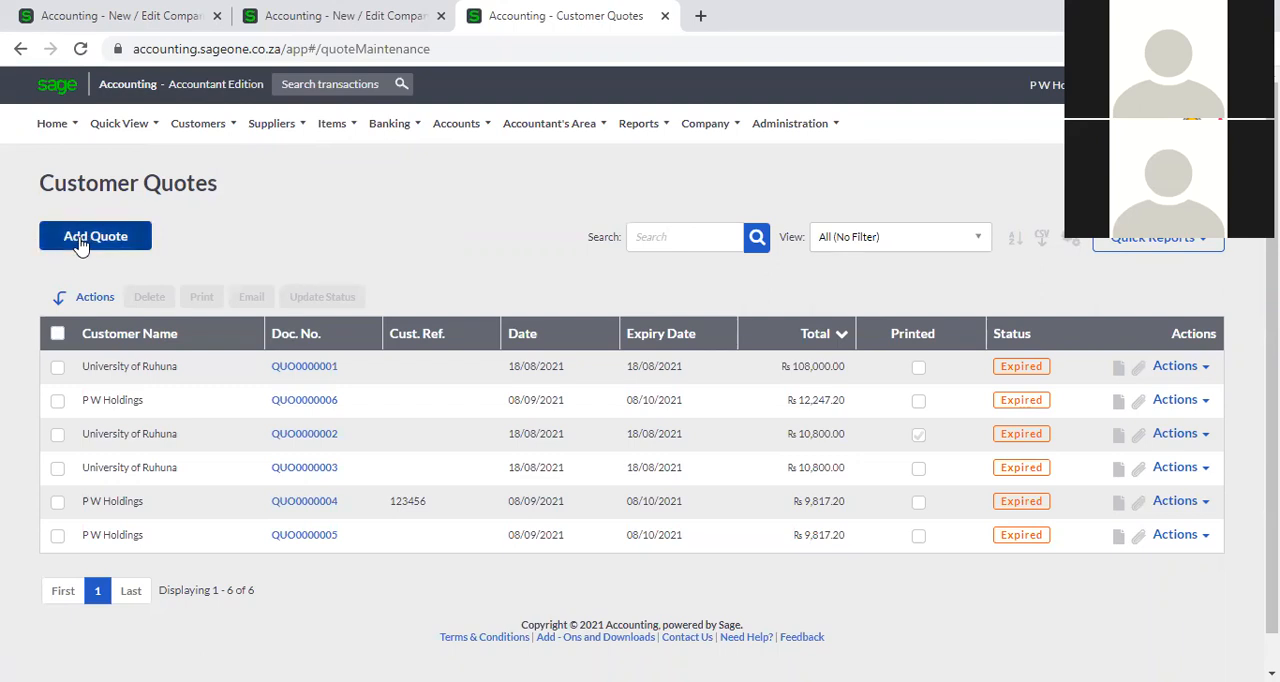
{"action": "left_click", "coordinate": [81, 245]}
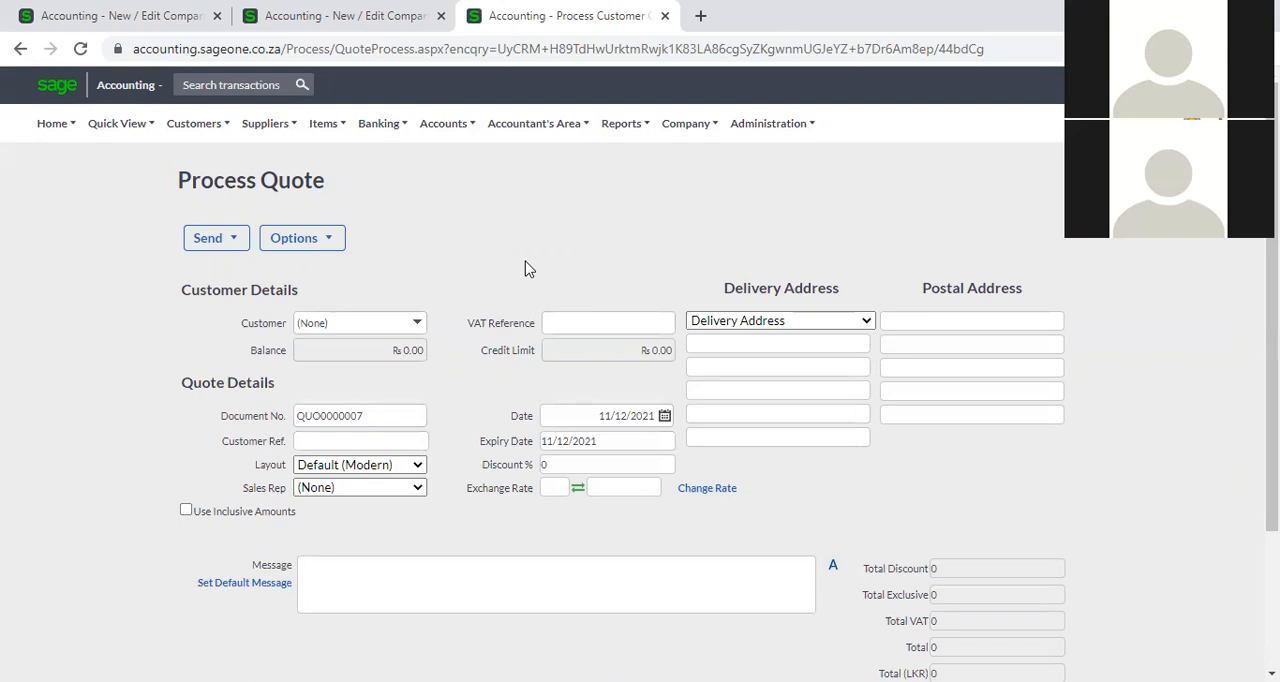
Choose P W Holdings as the new quote's customer and activate the item selection in the first line.
{"action": "scroll", "coordinate": [525, 269], "scroll_direction": "down", "scroll_amount": 2}
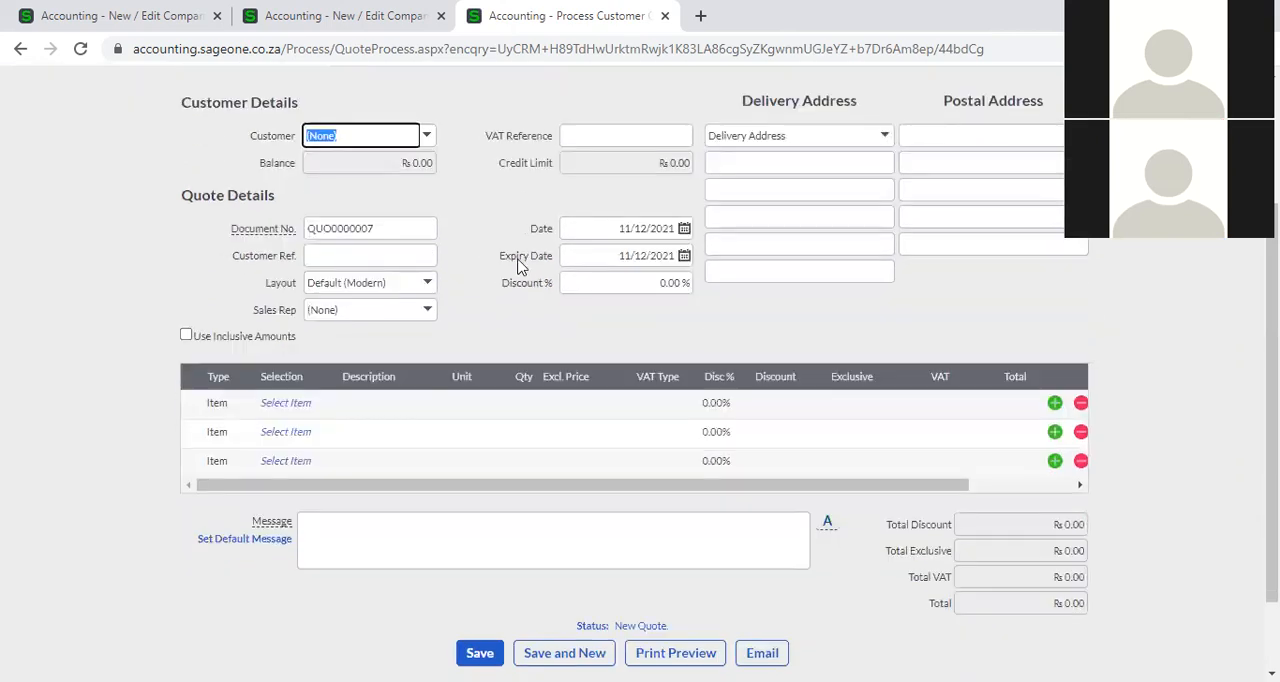
{"action": "left_click", "coordinate": [433, 140]}
{"action": "left_click", "coordinate": [436, 218]}
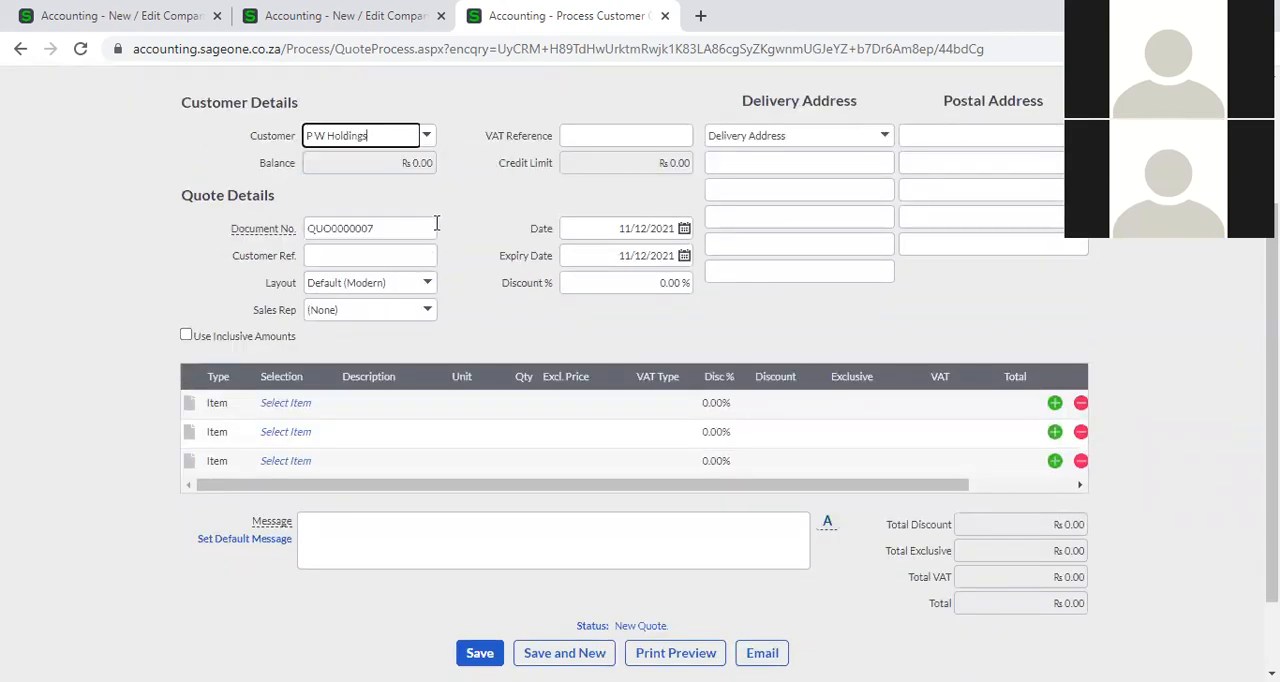
{"action": "left_click", "coordinate": [292, 402]}
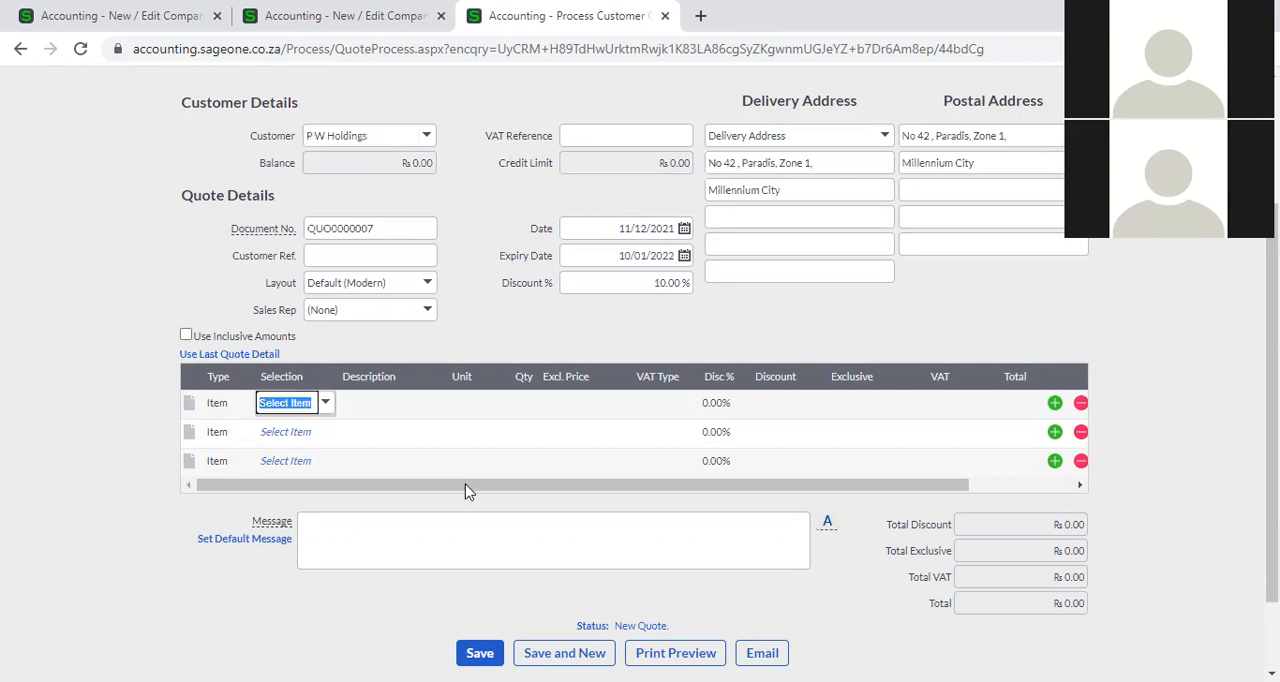
Show the user defined fields of the new customer quote.
{"action": "scroll", "coordinate": [535, 258], "scroll_direction": "up", "scroll_amount": 2}
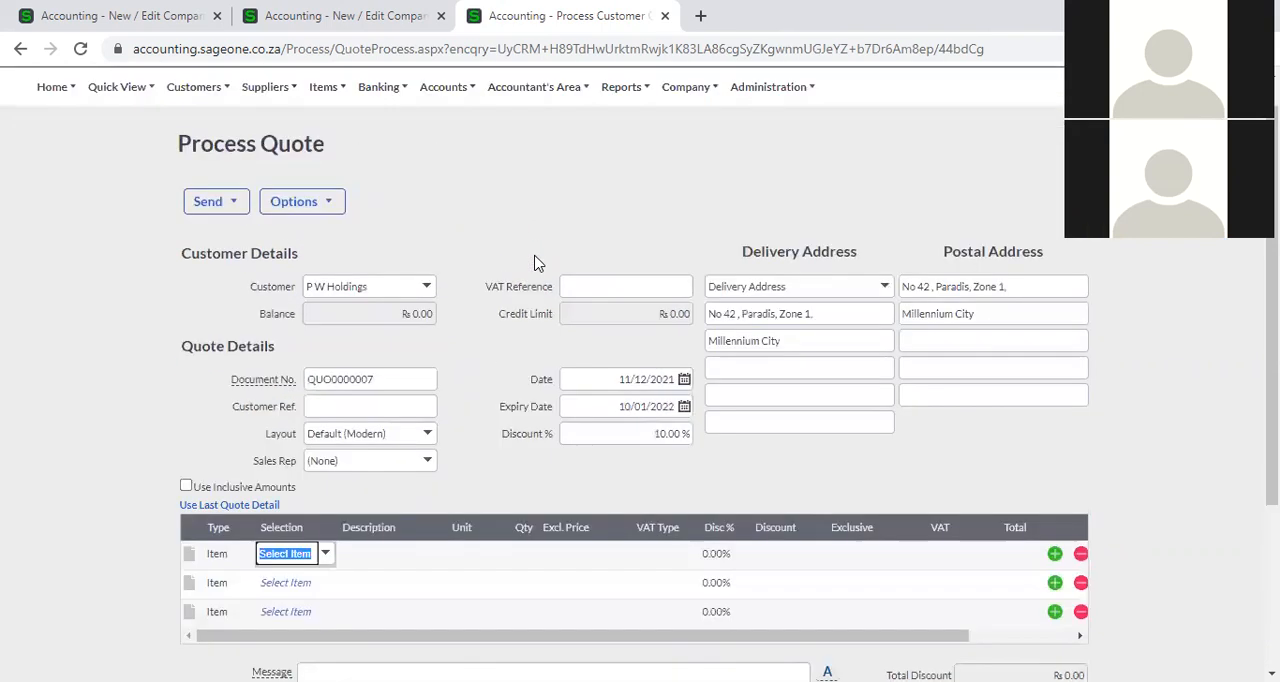
{"action": "scroll", "coordinate": [535, 262], "scroll_direction": "up", "scroll_amount": 1}
{"action": "left_click", "coordinate": [328, 206]}
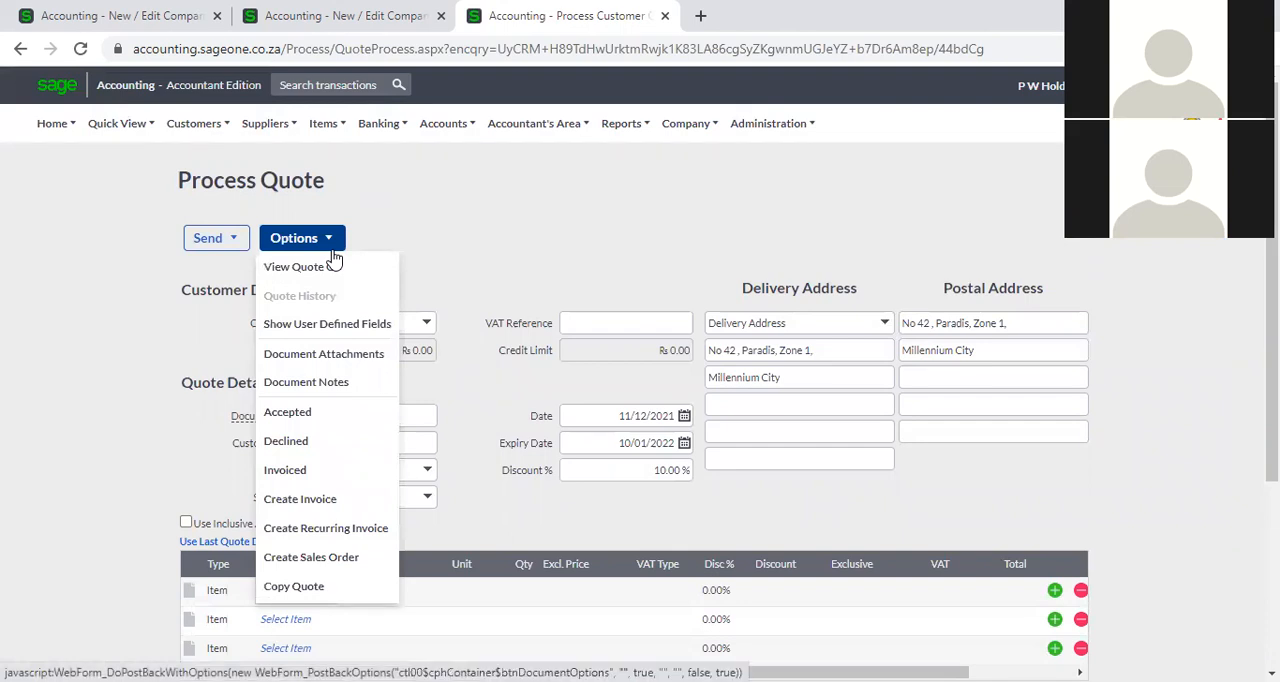
{"action": "left_click", "coordinate": [344, 331]}
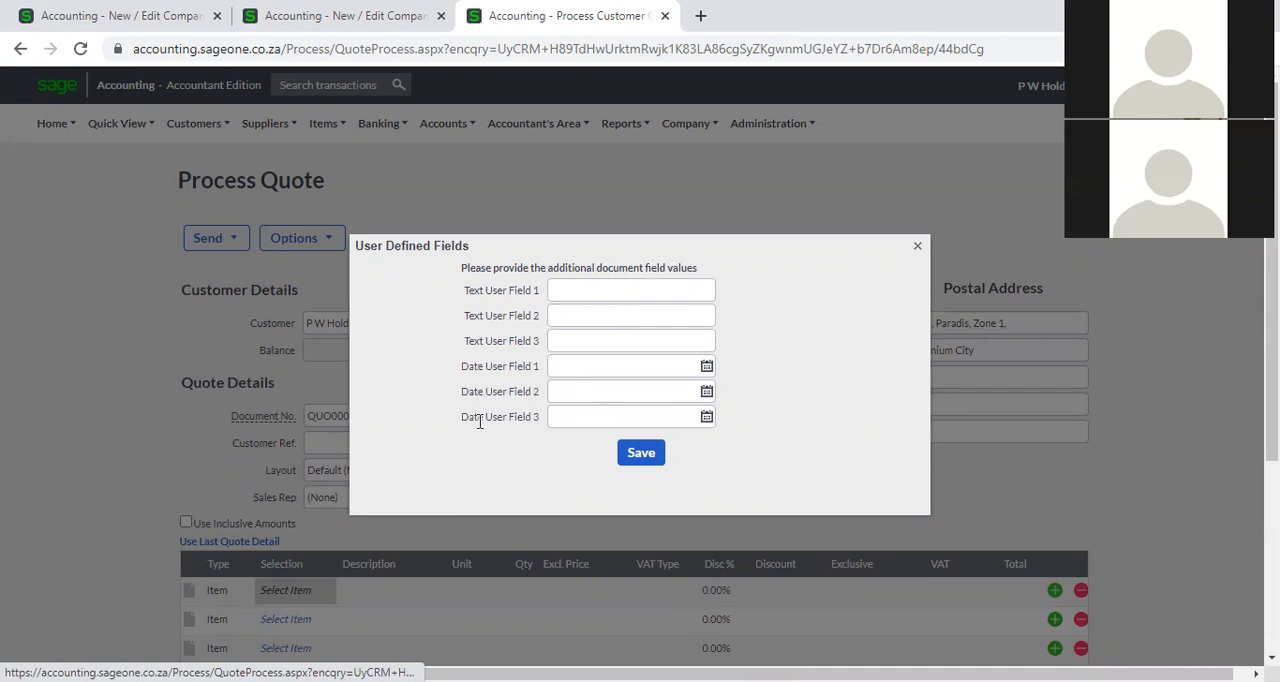
Examine the document, banking transaction and journal user defined fields in the company settings.
{"action": "left_click", "coordinate": [376, 16]}
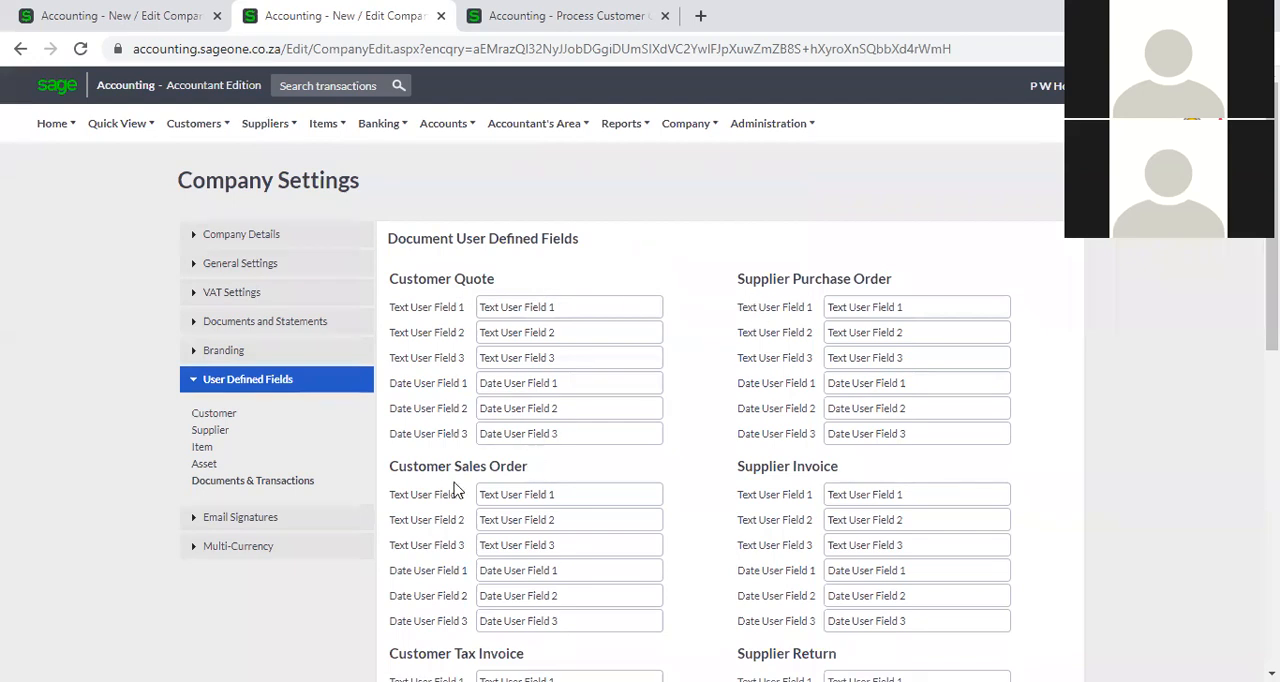
{"action": "scroll", "coordinate": [450, 489], "scroll_direction": "down", "scroll_amount": 2}
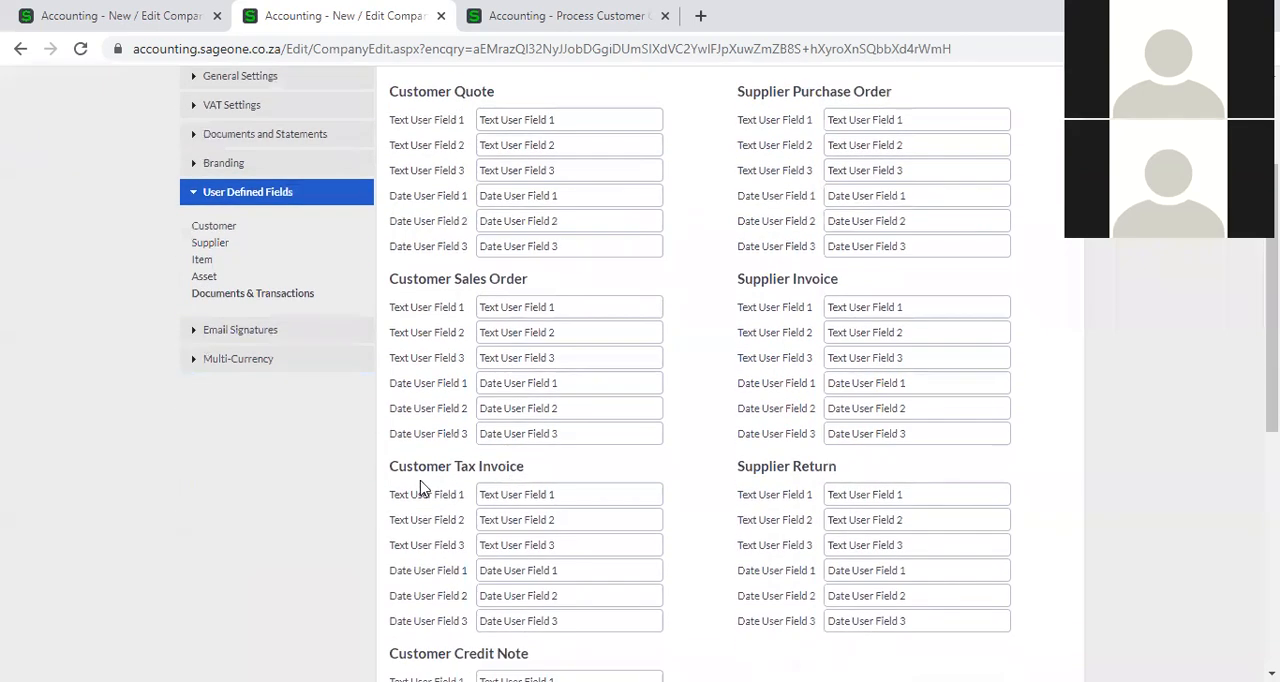
{"action": "scroll", "coordinate": [470, 488], "scroll_direction": "down", "scroll_amount": 2}
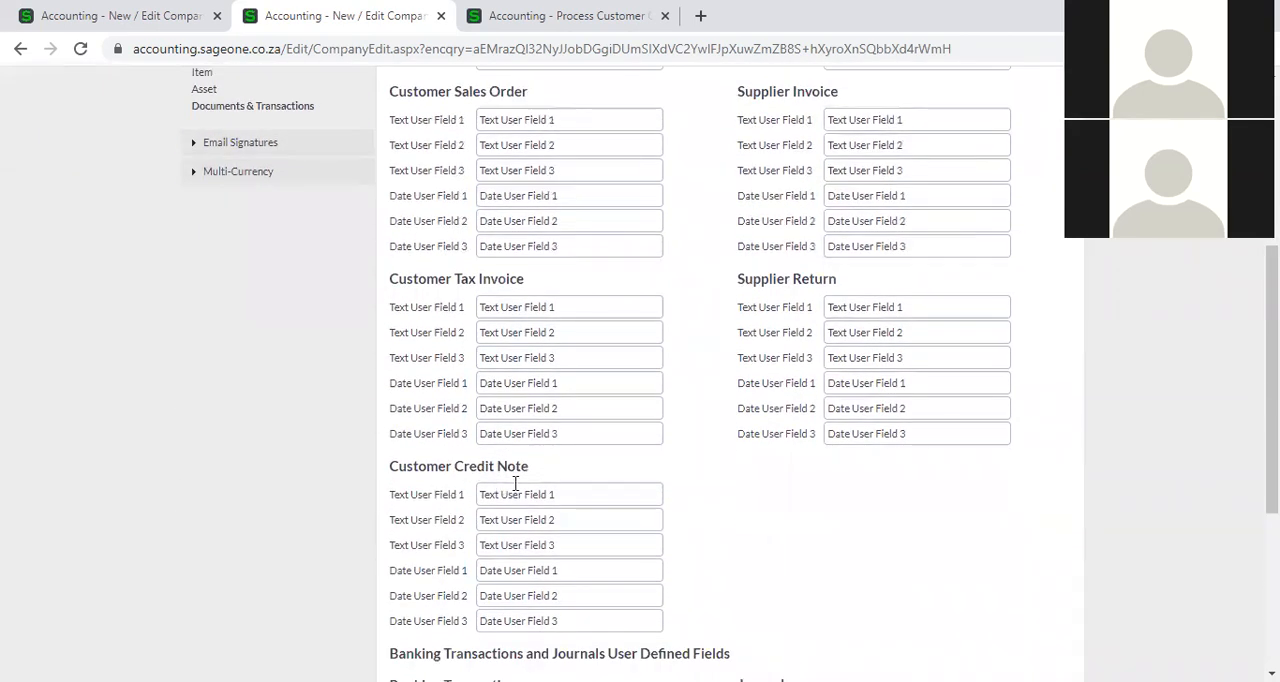
{"action": "scroll", "coordinate": [720, 457], "scroll_direction": "up", "scroll_amount": 4}
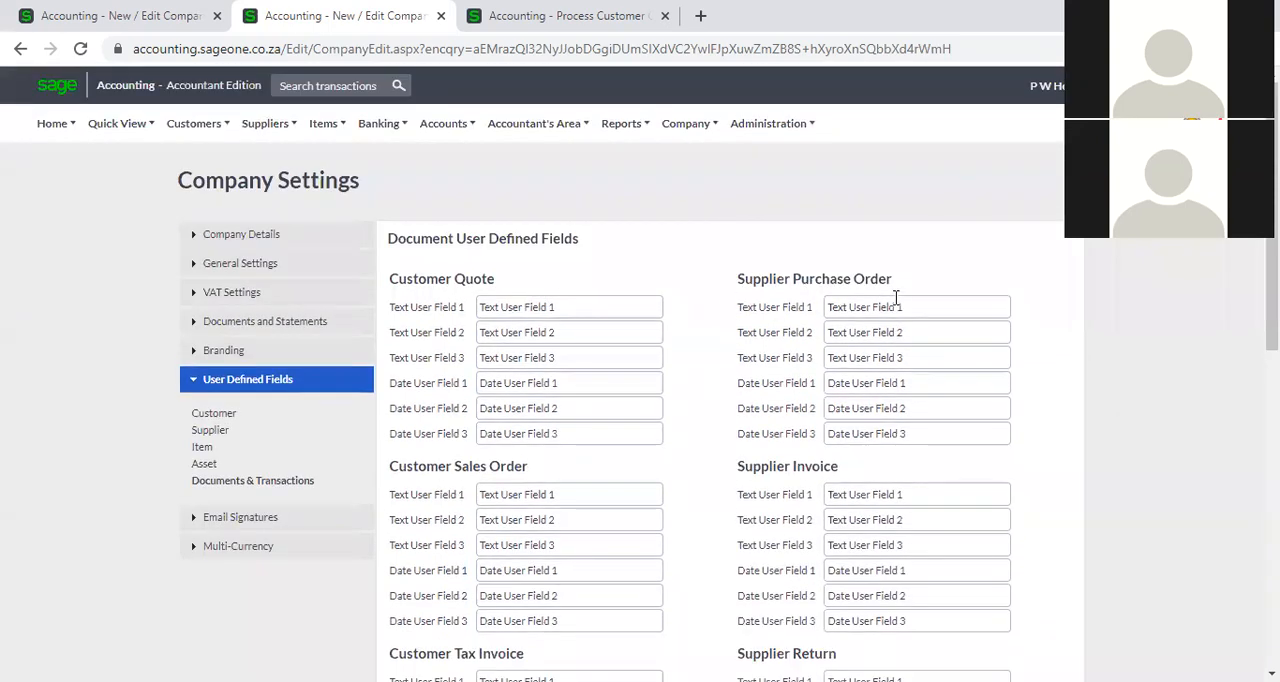
{"action": "scroll", "coordinate": [800, 485], "scroll_direction": "down", "scroll_amount": 2}
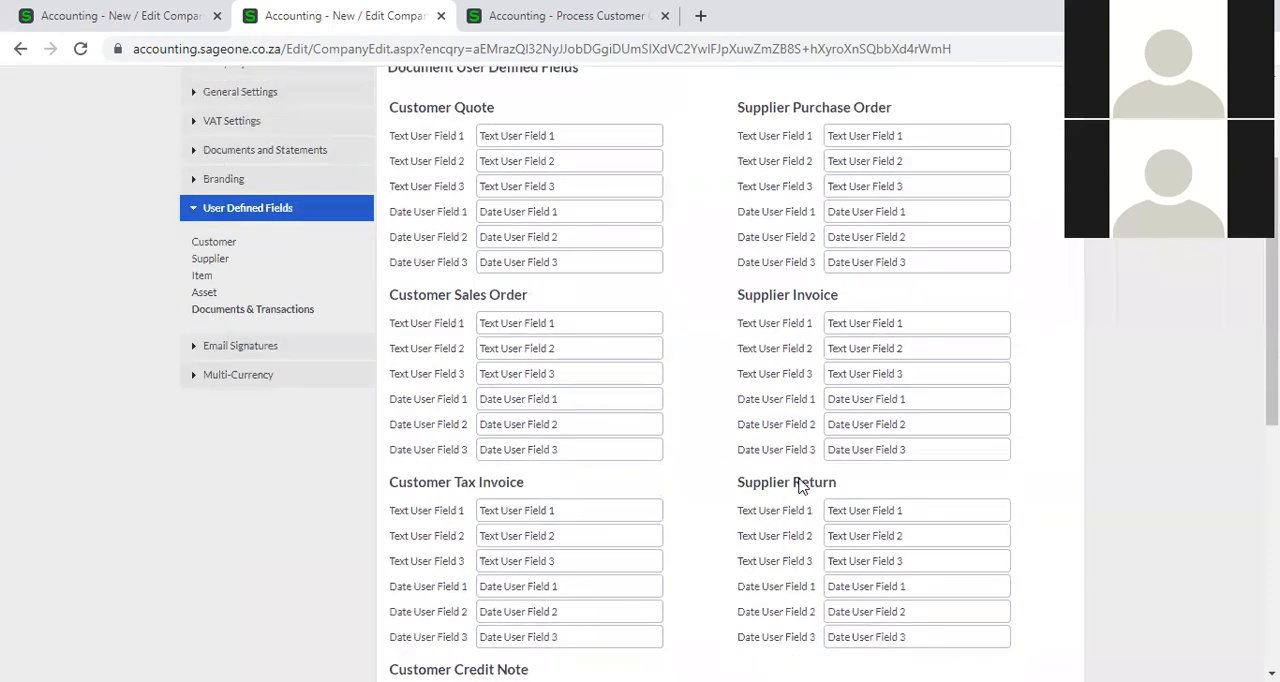
{"action": "scroll", "coordinate": [808, 490], "scroll_direction": "down", "scroll_amount": 4}
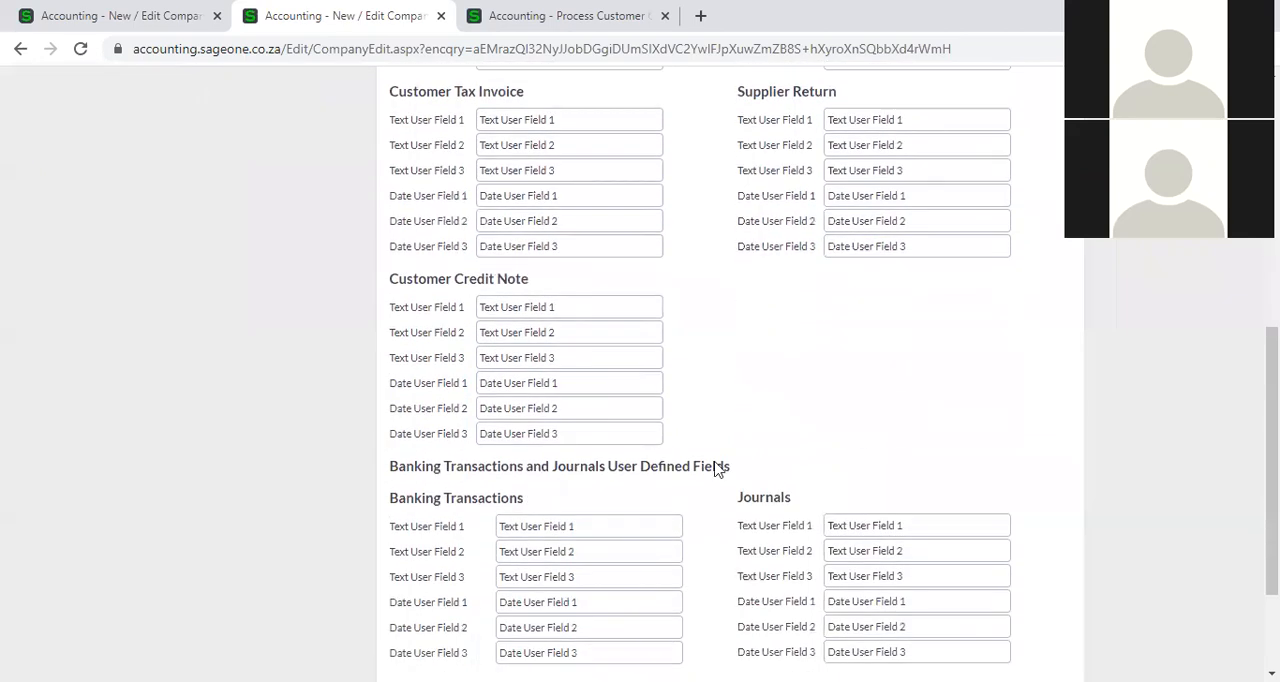
{"action": "scroll", "coordinate": [514, 366], "scroll_direction": "down", "scroll_amount": 2}
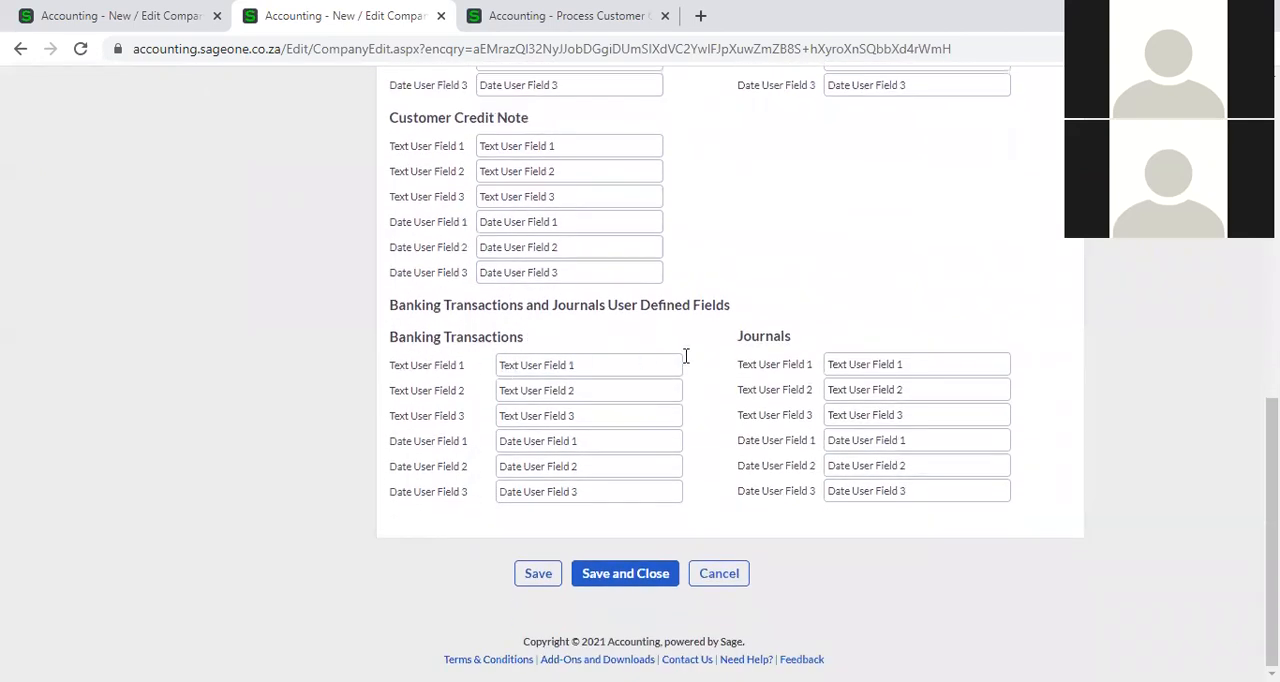
{"action": "scroll", "coordinate": [789, 356], "scroll_direction": "up", "scroll_amount": 1}
{"action": "scroll", "coordinate": [789, 356], "scroll_direction": "up", "scroll_amount": 9}
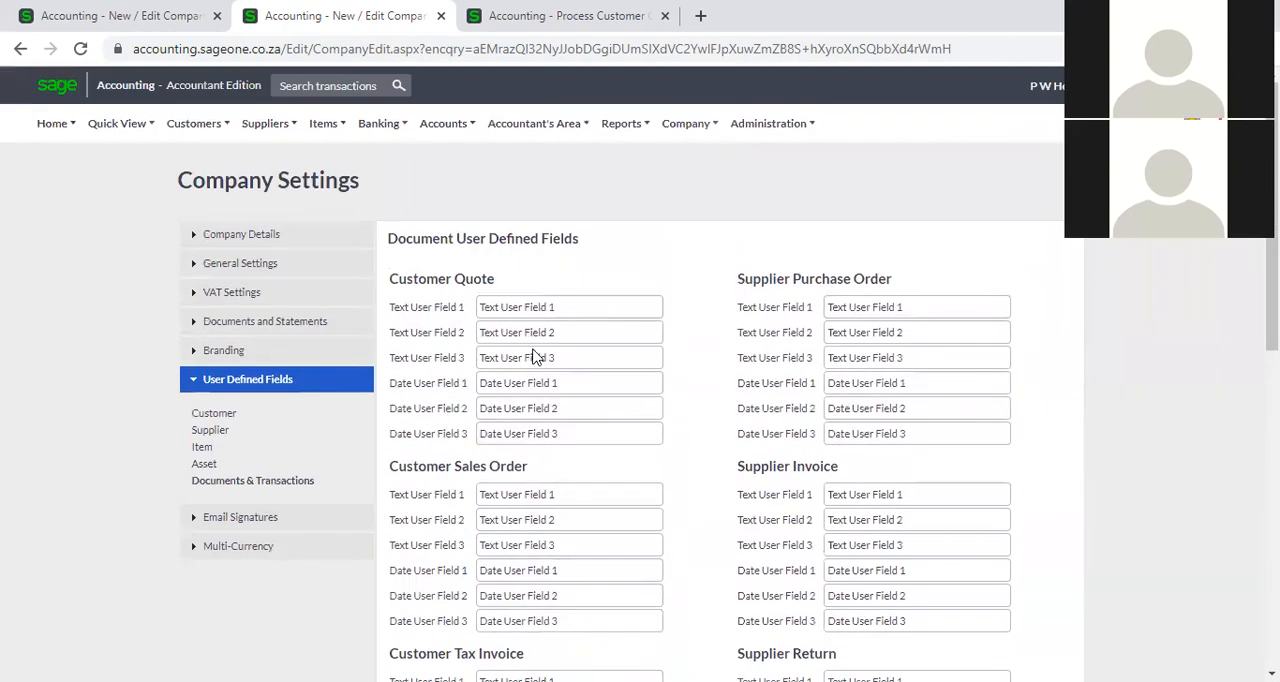
Compare the customer quote's Date User Field 1 in the company settings with the user defined fields of the new quote.
{"action": "triple_click", "coordinate": [558, 382]}
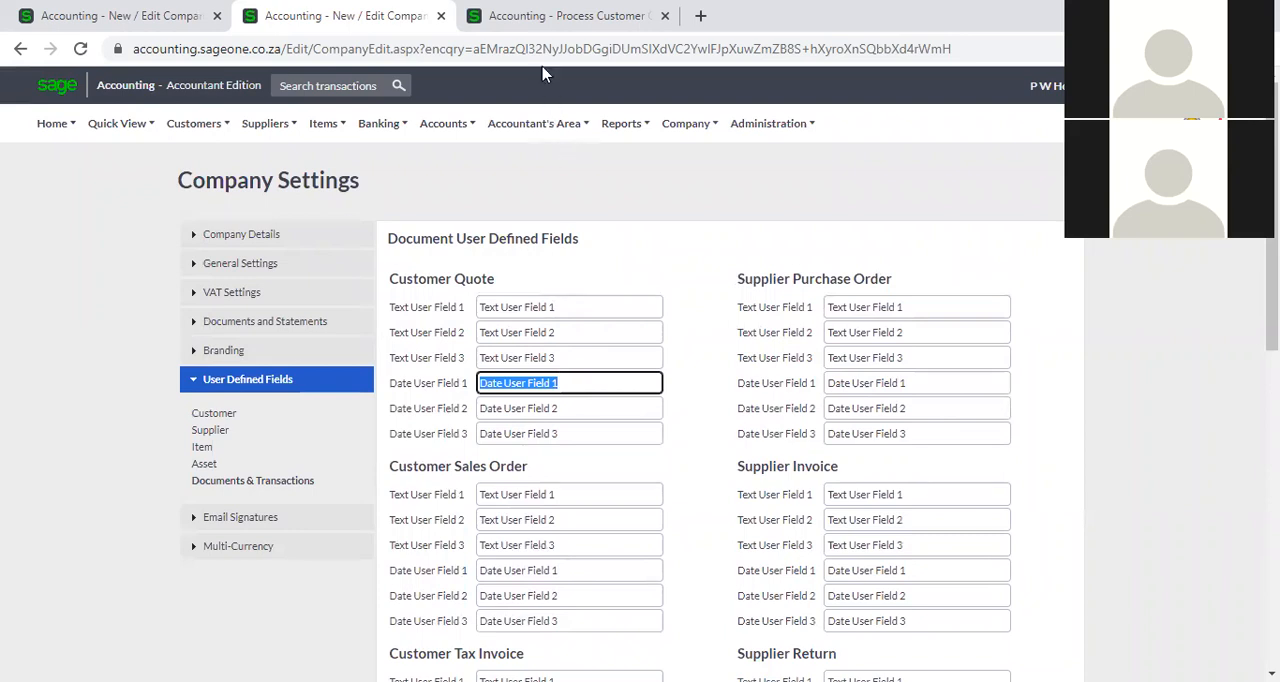
{"action": "left_click", "coordinate": [545, 15]}
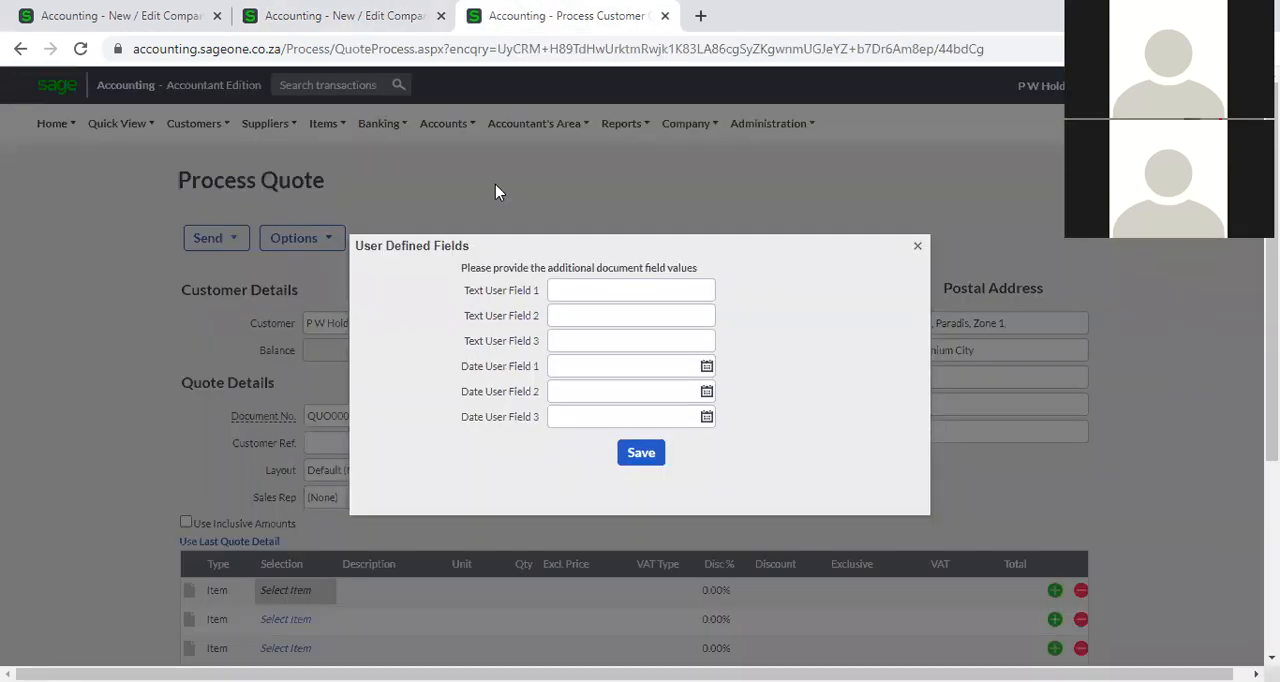
{"action": "left_click", "coordinate": [365, 20]}
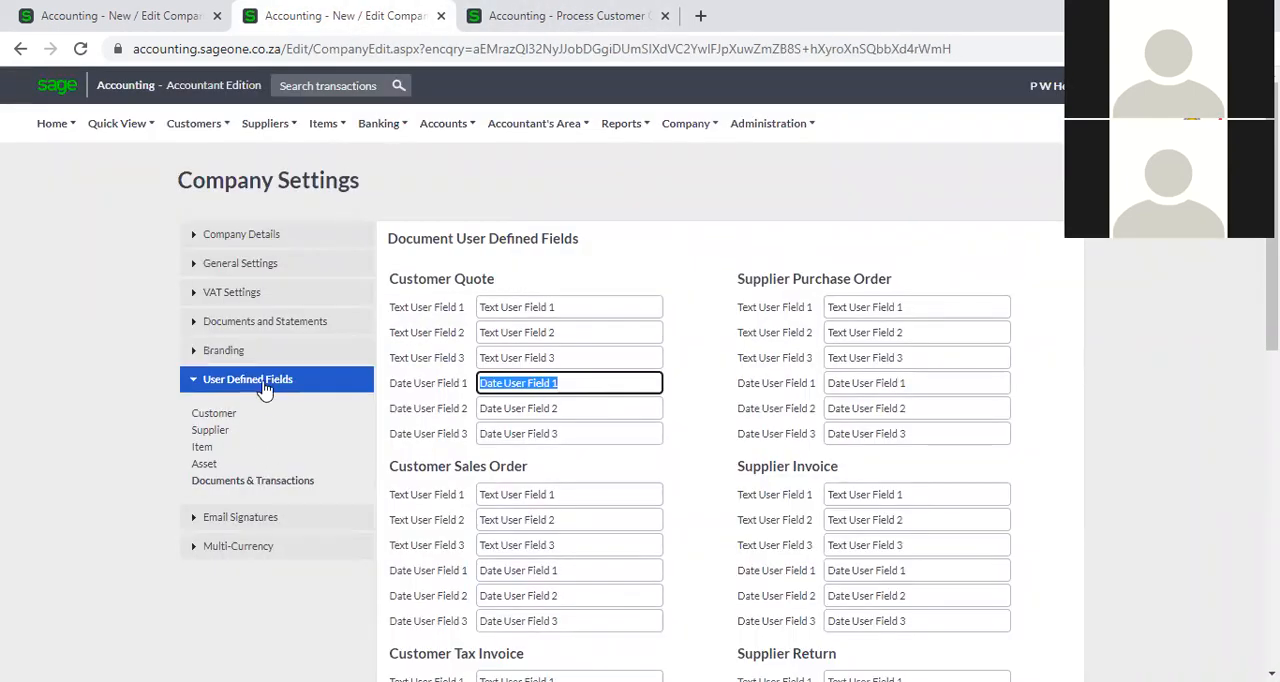
{"action": "left_click", "coordinate": [282, 487]}
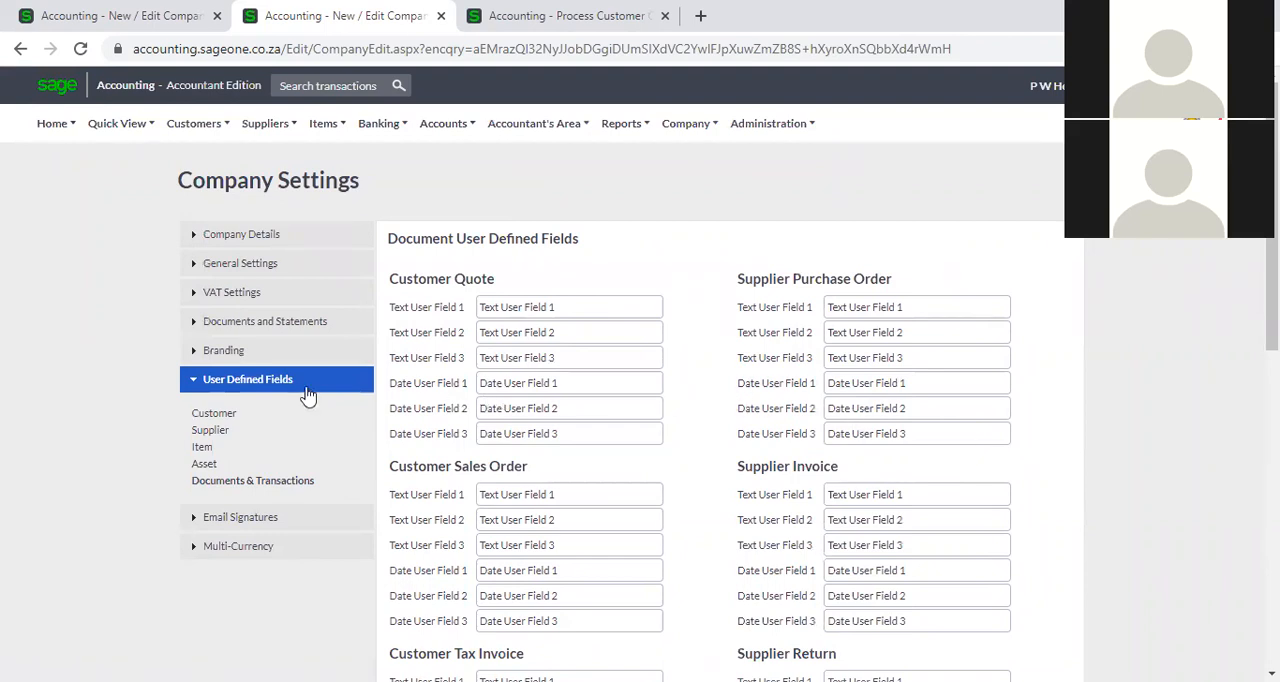
Show the customer user defined fields in the company settings and close the new quote's User Defined Fields dialog in the other browser tab.
{"action": "left_click", "coordinate": [213, 418]}
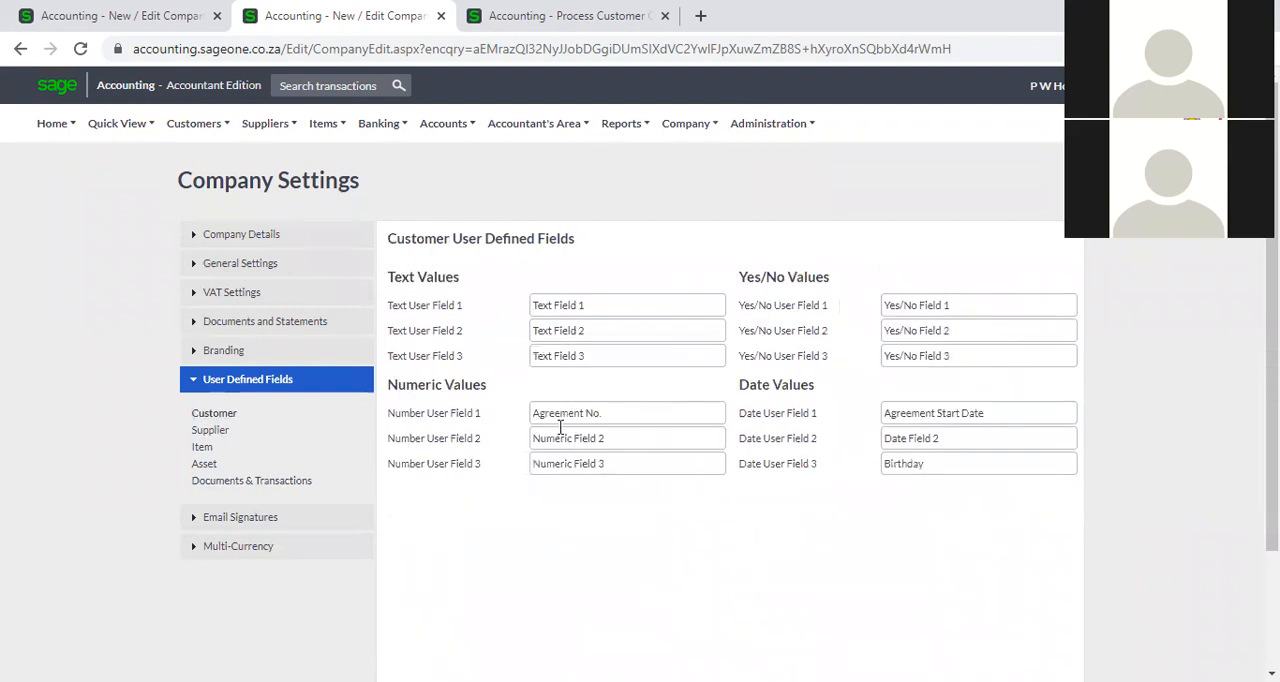
{"action": "left_click", "coordinate": [545, 14]}
{"action": "left_click", "coordinate": [917, 245]}
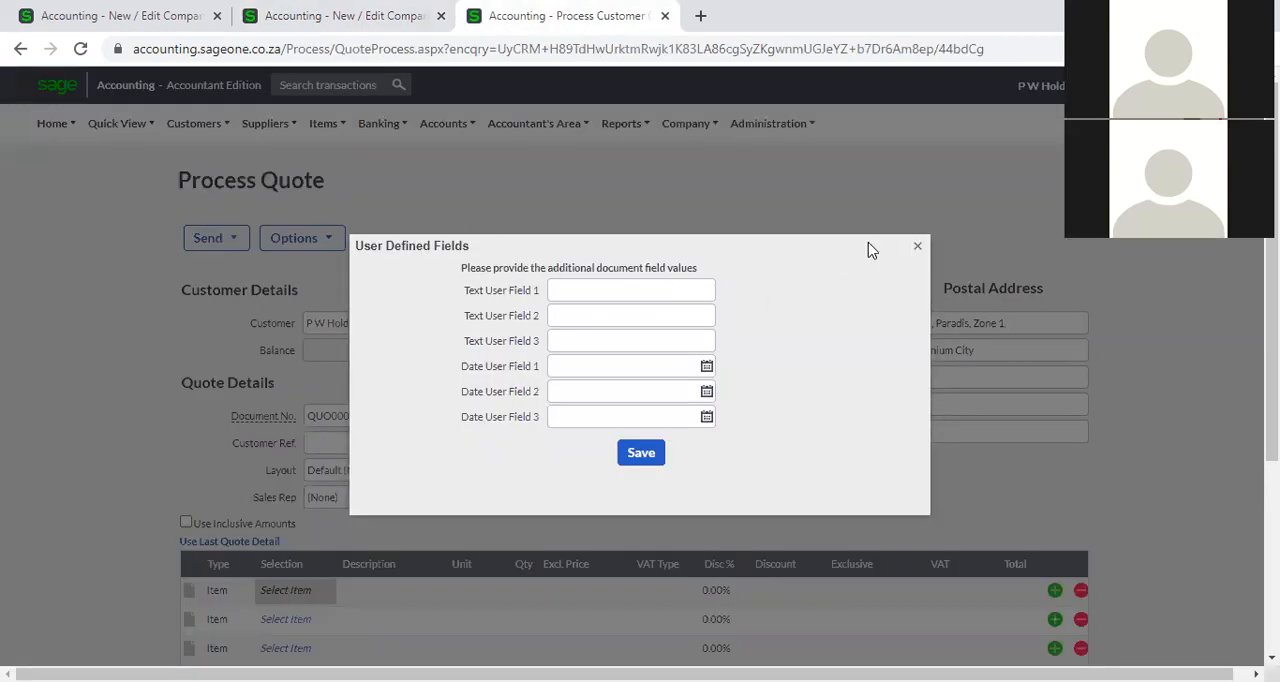
{"action": "left_click", "coordinate": [183, 122]}
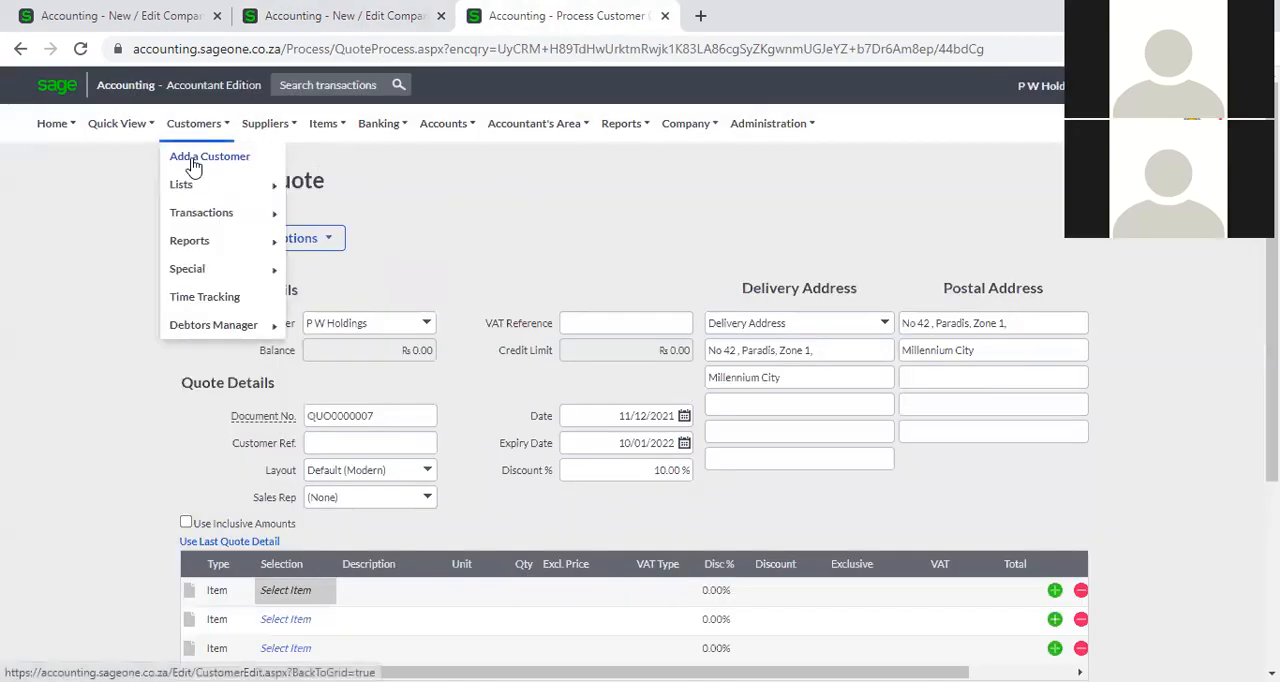
Show the supplier user defined fields in the company settings, and replace the unsaved quote in the other browser tab with a blank new customer record.
{"action": "left_click", "coordinate": [310, 16]}
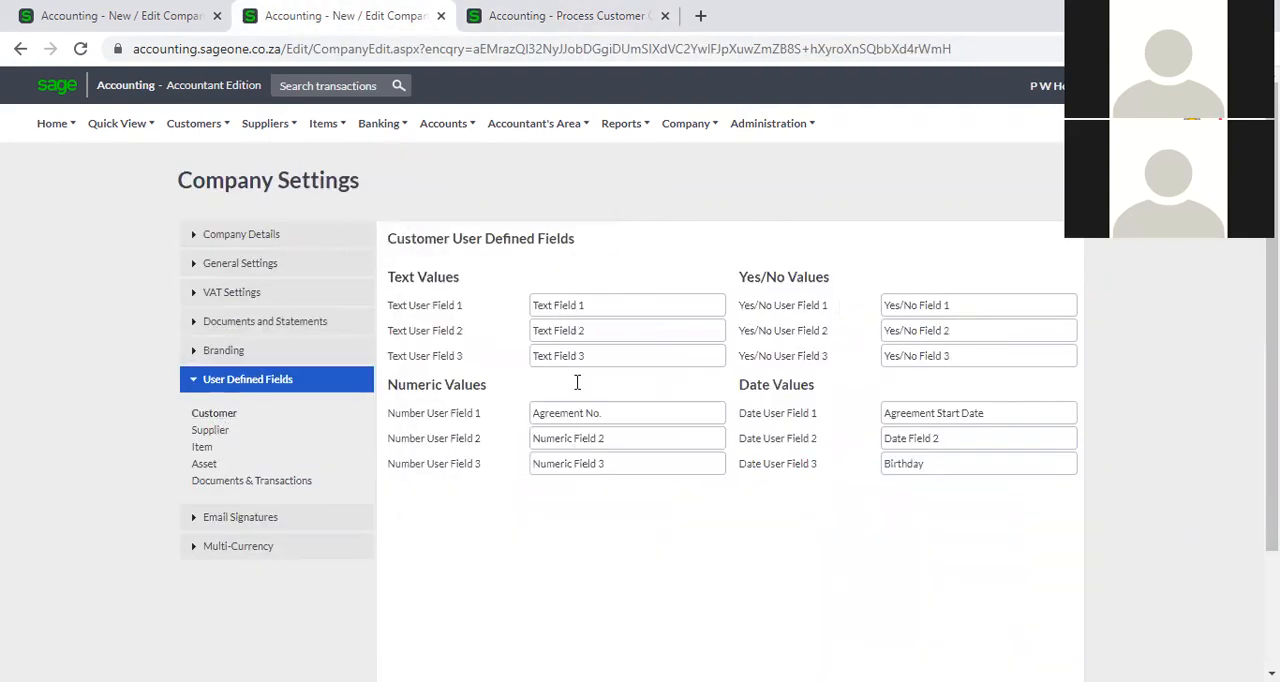
{"action": "left_click", "coordinate": [210, 431]}
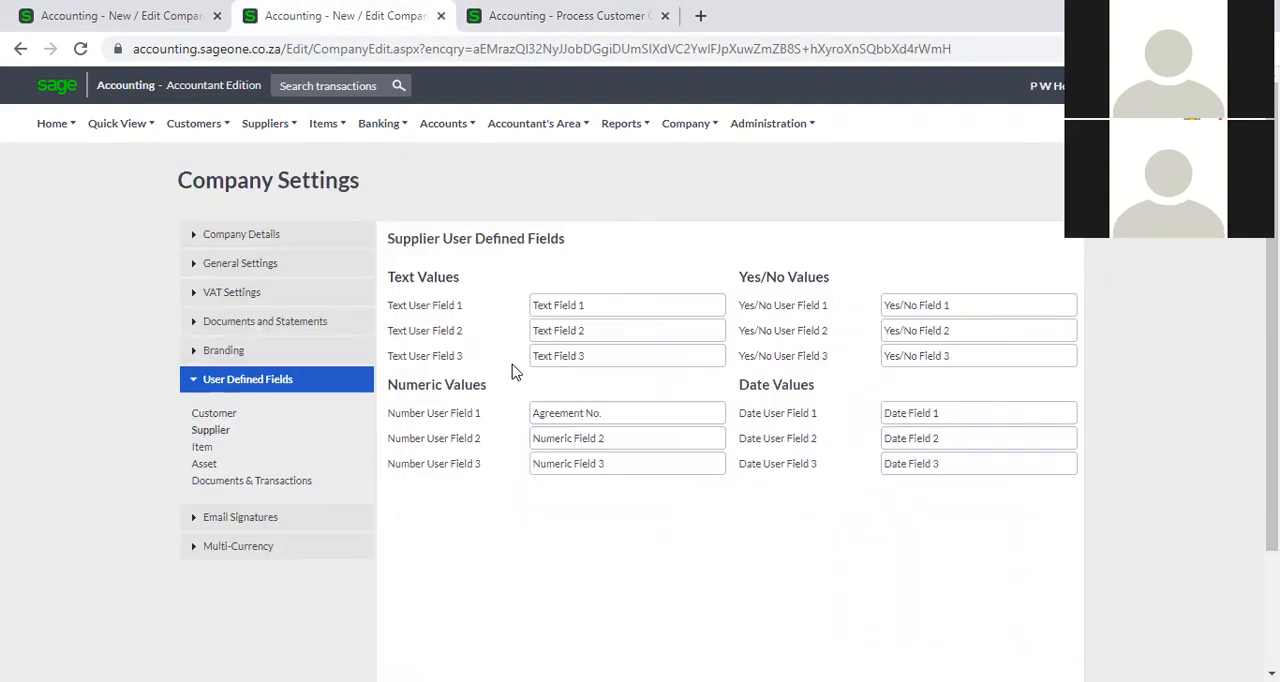
{"action": "left_click", "coordinate": [545, 16]}
{"action": "mouse_move", "coordinate": [220, 135]}
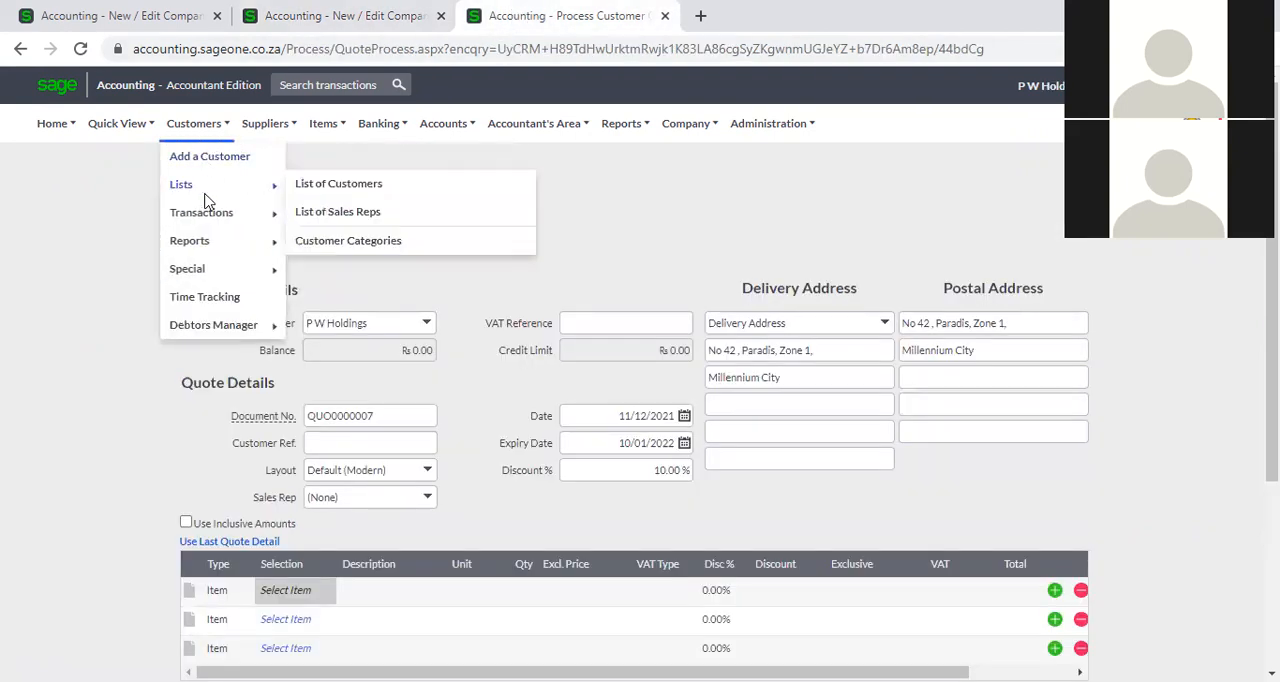
{"action": "left_click", "coordinate": [228, 164]}
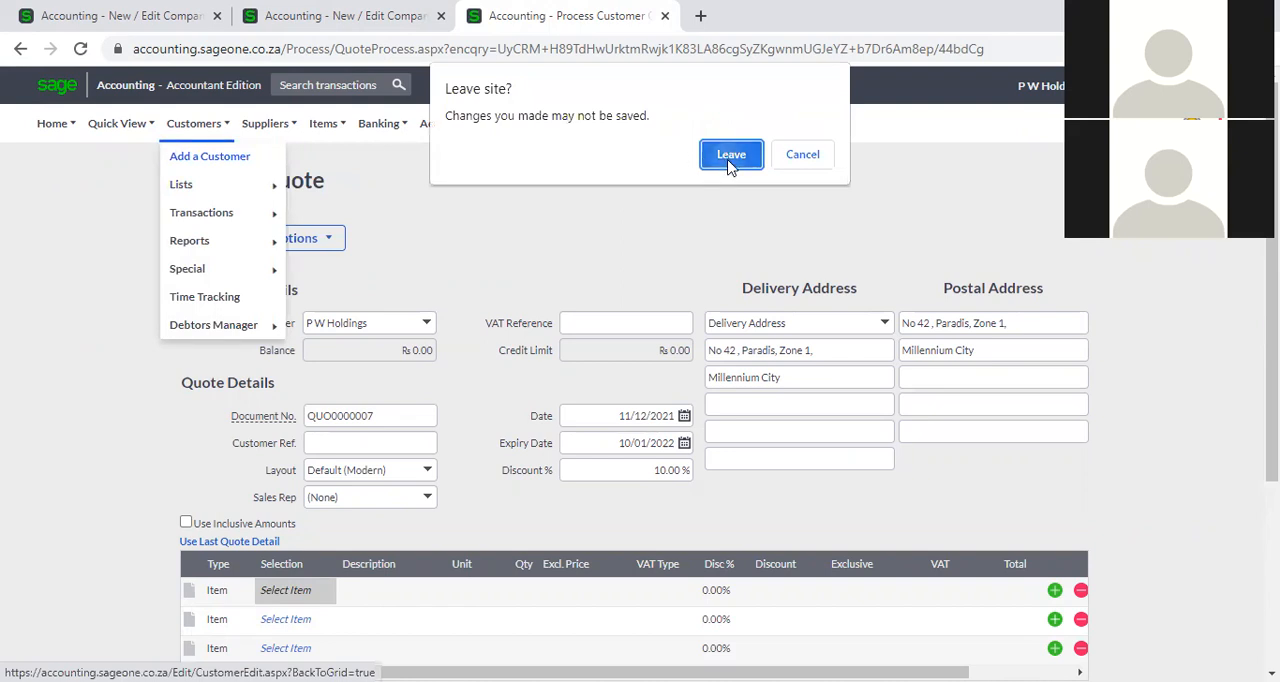
{"action": "left_click", "coordinate": [728, 156]}
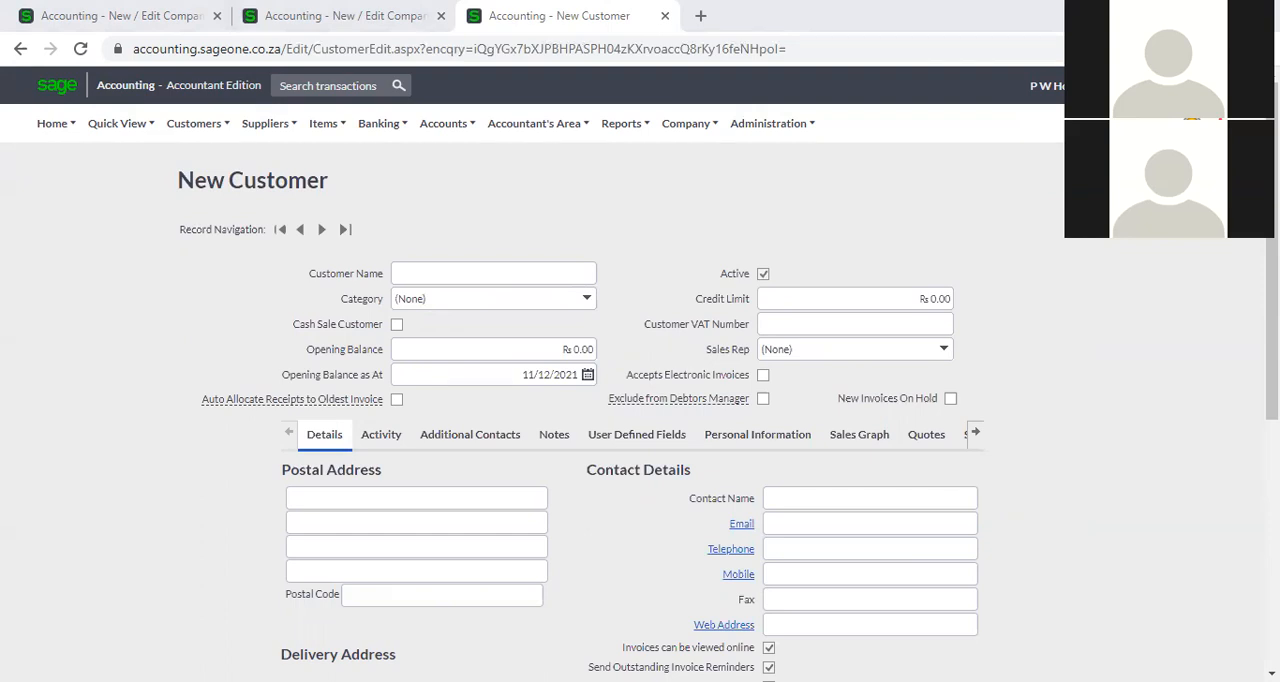
Show the list of customers in the browser tab that holds the Branding settings.
{"action": "left_click", "coordinate": [108, 14]}
{"action": "mouse_move", "coordinate": [200, 143]}
{"action": "mouse_move", "coordinate": [205, 191]}
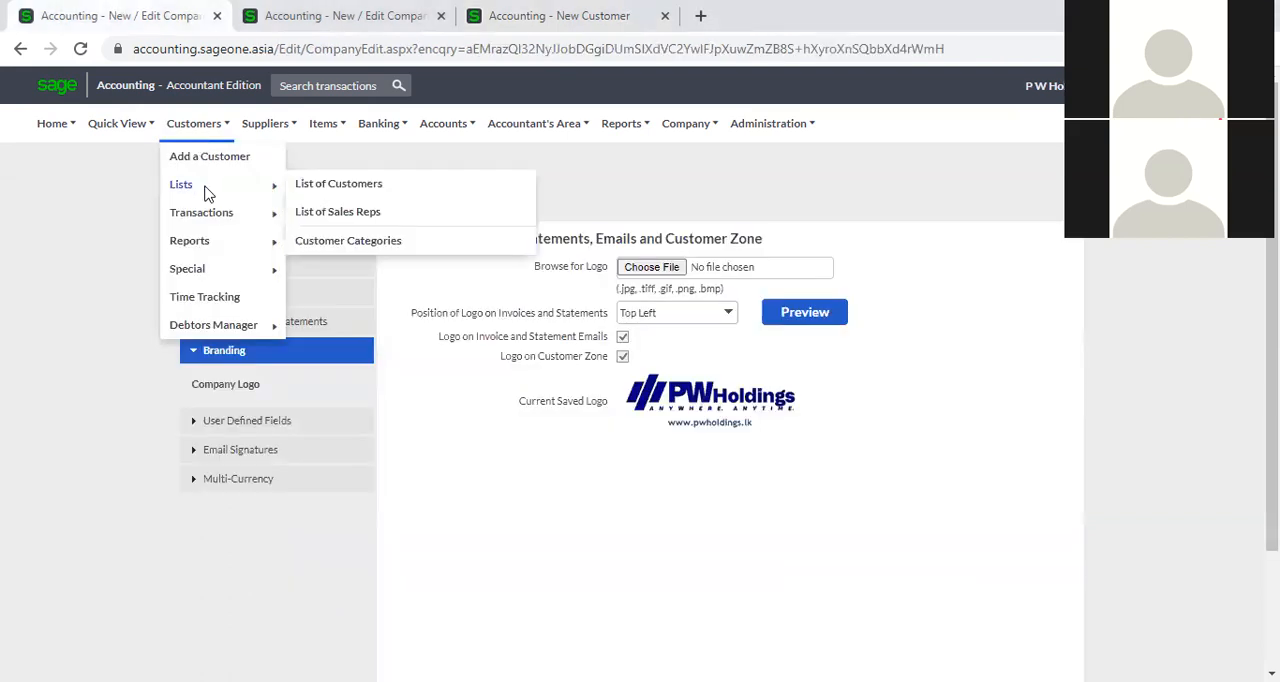
{"action": "left_click", "coordinate": [358, 197]}
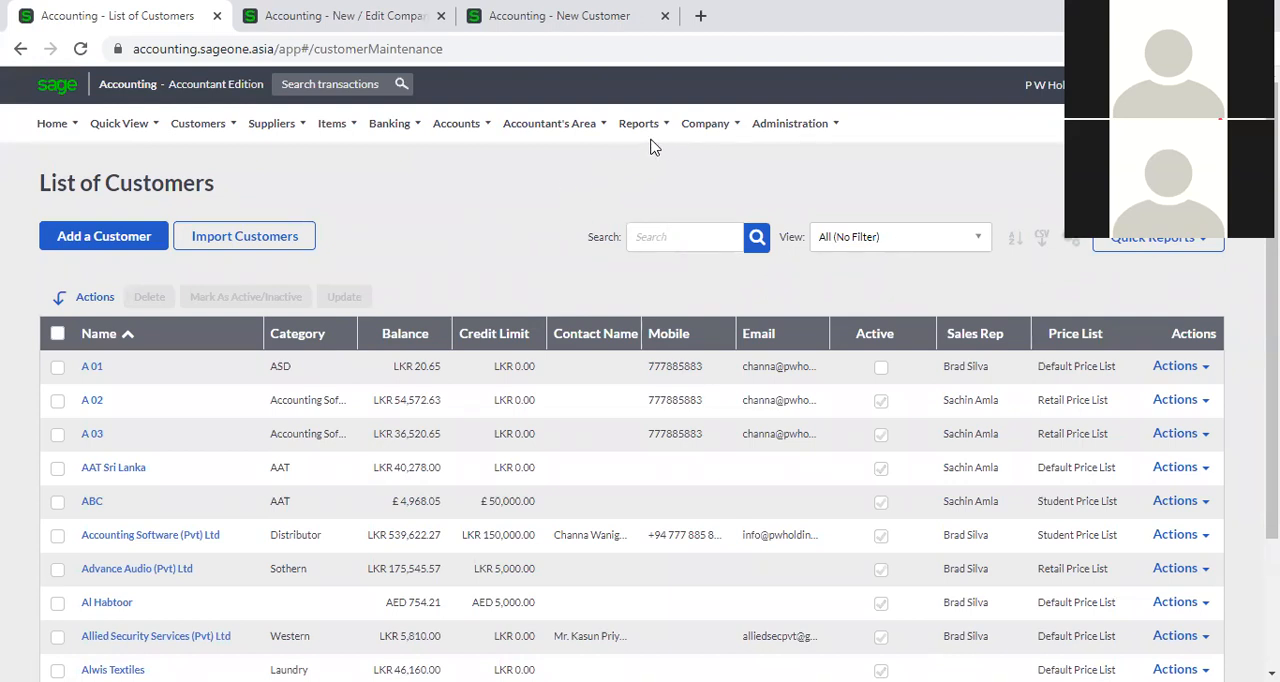
View the Customer Listing Report for all customers in the Summary style.
{"action": "mouse_move", "coordinate": [198, 123]}
{"action": "mouse_move", "coordinate": [200, 188]}
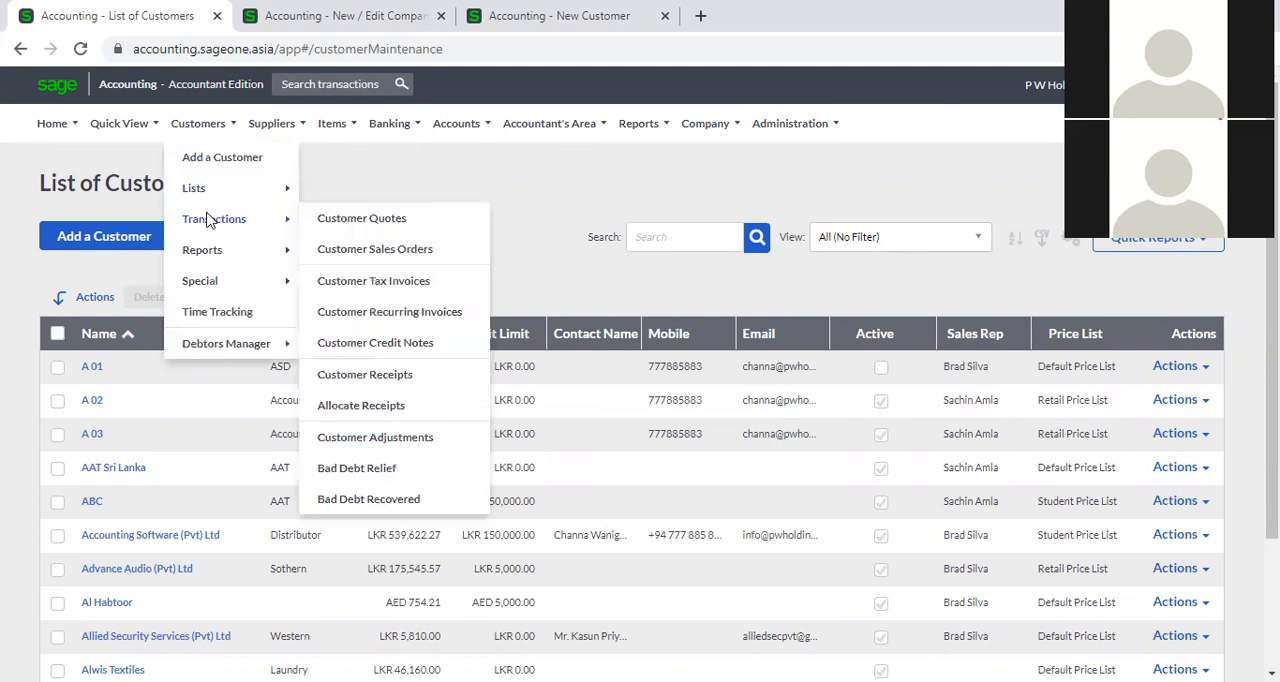
{"action": "mouse_move", "coordinate": [213, 334]}
{"action": "mouse_move", "coordinate": [246, 250]}
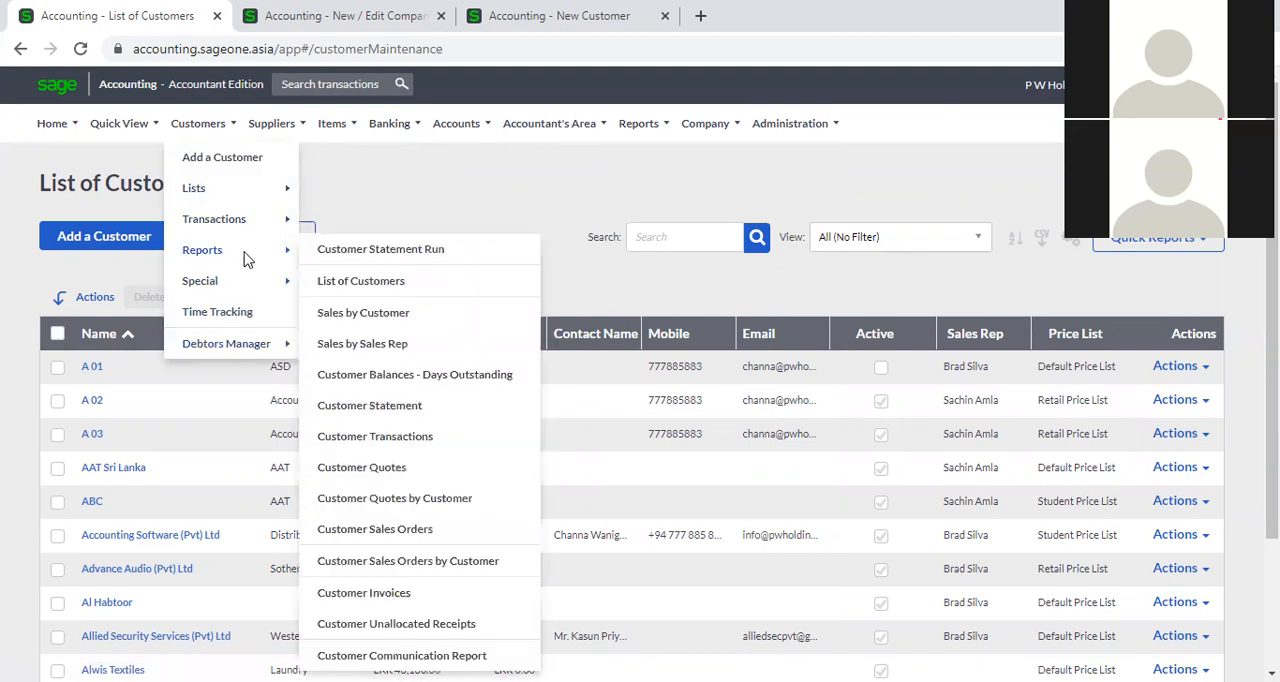
{"action": "left_click", "coordinate": [370, 281]}
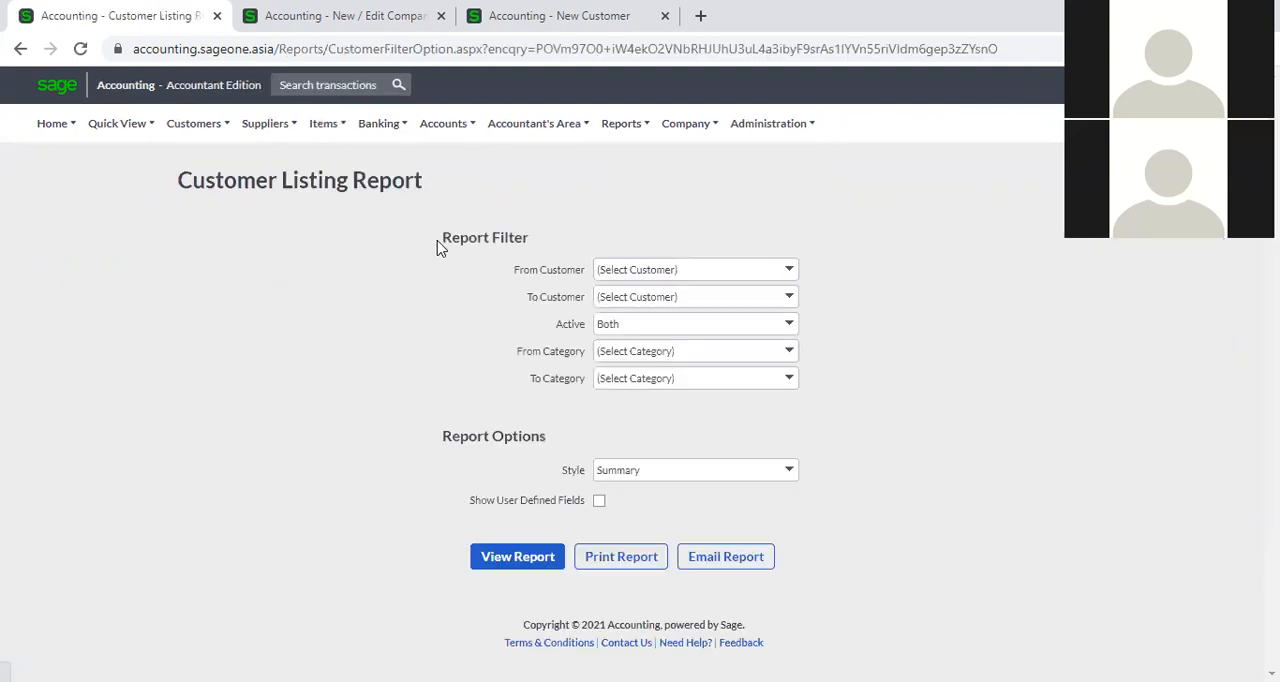
{"action": "left_click", "coordinate": [531, 568]}
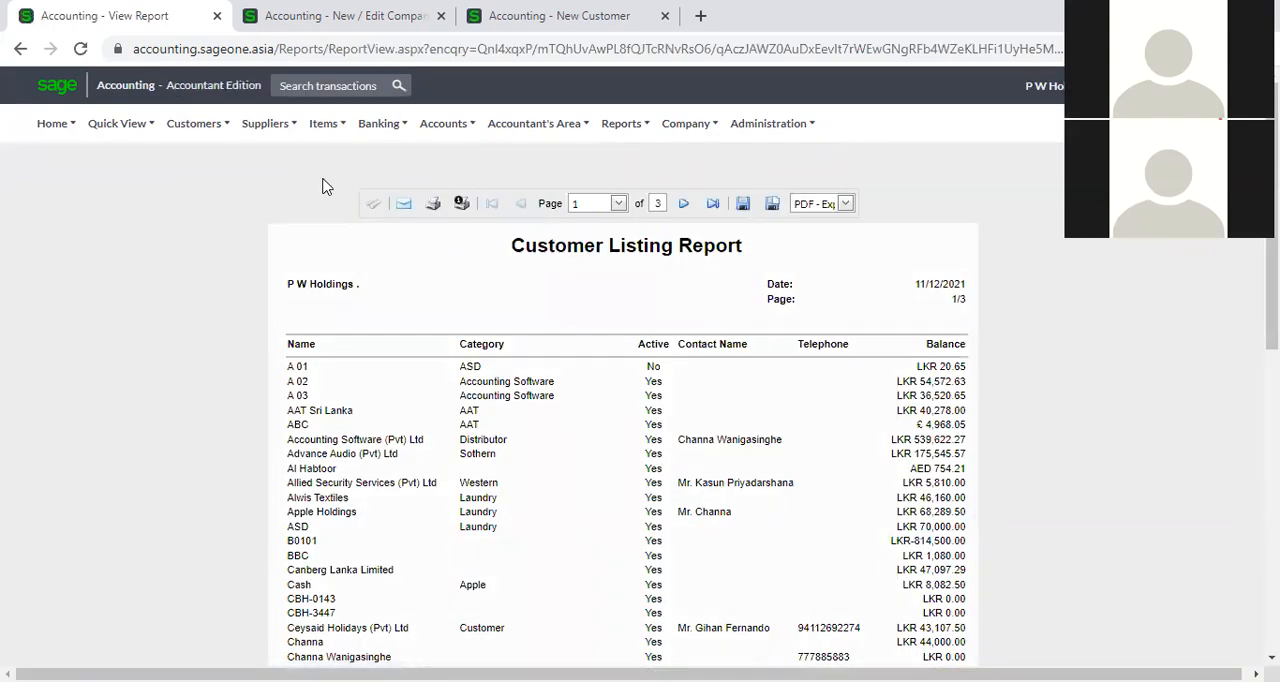
Try the Show User Defined Fields option on the Customer Listing Report, view it in the Detailed style, and return to the report options.
{"action": "left_click", "coordinate": [205, 128]}
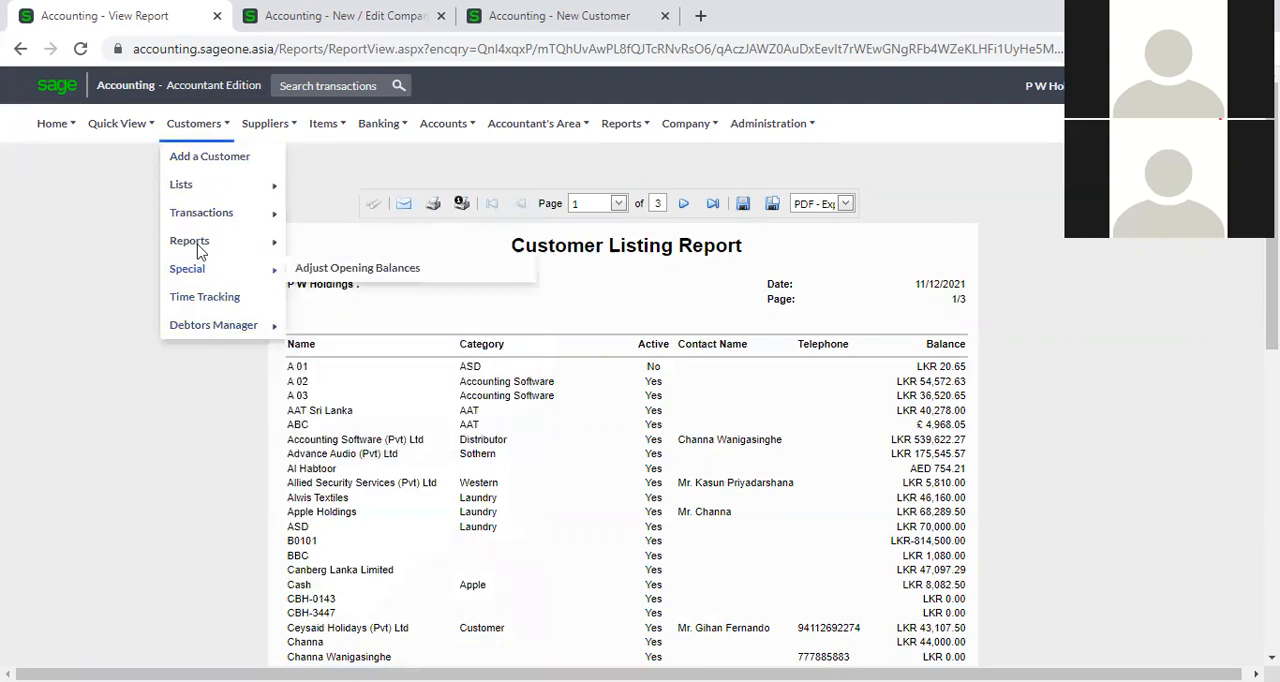
{"action": "mouse_move", "coordinate": [200, 245]}
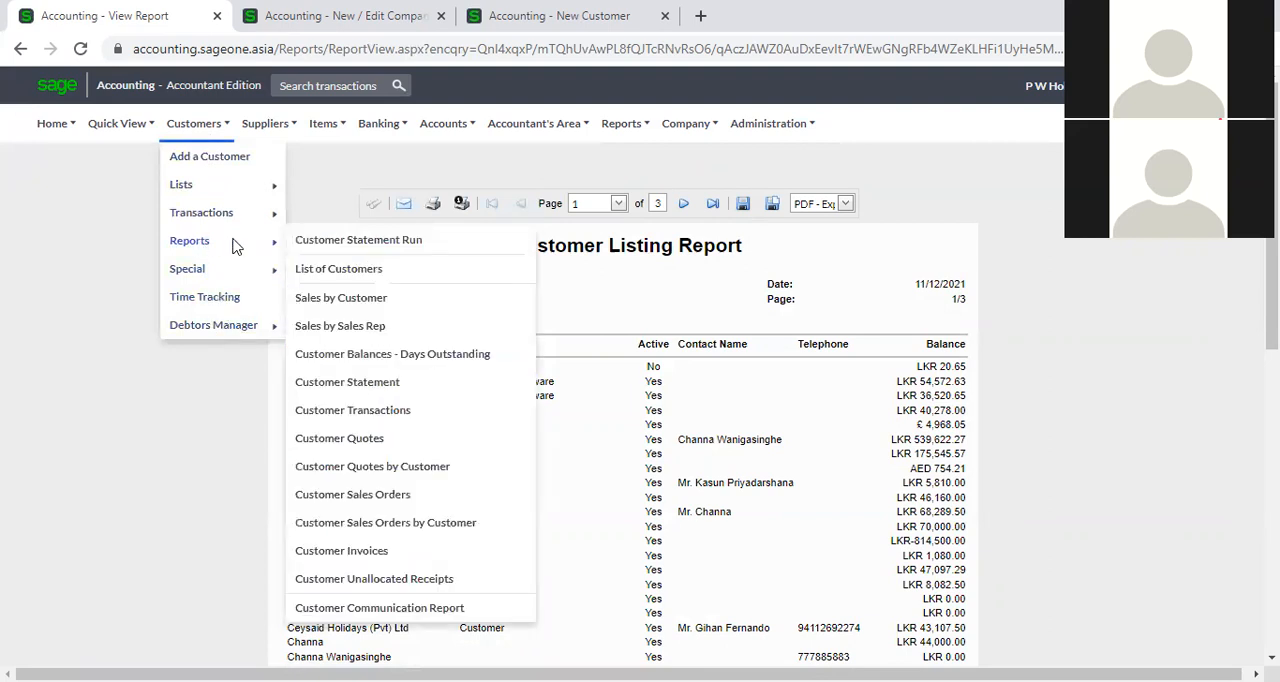
{"action": "left_click", "coordinate": [357, 270]}
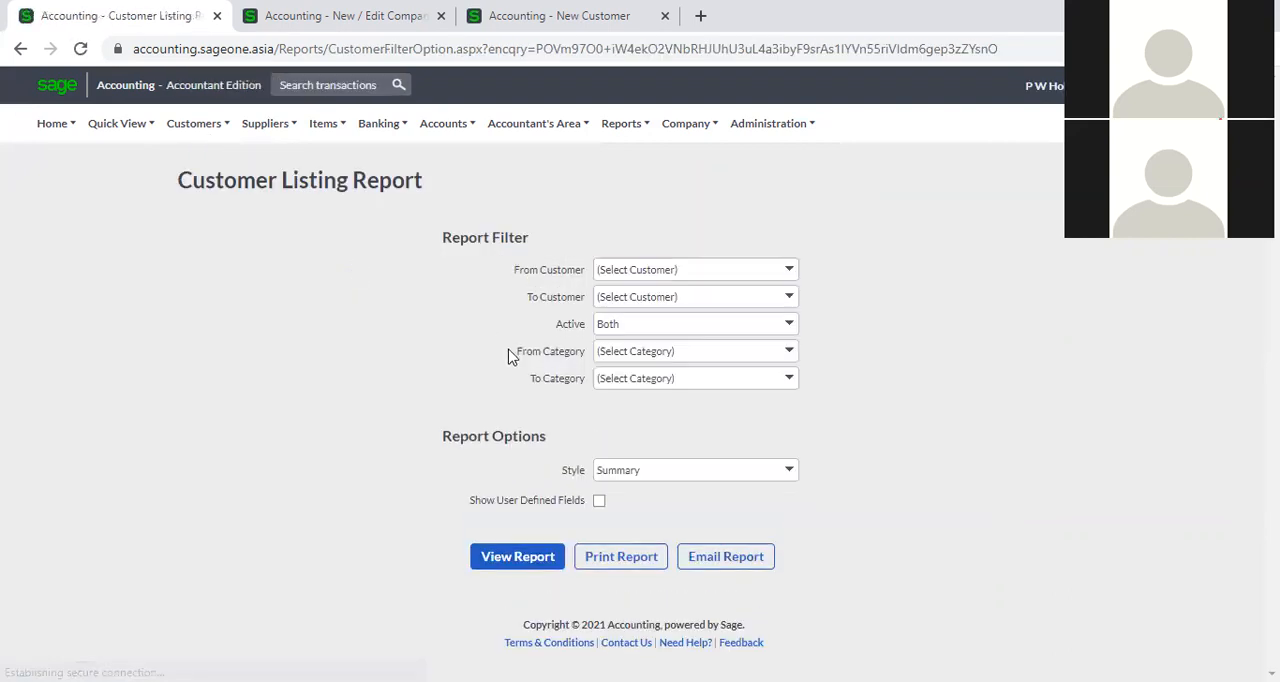
{"action": "left_click", "coordinate": [599, 502]}
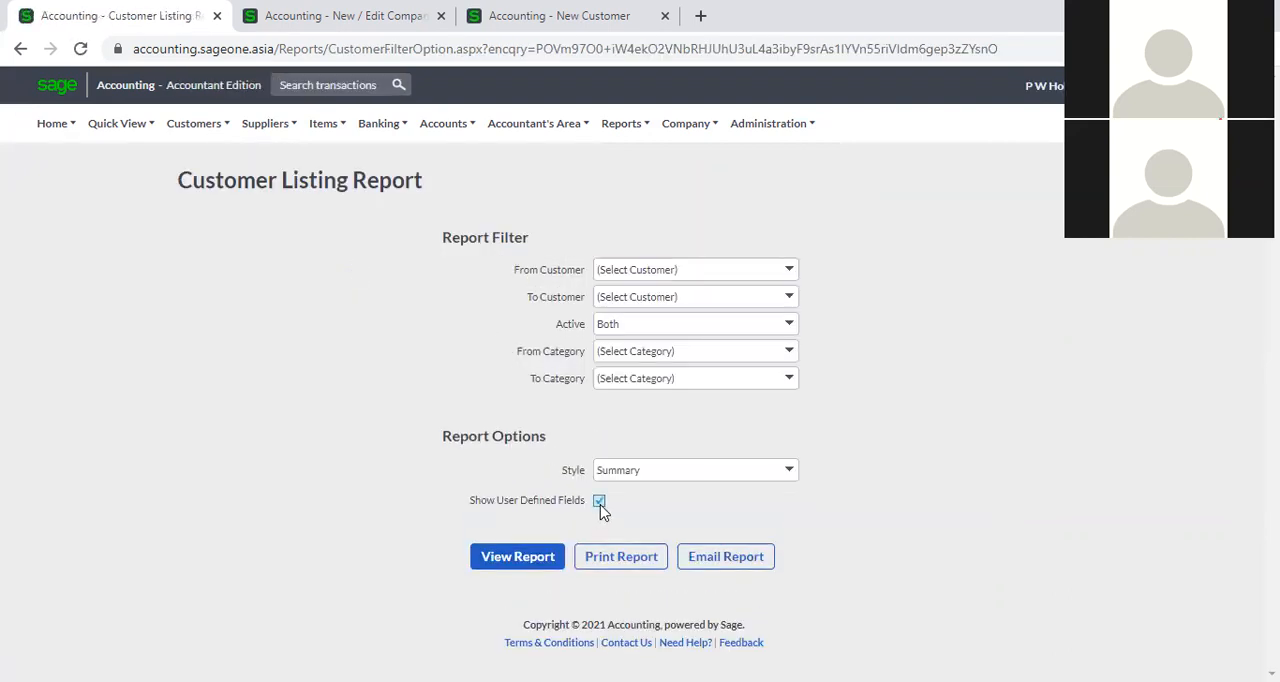
{"action": "left_click", "coordinate": [790, 471]}
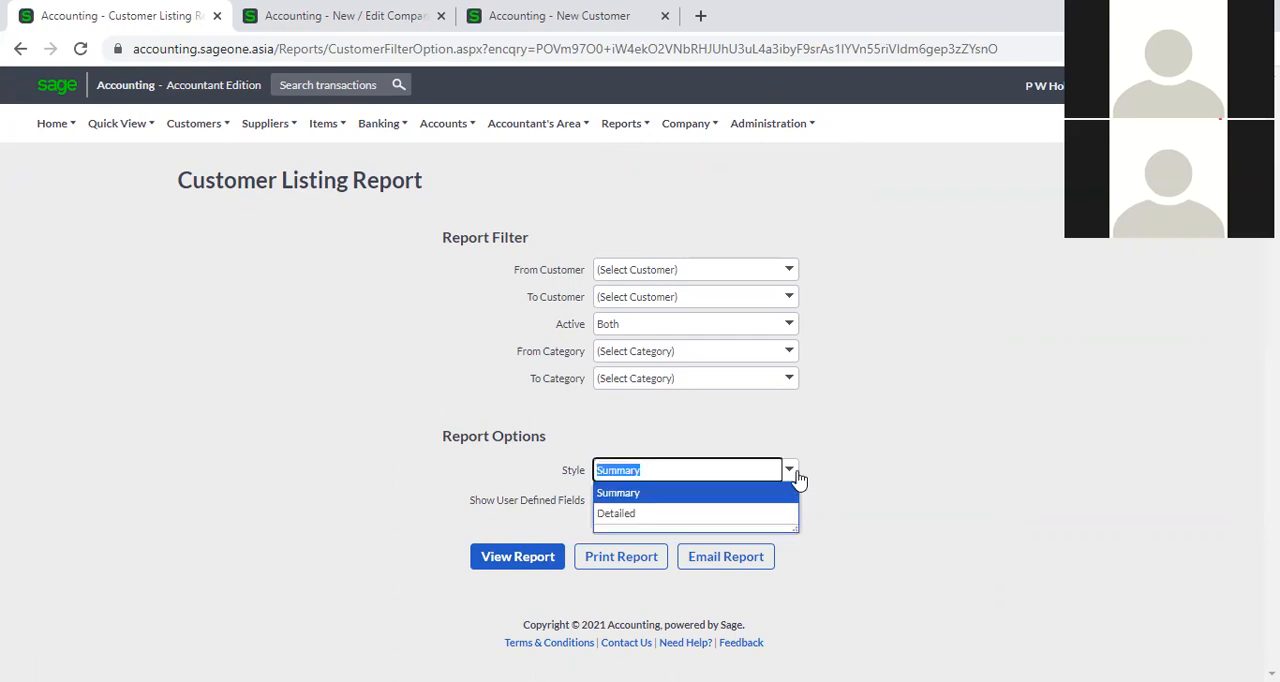
{"action": "left_click", "coordinate": [767, 513]}
{"action": "left_click", "coordinate": [599, 500]}
{"action": "left_click", "coordinate": [507, 562]}
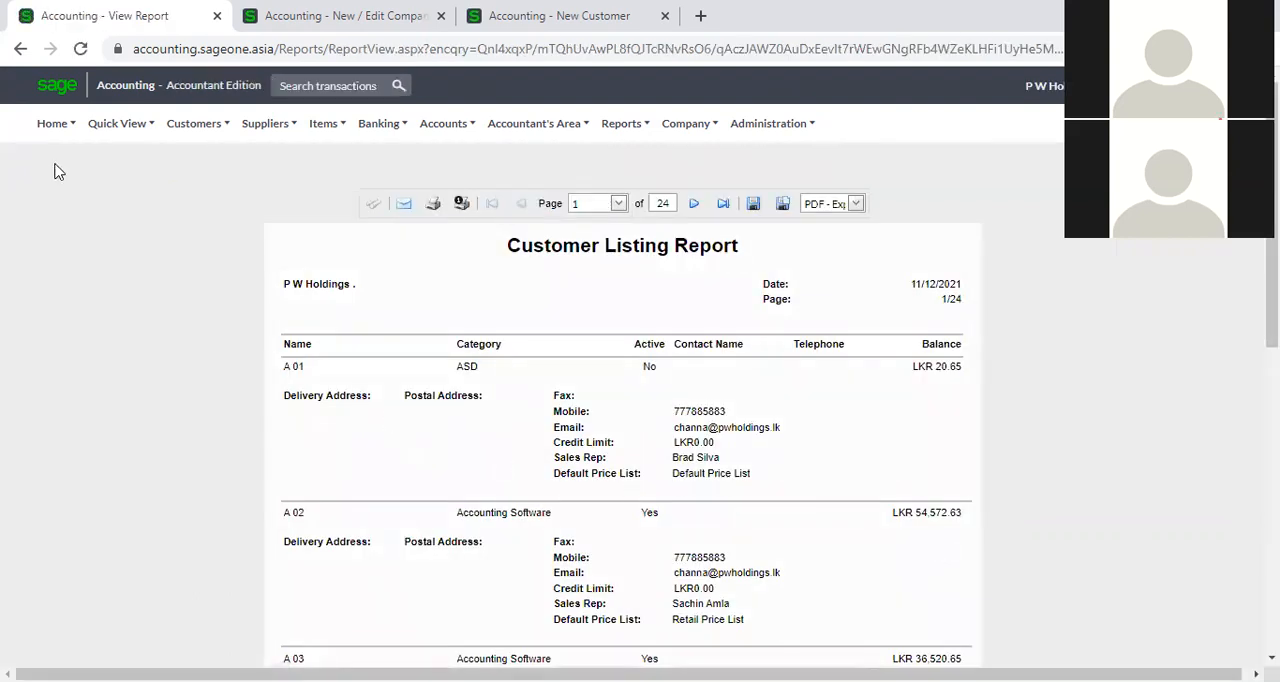
{"action": "left_click", "coordinate": [20, 48]}
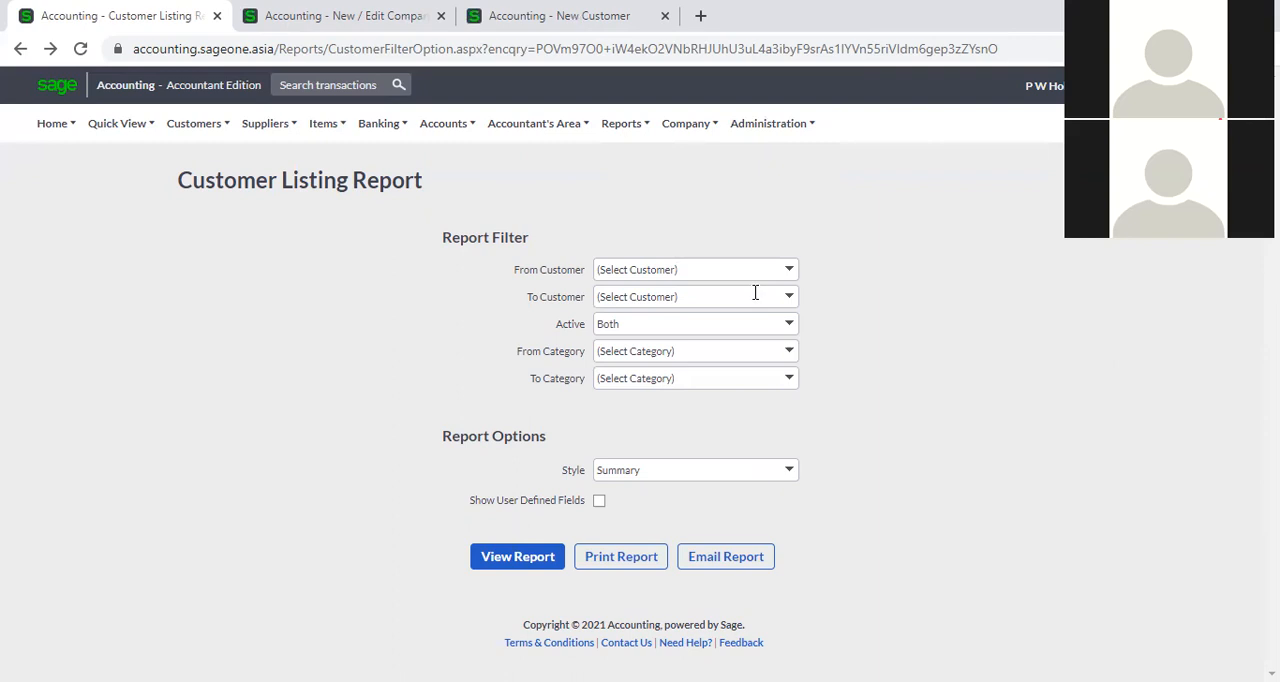
Show the Email Signatures section of the company settings in the second browser tab.
{"action": "left_click", "coordinate": [355, 17]}
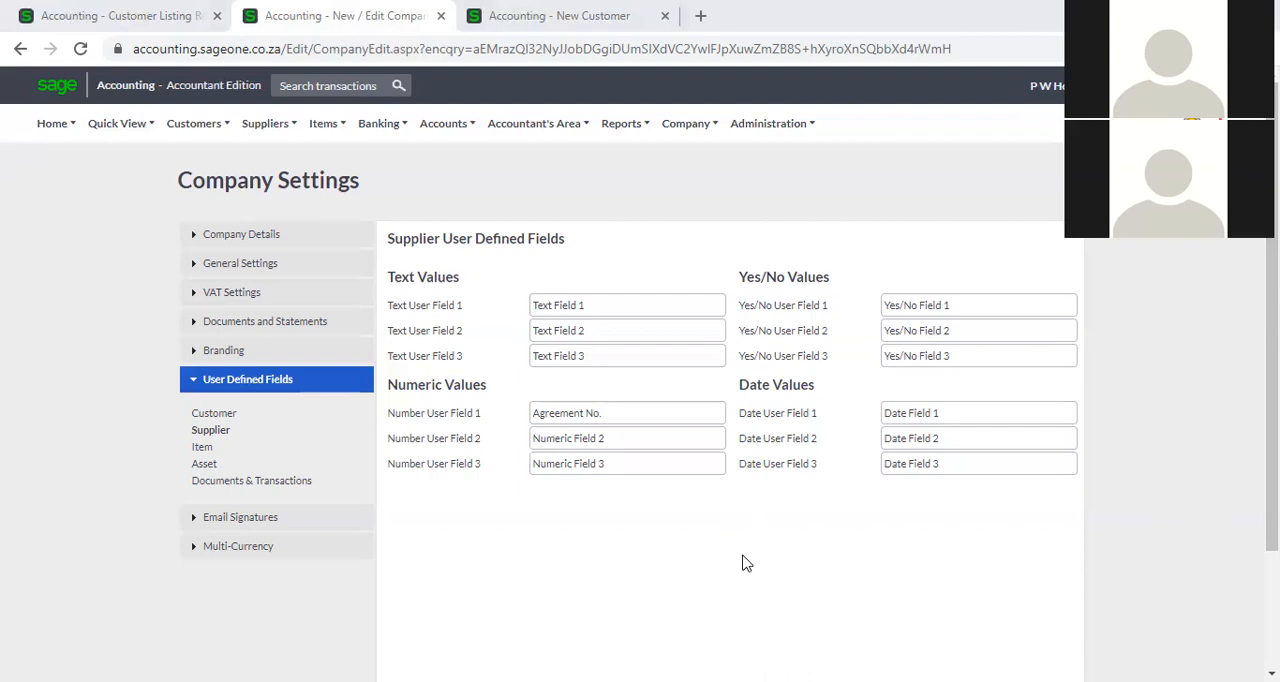
{"action": "left_click", "coordinate": [240, 520]}
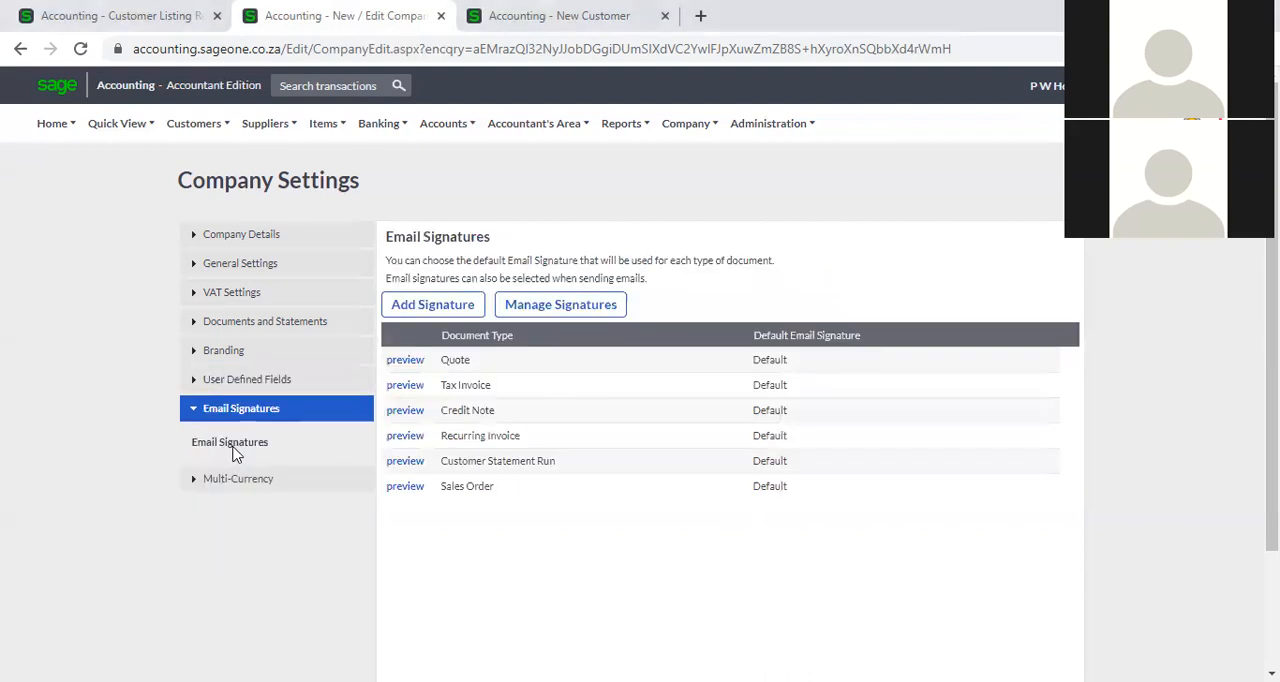
In the third browser tab, show the customer tax invoices and start an email for the overdue invoice to examine its signature and message.
{"action": "left_click", "coordinate": [530, 18]}
{"action": "mouse_move", "coordinate": [640, 292]}
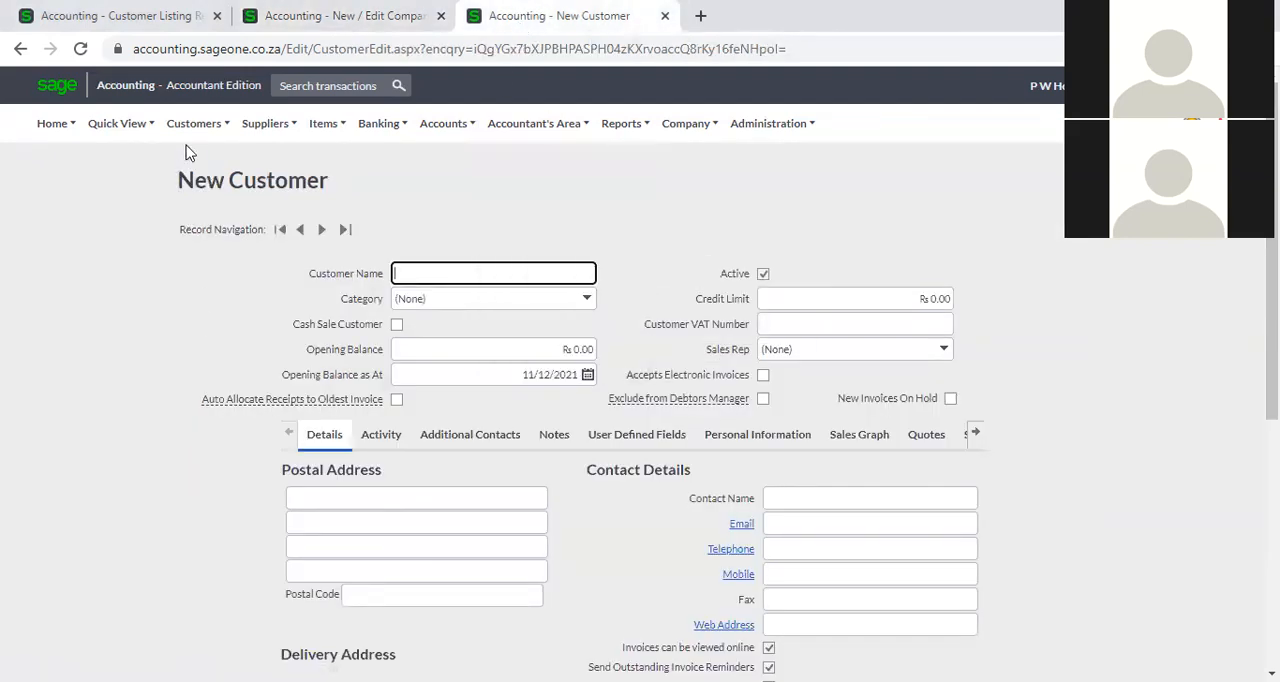
{"action": "mouse_move", "coordinate": [185, 137]}
{"action": "mouse_move", "coordinate": [217, 219]}
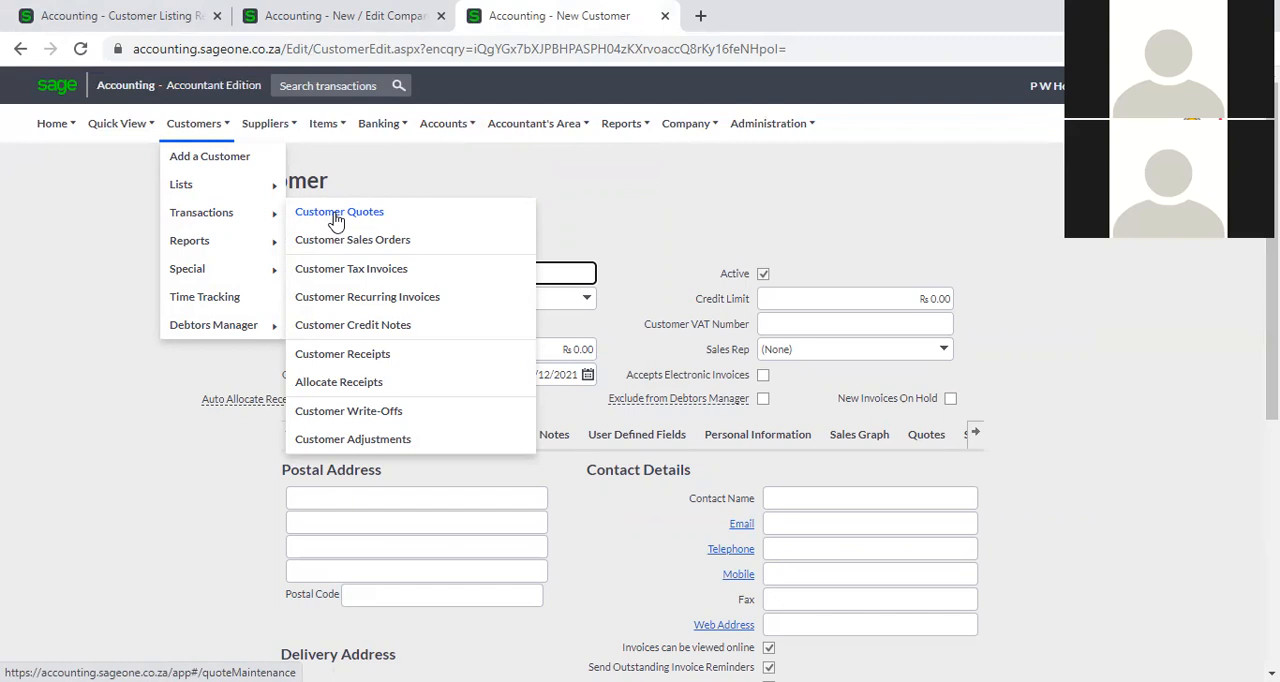
{"action": "mouse_move", "coordinate": [273, 130]}
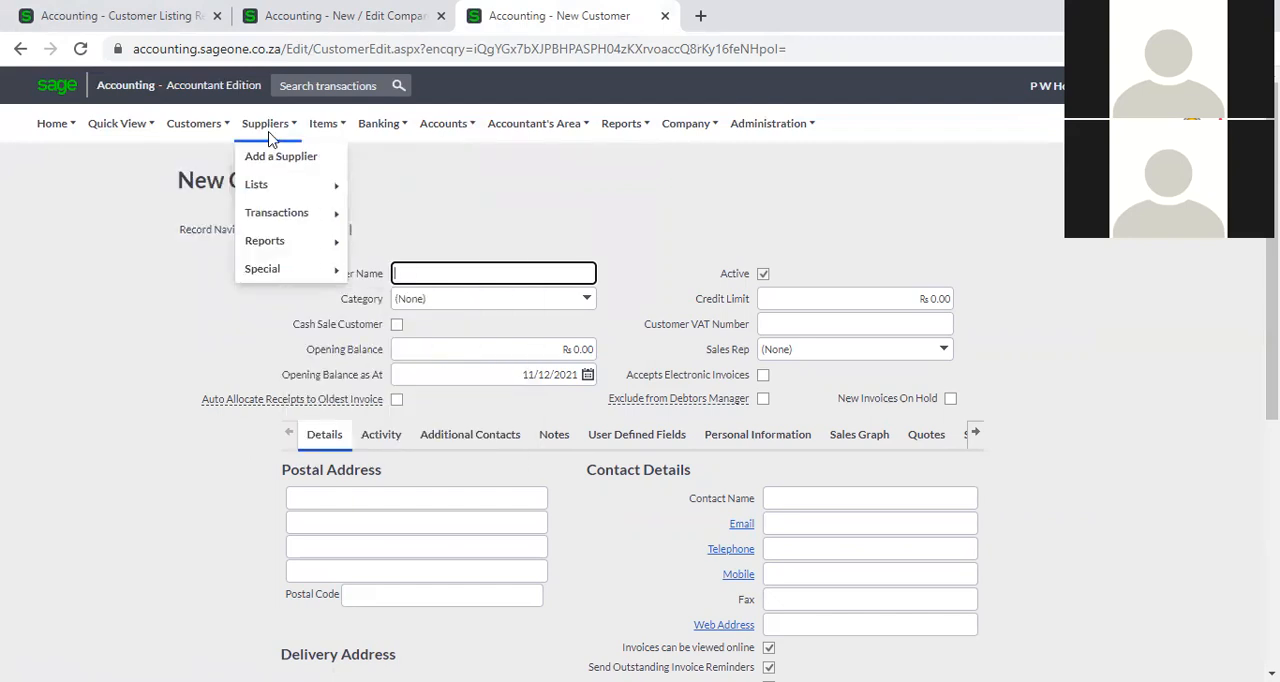
{"action": "mouse_move", "coordinate": [268, 188]}
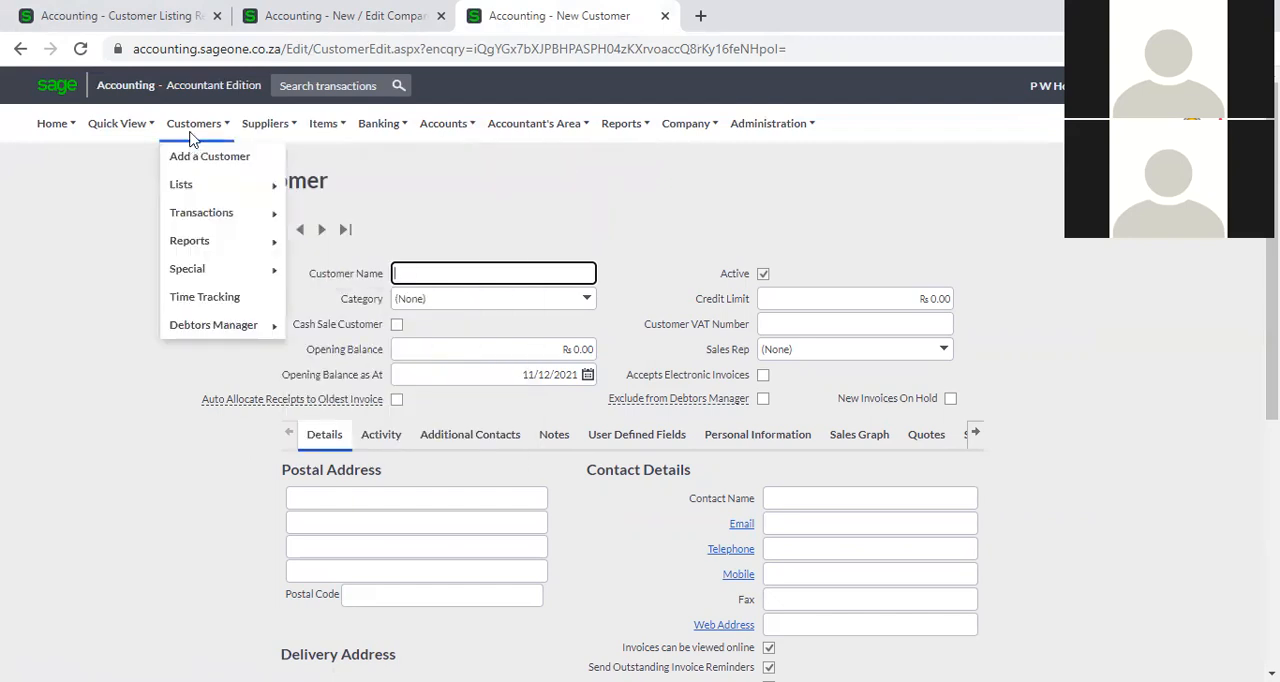
{"action": "mouse_move", "coordinate": [196, 192]}
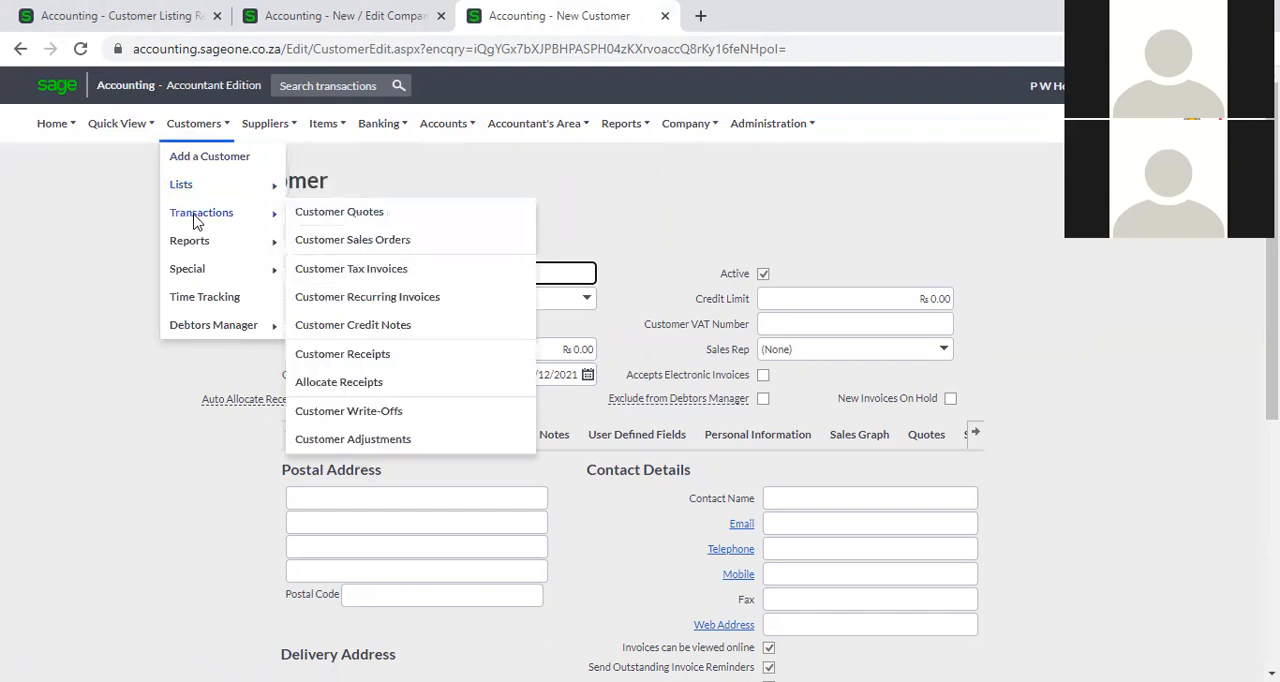
{"action": "left_click", "coordinate": [366, 283]}
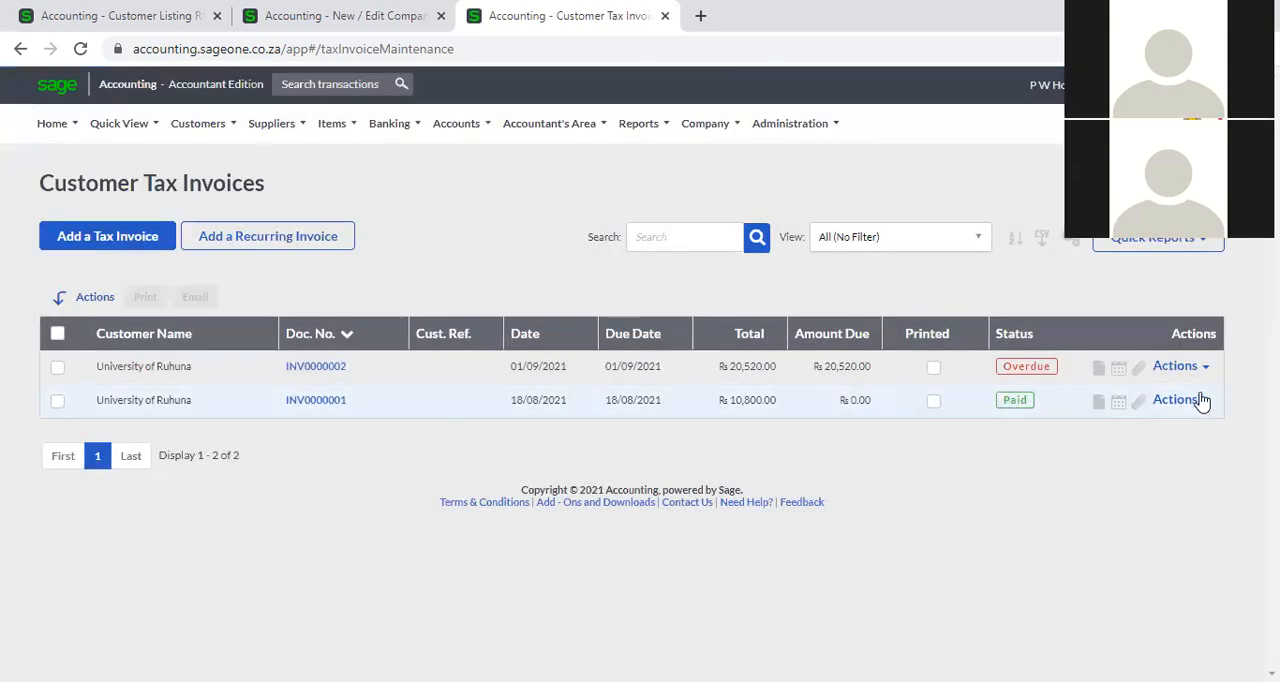
{"action": "left_click", "coordinate": [1201, 368]}
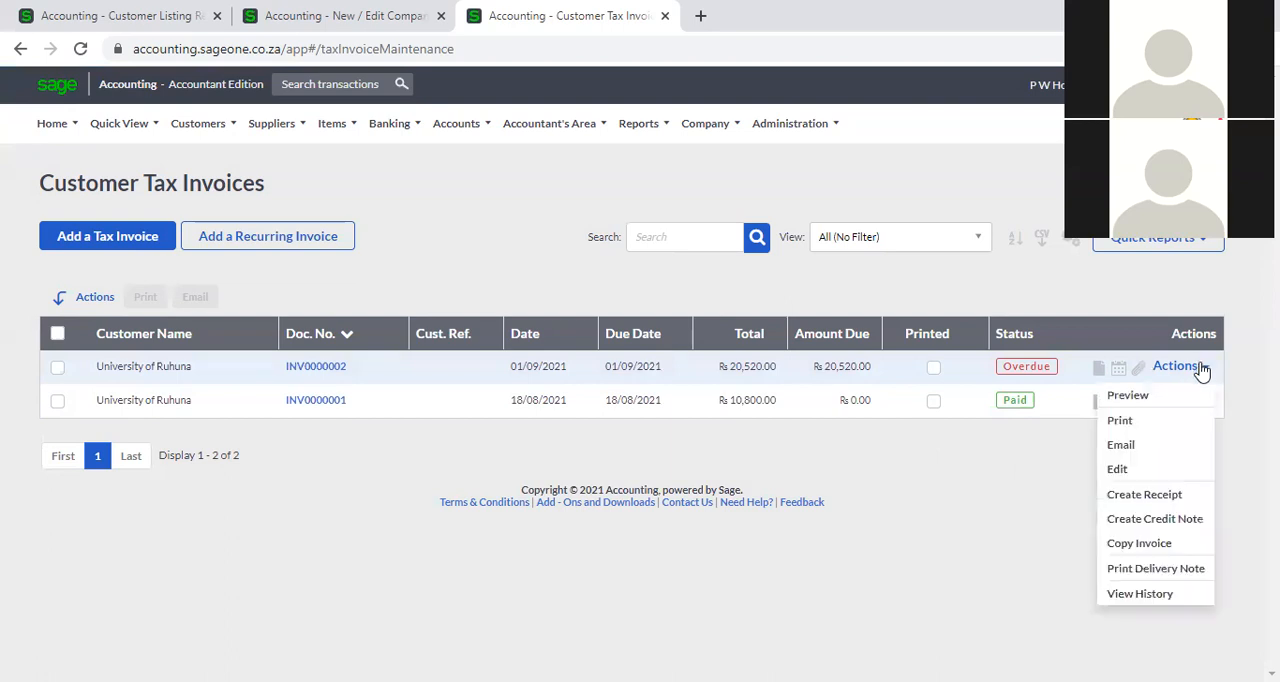
{"action": "left_click", "coordinate": [1121, 446]}
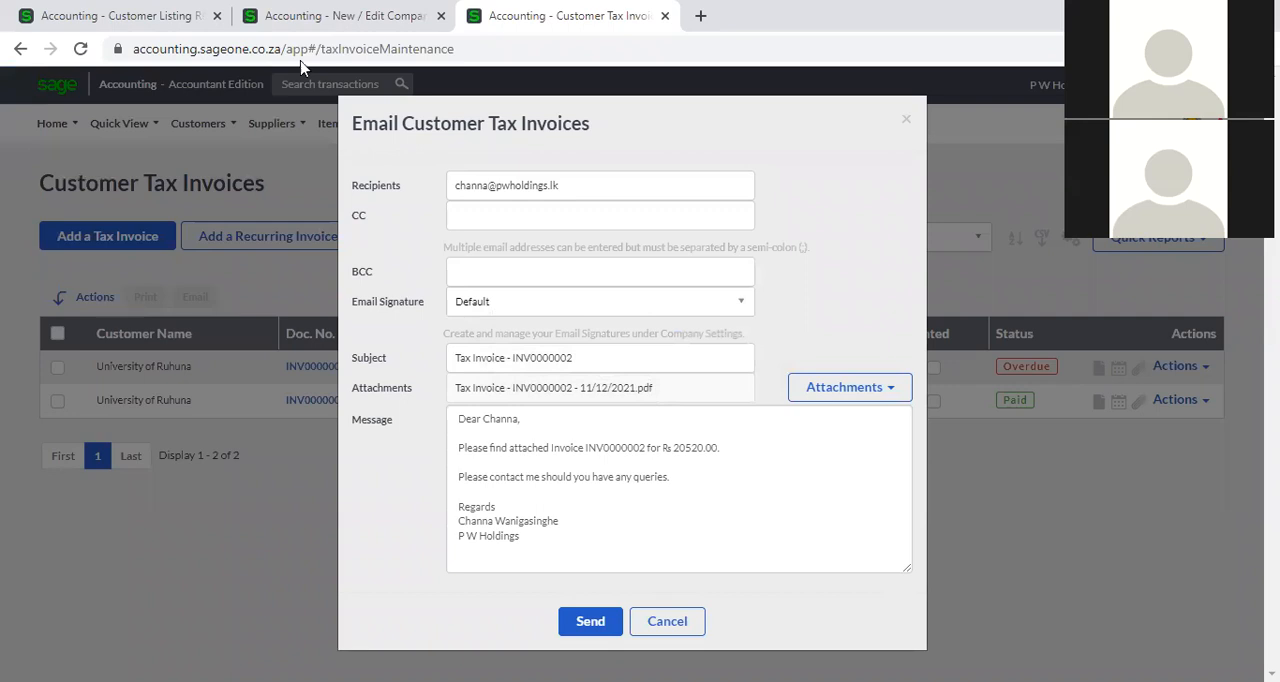
Preview the default email signature template for the Tax Invoice document type in the company settings.
{"action": "left_click", "coordinate": [317, 17]}
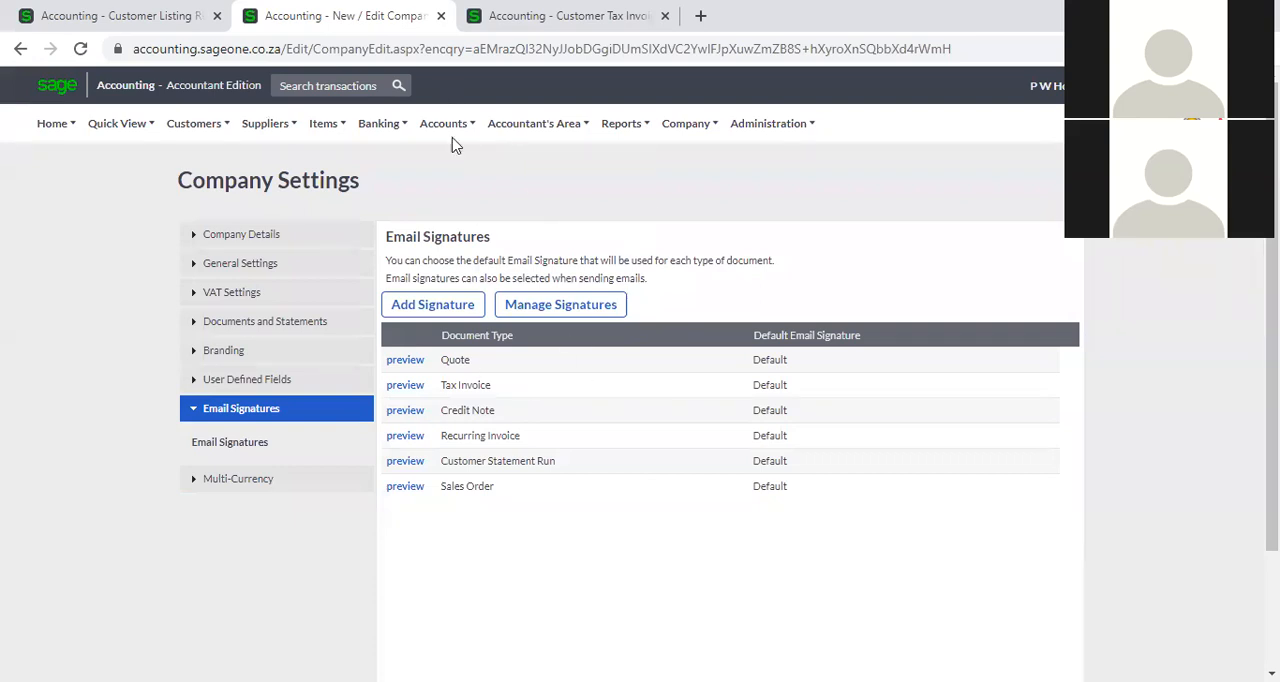
{"action": "left_click", "coordinate": [414, 387]}
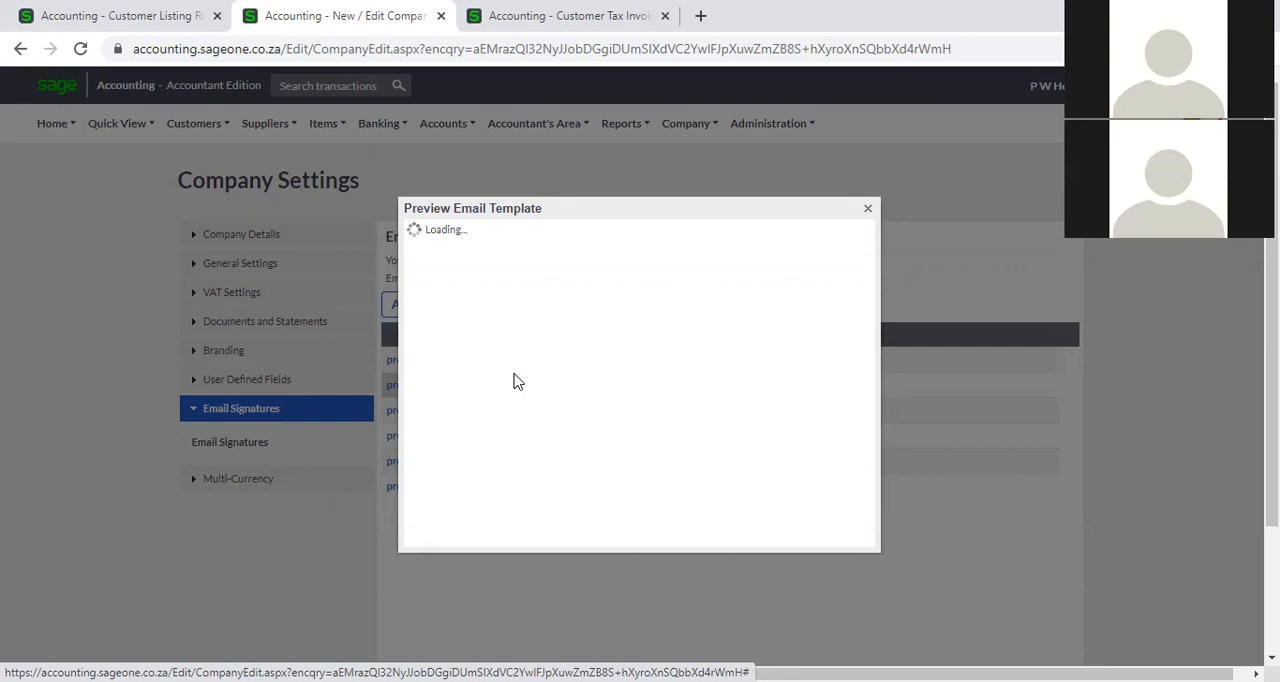
Load the company settings in the Customer Listing Report browser tab, and check back on the Tax Invoice email template preview in the second tab.
{"action": "left_click", "coordinate": [172, 18]}
{"action": "mouse_move", "coordinate": [577, 115]}
{"action": "mouse_move", "coordinate": [686, 123]}
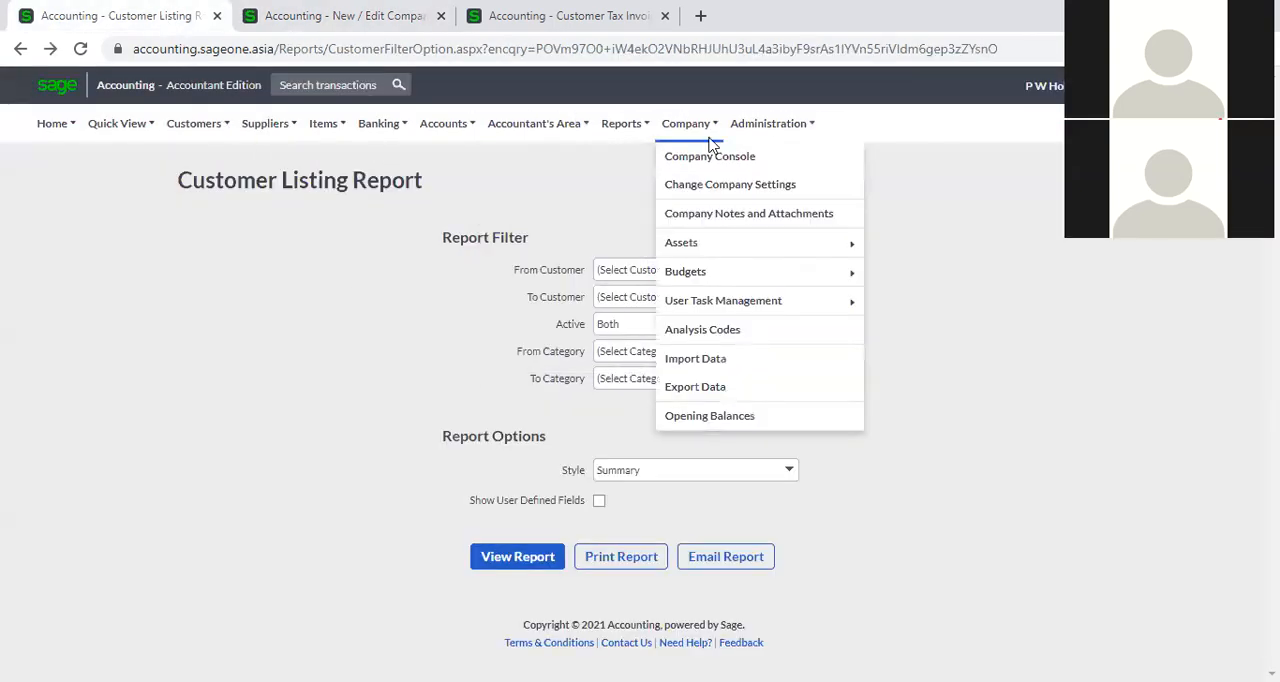
{"action": "left_click", "coordinate": [710, 182]}
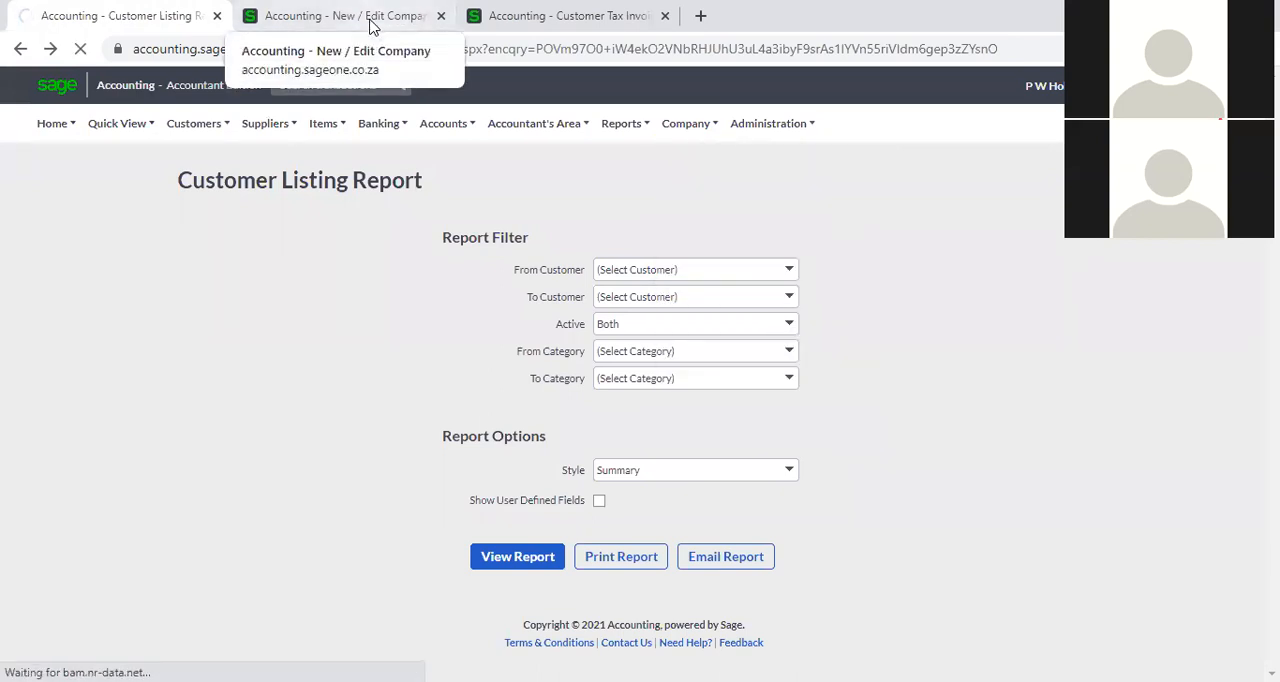
{"action": "left_click", "coordinate": [371, 20]}
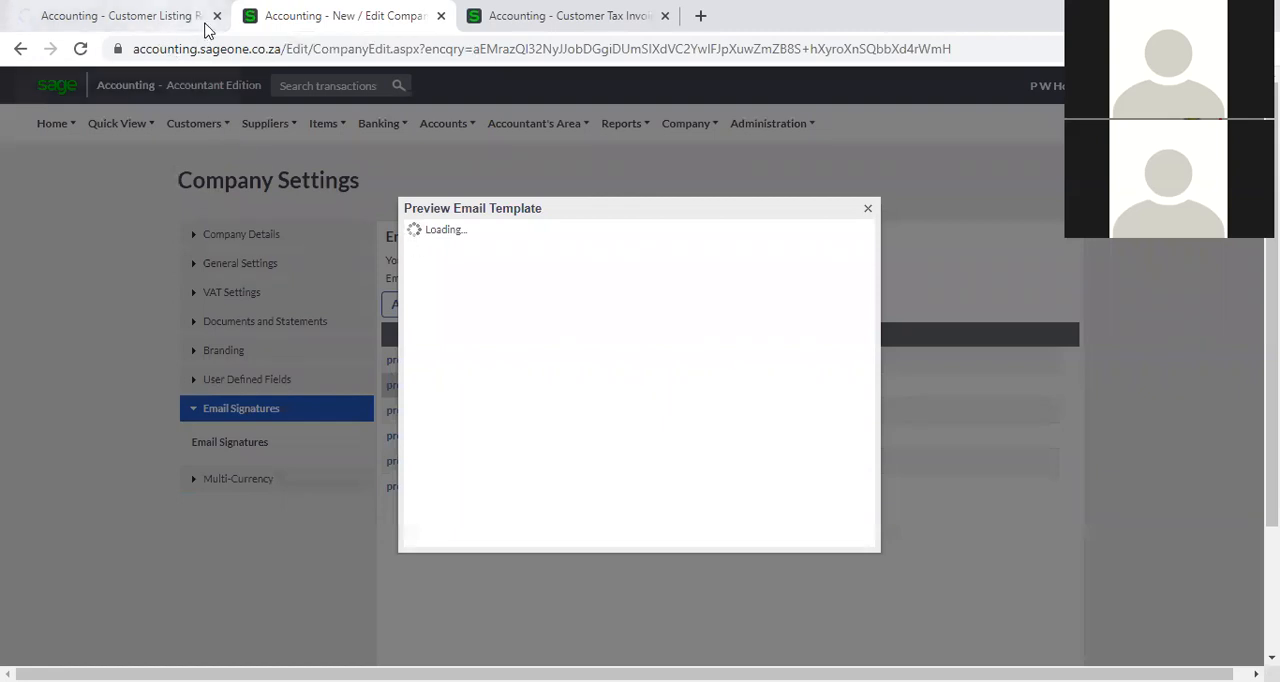
{"action": "left_click", "coordinate": [130, 27]}
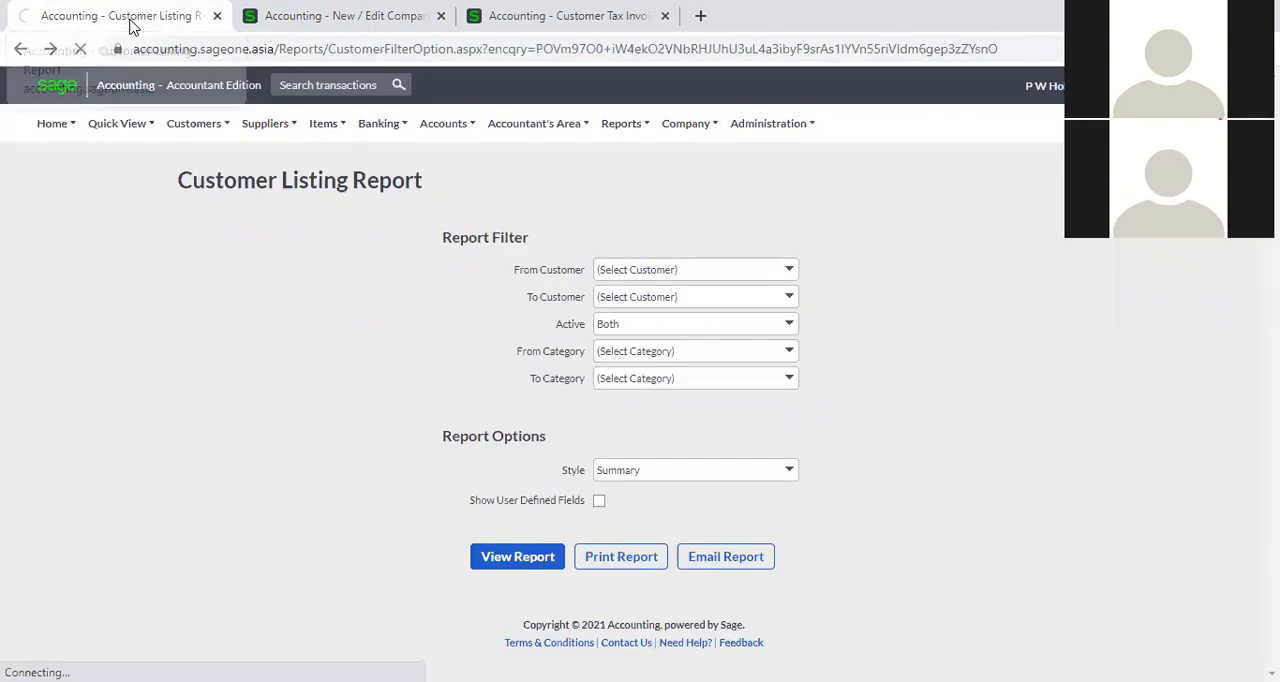
{"action": "left_click", "coordinate": [287, 27]}
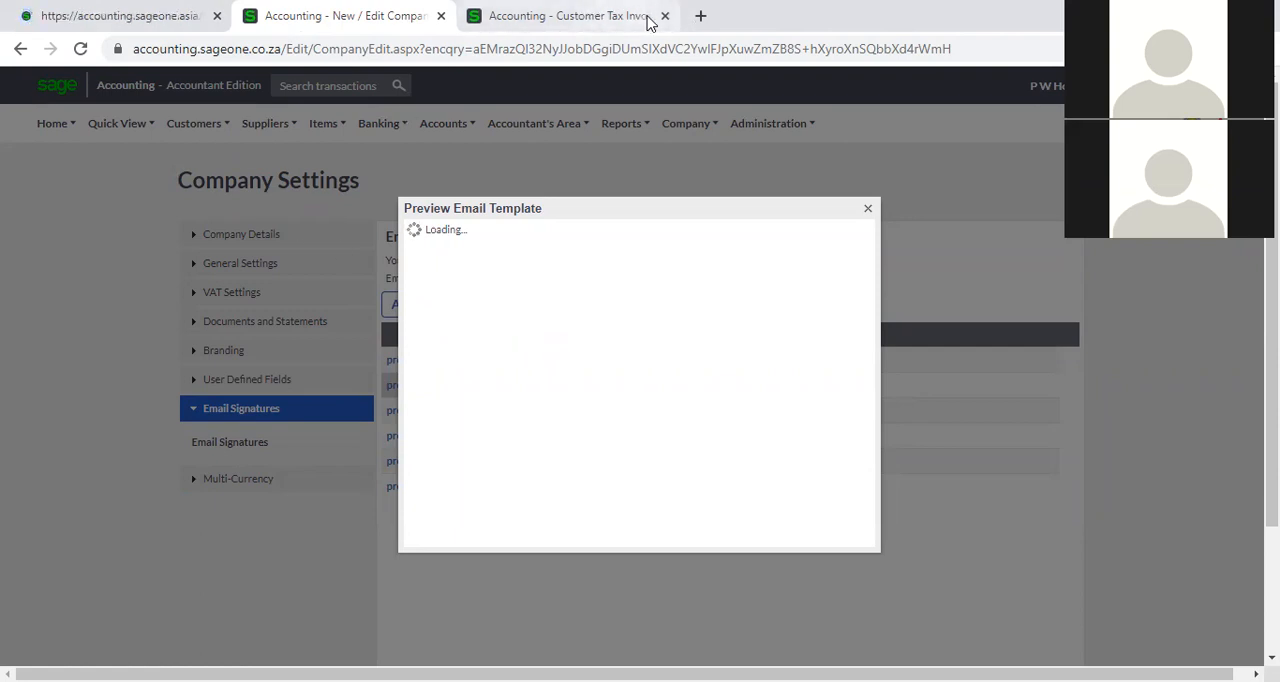
Show the Email Signatures section of the company settings in the first browser tab and preview its Tax Invoice template.
{"action": "left_click", "coordinate": [94, 15]}
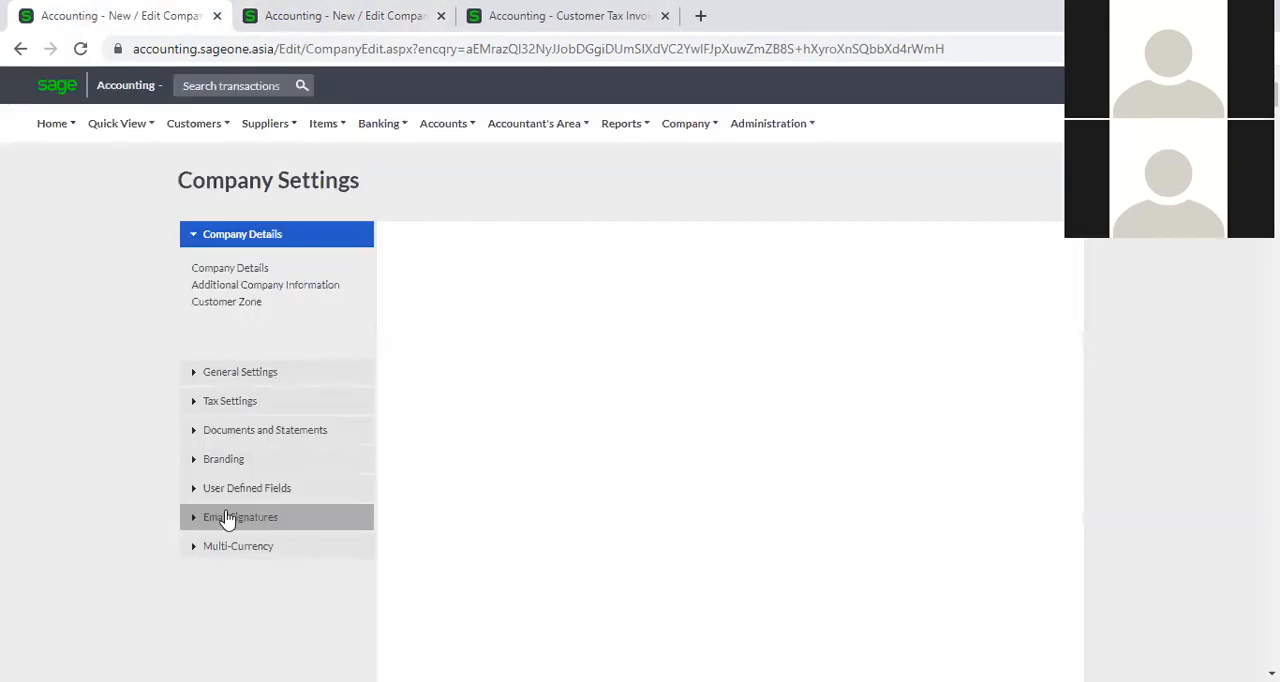
{"action": "left_click", "coordinate": [226, 518]}
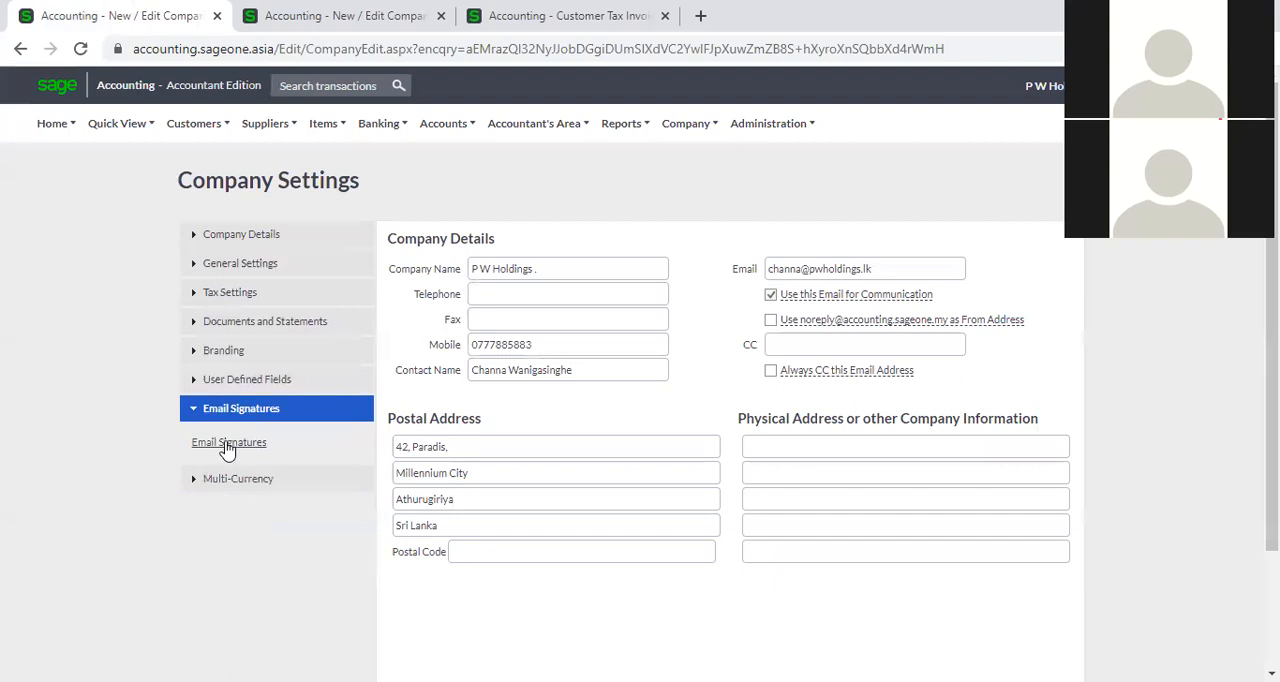
{"action": "left_click", "coordinate": [228, 445]}
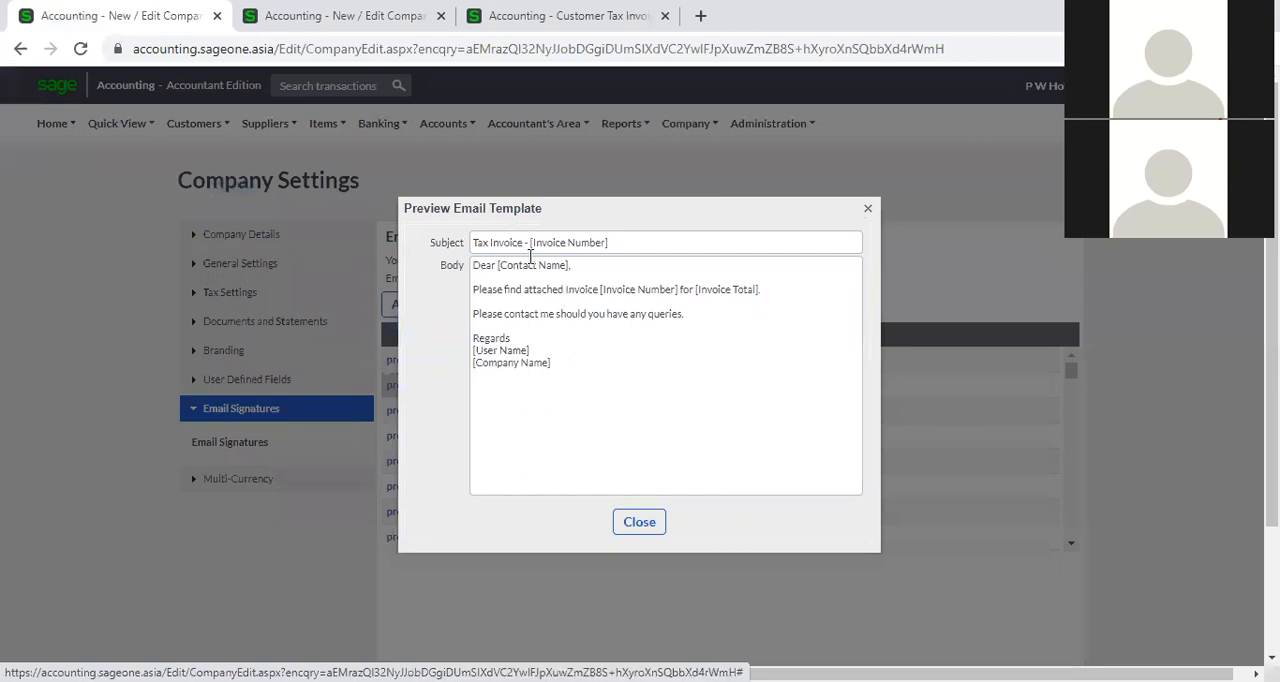
Examine the subject, greeting and placeholders in the Tax Invoice email template, and close the preview.
{"action": "triple_click", "coordinate": [493, 243]}
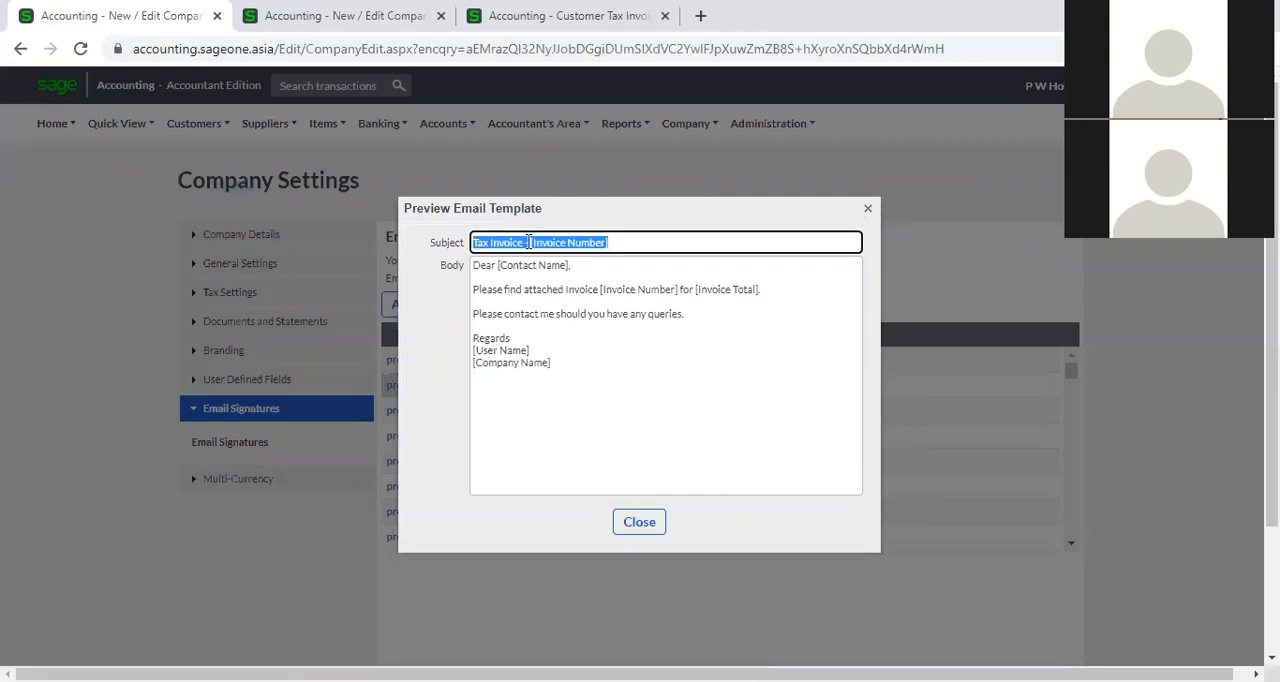
{"action": "left_click", "coordinate": [523, 242]}
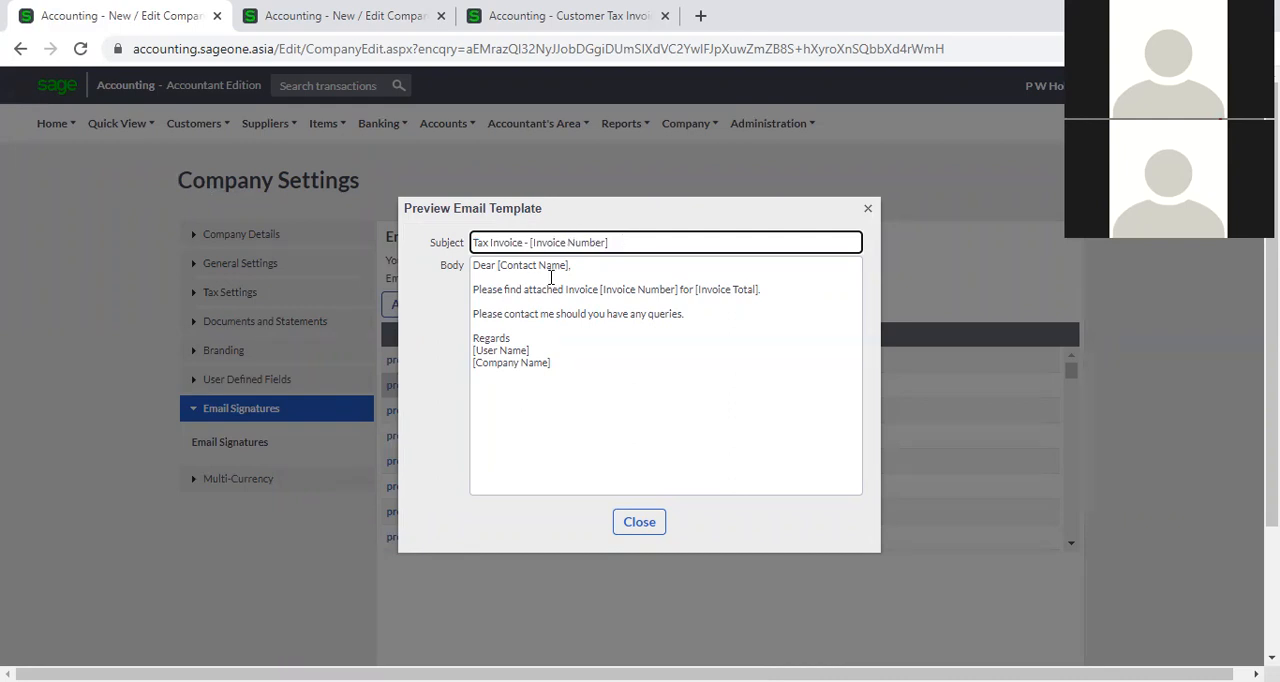
{"action": "left_click", "coordinate": [479, 266]}
{"action": "key", "text": "ctrl+a"}
{"action": "left_click", "coordinate": [480, 267]}
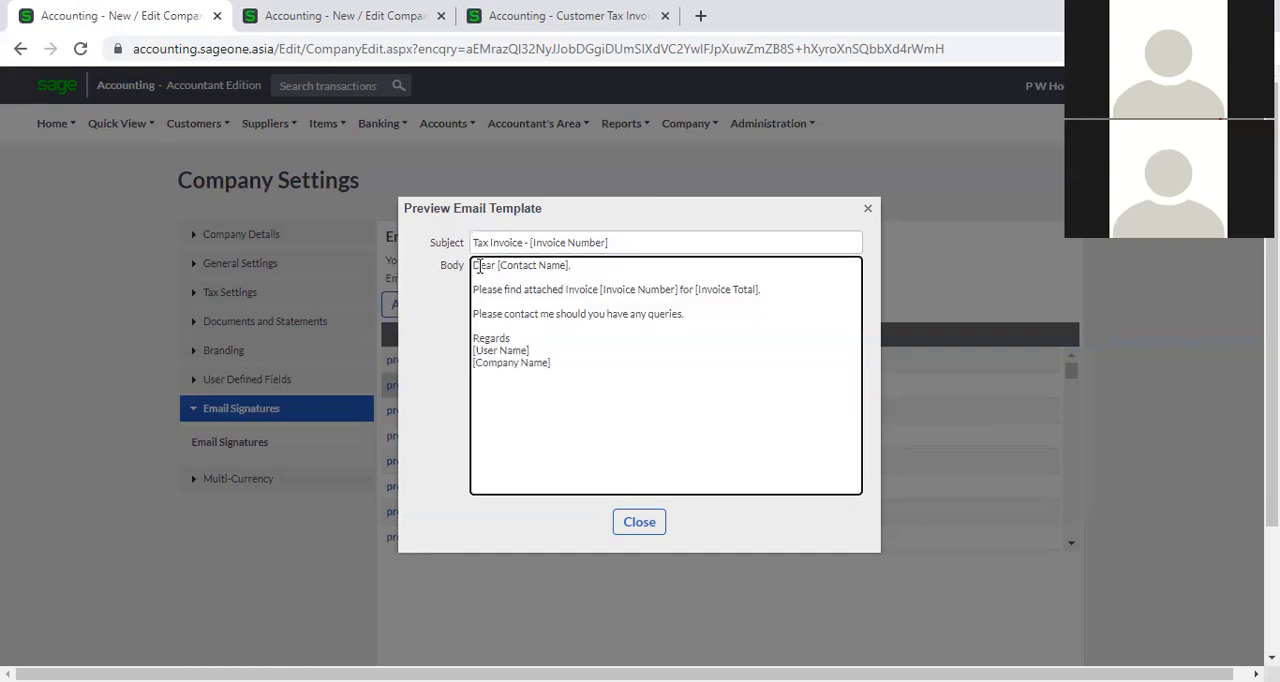
{"action": "left_click_drag", "start_coordinate": [491, 266], "coordinate": [480, 267]}
{"action": "left_click", "coordinate": [547, 266]}
{"action": "left_click", "coordinate": [640, 524]}
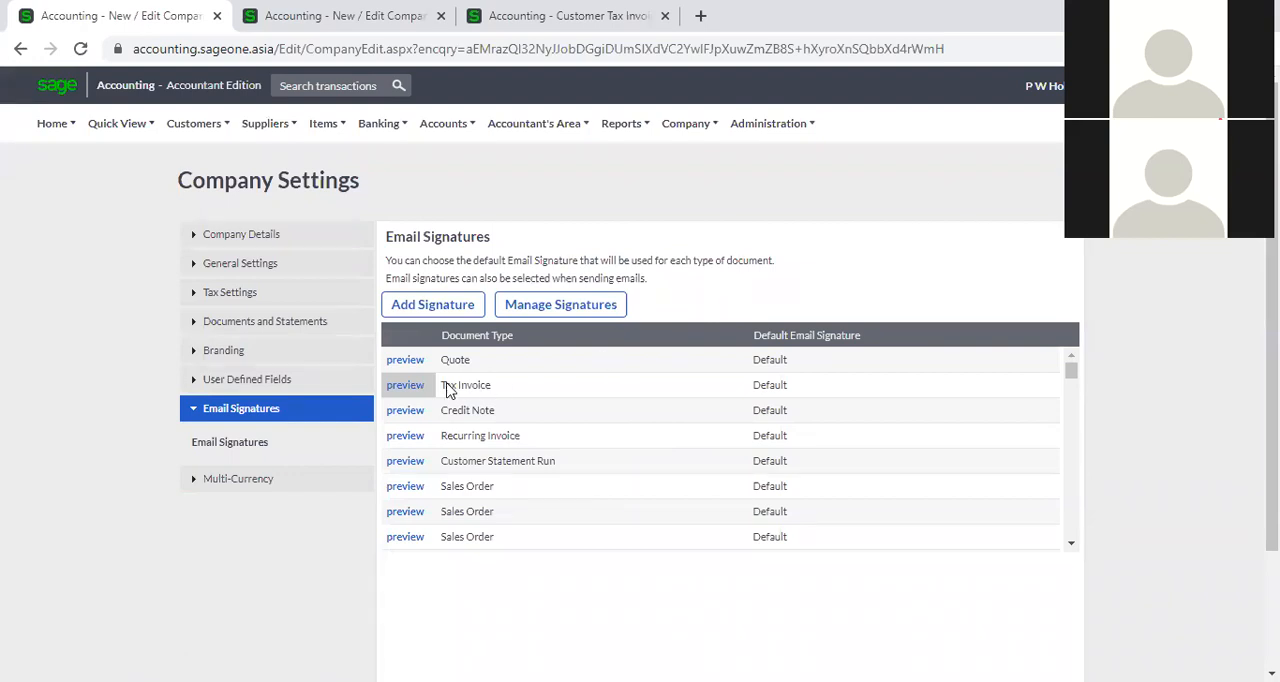
Add a new email signature named SBCA001.
{"action": "left_click", "coordinate": [275, 408]}
{"action": "left_click", "coordinate": [257, 408]}
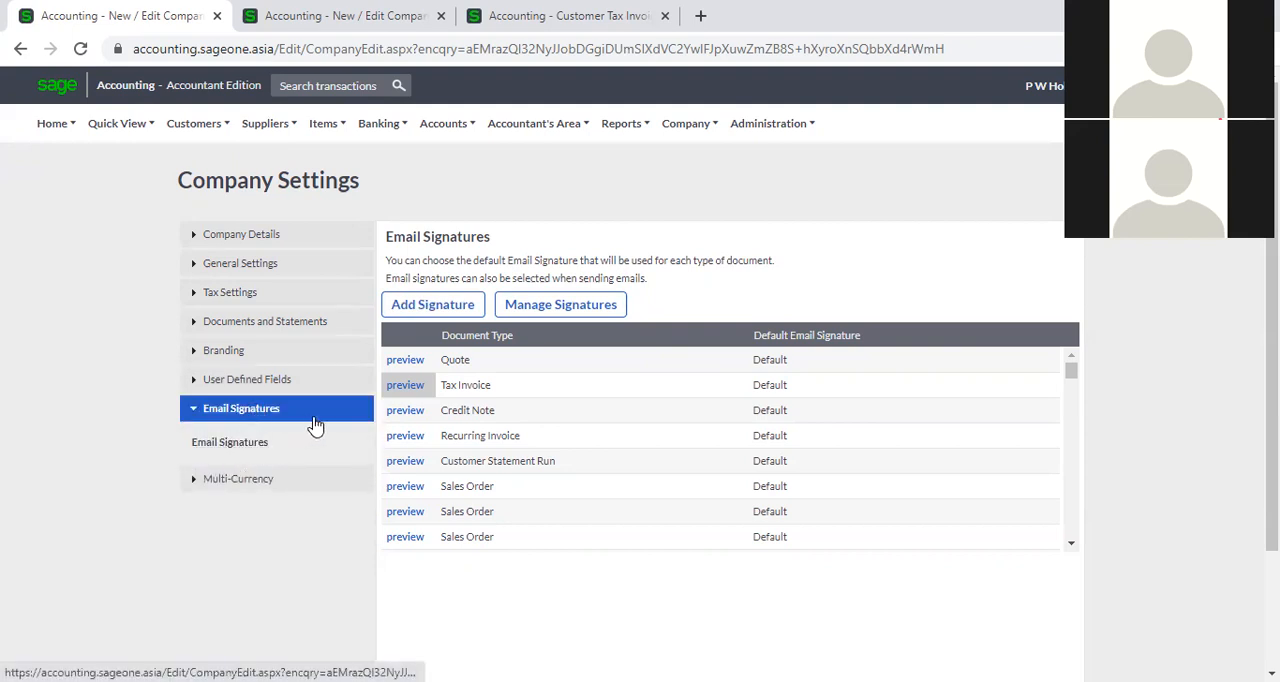
{"action": "left_click", "coordinate": [432, 306]}
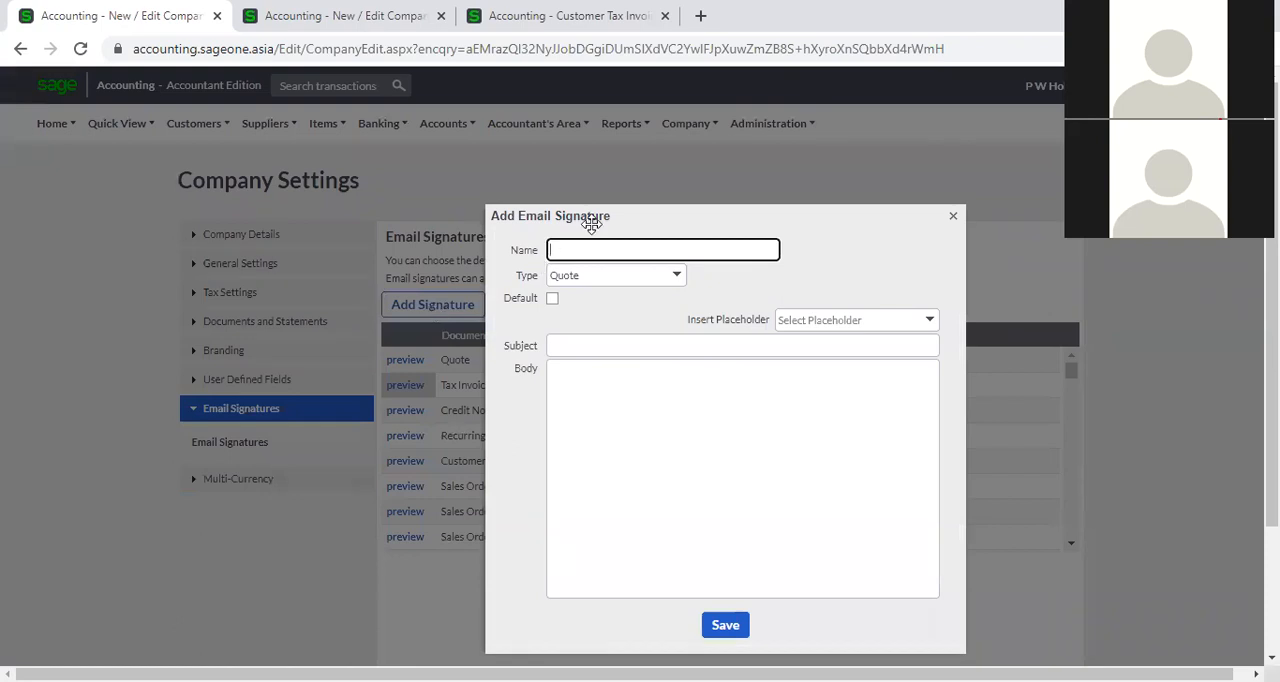
{"action": "left_click_drag", "start_coordinate": [591, 224], "coordinate": [747, 188]}
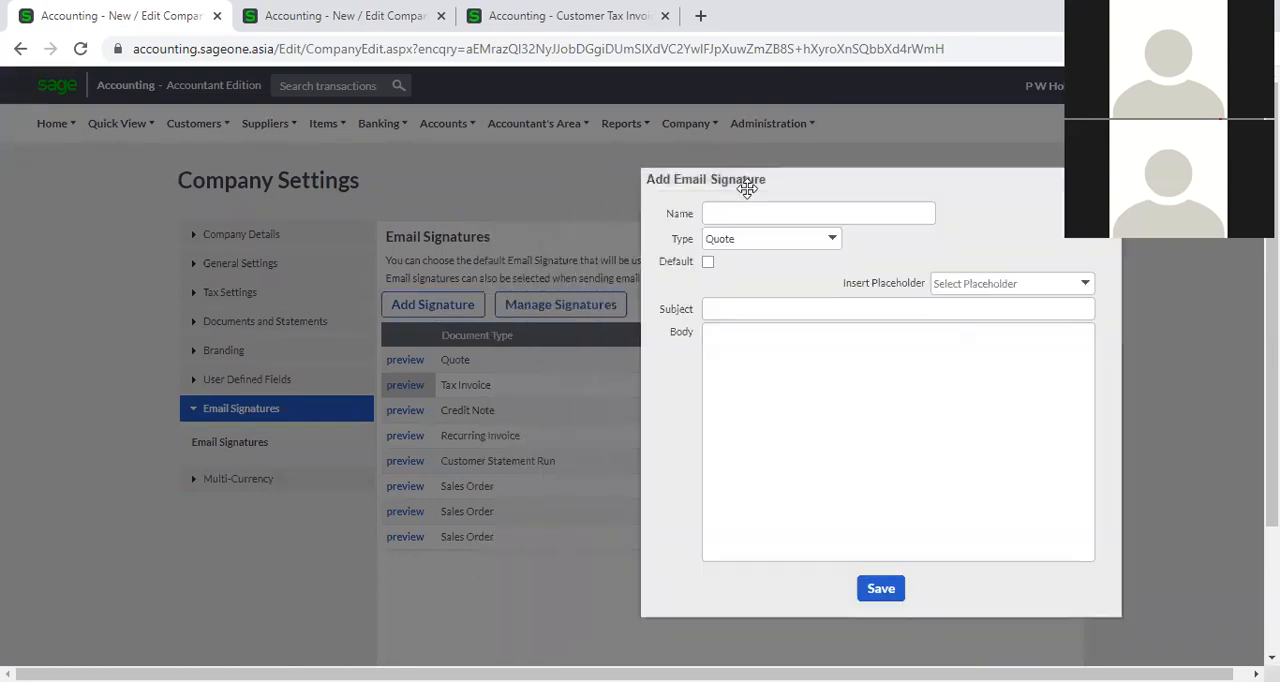
{"action": "left_click", "coordinate": [749, 206]}
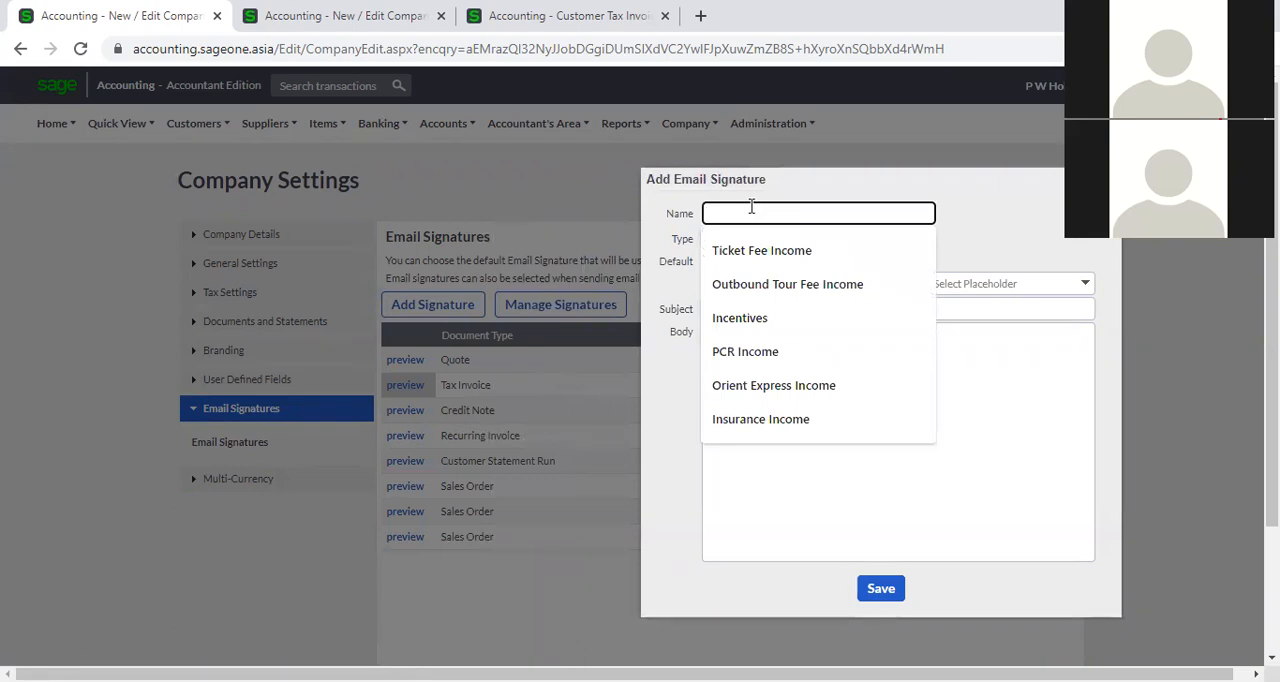
{"action": "type", "text": "SBCA"}
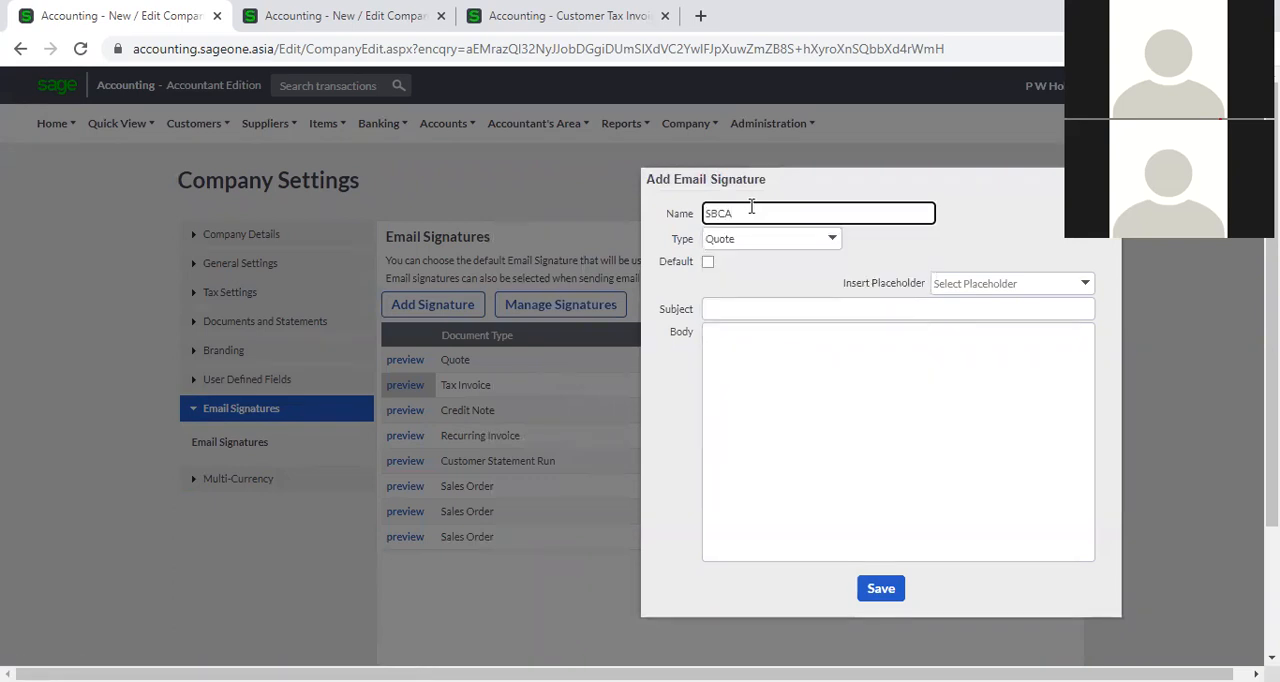
{"action": "type", "text": "001"}
{"action": "left_click", "coordinate": [977, 233]}
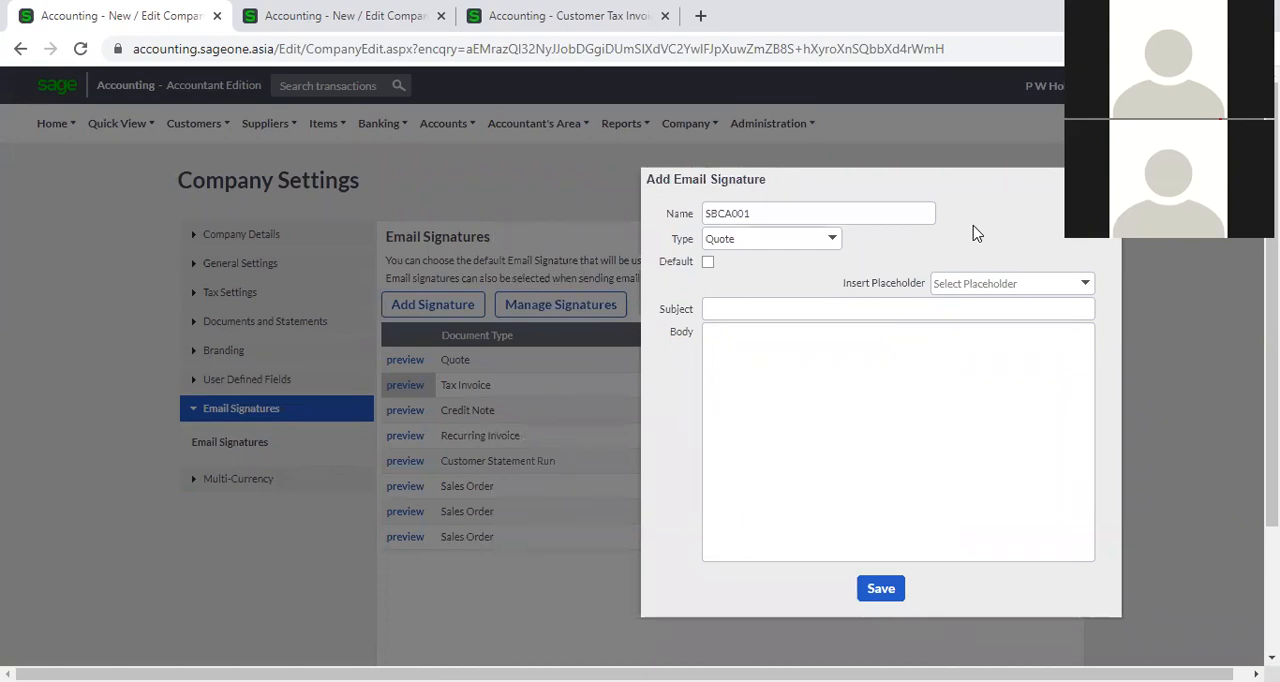
Set the new signature's type to Tax Invoice, and leave it unmarked as the default.
{"action": "left_click", "coordinate": [836, 244]}
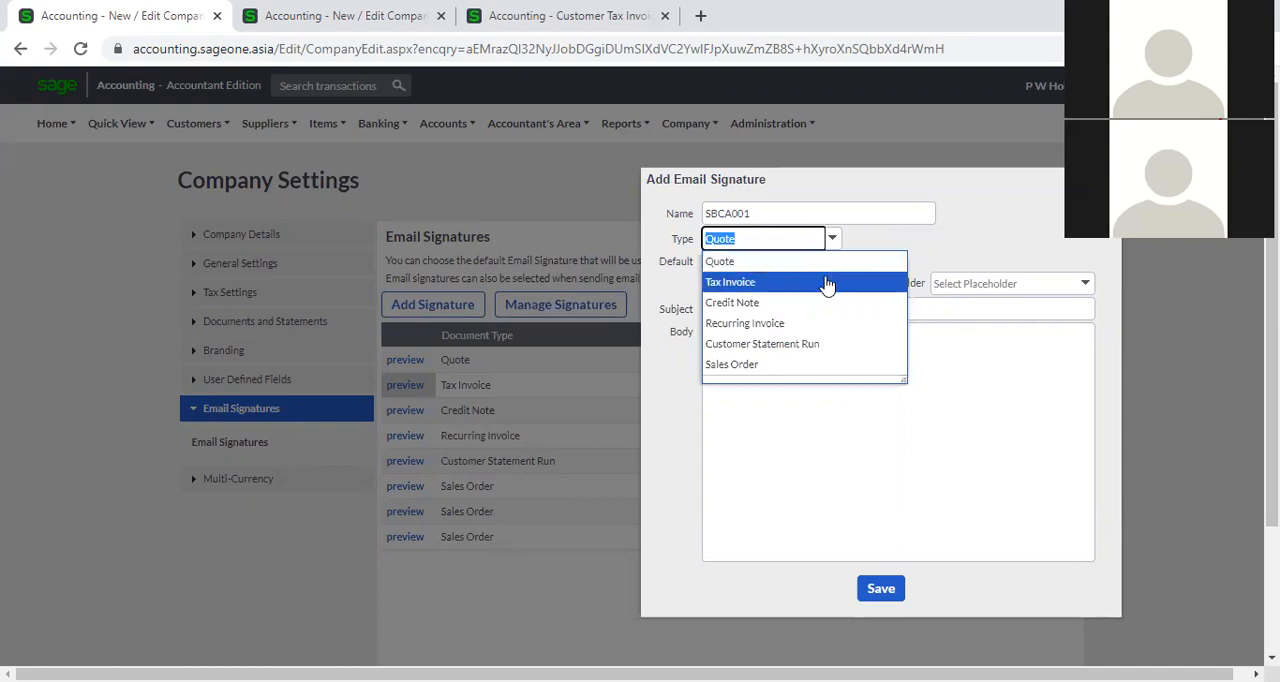
{"action": "left_click", "coordinate": [826, 282]}
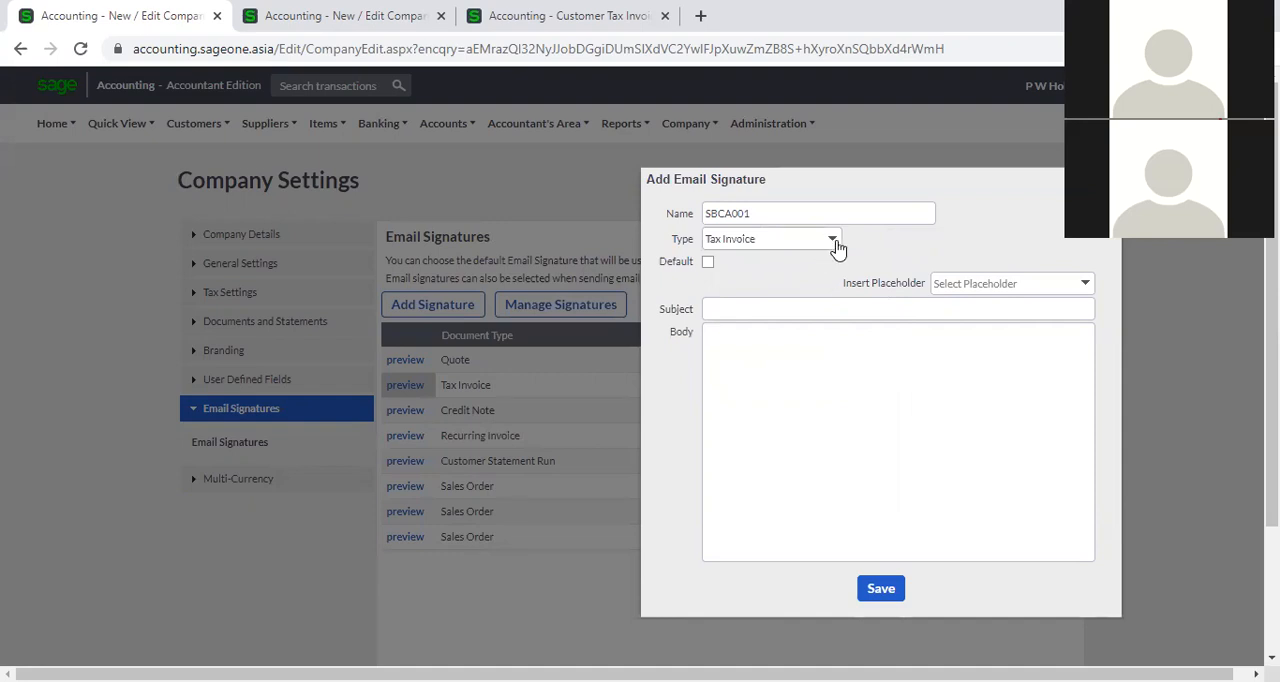
{"action": "left_click", "coordinate": [836, 244]}
{"action": "left_click", "coordinate": [828, 283]}
{"action": "left_click", "coordinate": [708, 262]}
{"action": "left_click", "coordinate": [708, 263]}
Set the signature's subject to "Tax Invoice - " followed by the [Invoice Number] placeholder.
{"action": "left_click", "coordinate": [1087, 287]}
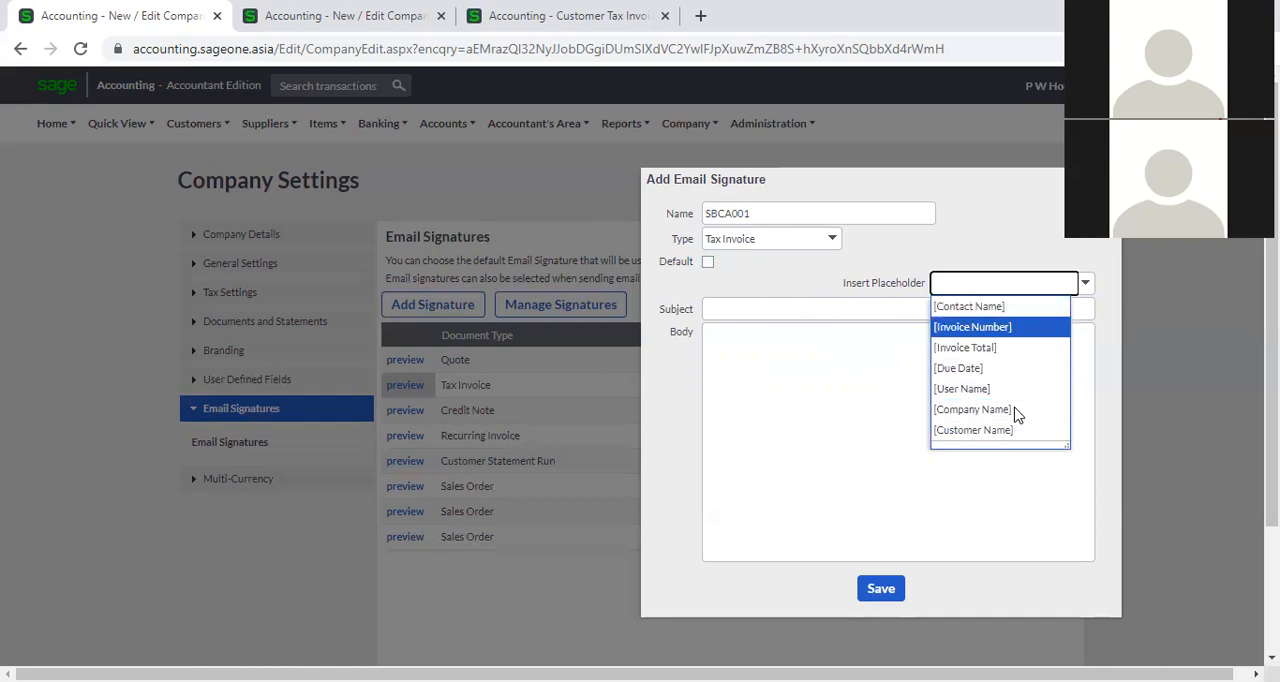
{"action": "left_click", "coordinate": [800, 290]}
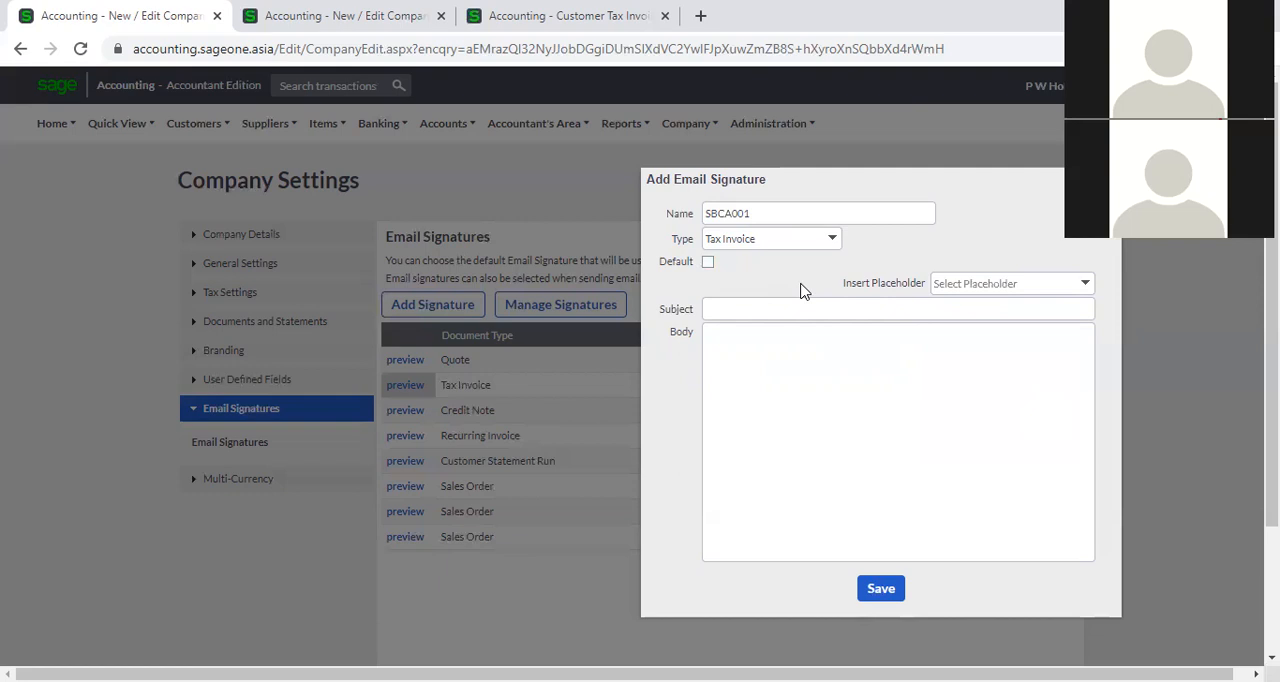
{"action": "left_click", "coordinate": [808, 306]}
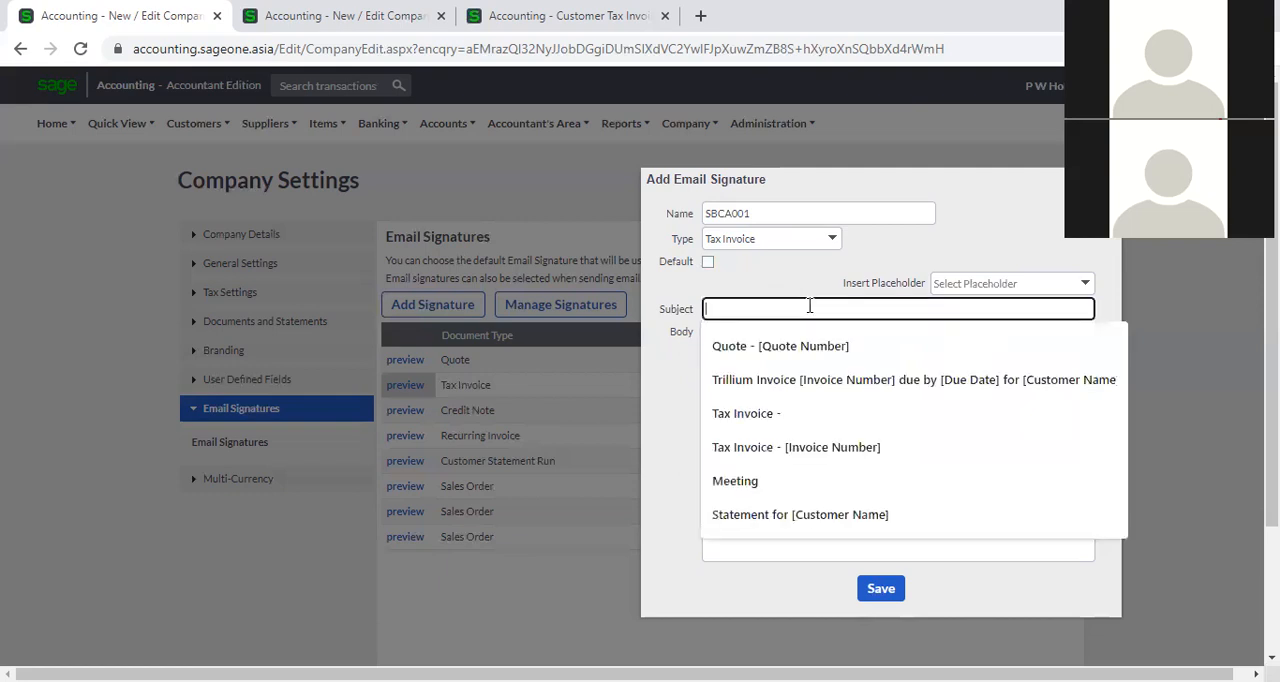
{"action": "left_click", "coordinate": [798, 305]}
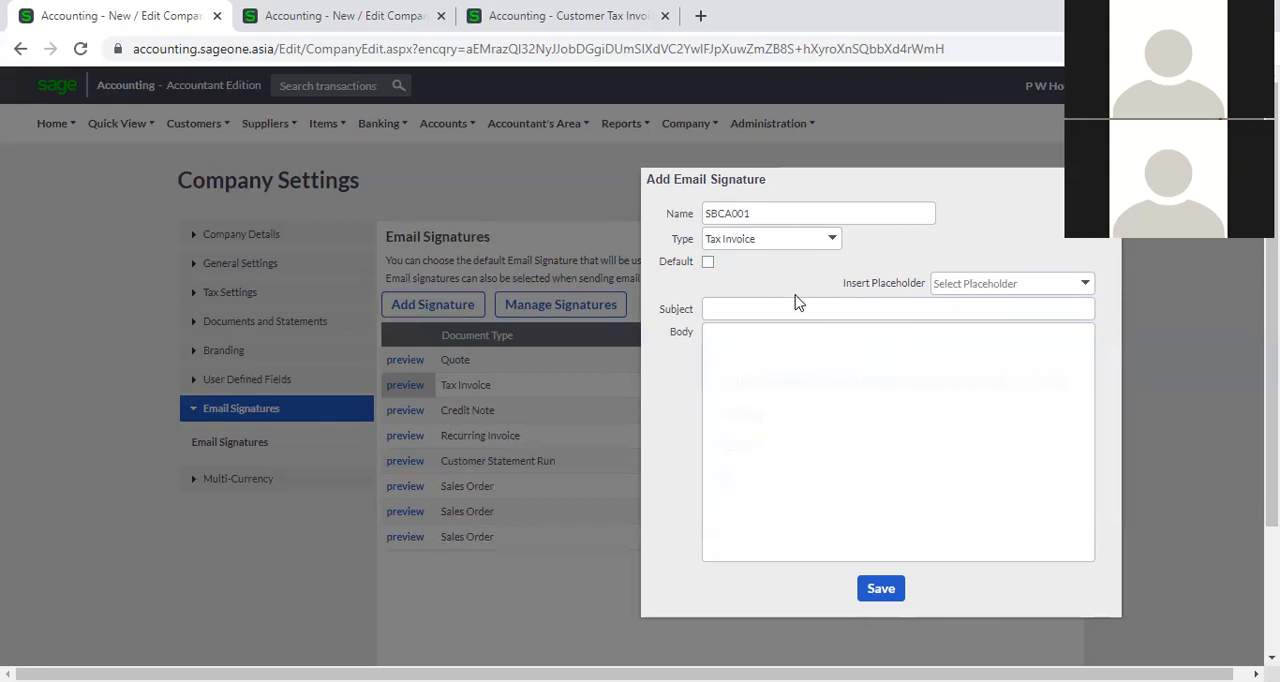
{"action": "left_click", "coordinate": [796, 306]}
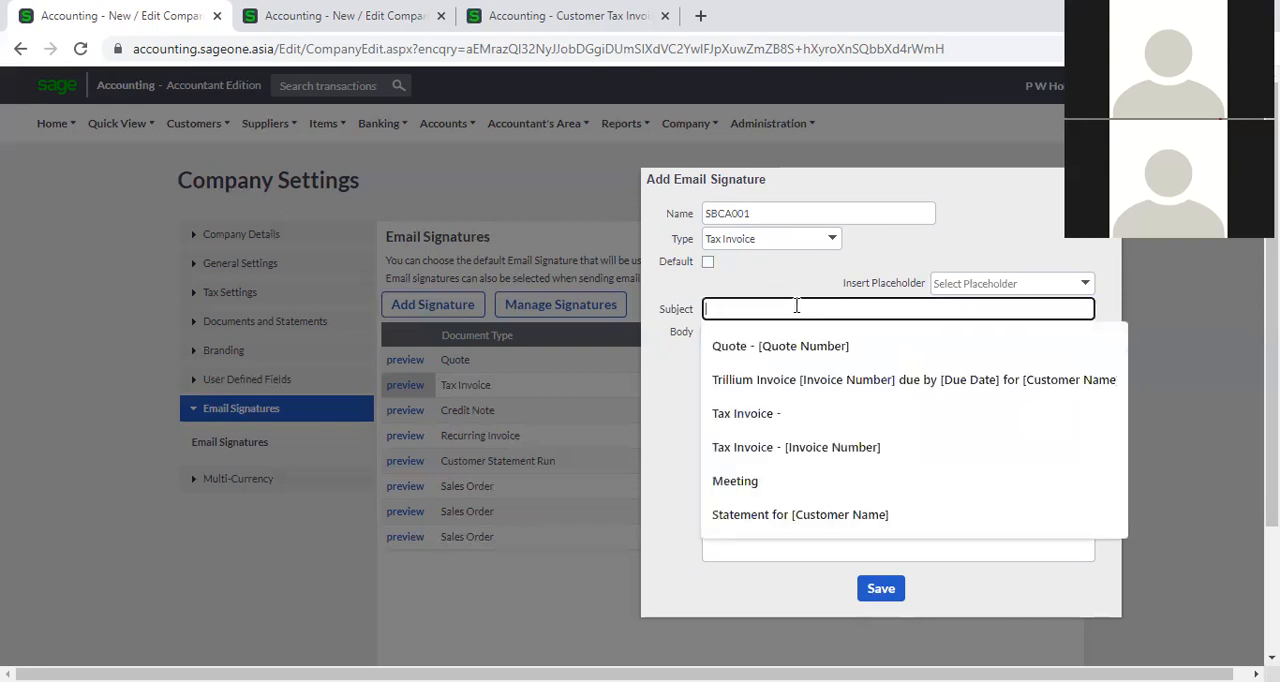
{"action": "type", "text": "Tax"}
{"action": "key", "text": "Down"}
{"action": "key", "text": "Return"}
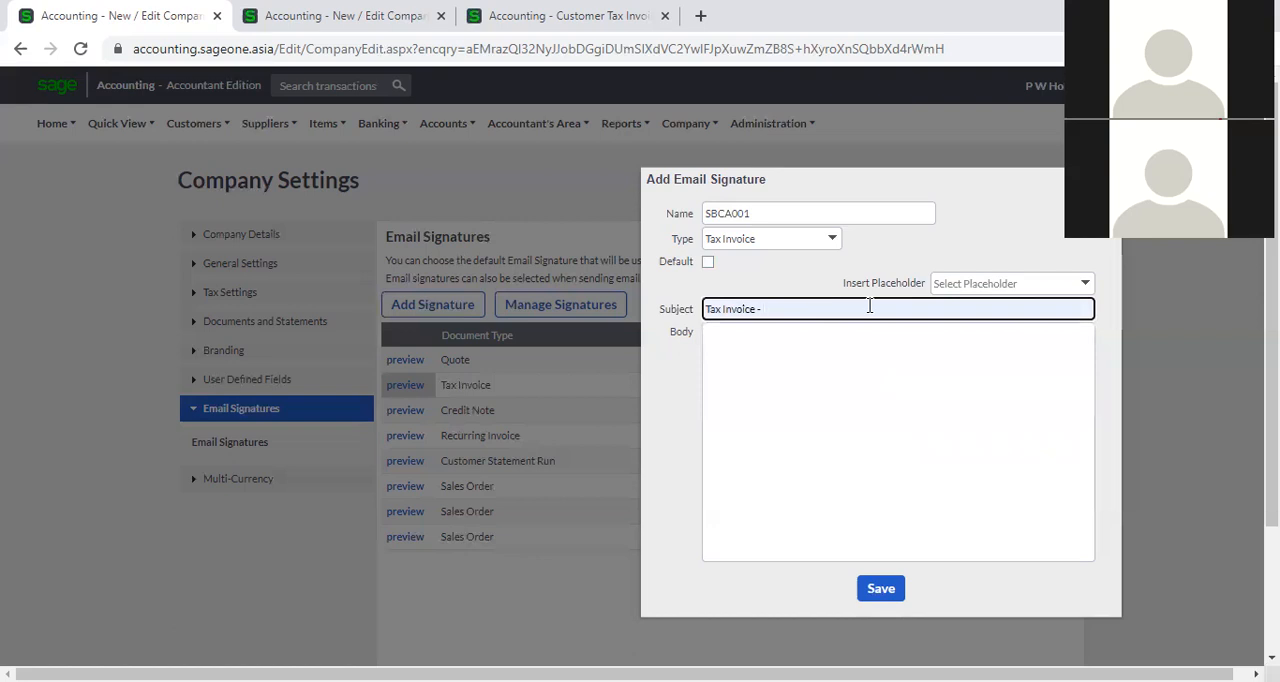
{"action": "left_click", "coordinate": [1085, 284]}
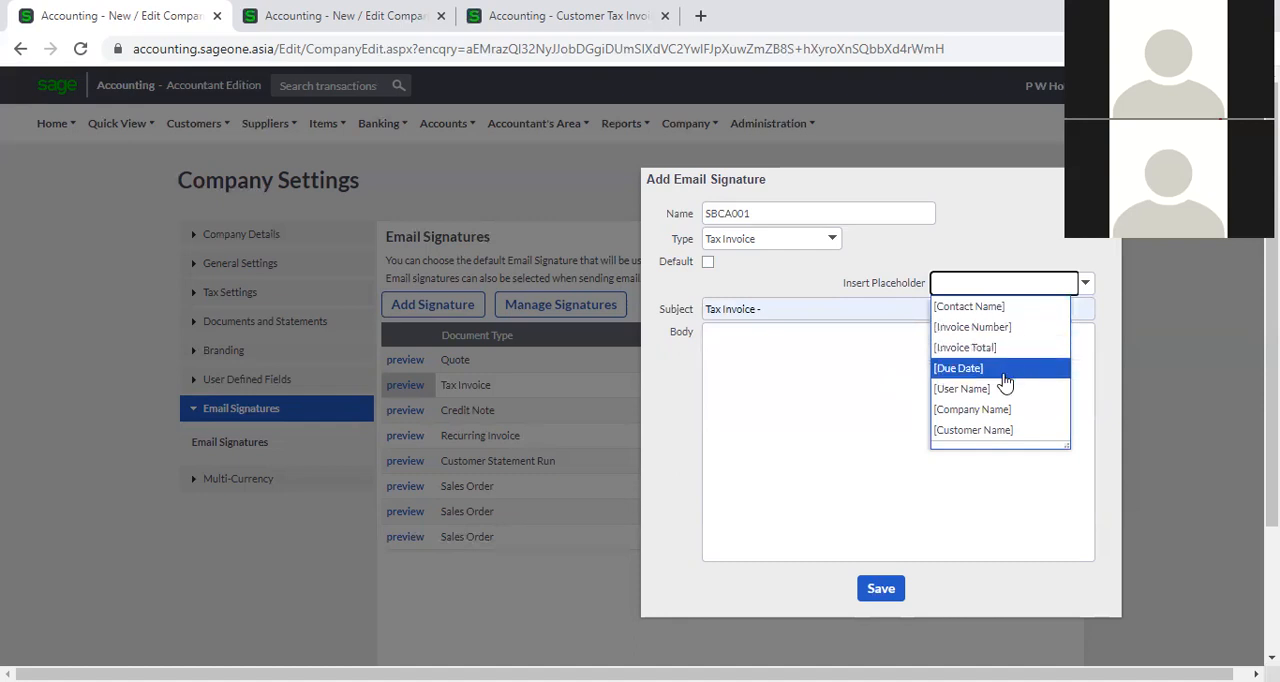
{"action": "left_click", "coordinate": [1004, 330]}
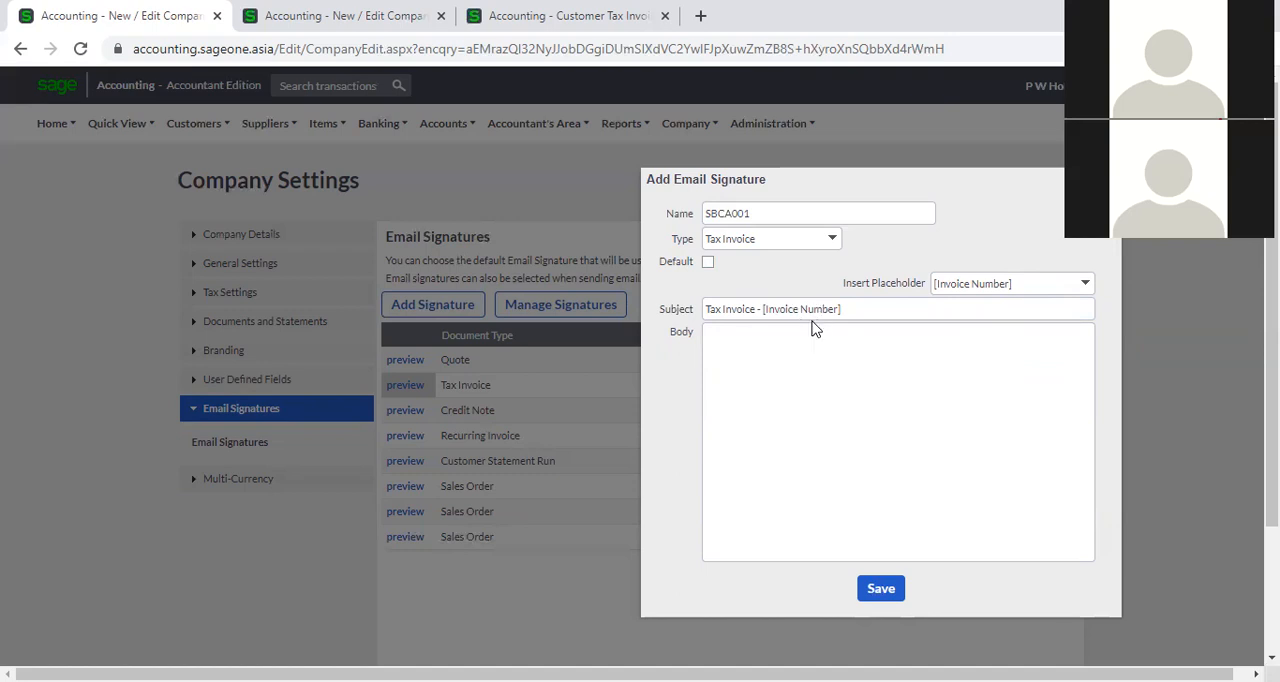
In the Customer Tax Invoices browser tab, examine the invoice number in the overdue invoice's email subject, and cancel the email.
{"action": "left_click", "coordinate": [570, 18]}
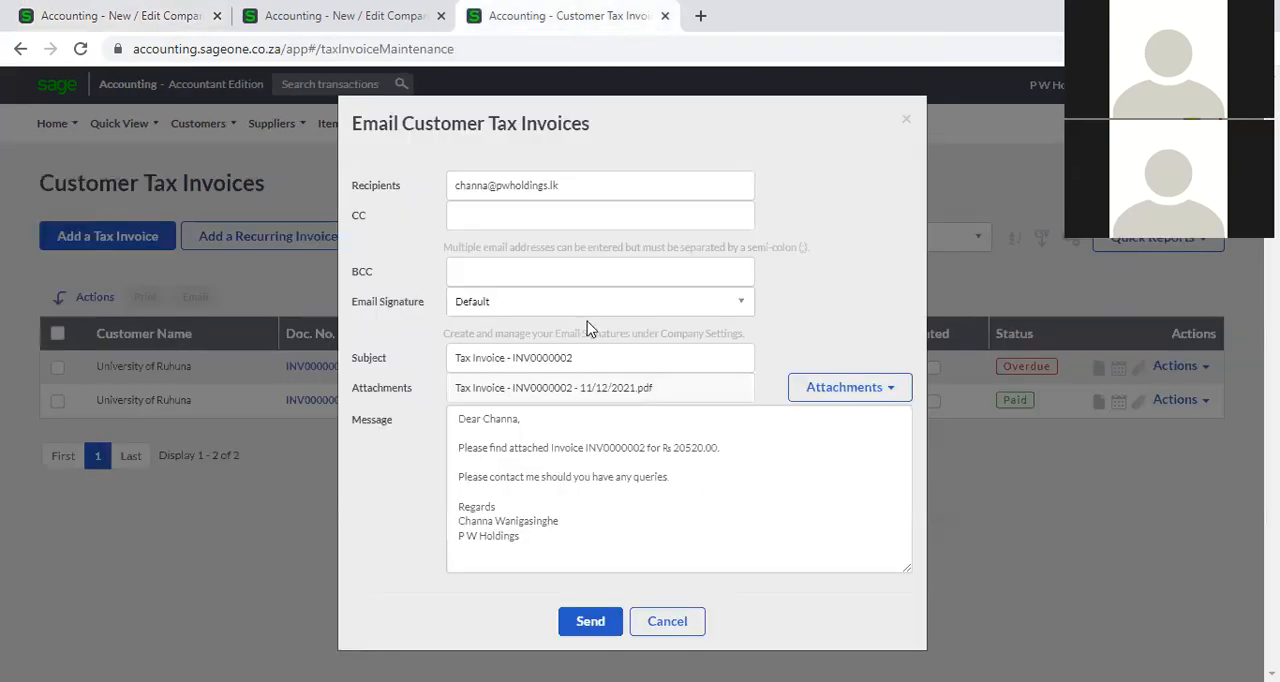
{"action": "left_click", "coordinate": [560, 357]}
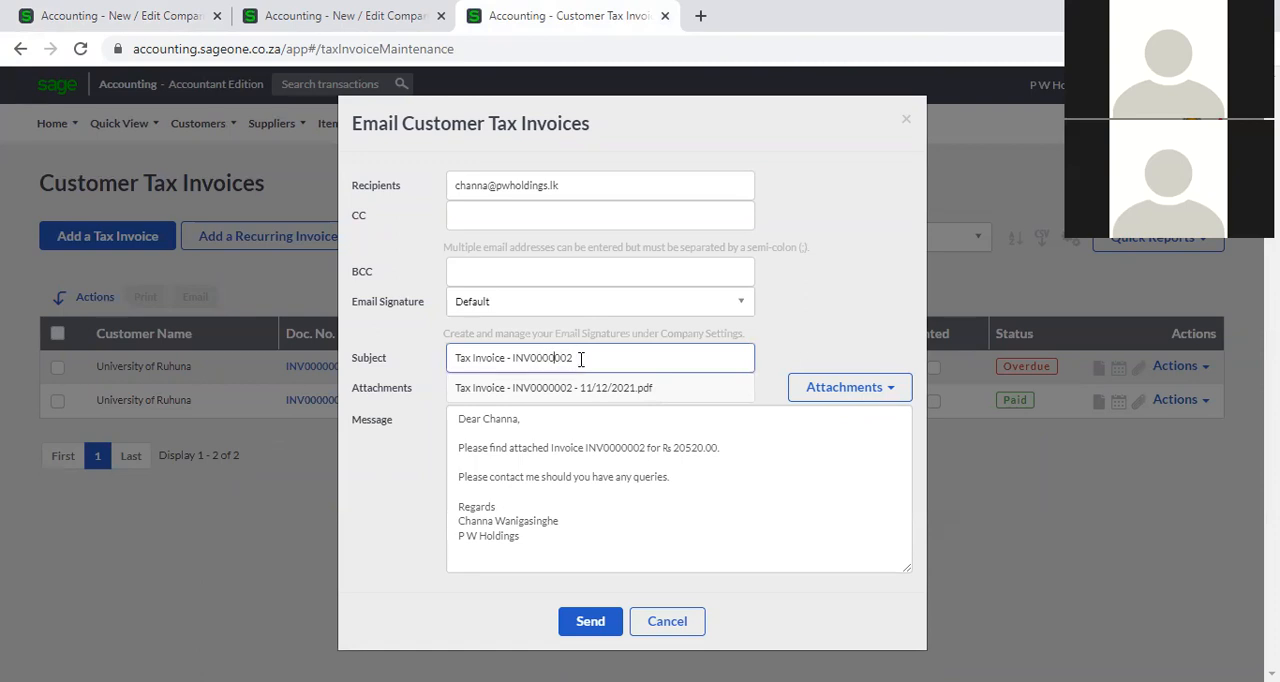
{"action": "left_click_drag", "start_coordinate": [578, 358], "coordinate": [522, 358]}
{"action": "left_click", "coordinate": [676, 619]}
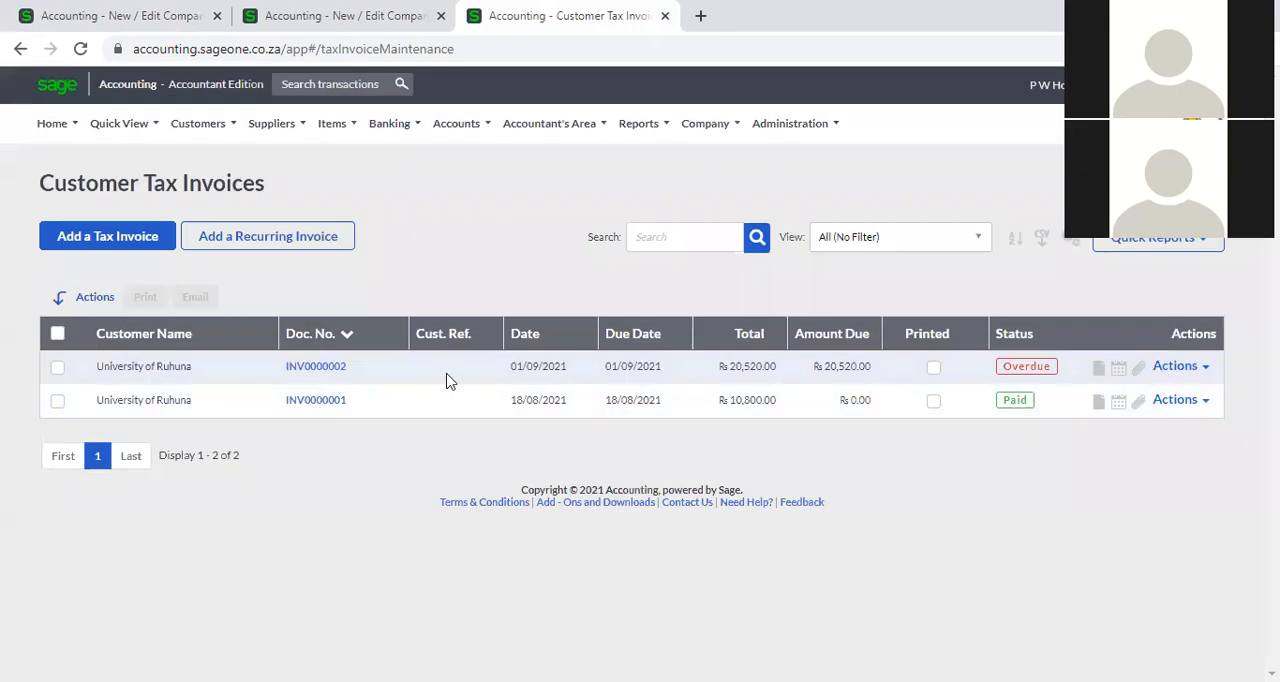
Start an email for the paid tax invoice to compare its subject and message.
{"action": "left_click", "coordinate": [1198, 404]}
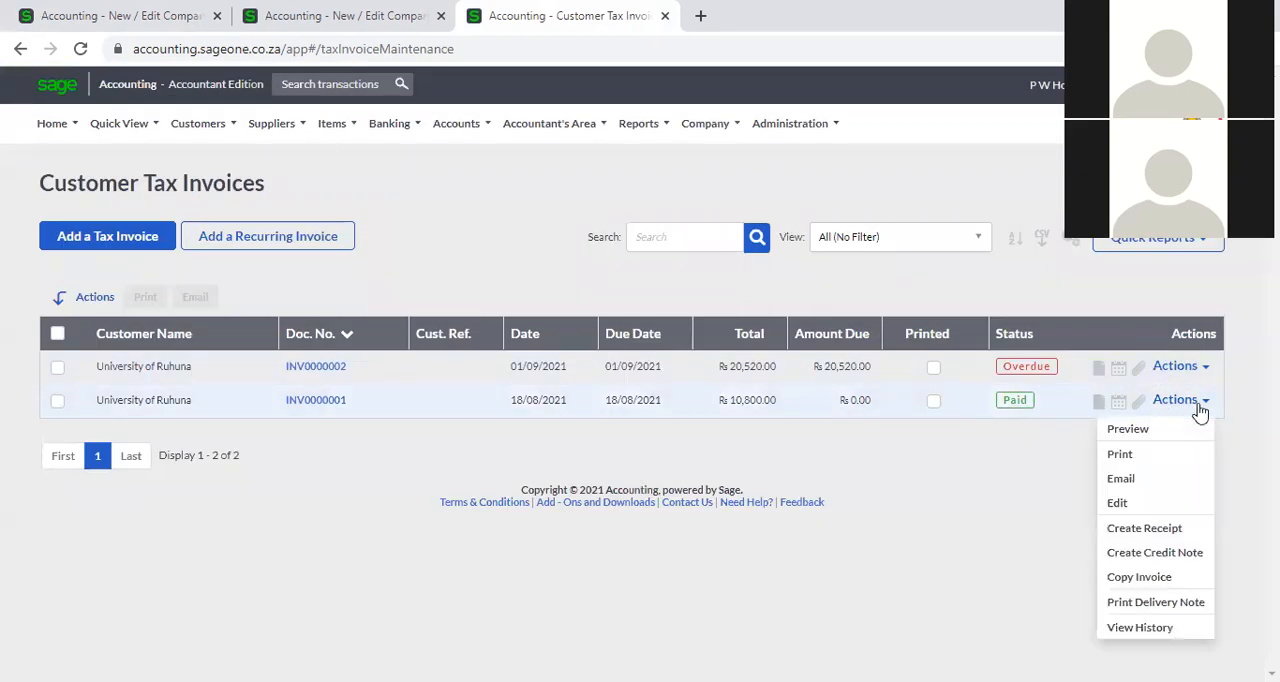
{"action": "left_click", "coordinate": [1122, 479]}
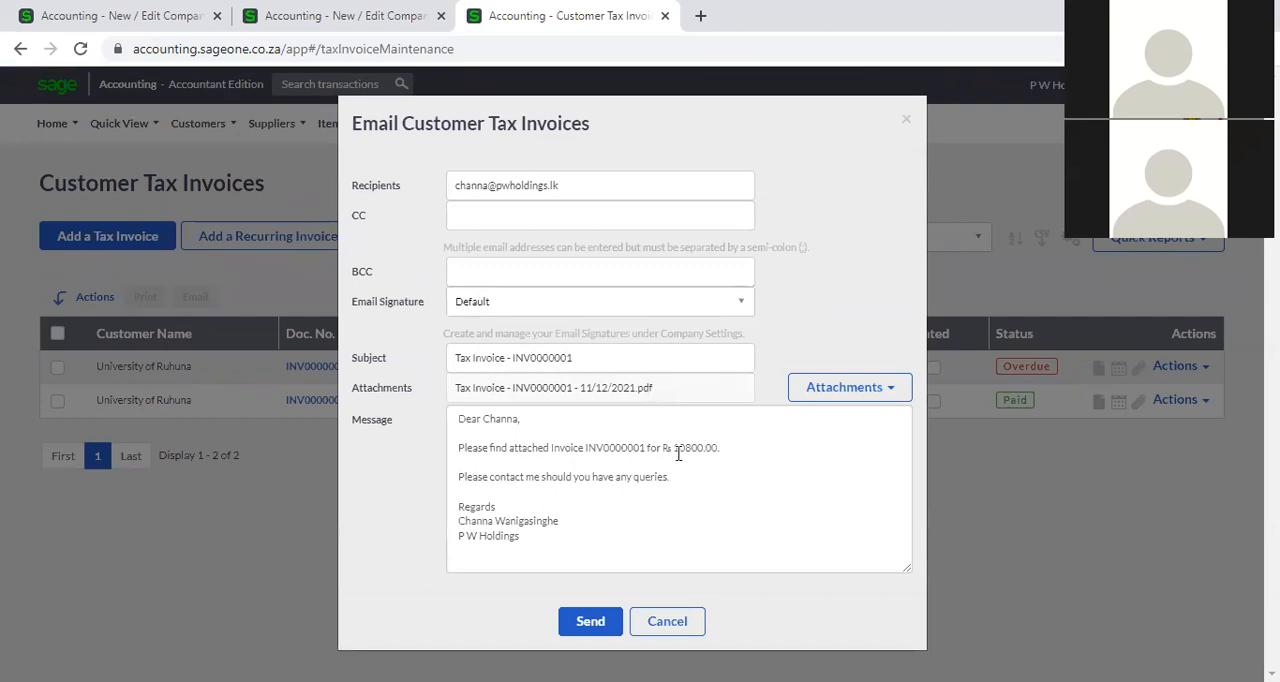
{"action": "left_click_drag", "start_coordinate": [702, 126], "coordinate": [664, 113]}
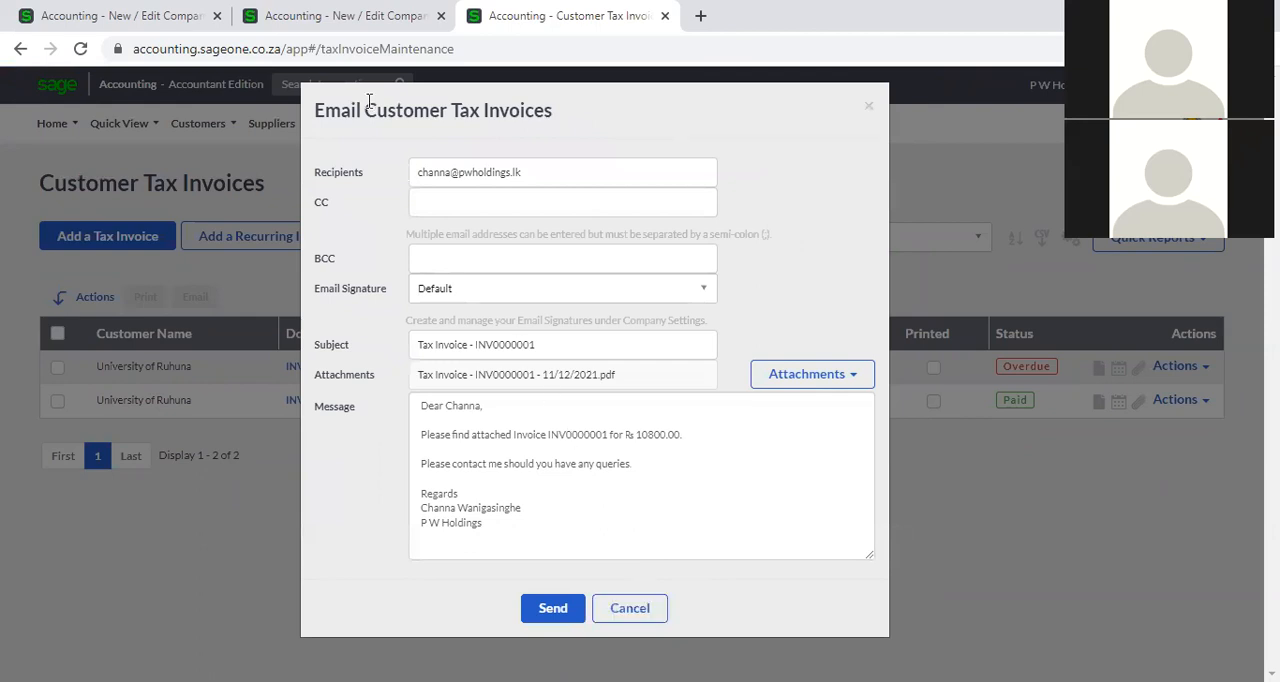
Return to the new signature in the first browser tab and begin its body with "Dear ".
{"action": "left_click", "coordinate": [142, 12]}
{"action": "left_click", "coordinate": [772, 346]}
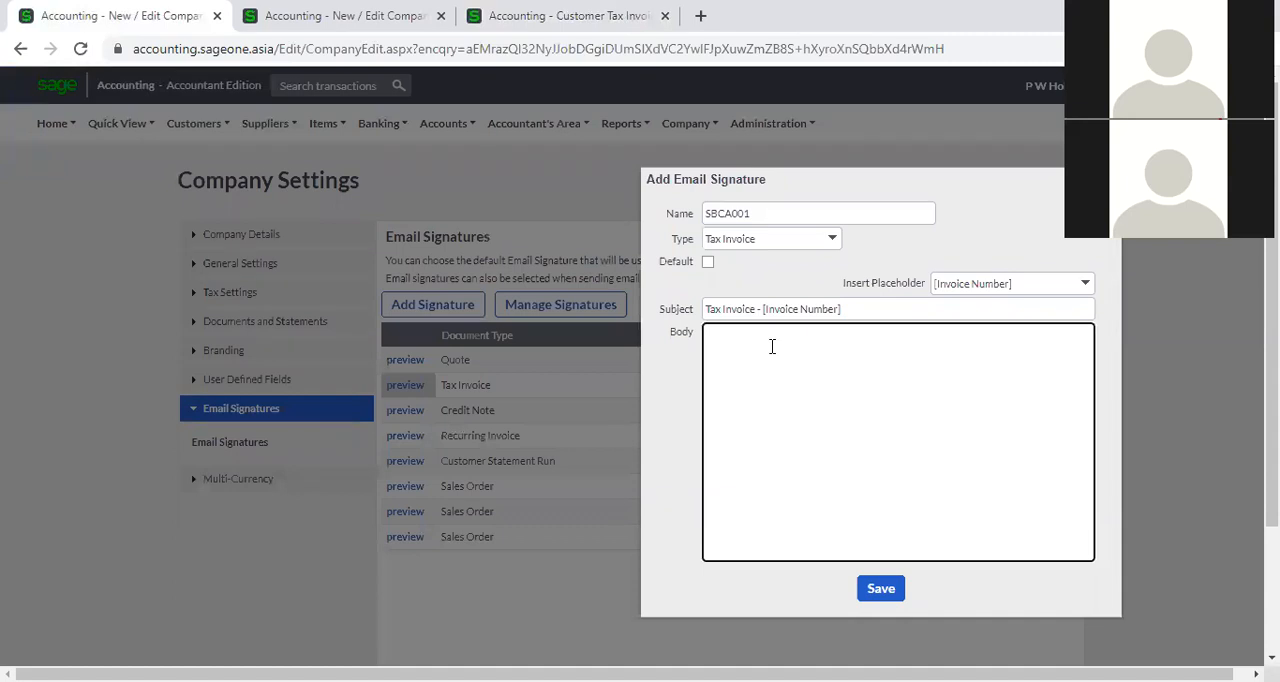
{"action": "type", "text": "Dea"}
Duplicate the second Company Settings browser tab, the one with the signature preview open.
{"action": "right_click", "coordinate": [153, 12]}
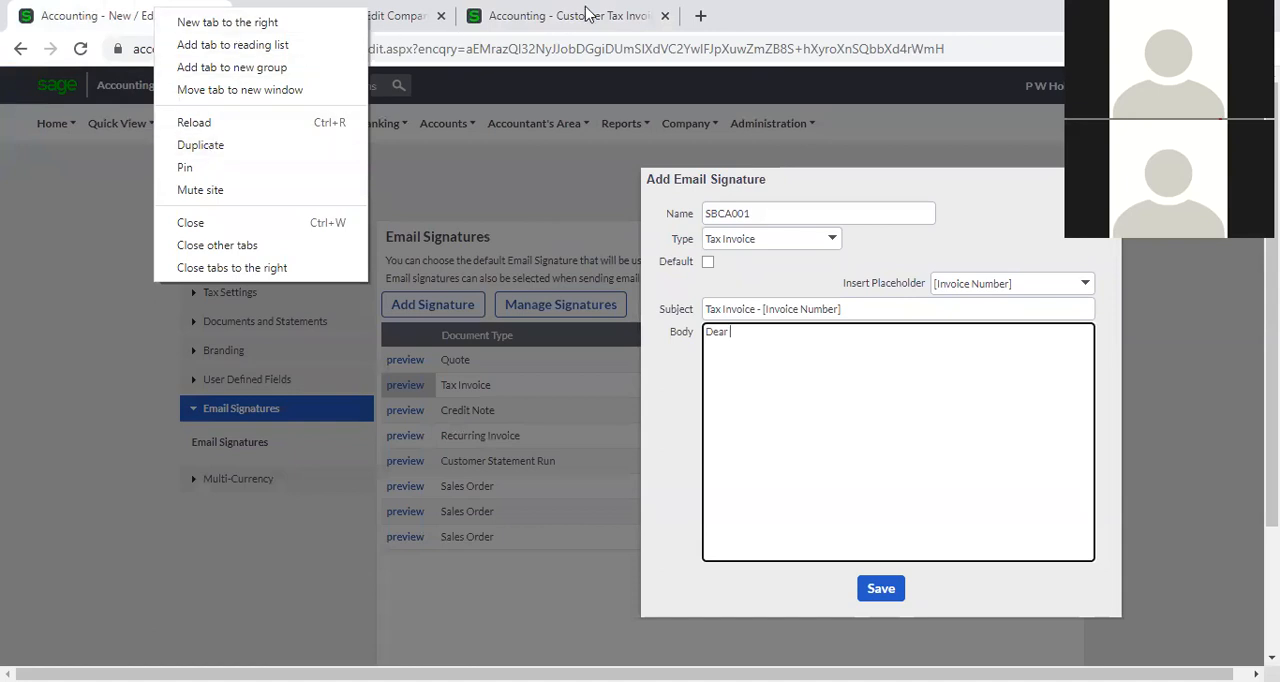
{"action": "left_click", "coordinate": [470, 16]}
{"action": "left_click", "coordinate": [427, 17]}
{"action": "right_click", "coordinate": [423, 17]}
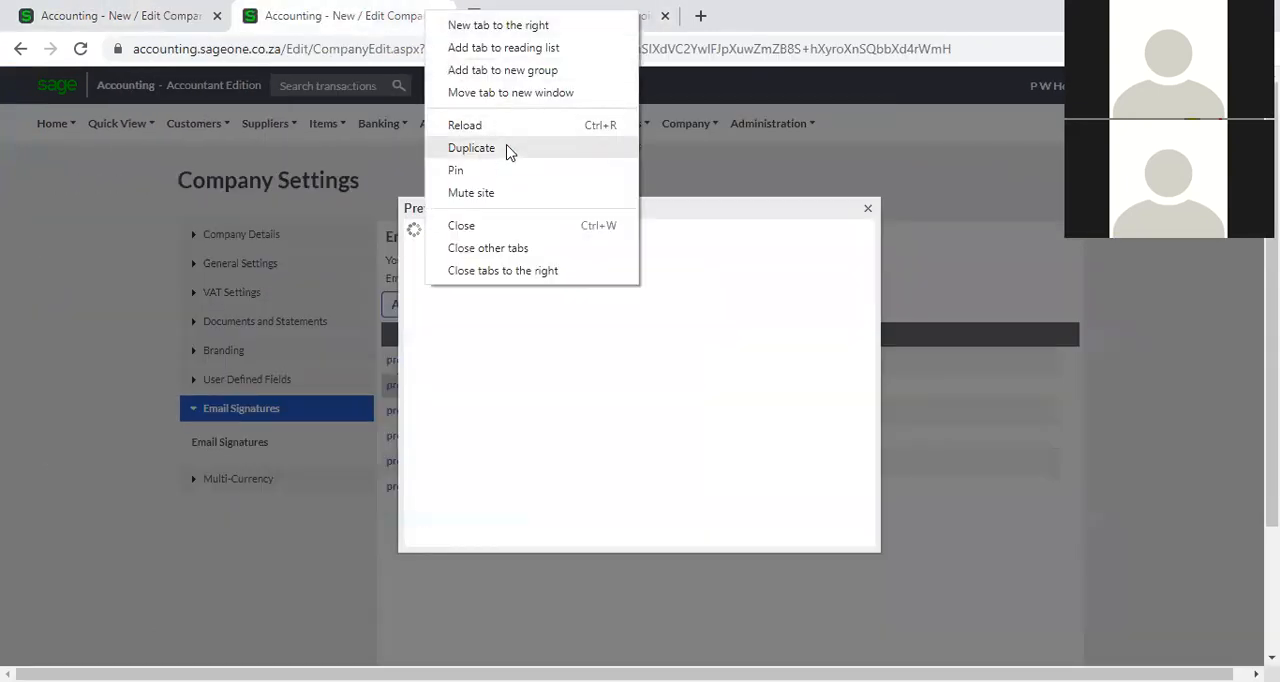
{"action": "left_click", "coordinate": [508, 148]}
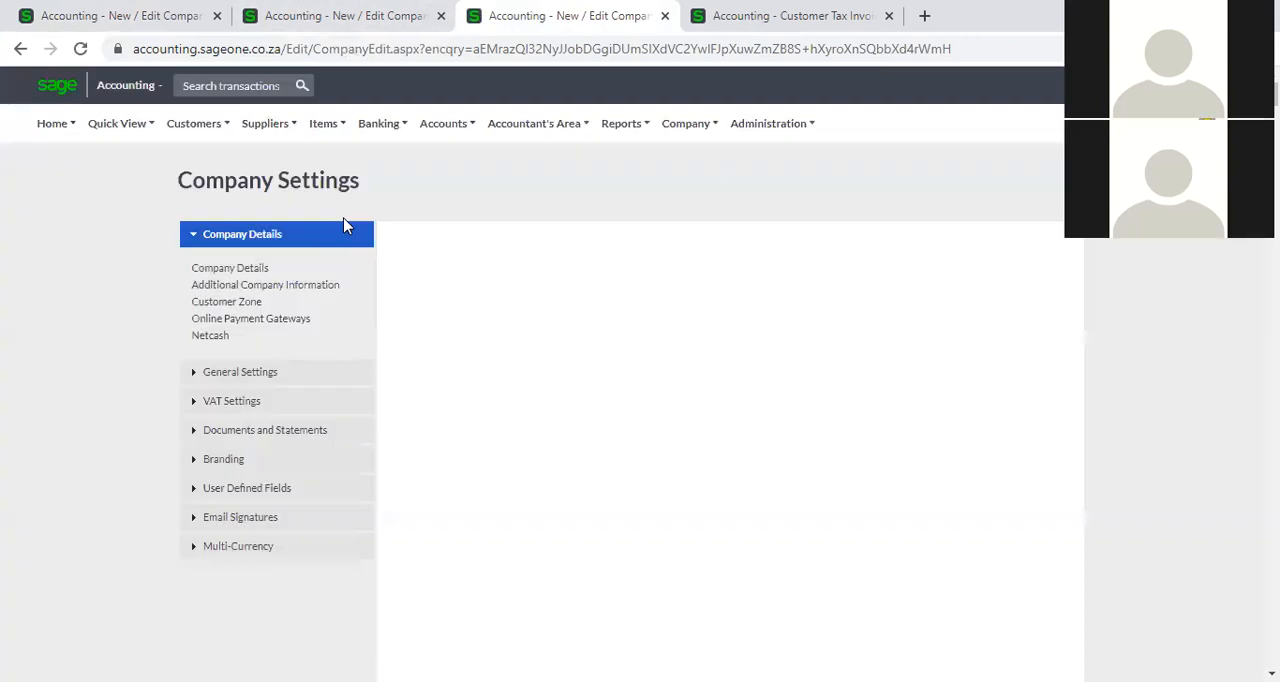
Open the University of Ruhuna record from the customer list and compare its contact name with the greeting in the tax invoice email.
{"action": "mouse_move", "coordinate": [181, 135]}
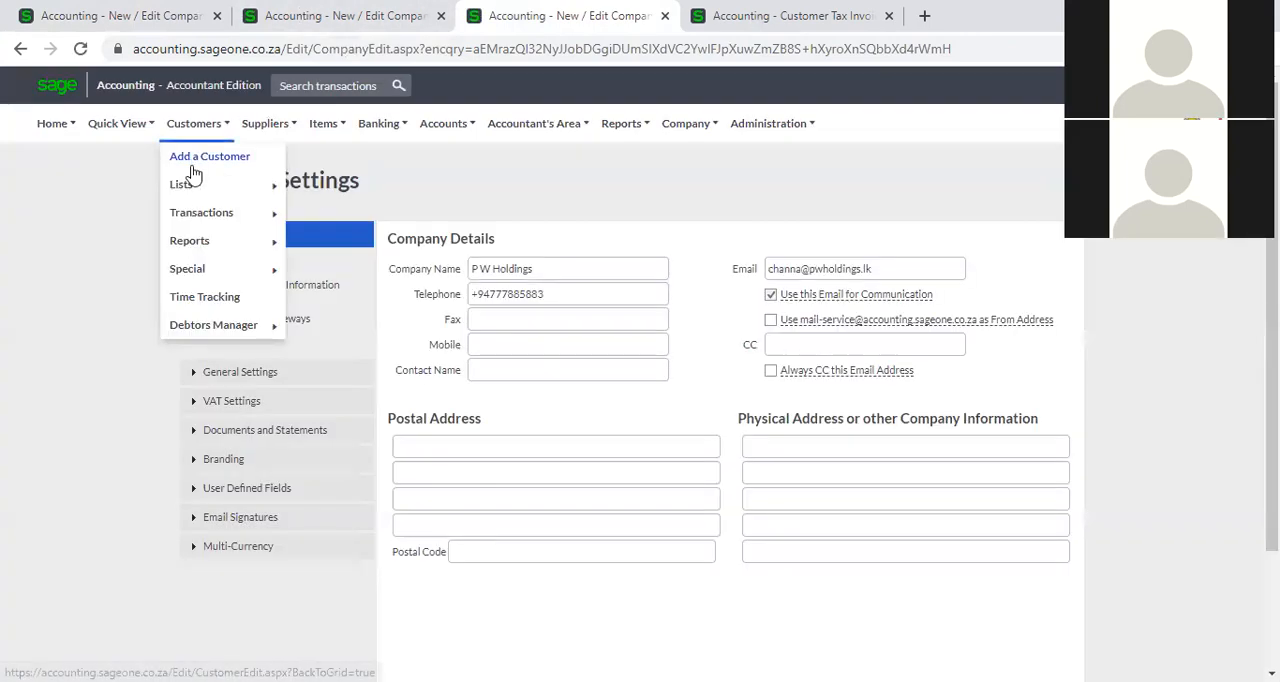
{"action": "mouse_move", "coordinate": [188, 184]}
{"action": "left_click", "coordinate": [357, 193]}
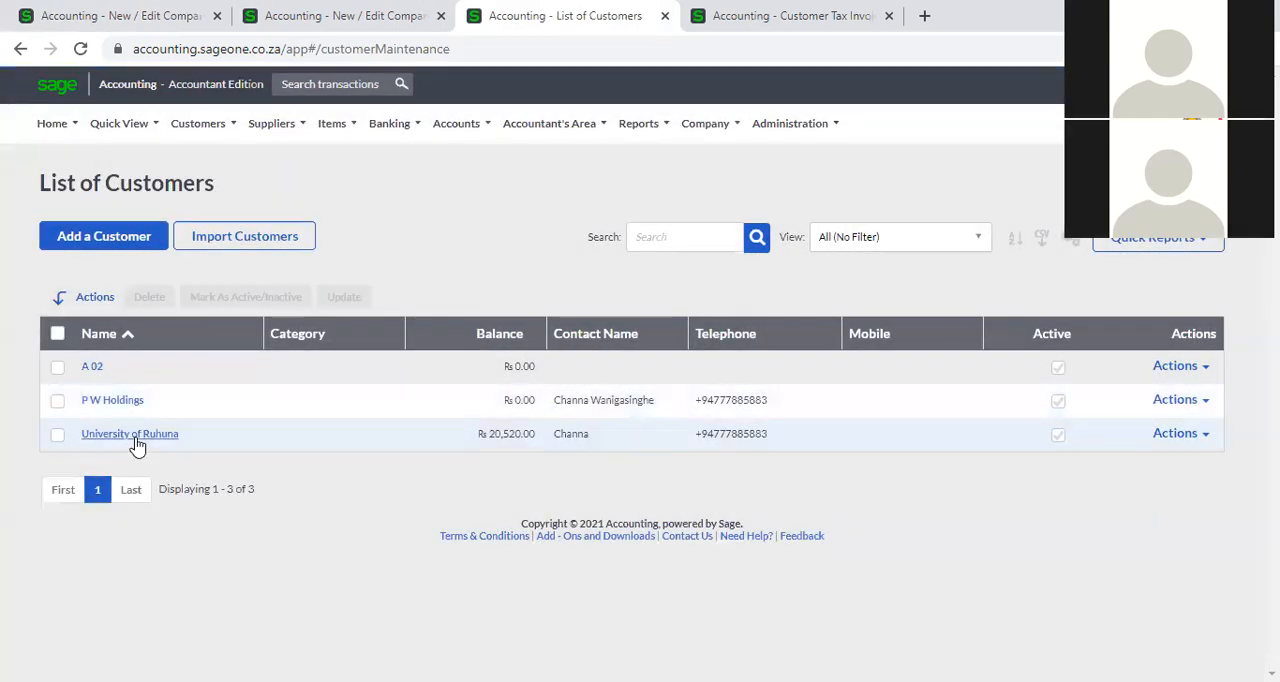
{"action": "left_click", "coordinate": [135, 437]}
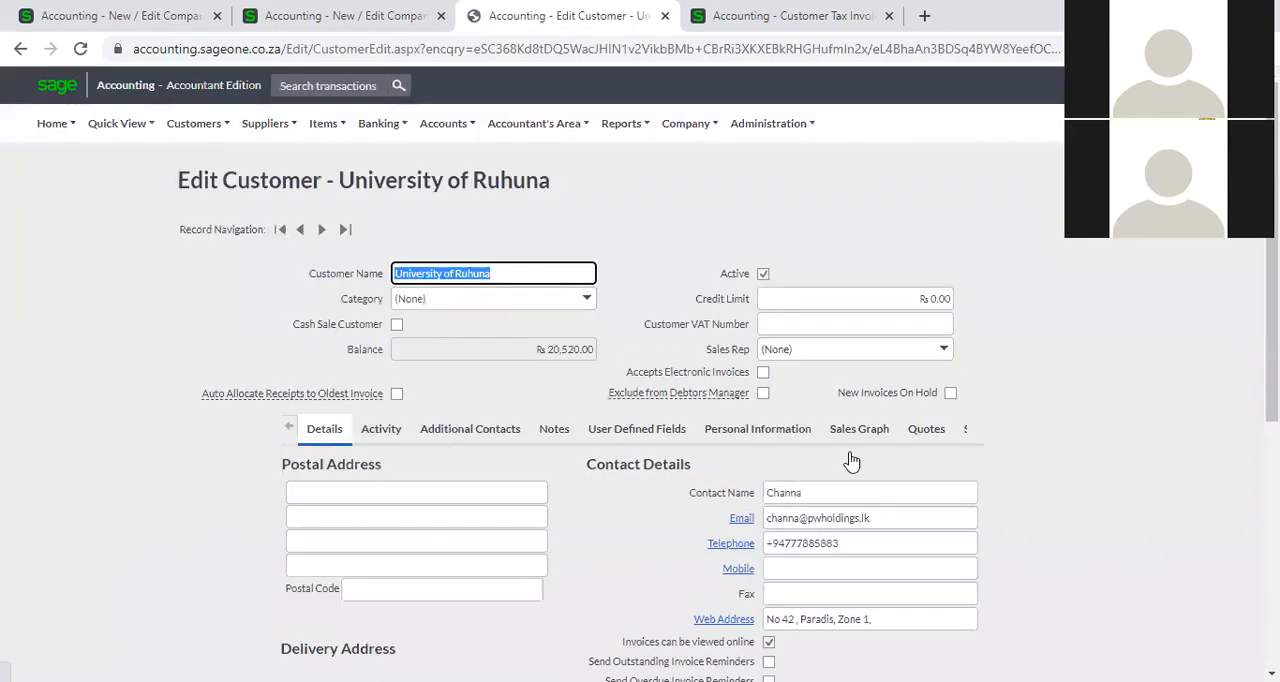
{"action": "left_click", "coordinate": [813, 497]}
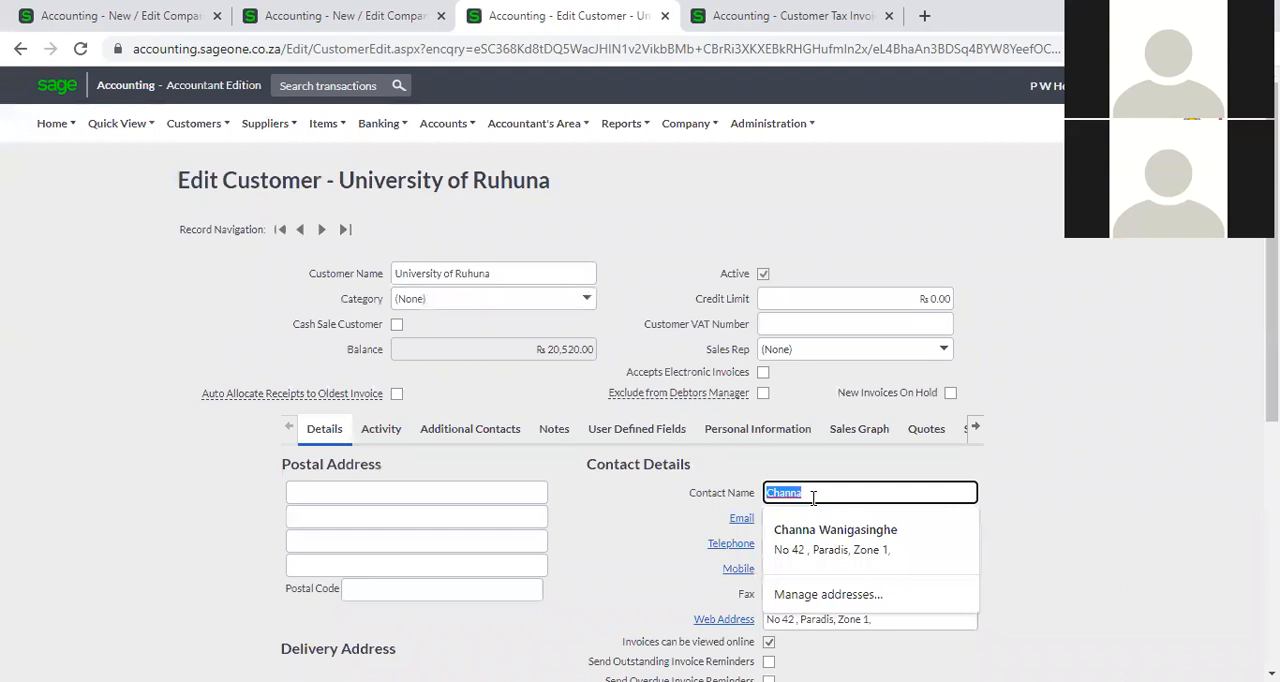
{"action": "left_click", "coordinate": [770, 17]}
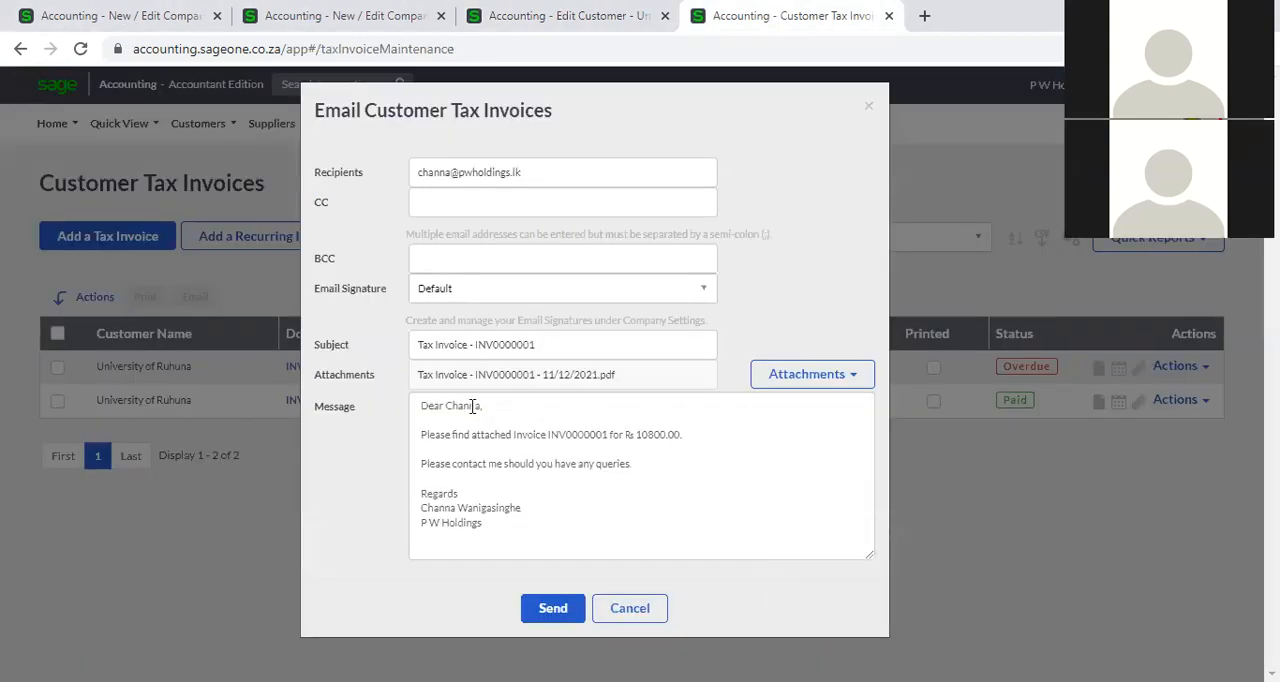
Return to the new signature in the first browser tab and insert the [Contact Name] placeholder following "Dear " in the body.
{"action": "left_click", "coordinate": [117, 17]}
{"action": "left_click", "coordinate": [762, 333]}
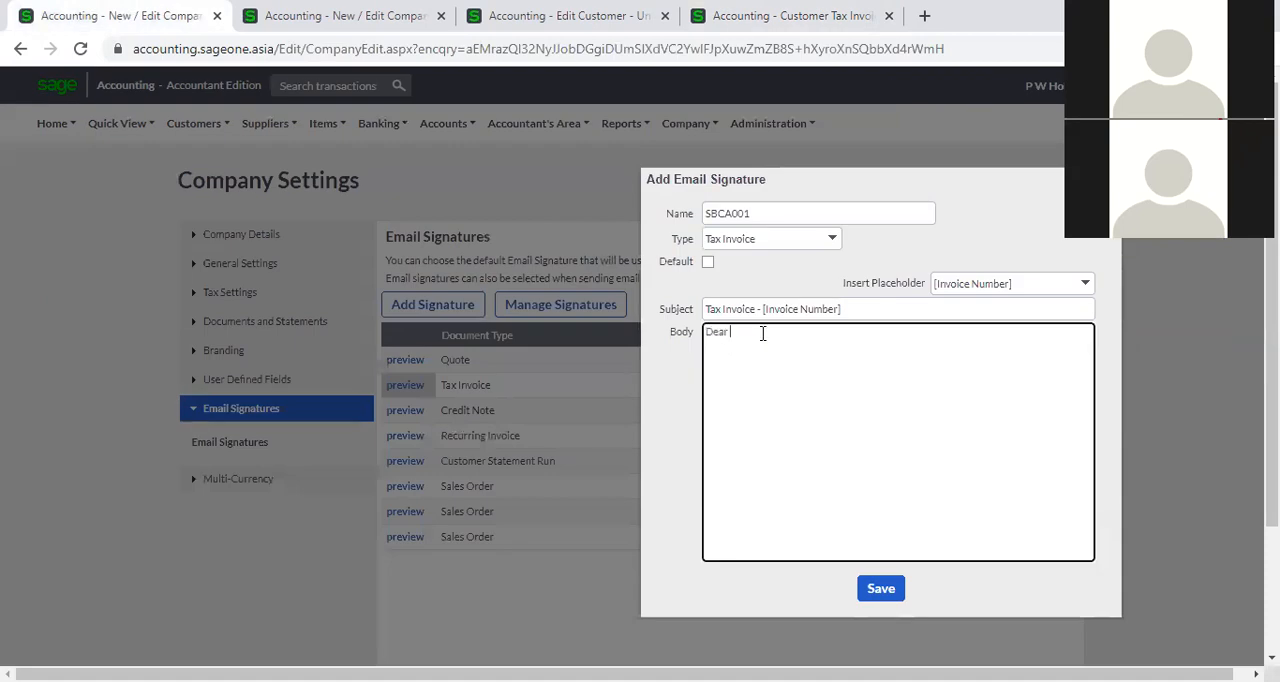
{"action": "left_click", "coordinate": [1086, 287]}
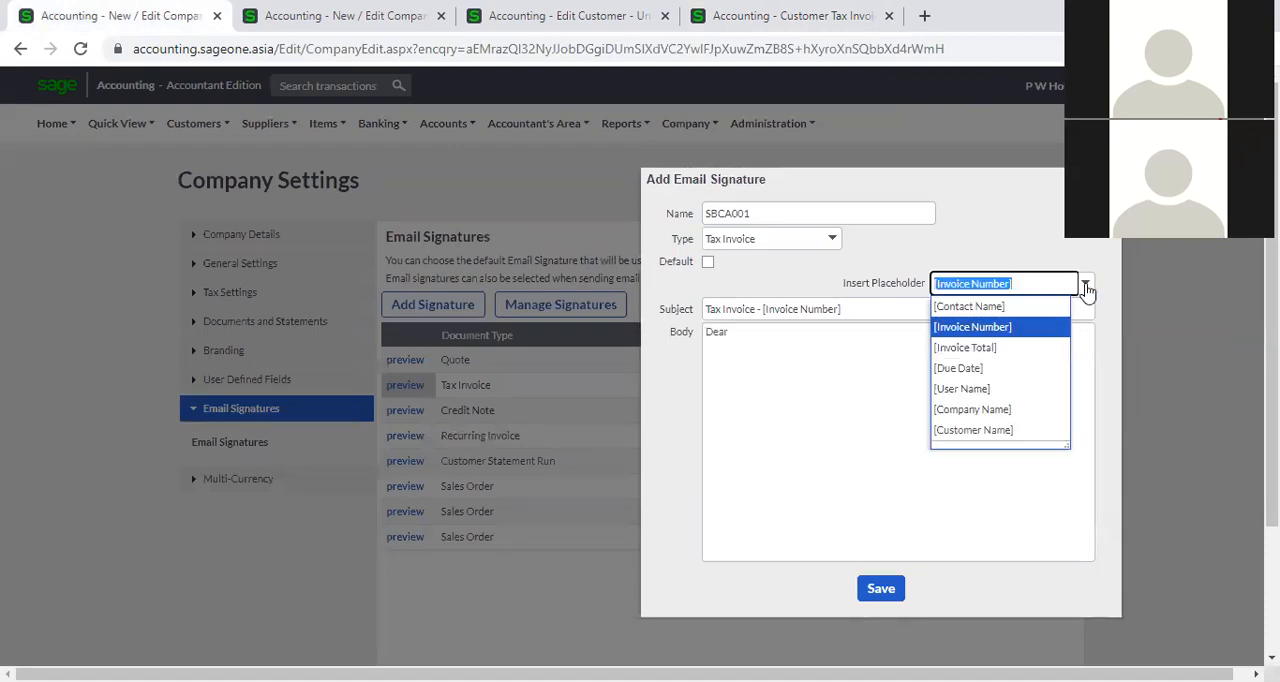
{"action": "left_click", "coordinate": [1027, 308]}
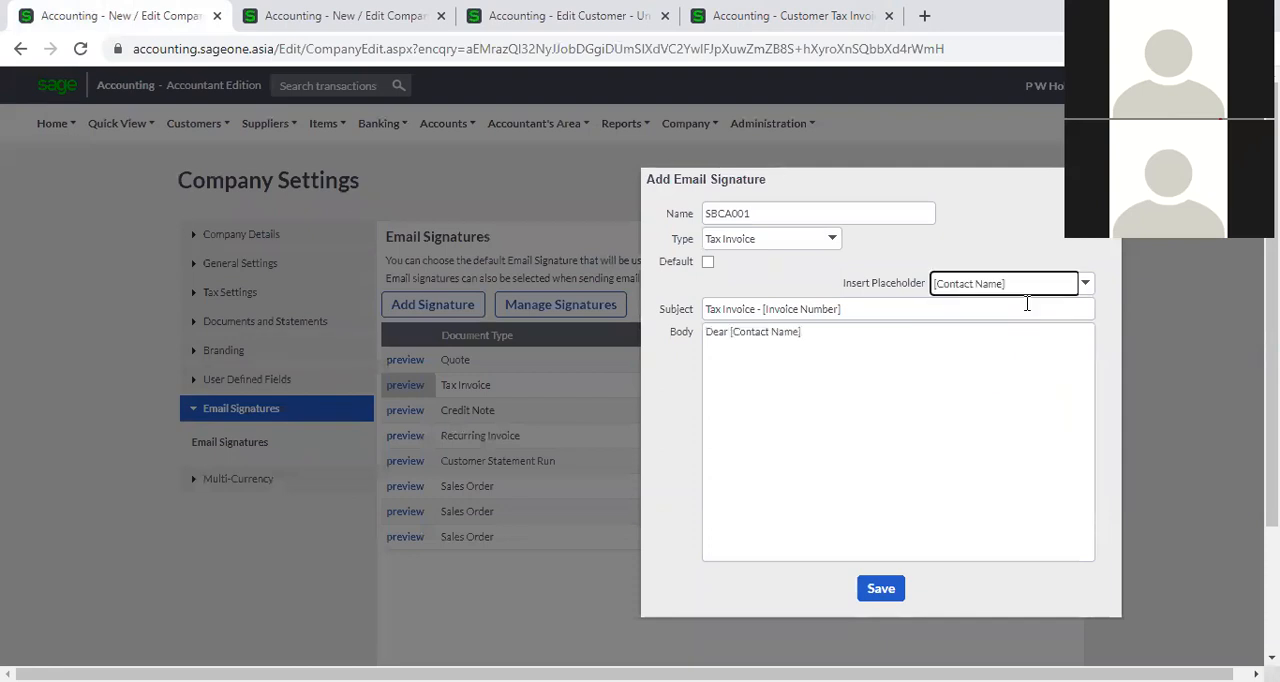
Add the [Invoice Total] and [Due Date] placeholders on separate lines of the body, one blank line below the greeting.
{"action": "triple_click", "coordinate": [808, 337]}
{"action": "left_click", "coordinate": [815, 332]}
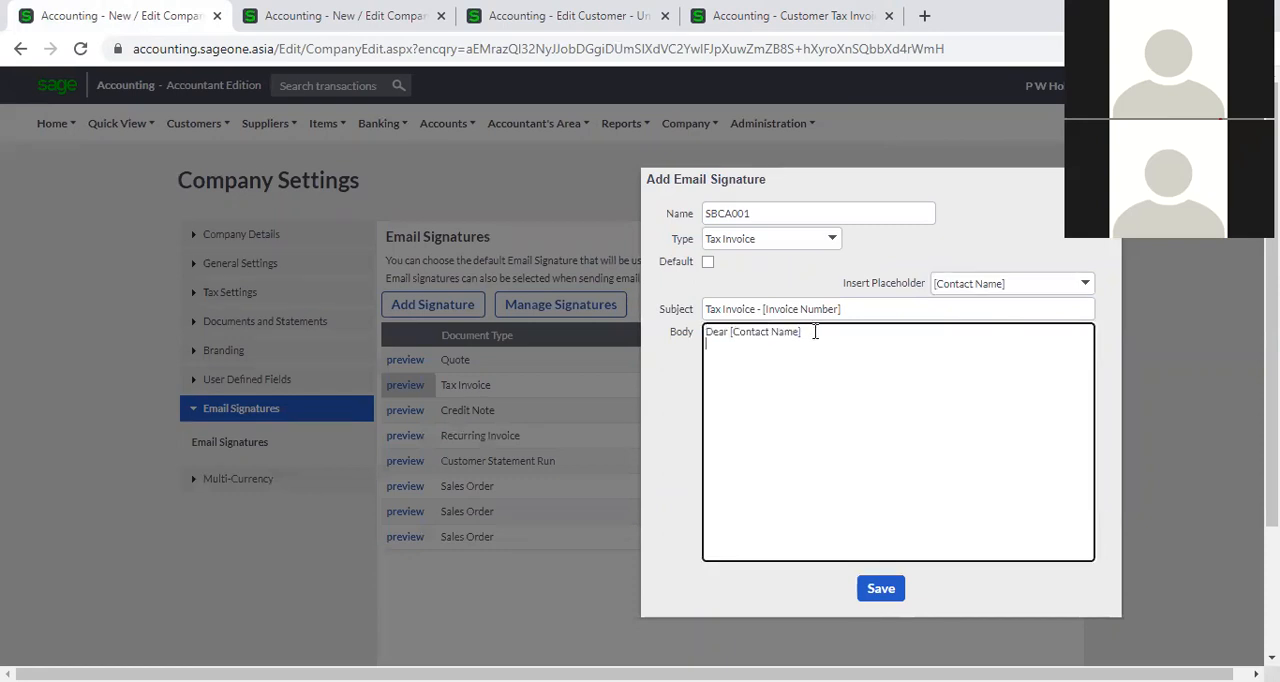
{"action": "key", "text": "Return"}
{"action": "left_click", "coordinate": [1085, 291]}
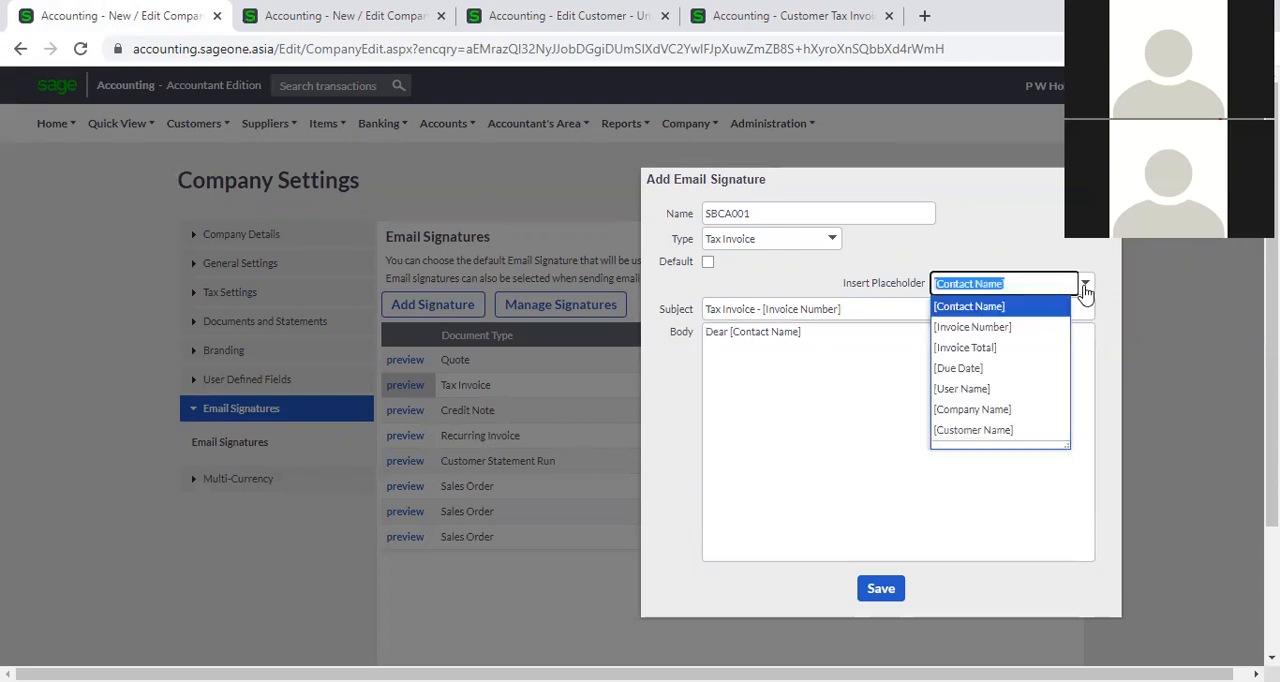
{"action": "left_click", "coordinate": [1008, 345]}
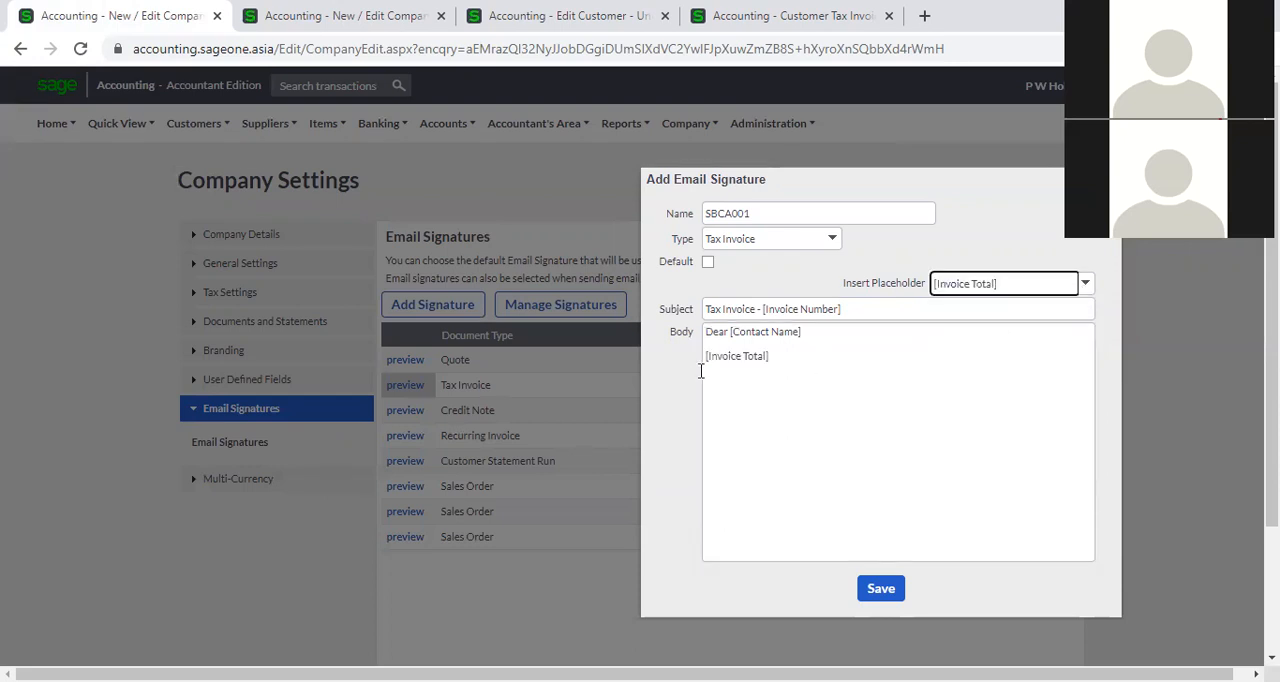
{"action": "key", "text": "ctrl+a"}
{"action": "left_click", "coordinate": [789, 360]}
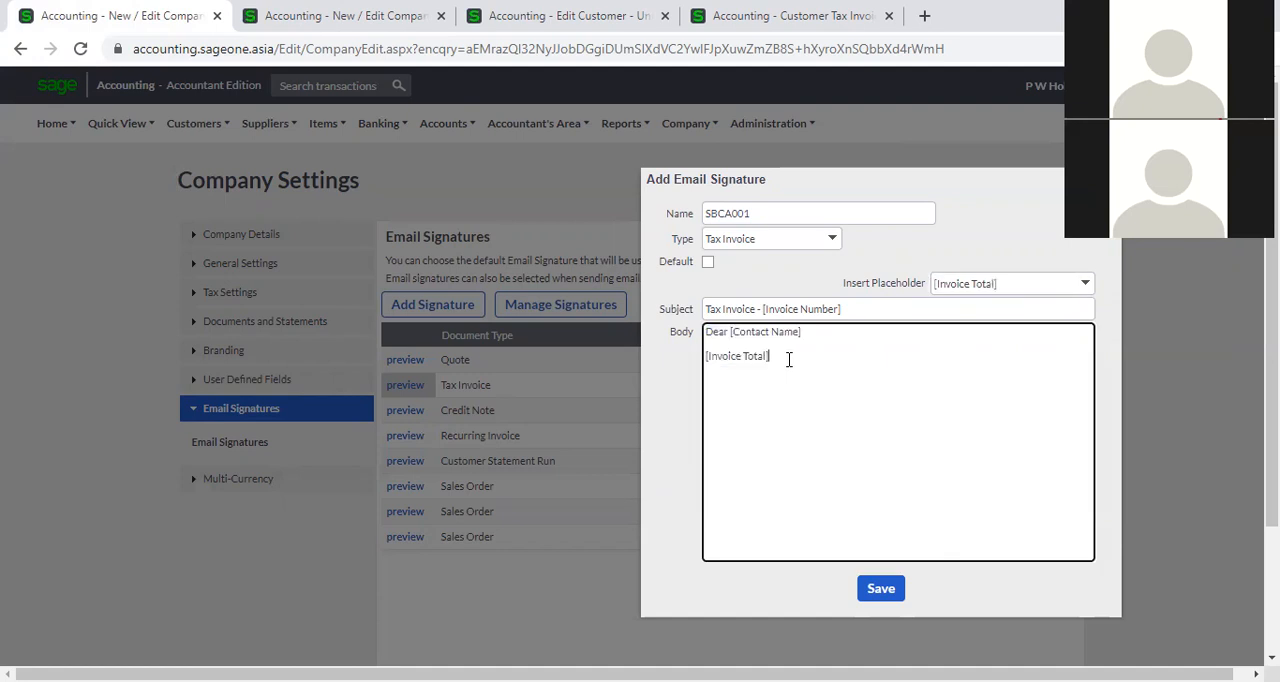
{"action": "left_click", "coordinate": [1084, 290]}
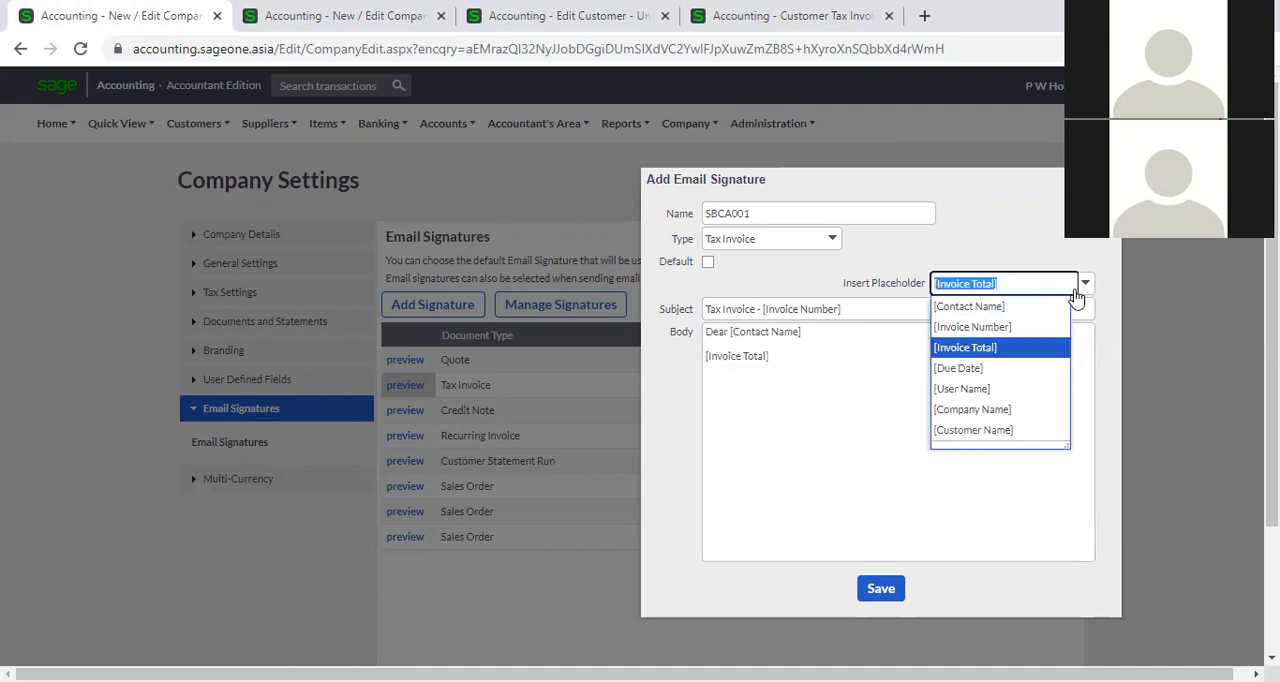
{"action": "left_click", "coordinate": [1012, 369]}
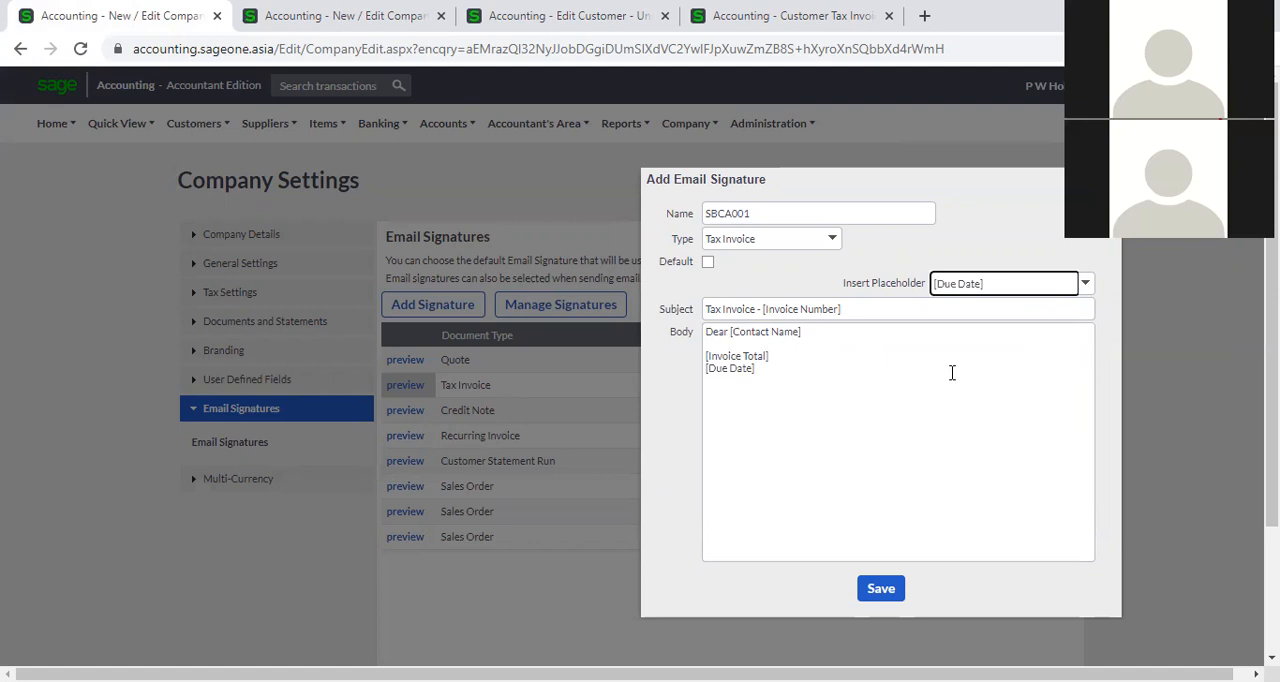
Add the [User Name] and [Company Name] placeholders on separate lines, one blank line below the due date, and save the signature.
{"action": "left_click", "coordinate": [1092, 292]}
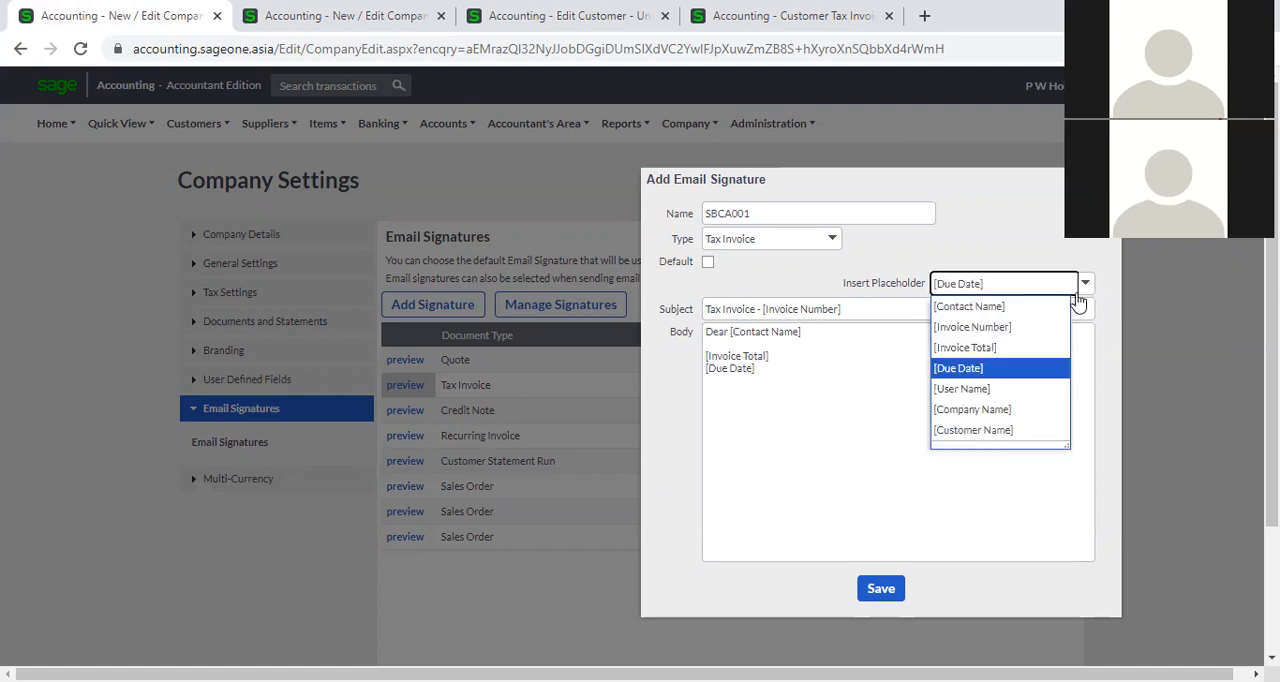
{"action": "left_click", "coordinate": [798, 386]}
{"action": "left_click", "coordinate": [781, 374]}
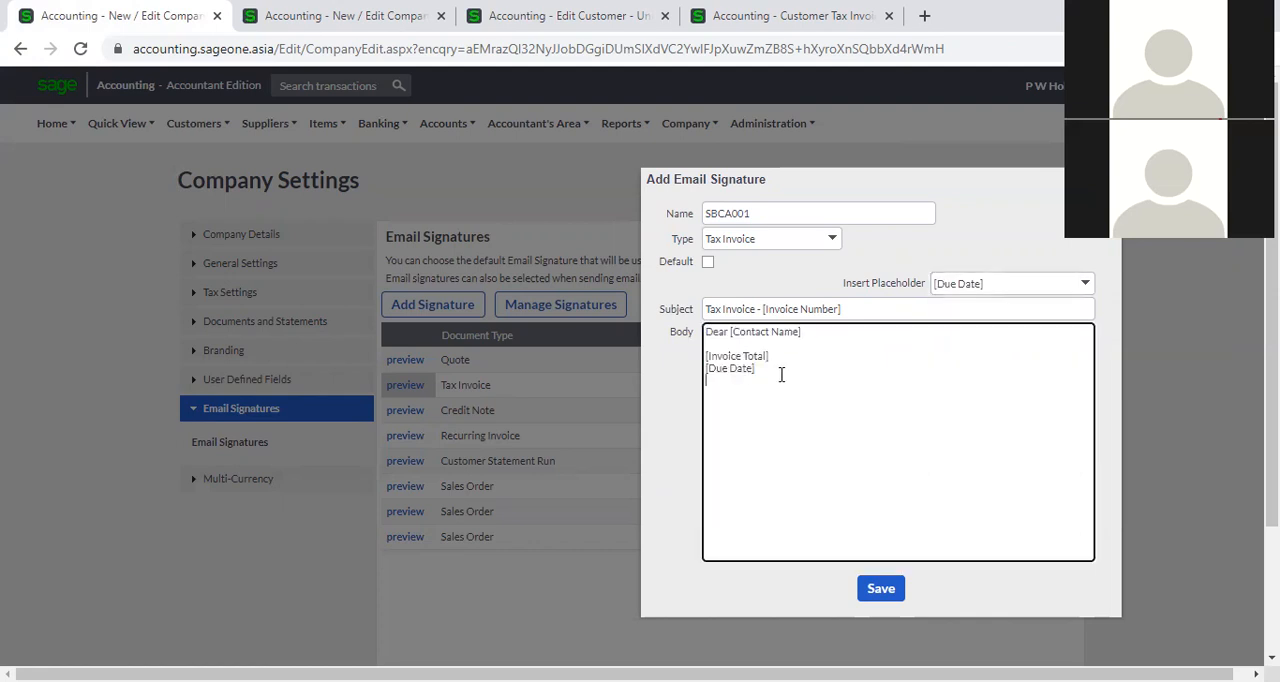
{"action": "left_click", "coordinate": [1090, 284]}
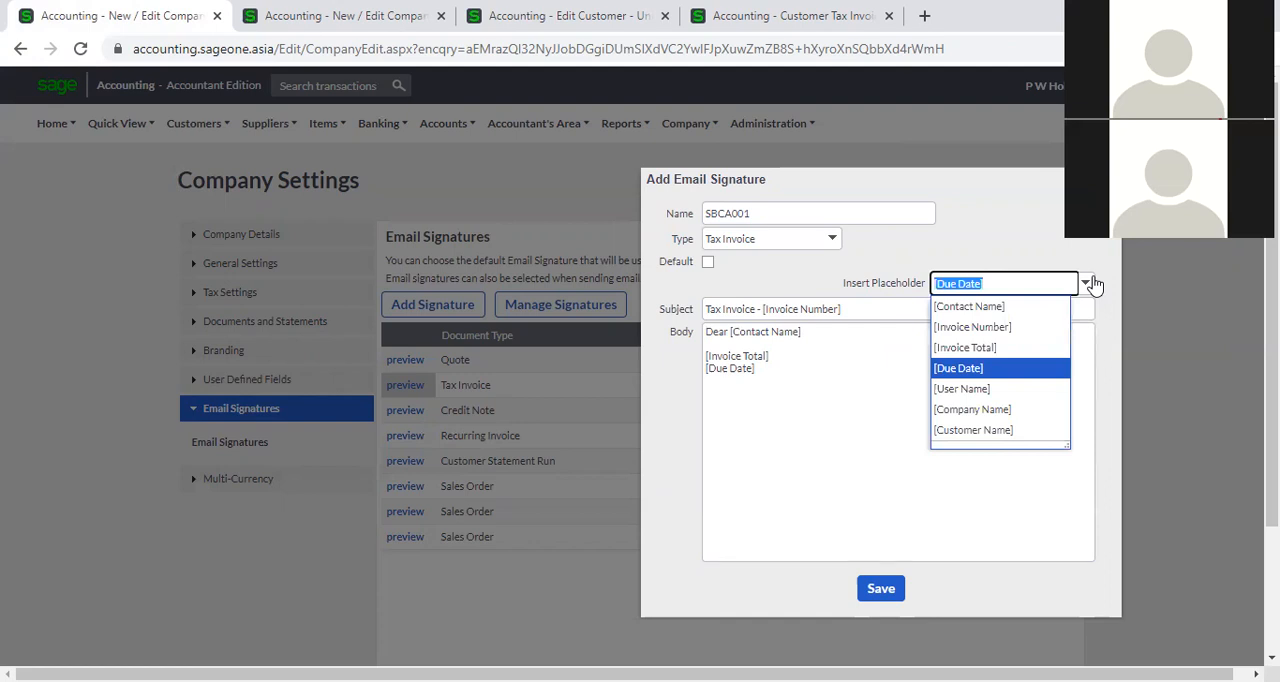
{"action": "left_click", "coordinate": [995, 390]}
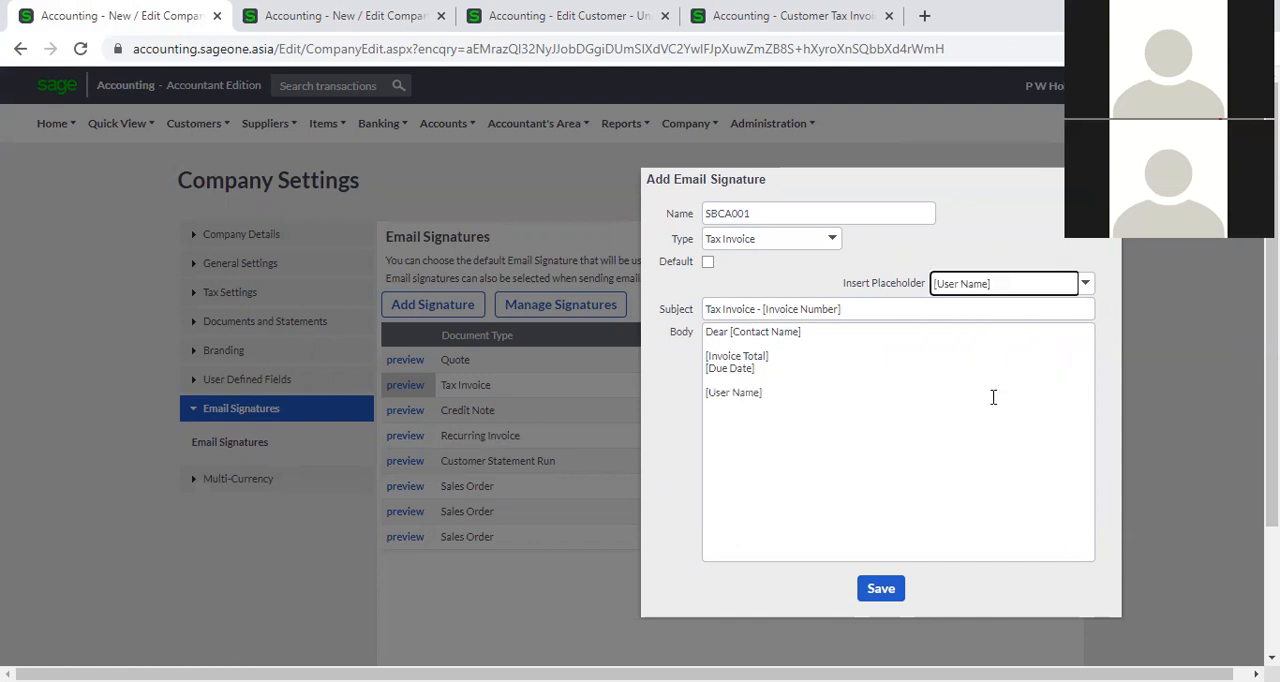
{"action": "left_click", "coordinate": [912, 397]}
{"action": "key", "text": "ctrl+a"}
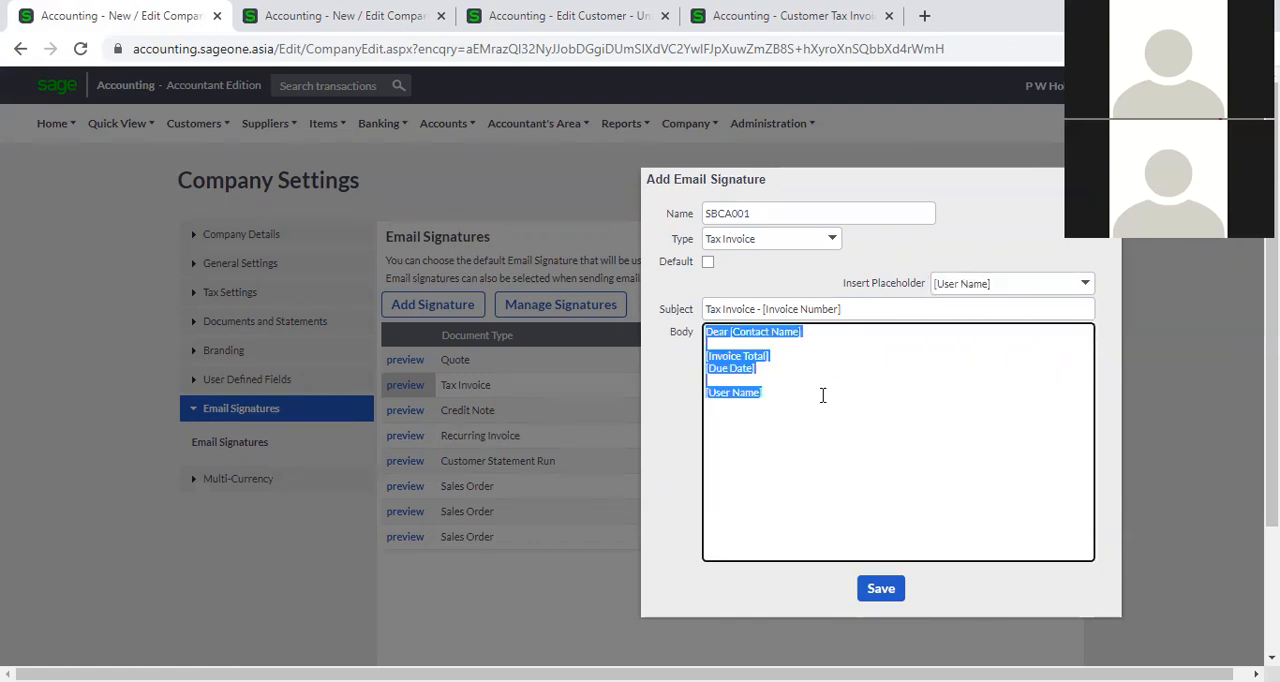
{"action": "left_click", "coordinate": [822, 395]}
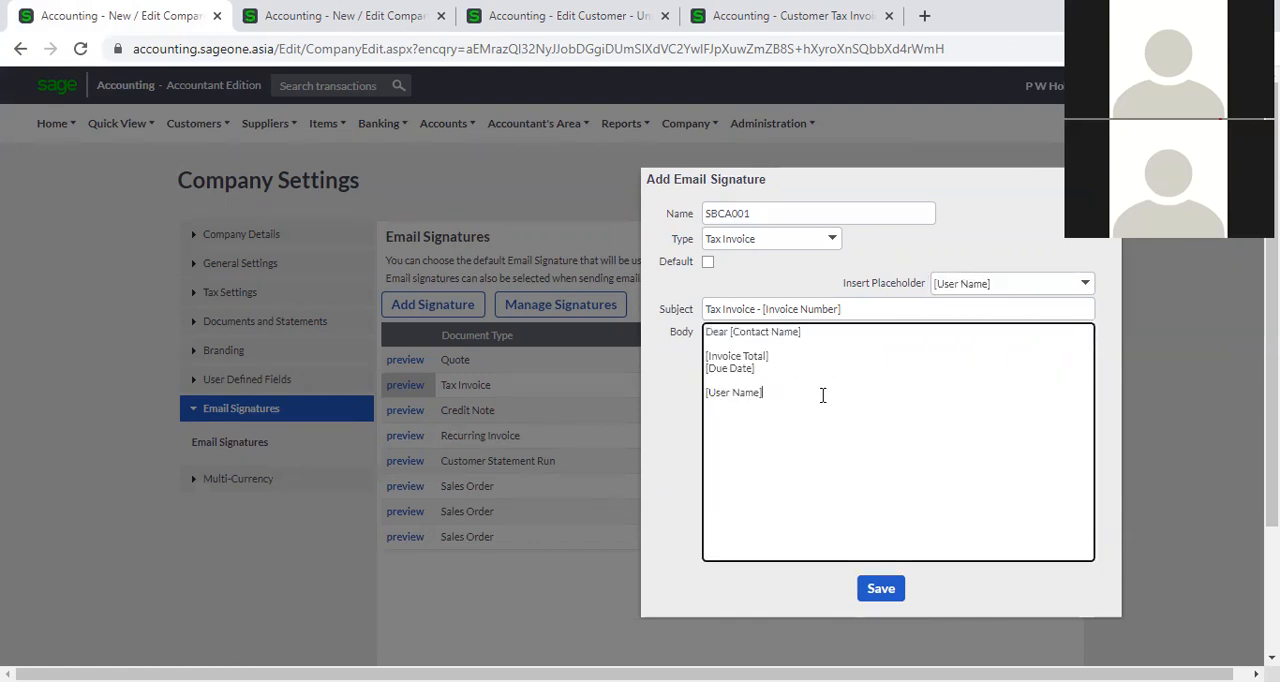
{"action": "left_click", "coordinate": [1085, 286]}
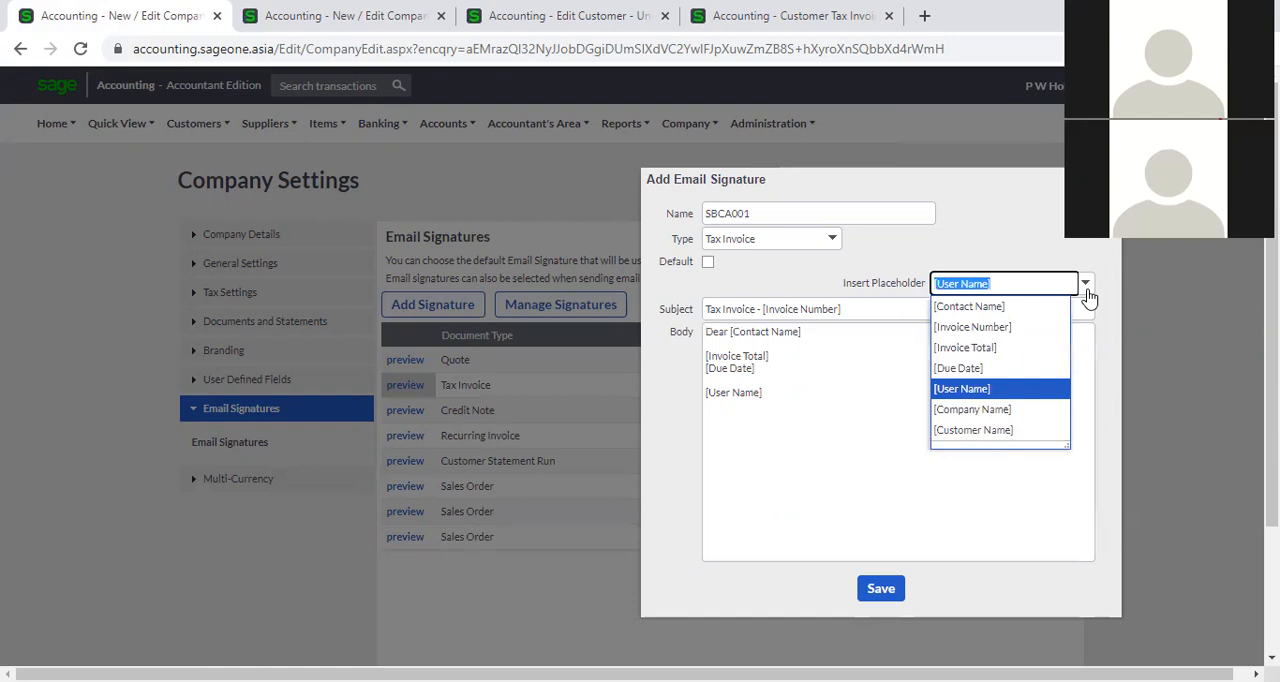
{"action": "left_click", "coordinate": [1015, 409]}
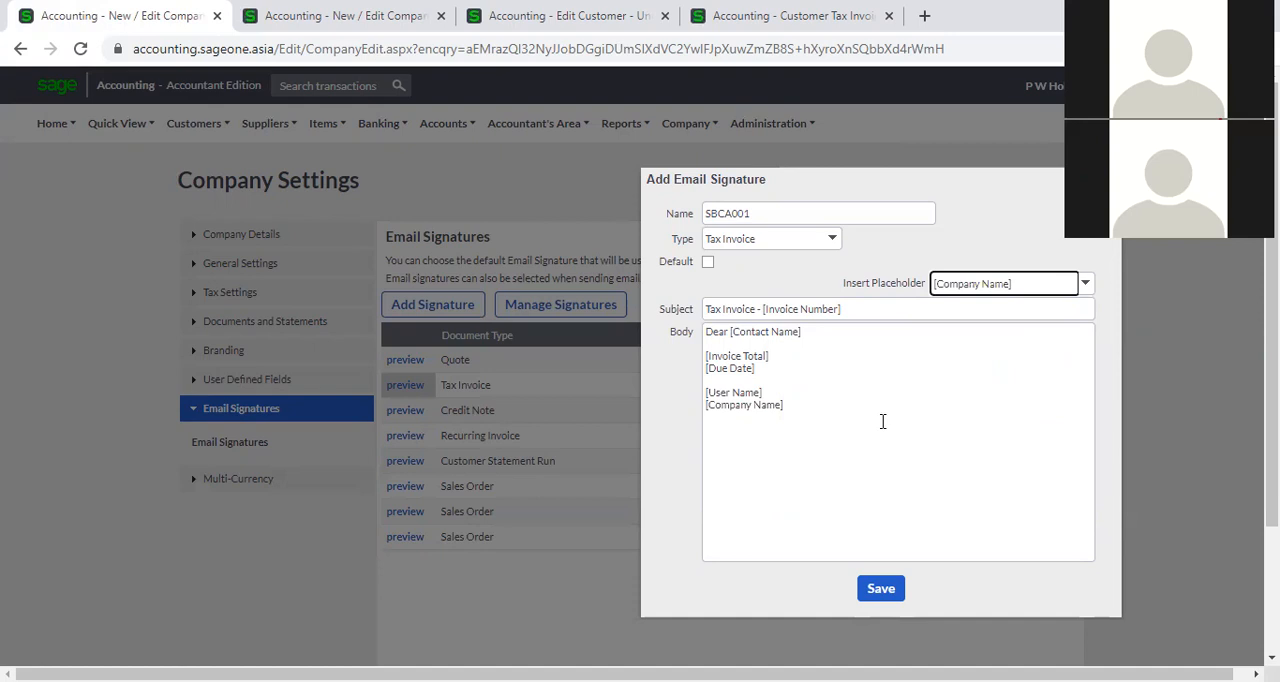
{"action": "left_click", "coordinate": [881, 590]}
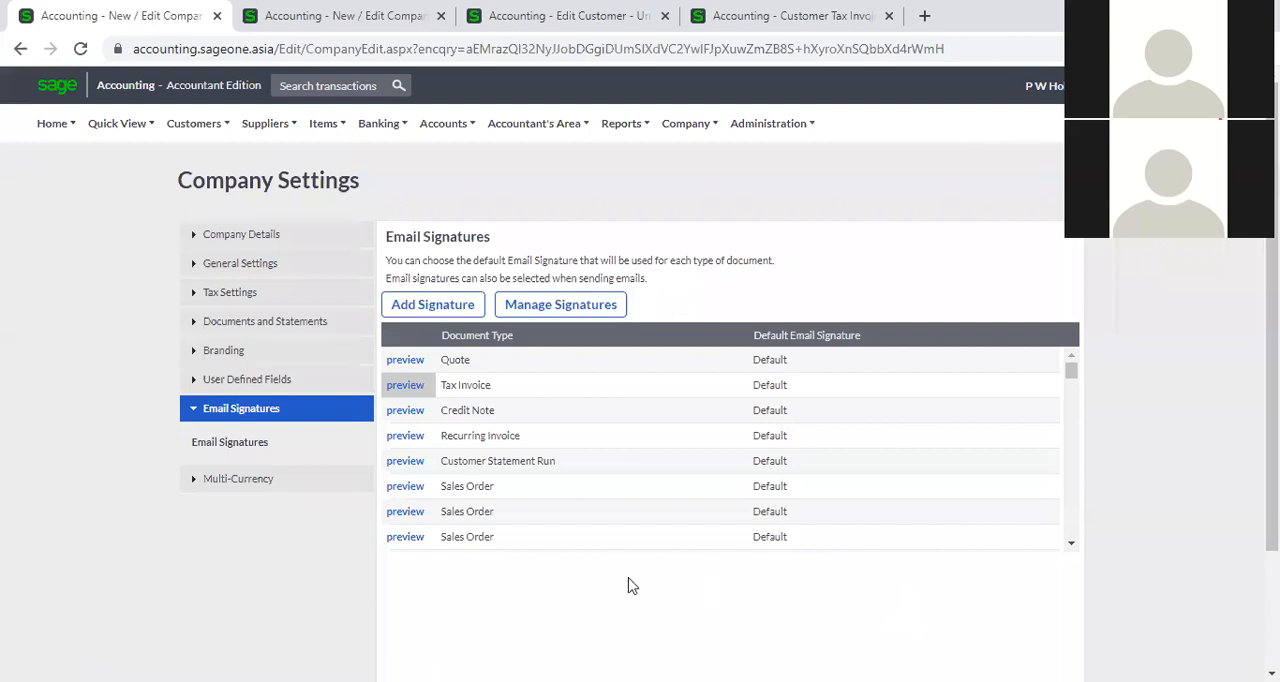
Review the default email signature options for the Tax Invoice document type, and close the list without choosing one.
{"action": "left_click", "coordinate": [815, 386]}
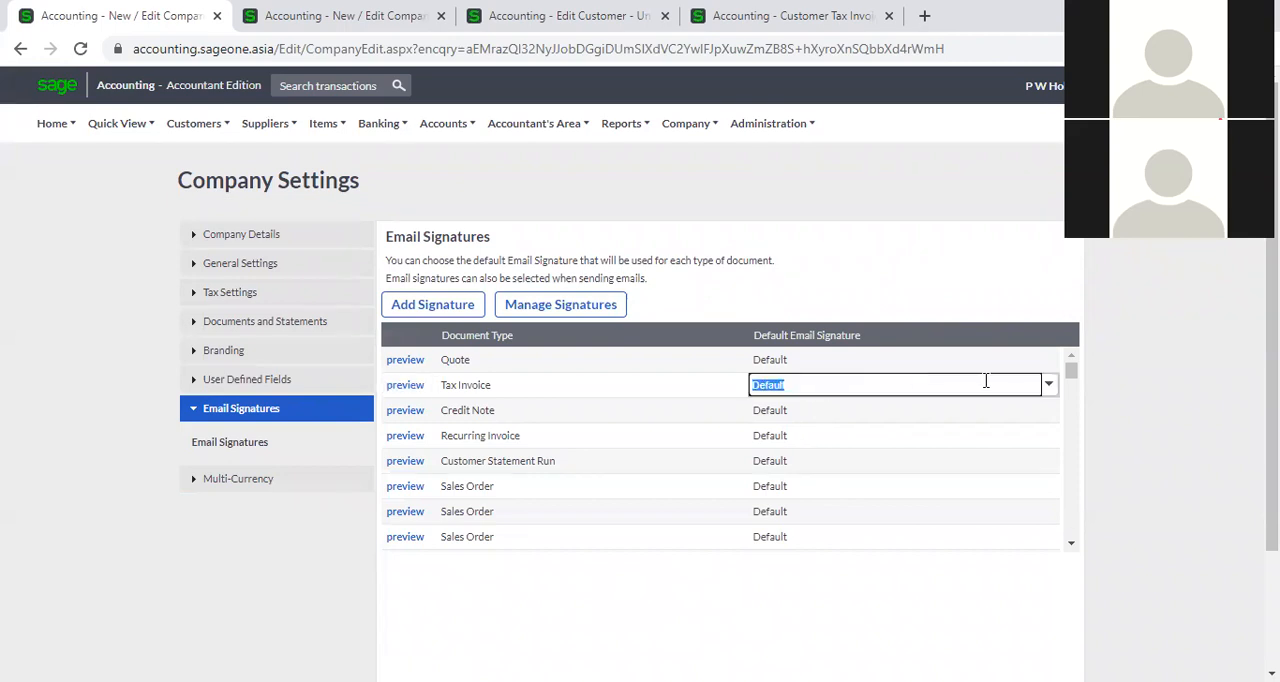
{"action": "left_click", "coordinate": [1047, 386]}
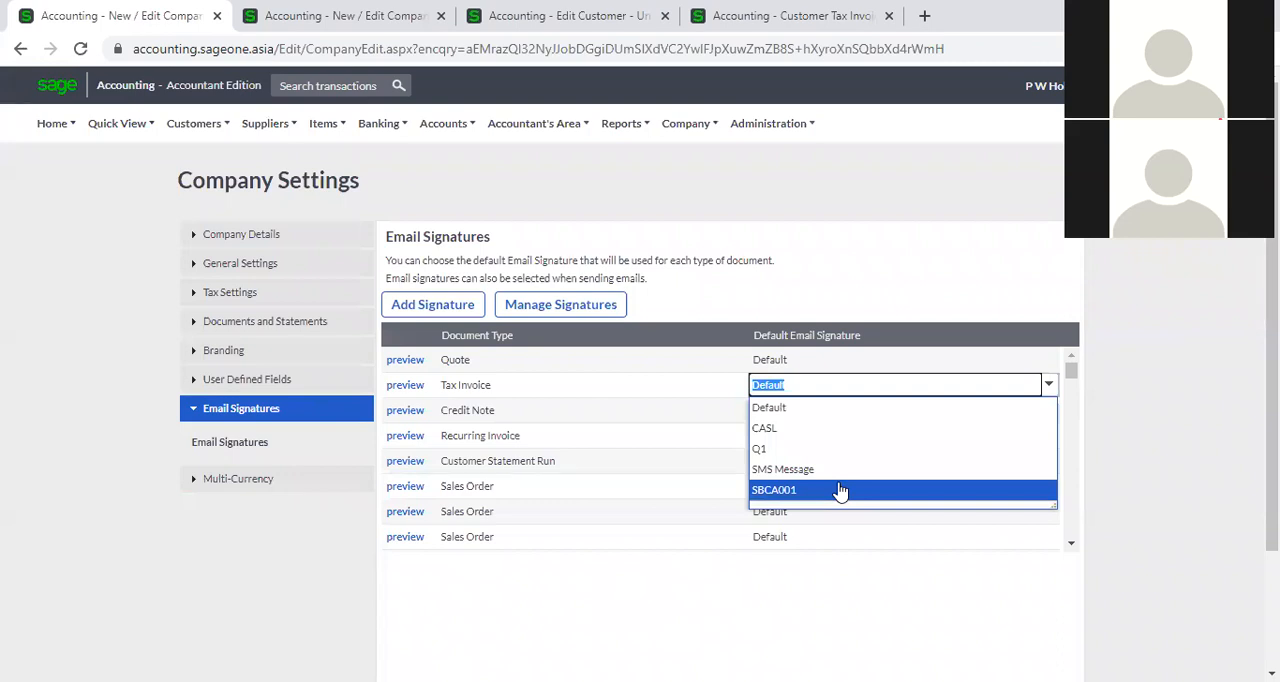
{"action": "left_click", "coordinate": [1168, 453]}
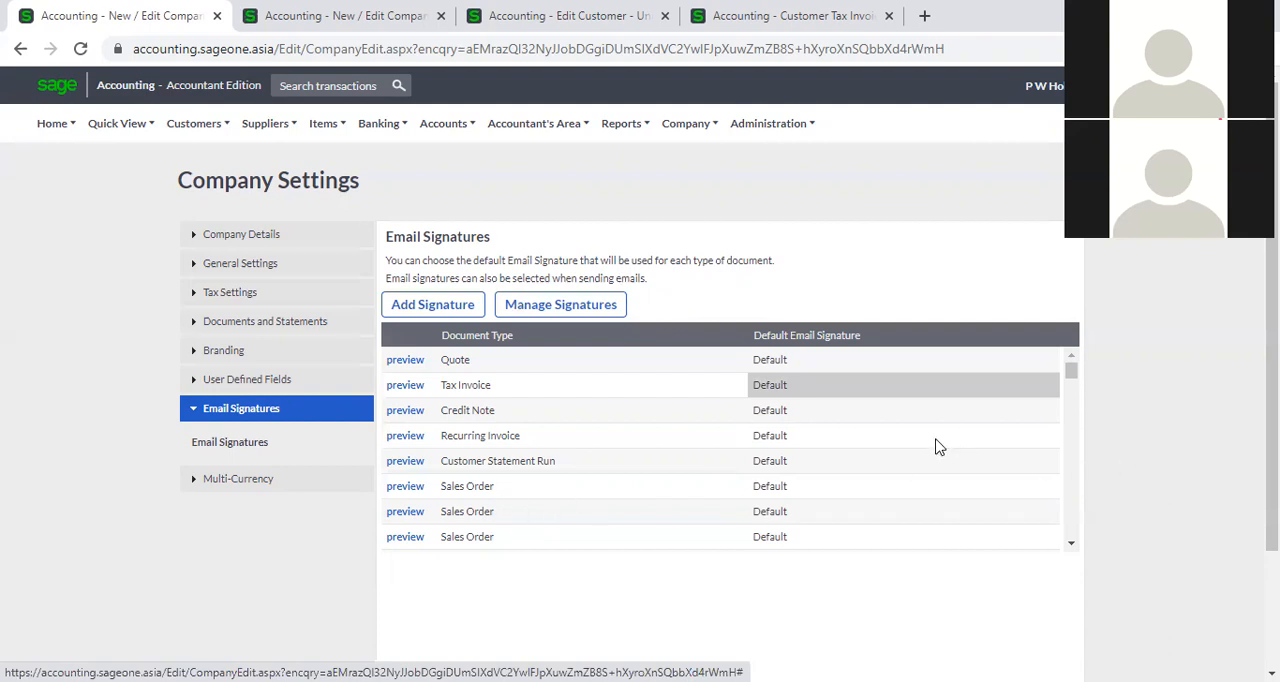
{"action": "scroll", "coordinate": [606, 472], "scroll_direction": "down", "scroll_amount": 3}
{"action": "scroll", "coordinate": [600, 470], "scroll_direction": "up", "scroll_amount": 3}
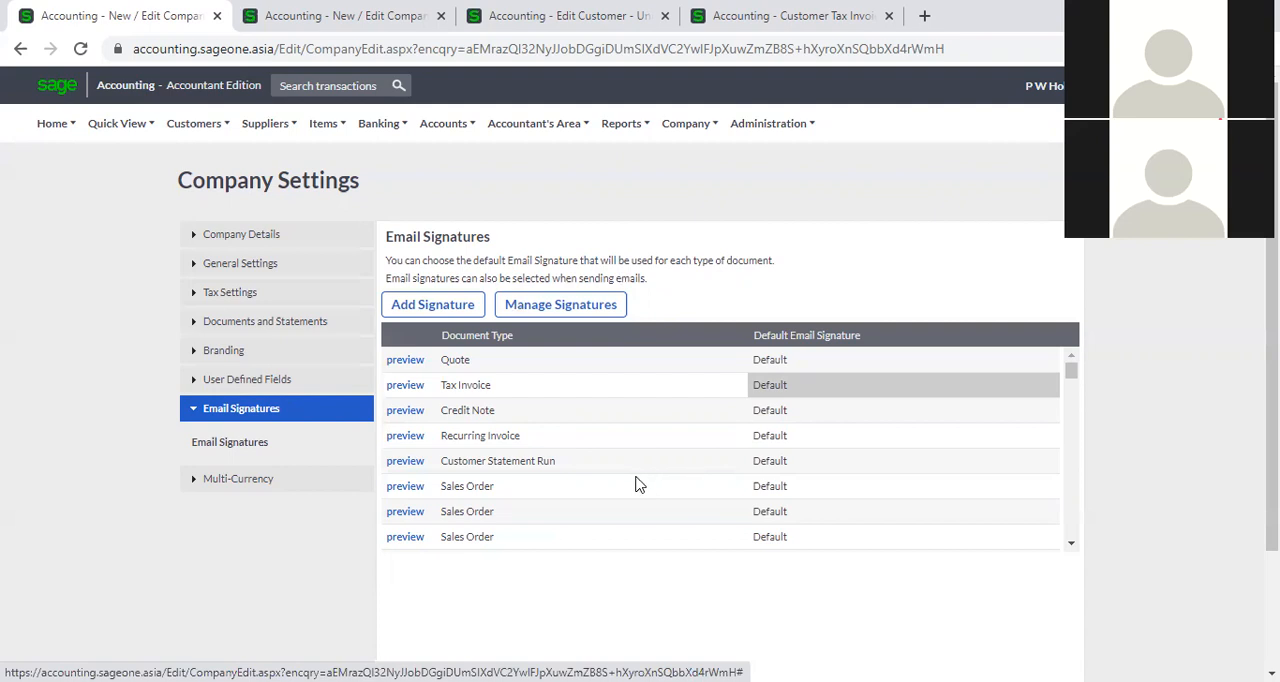
Open a new email signature form, review its document types and the Quote placeholders, and close the form without creating a signature.
{"action": "left_click", "coordinate": [685, 124]}
{"action": "left_click", "coordinate": [400, 306]}
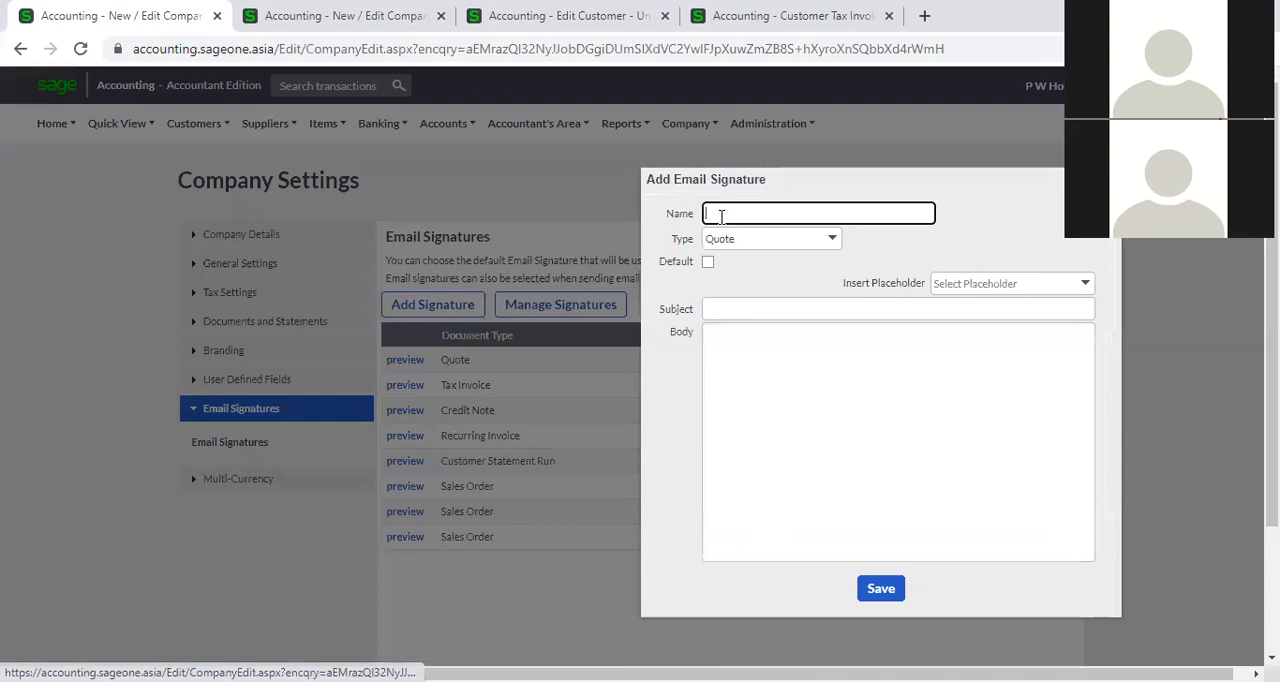
{"action": "left_click", "coordinate": [832, 239]}
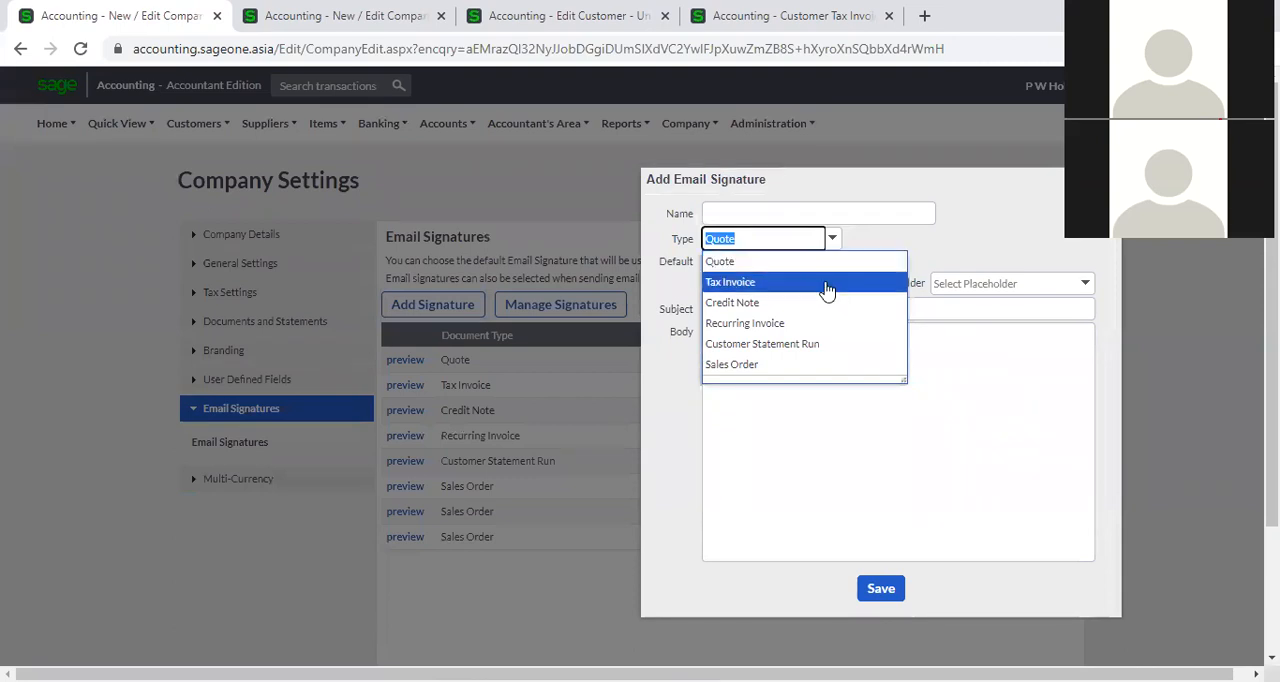
{"action": "left_click", "coordinate": [940, 251]}
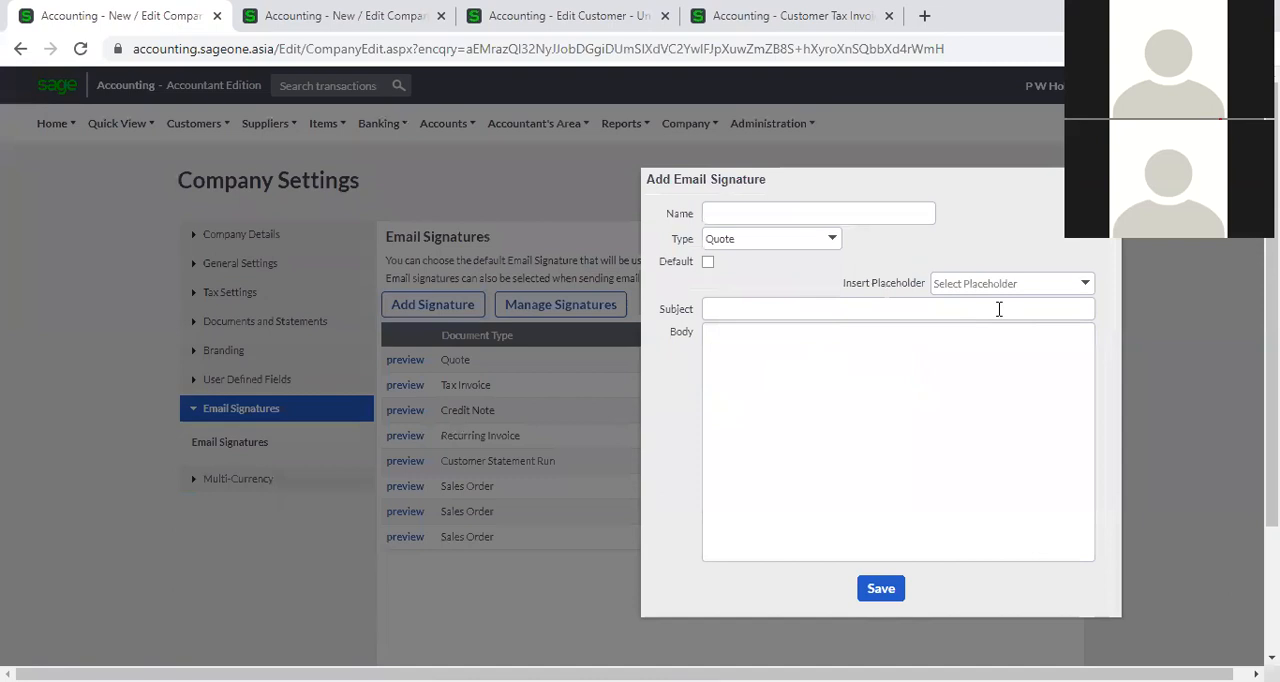
{"action": "left_click", "coordinate": [1086, 285]}
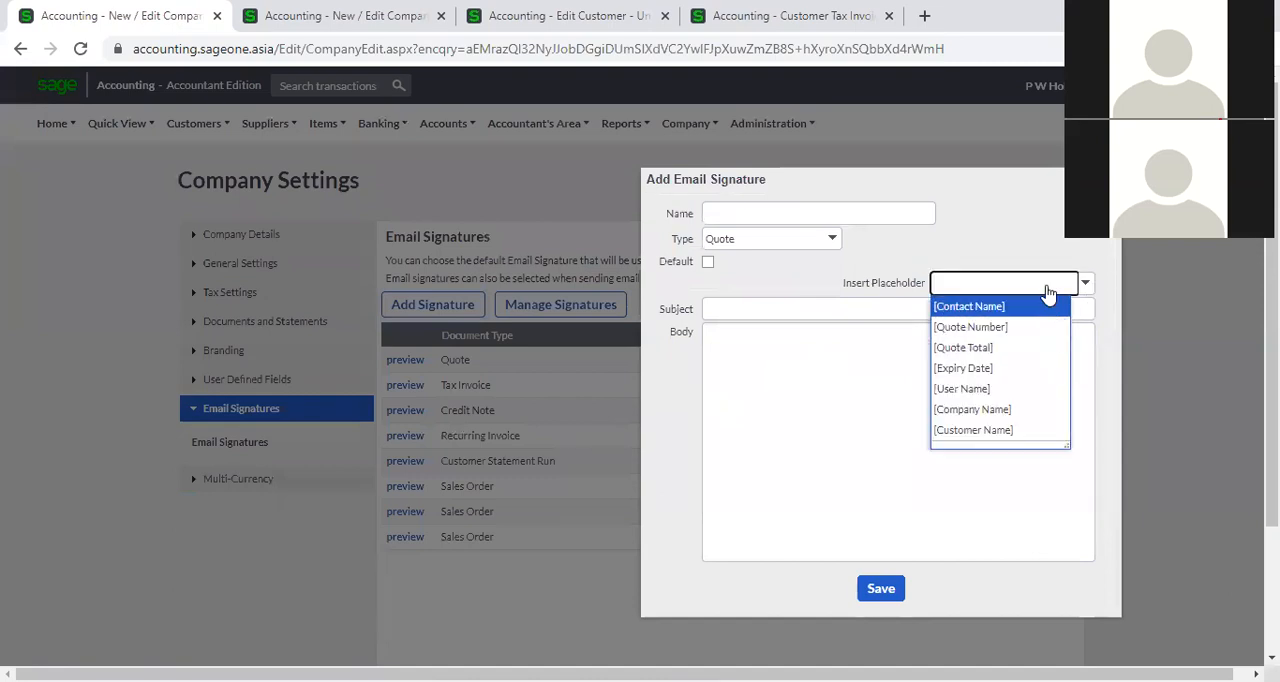
{"action": "left_click", "coordinate": [1041, 244]}
{"action": "left_click", "coordinate": [840, 306]}
{"action": "left_click", "coordinate": [852, 277]}
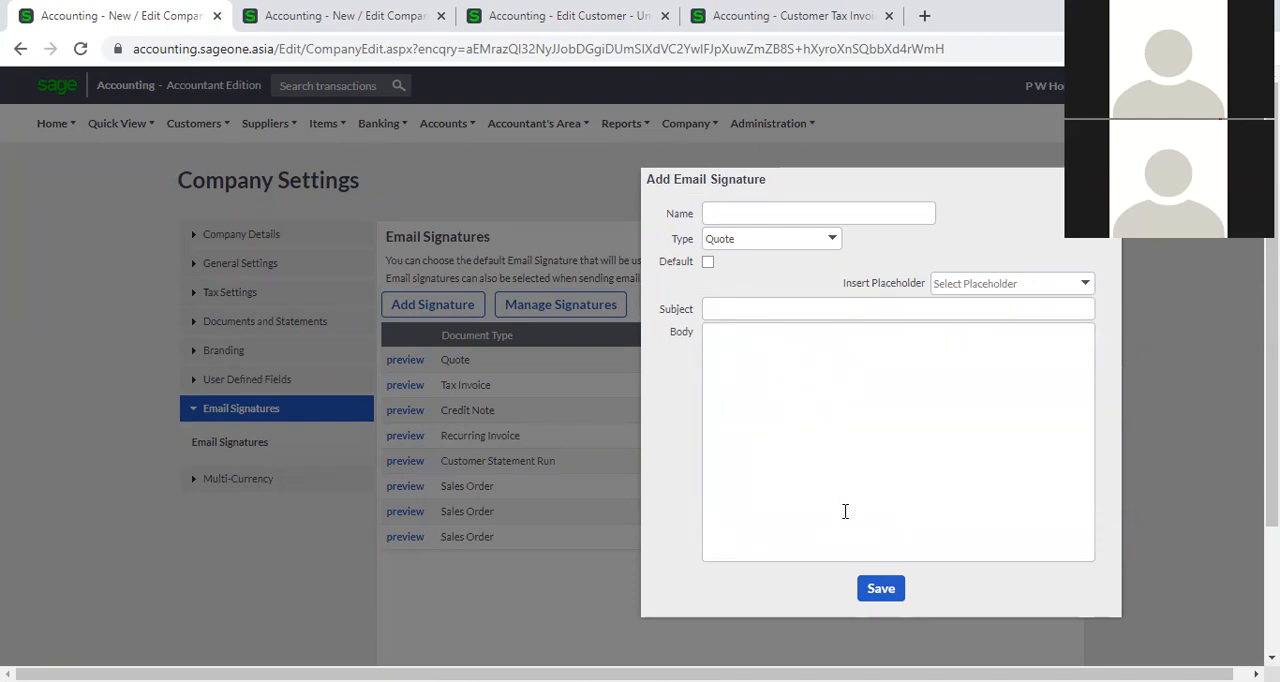
{"action": "left_click", "coordinate": [880, 600]}
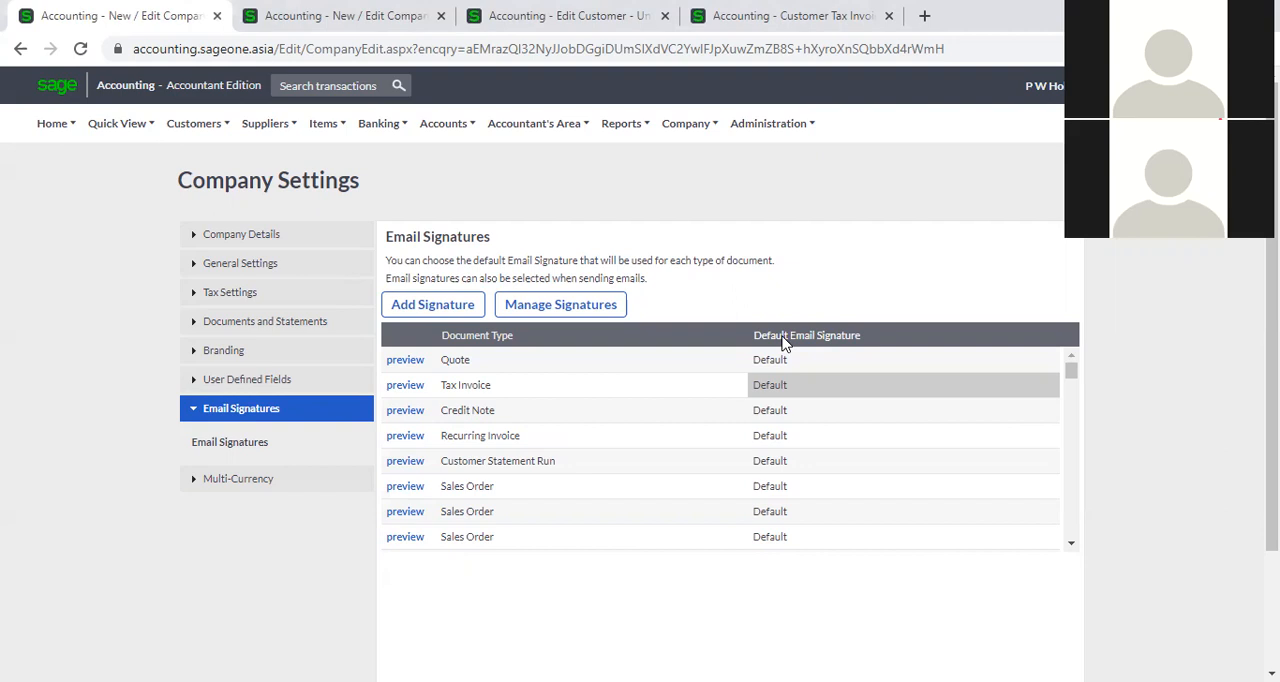
Close the extra Customer Tax Invoices browser tab and review the Tax Invoice default signature options in the first tab without choosing one.
{"action": "left_click", "coordinate": [832, 18]}
{"action": "left_click", "coordinate": [887, 16]}
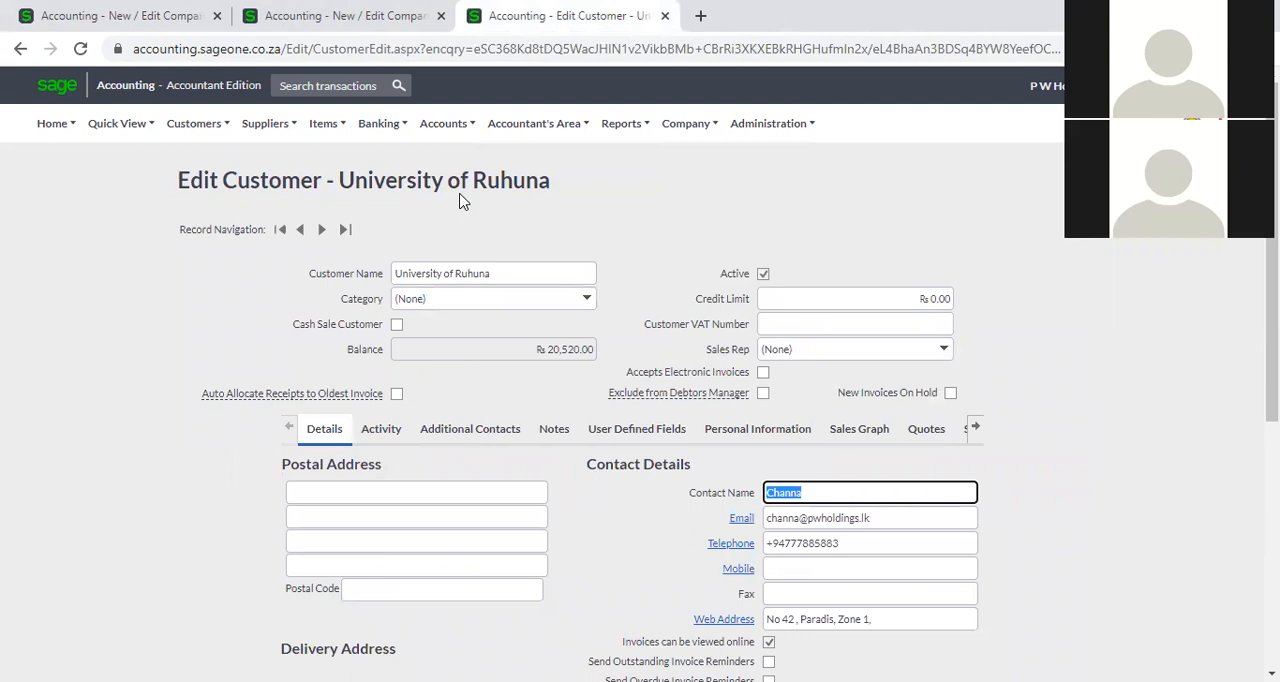
{"action": "left_click", "coordinate": [90, 16]}
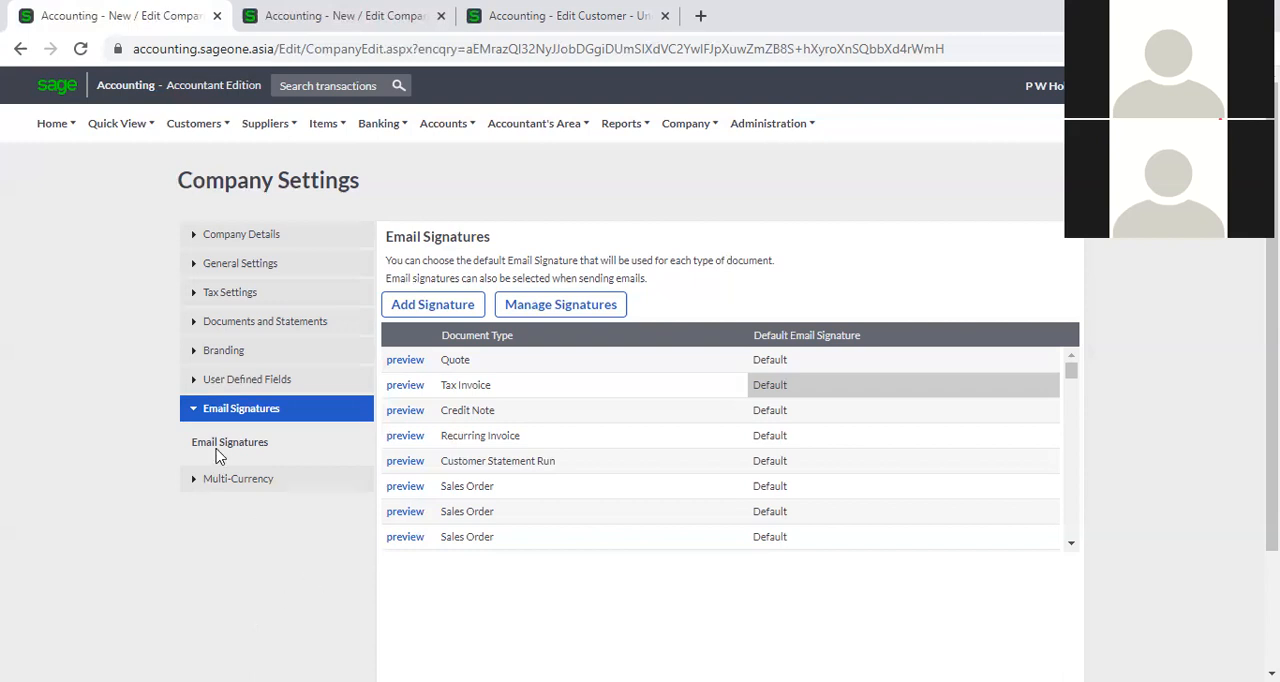
{"action": "left_click", "coordinate": [1003, 382]}
{"action": "left_click", "coordinate": [1047, 388]}
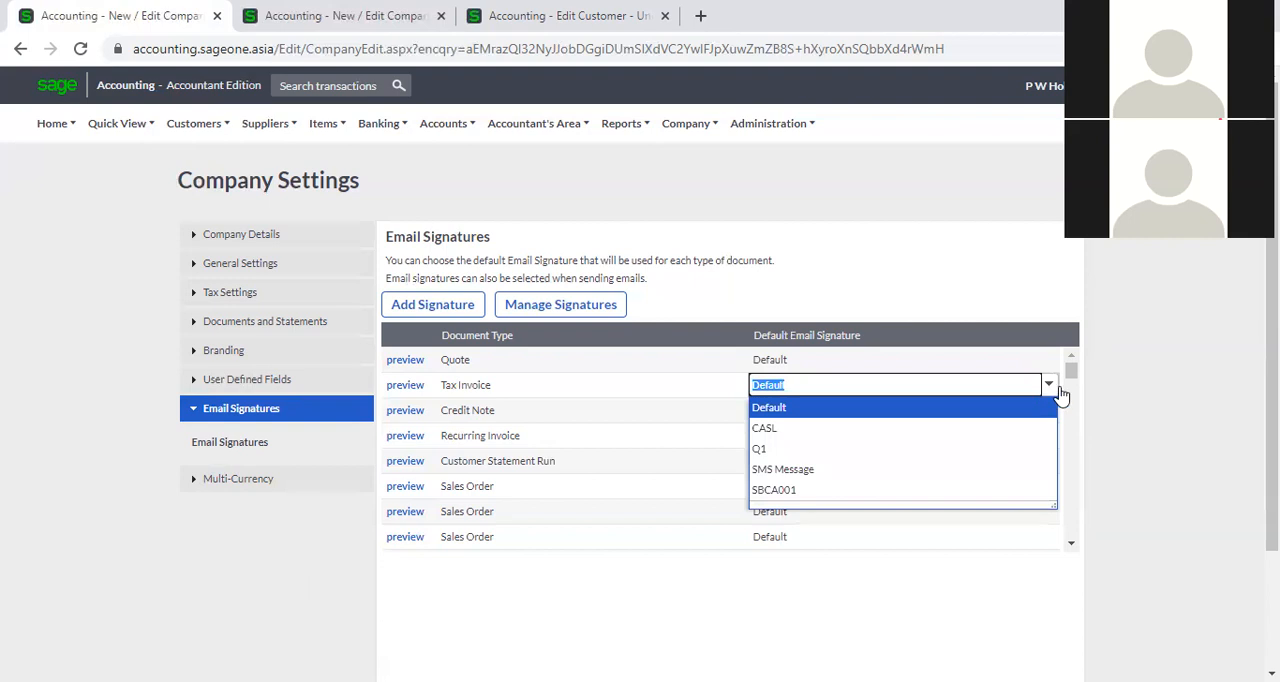
{"action": "left_click", "coordinate": [1160, 414]}
{"action": "left_click", "coordinate": [328, 124]}
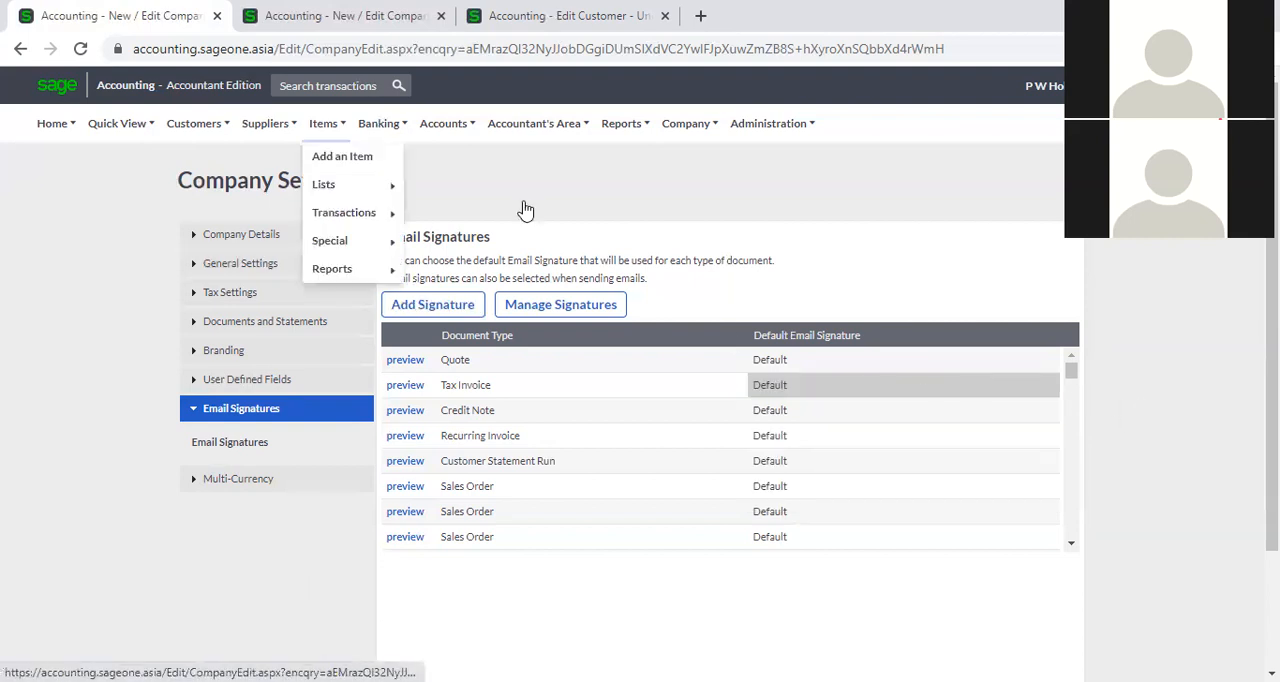
In the customer record's browser tab, open Customer Tax Invoices, view the email message for the overdue University of Ruhuna invoice, and close it unsent.
{"action": "left_click", "coordinate": [562, 16]}
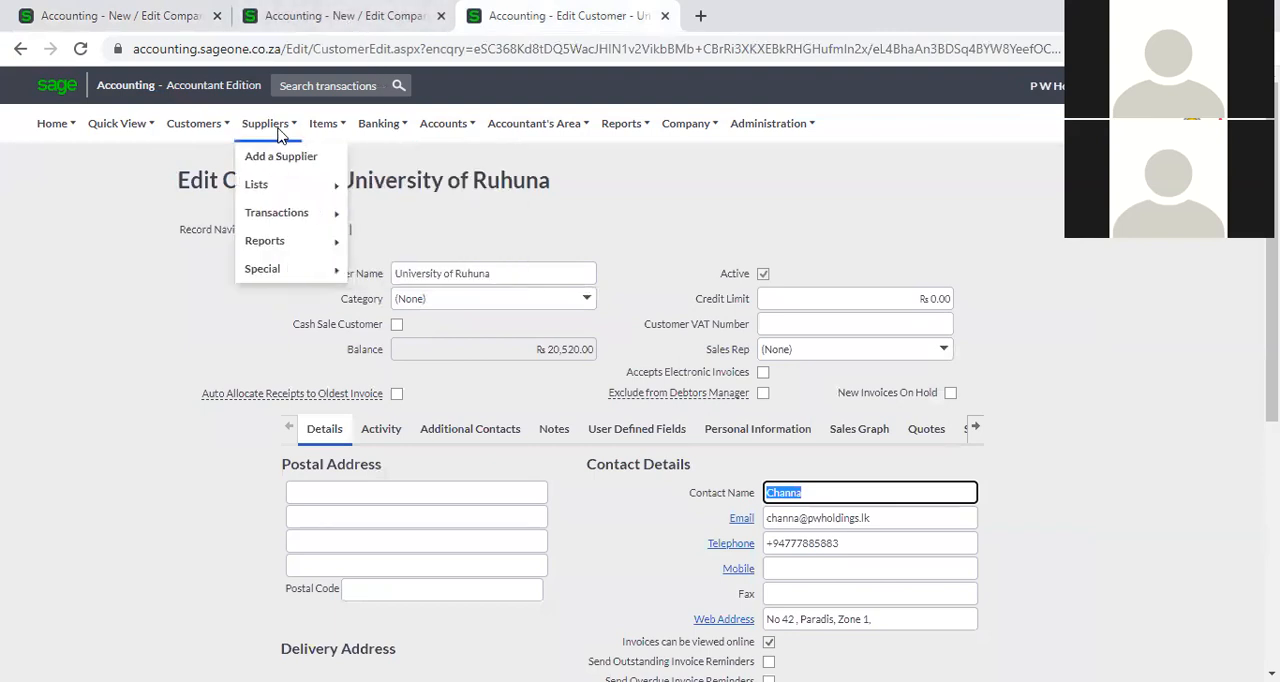
{"action": "mouse_move", "coordinate": [200, 131]}
{"action": "mouse_move", "coordinate": [209, 212]}
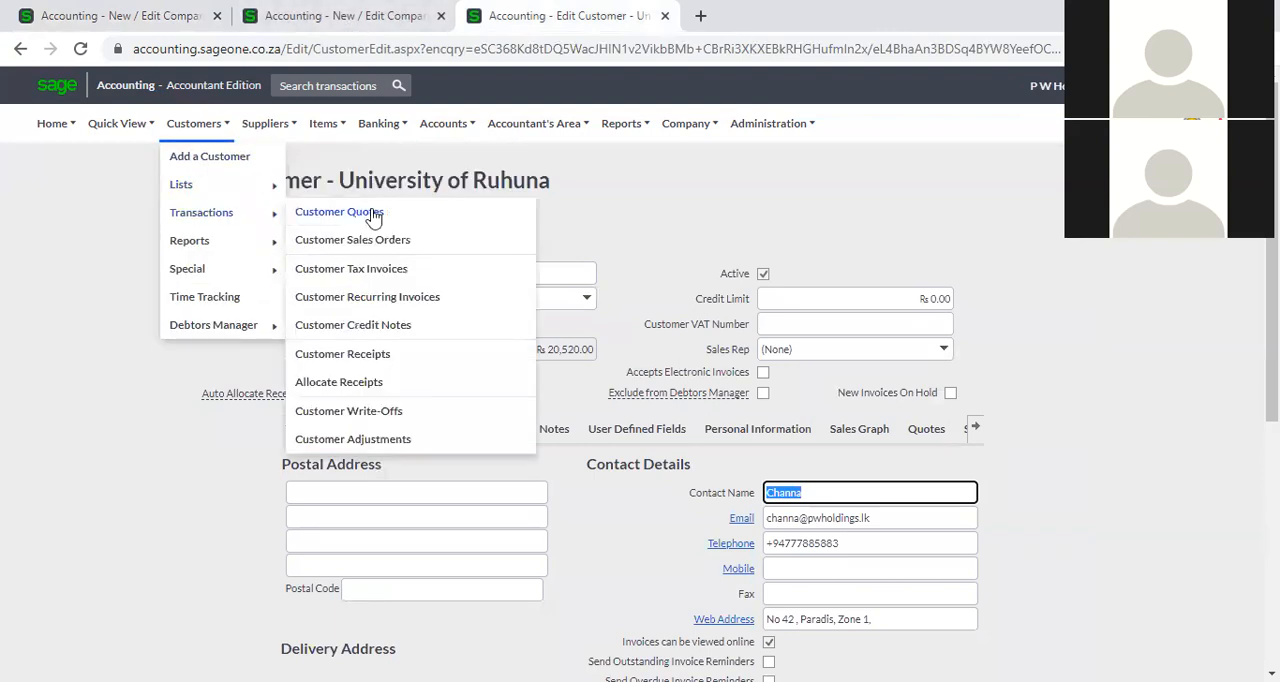
{"action": "left_click", "coordinate": [391, 283]}
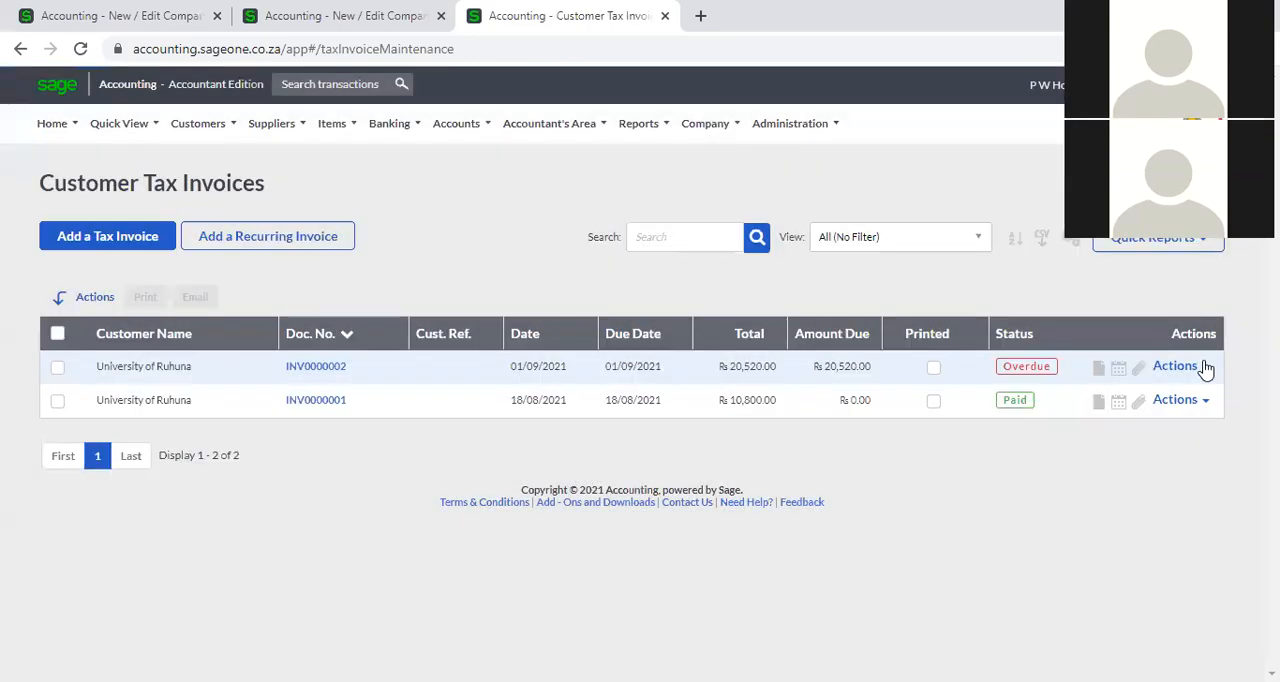
{"action": "left_click", "coordinate": [1195, 367]}
{"action": "left_click", "coordinate": [1158, 445]}
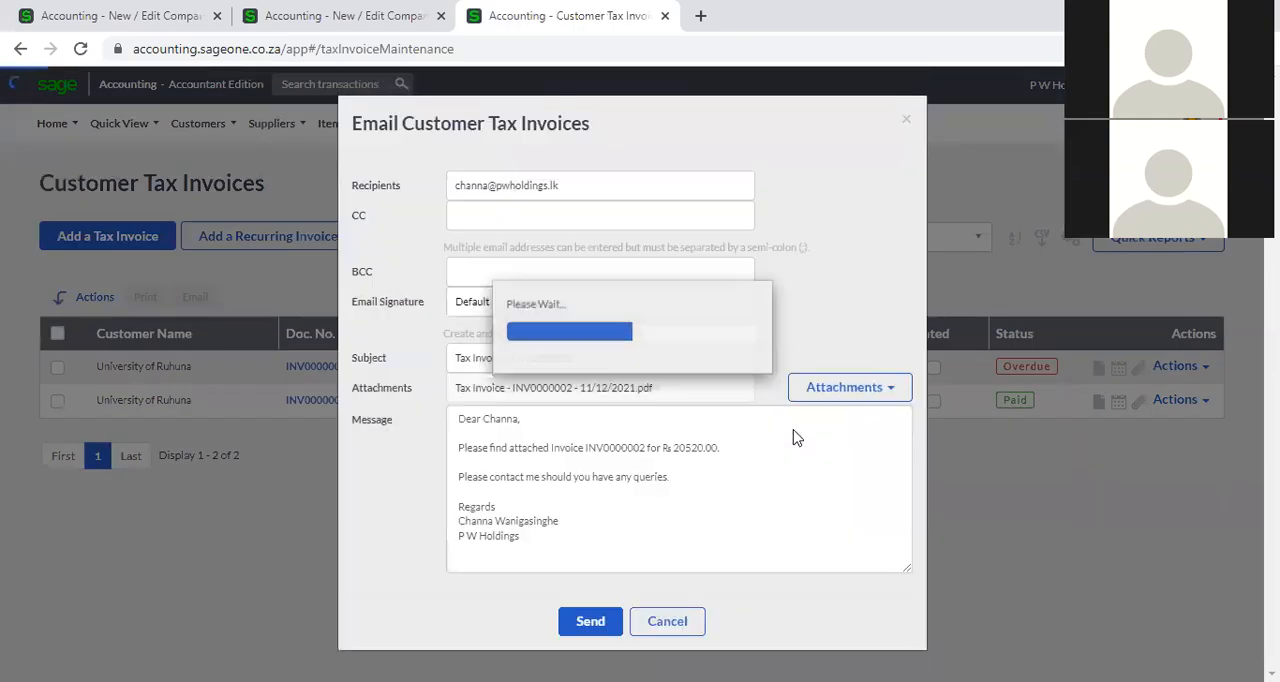
{"action": "left_click", "coordinate": [908, 121]}
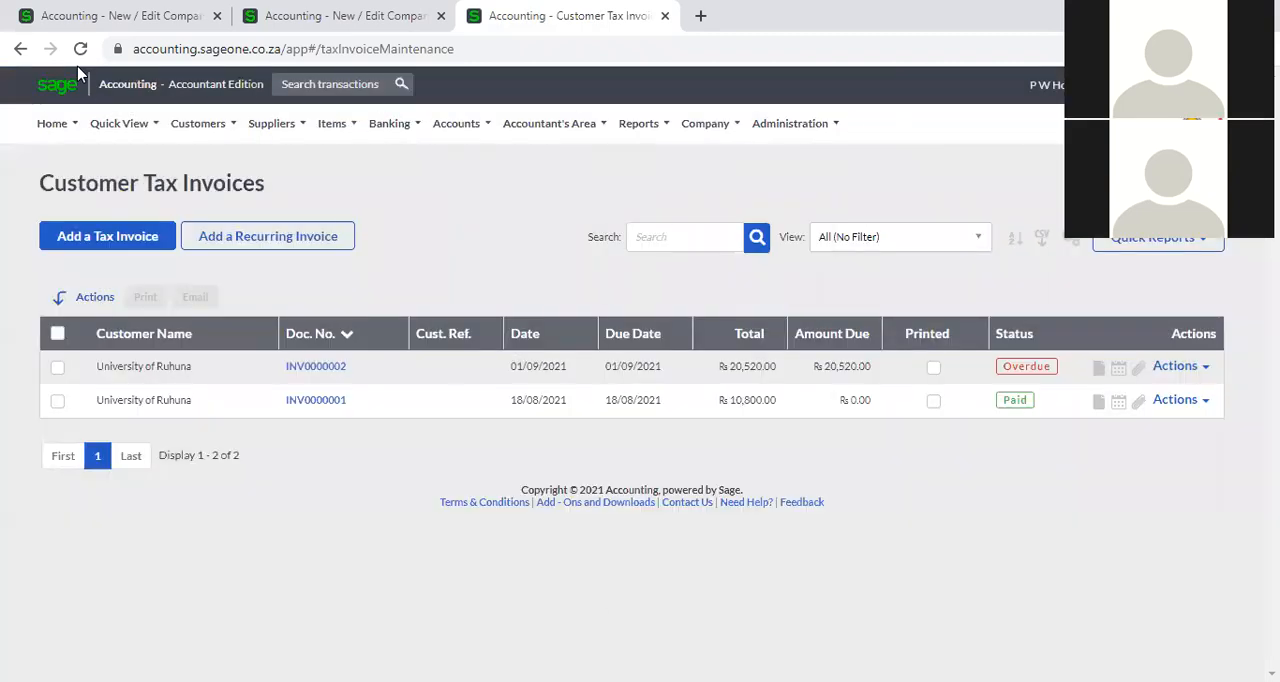
In the second browser tab, close the email template preview and open the company's Multi-Currency settings.
{"action": "left_click", "coordinate": [90, 20]}
{"action": "left_click", "coordinate": [360, 20]}
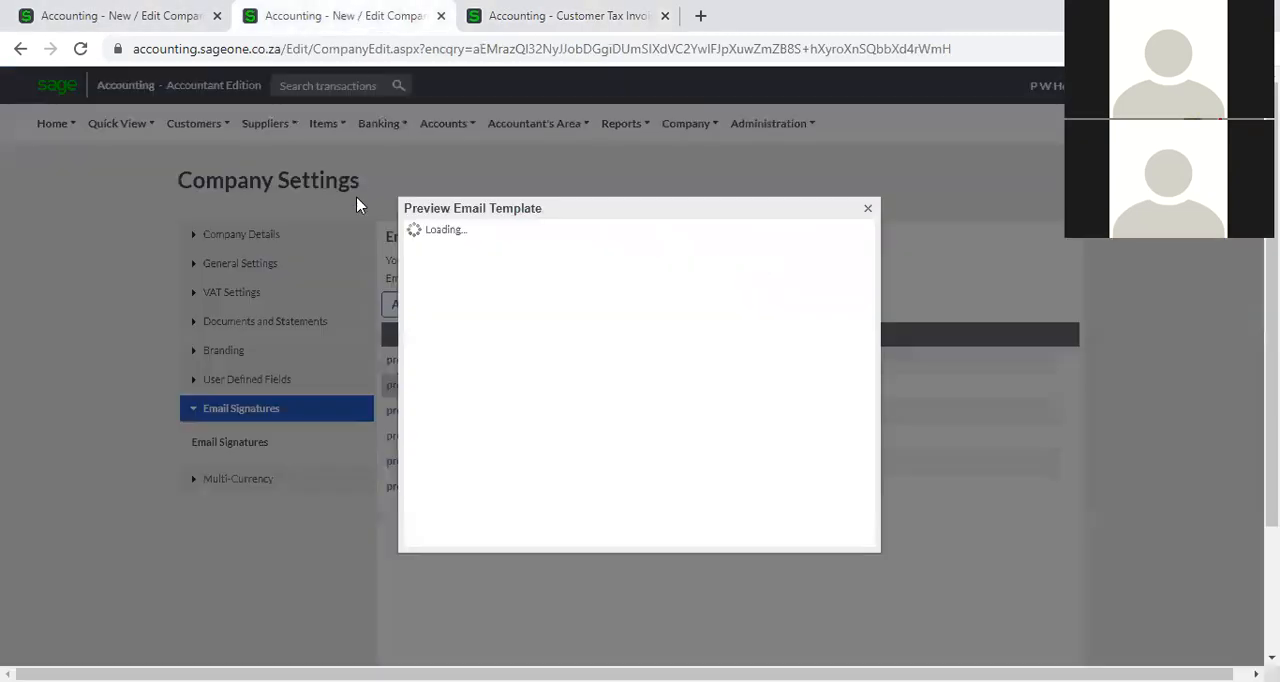
{"action": "left_click", "coordinate": [867, 209]}
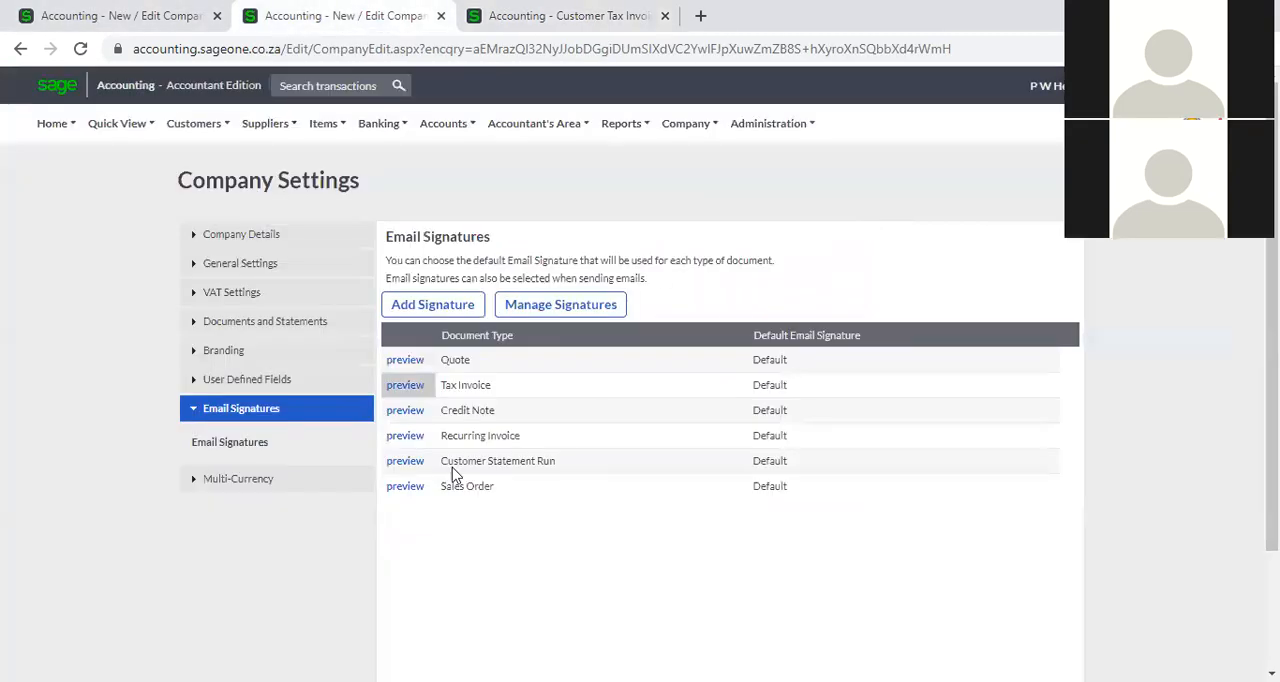
{"action": "left_click", "coordinate": [240, 480]}
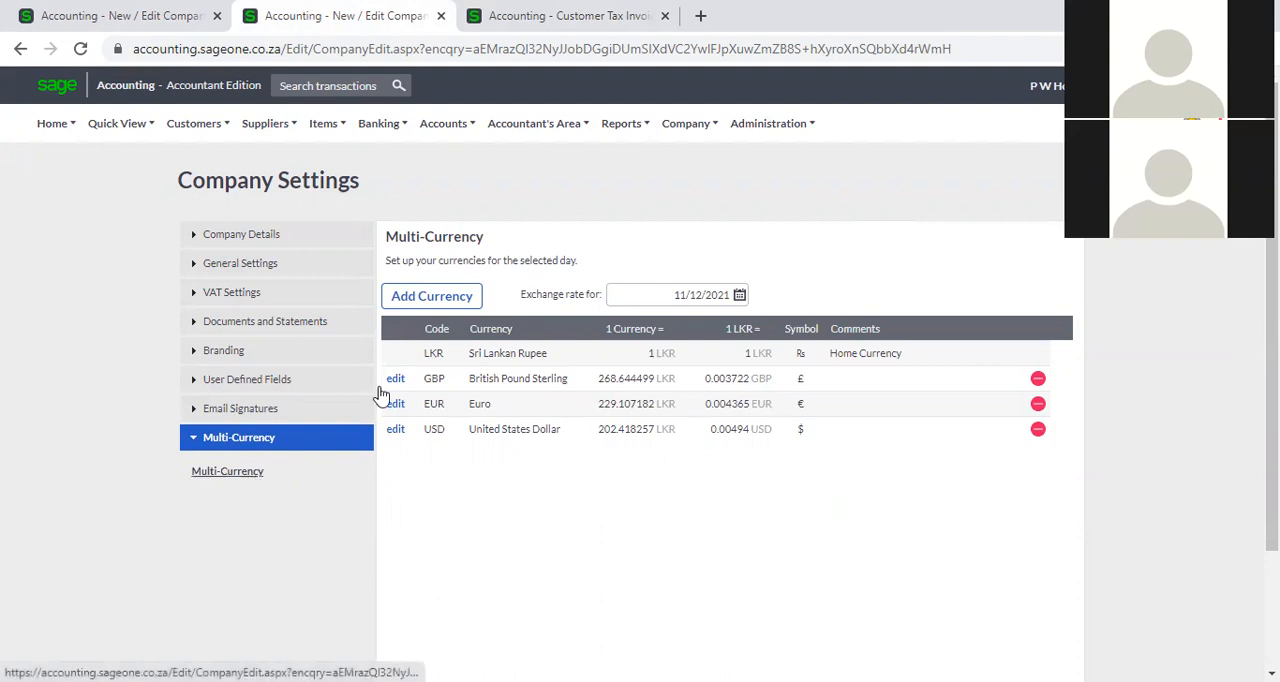
Open the package upgrade options from My Profile and examine the module licence options, including Multi-Currency.
{"action": "left_click", "coordinate": [755, 128]}
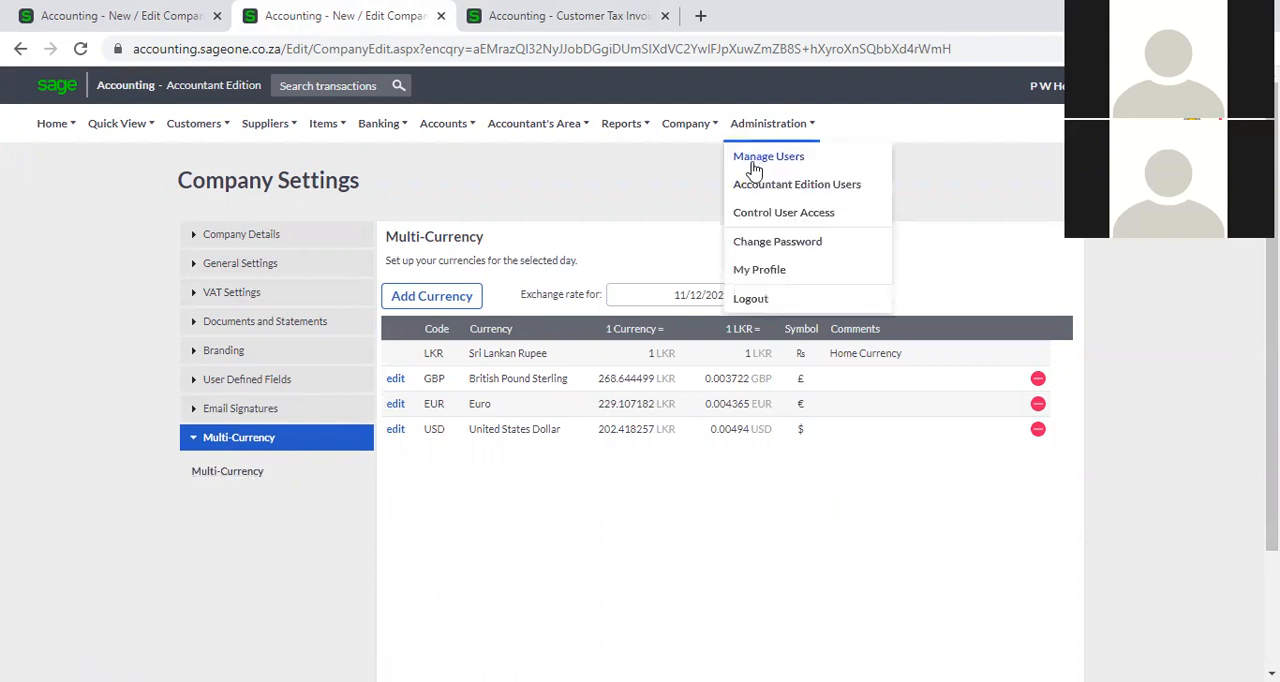
{"action": "left_click", "coordinate": [760, 270]}
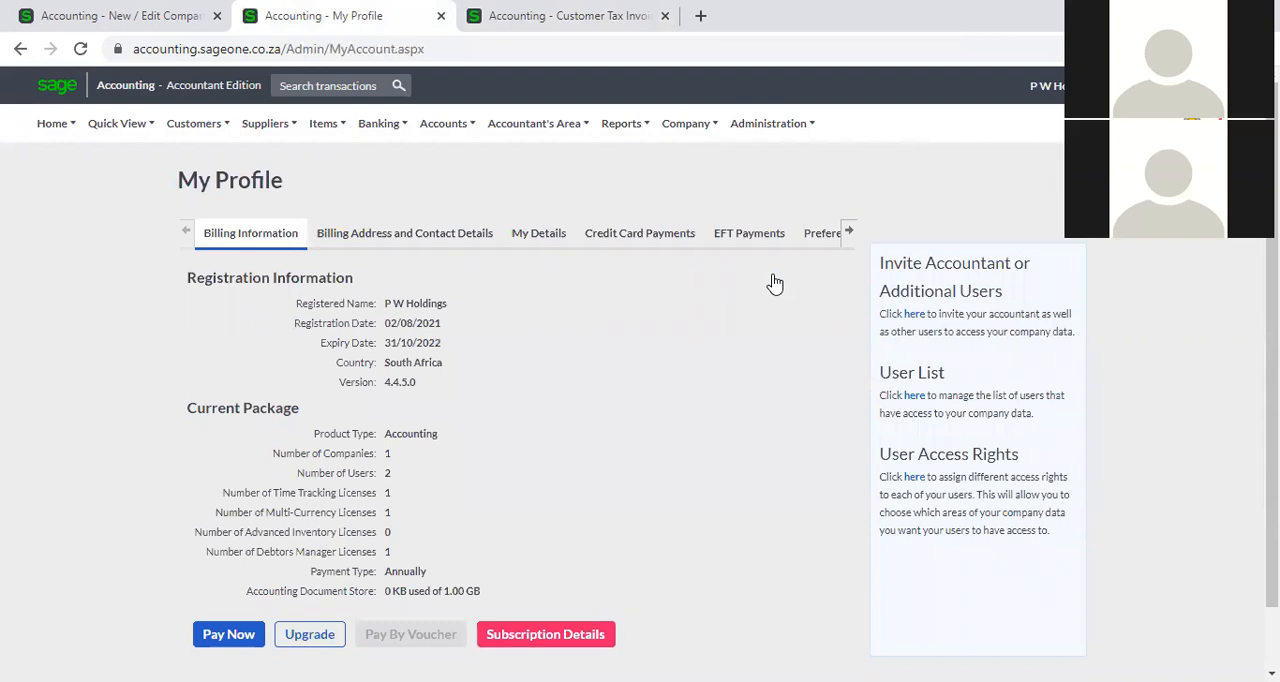
{"action": "scroll", "coordinate": [606, 370], "scroll_direction": "down", "scroll_amount": 1}
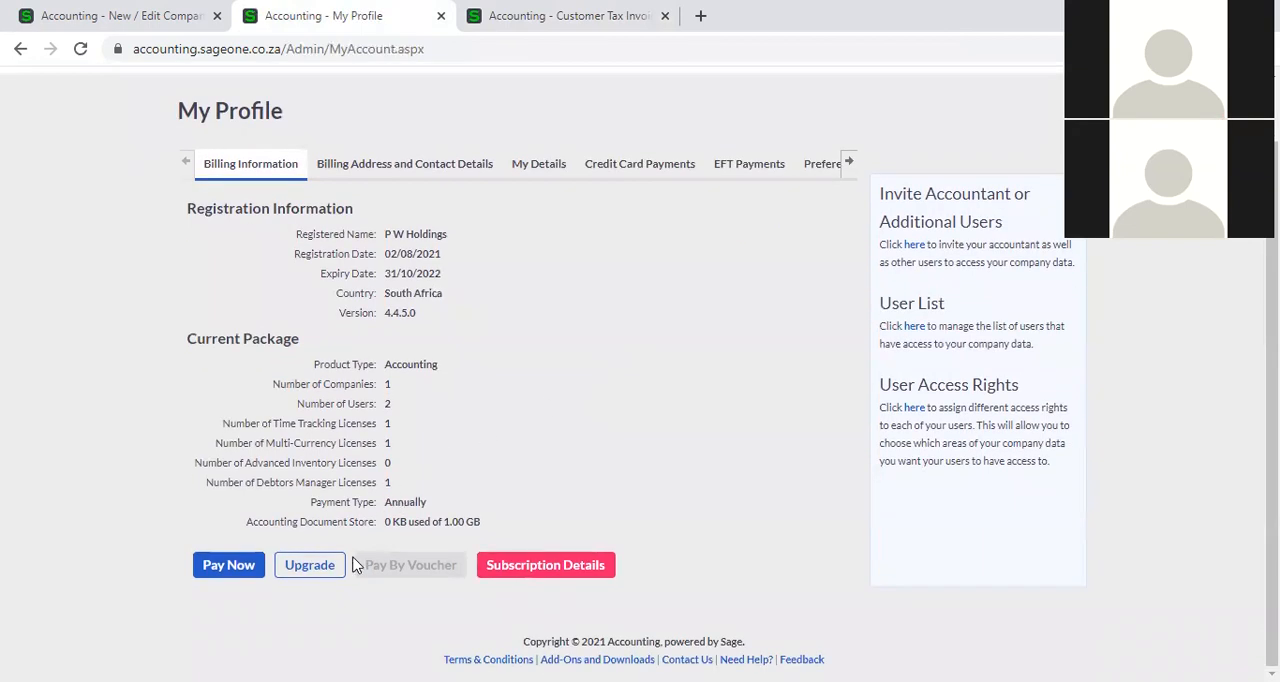
{"action": "left_click", "coordinate": [318, 565]}
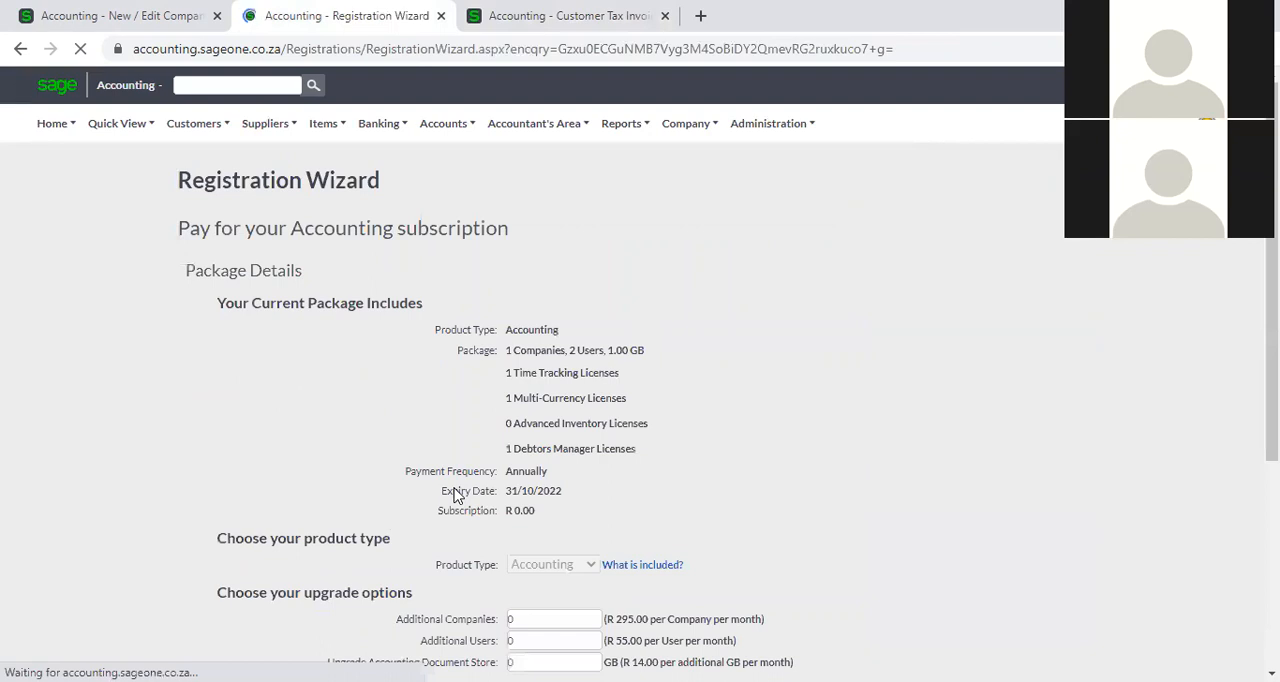
{"action": "scroll", "coordinate": [455, 495], "scroll_direction": "down", "scroll_amount": 3}
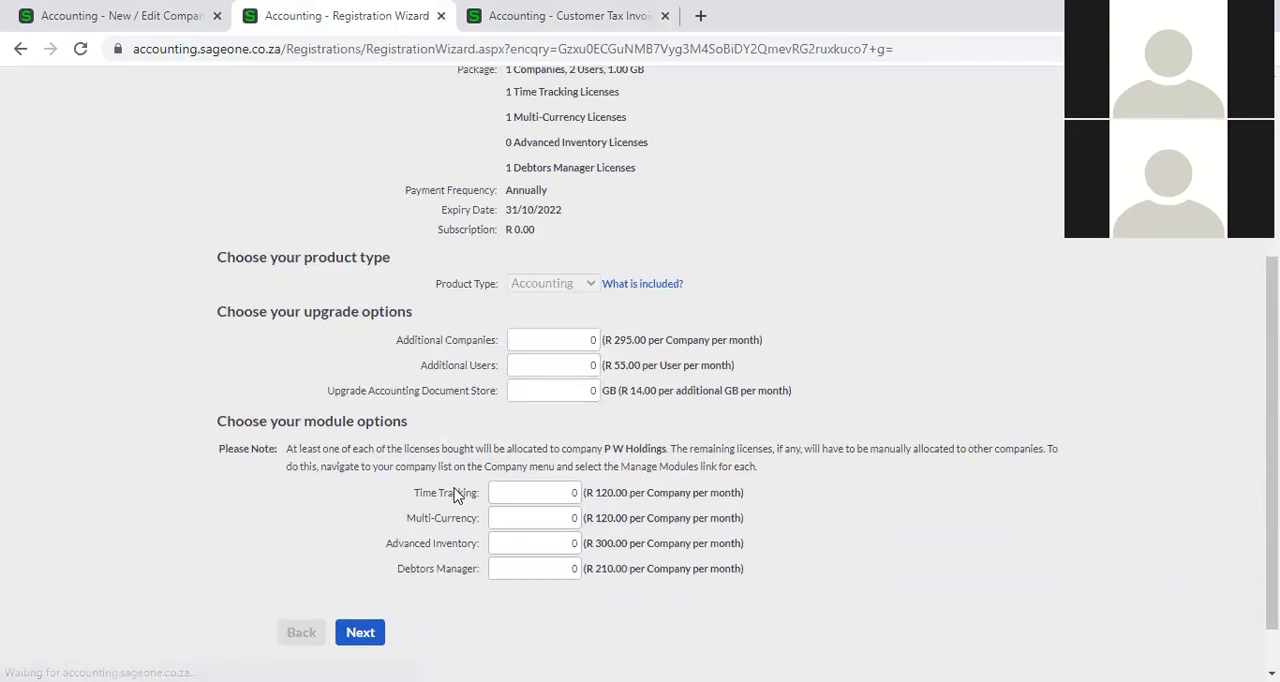
{"action": "left_click", "coordinate": [551, 515]}
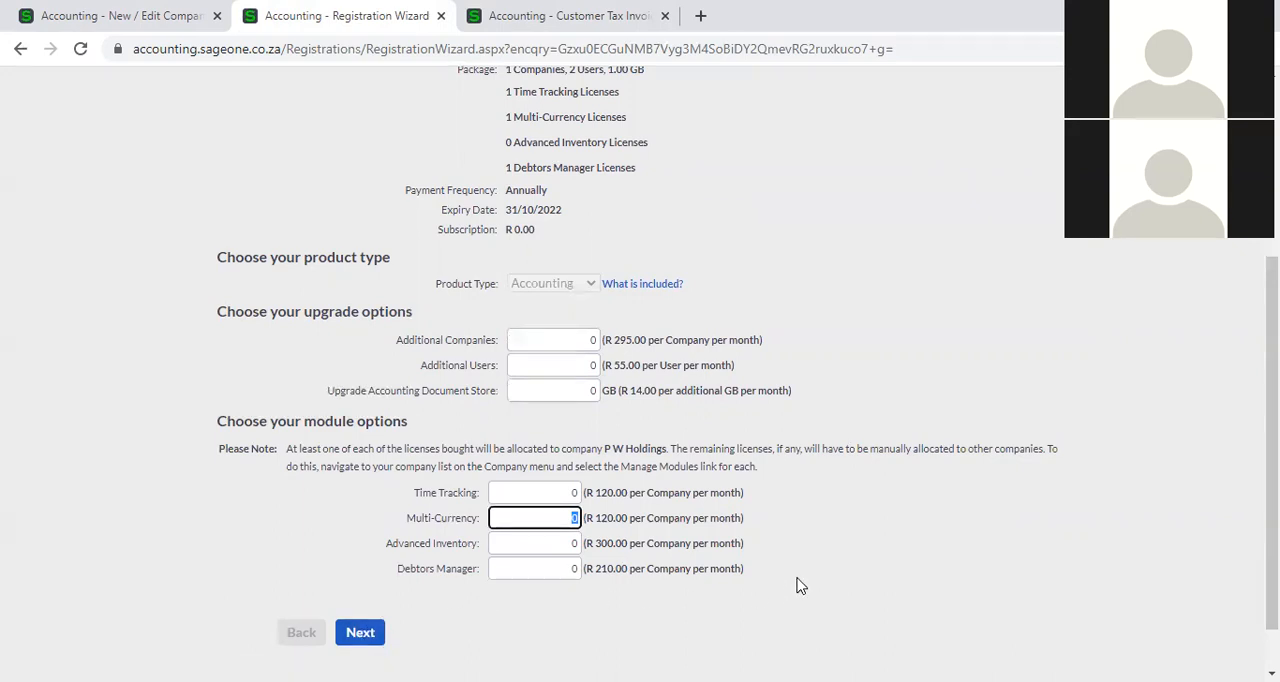
{"action": "scroll", "coordinate": [797, 585], "scroll_direction": "up", "scroll_amount": 3}
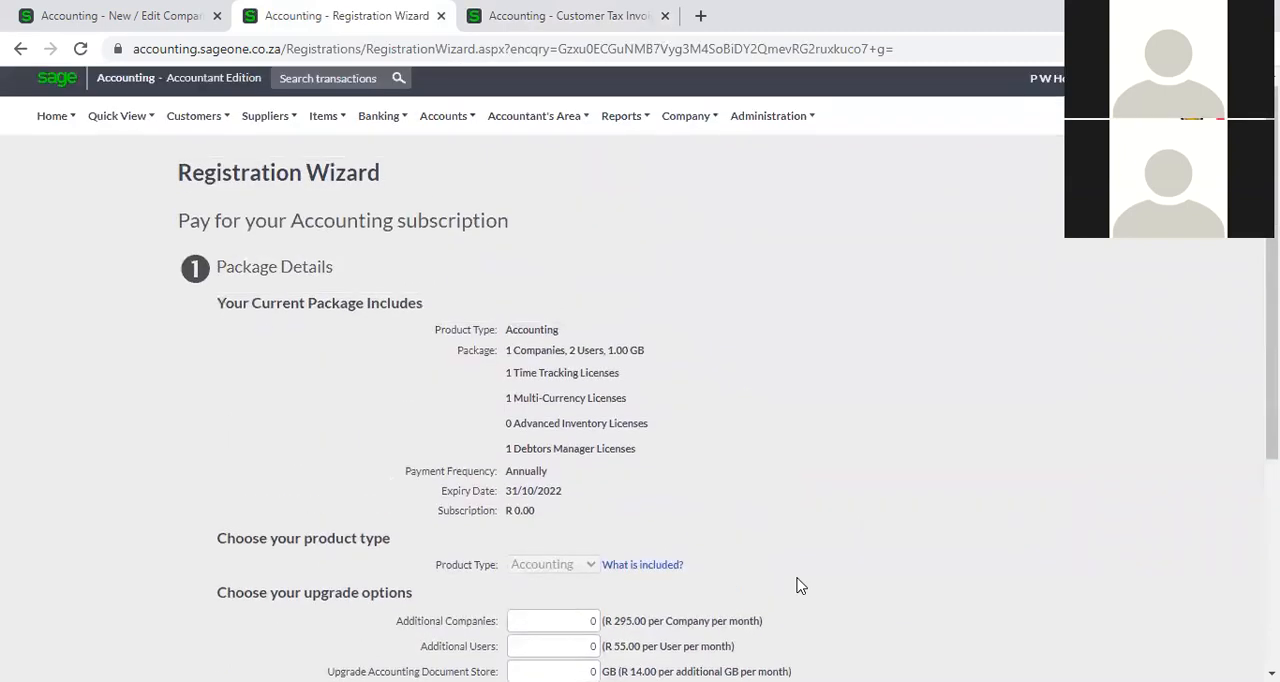
View the Multi-Currency list in the first browser tab, and switch to the company P W Holdings...
{"action": "left_click", "coordinate": [156, 17]}
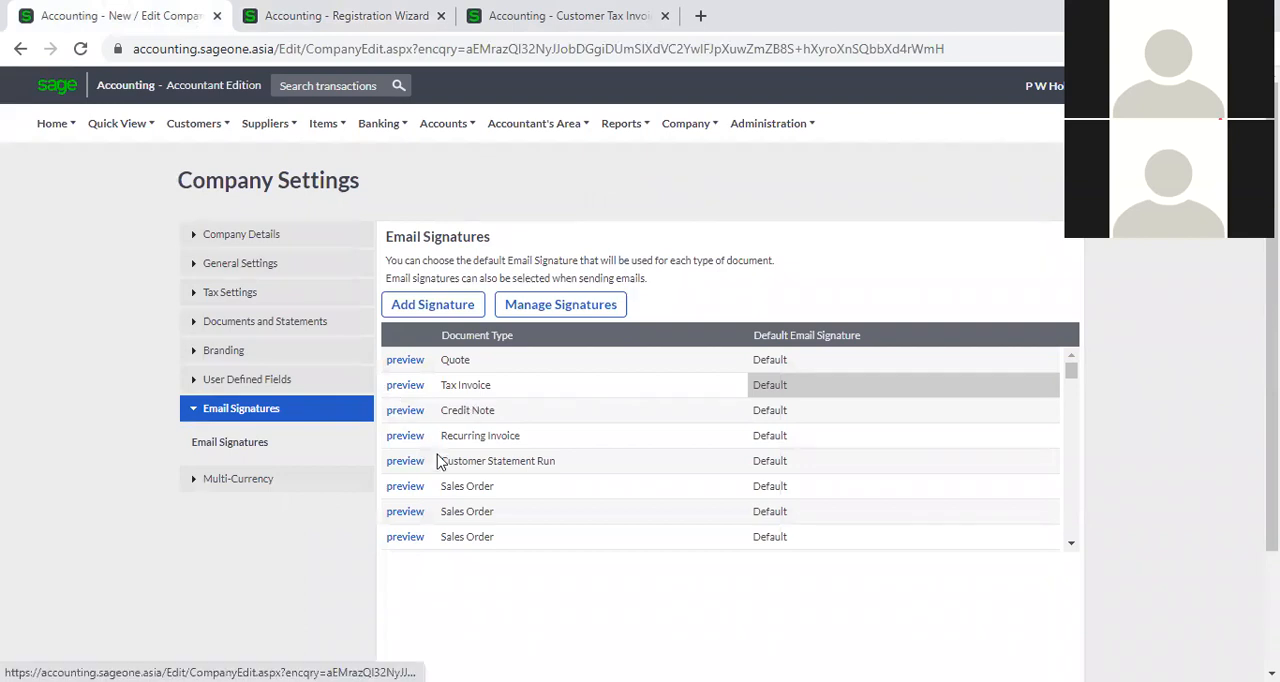
{"action": "left_click", "coordinate": [254, 477]}
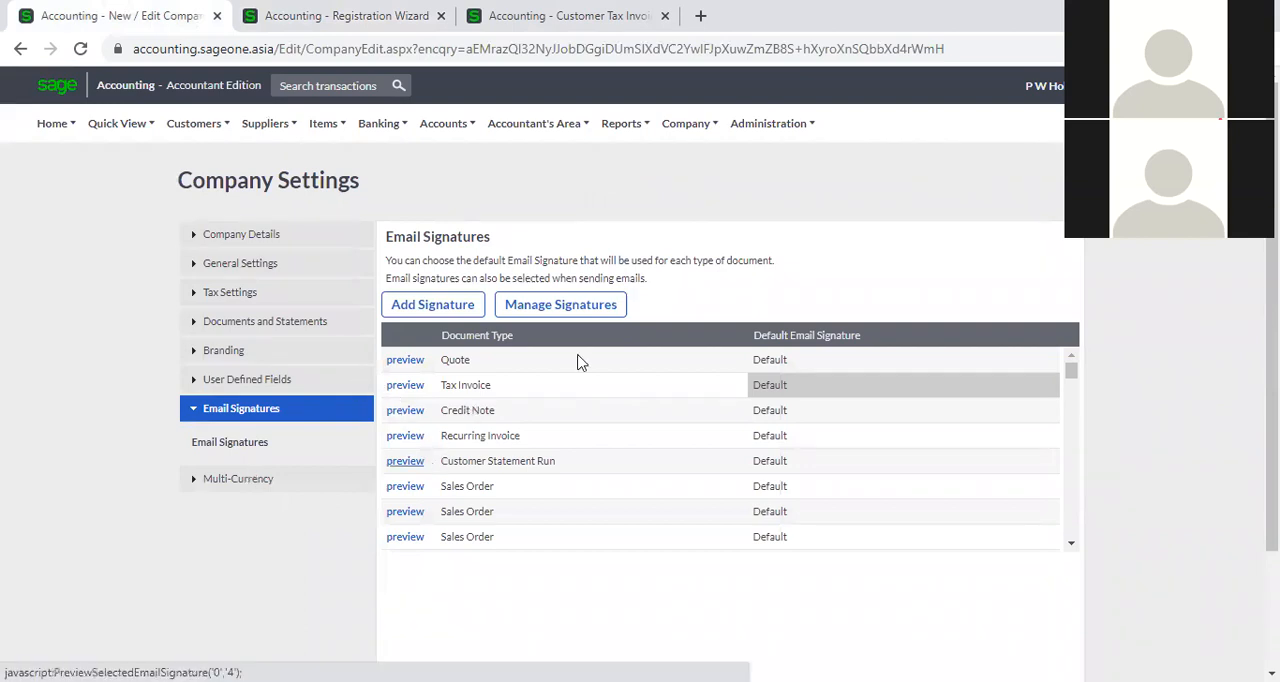
{"action": "left_click", "coordinate": [1045, 88]}
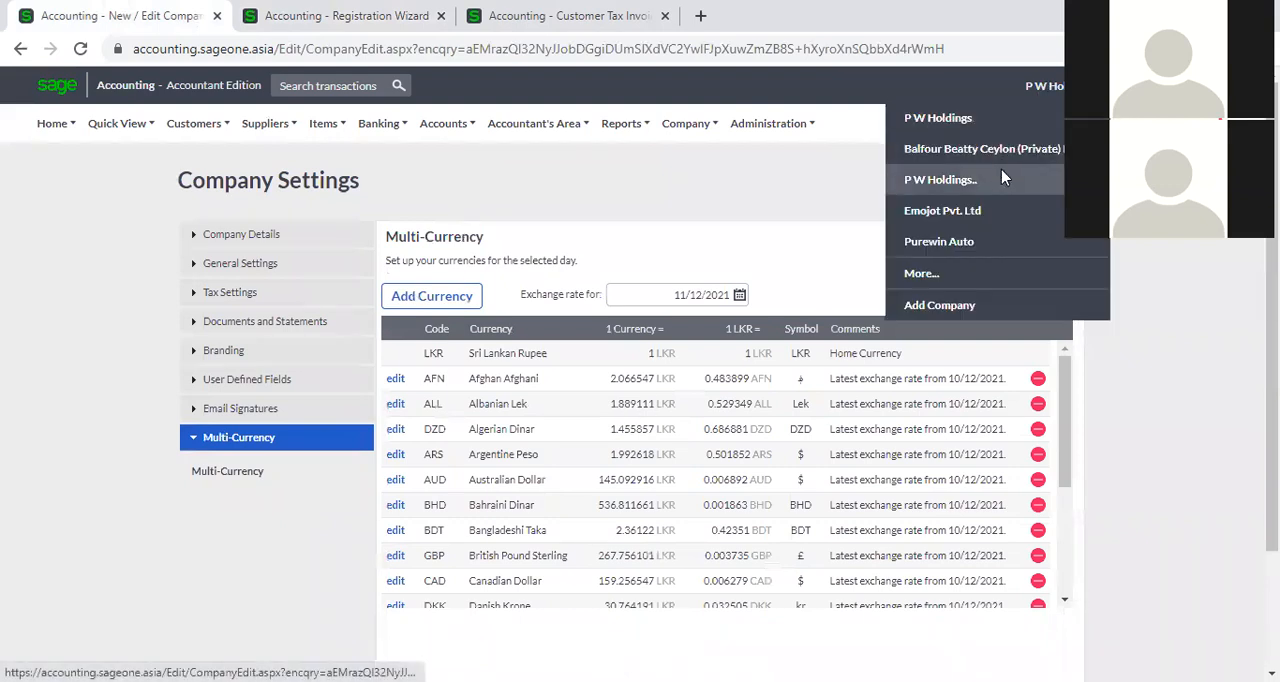
{"action": "left_click", "coordinate": [1001, 176]}
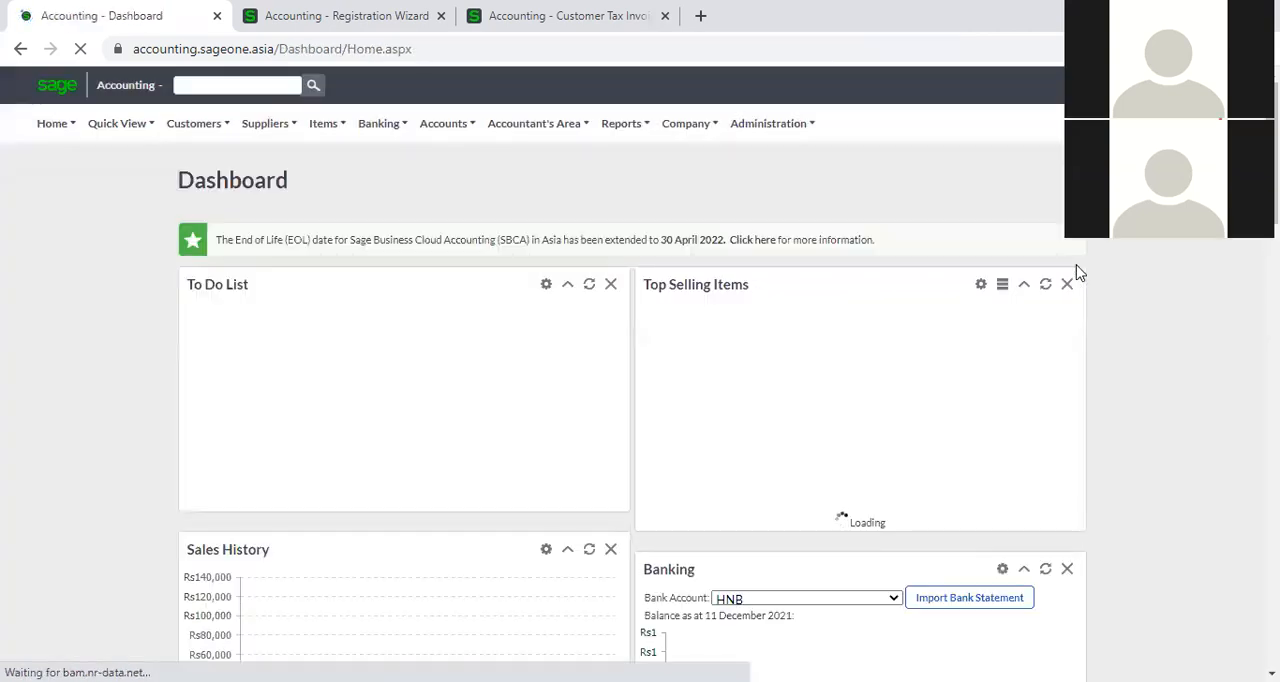
Open the Multi-Currency section of this company's settings.
{"action": "mouse_move", "coordinate": [685, 126]}
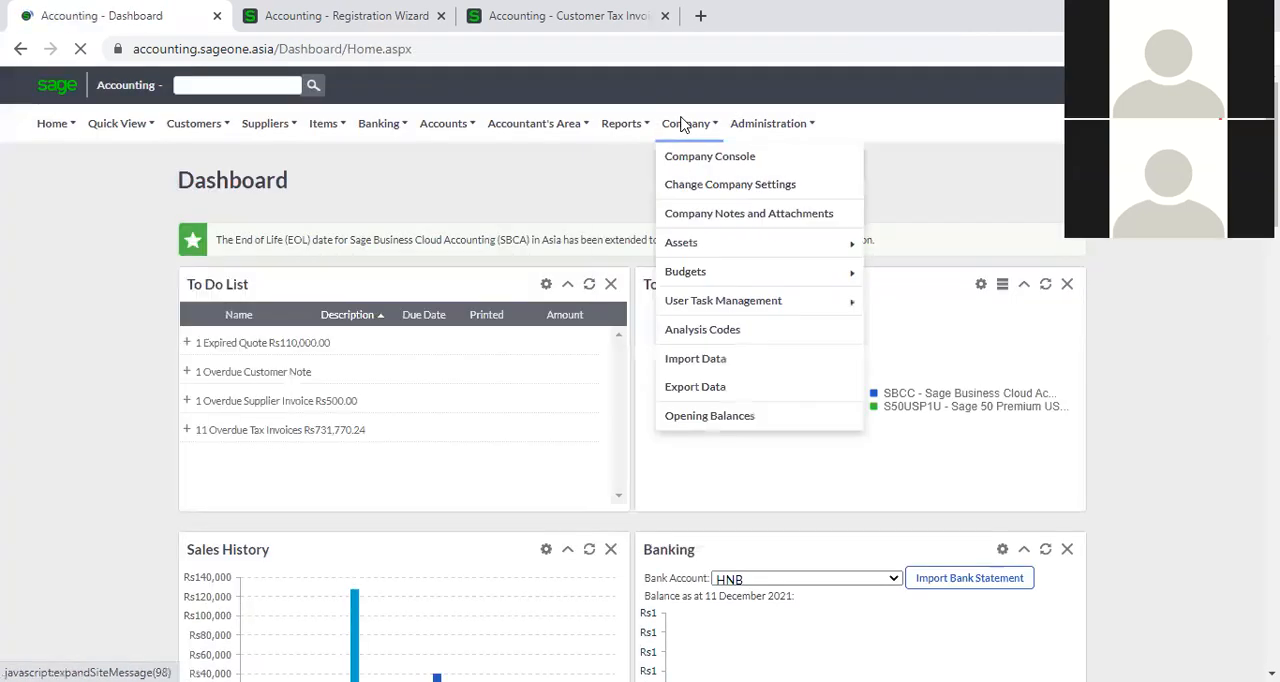
{"action": "left_click", "coordinate": [706, 190]}
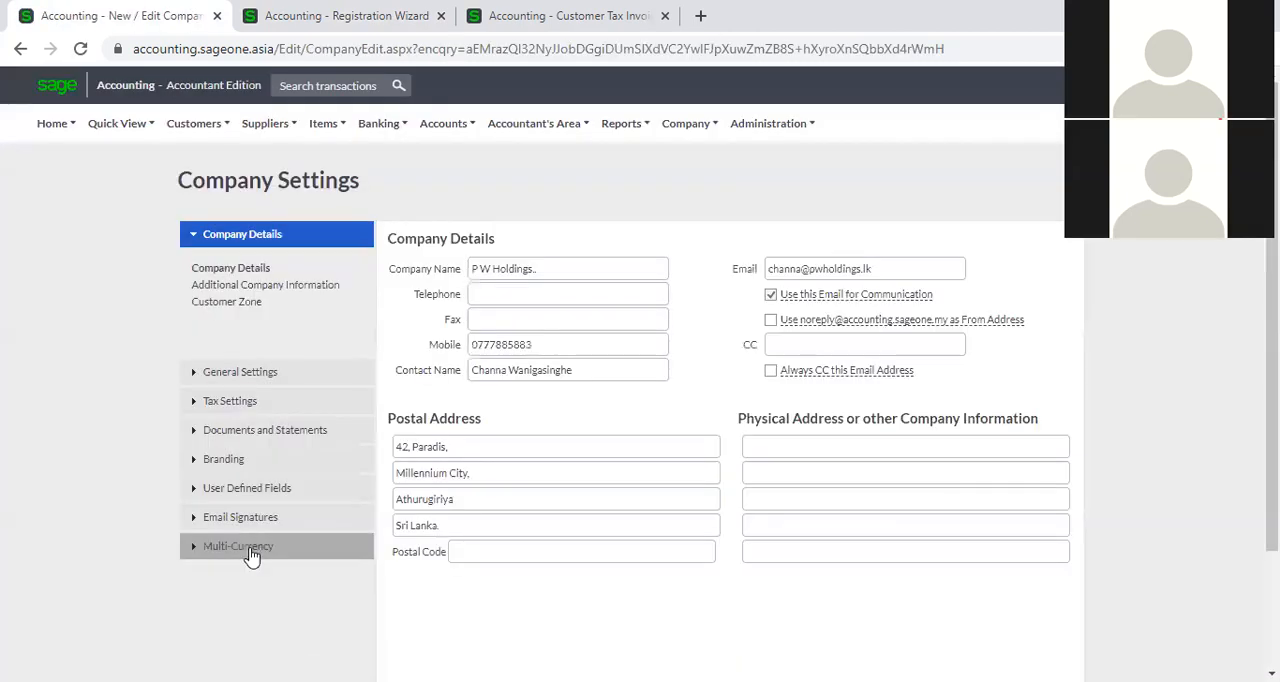
{"action": "left_click", "coordinate": [251, 548]}
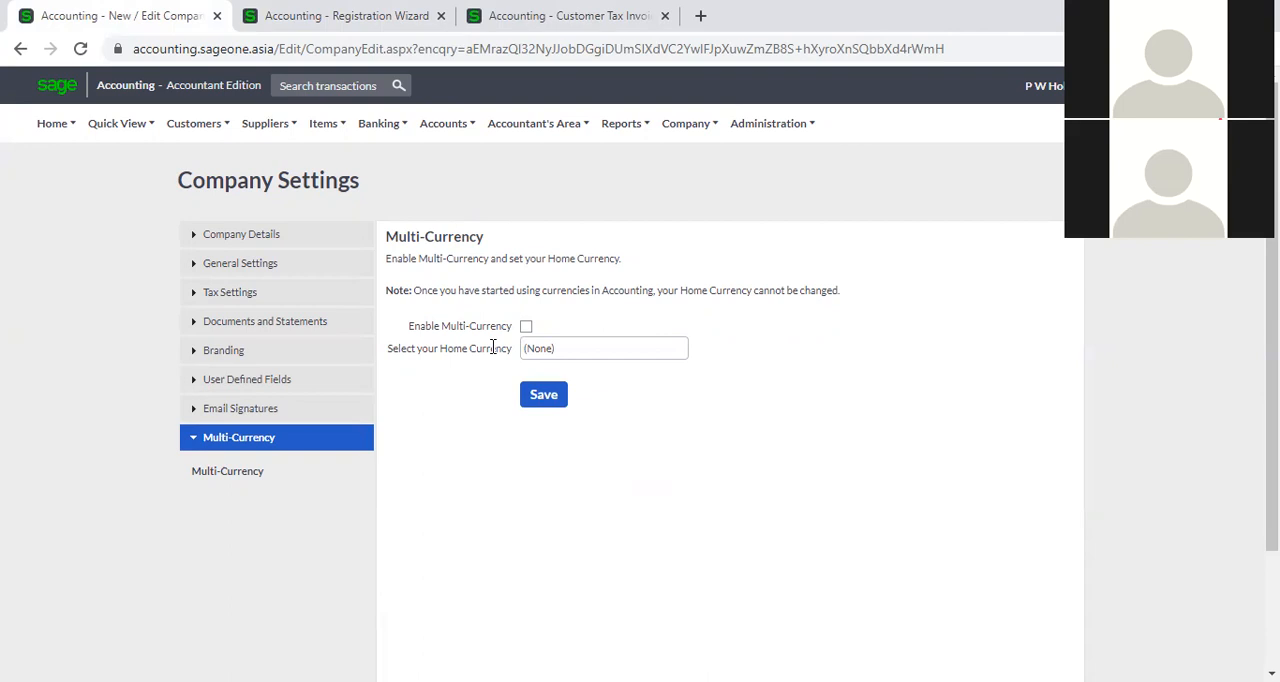
Enable Multi-Currency and select Sri Lankan Rupee as the home currency.
{"action": "left_click", "coordinate": [525, 328]}
{"action": "left_click", "coordinate": [676, 360]}
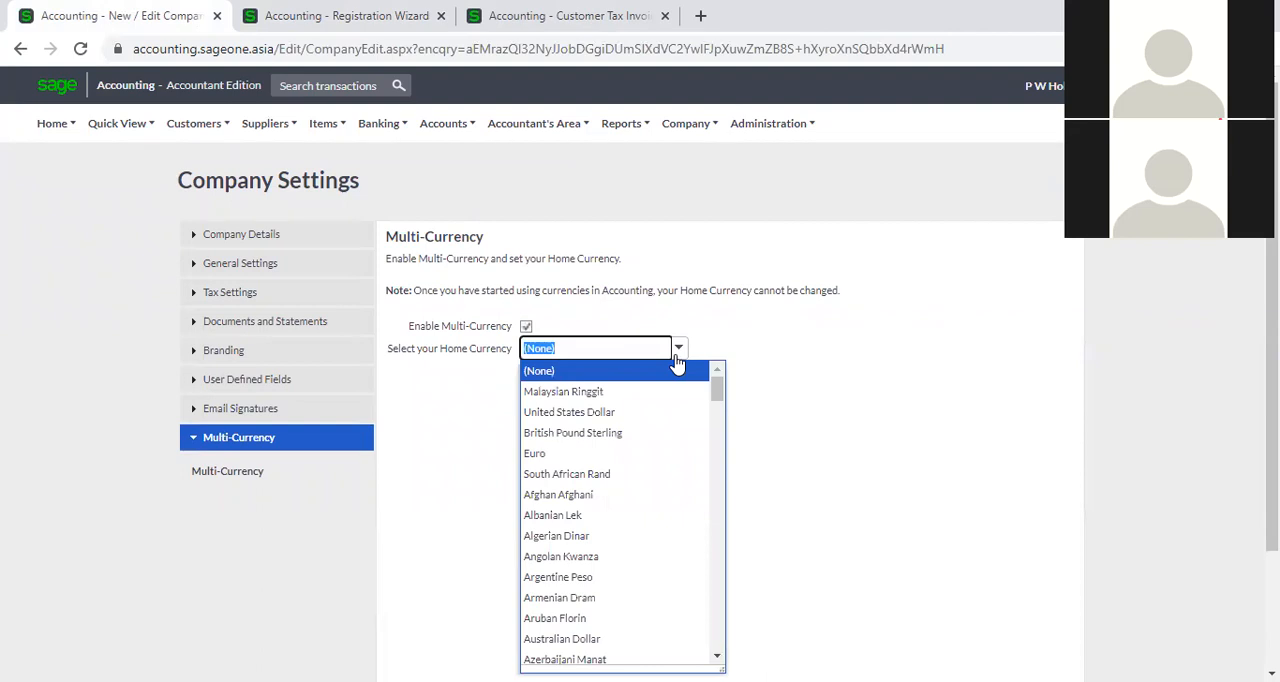
{"action": "type", "text": "S"}
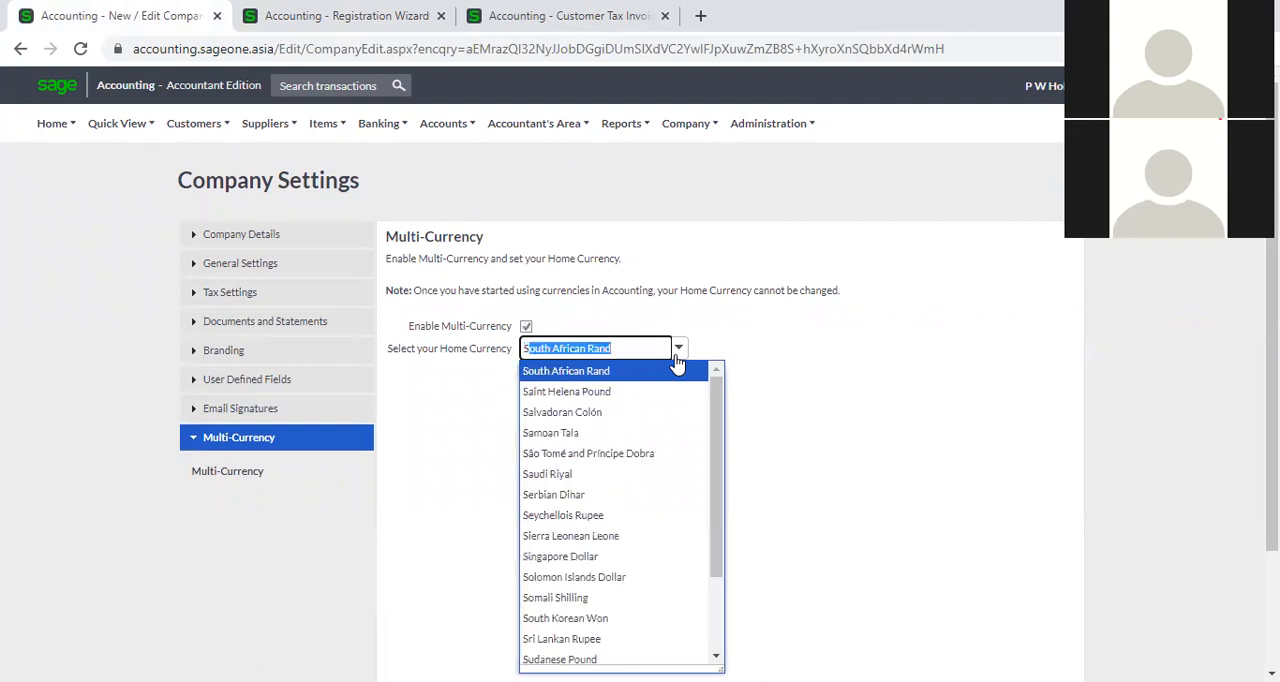
{"action": "type", "text": "ri Lankan Rupee"}
{"action": "left_click", "coordinate": [678, 371]}
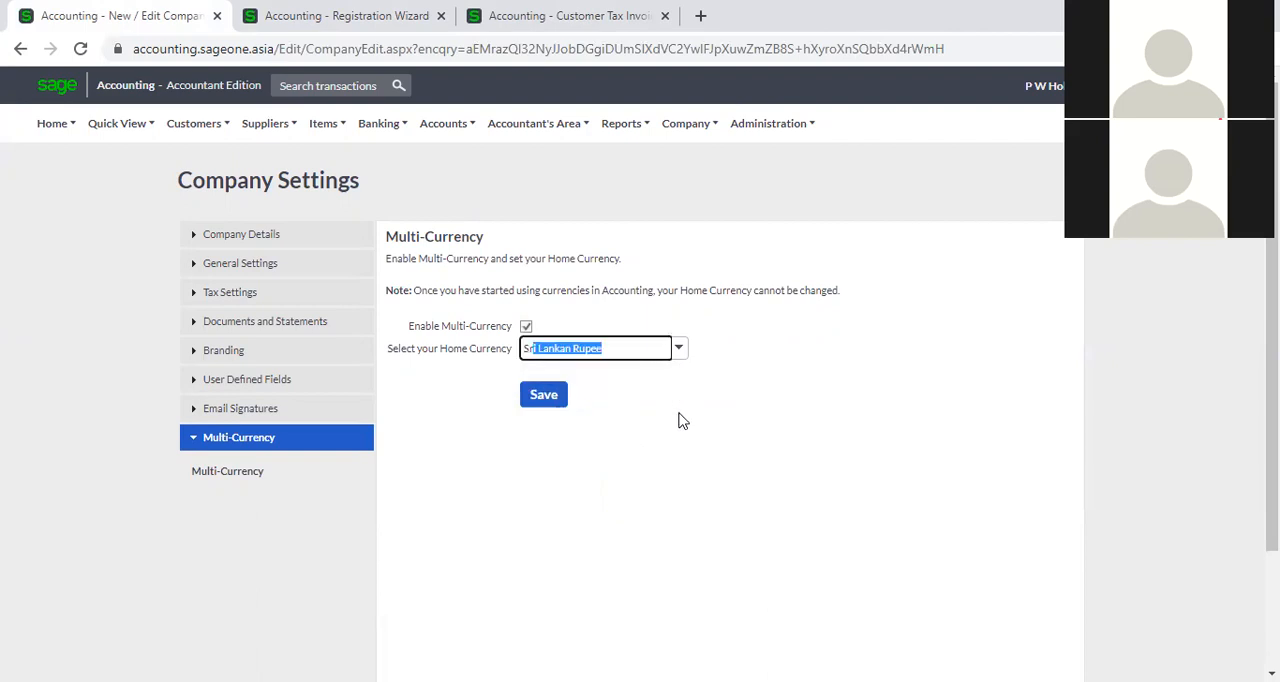
Change the home currency to United States Dollar.
{"action": "left_click", "coordinate": [684, 356]}
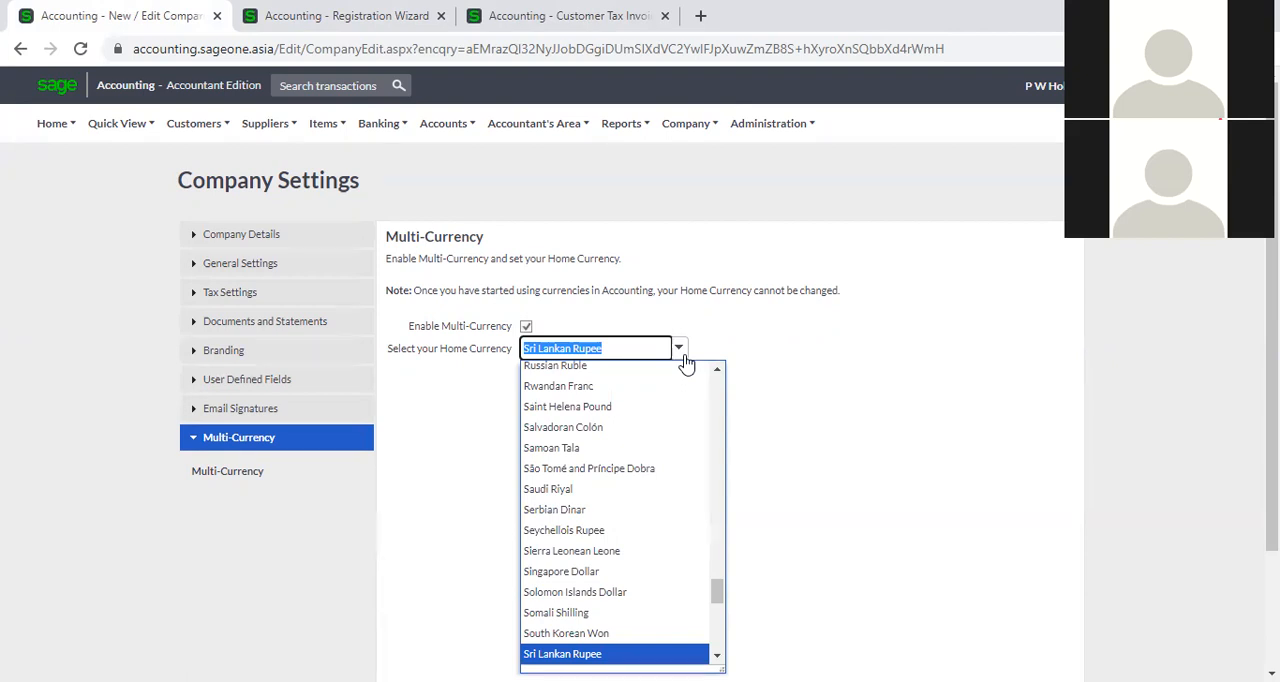
{"action": "type", "text": "u"}
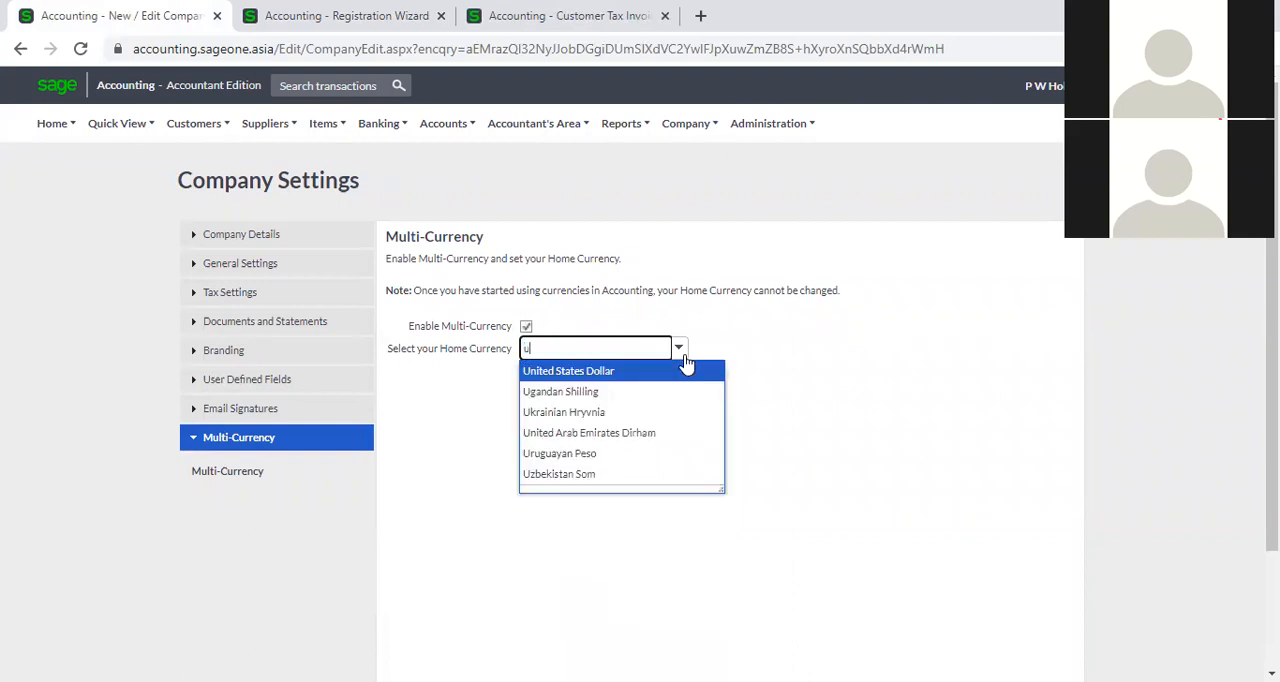
{"action": "left_click", "coordinate": [687, 370]}
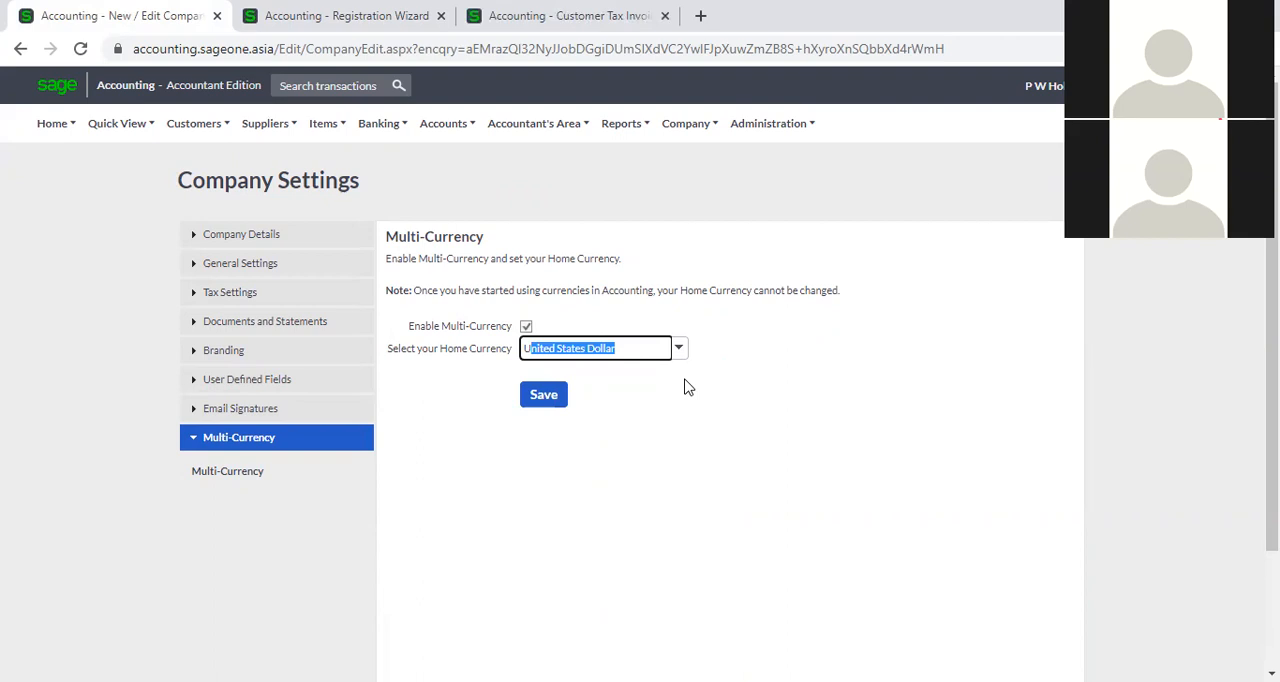
{"action": "left_click", "coordinate": [687, 387]}
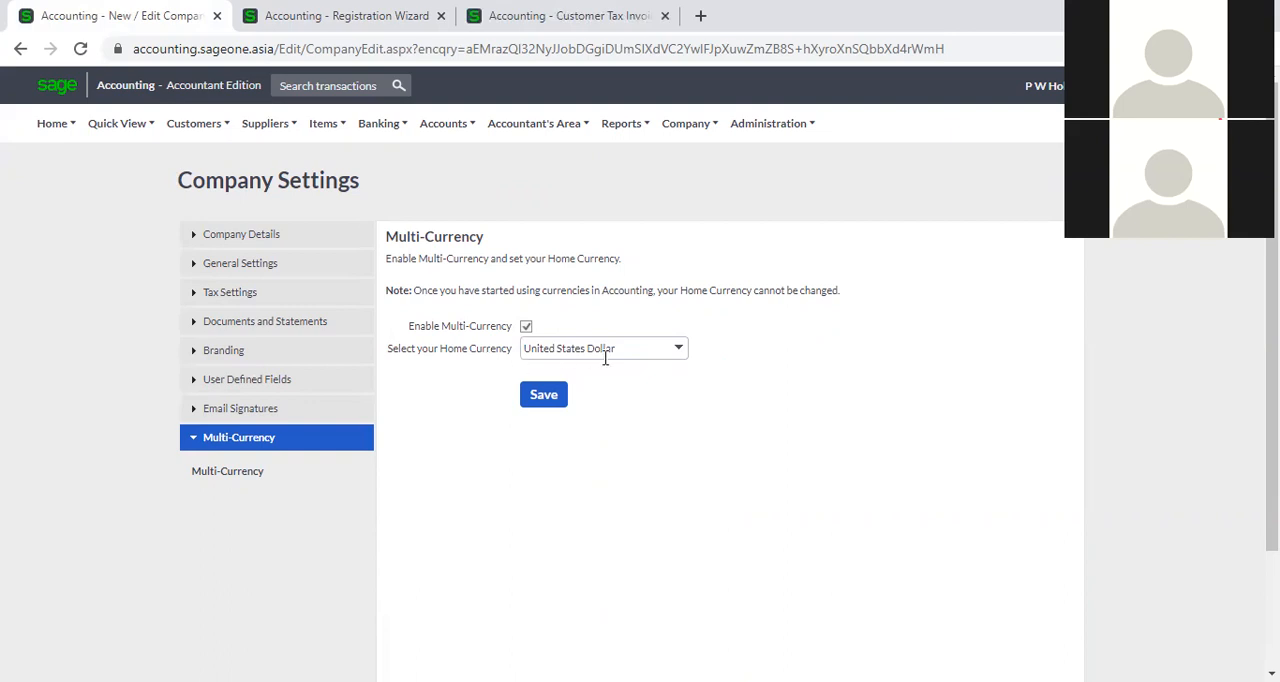
Select Australian Dollar as the home currency instead.
{"action": "left_click", "coordinate": [679, 350]}
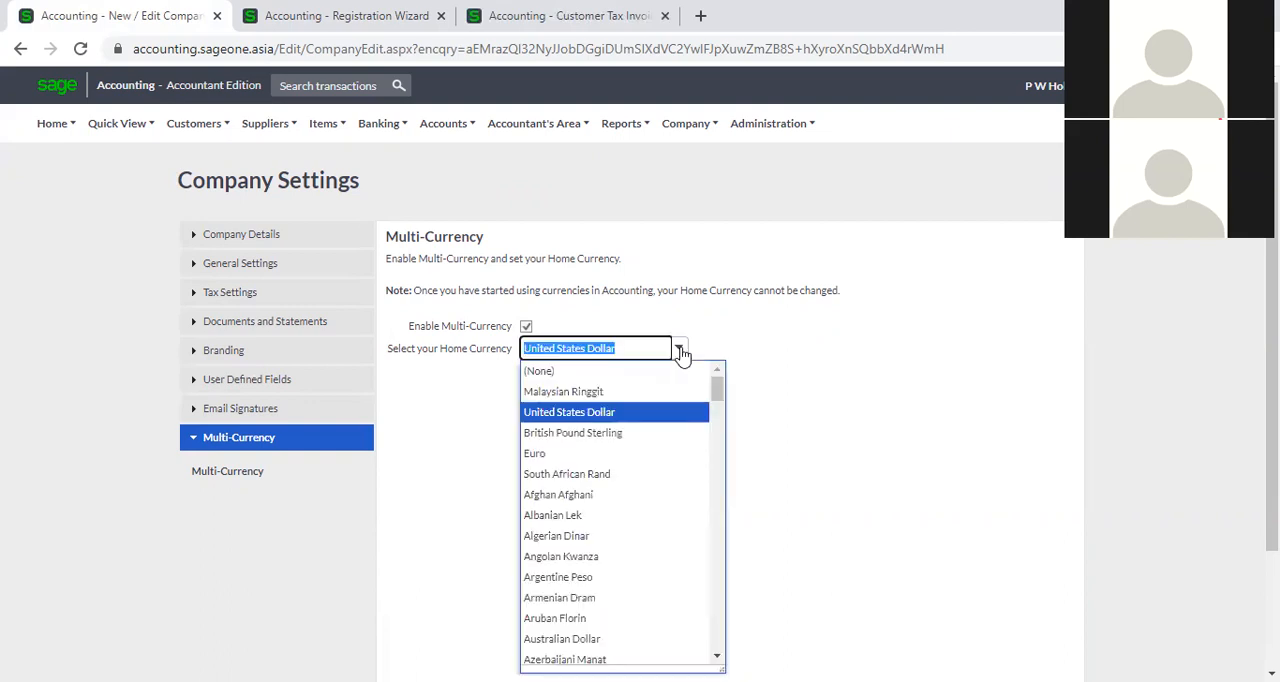
{"action": "type", "text": "Australian"}
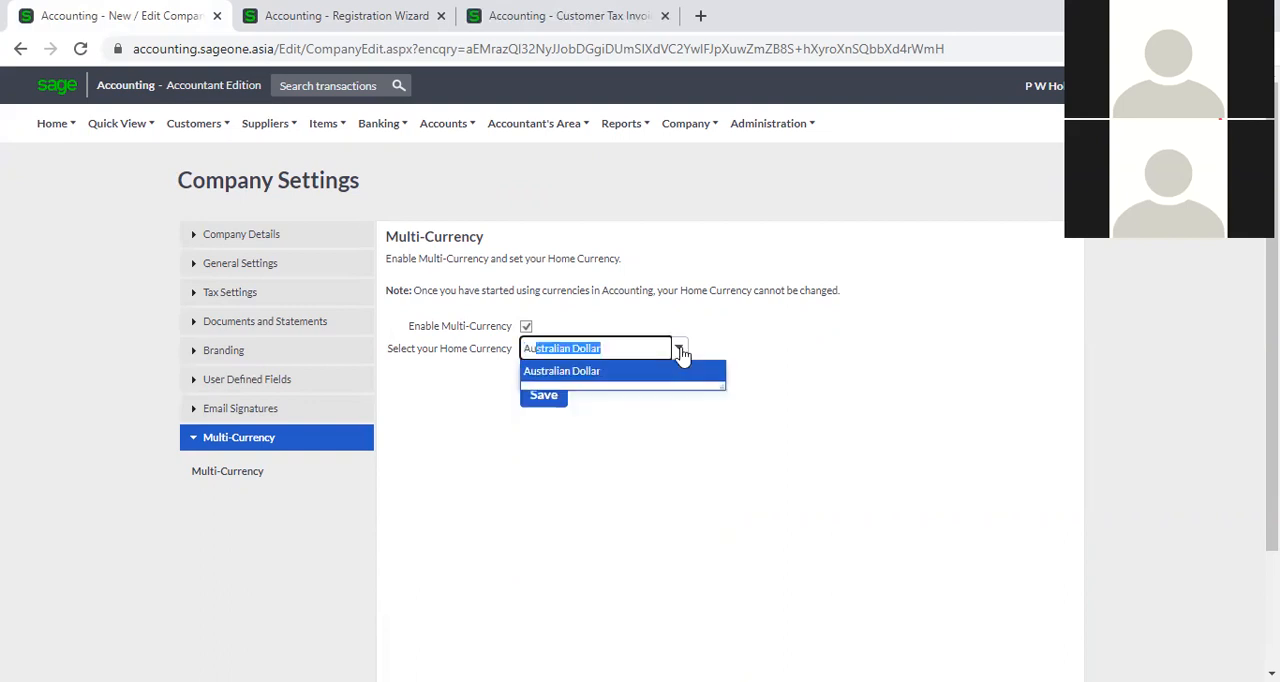
{"action": "left_click", "coordinate": [683, 372]}
{"action": "left_click", "coordinate": [668, 442]}
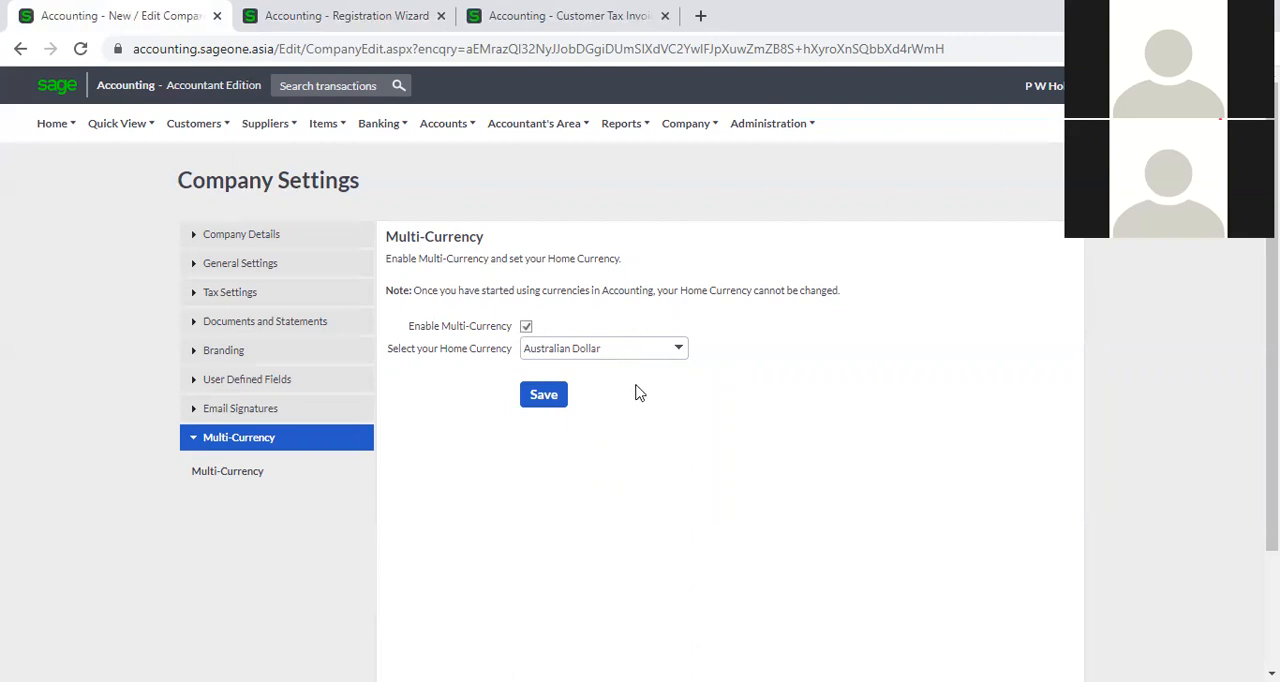
Set the home currency back to Sri Lankan Rupee.
{"action": "left_click", "coordinate": [680, 350]}
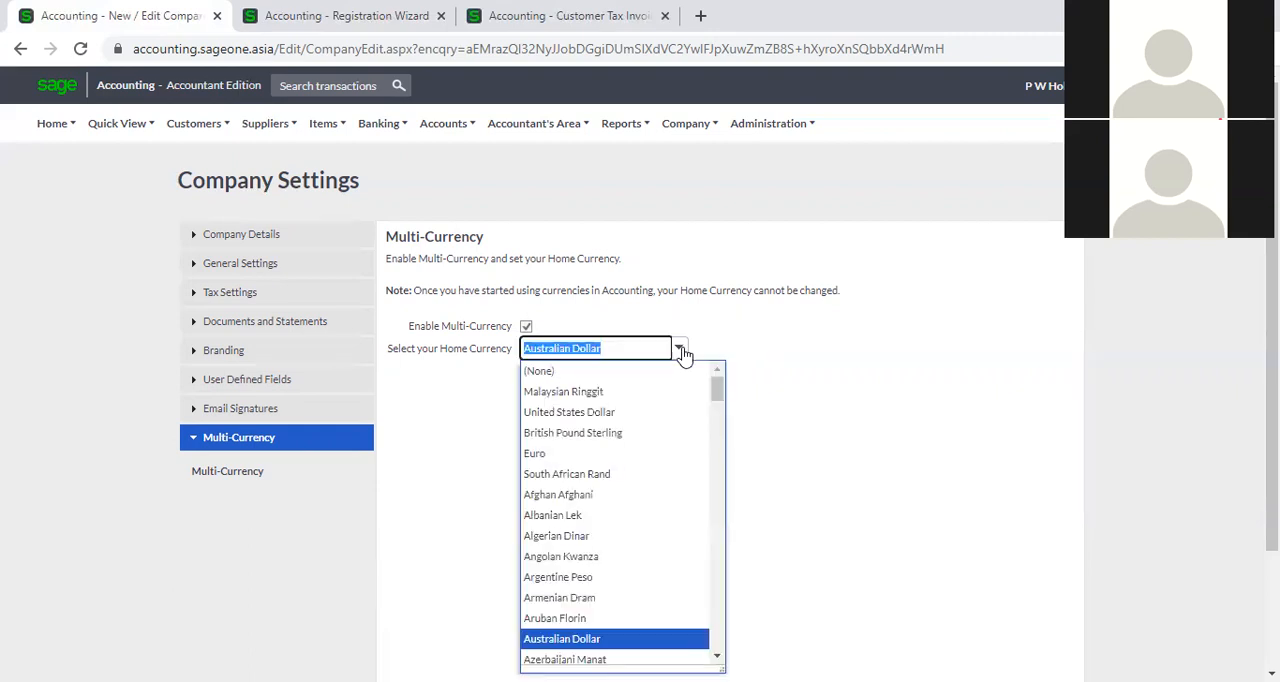
{"action": "type", "text": "sr"}
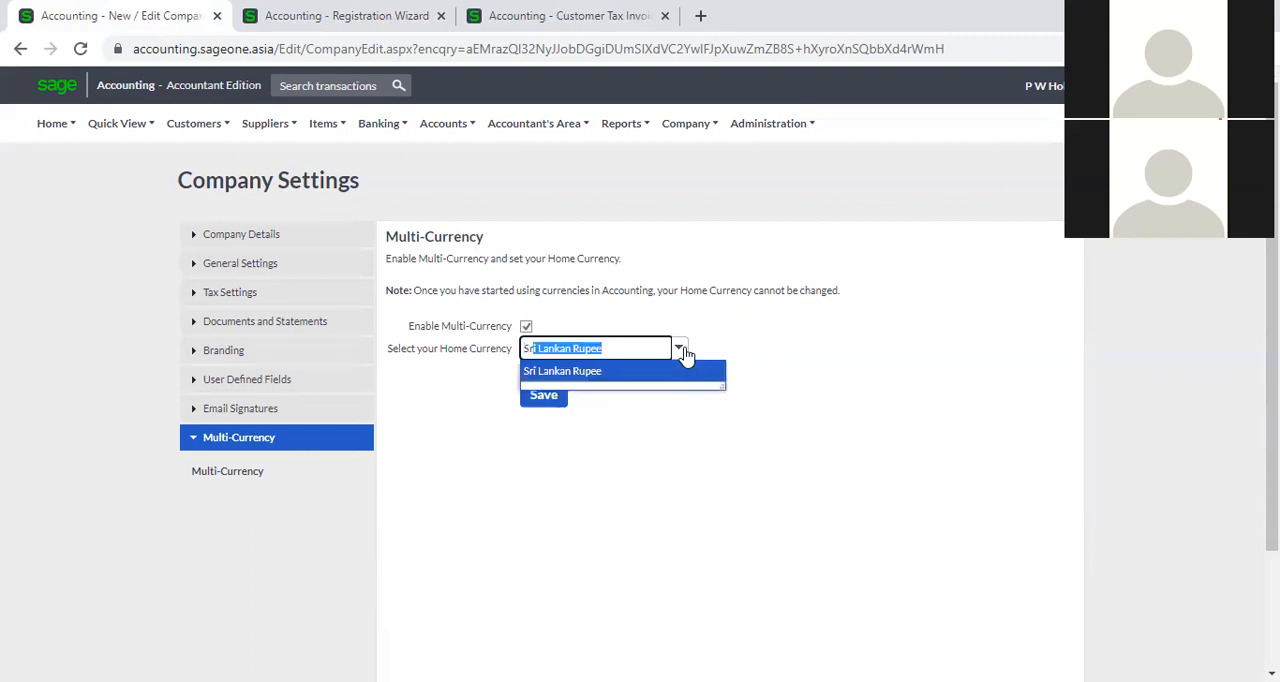
{"action": "left_click", "coordinate": [712, 372]}
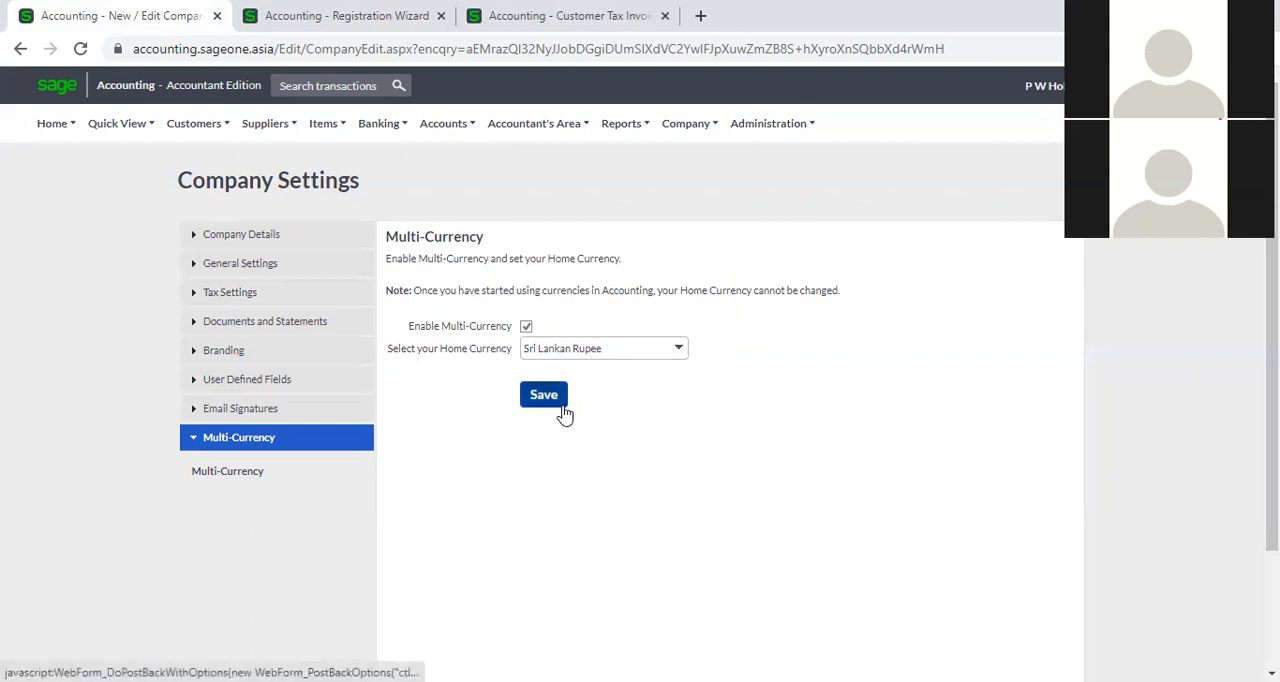
Switch to the company that already uses Multi-Currency and open the Multi-Currency section of its Company Settings.
{"action": "left_click", "coordinate": [1030, 100]}
{"action": "left_click", "coordinate": [1046, 120]}
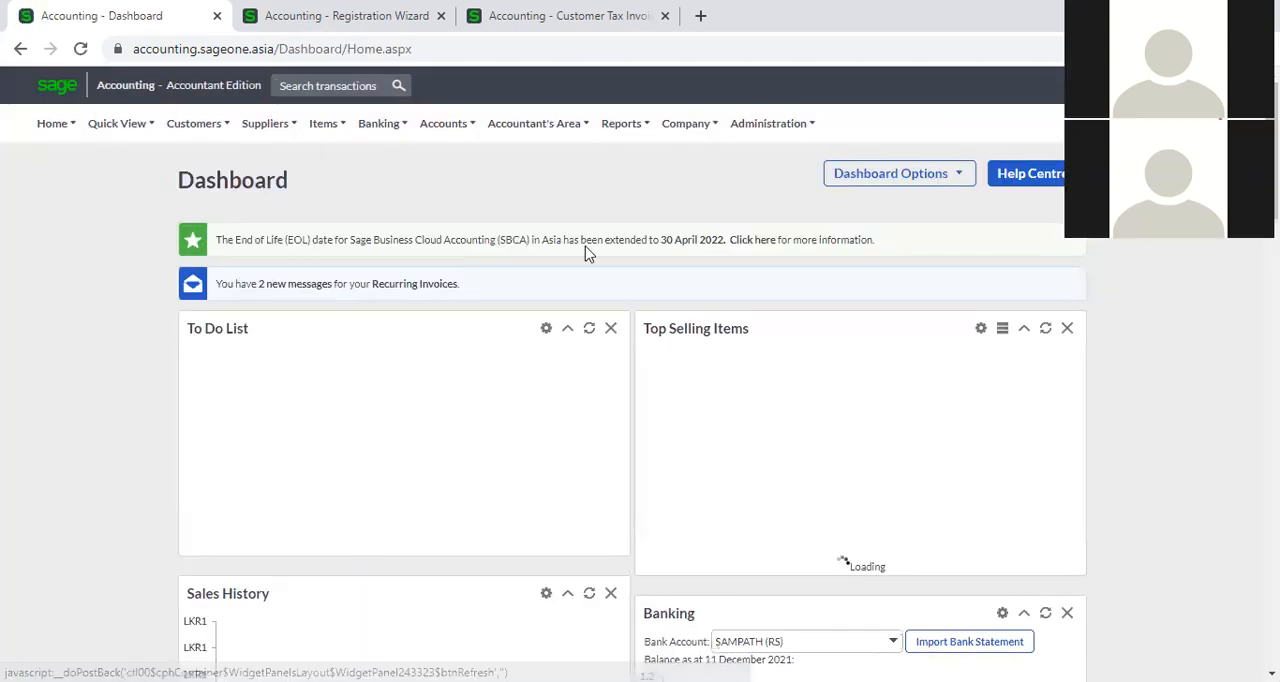
{"action": "mouse_move", "coordinate": [677, 128]}
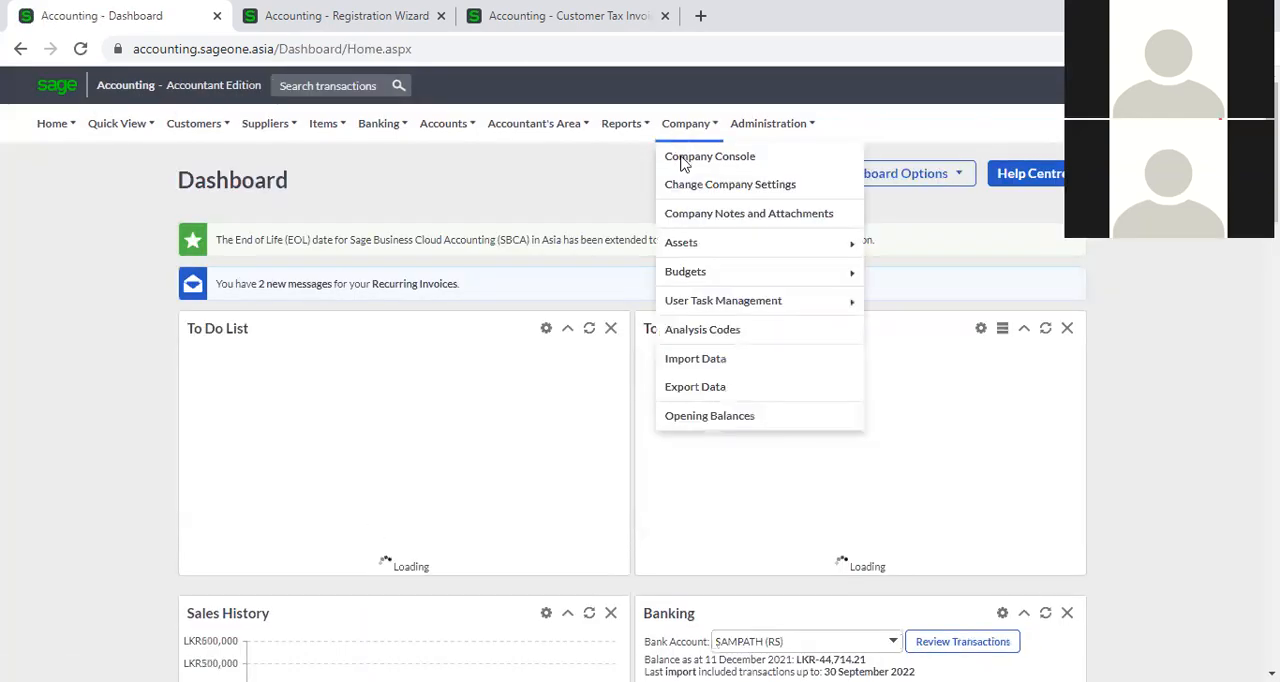
{"action": "left_click", "coordinate": [686, 188]}
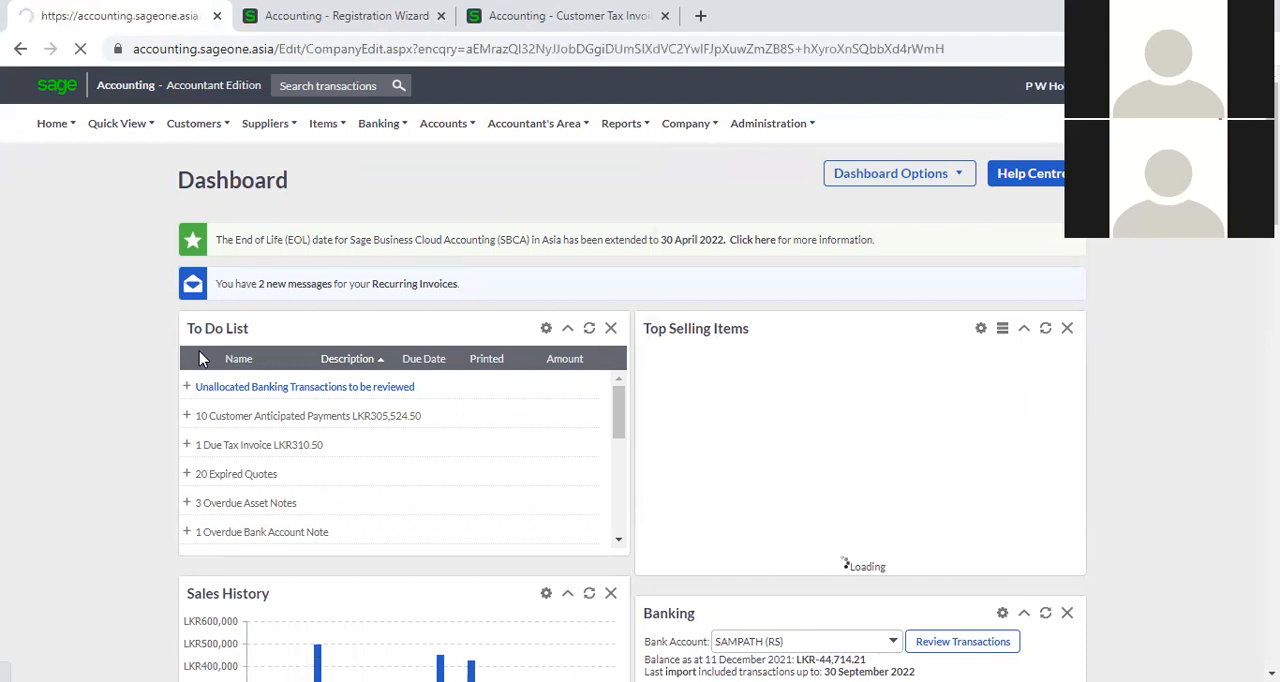
{"action": "left_click", "coordinate": [218, 545]}
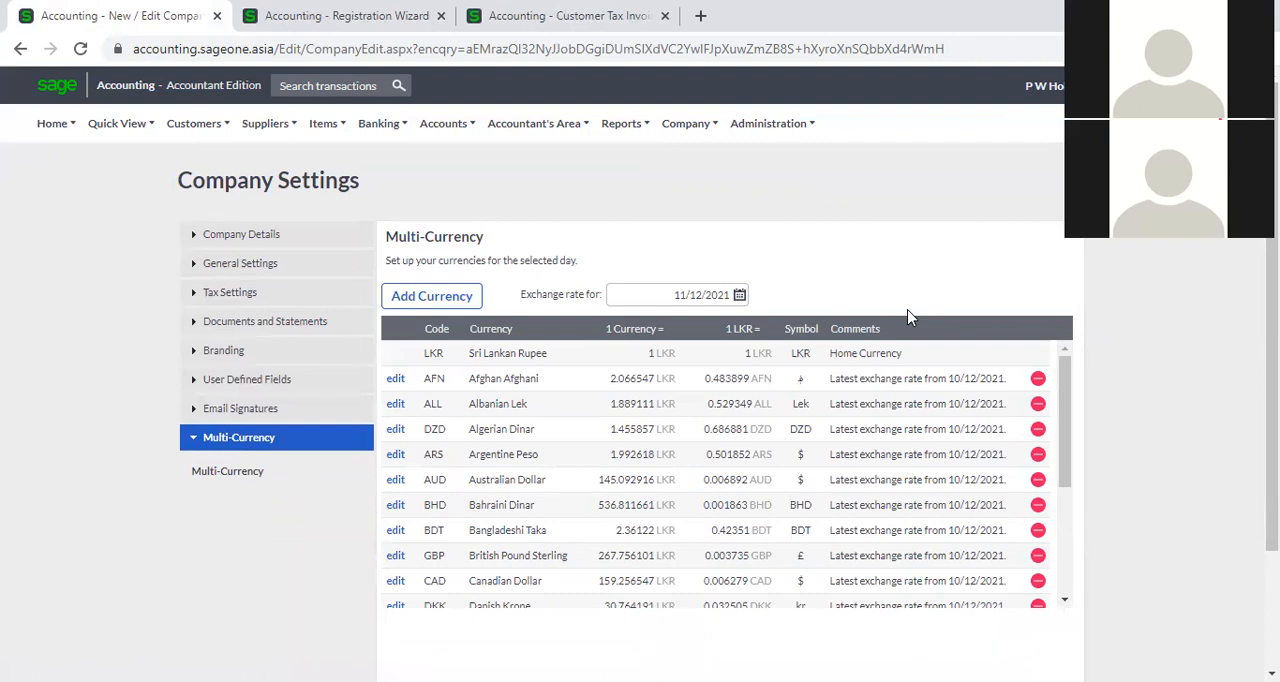
Add Botswanan Pula to the company's currencies and check the list for it.
{"action": "left_click", "coordinate": [448, 295]}
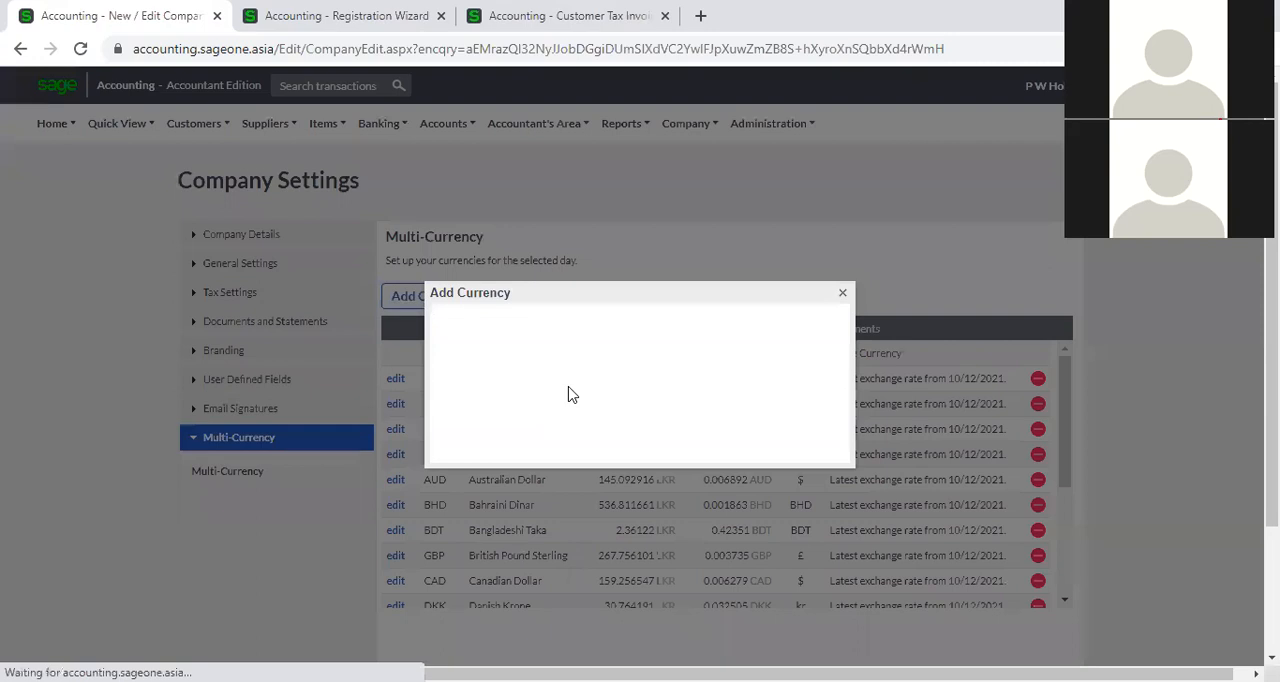
{"action": "left_click", "coordinate": [843, 294]}
{"action": "left_click", "coordinate": [436, 297]}
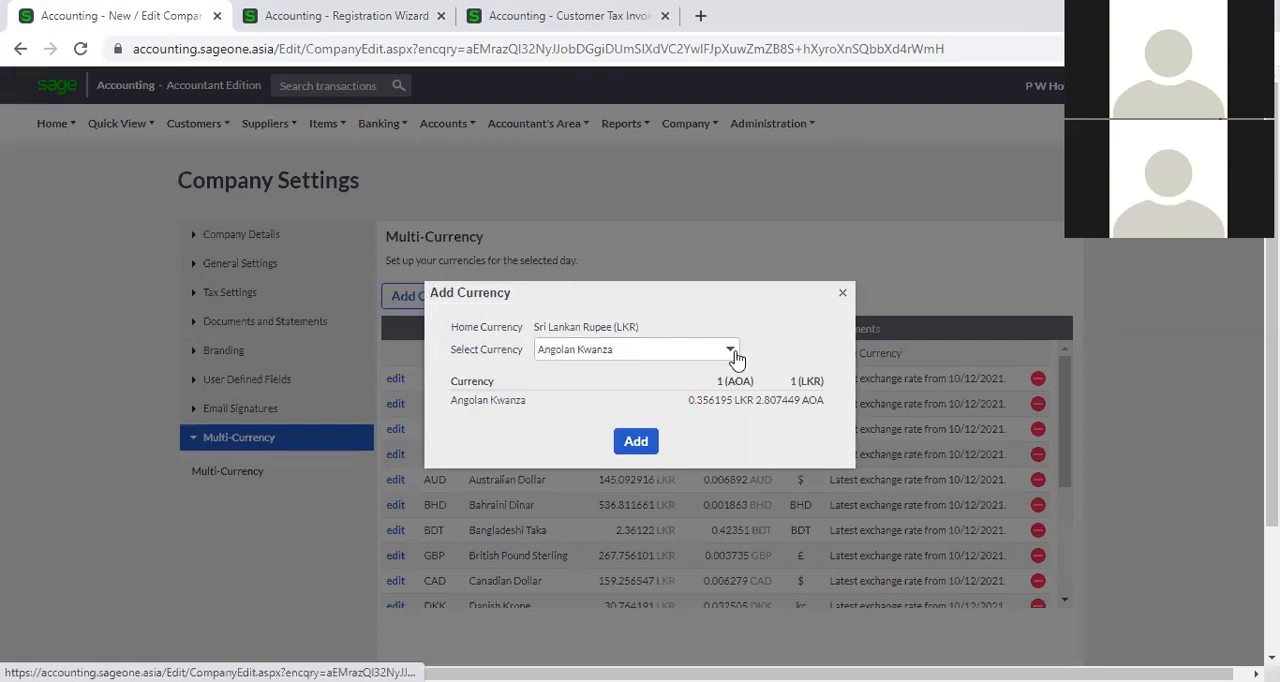
{"action": "left_click", "coordinate": [734, 357]}
{"action": "scroll", "coordinate": [679, 403], "scroll_direction": "down", "scroll_amount": 2}
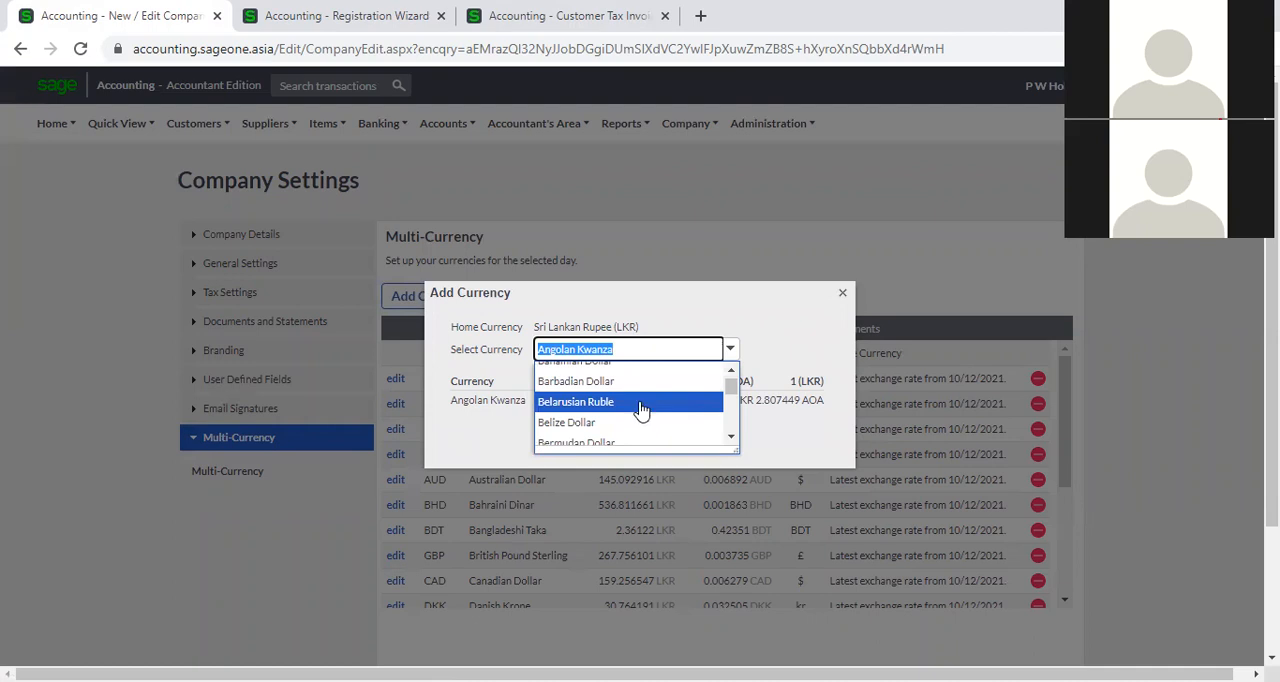
{"action": "scroll", "coordinate": [641, 410], "scroll_direction": "down", "scroll_amount": 1}
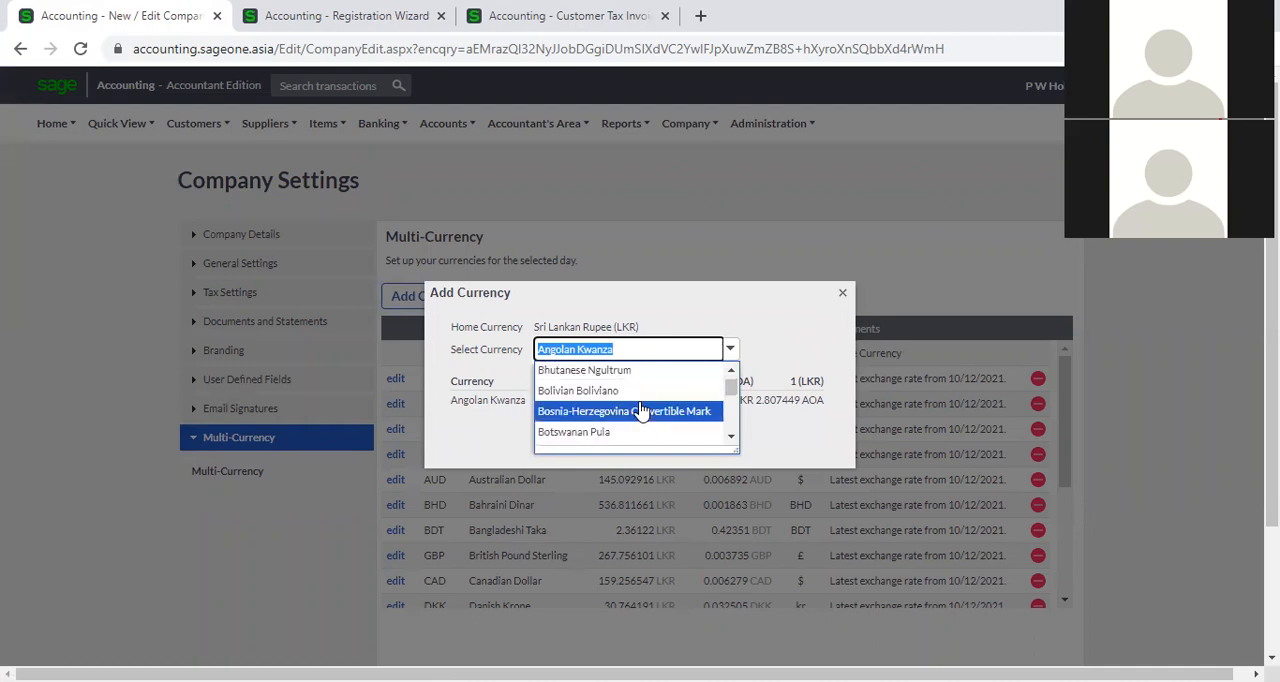
{"action": "left_click", "coordinate": [633, 436]}
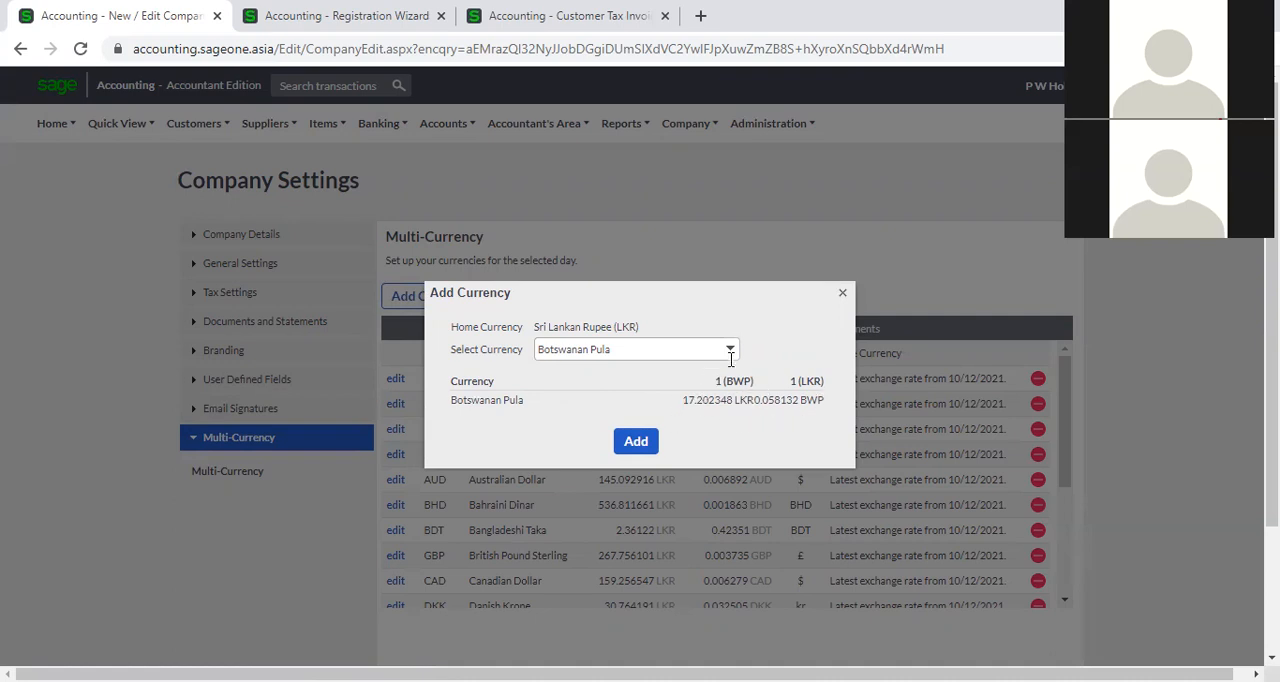
{"action": "left_click", "coordinate": [633, 444]}
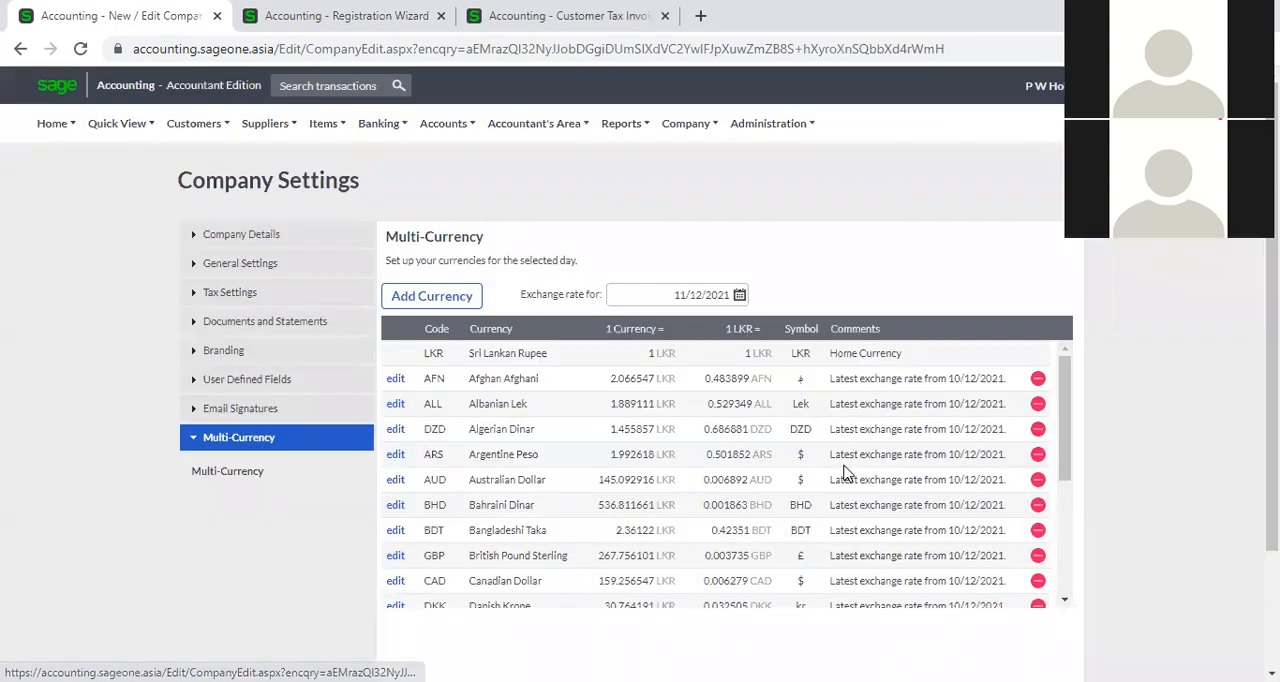
{"action": "scroll", "coordinate": [525, 420], "scroll_direction": "down", "scroll_amount": 3}
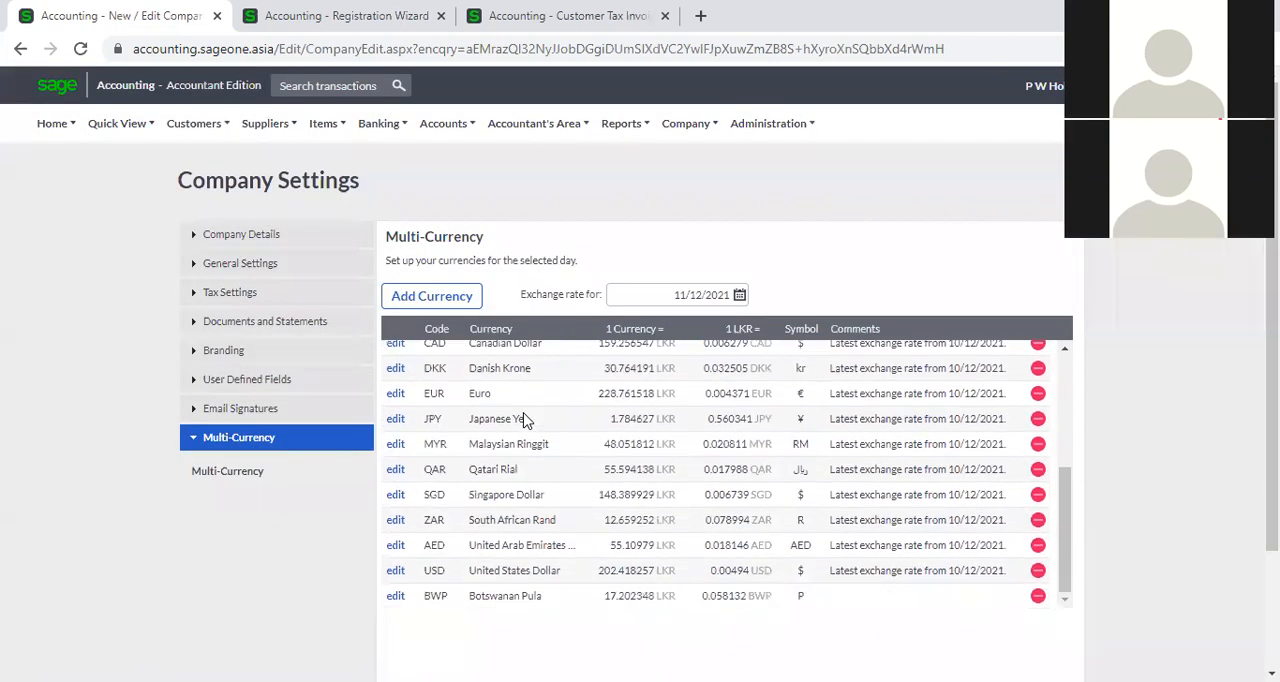
{"action": "scroll", "coordinate": [525, 420], "scroll_direction": "up", "scroll_amount": 3}
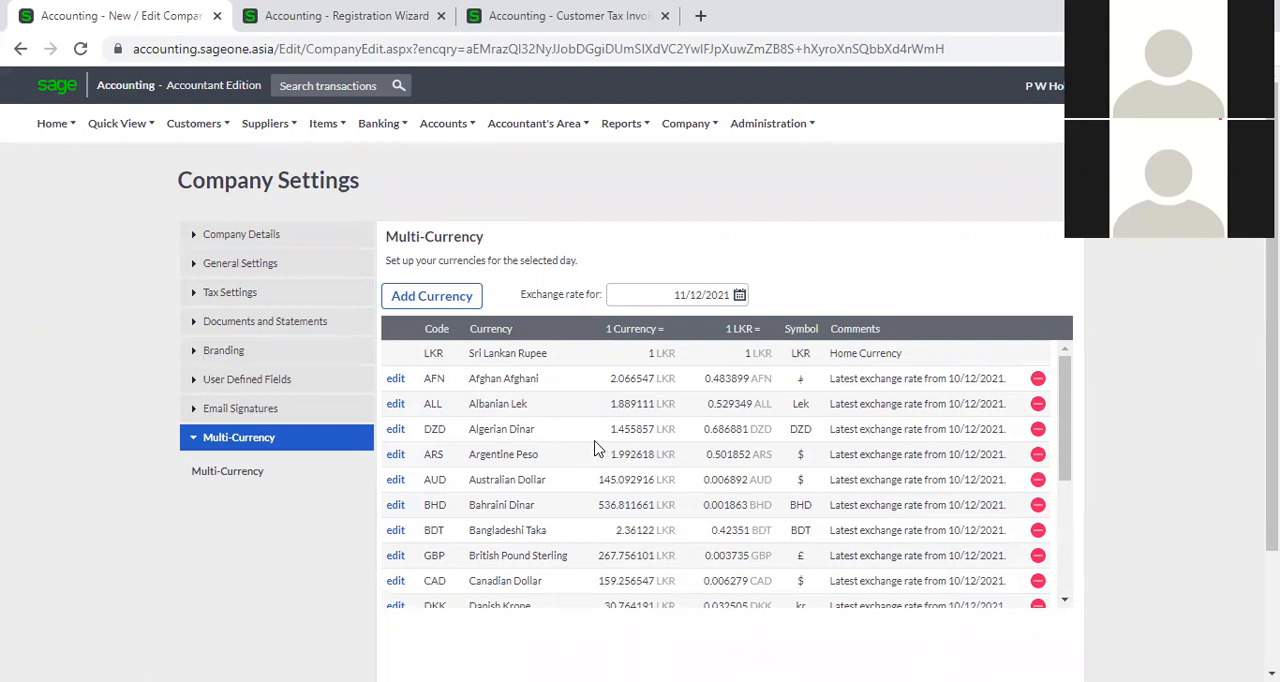
Examine the latest and custom exchange rate options for Afghan Afghani, and close them without updating the rate.
{"action": "left_click", "coordinate": [395, 380]}
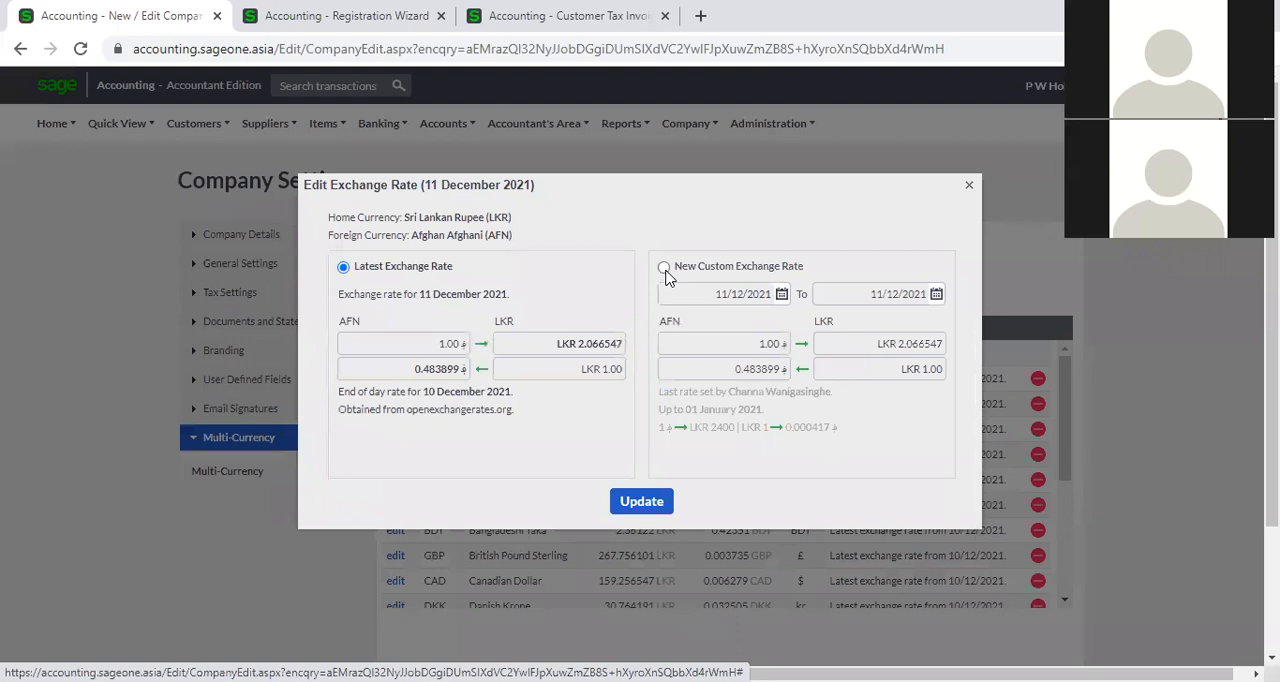
{"action": "left_click", "coordinate": [665, 270]}
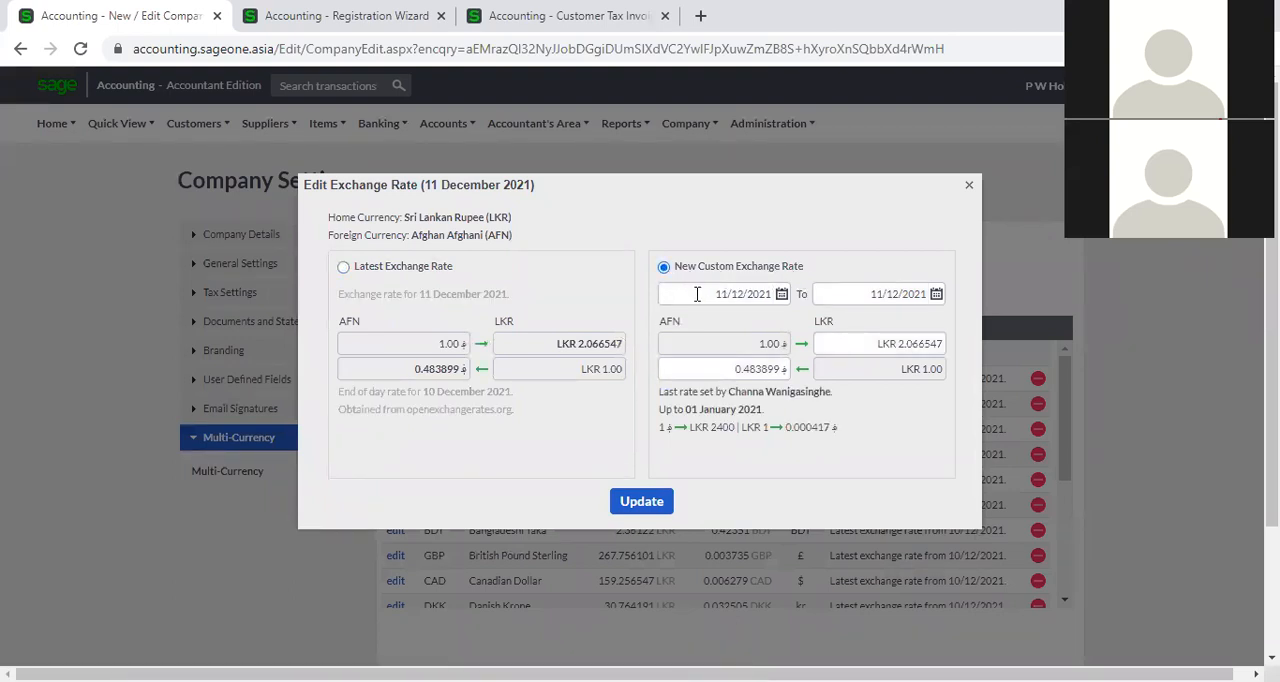
{"action": "left_click", "coordinate": [869, 347]}
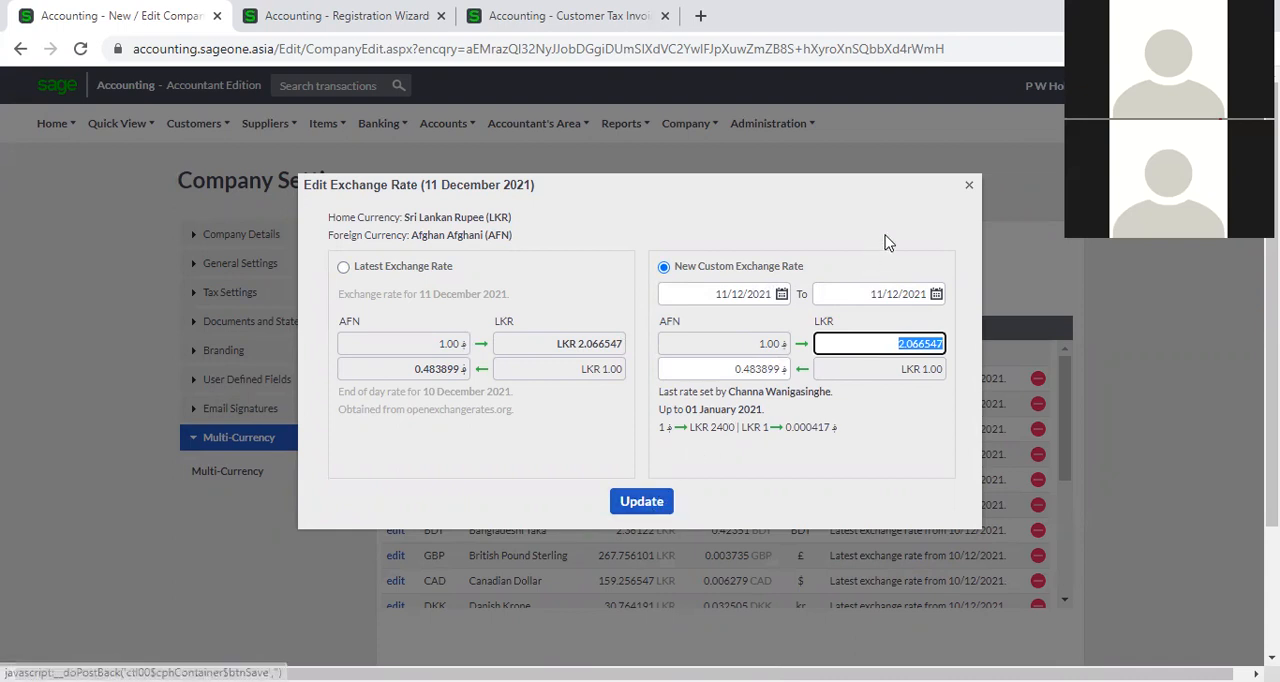
{"action": "left_click", "coordinate": [967, 188]}
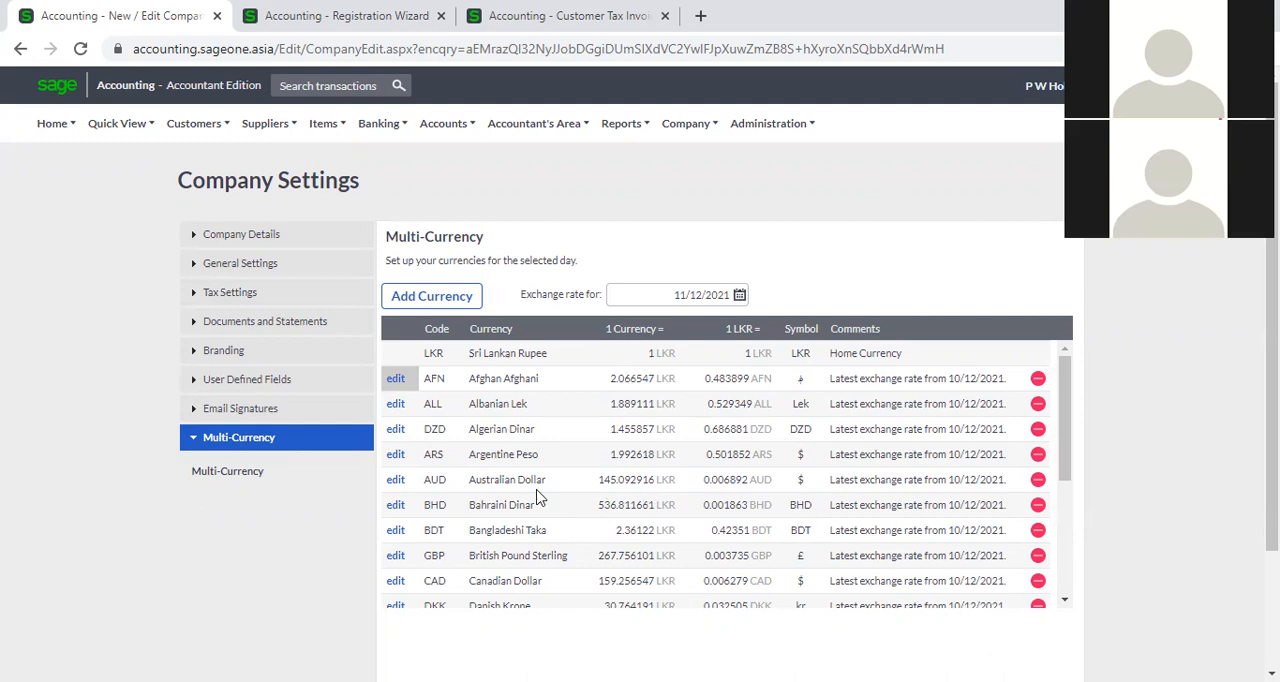
Update the Australian Dollar with a custom exchange rate of LKR 150 for 11/12/2021.
{"action": "left_click", "coordinate": [396, 484]}
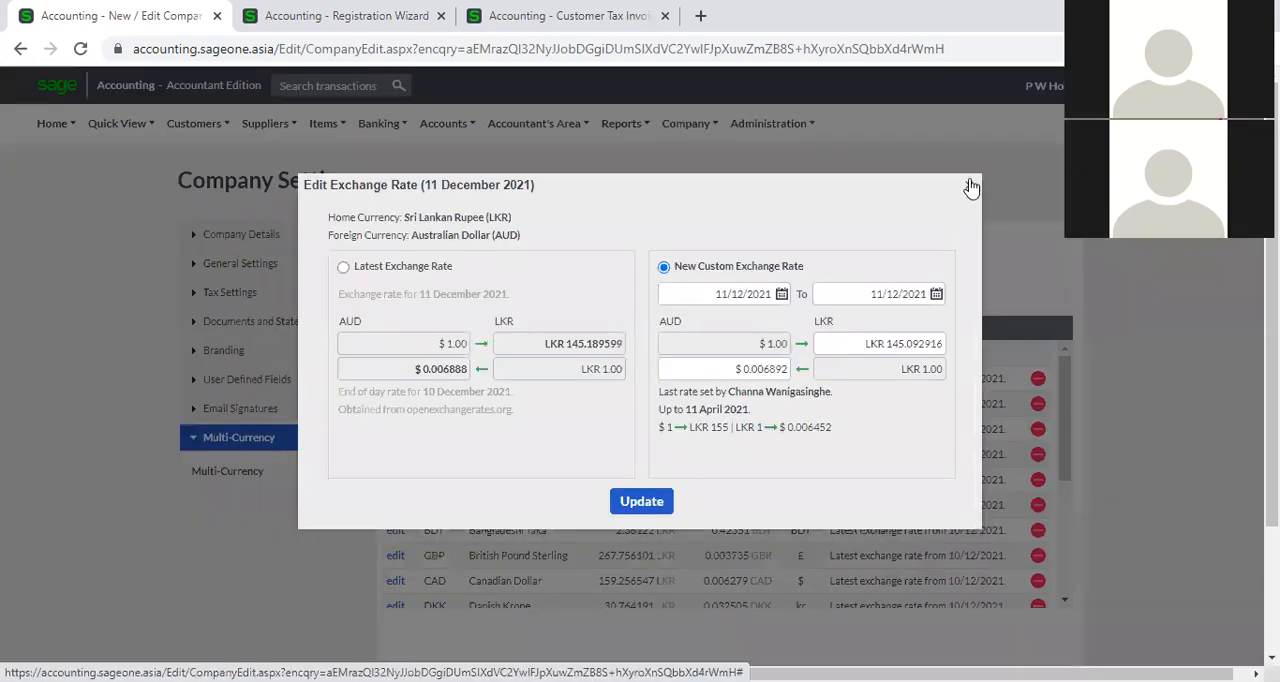
{"action": "left_click", "coordinate": [969, 185]}
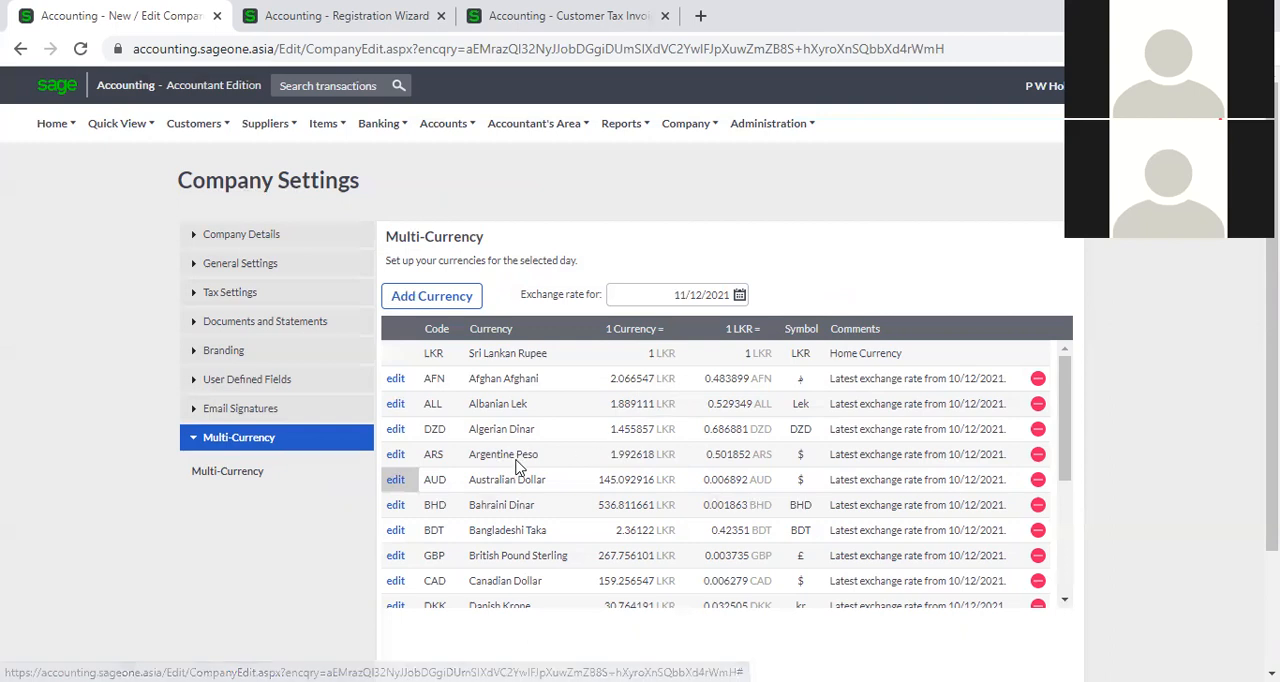
{"action": "left_click", "coordinate": [394, 482]}
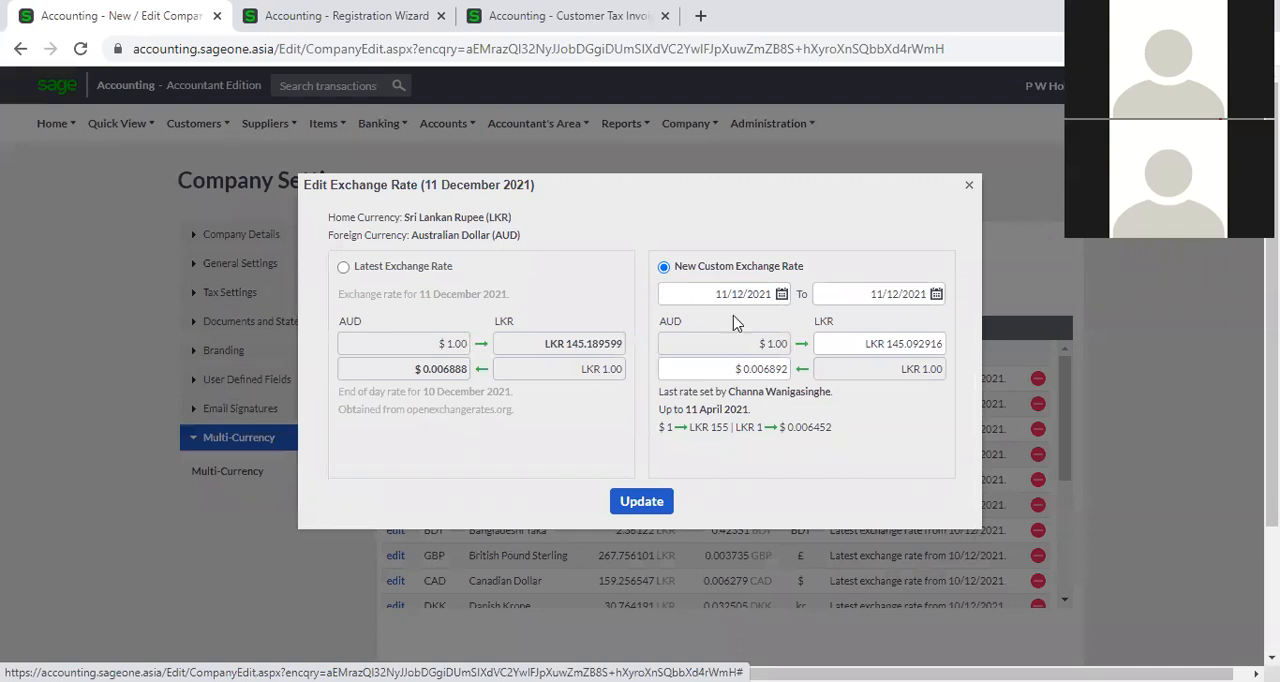
{"action": "left_click", "coordinate": [855, 347]}
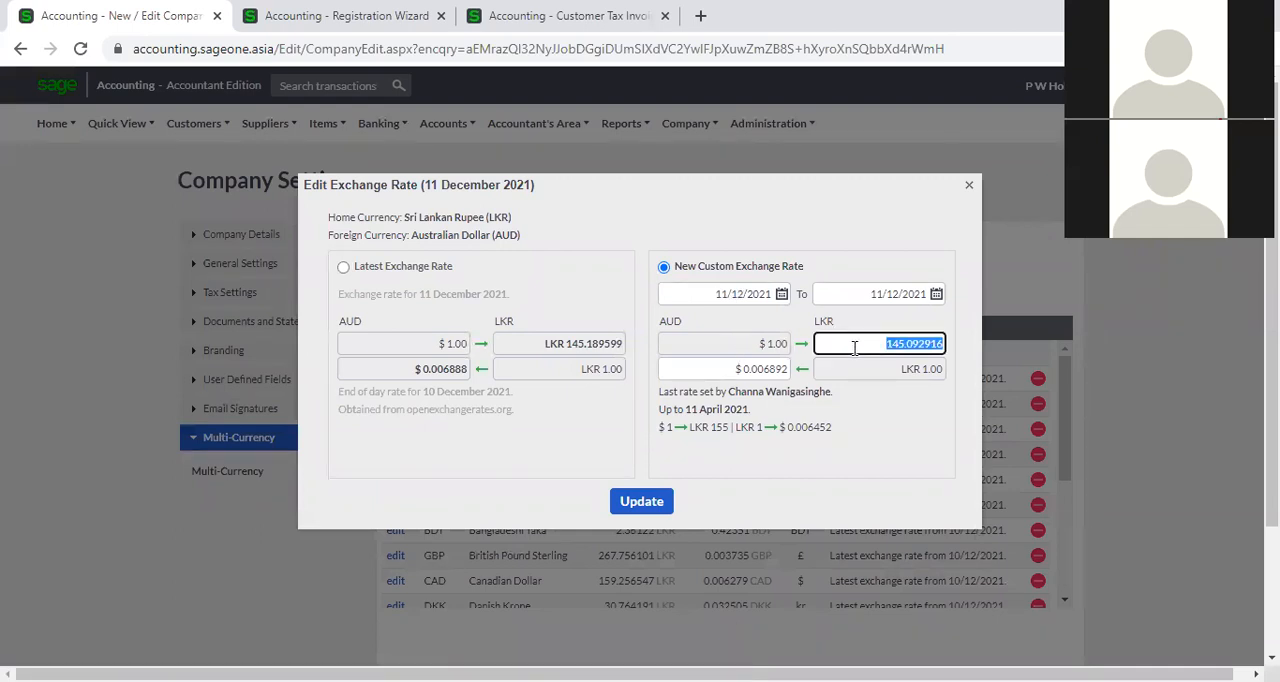
{"action": "type", "text": "150"}
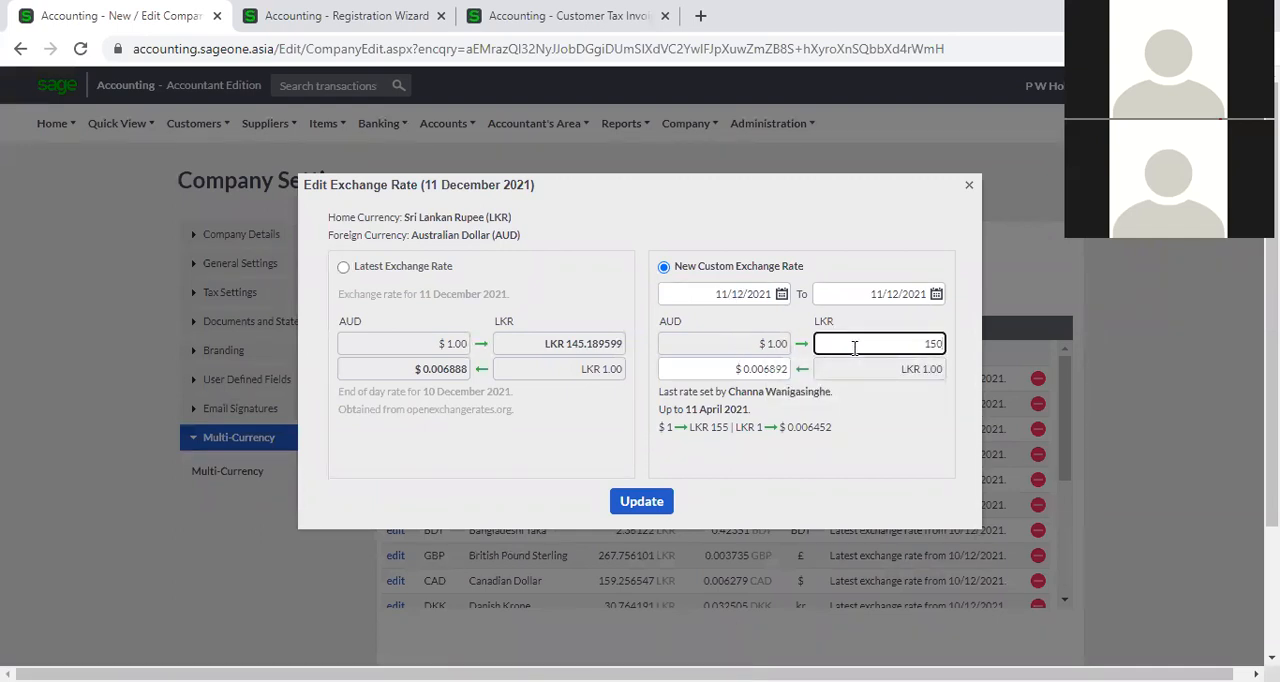
{"action": "left_click", "coordinate": [894, 450]}
{"action": "left_click", "coordinate": [645, 501]}
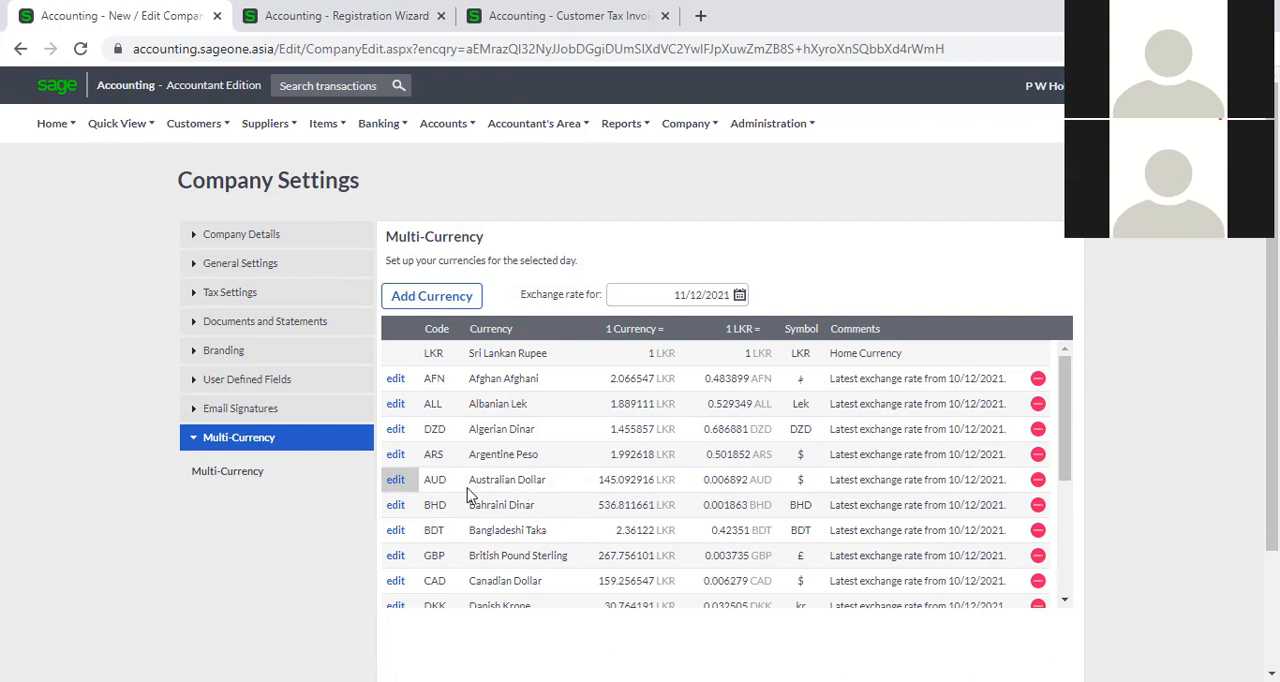
Review the last custom rate recorded for Australian Dollar, and view the end of the currency list.
{"action": "left_click", "coordinate": [396, 482]}
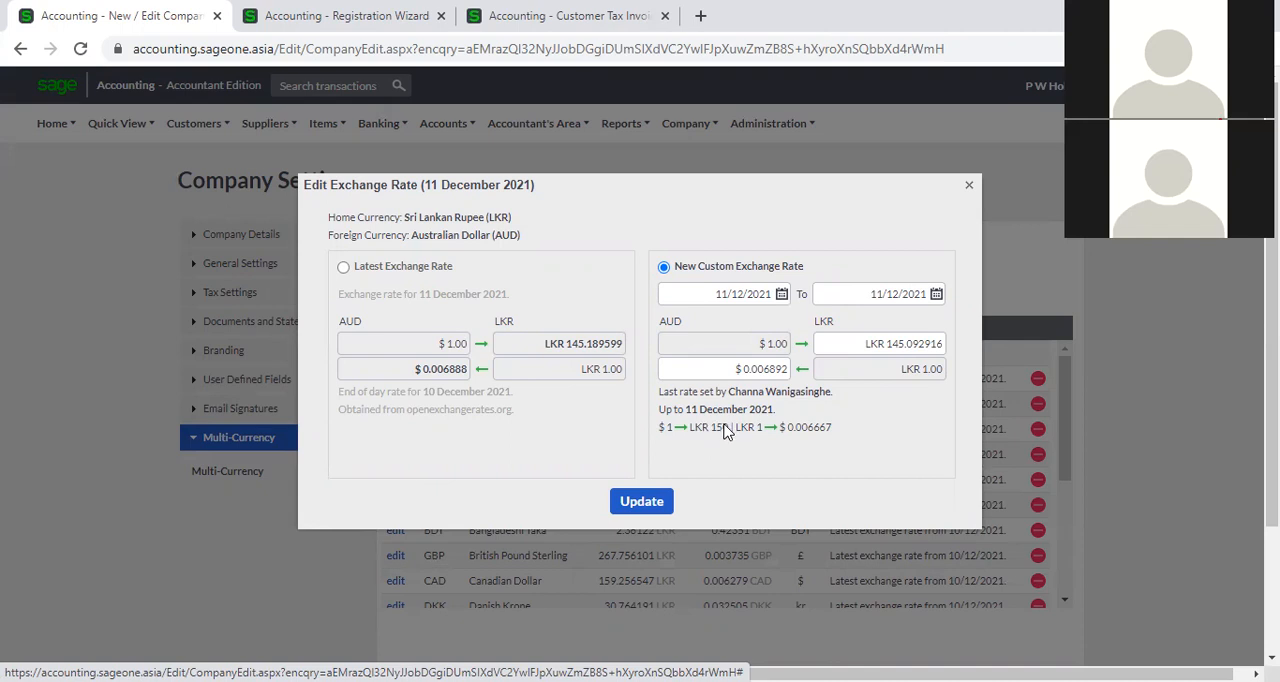
{"action": "left_click", "coordinate": [969, 190]}
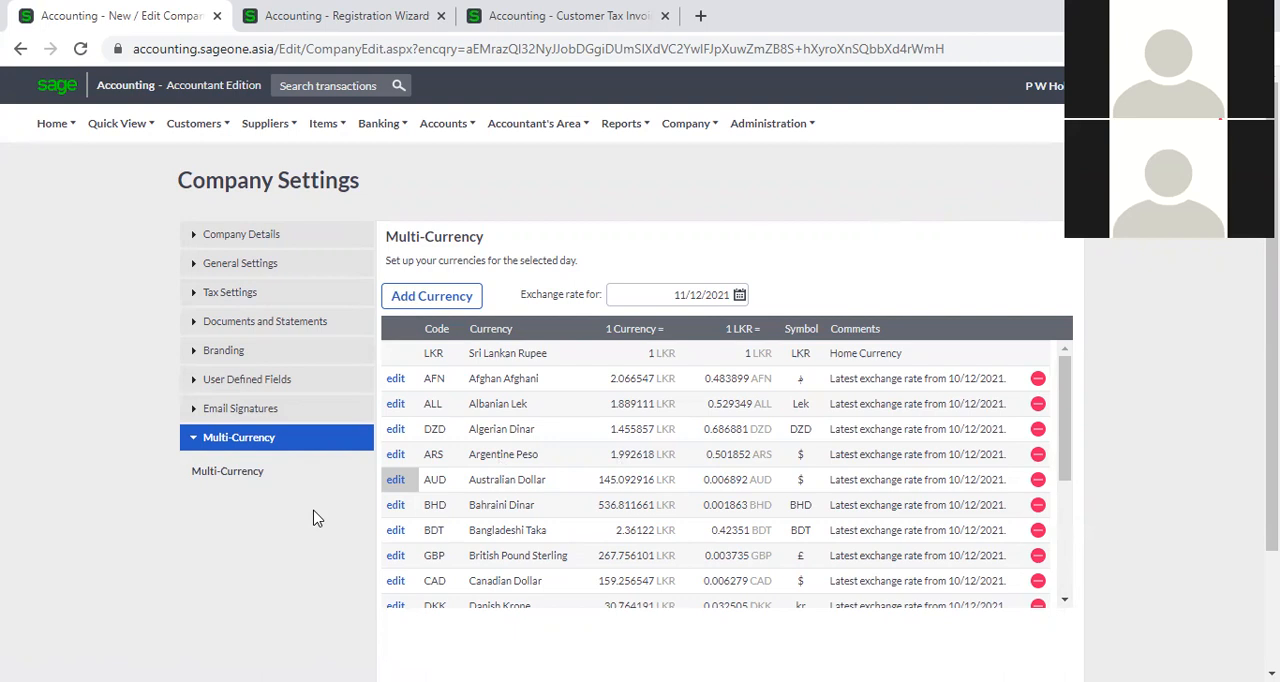
{"action": "scroll", "coordinate": [940, 502], "scroll_direction": "down", "scroll_amount": 3}
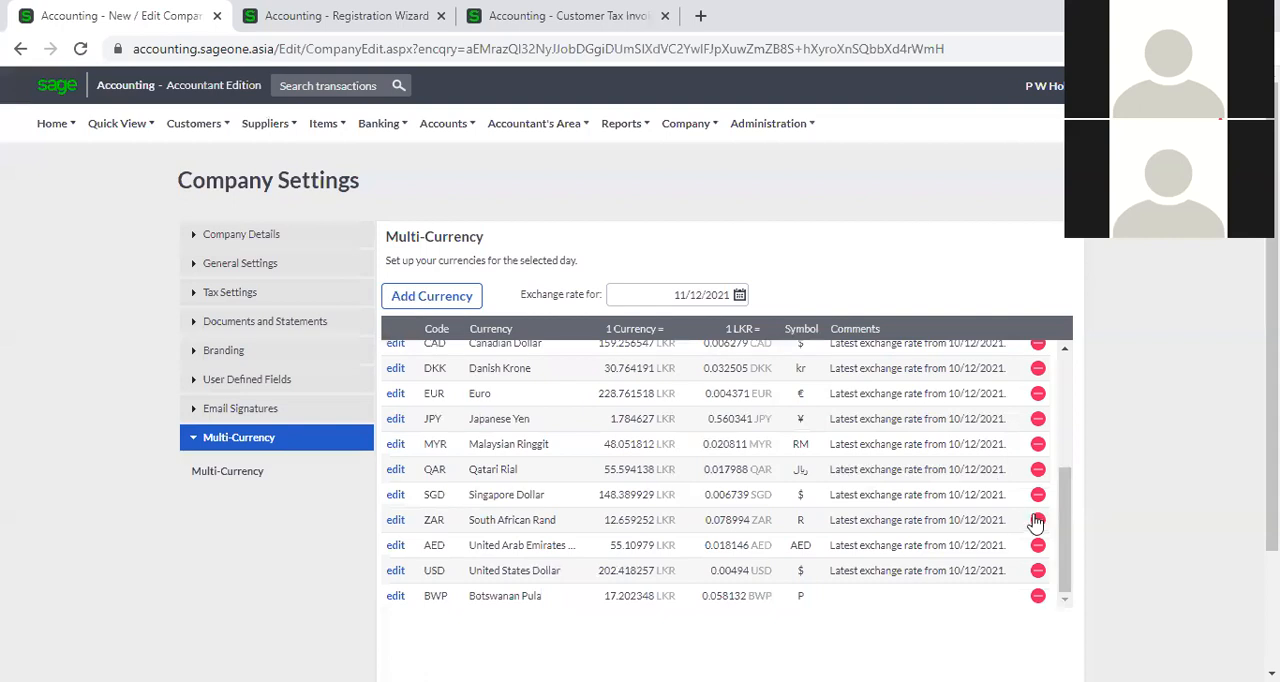
Remove Botswanan Pula from the company's currencies and check the remaining currency list.
{"action": "left_click", "coordinate": [1038, 596]}
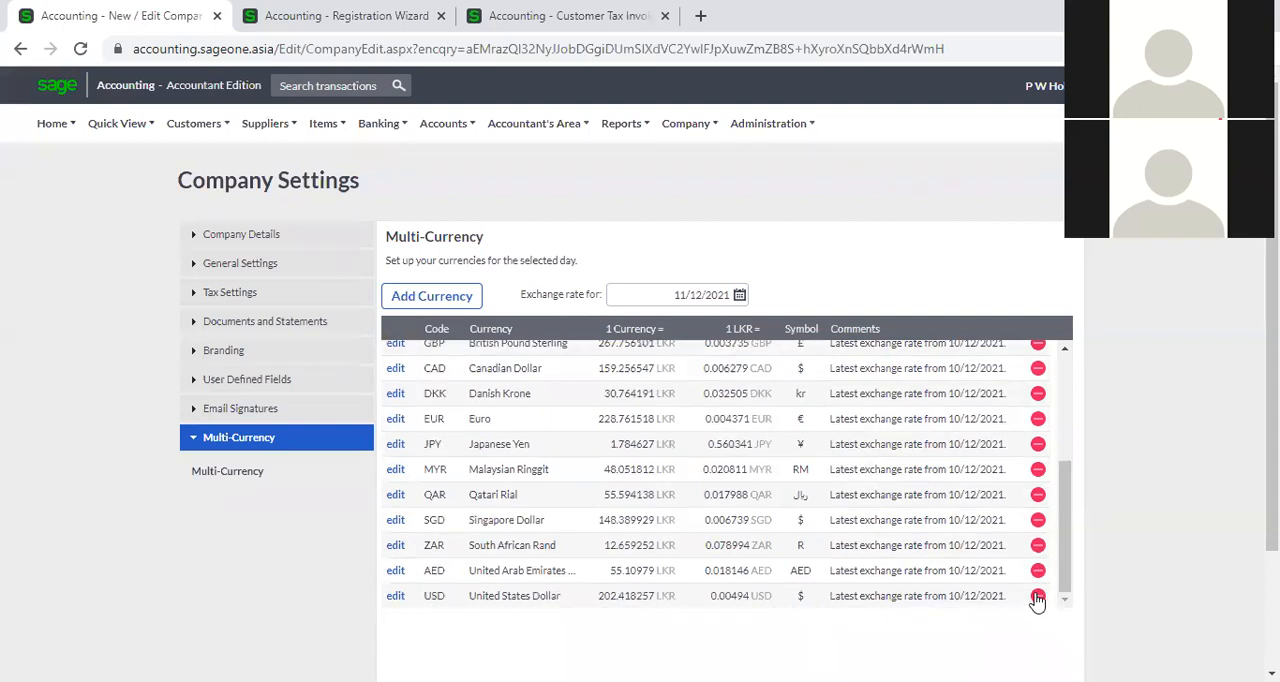
{"action": "scroll", "coordinate": [1040, 570], "scroll_direction": "down", "scroll_amount": 2}
{"action": "scroll", "coordinate": [1037, 571], "scroll_direction": "up", "scroll_amount": 2}
{"action": "scroll", "coordinate": [1040, 423], "scroll_direction": "up", "scroll_amount": 4}
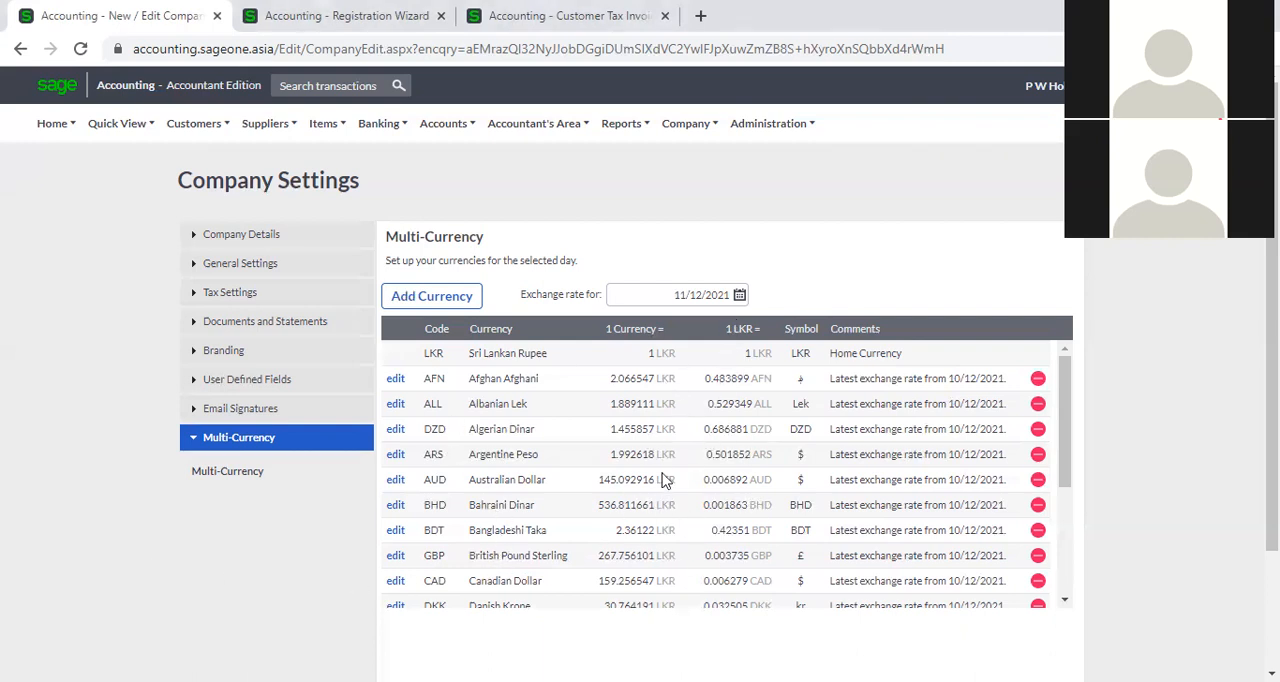
Set the exchange rate date to 01/12/2021 and review the currency rates for that day.
{"action": "left_click_drag", "start_coordinate": [675, 294], "coordinate": [727, 296]}
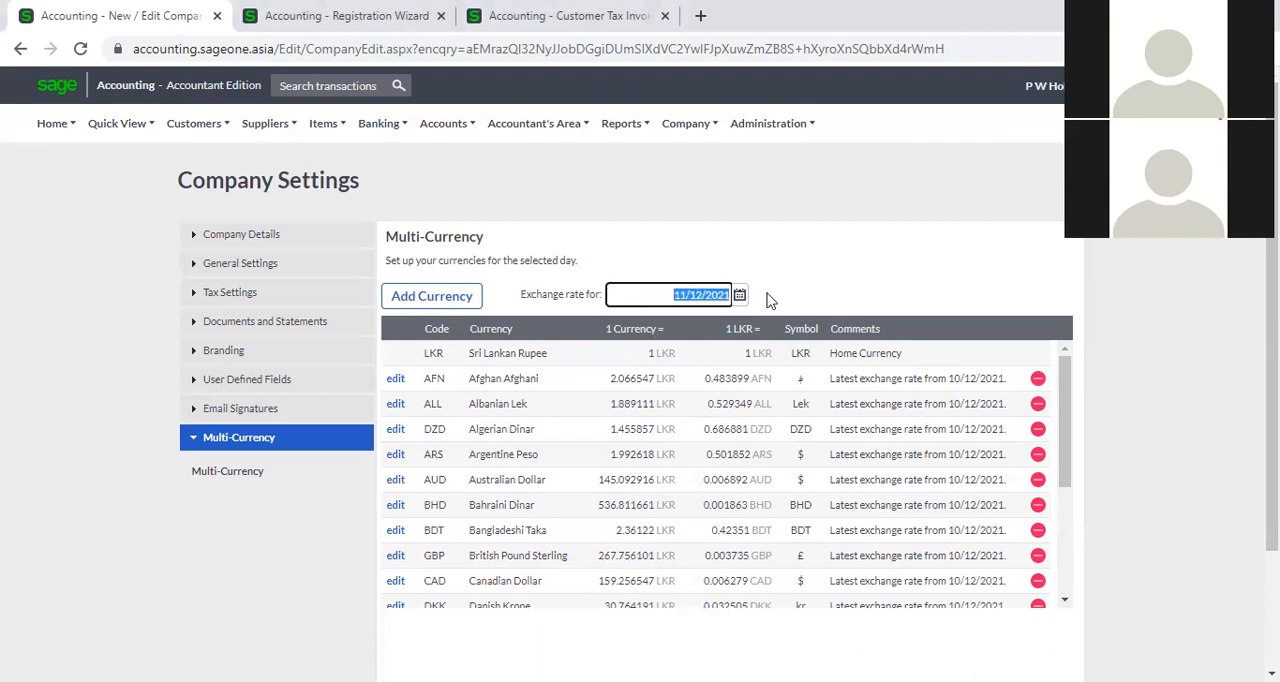
{"action": "left_click", "coordinate": [741, 295]}
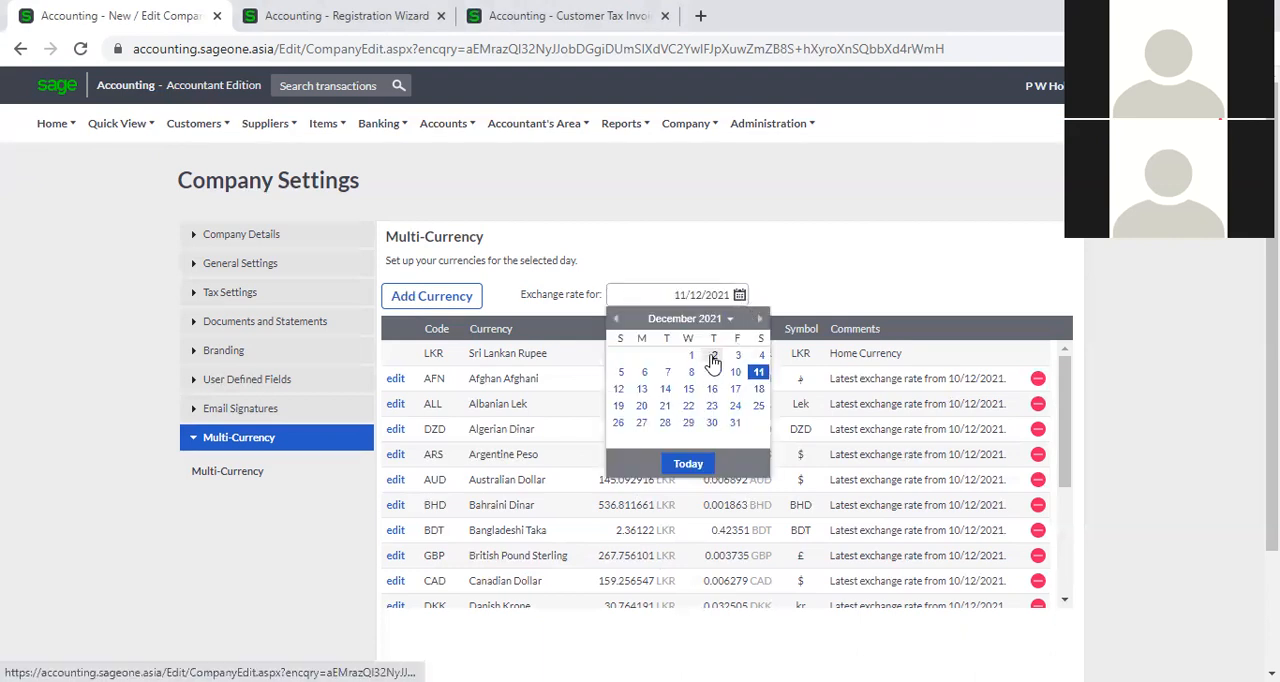
{"action": "left_click", "coordinate": [690, 358]}
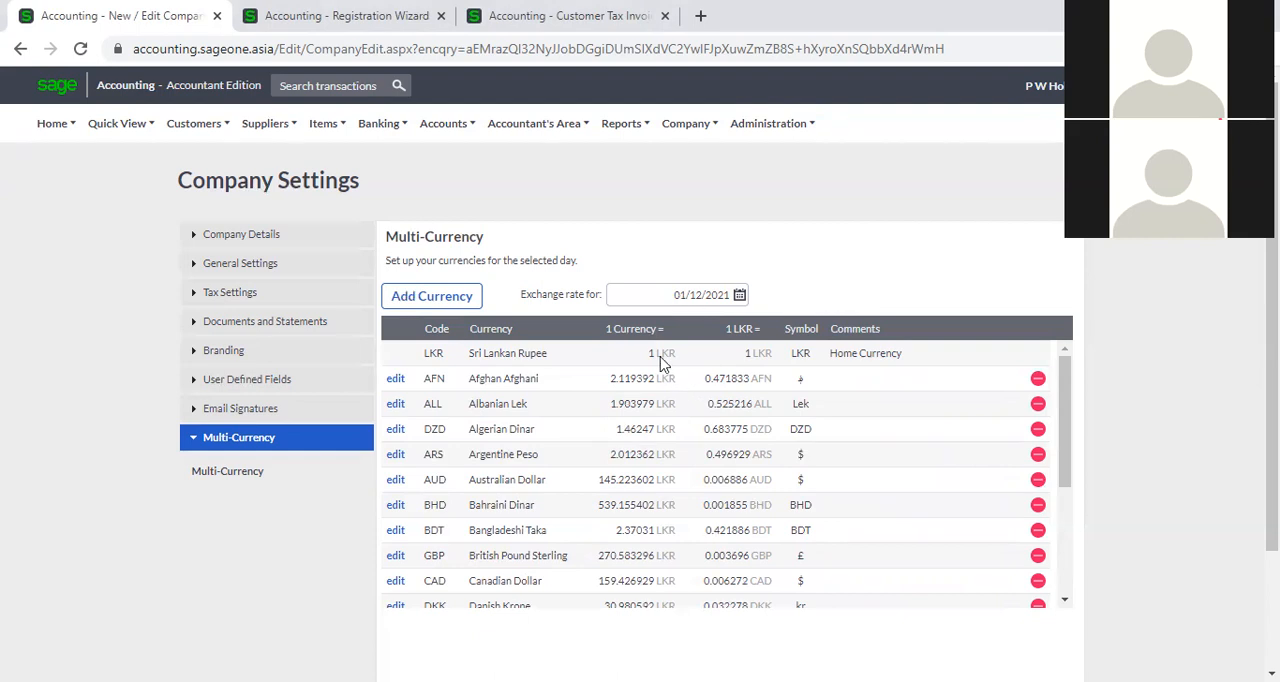
{"action": "scroll", "coordinate": [612, 440], "scroll_direction": "down", "scroll_amount": 3}
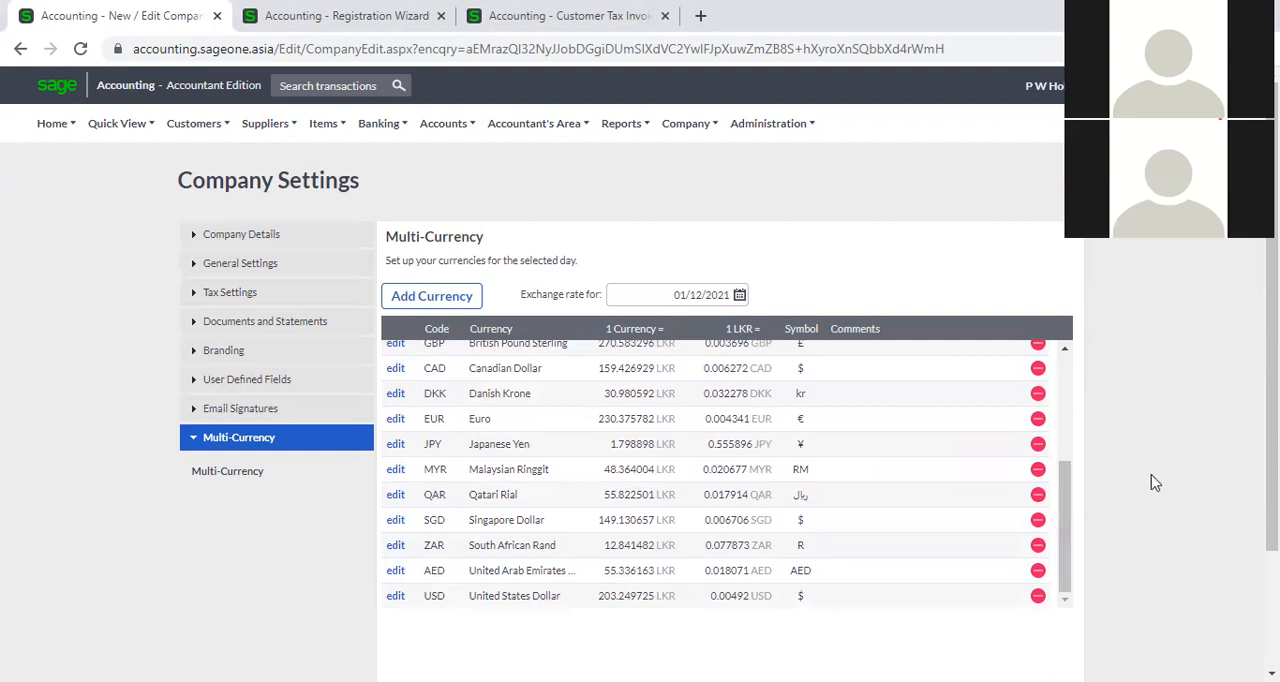
Remove Danish Krone from the company's currencies and review the rest of the list.
{"action": "scroll", "coordinate": [914, 503], "scroll_direction": "down", "scroll_amount": 1}
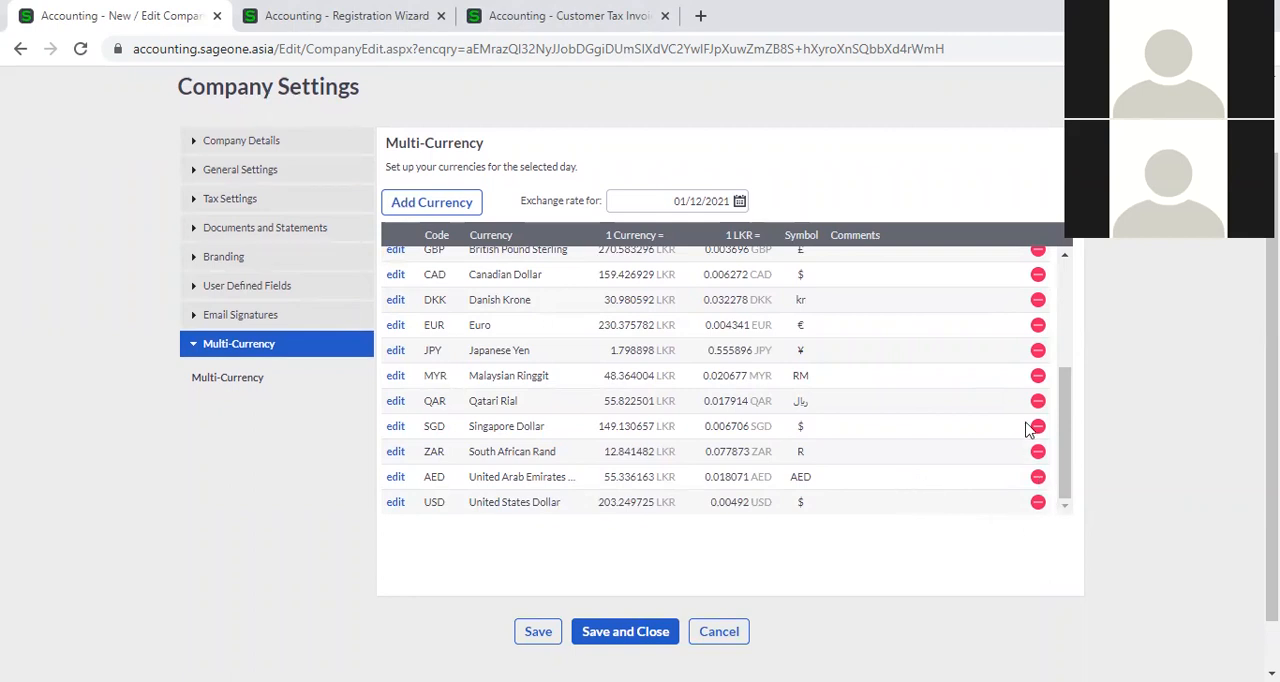
{"action": "left_click", "coordinate": [1038, 300]}
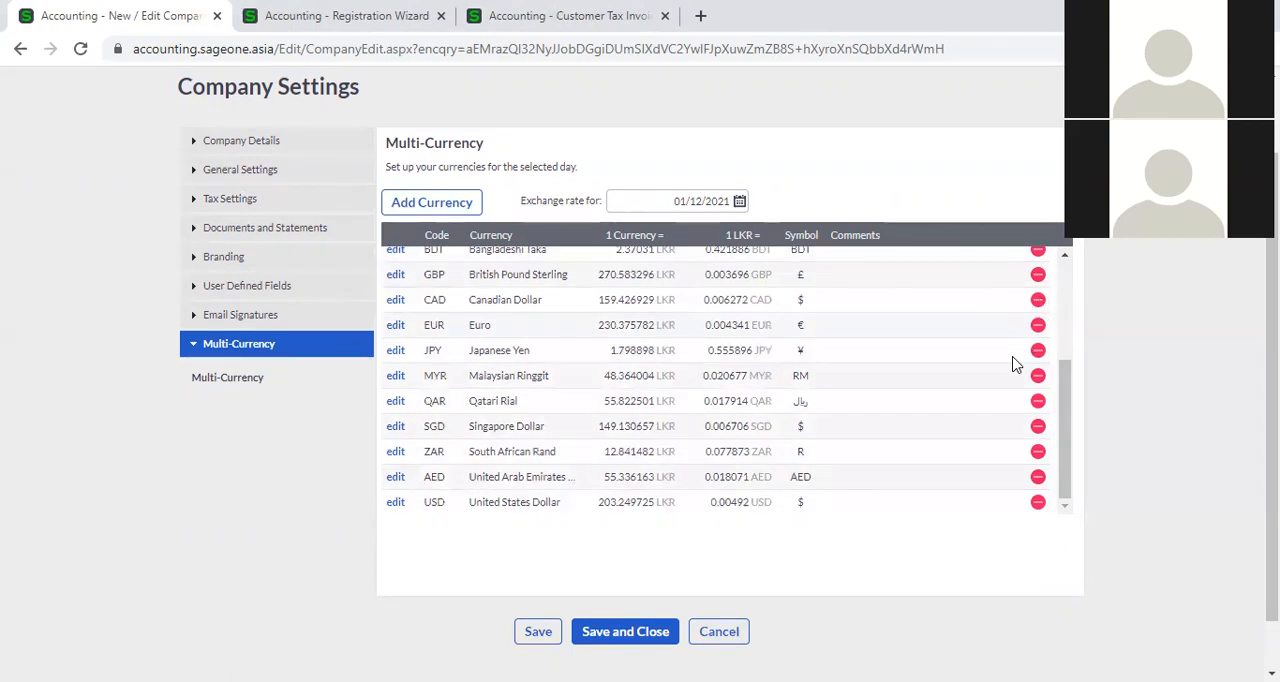
{"action": "scroll", "coordinate": [1015, 363], "scroll_direction": "up", "scroll_amount": 3}
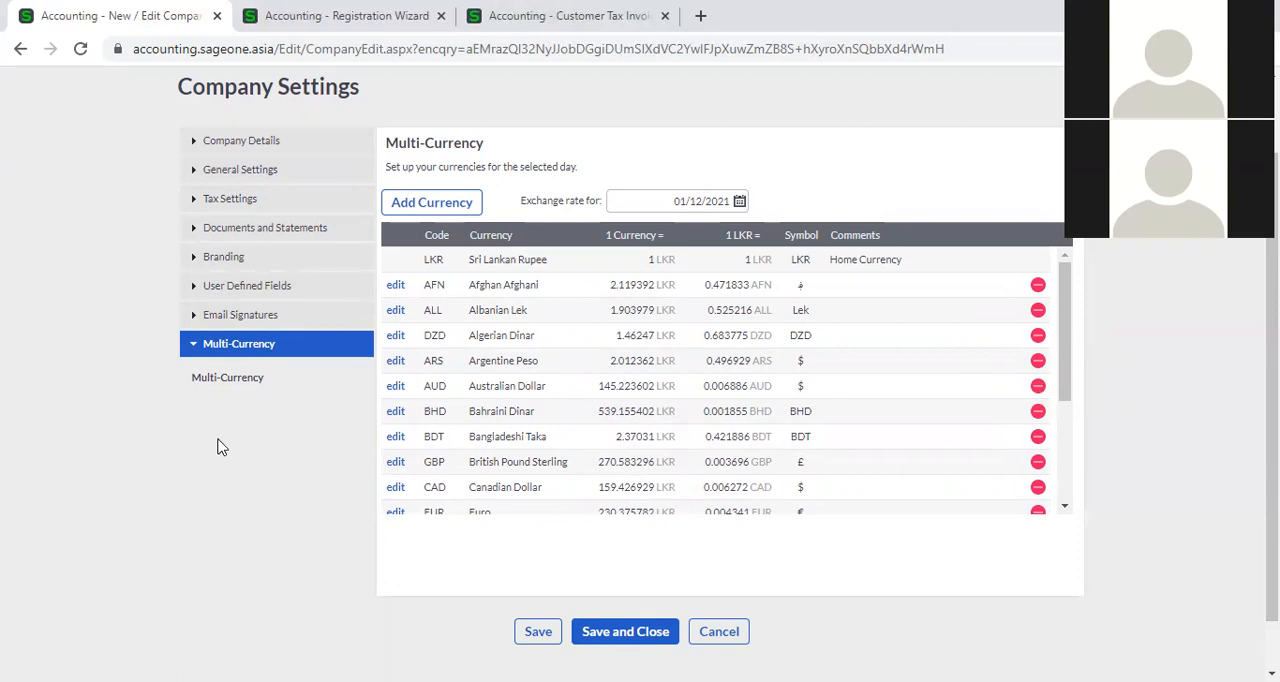
{"action": "scroll", "coordinate": [260, 508], "scroll_direction": "up", "scroll_amount": 2}
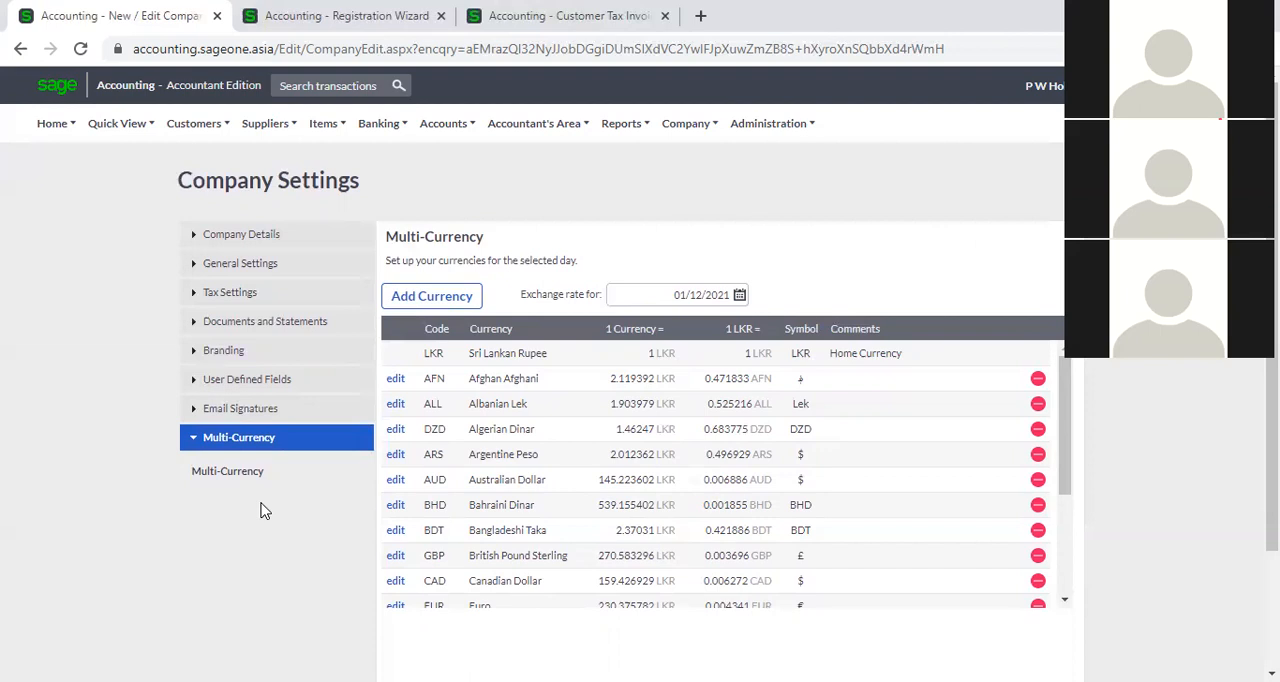
{"action": "scroll", "coordinate": [872, 459], "scroll_direction": "down", "scroll_amount": 5}
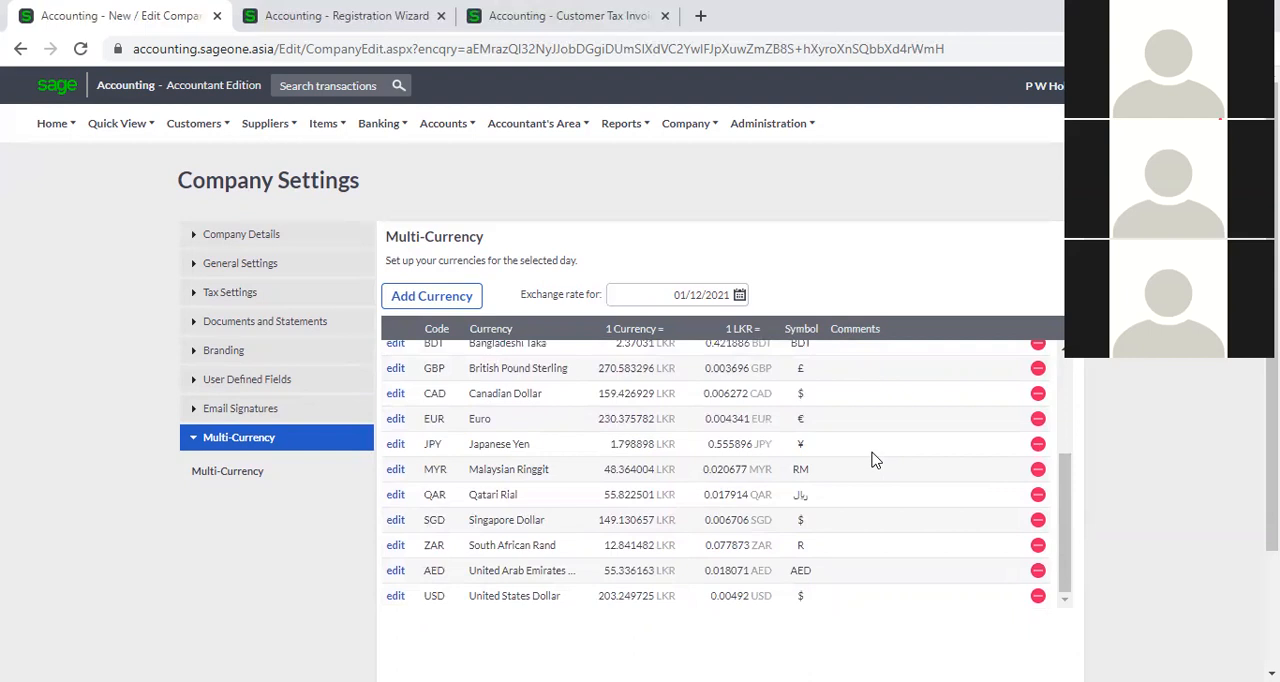
{"action": "scroll", "coordinate": [872, 459], "scroll_direction": "up", "scroll_amount": 5}
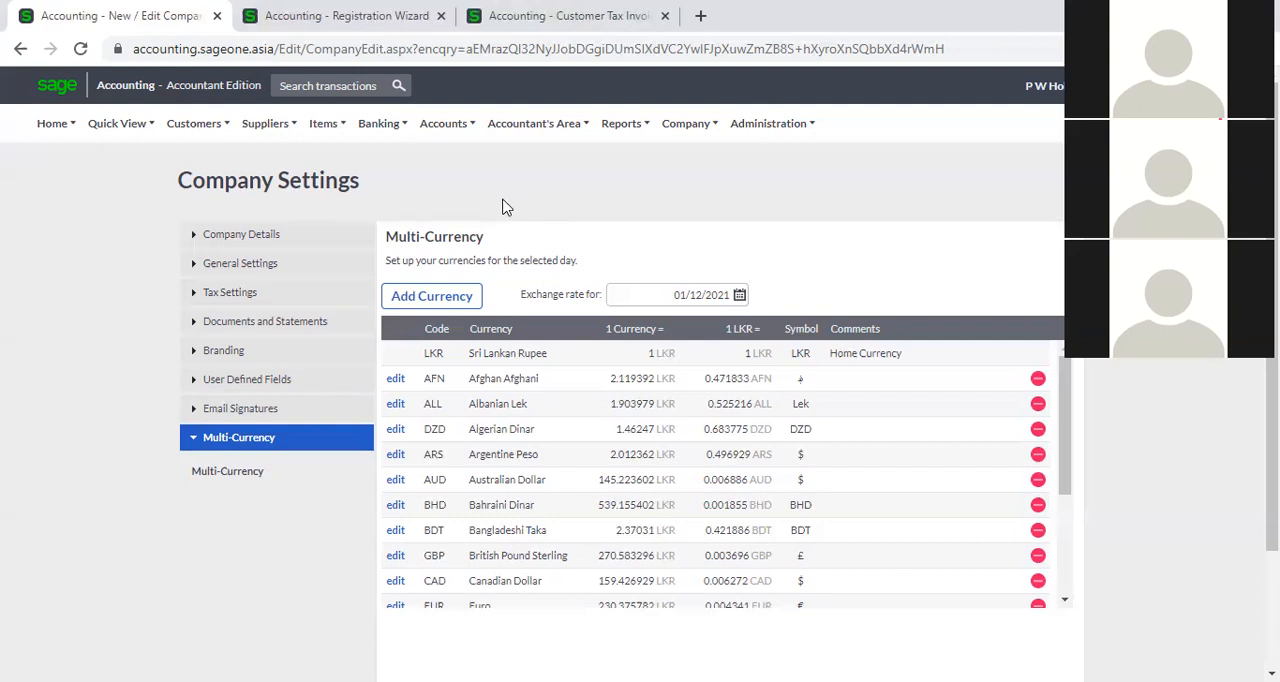
Start a new supplier record and enter P W Holdings as the supplier name.
{"action": "left_click", "coordinate": [268, 124]}
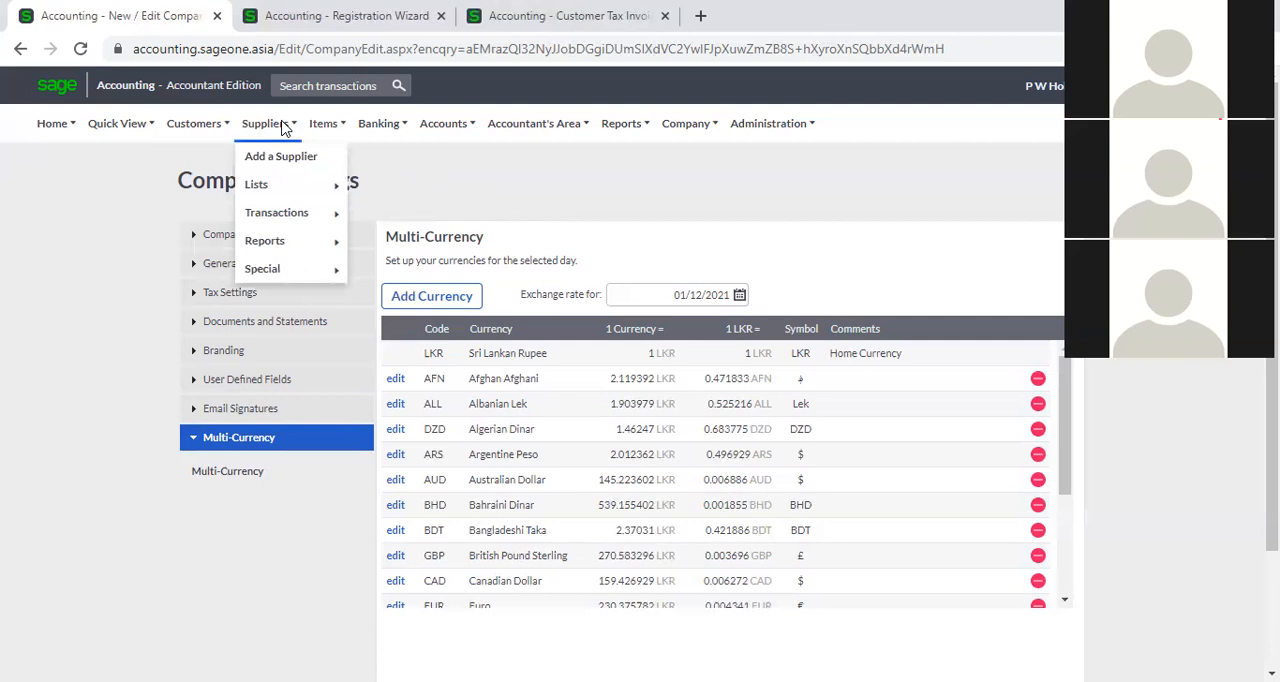
{"action": "left_click", "coordinate": [182, 128]}
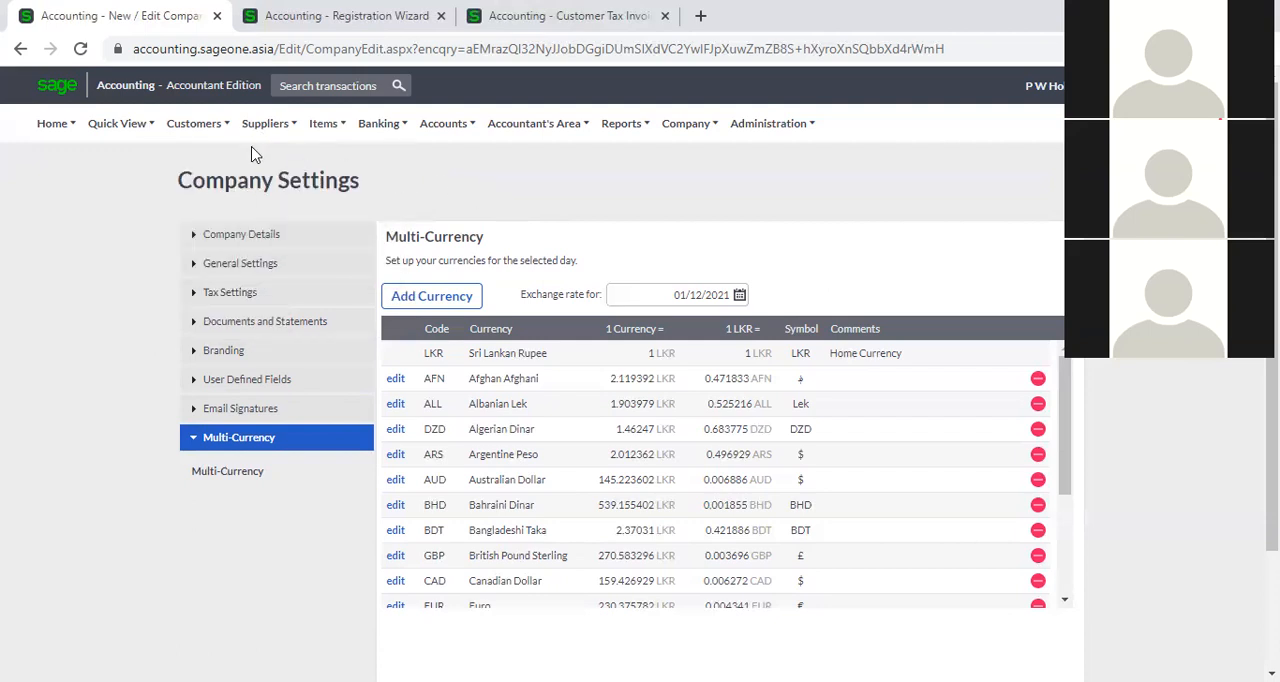
{"action": "mouse_move", "coordinate": [252, 140]}
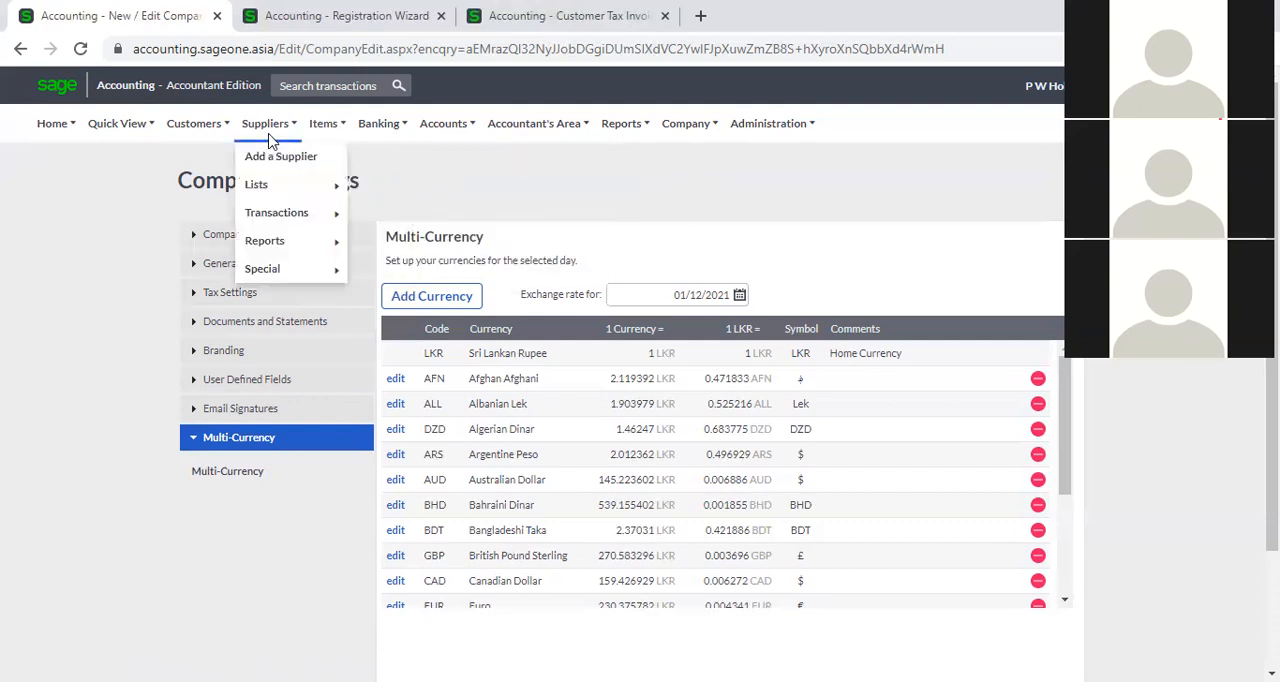
{"action": "left_click", "coordinate": [283, 165]}
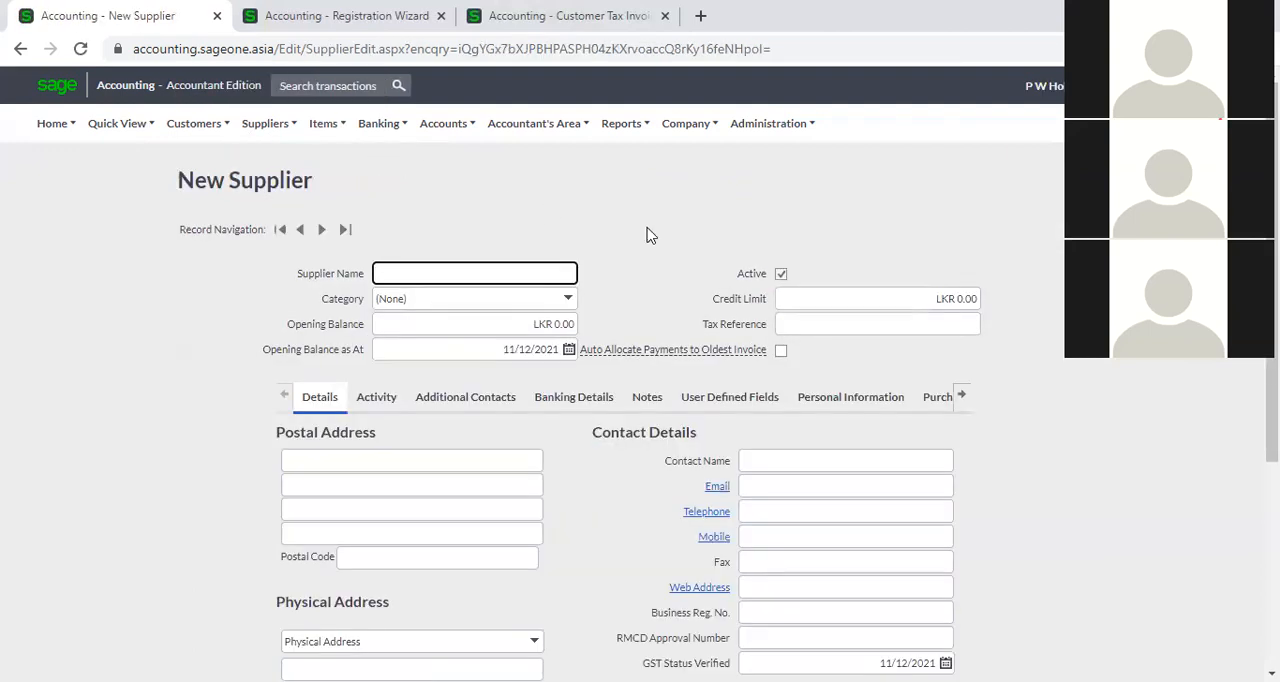
{"action": "left_click", "coordinate": [427, 273]}
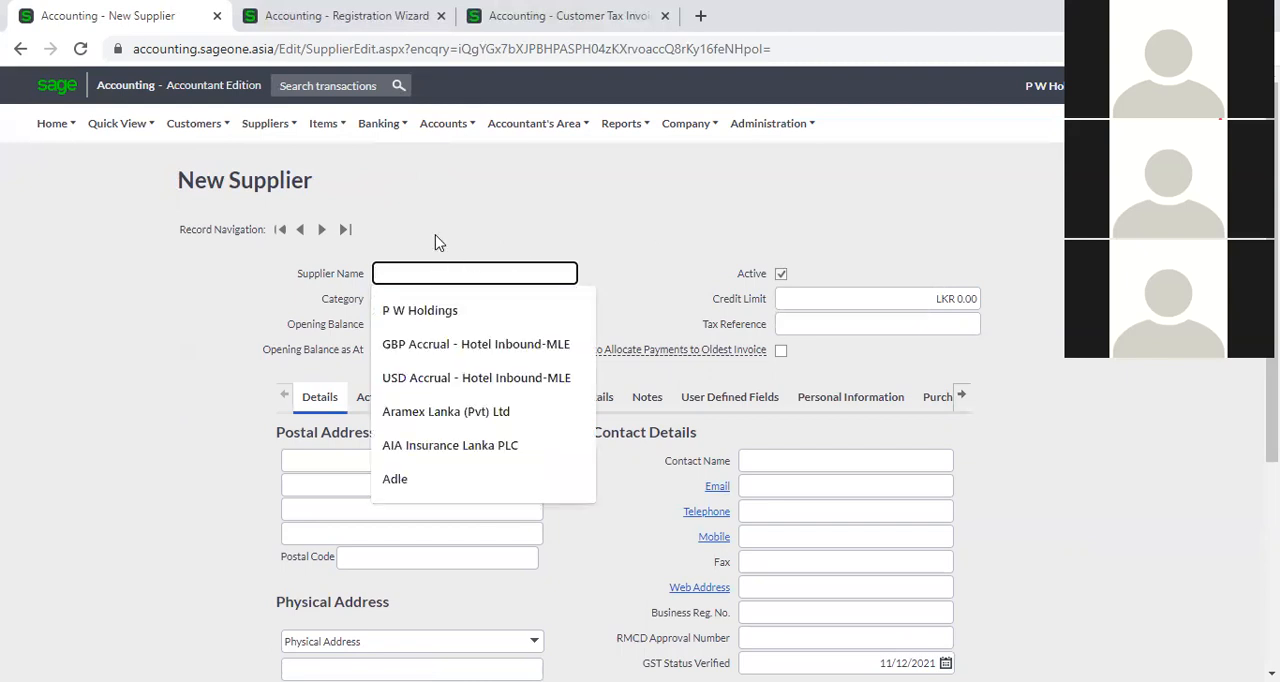
{"action": "left_click", "coordinate": [435, 236]}
{"action": "left_click", "coordinate": [443, 271]}
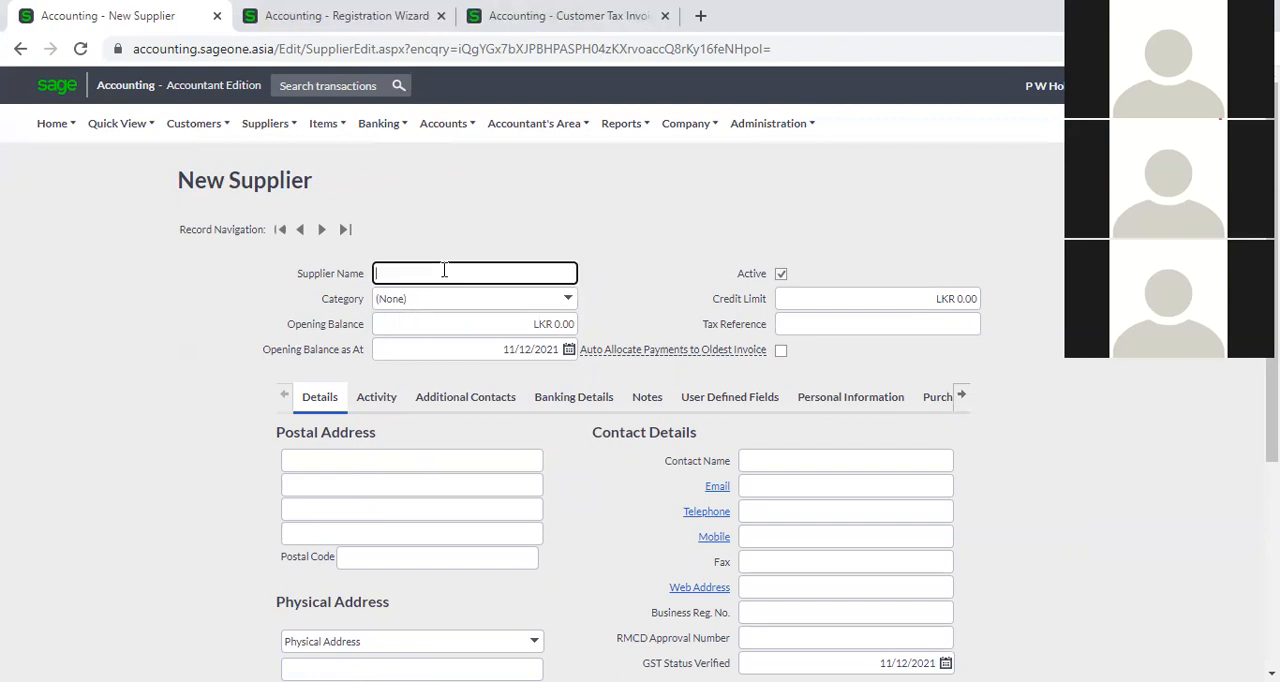
{"action": "left_click", "coordinate": [447, 311]}
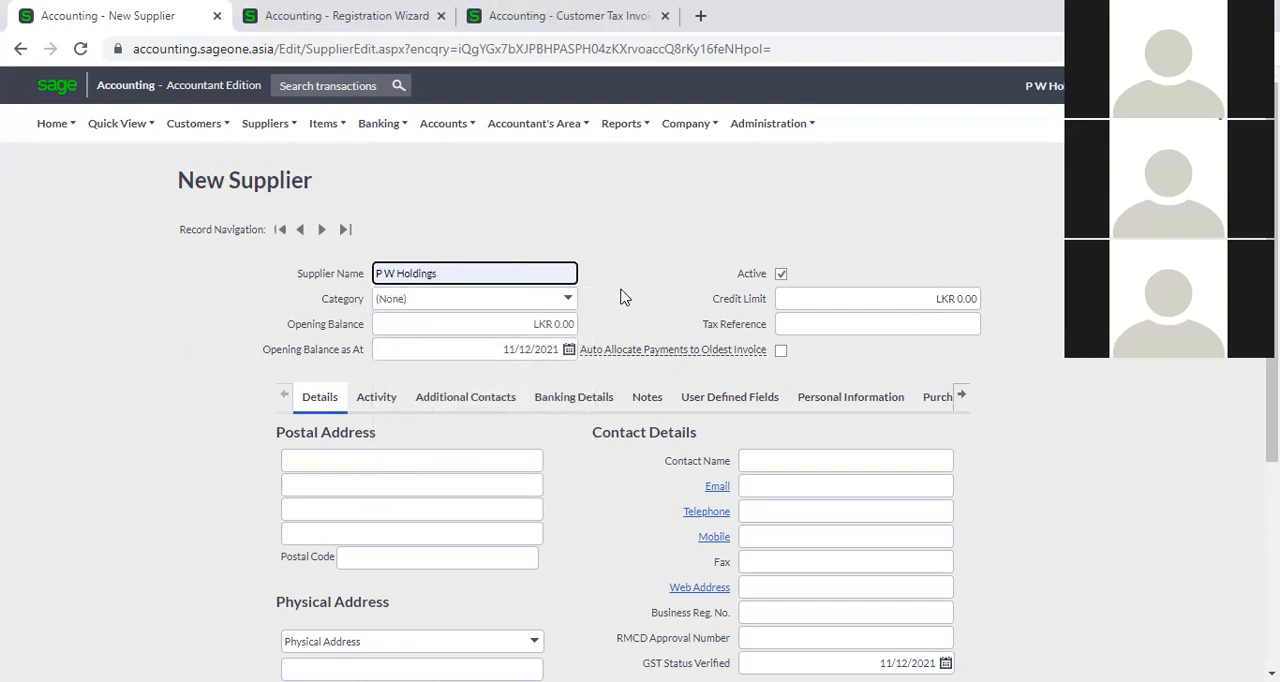
Review the available supplier categories and assign the Software category to the new supplier.
{"action": "left_click", "coordinate": [568, 303]}
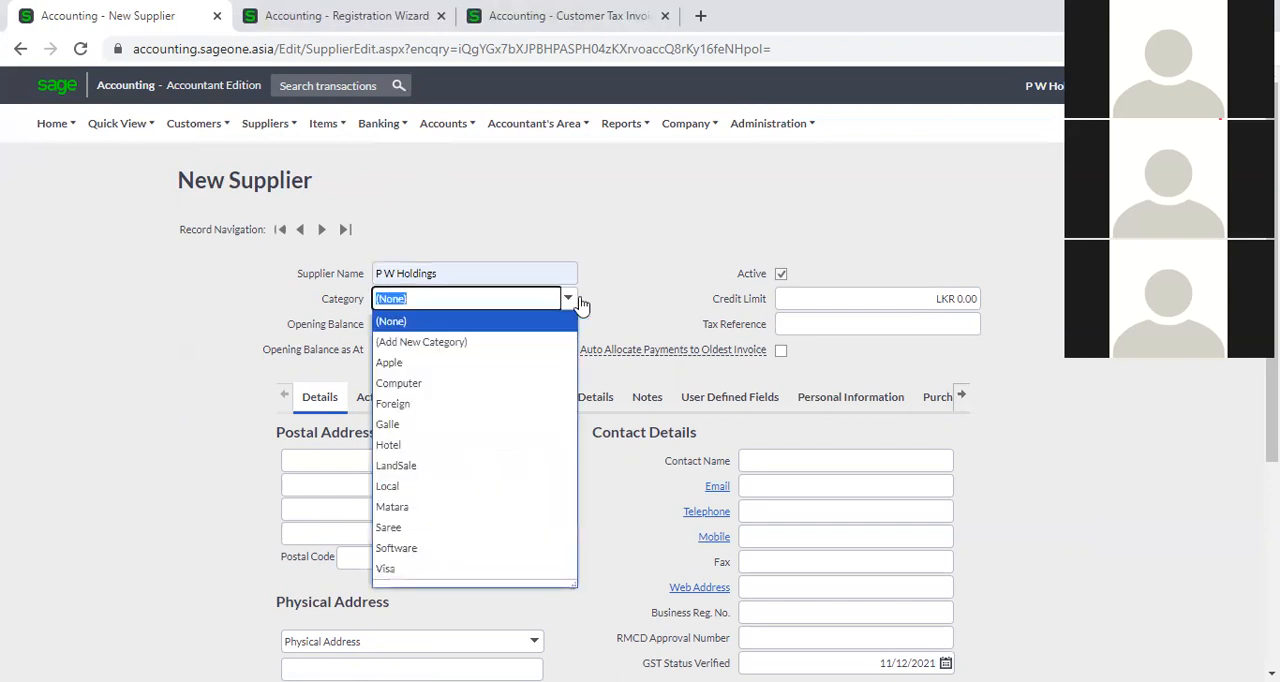
{"action": "left_click", "coordinate": [614, 307]}
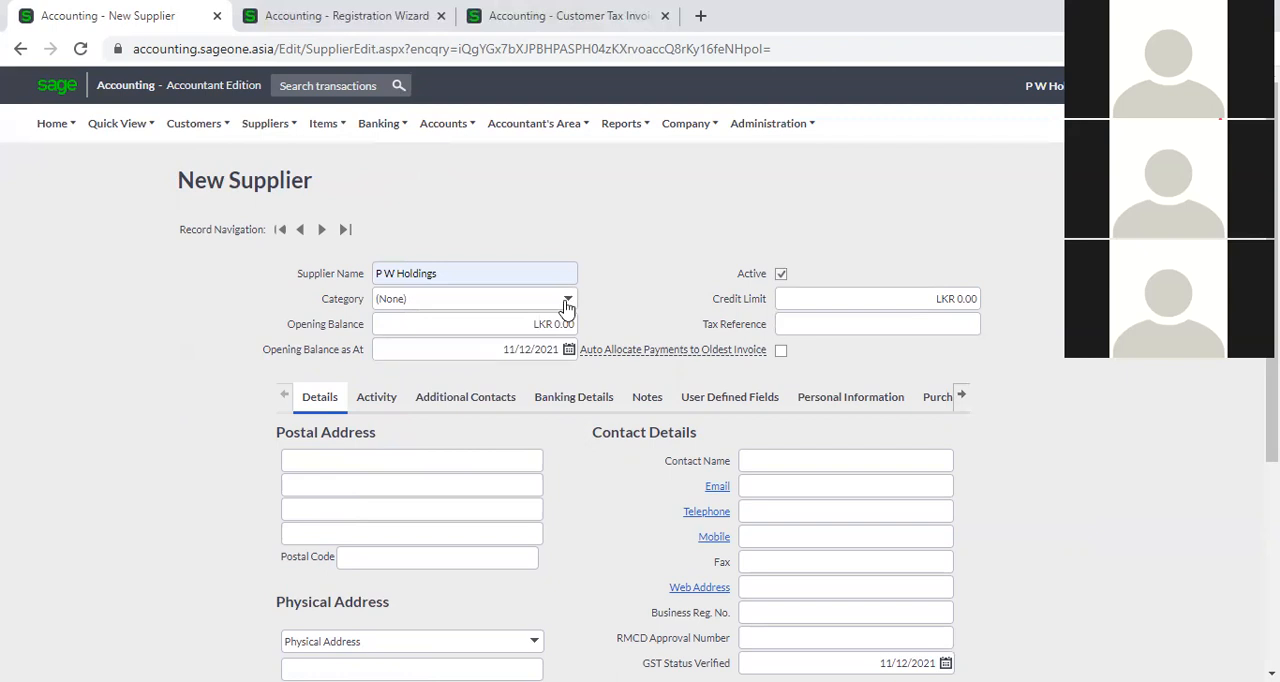
{"action": "left_click", "coordinate": [566, 303]}
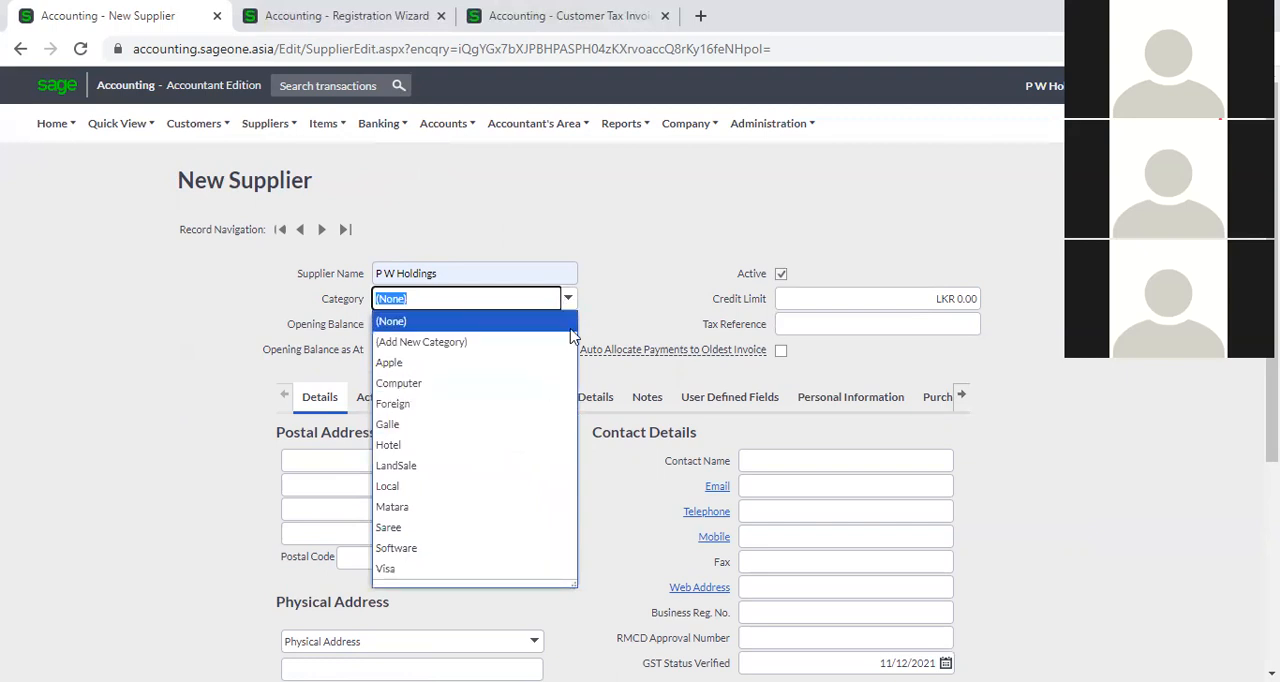
{"action": "left_click", "coordinate": [632, 272]}
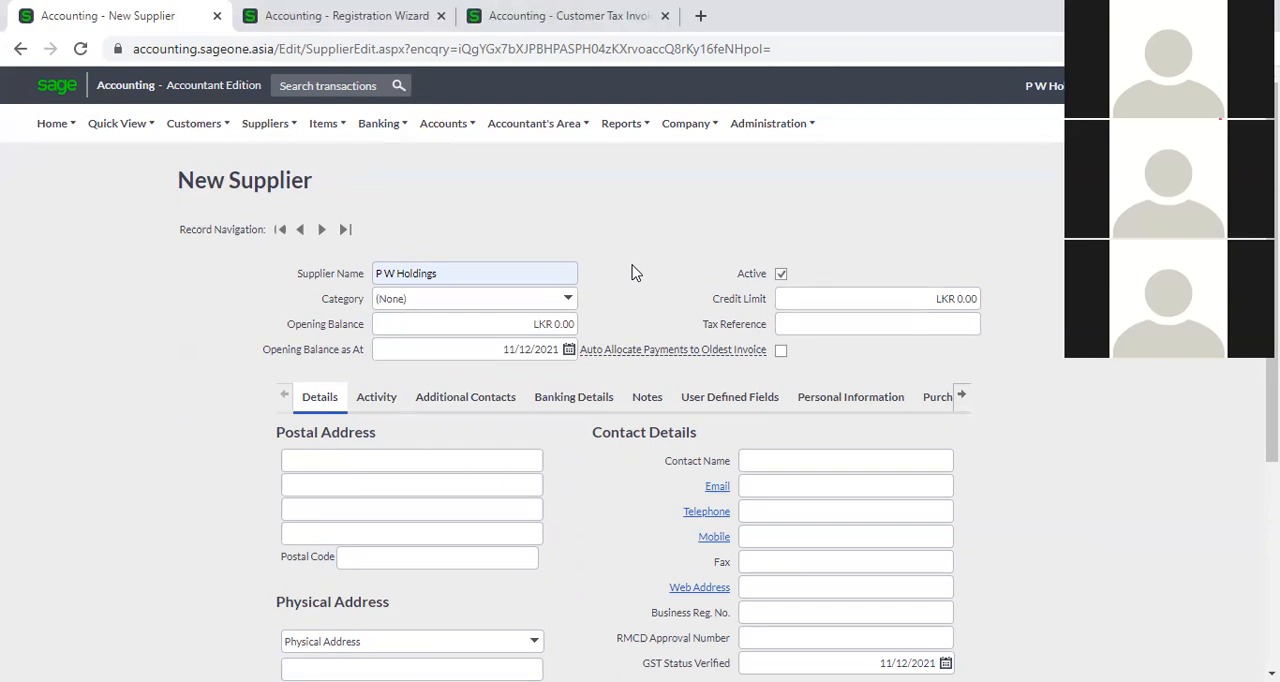
{"action": "left_click", "coordinate": [571, 303]}
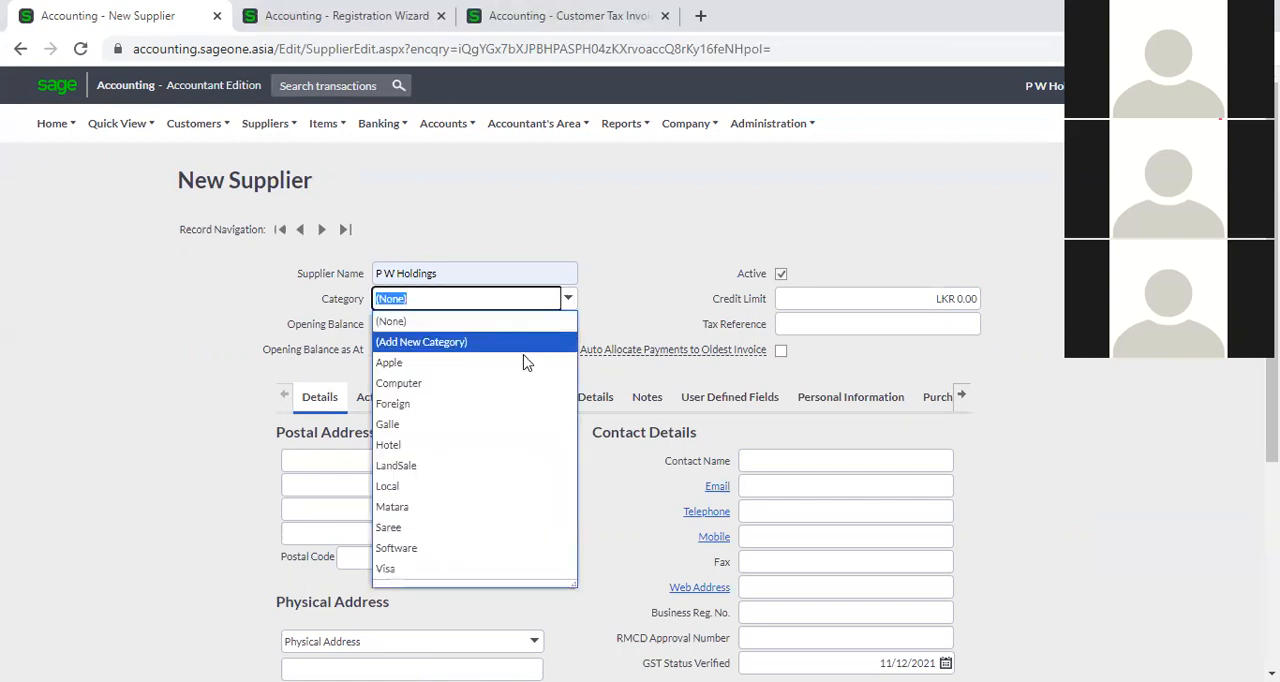
{"action": "left_click", "coordinate": [456, 546]}
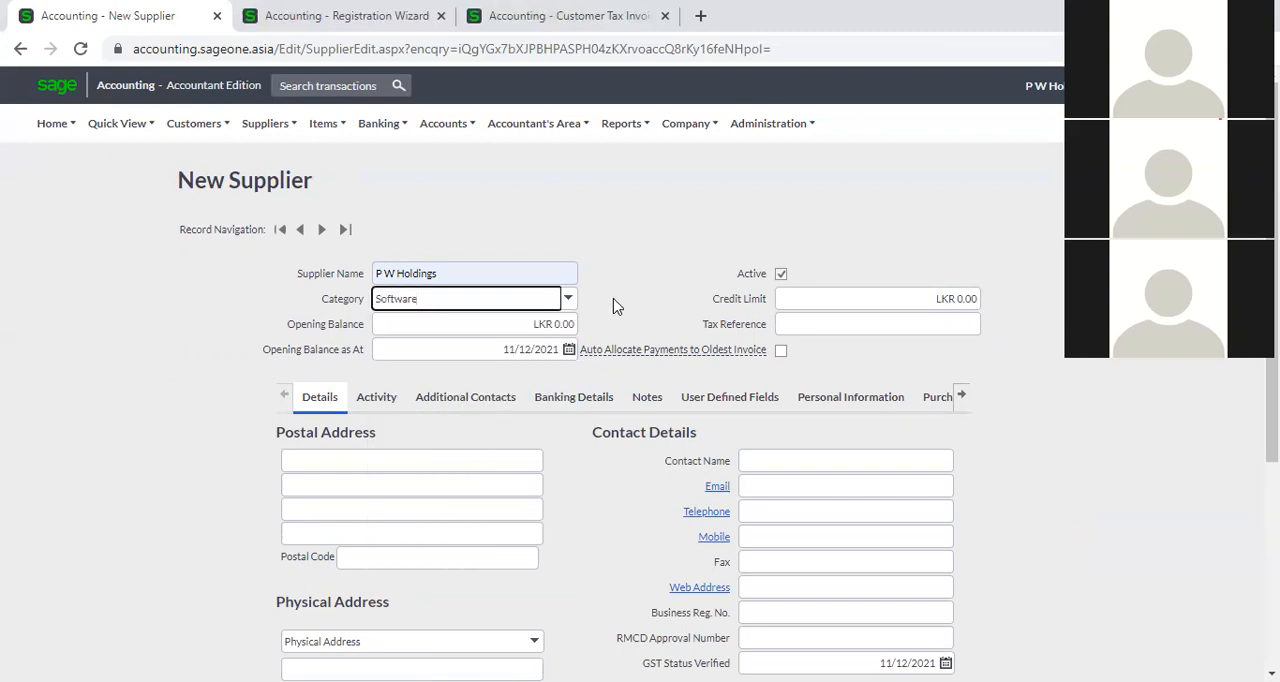
Examine the form for adding a new supplier category, and close it without saving a category.
{"action": "left_click", "coordinate": [568, 299]}
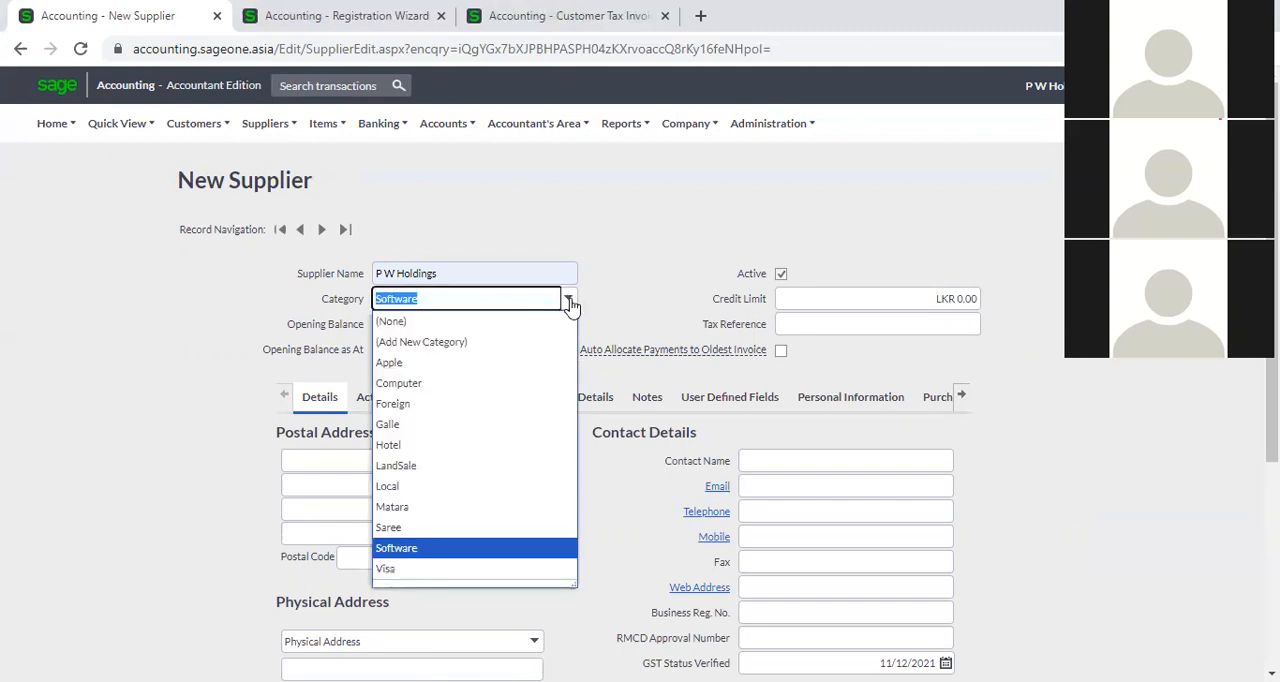
{"action": "left_click", "coordinate": [427, 344]}
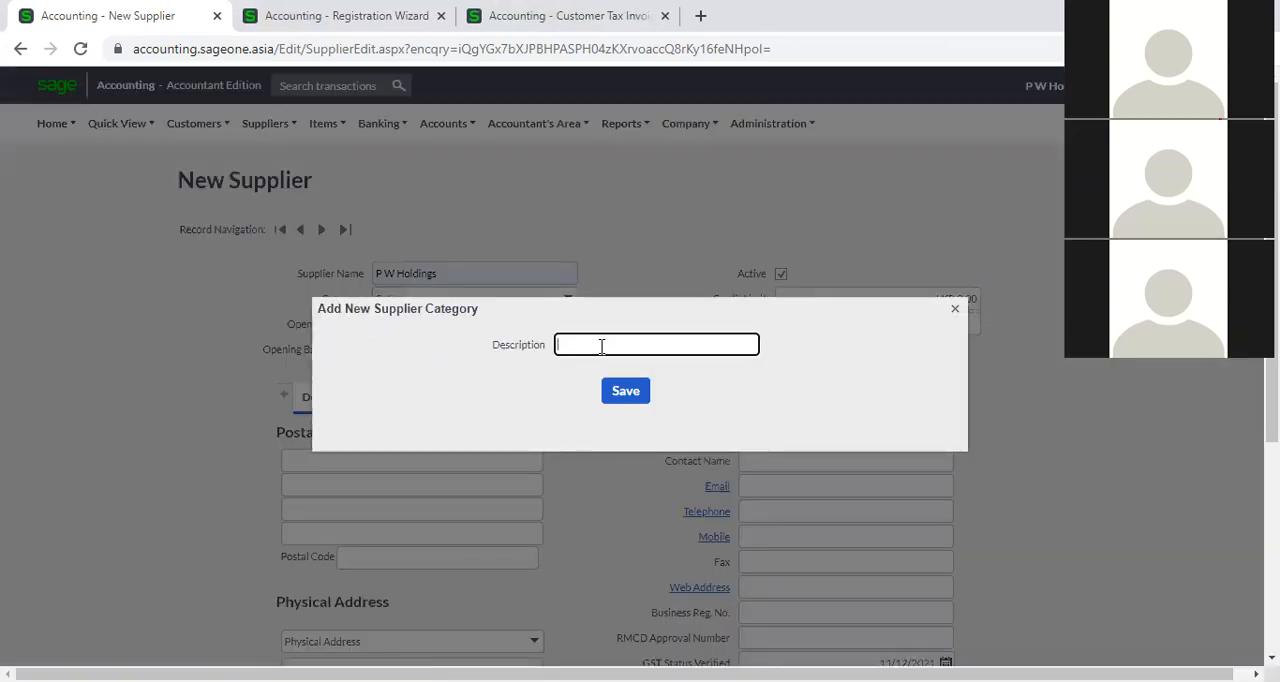
{"action": "left_click", "coordinate": [956, 310]}
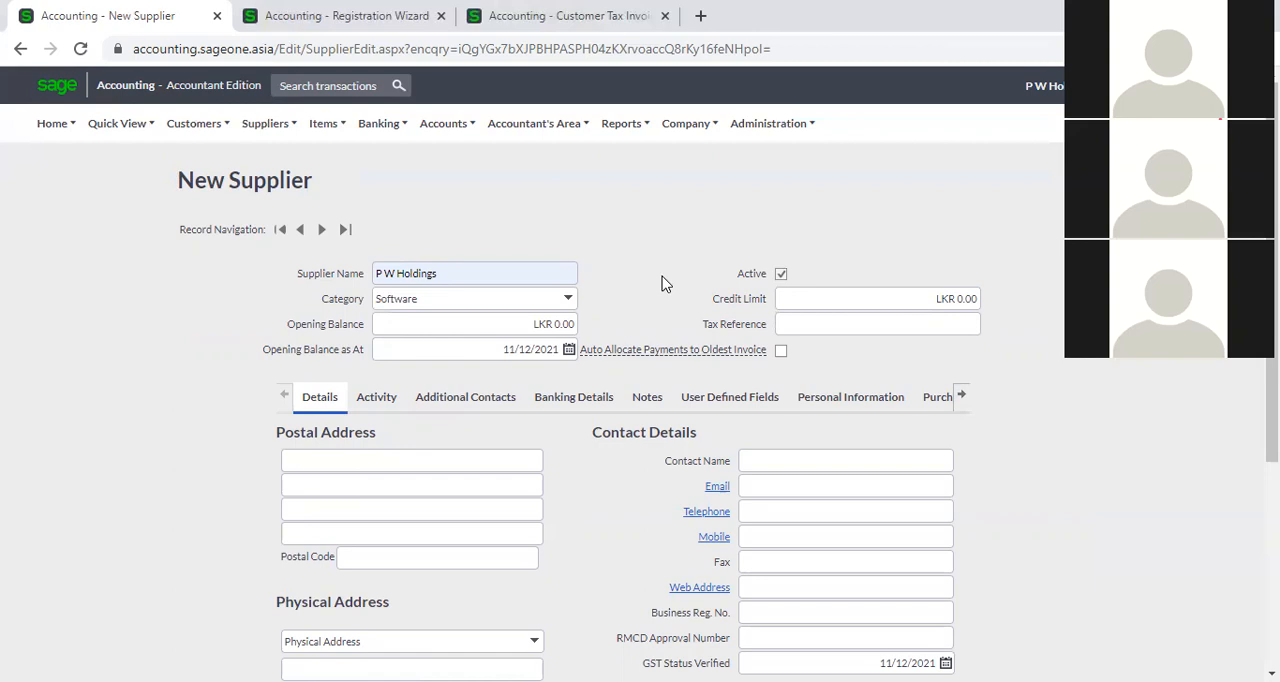
{"action": "left_click", "coordinate": [568, 300]}
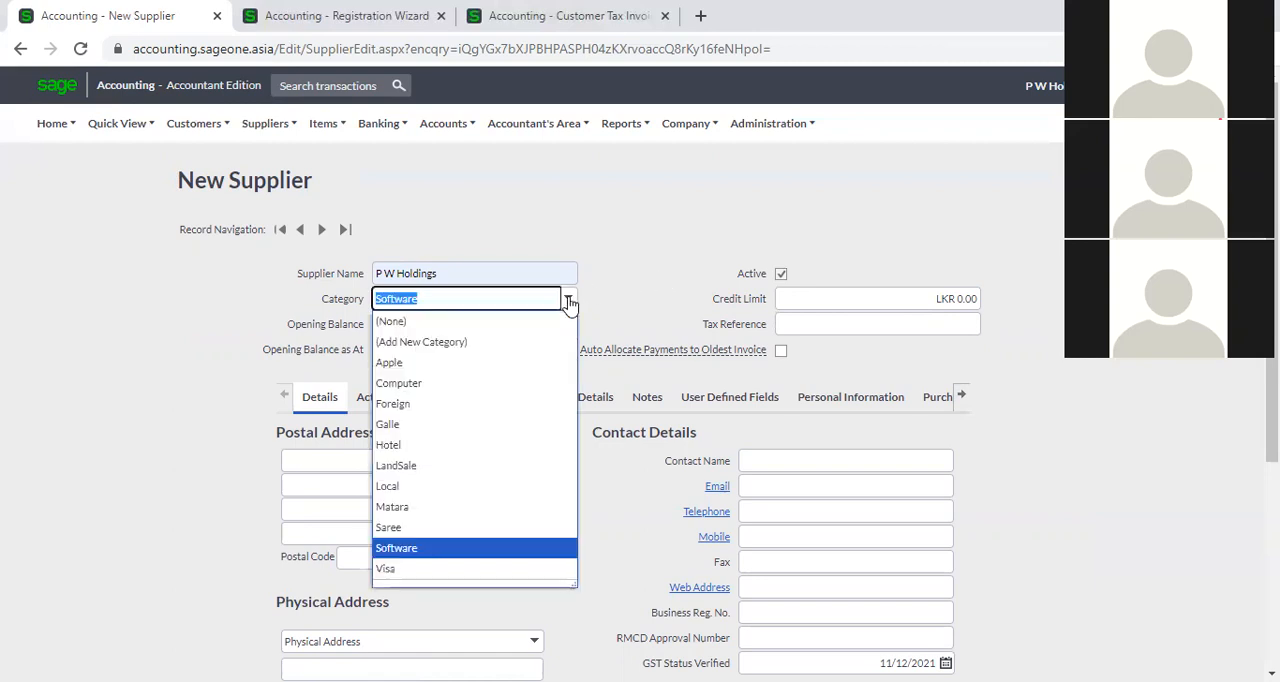
{"action": "left_click", "coordinate": [507, 352]}
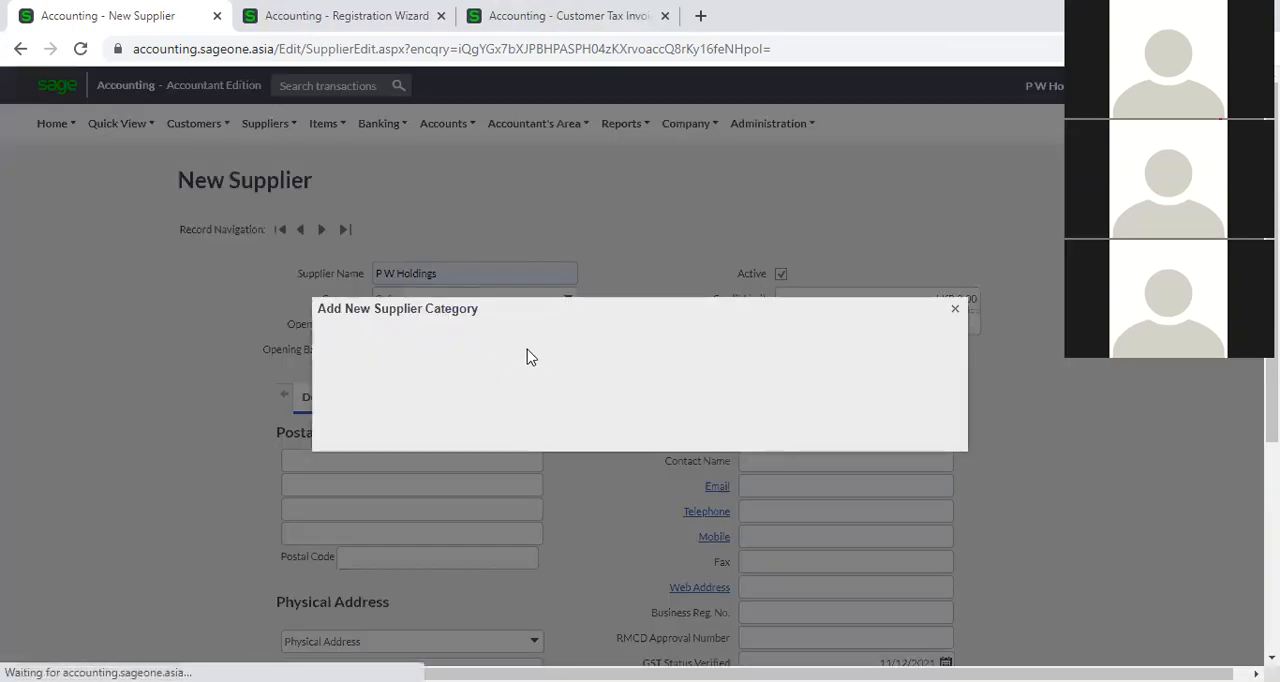
{"action": "left_click", "coordinate": [953, 310]}
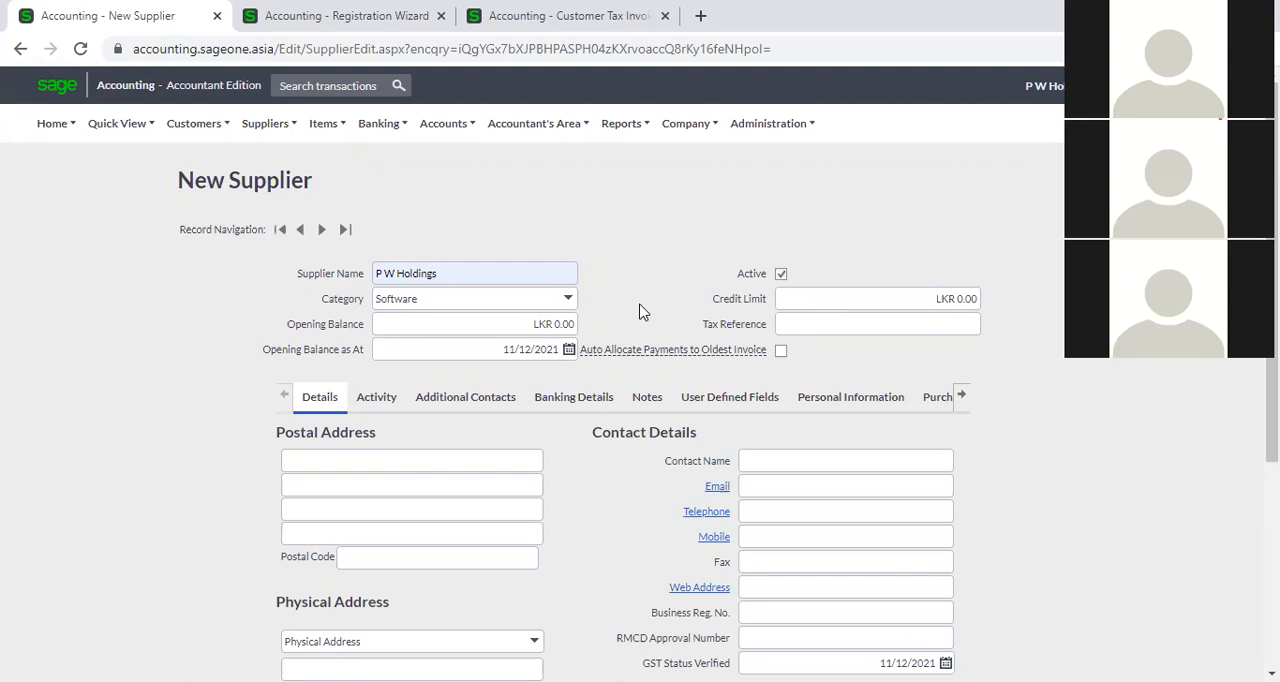
Set the new supplier's opening balance to LKR 500,000.00.
{"action": "left_click", "coordinate": [519, 324]}
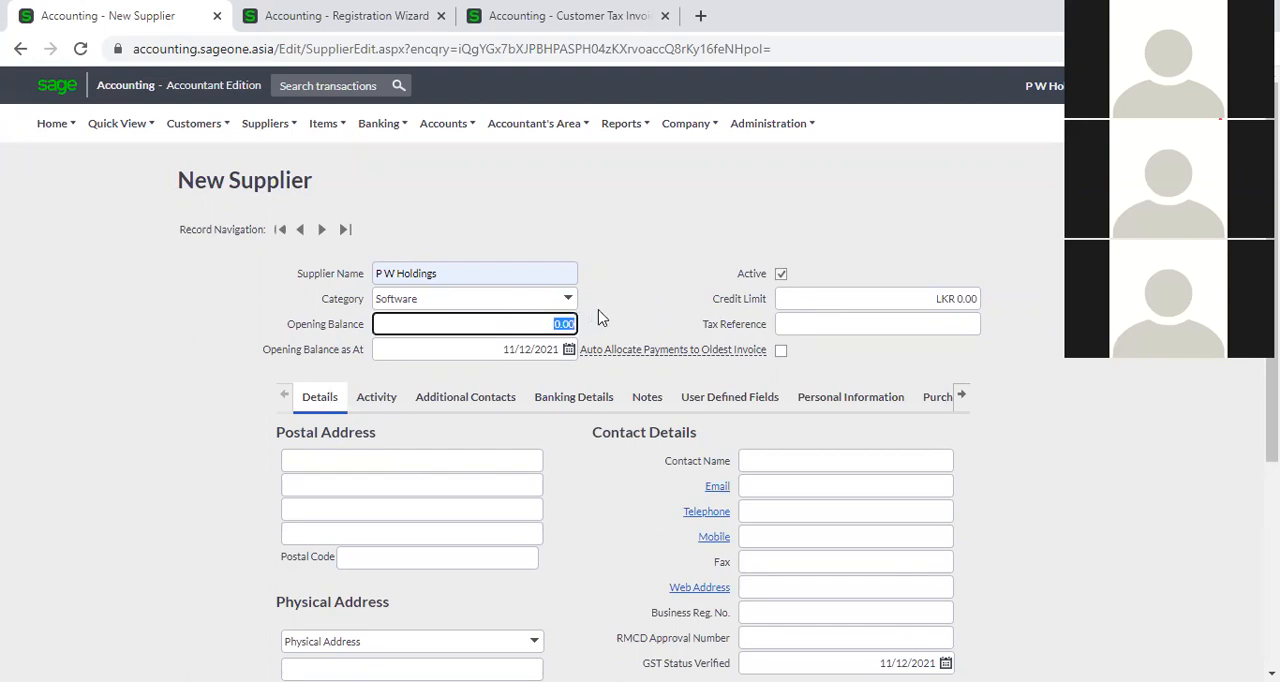
{"action": "left_click", "coordinate": [641, 312]}
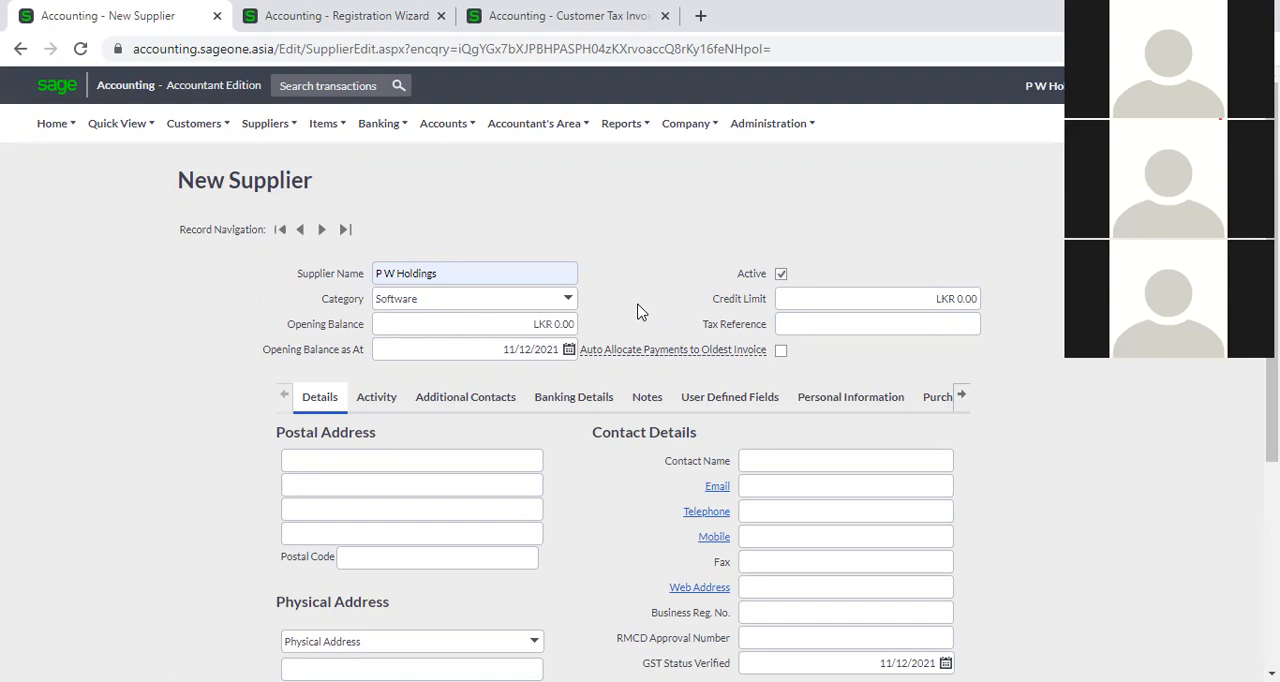
{"action": "left_click", "coordinate": [569, 320]}
{"action": "type", "text": "500000"}
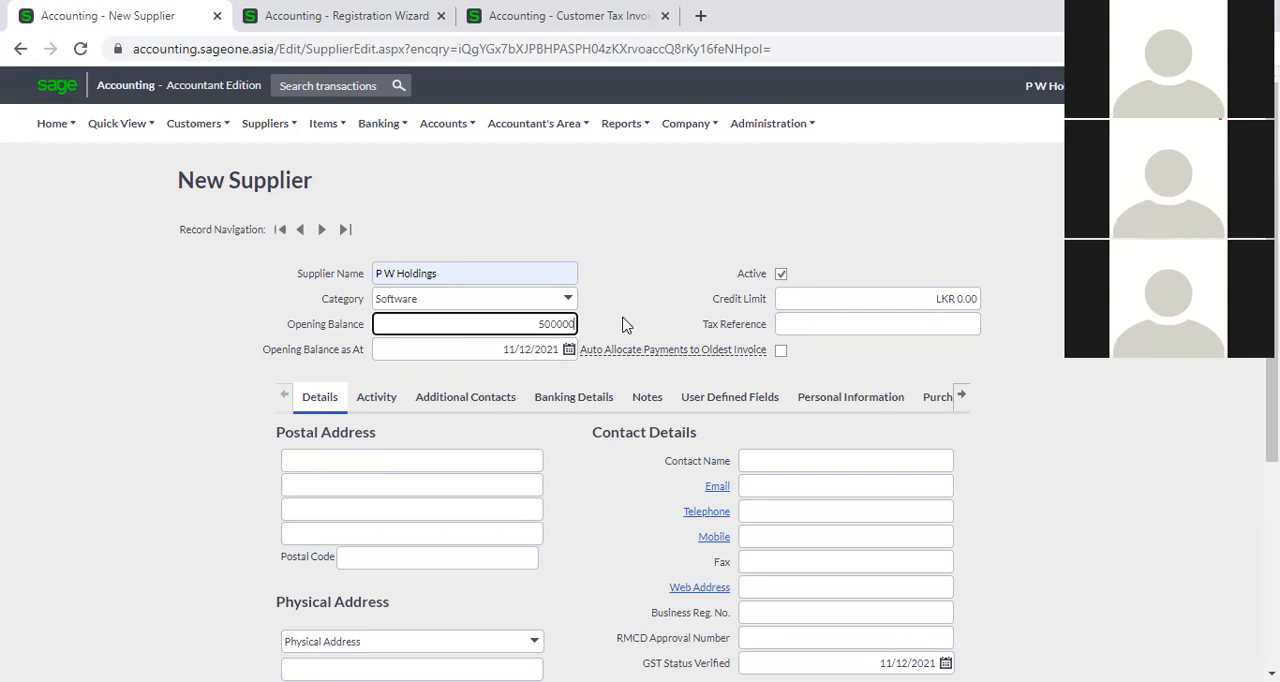
{"action": "left_click", "coordinate": [624, 324]}
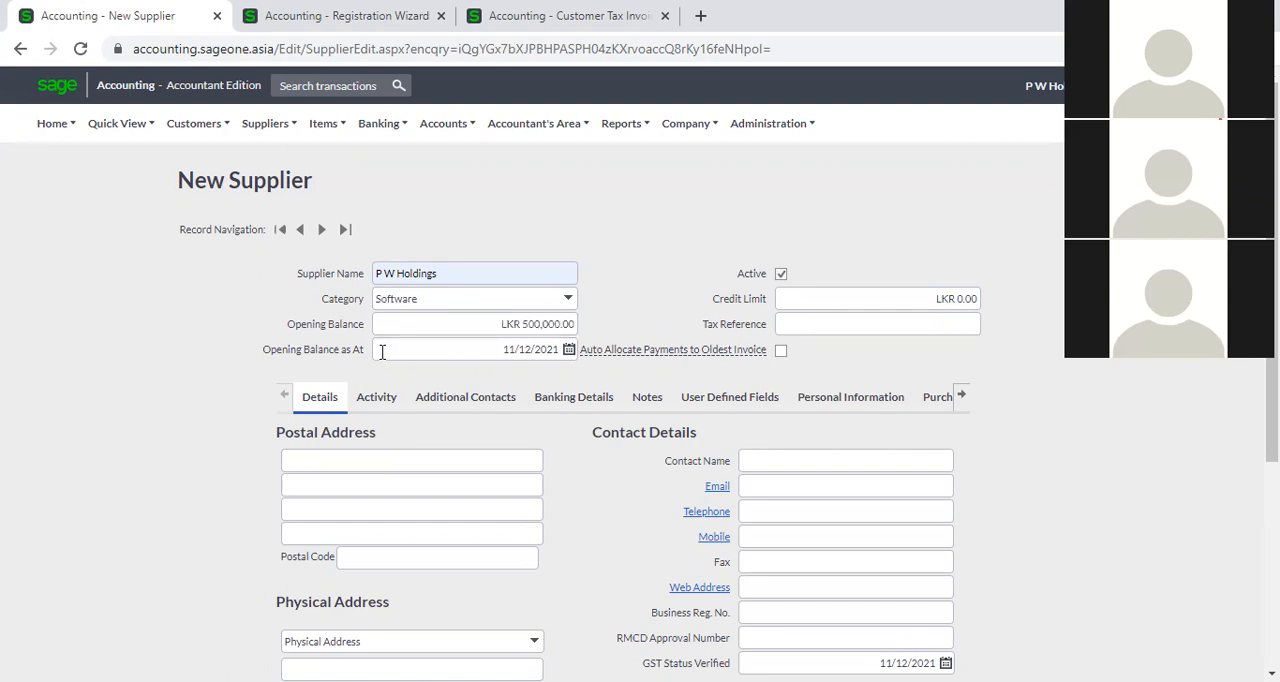
Set the new supplier's opening balance date to 30/11/2021.
{"action": "left_click", "coordinate": [569, 350]}
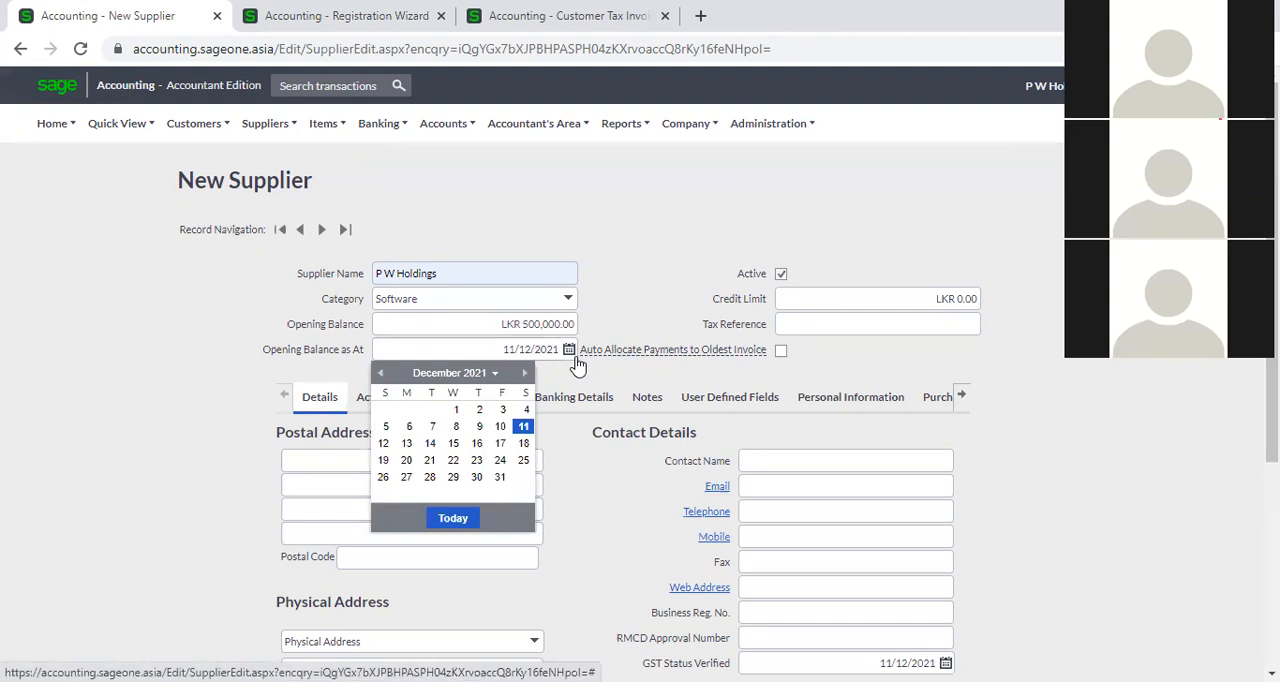
{"action": "left_click", "coordinate": [379, 374]}
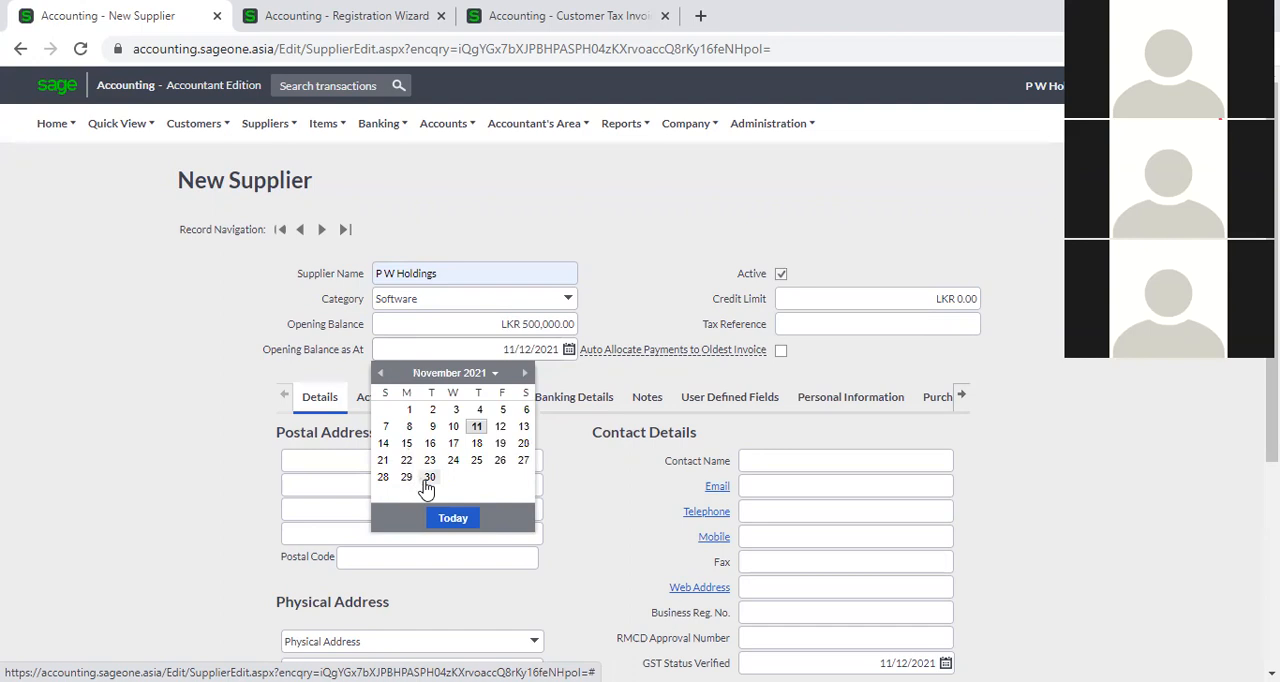
{"action": "left_click", "coordinate": [429, 478]}
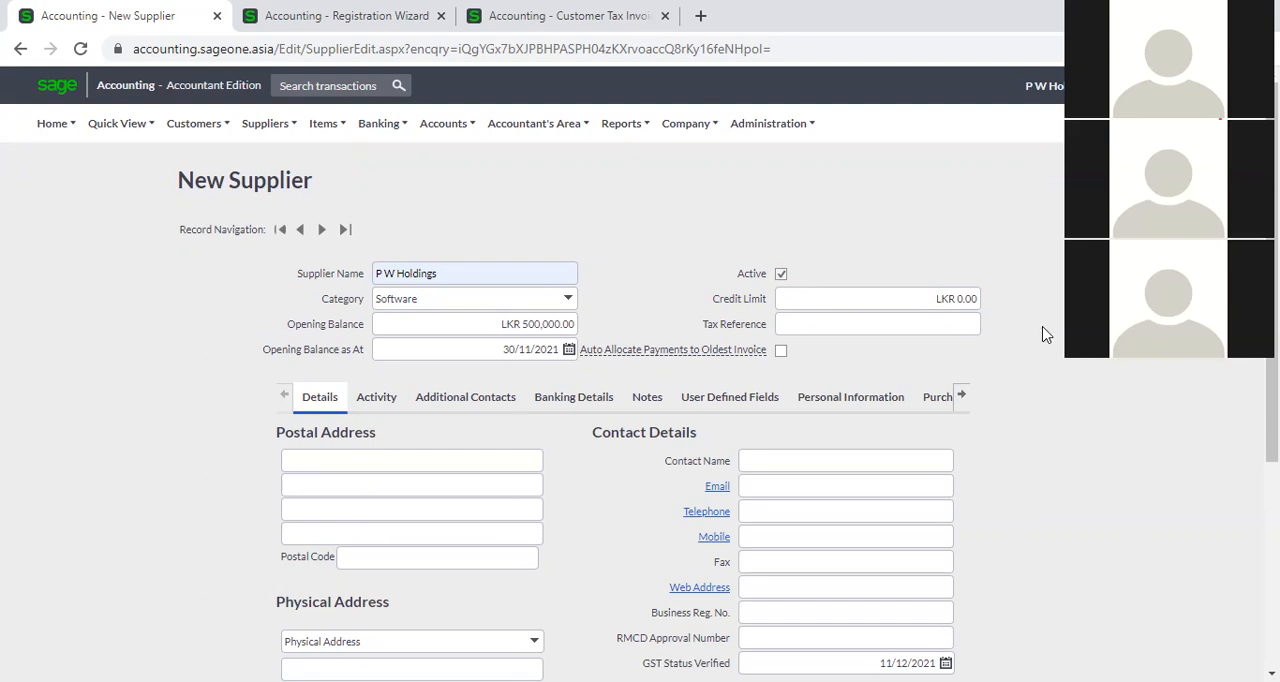
Set the new supplier's credit limit to LKR 1,000,000.00.
{"action": "left_click", "coordinate": [948, 300]}
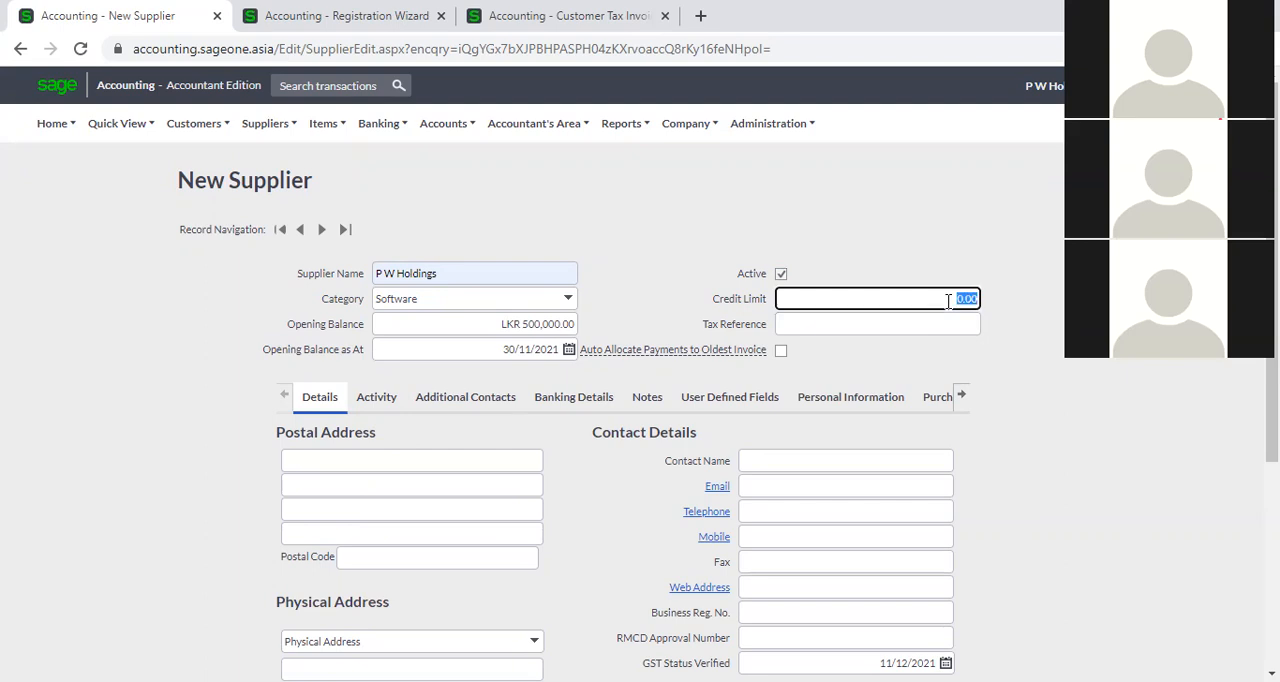
{"action": "type", "text": "1,000,00"}
{"action": "type", "text": "0"}
{"action": "left_click", "coordinate": [1062, 367]}
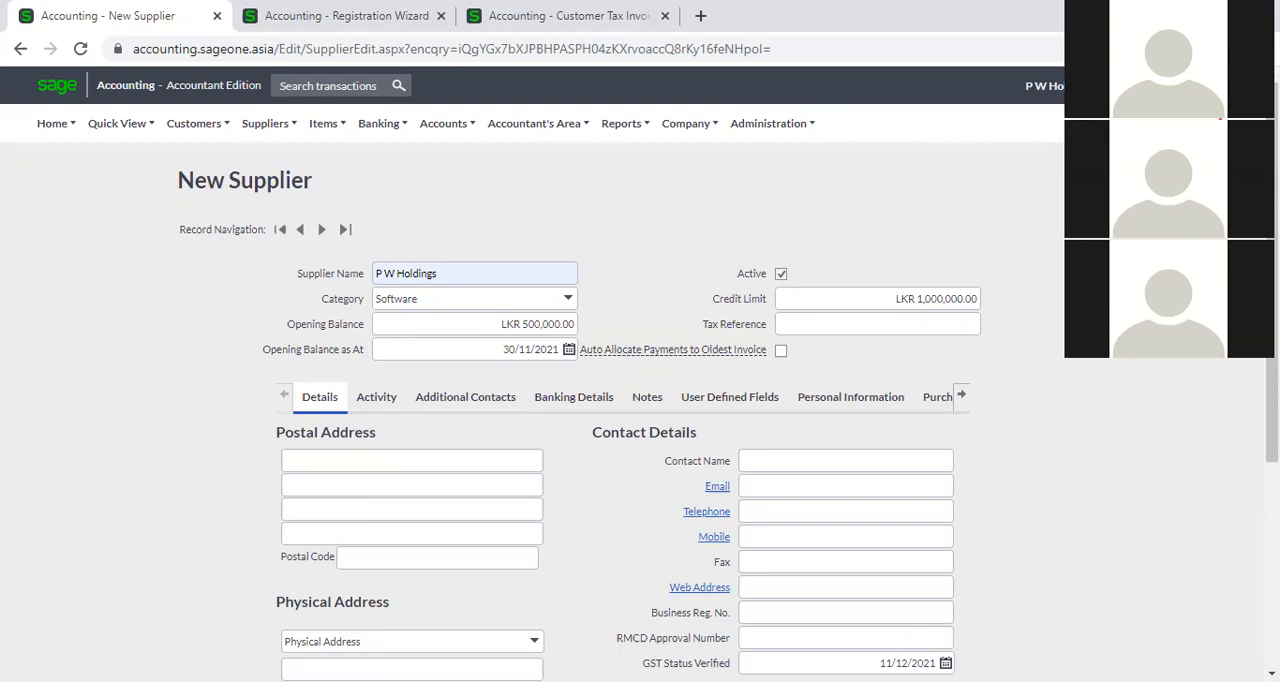
Fill in the new supplier's tax reference with the first previously used number that is suggested.
{"action": "left_click", "coordinate": [954, 320]}
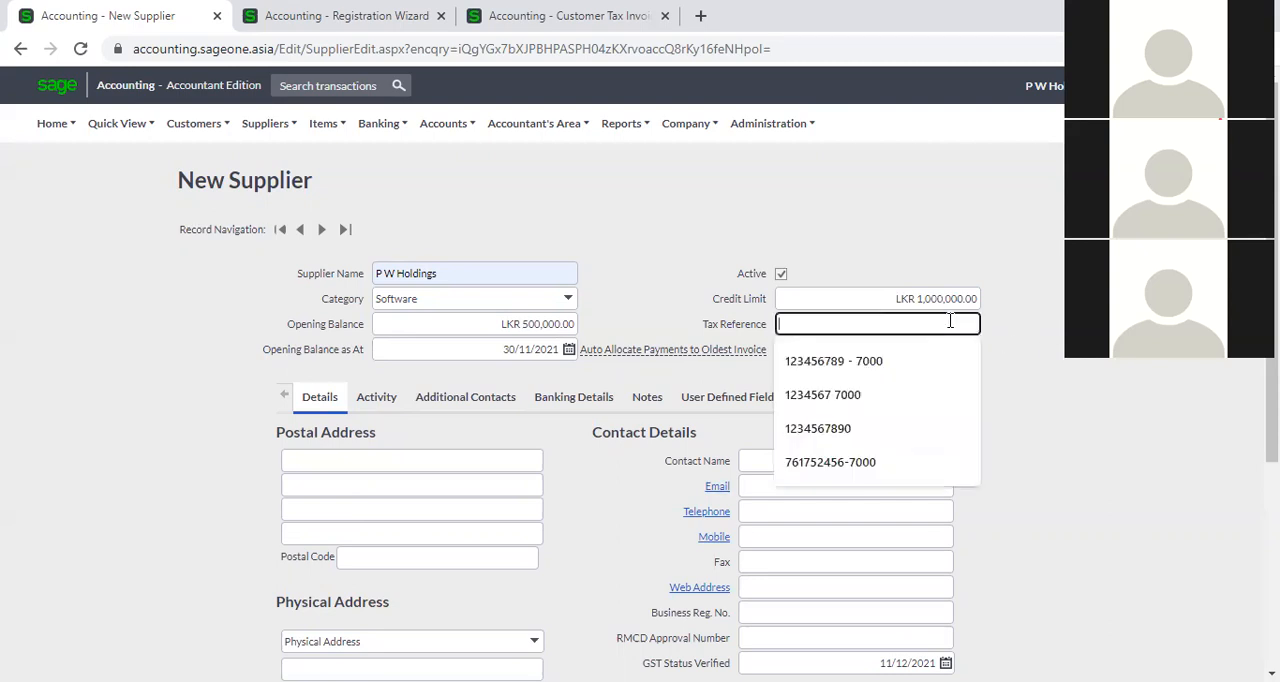
{"action": "left_click", "coordinate": [921, 366]}
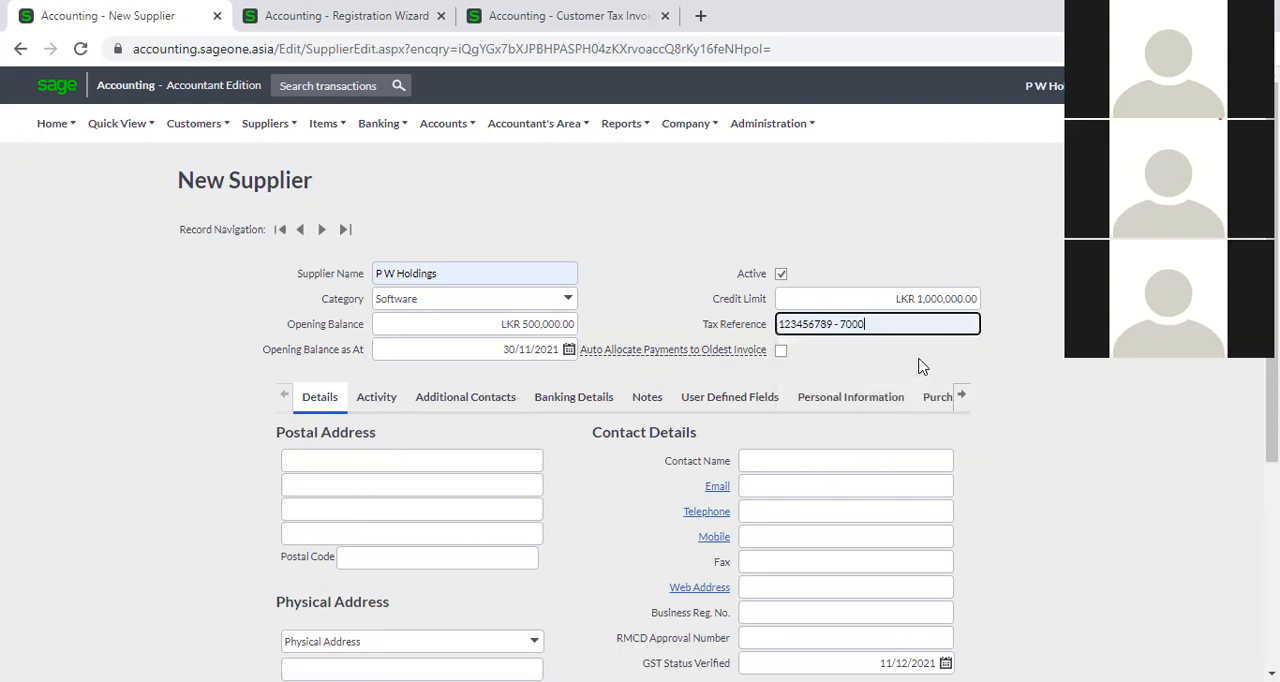
{"action": "left_click", "coordinate": [1024, 373]}
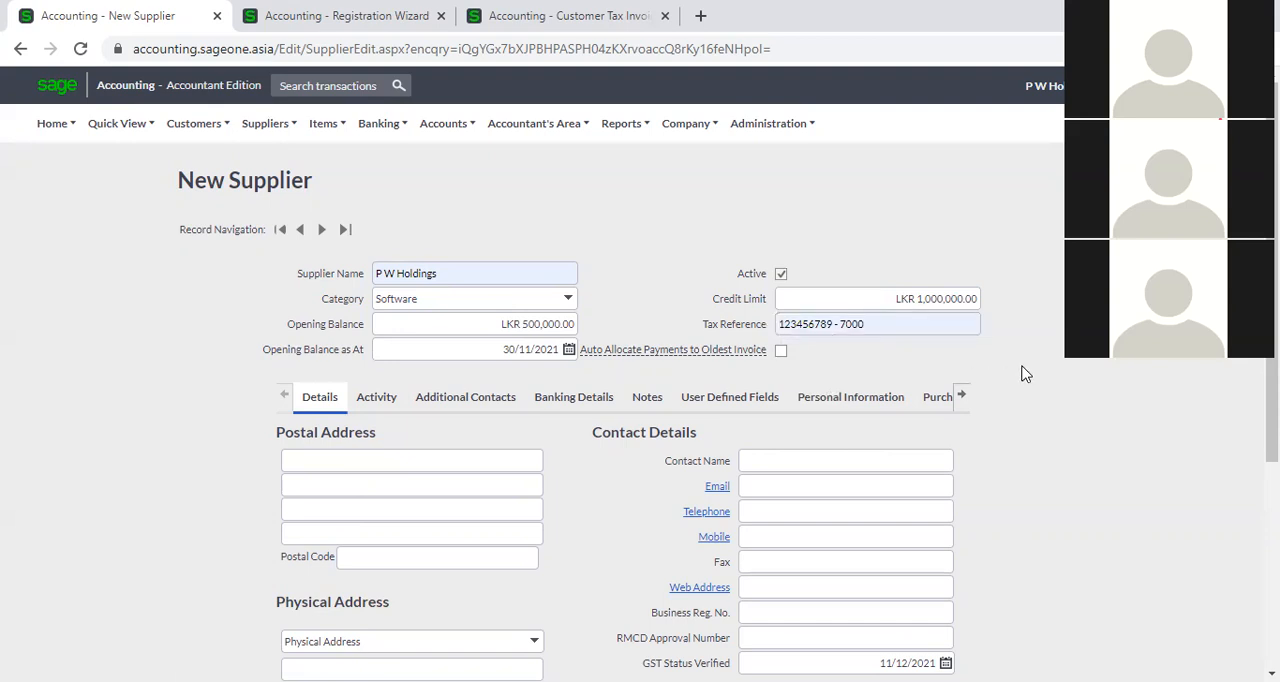
Duplicate the browser tab with the new supplier form and bring up the list of suppliers in the copy.
{"action": "mouse_move", "coordinate": [722, 352]}
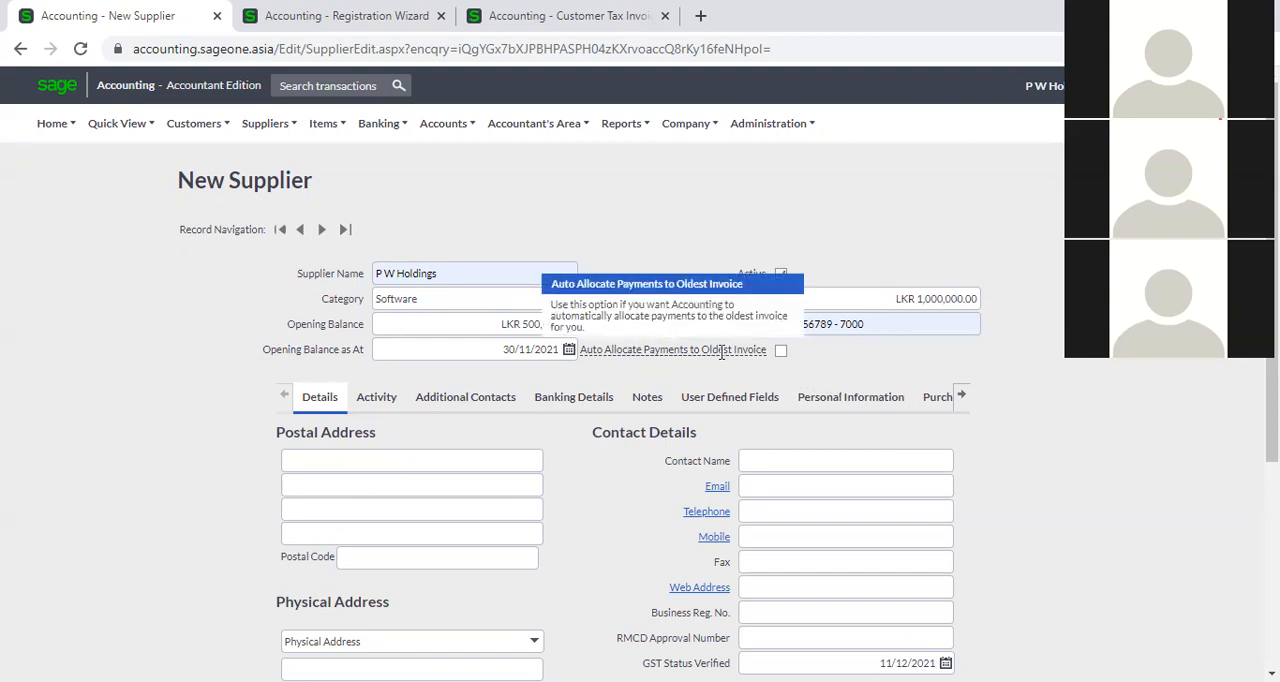
{"action": "right_click", "coordinate": [114, 26]}
{"action": "left_click", "coordinate": [147, 158]}
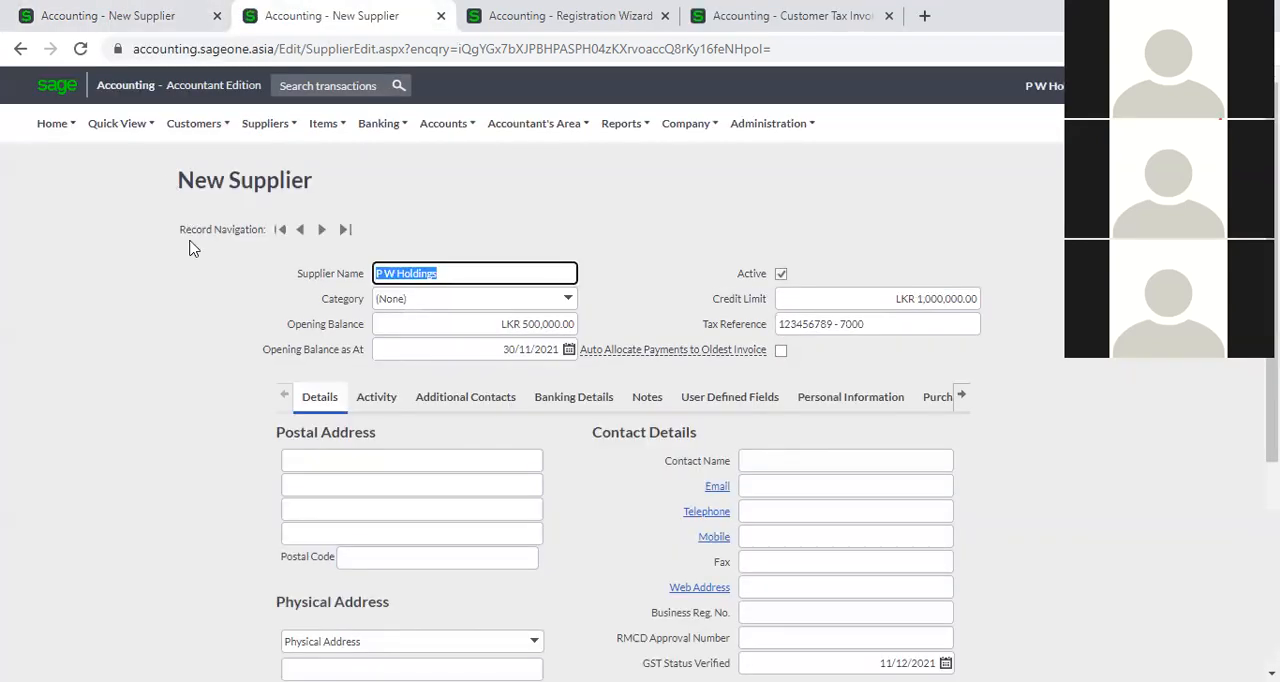
{"action": "mouse_move", "coordinate": [268, 124]}
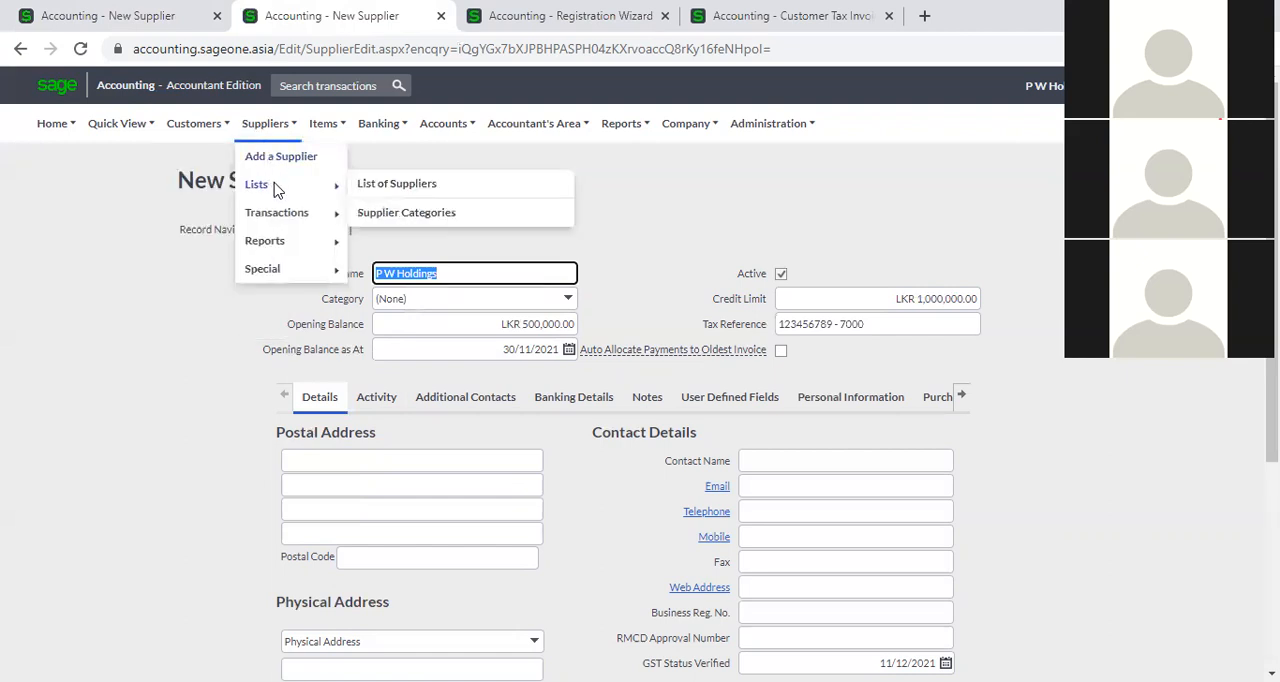
{"action": "mouse_move", "coordinate": [314, 218]}
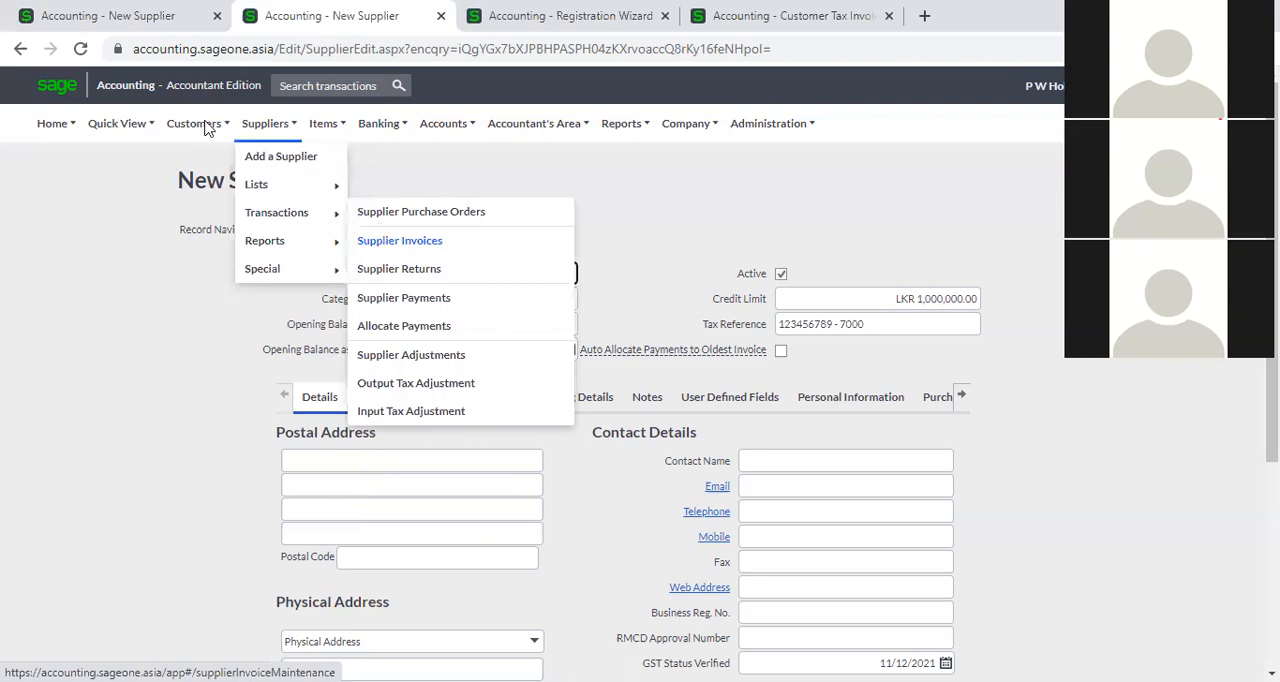
{"action": "mouse_move", "coordinate": [198, 123]}
{"action": "mouse_move", "coordinate": [207, 220]}
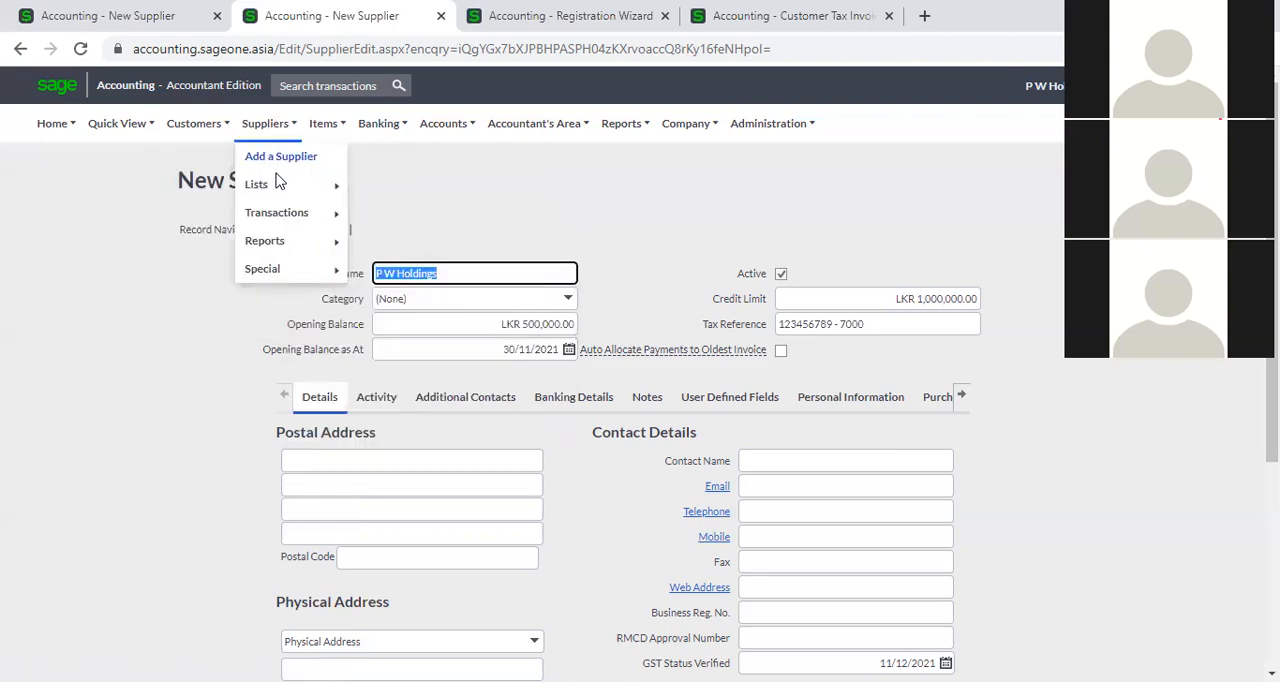
{"action": "mouse_move", "coordinate": [279, 183]}
{"action": "left_click", "coordinate": [395, 188]}
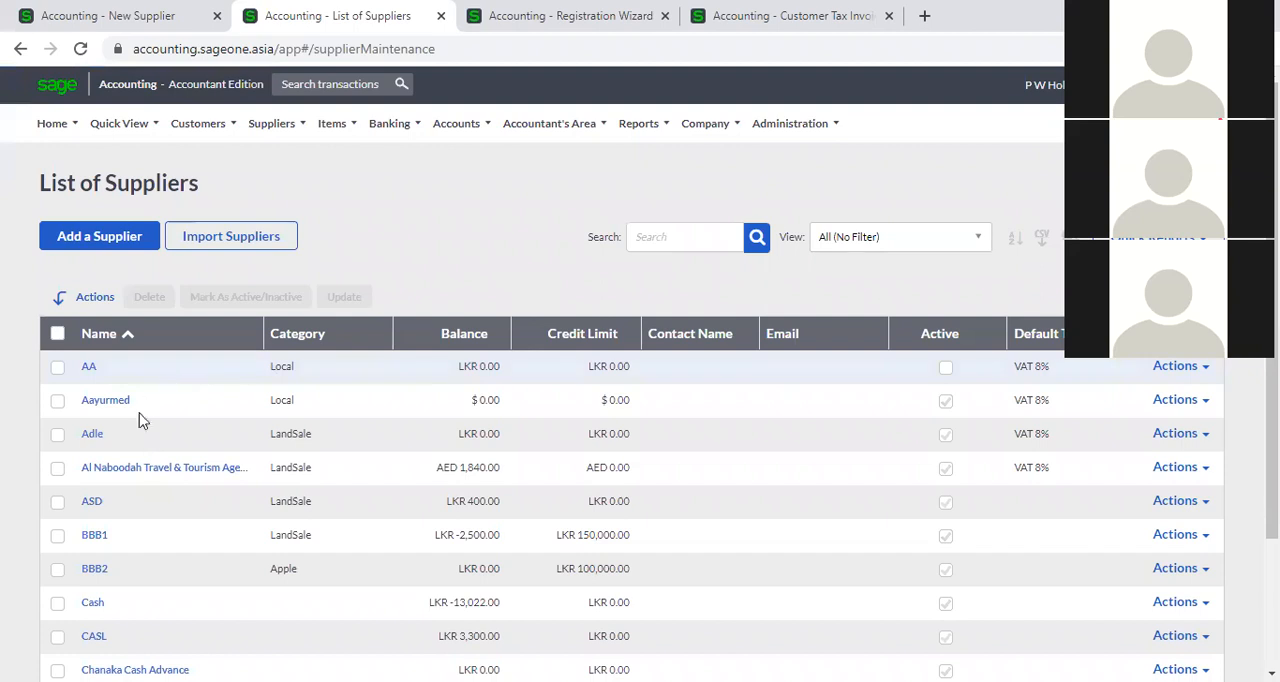
Look through all five pages of the supplier list, checking names, categories, balances and credit limits.
{"action": "scroll", "coordinate": [157, 474], "scroll_direction": "down", "scroll_amount": 3}
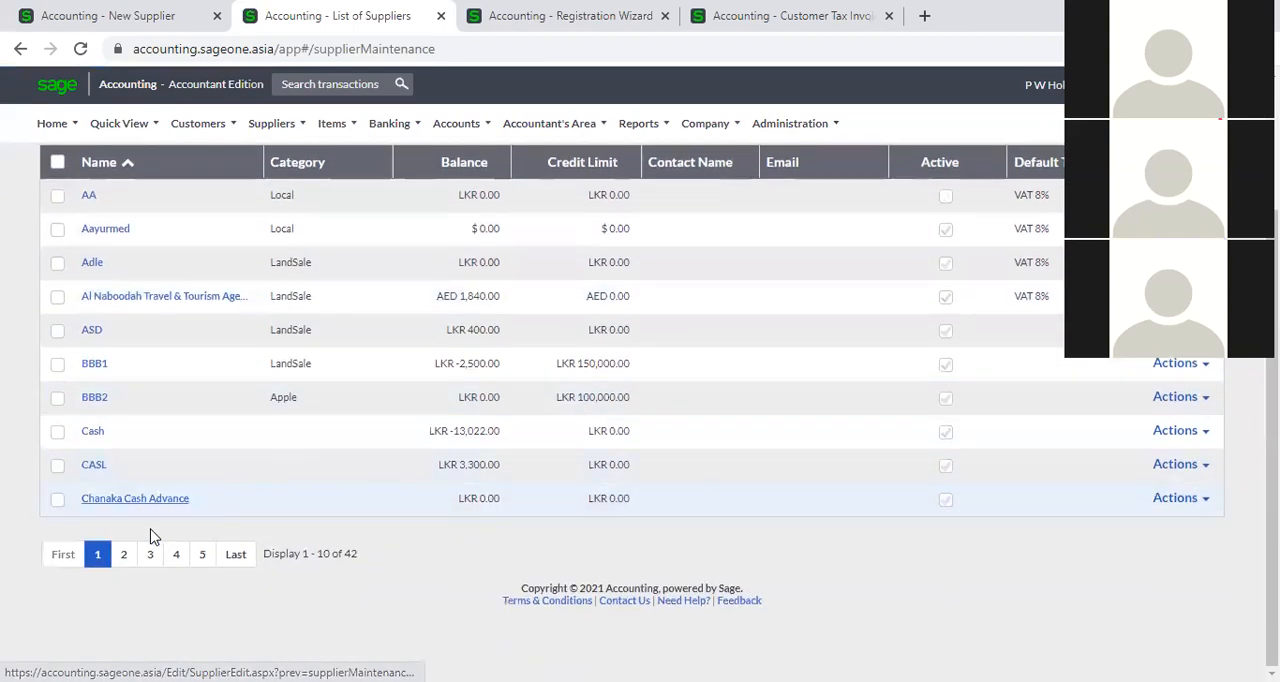
{"action": "left_click", "coordinate": [124, 562]}
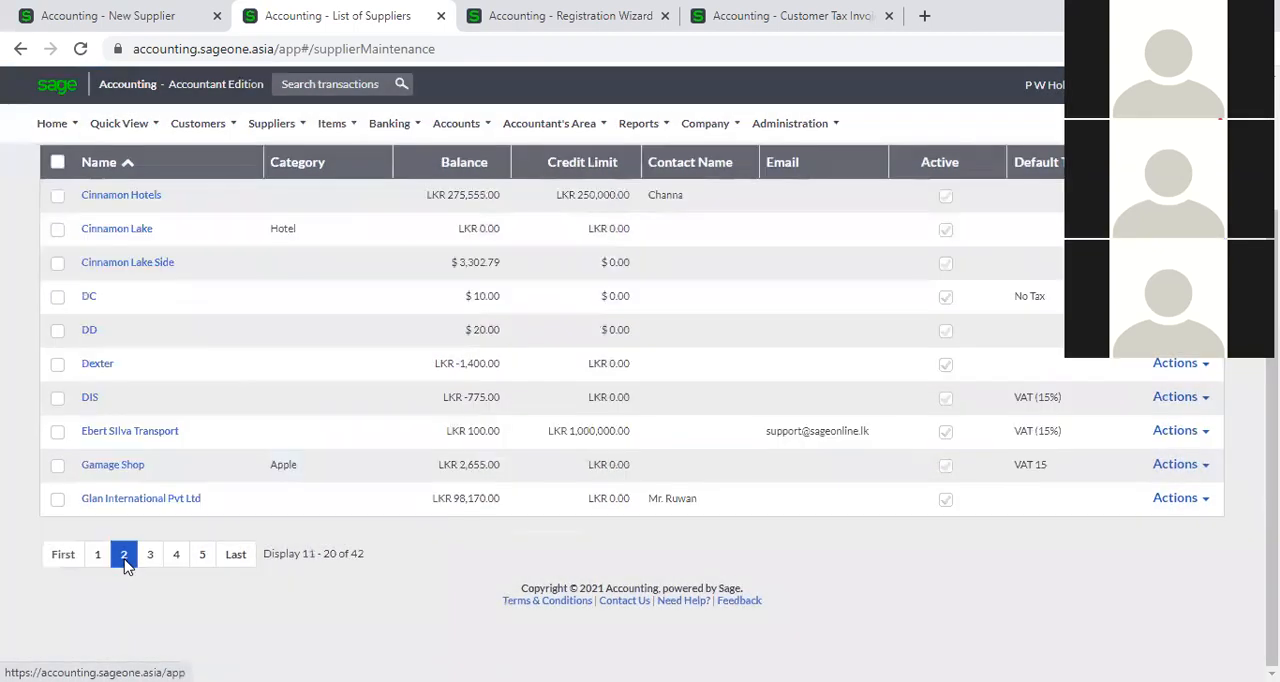
{"action": "left_click", "coordinate": [98, 555]}
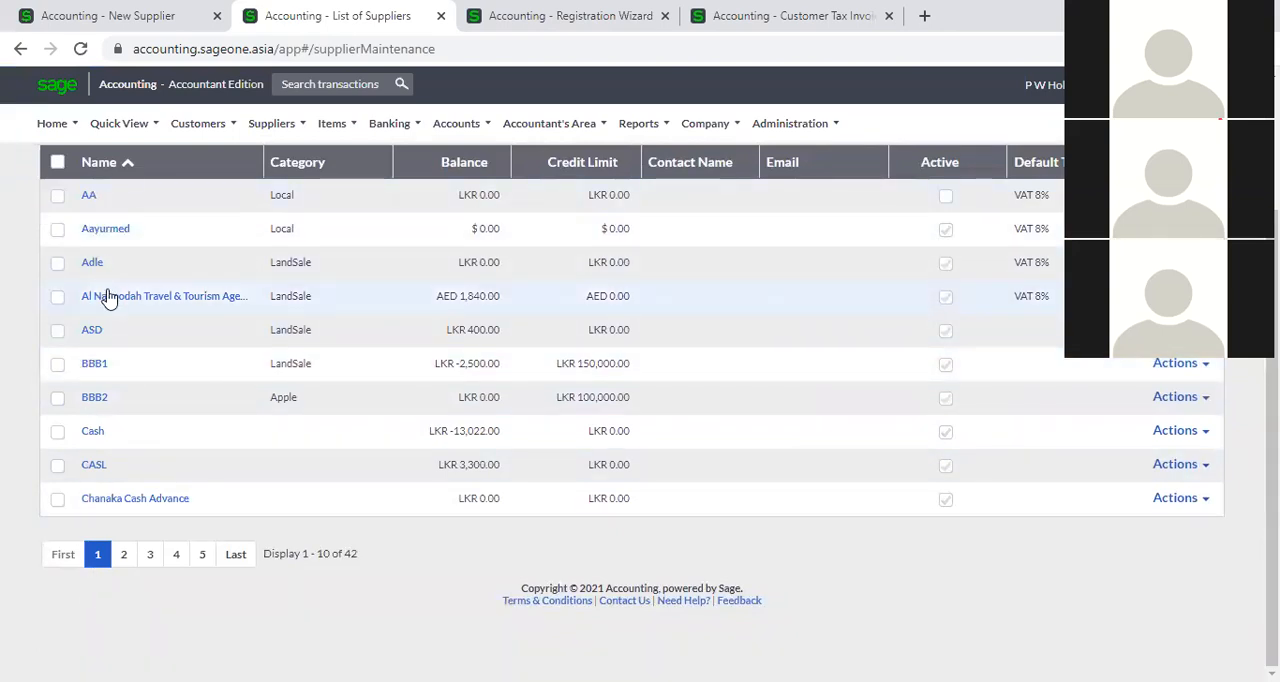
{"action": "left_click", "coordinate": [123, 554]}
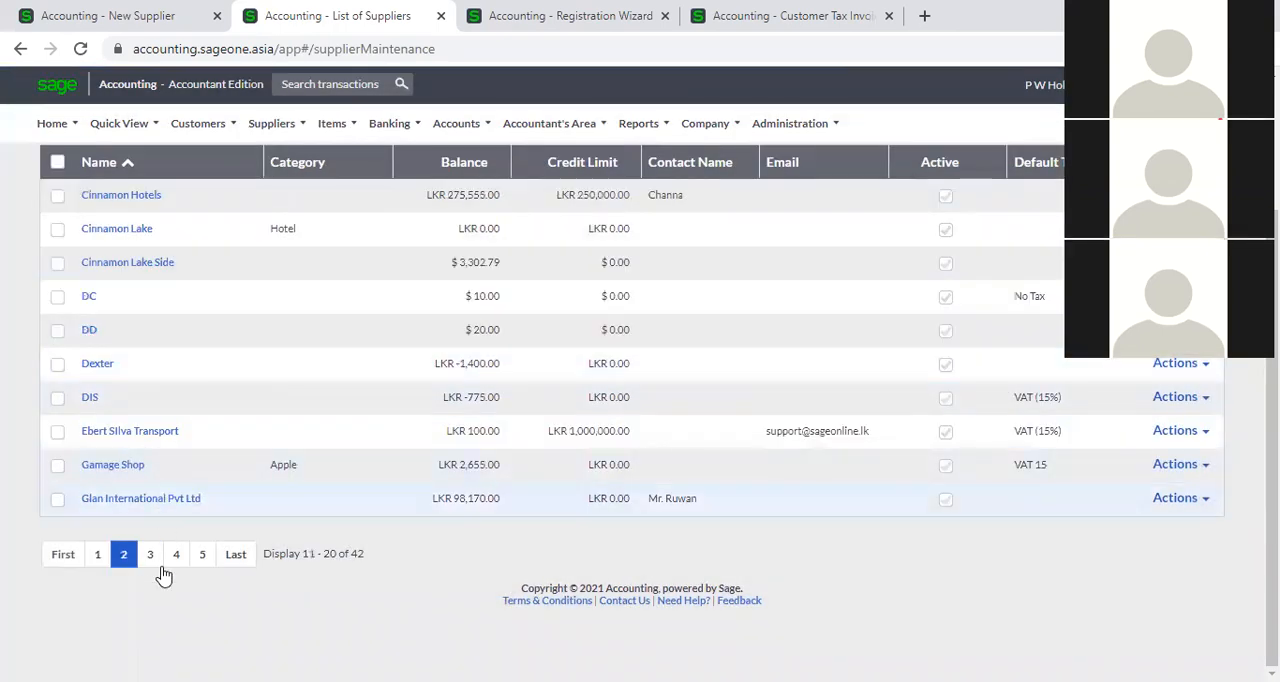
{"action": "left_click", "coordinate": [150, 556]}
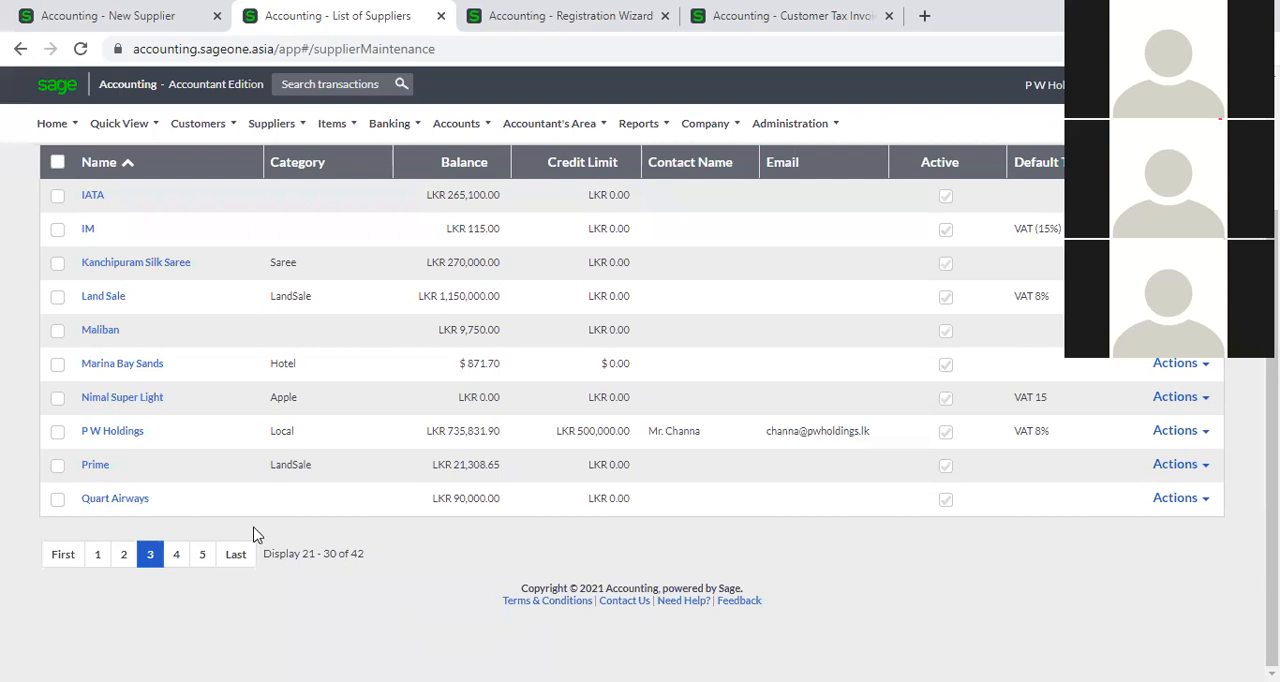
{"action": "left_click", "coordinate": [176, 556]}
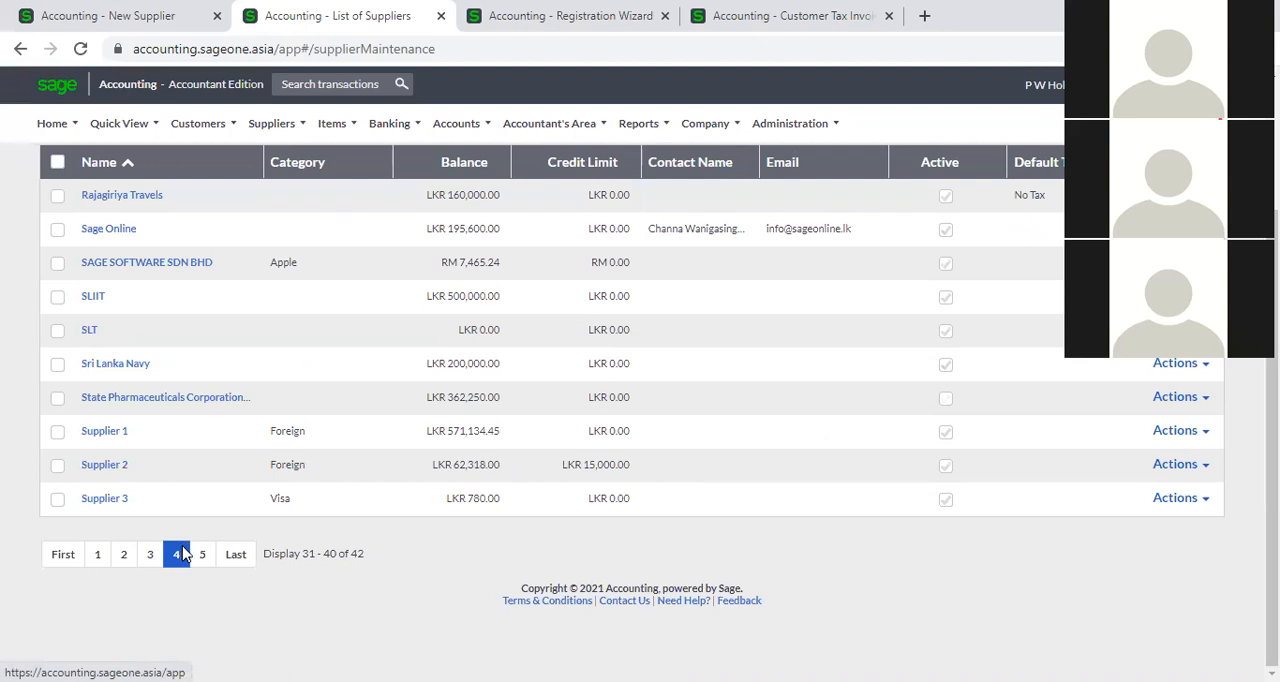
{"action": "left_click", "coordinate": [207, 560]}
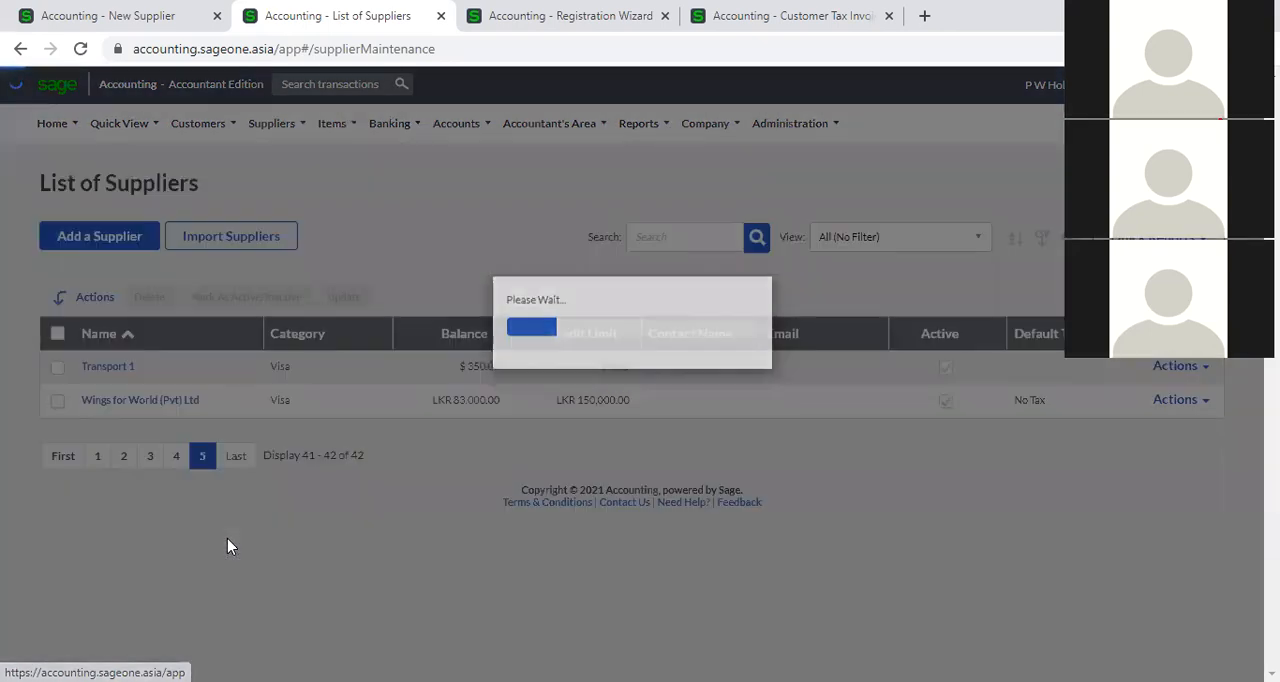
Open the Cash supplier from the first page of the list and review its settings, including automatic payment allocation.
{"action": "left_click", "coordinate": [97, 458]}
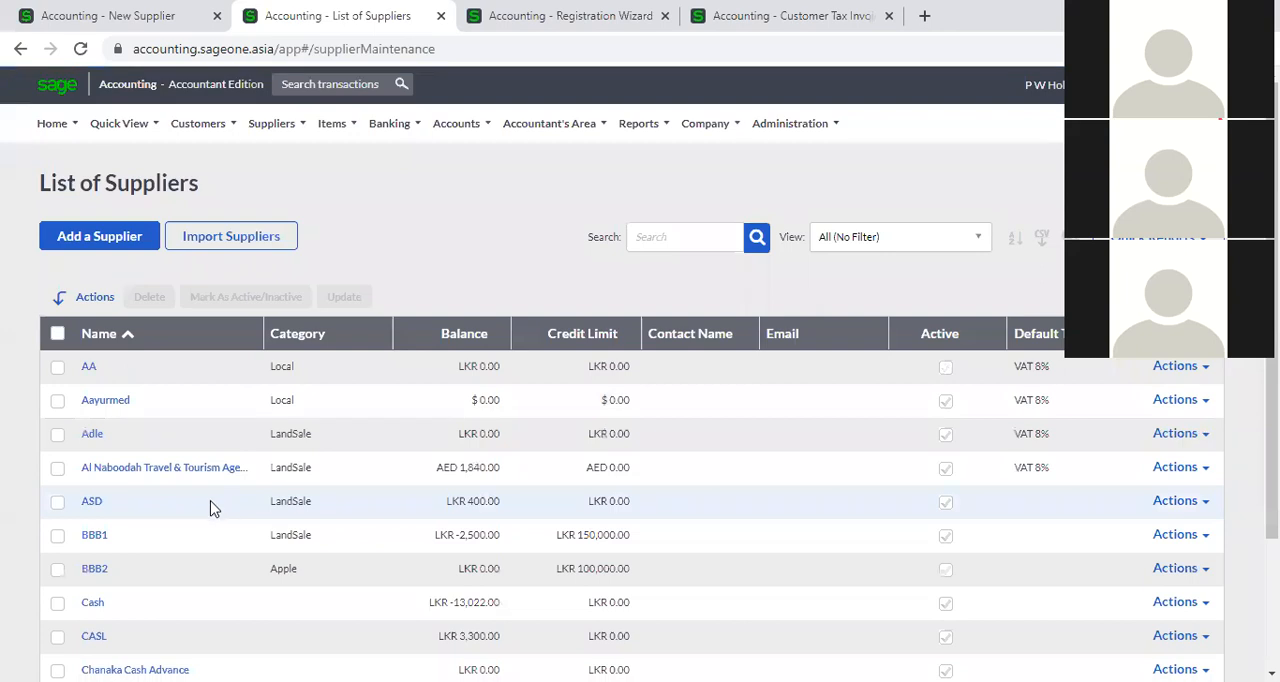
{"action": "scroll", "coordinate": [94, 504], "scroll_direction": "down", "scroll_amount": 1}
{"action": "left_click", "coordinate": [93, 514]}
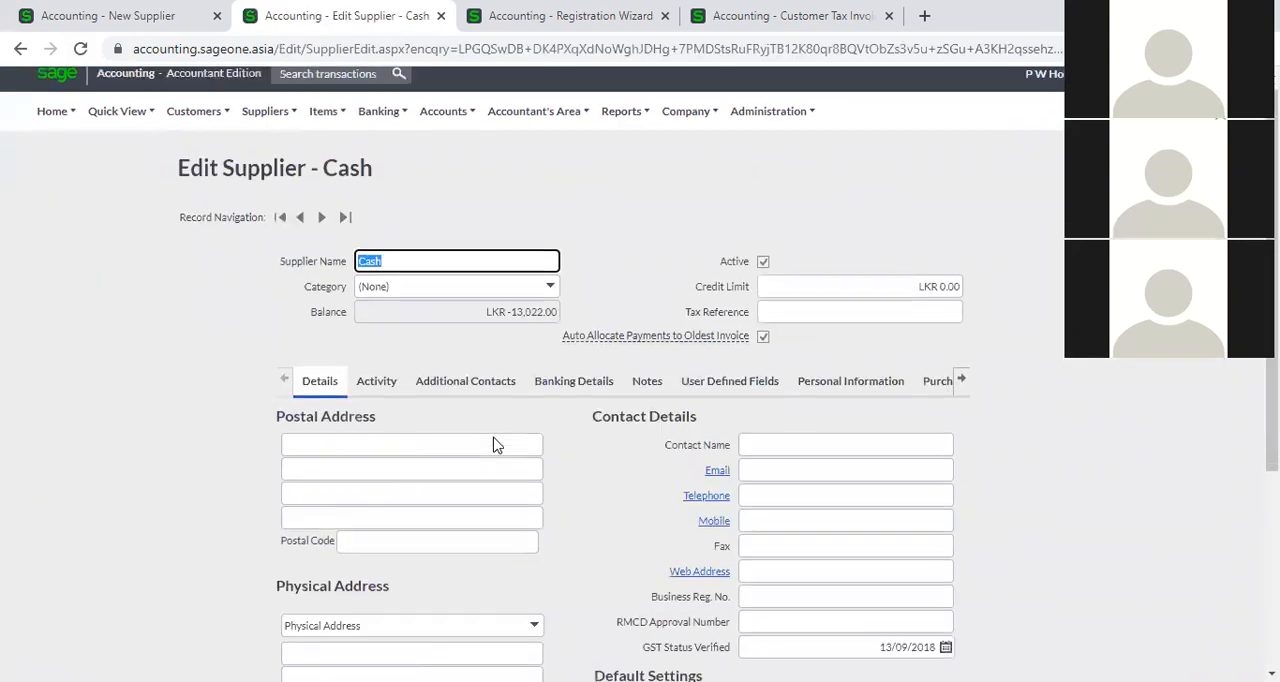
{"action": "scroll", "coordinate": [580, 432], "scroll_direction": "down", "scroll_amount": 2}
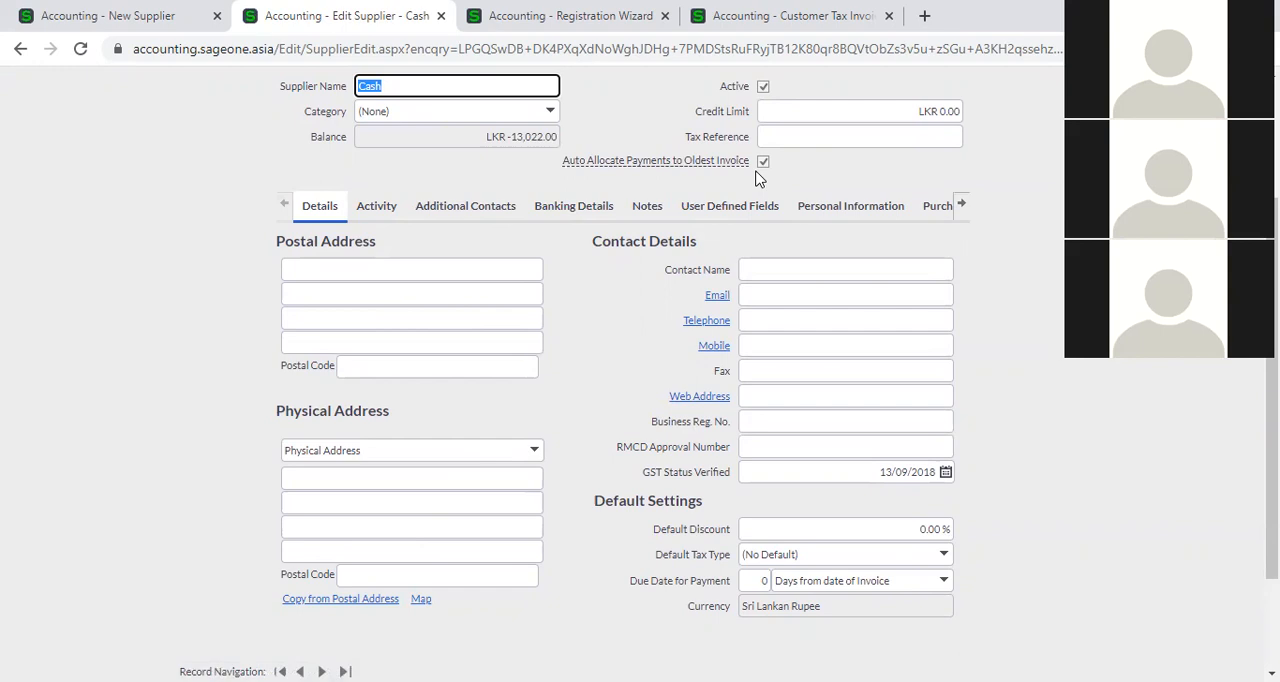
{"action": "scroll", "coordinate": [758, 182], "scroll_direction": "up", "scroll_amount": 1}
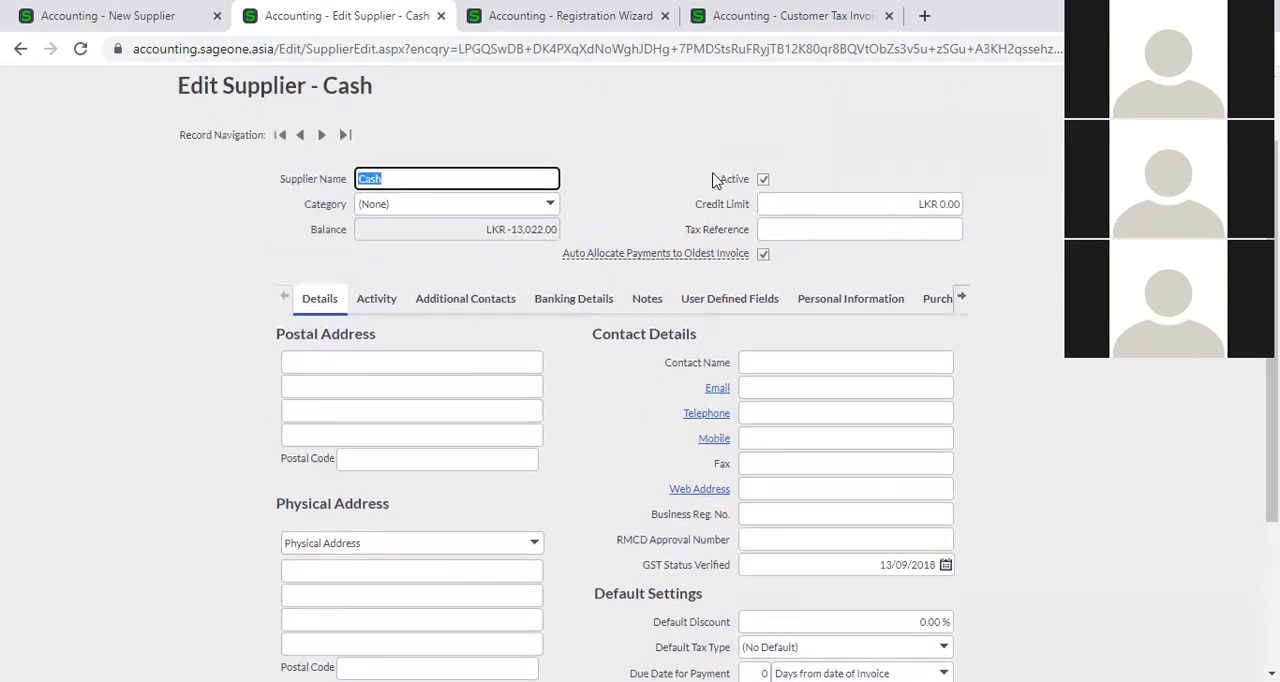
{"action": "scroll", "coordinate": [255, 163], "scroll_direction": "up", "scroll_amount": 1}
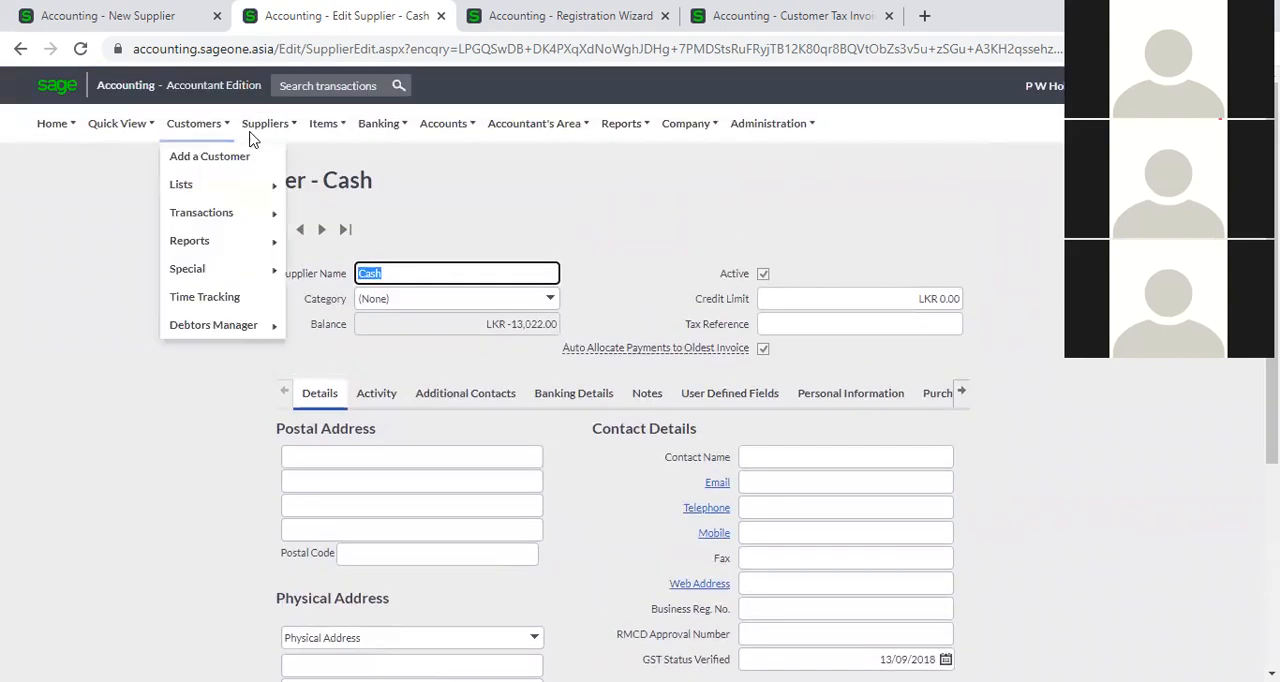
Go to the supplier payments and start a new supplier payment.
{"action": "mouse_move", "coordinate": [265, 123]}
{"action": "mouse_move", "coordinate": [272, 212]}
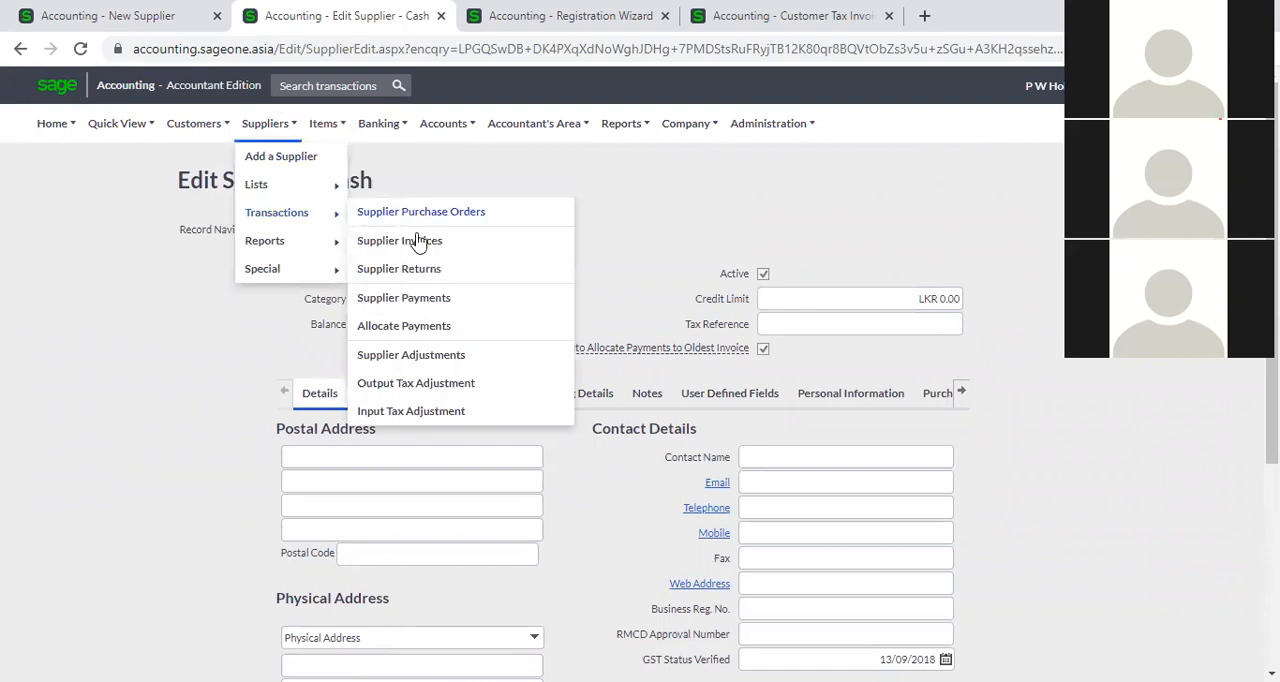
{"action": "left_click", "coordinate": [420, 304]}
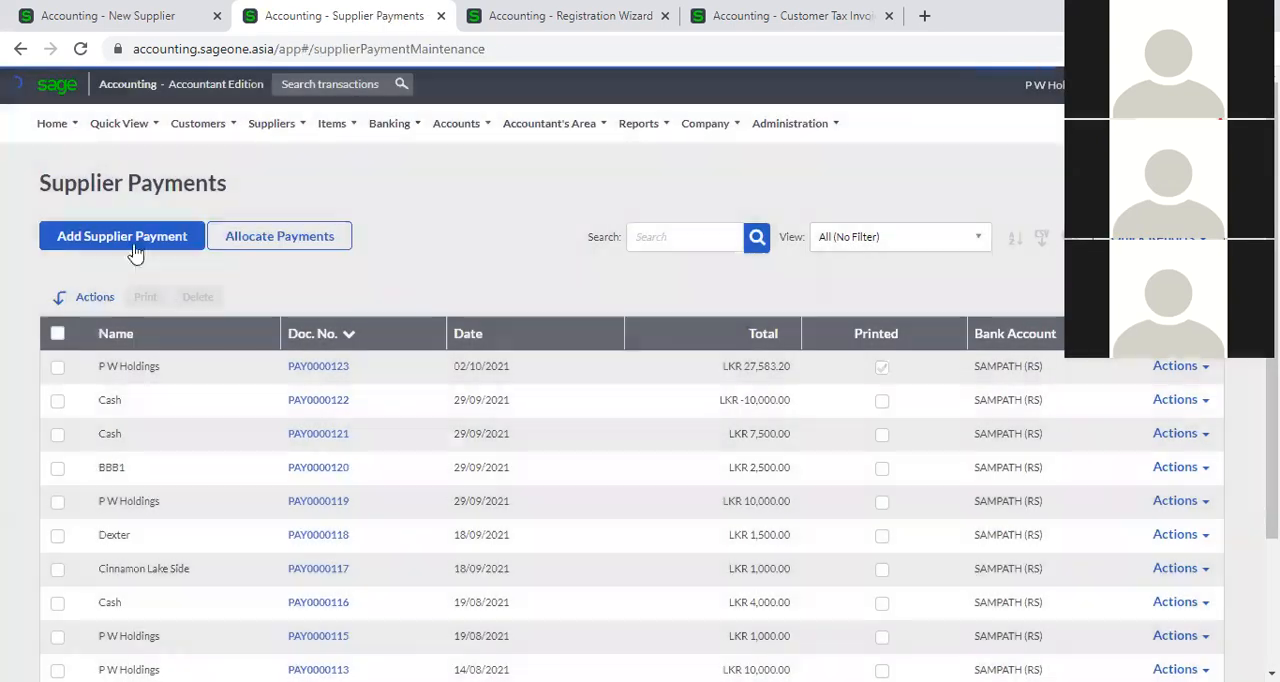
{"action": "left_click", "coordinate": [131, 246]}
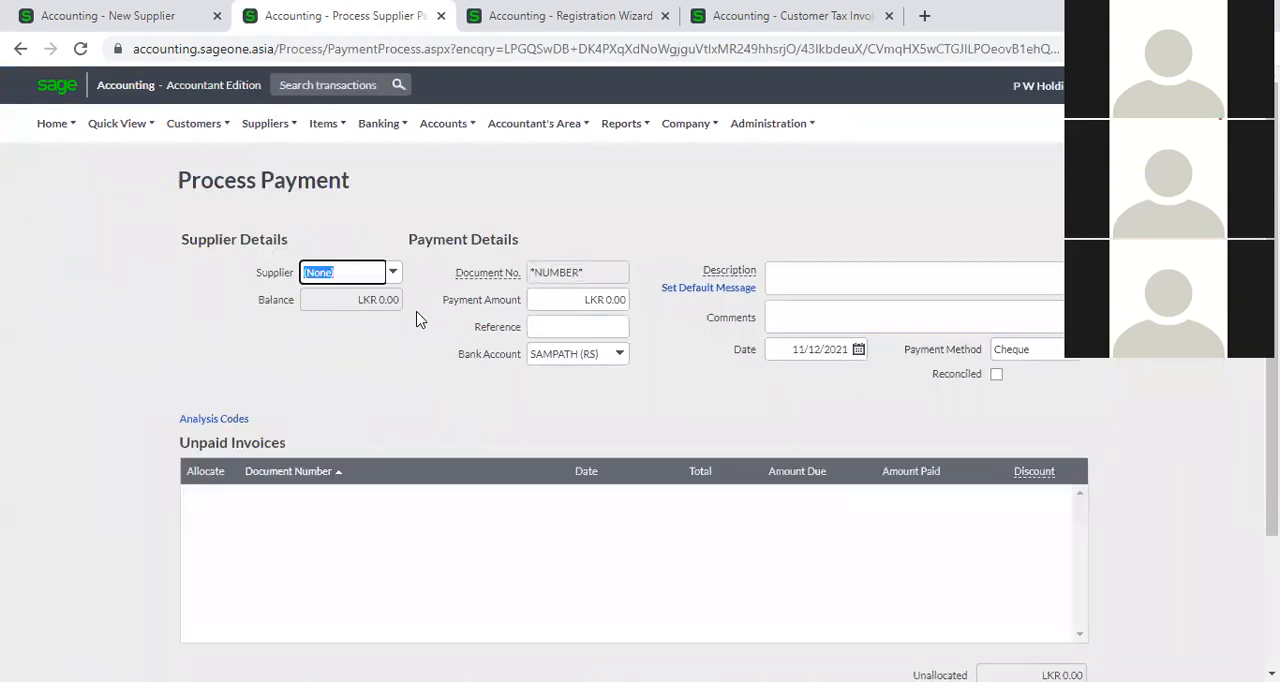
Choose Cash as the payment's supplier, and replace it with P W Holdings to load its unpaid invoices.
{"action": "type", "text": "Cash"}
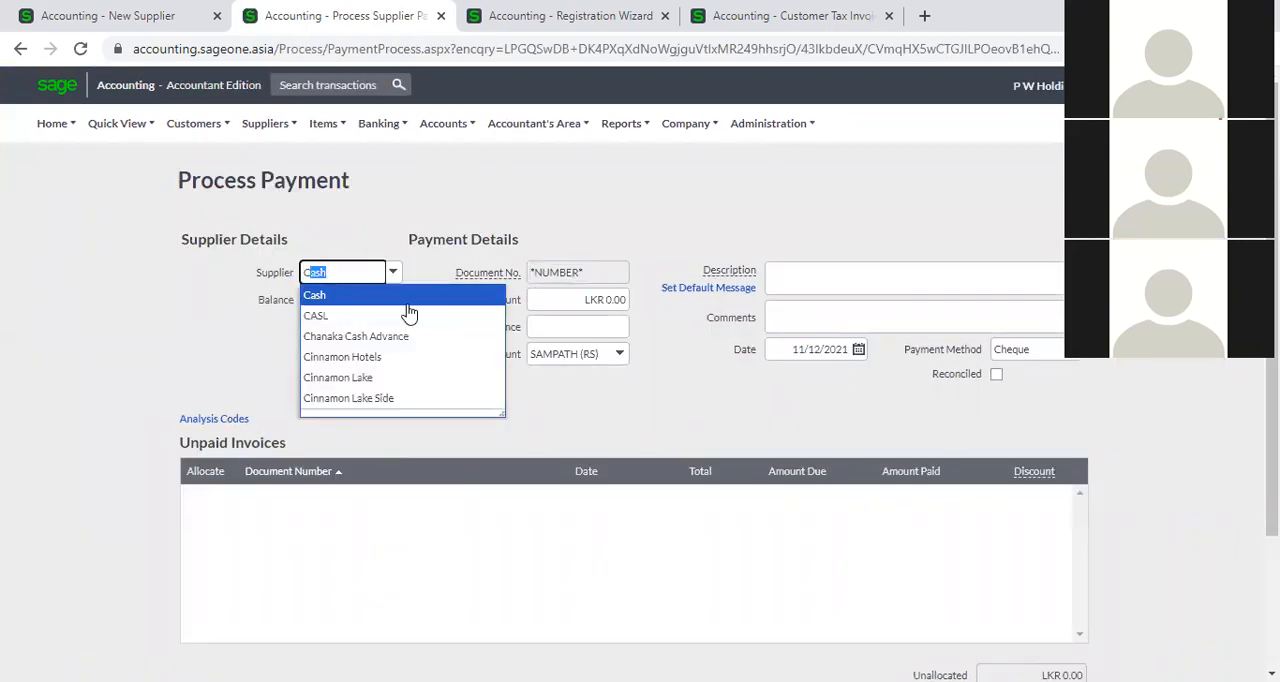
{"action": "left_click", "coordinate": [407, 304]}
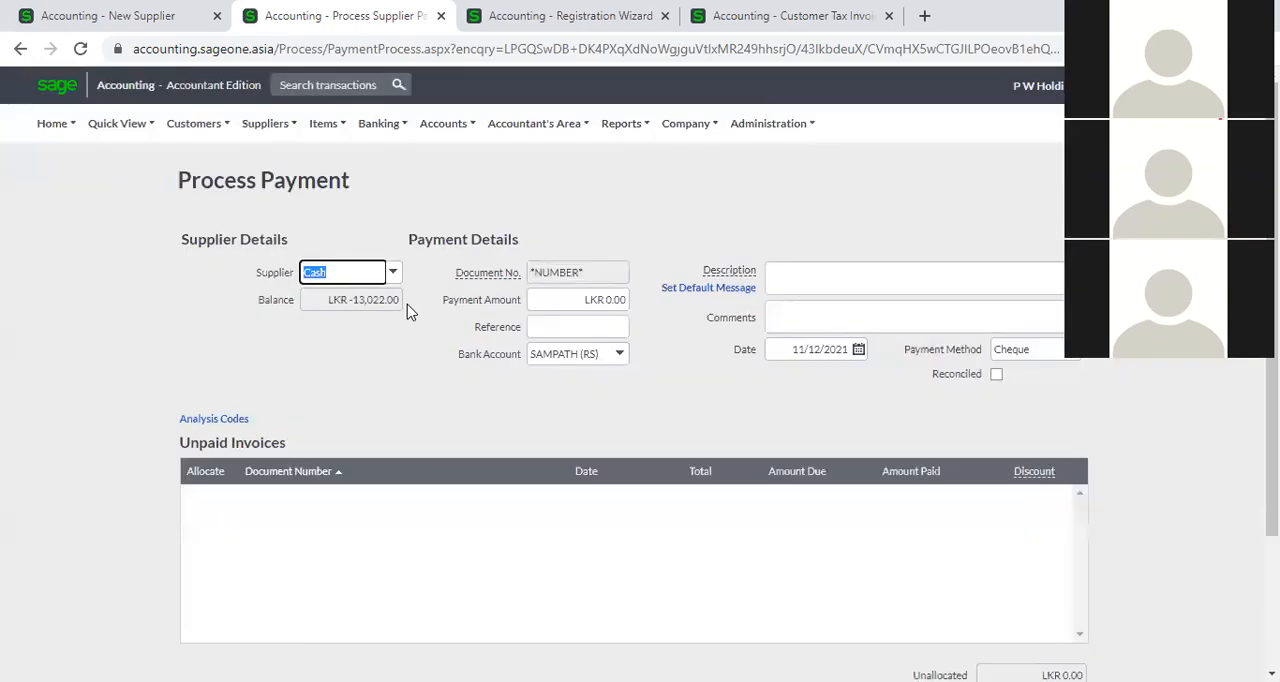
{"action": "left_click", "coordinate": [392, 278]}
{"action": "type", "text": "P W Holdings"}
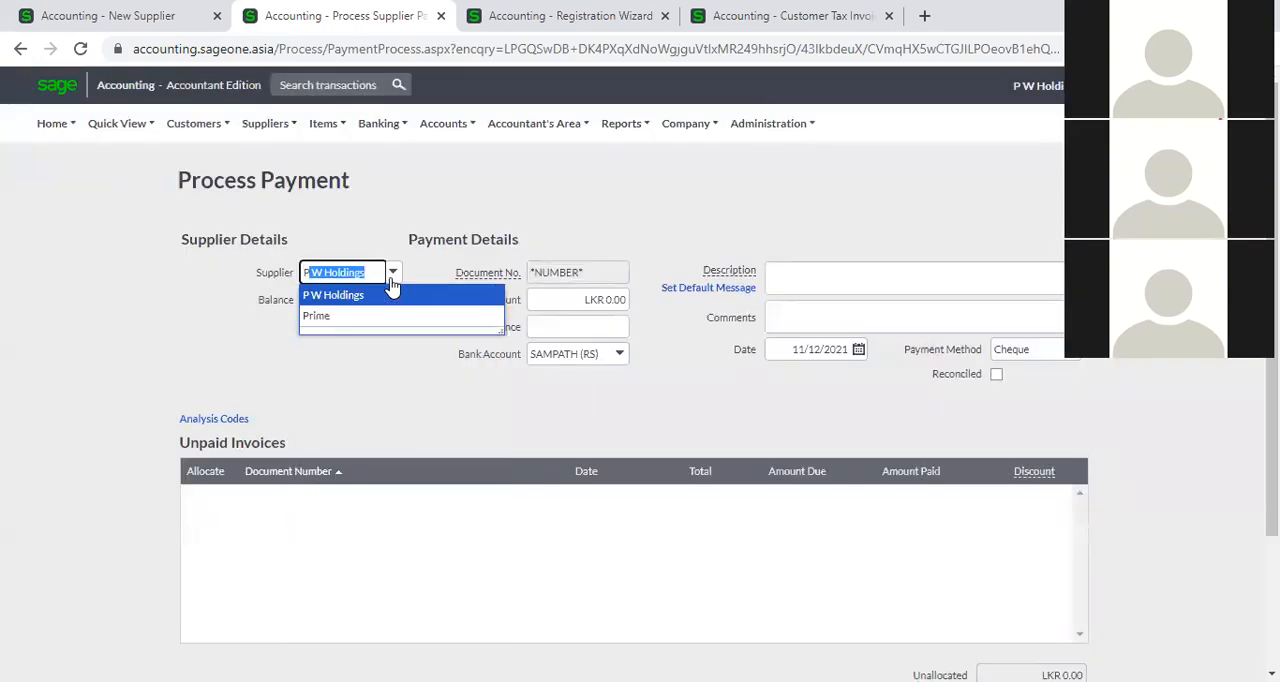
{"action": "left_click", "coordinate": [391, 300]}
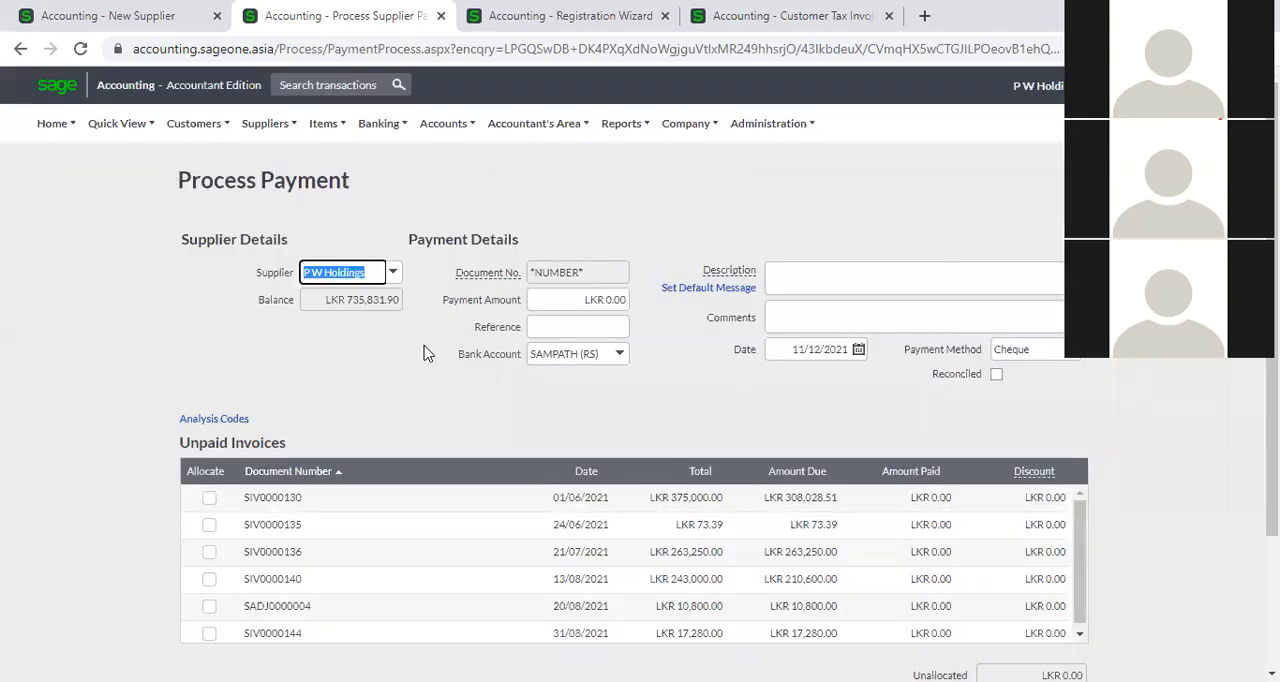
{"action": "left_click", "coordinate": [348, 374]}
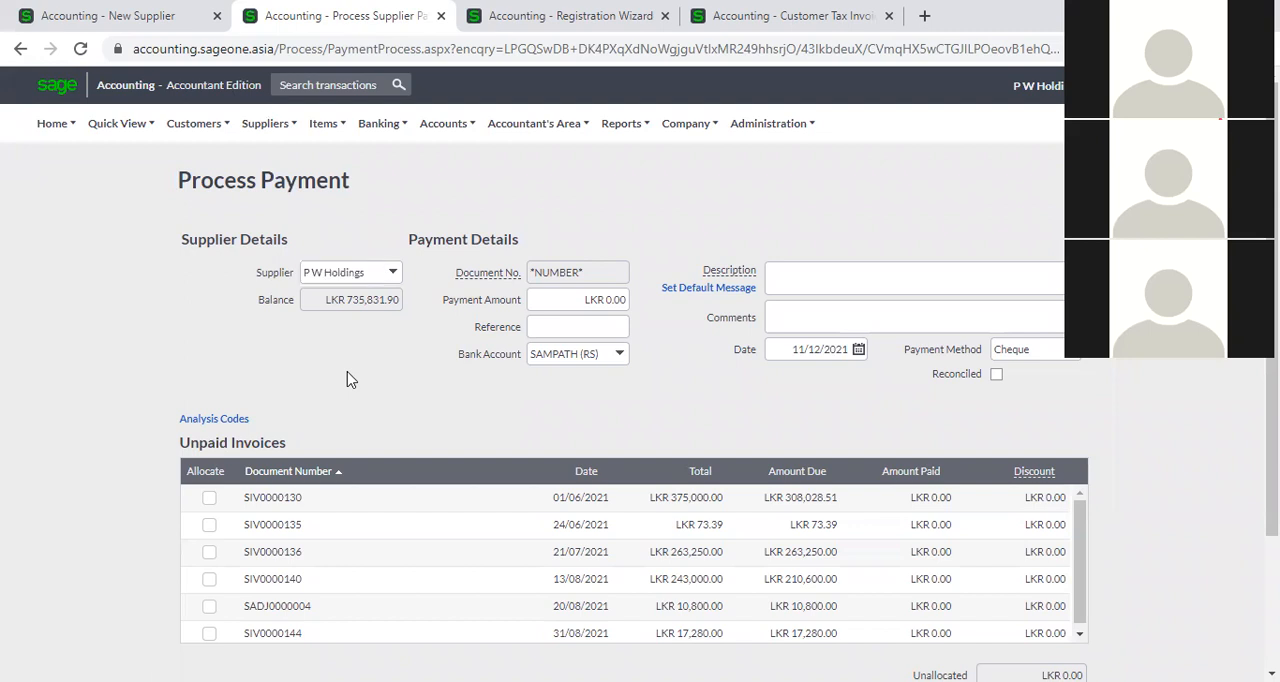
Set the payment amount for P W Holdings to LKR 10,000,000.00.
{"action": "left_click", "coordinate": [566, 298]}
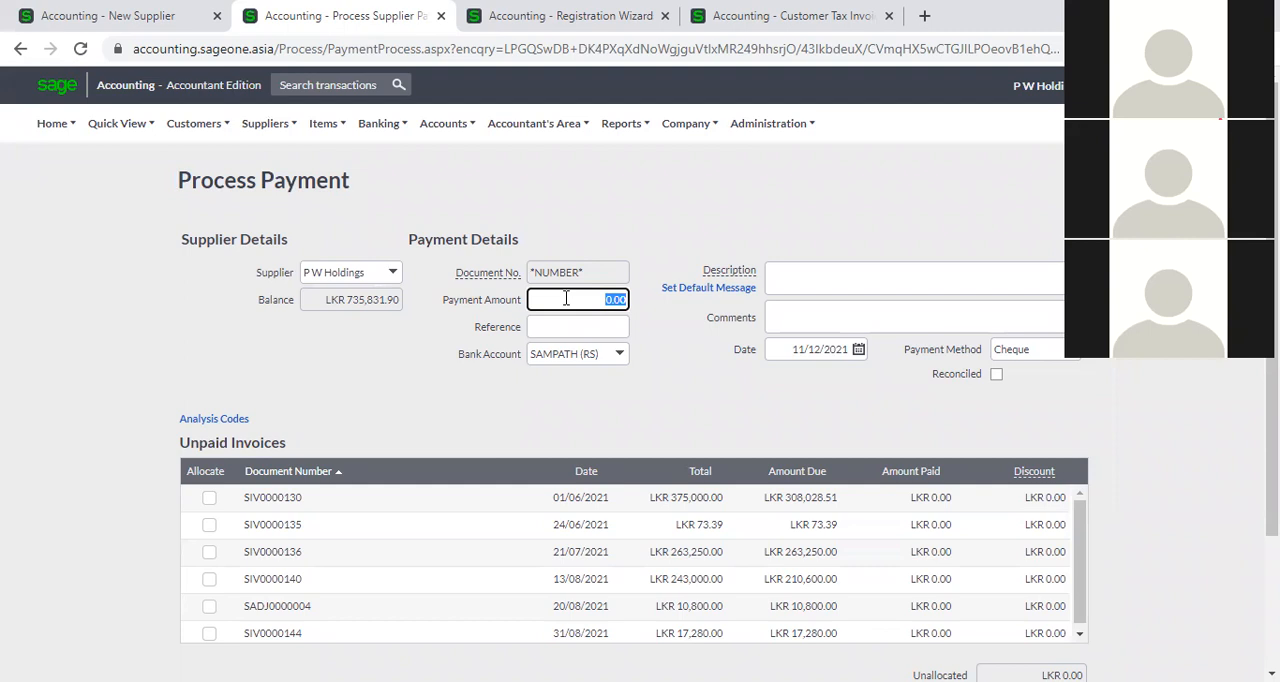
{"action": "type", "text": "10000000"}
{"action": "key", "text": "Tab"}
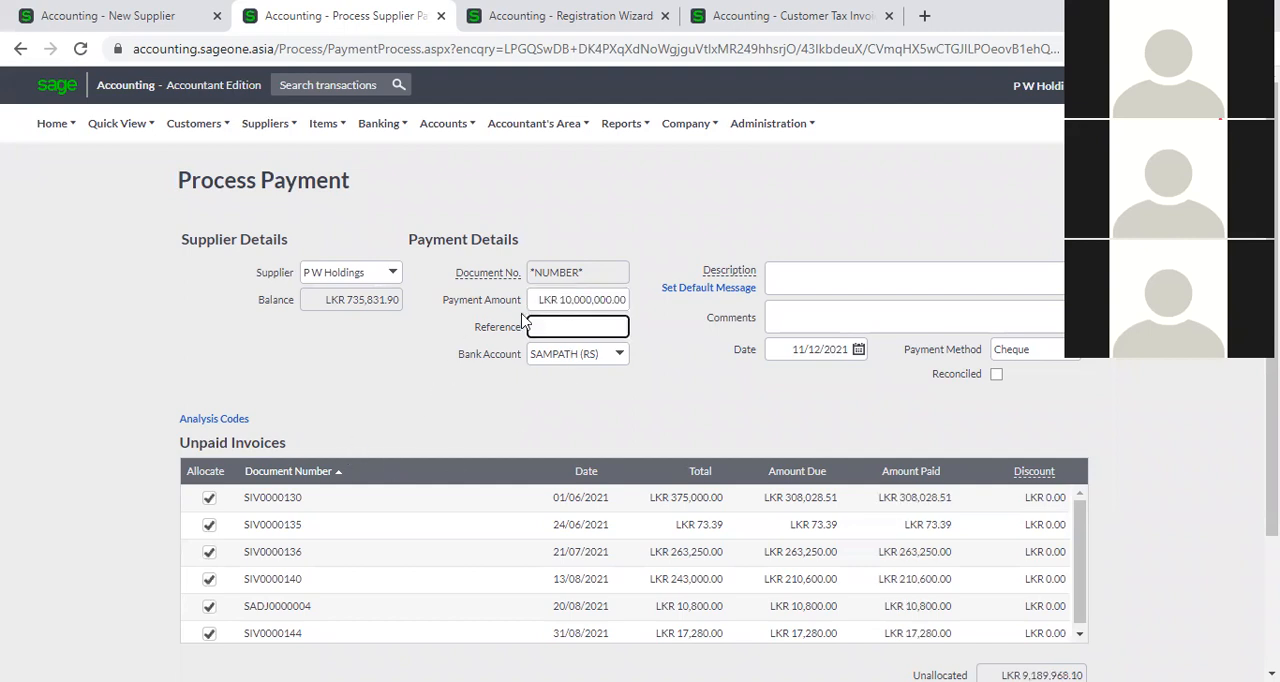
Replace the P W Holdings payment amount with LKR 500,000.00 and let it allocate to the unpaid invoices.
{"action": "left_click", "coordinate": [549, 302]}
{"action": "key", "text": "BackSpace"}
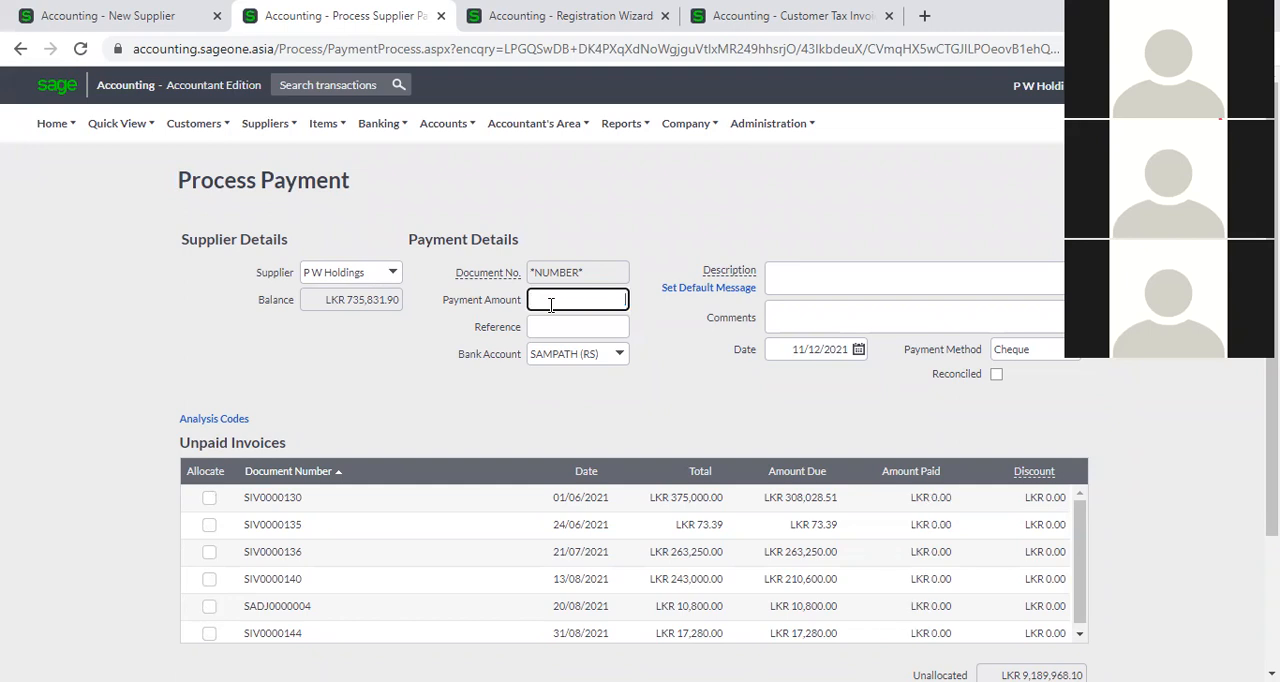
{"action": "scroll", "coordinate": [643, 440], "scroll_direction": "down", "scroll_amount": 1}
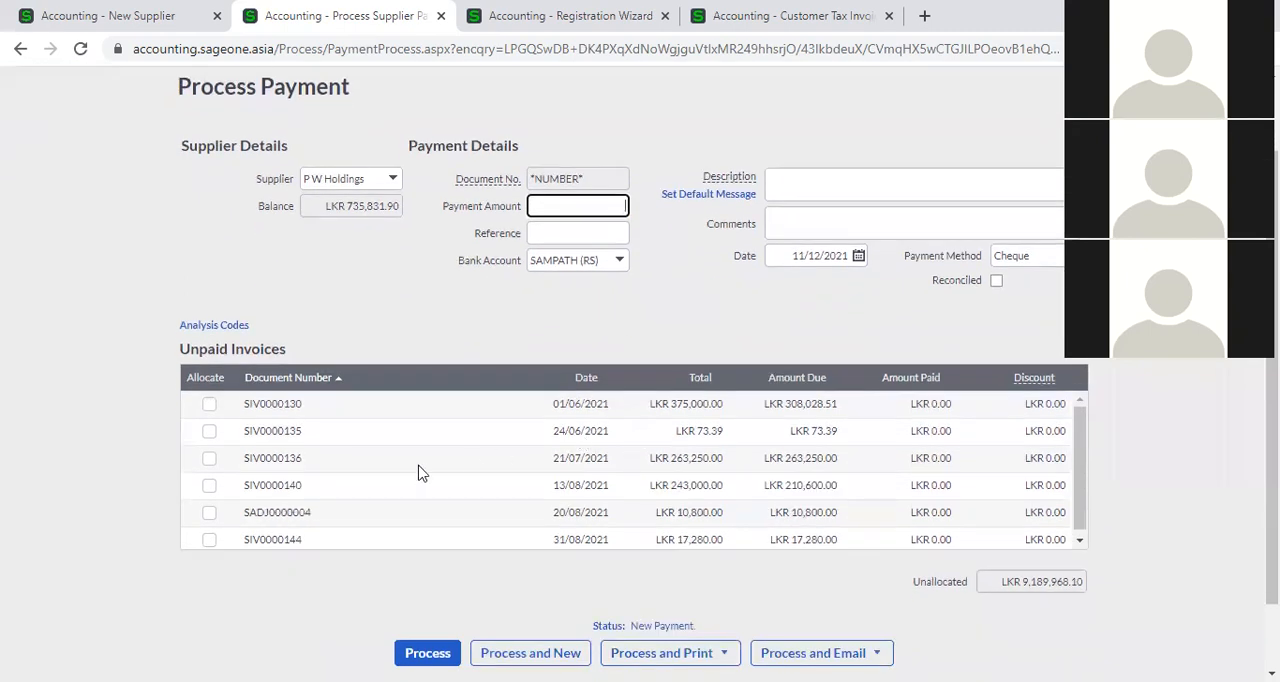
{"action": "scroll", "coordinate": [356, 469], "scroll_direction": "down", "scroll_amount": 1}
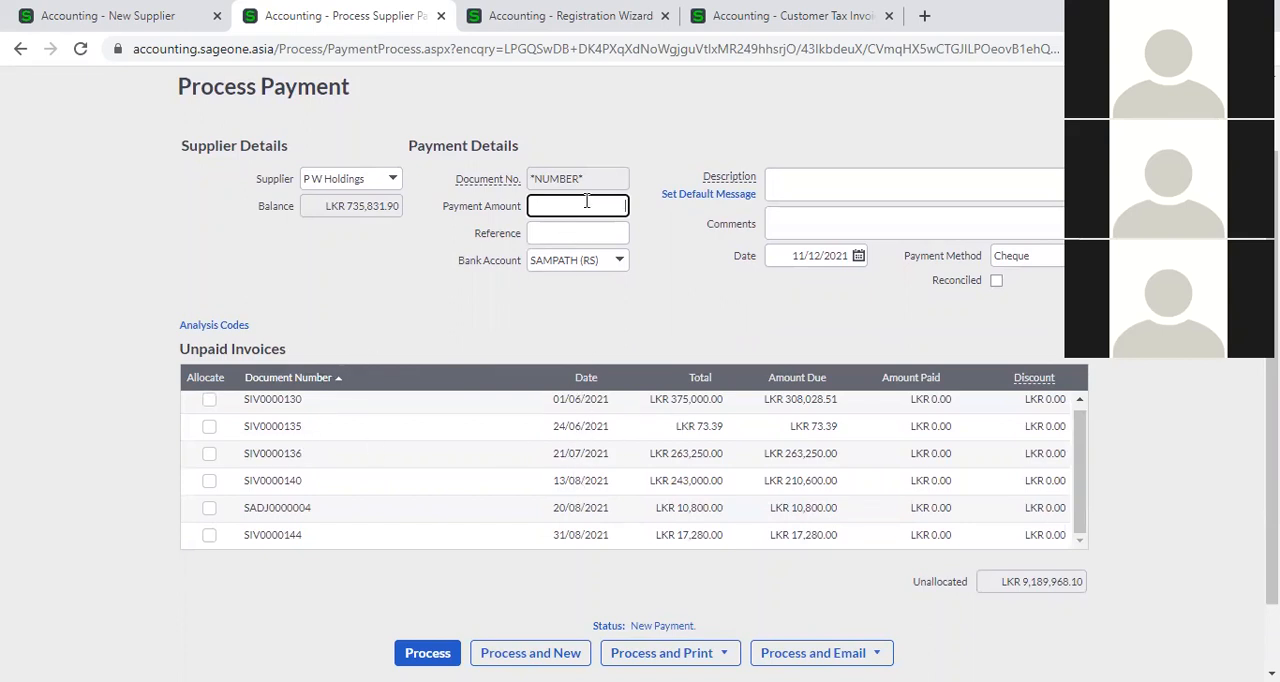
{"action": "type", "text": "00000"}
{"action": "key", "text": "Tab"}
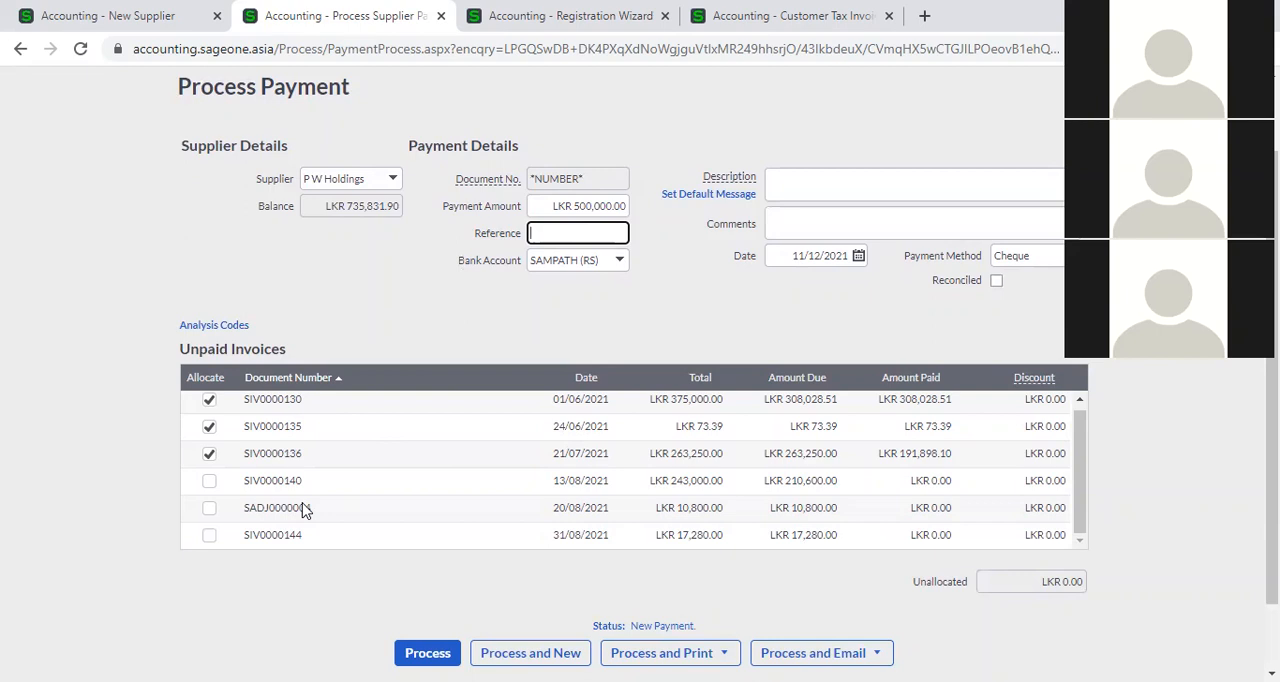
Read the explanation of Auto Allocate Payments to Oldest Invoice on the new supplier form and return to the payment.
{"action": "left_click", "coordinate": [145, 24]}
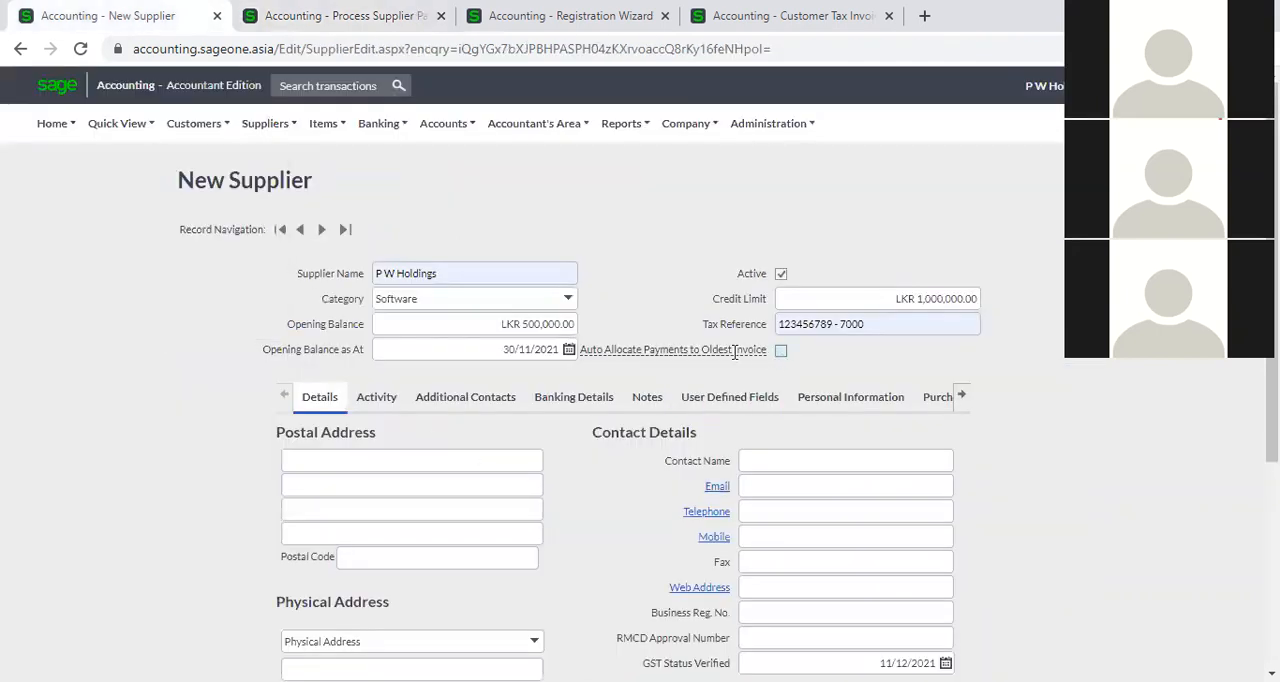
{"action": "mouse_move", "coordinate": [727, 350]}
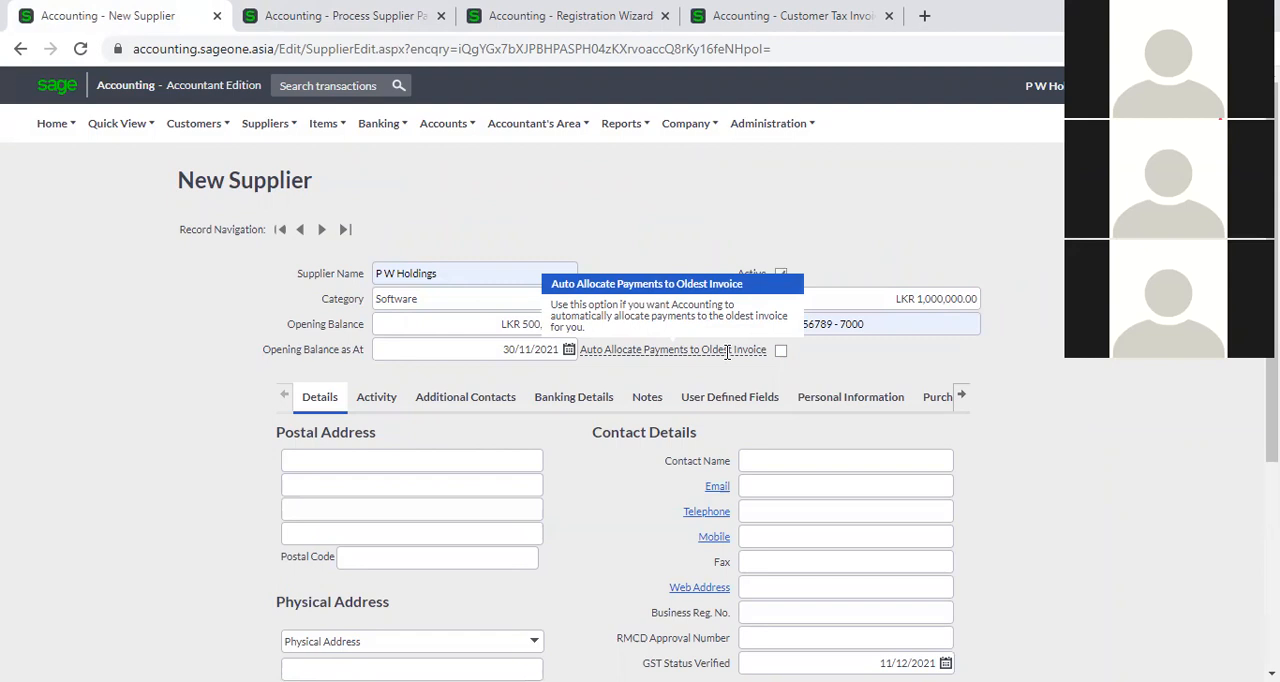
{"action": "left_click", "coordinate": [385, 18]}
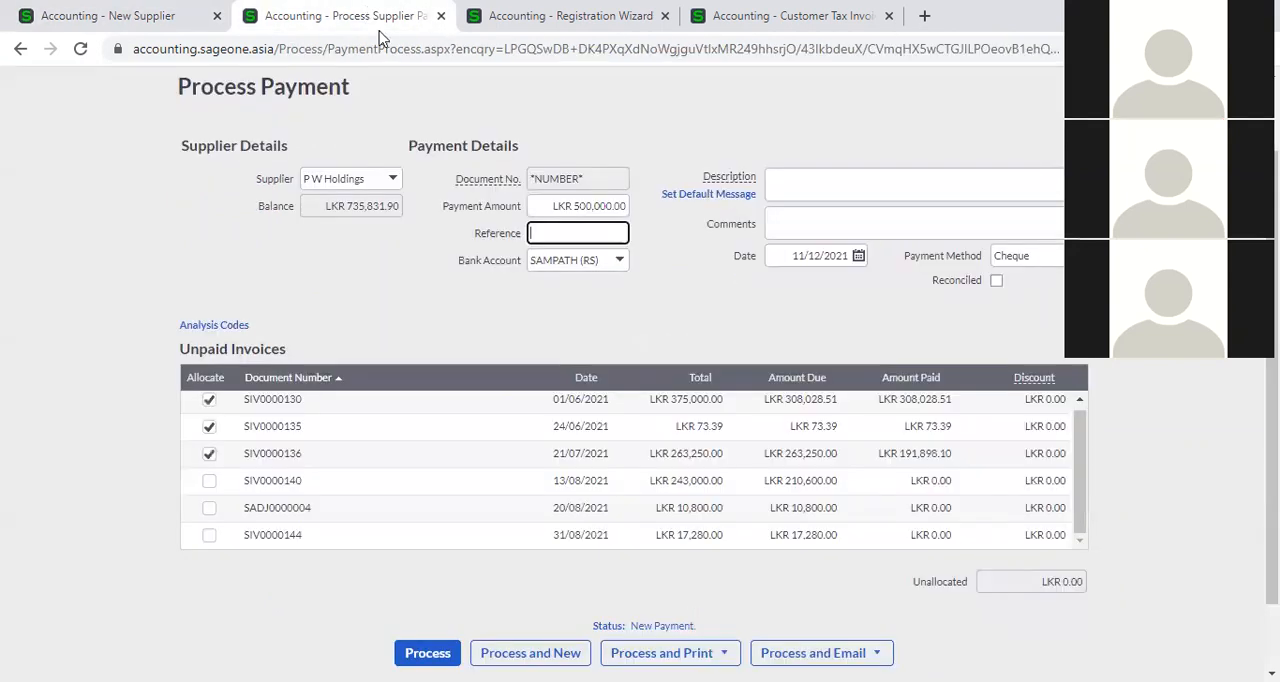
Set the payment amount for P W Holdings to LKR 700,000.00.
{"action": "left_click", "coordinate": [590, 208]}
{"action": "key", "text": "BackSpace"}
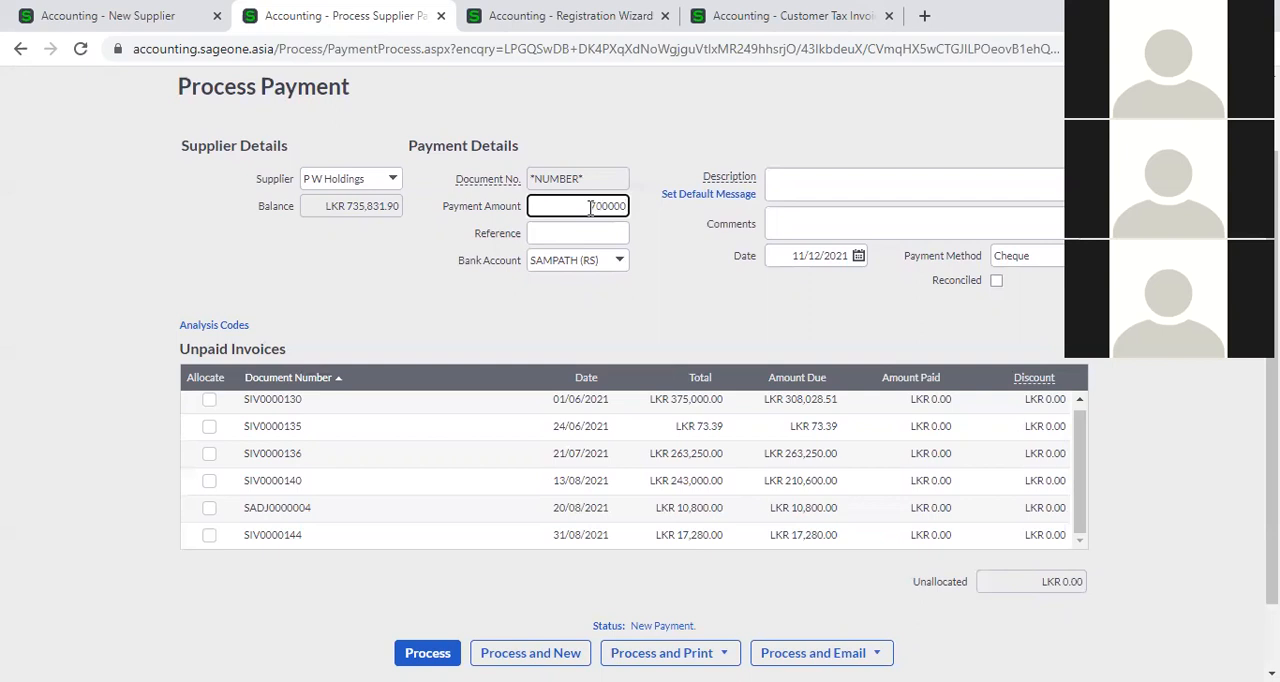
{"action": "key", "text": "Tab"}
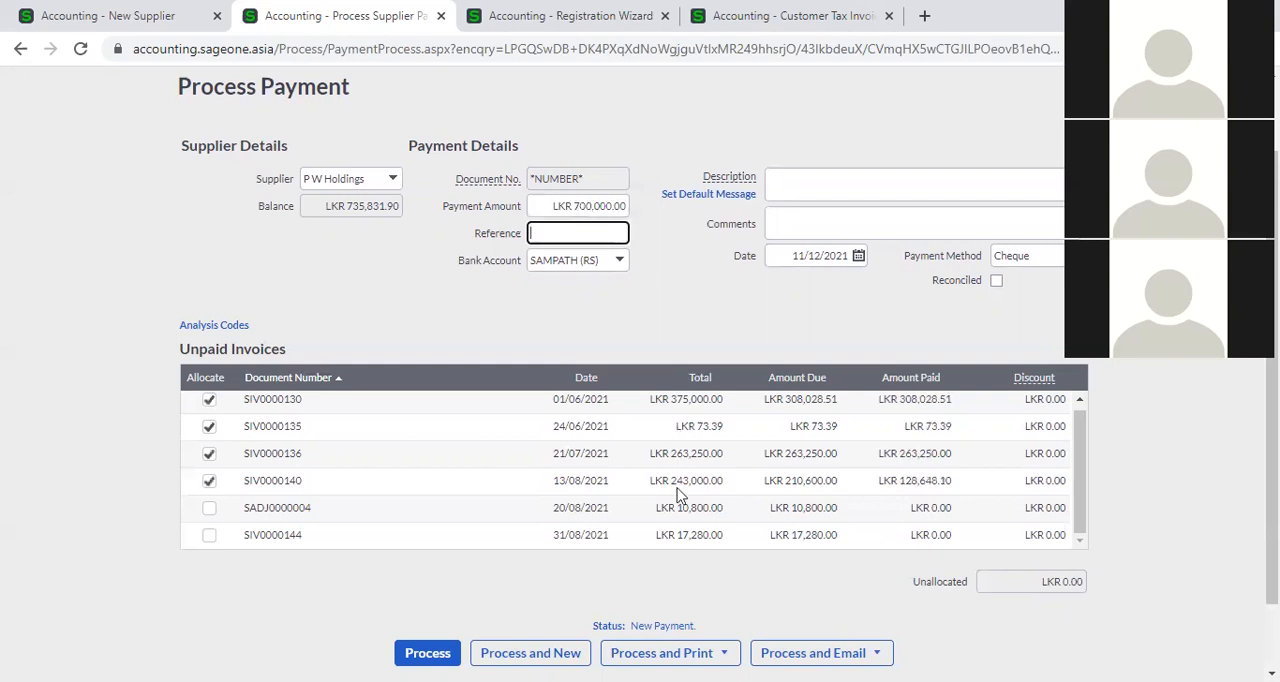
Sort the unpaid invoices by date and review how the payment is allocated across them.
{"action": "left_click", "coordinate": [582, 378]}
{"action": "scroll", "coordinate": [586, 490], "scroll_direction": "down", "scroll_amount": 2}
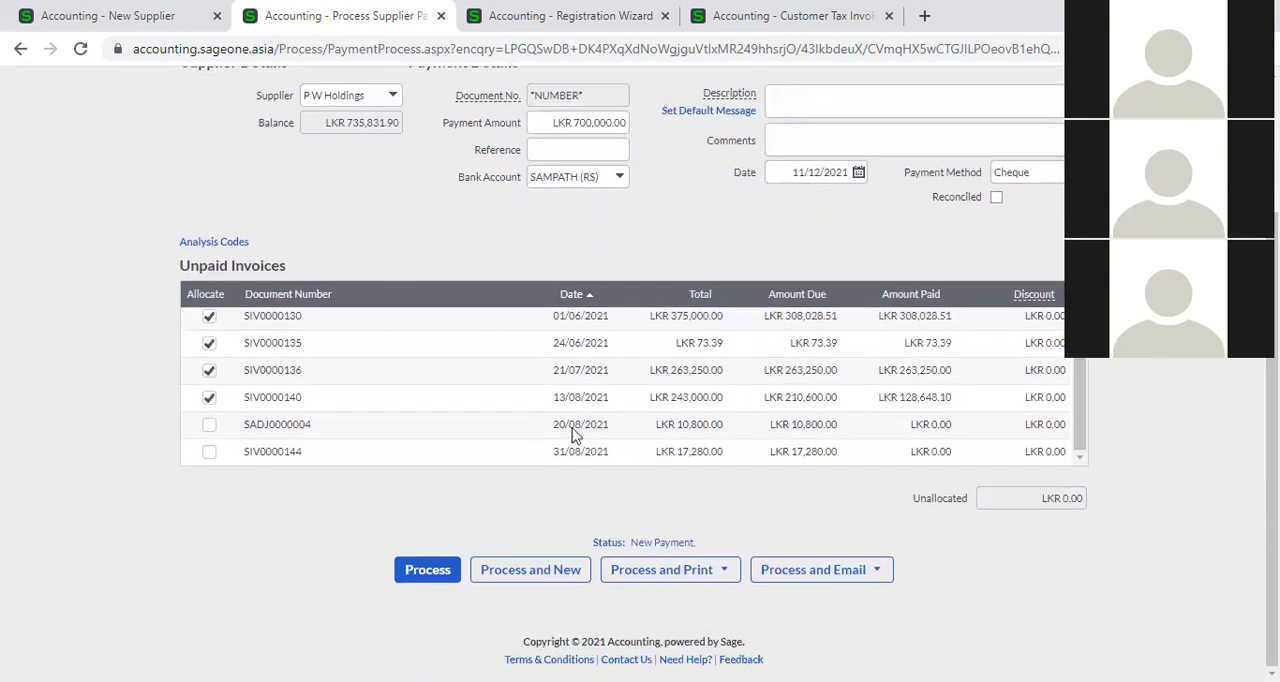
{"action": "scroll", "coordinate": [568, 395], "scroll_direction": "up", "scroll_amount": 1}
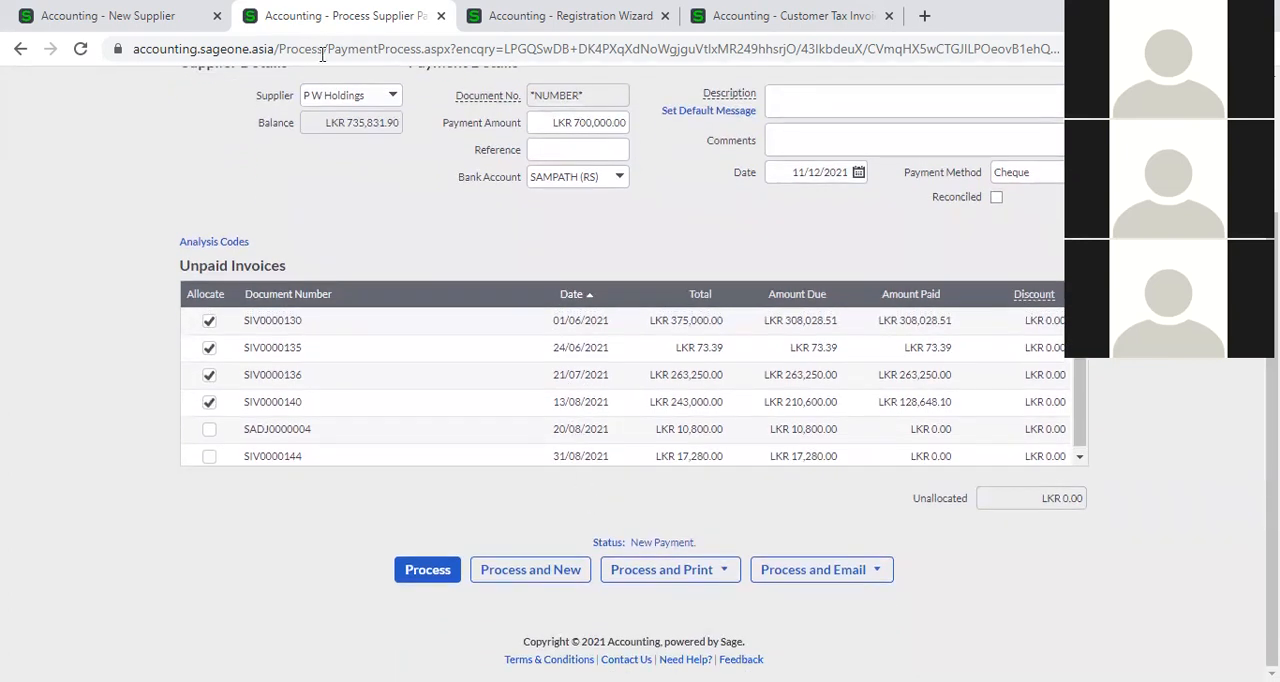
Recheck the new supplier's automatic allocation option, and clear the amount of the P W Holdings payment.
{"action": "left_click", "coordinate": [125, 16]}
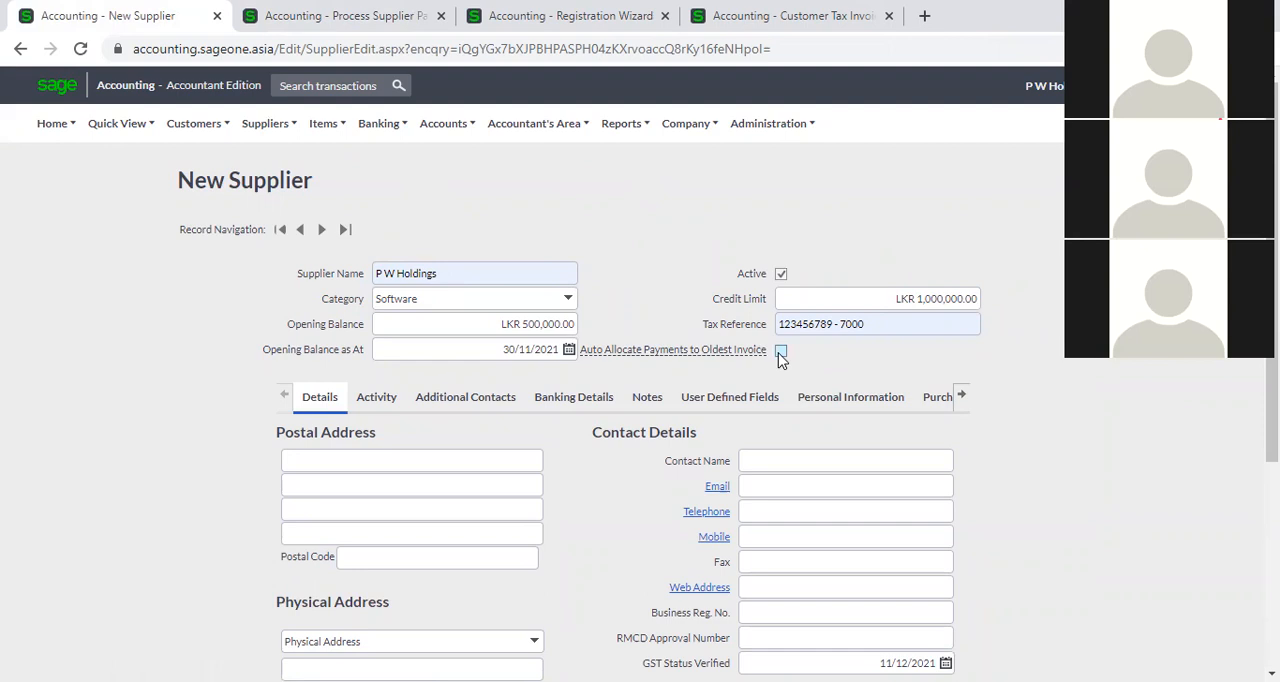
{"action": "left_click", "coordinate": [365, 20]}
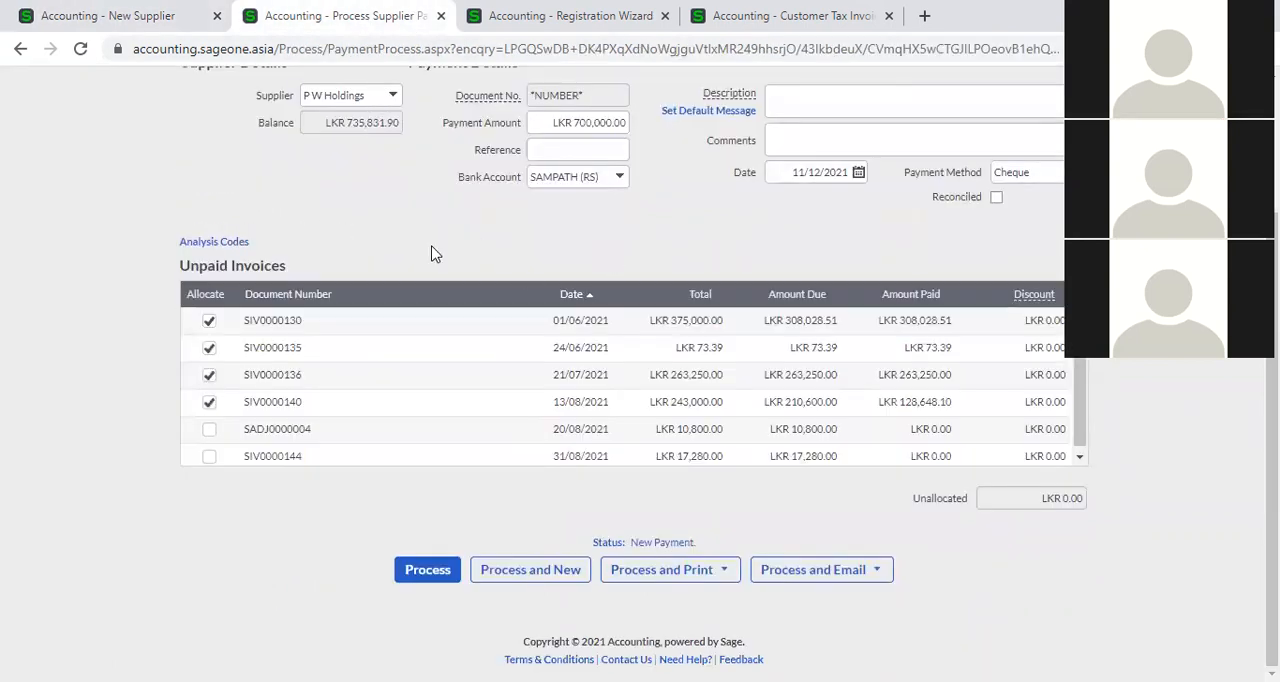
{"action": "left_click", "coordinate": [556, 122]}
{"action": "key", "text": "BackSpace"}
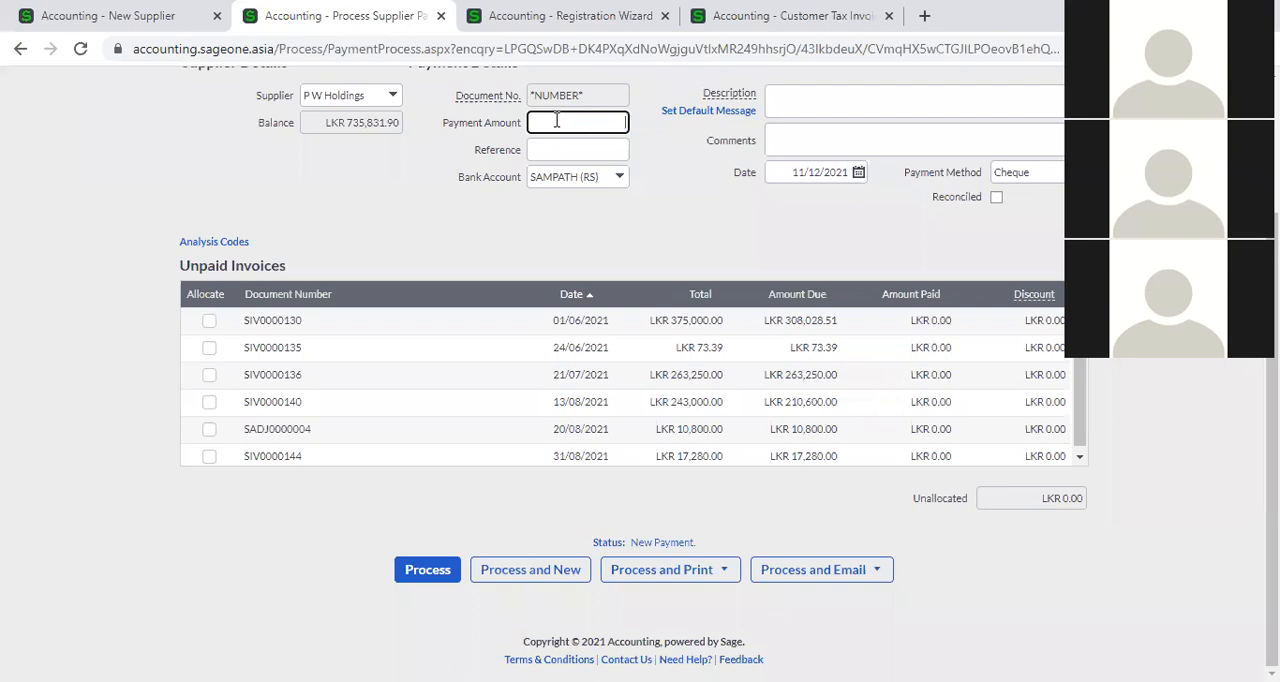
{"action": "left_click", "coordinate": [499, 248]}
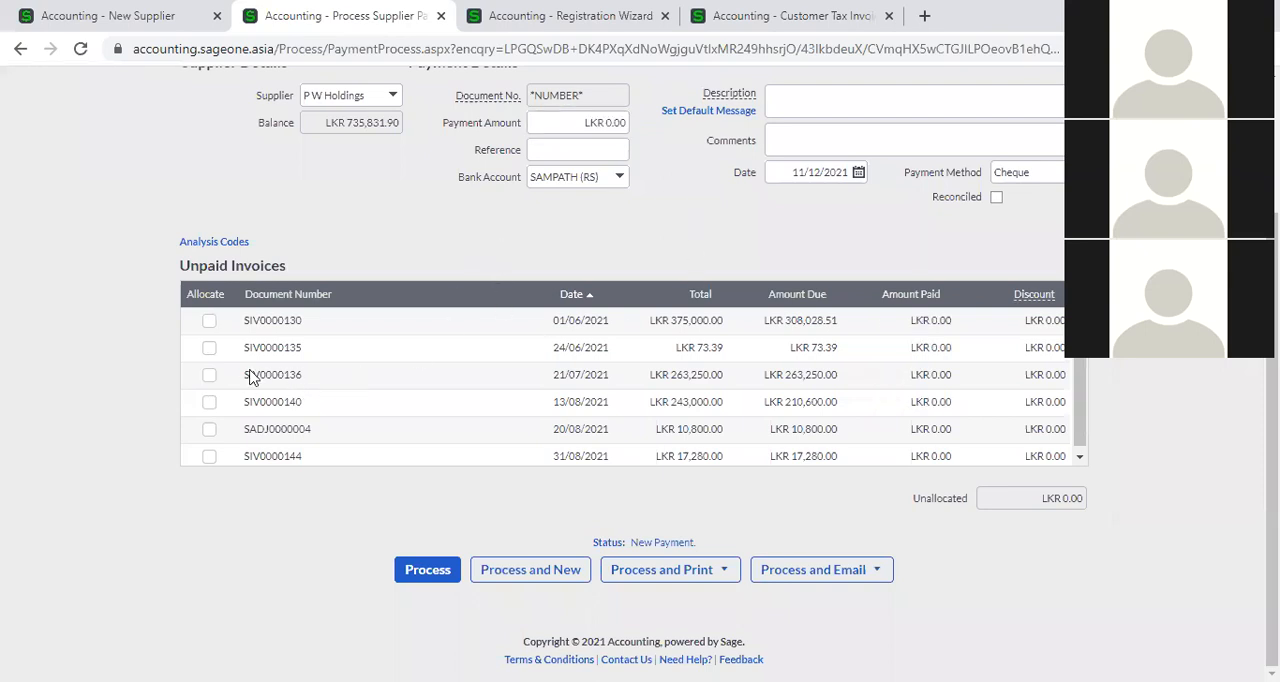
Compare the new supplier's automatic allocation setting with the unpaid invoices in the P W Holdings payment.
{"action": "left_click", "coordinate": [108, 15]}
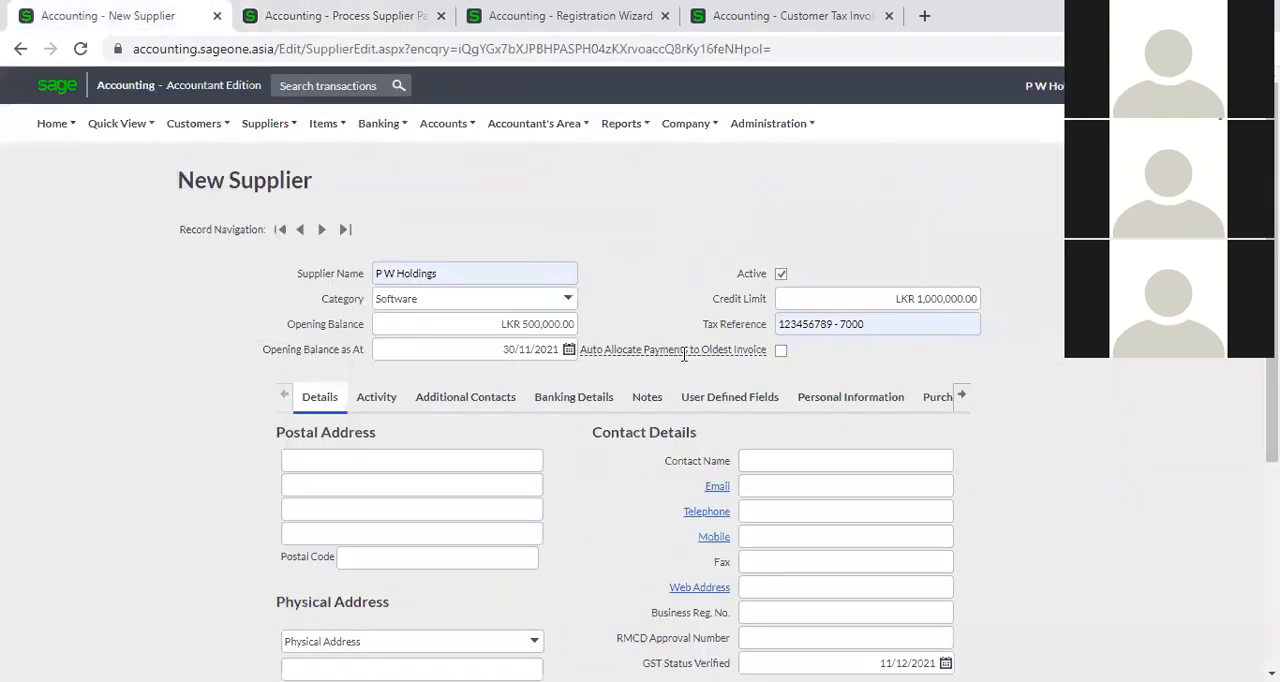
{"action": "mouse_move", "coordinate": [683, 351]}
{"action": "left_click", "coordinate": [370, 16]}
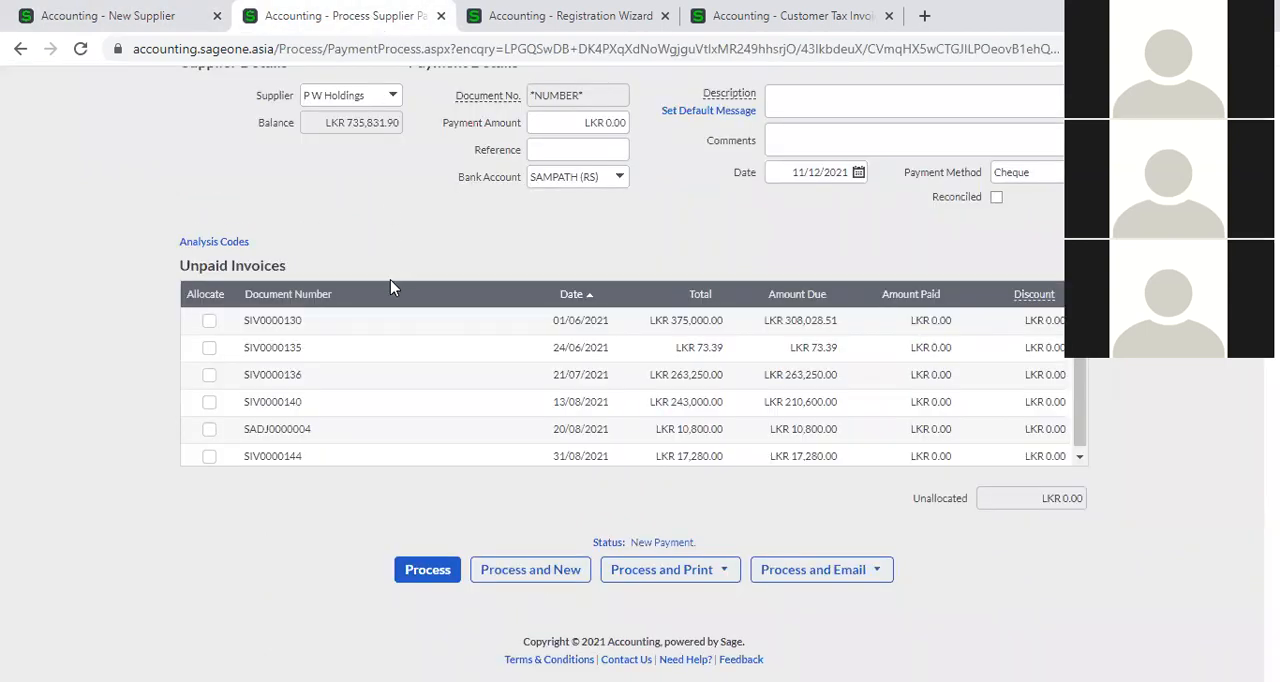
{"action": "left_click", "coordinate": [160, 20]}
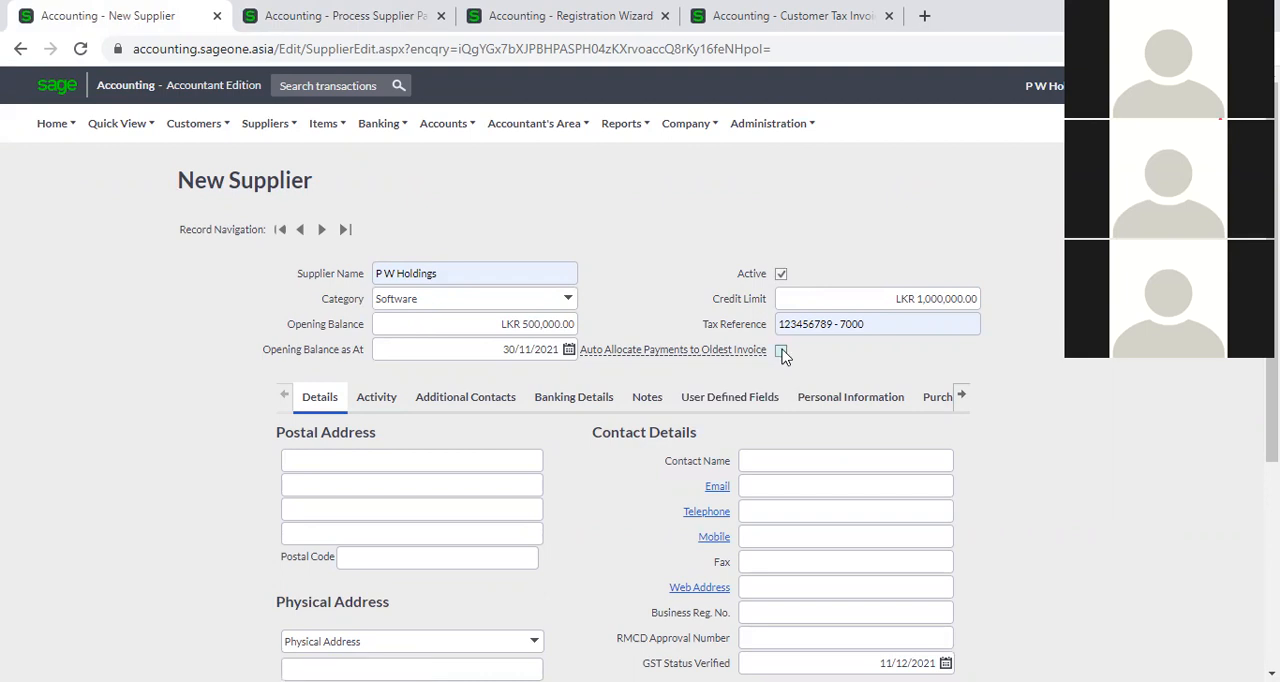
{"action": "left_click", "coordinate": [323, 13]}
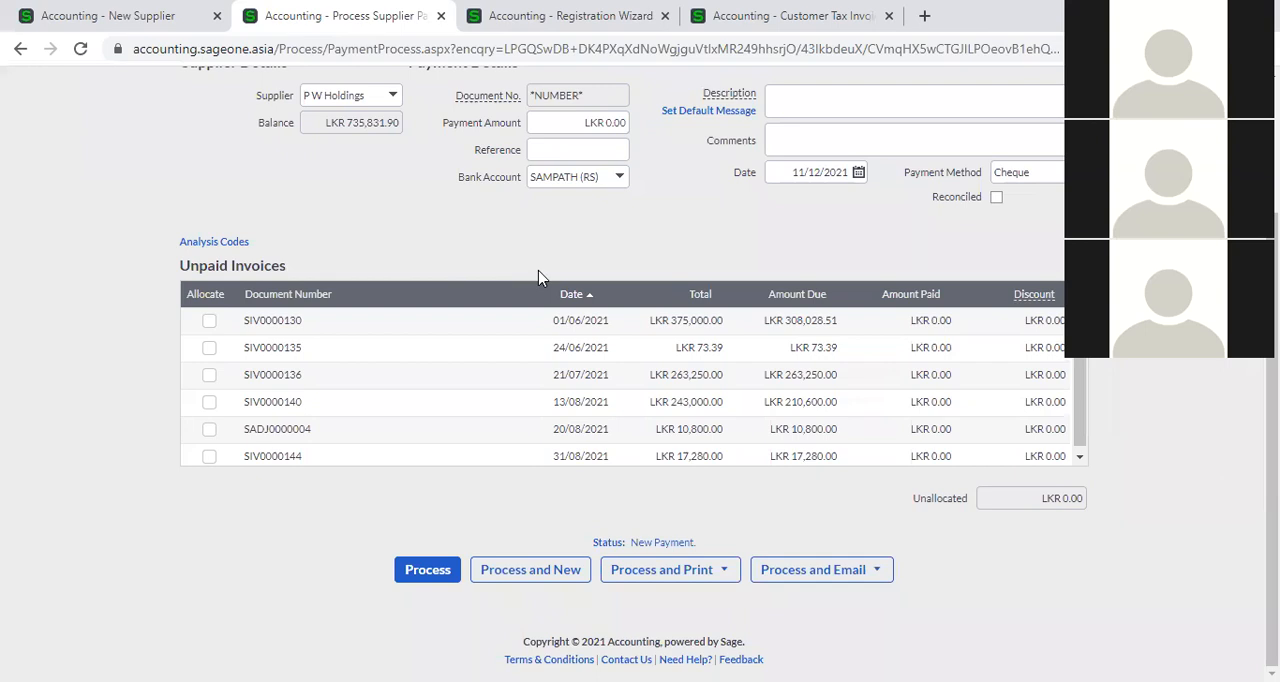
Manually allocate the payment to invoices SIV0000140, SIV0000135 and SIV0000144.
{"action": "scroll", "coordinate": [550, 278], "scroll_direction": "up", "scroll_amount": 2}
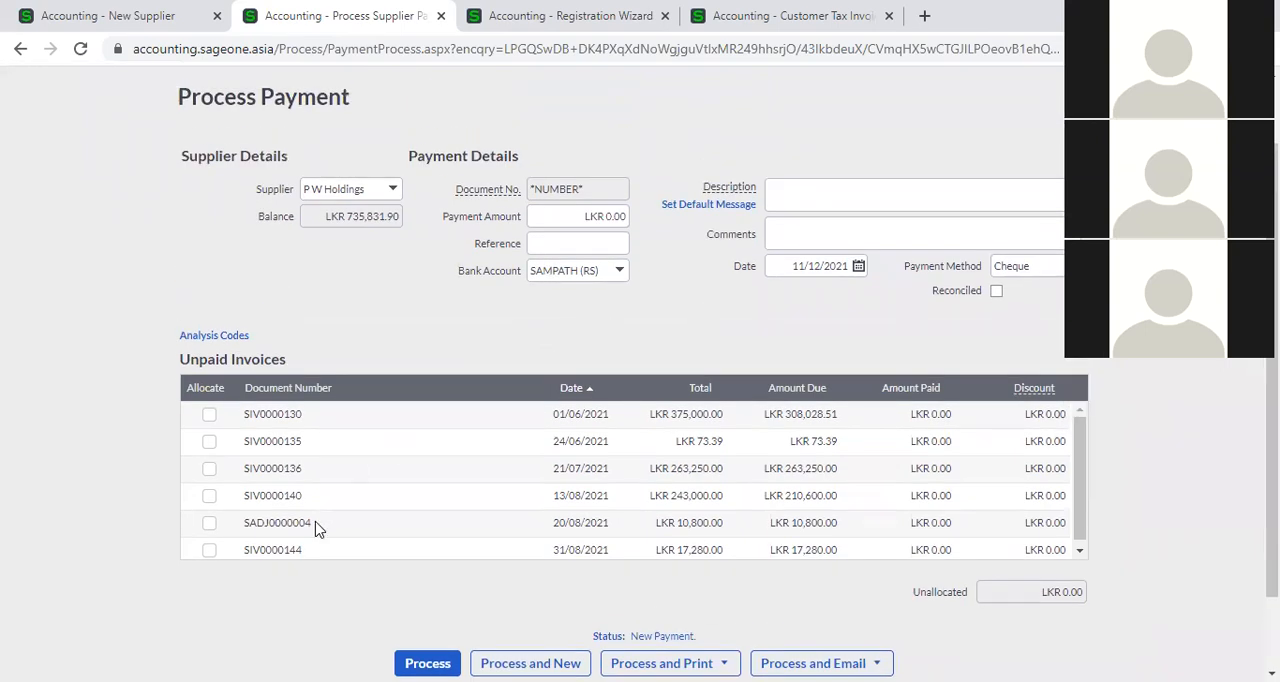
{"action": "left_click", "coordinate": [209, 497]}
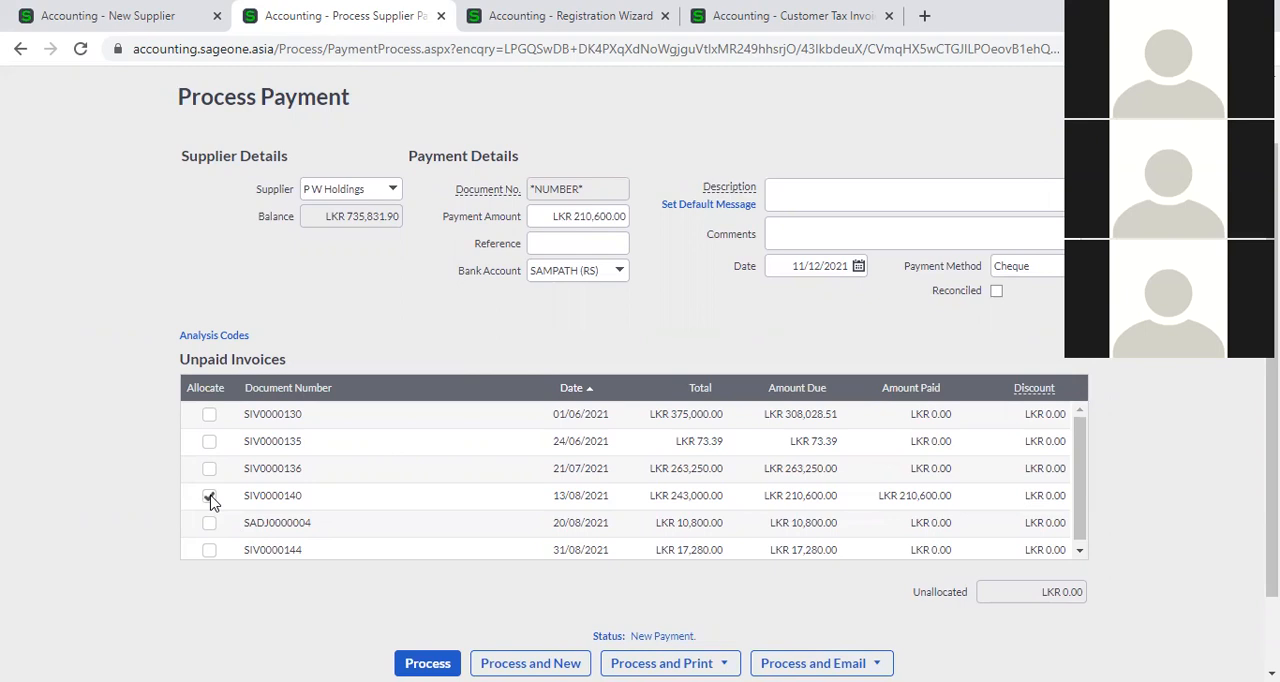
{"action": "left_click", "coordinate": [165, 18]}
{"action": "left_click", "coordinate": [346, 17]}
{"action": "left_click", "coordinate": [209, 442]}
{"action": "left_click", "coordinate": [209, 549]}
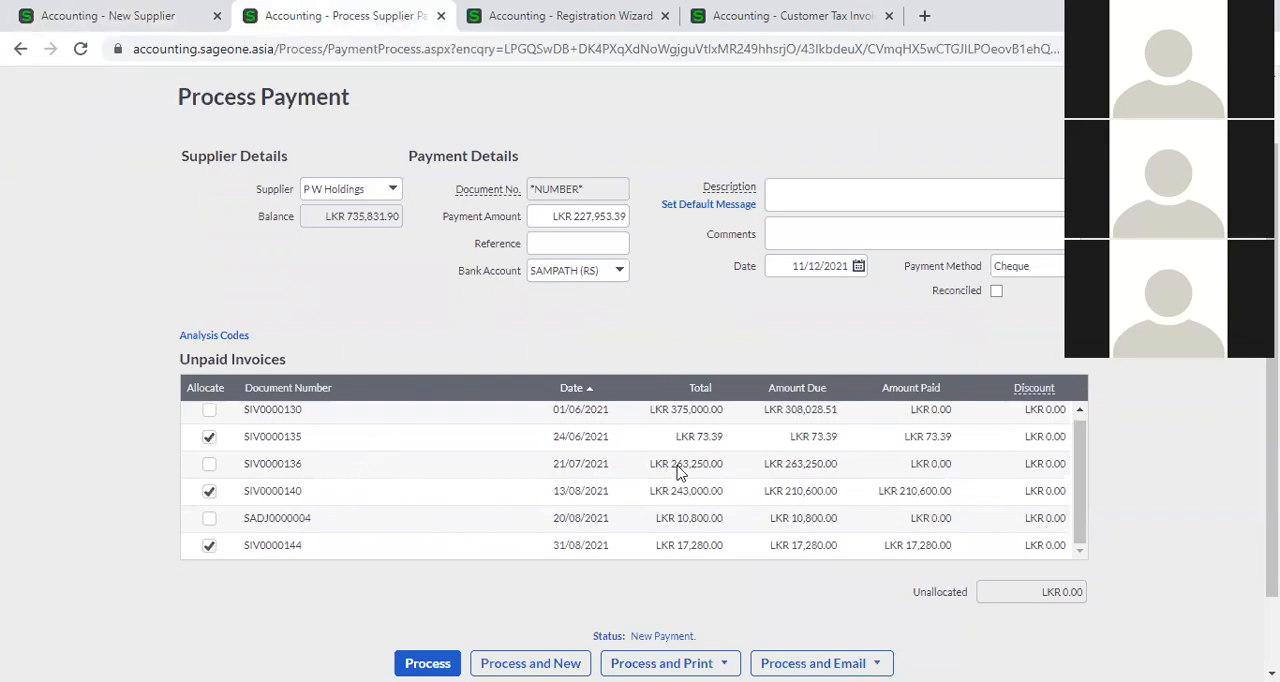
Review the manual allocations against the automatic allocation option on the new supplier form.
{"action": "scroll", "coordinate": [660, 468], "scroll_direction": "down", "scroll_amount": 2}
{"action": "left_click", "coordinate": [33, 7]}
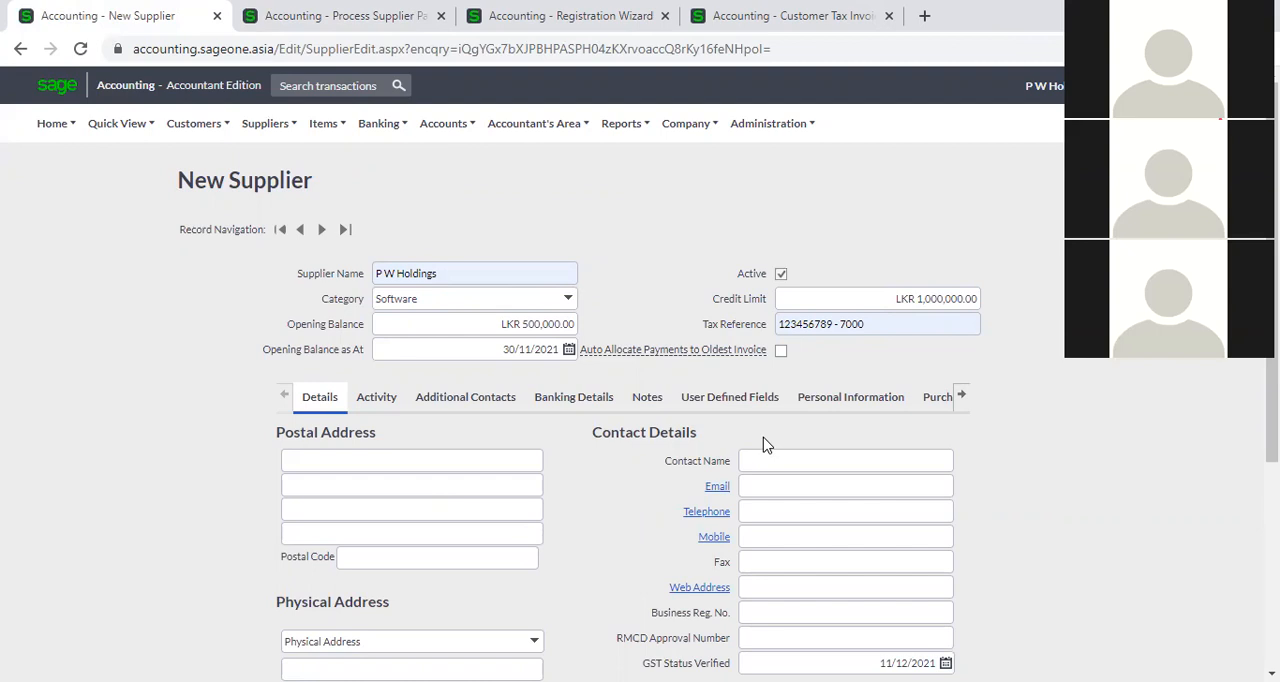
{"action": "left_click", "coordinate": [318, 15]}
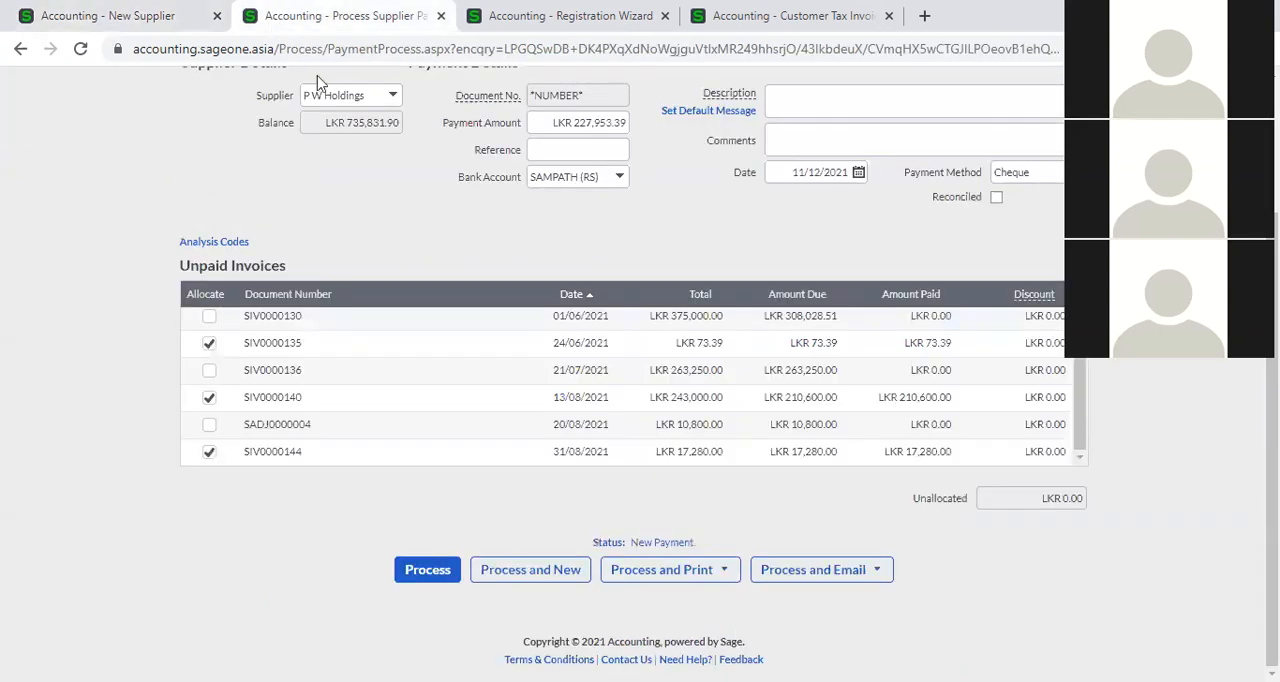
Remove the allocations from invoices SIV0000135, SIV0000140 and SIV0000144.
{"action": "left_click", "coordinate": [209, 343]}
{"action": "left_click", "coordinate": [209, 397]}
{"action": "left_click", "coordinate": [209, 451]}
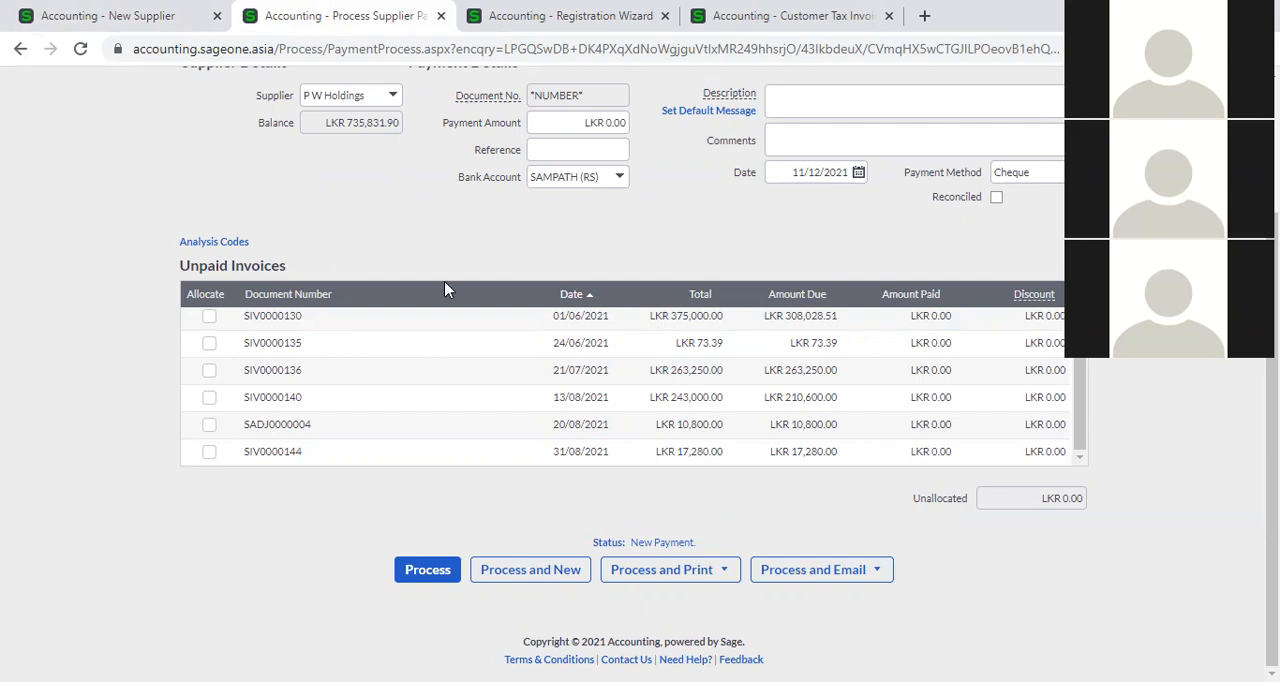
{"action": "scroll", "coordinate": [518, 396], "scroll_direction": "up", "scroll_amount": 1}
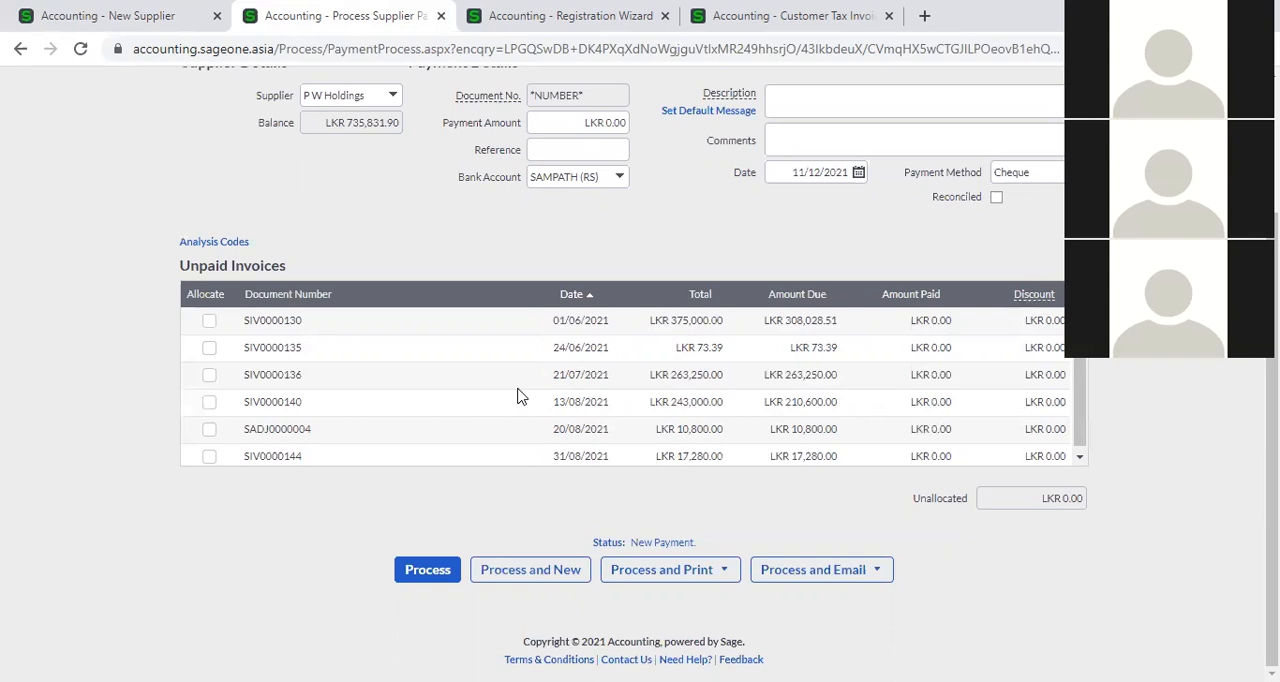
Fill the new supplier's postal address and contact details from the first saved address suggestion, and copy the postal address to the physical address.
{"action": "left_click", "coordinate": [143, 15]}
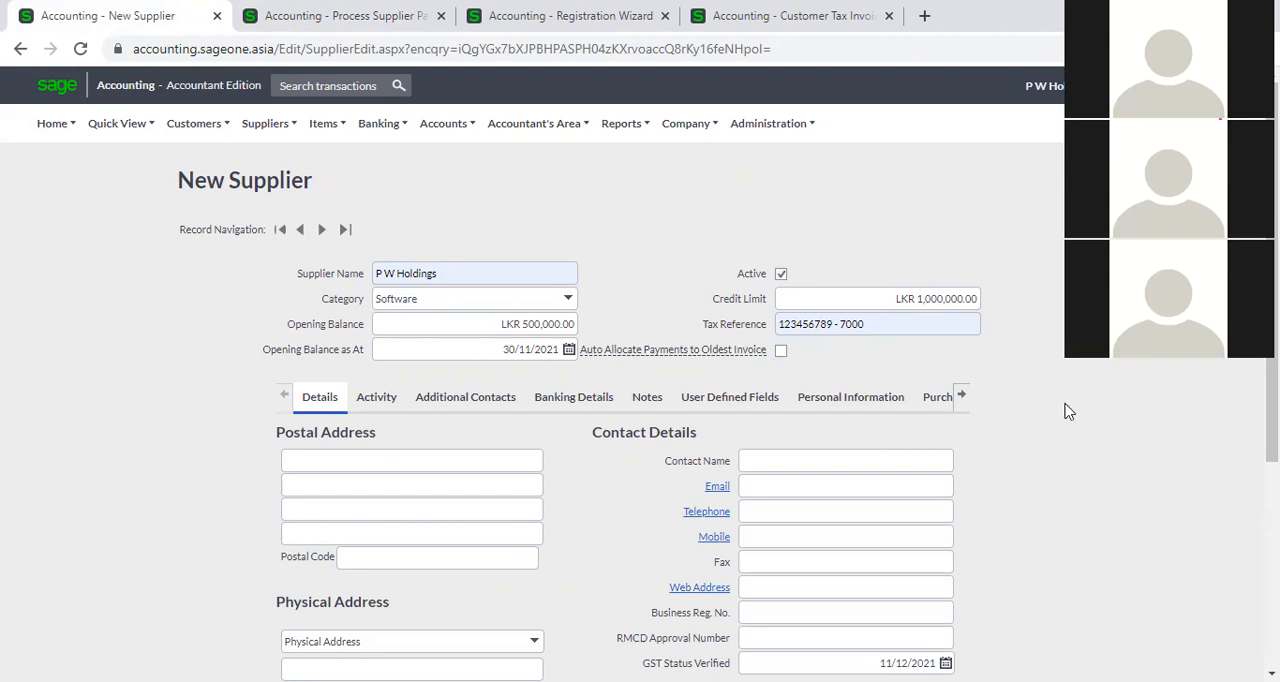
{"action": "scroll", "coordinate": [421, 481], "scroll_direction": "down", "scroll_amount": 2}
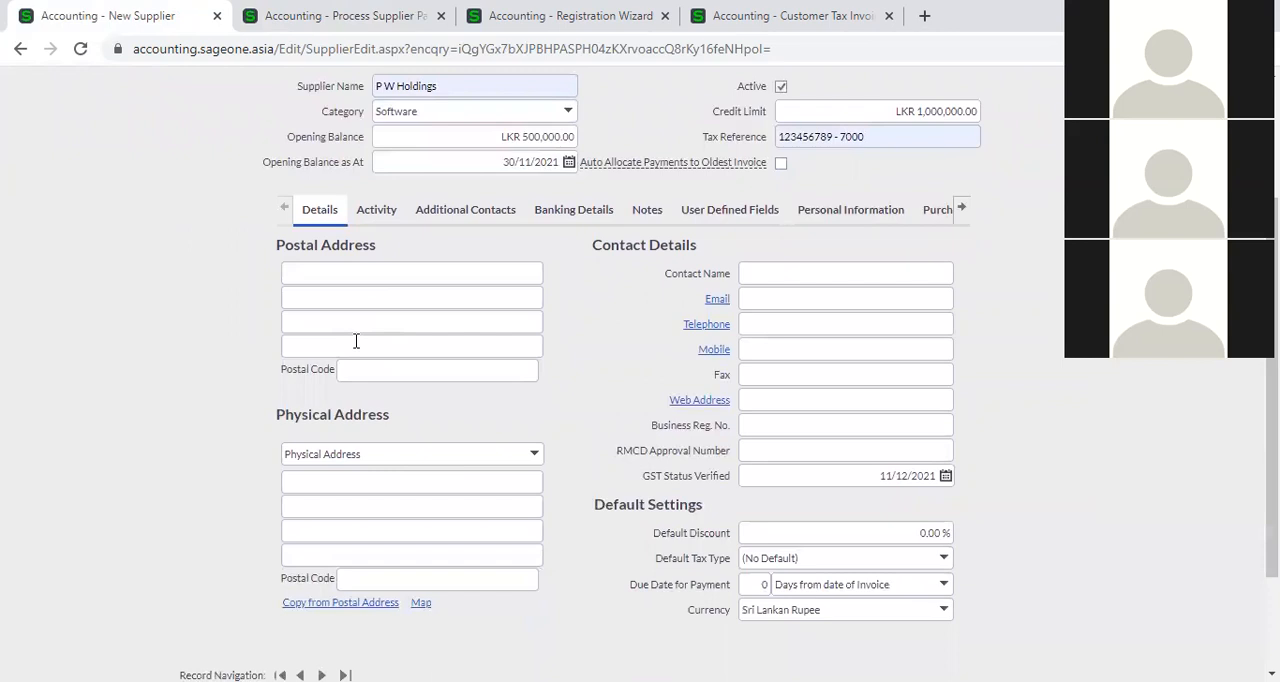
{"action": "left_click", "coordinate": [330, 273]}
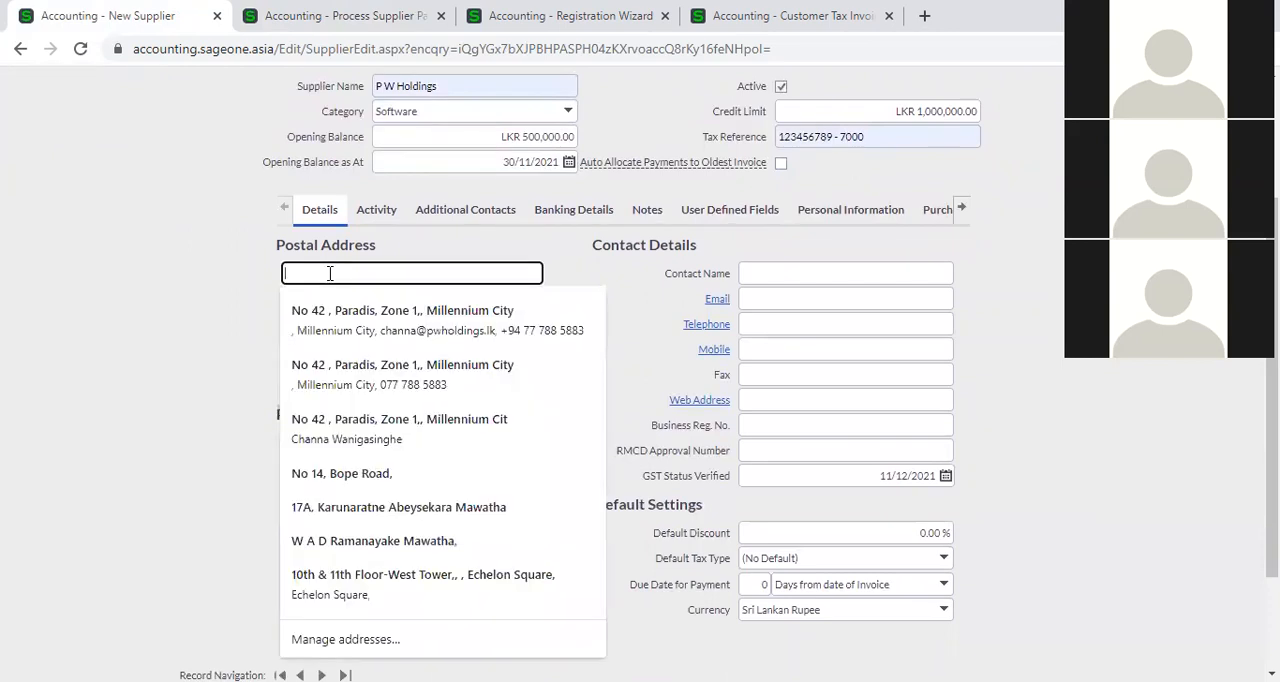
{"action": "left_click", "coordinate": [172, 382]}
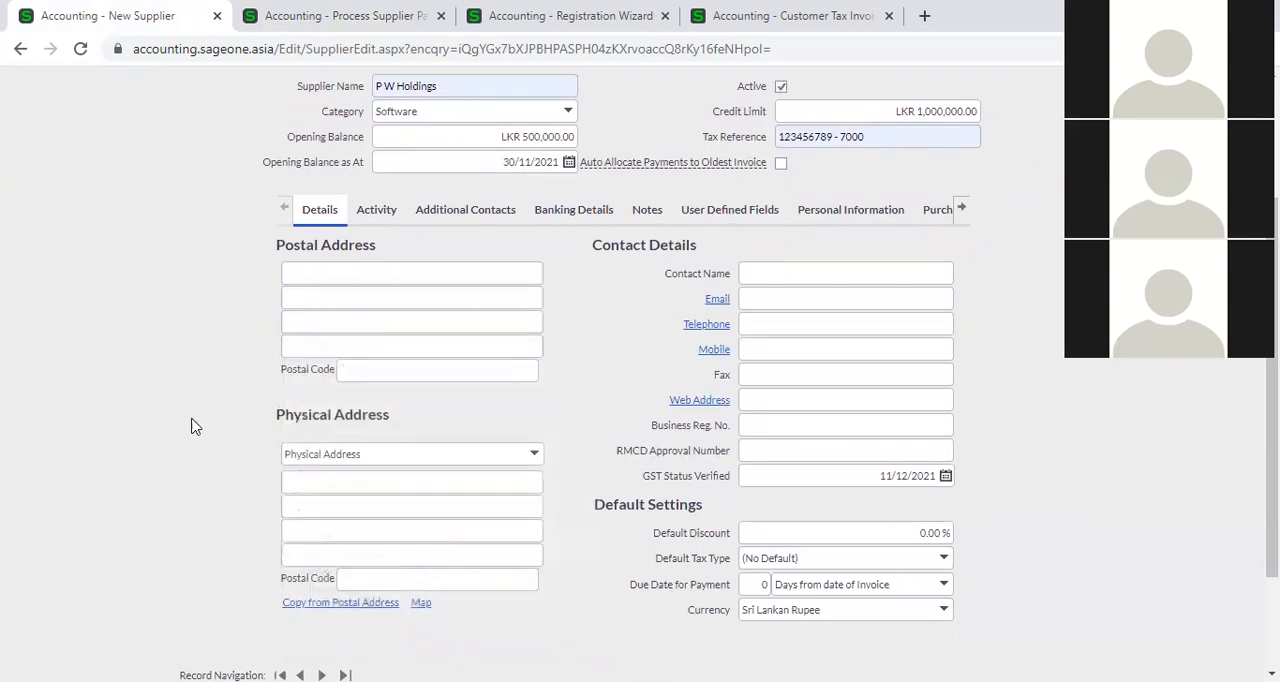
{"action": "left_click", "coordinate": [352, 488]}
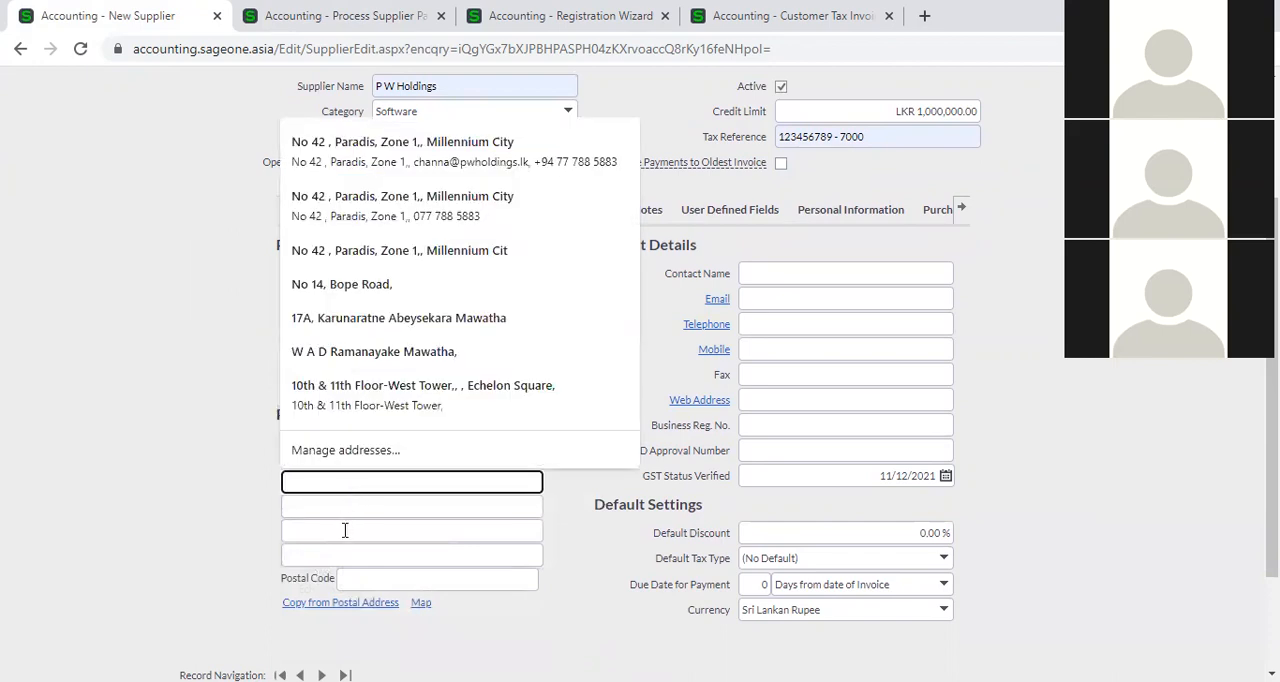
{"action": "left_click", "coordinate": [217, 520]}
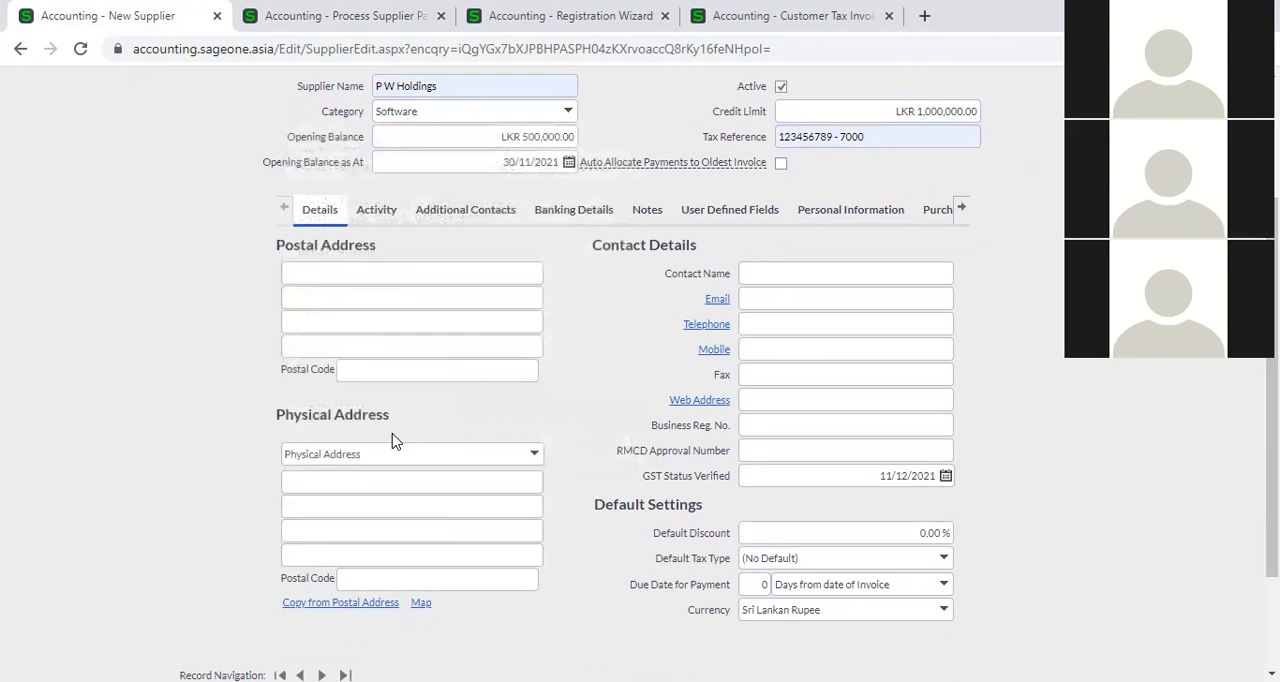
{"action": "left_click", "coordinate": [338, 276]}
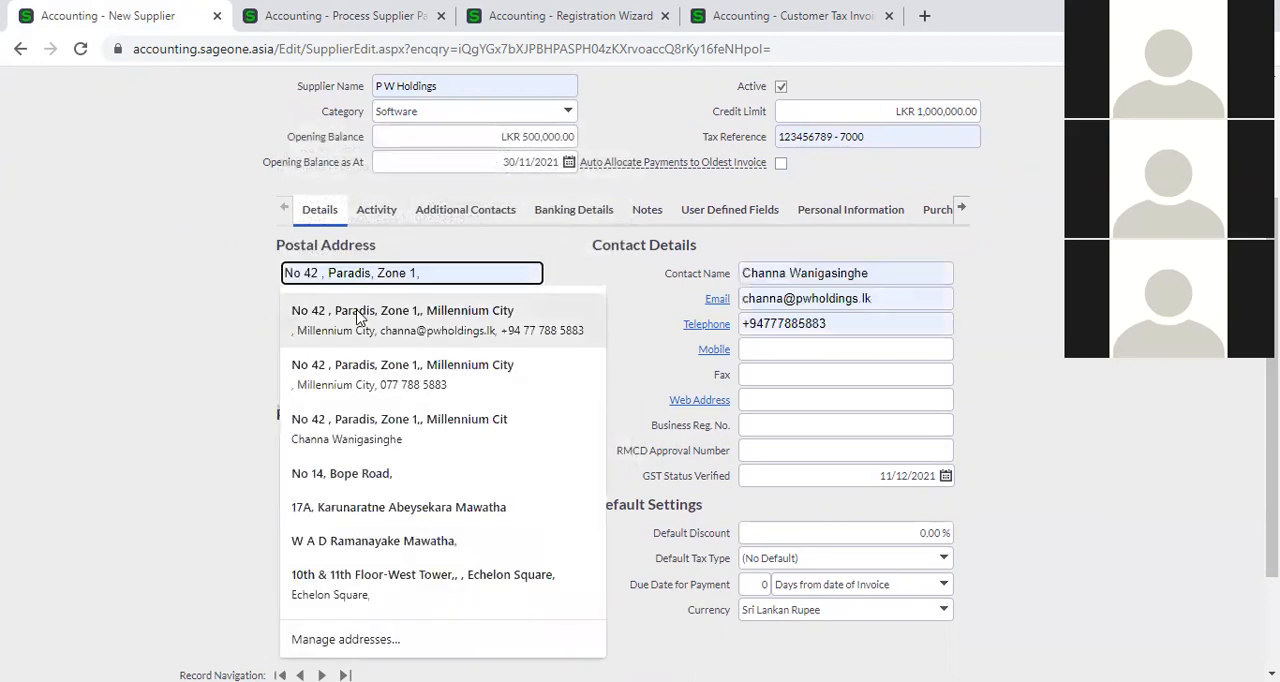
{"action": "left_click", "coordinate": [358, 316]}
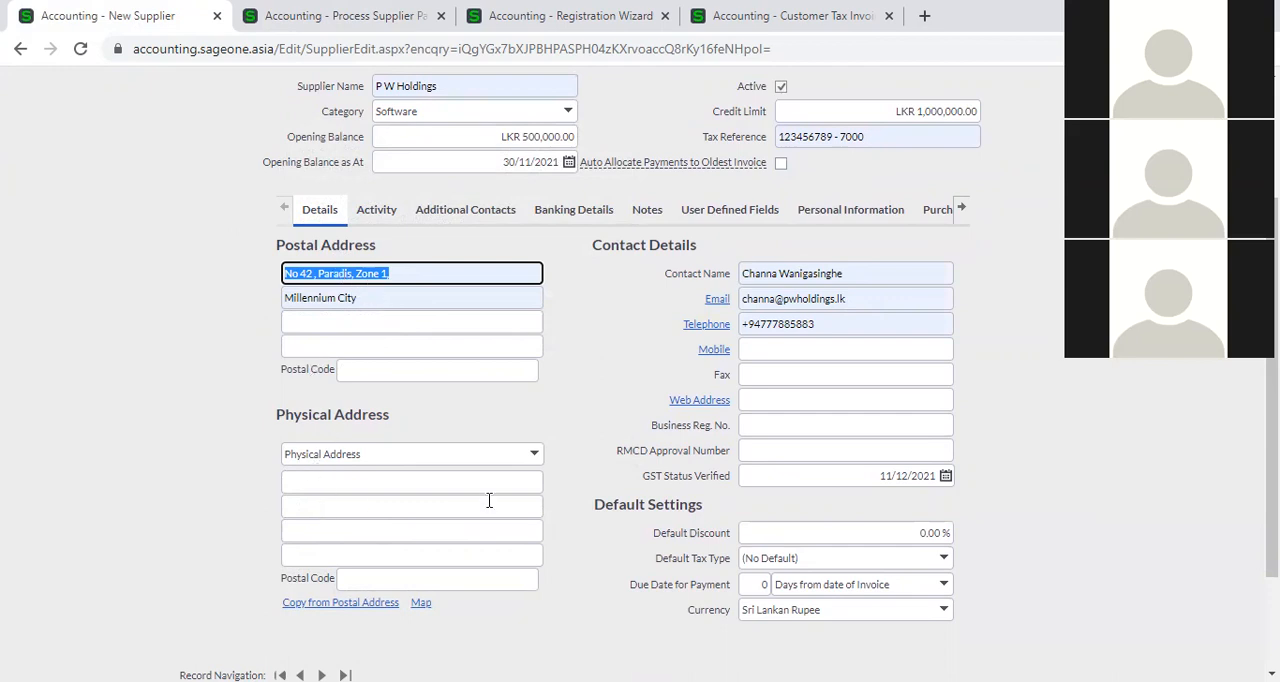
{"action": "left_click", "coordinate": [293, 605]}
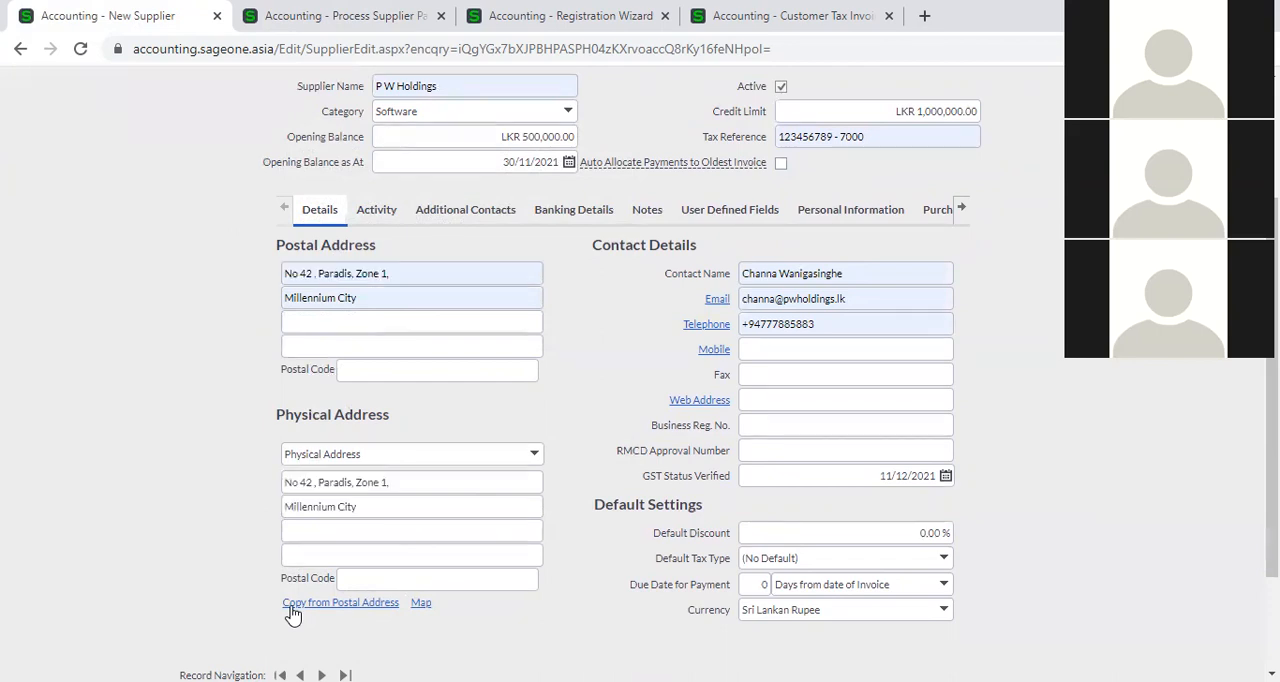
{"action": "triple_click", "coordinate": [362, 510]}
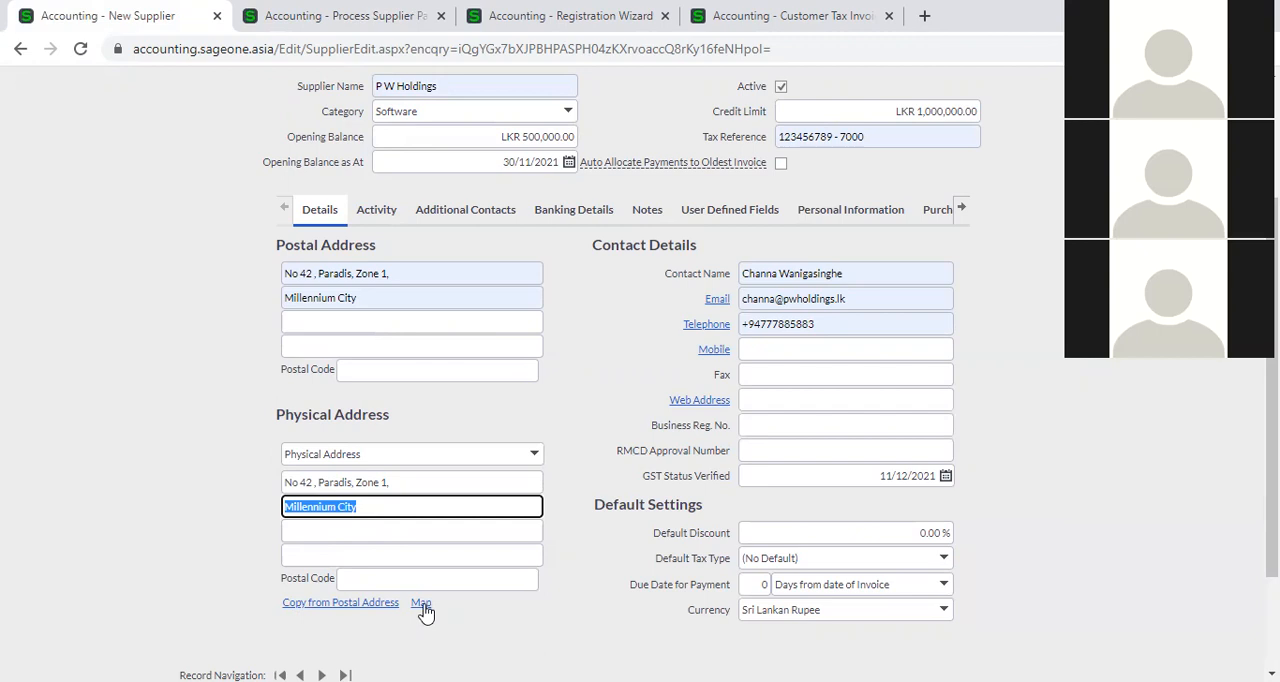
Replace the postal address with "World Trade Centre" and copy it to the physical address.
{"action": "triple_click", "coordinate": [408, 268]}
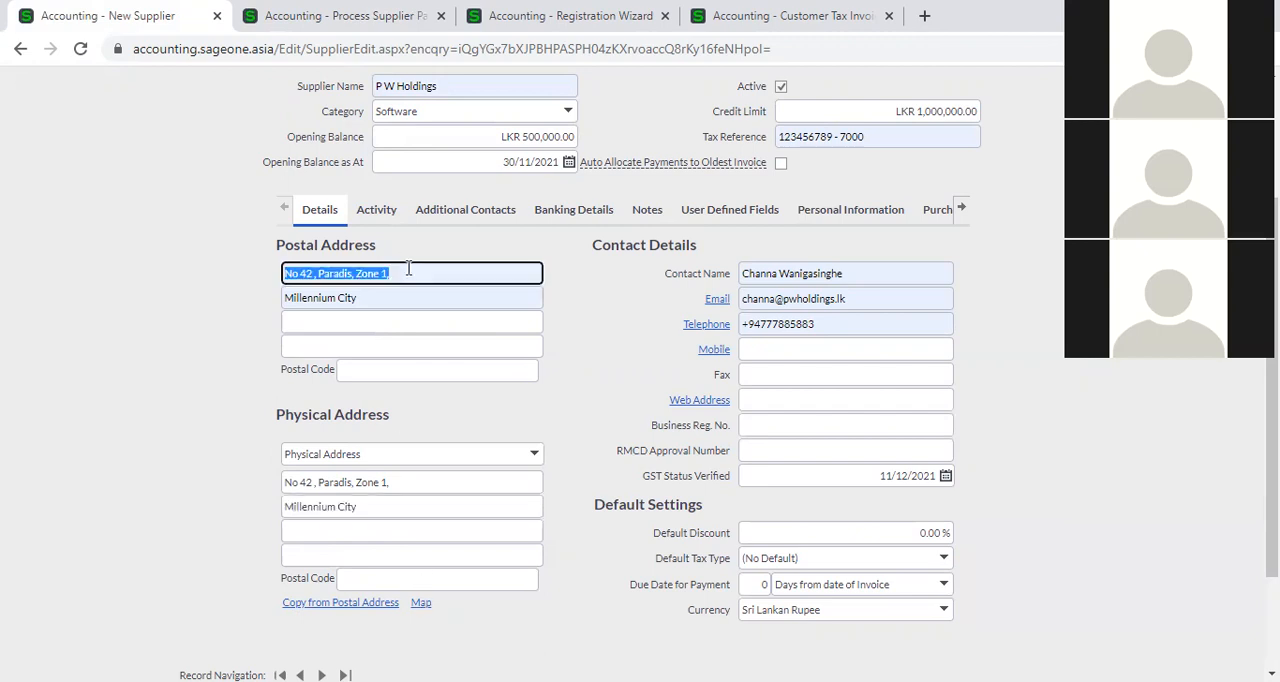
{"action": "key", "text": "BackSpace"}
{"action": "triple_click", "coordinate": [402, 298]}
{"action": "key", "text": "BackSpace"}
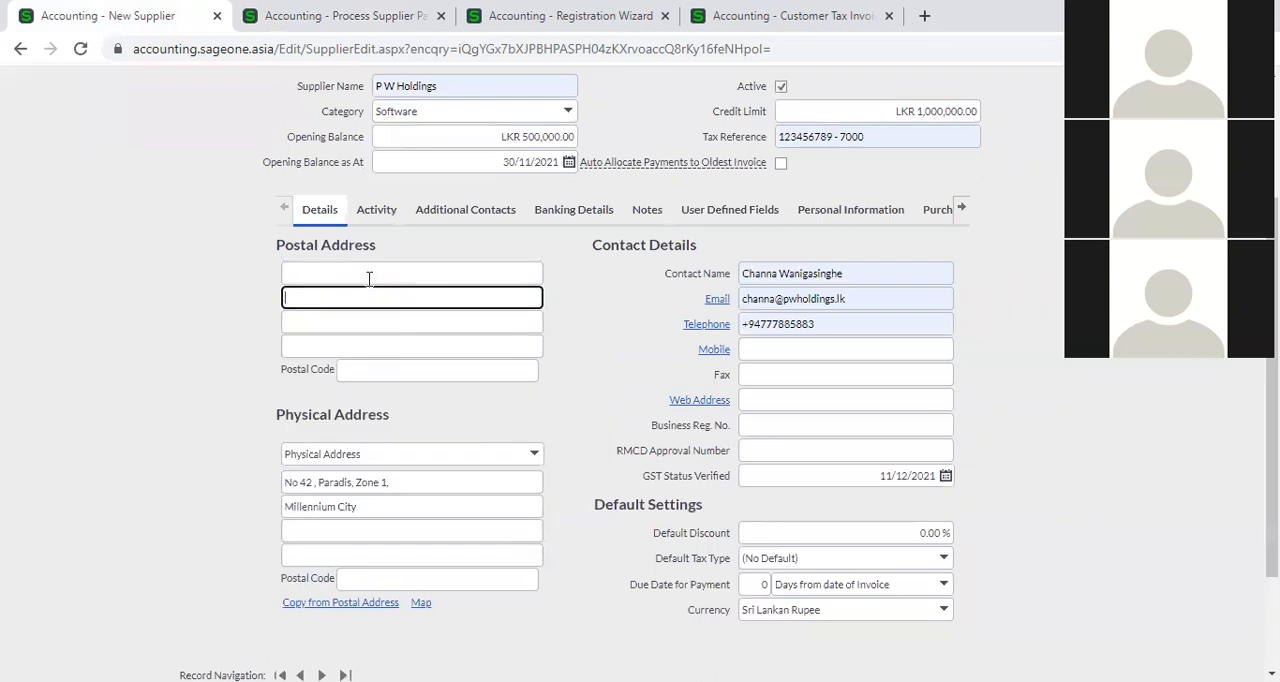
{"action": "left_click", "coordinate": [369, 279]}
{"action": "type", "text": "W"}
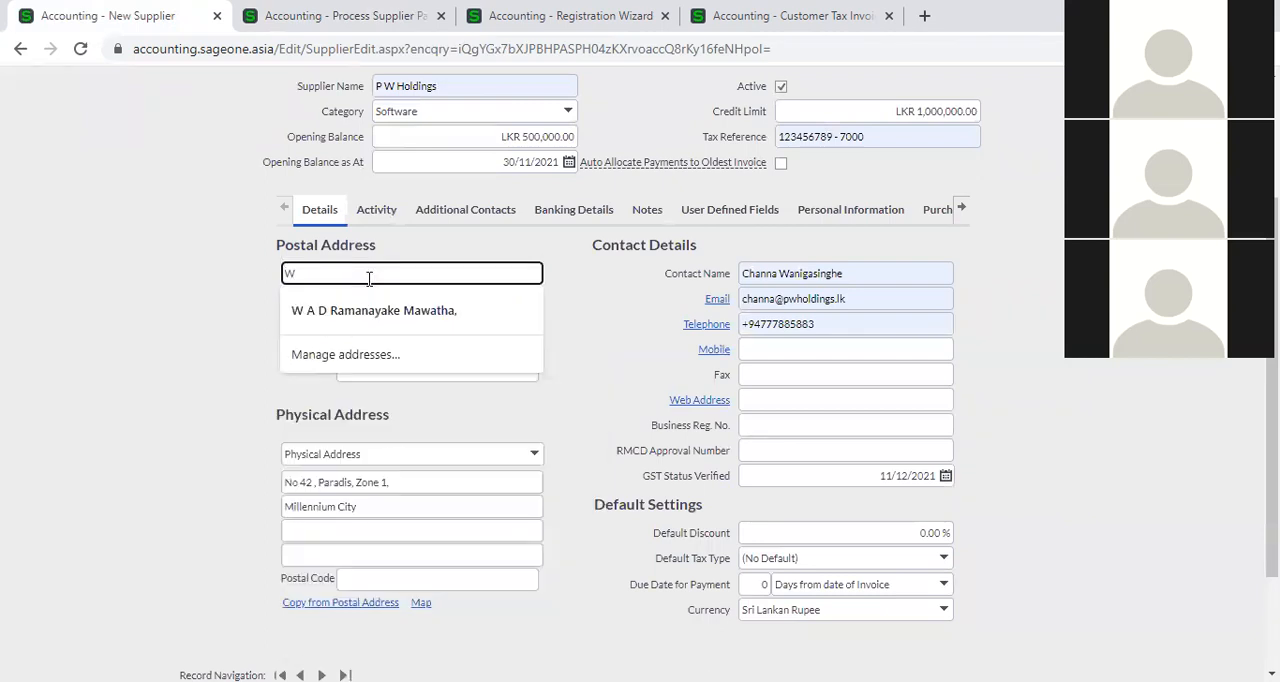
{"action": "type", "text": "orld Trade Centre"}
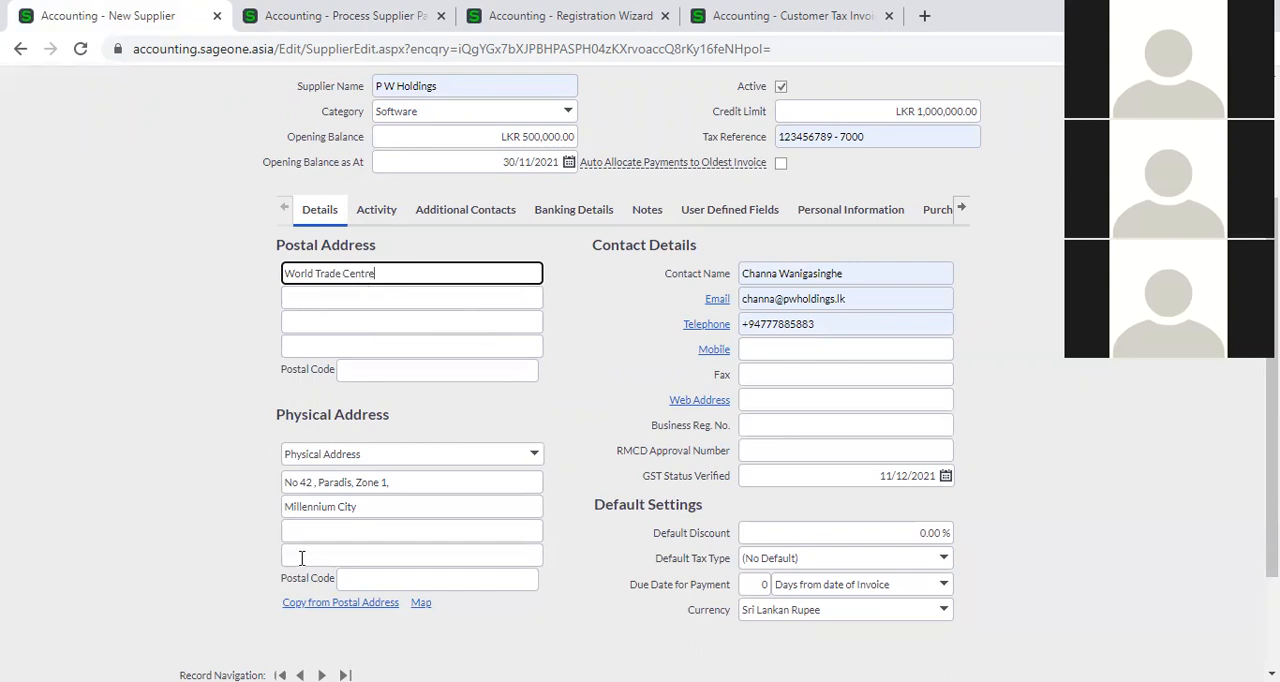
{"action": "left_click", "coordinate": [326, 603]}
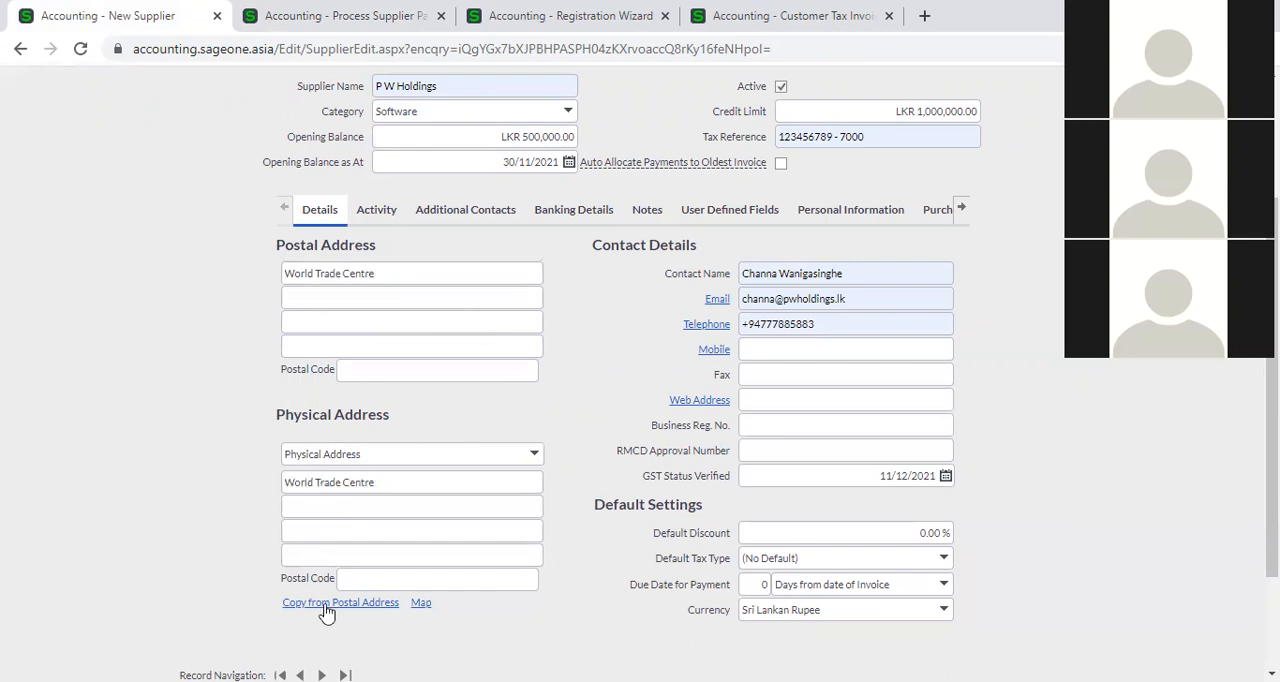
View the supplier's physical address on the map, and close the map.
{"action": "left_click", "coordinate": [424, 604]}
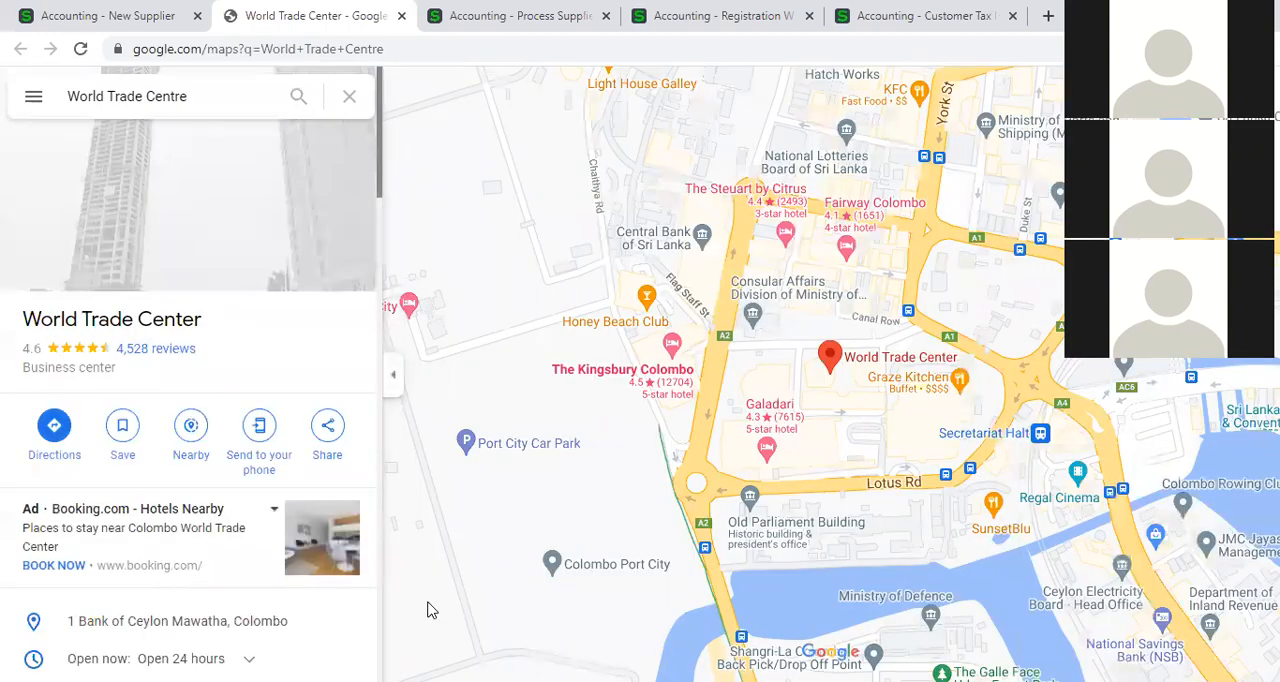
{"action": "left_click", "coordinate": [831, 357]}
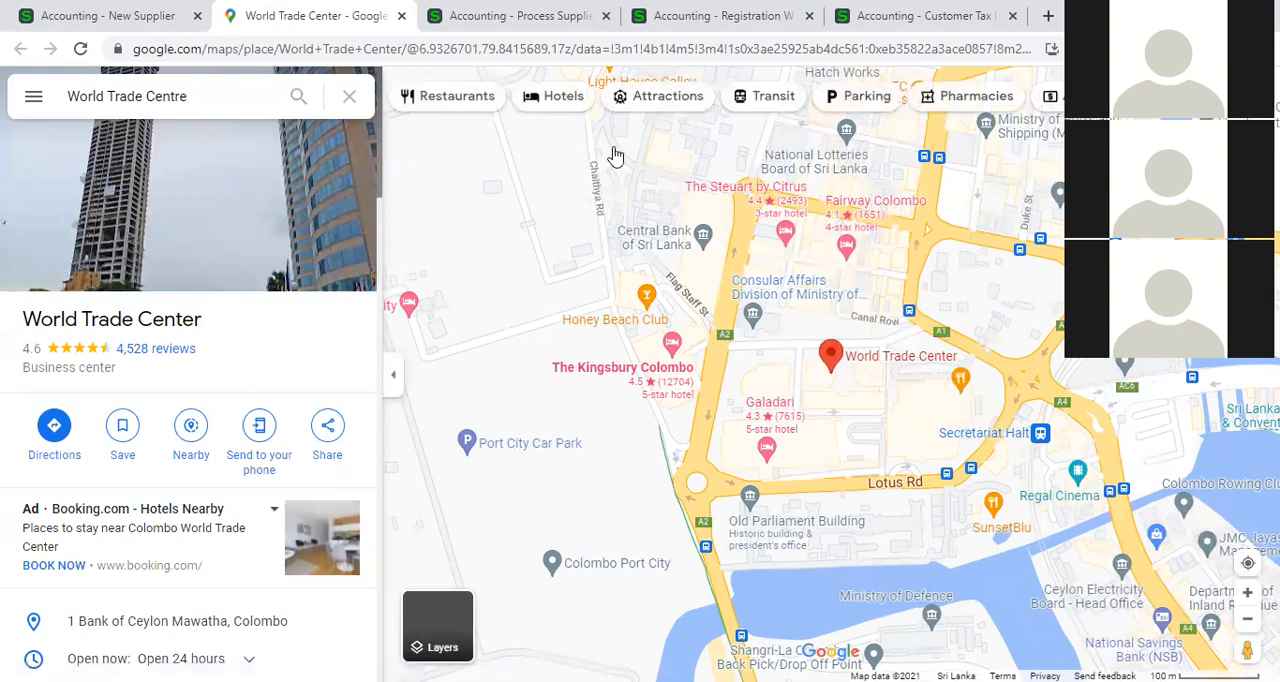
{"action": "left_click", "coordinate": [401, 16]}
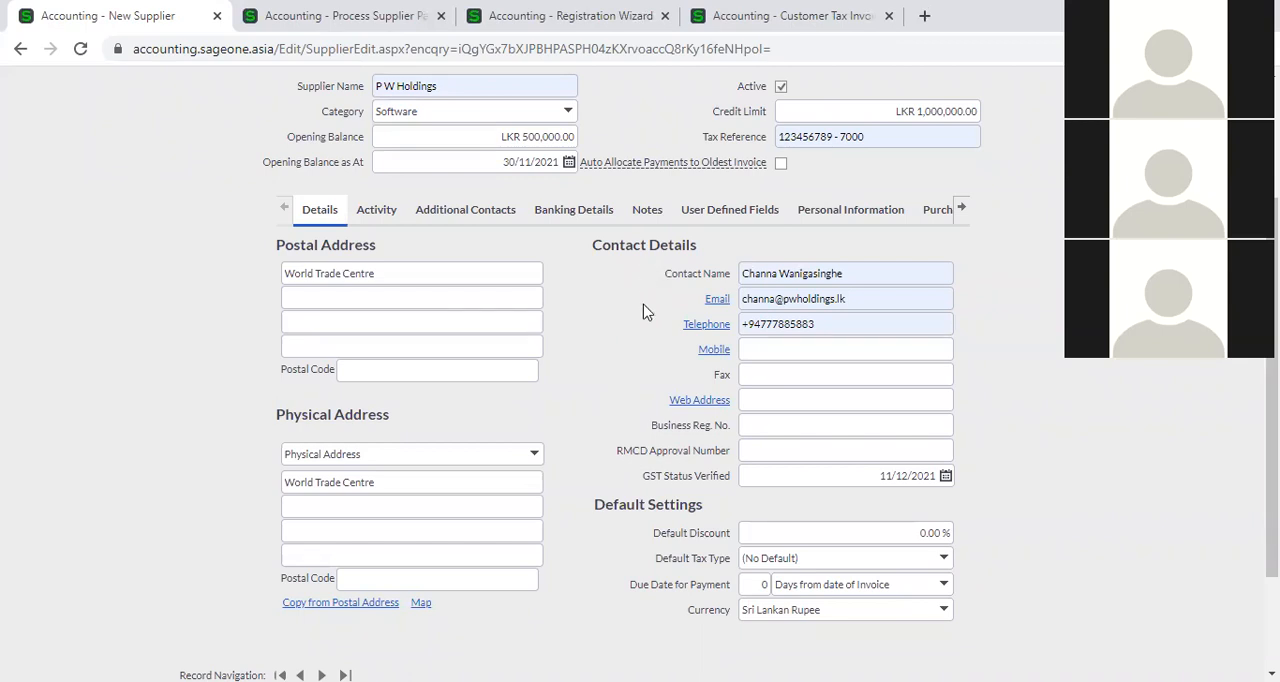
Review the contact name, email, telephone and mobile fields in the supplier's contact details.
{"action": "left_click", "coordinate": [851, 277]}
{"action": "left_click", "coordinate": [1048, 287]}
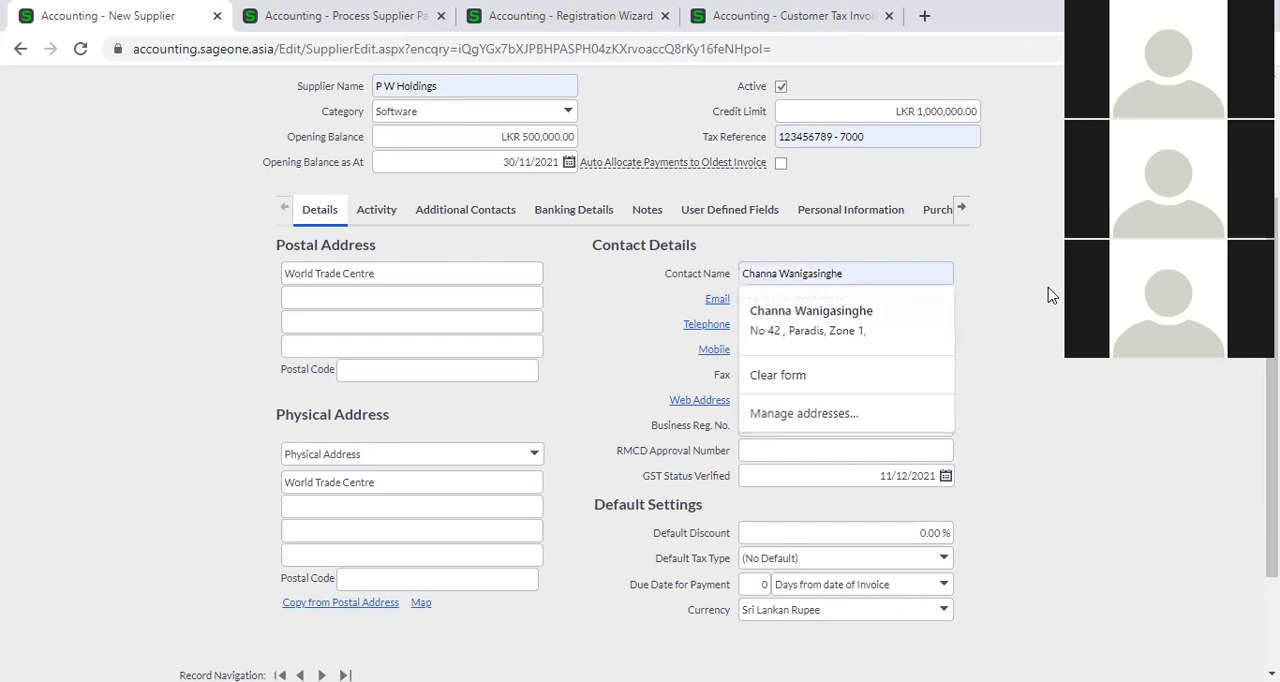
{"action": "left_click", "coordinate": [883, 298]}
{"action": "left_click", "coordinate": [997, 331]}
{"action": "left_click", "coordinate": [900, 325]}
{"action": "left_click", "coordinate": [997, 355]}
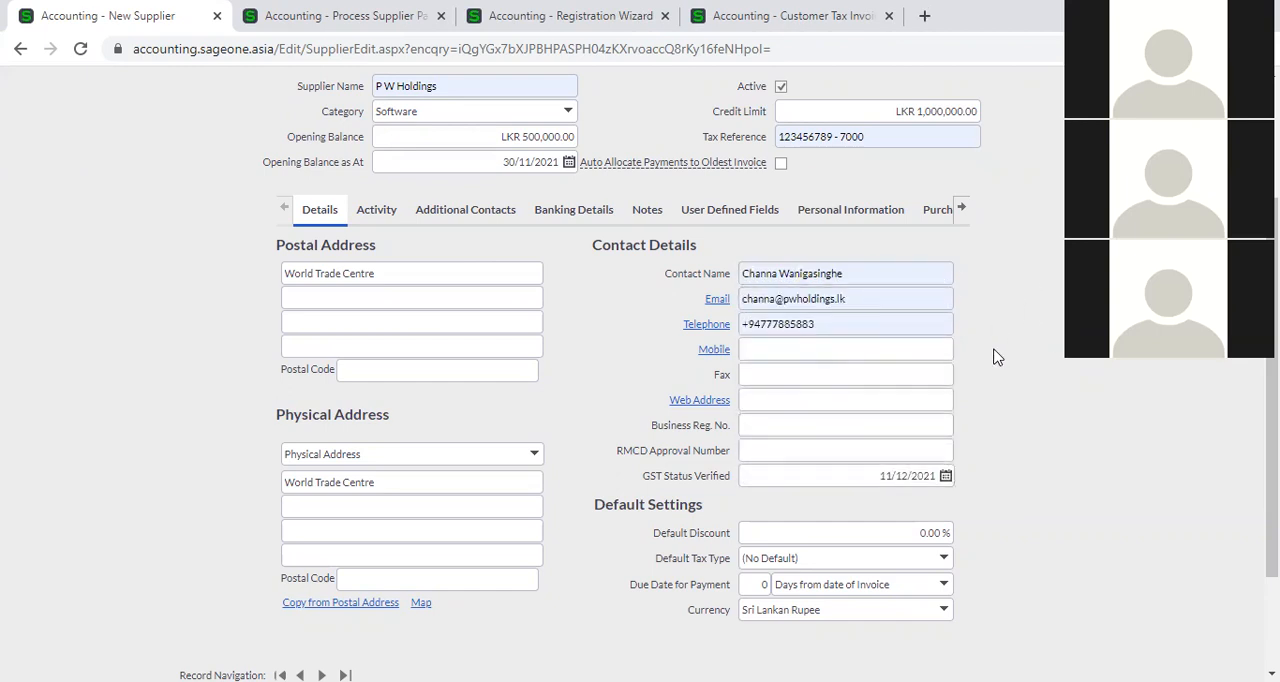
{"action": "left_click", "coordinate": [823, 354]}
{"action": "left_click", "coordinate": [1060, 338]}
{"action": "left_click", "coordinate": [847, 398]}
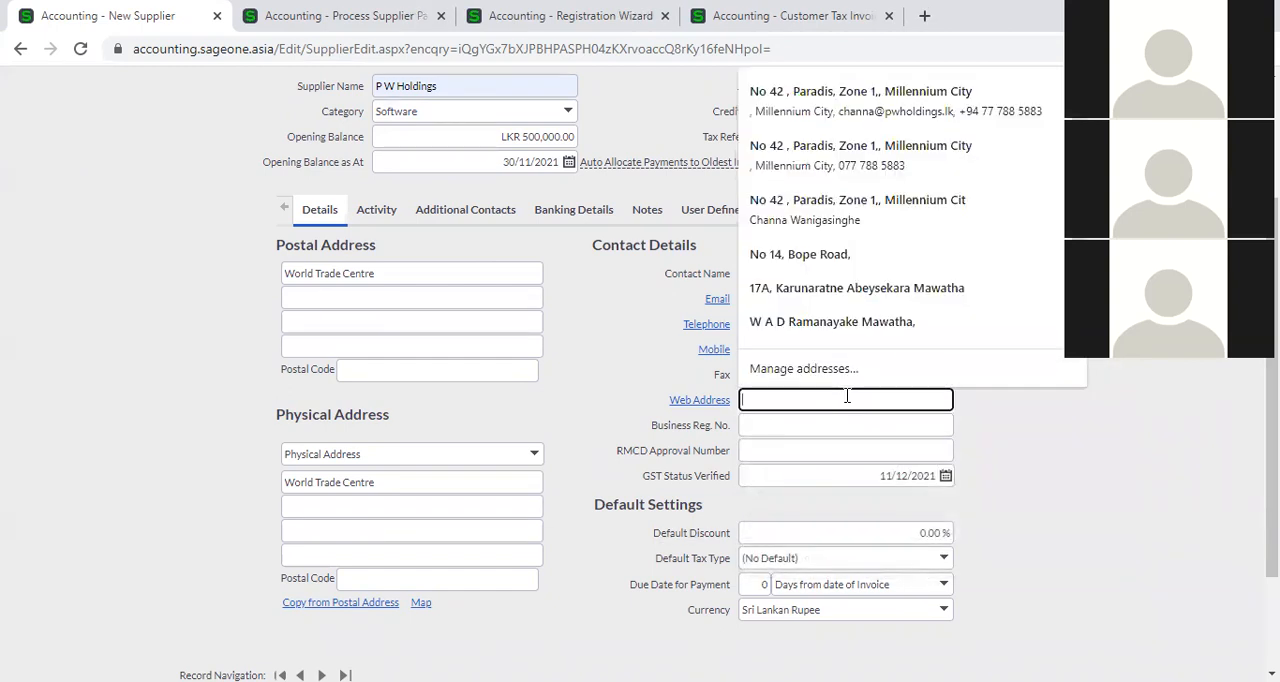
{"action": "left_click", "coordinate": [849, 433]}
{"action": "left_click", "coordinate": [1020, 431]}
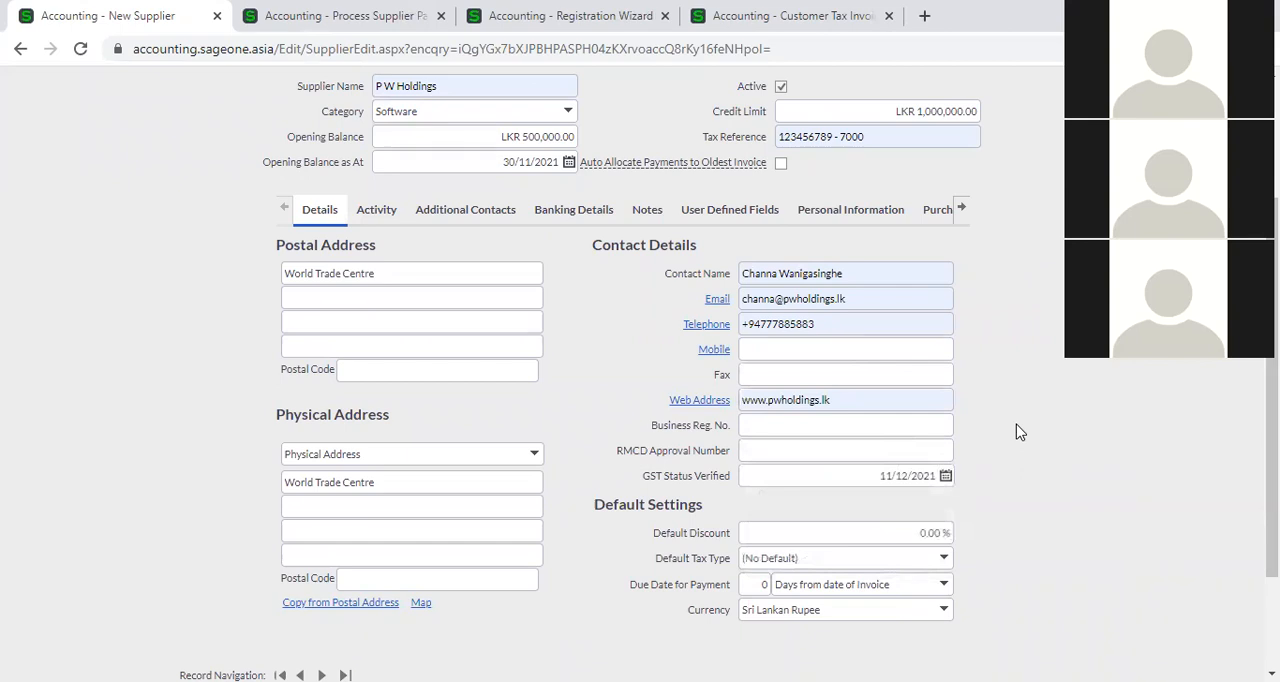
Test the supplier's telephone and web address links, dismissing the app choice and returning to the supplier form.
{"action": "left_click", "coordinate": [716, 327]}
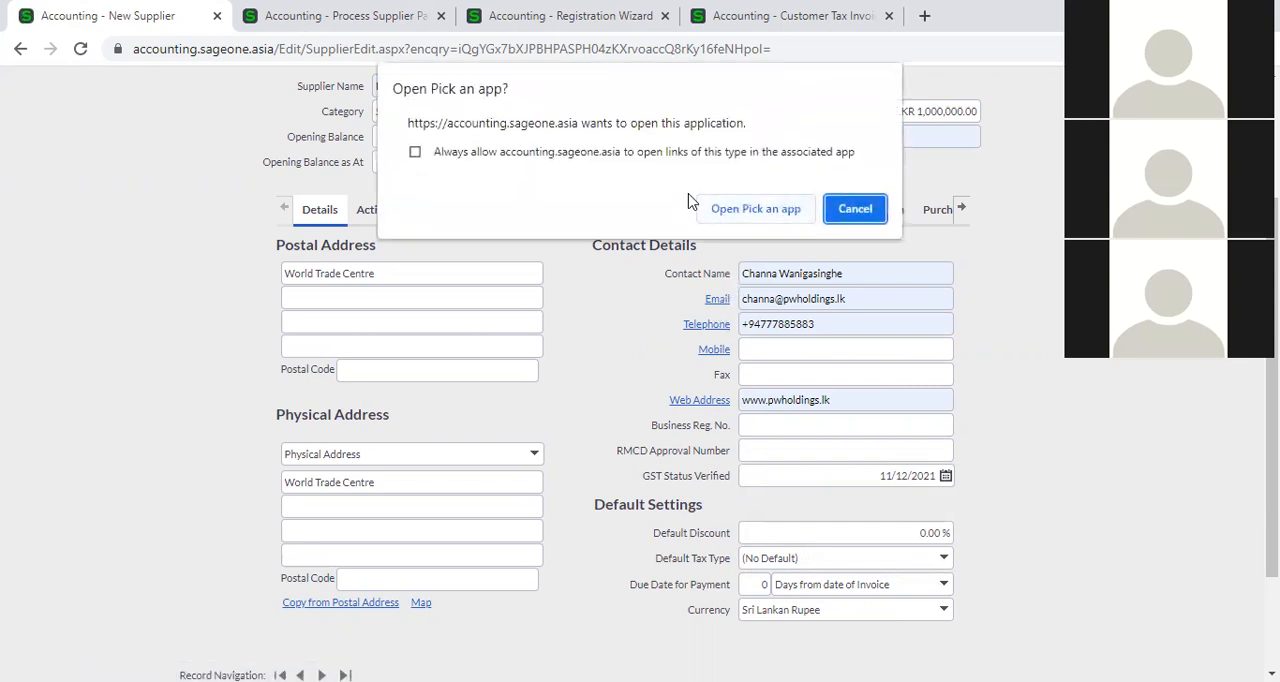
{"action": "left_click", "coordinate": [858, 210]}
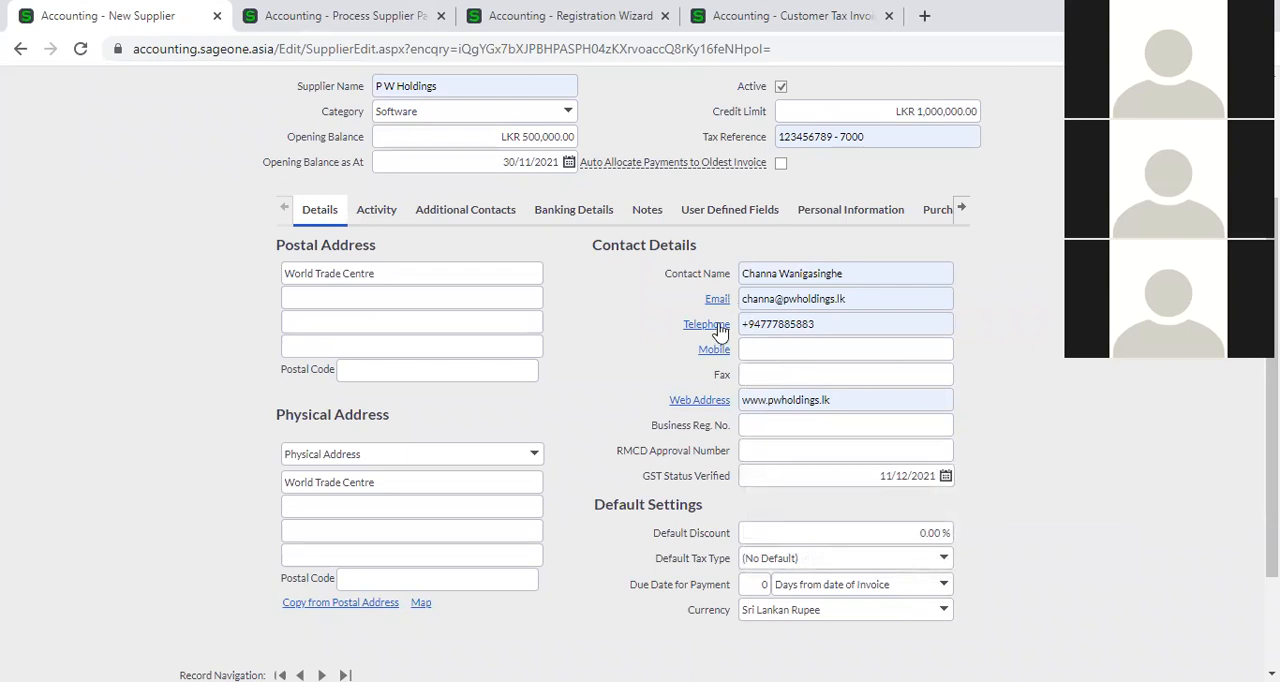
{"action": "left_click", "coordinate": [691, 403]}
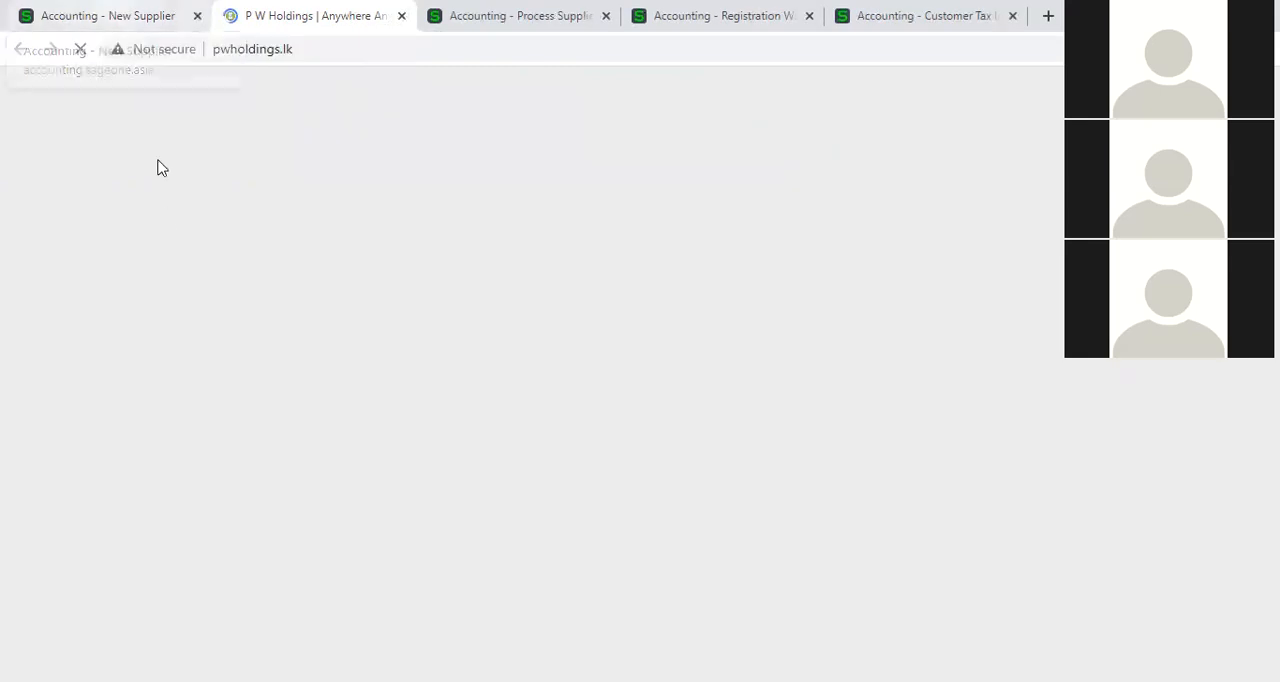
{"action": "left_click", "coordinate": [108, 18]}
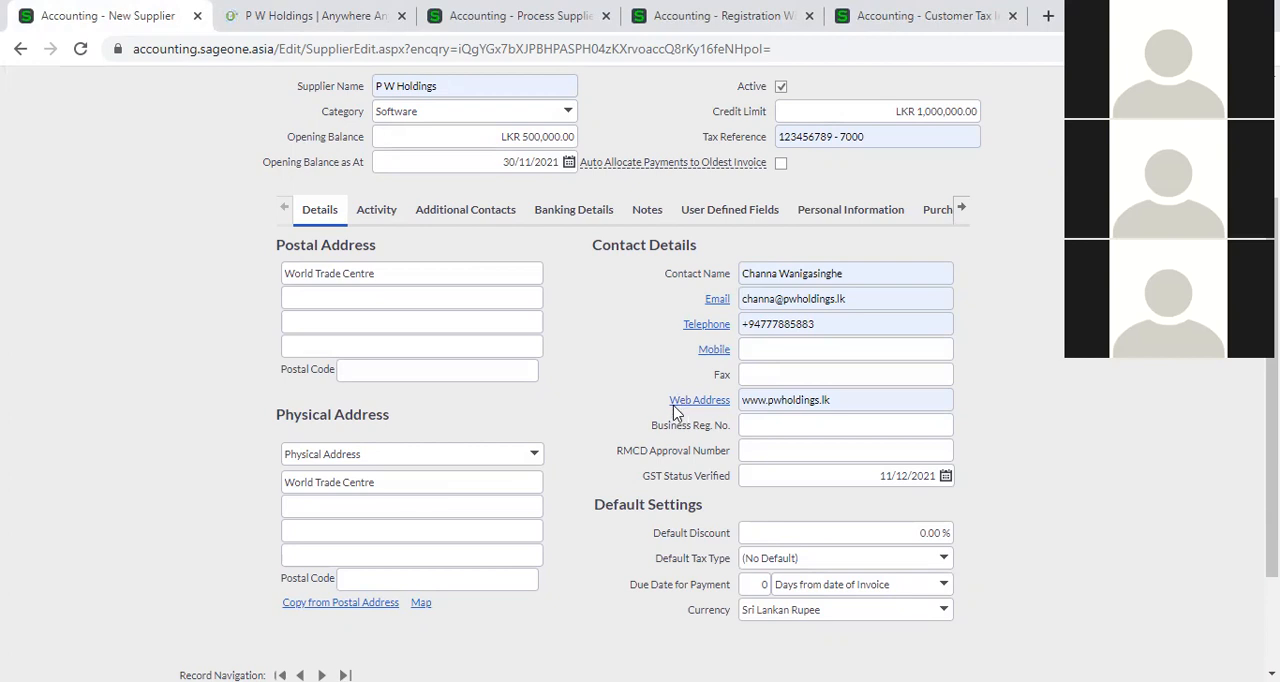
Move the P W Holdings website ahead of the New Supplier page in the browser and return to the supplier form.
{"action": "left_click", "coordinate": [873, 436]}
{"action": "left_click", "coordinate": [1008, 397]}
{"action": "scroll", "coordinate": [680, 548], "scroll_direction": "down", "scroll_amount": 1}
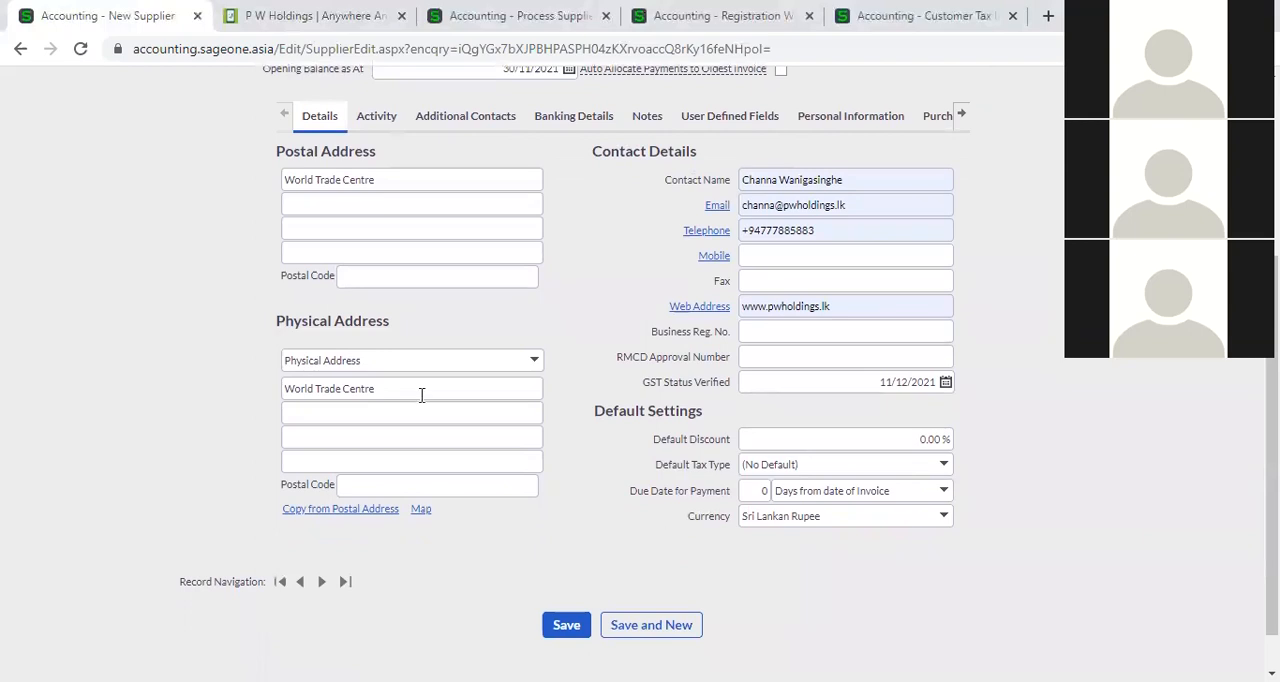
{"action": "left_click_drag", "start_coordinate": [232, 20], "coordinate": [68, 22]}
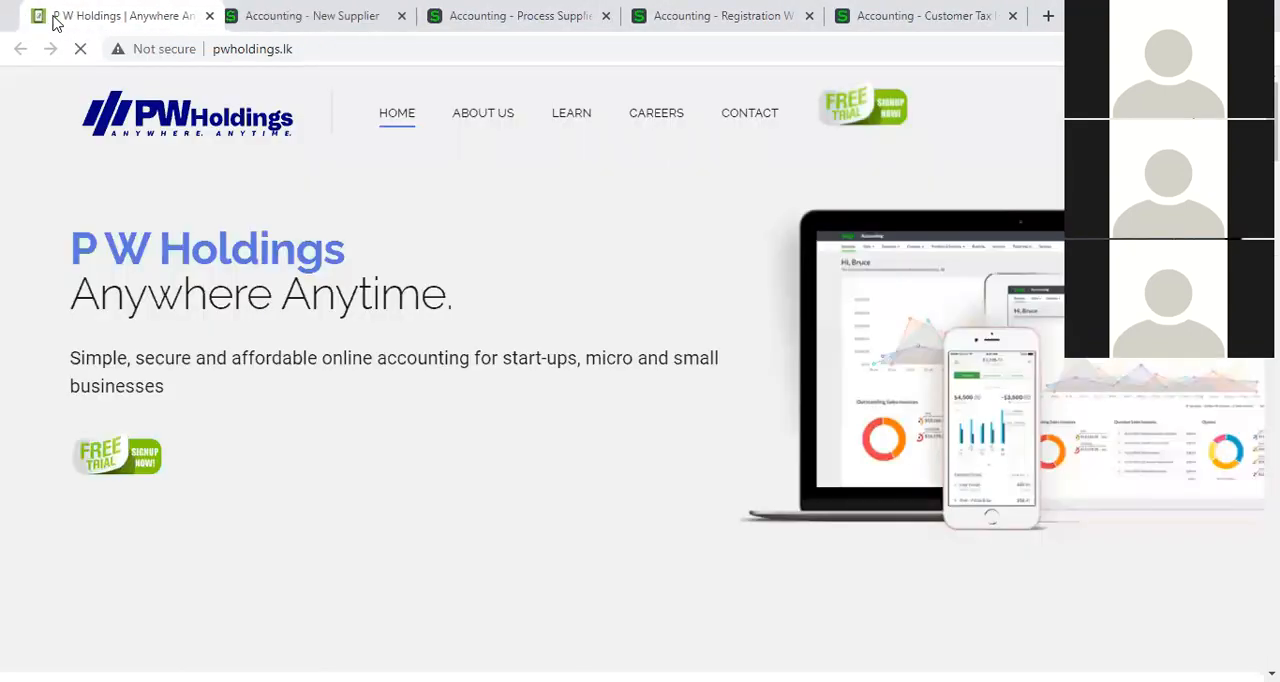
{"action": "left_click", "coordinate": [300, 16]}
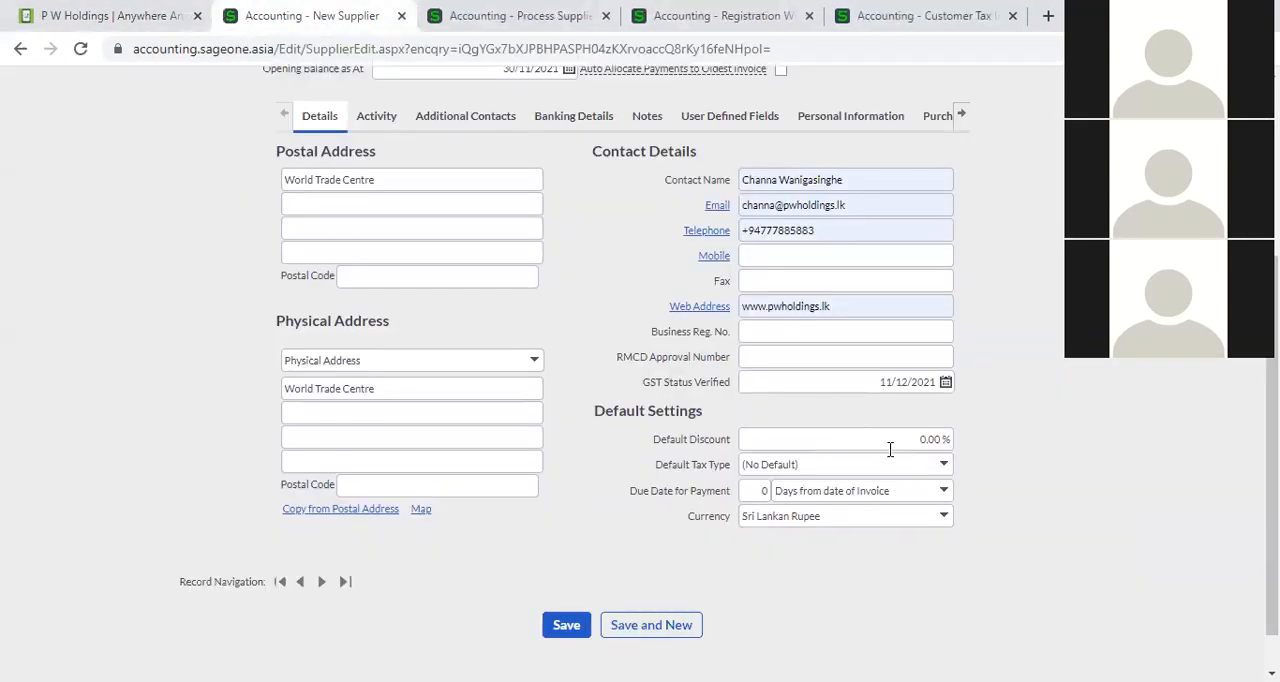
Check the supplier's default tax type and payment due days, and set the default discount to 10%.
{"action": "left_click", "coordinate": [943, 466]}
{"action": "left_click", "coordinate": [988, 463]}
{"action": "left_click", "coordinate": [761, 489]}
{"action": "left_click", "coordinate": [1098, 512]}
{"action": "left_click", "coordinate": [925, 437]}
{"action": "type", "text": "10"}
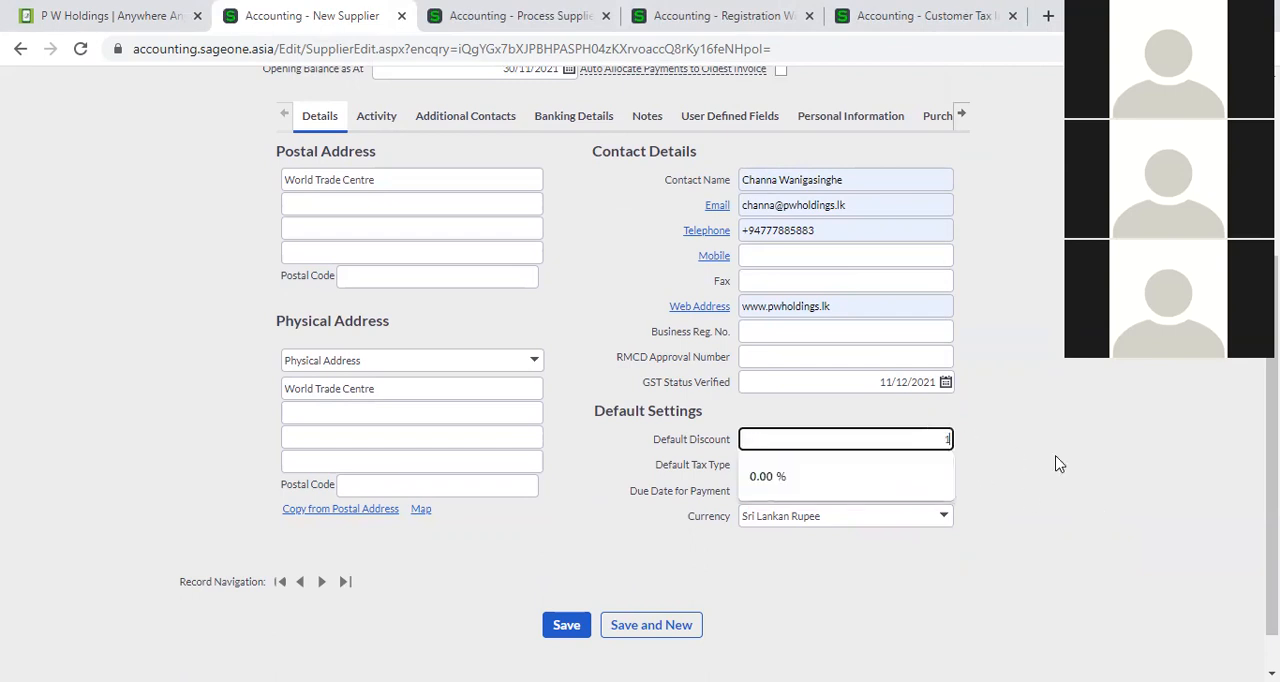
{"action": "left_click", "coordinate": [1160, 480]}
Leave the unsaved supplier payment and open a new supplier invoice.
{"action": "scroll", "coordinate": [405, 302], "scroll_direction": "up", "scroll_amount": 3}
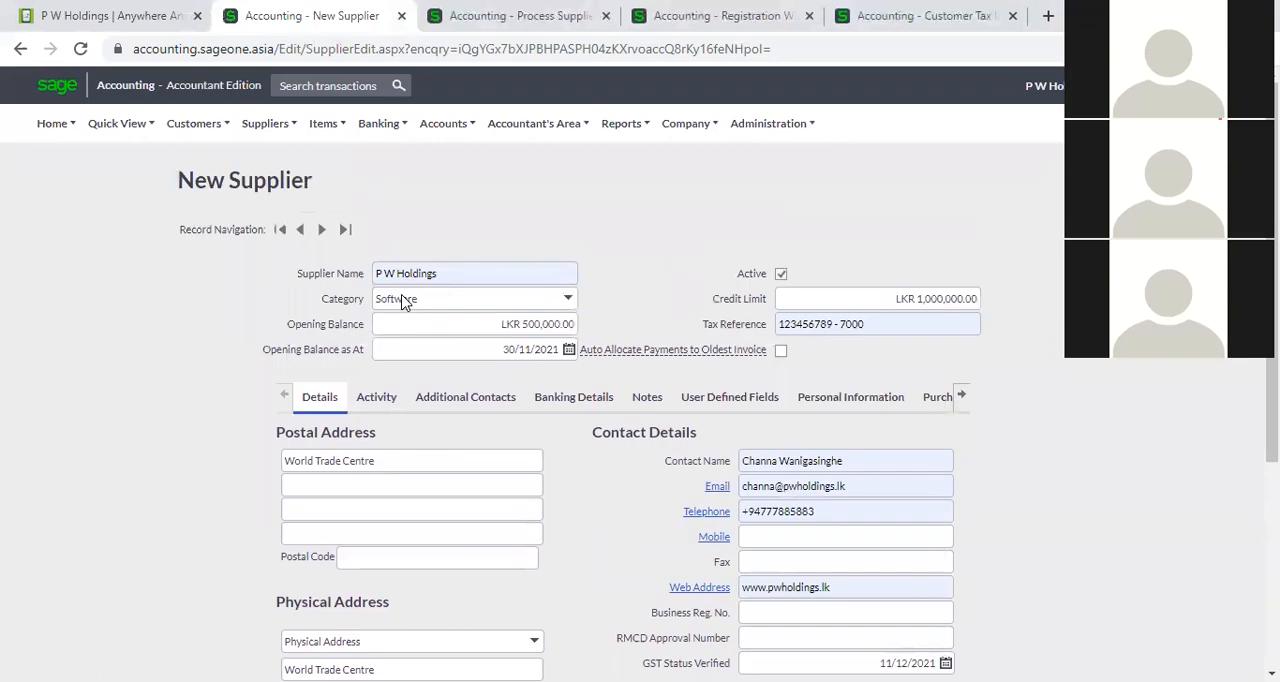
{"action": "left_click", "coordinate": [448, 8]}
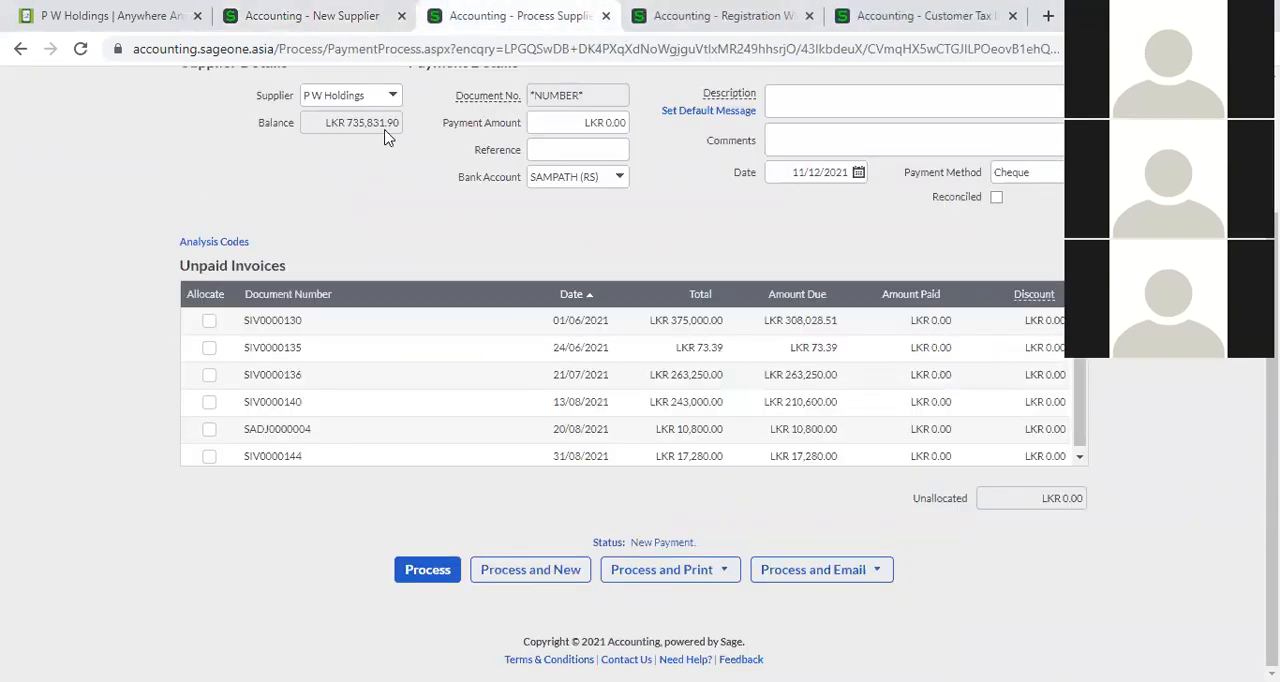
{"action": "mouse_move", "coordinate": [198, 138]}
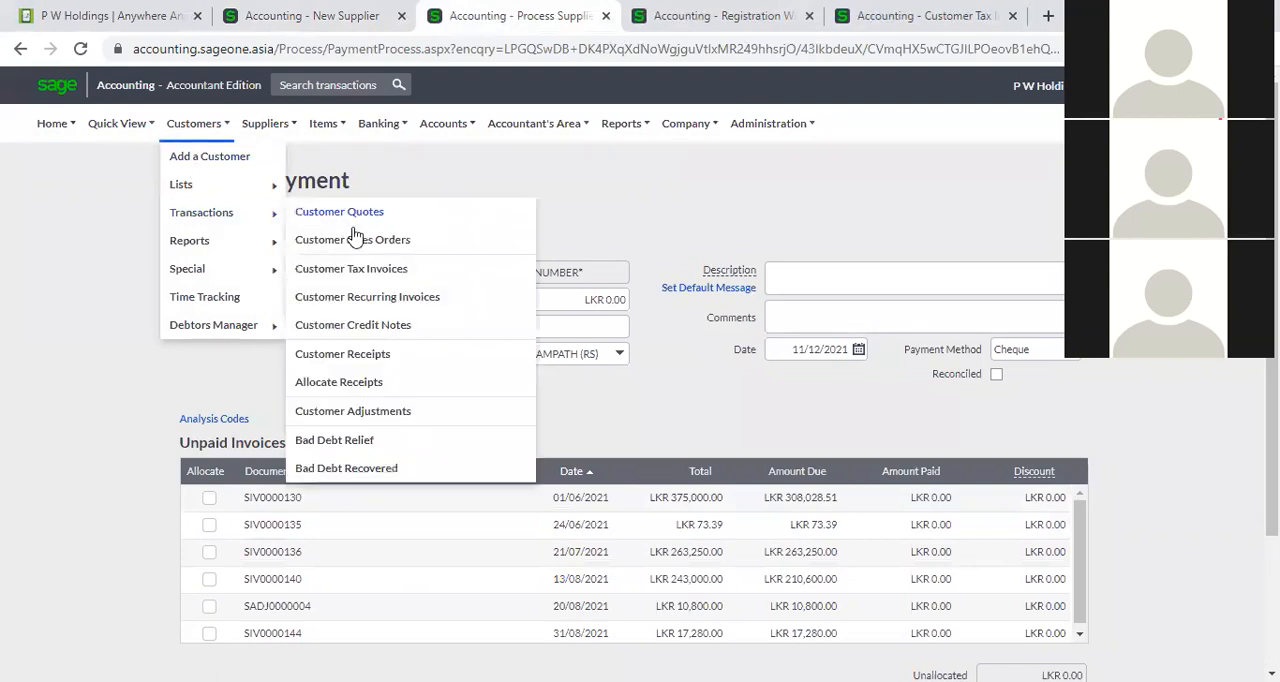
{"action": "mouse_move", "coordinate": [269, 124]}
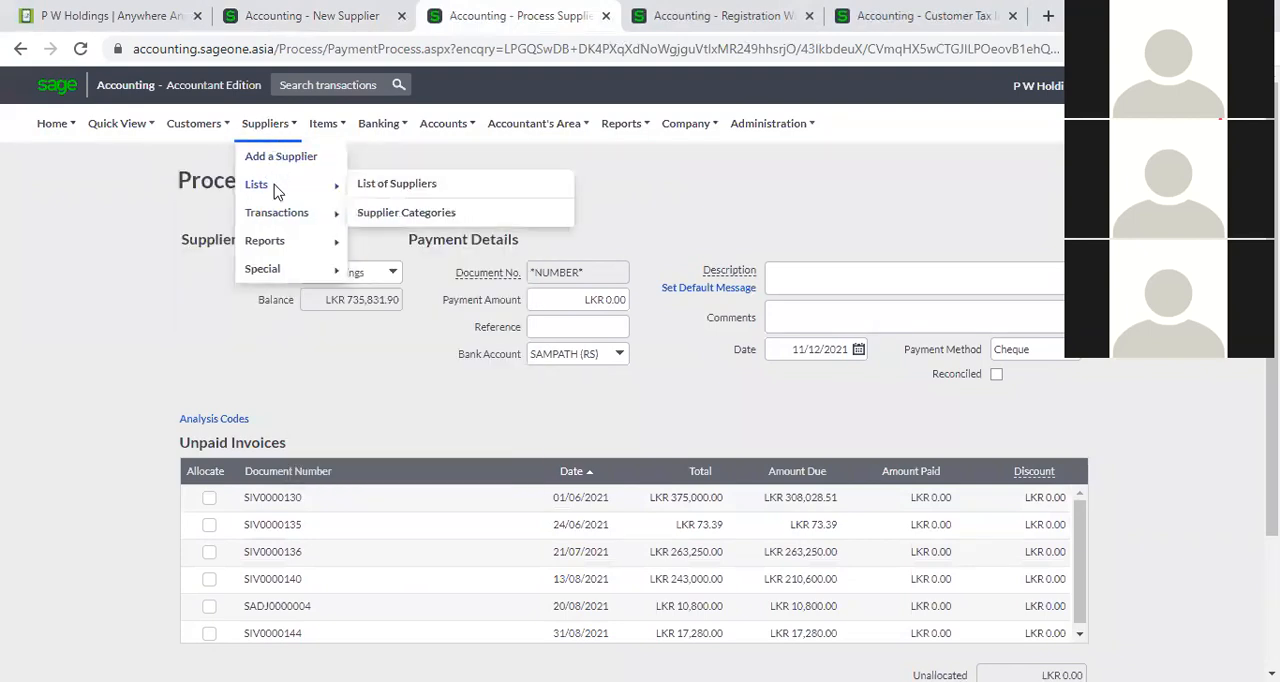
{"action": "mouse_move", "coordinate": [278, 216]}
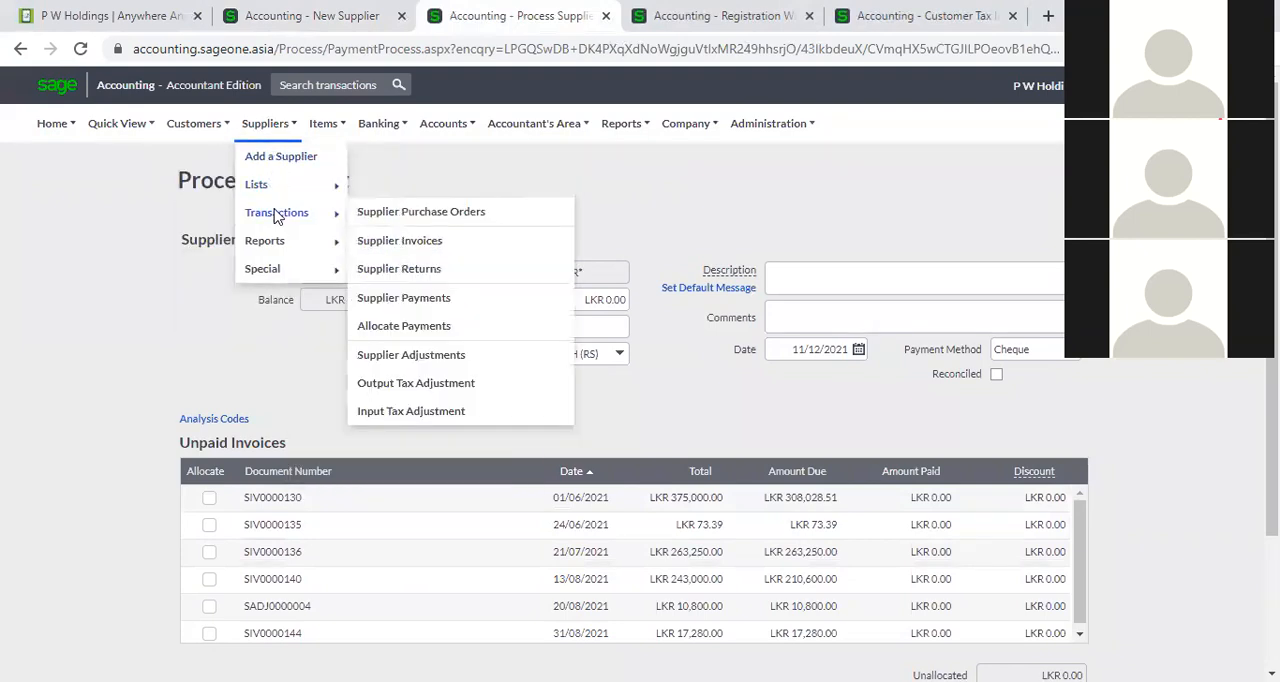
{"action": "left_click", "coordinate": [411, 241]}
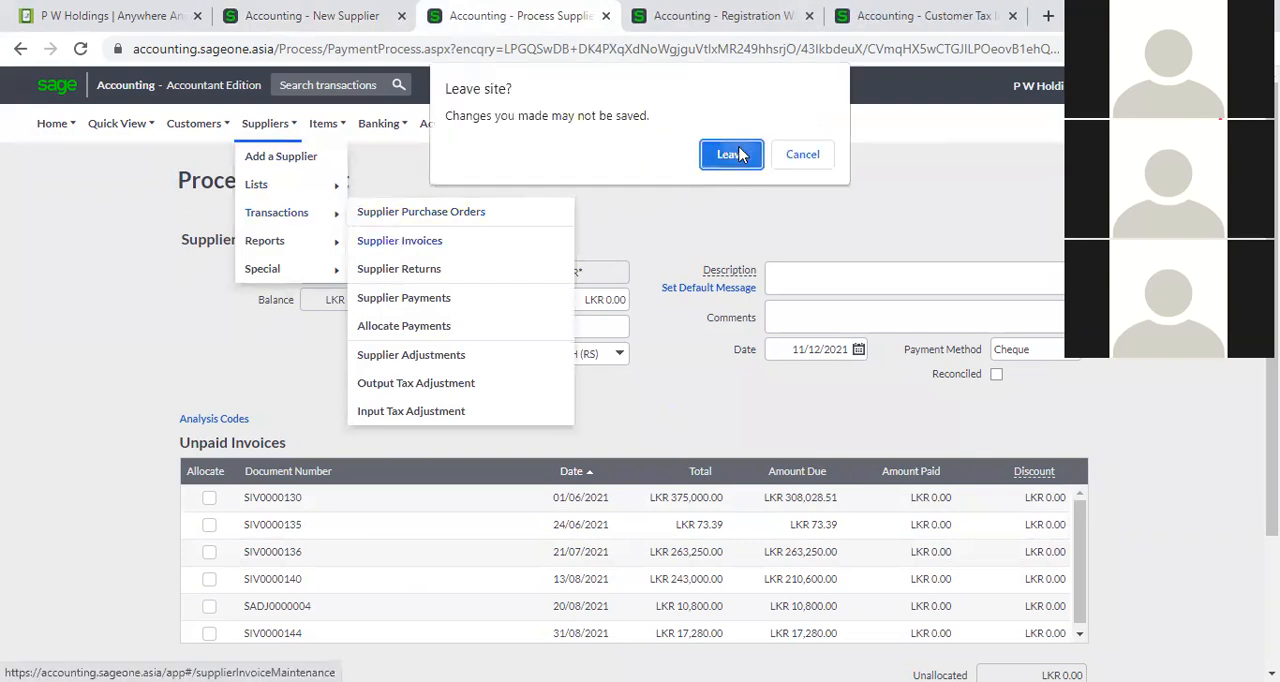
{"action": "left_click", "coordinate": [737, 154]}
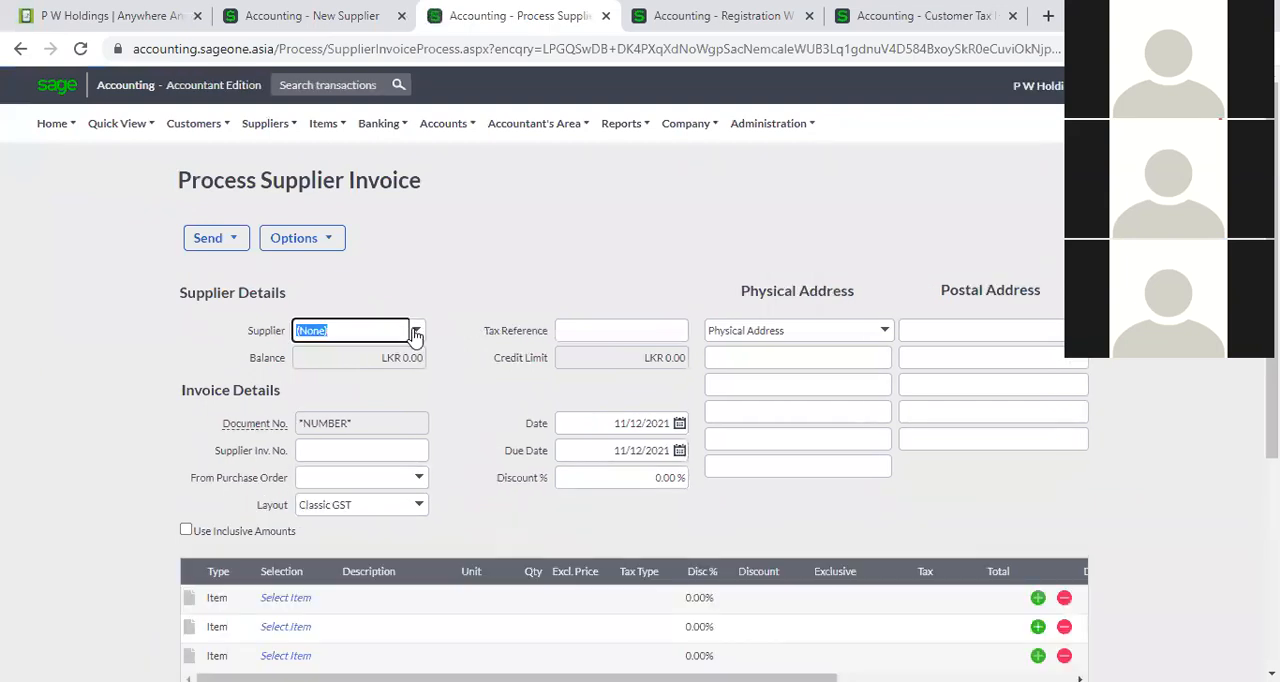
Choose P W Holdings as the invoice's supplier and check the default discount percentage carried over from its record.
{"action": "type", "text": "P"}
{"action": "key", "text": "Down"}
{"action": "key", "text": "Return"}
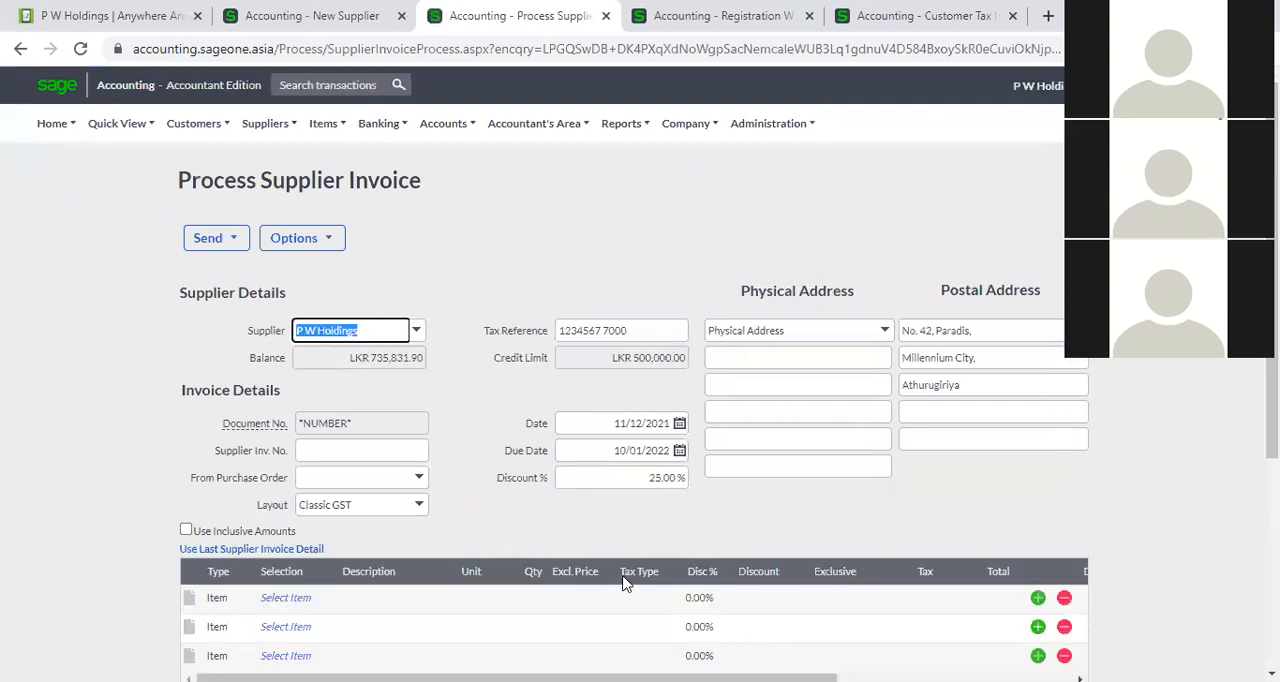
{"action": "left_click", "coordinate": [669, 477]}
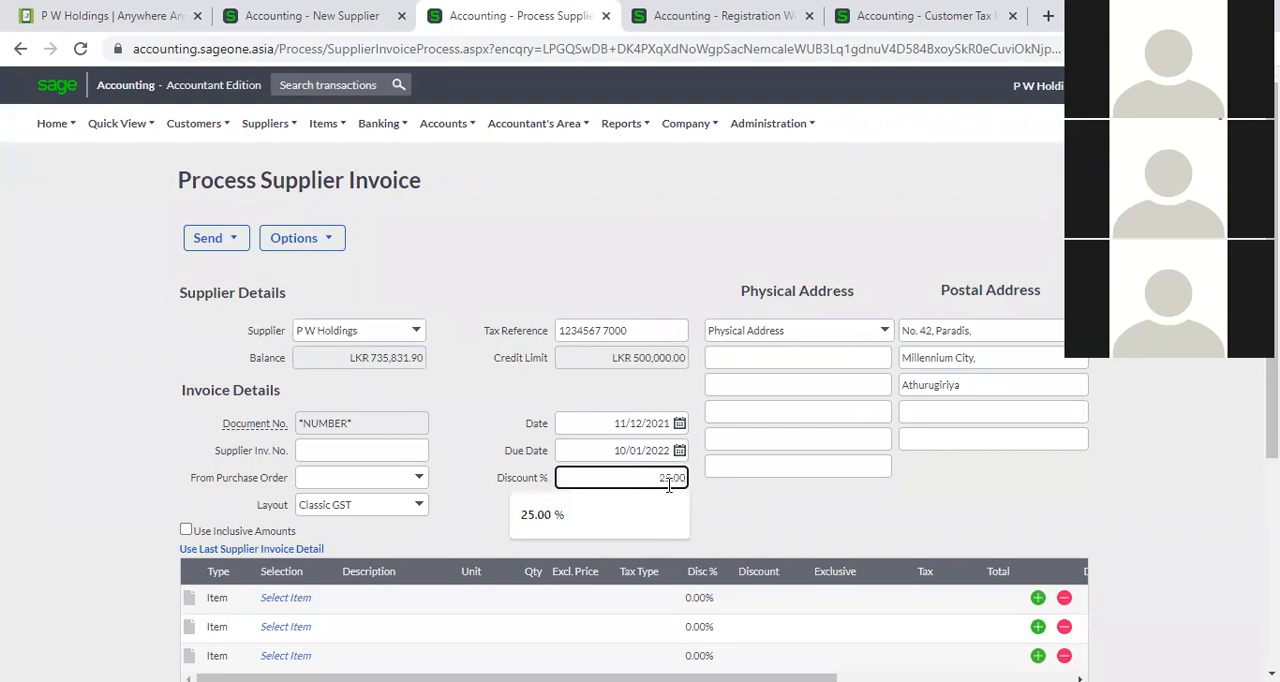
{"action": "left_click", "coordinate": [754, 490]}
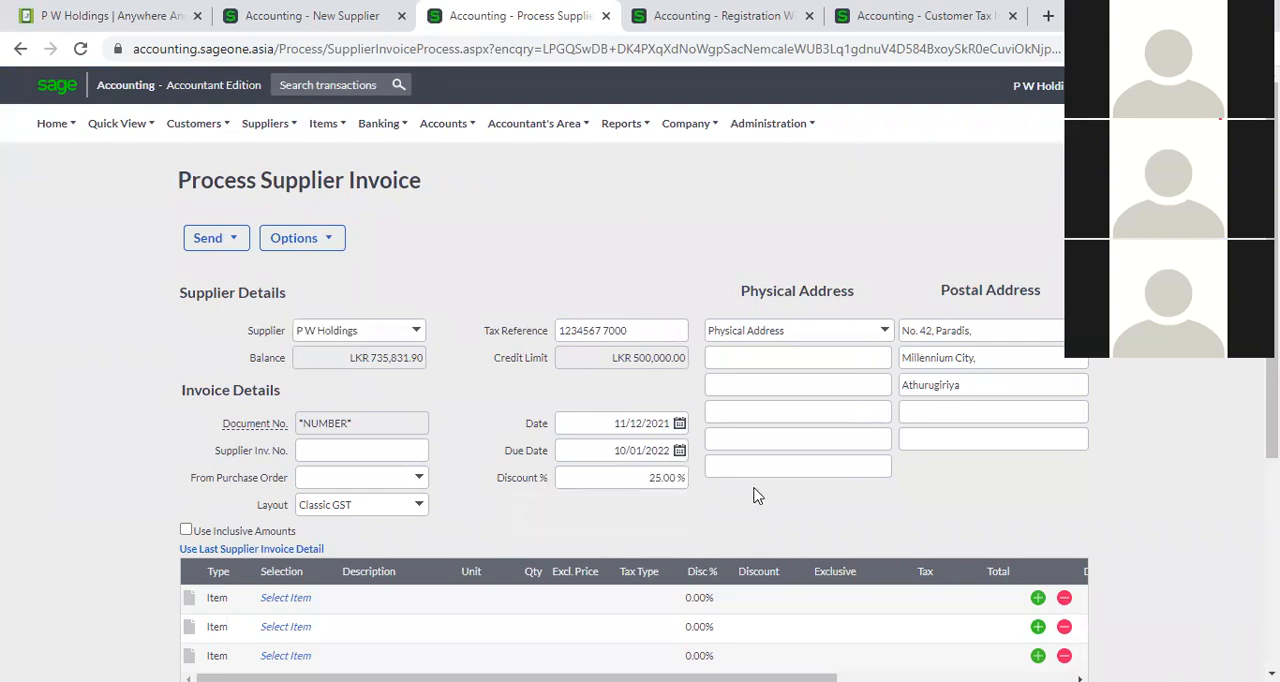
Set the default tax type in the New Supplier form to VAT 8% (8.00%).
{"action": "left_click", "coordinate": [248, 27]}
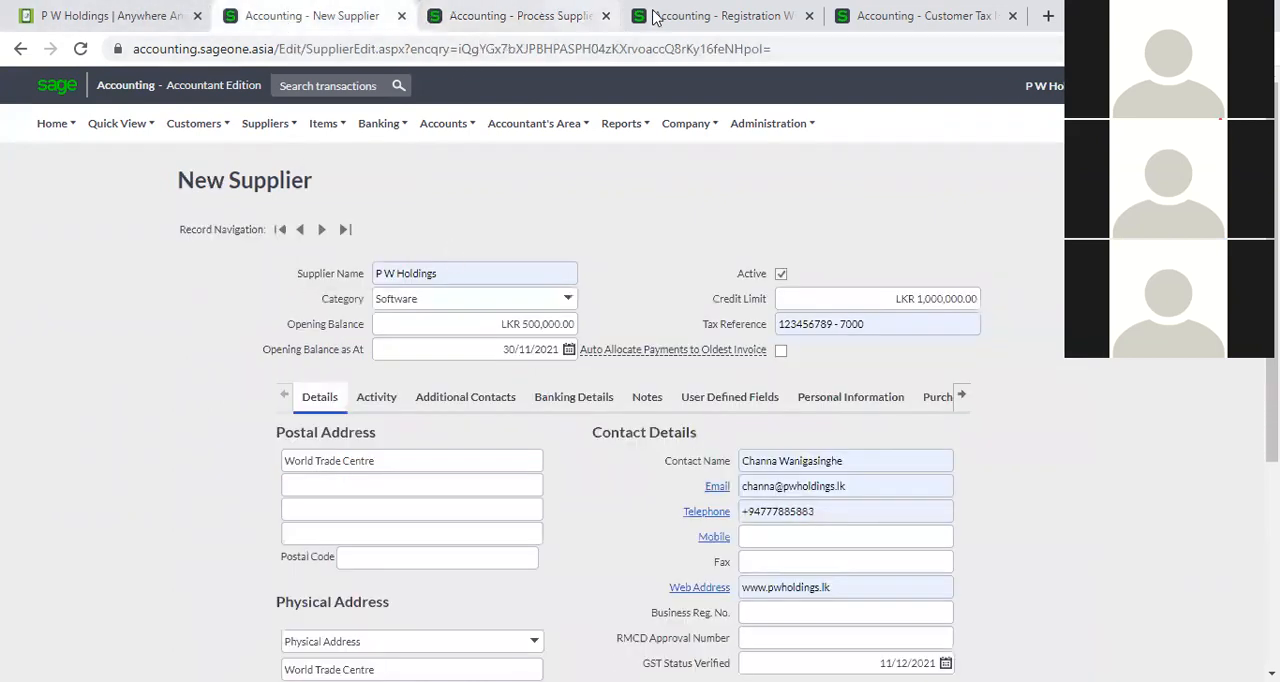
{"action": "scroll", "coordinate": [780, 517], "scroll_direction": "down", "scroll_amount": 3}
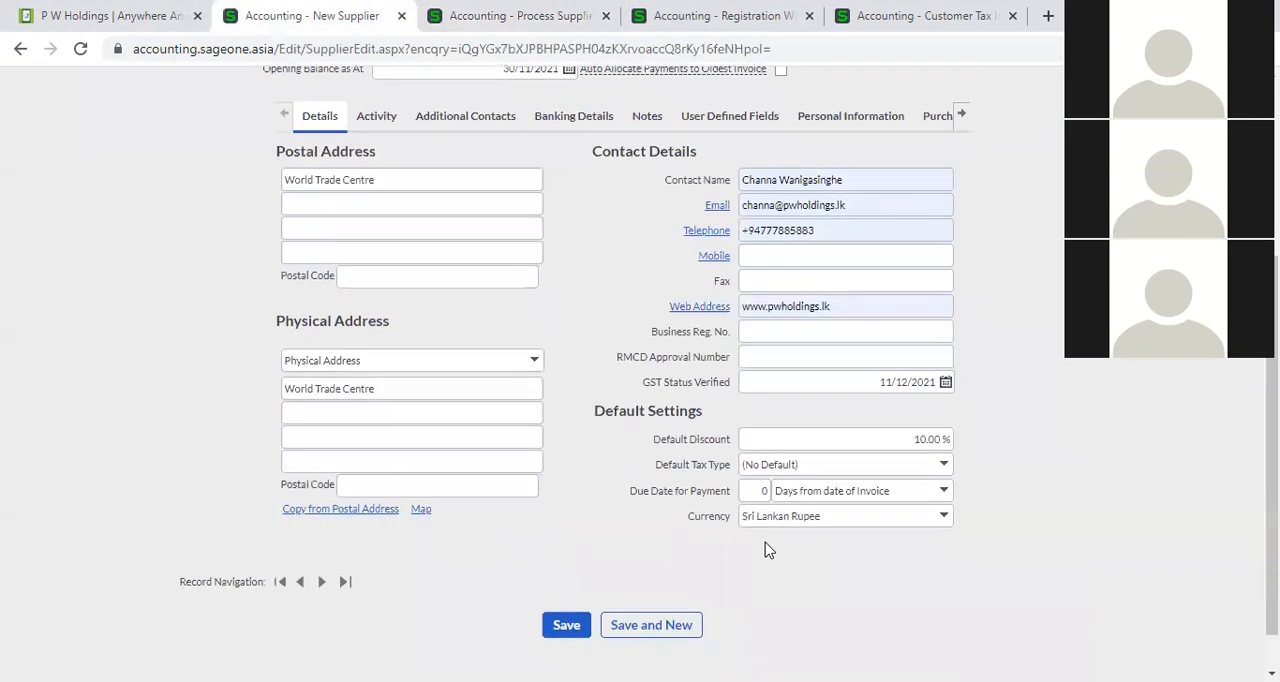
{"action": "left_click", "coordinate": [945, 466]}
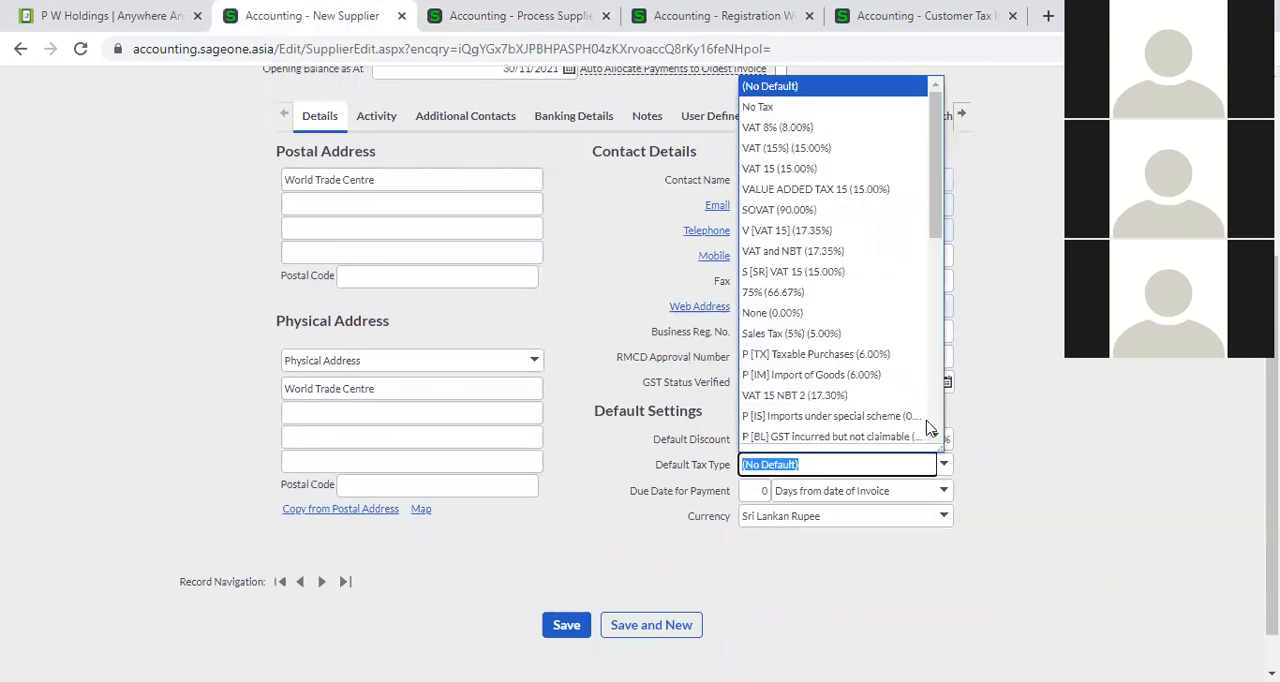
{"action": "left_click", "coordinate": [846, 130]}
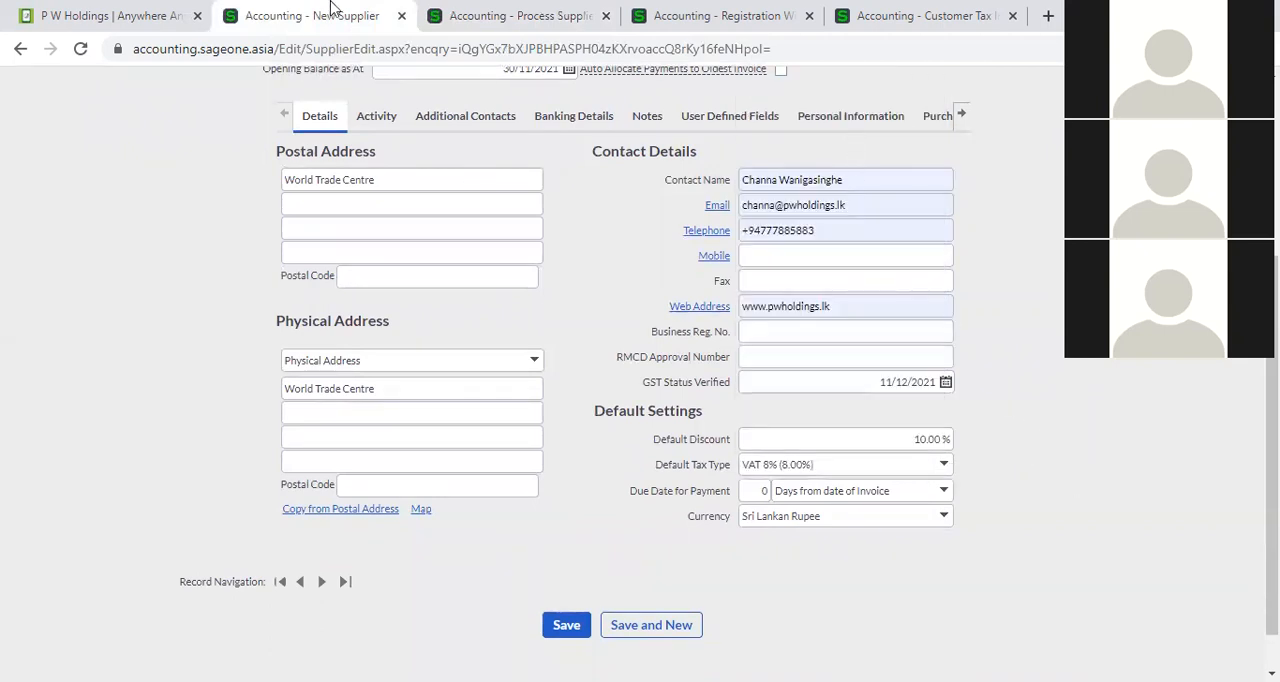
{"action": "left_click", "coordinate": [430, 12]}
{"action": "left_click", "coordinate": [308, 598]}
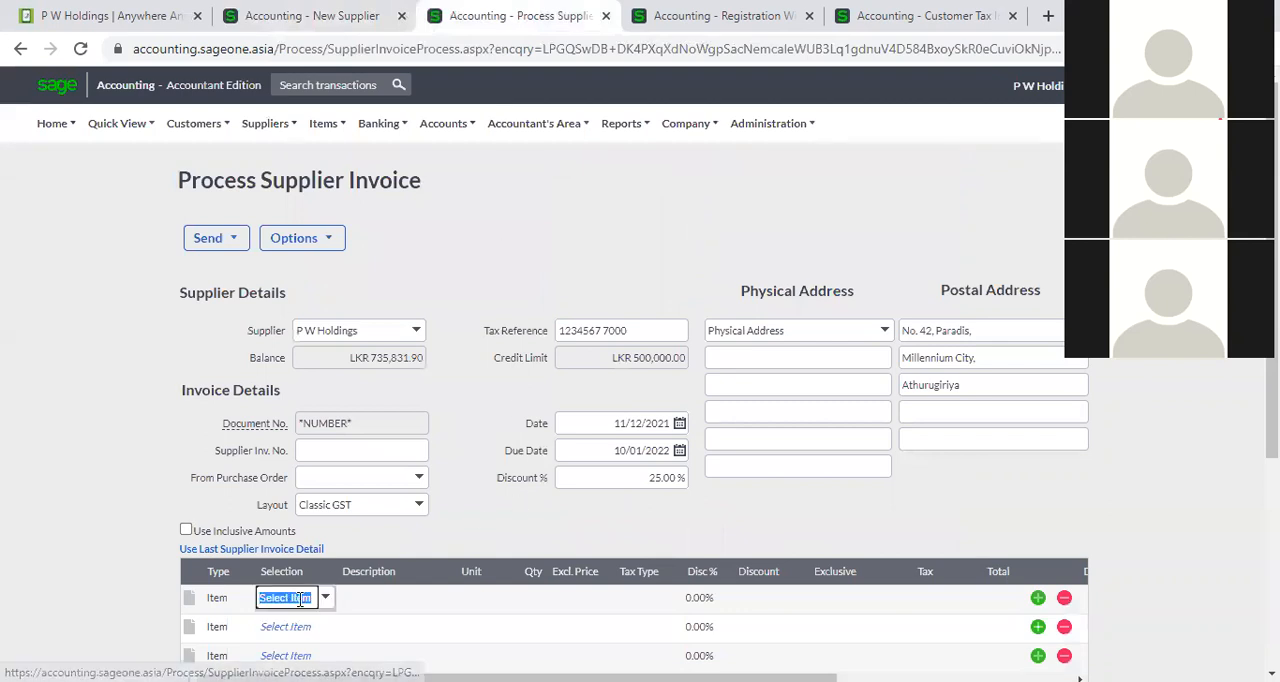
{"action": "left_click", "coordinate": [325, 598]}
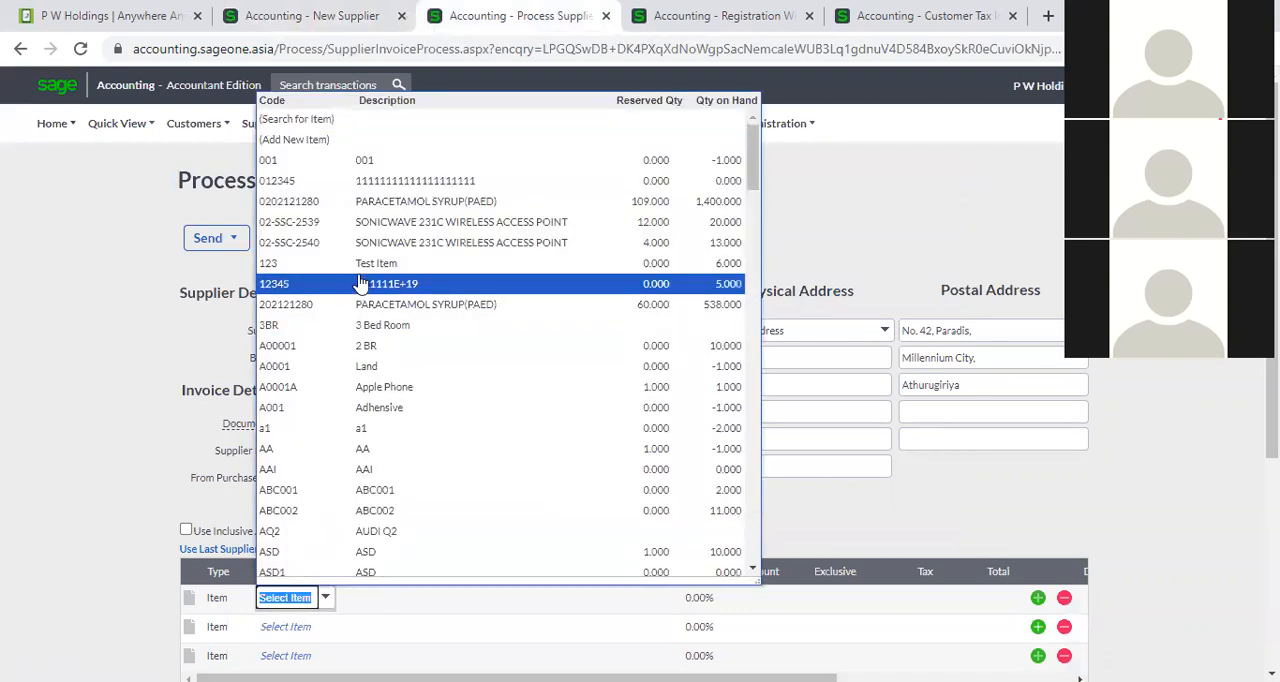
{"action": "left_click", "coordinate": [370, 202]}
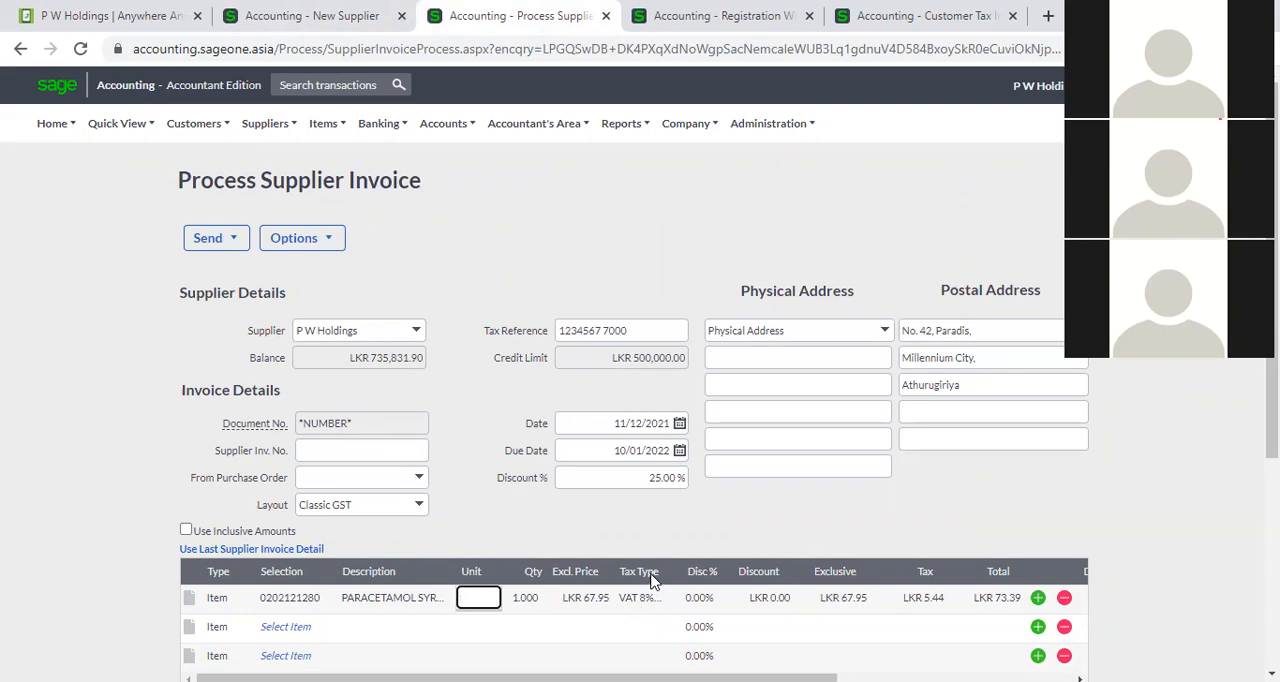
Set the new supplier's due date for payment to 30 days from date of invoice.
{"action": "left_click", "coordinate": [300, 16]}
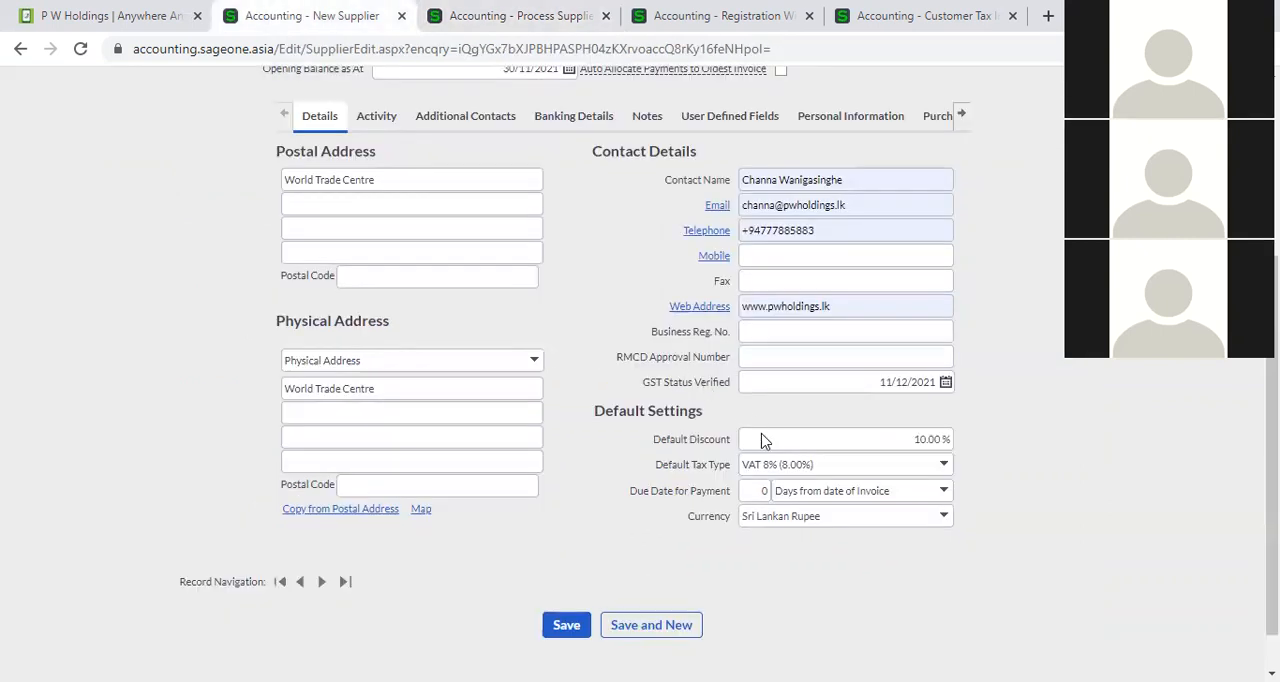
{"action": "left_click", "coordinate": [753, 491]}
{"action": "type", "text": "30"}
{"action": "left_click", "coordinate": [768, 529]}
{"action": "left_click", "coordinate": [835, 584]}
Compare the date and due date on the P W Holdings supplier invoice.
{"action": "left_click", "coordinate": [505, 15]}
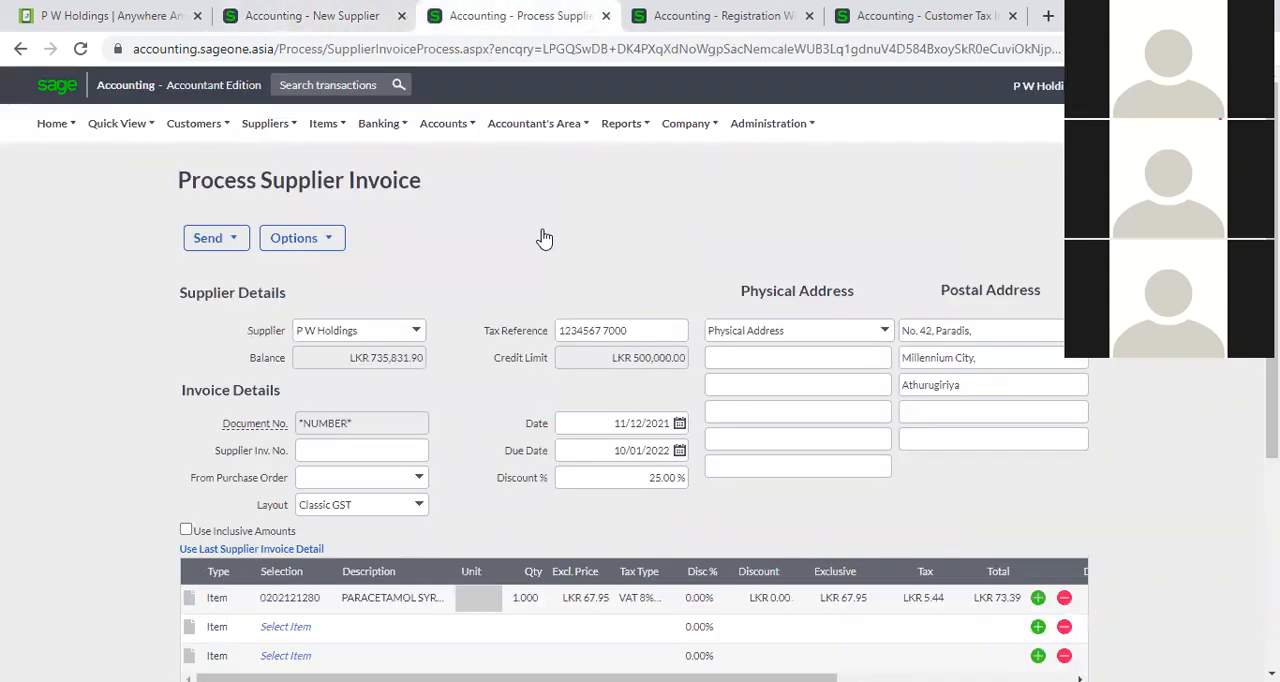
{"action": "left_click", "coordinate": [609, 451]}
{"action": "left_click", "coordinate": [609, 428]}
{"action": "left_click", "coordinate": [609, 453]}
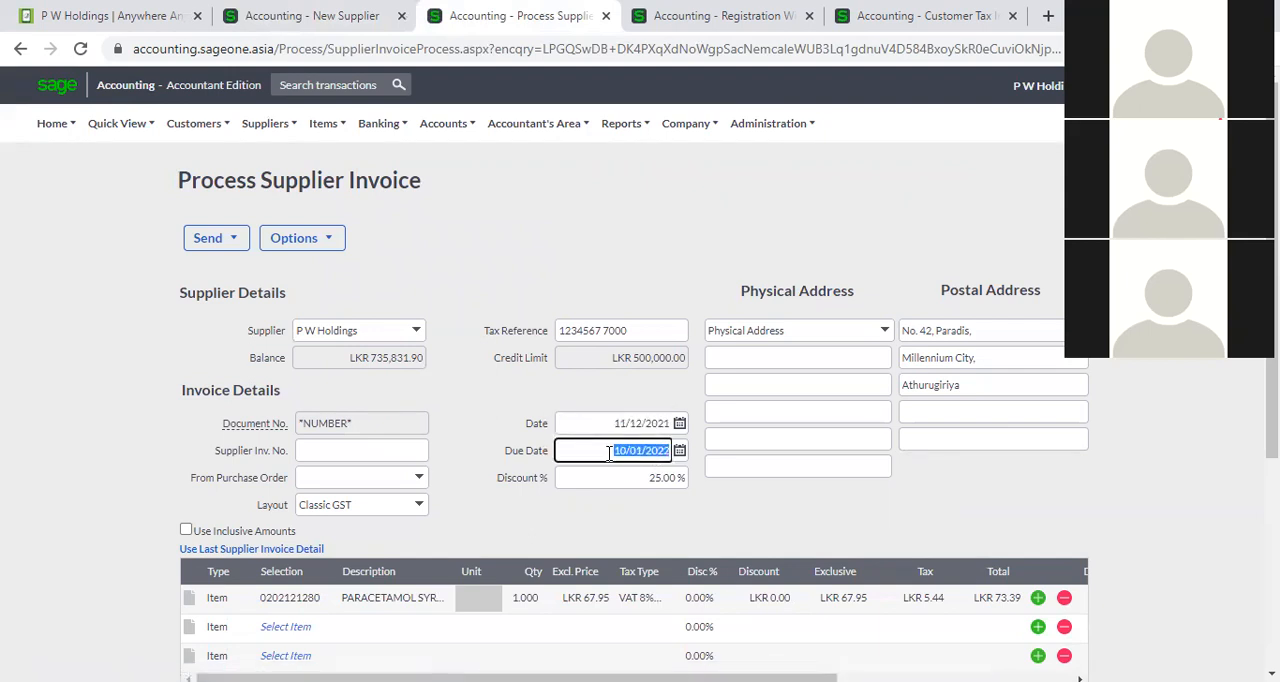
{"action": "left_click", "coordinate": [607, 423]}
{"action": "left_click", "coordinate": [609, 448]}
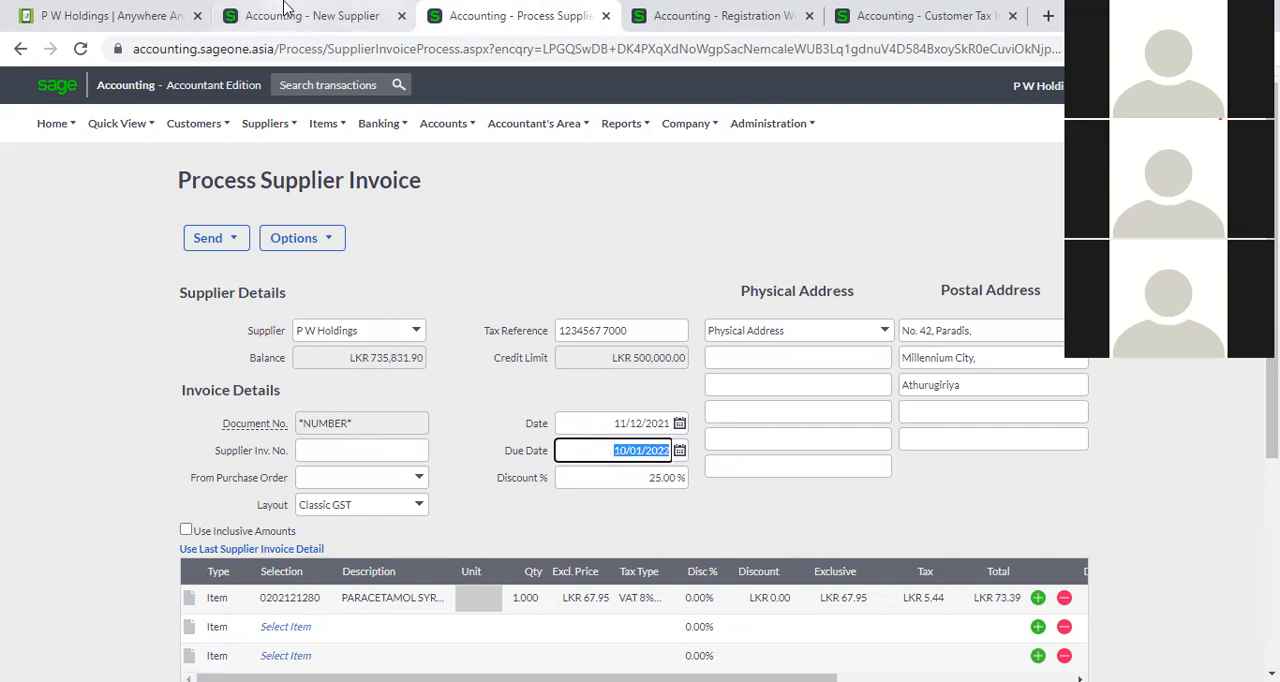
Check the currency choices in the new supplier's default settings.
{"action": "left_click", "coordinate": [289, 13]}
{"action": "left_click", "coordinate": [940, 520]}
{"action": "left_click", "coordinate": [1023, 518]}
Duplicate the supplier invoice page in the browser and open the List of Suppliers in the copy.
{"action": "left_click", "coordinate": [469, 30]}
{"action": "right_click", "coordinate": [470, 33]}
{"action": "left_click", "coordinate": [518, 158]}
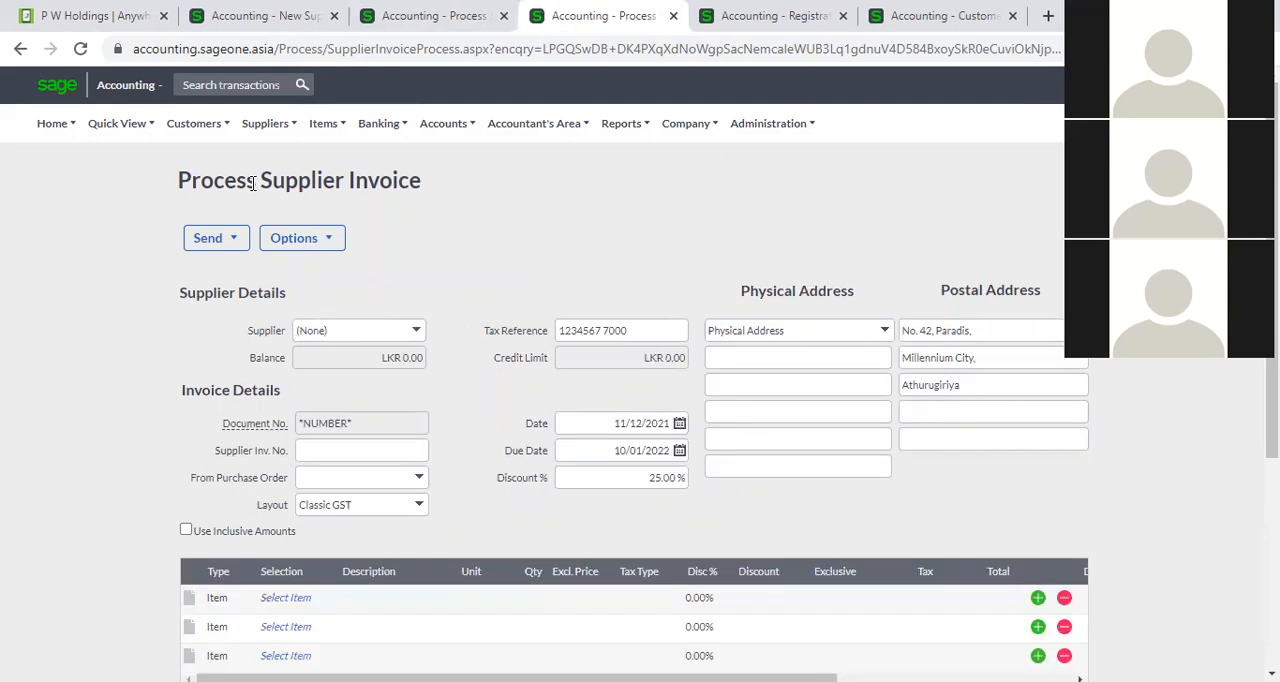
{"action": "mouse_move", "coordinate": [269, 127]}
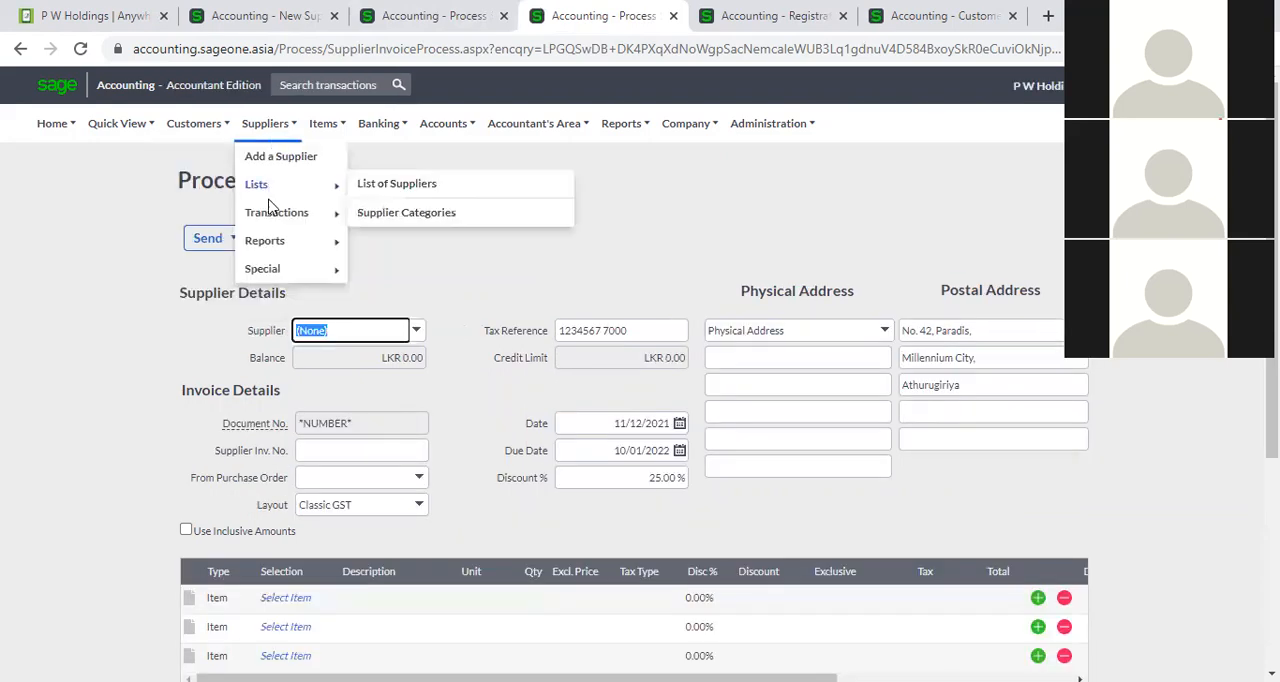
{"action": "left_click", "coordinate": [371, 189]}
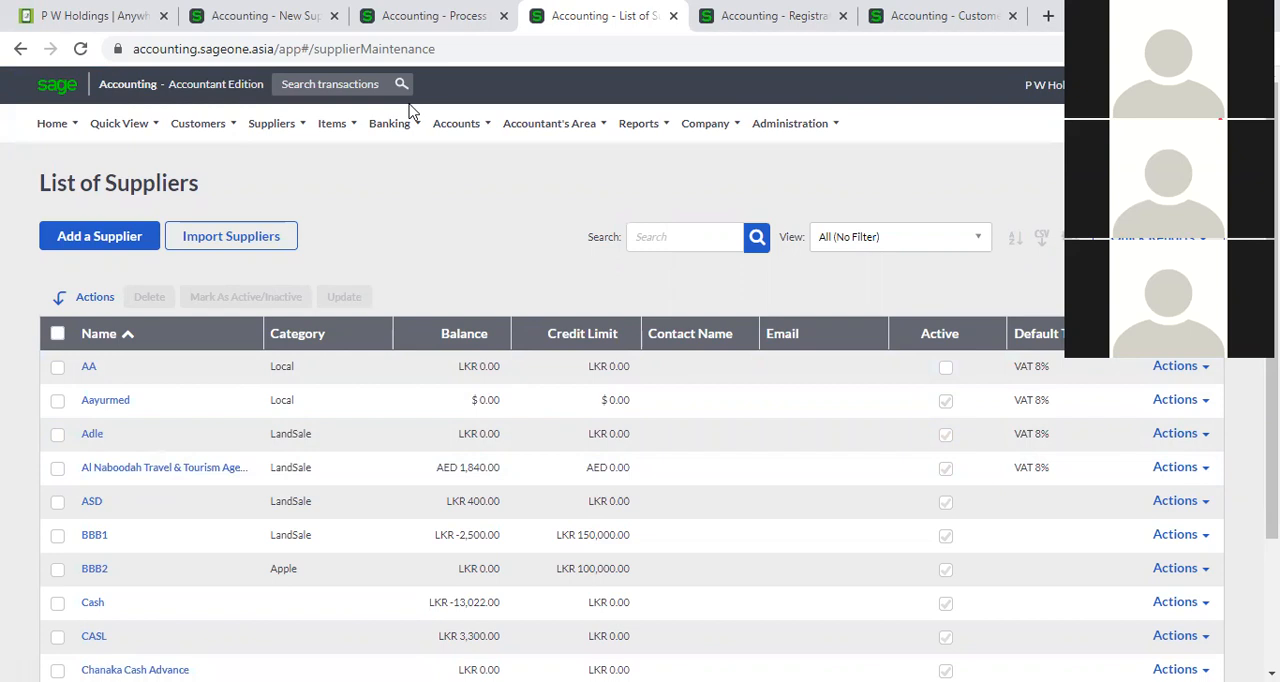
Leave the unsaved P W Holdings invoice and open the list of supplier invoices.
{"action": "left_click", "coordinate": [418, 26]}
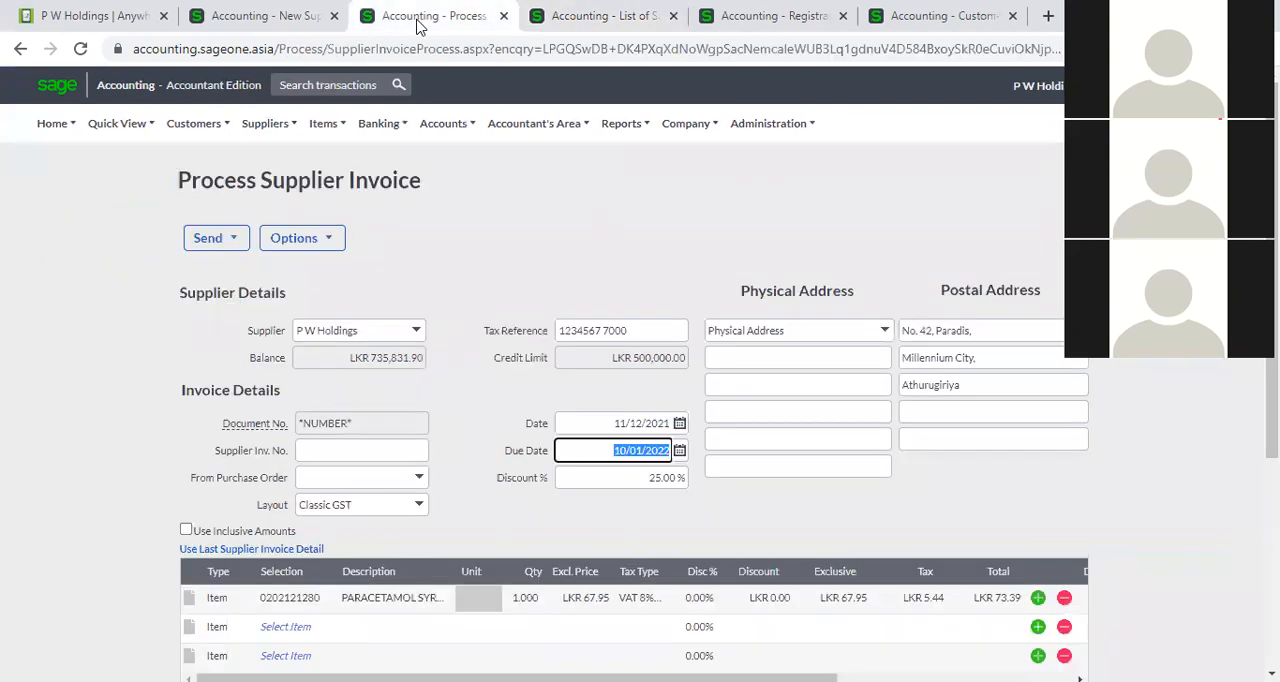
{"action": "mouse_move", "coordinate": [272, 128]}
{"action": "mouse_move", "coordinate": [280, 218]}
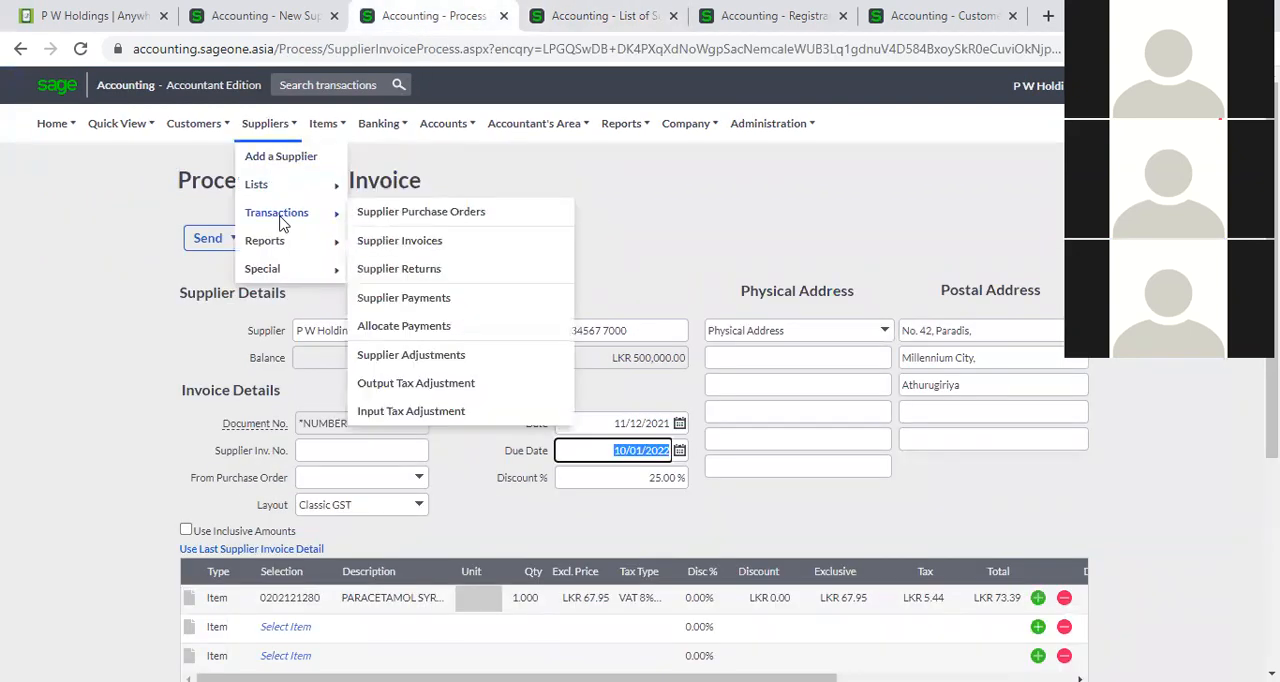
{"action": "left_click", "coordinate": [662, 120]}
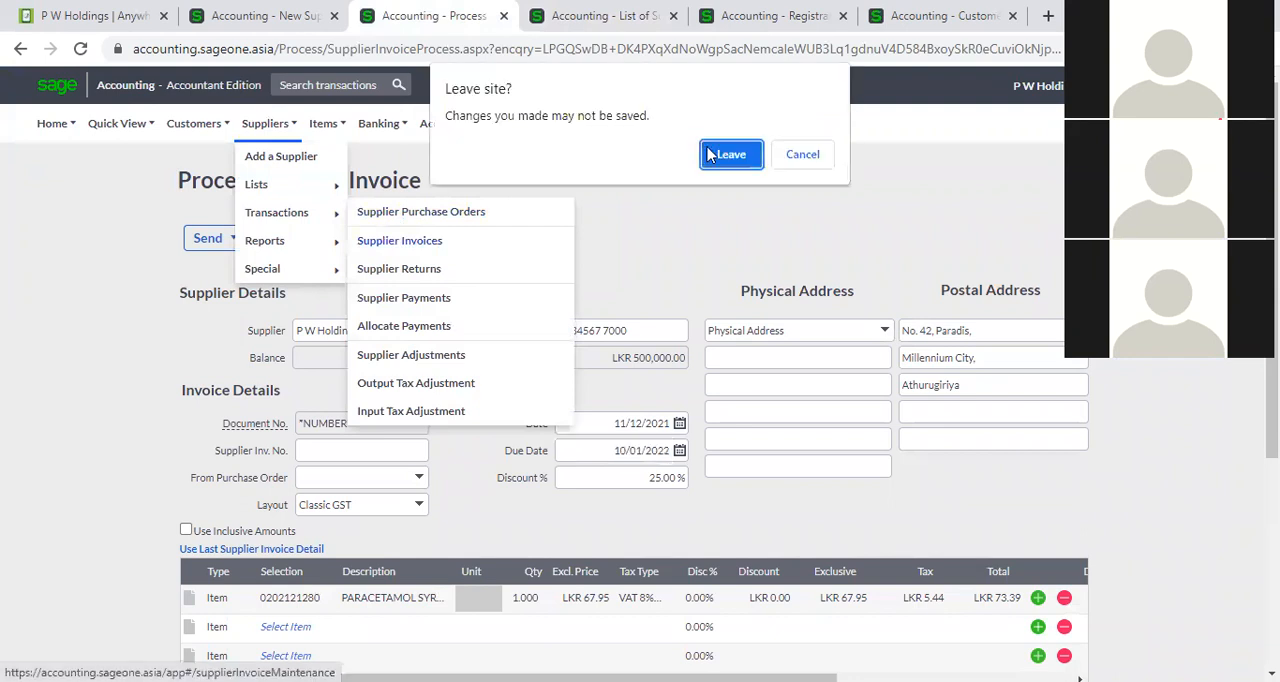
{"action": "left_click", "coordinate": [648, 151]}
Look up a foreign-currency supplier and start a new supplier invoice for Al Naboodah Travel & Tourism Agencies LLC.
{"action": "left_click", "coordinate": [580, 15]}
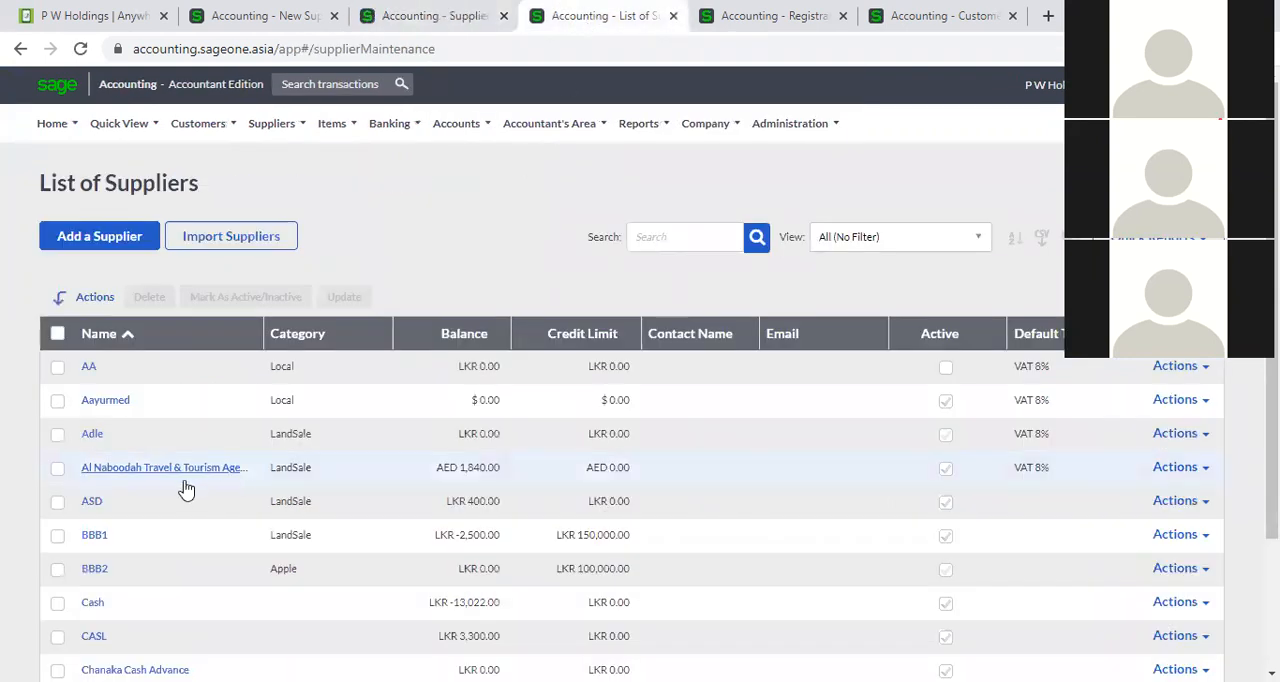
{"action": "left_click", "coordinate": [400, 16]}
{"action": "mouse_move", "coordinate": [389, 123]}
{"action": "mouse_move", "coordinate": [412, 218]}
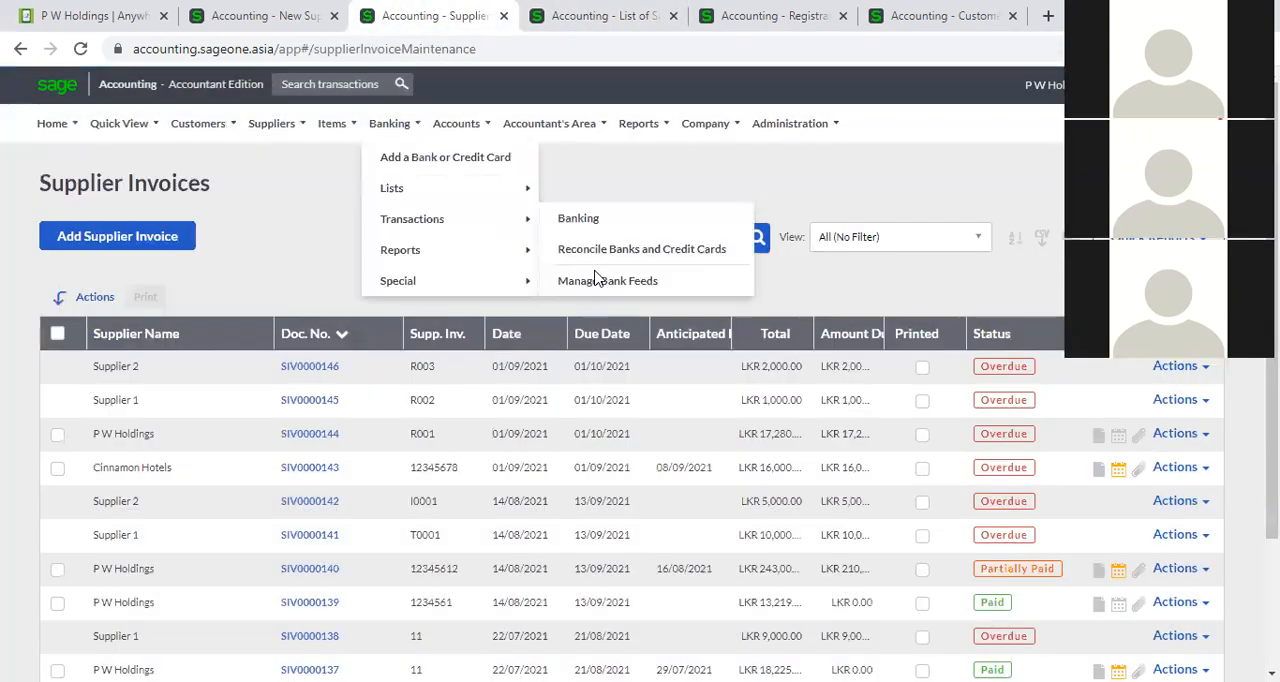
{"action": "left_click", "coordinate": [177, 240]}
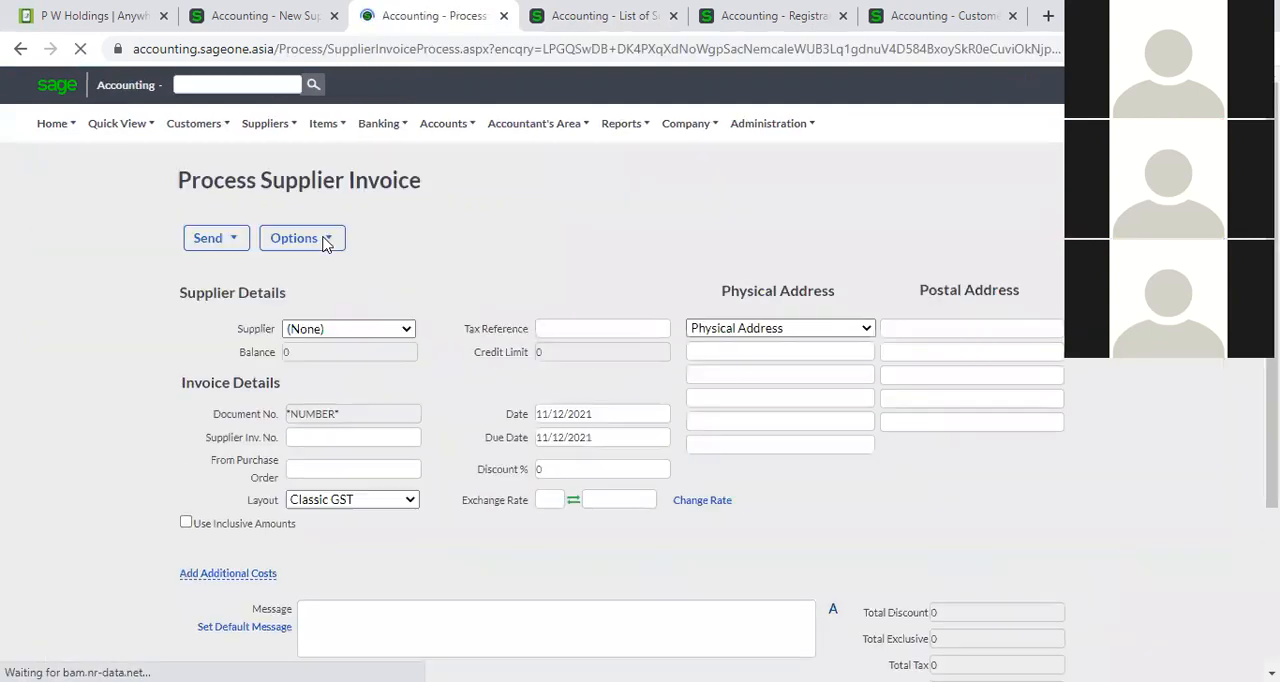
{"action": "left_click", "coordinate": [405, 330]}
{"action": "type", "text": "avel & To"}
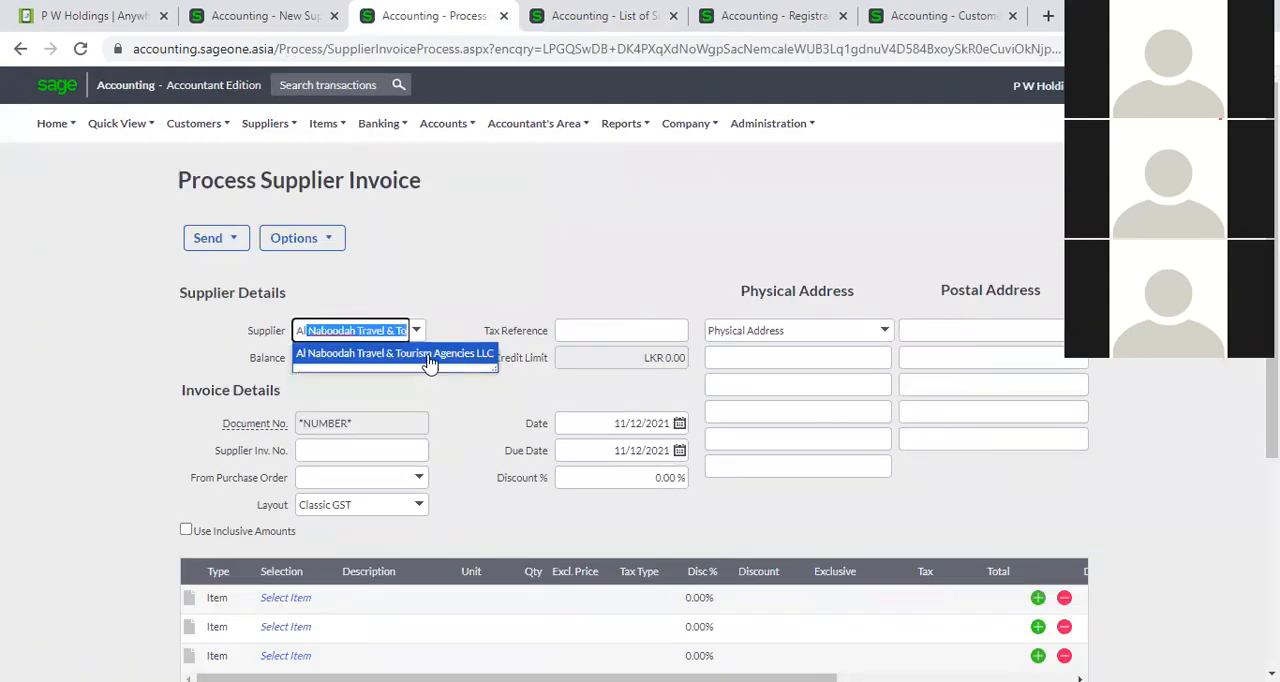
{"action": "left_click", "coordinate": [430, 358]}
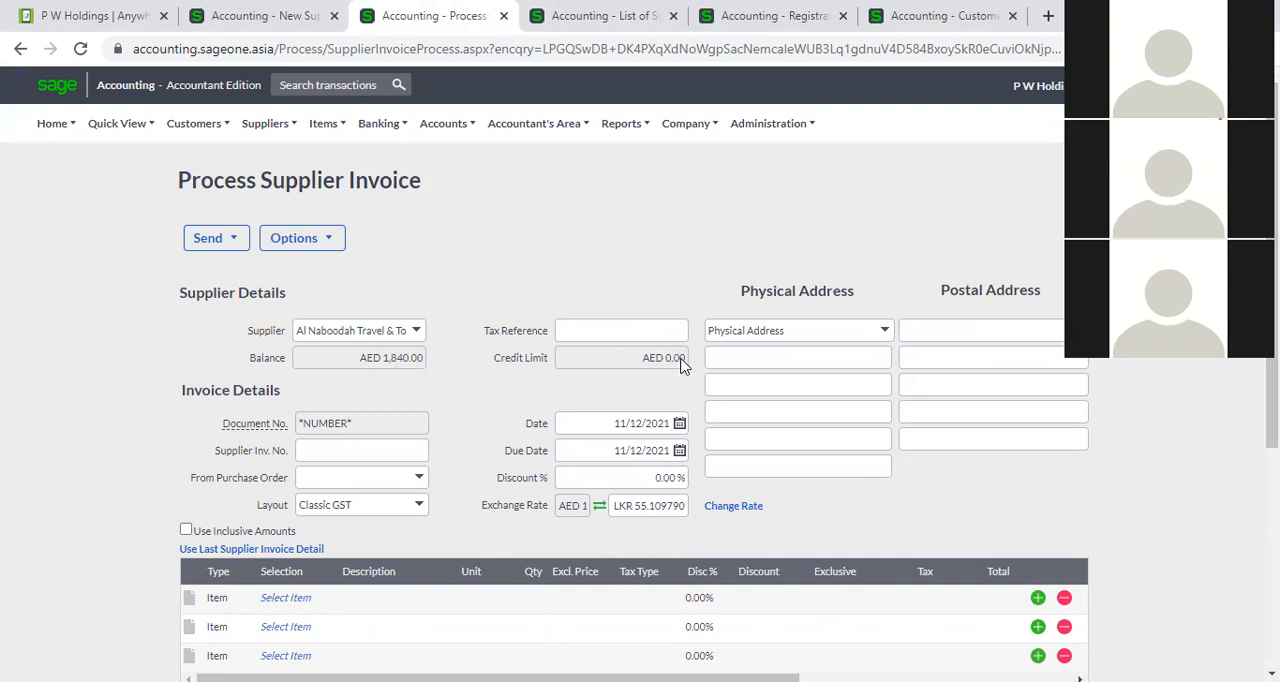
Change the supplier on the supplier invoice to P W Holdings.
{"action": "scroll", "coordinate": [672, 366], "scroll_direction": "down", "scroll_amount": 1}
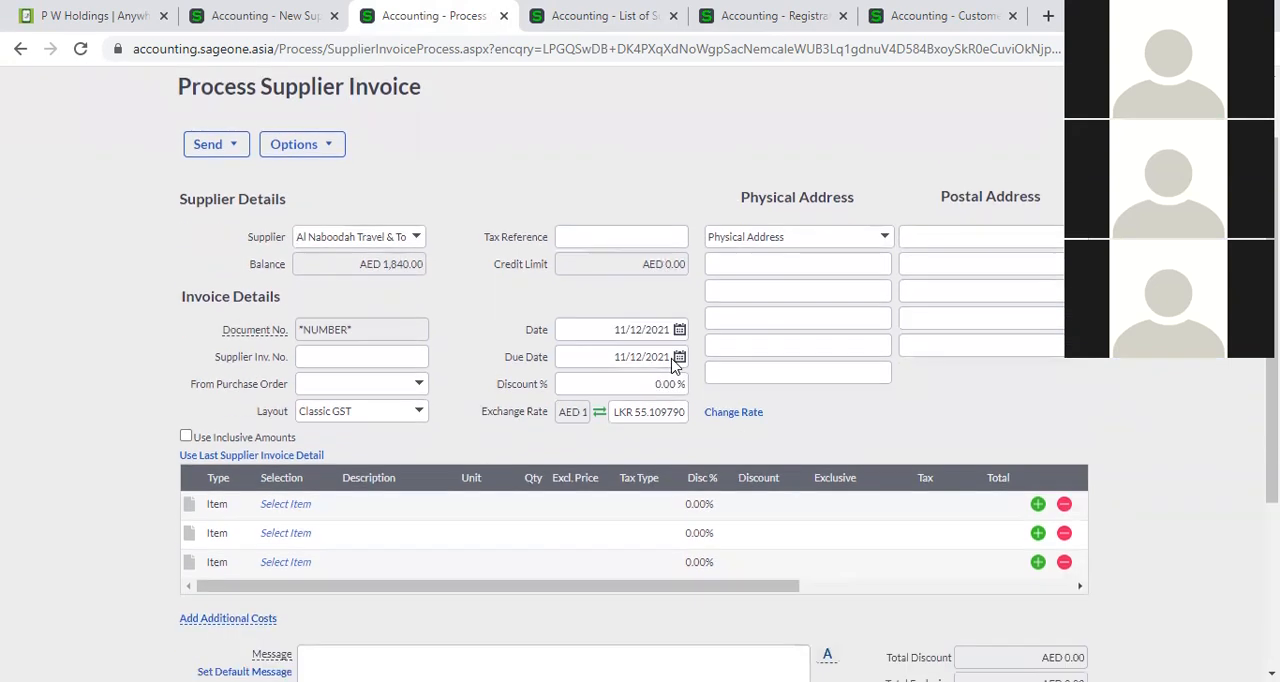
{"action": "left_click", "coordinate": [256, 10]}
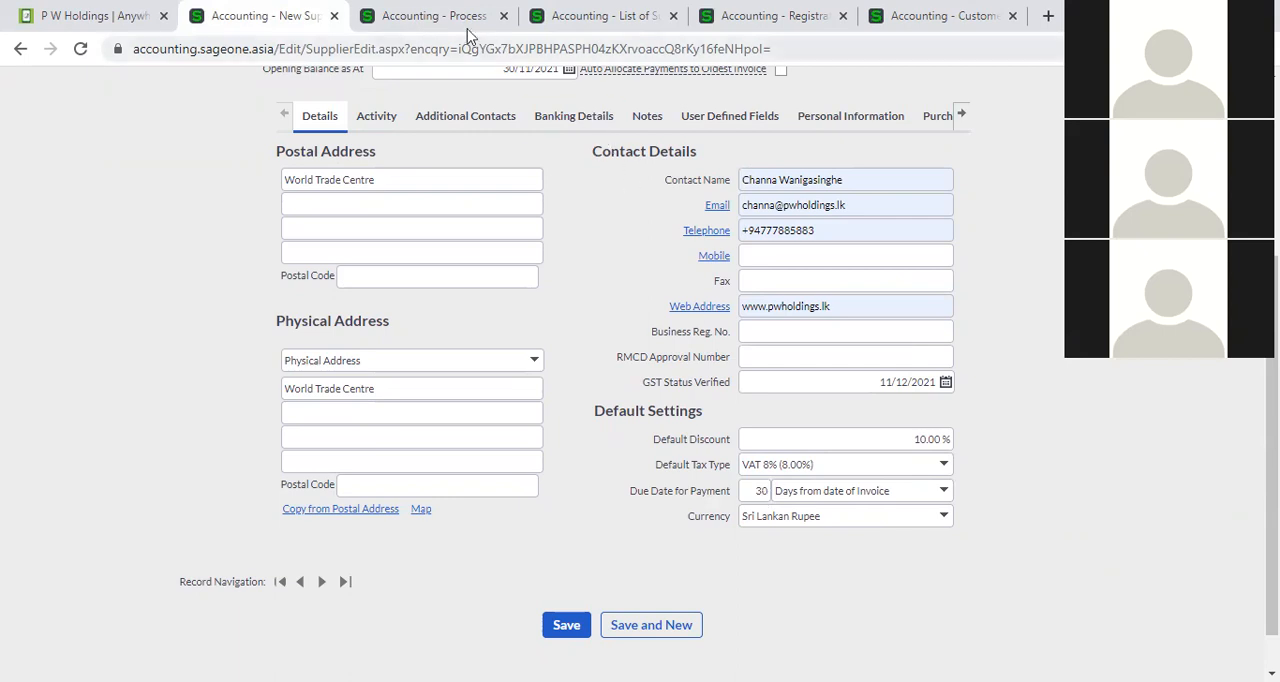
{"action": "left_click", "coordinate": [440, 16]}
{"action": "left_click", "coordinate": [417, 238]}
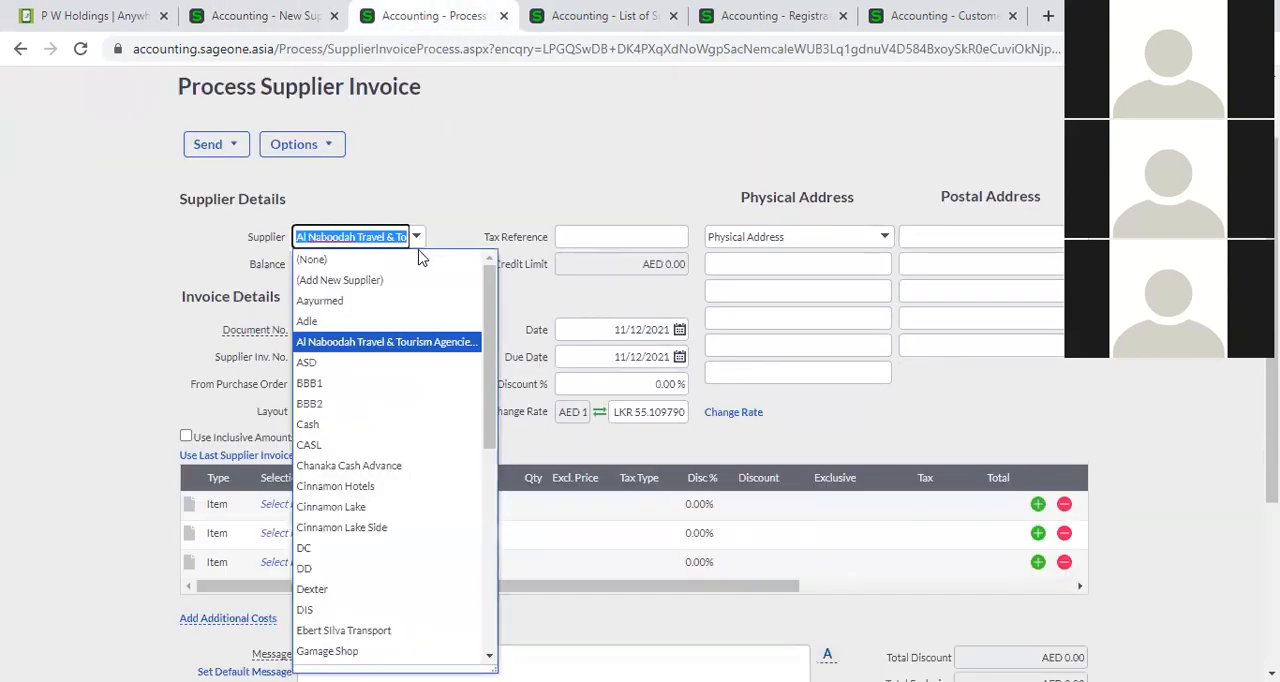
{"action": "type", "text": "p"}
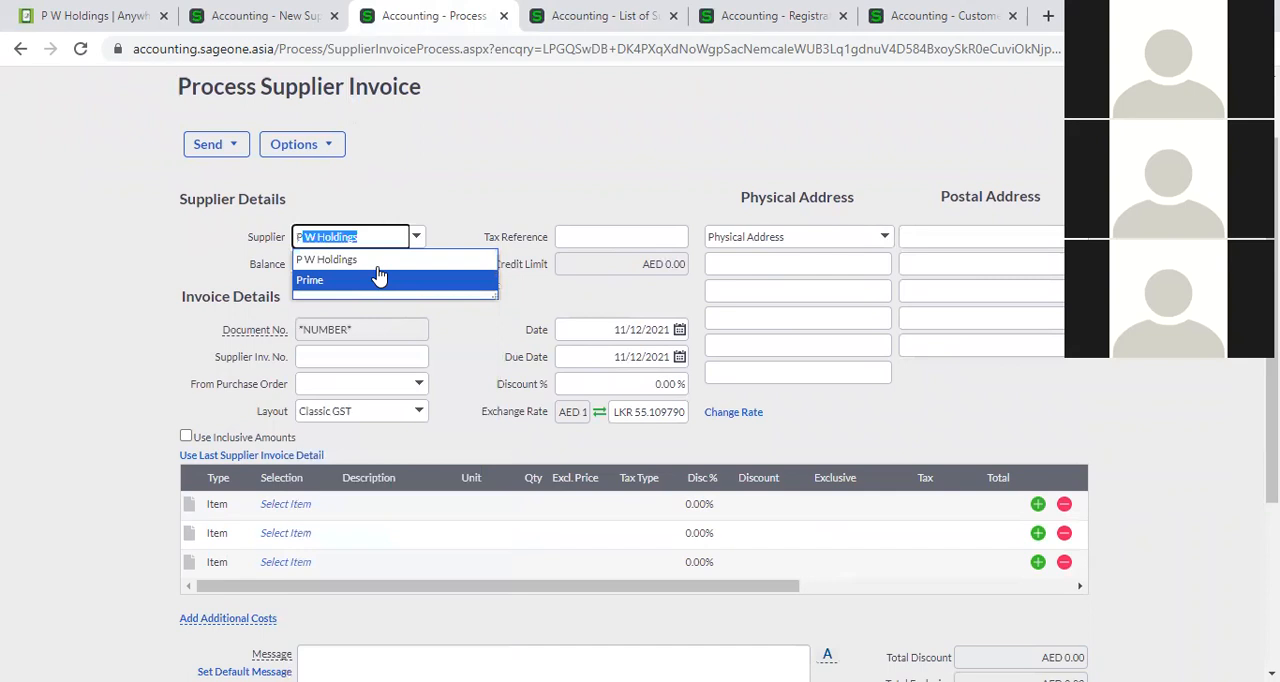
{"action": "left_click", "coordinate": [390, 259]}
{"action": "left_click", "coordinate": [473, 190]}
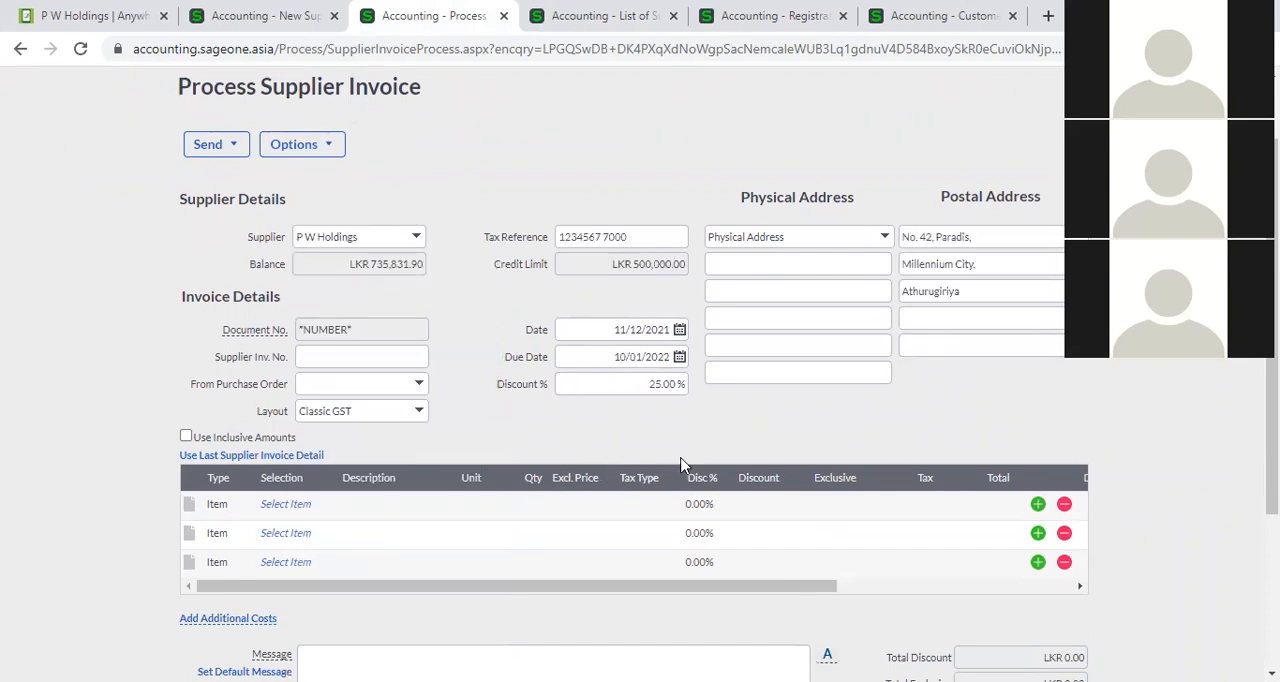
Set the default discount in the new supplier's default settings to 25%.
{"action": "left_click", "coordinate": [260, 15]}
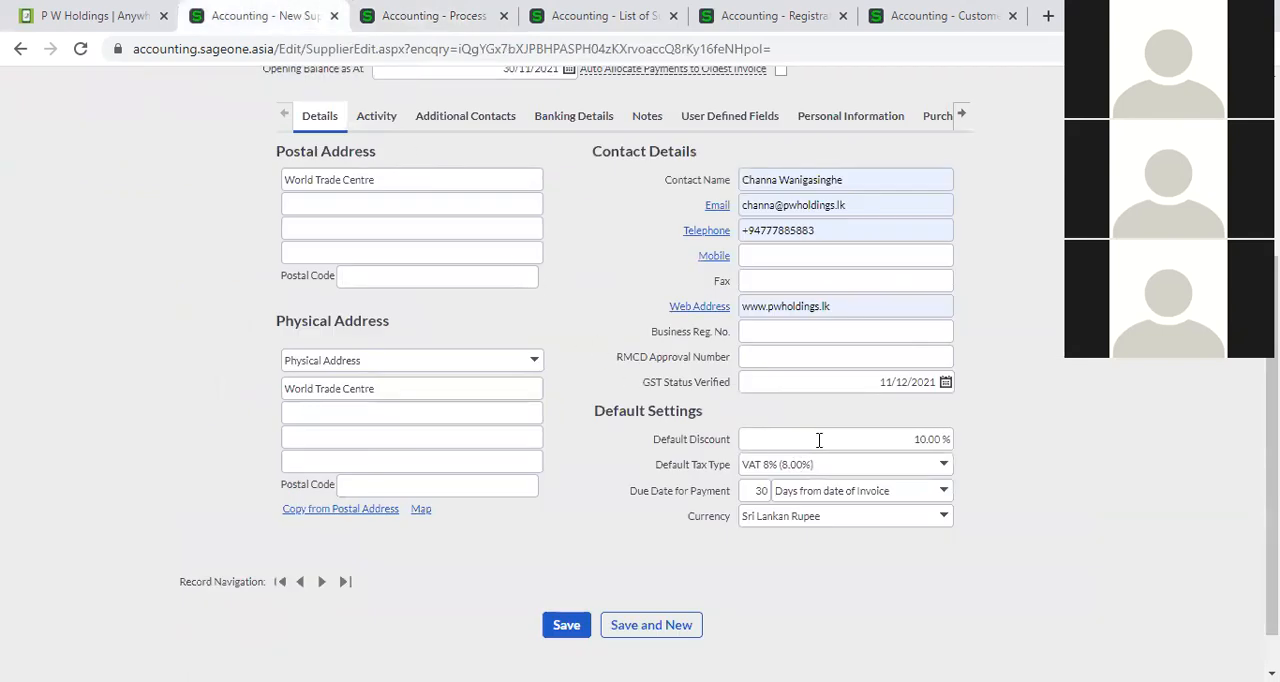
{"action": "left_click", "coordinate": [819, 440]}
{"action": "type", "text": "25"}
{"action": "left_click", "coordinate": [1203, 548]}
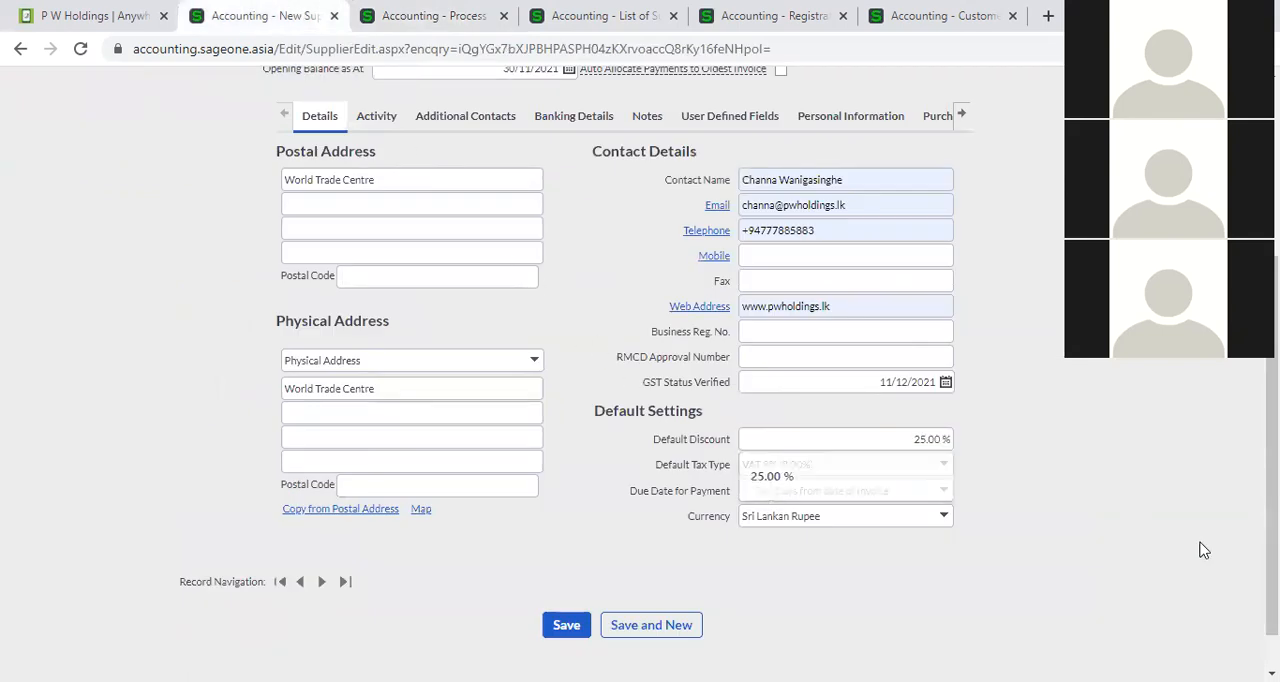
Override the discount on the P W Holdings supplier invoice with 10%.
{"action": "left_click", "coordinate": [445, 22]}
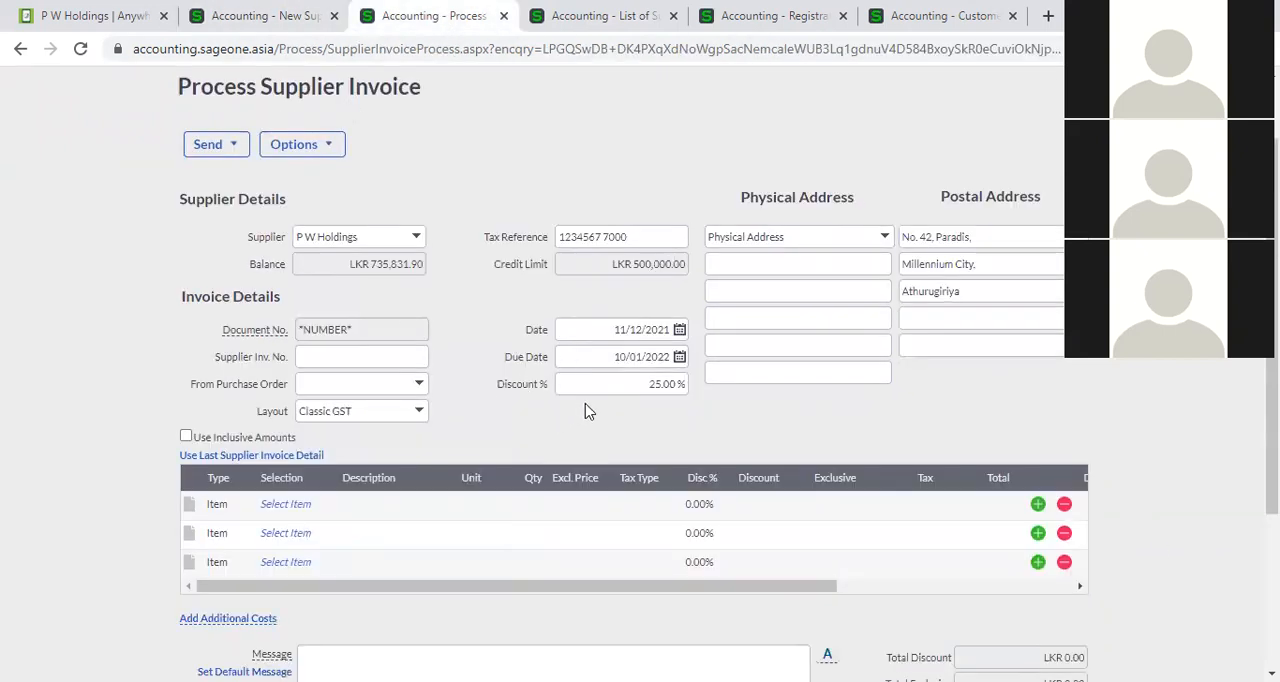
{"action": "left_click", "coordinate": [610, 392]}
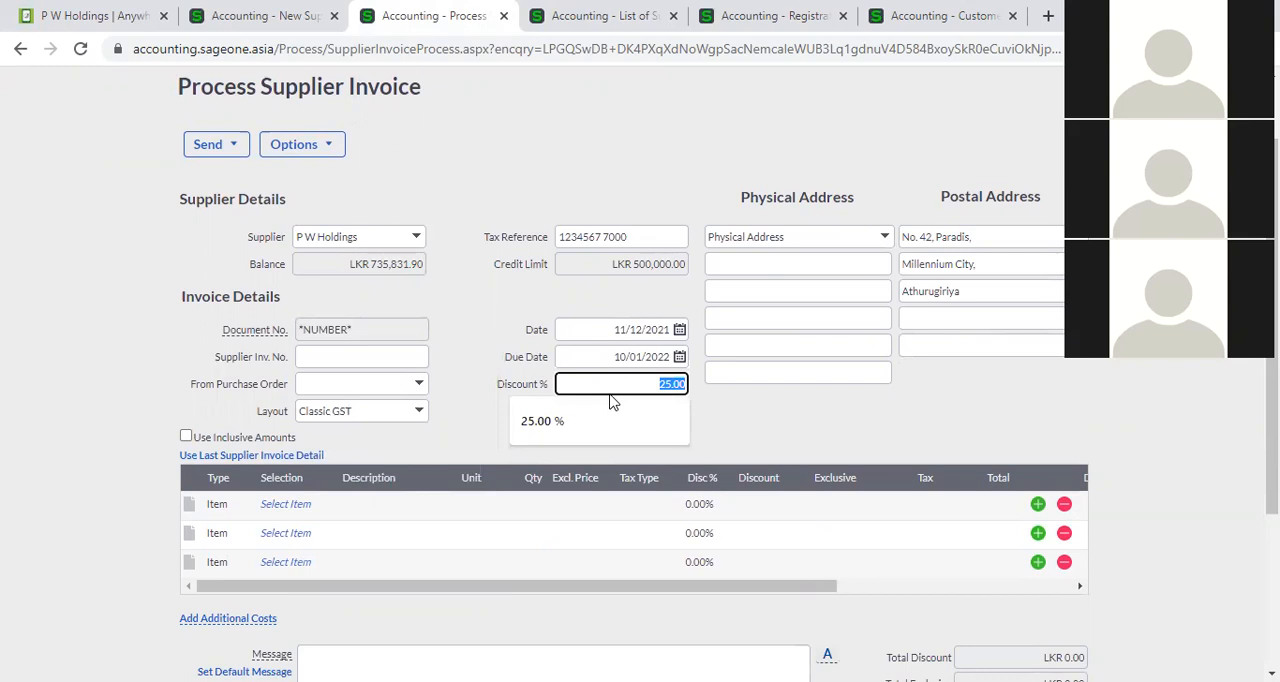
{"action": "type", "text": "10"}
{"action": "left_click", "coordinate": [779, 449]}
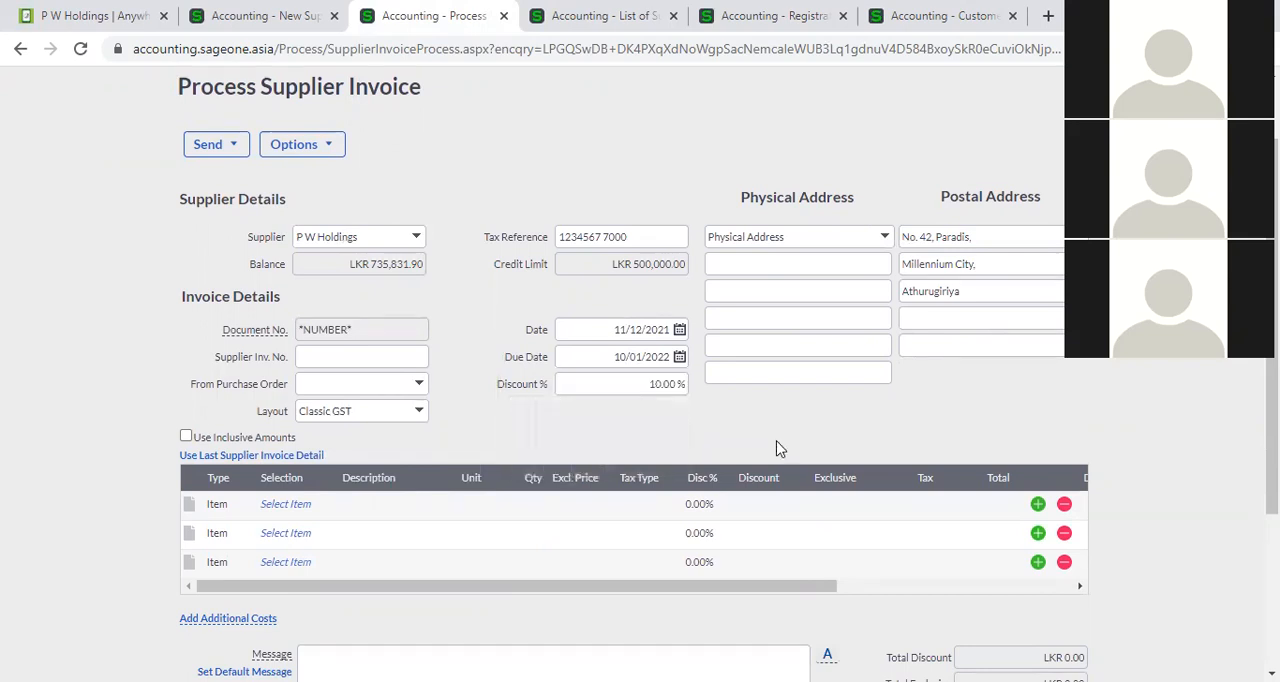
Compare the new supplier's payment terms with the due date on the P W Holdings invoice.
{"action": "left_click", "coordinate": [276, 14]}
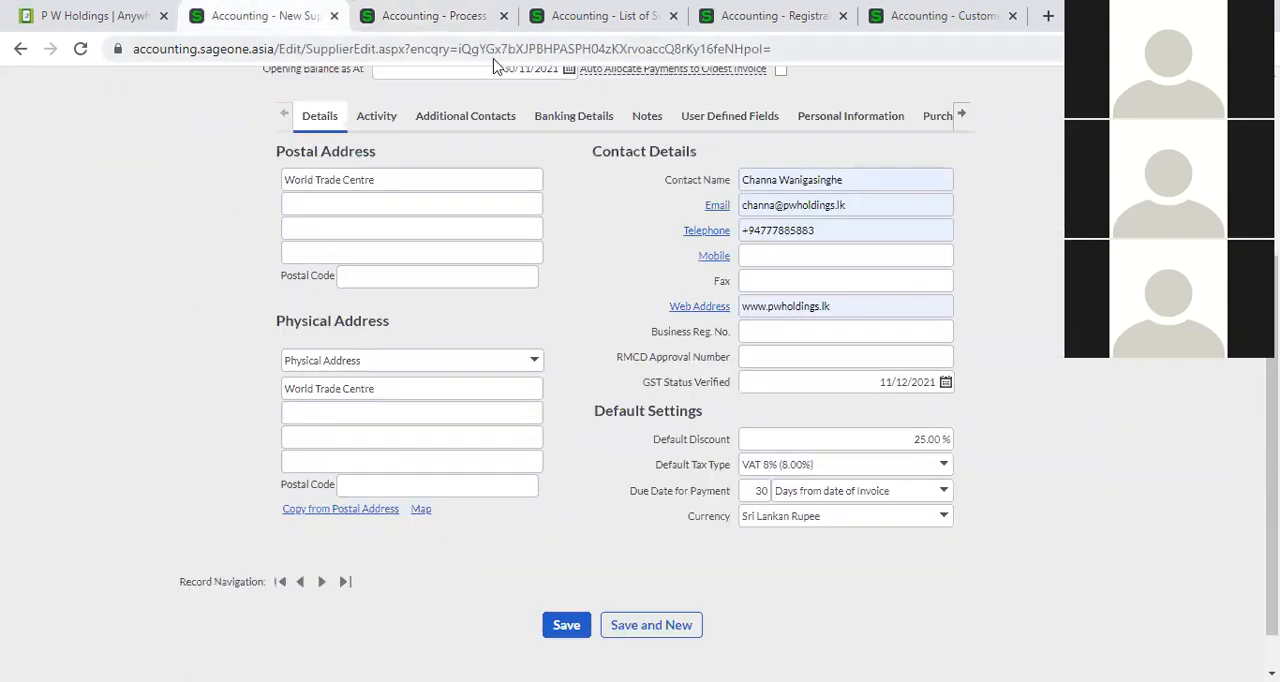
{"action": "left_click", "coordinate": [437, 14]}
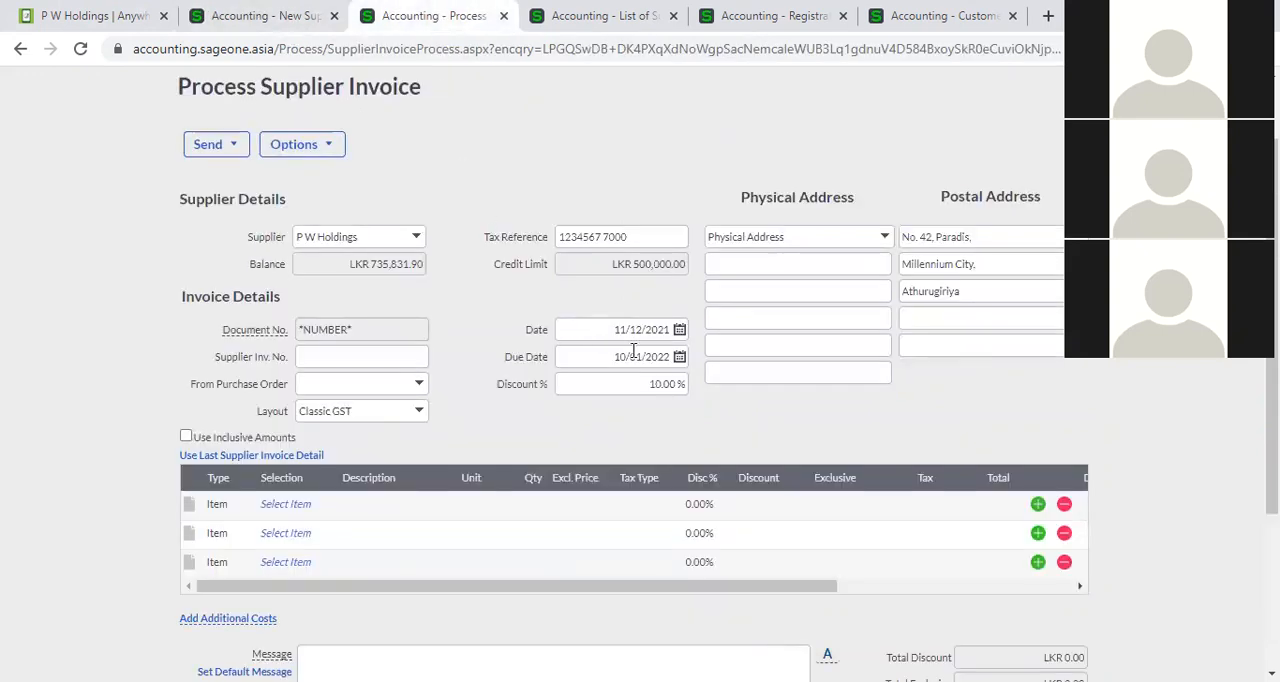
{"action": "left_click", "coordinate": [679, 357]}
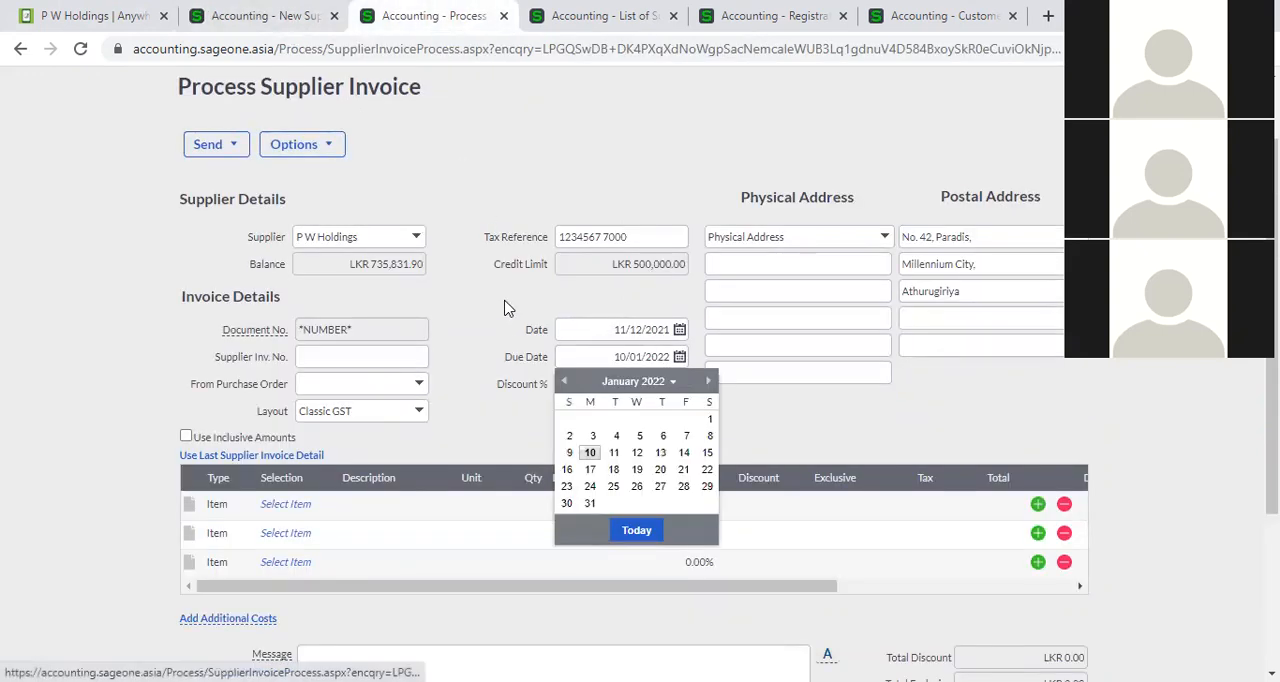
{"action": "left_click", "coordinate": [510, 338]}
{"action": "left_click", "coordinate": [600, 522]}
{"action": "left_click", "coordinate": [632, 512]}
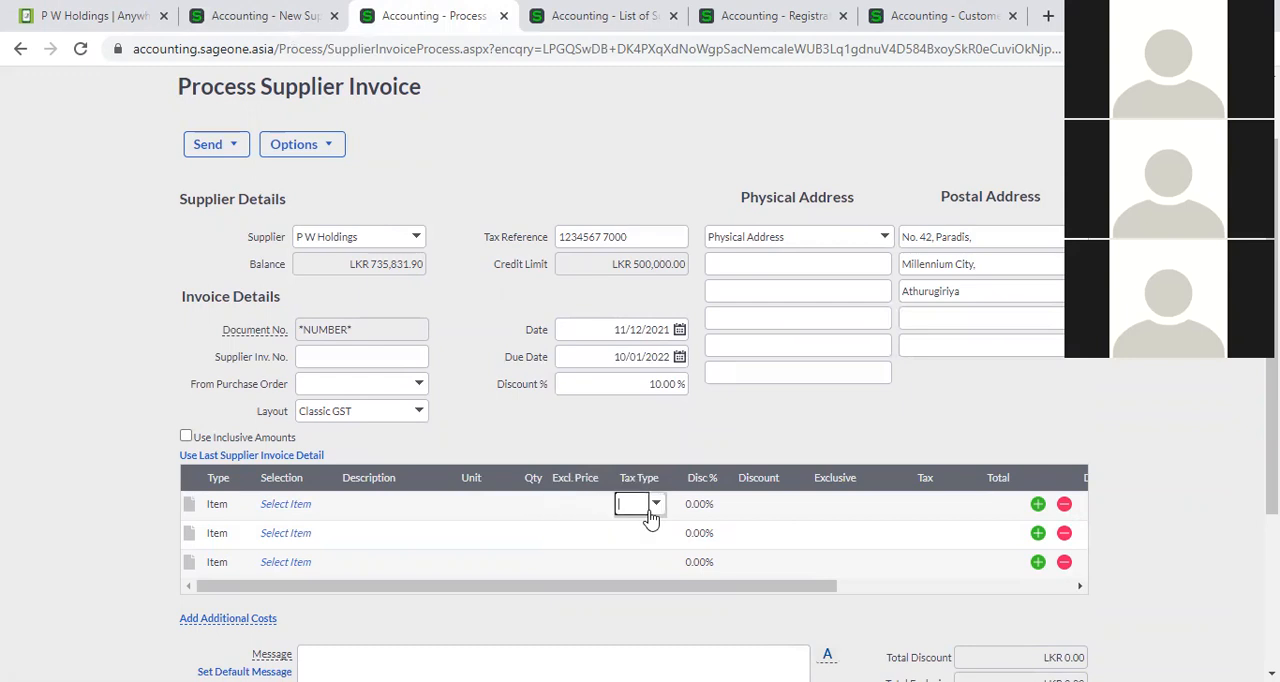
{"action": "left_click", "coordinate": [318, 508]}
{"action": "left_click", "coordinate": [326, 505]}
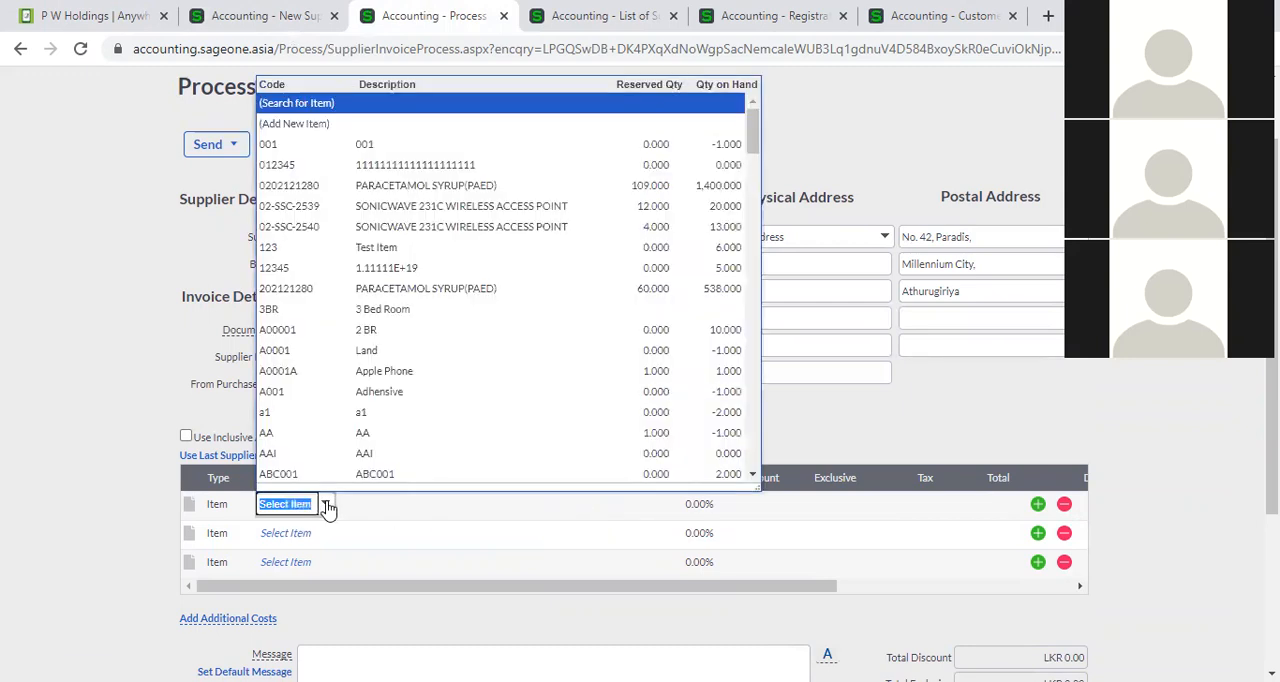
{"action": "left_click", "coordinate": [382, 188]}
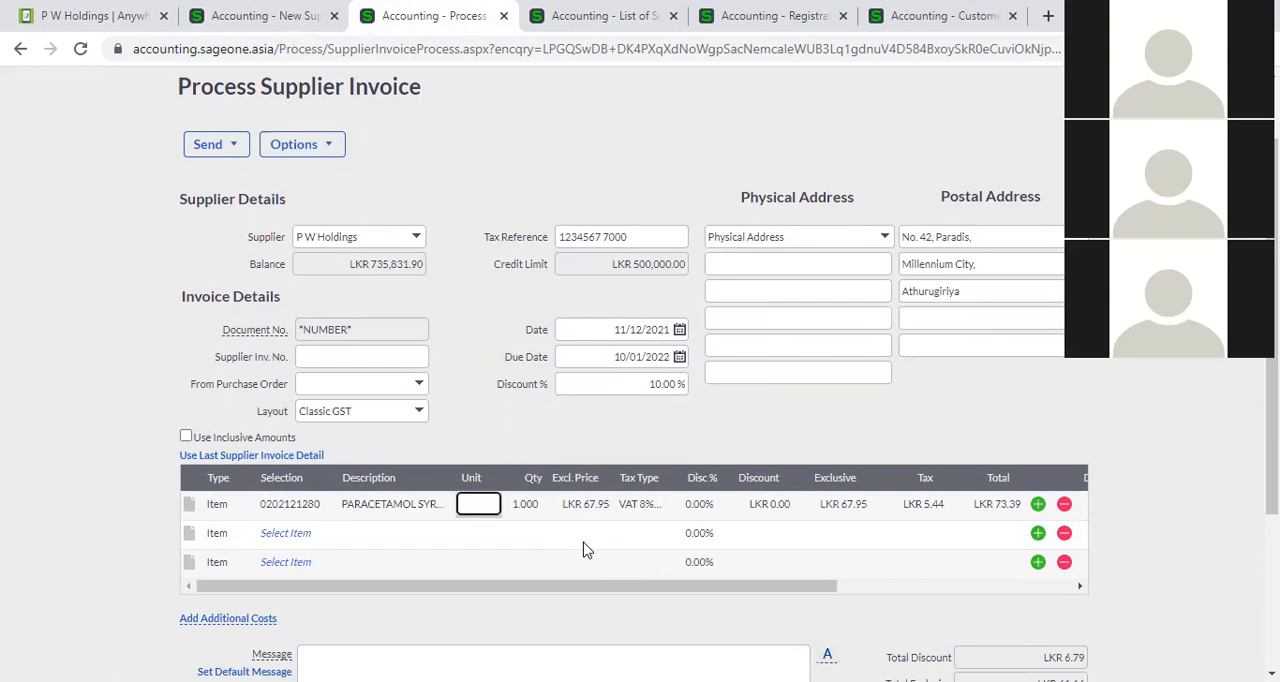
Leave the unsaved new supplier form, search the List of Suppliers for "p w" and open the P W Holdings record.
{"action": "left_click", "coordinate": [247, 12]}
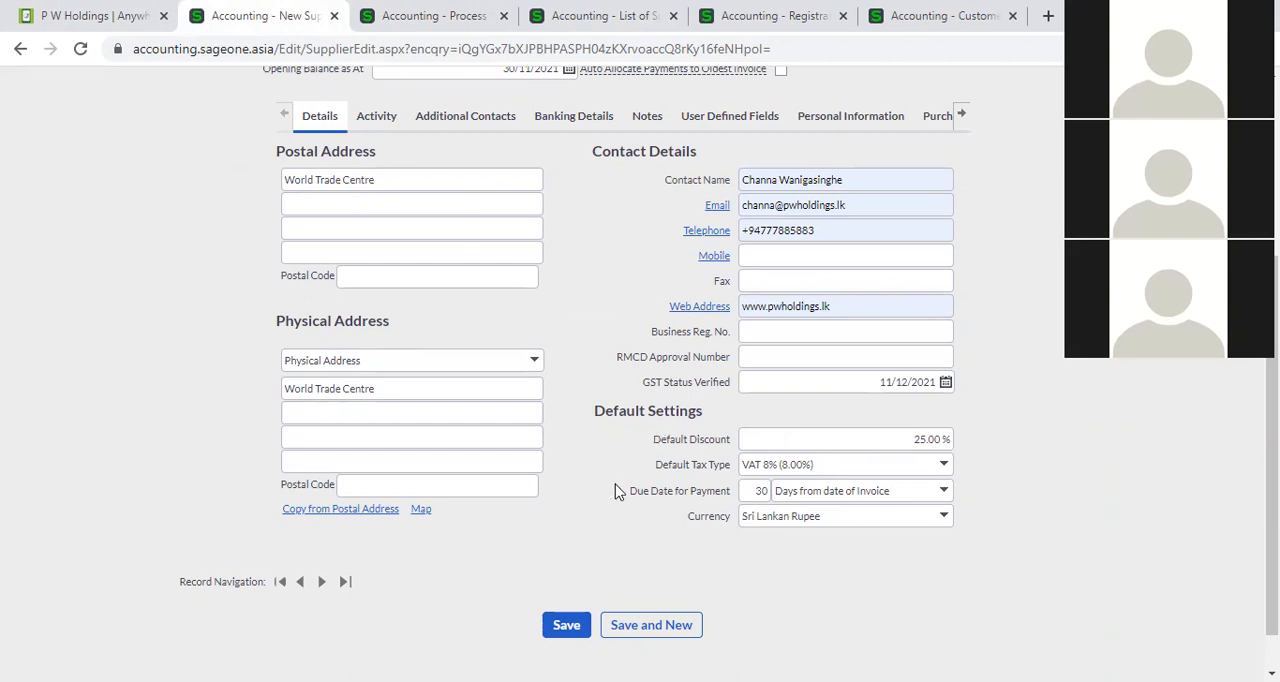
{"action": "scroll", "coordinate": [617, 492], "scroll_direction": "up", "scroll_amount": 1}
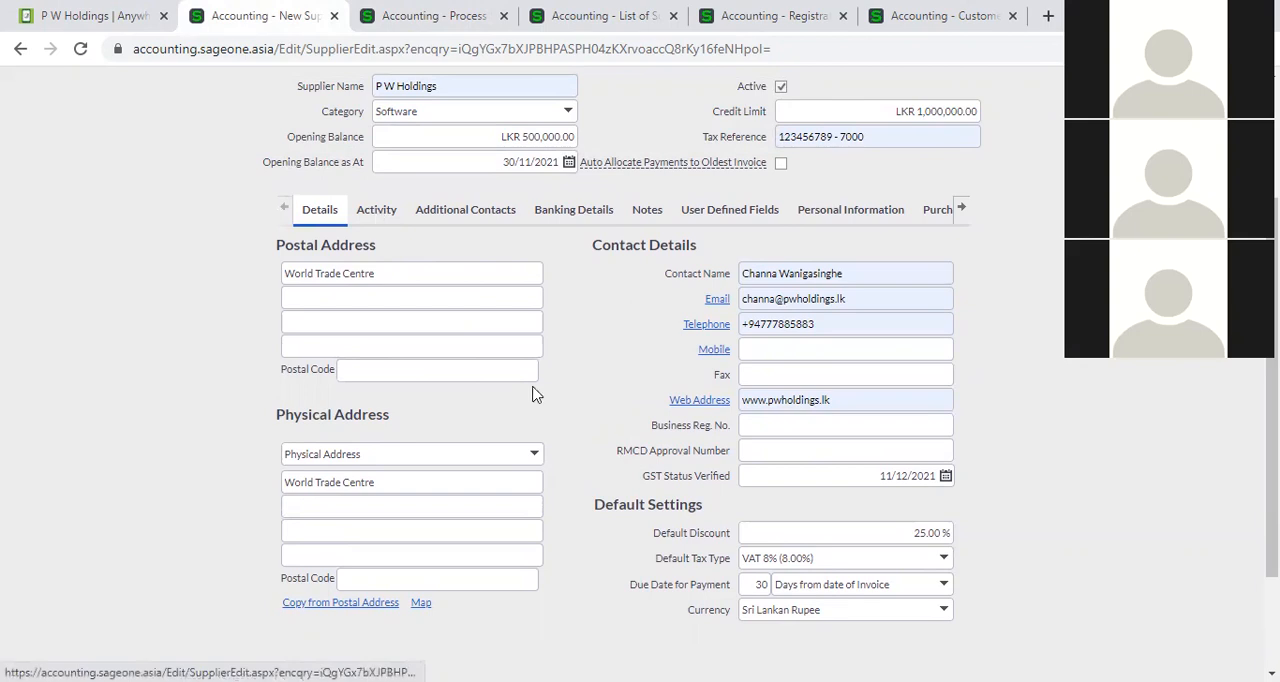
{"action": "scroll", "coordinate": [550, 420], "scroll_direction": "up", "scroll_amount": 2}
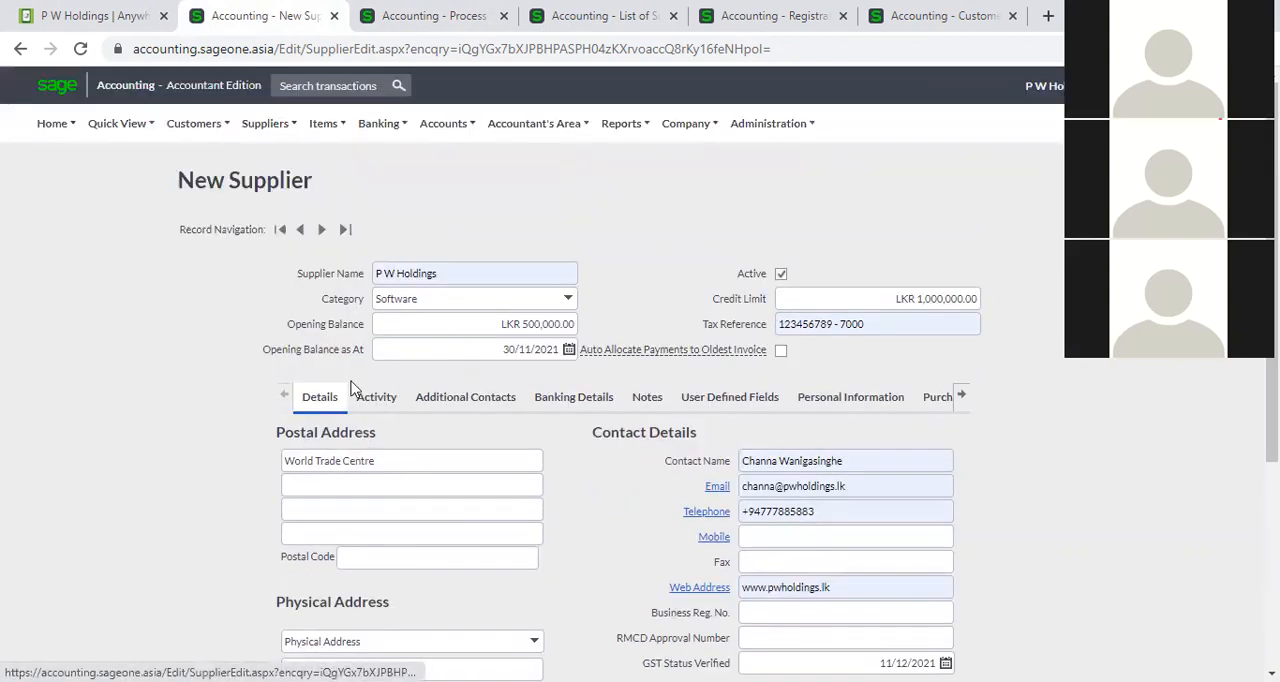
{"action": "left_click", "coordinate": [265, 127]}
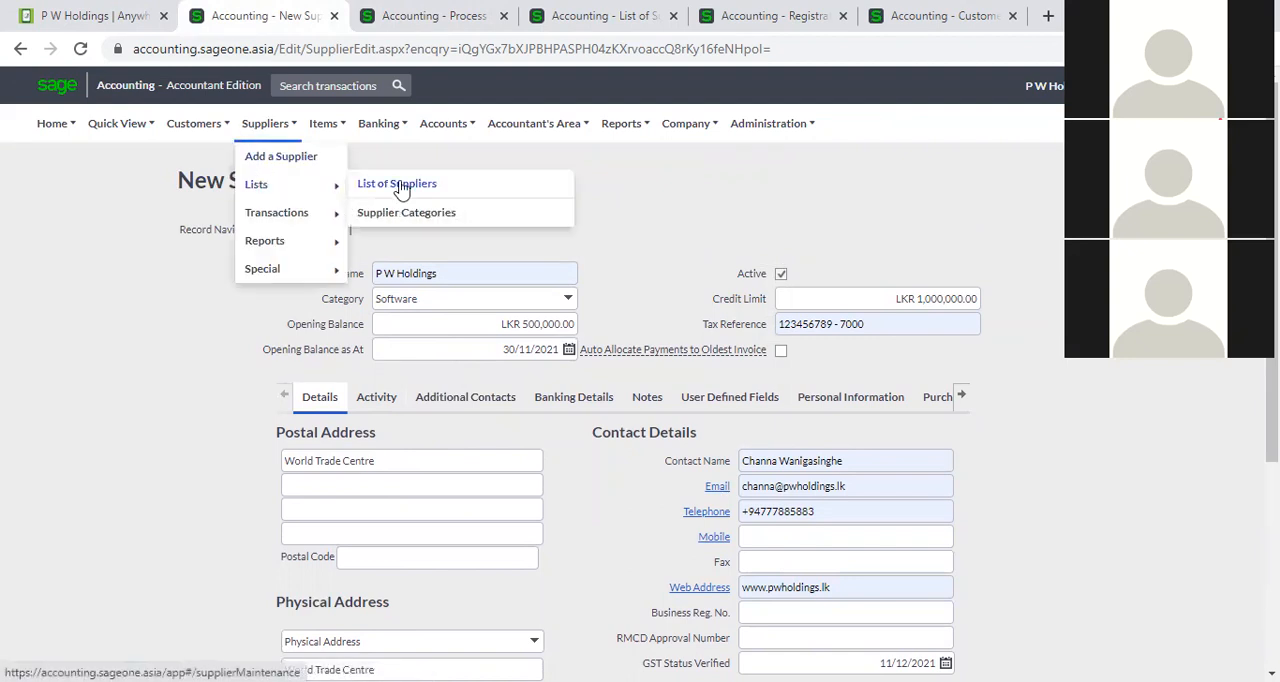
{"action": "left_click", "coordinate": [400, 186]}
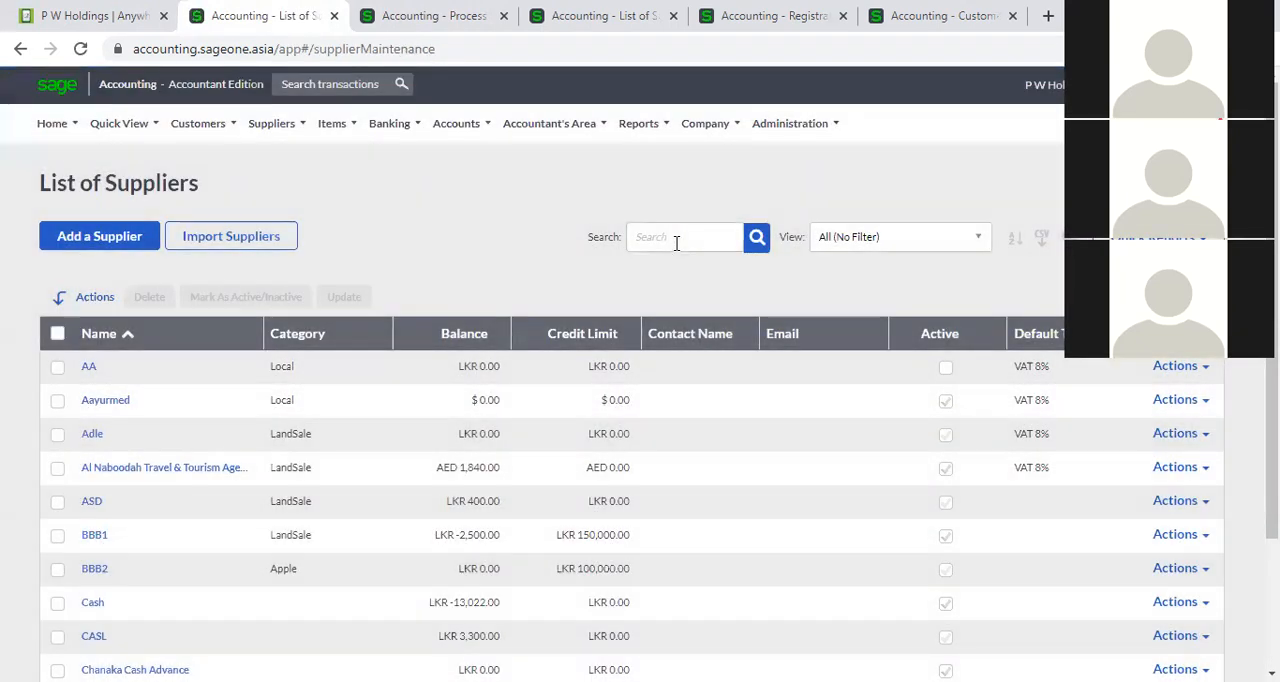
{"action": "left_click", "coordinate": [677, 240]}
{"action": "type", "text": "p"}
{"action": "key", "text": "Return"}
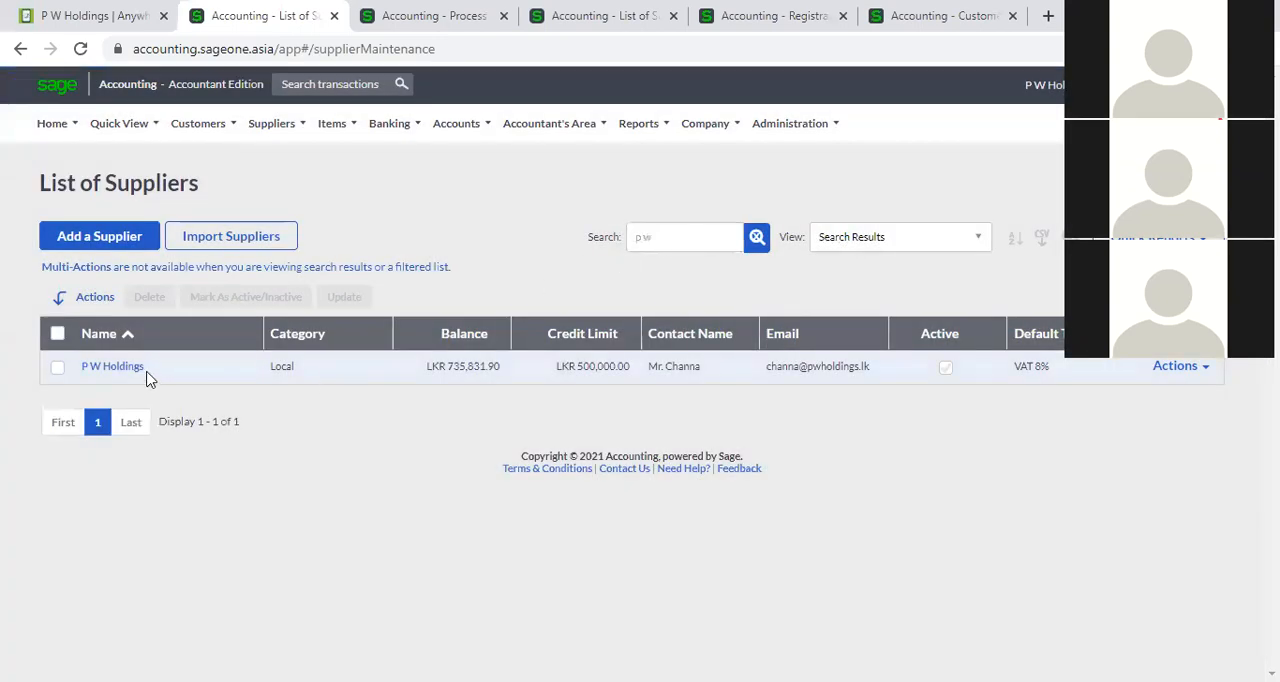
{"action": "left_click", "coordinate": [134, 368]}
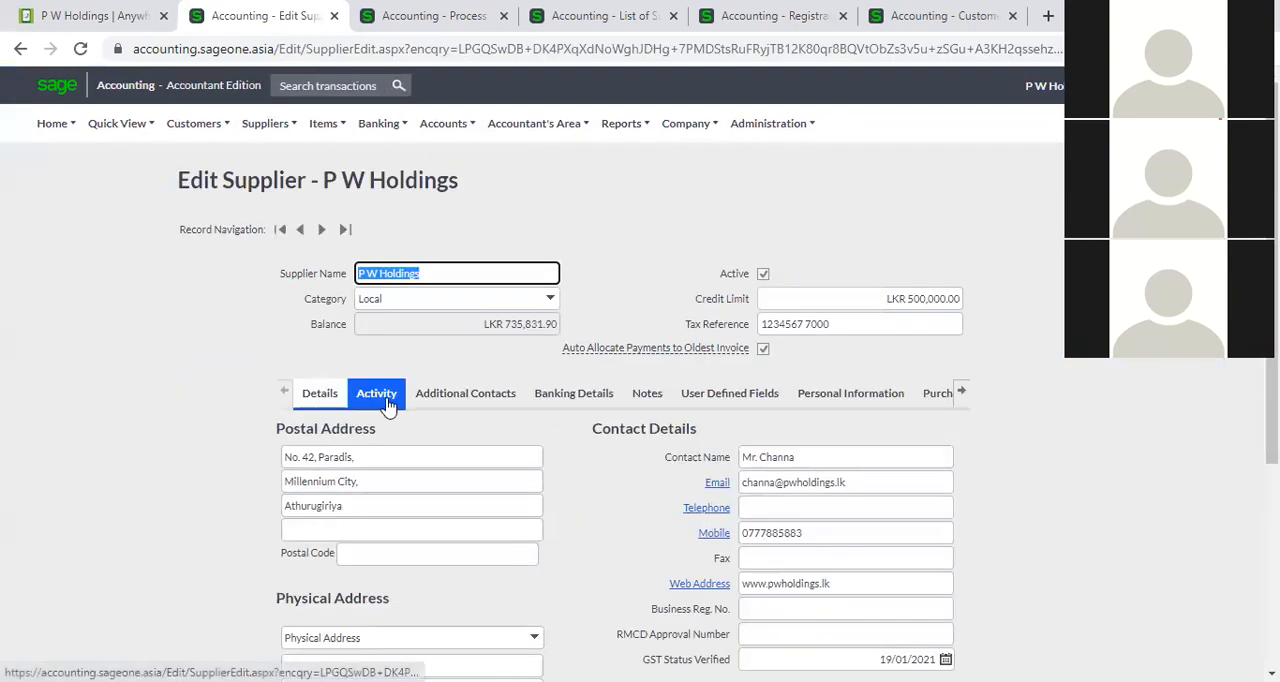
Review the activity totals of P W Holdings and examine the detailed list of its supplier invoices.
{"action": "left_click", "coordinate": [386, 400]}
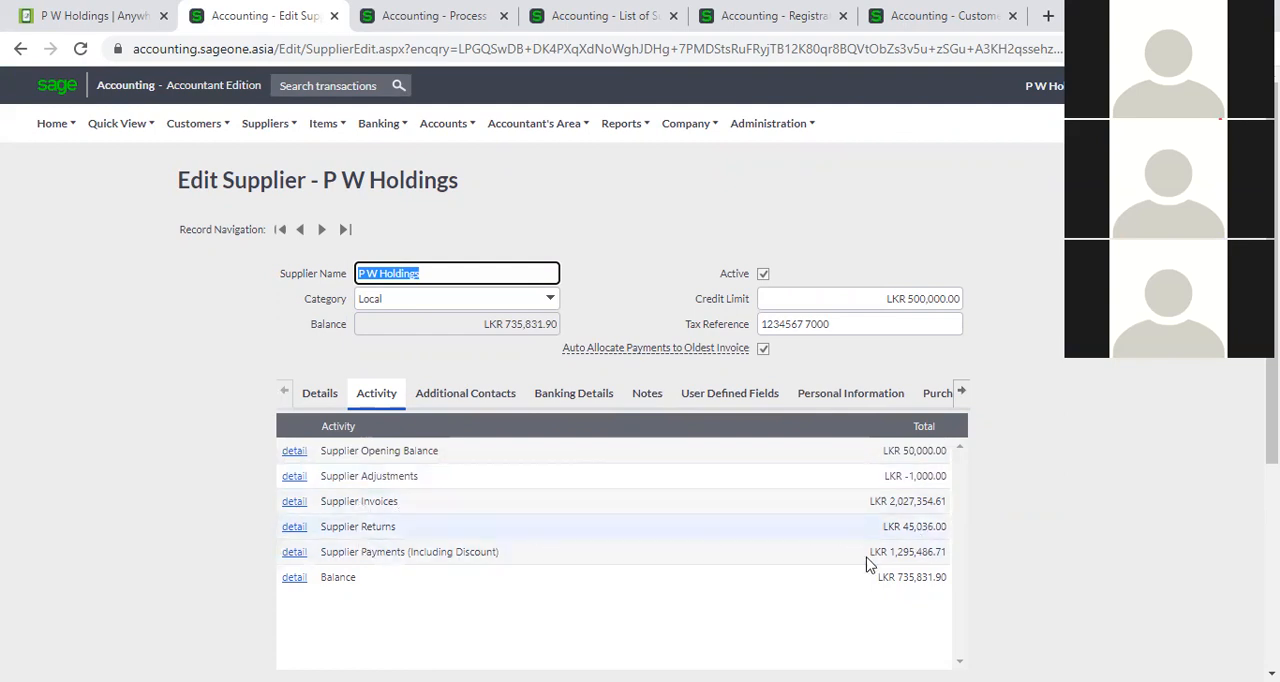
{"action": "scroll", "coordinate": [800, 560], "scroll_direction": "down", "scroll_amount": 1}
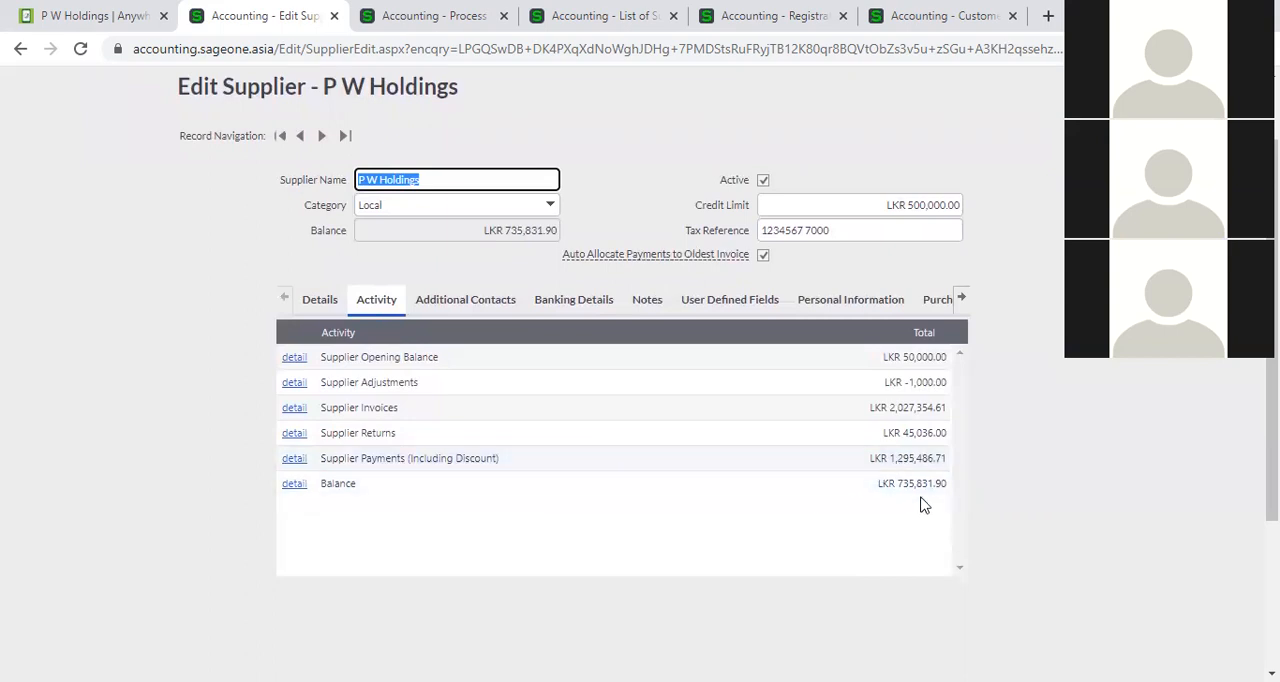
{"action": "left_click", "coordinate": [294, 410]}
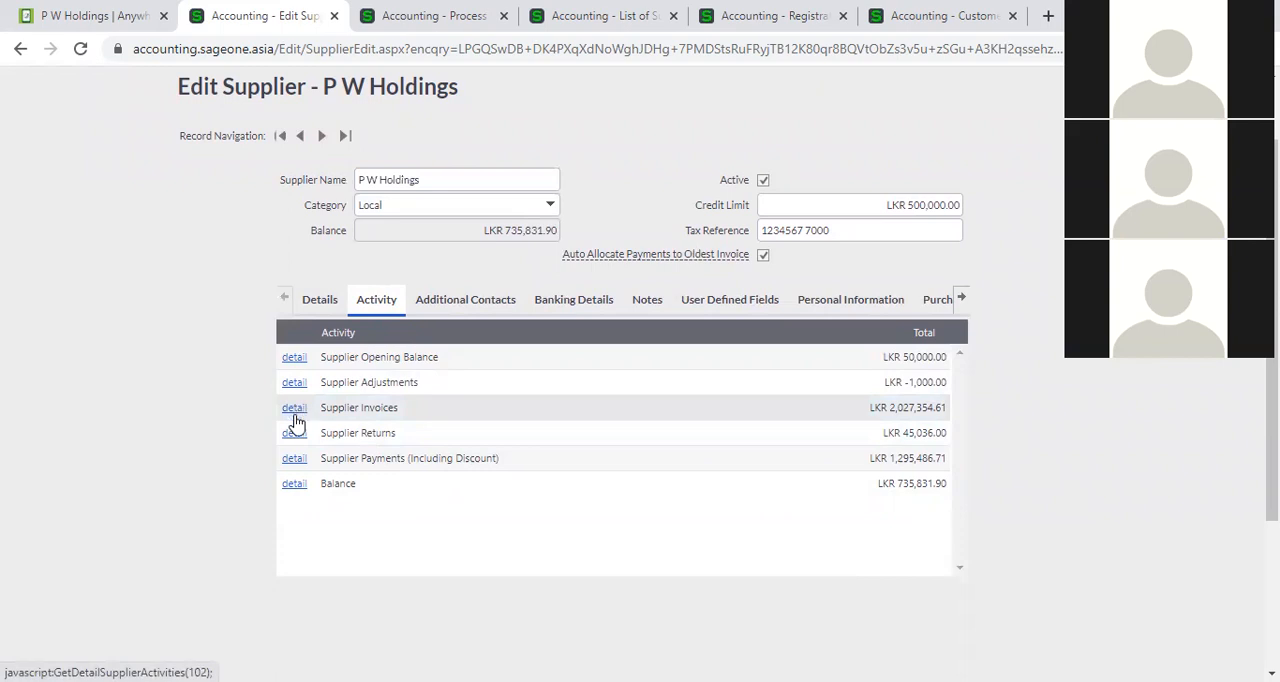
{"action": "left_click", "coordinate": [295, 415]}
{"action": "scroll", "coordinate": [445, 468], "scroll_direction": "down", "scroll_amount": 1}
{"action": "scroll", "coordinate": [445, 480], "scroll_direction": "up", "scroll_amount": 2}
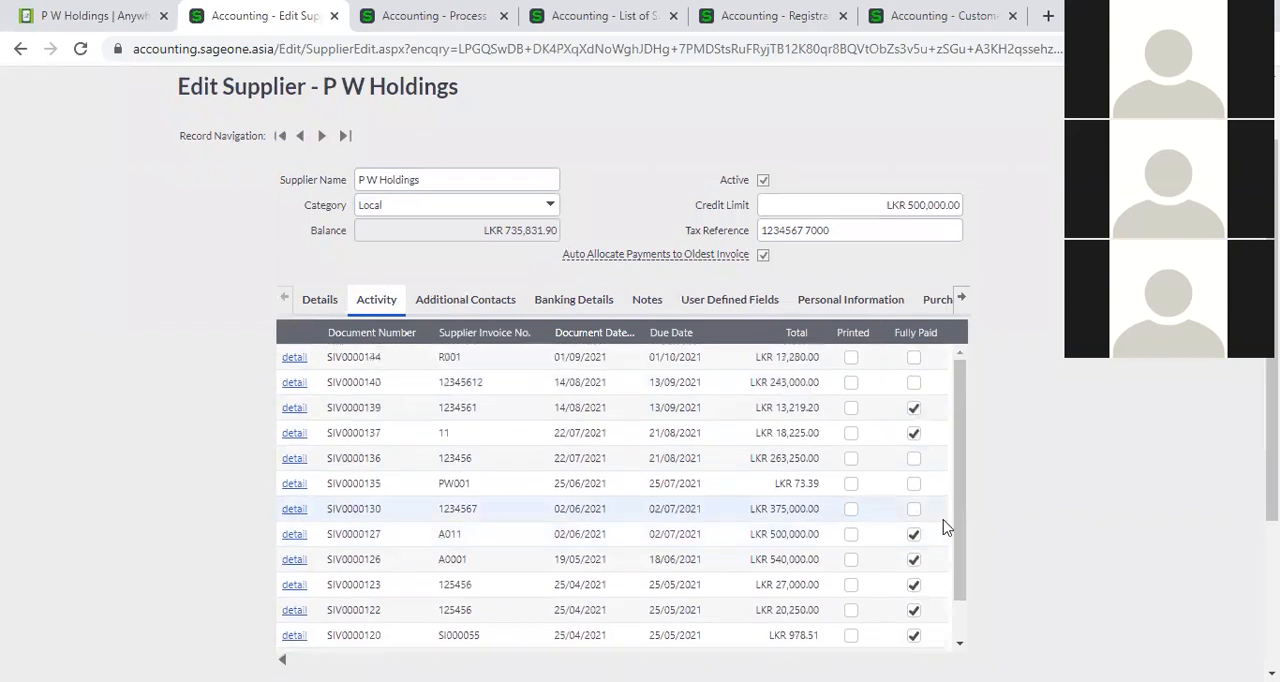
{"action": "scroll", "coordinate": [503, 563], "scroll_direction": "down", "scroll_amount": 5}
{"action": "scroll", "coordinate": [304, 590], "scroll_direction": "down", "scroll_amount": 1}
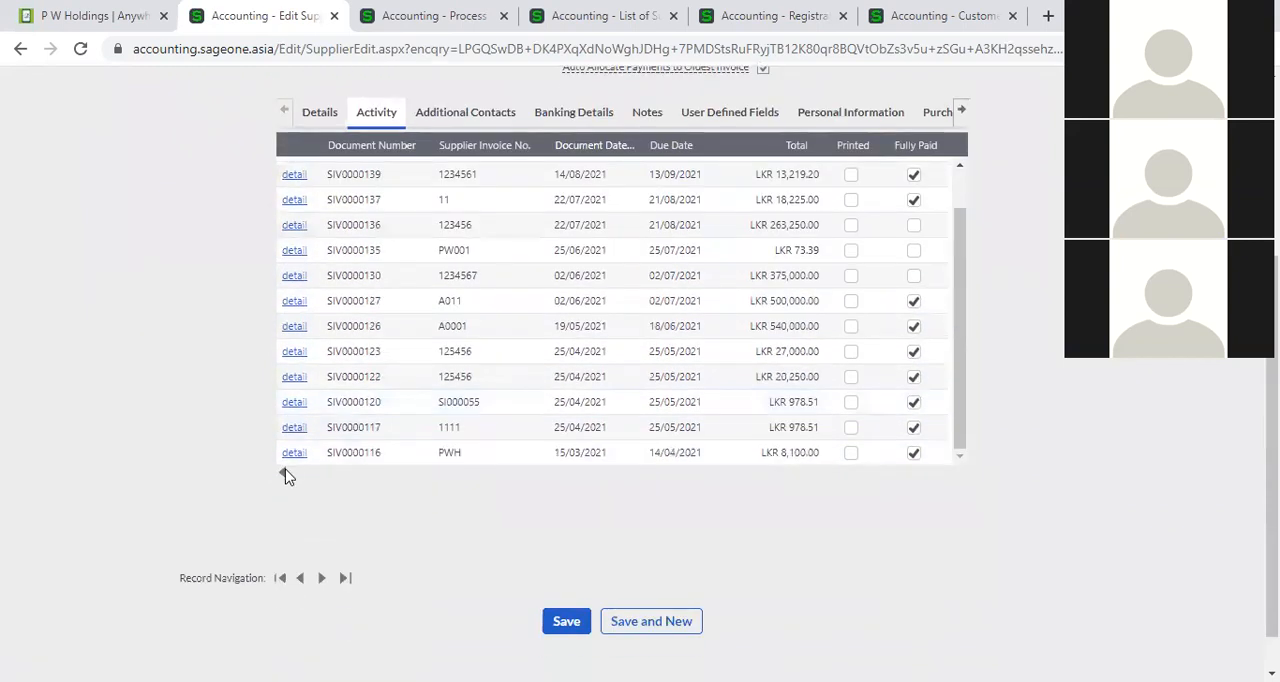
{"action": "left_click", "coordinate": [285, 476]}
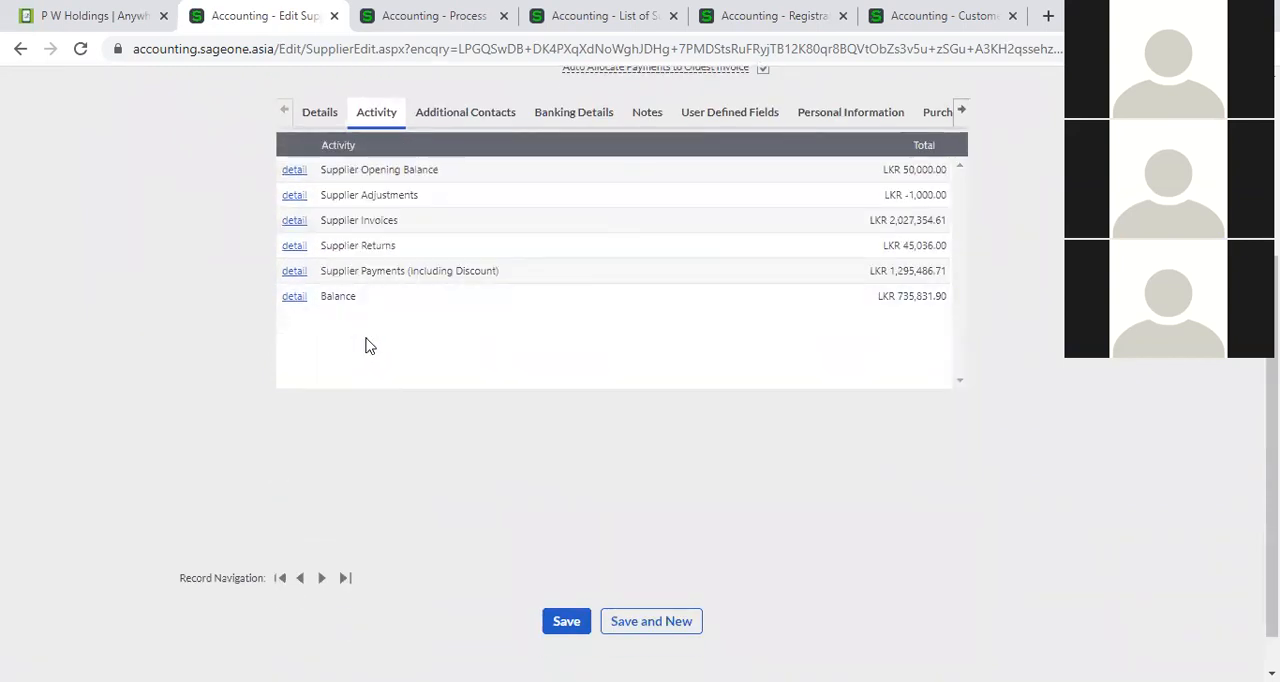
{"action": "scroll", "coordinate": [370, 383], "scroll_direction": "up", "scroll_amount": 1}
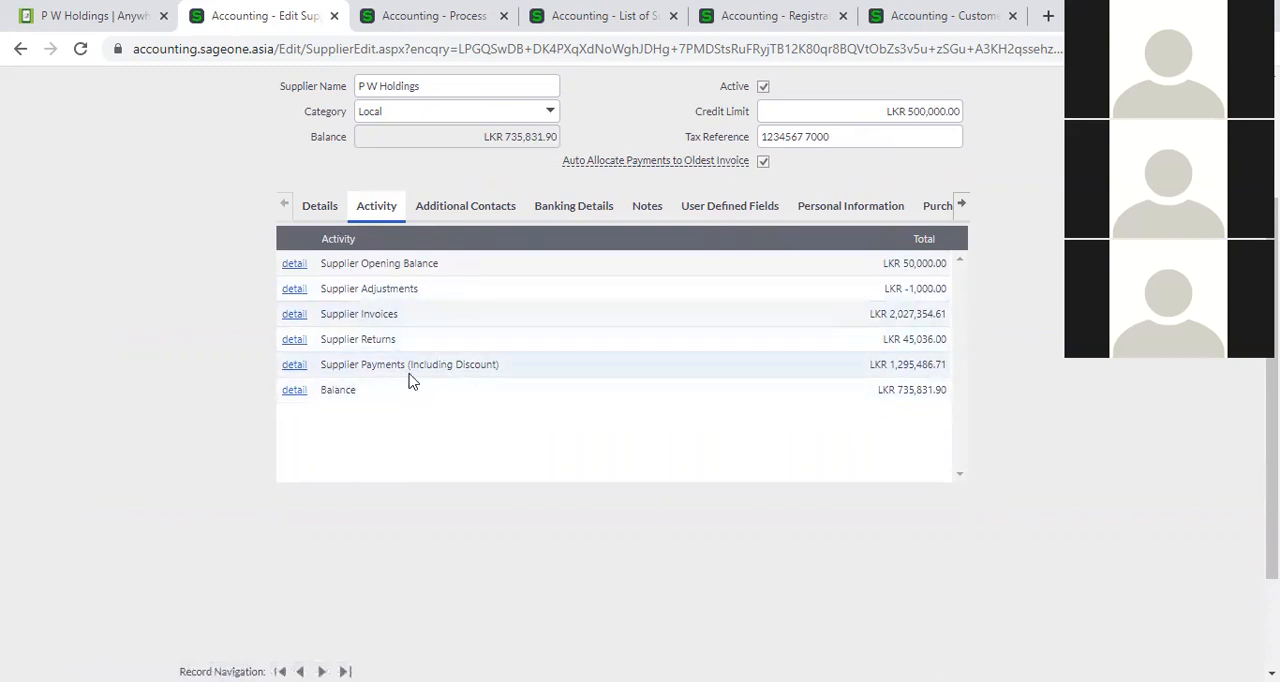
Examine the contact details of P W Holdings and the name, designation and telephone fields for additional contacts.
{"action": "left_click", "coordinate": [468, 206]}
{"action": "scroll", "coordinate": [505, 436], "scroll_direction": "up", "scroll_amount": 2}
{"action": "left_click", "coordinate": [316, 392]}
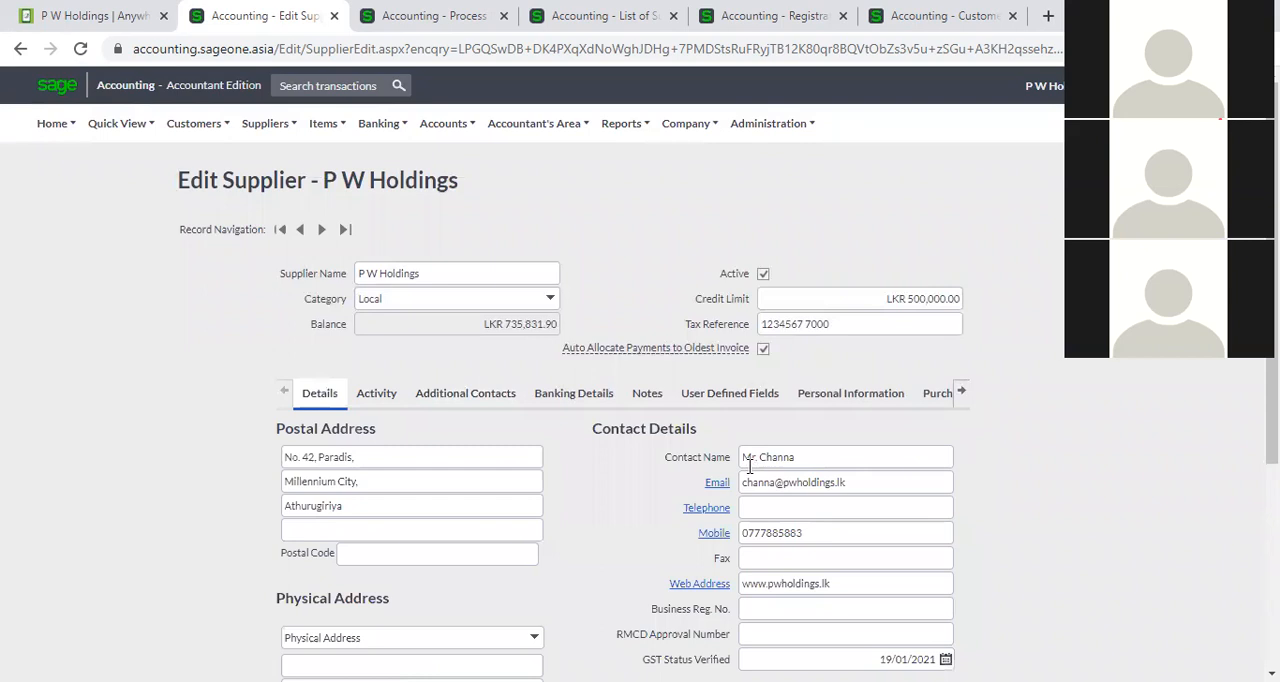
{"action": "left_click", "coordinate": [438, 402]}
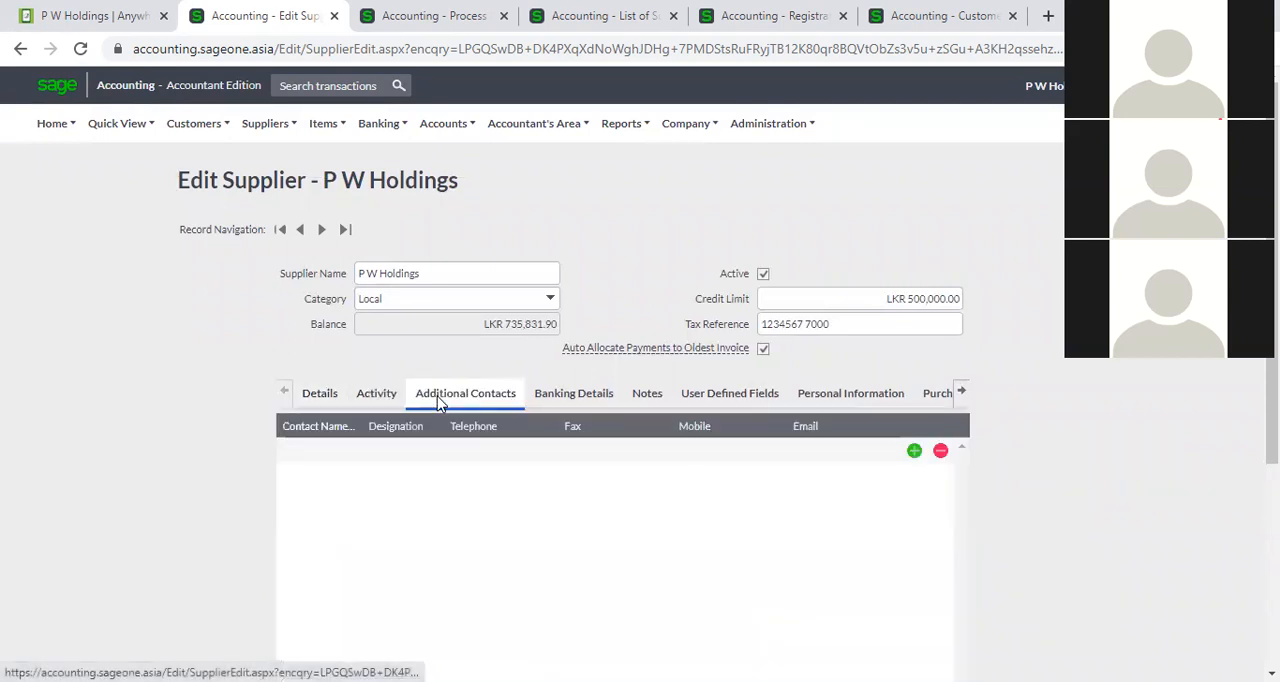
{"action": "left_click", "coordinate": [352, 452]}
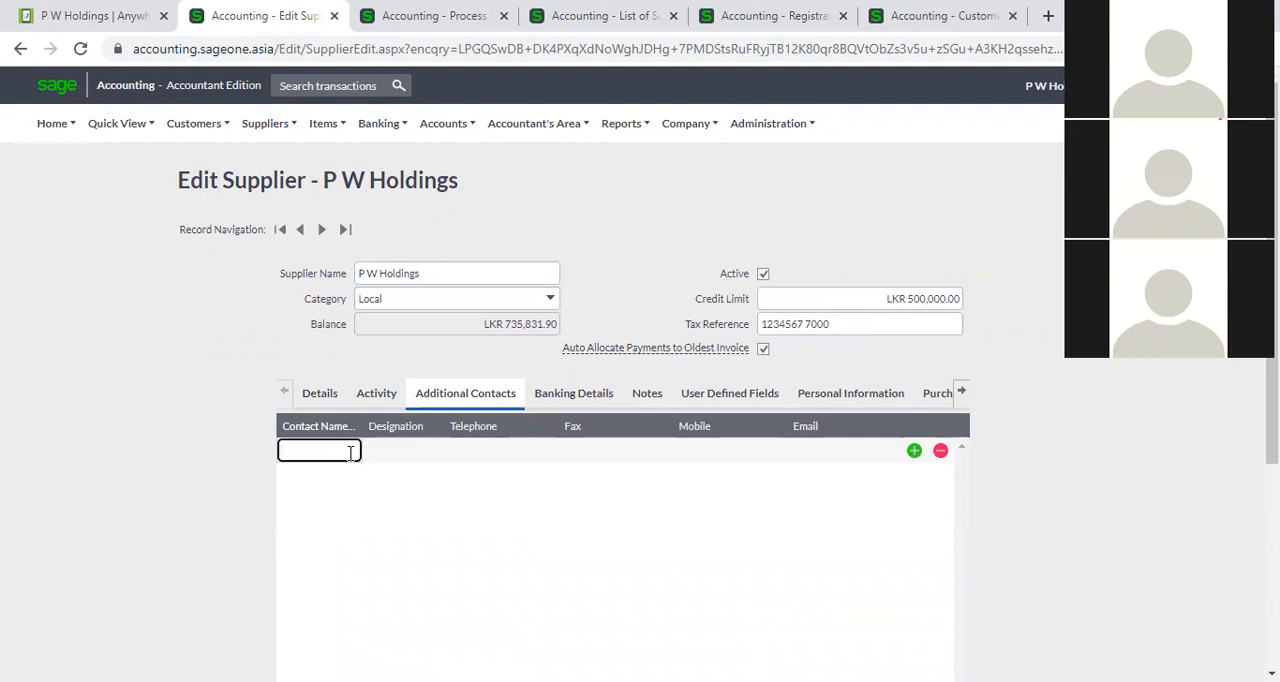
{"action": "left_click", "coordinate": [351, 453]}
{"action": "left_click", "coordinate": [404, 449]}
{"action": "left_click", "coordinate": [479, 450]}
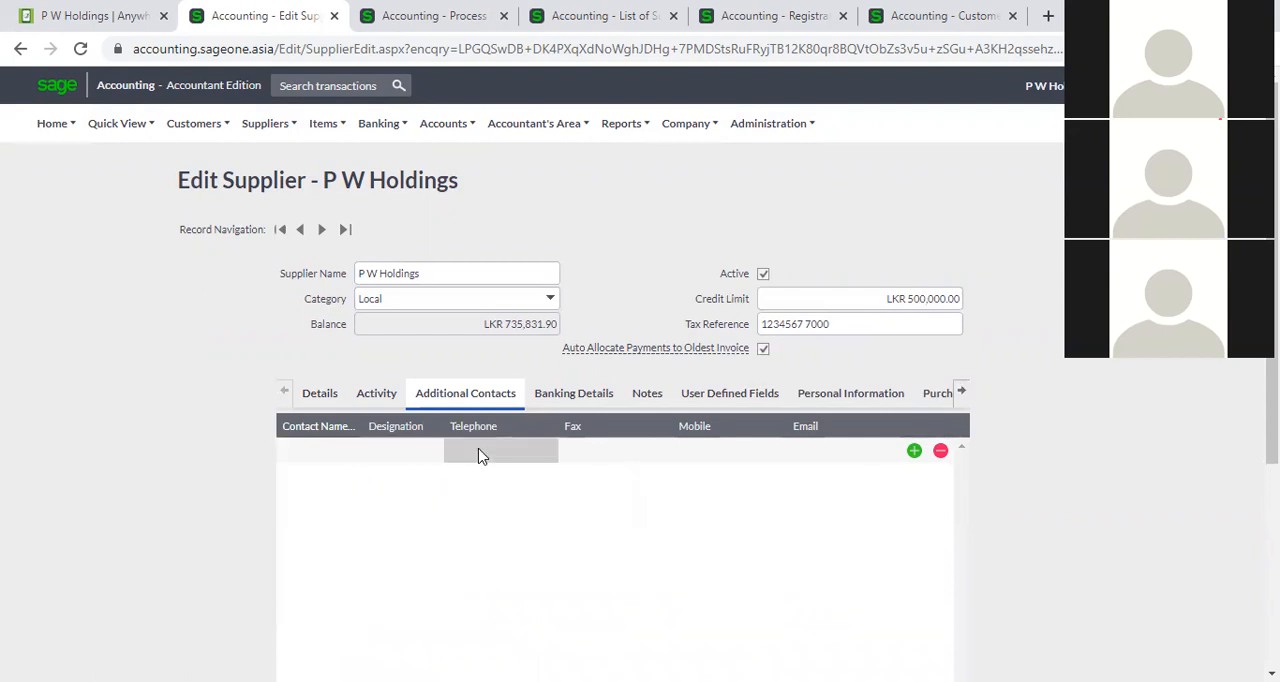
Go through the fax, mobile and email fields of the additional contacts, add two blank contact rows and delete one of them.
{"action": "left_click", "coordinate": [562, 451]}
{"action": "left_click", "coordinate": [727, 450]}
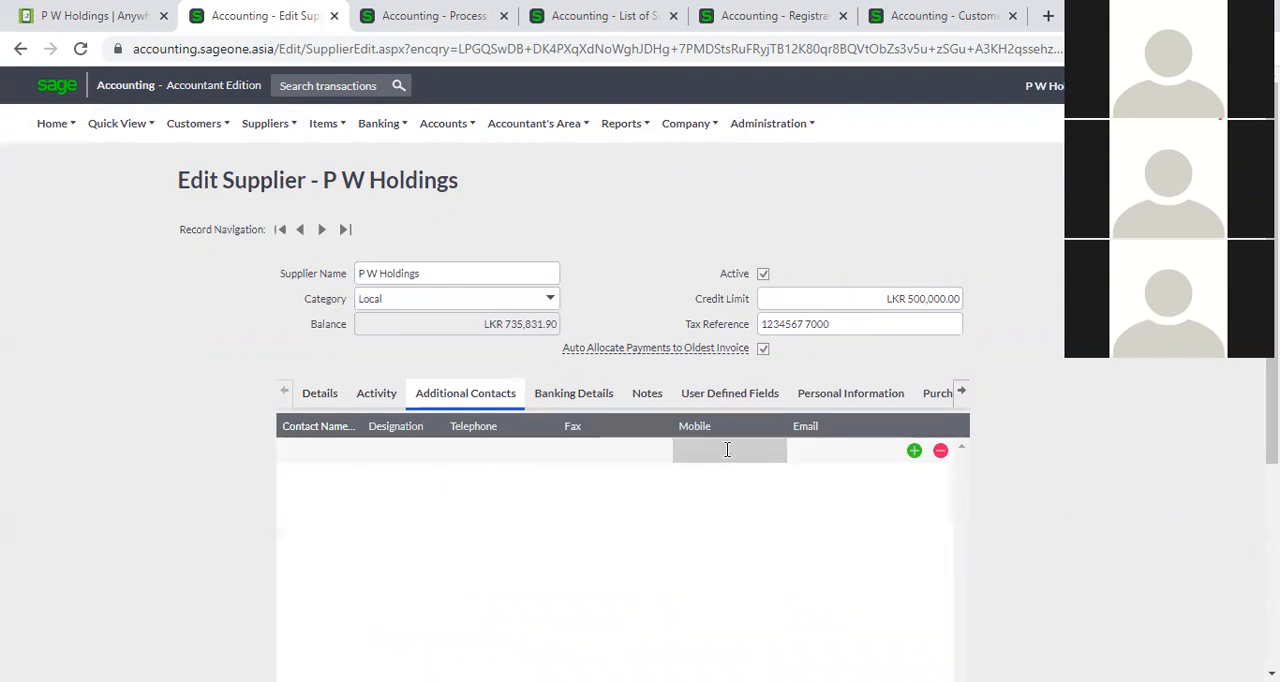
{"action": "left_click", "coordinate": [814, 457]}
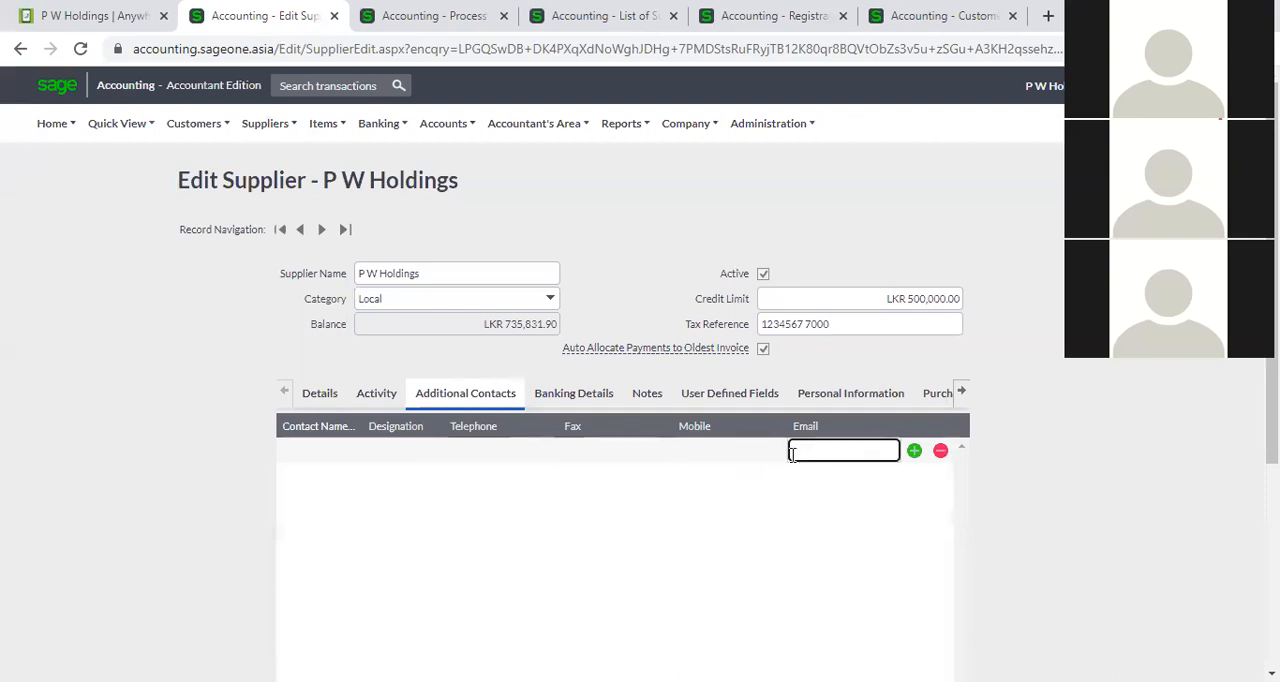
{"action": "left_click", "coordinate": [914, 452]}
{"action": "left_click", "coordinate": [914, 476]}
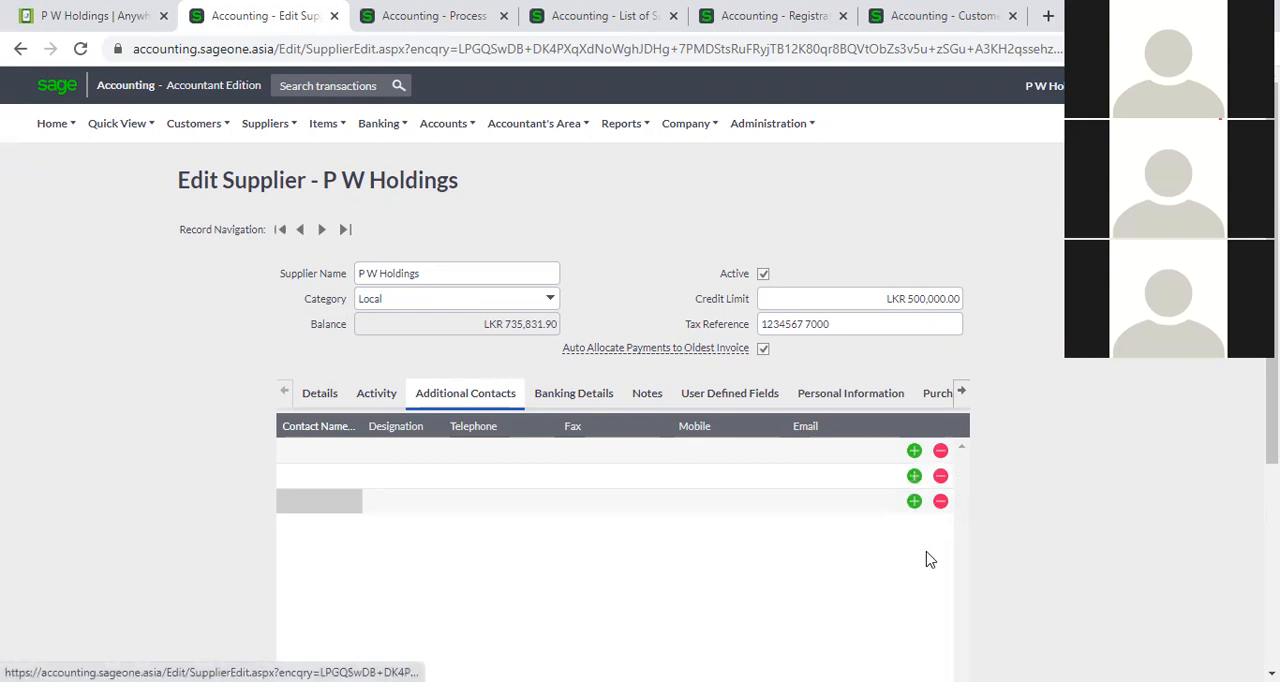
{"action": "left_click", "coordinate": [940, 477]}
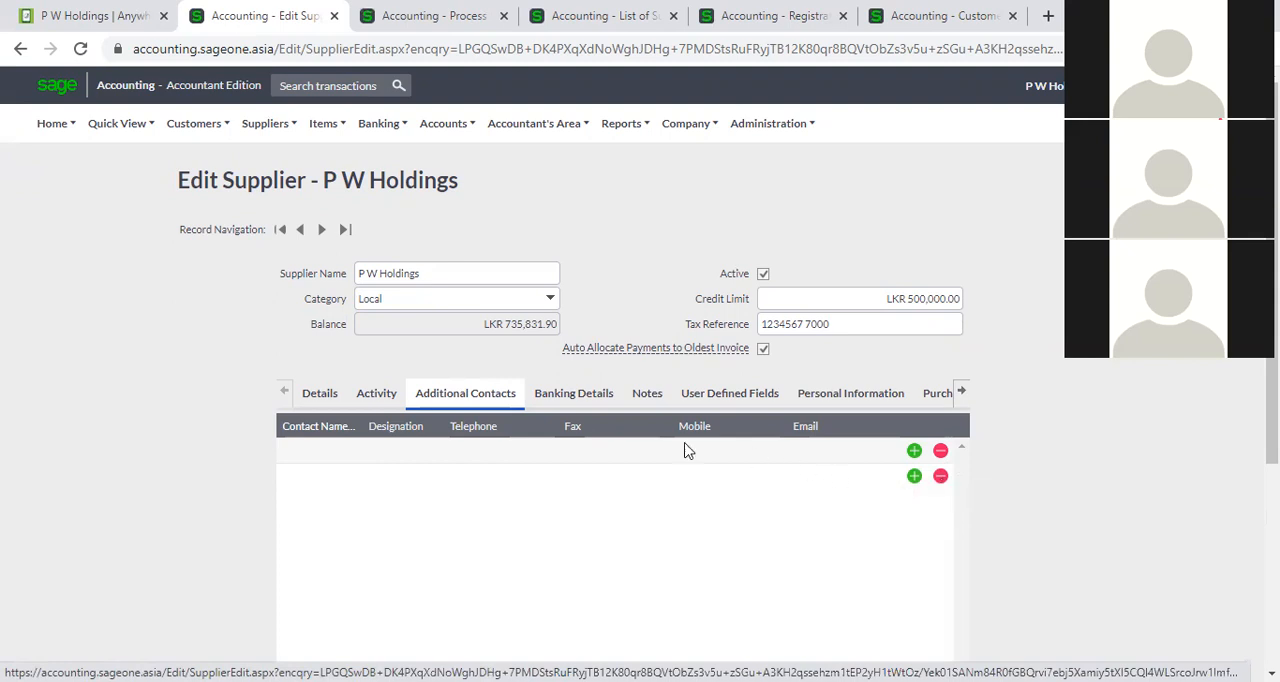
Examine the supplier's banking details fields, from account holder to branch code, and the available account types.
{"action": "left_click", "coordinate": [574, 397]}
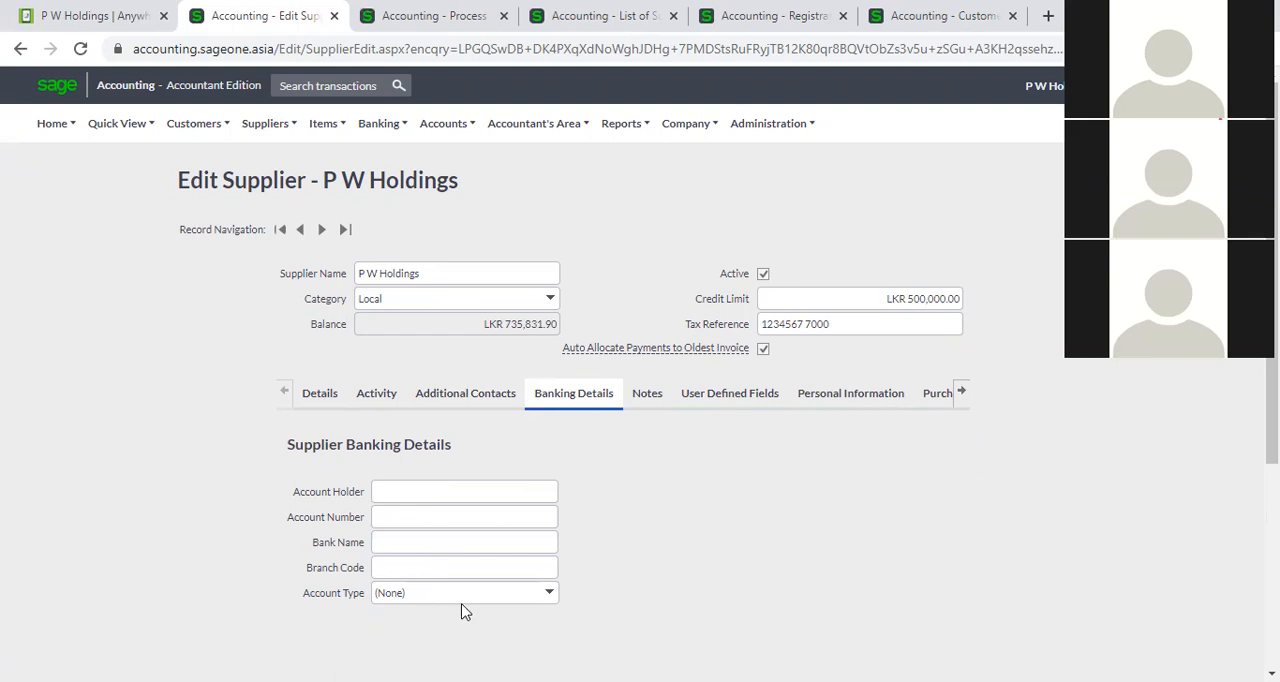
{"action": "left_click", "coordinate": [431, 491]}
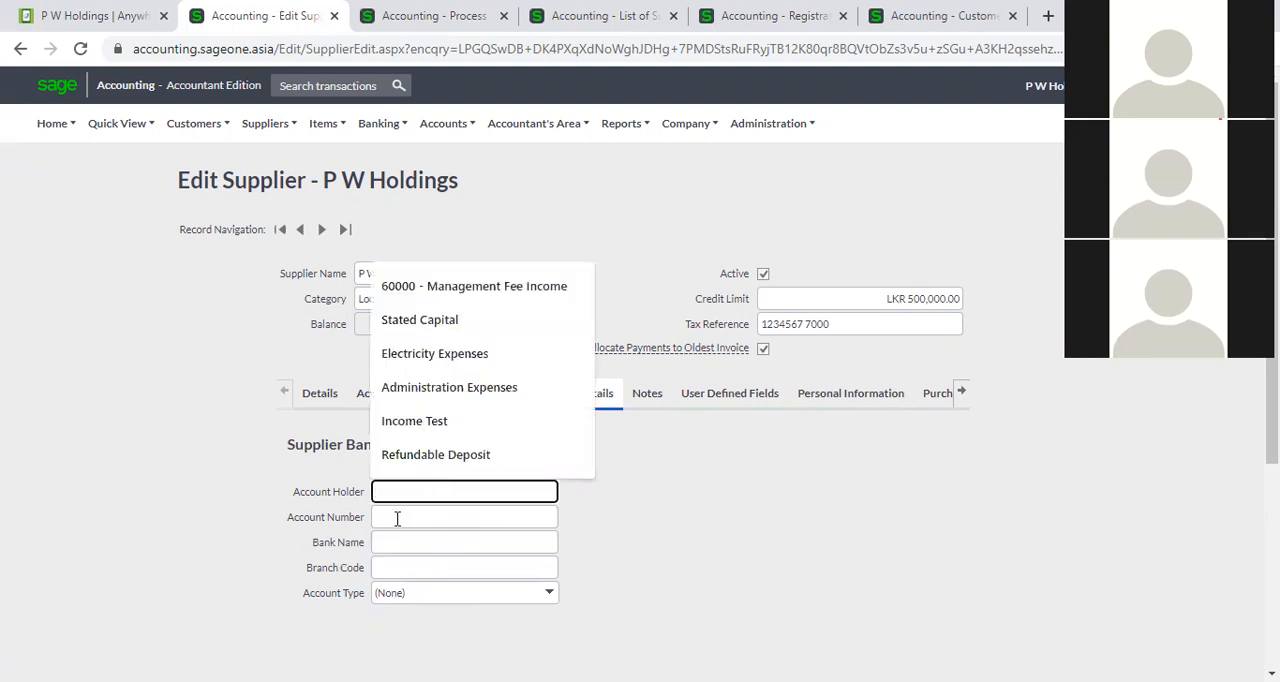
{"action": "left_click", "coordinate": [397, 518]}
{"action": "left_click", "coordinate": [397, 543]}
{"action": "left_click", "coordinate": [394, 560]}
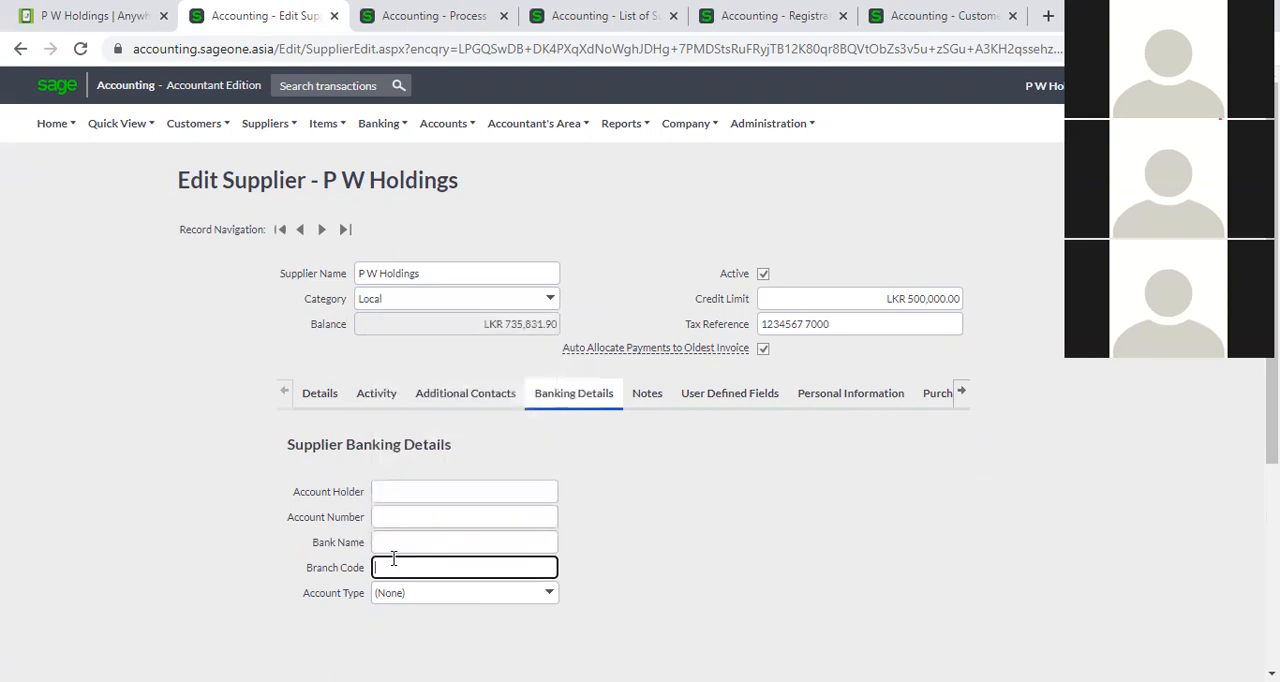
{"action": "left_click", "coordinate": [551, 601]}
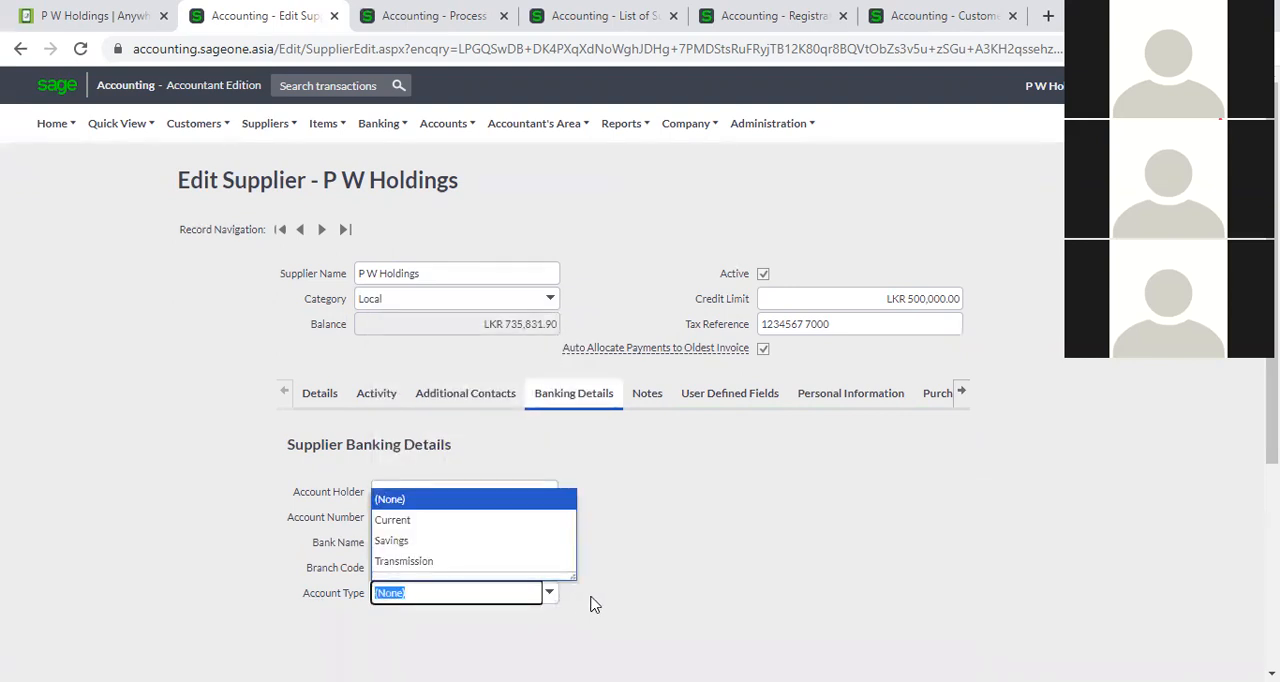
{"action": "left_click", "coordinate": [590, 604]}
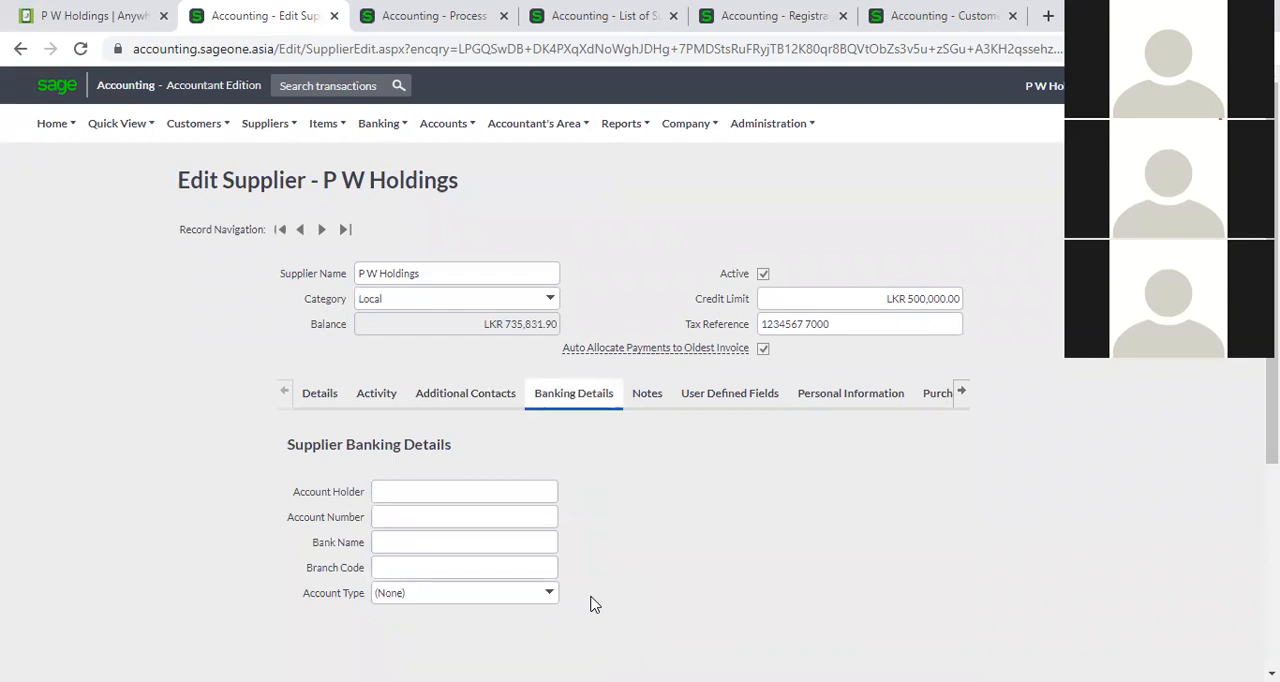
Add a supplier note with action date 14/12/2021, subject "Meeting" and note text "Payment meeting".
{"action": "left_click", "coordinate": [648, 400]}
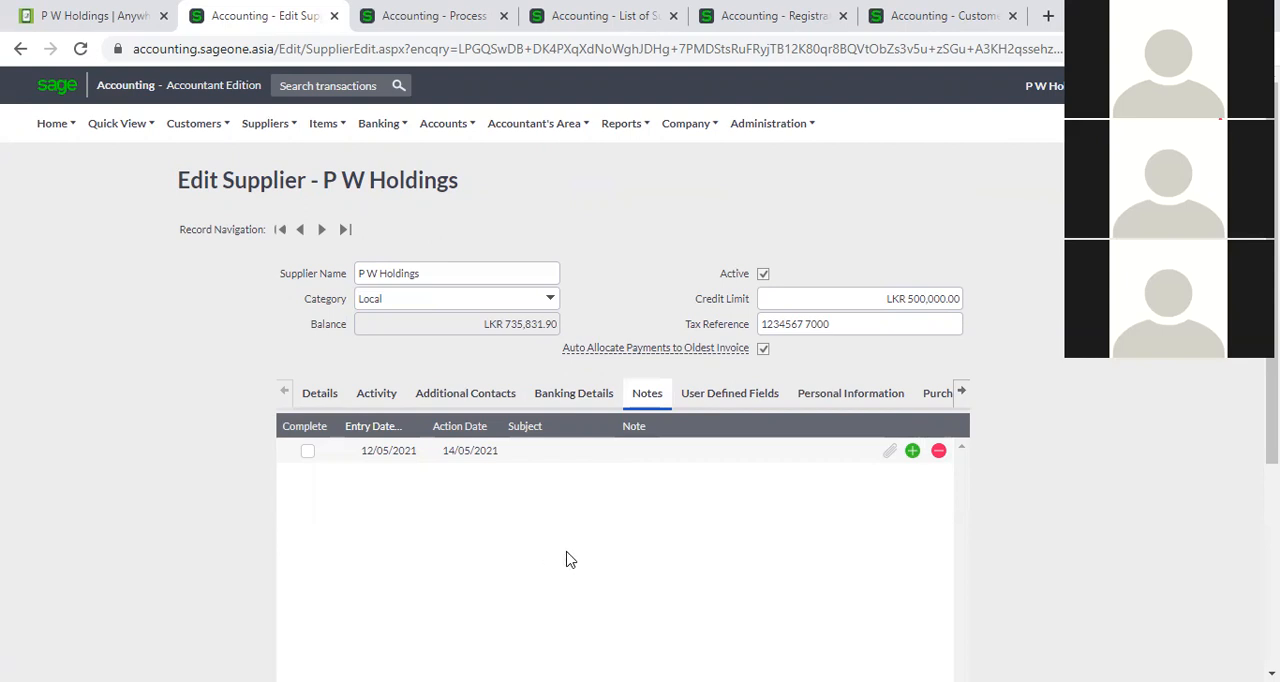
{"action": "left_click", "coordinate": [913, 453]}
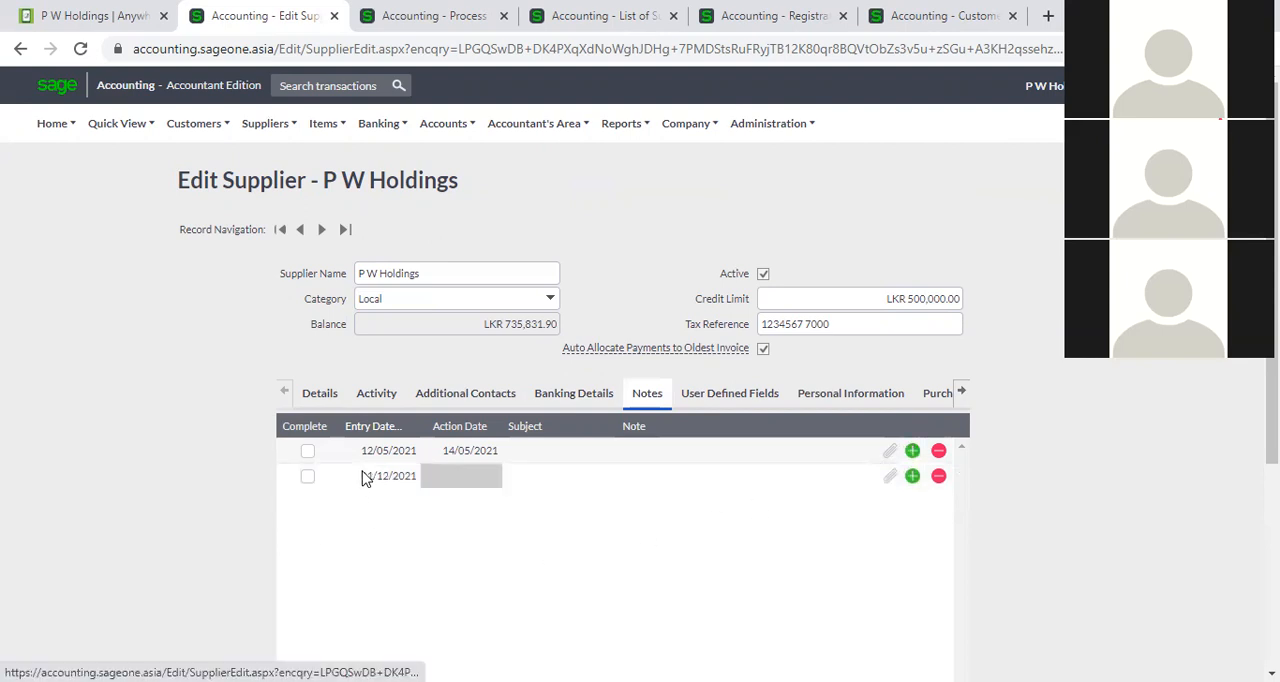
{"action": "left_click", "coordinate": [468, 477]}
{"action": "left_click", "coordinate": [492, 478]}
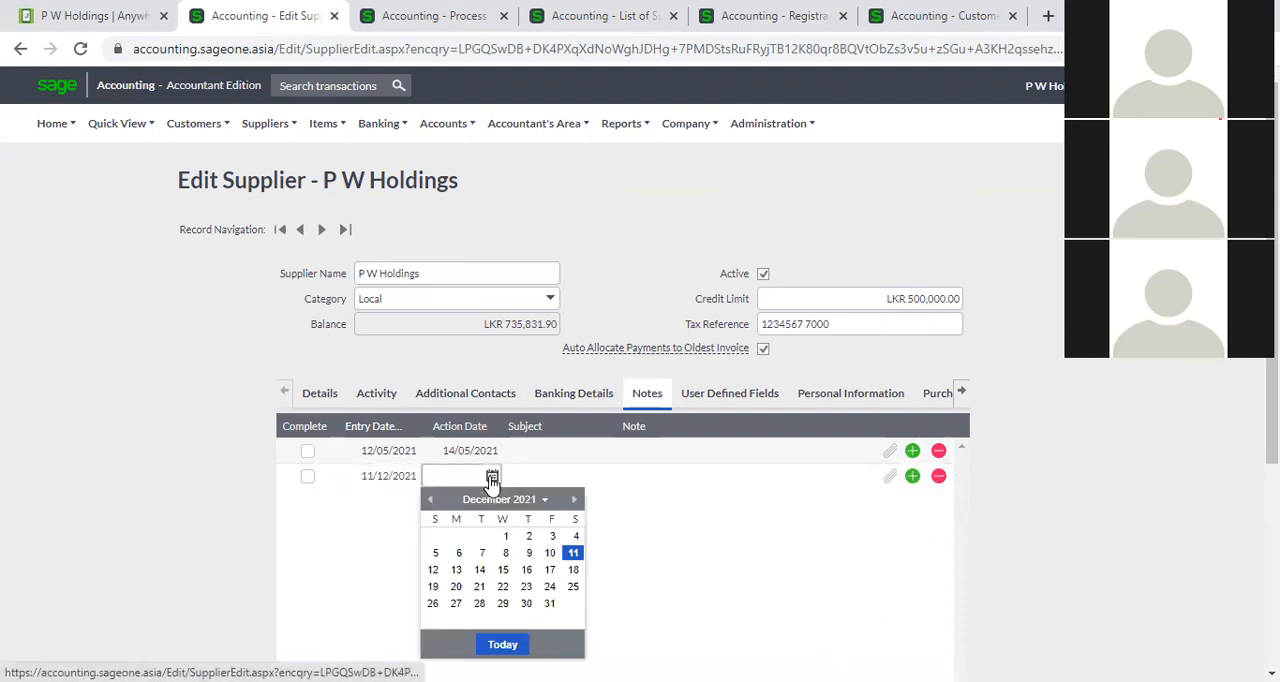
{"action": "left_click", "coordinate": [480, 569]}
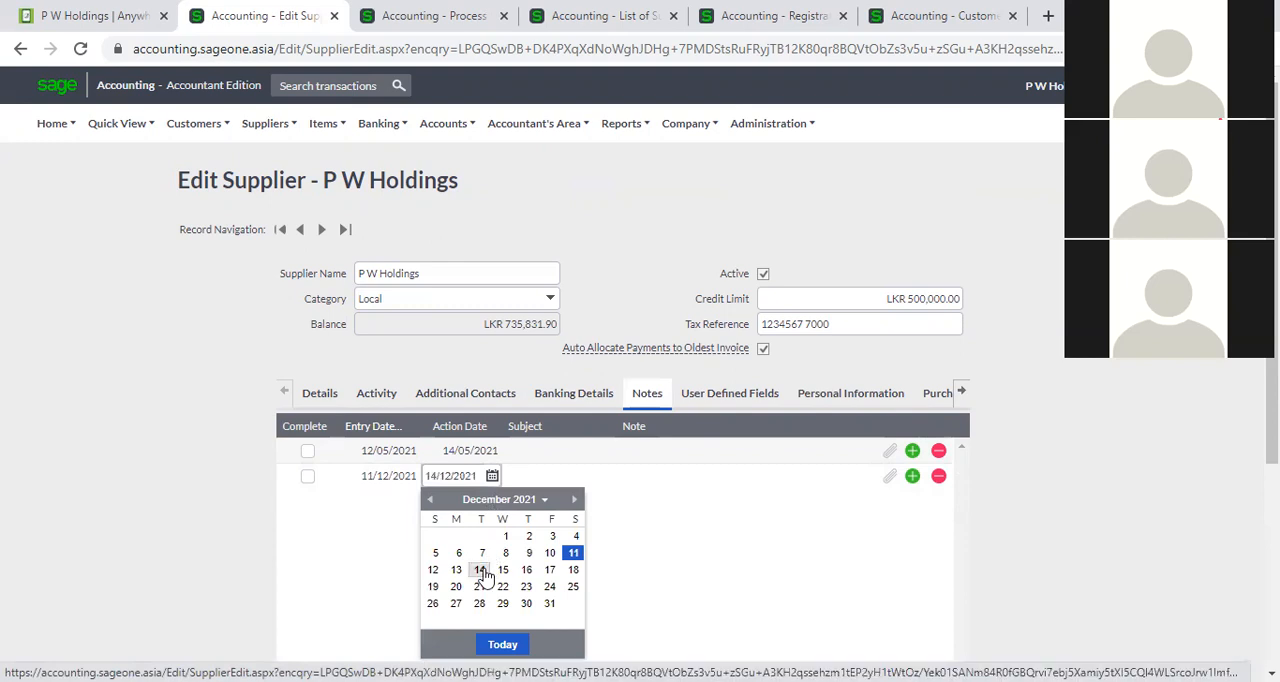
{"action": "key", "text": "Tab"}
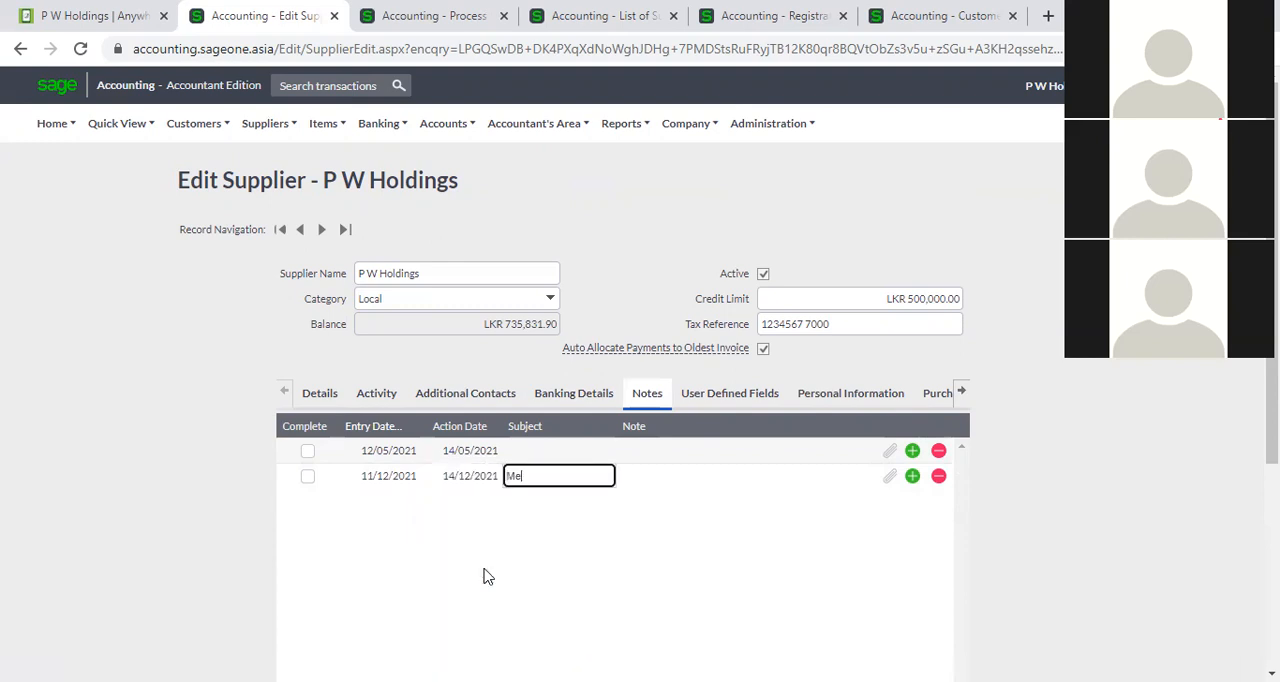
{"action": "type", "text": "Meeting"}
{"action": "key", "text": "Tab"}
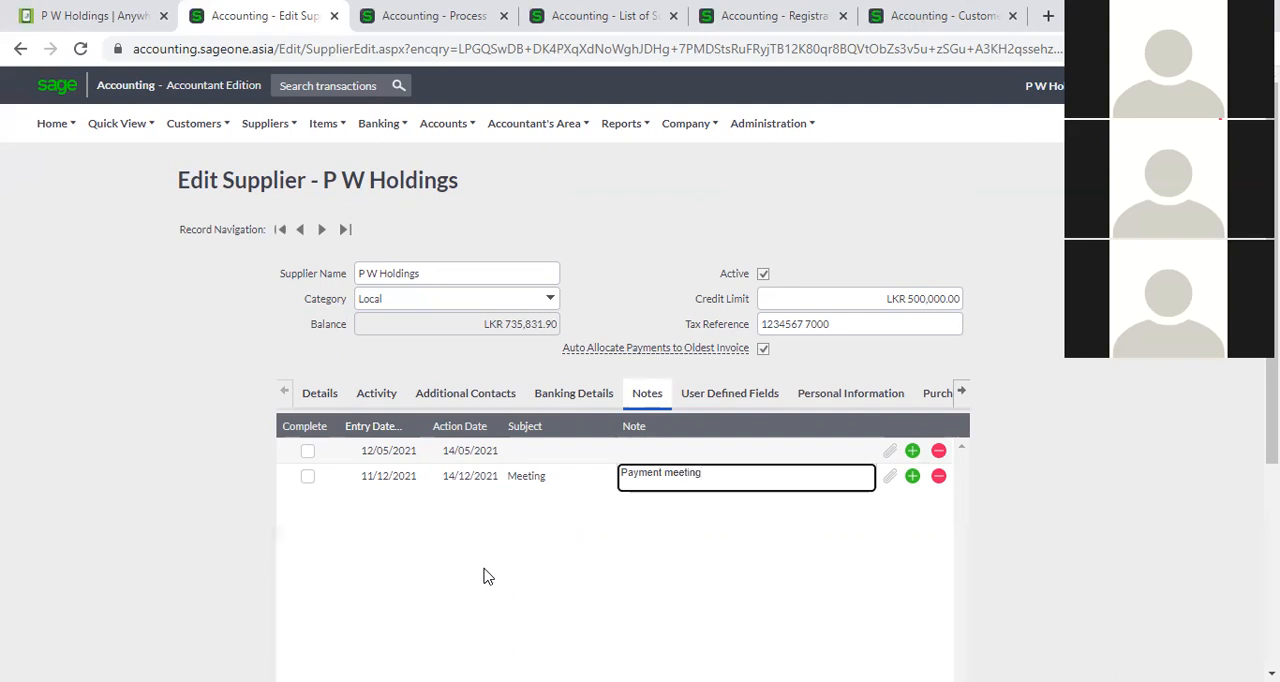
{"action": "left_click", "coordinate": [1062, 594]}
{"action": "scroll", "coordinate": [510, 640], "scroll_direction": "down", "scroll_amount": 2}
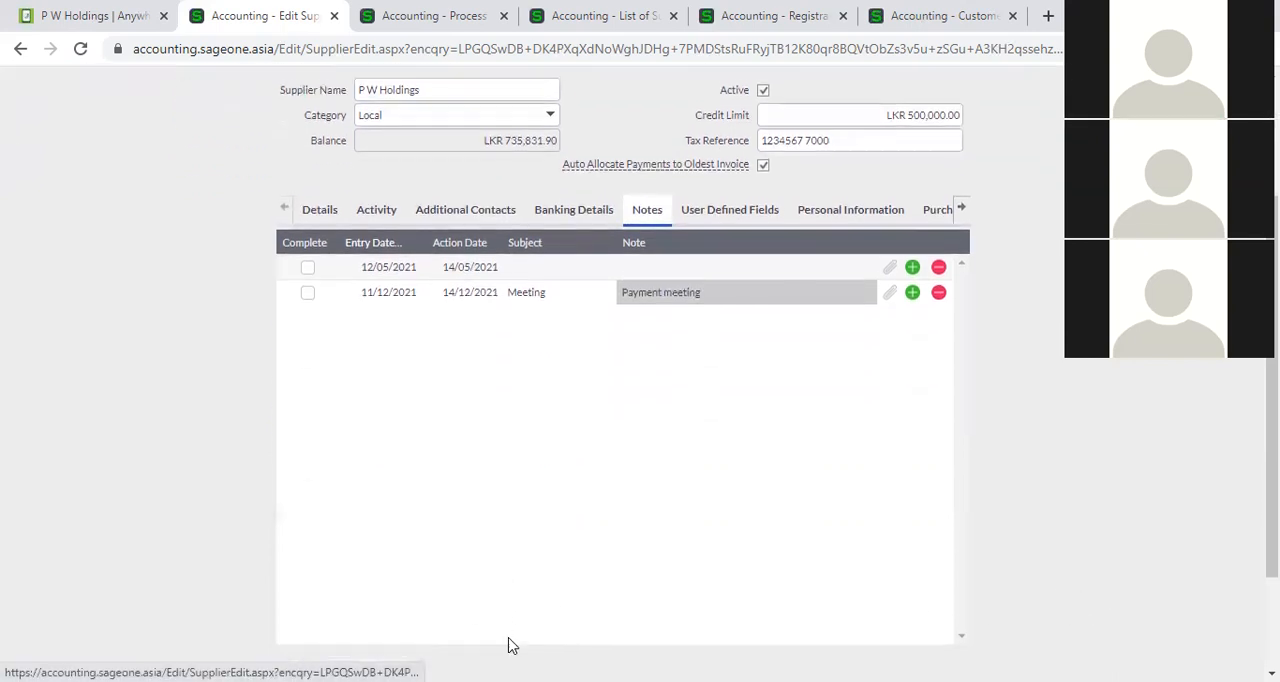
{"action": "scroll", "coordinate": [490, 630], "scroll_direction": "down", "scroll_amount": 2}
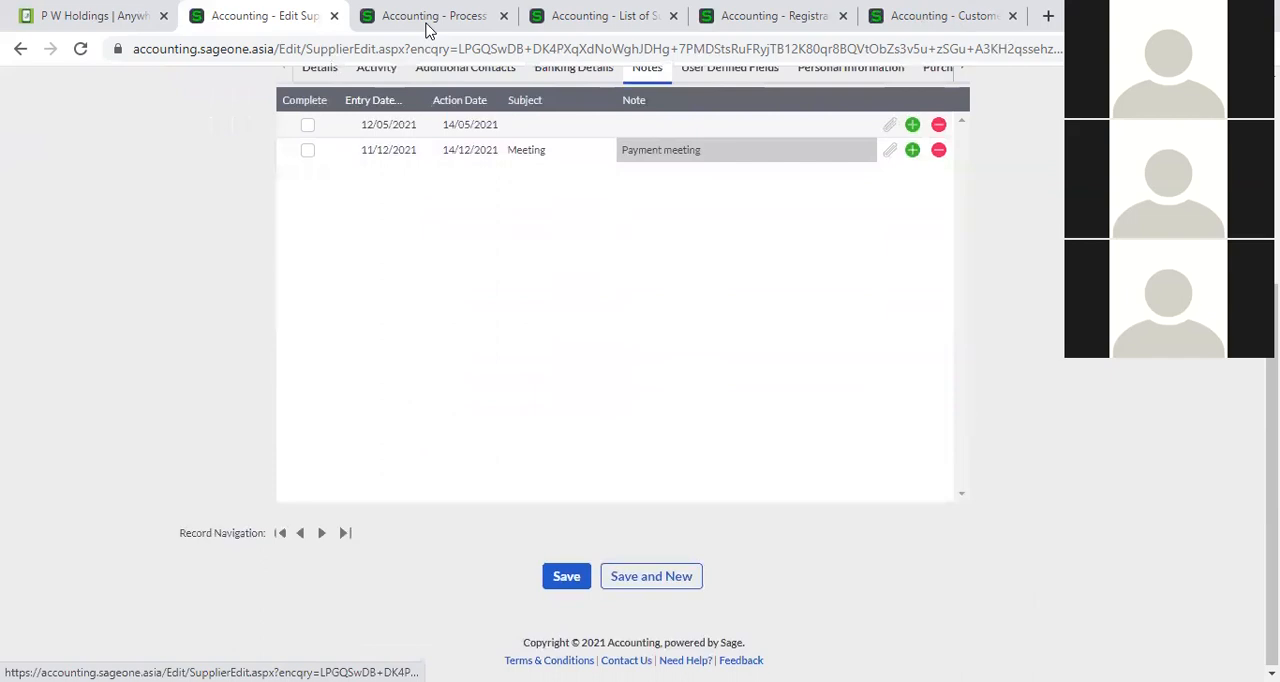
Switch to the supplier invoice being processed, discard its unsaved changes and open the main Dashboard.
{"action": "left_click", "coordinate": [427, 20]}
{"action": "scroll", "coordinate": [282, 243], "scroll_direction": "up", "scroll_amount": 2}
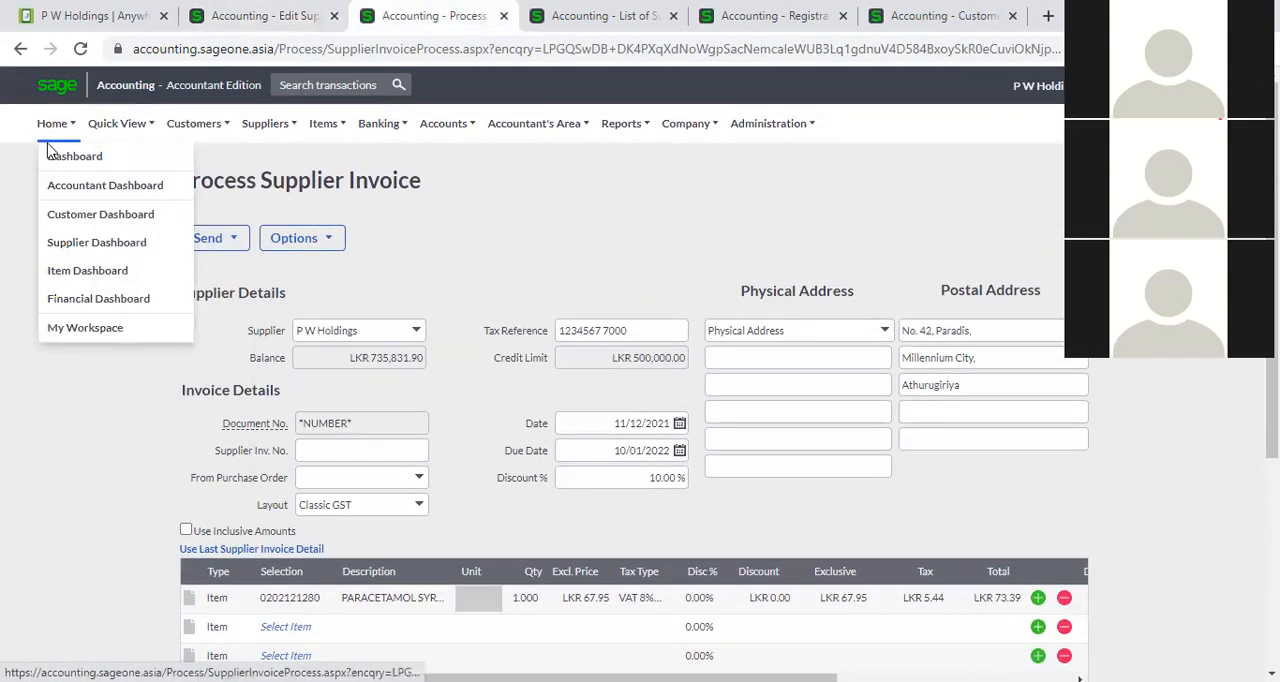
{"action": "left_click", "coordinate": [60, 157]}
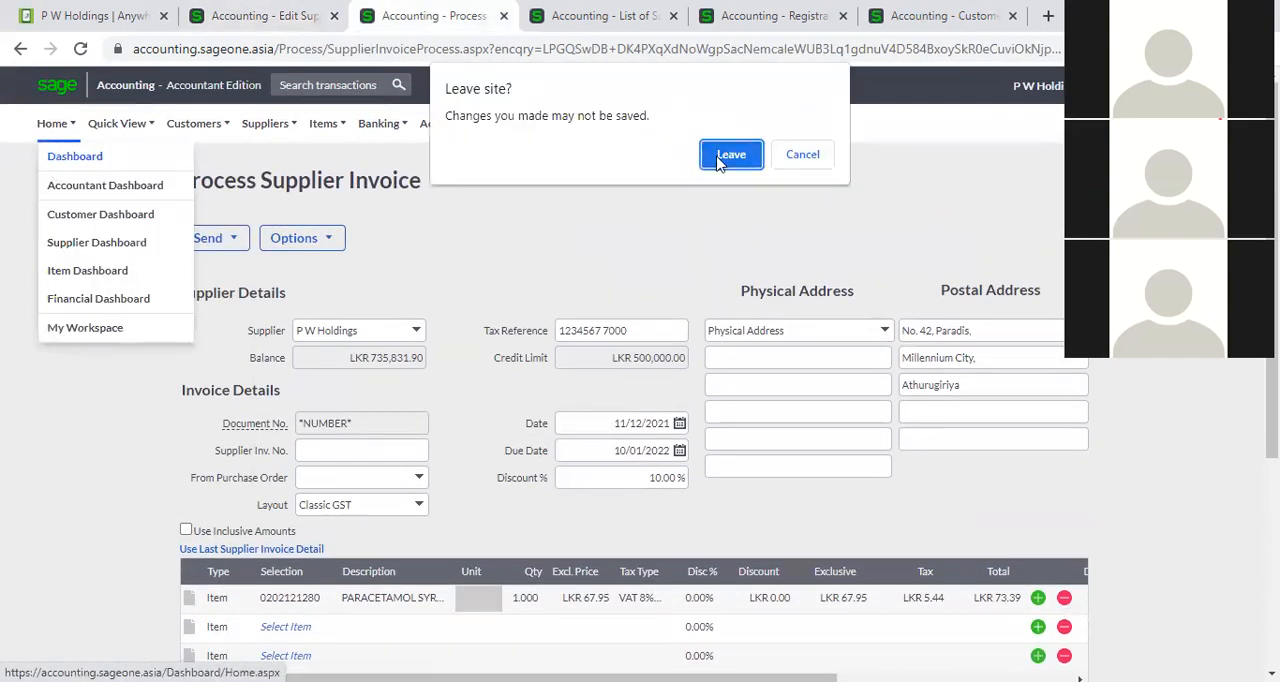
{"action": "left_click", "coordinate": [728, 156]}
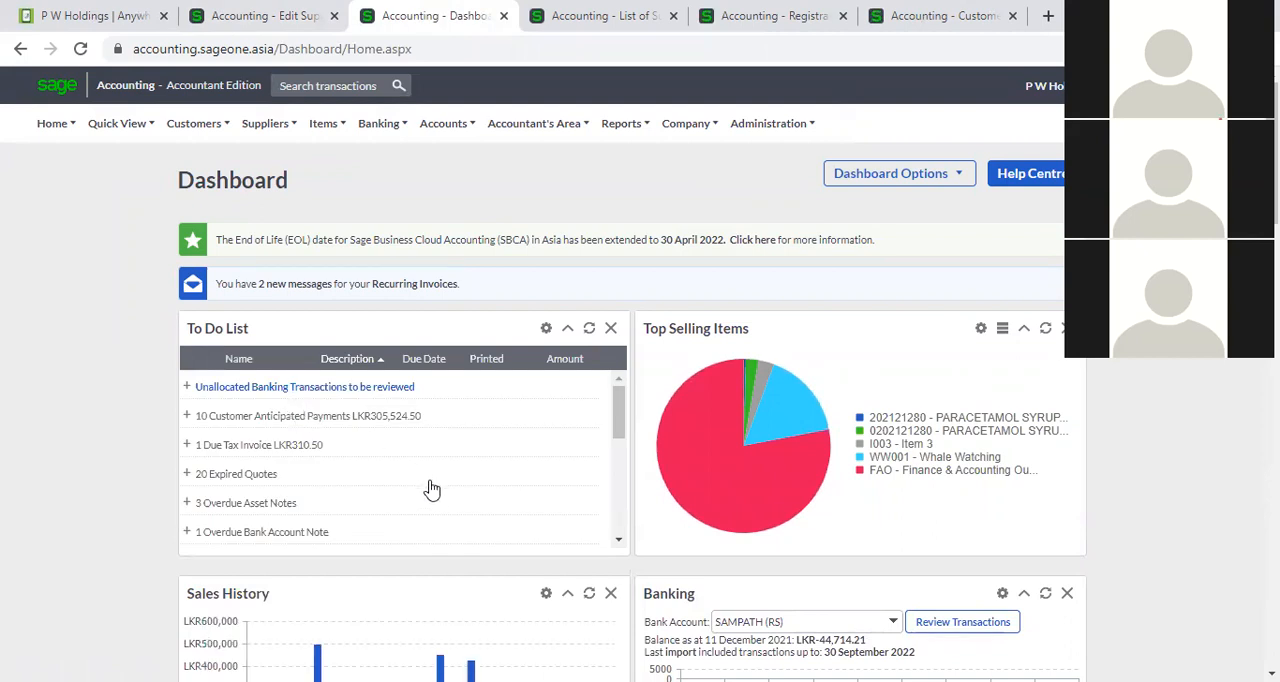
Look through the dashboard's To Do List and expand the overdue supplier notes to examine their entries.
{"action": "scroll", "coordinate": [432, 489], "scroll_direction": "down", "scroll_amount": 1}
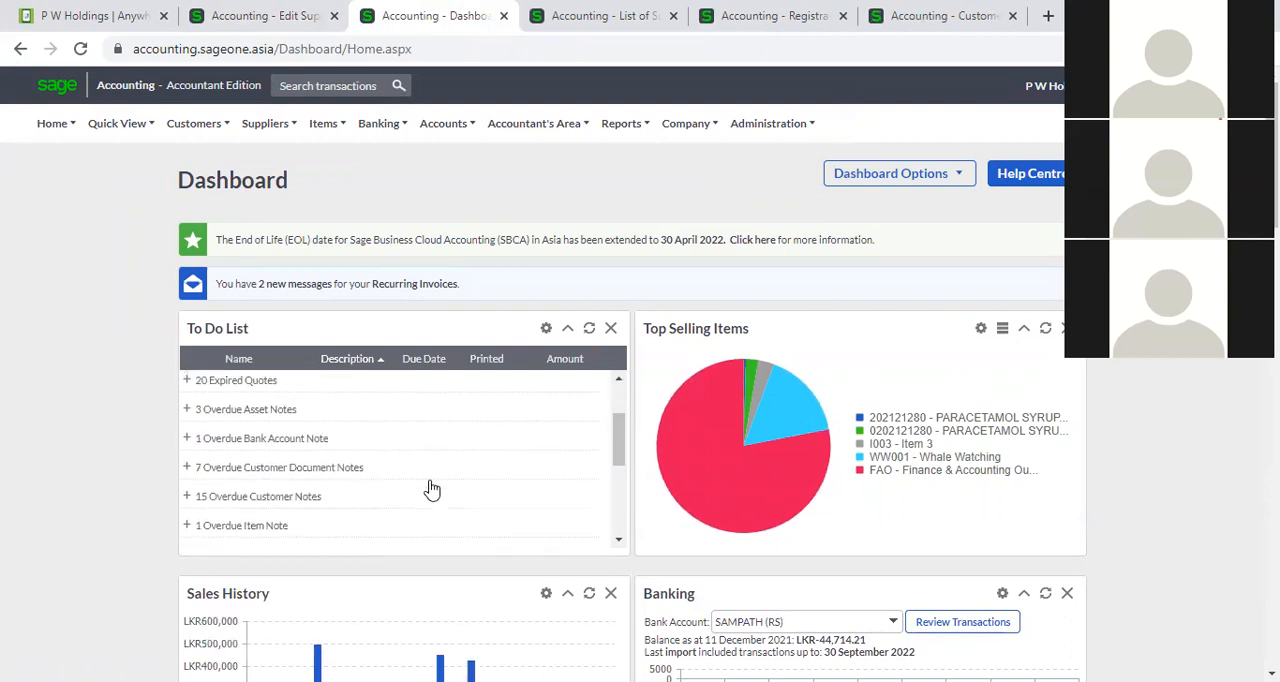
{"action": "scroll", "coordinate": [432, 489], "scroll_direction": "down", "scroll_amount": 1}
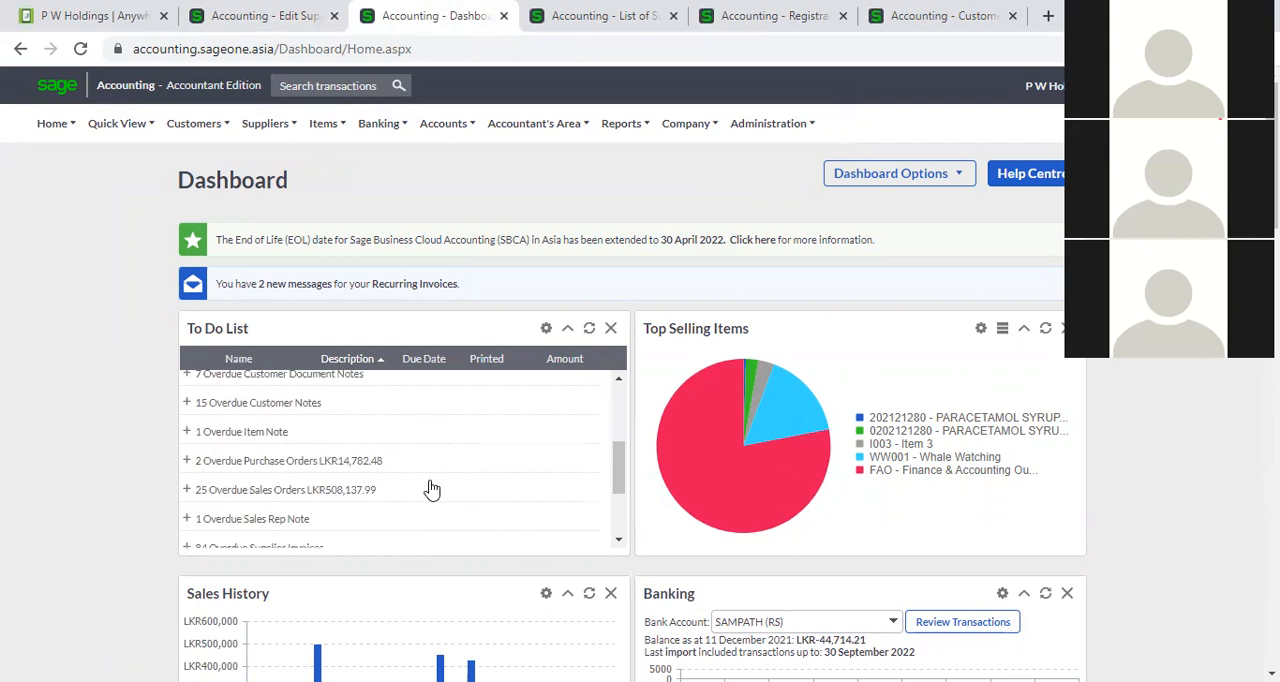
{"action": "scroll", "coordinate": [432, 489], "scroll_direction": "down", "scroll_amount": 1}
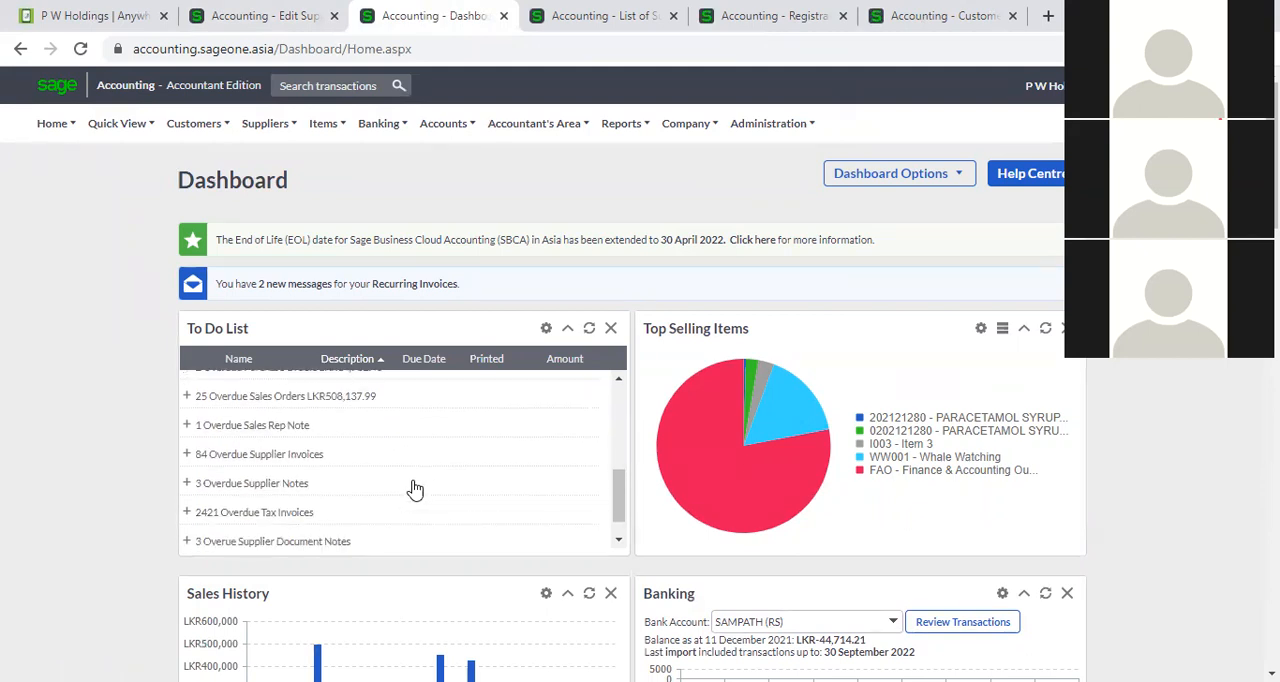
{"action": "left_click", "coordinate": [186, 484]}
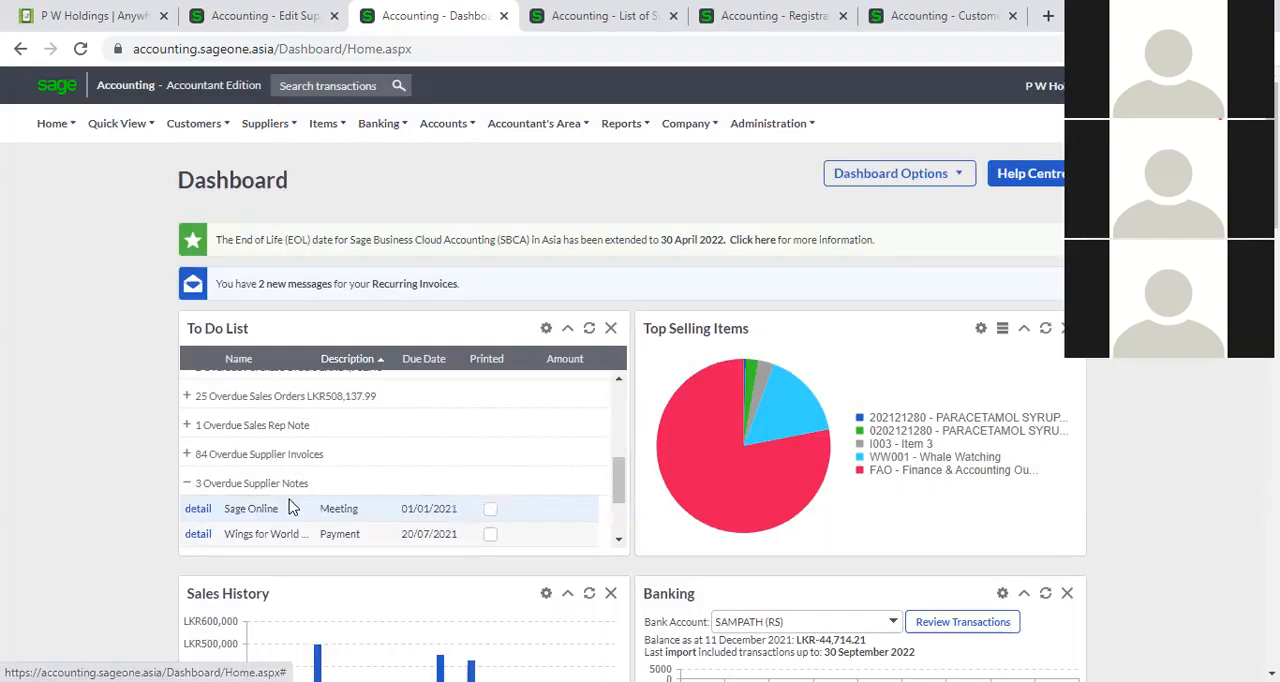
{"action": "scroll", "coordinate": [371, 512], "scroll_direction": "down", "scroll_amount": 1}
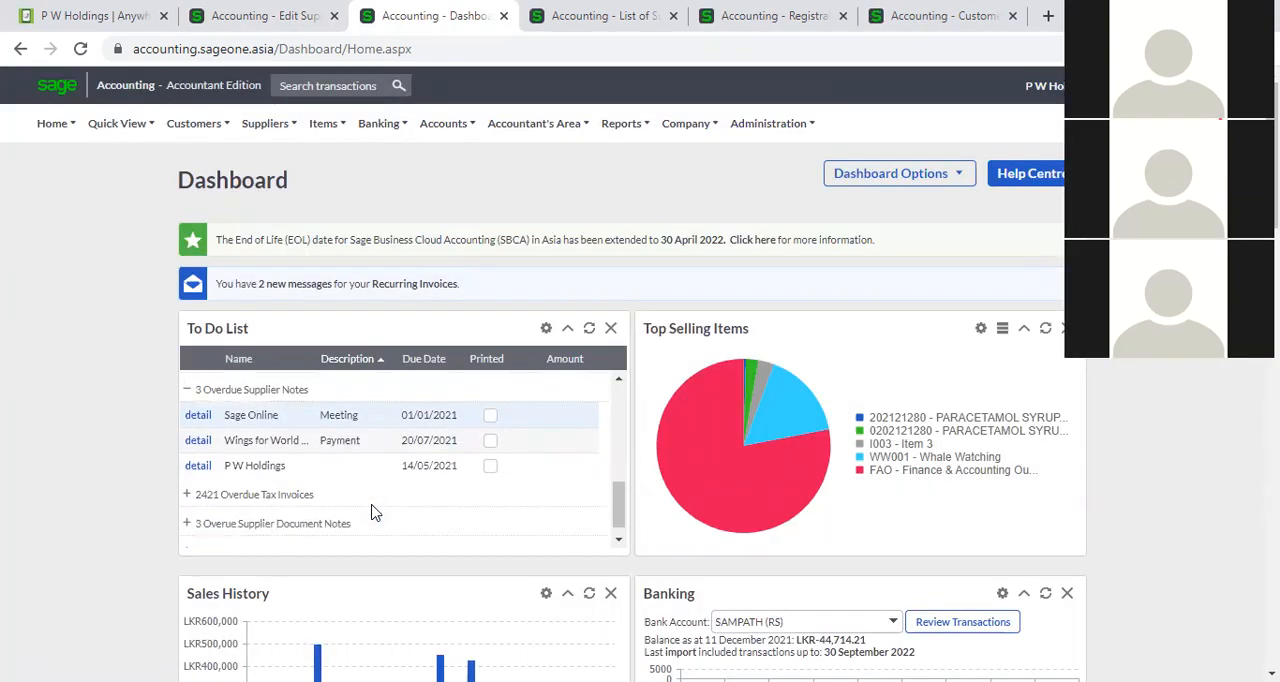
{"action": "scroll", "coordinate": [371, 512], "scroll_direction": "up", "scroll_amount": 1}
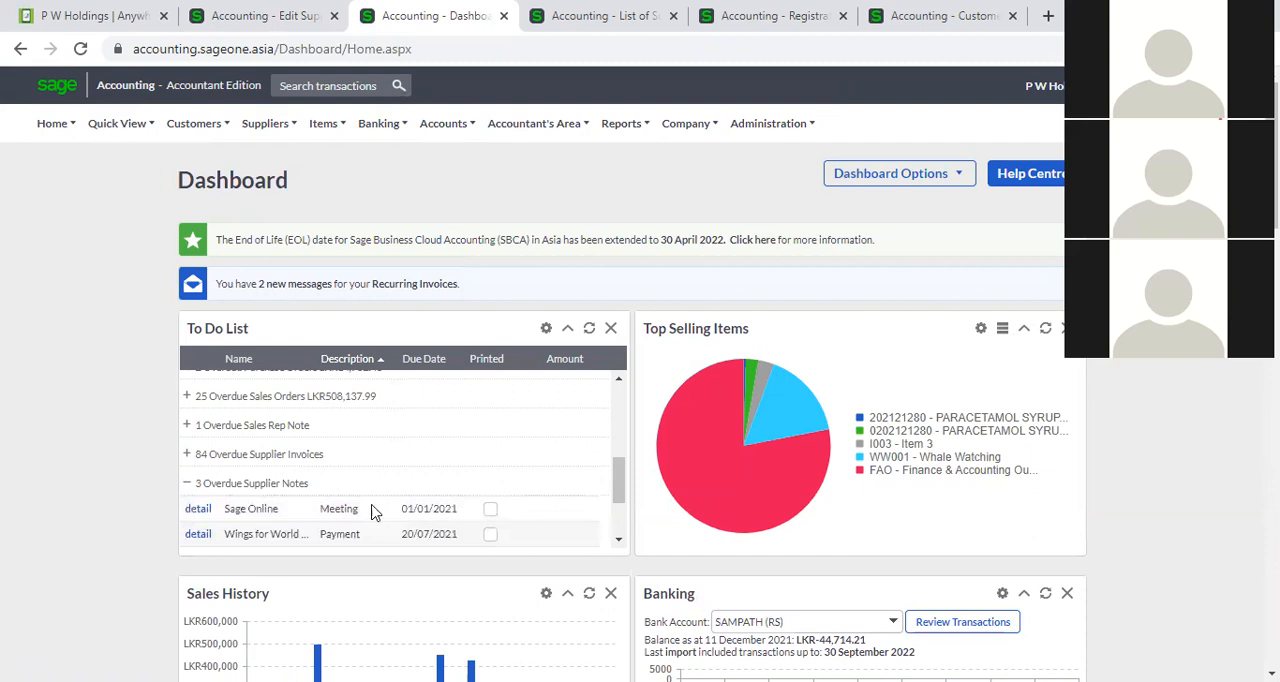
{"action": "scroll", "coordinate": [371, 512], "scroll_direction": "up", "scroll_amount": 3}
Return to the P W Holdings notes and view the attachments window of the "Meeting" note, closing it without adding a file.
{"action": "left_click", "coordinate": [594, 15]}
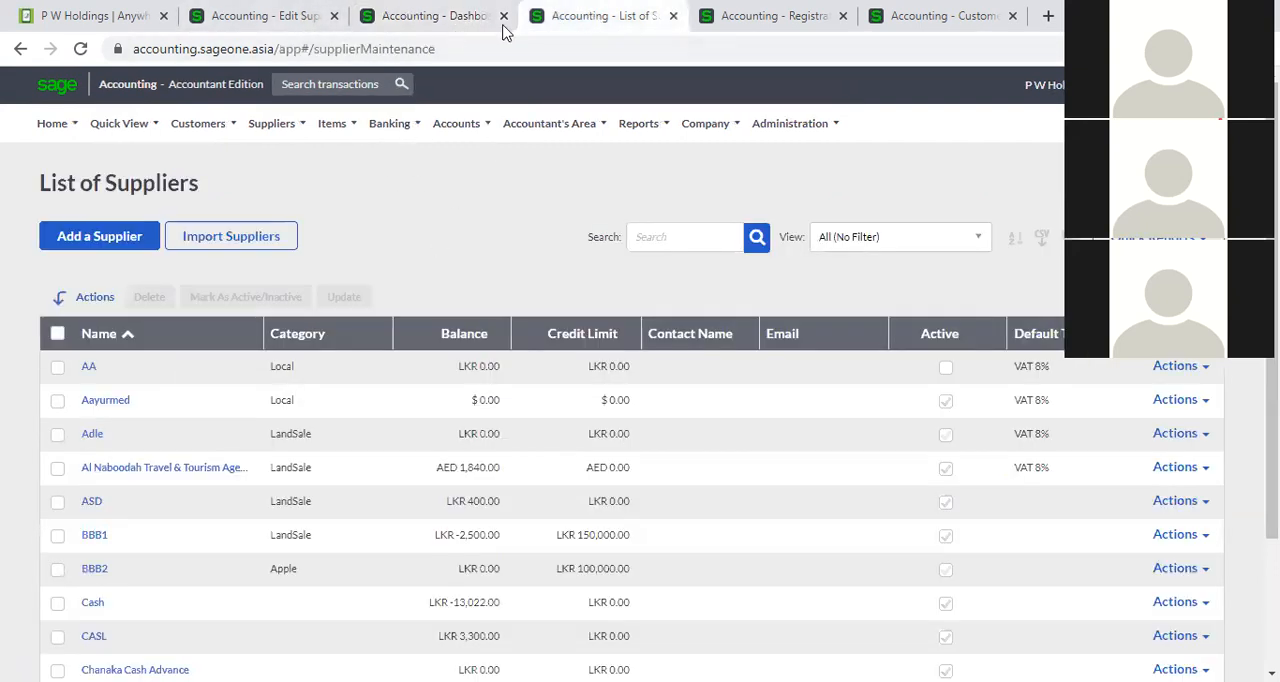
{"action": "left_click", "coordinate": [429, 15]}
{"action": "left_click", "coordinate": [277, 15]}
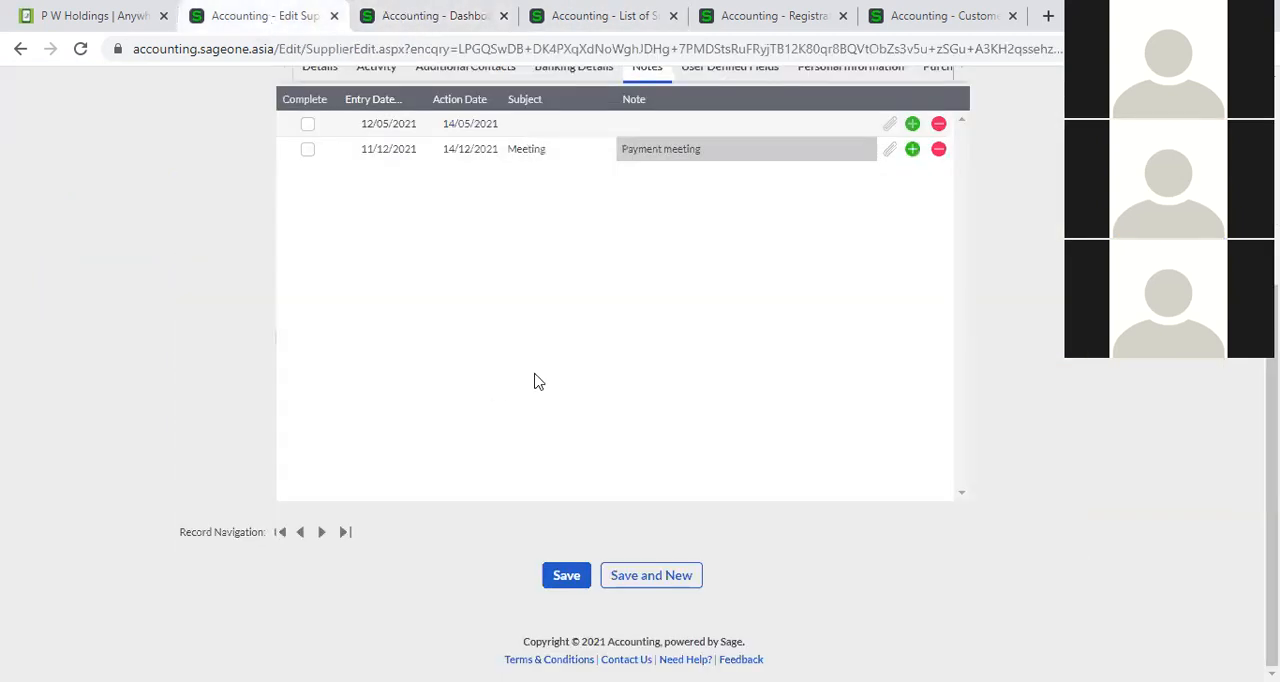
{"action": "scroll", "coordinate": [540, 370], "scroll_direction": "up", "scroll_amount": 3}
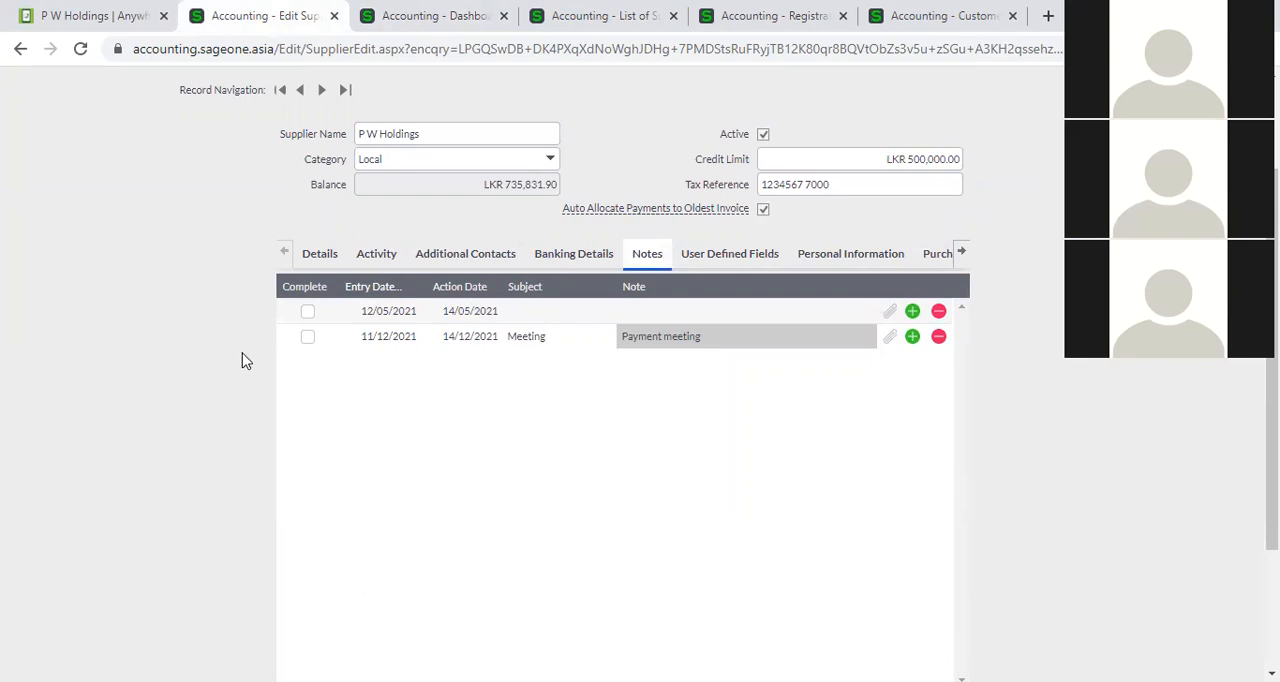
{"action": "left_click", "coordinate": [890, 340]}
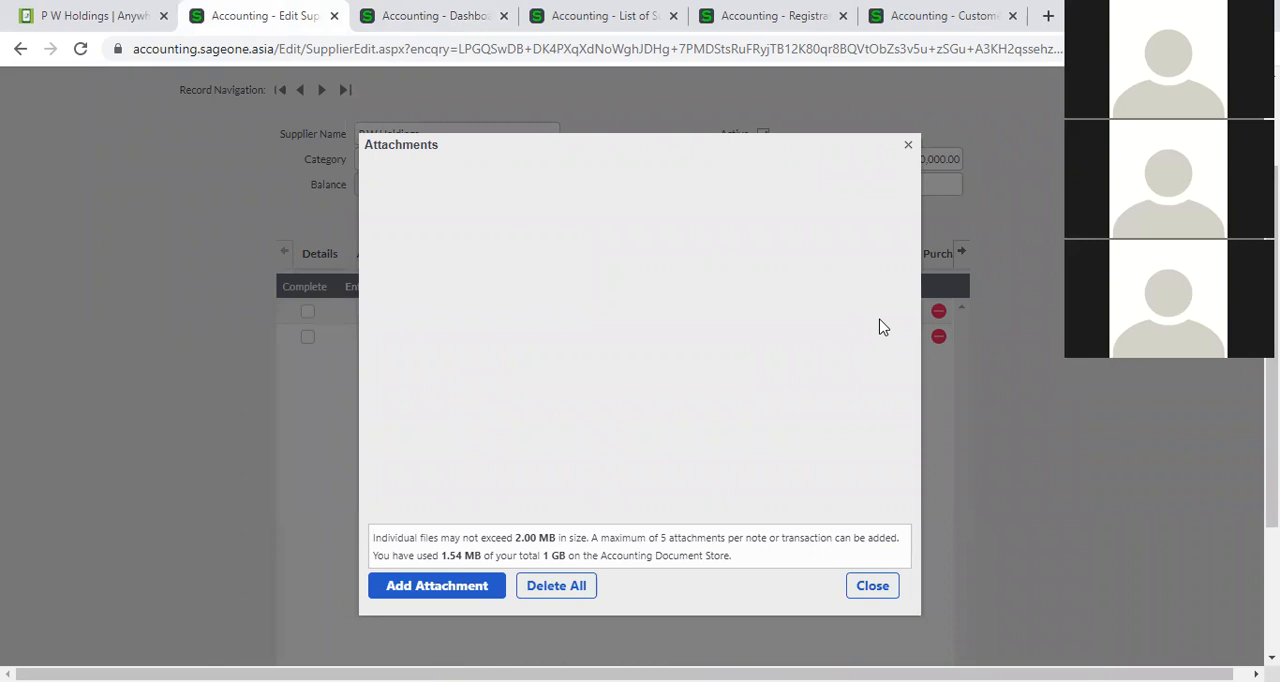
{"action": "left_click", "coordinate": [909, 145]}
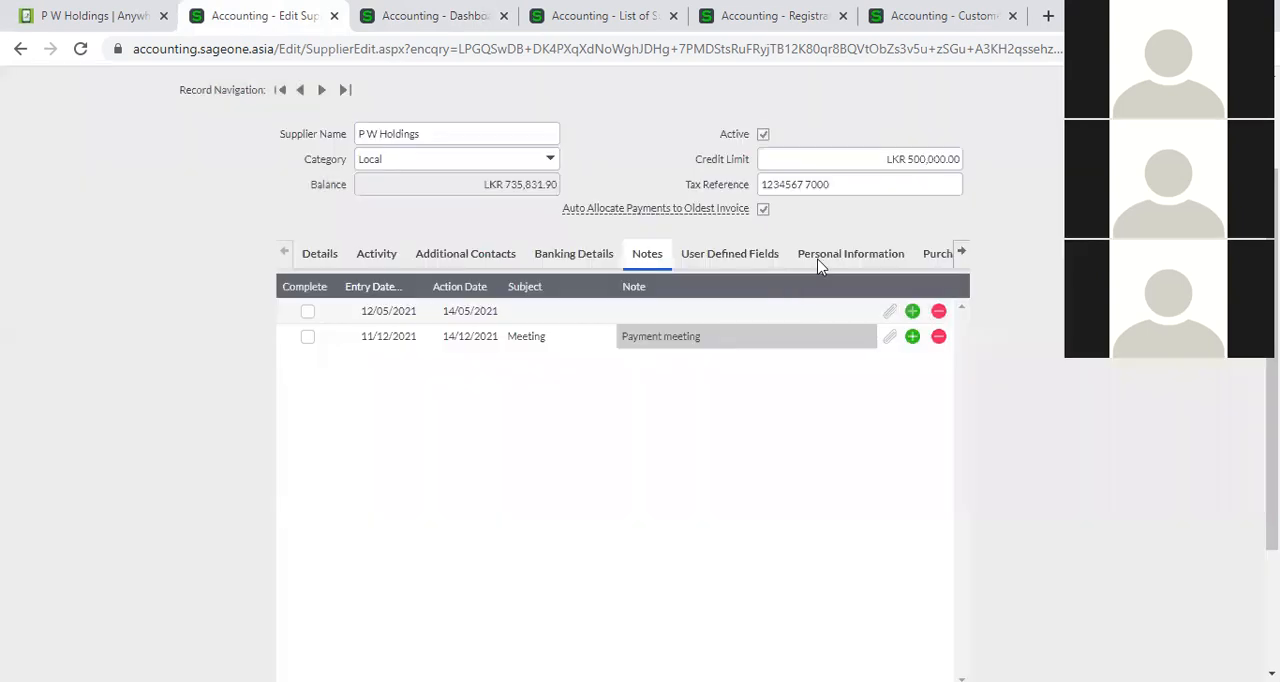
Add another supplier note with subject "Agreement" and view its attachments window, closing it without adding a file.
{"action": "left_click", "coordinate": [914, 338]}
{"action": "left_click", "coordinate": [465, 368]}
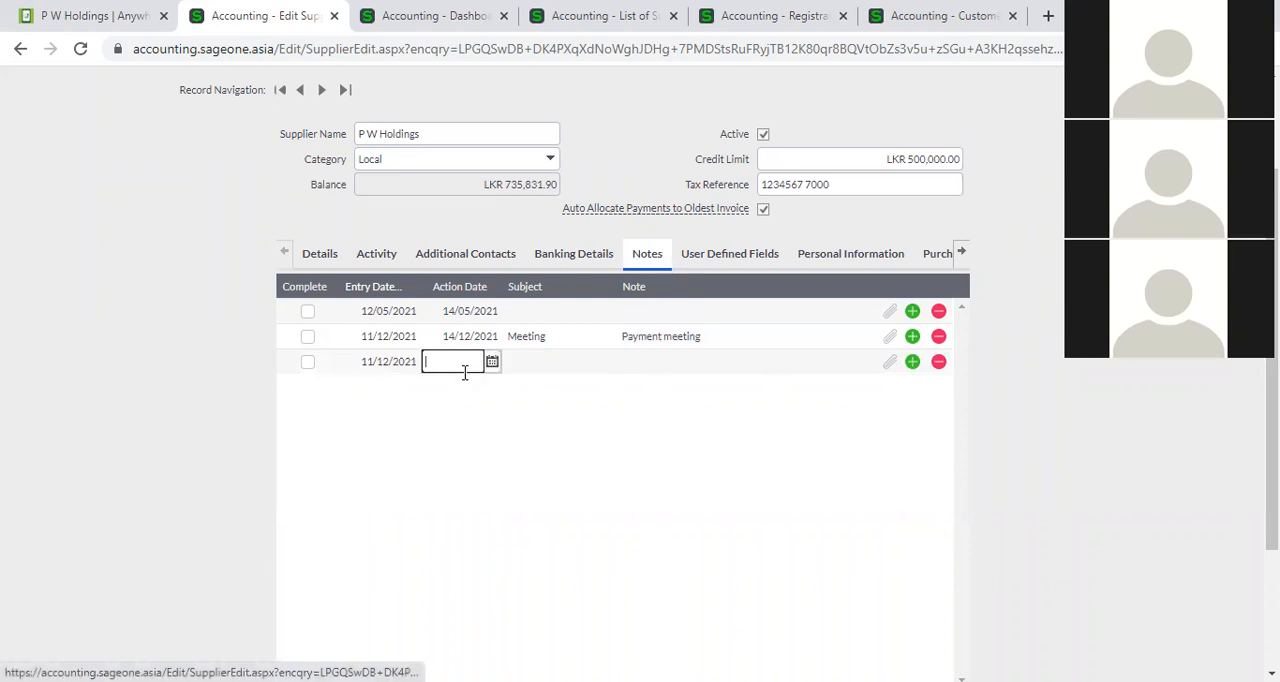
{"action": "left_click", "coordinate": [571, 364]}
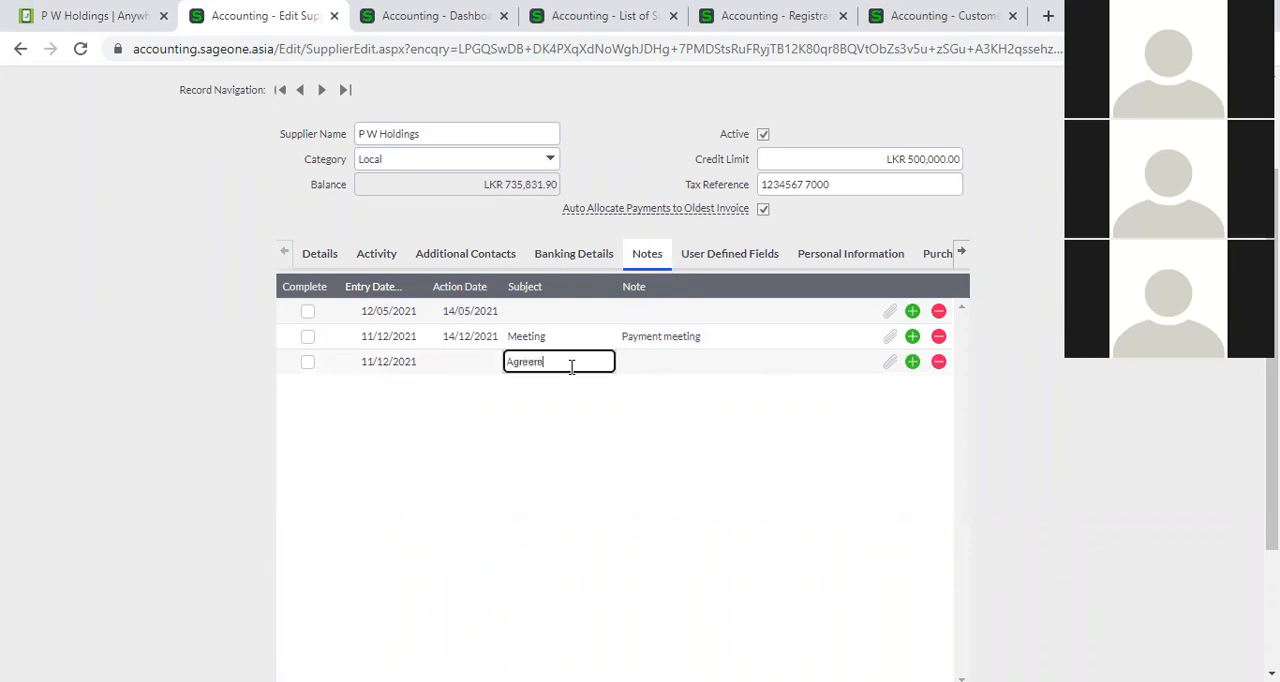
{"action": "key", "text": "Tab"}
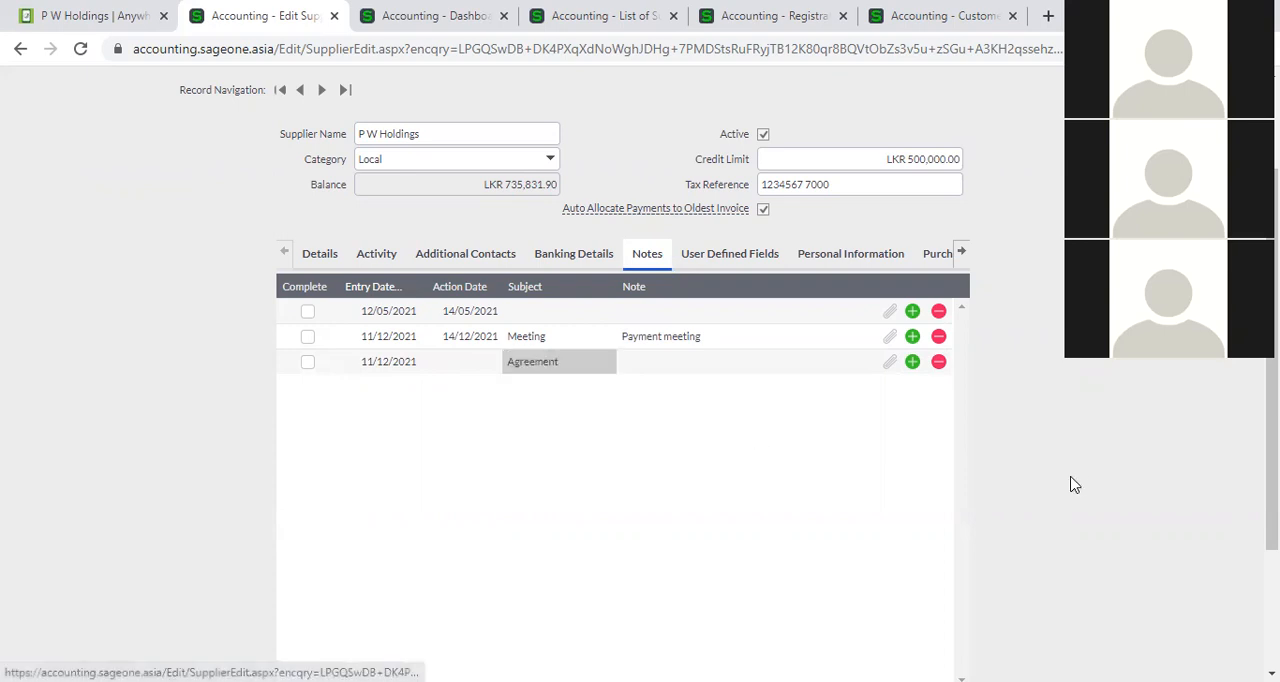
{"action": "left_click", "coordinate": [893, 364]}
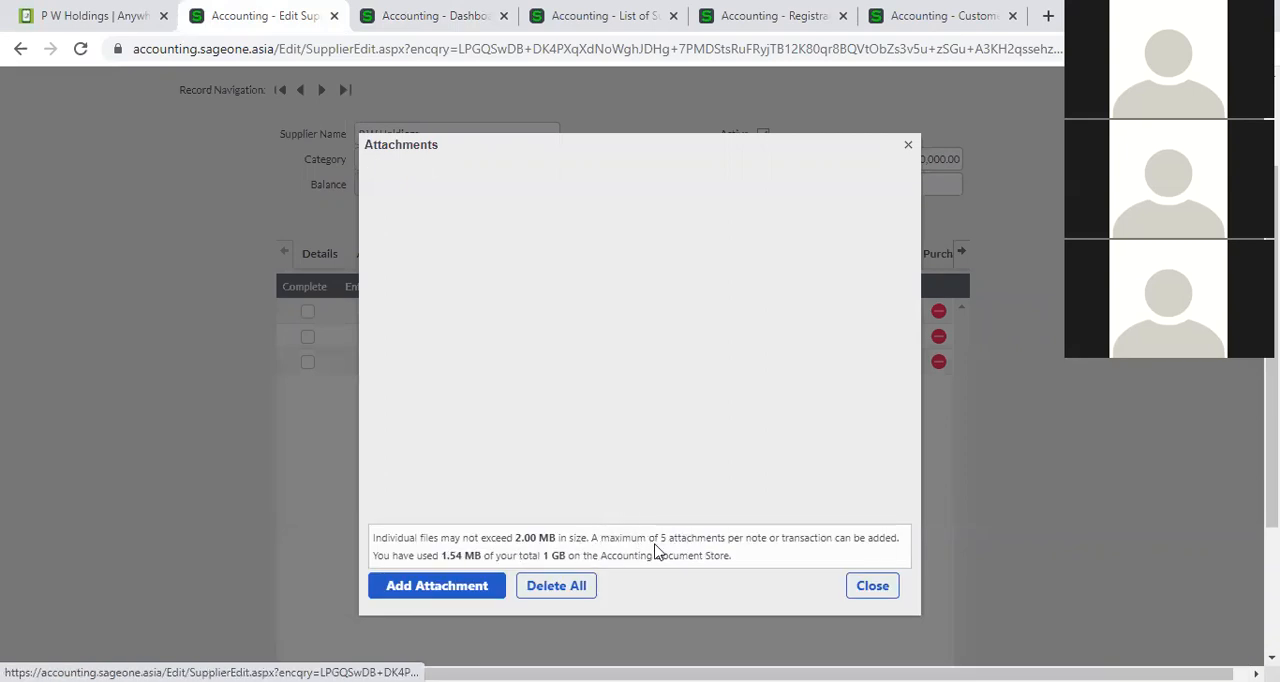
{"action": "left_click", "coordinate": [877, 591]}
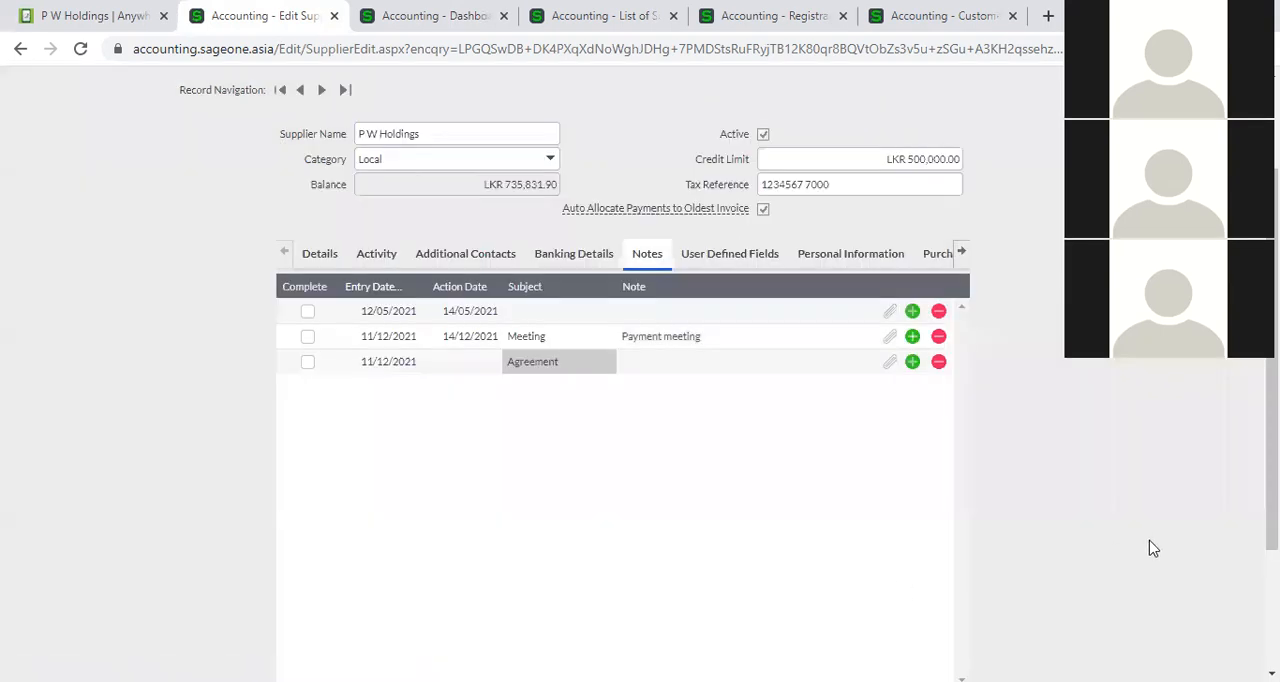
Examine the supplier's user defined text, numeric, yes/no and date fields without entering any values.
{"action": "scroll", "coordinate": [1150, 548], "scroll_direction": "down", "scroll_amount": 3}
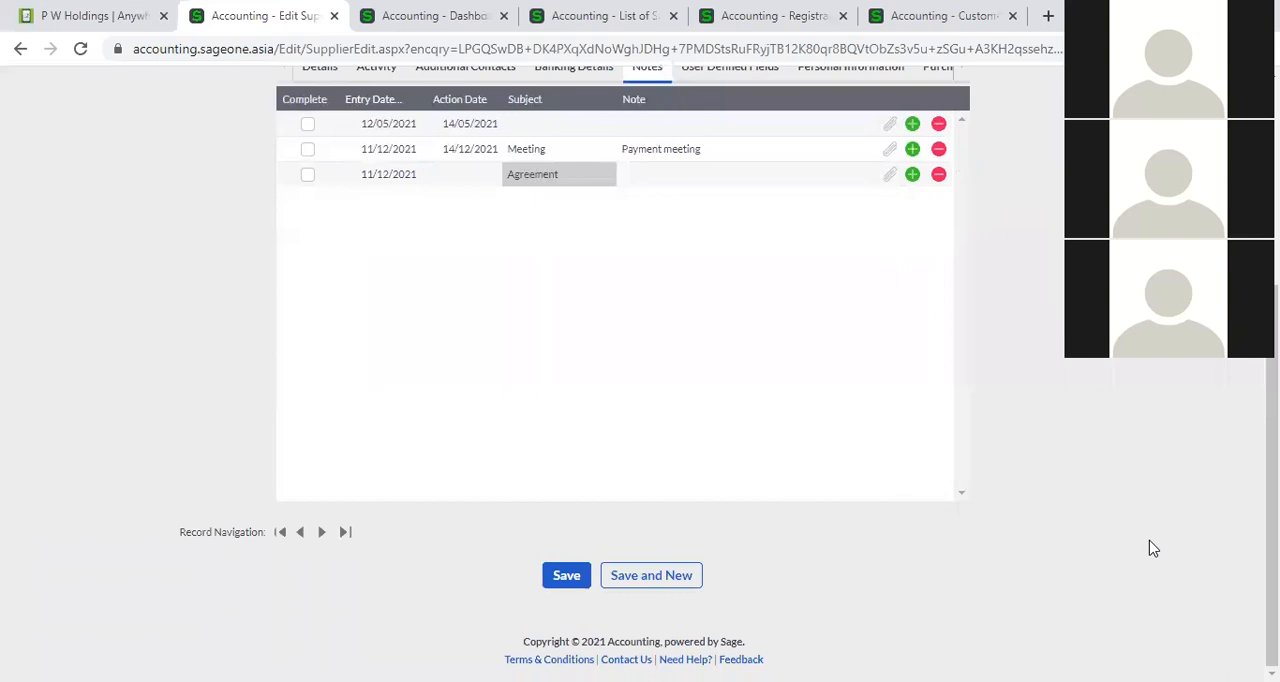
{"action": "scroll", "coordinate": [723, 479], "scroll_direction": "up", "scroll_amount": 2}
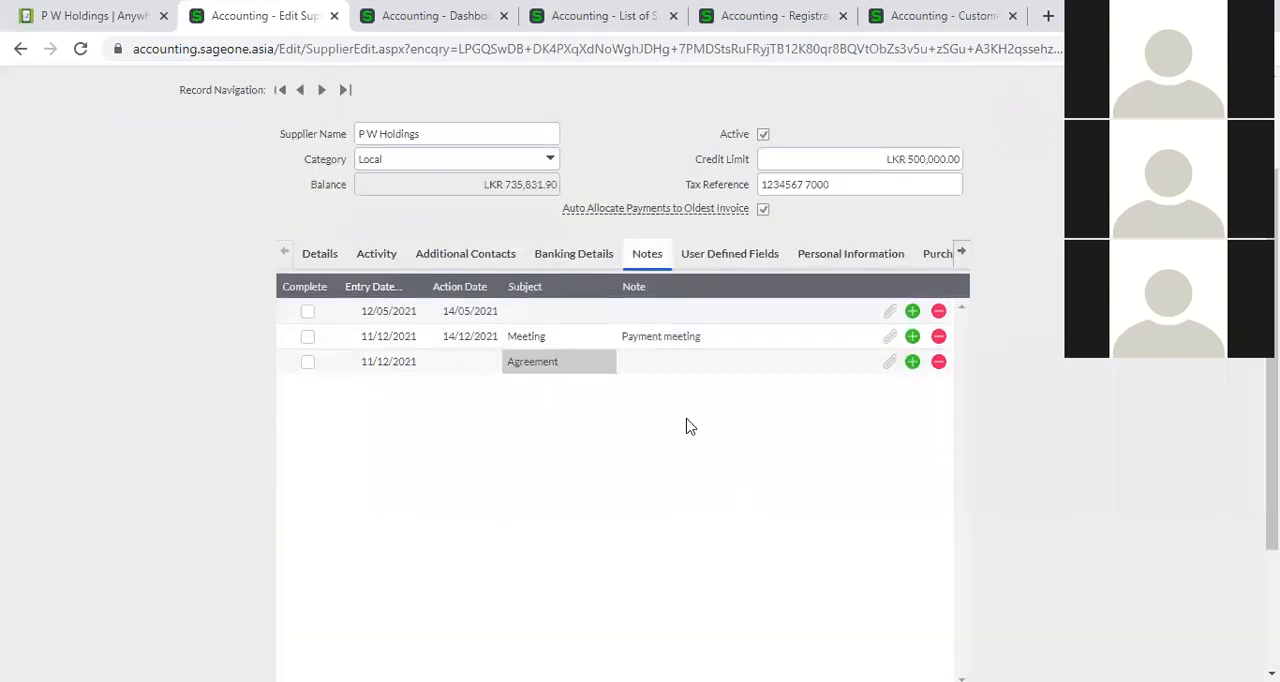
{"action": "left_click", "coordinate": [693, 258]}
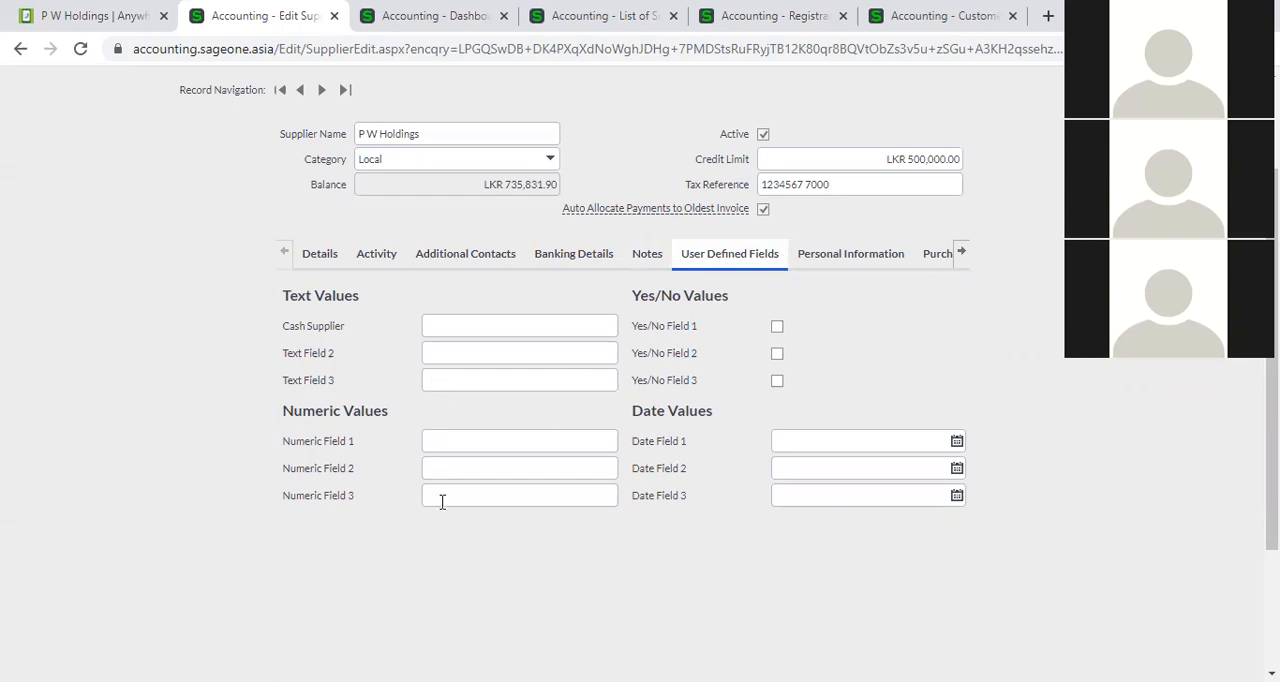
{"action": "left_click", "coordinate": [439, 326]}
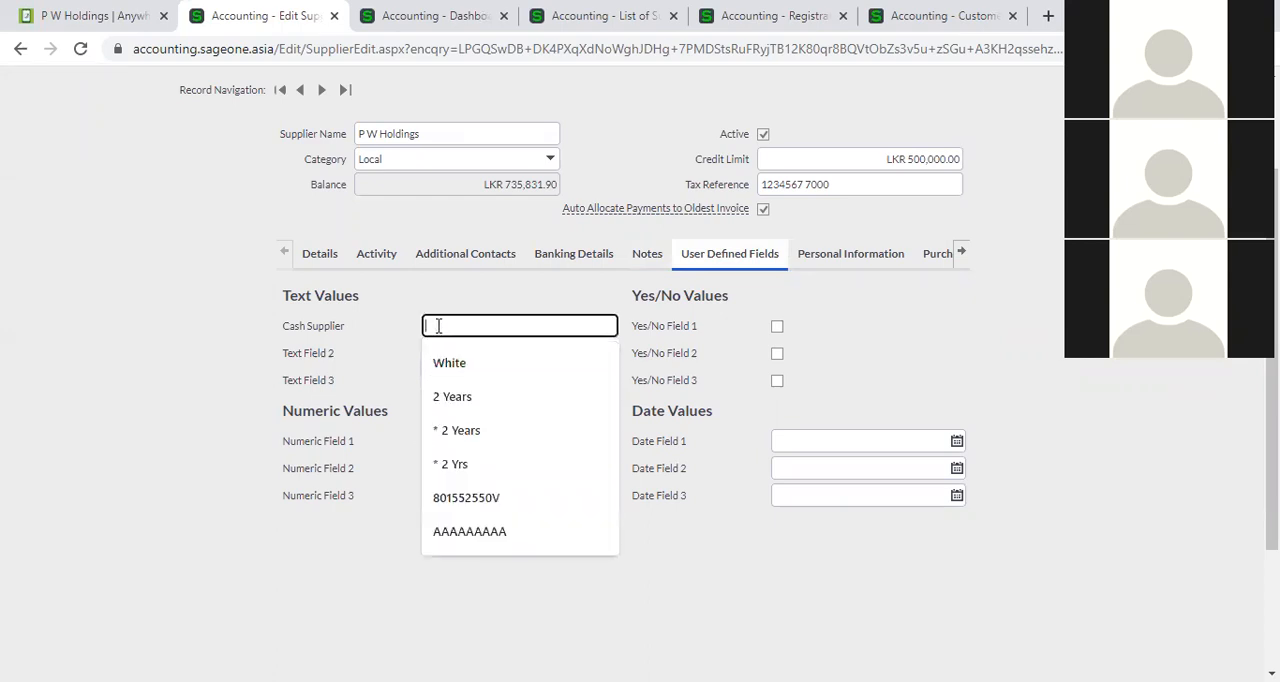
{"action": "left_click", "coordinate": [370, 387]}
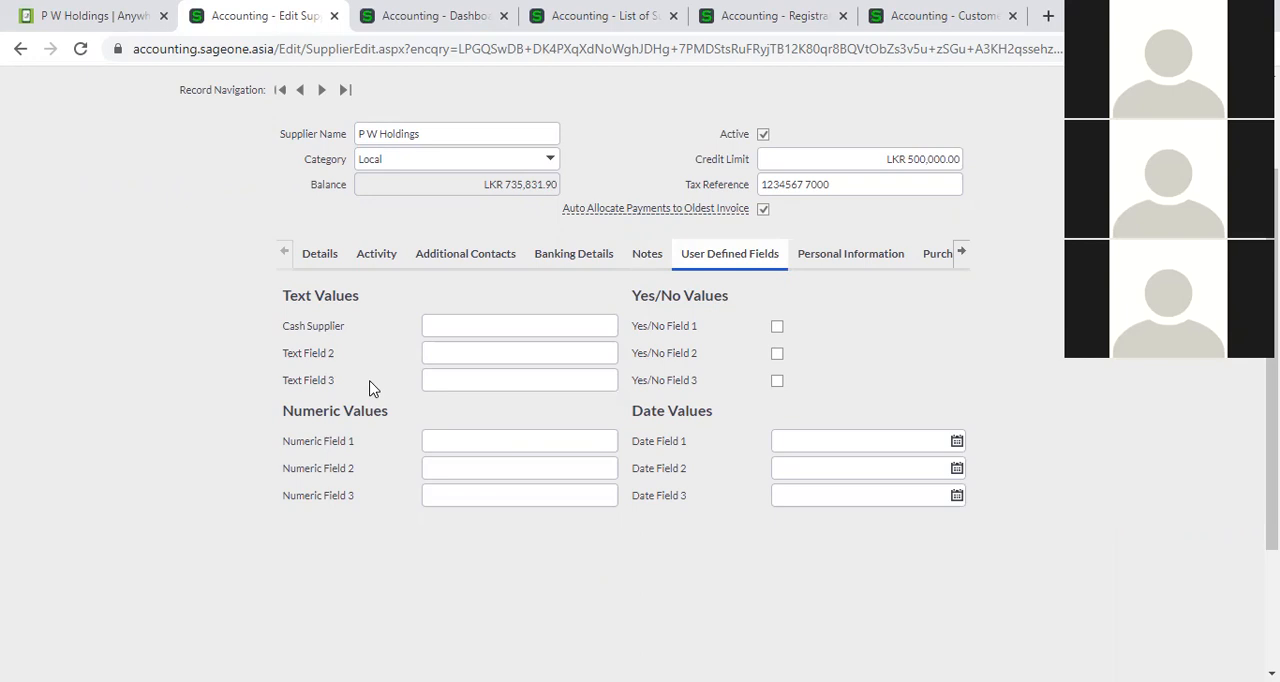
Open the supplier's personal information and try the Extended Removal Date option with its calendar, leaving the option unticked.
{"action": "left_click", "coordinate": [847, 258]}
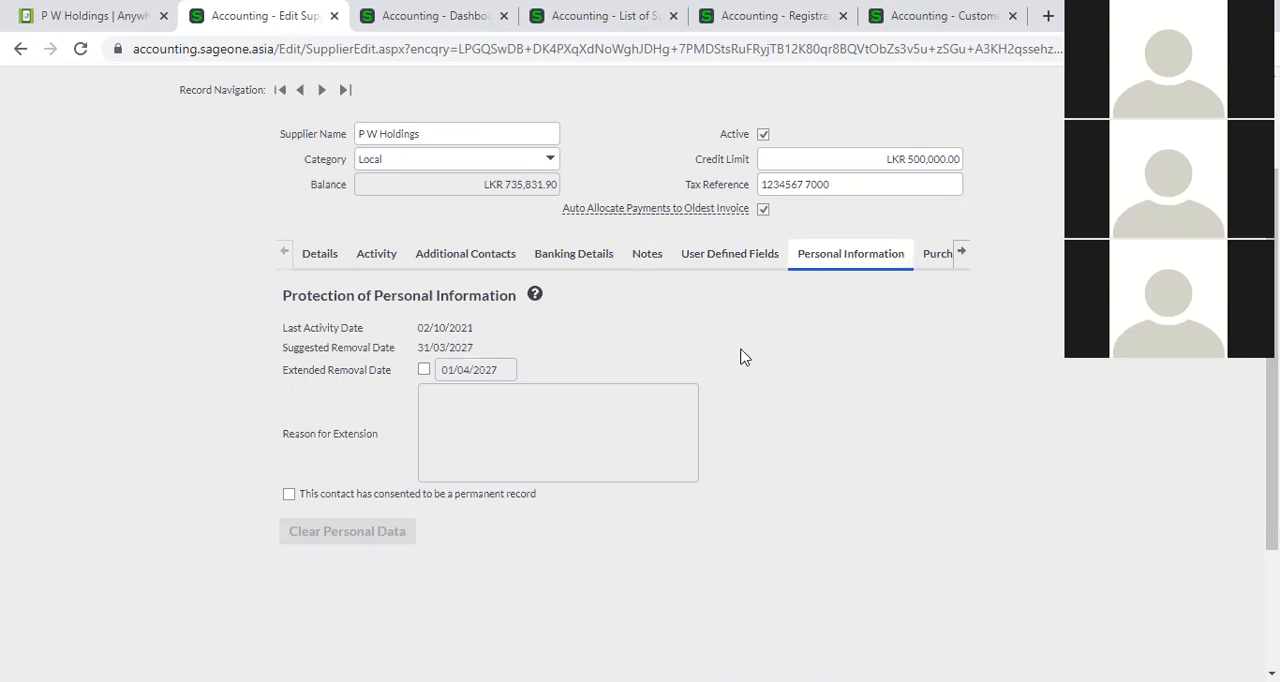
{"action": "left_click", "coordinate": [423, 370]}
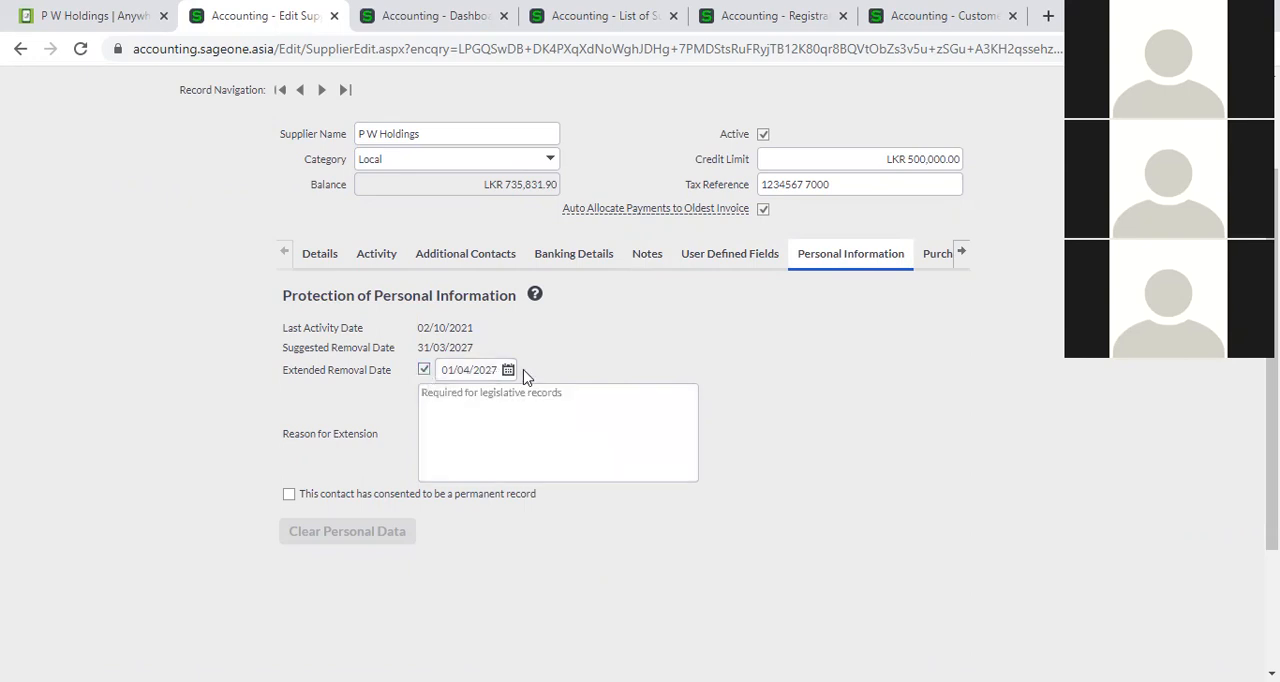
{"action": "left_click", "coordinate": [508, 370]}
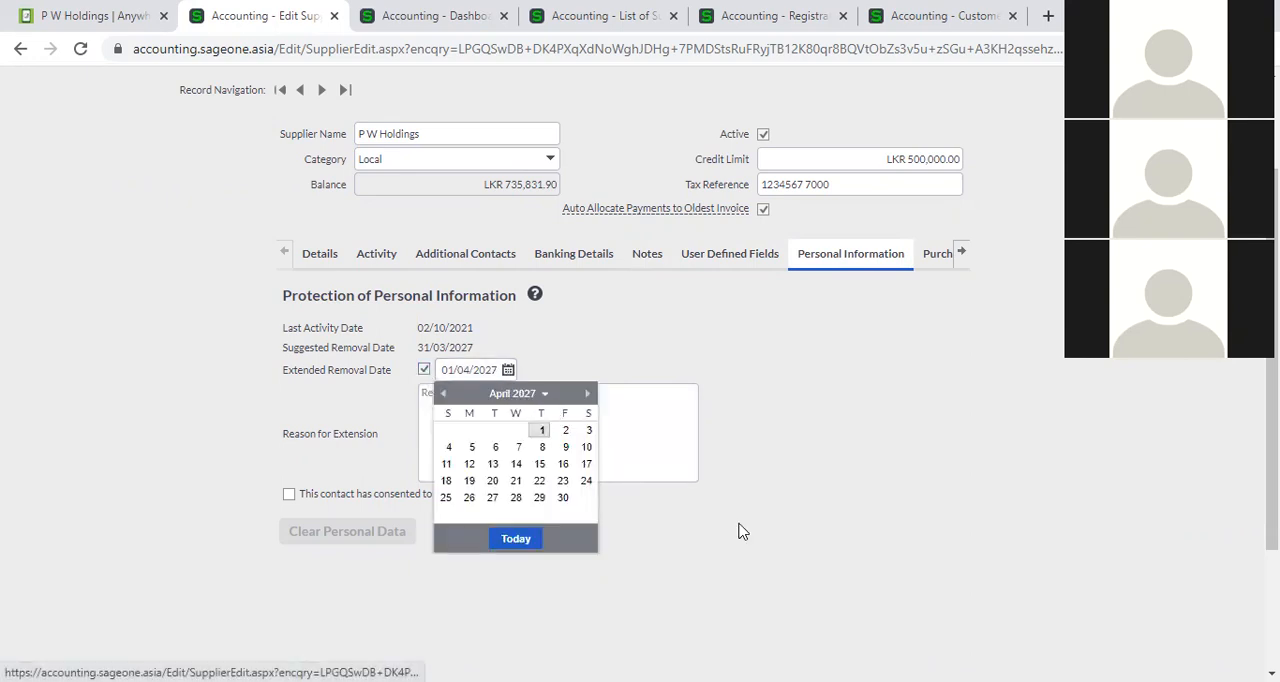
{"action": "left_click", "coordinate": [778, 548]}
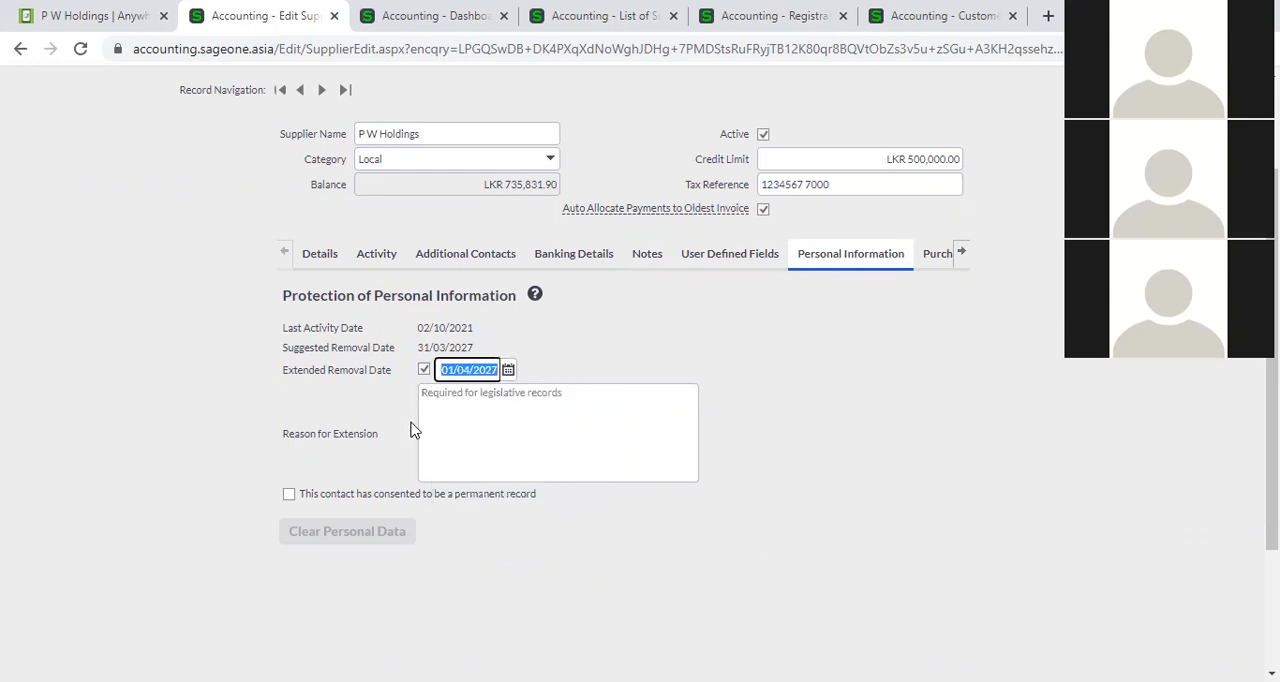
{"action": "left_click", "coordinate": [423, 372]}
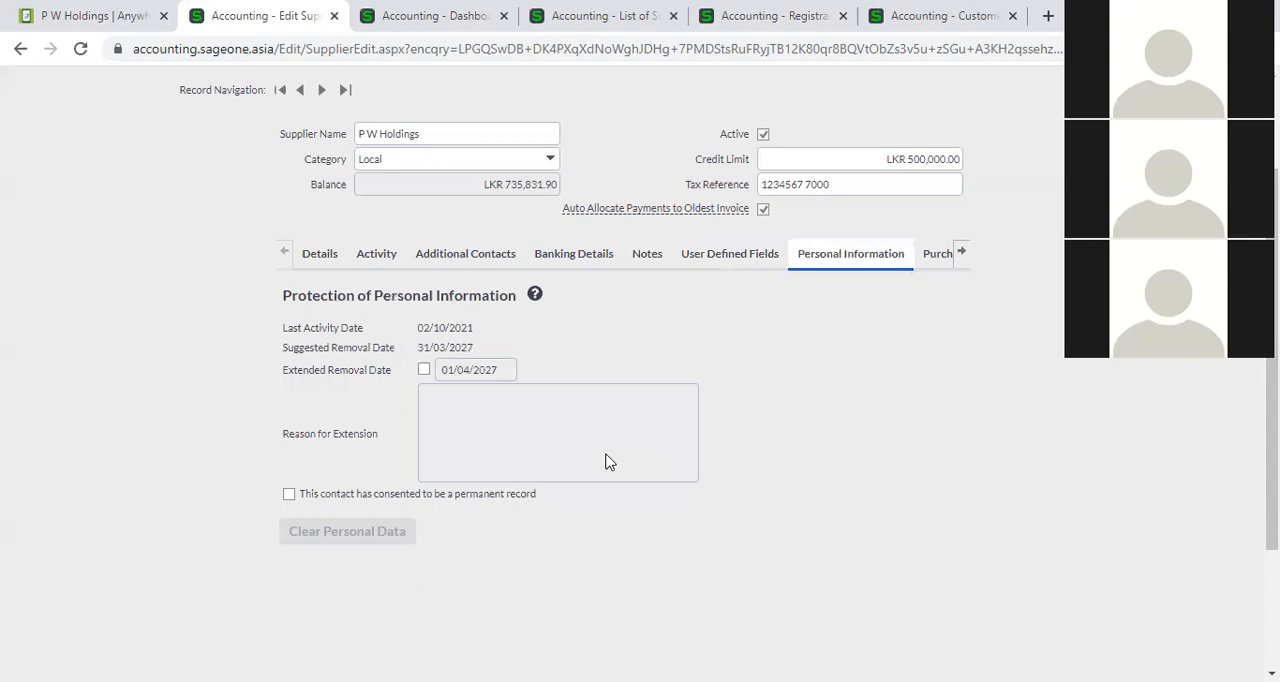
Examine the supplier's purchases graph and its transaction type and financial category settings.
{"action": "left_click", "coordinate": [923, 266]}
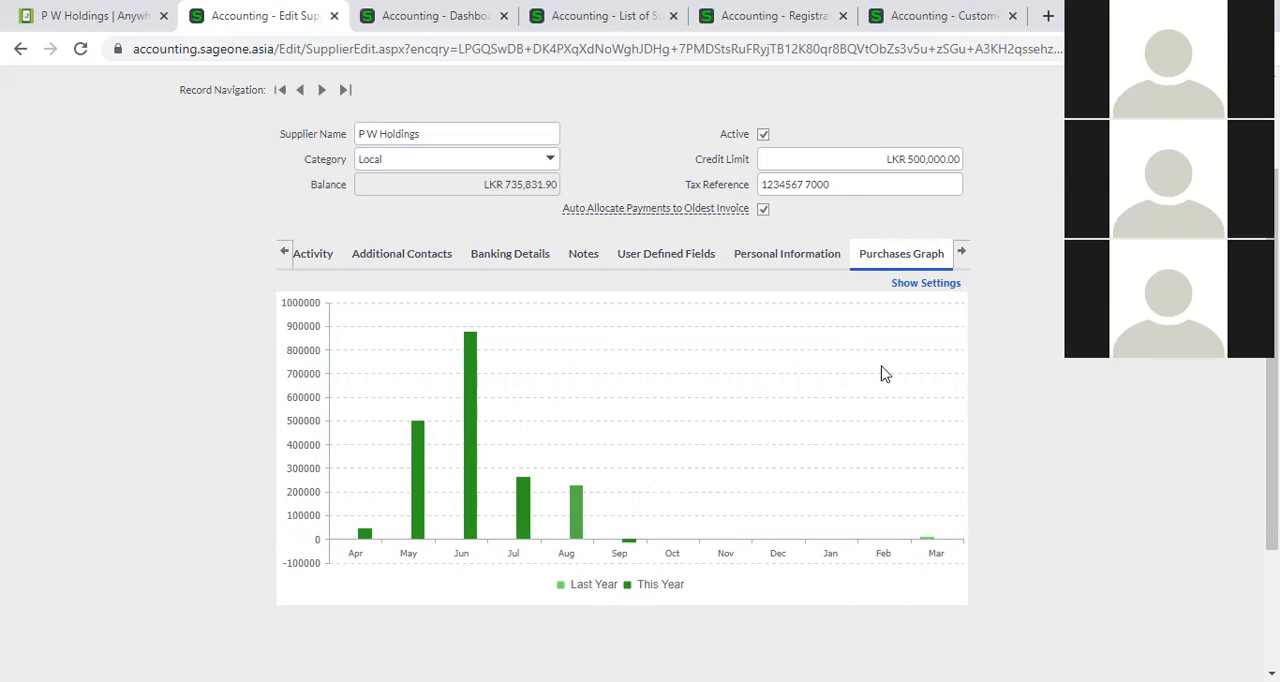
{"action": "left_click", "coordinate": [950, 286]}
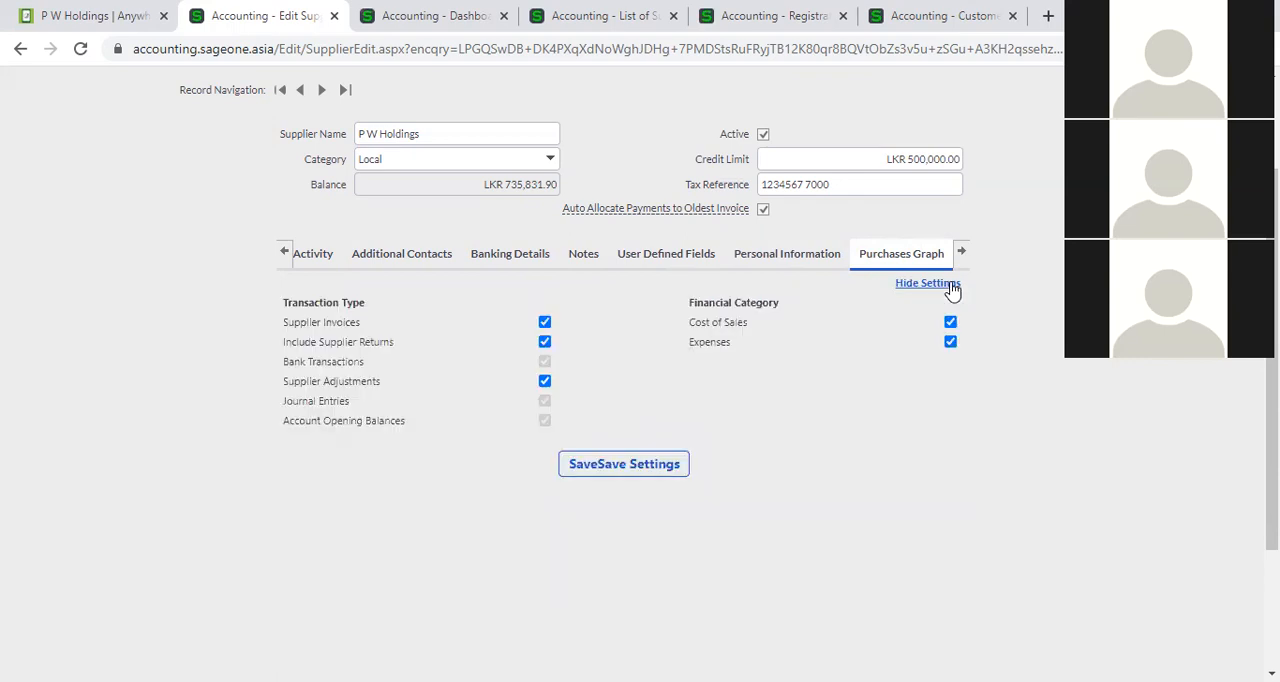
{"action": "left_click", "coordinate": [940, 290]}
Look through the supplier's purchase orders and unpaid invoices, including the dates, outstanding amounts and status of each invoice.
{"action": "left_click", "coordinate": [962, 252]}
{"action": "left_click", "coordinate": [962, 252]}
{"action": "left_click", "coordinate": [812, 252]}
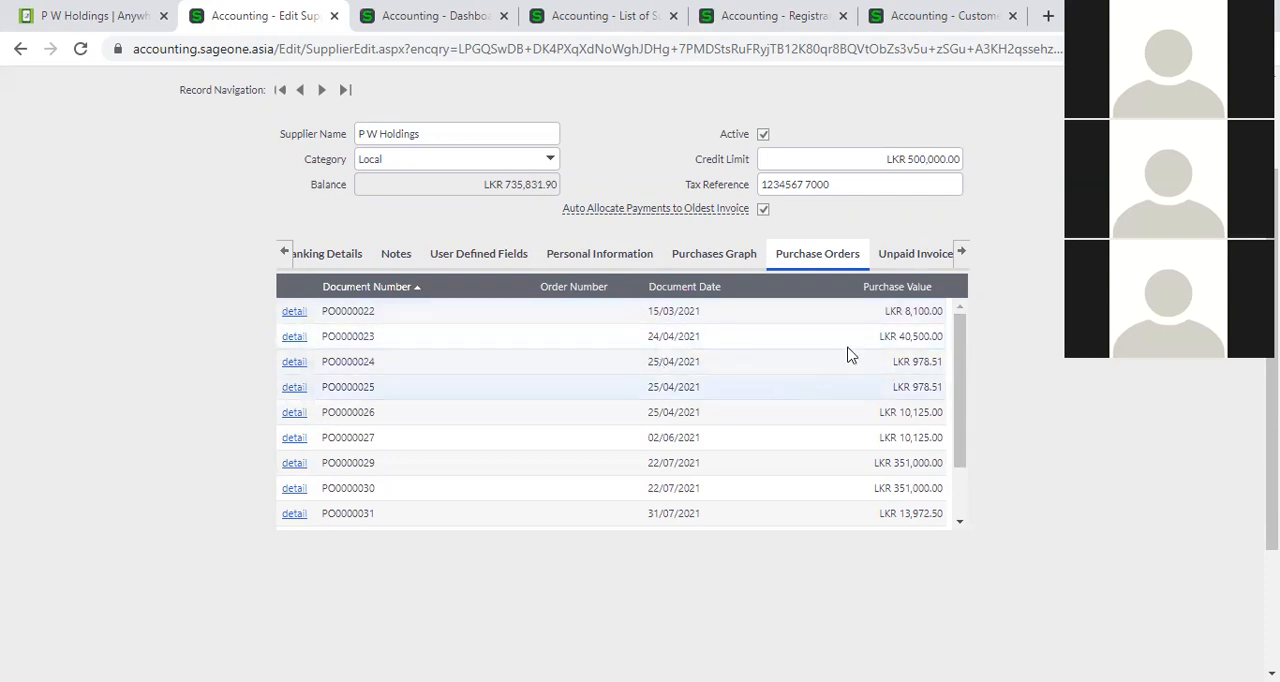
{"action": "left_click", "coordinate": [933, 268]}
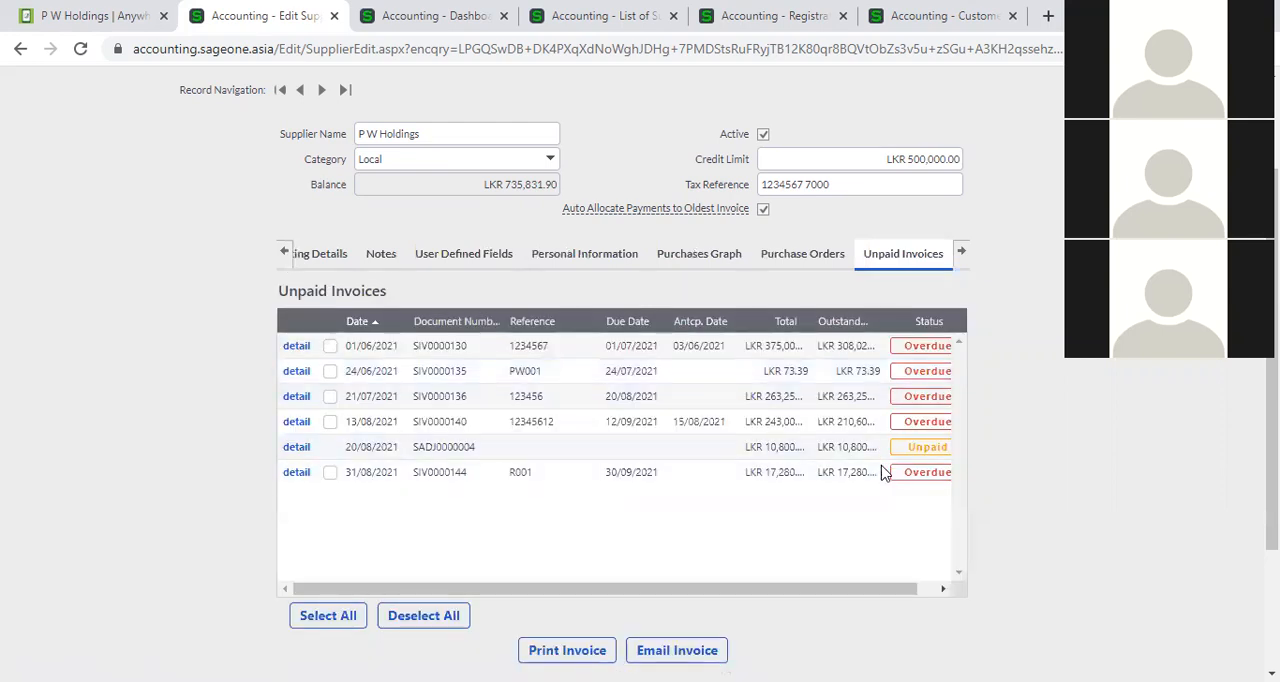
{"action": "left_click", "coordinate": [935, 592]}
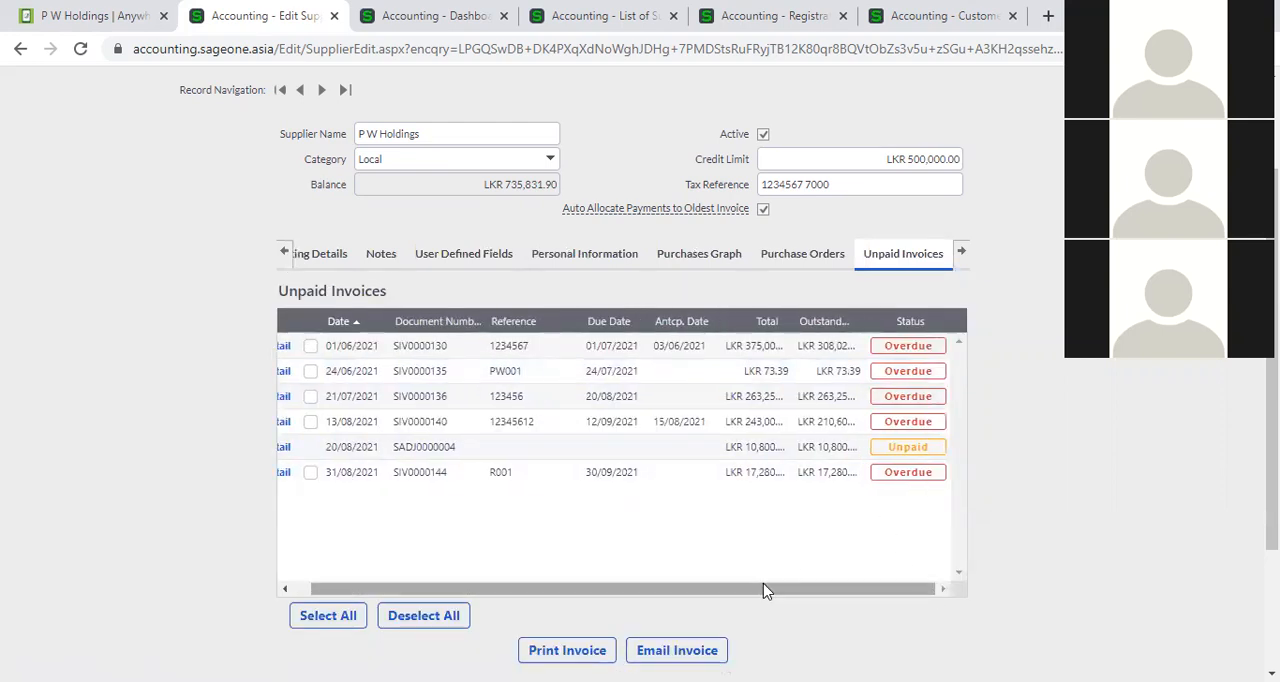
{"action": "left_click_drag", "start_coordinate": [766, 591], "coordinate": [672, 592]}
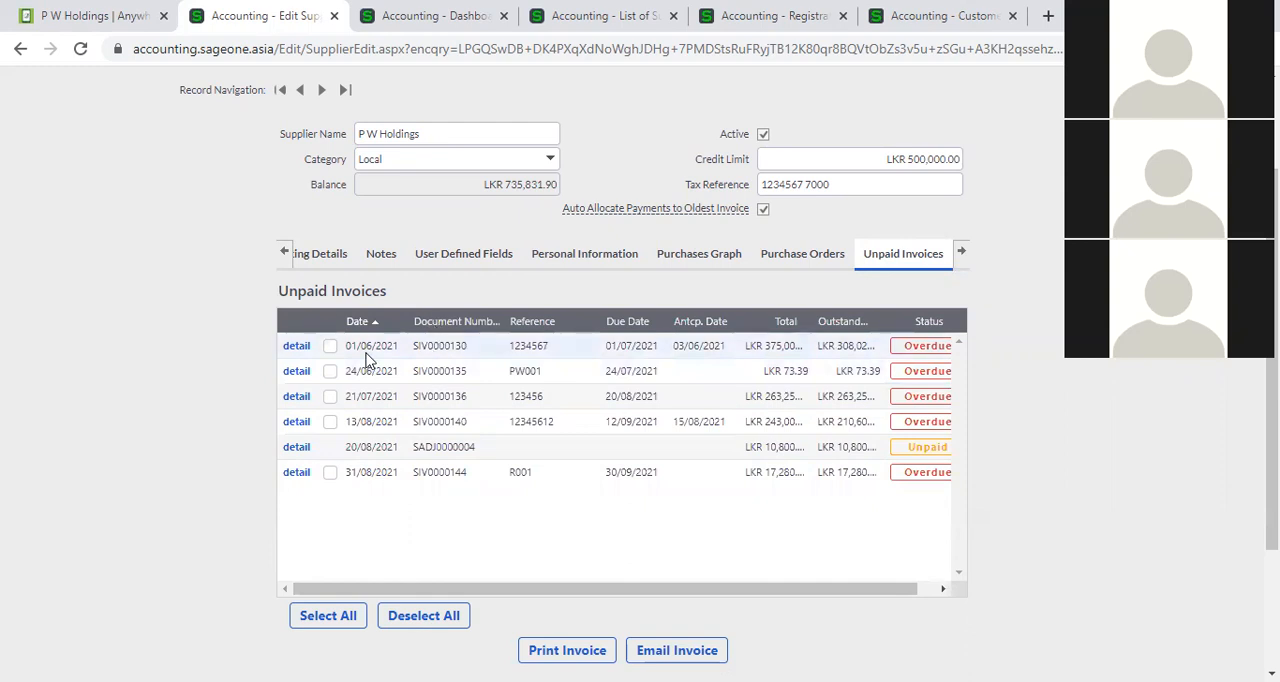
{"action": "left_click_drag", "start_coordinate": [508, 590], "coordinate": [811, 462]}
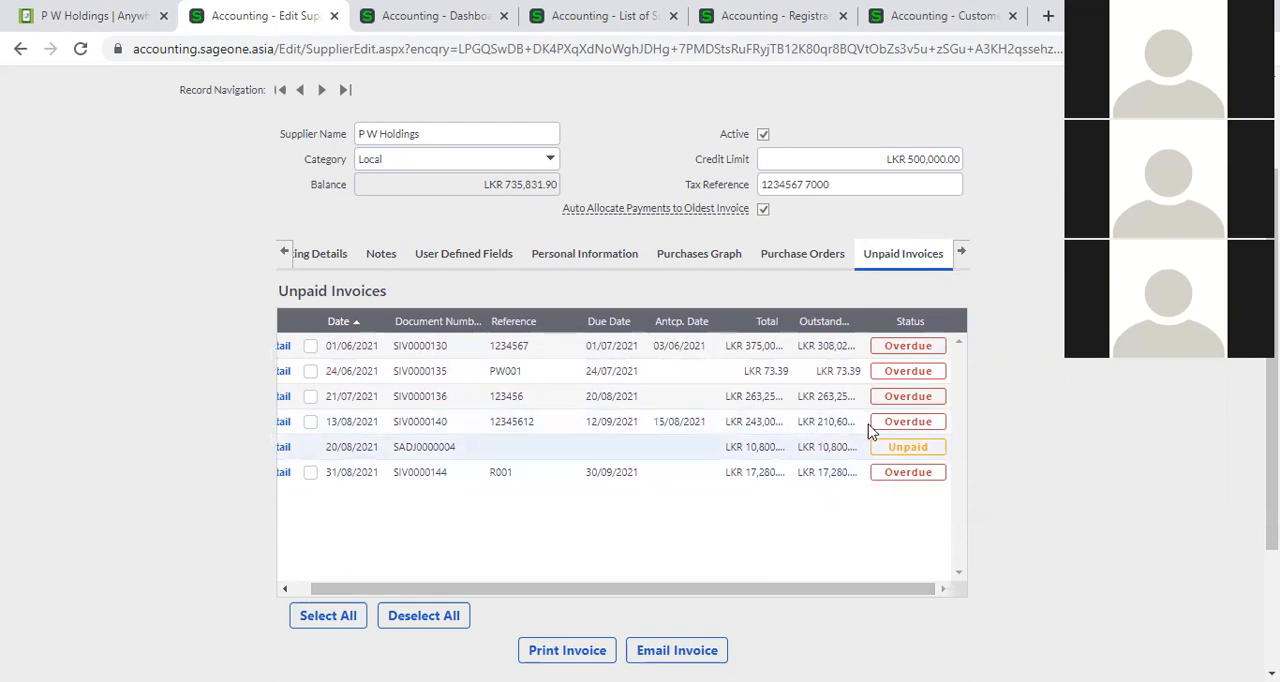
Open the supplier's report layouts and examine the layout choices for the Purchase Order report, keeping Cleanline PO.
{"action": "left_click", "coordinate": [963, 254]}
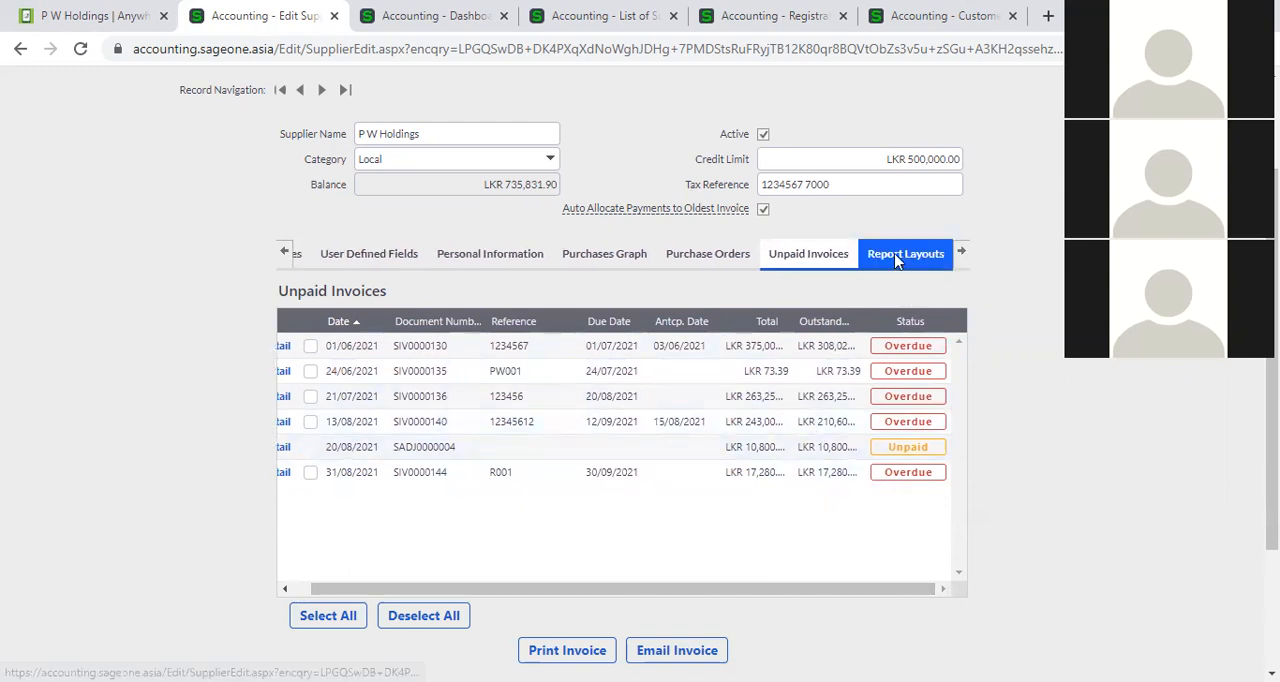
{"action": "left_click", "coordinate": [897, 258]}
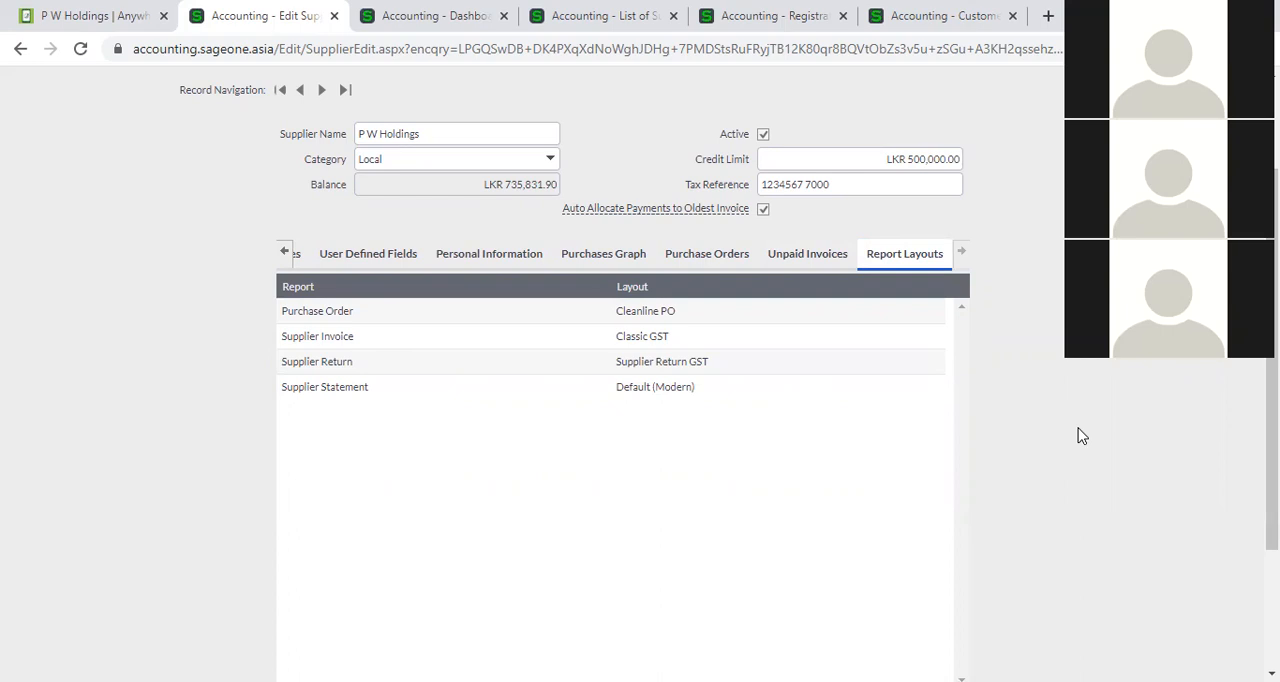
{"action": "left_click", "coordinate": [931, 312]}
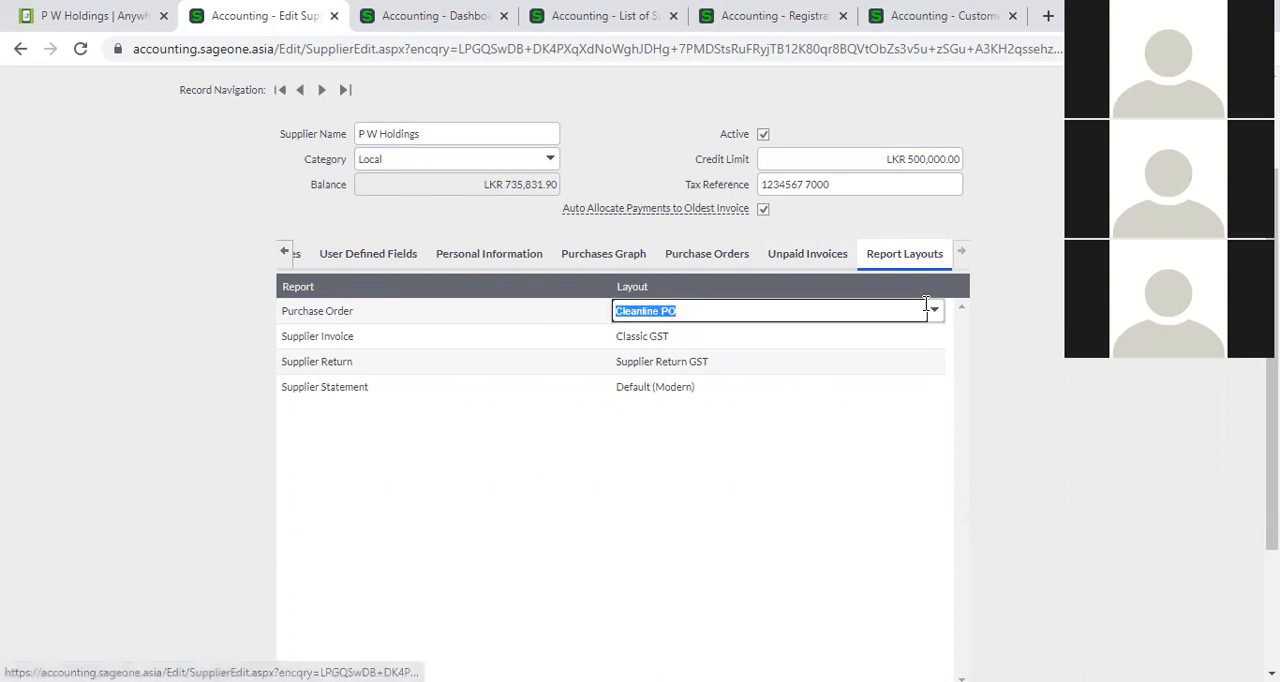
{"action": "left_click", "coordinate": [937, 313]}
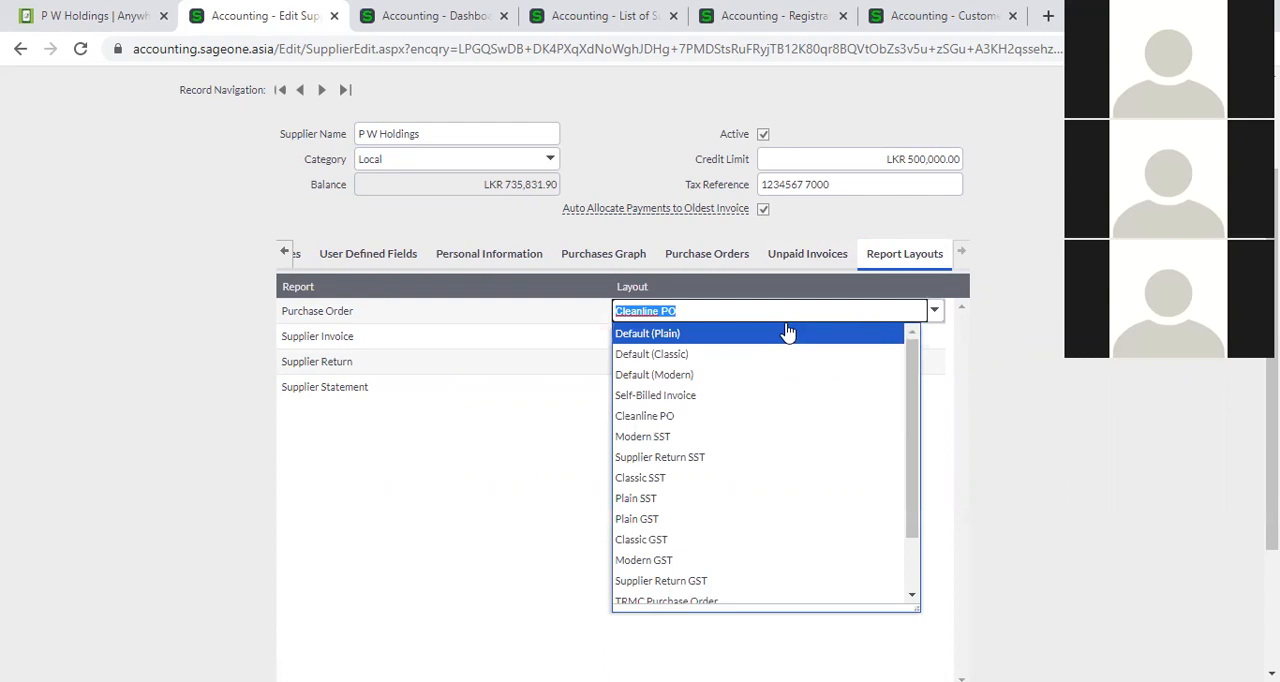
{"action": "scroll", "coordinate": [782, 368], "scroll_direction": "up", "scroll_amount": 1}
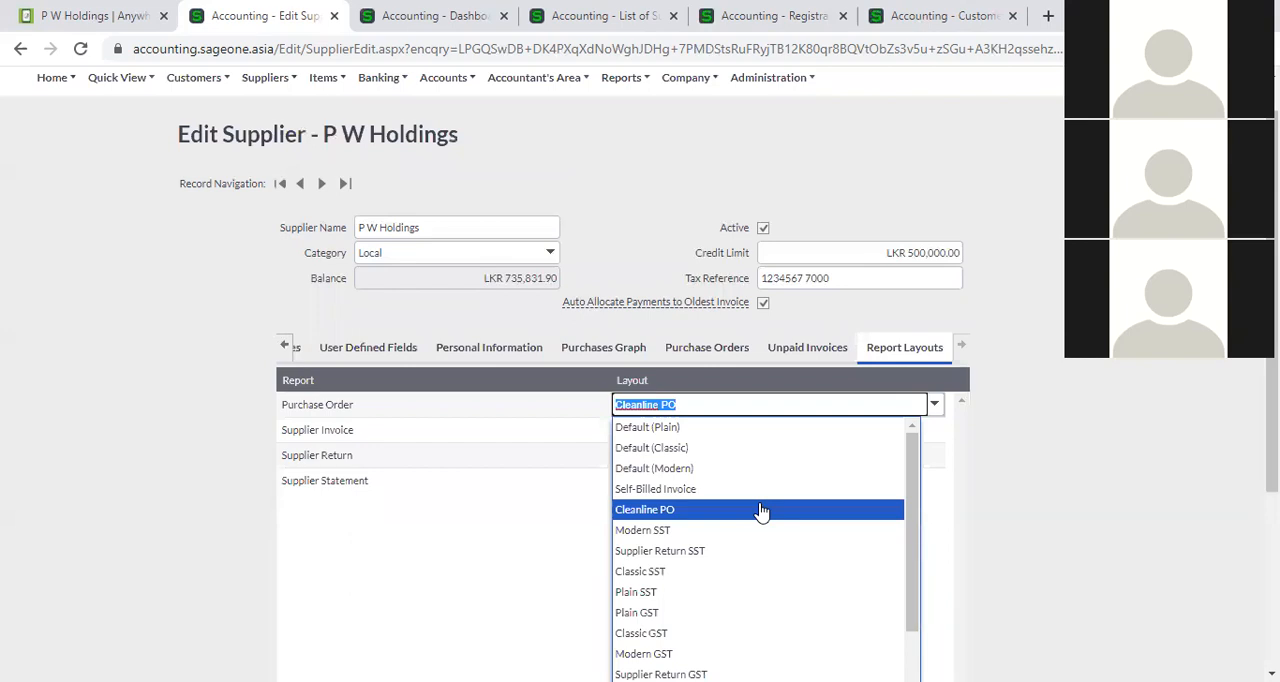
{"action": "left_click", "coordinate": [1022, 512]}
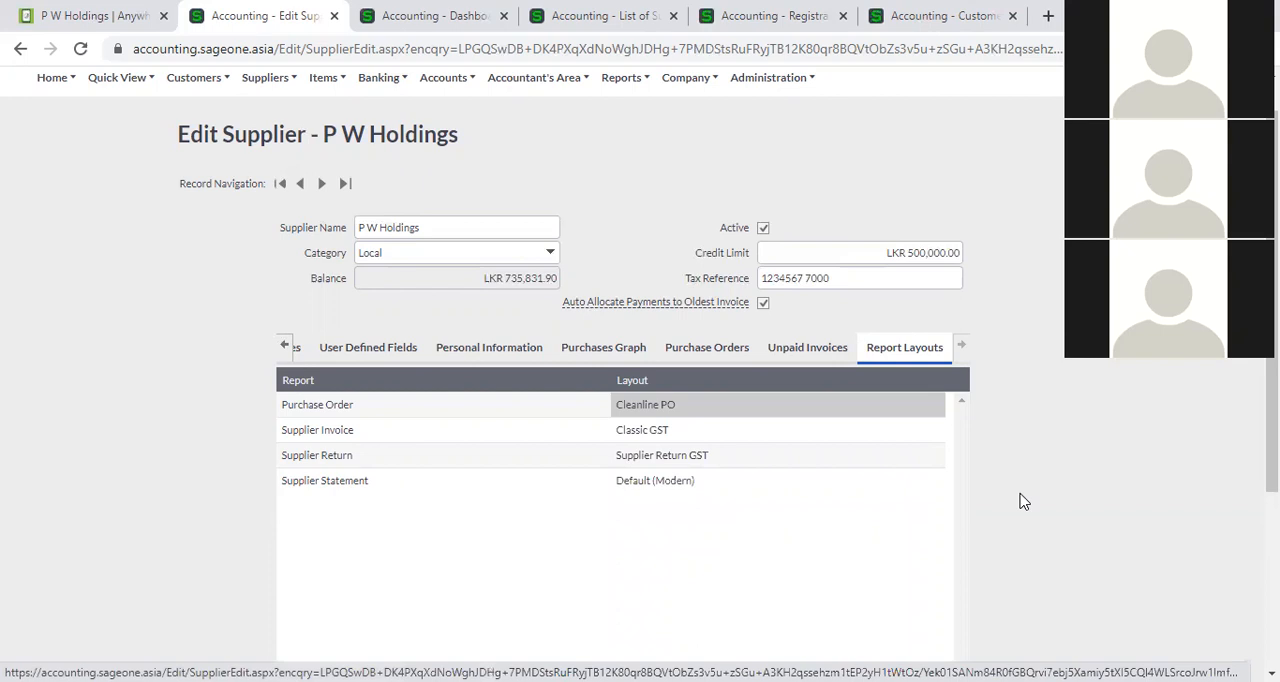
{"action": "scroll", "coordinate": [925, 497], "scroll_direction": "down", "scroll_amount": 3}
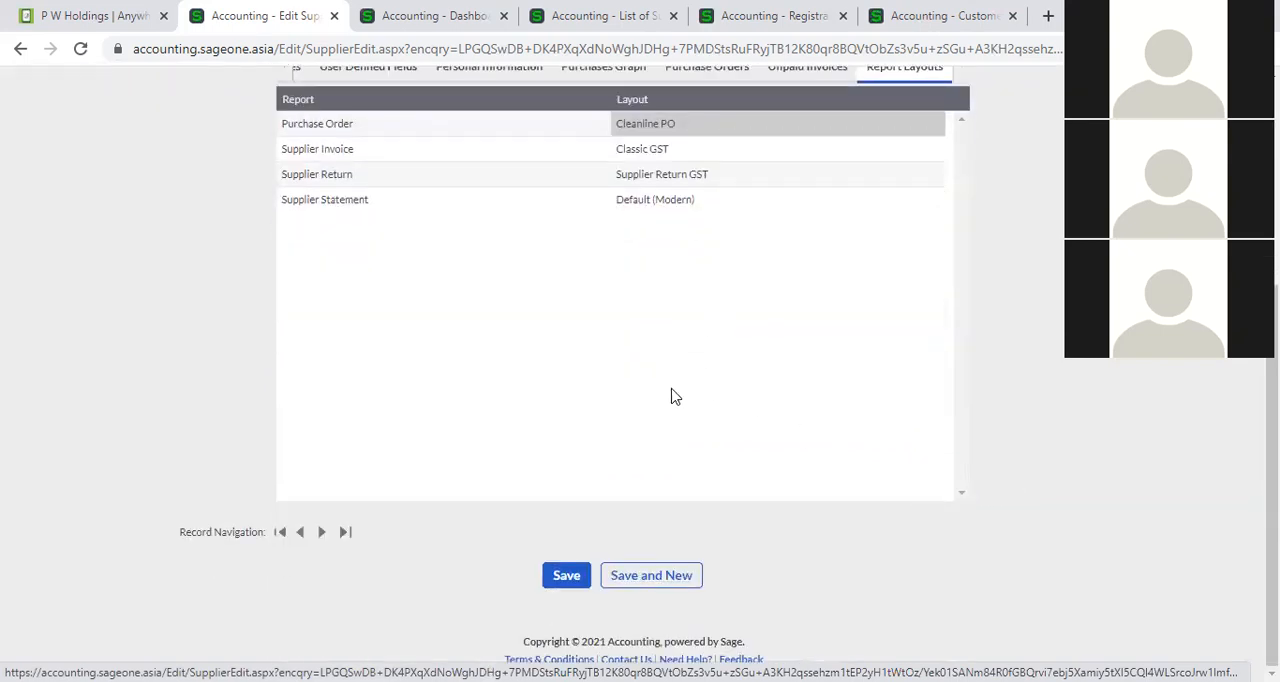
{"action": "left_click", "coordinate": [570, 575]}
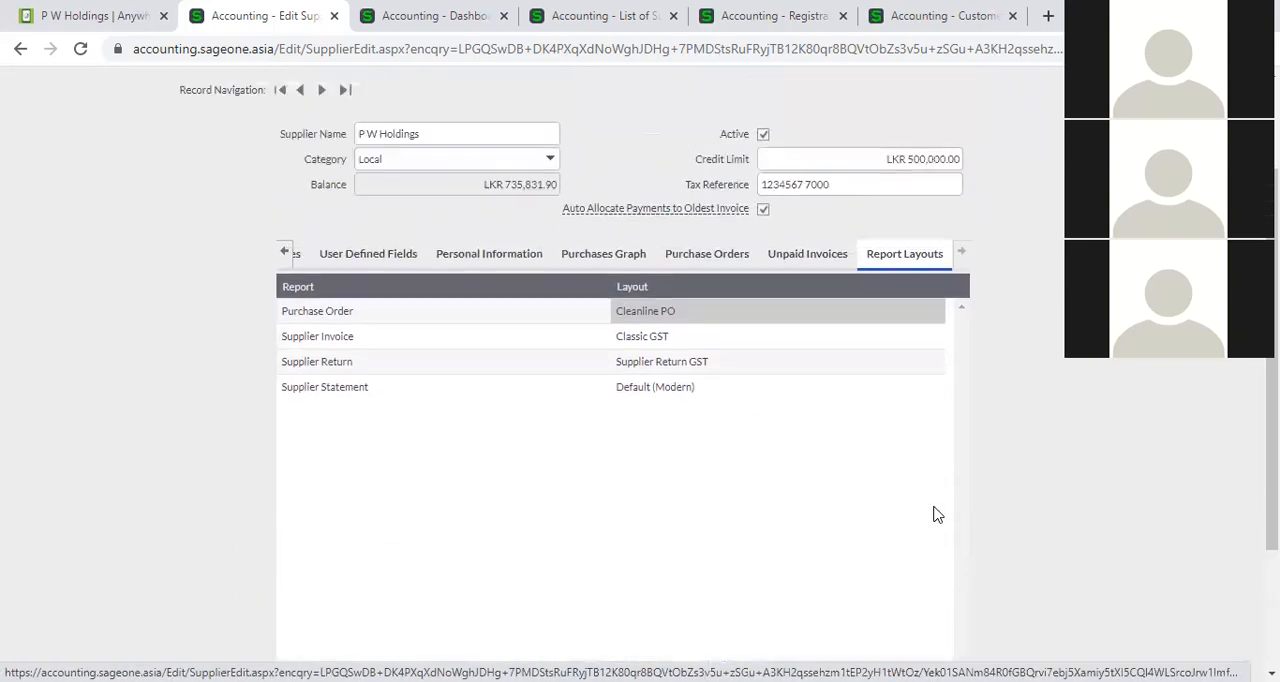
Review the supplier's details, activity, additional contacts, banking details, notes and user defined fields once more.
{"action": "left_click", "coordinate": [283, 252]}
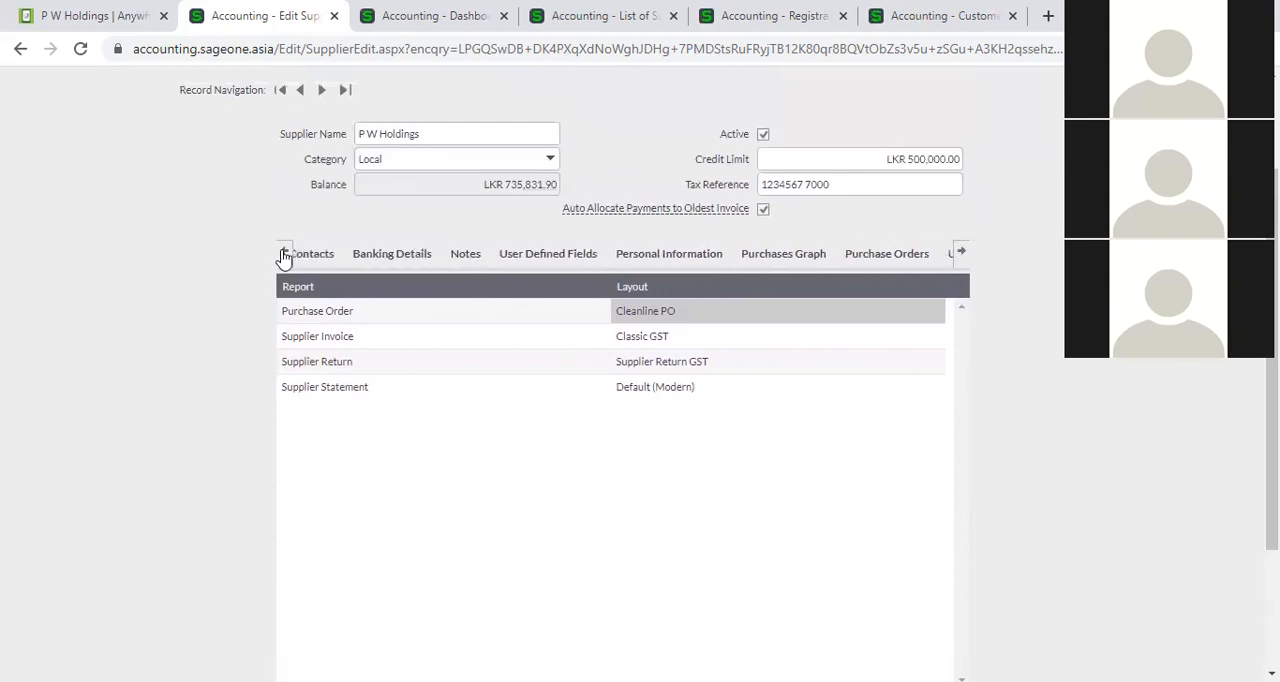
{"action": "left_click", "coordinate": [320, 254]}
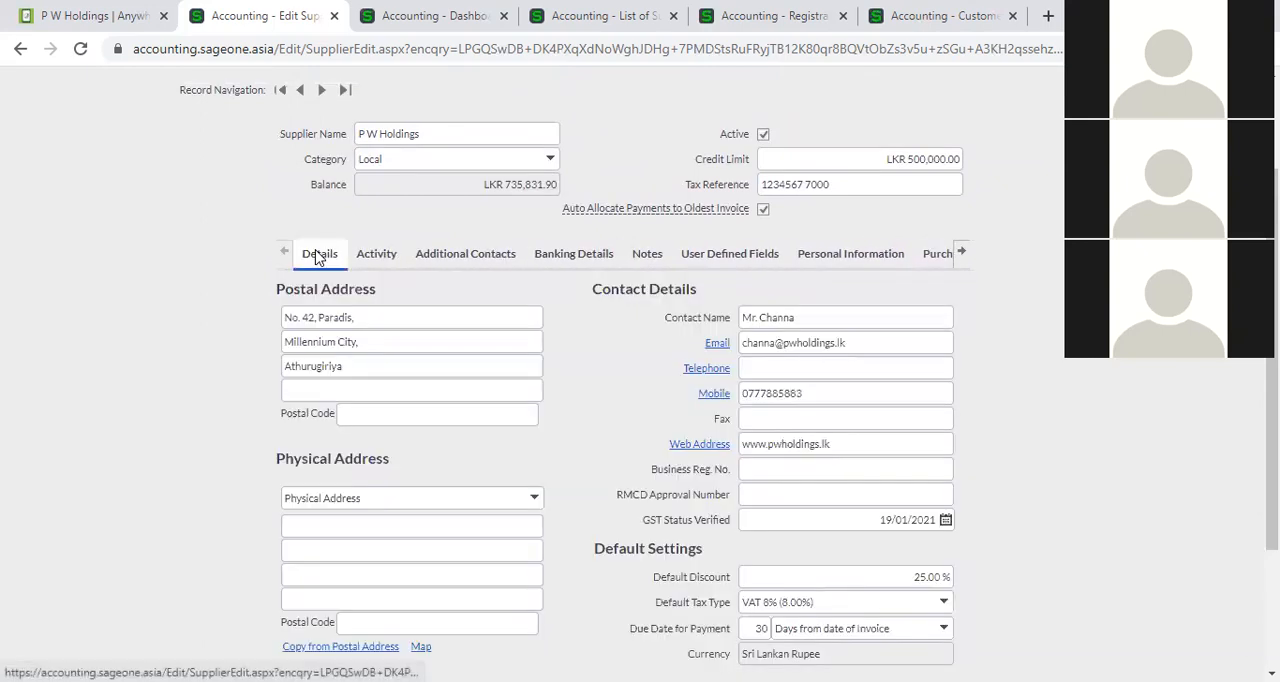
{"action": "left_click", "coordinate": [370, 257]}
{"action": "left_click", "coordinate": [458, 256]}
{"action": "left_click", "coordinate": [576, 256]}
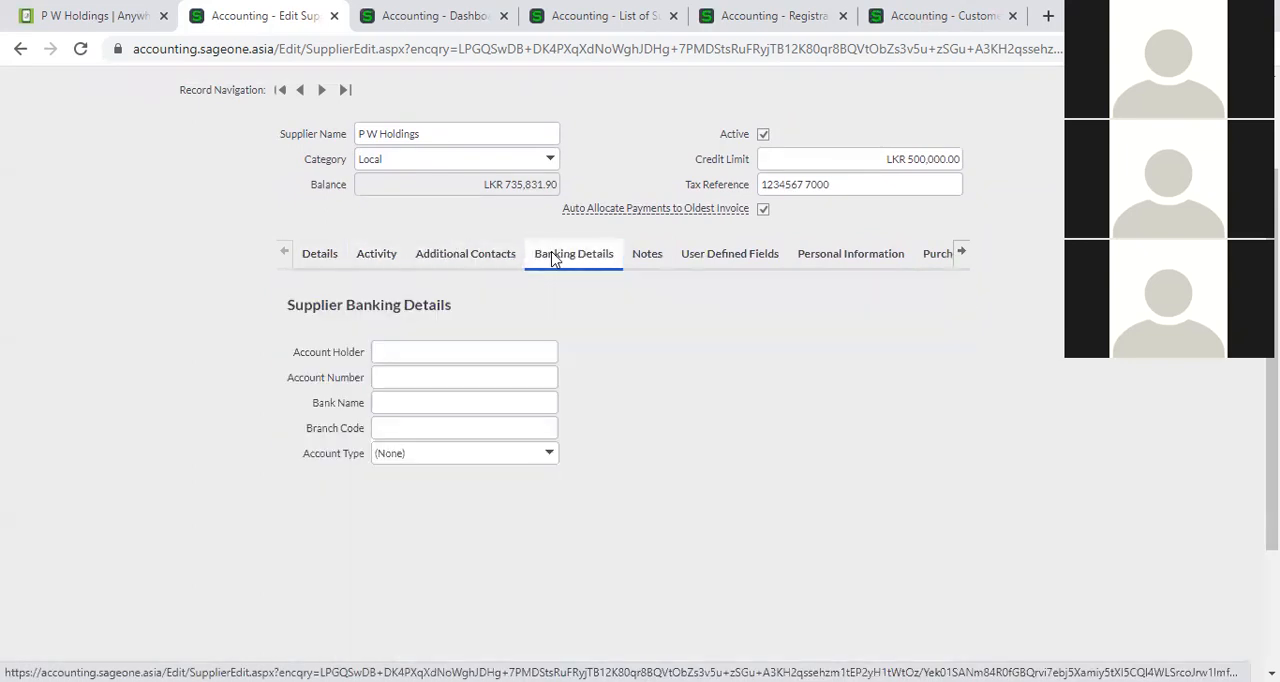
{"action": "left_click", "coordinate": [628, 262]}
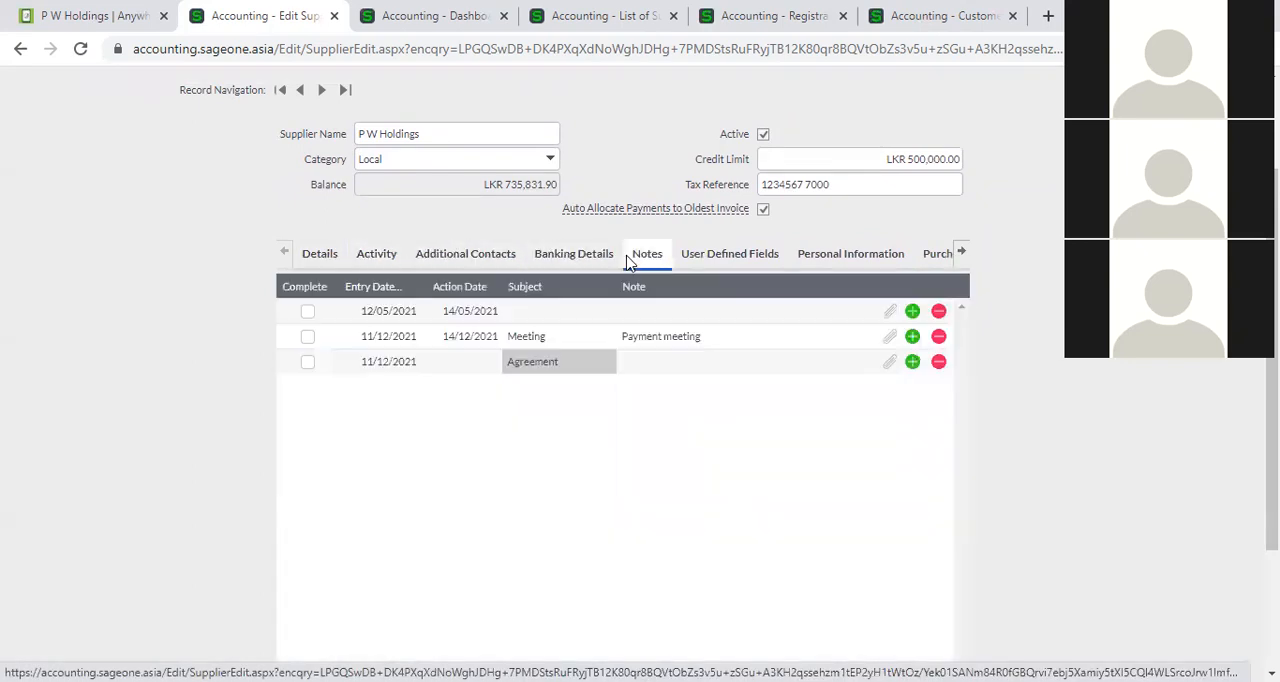
{"action": "left_click", "coordinate": [705, 258]}
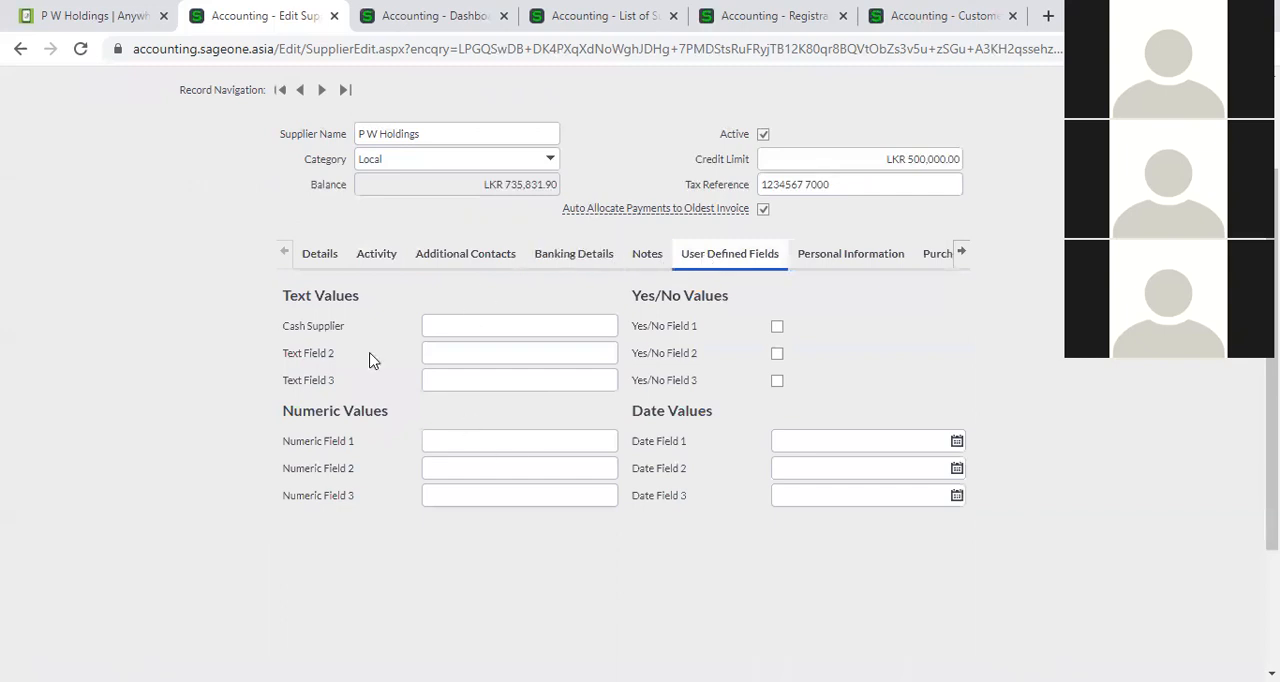
Review the supplier's activity totals by type and look over the remaining record sections through to the report layouts.
{"action": "left_click", "coordinate": [366, 262]}
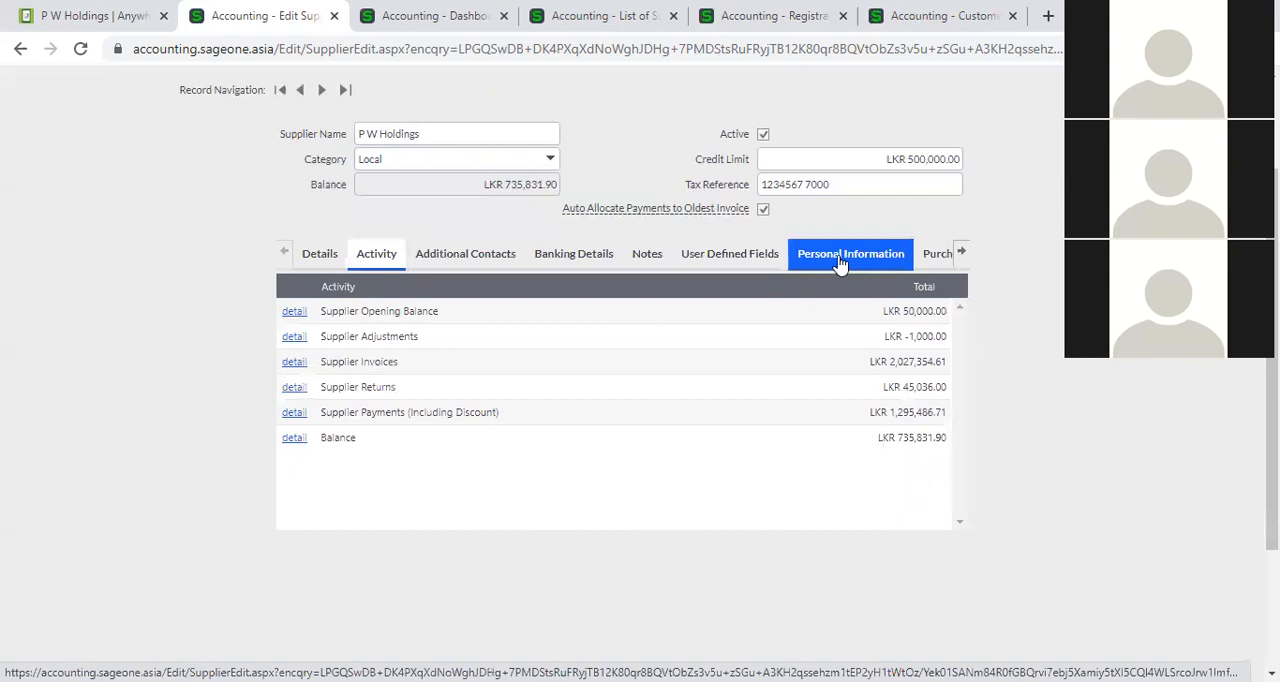
{"action": "left_click", "coordinate": [962, 253]}
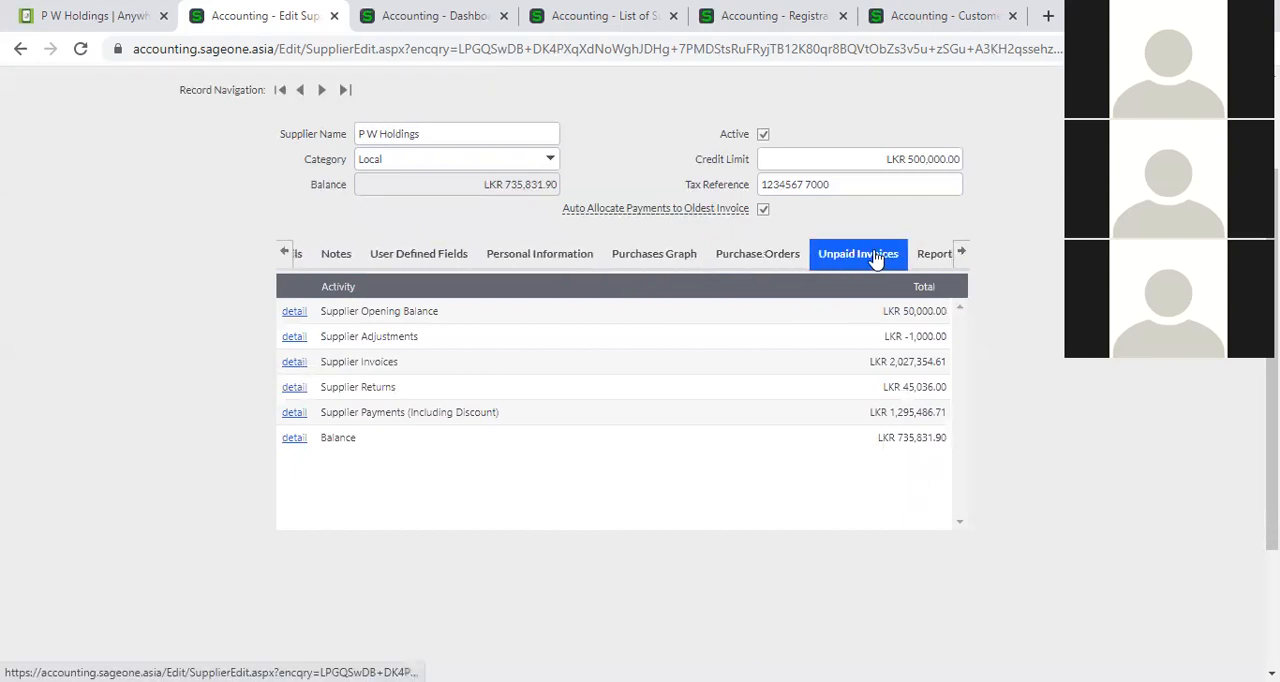
{"action": "left_click", "coordinate": [961, 257]}
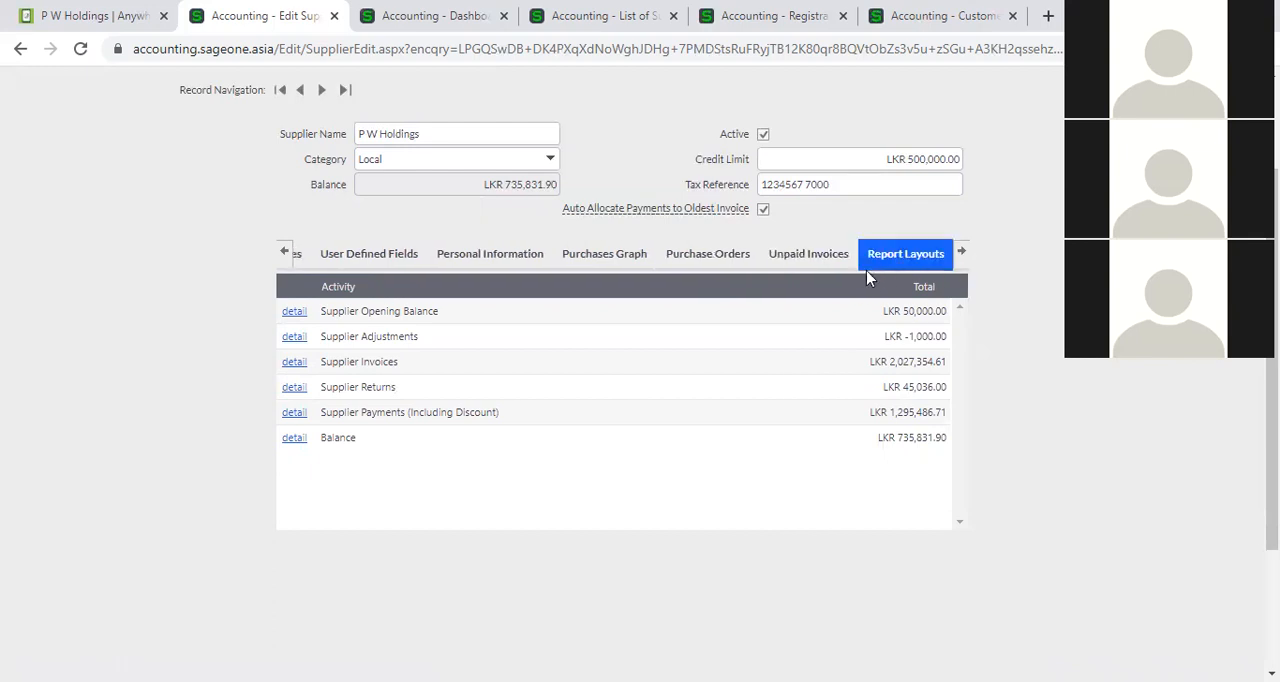
{"action": "left_click", "coordinate": [283, 253]}
{"action": "left_click", "coordinate": [283, 253]}
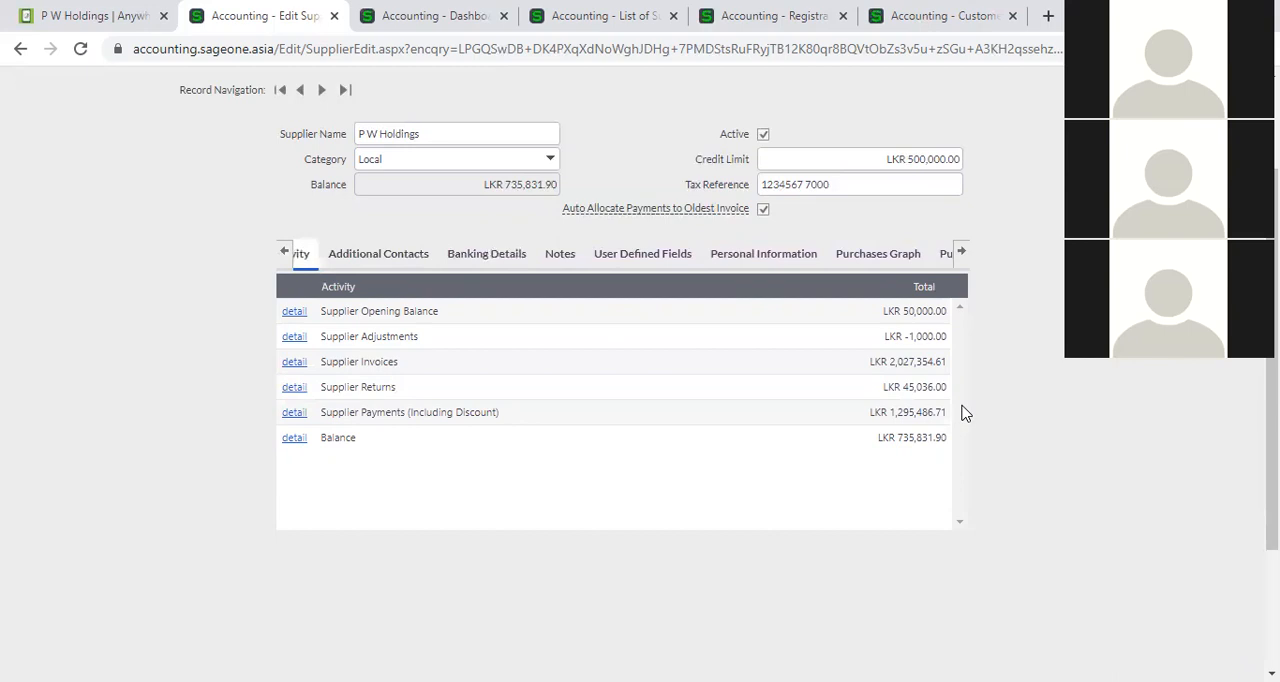
{"action": "left_click", "coordinate": [283, 251]}
{"action": "left_click", "coordinate": [284, 253]}
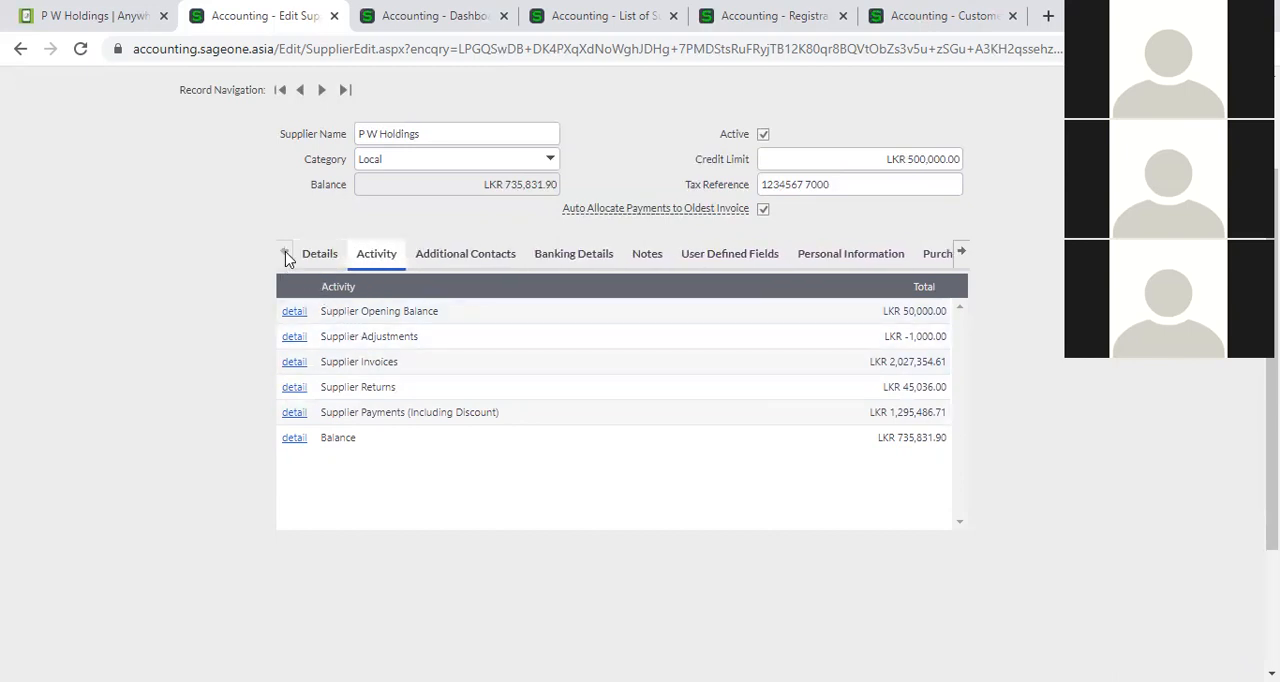
Return to the supplier's address and contact details and bring up the available supplier functions.
{"action": "scroll", "coordinate": [180, 367], "scroll_direction": "up", "scroll_amount": 1}
{"action": "scroll", "coordinate": [180, 367], "scroll_direction": "up", "scroll_amount": 1}
{"action": "left_click", "coordinate": [322, 394]}
{"action": "mouse_move", "coordinate": [272, 125]}
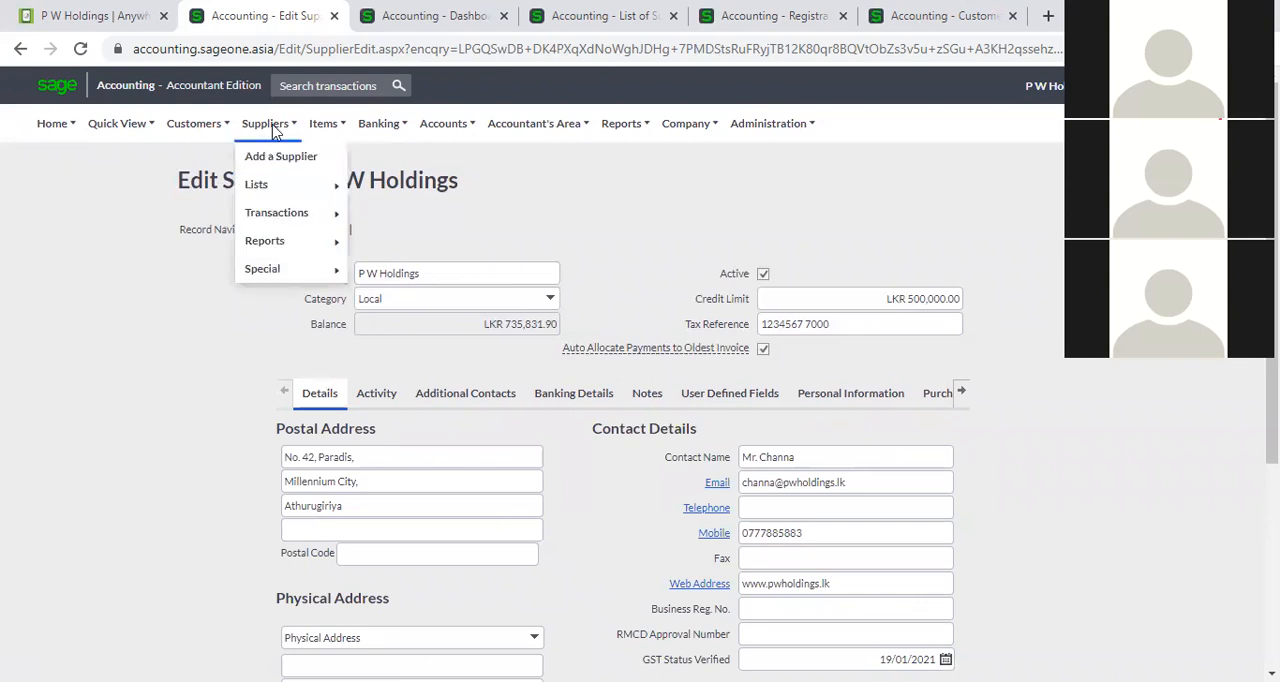
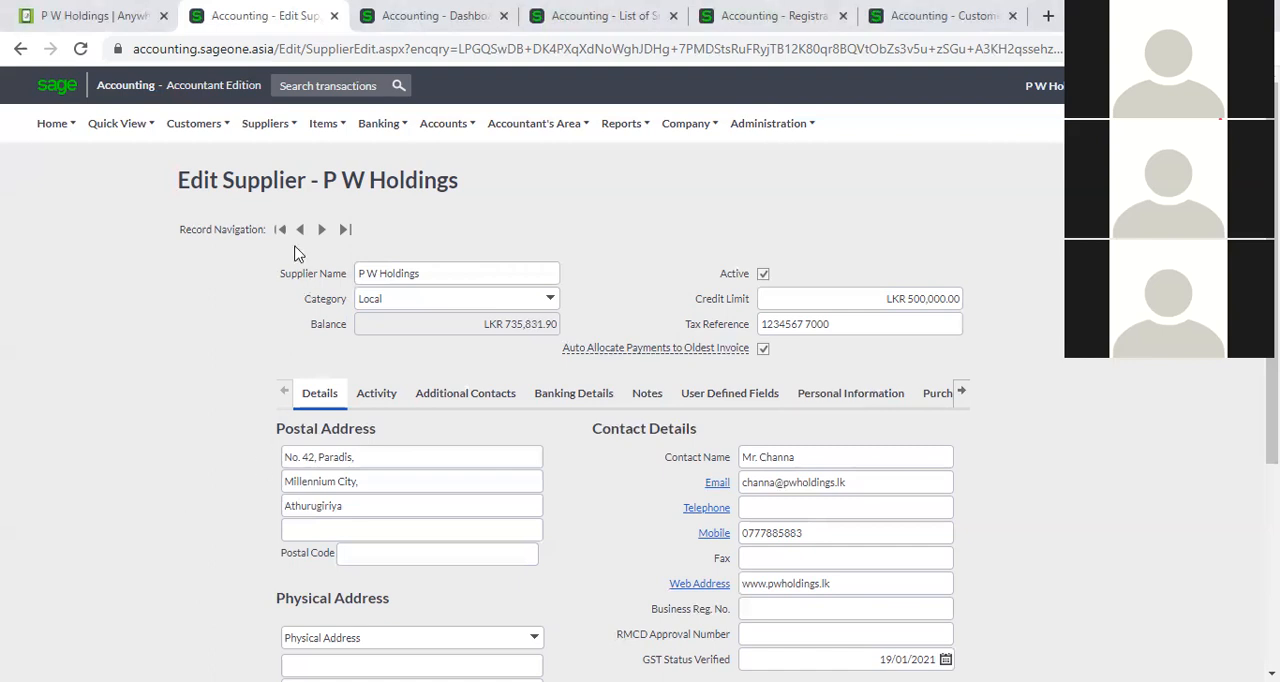
Open the list of suppliers.
{"action": "left_click", "coordinate": [258, 128]}
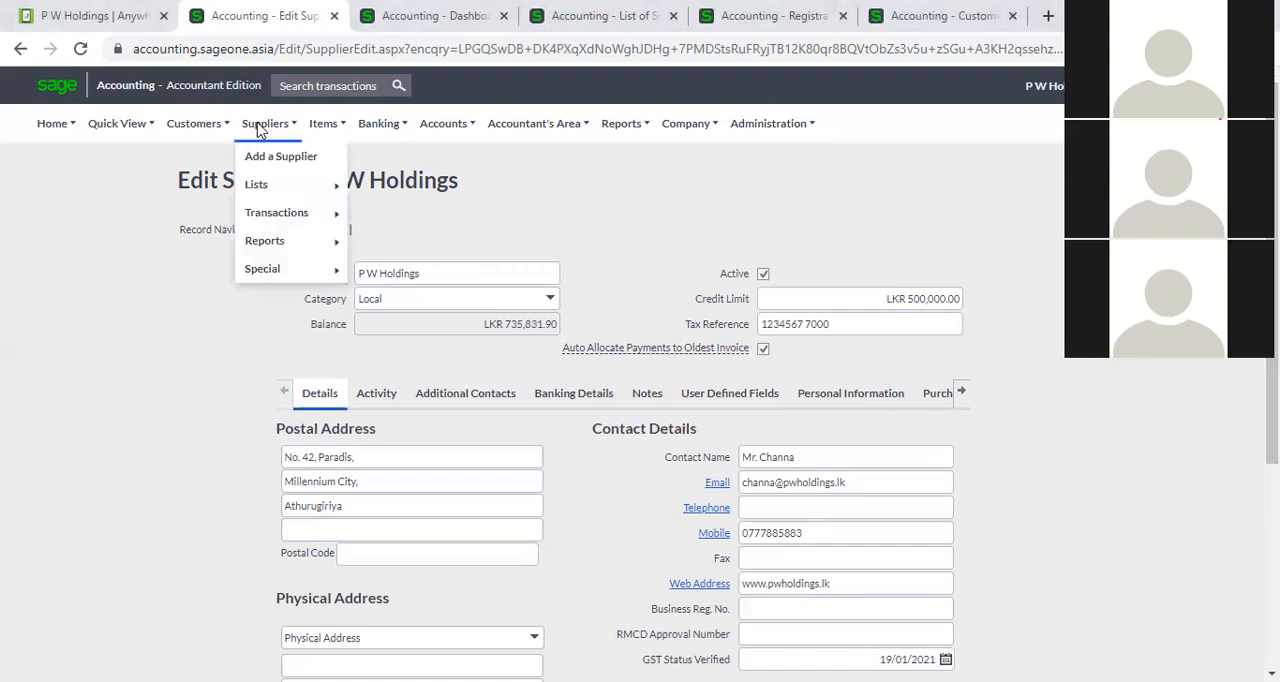
{"action": "mouse_move", "coordinate": [312, 190]}
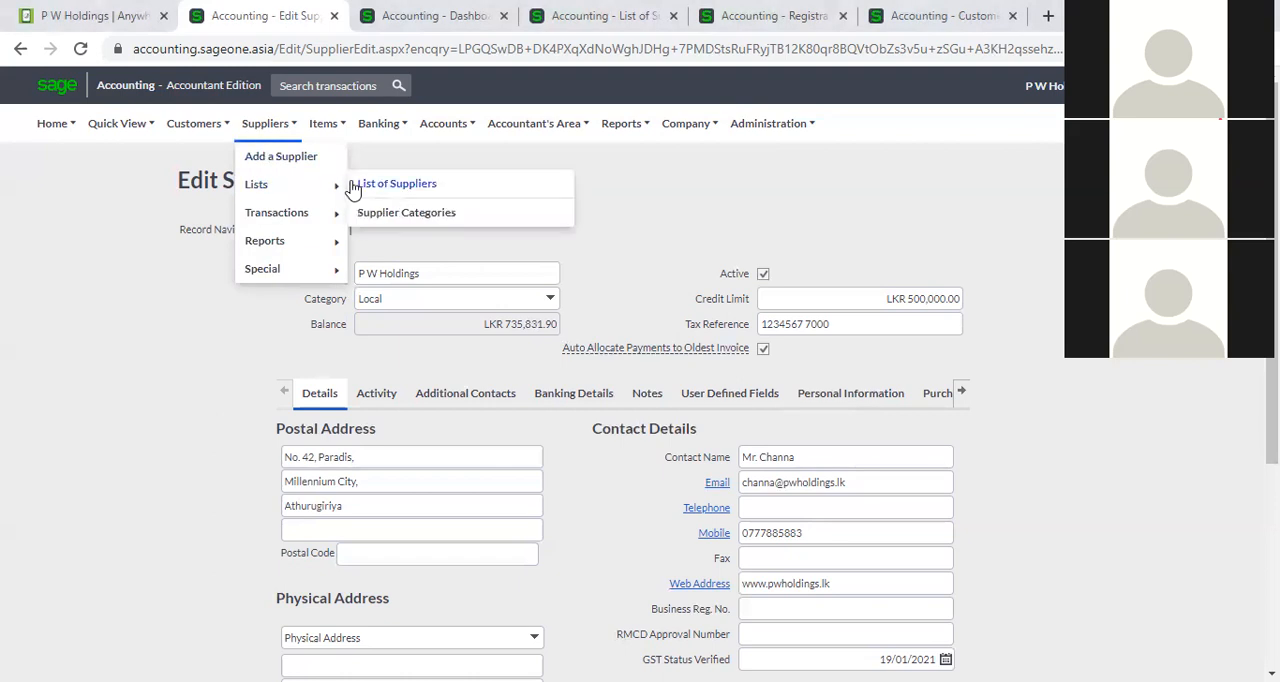
{"action": "left_click", "coordinate": [397, 187]}
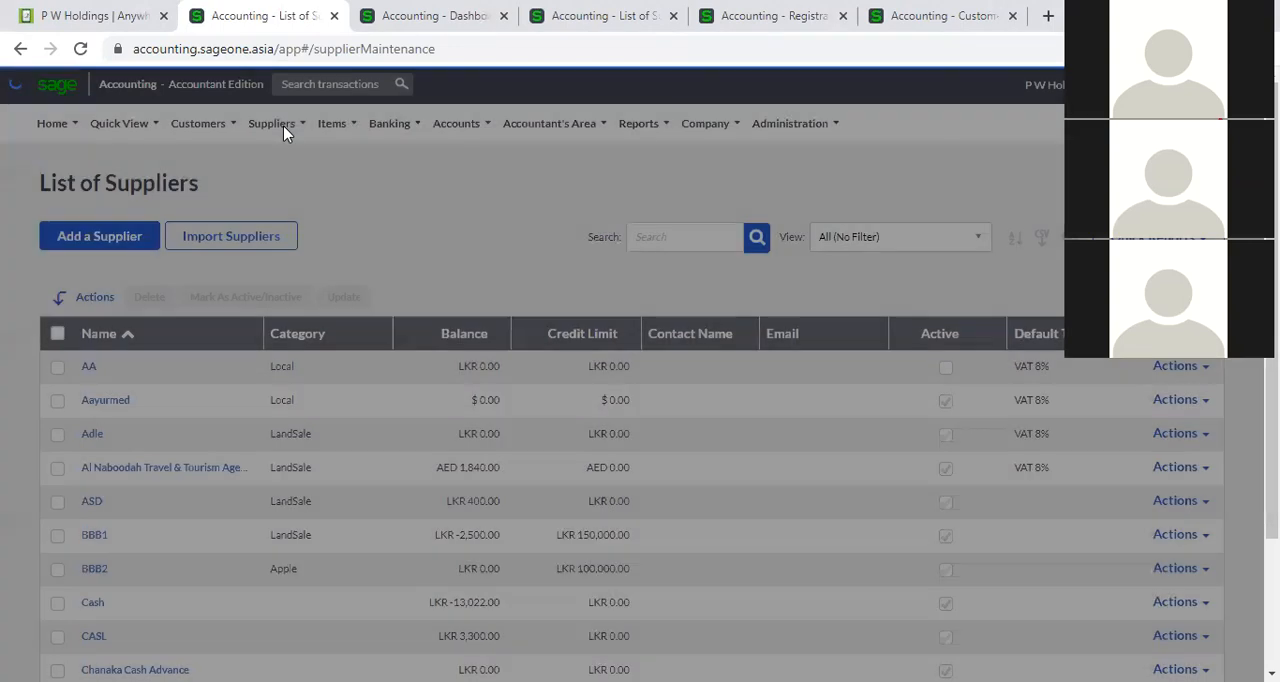
{"action": "left_click", "coordinate": [283, 125]}
{"action": "mouse_move", "coordinate": [297, 193]}
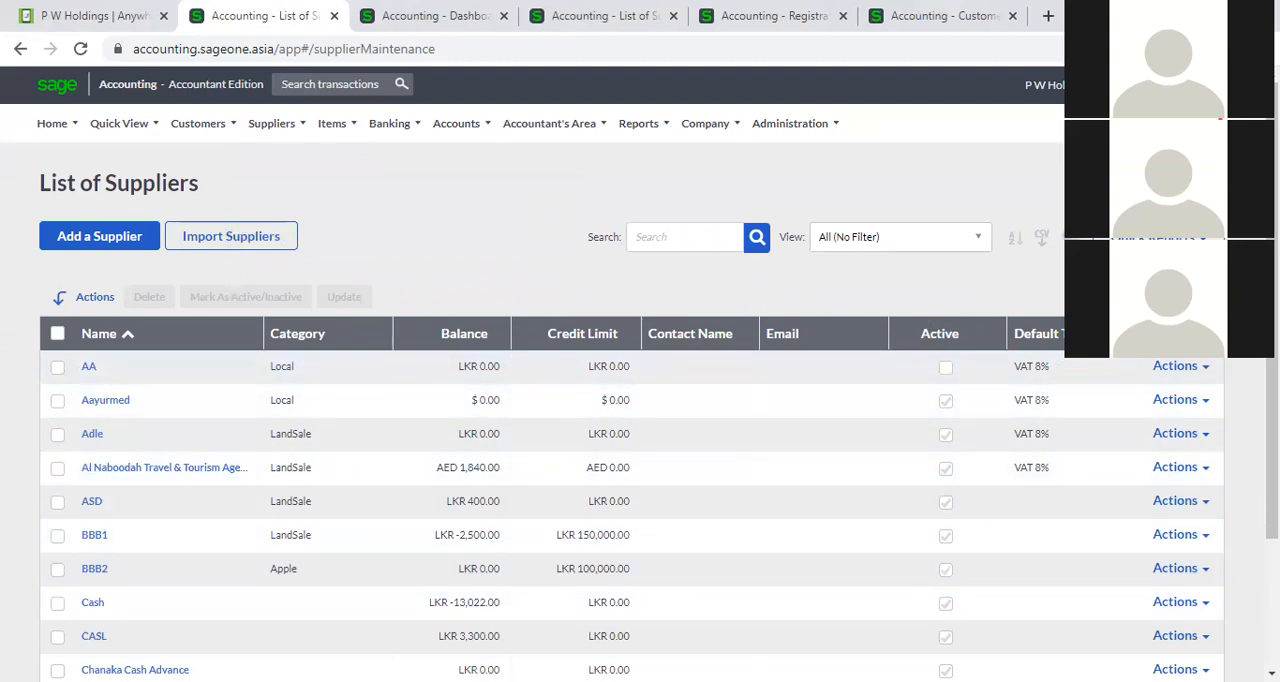
Customise the supplier grid to show the mobile and telephone number columns and hide credit limit, default tax type and email.
{"action": "left_click", "coordinate": [1068, 238]}
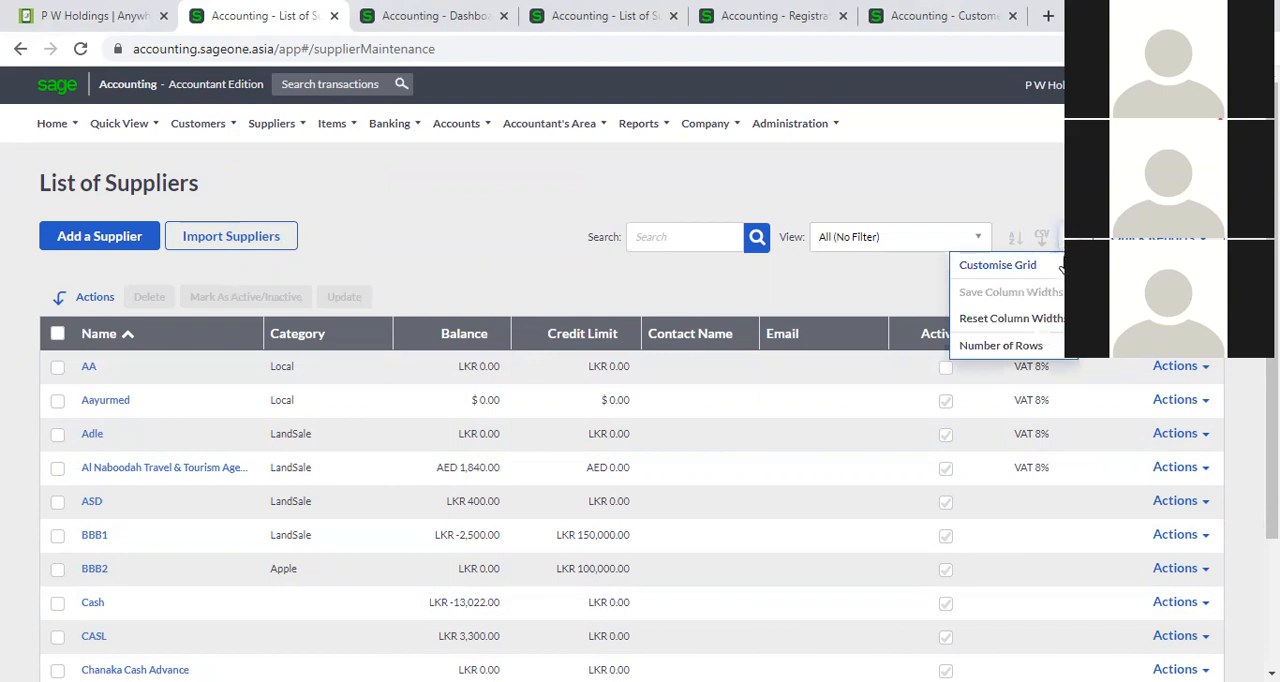
{"action": "left_click", "coordinate": [1000, 265]}
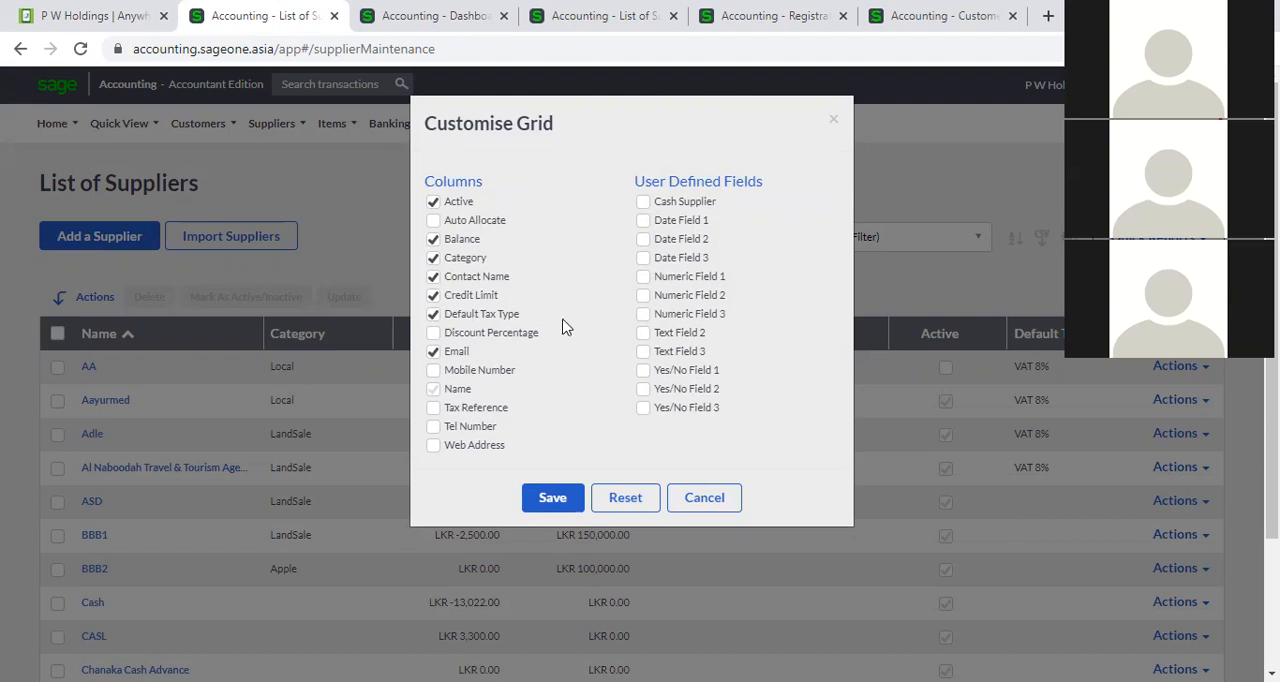
{"action": "left_click", "coordinate": [433, 371]}
{"action": "left_click", "coordinate": [433, 315]}
{"action": "left_click", "coordinate": [643, 204]}
{"action": "left_click", "coordinate": [551, 497]}
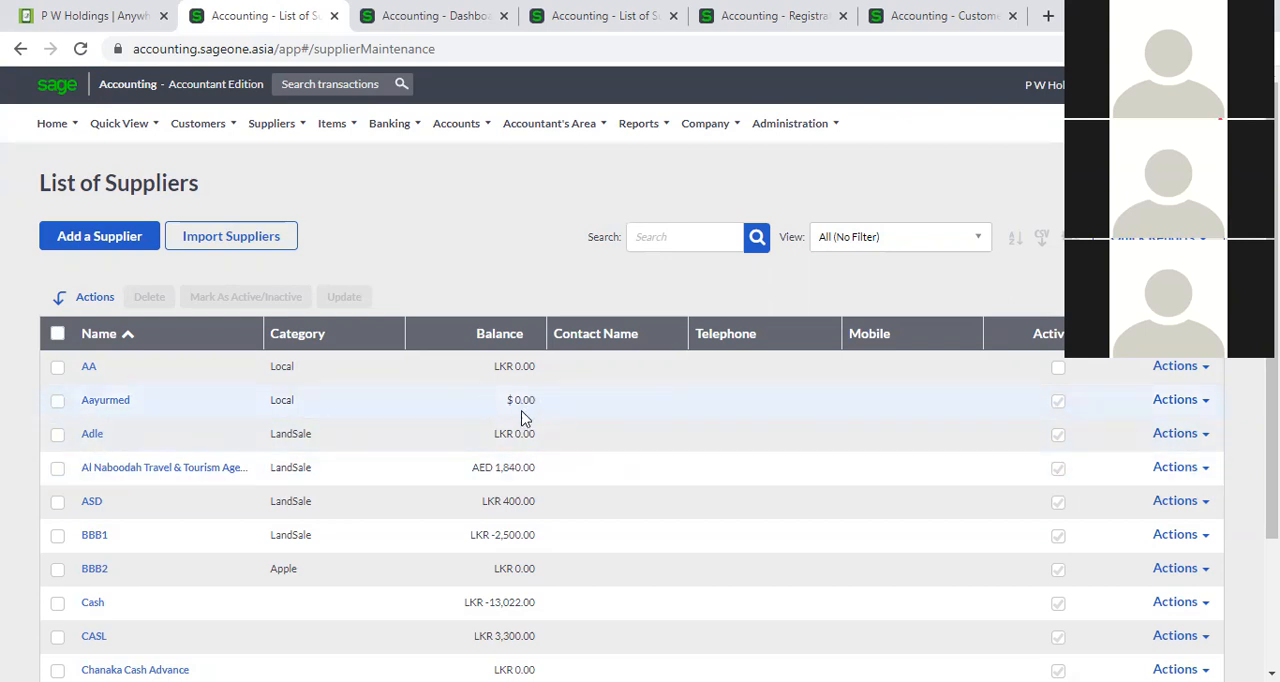
Look over the second page of suppliers with the new columns and return to the first page.
{"action": "scroll", "coordinate": [521, 418], "scroll_direction": "down", "scroll_amount": 1}
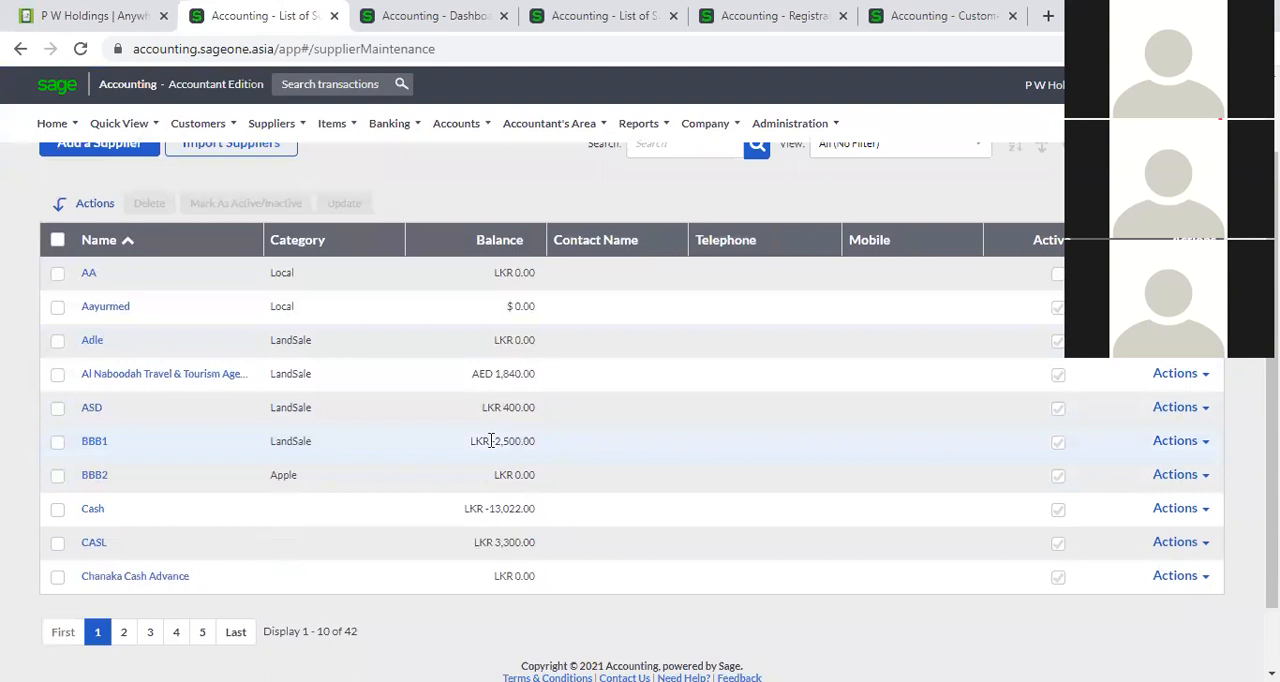
{"action": "left_click", "coordinate": [126, 636]}
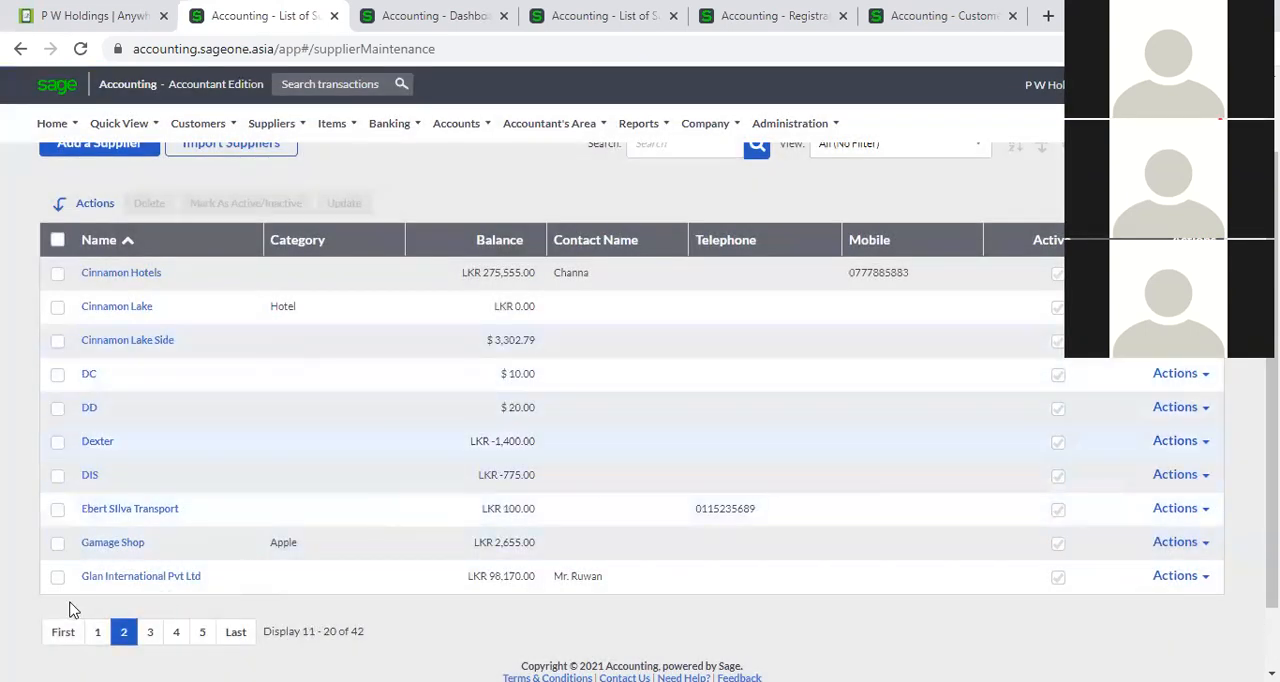
{"action": "left_click", "coordinate": [97, 631]}
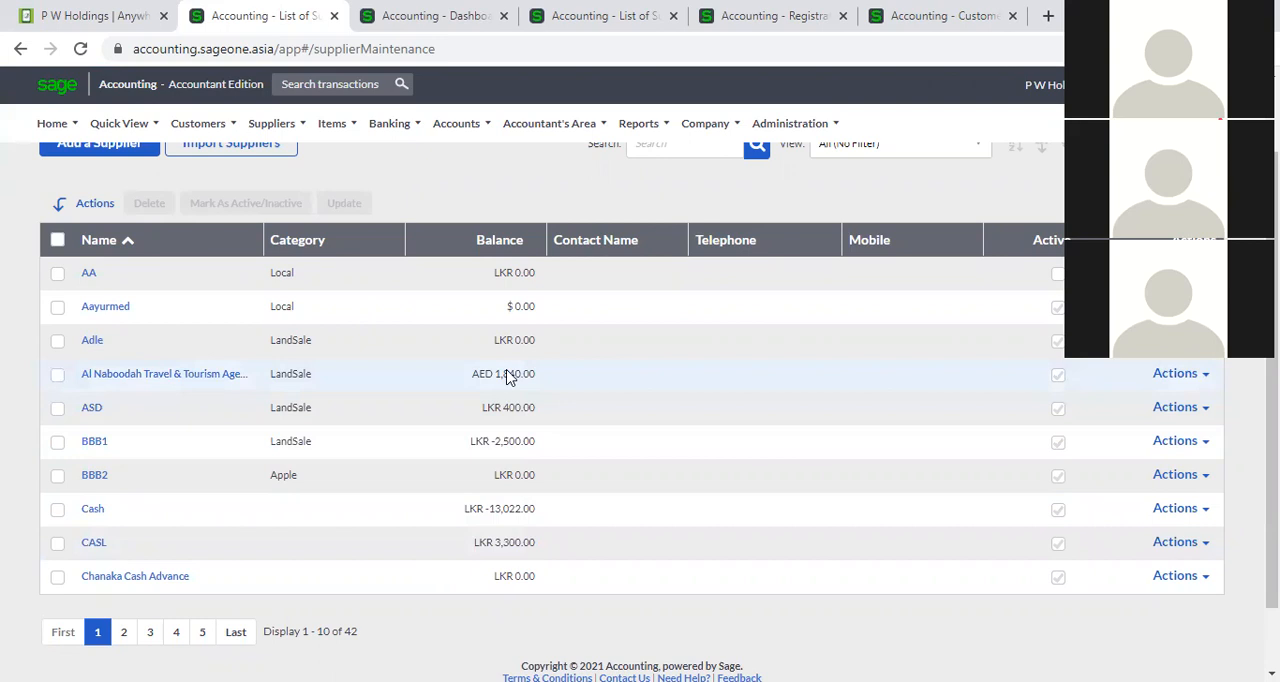
Add the Credit Limit column back to the supplier grid and save the column selection.
{"action": "scroll", "coordinate": [886, 406], "scroll_direction": "up", "scroll_amount": 2}
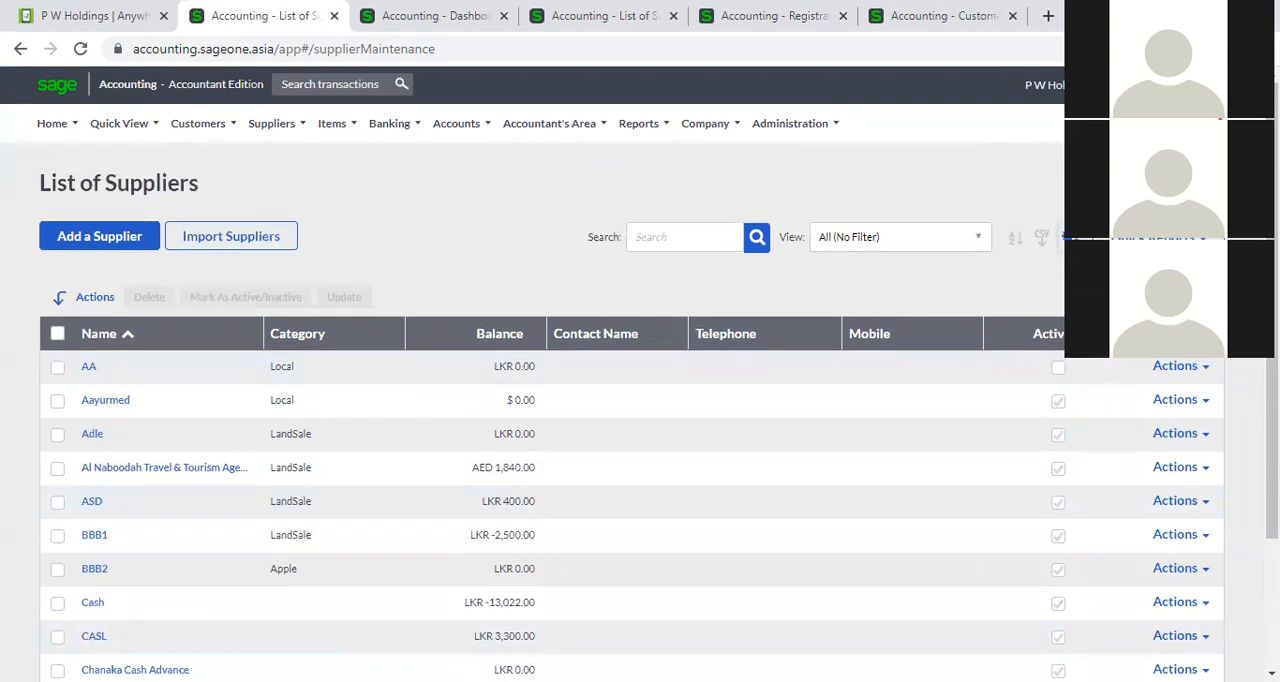
{"action": "left_click", "coordinate": [1042, 237]}
{"action": "left_click", "coordinate": [1050, 265]}
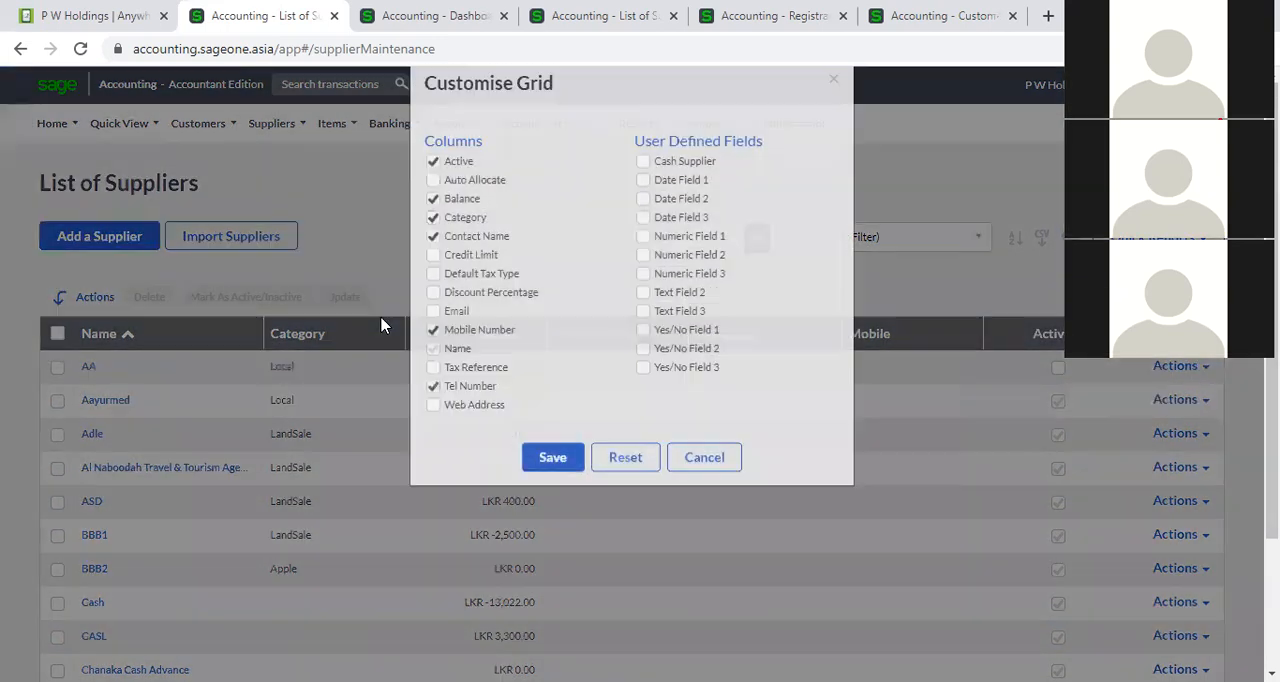
{"action": "left_click", "coordinate": [433, 295]}
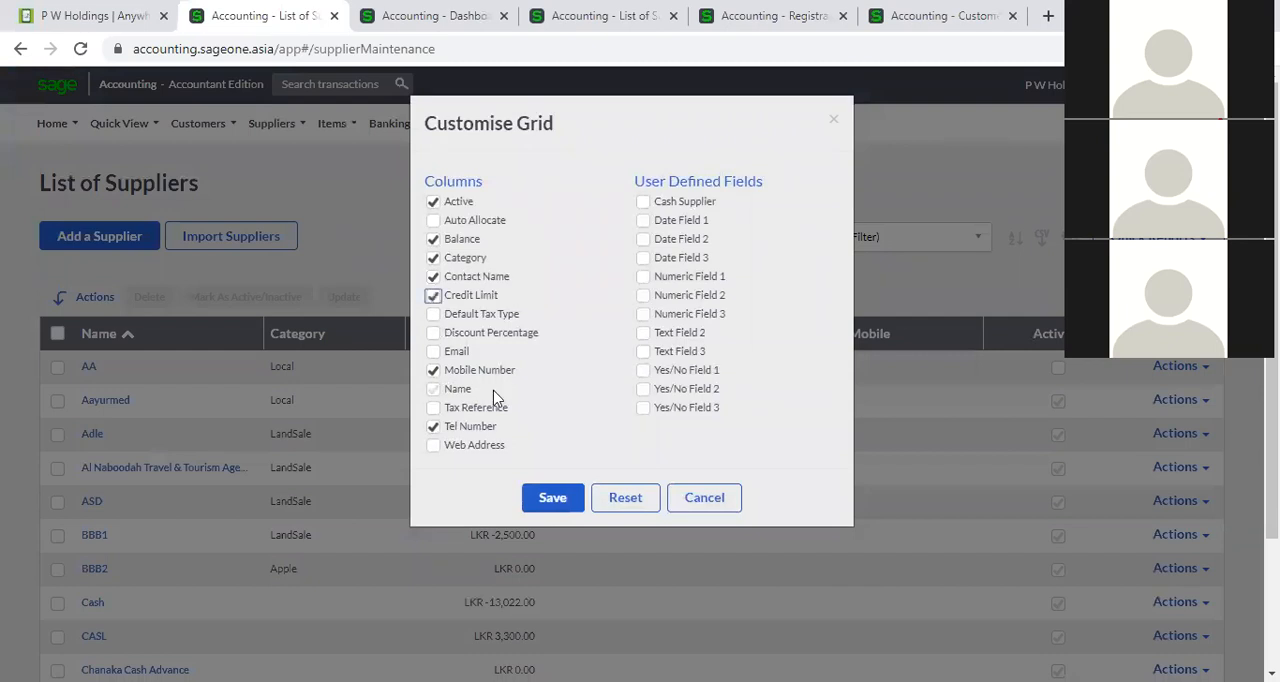
{"action": "left_click", "coordinate": [553, 498]}
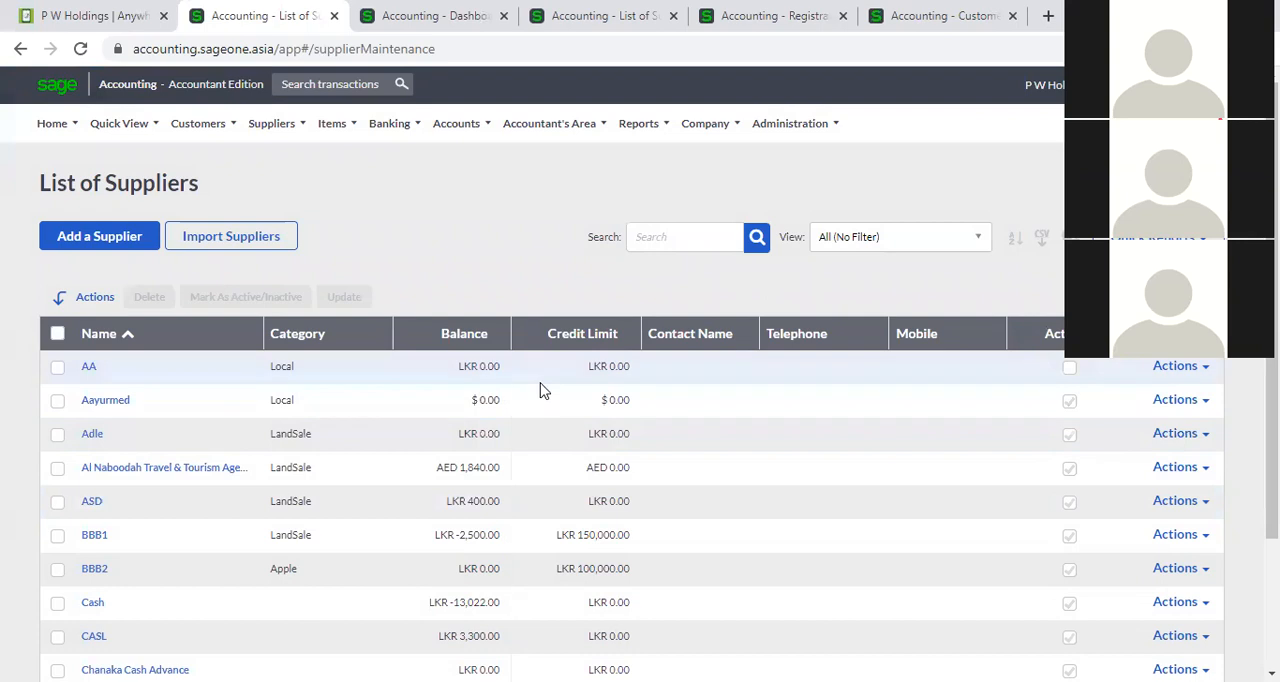
Sort the supplier list by category, and by name in both descending and ascending order.
{"action": "scroll", "coordinate": [540, 410], "scroll_direction": "down", "scroll_amount": 2}
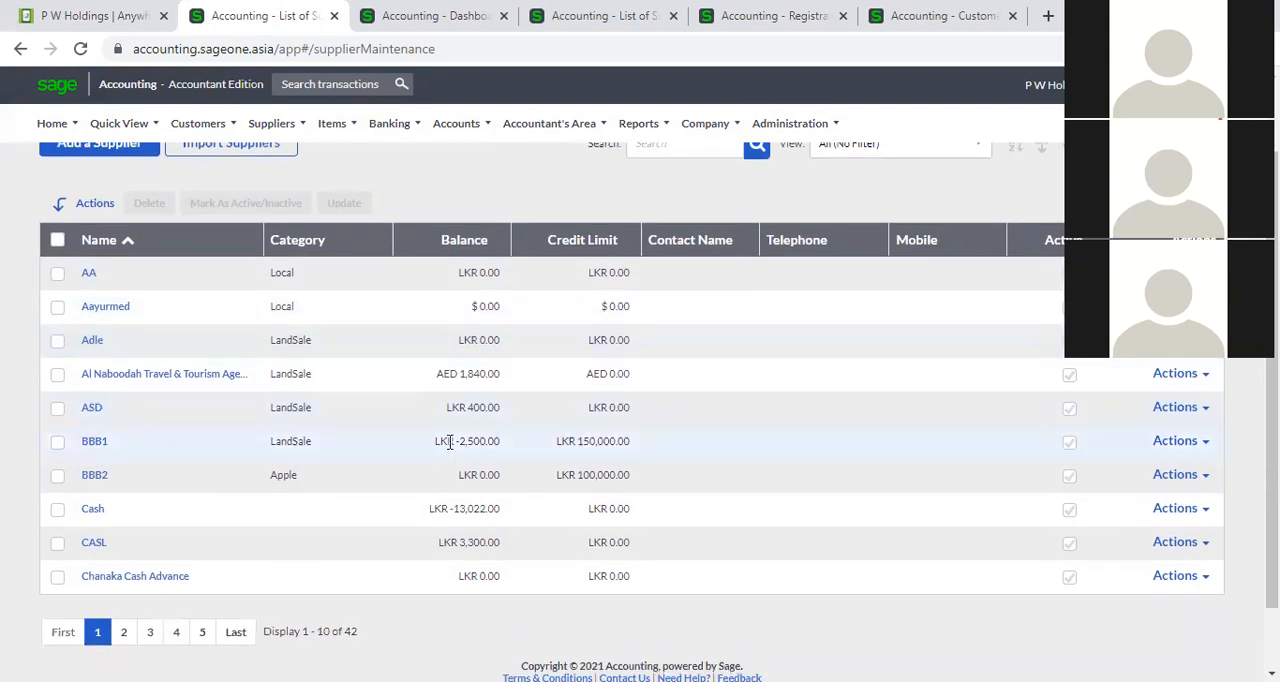
{"action": "scroll", "coordinate": [450, 441], "scroll_direction": "up", "scroll_amount": 2}
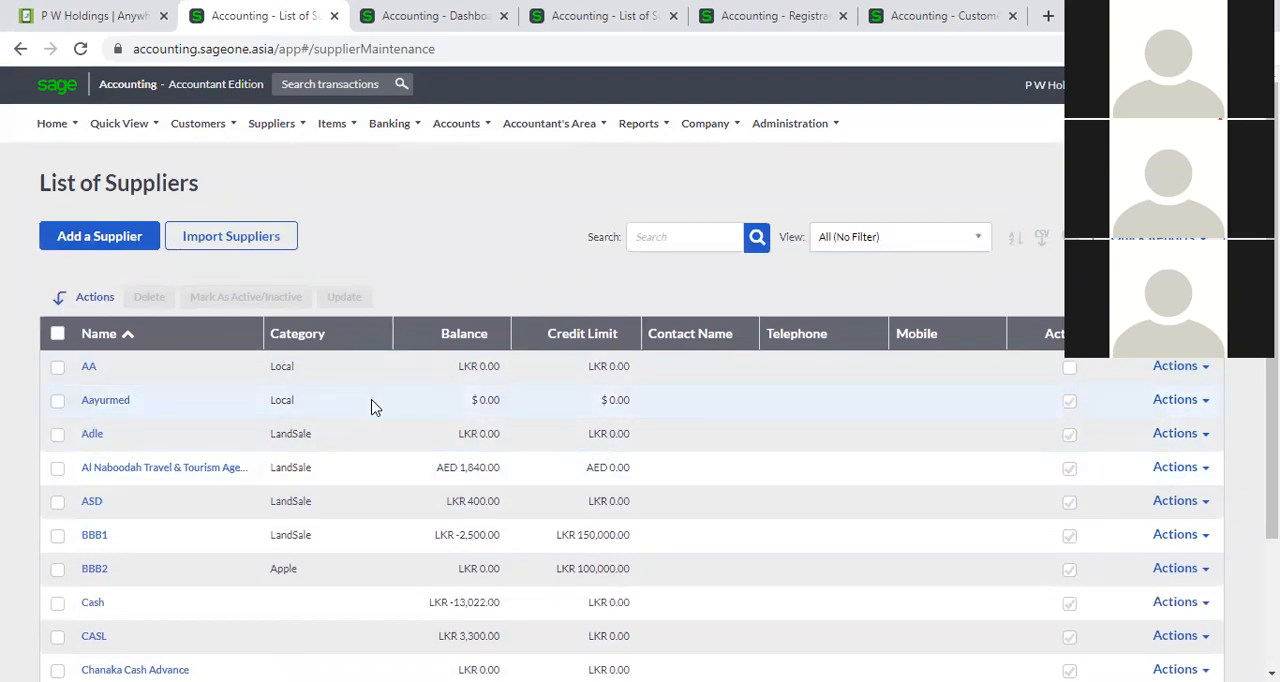
{"action": "left_click", "coordinate": [314, 340]}
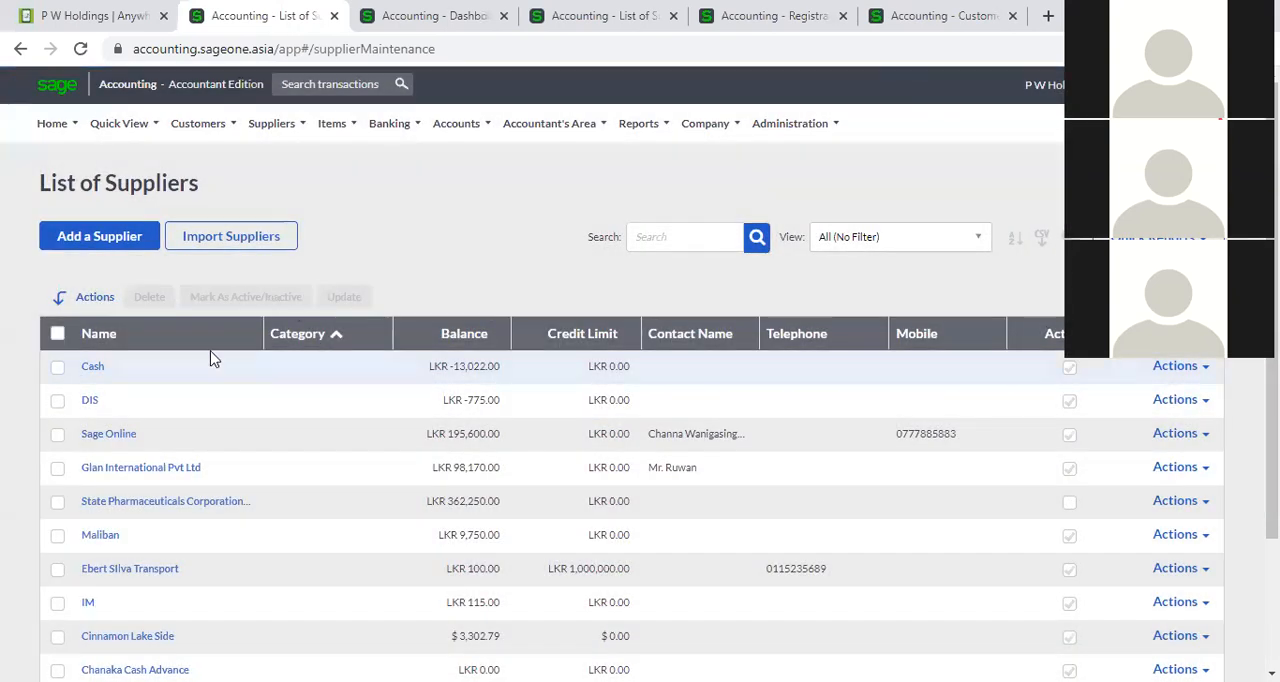
{"action": "left_click", "coordinate": [200, 345]}
{"action": "left_click", "coordinate": [199, 340]}
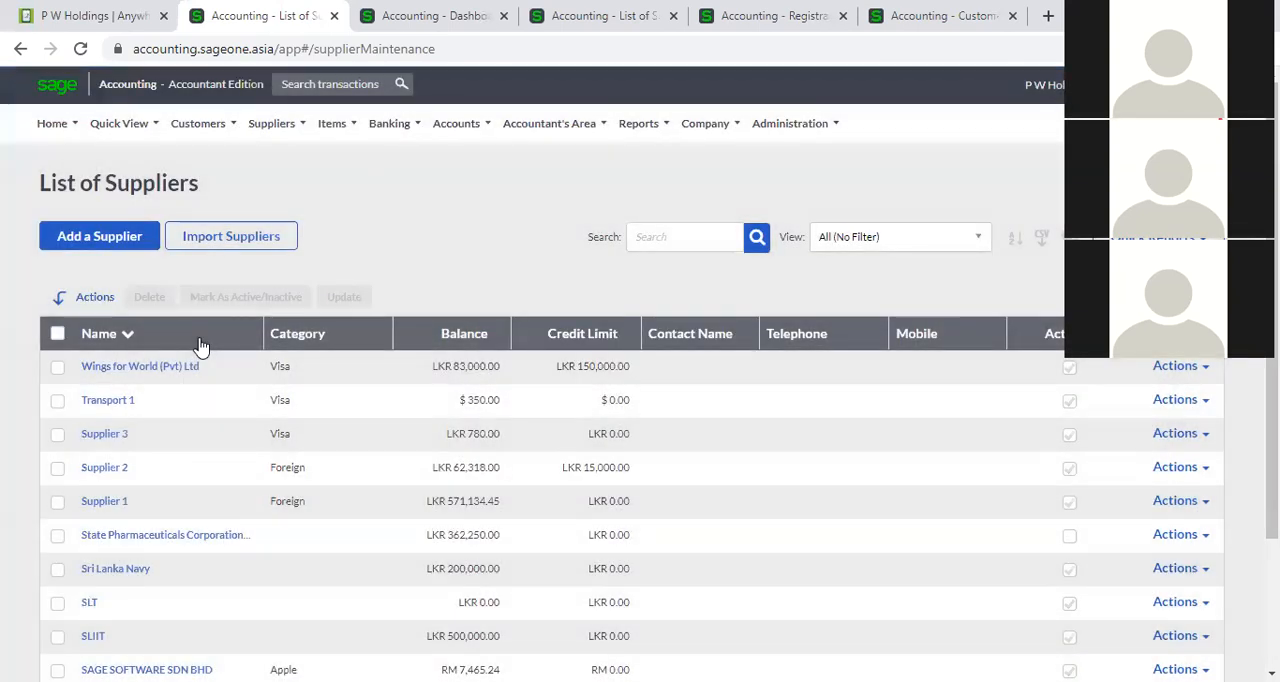
{"action": "left_click", "coordinate": [199, 342]}
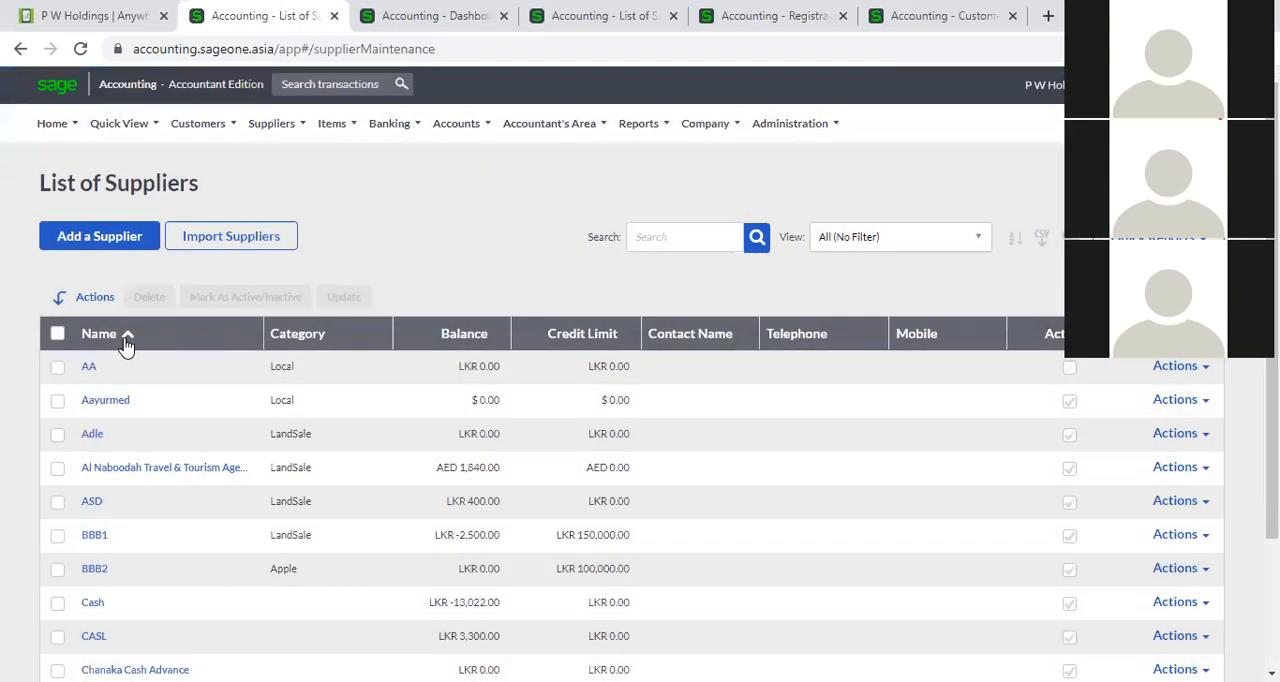
{"action": "left_click", "coordinate": [178, 343]}
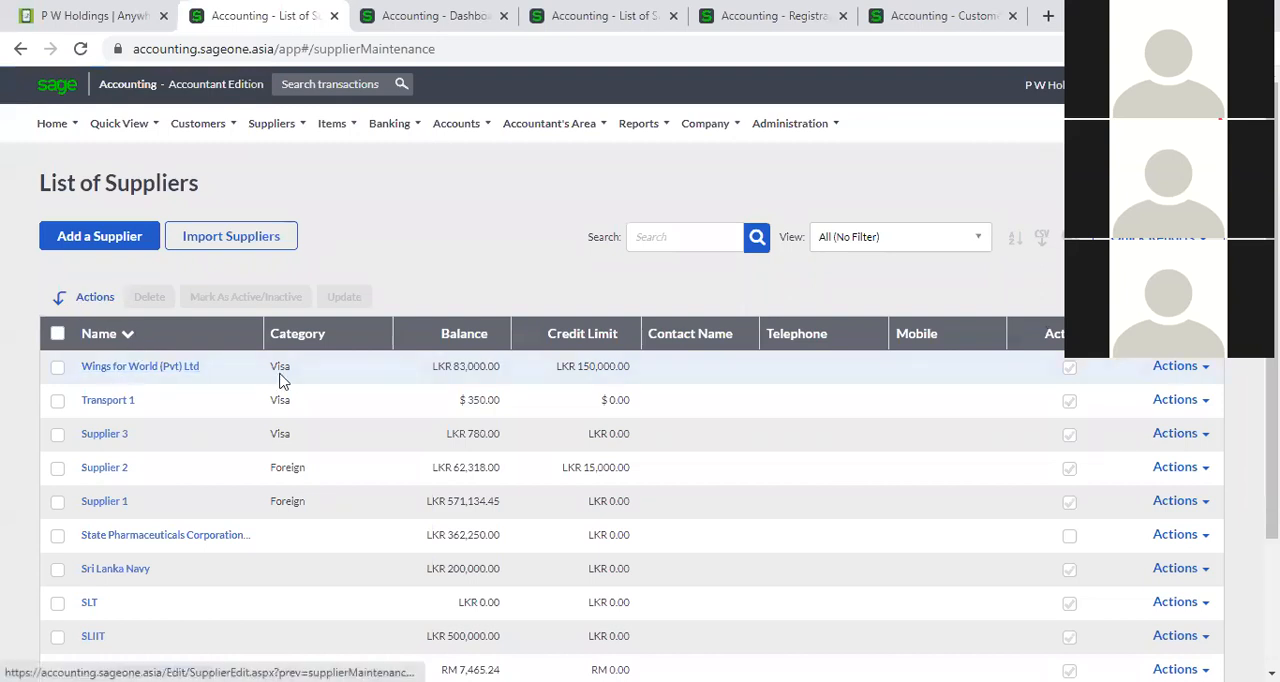
Sort the suppliers by balance from largest to smallest and export the list as a CSV file.
{"action": "left_click", "coordinate": [447, 347]}
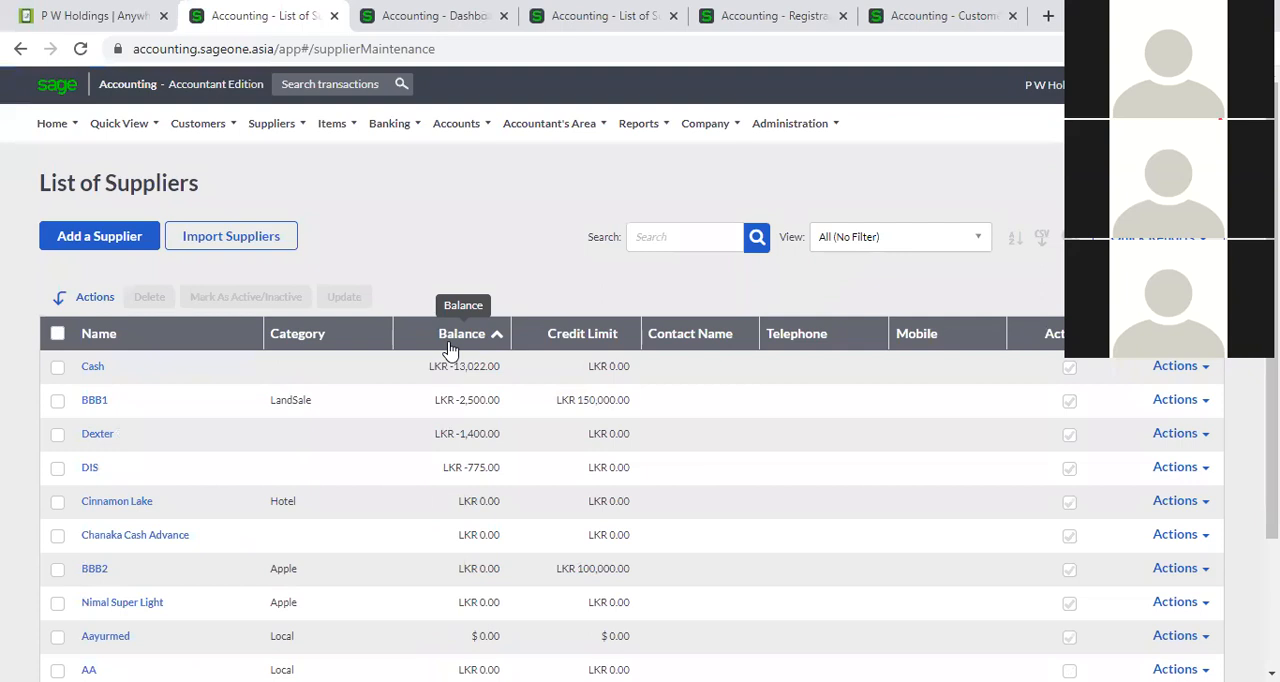
{"action": "left_click", "coordinate": [449, 347]}
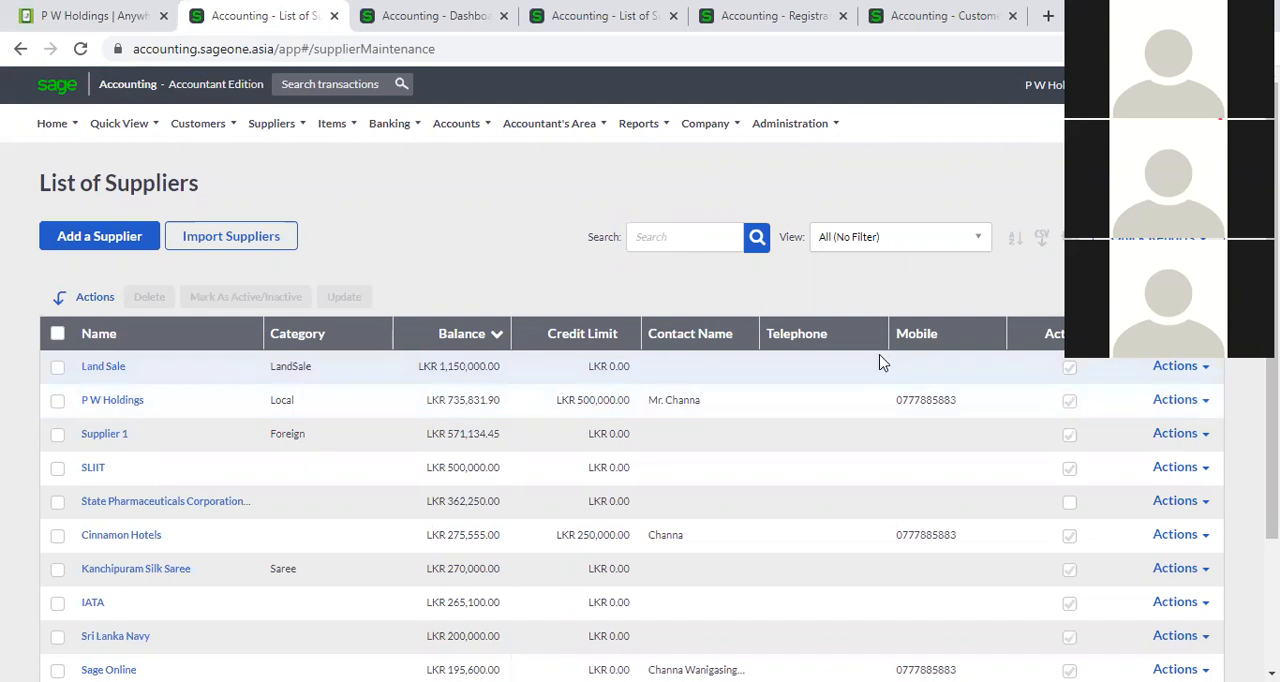
{"action": "left_click", "coordinate": [1042, 240]}
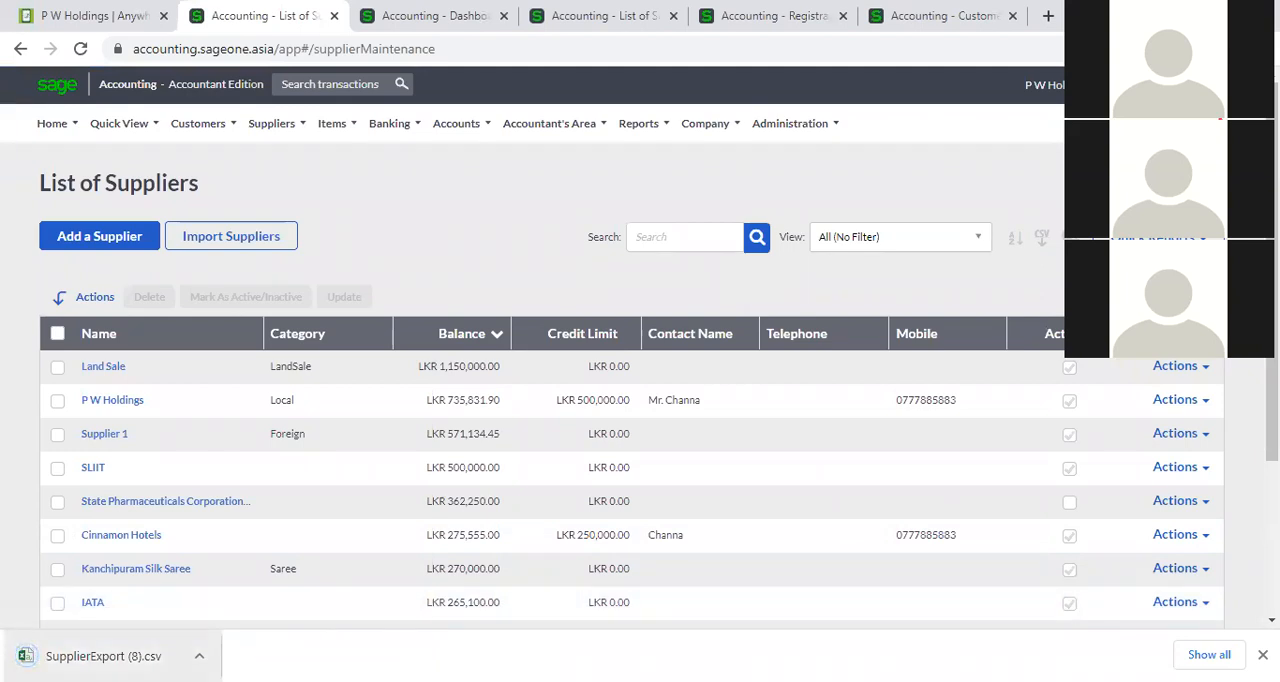
Apply a two-level sort to the supplier list: Name from A to Z, followed by Balance from smallest to largest.
{"action": "left_click", "coordinate": [1015, 242]}
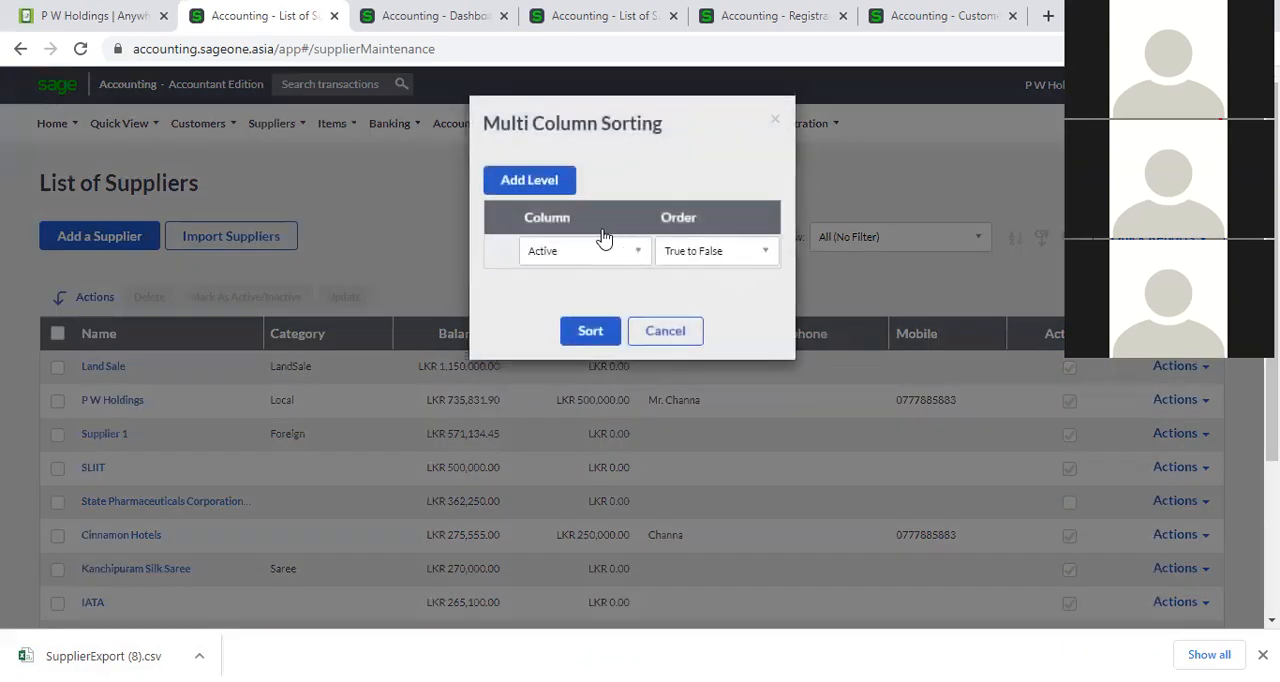
{"action": "left_click", "coordinate": [537, 184]}
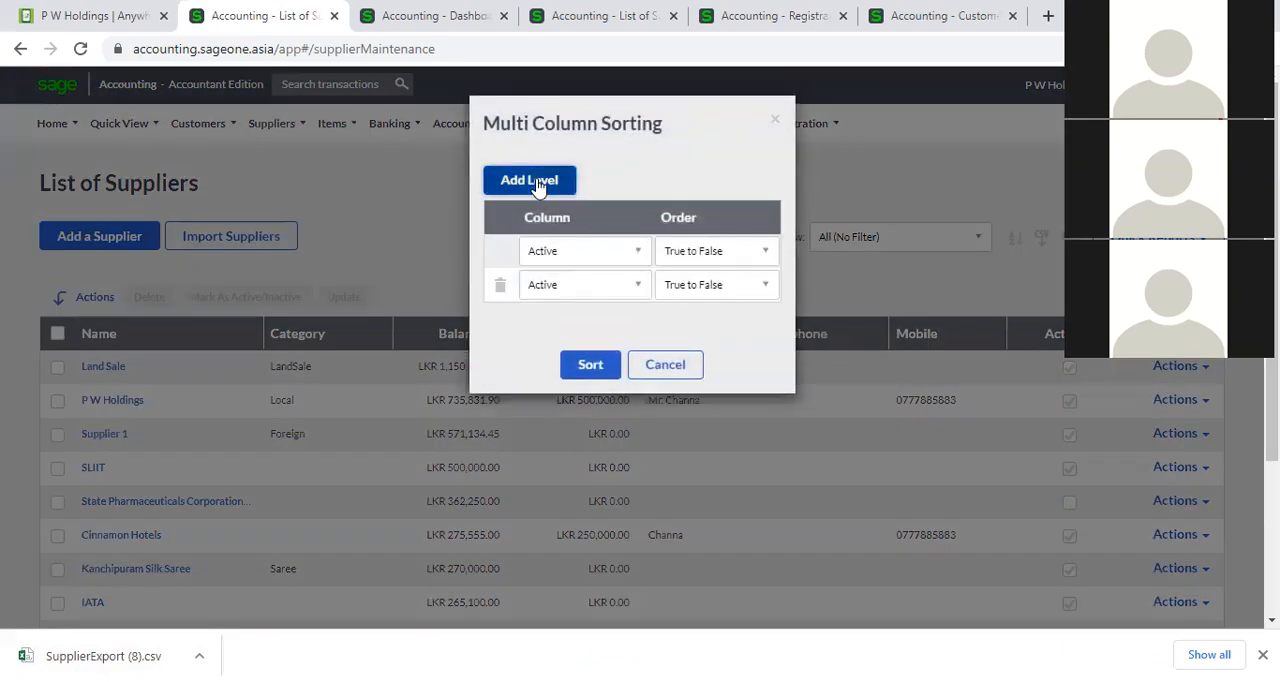
{"action": "left_click", "coordinate": [640, 251]}
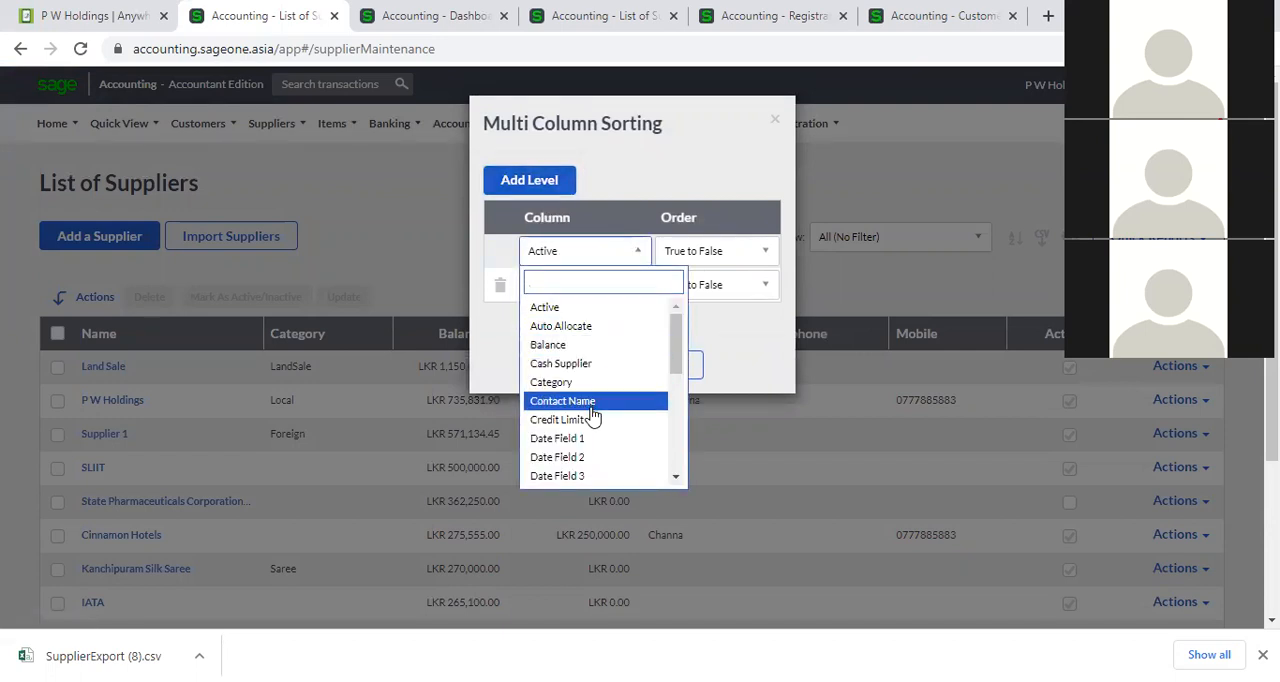
{"action": "scroll", "coordinate": [592, 420], "scroll_direction": "down", "scroll_amount": 1}
{"action": "scroll", "coordinate": [582, 440], "scroll_direction": "down", "scroll_amount": 3}
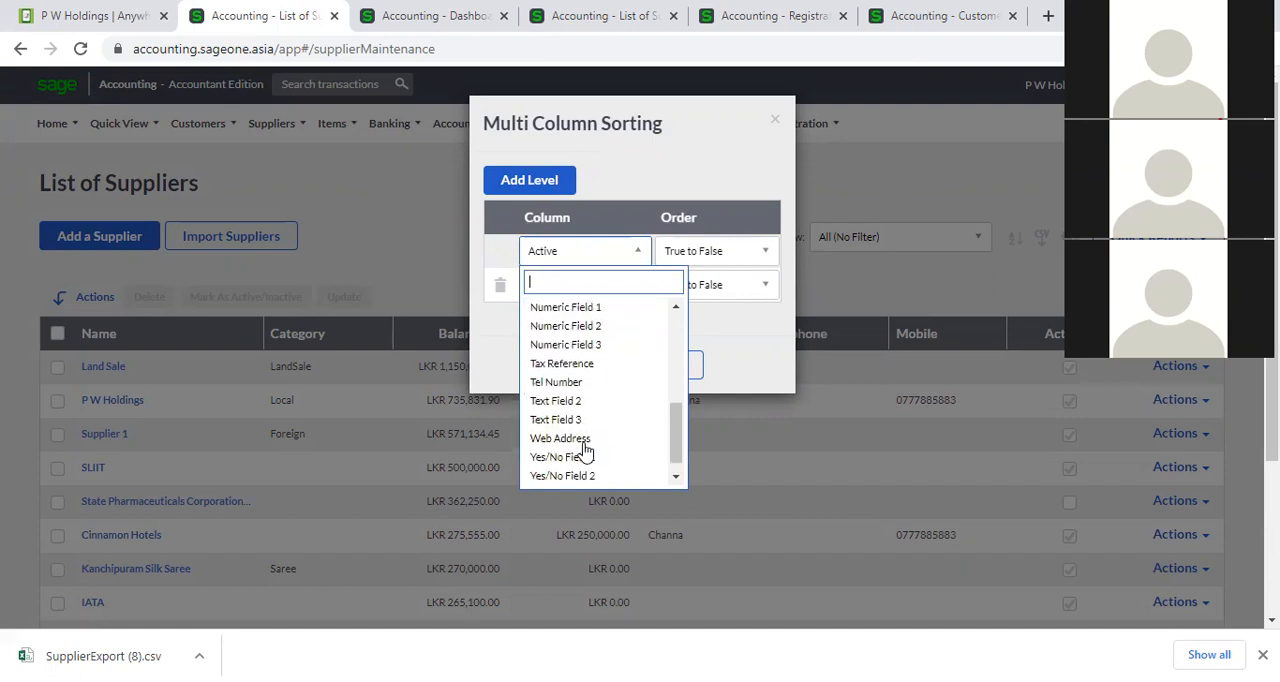
{"action": "scroll", "coordinate": [573, 320], "scroll_direction": "up", "scroll_amount": 2}
{"action": "left_click", "coordinate": [571, 364]}
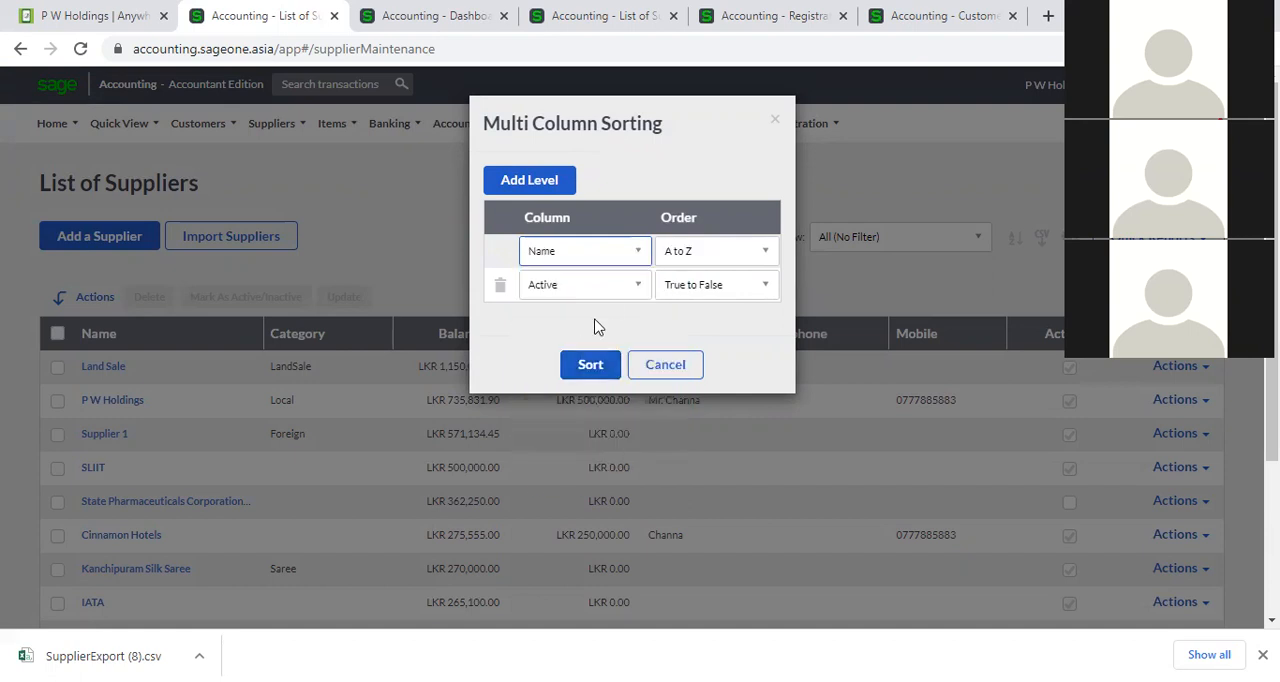
{"action": "left_click", "coordinate": [630, 290]}
{"action": "left_click", "coordinate": [604, 376]}
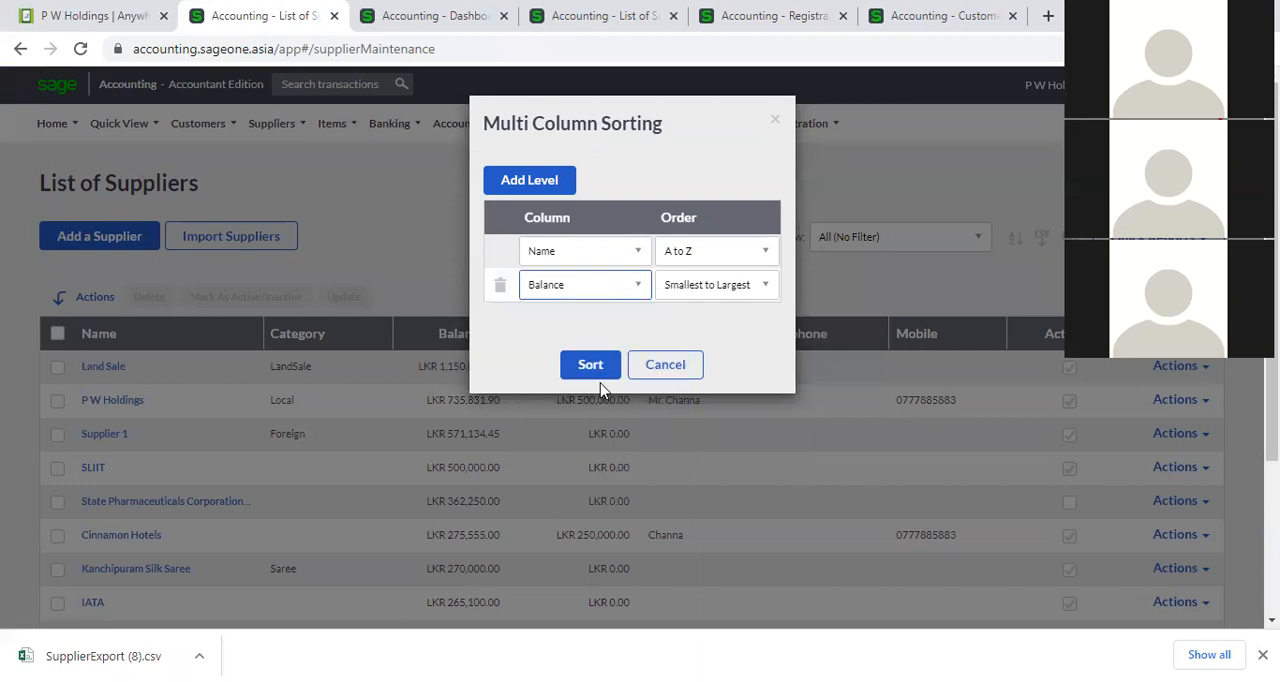
{"action": "left_click", "coordinate": [600, 366]}
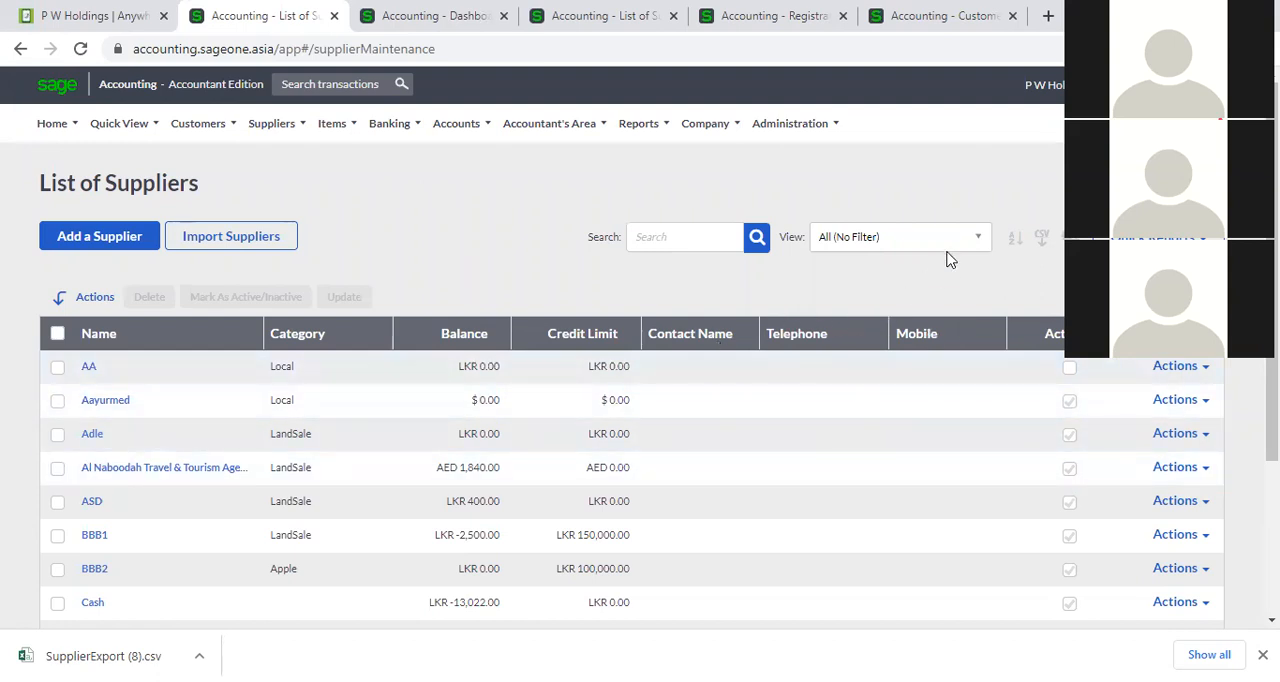
View the suppliers bought from today and those bought from this month, and restore the All (No Filter) view.
{"action": "left_click", "coordinate": [979, 239]}
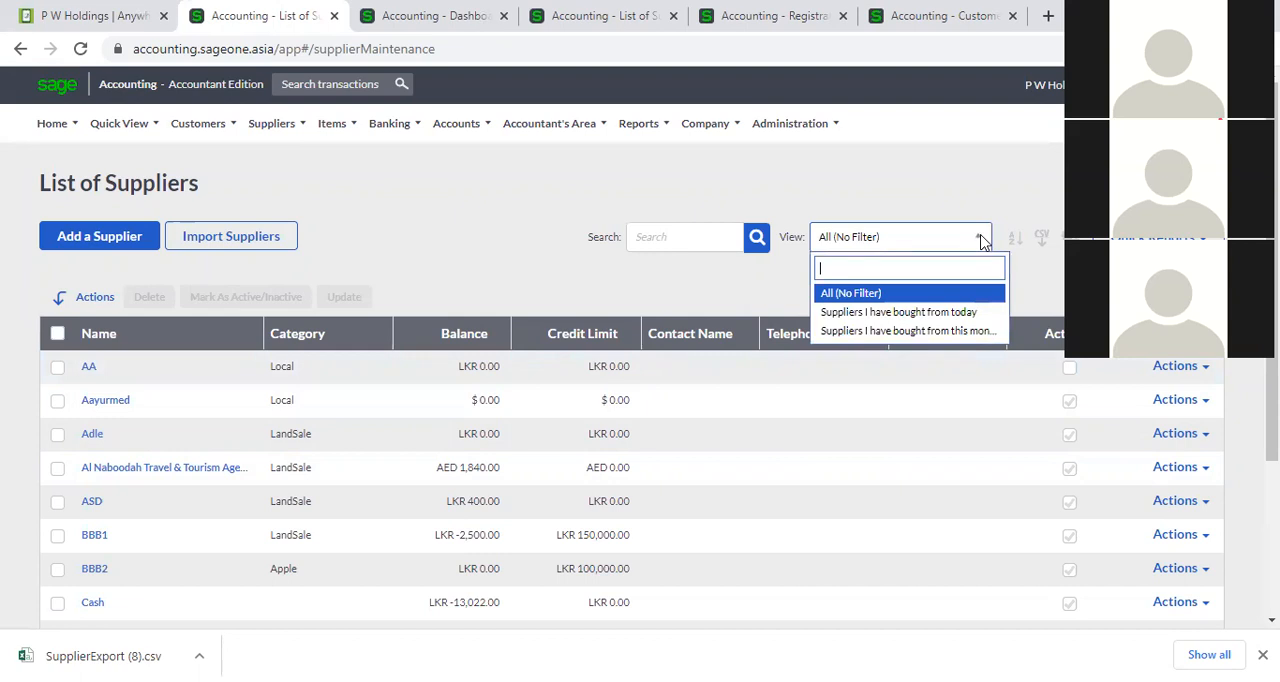
{"action": "left_click", "coordinate": [955, 313]}
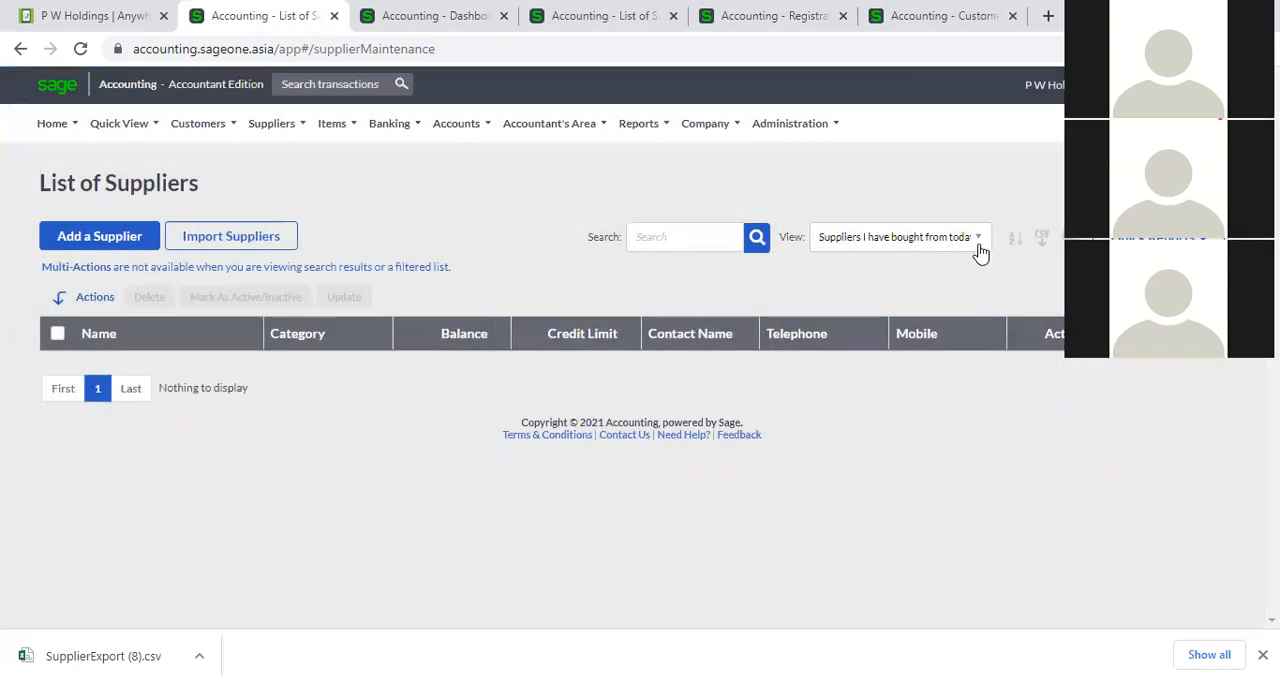
{"action": "left_click", "coordinate": [978, 240]}
{"action": "left_click", "coordinate": [941, 331]}
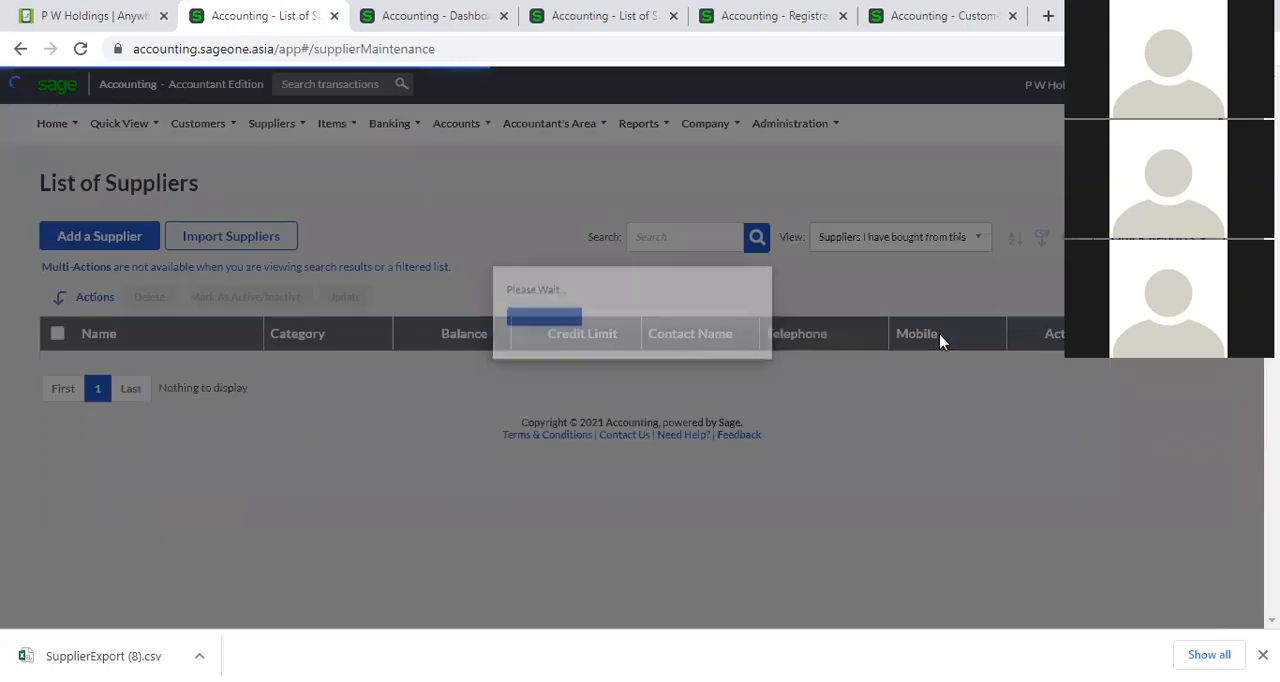
{"action": "left_click", "coordinate": [970, 246]}
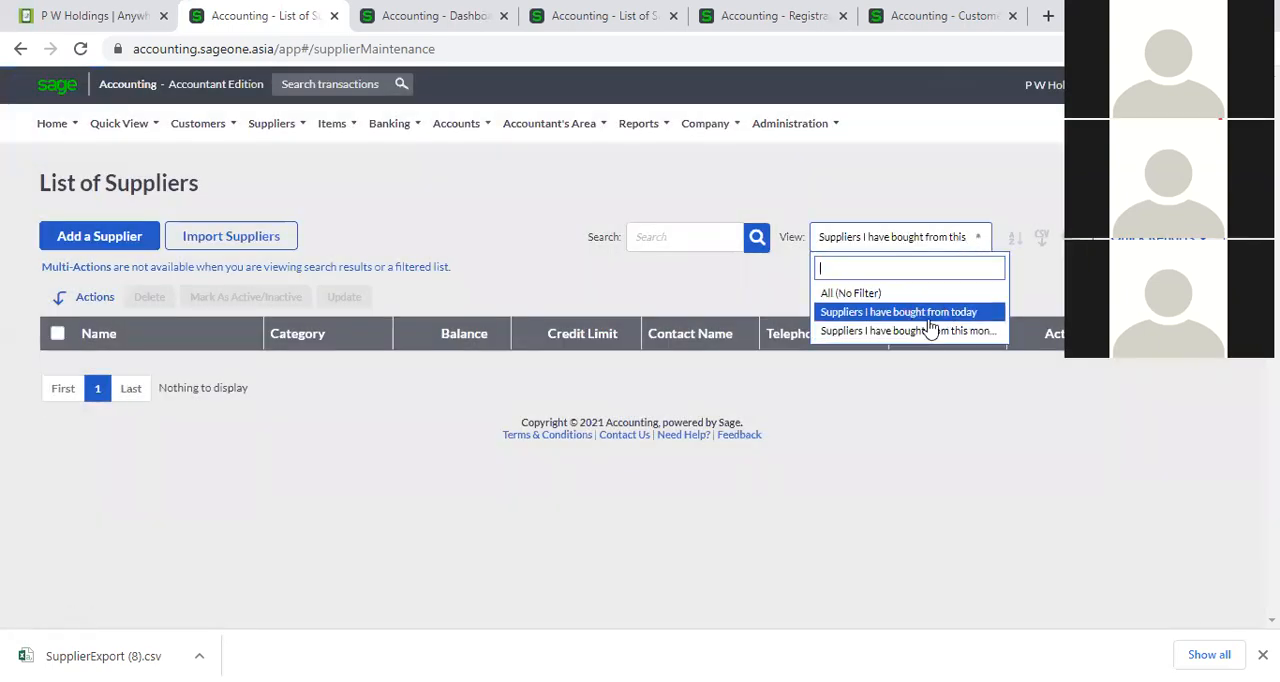
{"action": "left_click", "coordinate": [866, 293]}
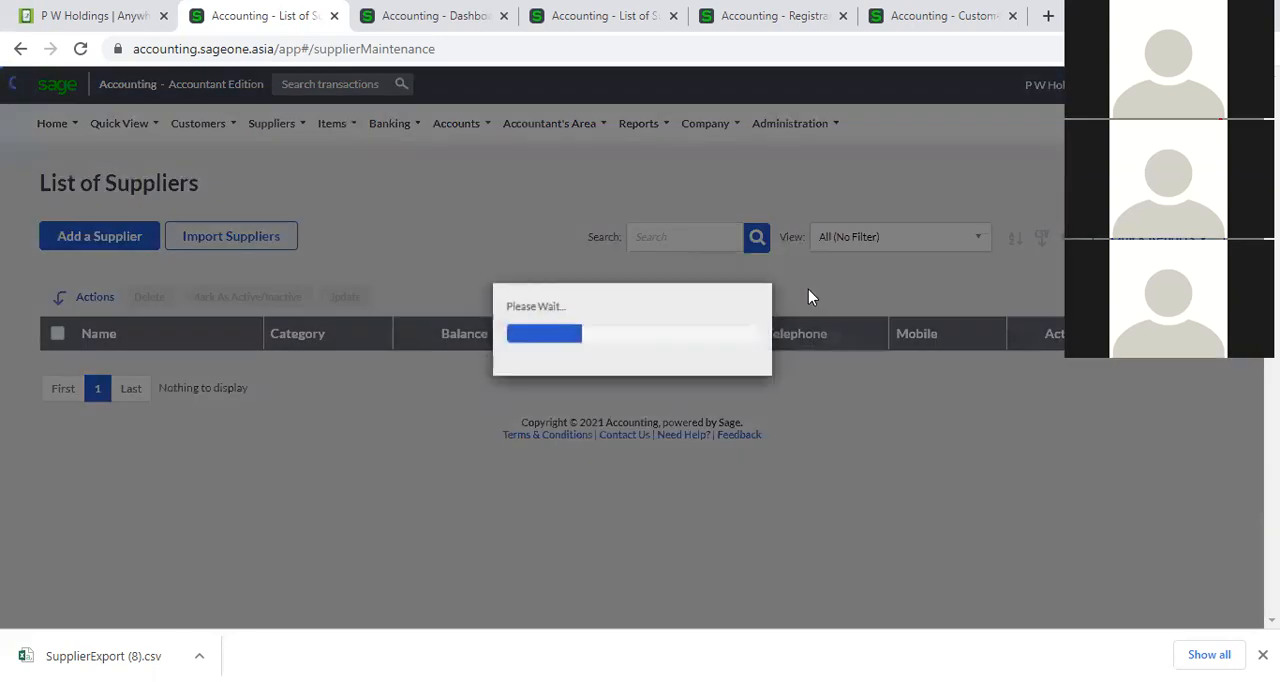
Search the supplier list for "P W" and clear the search to return to the full list.
{"action": "scroll", "coordinate": [746, 345], "scroll_direction": "down", "scroll_amount": 1}
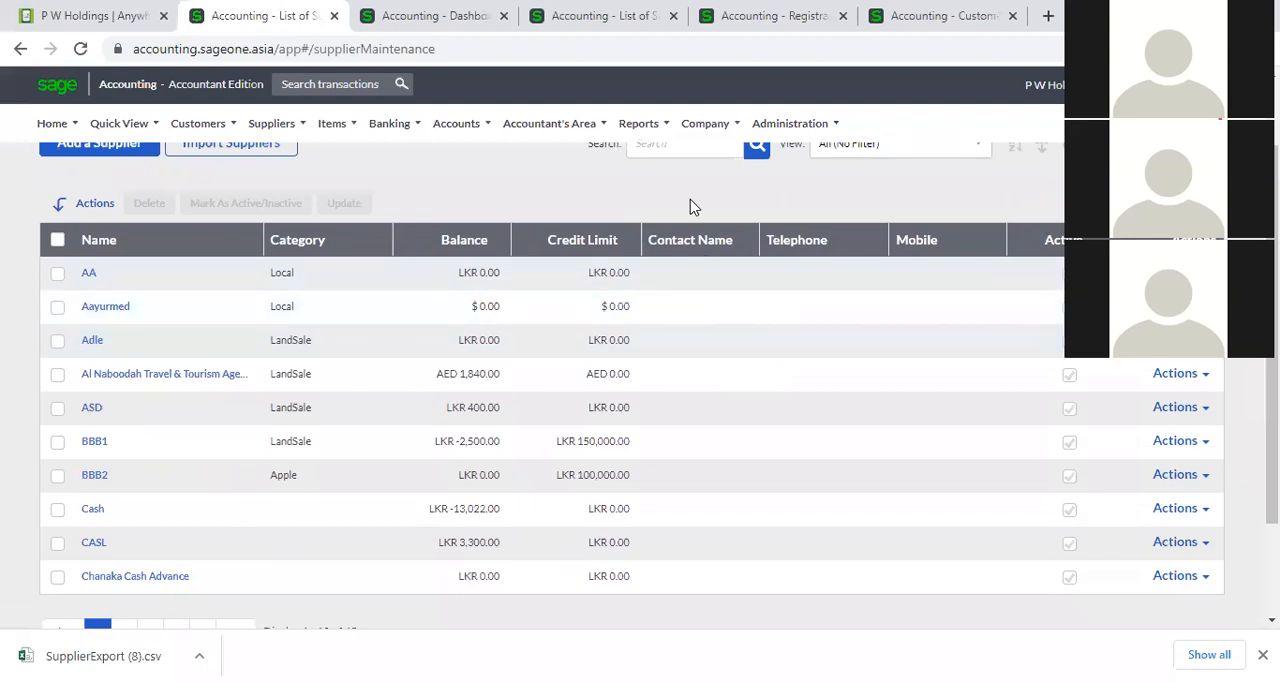
{"action": "scroll", "coordinate": [682, 202], "scroll_direction": "up", "scroll_amount": 1}
{"action": "left_click", "coordinate": [682, 240]}
{"action": "type", "text": "P W"}
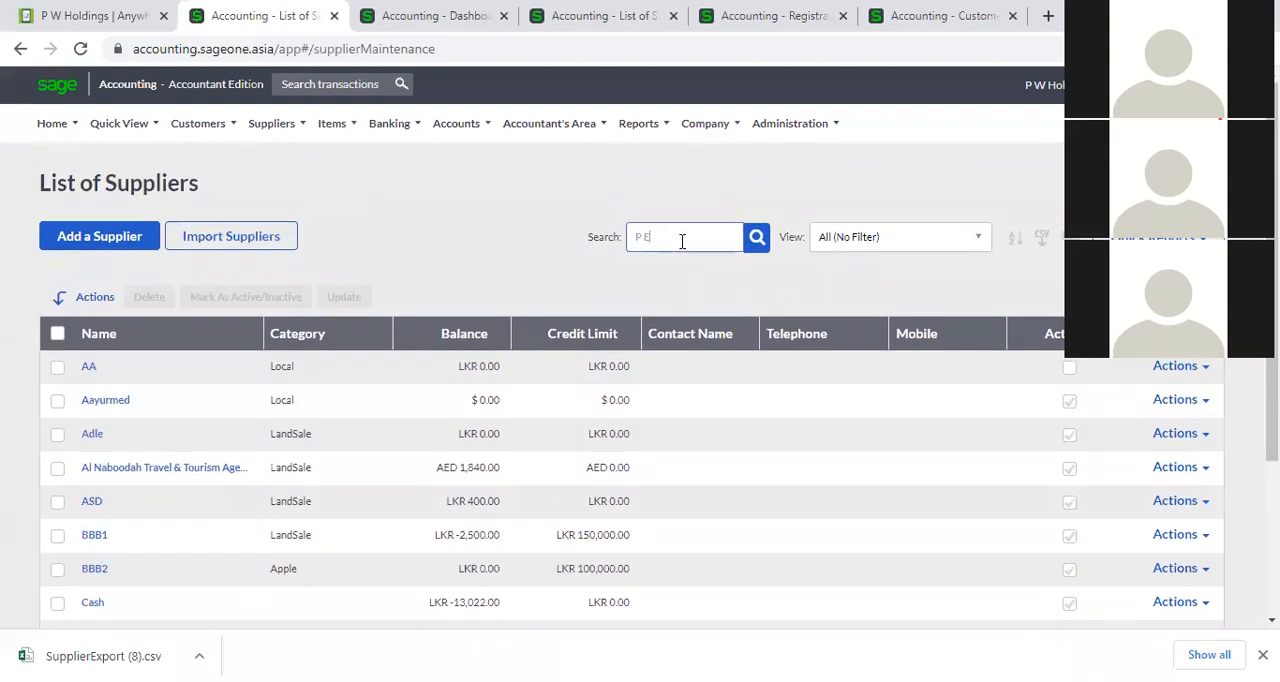
{"action": "key", "text": "Return"}
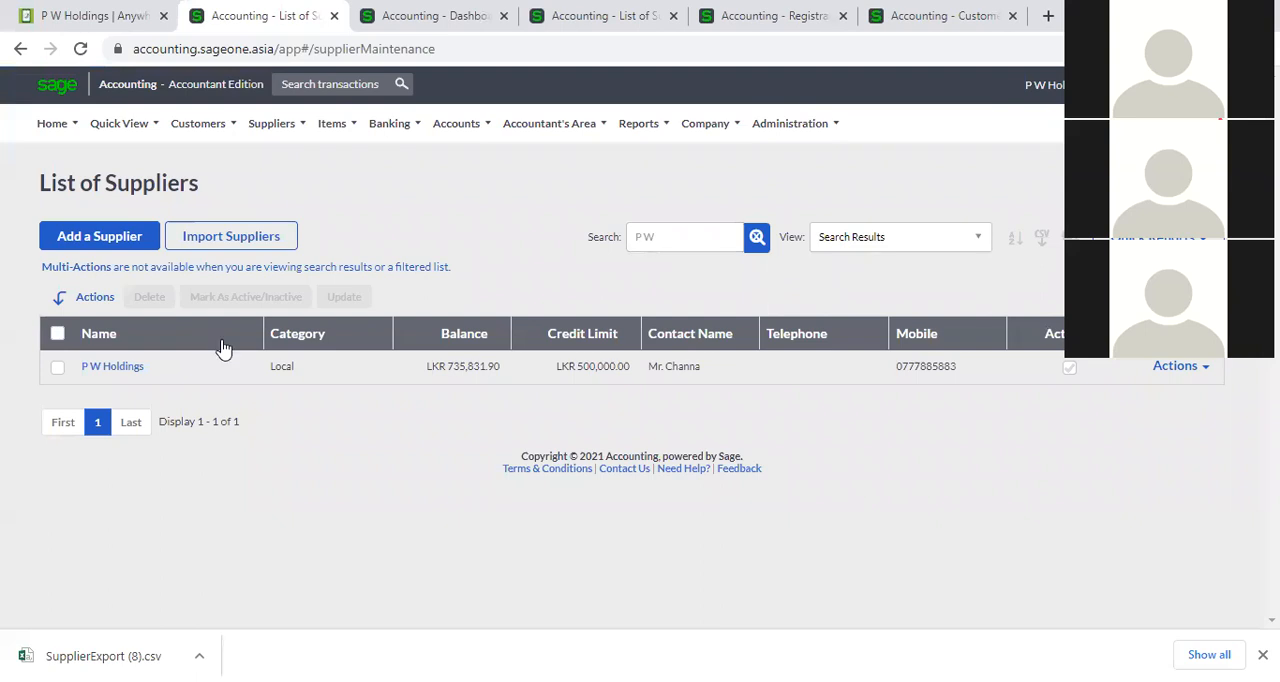
{"action": "left_click", "coordinate": [757, 238]}
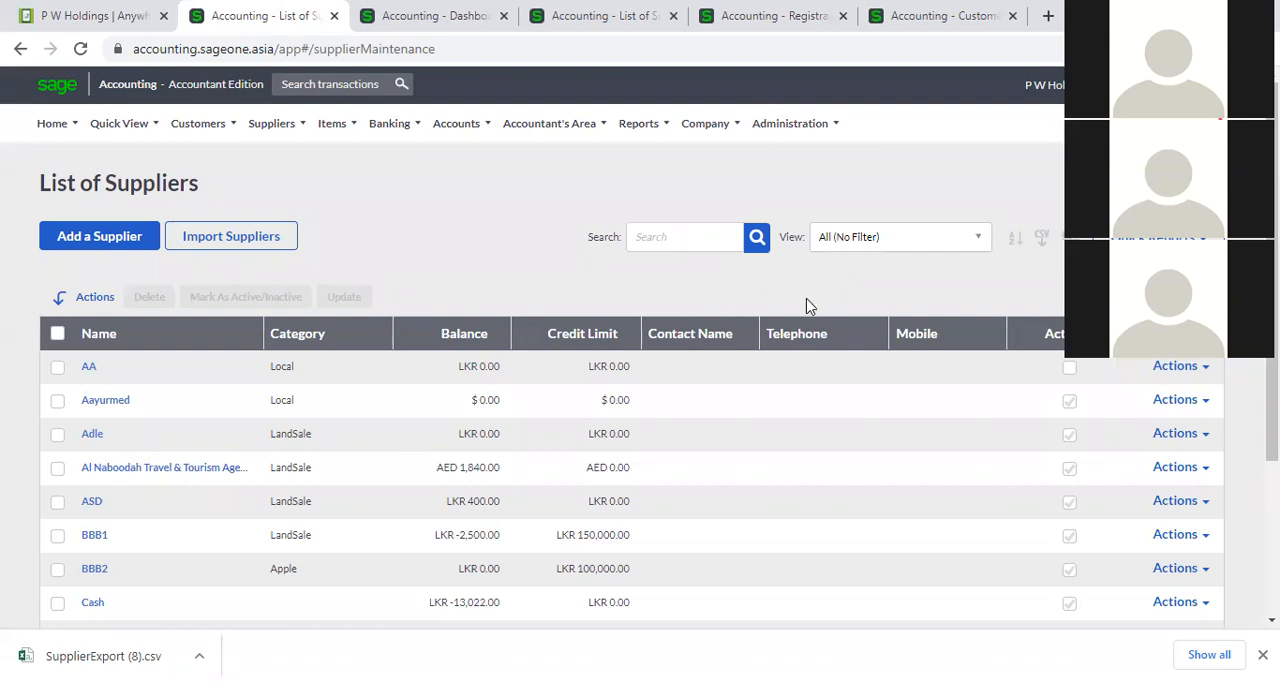
View the individual actions available for supplier AA.
{"action": "left_click", "coordinate": [1205, 369]}
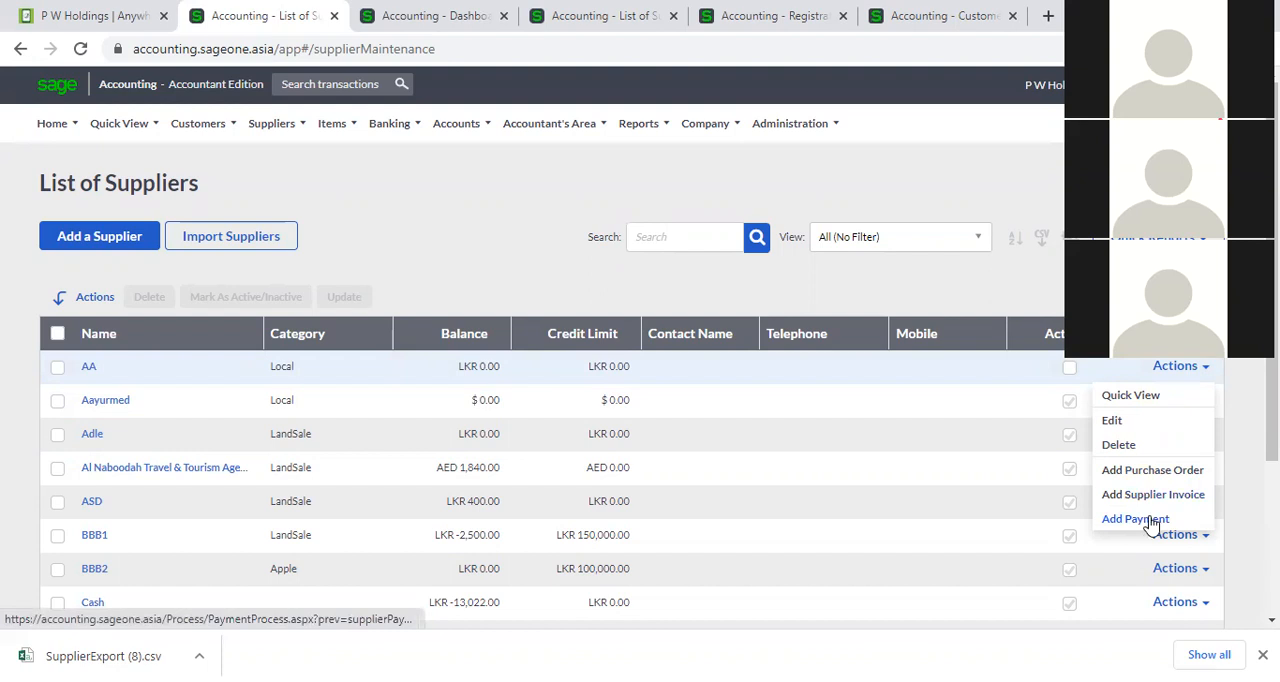
{"action": "left_click", "coordinate": [1246, 440]}
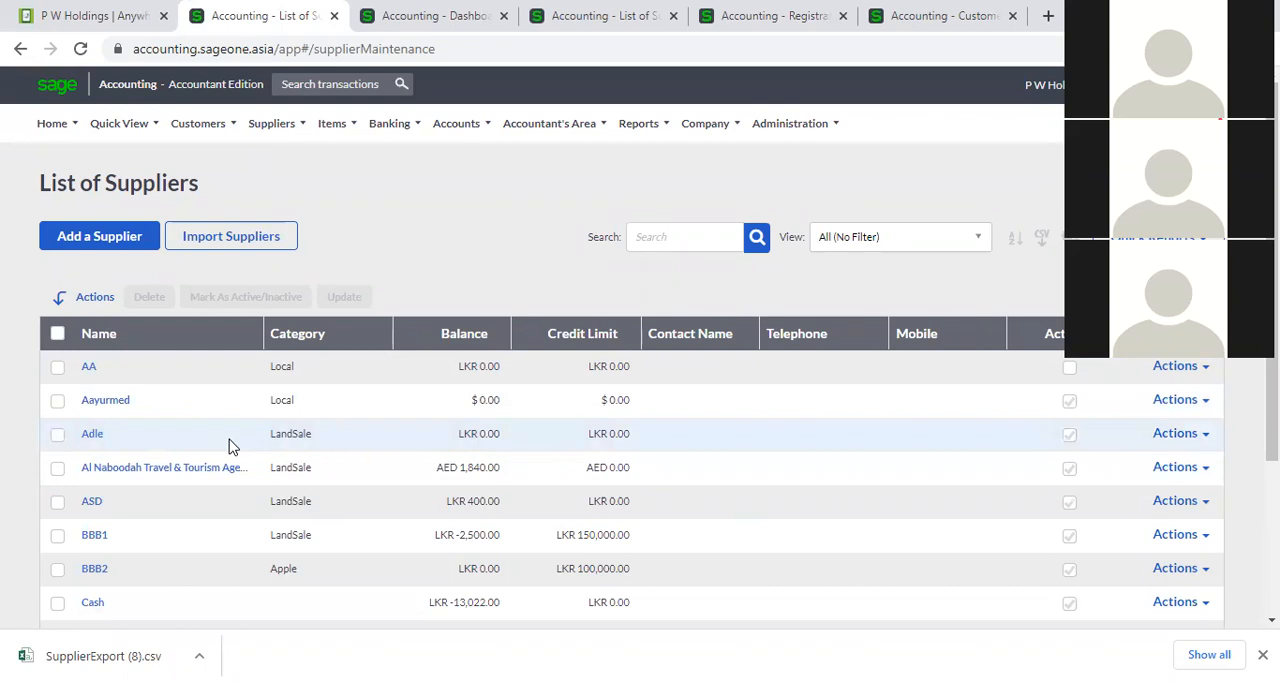
Mark the first four suppliers, AA, Aayurmed, Adle and Al Naboodah Travel & Tourism, as inactive in one bulk change.
{"action": "left_click", "coordinate": [57, 366]}
{"action": "left_click", "coordinate": [57, 400]}
{"action": "left_click", "coordinate": [57, 436]}
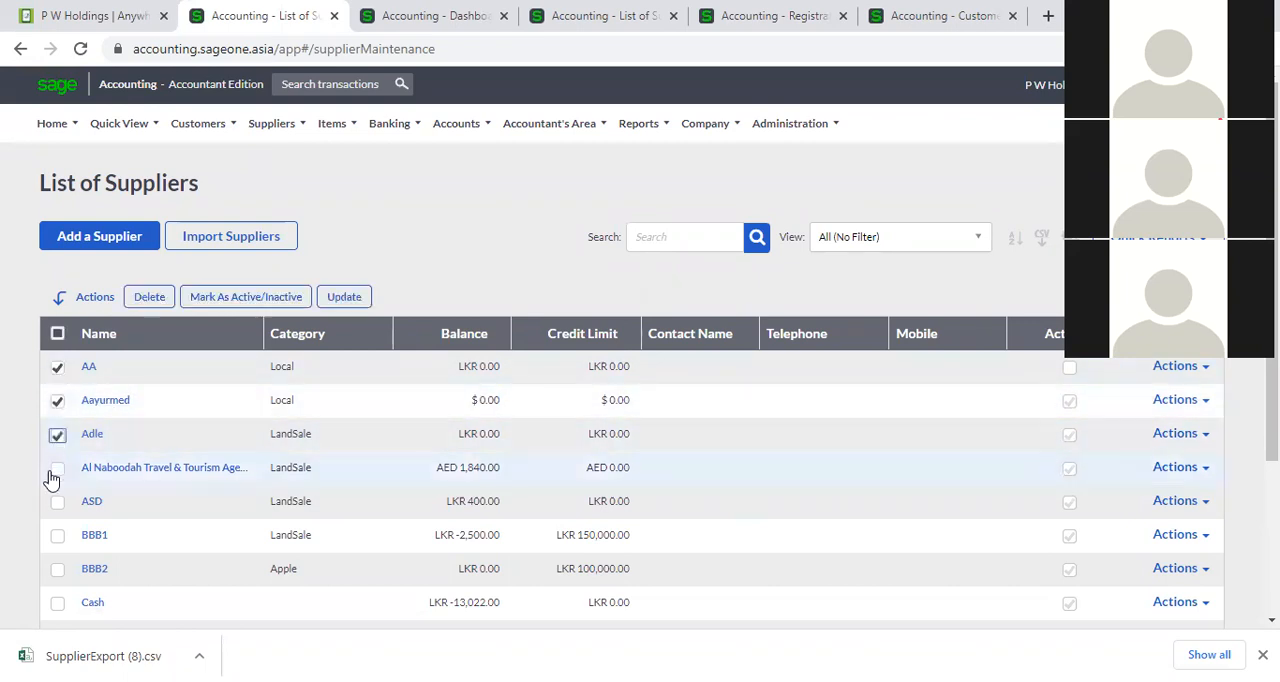
{"action": "left_click", "coordinate": [57, 469]}
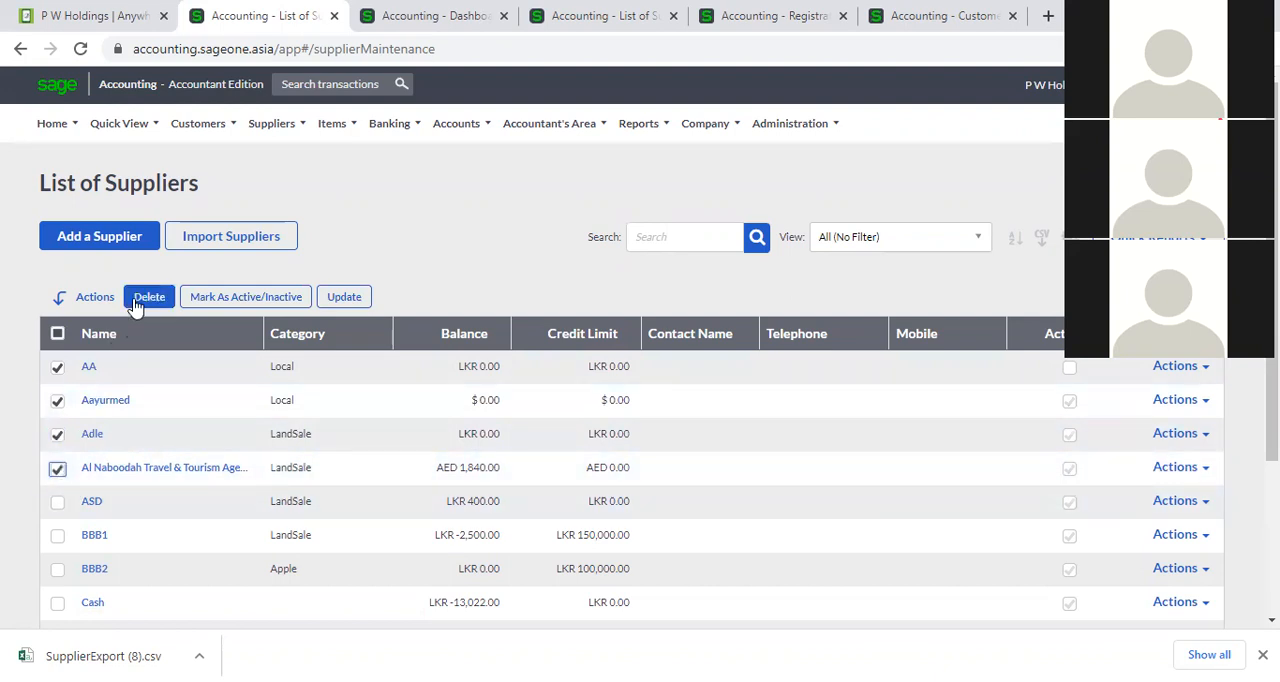
{"action": "left_click", "coordinate": [238, 301]}
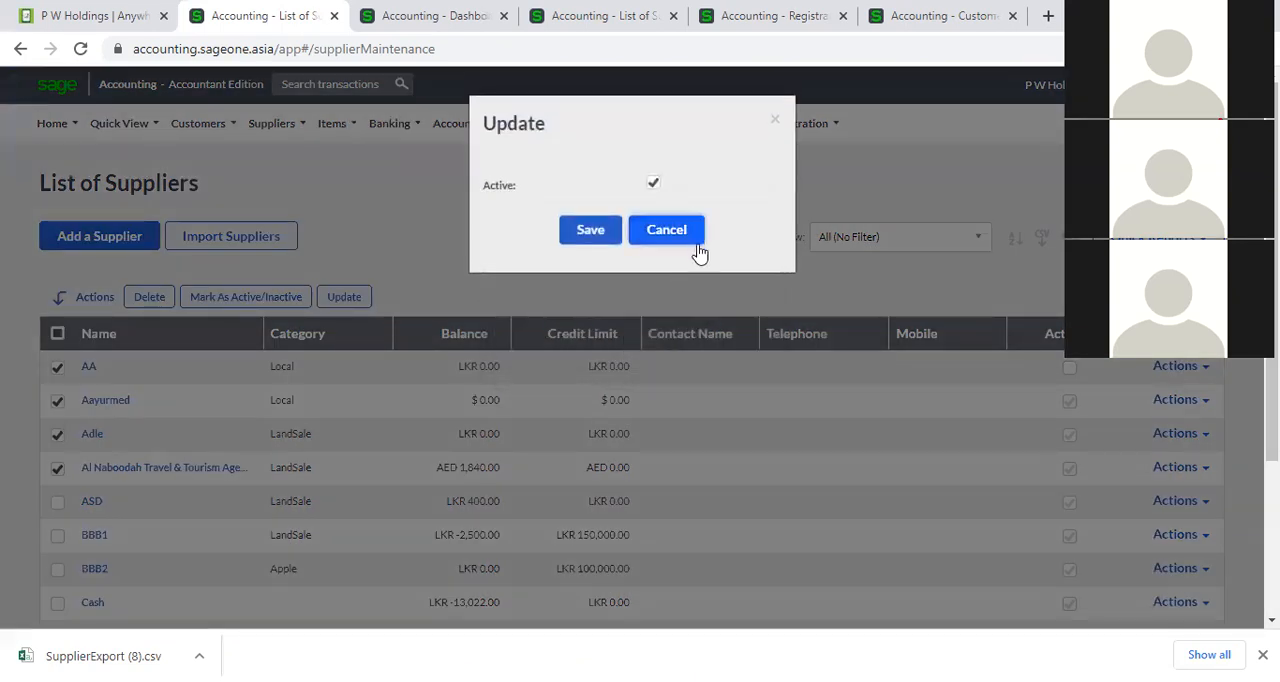
{"action": "left_click", "coordinate": [692, 238]}
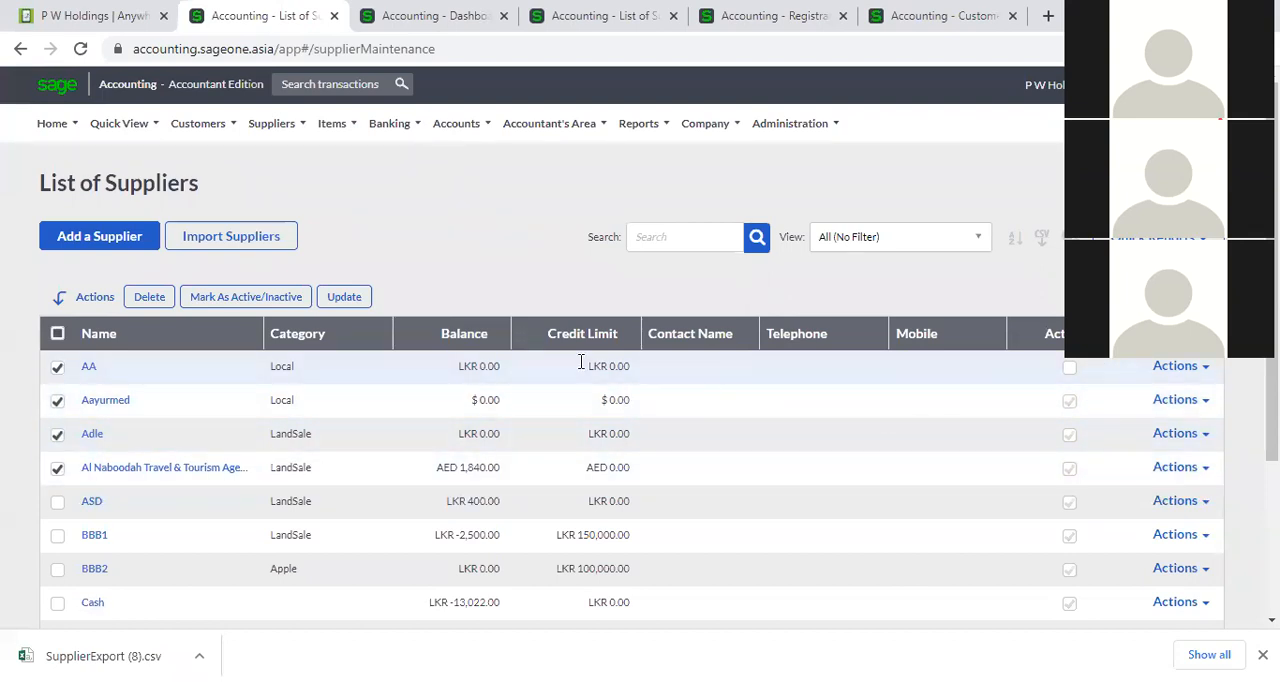
{"action": "left_click", "coordinate": [236, 298]}
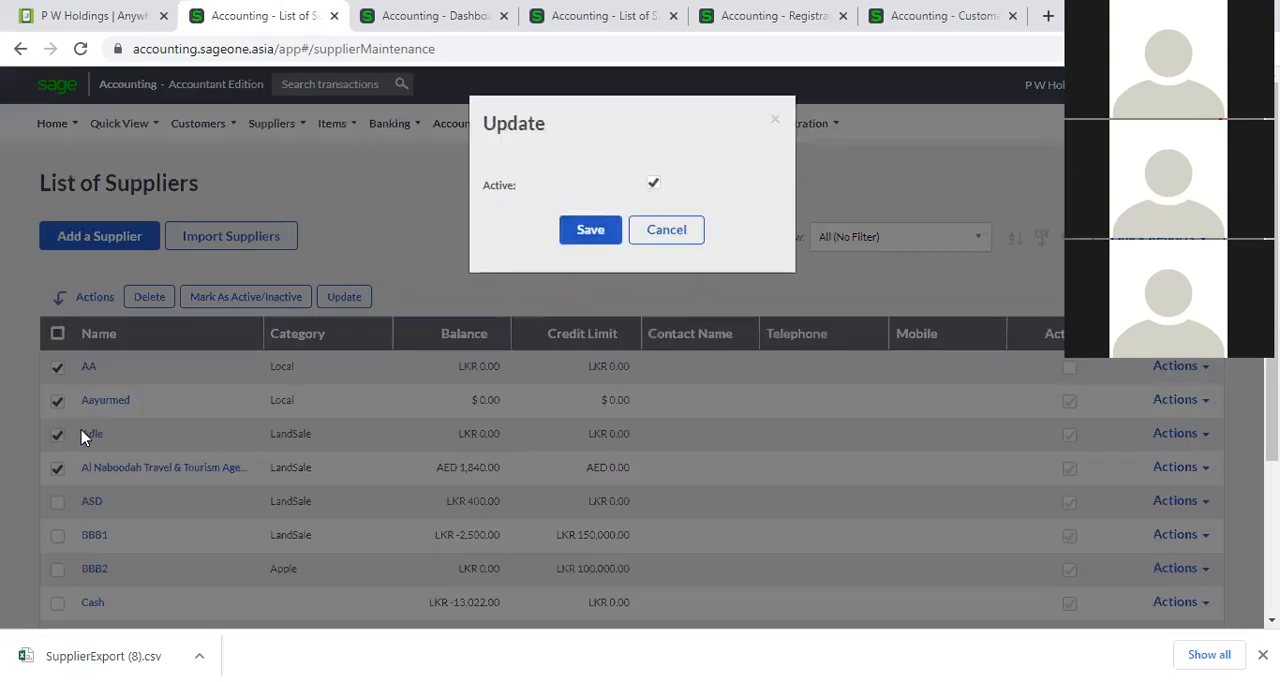
{"action": "left_click", "coordinate": [653, 183]}
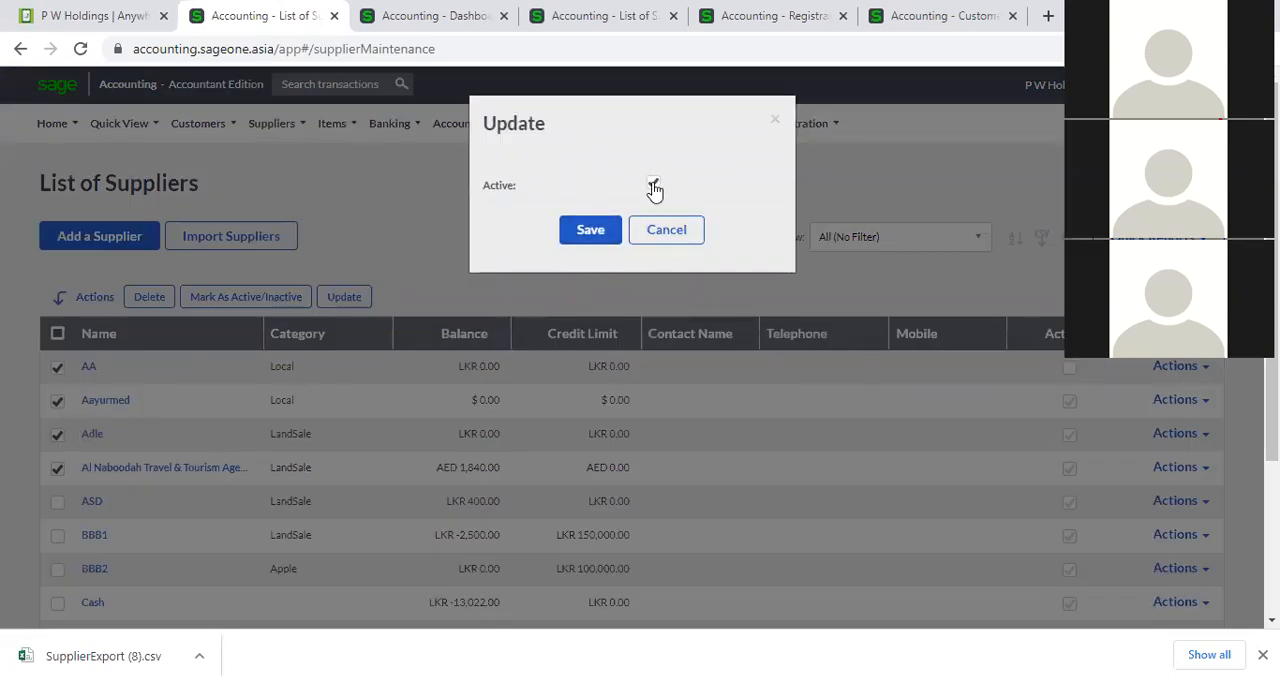
{"action": "left_click", "coordinate": [603, 240]}
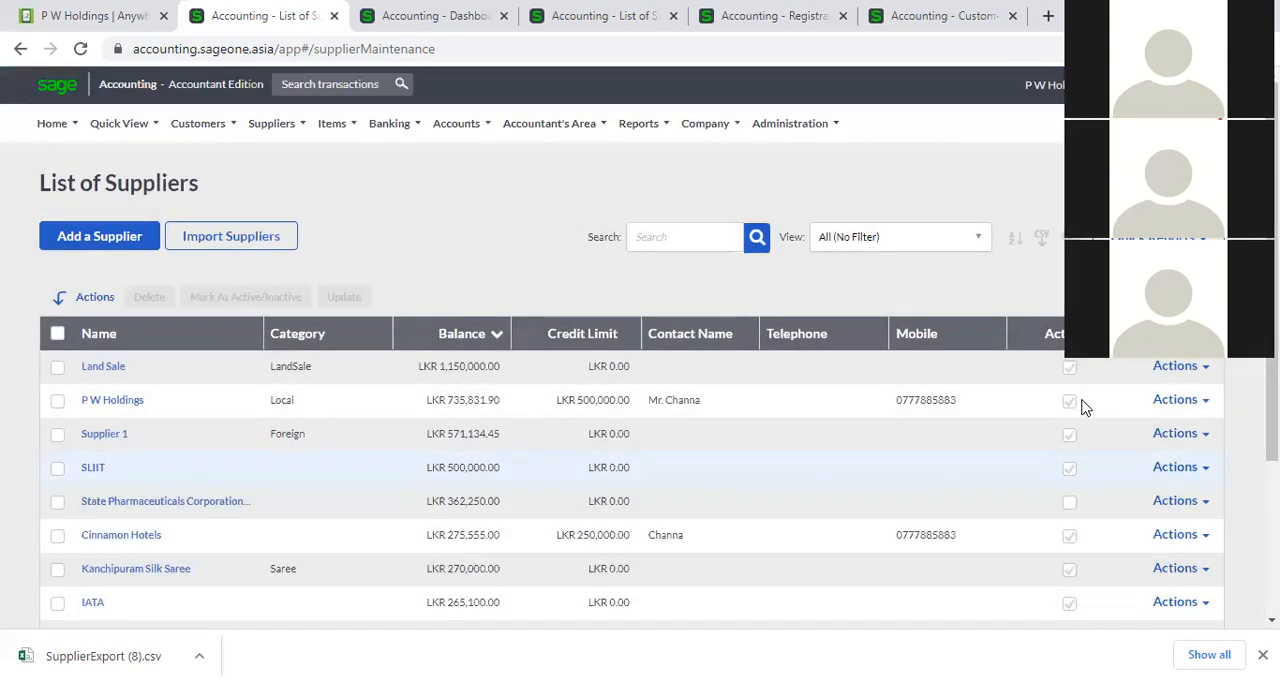
Sort the suppliers by name in ascending order and mark Aayurmed, Adle and Al Naboodah Travel & Tourism as active.
{"action": "left_click", "coordinate": [185, 333]}
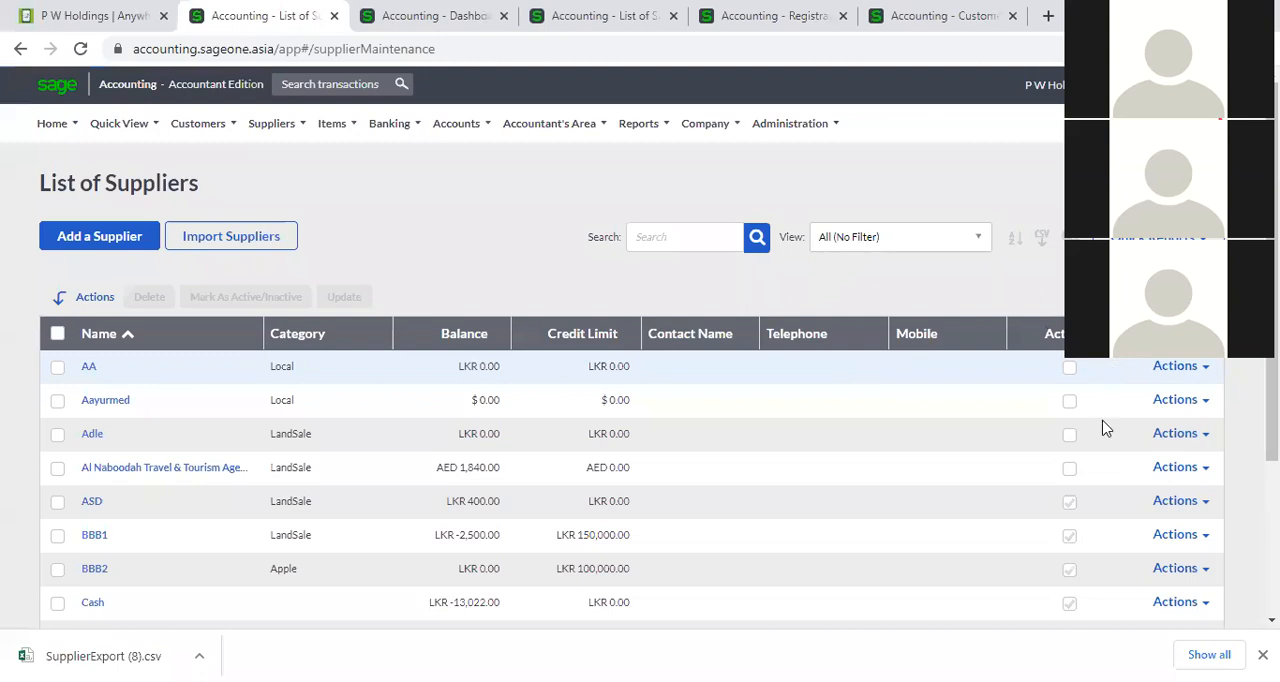
{"action": "left_click", "coordinate": [57, 400]}
{"action": "left_click", "coordinate": [57, 434]}
{"action": "left_click", "coordinate": [57, 467]}
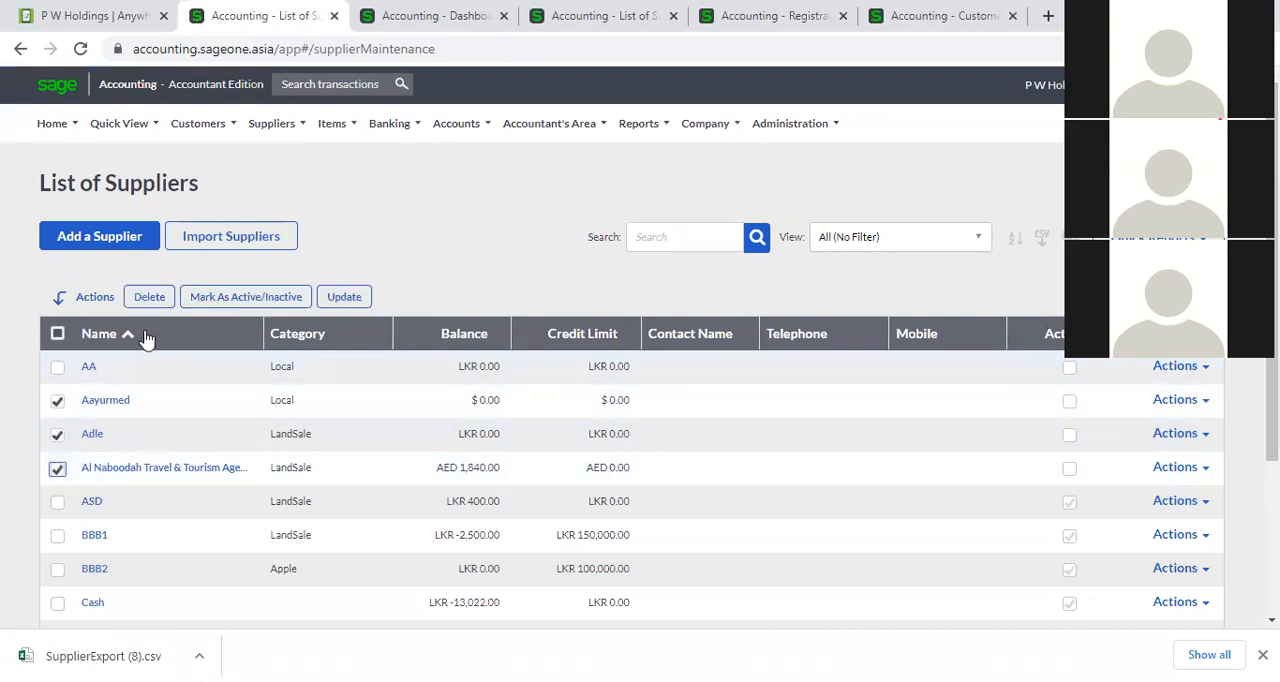
{"action": "left_click", "coordinate": [222, 300]}
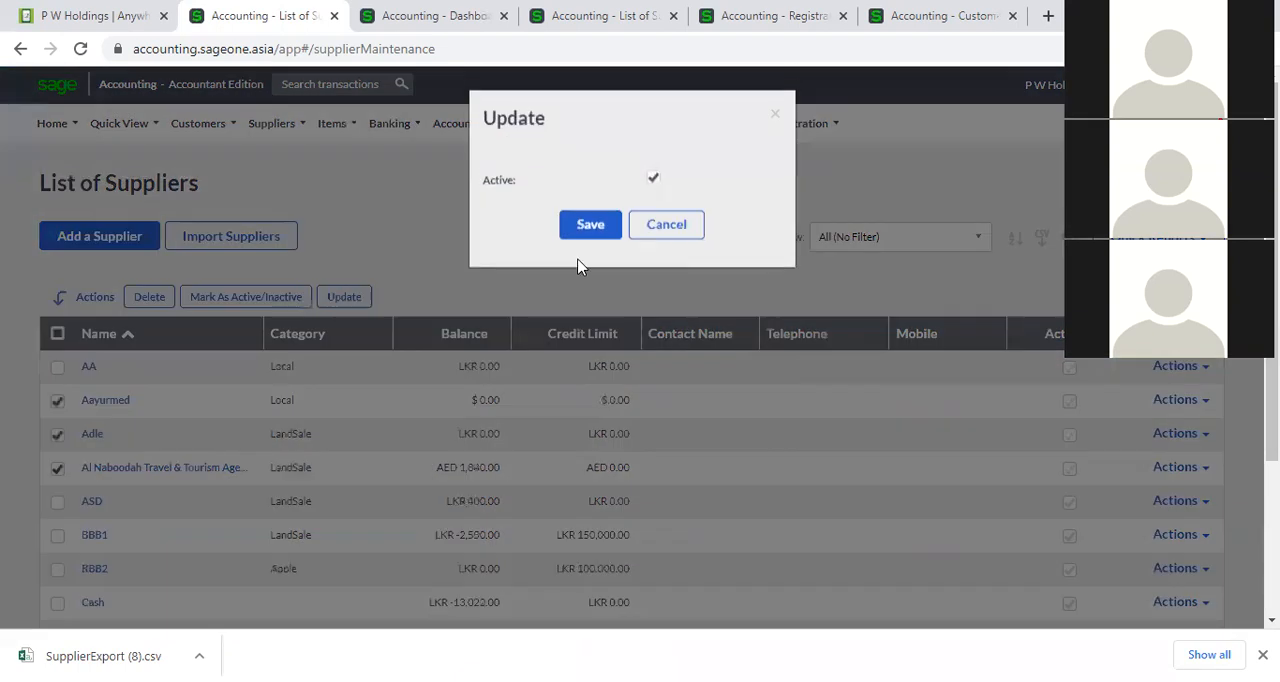
{"action": "left_click", "coordinate": [588, 231]}
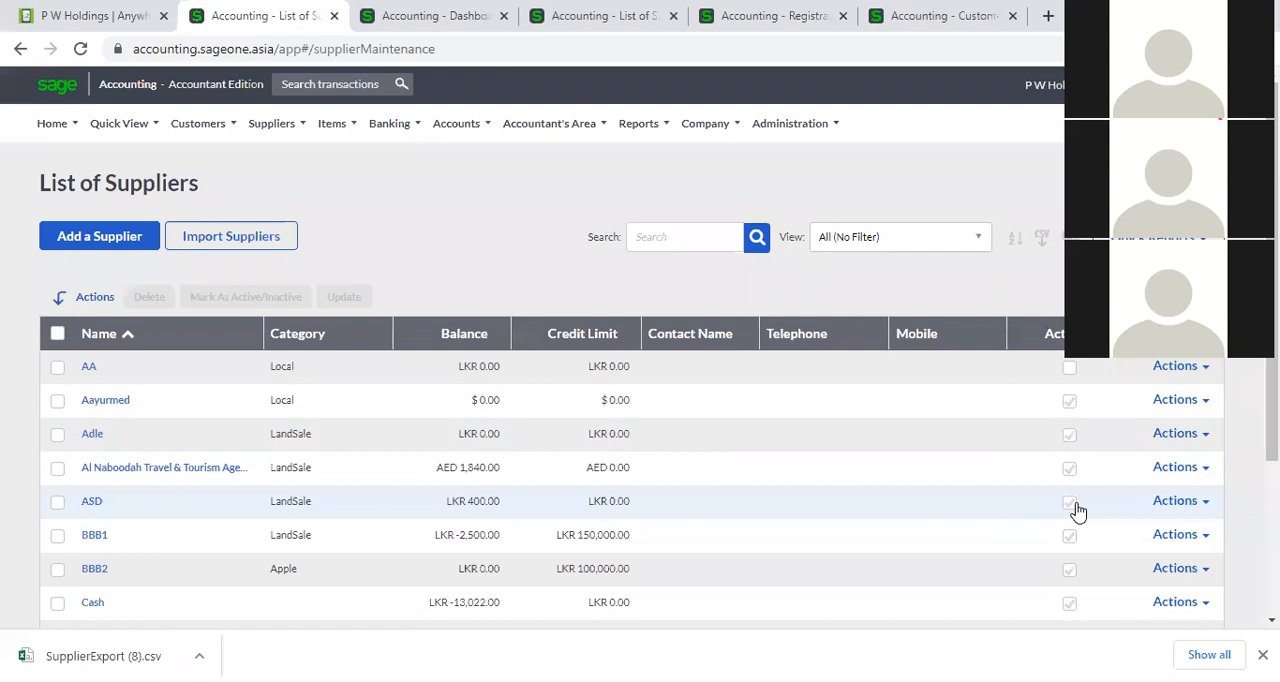
Select AA, Aayurmed, Adle and Al Naboodah Travel & Tourism, and review the fields offered for a bulk update without saving.
{"action": "left_click", "coordinate": [58, 368]}
{"action": "left_click", "coordinate": [58, 401]}
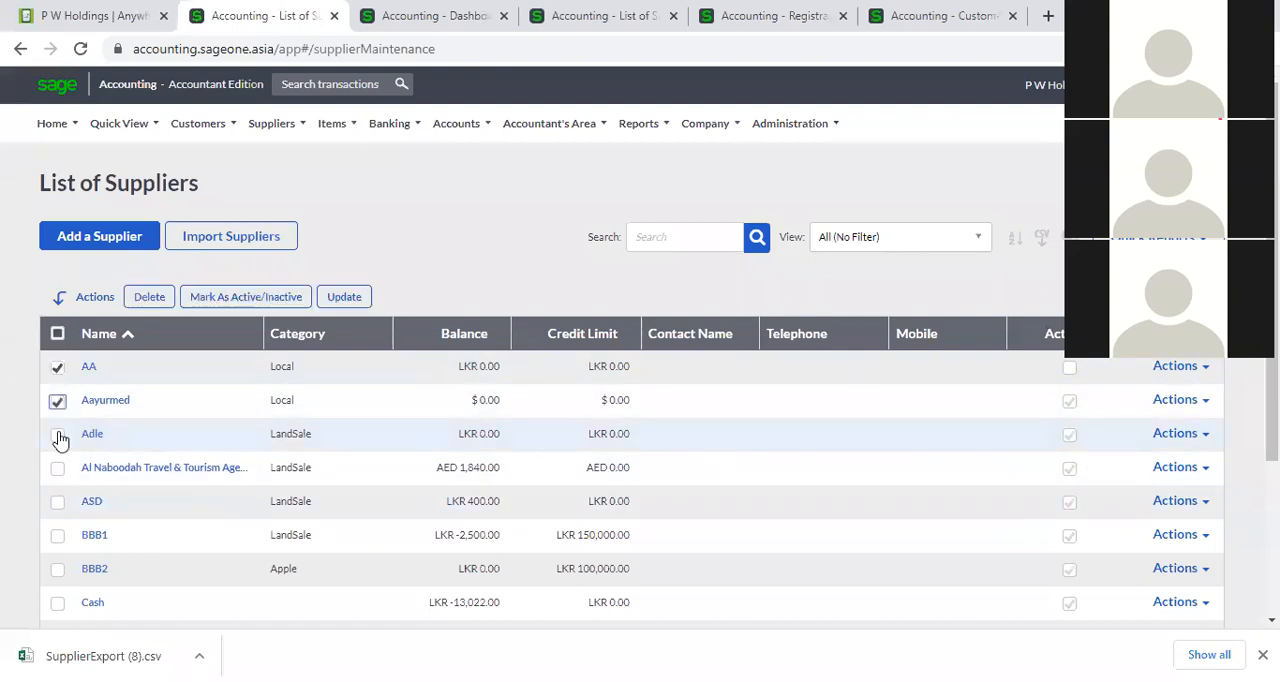
{"action": "left_click", "coordinate": [58, 434]}
{"action": "left_click", "coordinate": [58, 468]}
{"action": "left_click", "coordinate": [344, 297]}
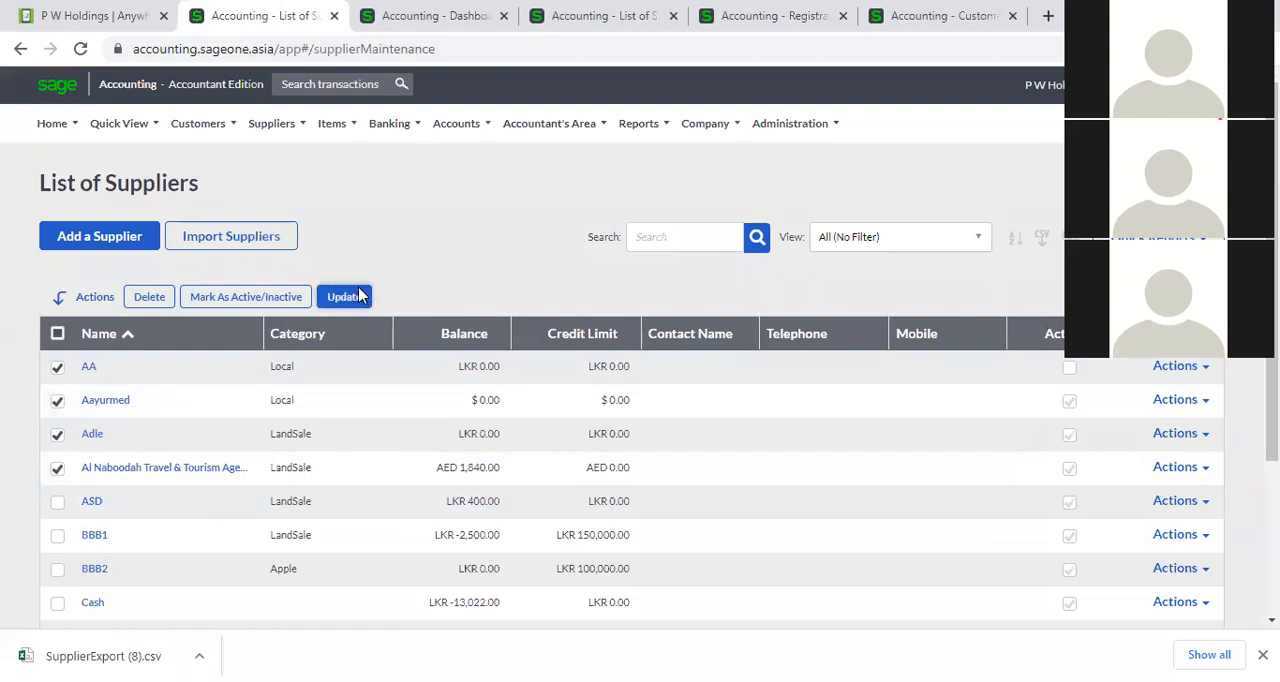
{"action": "left_click", "coordinate": [760, 196]}
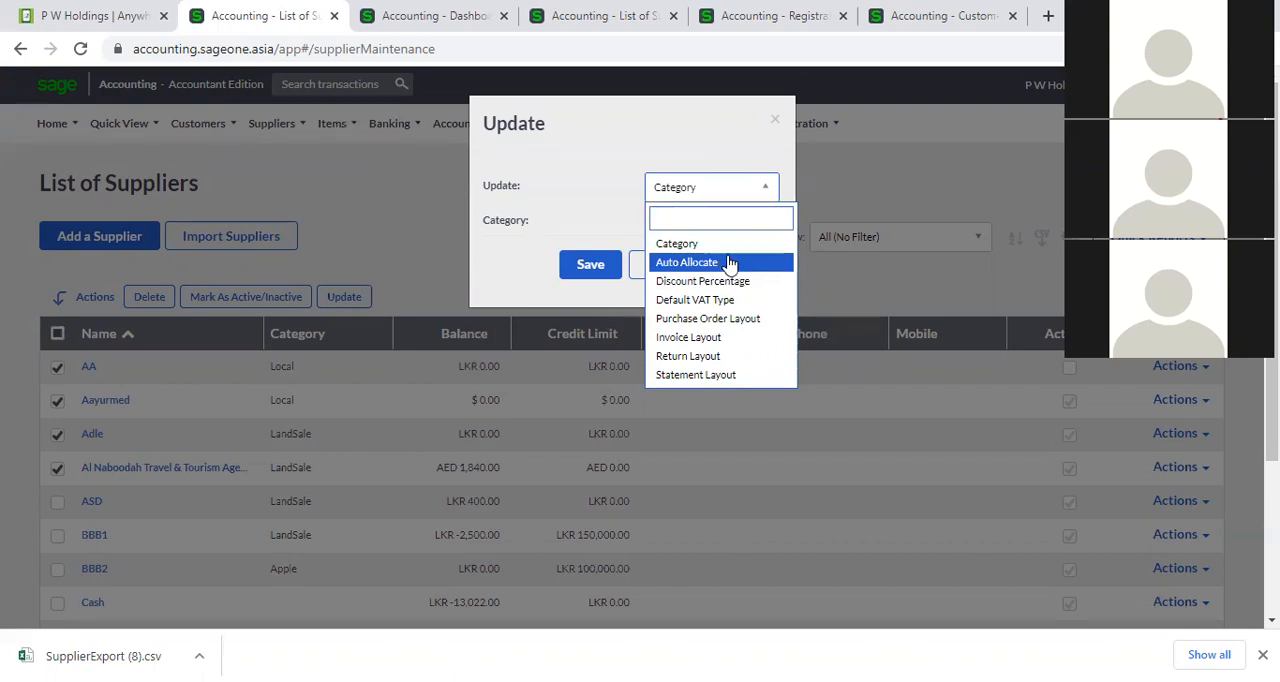
{"action": "left_click", "coordinate": [434, 220]}
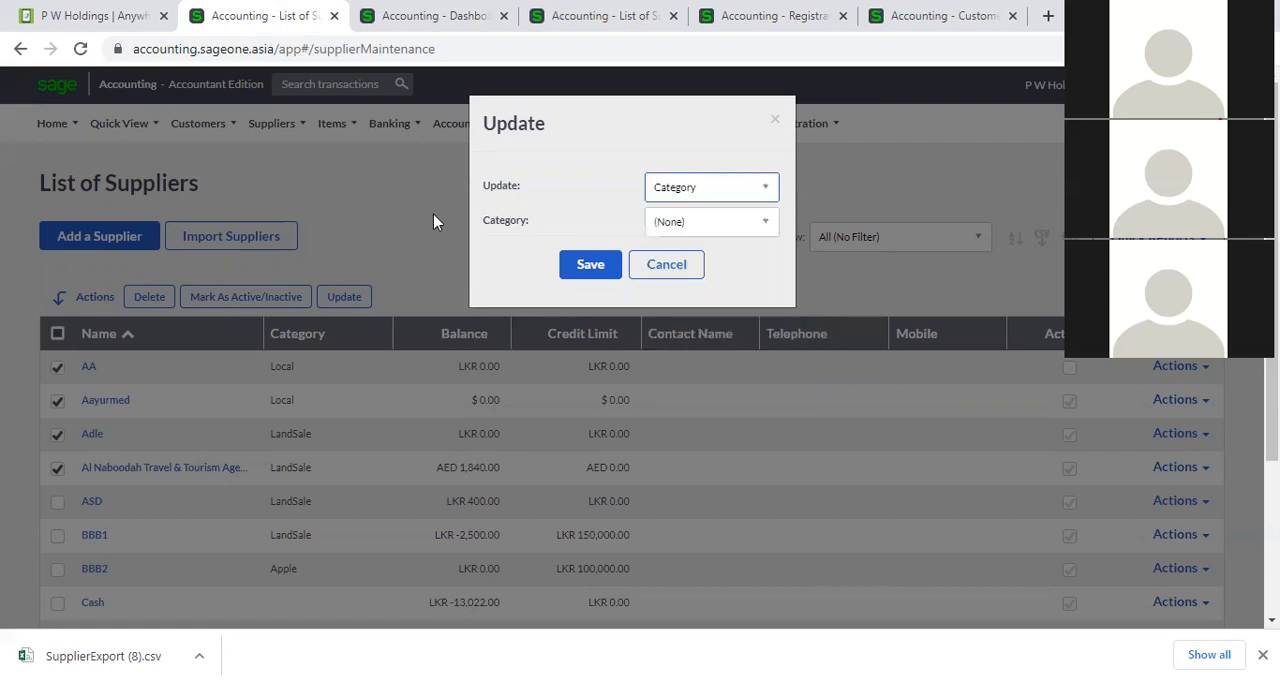
{"action": "left_click", "coordinate": [651, 266]}
Preview the Auto Allocate bulk update for the four selected suppliers and review the other updatable fields.
{"action": "left_click", "coordinate": [346, 297]}
{"action": "left_click", "coordinate": [762, 190]}
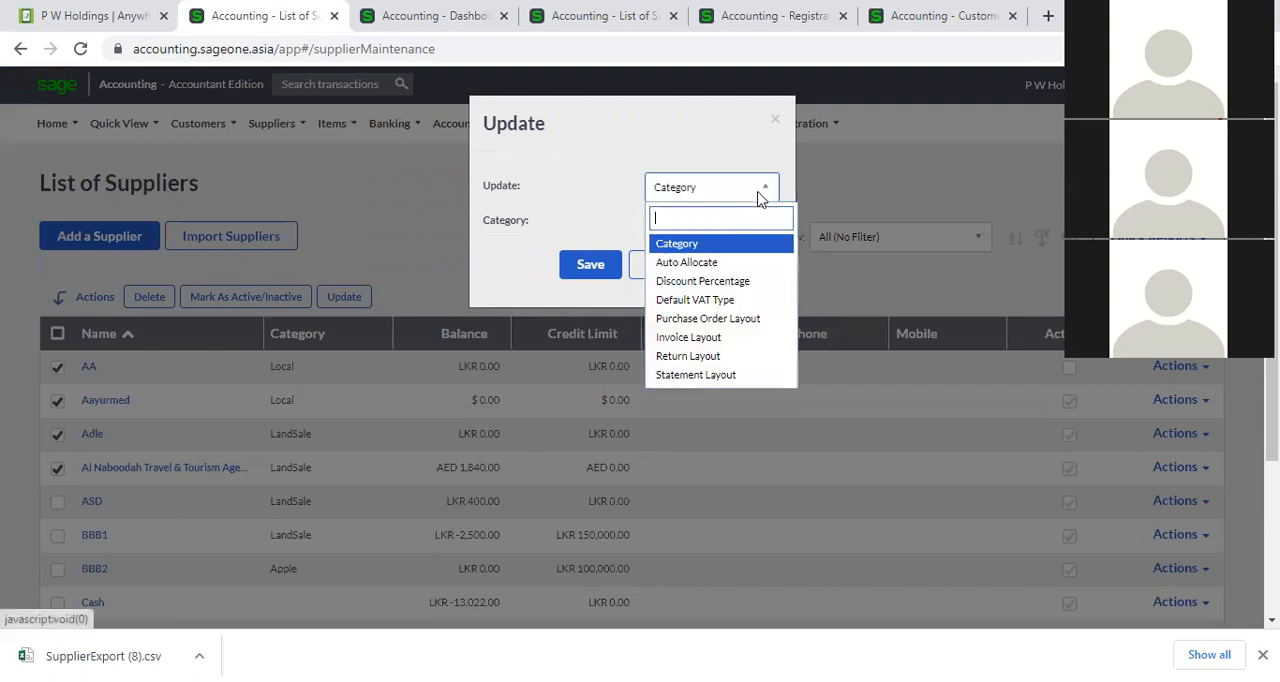
{"action": "left_click", "coordinate": [733, 264]}
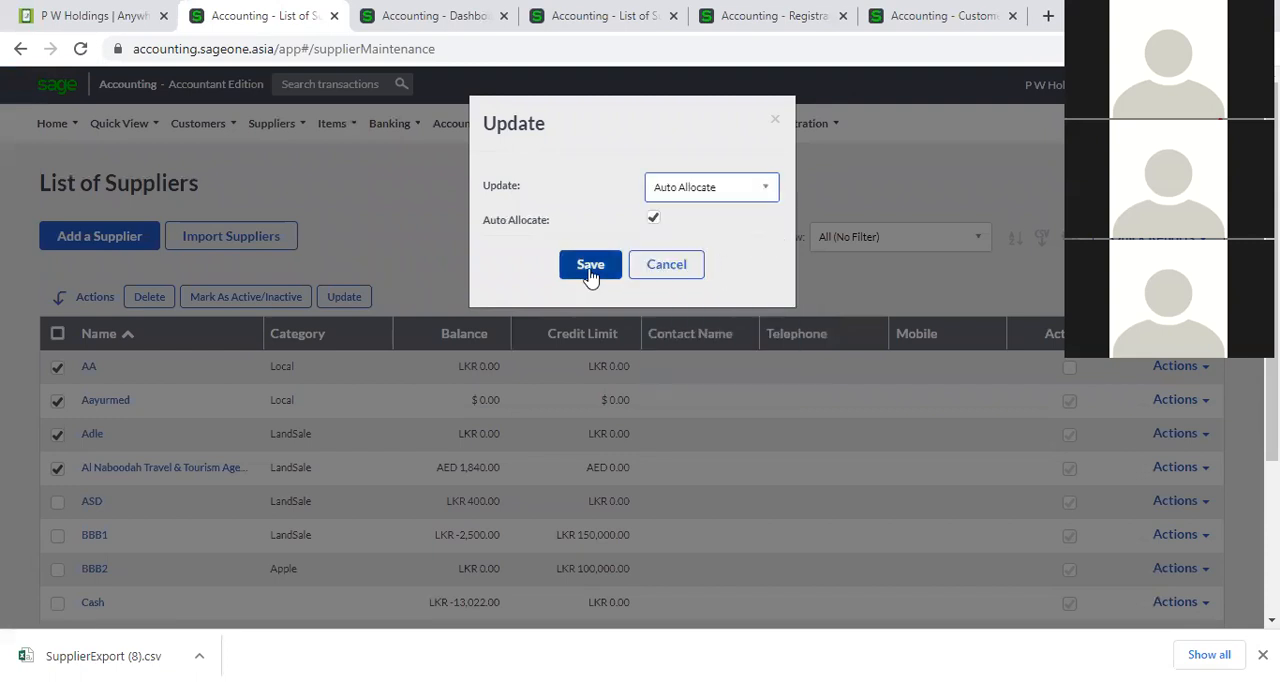
{"action": "left_click", "coordinate": [767, 190]}
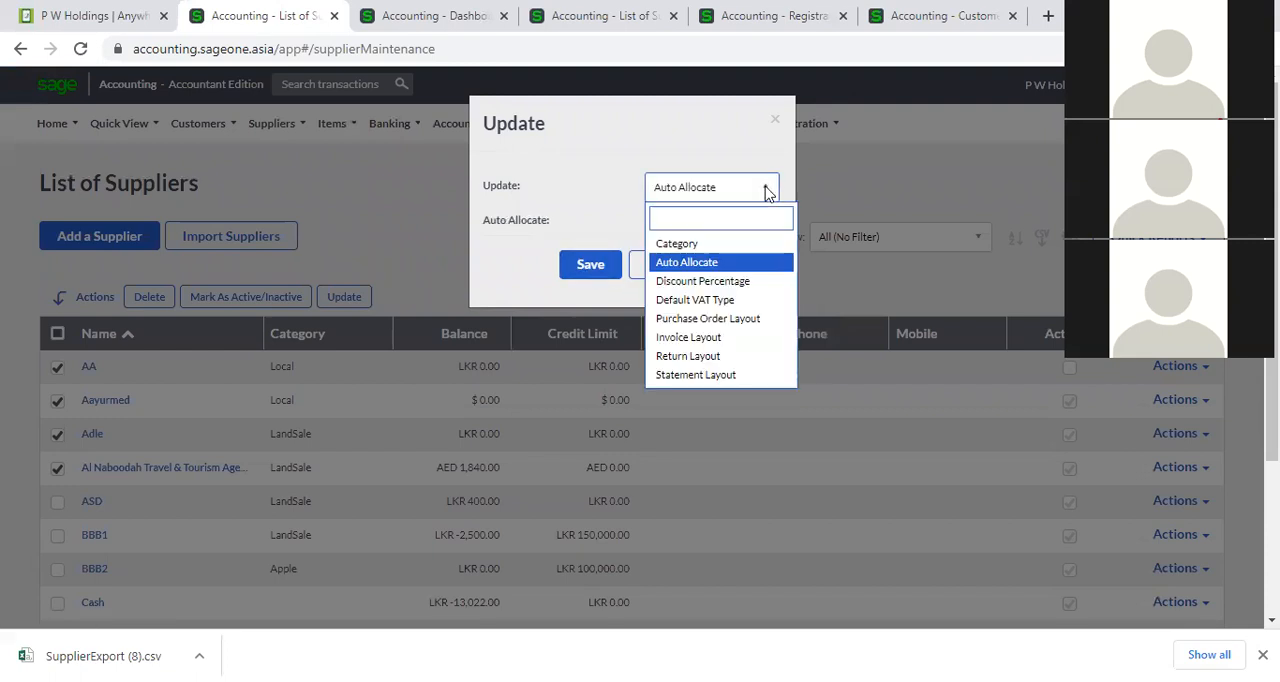
{"action": "scroll", "coordinate": [725, 300], "scroll_direction": "down", "scroll_amount": 1}
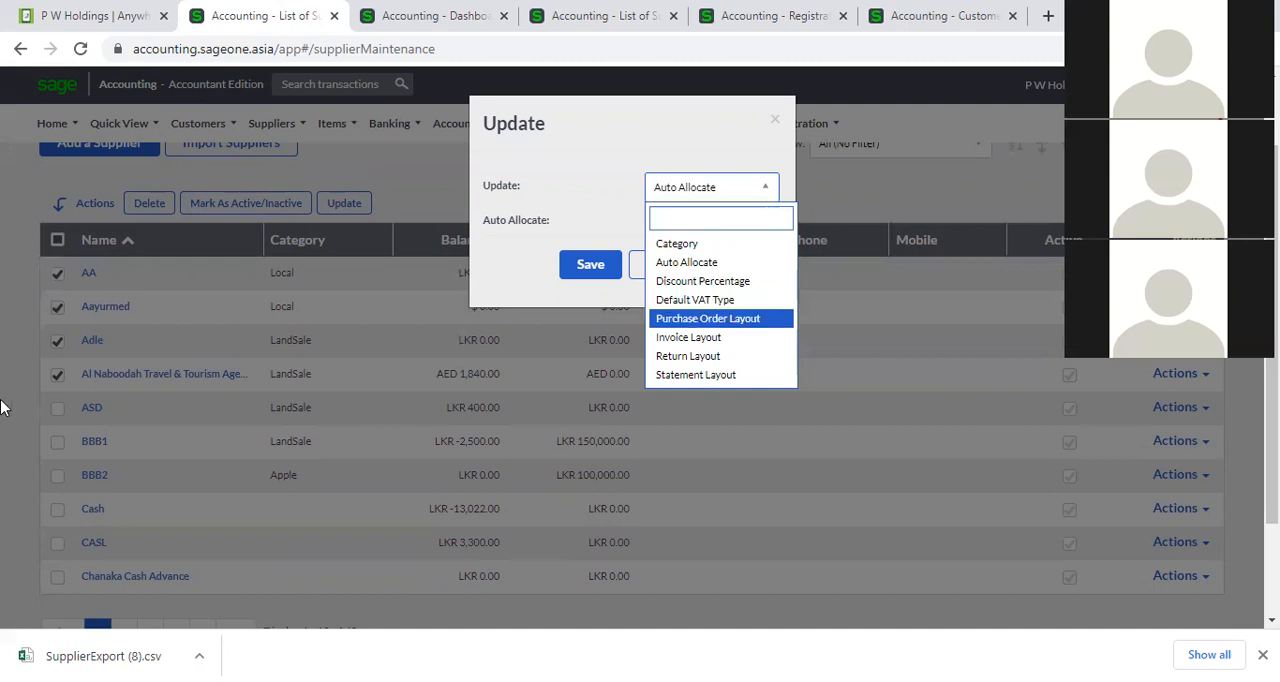
Try a bulk update of Default VAT Type to VAT 8% (8.00 %) for the selected suppliers and cancel it.
{"action": "left_click", "coordinate": [683, 300]}
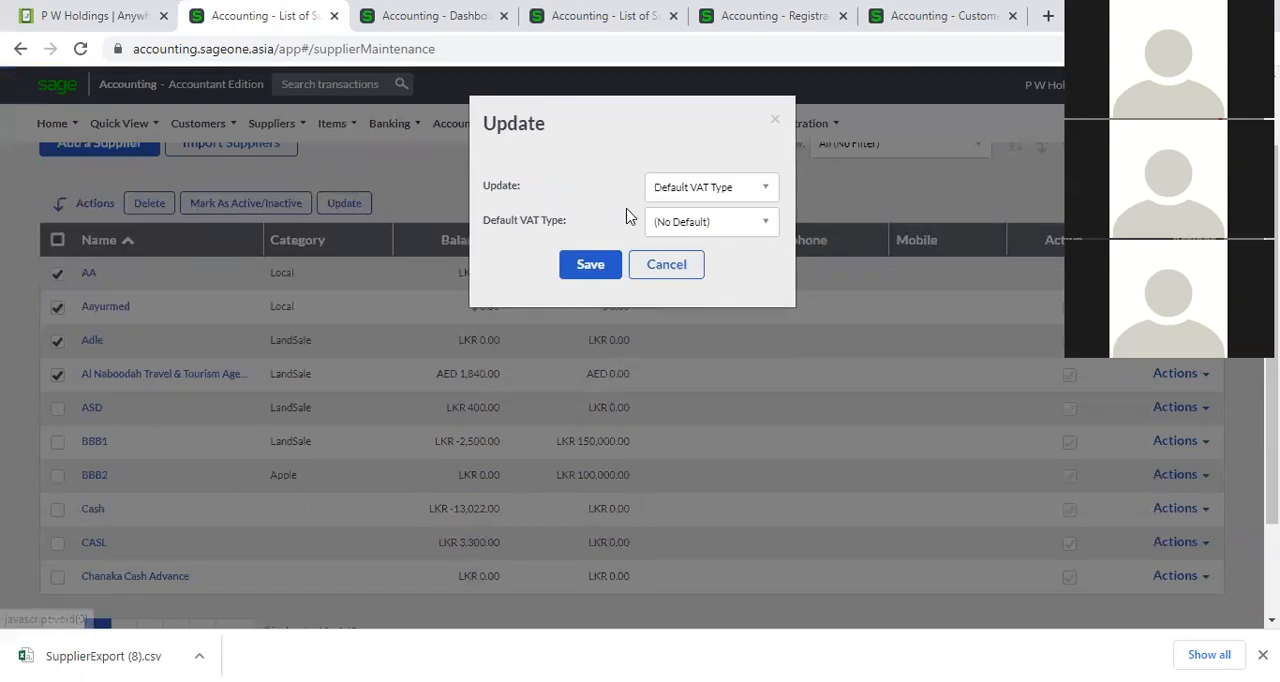
{"action": "left_click", "coordinate": [768, 226]}
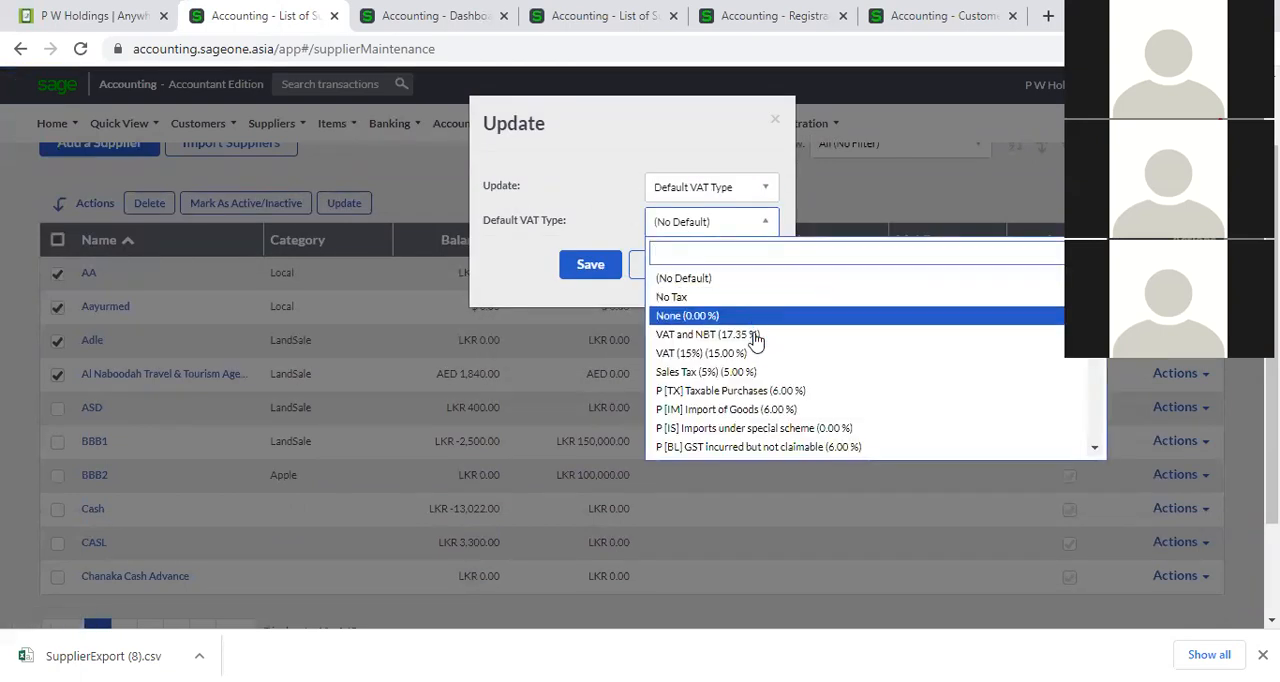
{"action": "scroll", "coordinate": [752, 378], "scroll_direction": "down", "scroll_amount": 5}
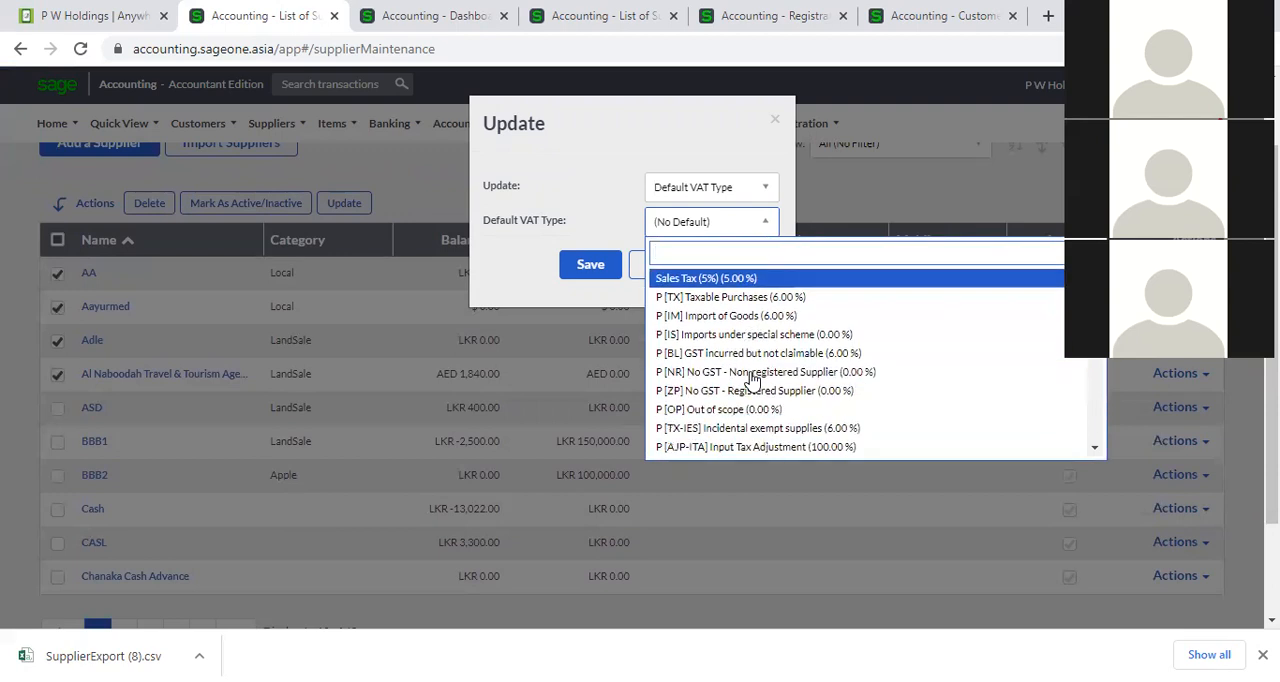
{"action": "scroll", "coordinate": [752, 380], "scroll_direction": "down", "scroll_amount": 3}
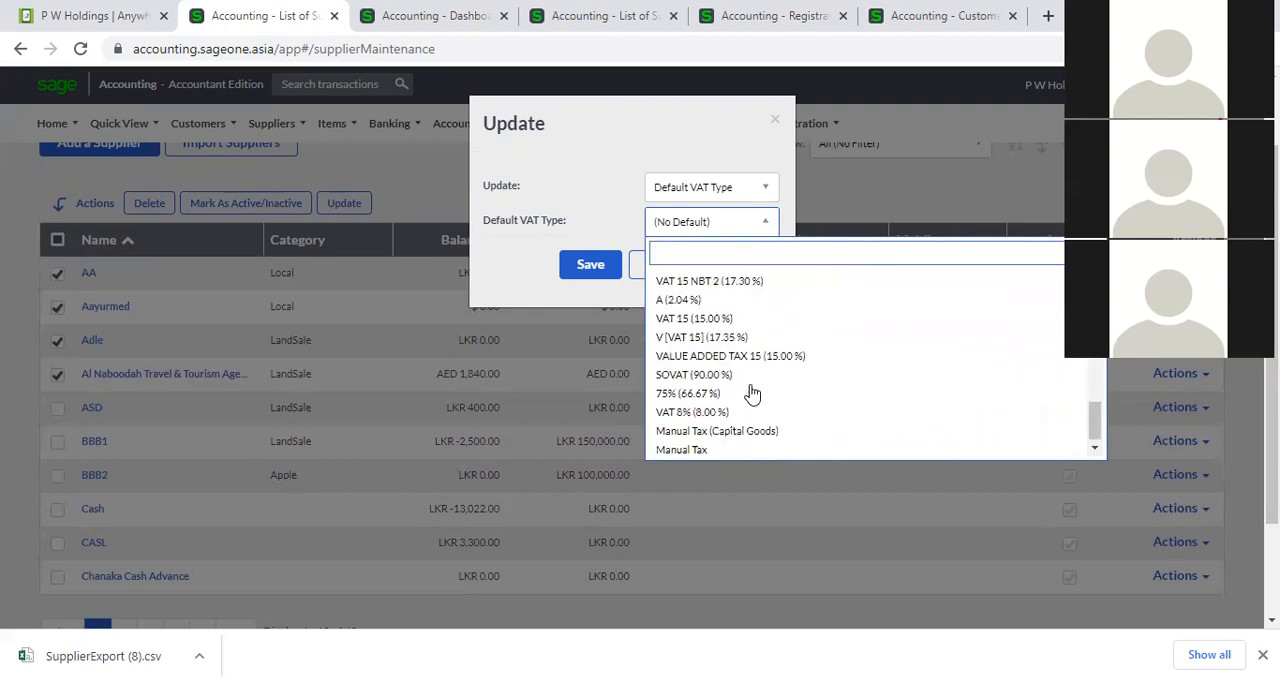
{"action": "left_click", "coordinate": [726, 418]}
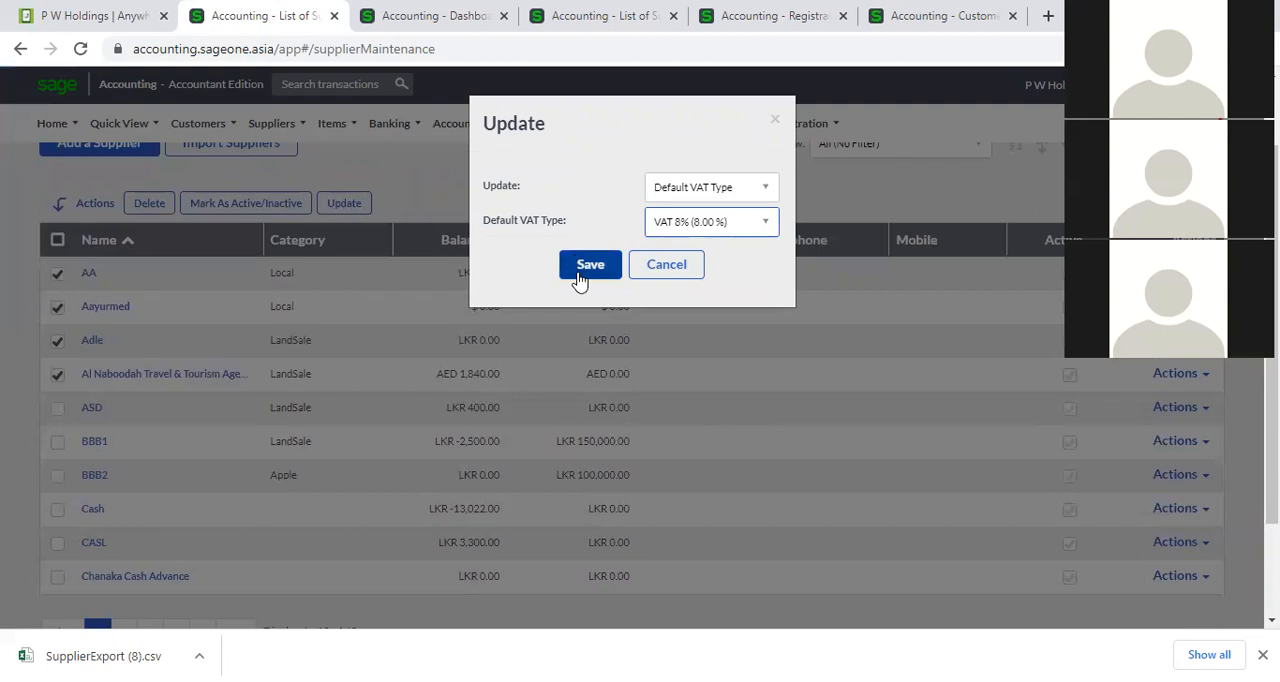
{"action": "left_click", "coordinate": [672, 268]}
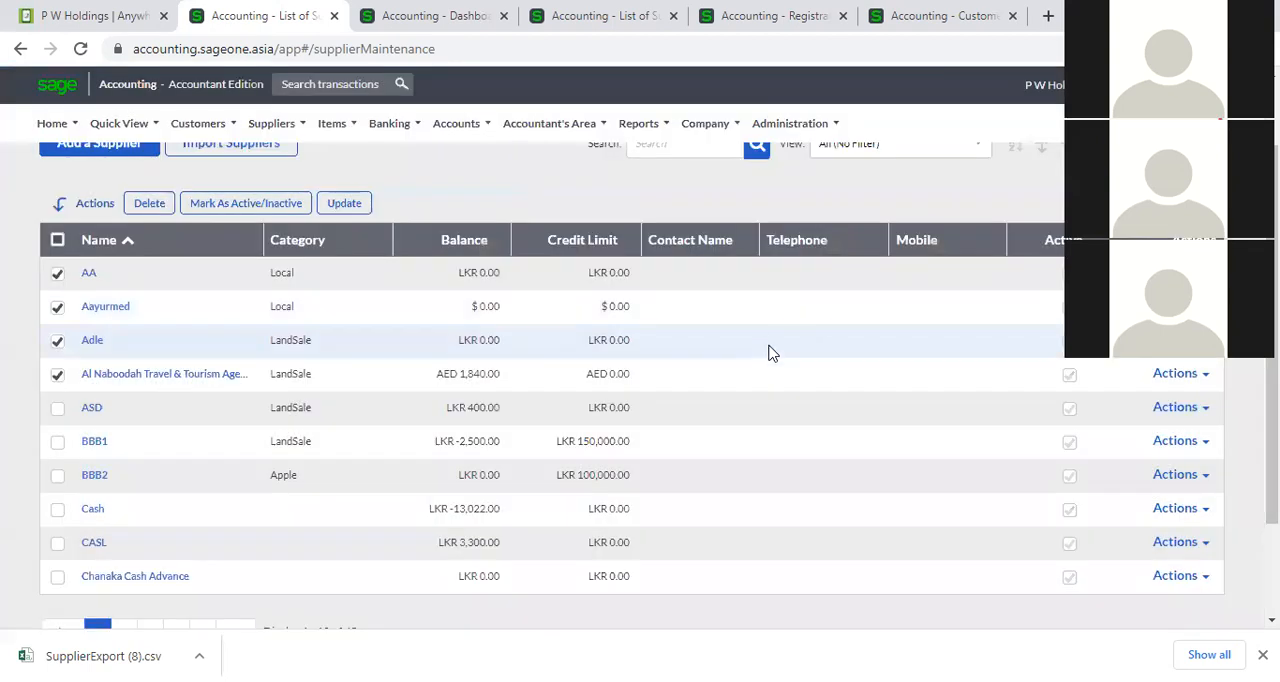
Select all suppliers in the list at once and clear the whole selection.
{"action": "scroll", "coordinate": [690, 505], "scroll_direction": "up", "scroll_amount": 1}
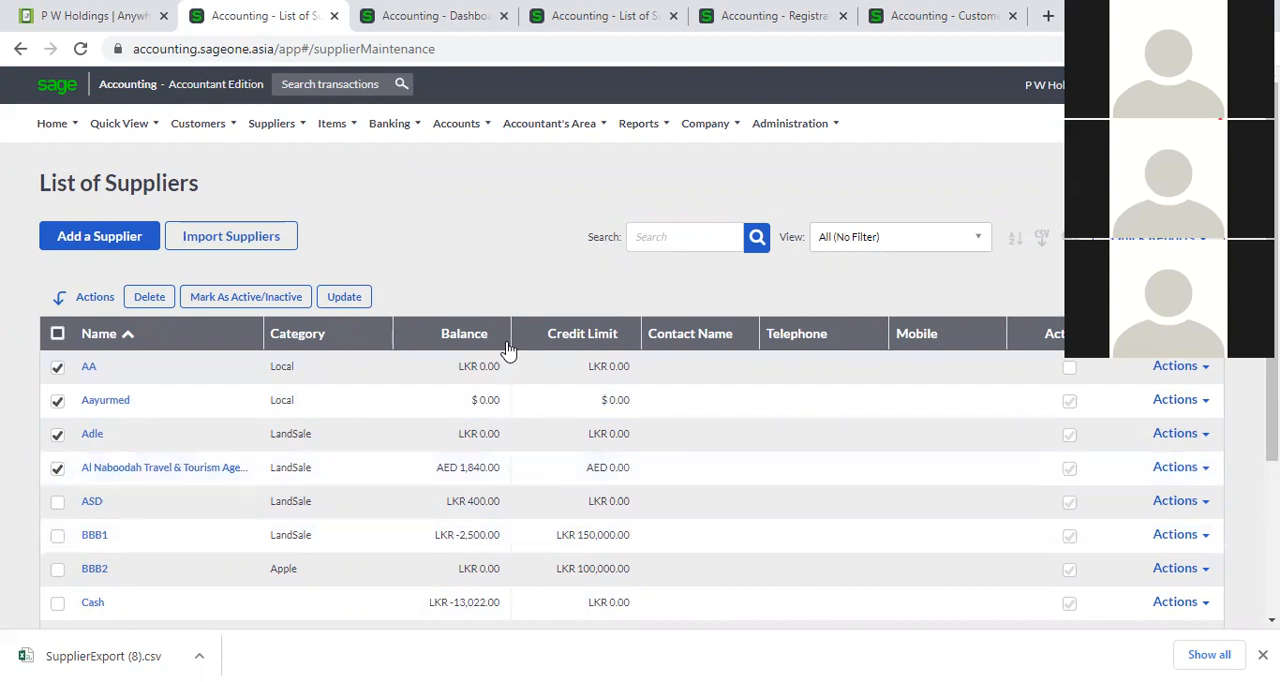
{"action": "left_click", "coordinate": [57, 334]}
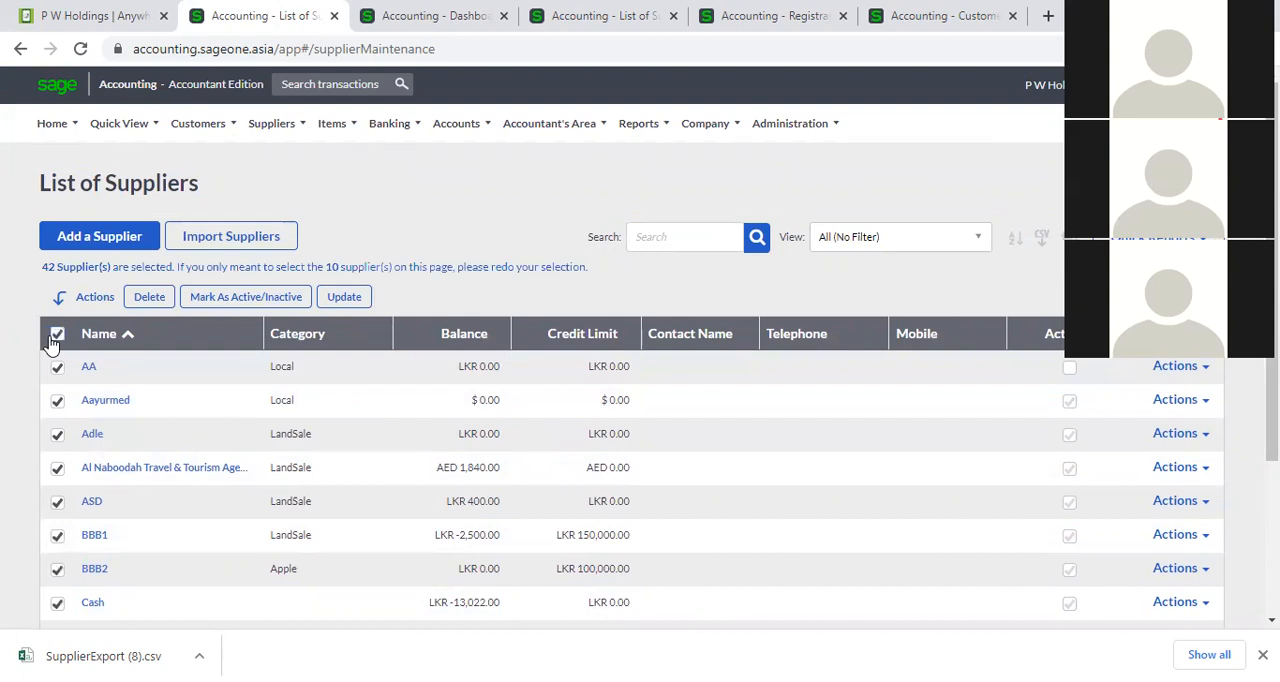
{"action": "left_click", "coordinate": [55, 336]}
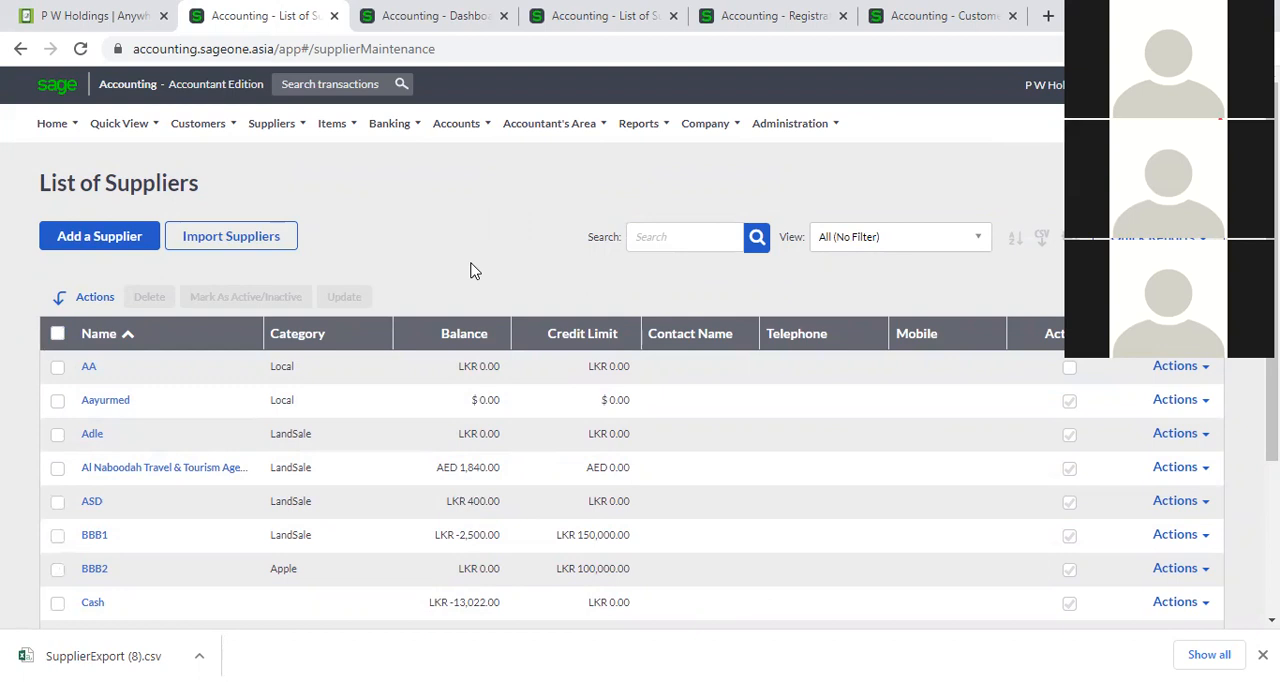
Try to delete supplier AA from the supplier list, then dismiss the message and the finished-download bar.
{"action": "left_click", "coordinate": [62, 371]}
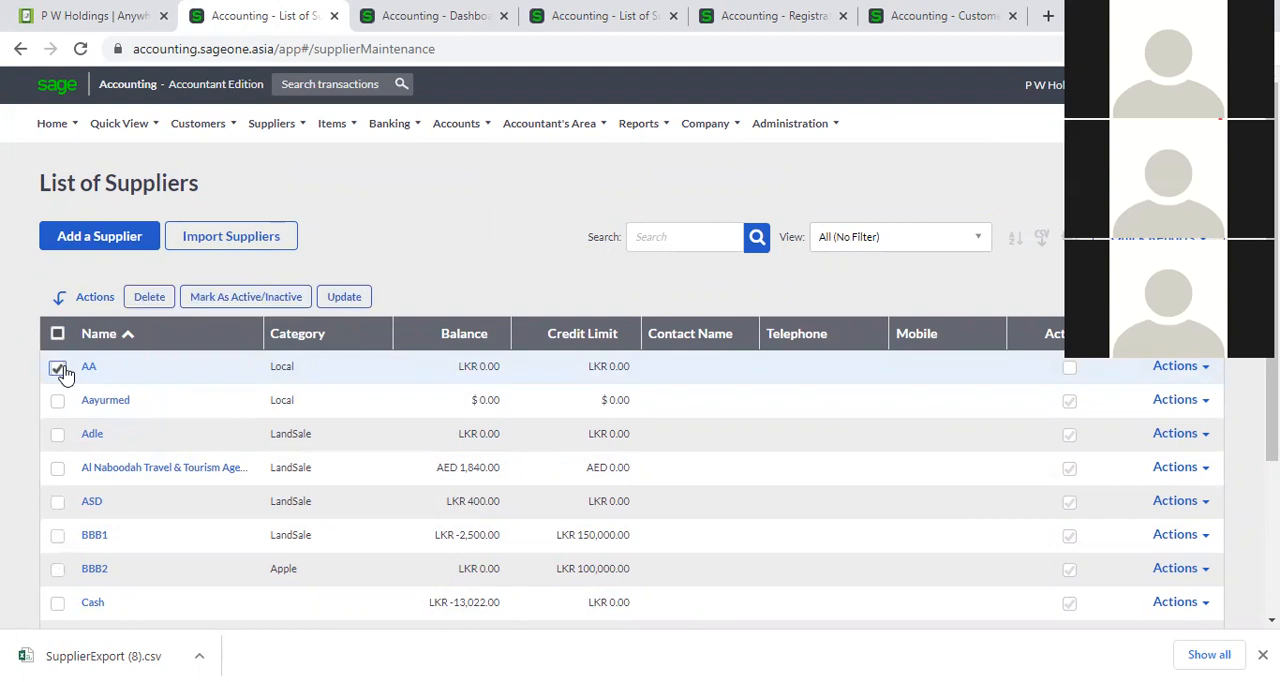
{"action": "left_click", "coordinate": [138, 303]}
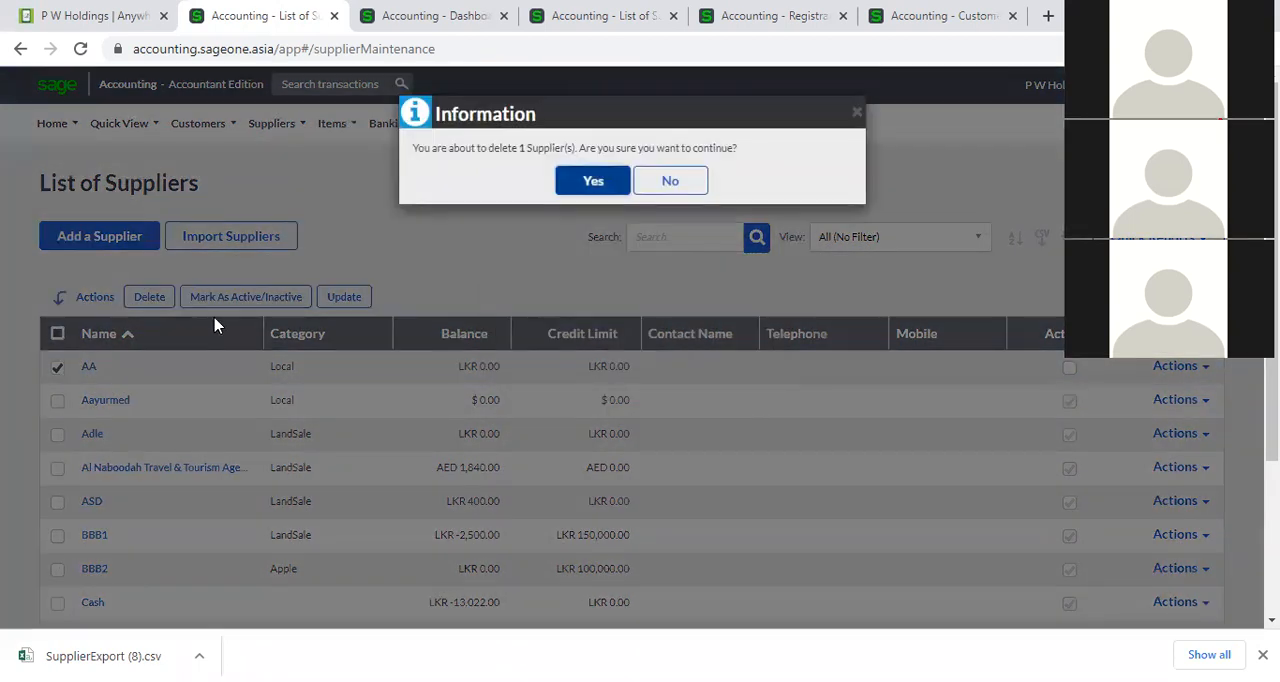
{"action": "left_click", "coordinate": [596, 181]}
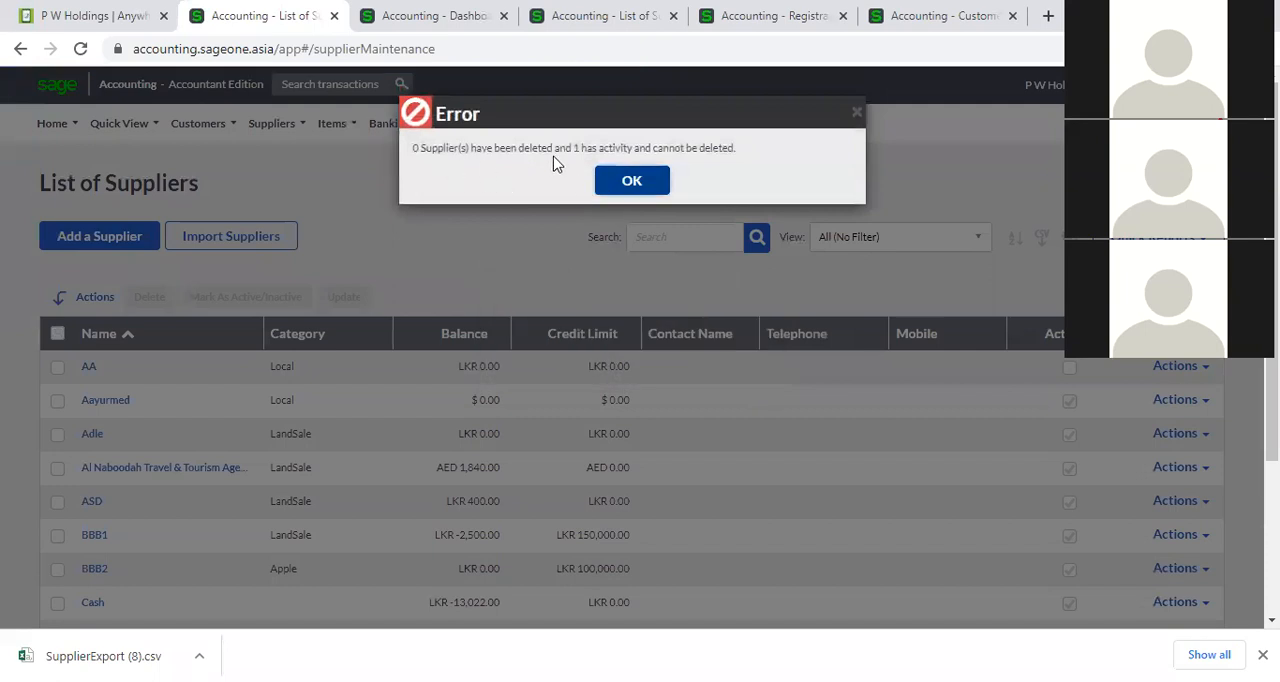
{"action": "left_click", "coordinate": [631, 180]}
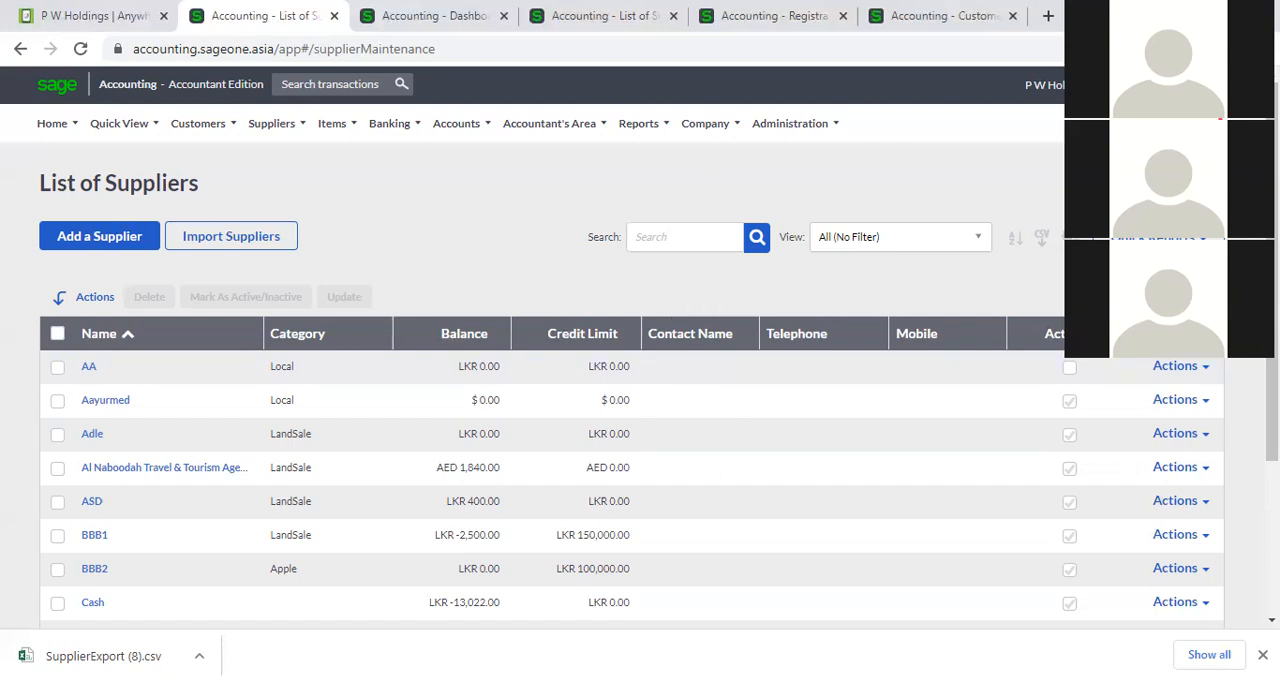
{"action": "left_click", "coordinate": [1262, 654]}
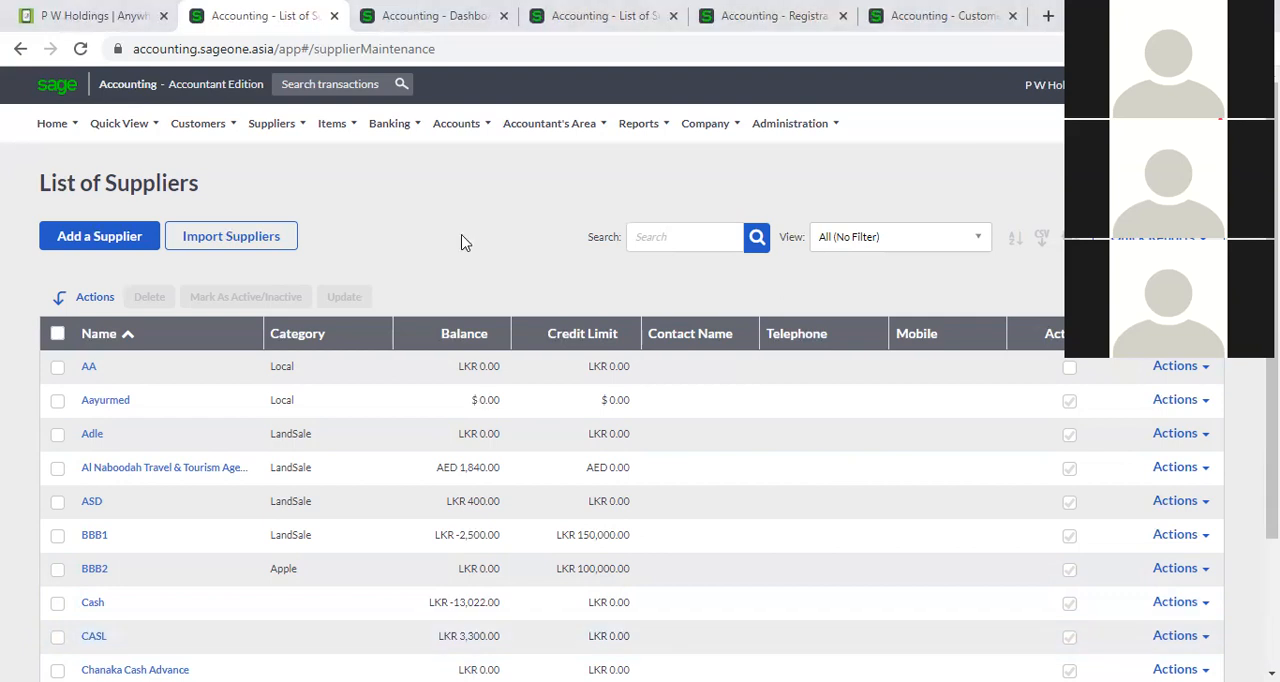
Open the supplier categories and add a new category with the description USA.
{"action": "mouse_move", "coordinate": [274, 148]}
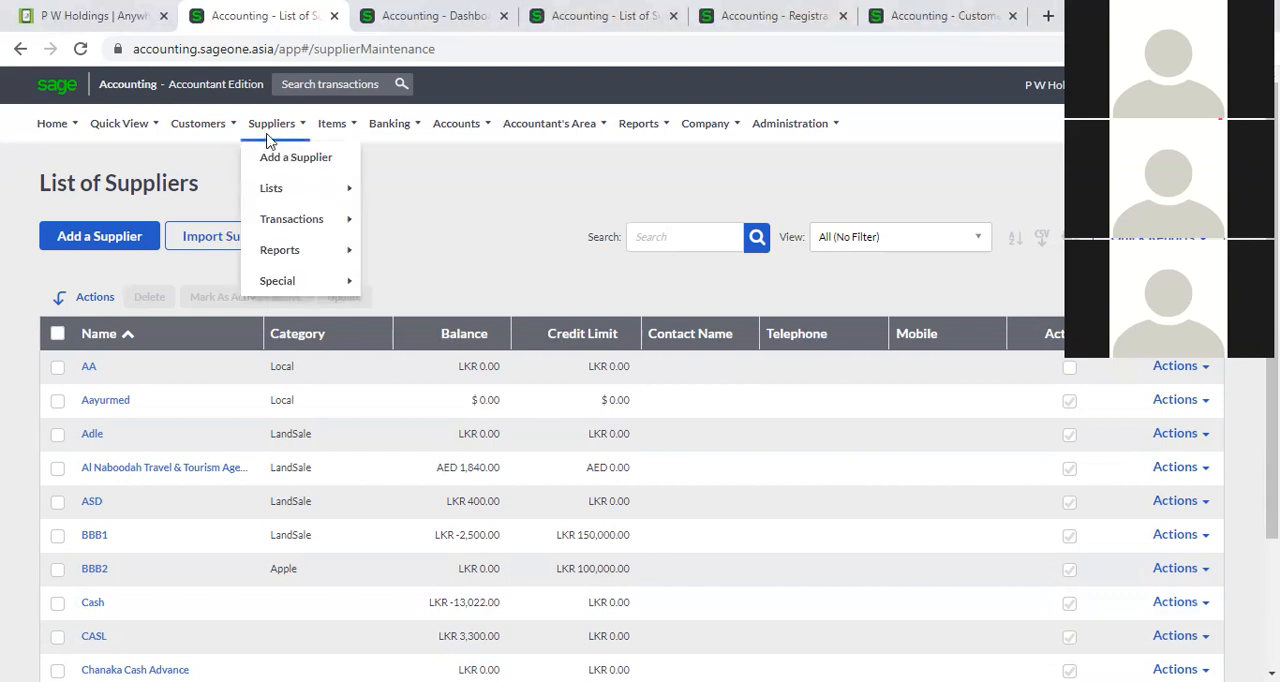
{"action": "mouse_move", "coordinate": [297, 191]}
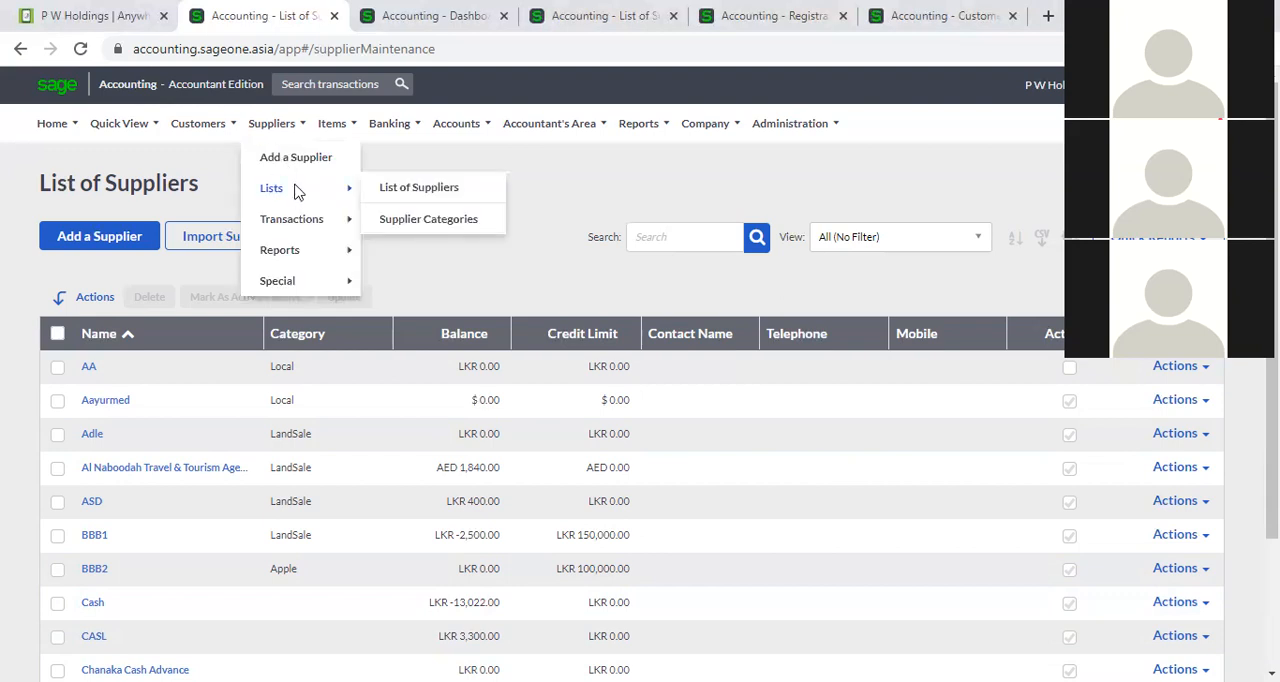
{"action": "left_click", "coordinate": [428, 220]}
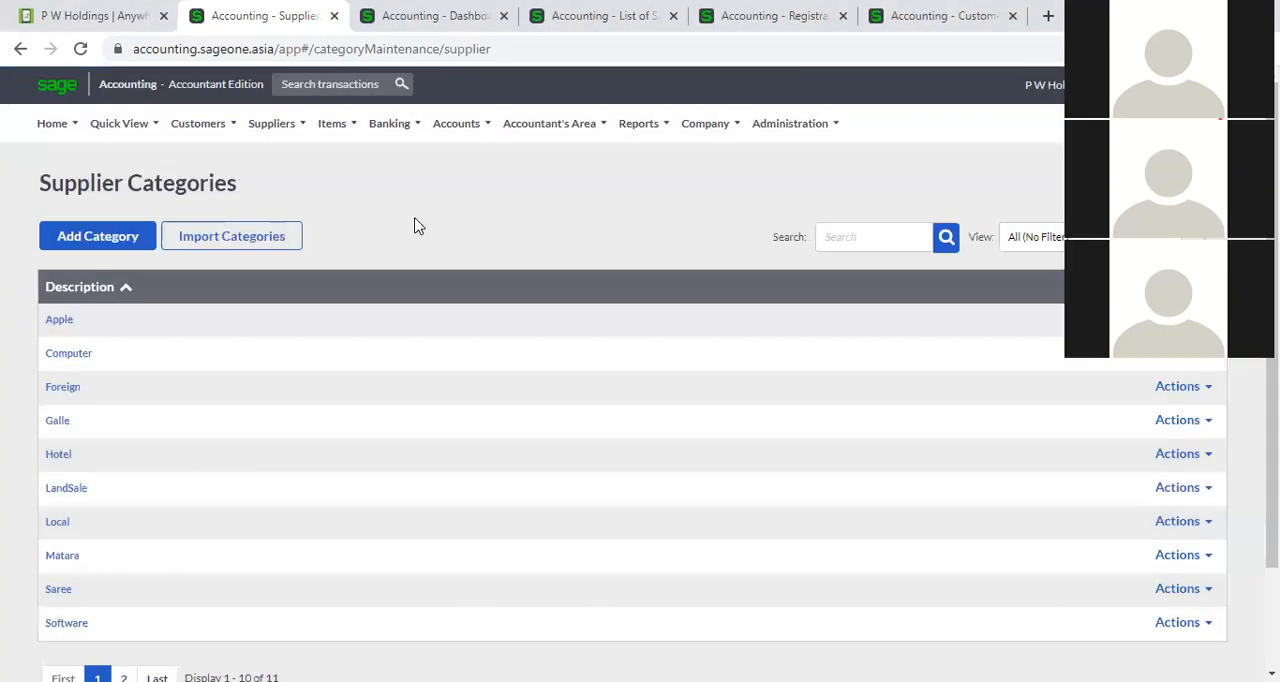
{"action": "mouse_move", "coordinate": [270, 124]}
{"action": "mouse_move", "coordinate": [280, 188]}
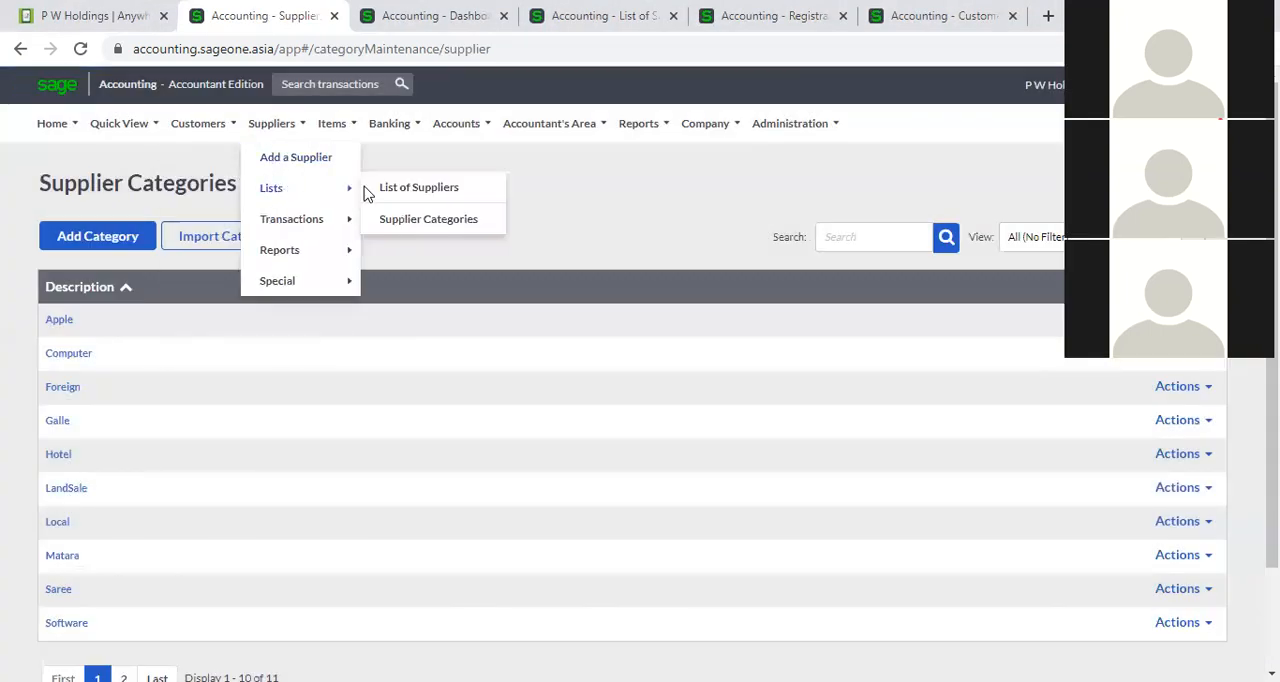
{"action": "left_click", "coordinate": [105, 243]}
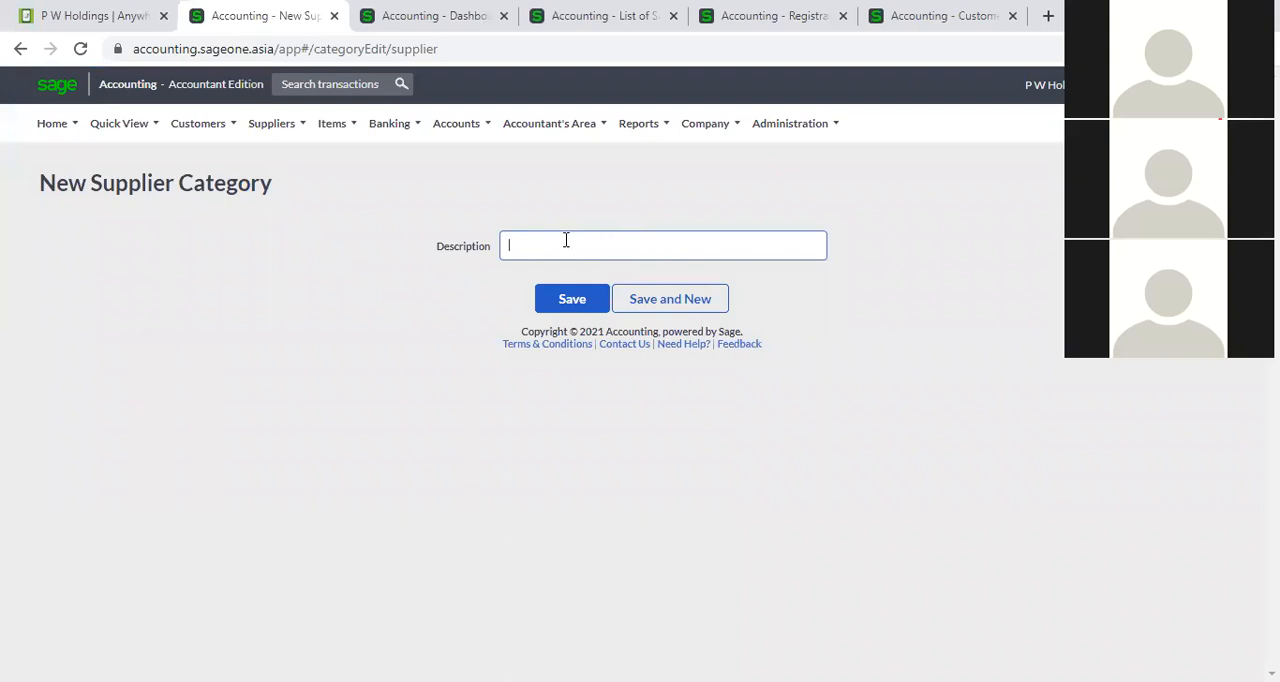
{"action": "type", "text": "USA"}
{"action": "left_click", "coordinate": [600, 306]}
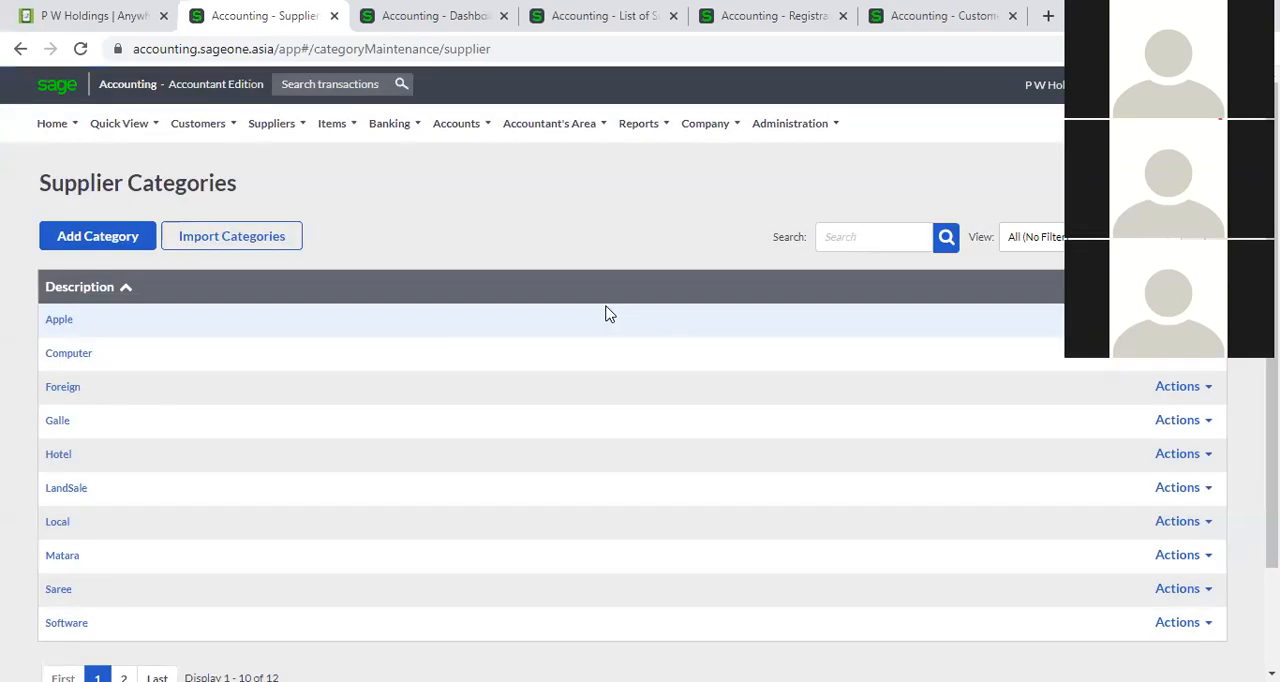
Sort the supplier categories by description in descending order to check the new entry, and restore ascending order.
{"action": "scroll", "coordinate": [606, 317], "scroll_direction": "down", "scroll_amount": 1}
{"action": "scroll", "coordinate": [155, 272], "scroll_direction": "up", "scroll_amount": 1}
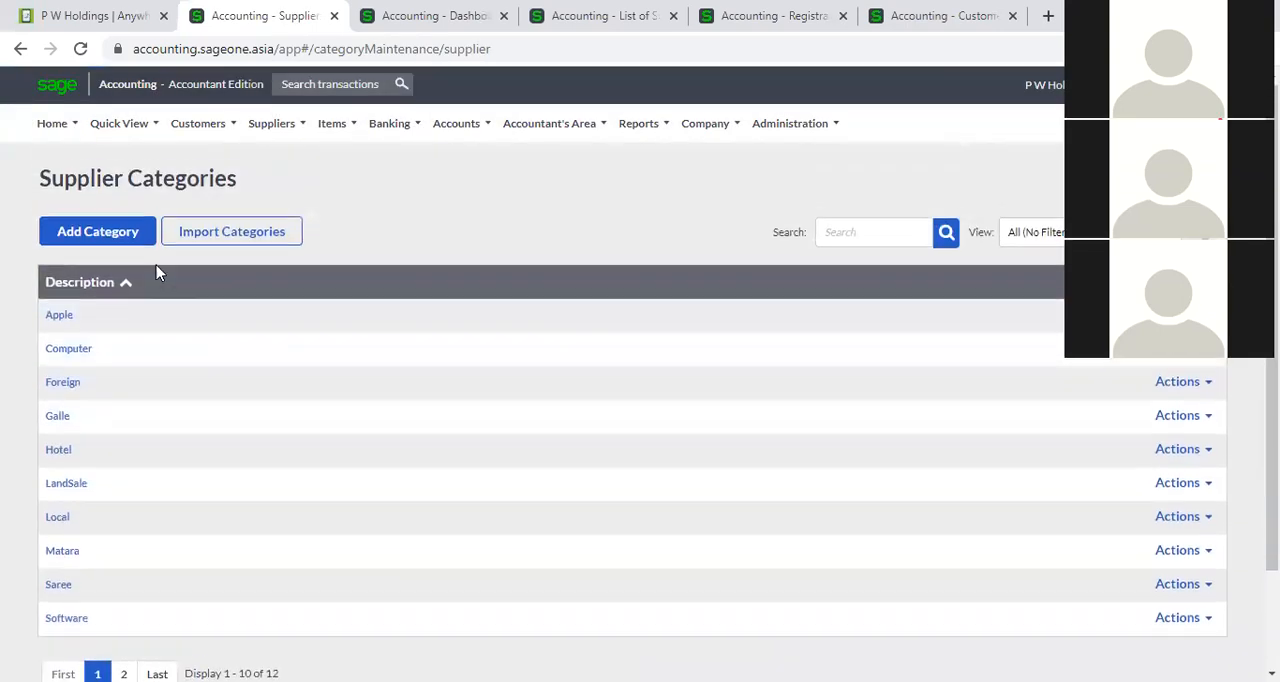
{"action": "left_click", "coordinate": [83, 288]}
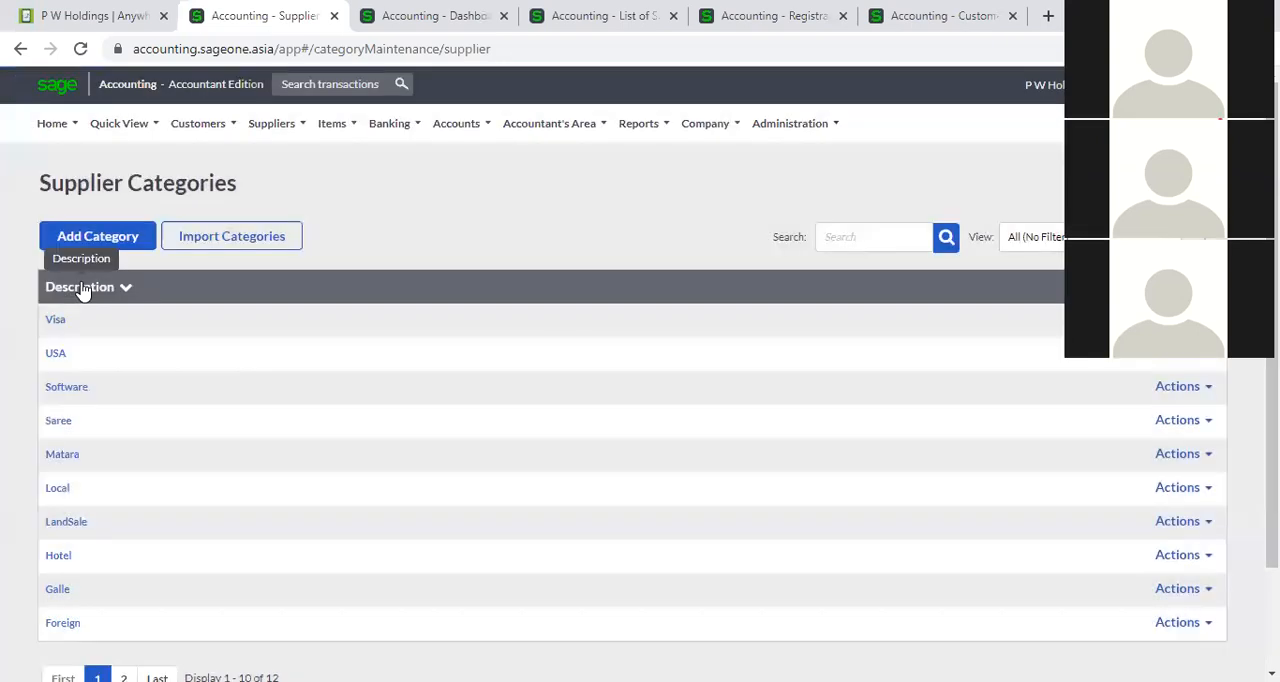
{"action": "left_click", "coordinate": [83, 288]}
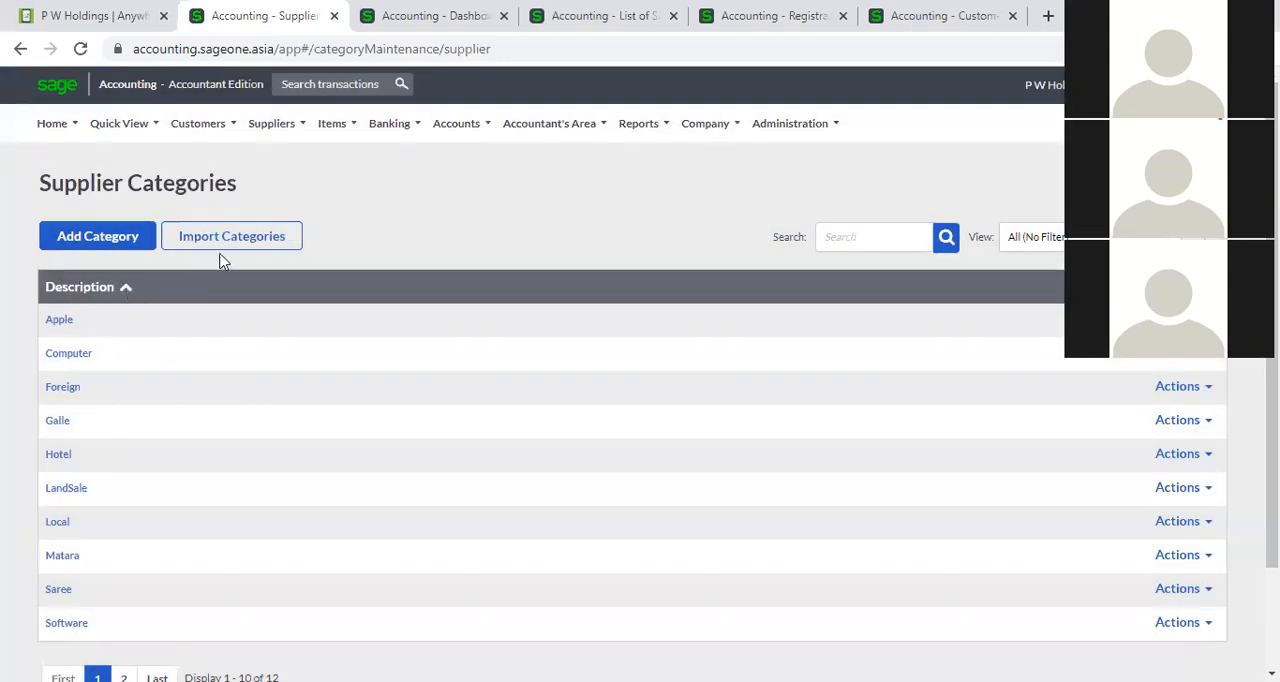
Start a new supplier record, preview adding a category from its Category field, and close the category form without saving.
{"action": "left_click", "coordinate": [285, 133]}
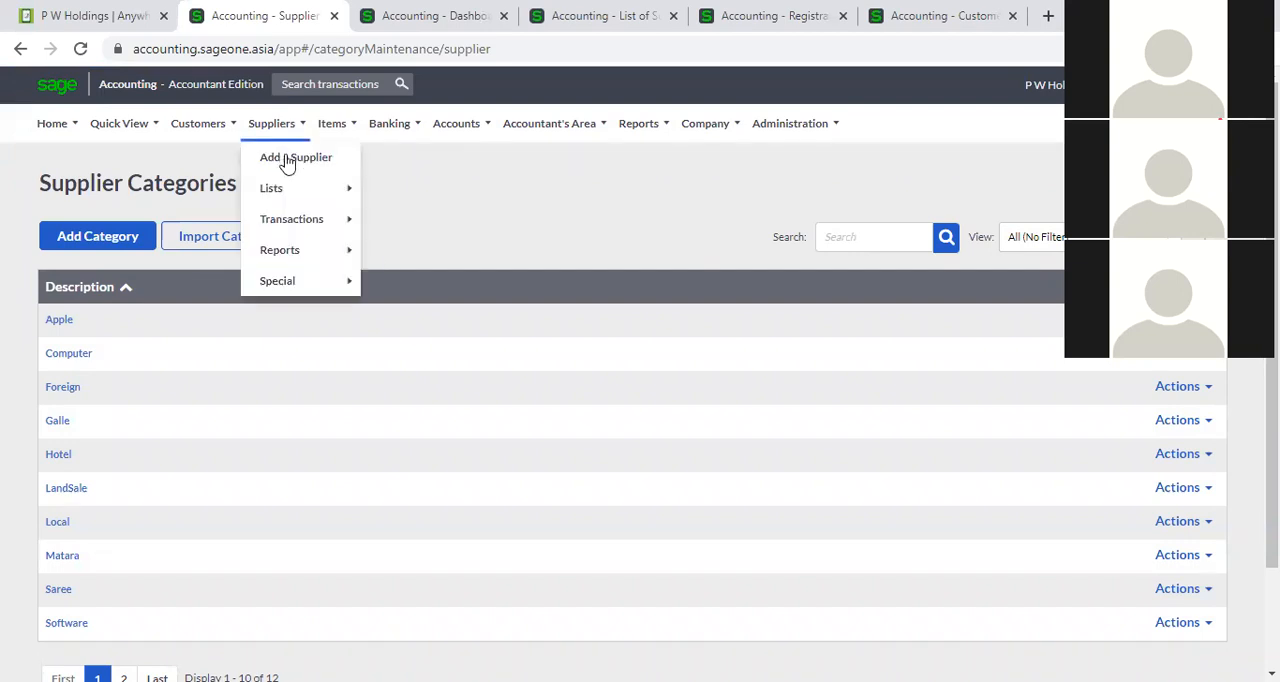
{"action": "left_click", "coordinate": [292, 160]}
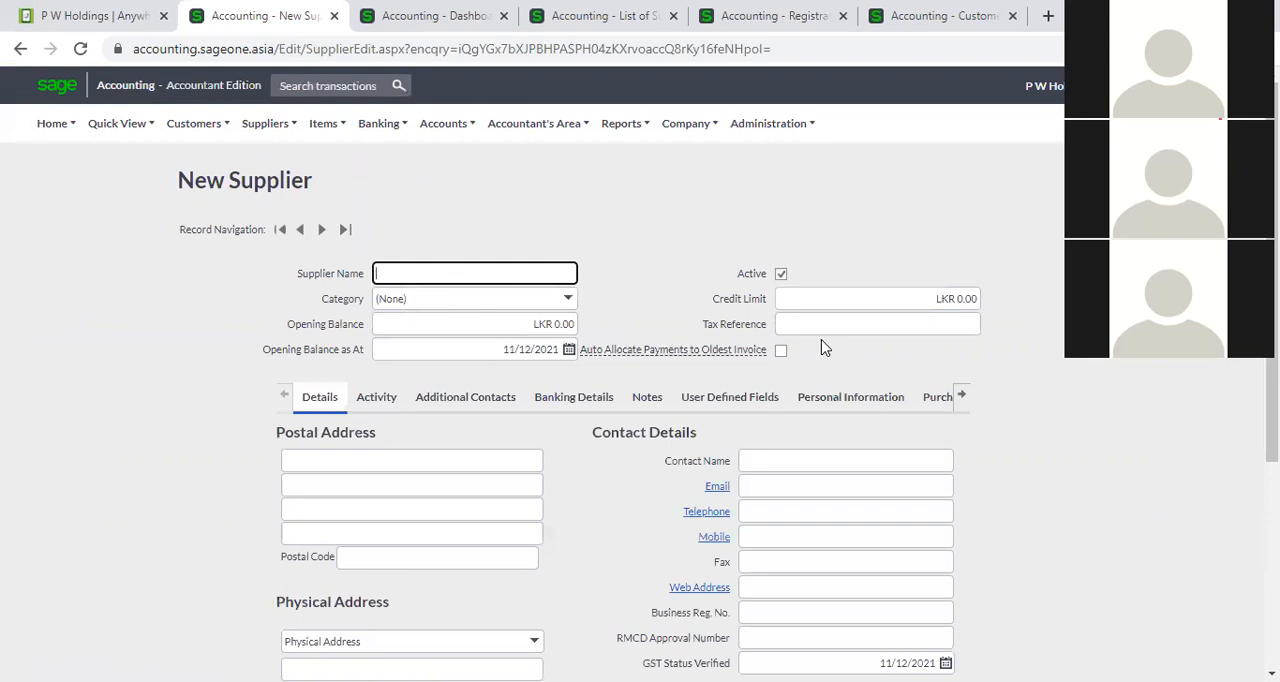
{"action": "left_click", "coordinate": [566, 299]}
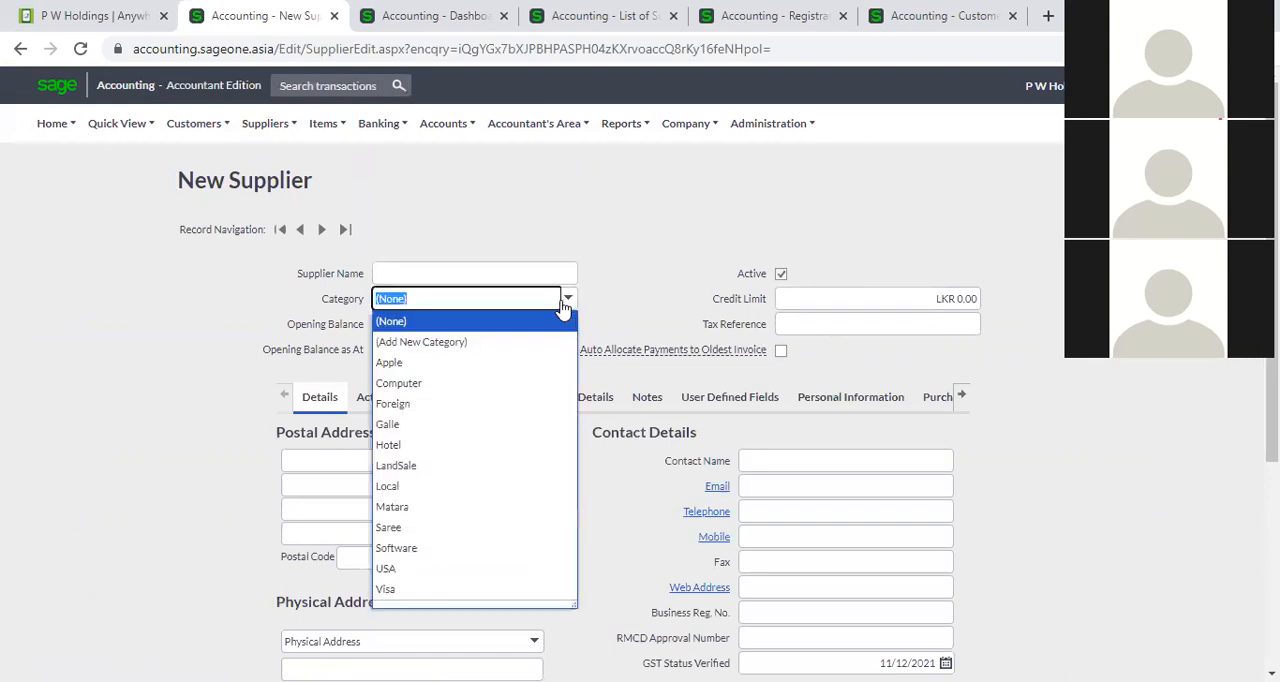
{"action": "left_click", "coordinate": [514, 344]}
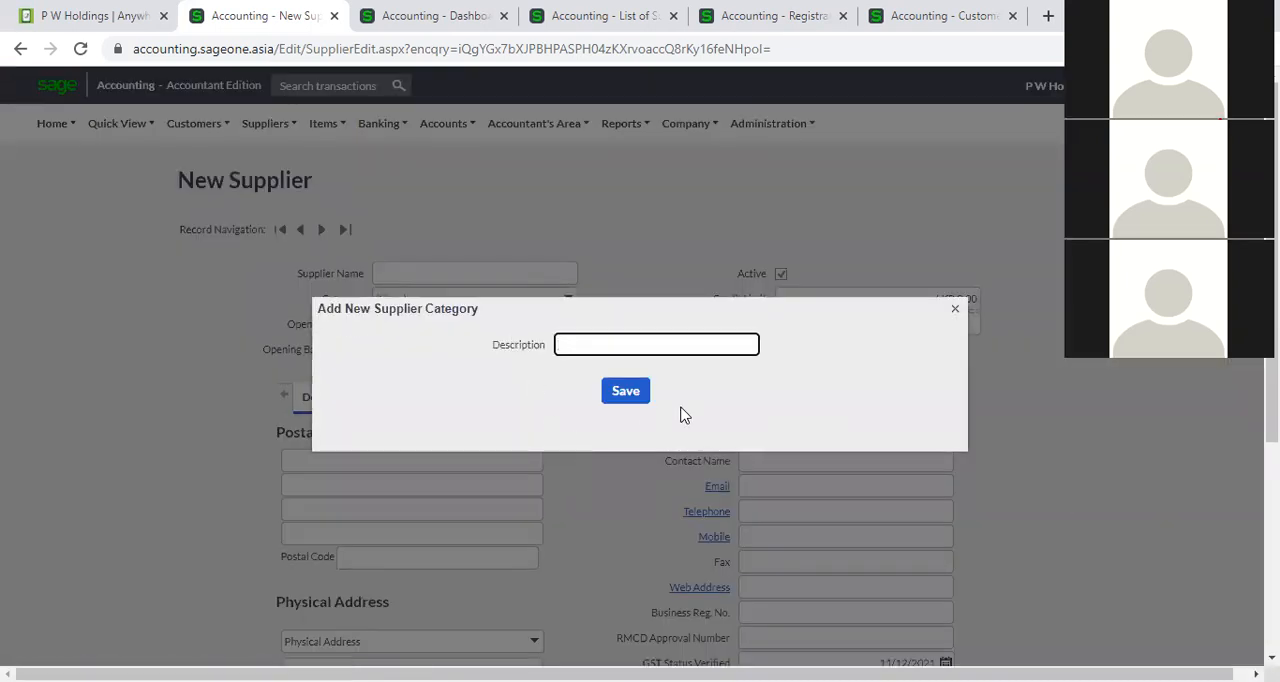
{"action": "left_click", "coordinate": [955, 312]}
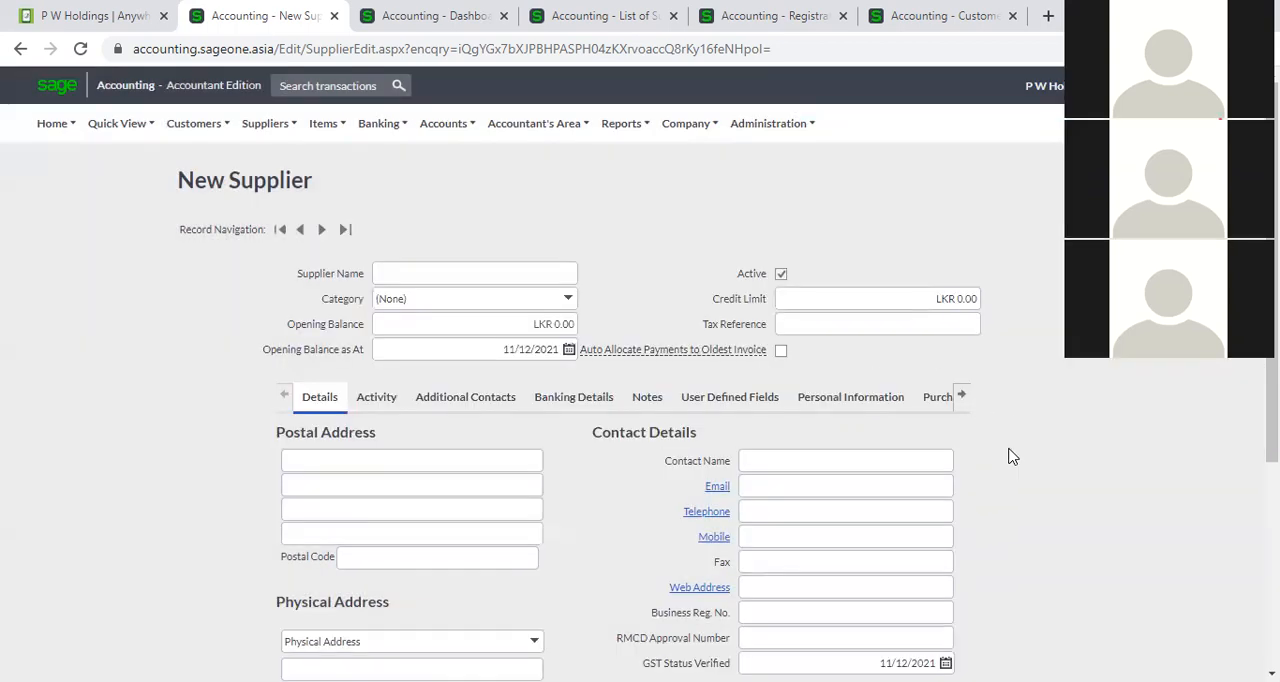
Leave the blank supplier record and return to the supplier categories list.
{"action": "left_click", "coordinate": [265, 124]}
{"action": "mouse_move", "coordinate": [268, 188]}
{"action": "mouse_move", "coordinate": [265, 125]}
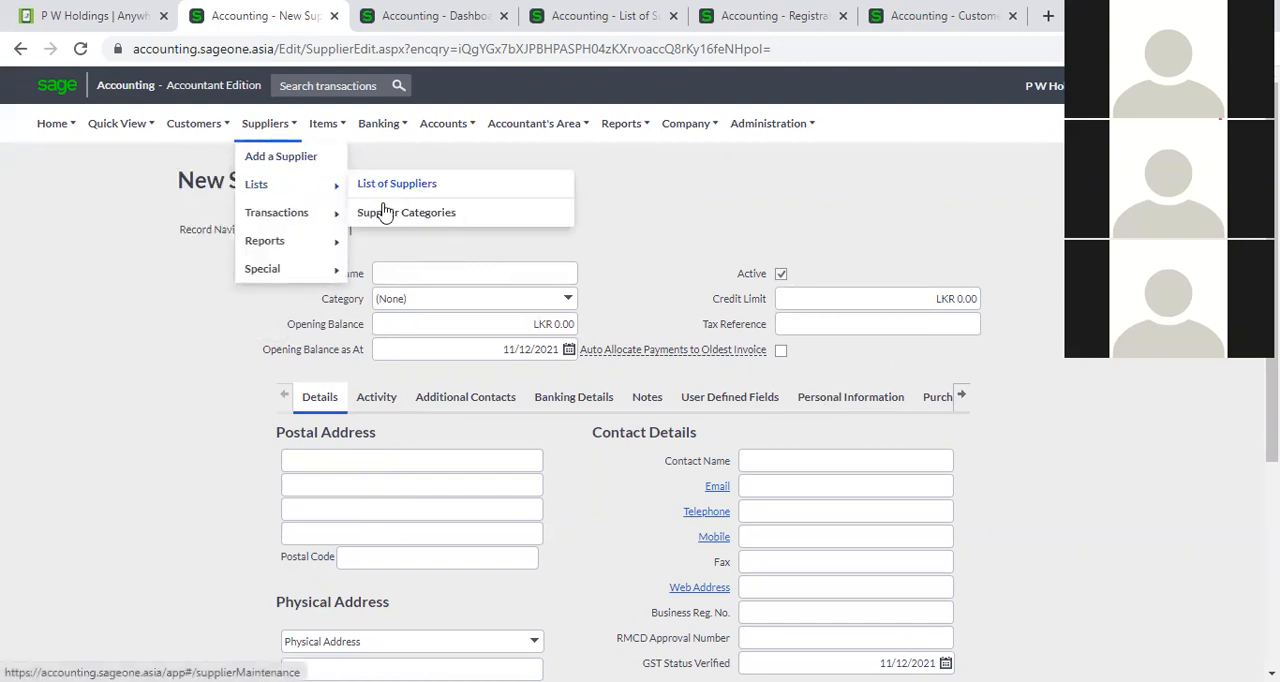
{"action": "left_click", "coordinate": [386, 212]}
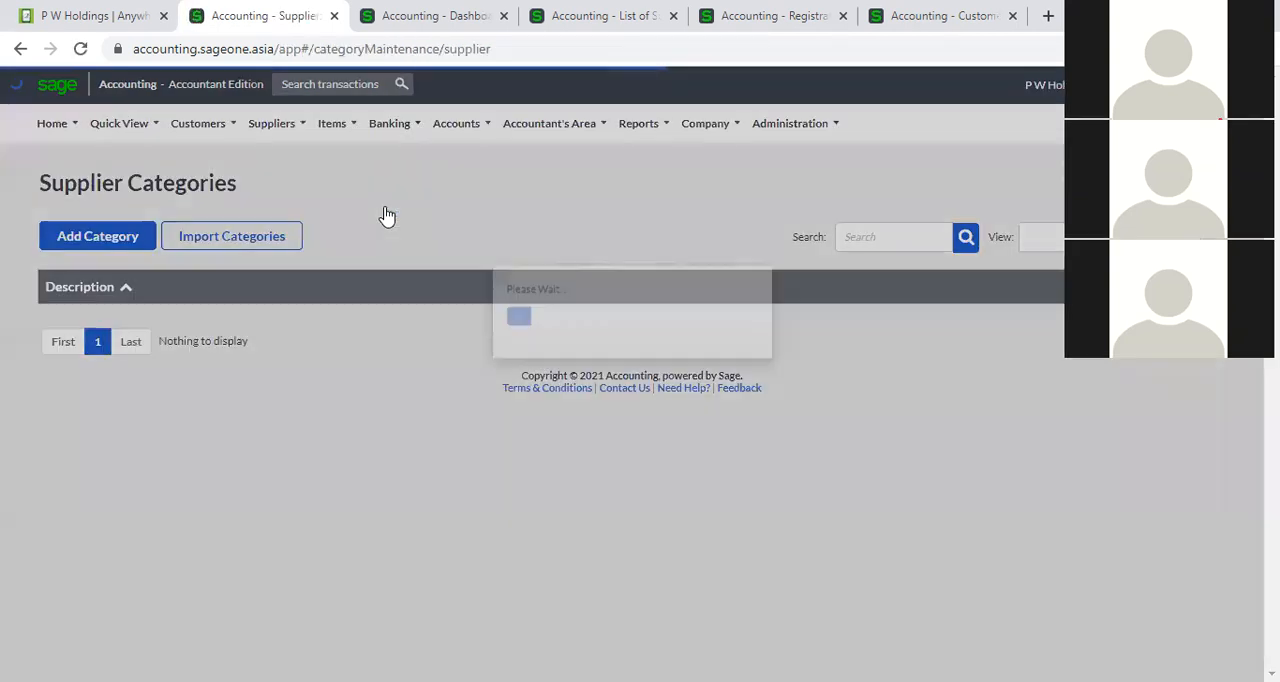
{"action": "mouse_move", "coordinate": [288, 130]}
{"action": "mouse_move", "coordinate": [294, 206]}
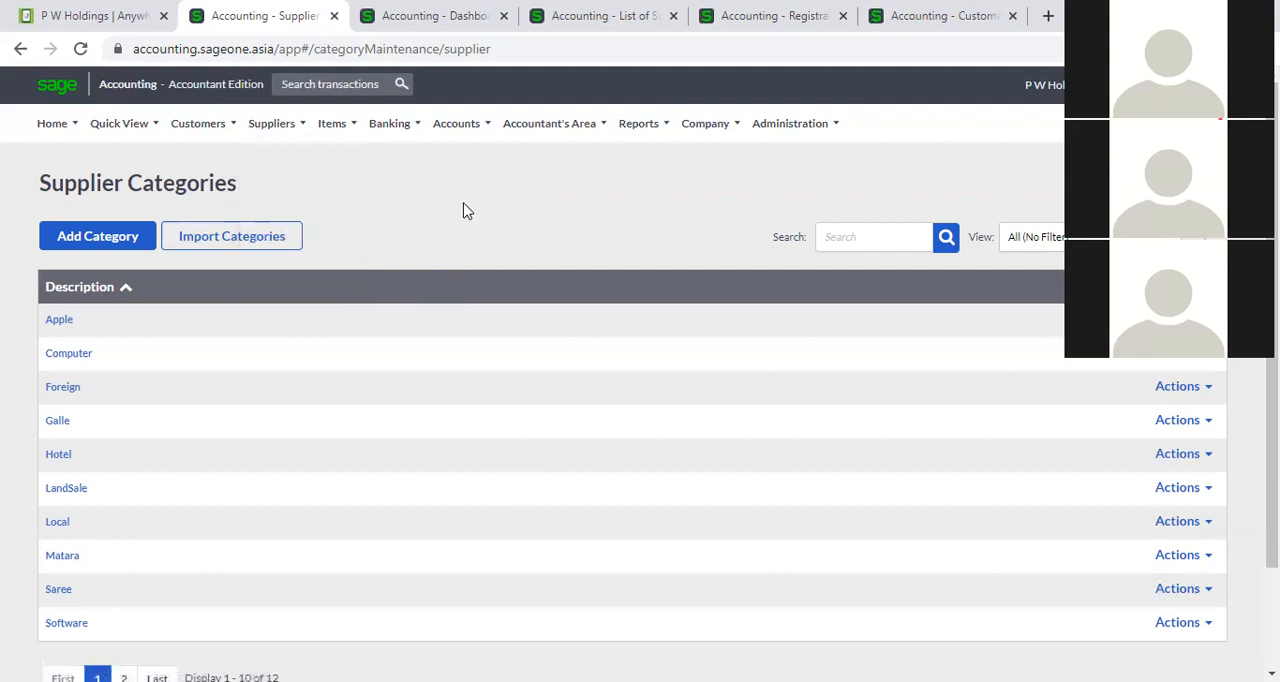
Open the list of supplier purchase orders from the supplier transactions.
{"action": "mouse_move", "coordinate": [272, 128]}
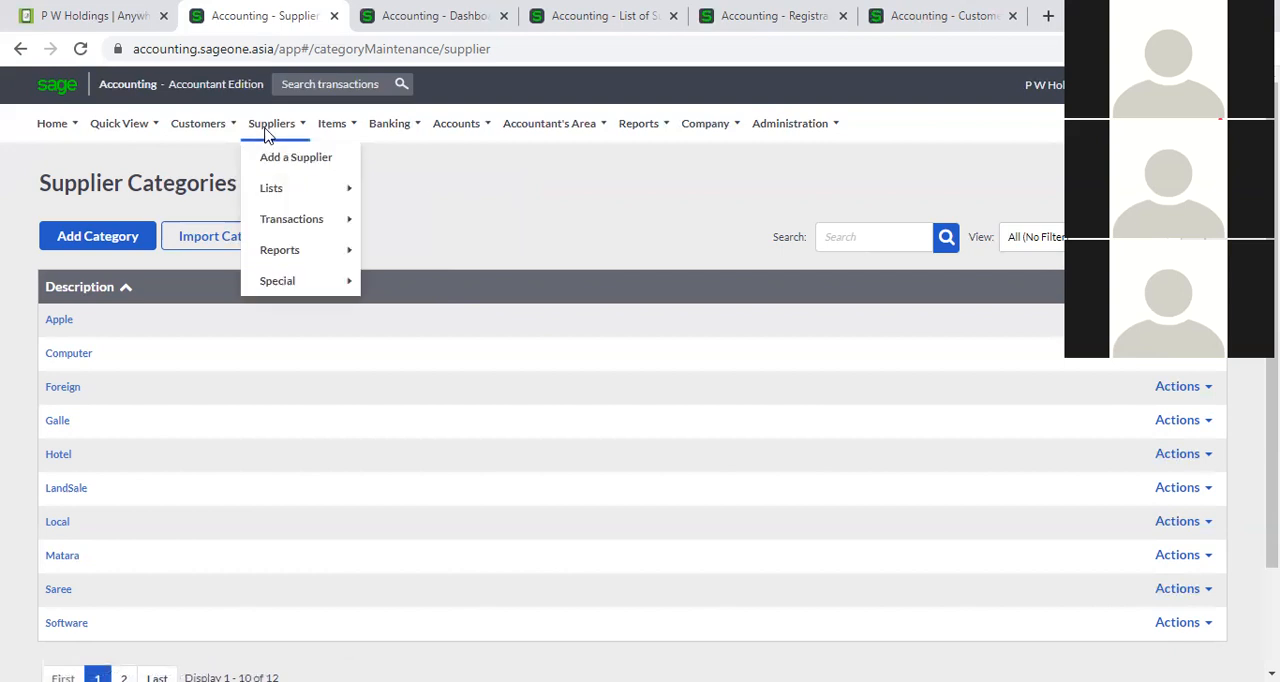
{"action": "mouse_move", "coordinate": [276, 190]}
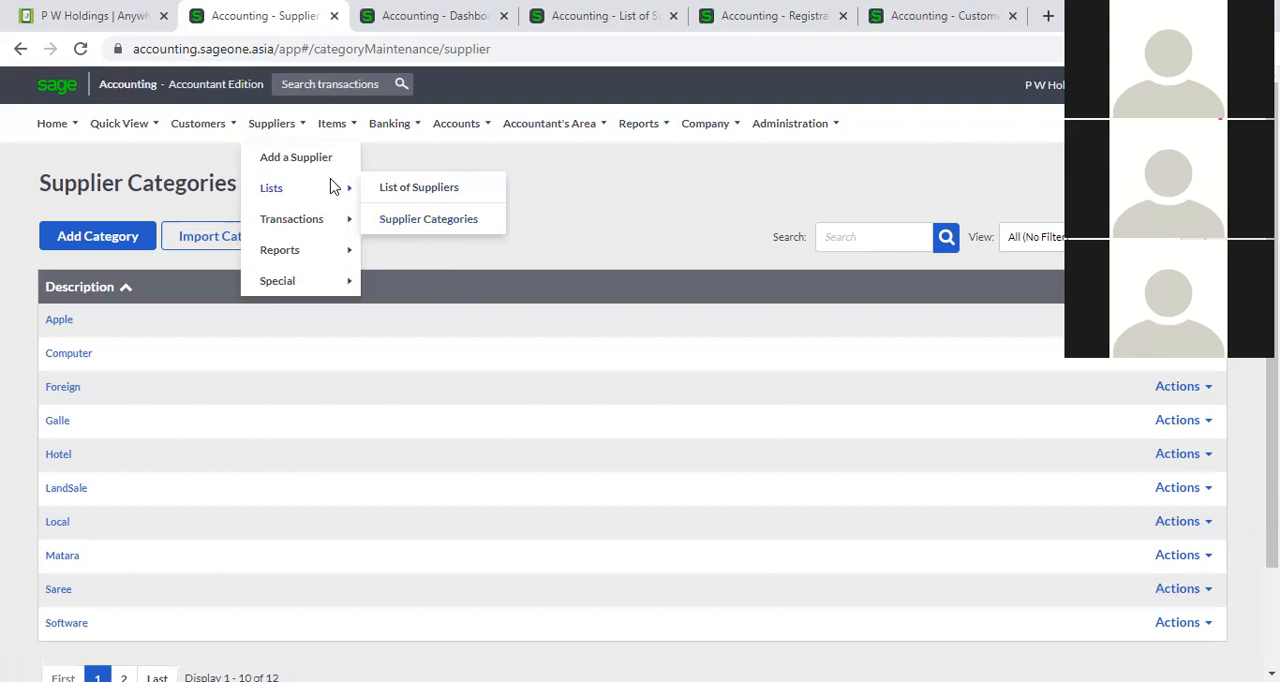
{"action": "mouse_move", "coordinate": [325, 228]}
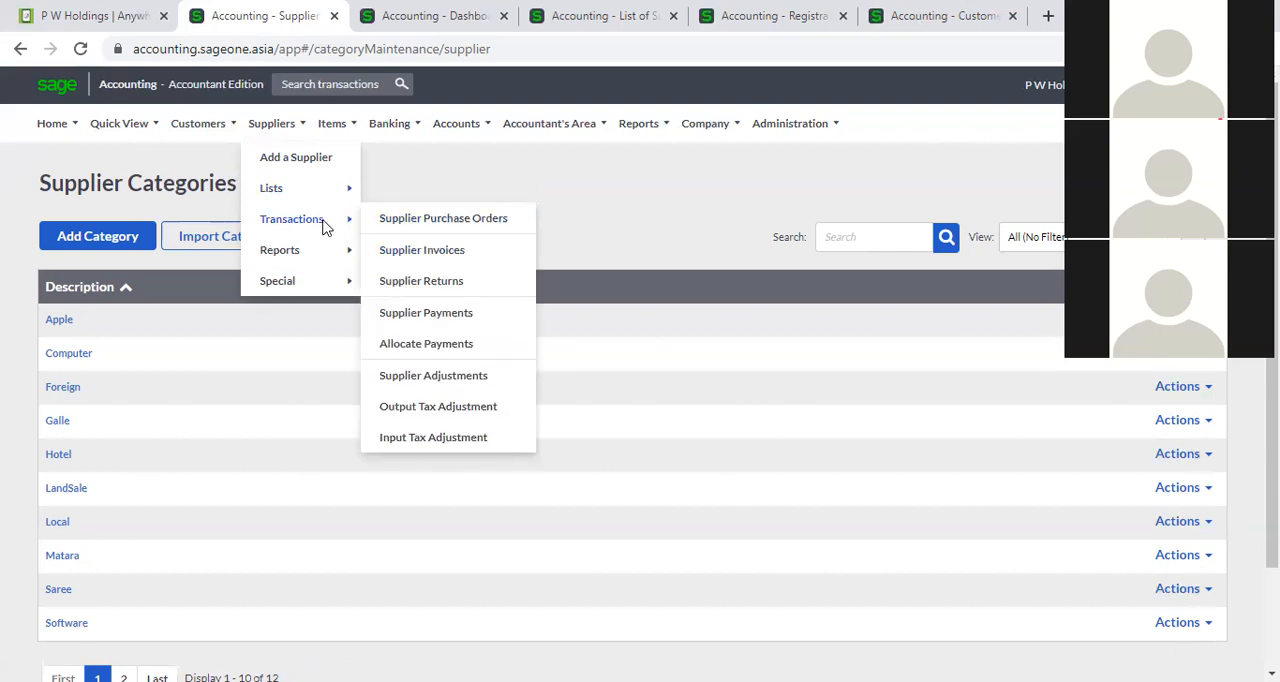
{"action": "left_click", "coordinate": [408, 222]}
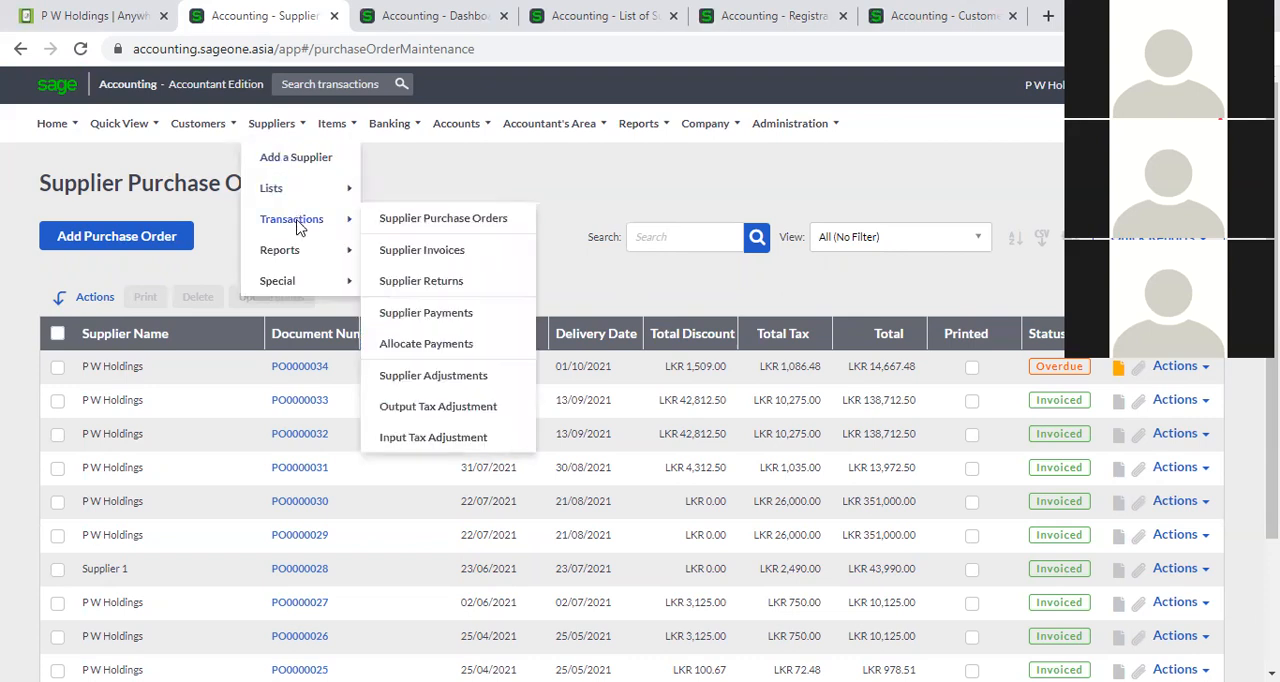
{"action": "left_click", "coordinate": [420, 220]}
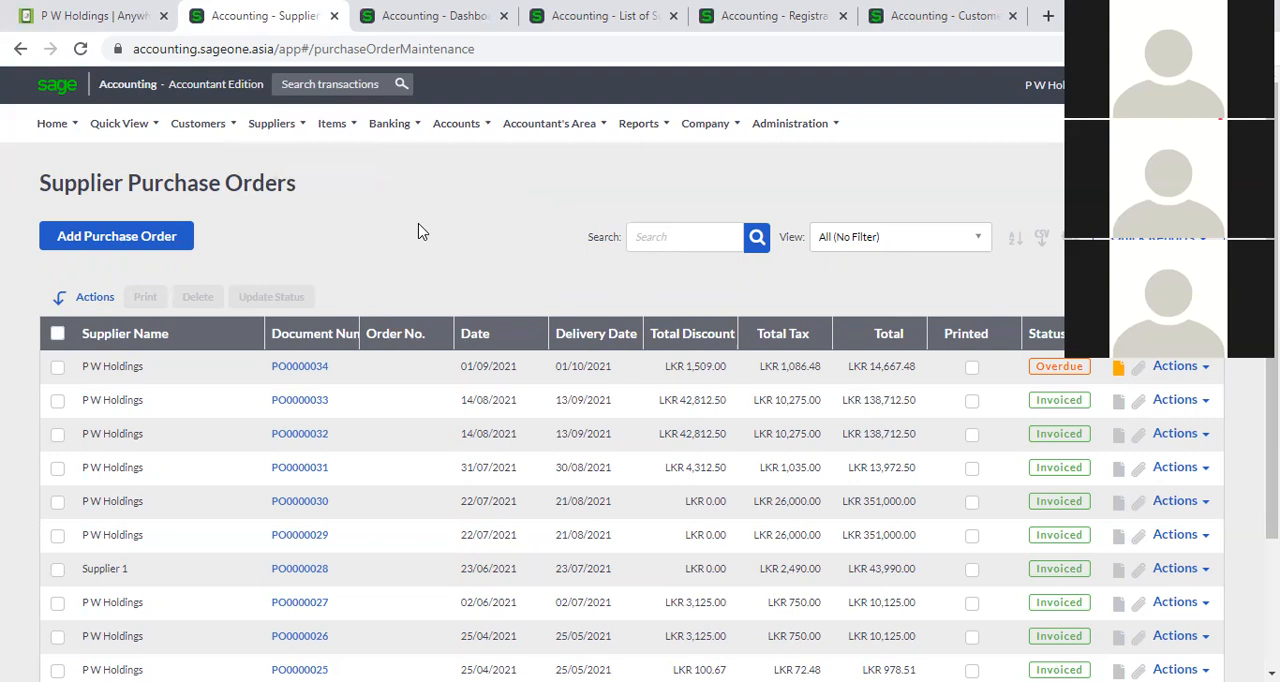
Start a new purchase order and choose P W Holdings as its supplier.
{"action": "left_click", "coordinate": [145, 256]}
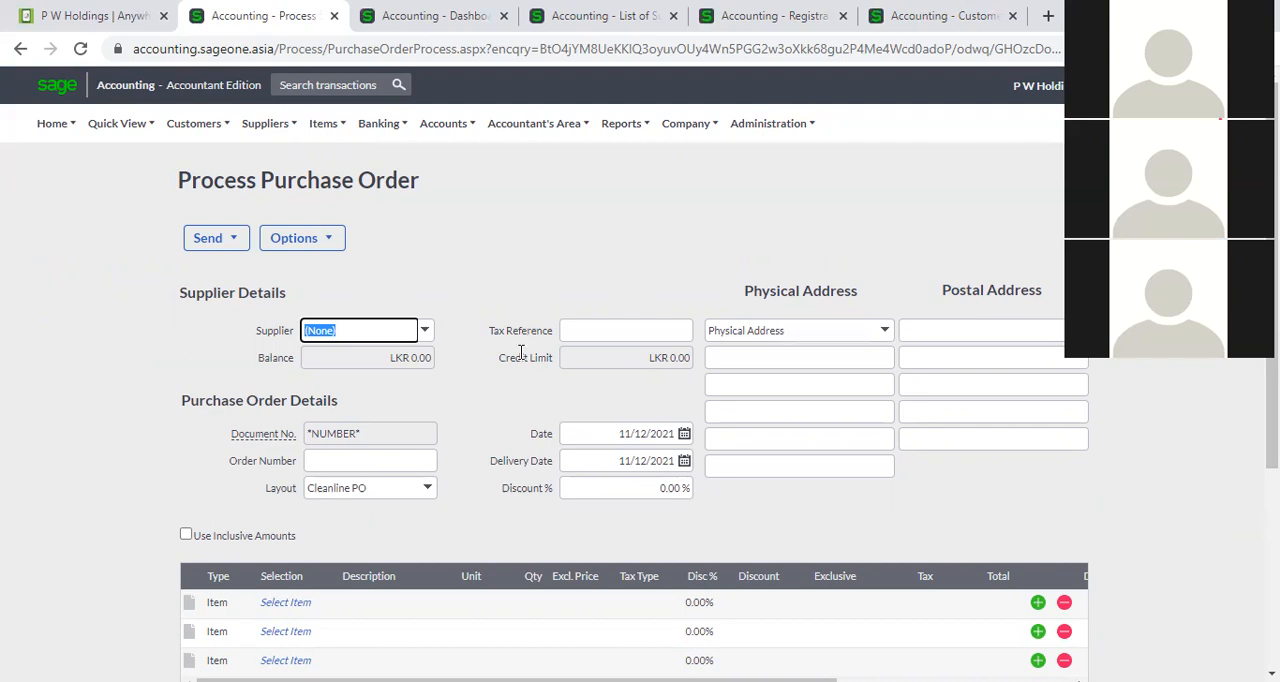
{"action": "scroll", "coordinate": [519, 355], "scroll_direction": "down", "scroll_amount": 1}
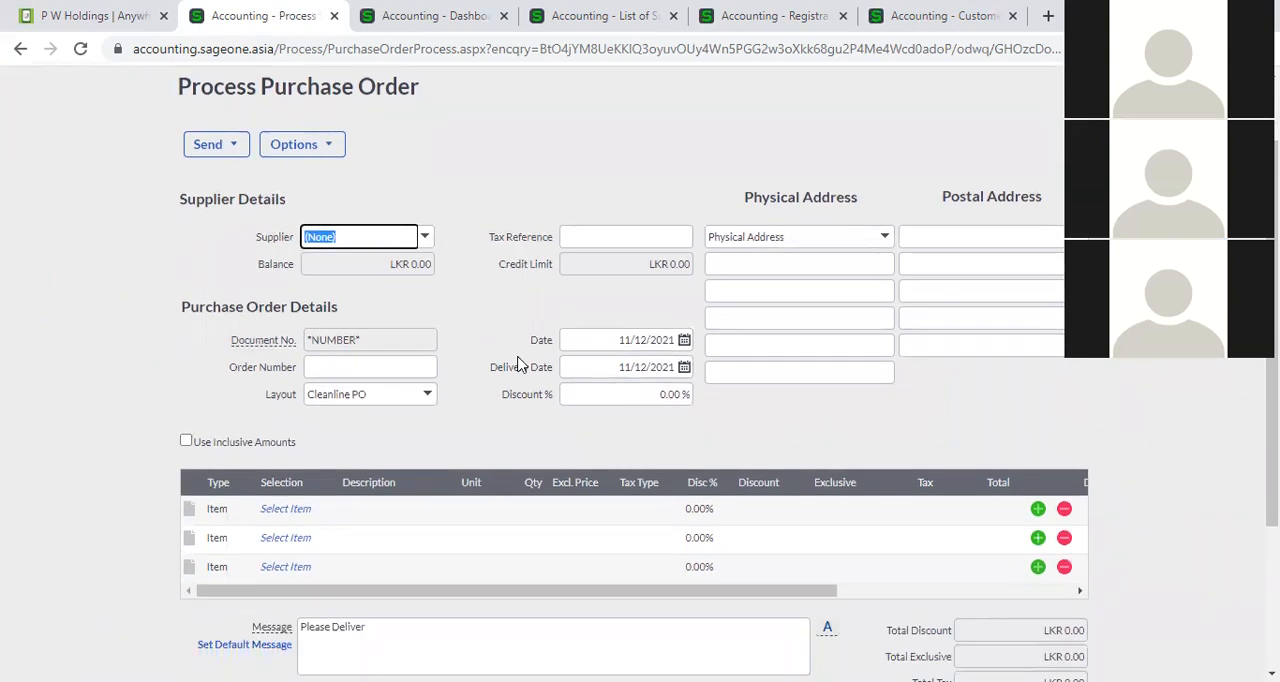
{"action": "left_click", "coordinate": [424, 246]}
{"action": "type", "text": "P W Holdings"}
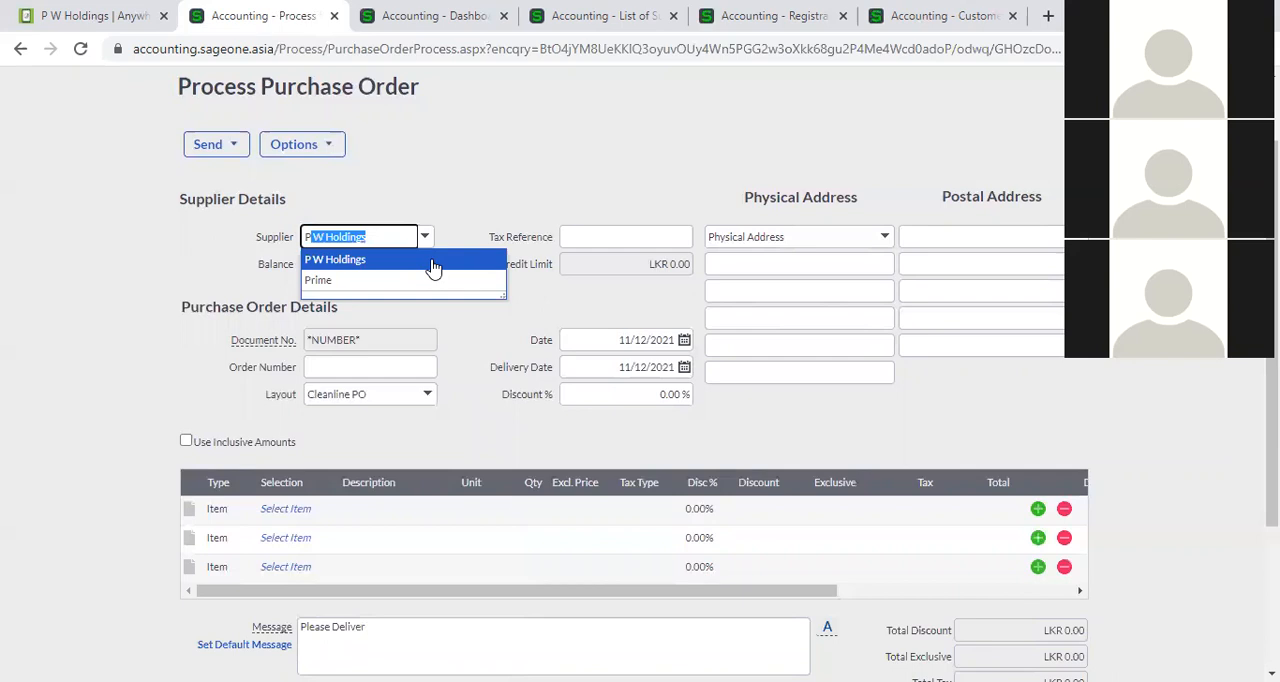
{"action": "left_click", "coordinate": [433, 262]}
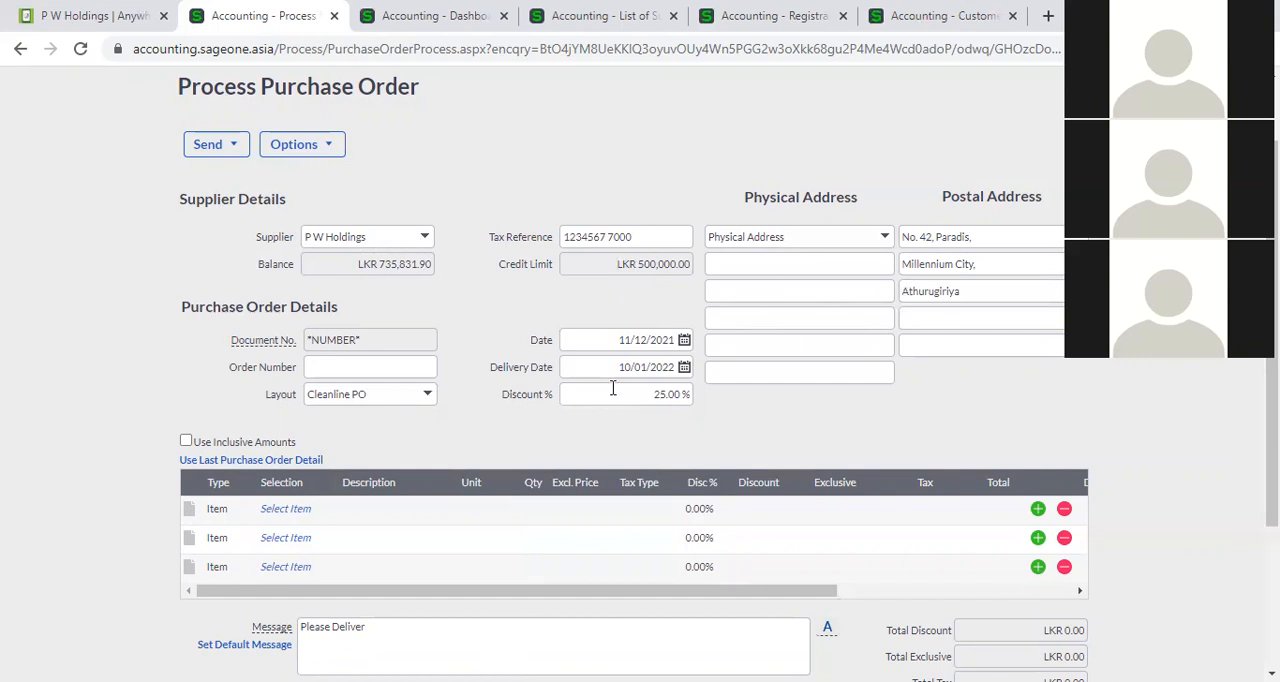
Review the discount percentage and date fields of the new purchase order without changing them.
{"action": "scroll", "coordinate": [472, 385], "scroll_direction": "down", "scroll_amount": 1}
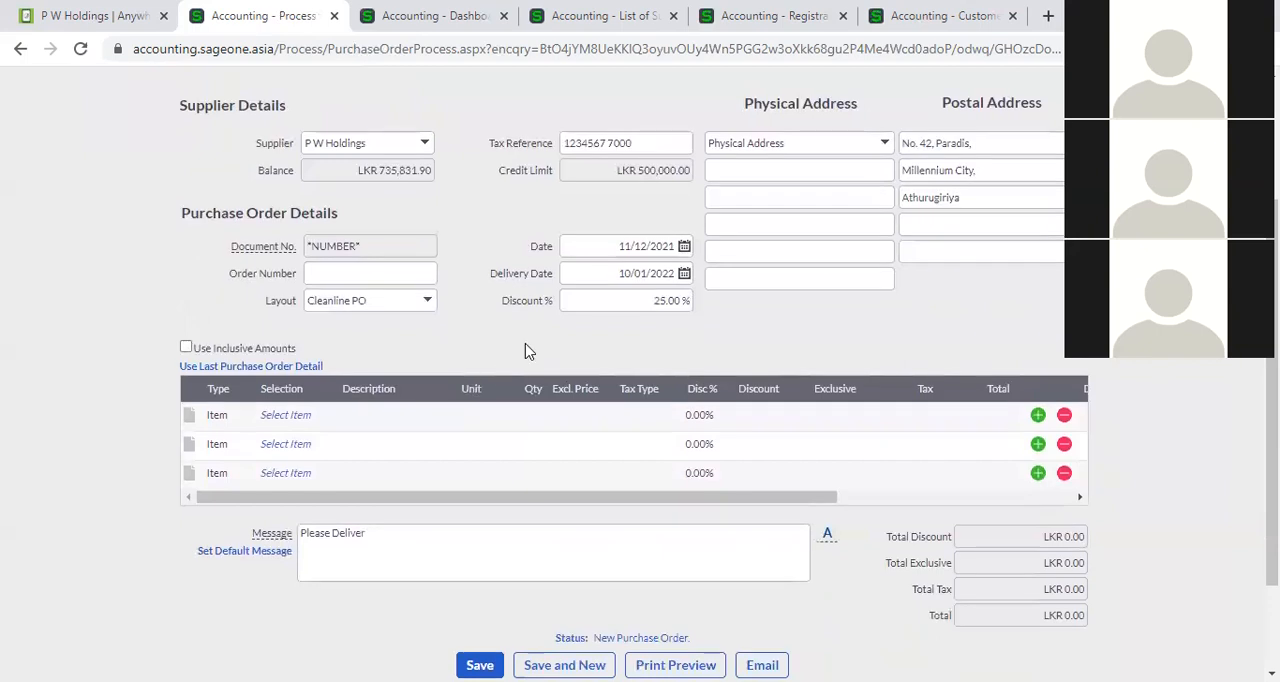
{"action": "left_click", "coordinate": [605, 297]}
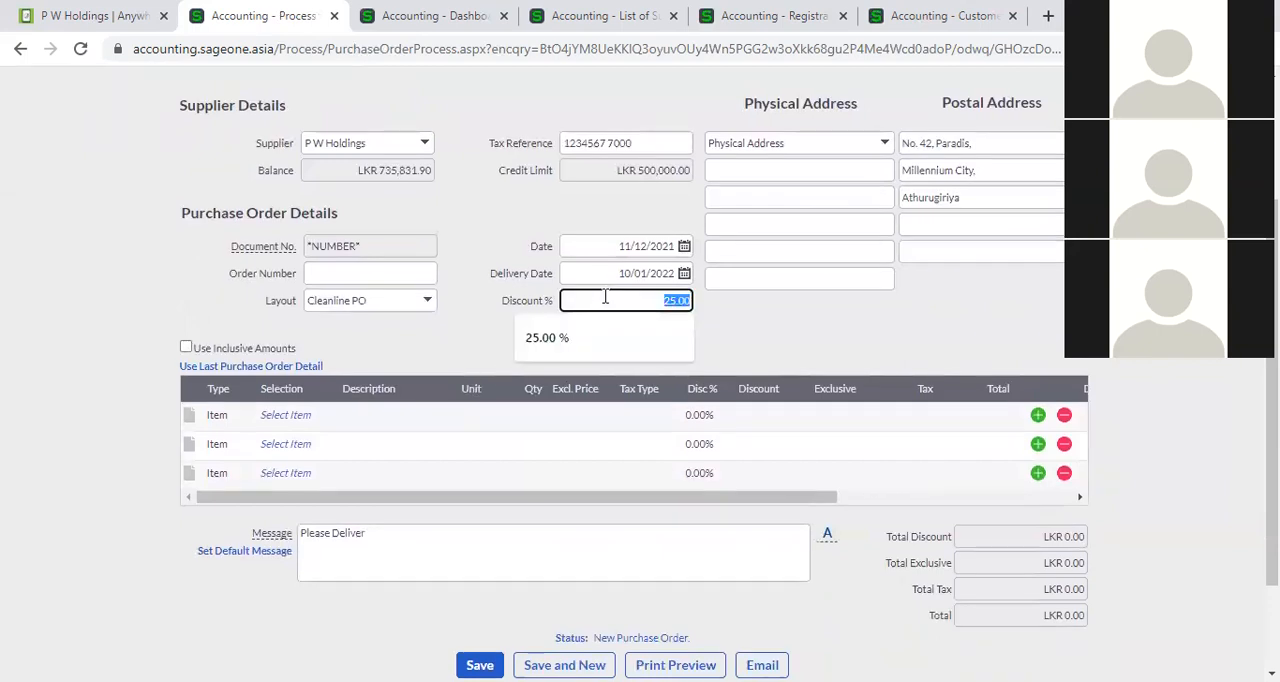
{"action": "left_click", "coordinate": [607, 248]}
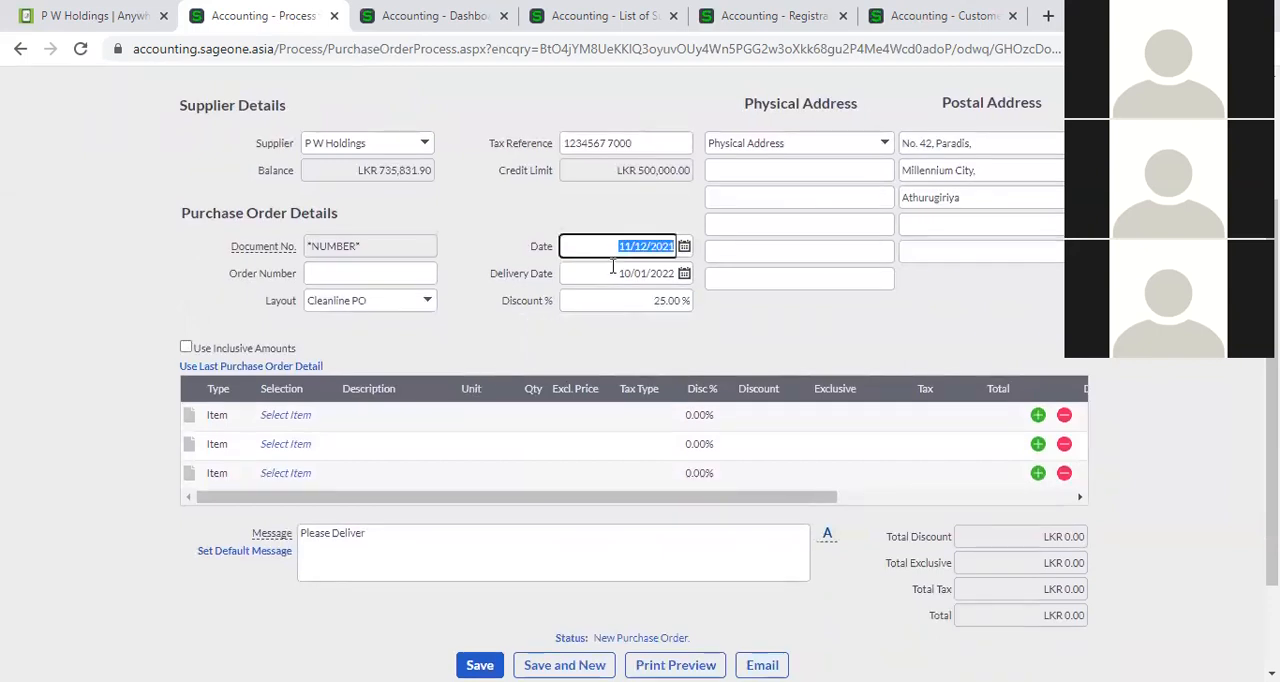
{"action": "left_click", "coordinate": [502, 260]}
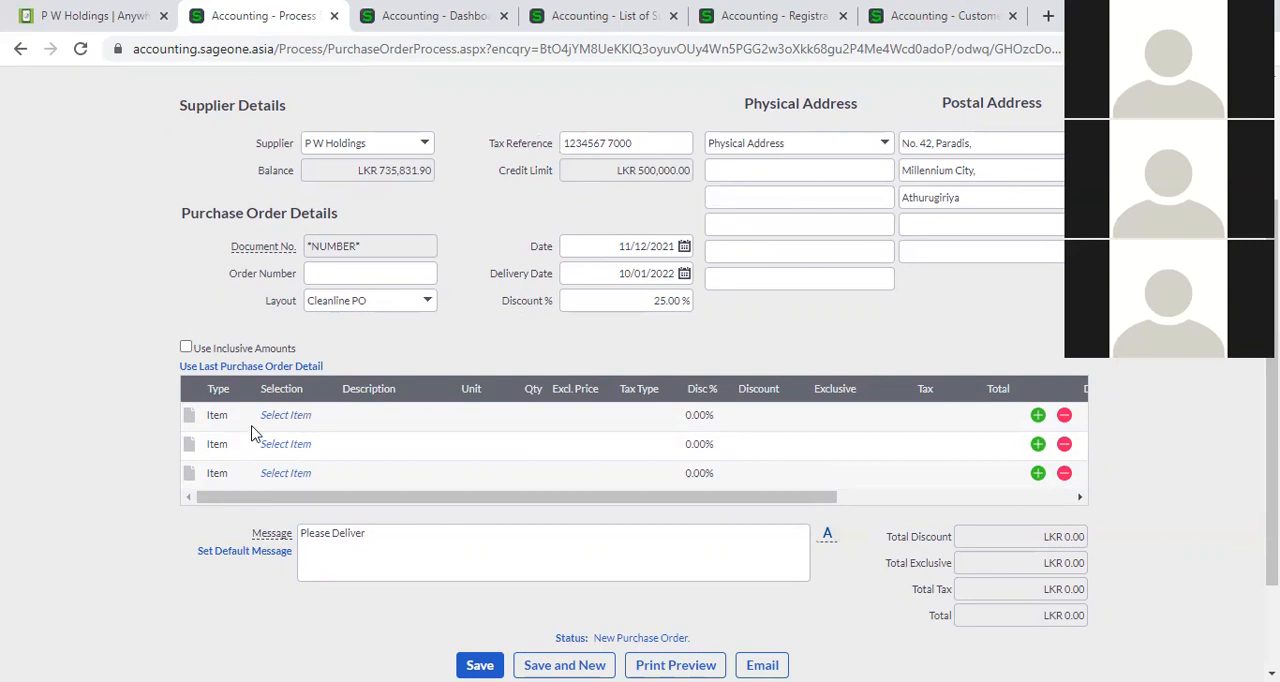
Select item 02-SSC-2539, the Sonicwave 231C wireless access point, on the first line of the purchase order.
{"action": "left_click", "coordinate": [303, 418]}
{"action": "left_click", "coordinate": [324, 416]}
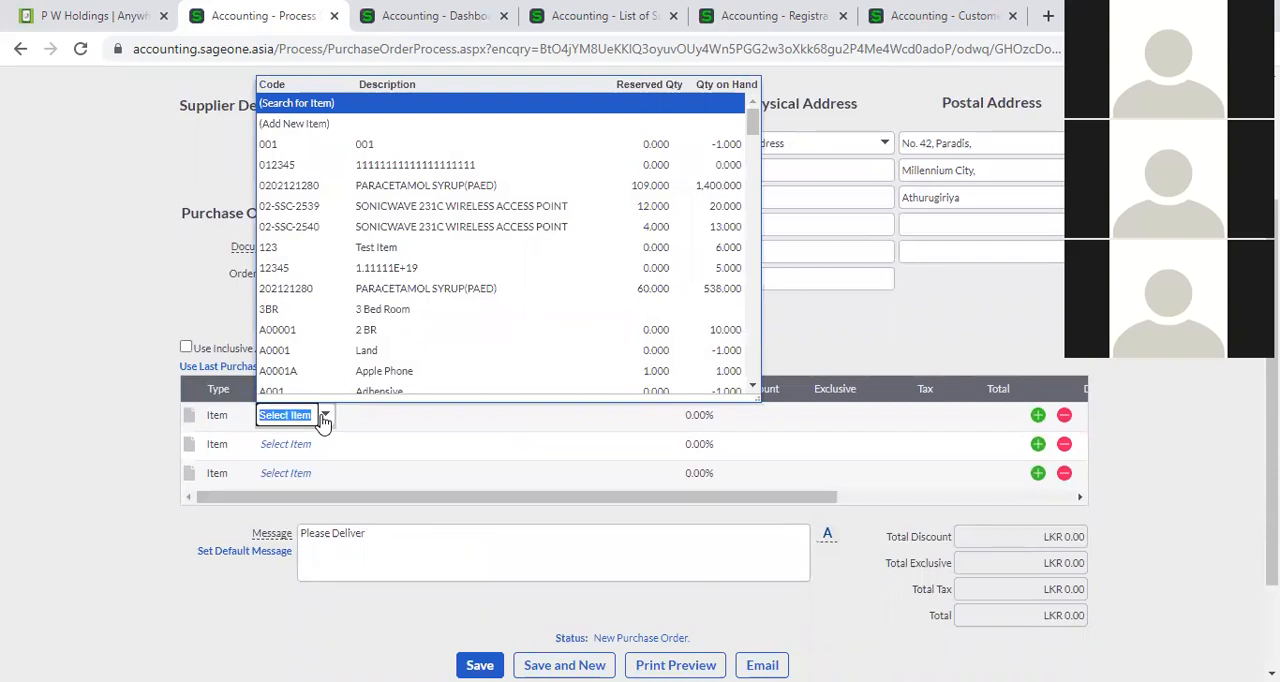
{"action": "left_click", "coordinate": [441, 210]}
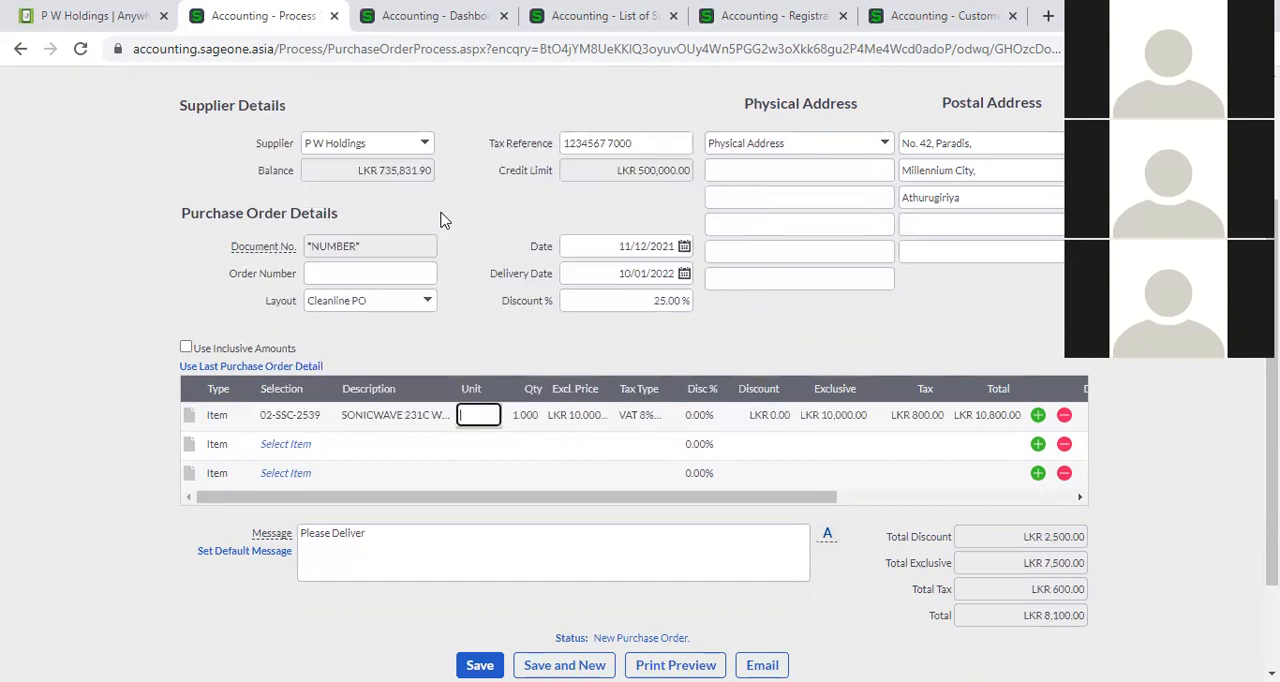
Examine the item list's stock quantities and the first line's unit, quantity, price, tax type and discount fields.
{"action": "left_click", "coordinate": [327, 420]}
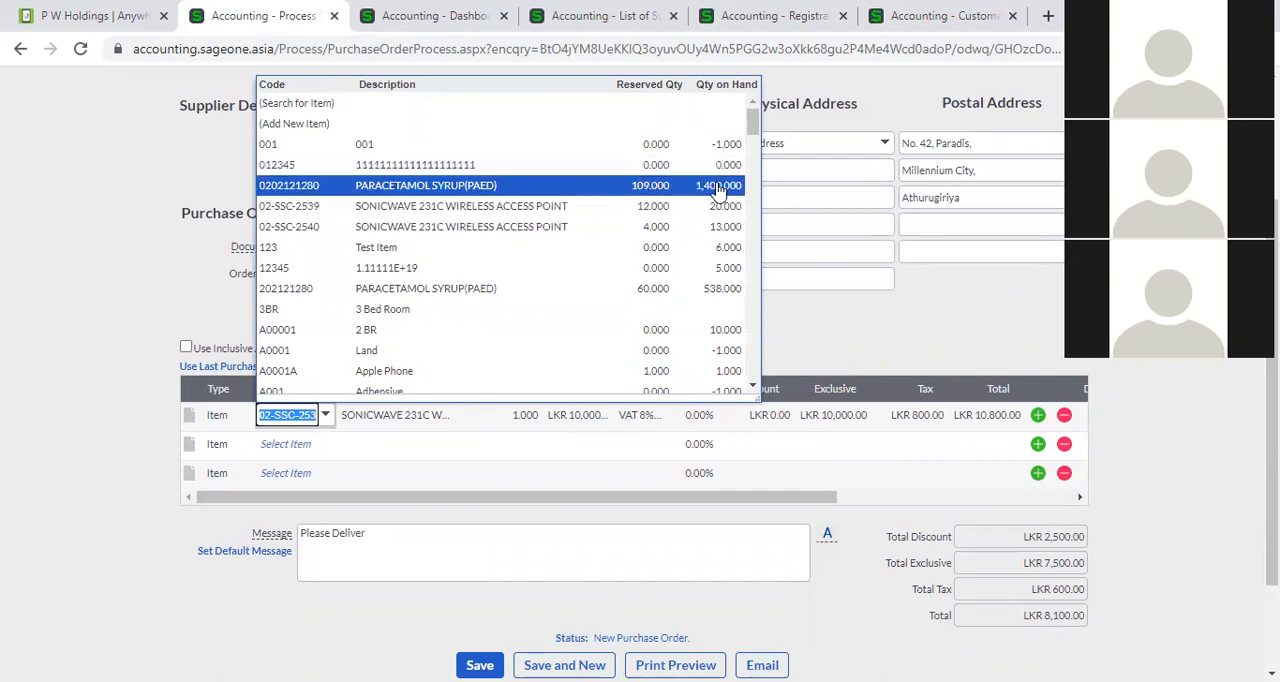
{"action": "left_click", "coordinate": [855, 345]}
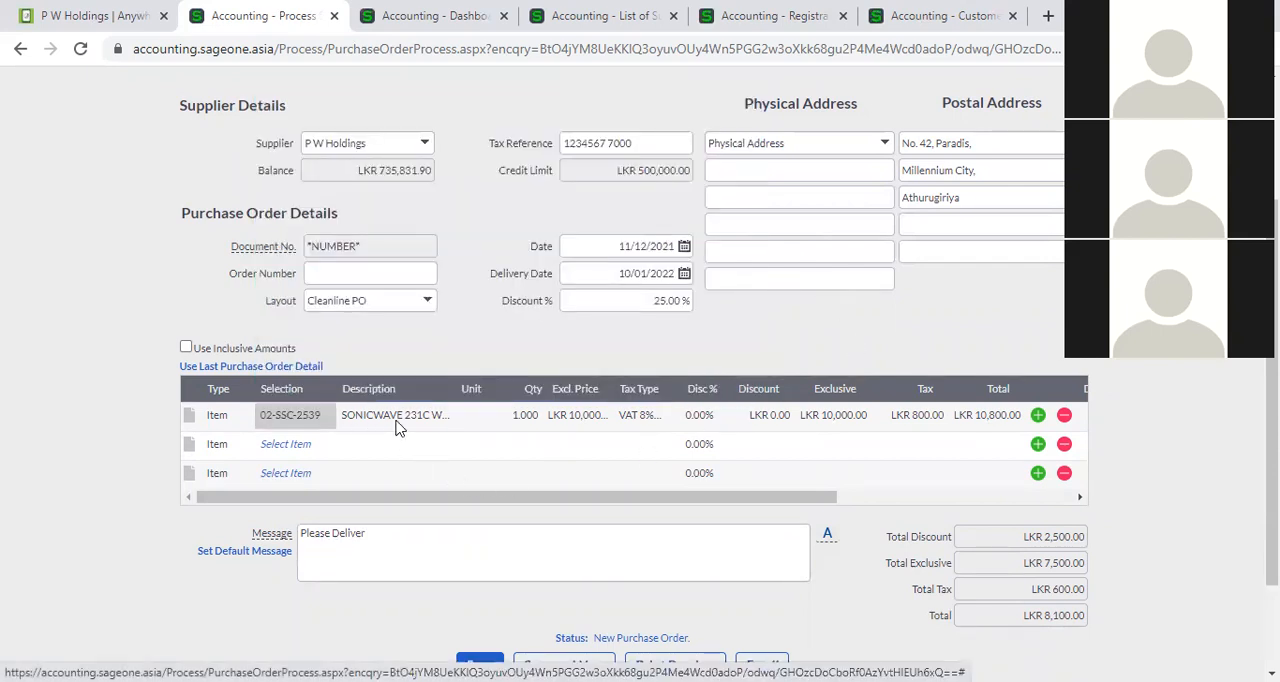
{"action": "left_click", "coordinate": [484, 418]}
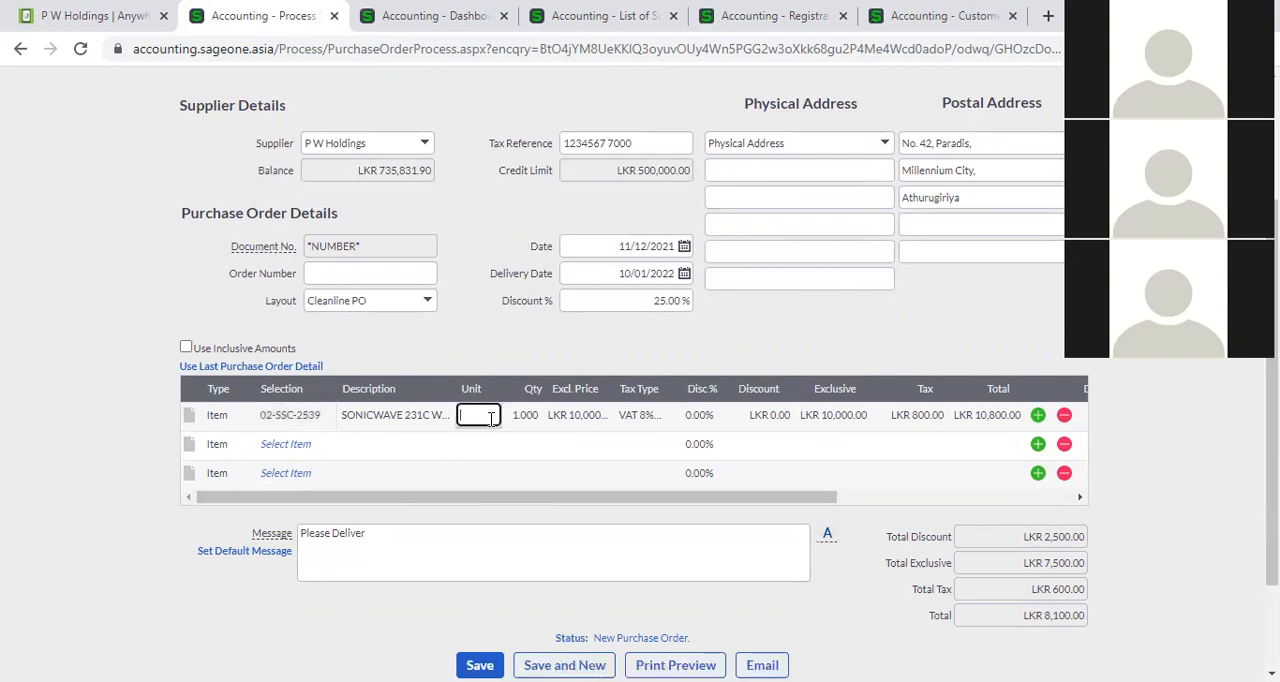
{"action": "left_click", "coordinate": [528, 426]}
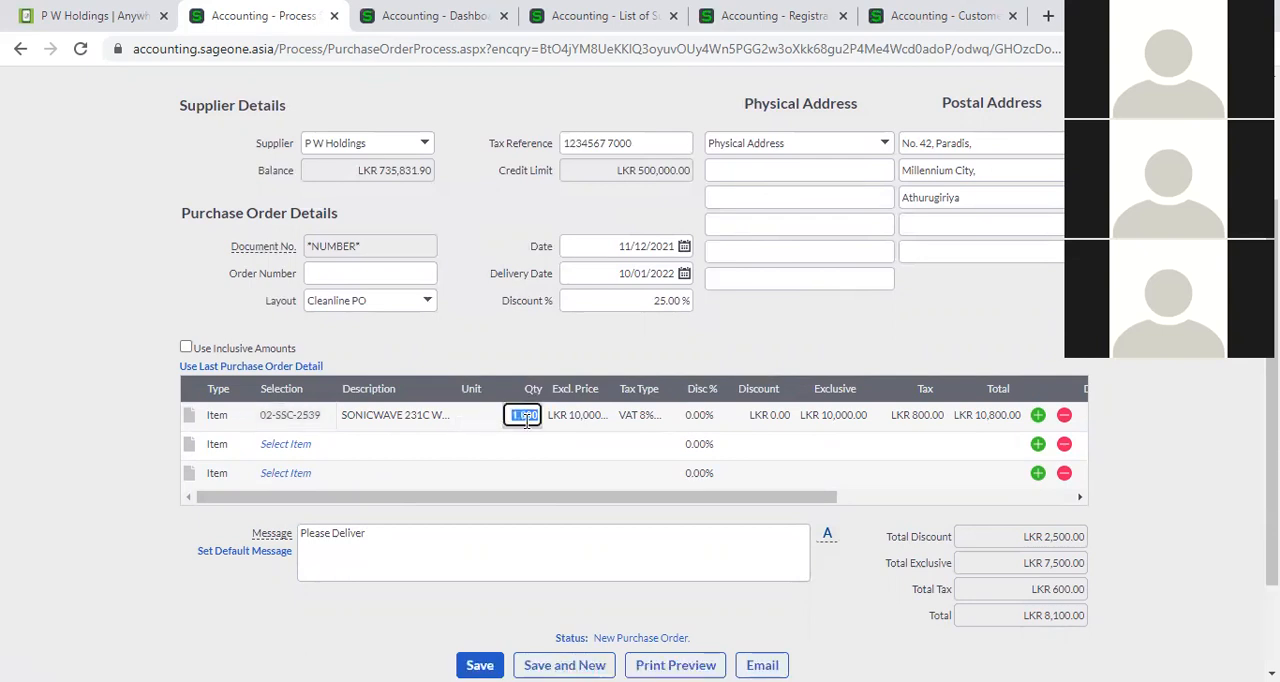
{"action": "left_click", "coordinate": [565, 421]}
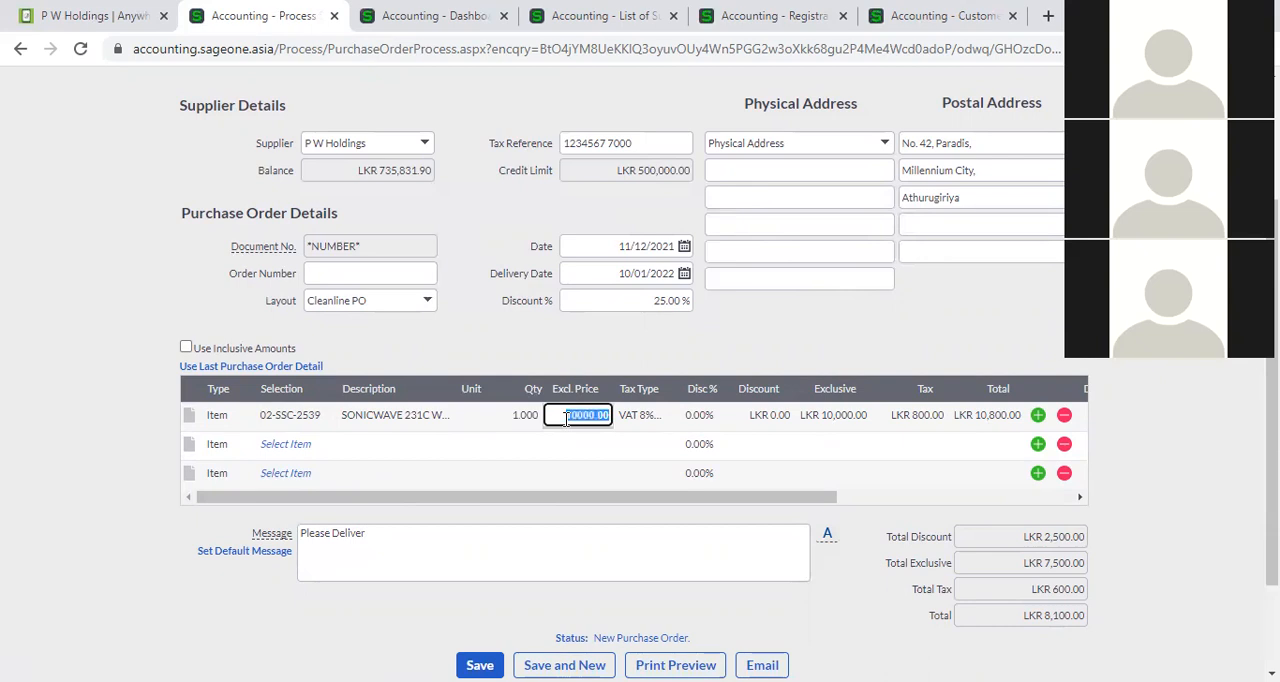
{"action": "left_click", "coordinate": [630, 423]}
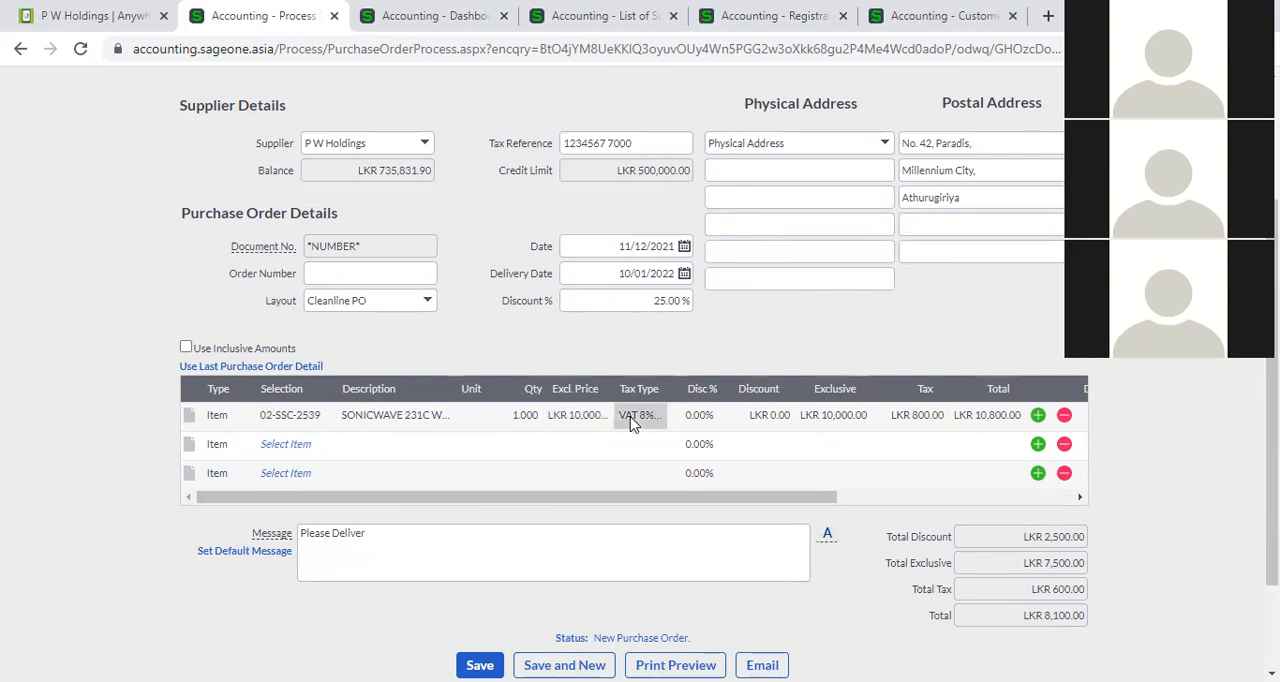
{"action": "left_click", "coordinate": [702, 418]}
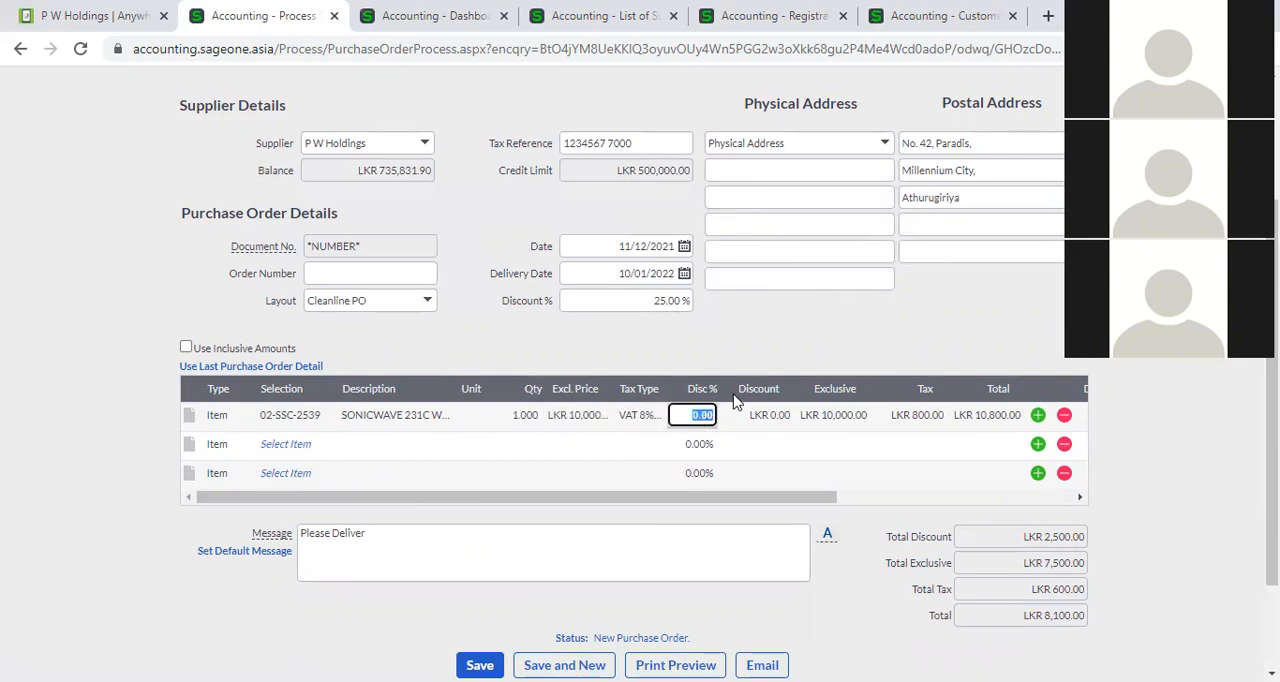
{"action": "left_click", "coordinate": [780, 421]}
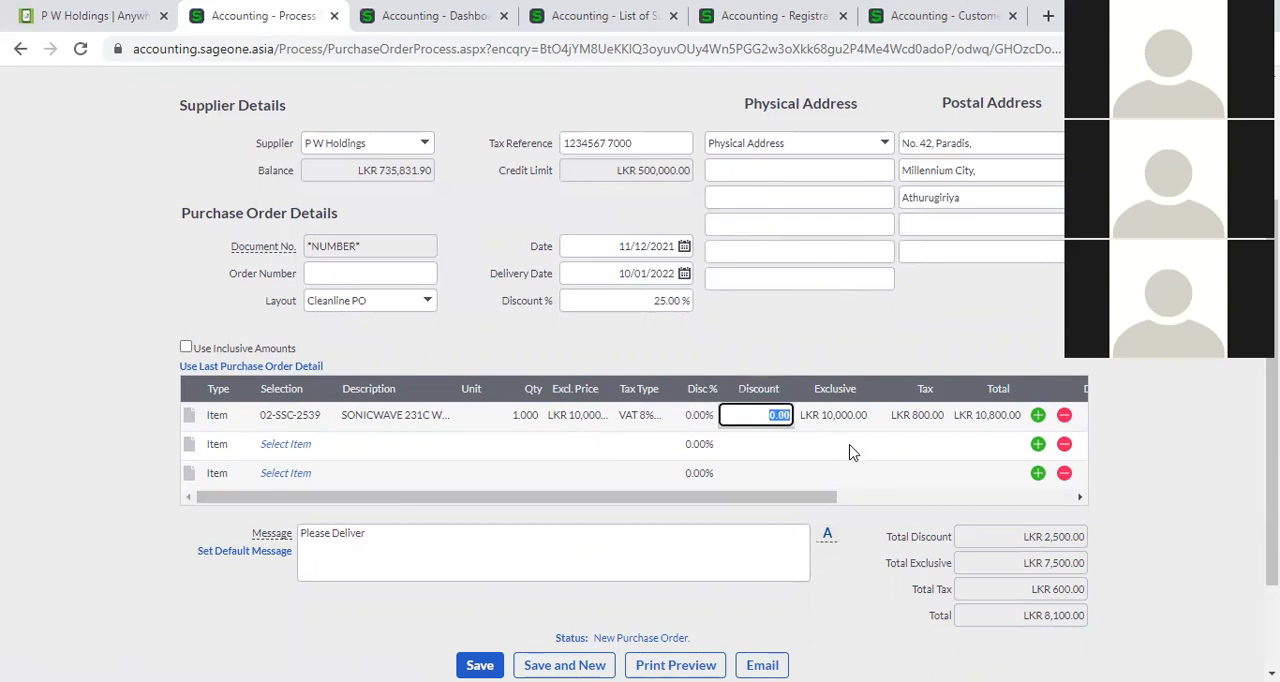
Set the quantity of the 02-SSC-2539 line to 2.
{"action": "left_click", "coordinate": [526, 416]}
{"action": "type", "text": "2"}
{"action": "key", "text": "Tab"}
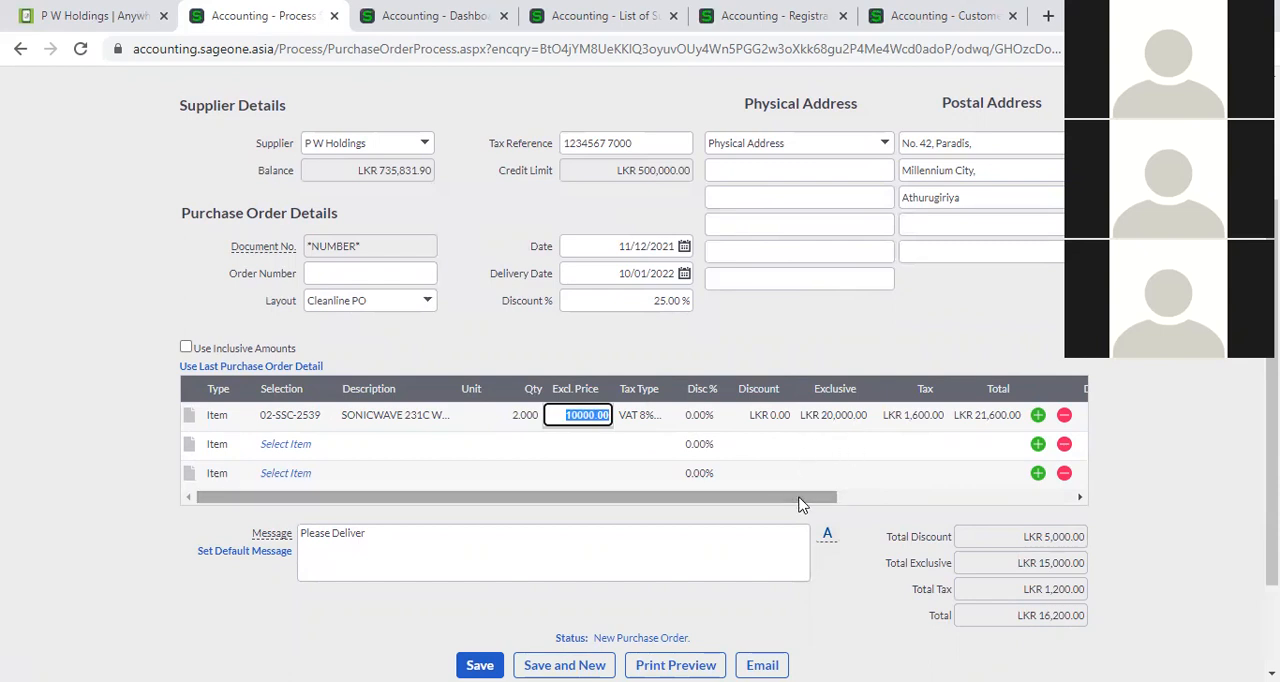
Add item 02-SSC-2540 on the second line and paracetamol syrup item 202121280 on the third line.
{"action": "left_click", "coordinate": [285, 444]}
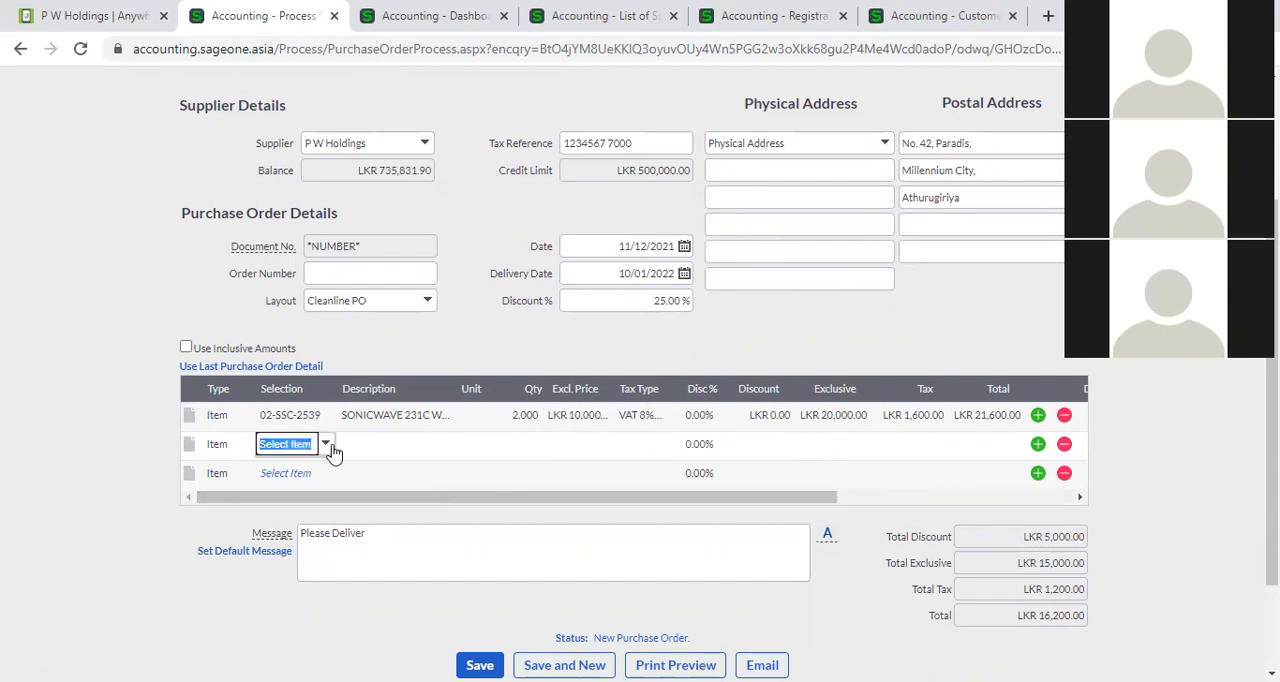
{"action": "left_click", "coordinate": [331, 447]}
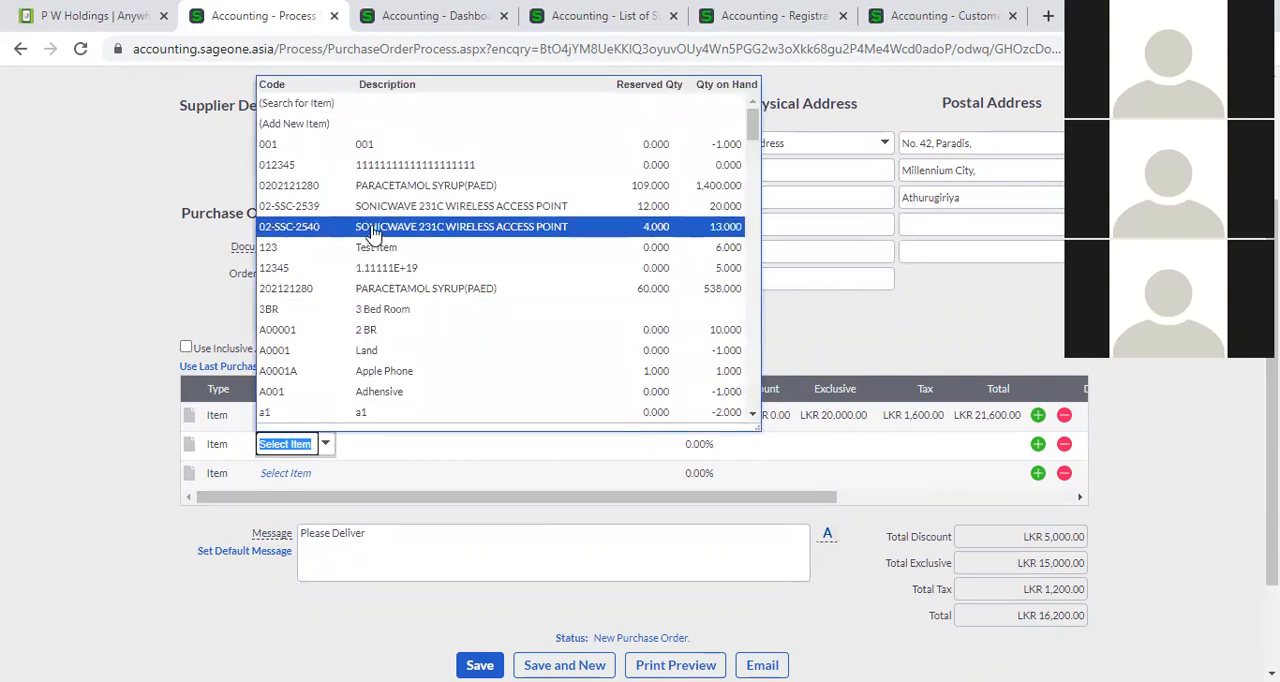
{"action": "left_click", "coordinate": [377, 237]}
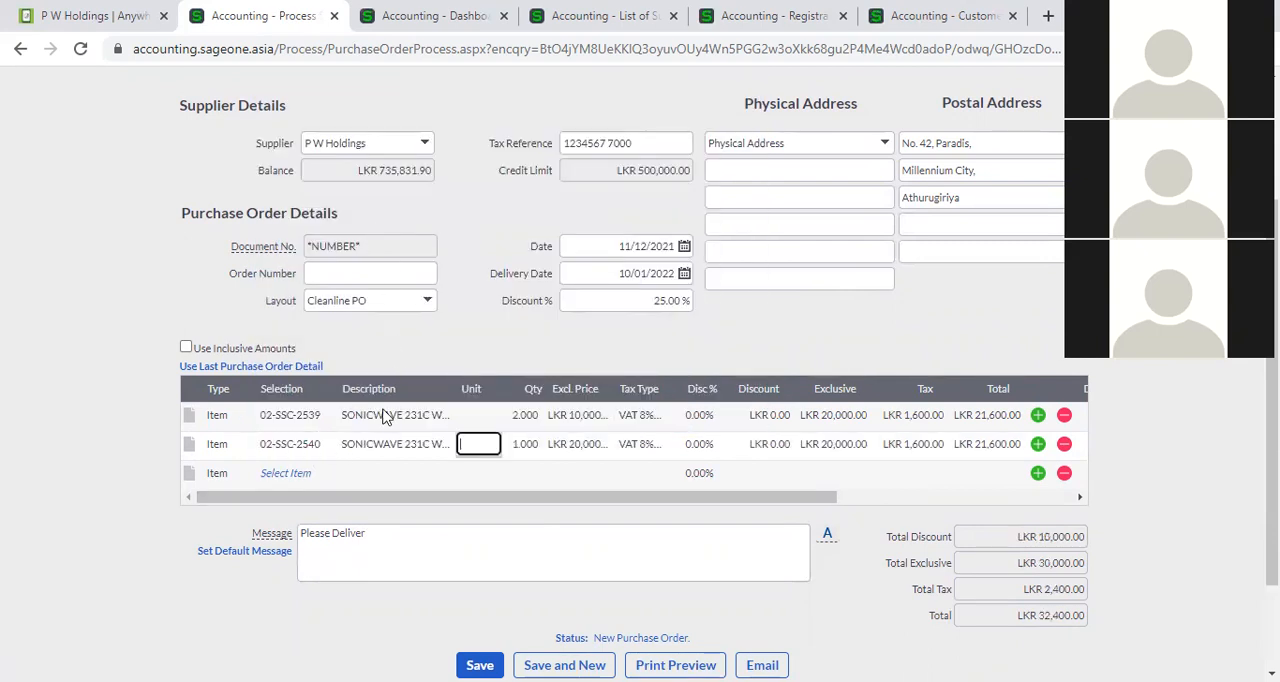
{"action": "left_click", "coordinate": [292, 473]}
{"action": "left_click", "coordinate": [326, 474]}
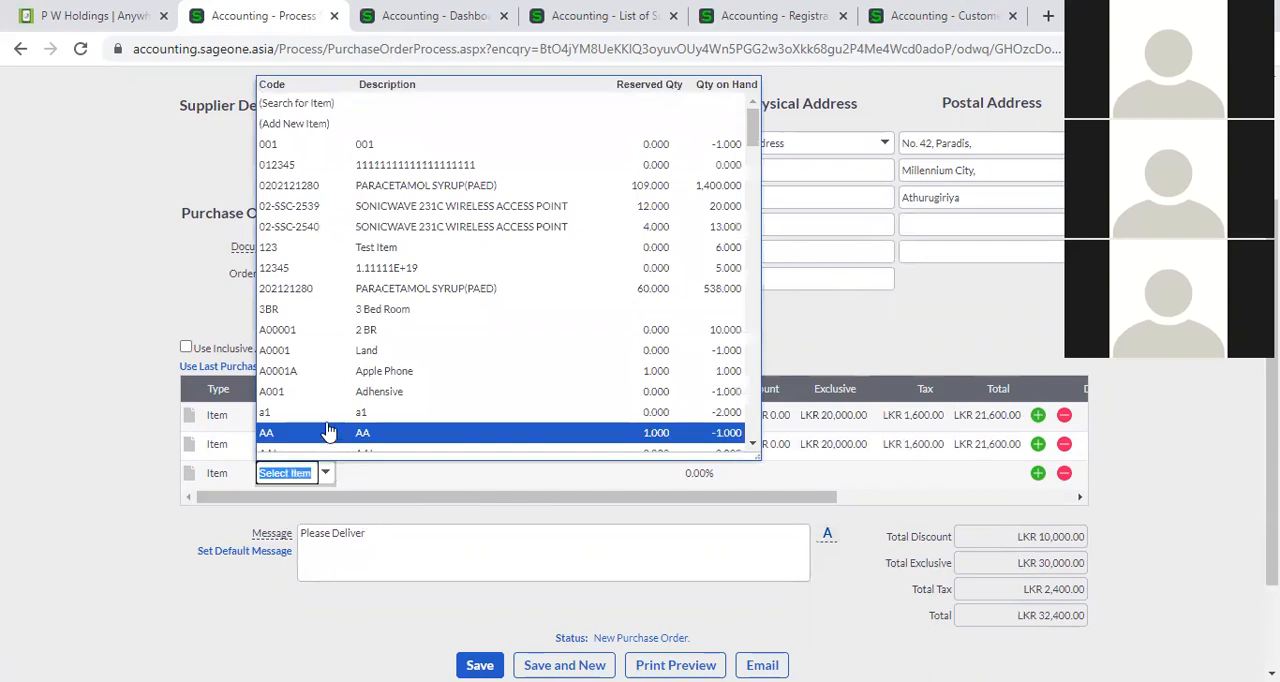
{"action": "left_click", "coordinate": [360, 290]}
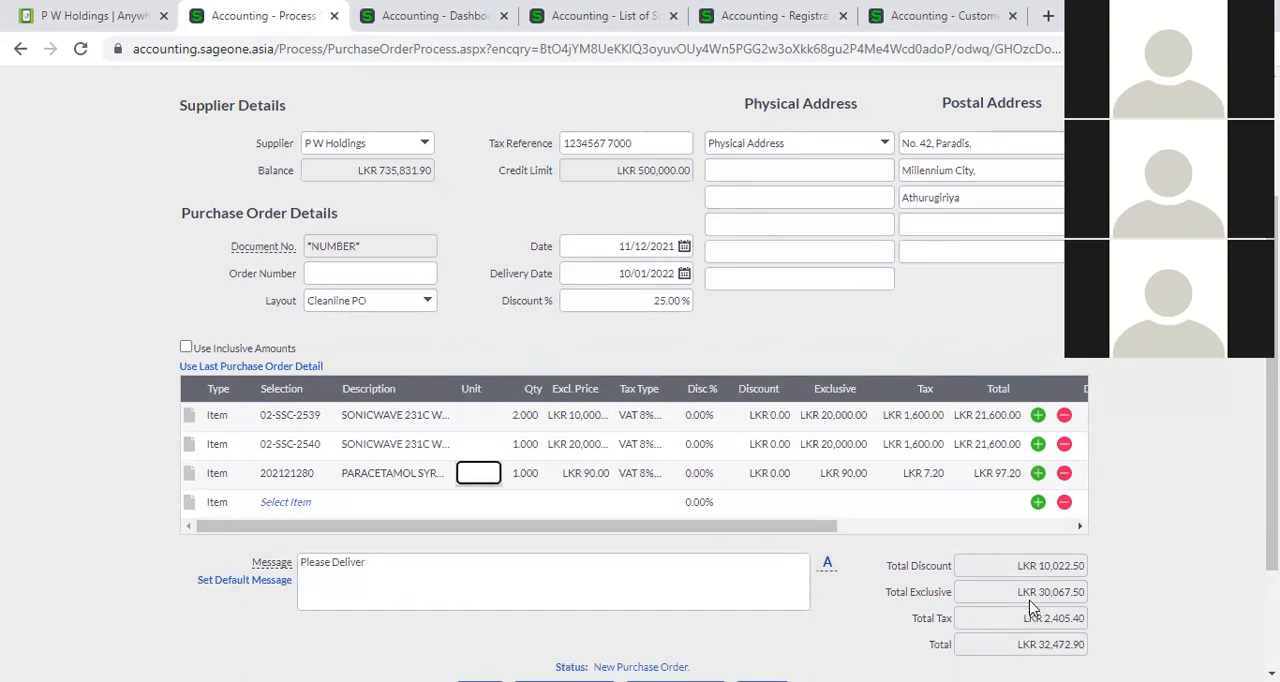
Check the order totals and remove the 02-SSC-2540 line from the purchase order.
{"action": "scroll", "coordinate": [1008, 645], "scroll_direction": "down", "scroll_amount": 1}
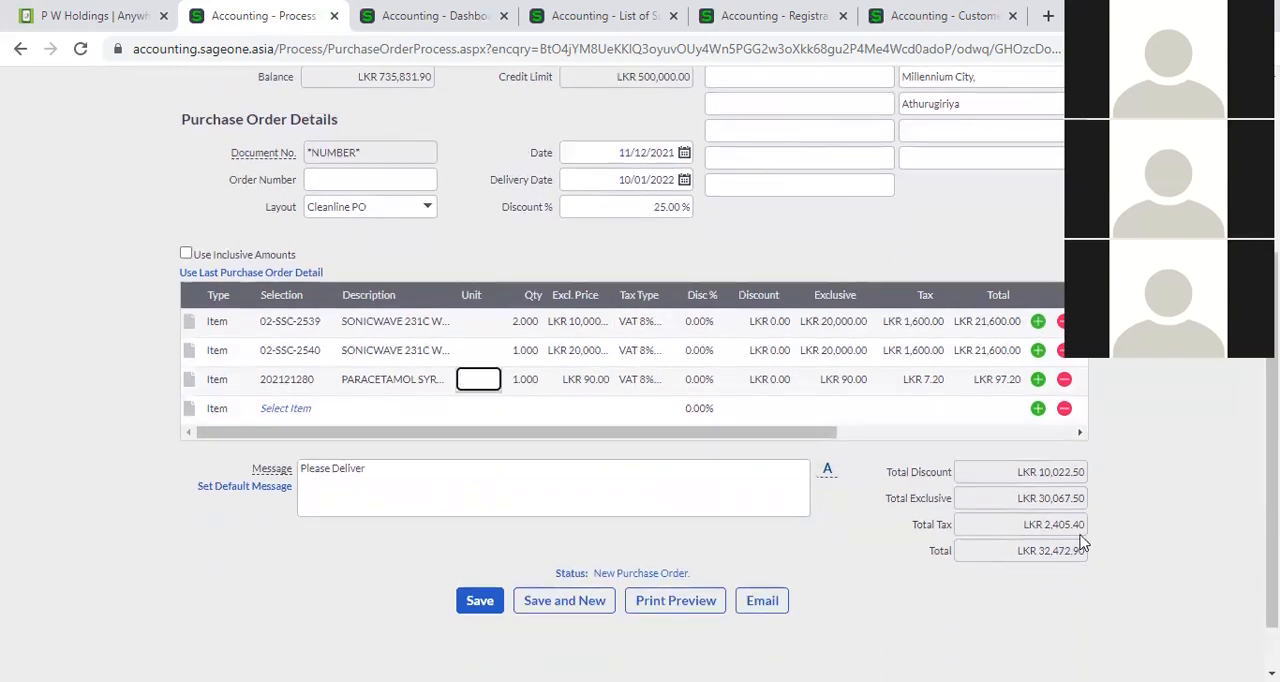
{"action": "scroll", "coordinate": [1080, 543], "scroll_direction": "up", "scroll_amount": 2}
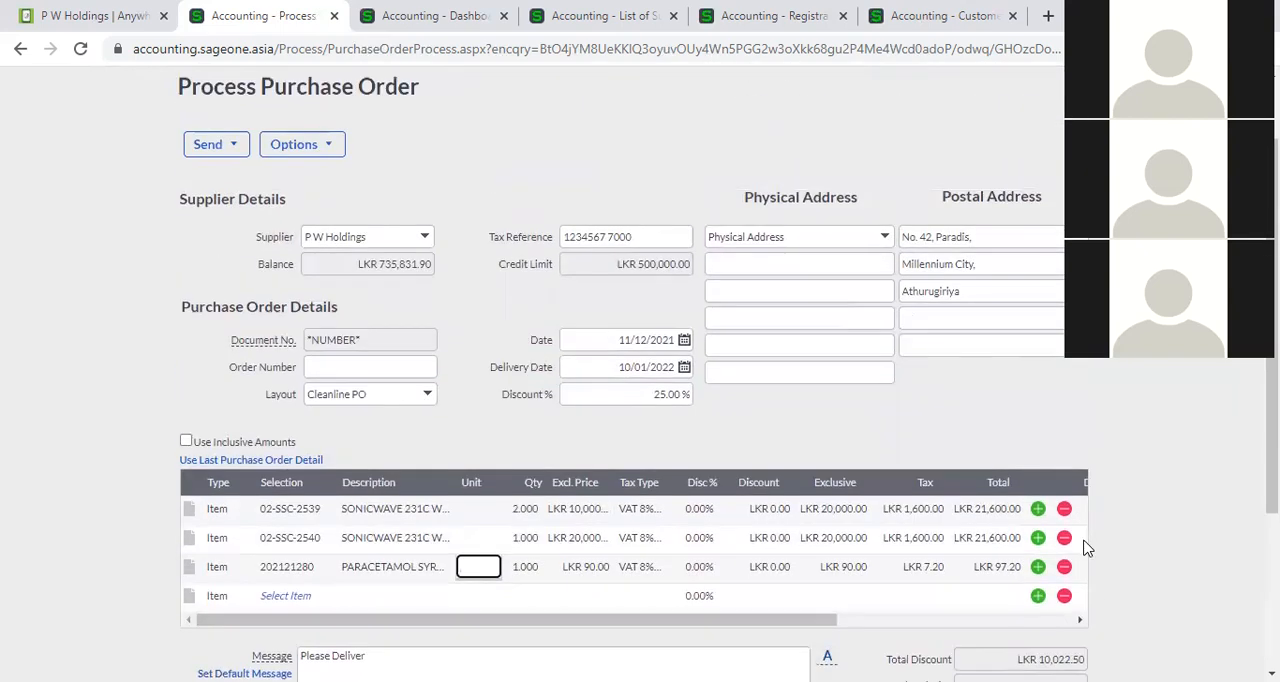
{"action": "scroll", "coordinate": [1088, 548], "scroll_direction": "down", "scroll_amount": 1}
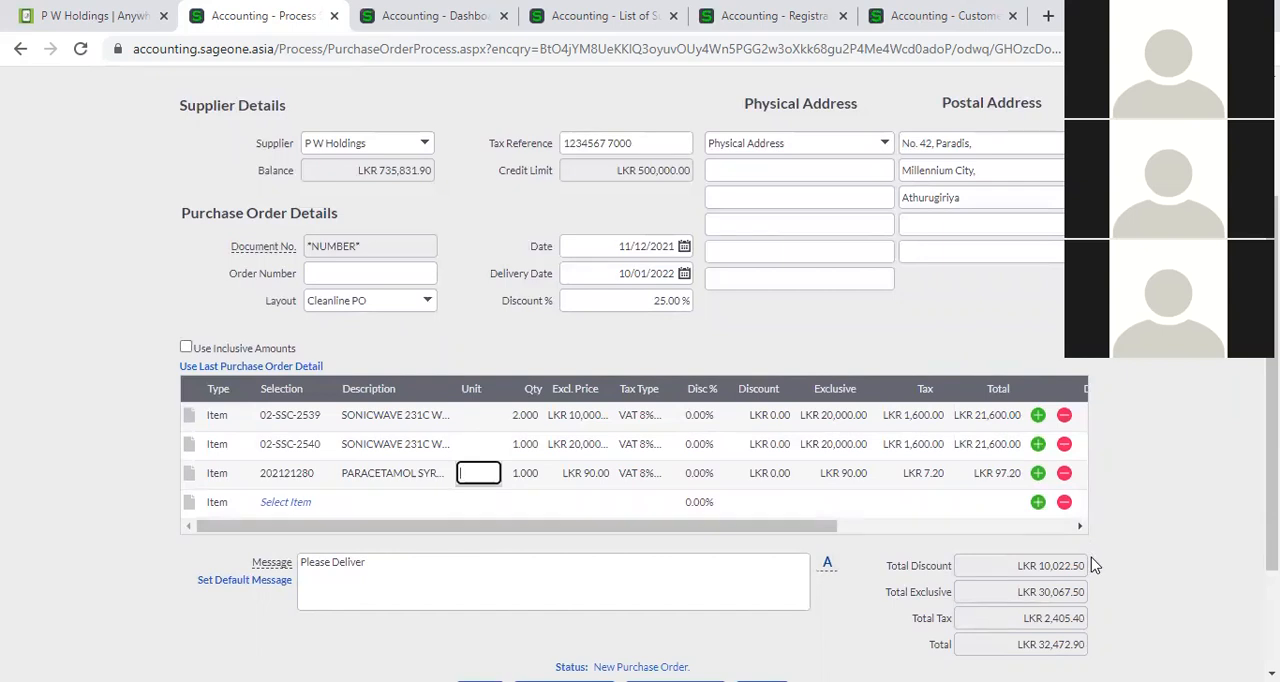
{"action": "left_click", "coordinate": [1065, 444]}
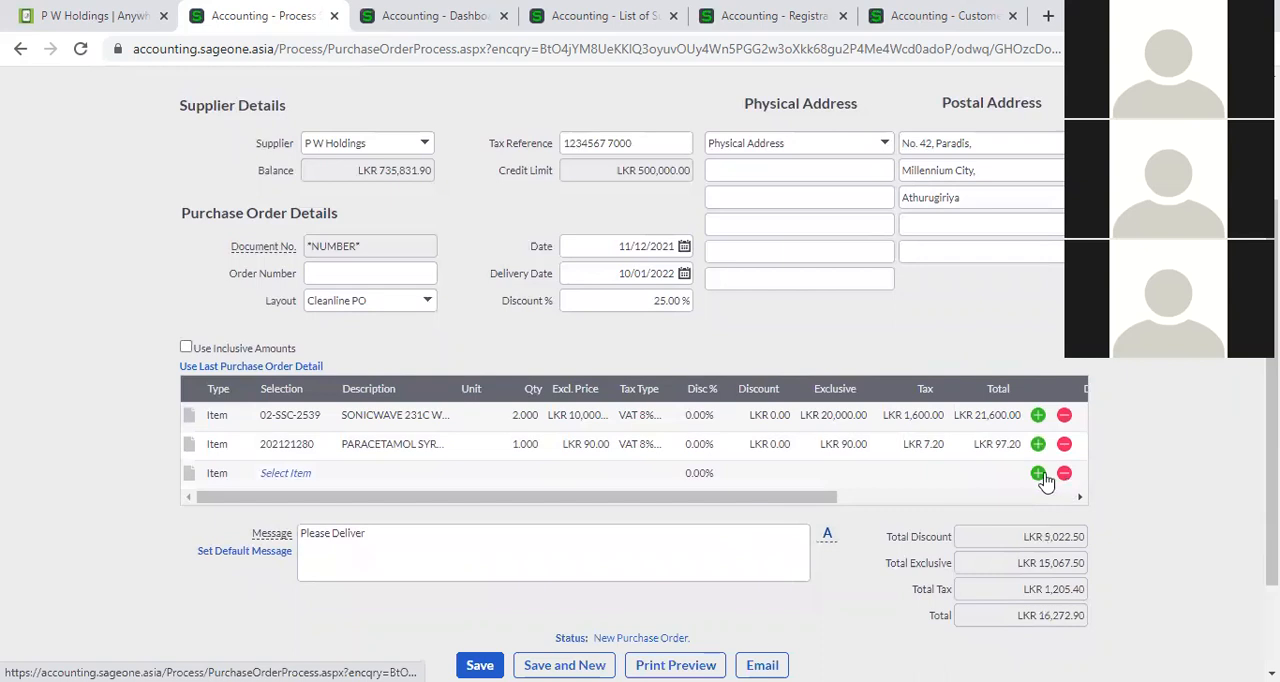
Insert two extra blank lines in the order, and delete two blank lines together with the paracetamol syrup line.
{"action": "double_click", "coordinate": [1041, 476]}
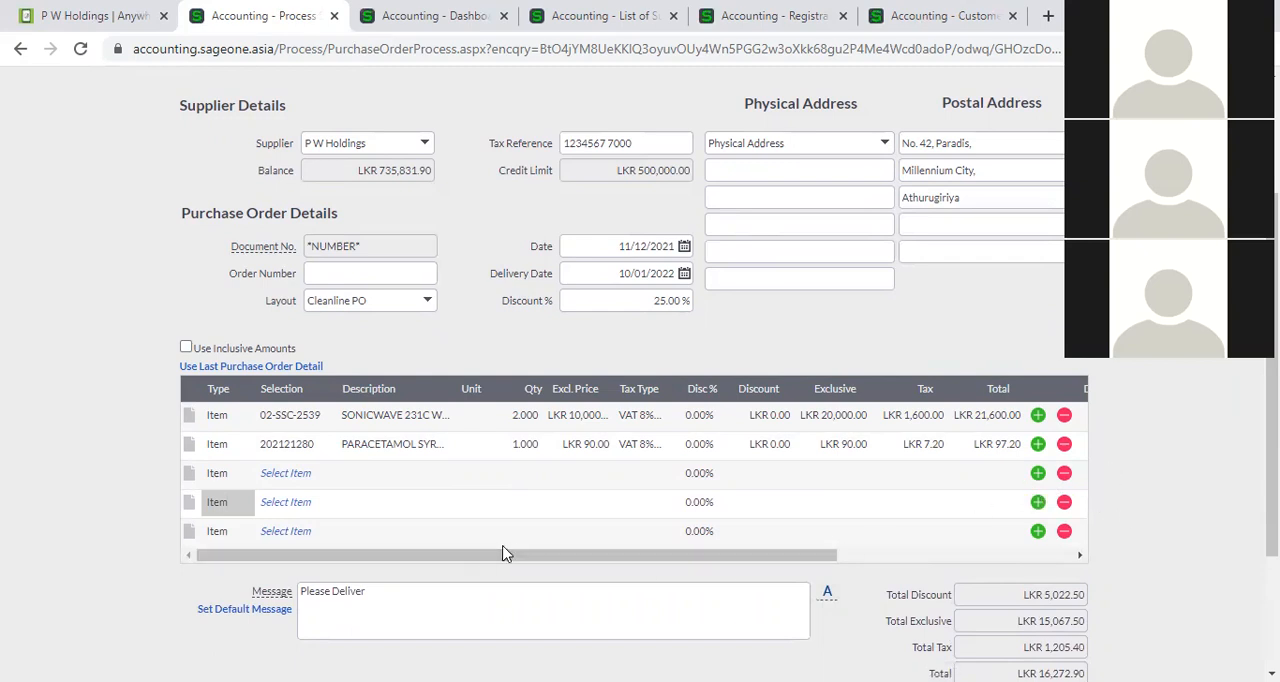
{"action": "left_click", "coordinate": [1064, 474]}
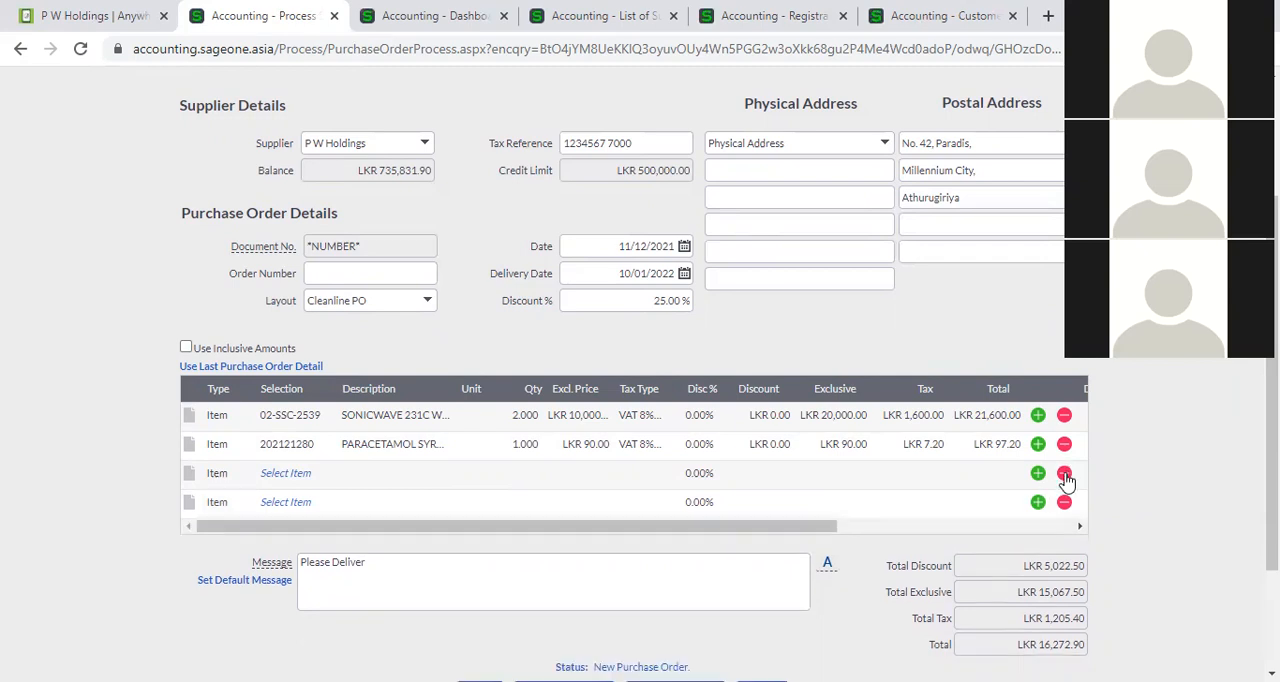
{"action": "left_click", "coordinate": [1064, 474]}
{"action": "left_click", "coordinate": [1064, 446]}
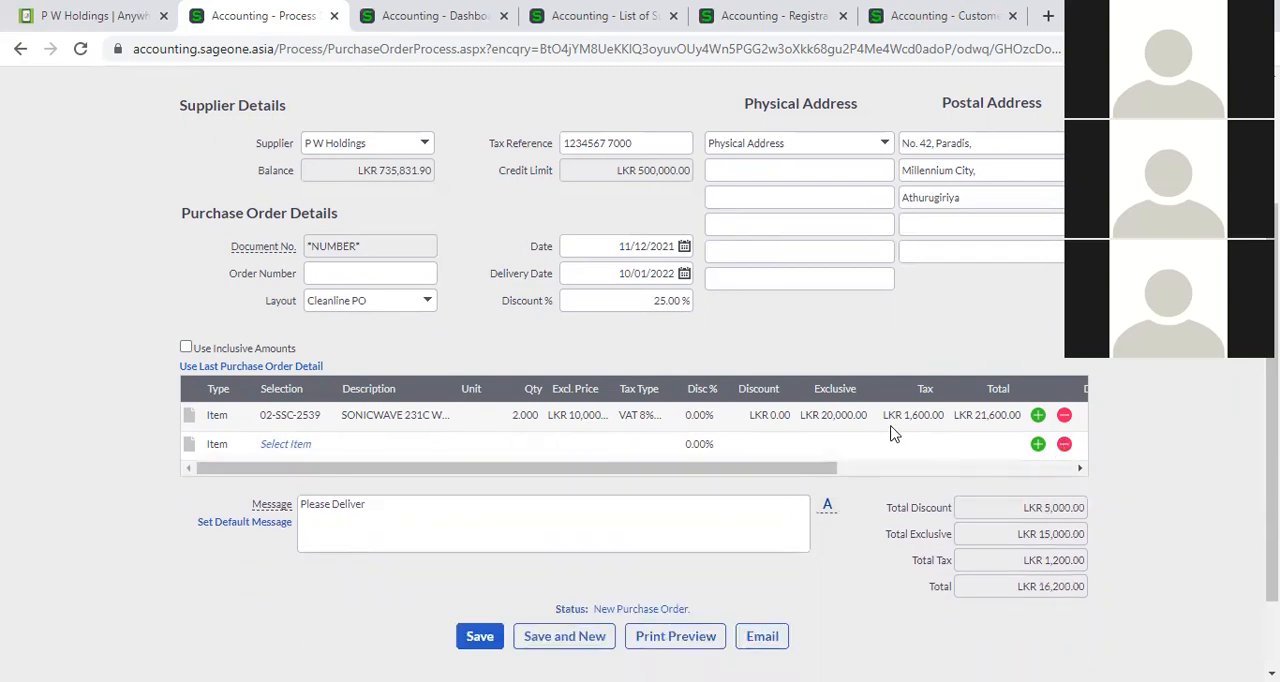
{"action": "left_click", "coordinate": [648, 298]}
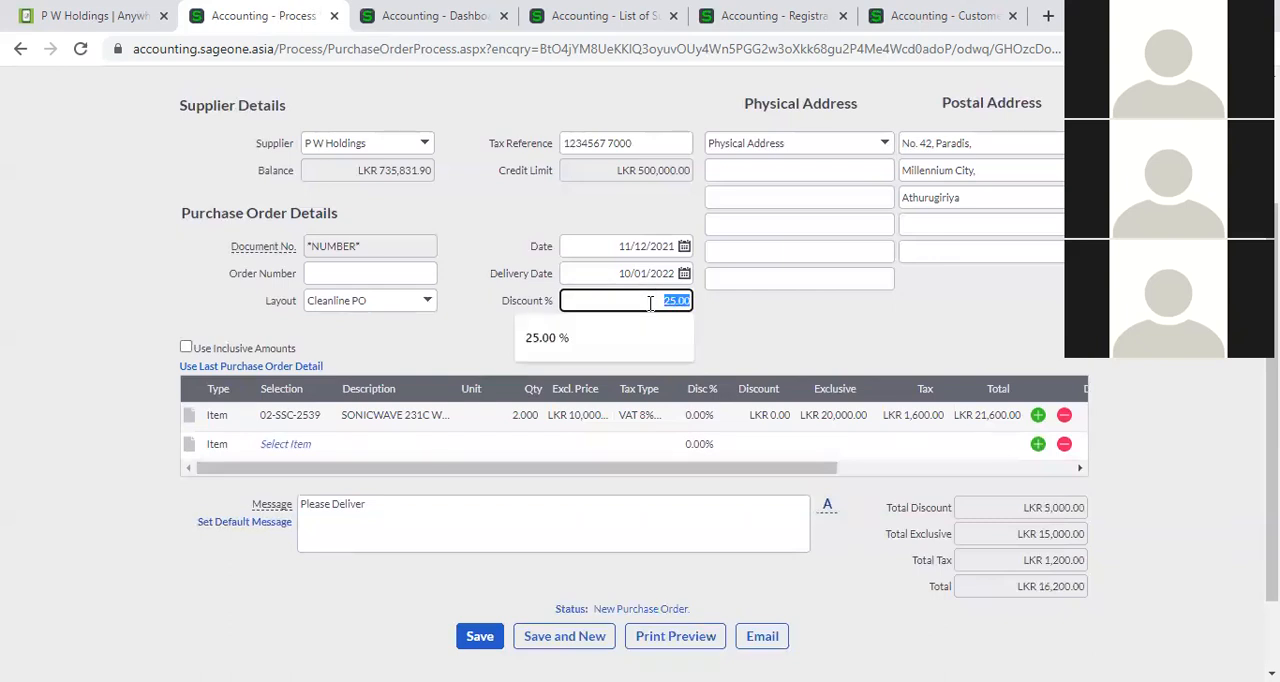
{"action": "left_click", "coordinate": [725, 331]}
{"action": "left_click", "coordinate": [660, 302]}
{"action": "left_click", "coordinate": [660, 305]}
Add item 02-SSC-2540 on the second line of the purchase order with a quantity of 2.
{"action": "left_click", "coordinate": [300, 447]}
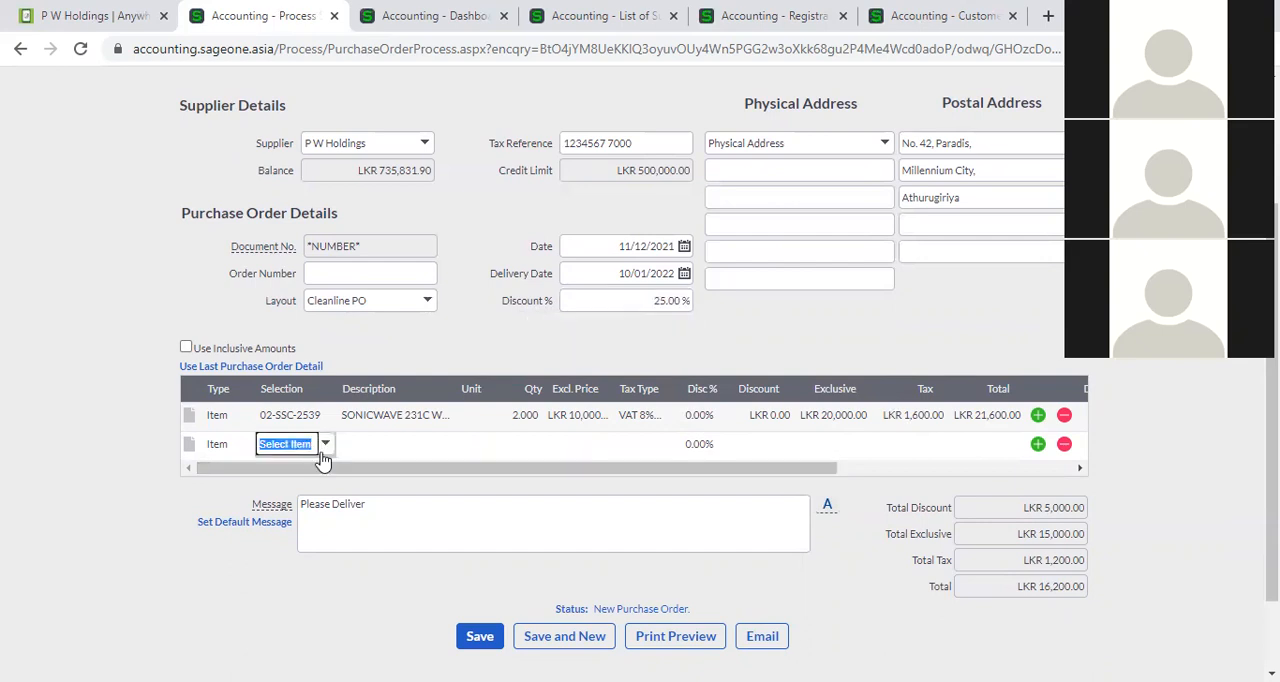
{"action": "left_click", "coordinate": [325, 446]}
{"action": "left_click", "coordinate": [398, 228]}
{"action": "key", "text": "Tab"}
{"action": "type", "text": "2"}
{"action": "key", "text": "Tab"}
{"action": "left_click", "coordinate": [782, 338]}
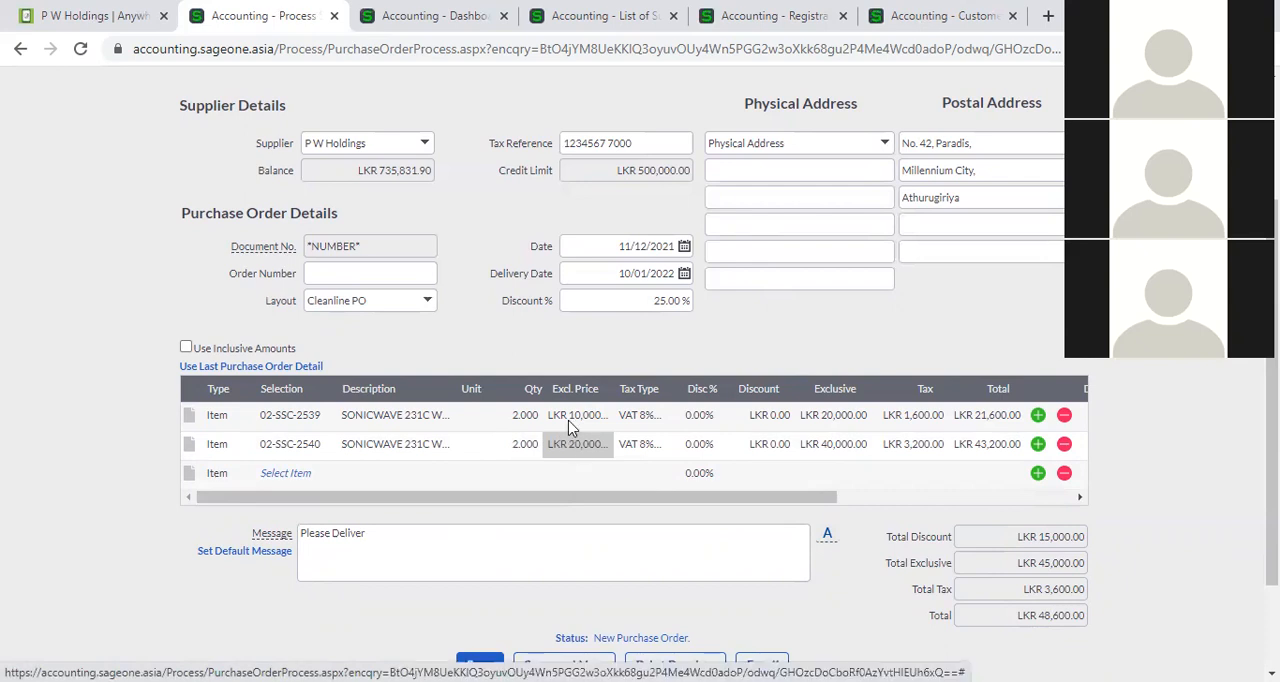
Set the quantity of both the 02-SSC-2539 and 02-SSC-2540 lines to 1.
{"action": "left_click", "coordinate": [525, 416]}
{"action": "type", "text": "1"}
{"action": "key", "text": "Return"}
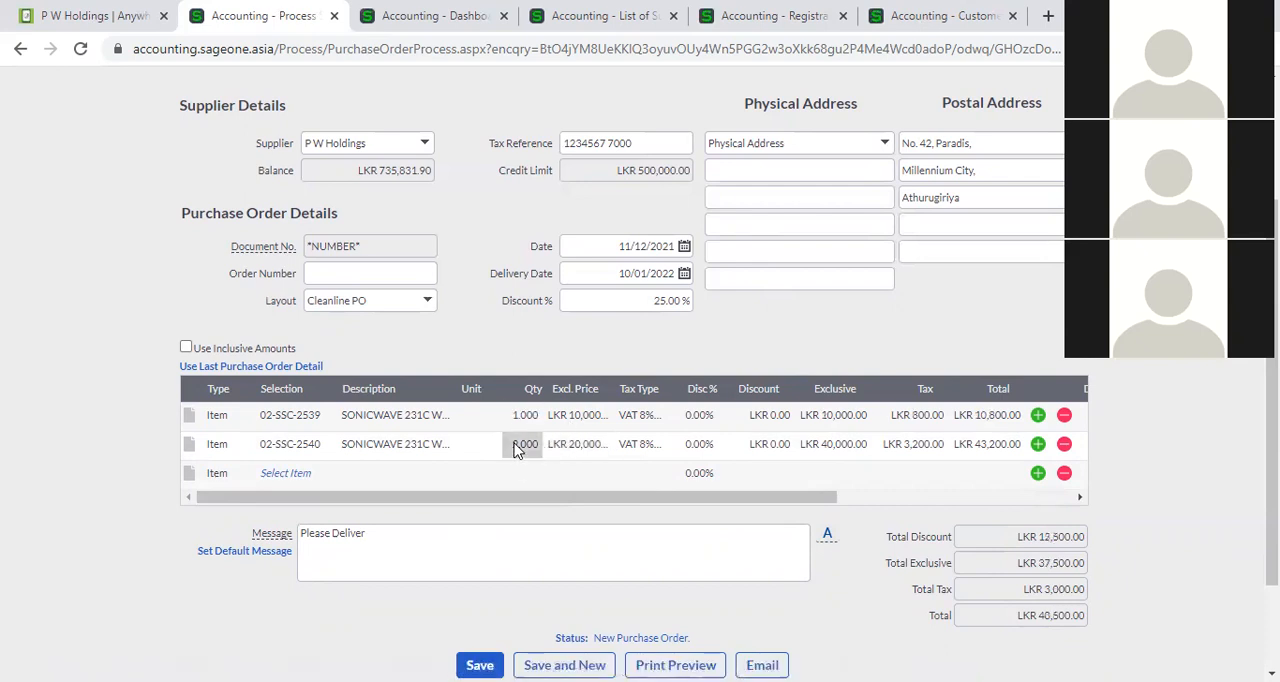
{"action": "left_click", "coordinate": [517, 445]}
{"action": "type", "text": "1"}
{"action": "key", "text": "Tab"}
{"action": "left_click", "coordinate": [773, 345]}
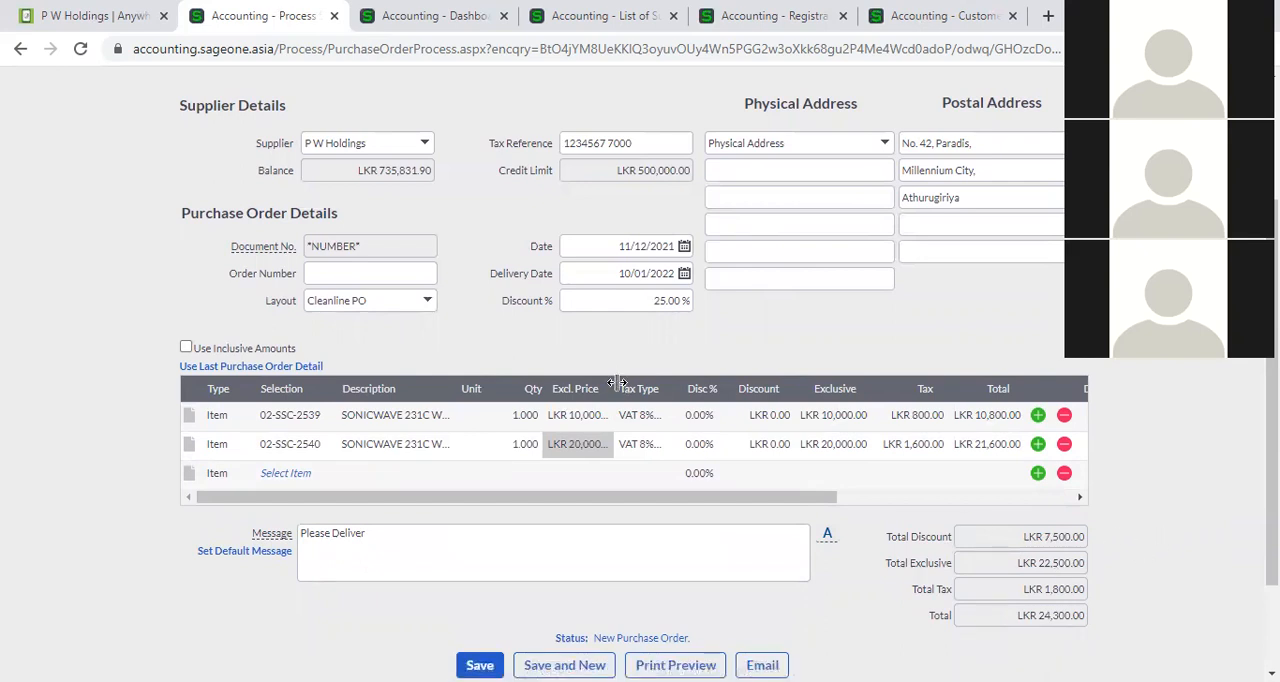
Clear the purchase order's overall discount percentage to 0%.
{"action": "left_click", "coordinate": [635, 301]}
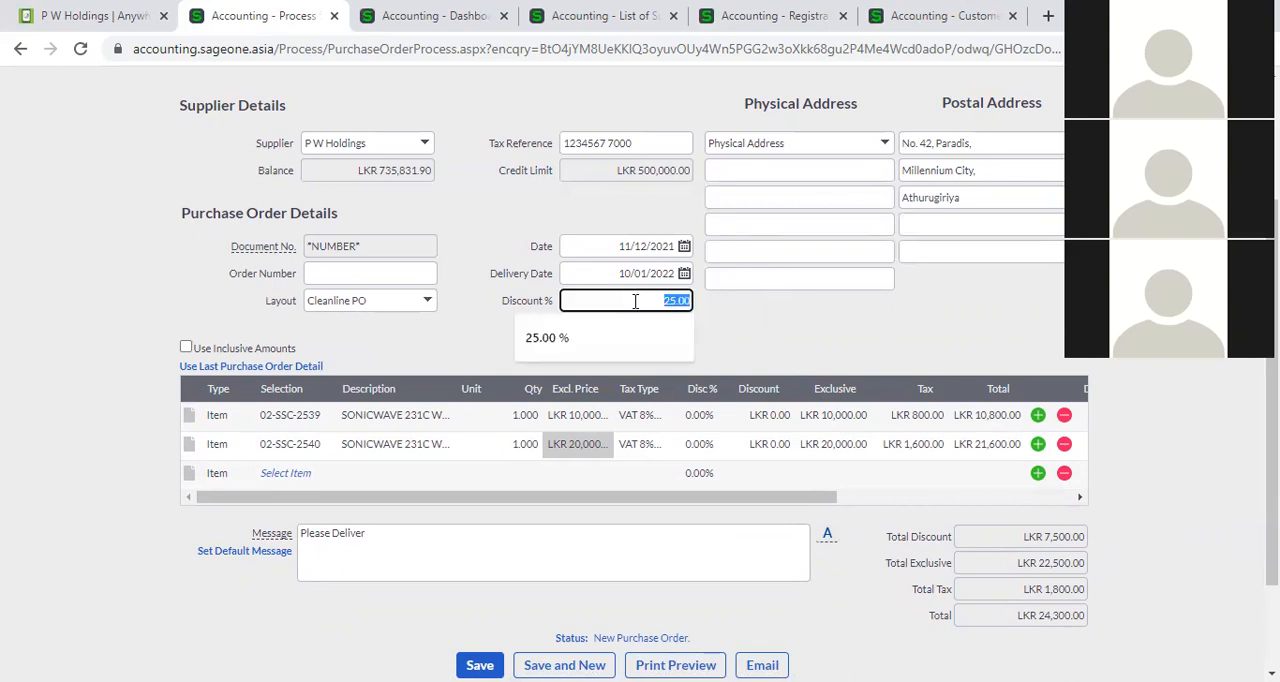
{"action": "key", "text": "BackSpace"}
{"action": "left_click", "coordinate": [770, 342]}
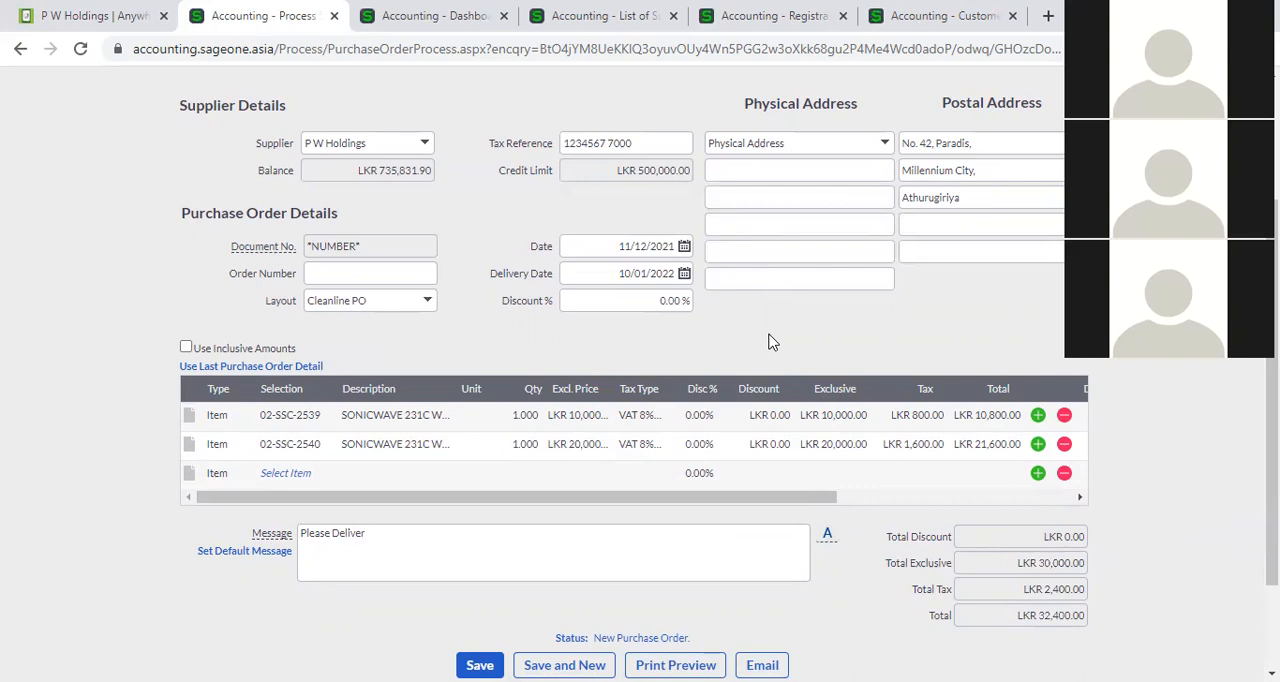
Apply line discounts of 10% to item 02-SSC-2539 and 5% to item 02-SSC-2540.
{"action": "left_click", "coordinate": [699, 418]}
{"action": "type", "text": "10"}
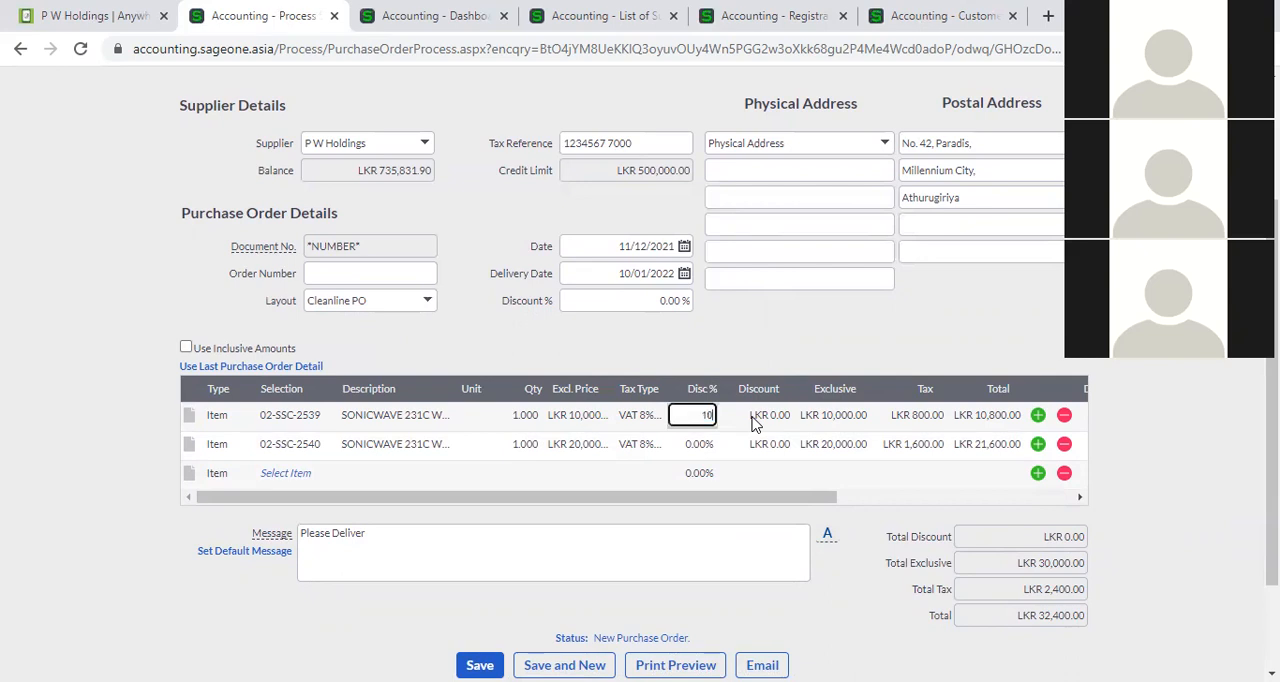
{"action": "left_click", "coordinate": [692, 447]}
{"action": "type", "text": "5"}
{"action": "left_click", "coordinate": [750, 349]}
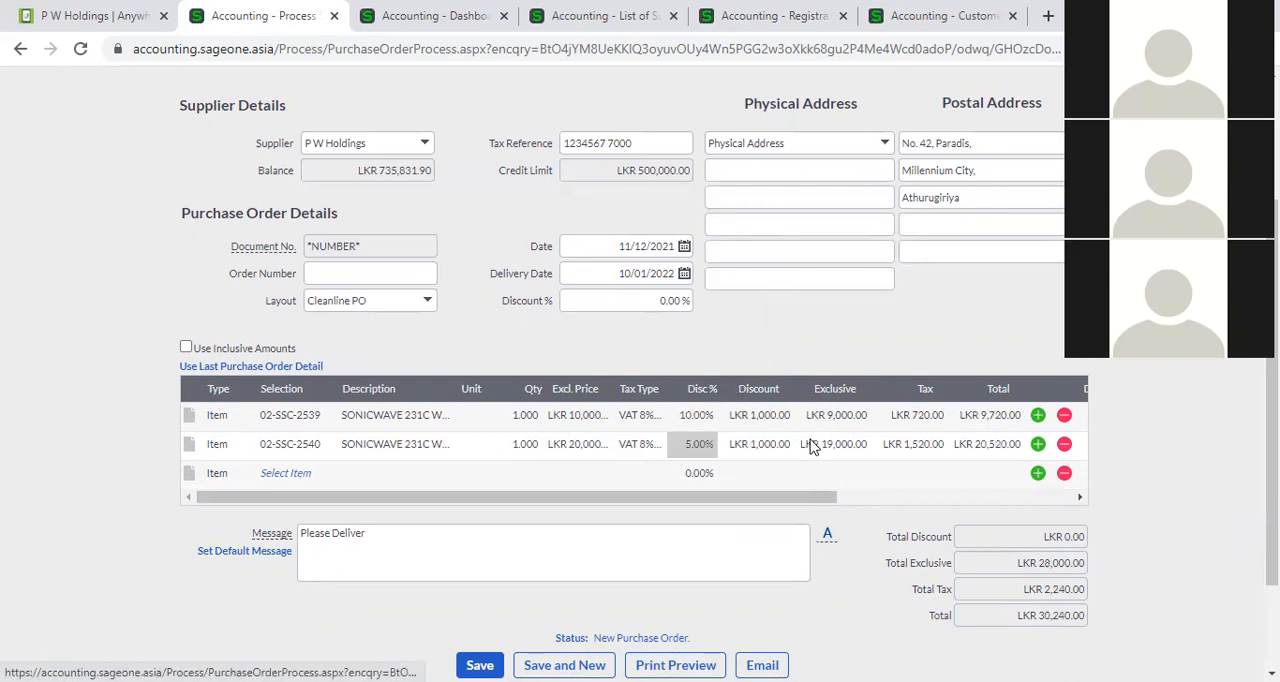
Review the discount and exclusive amounts of the two item lines without changing them.
{"action": "left_click", "coordinate": [754, 472]}
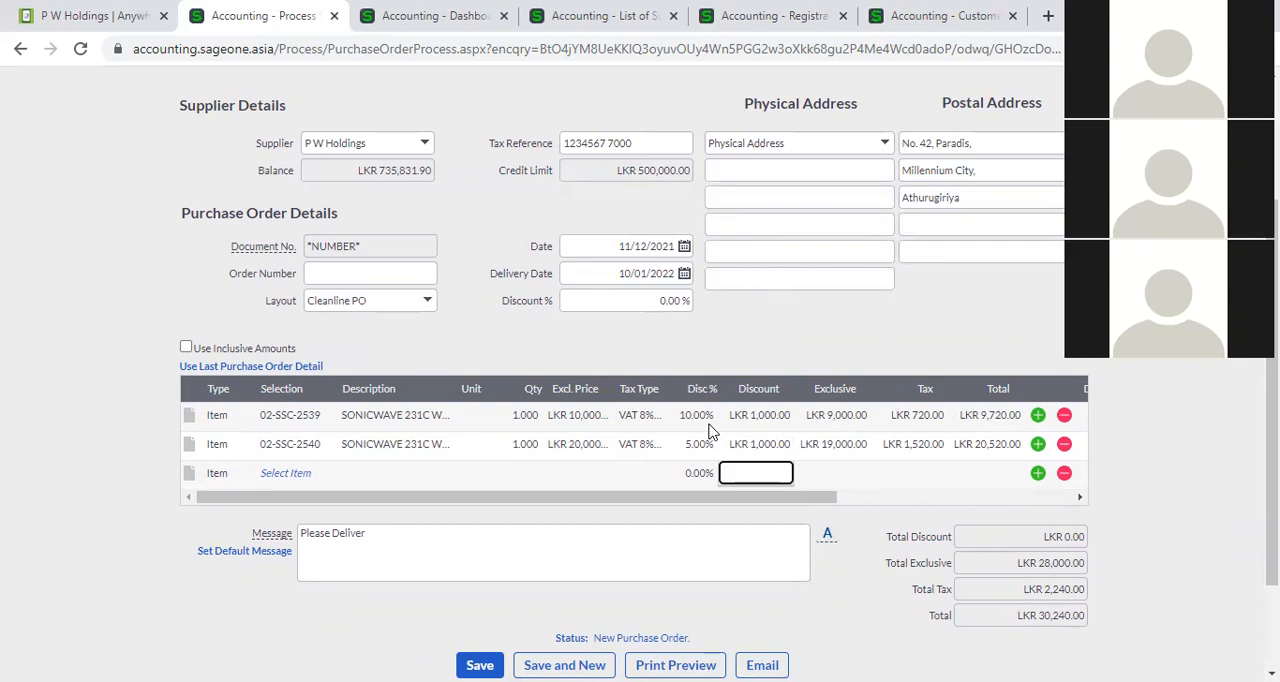
{"action": "left_click", "coordinate": [820, 426]}
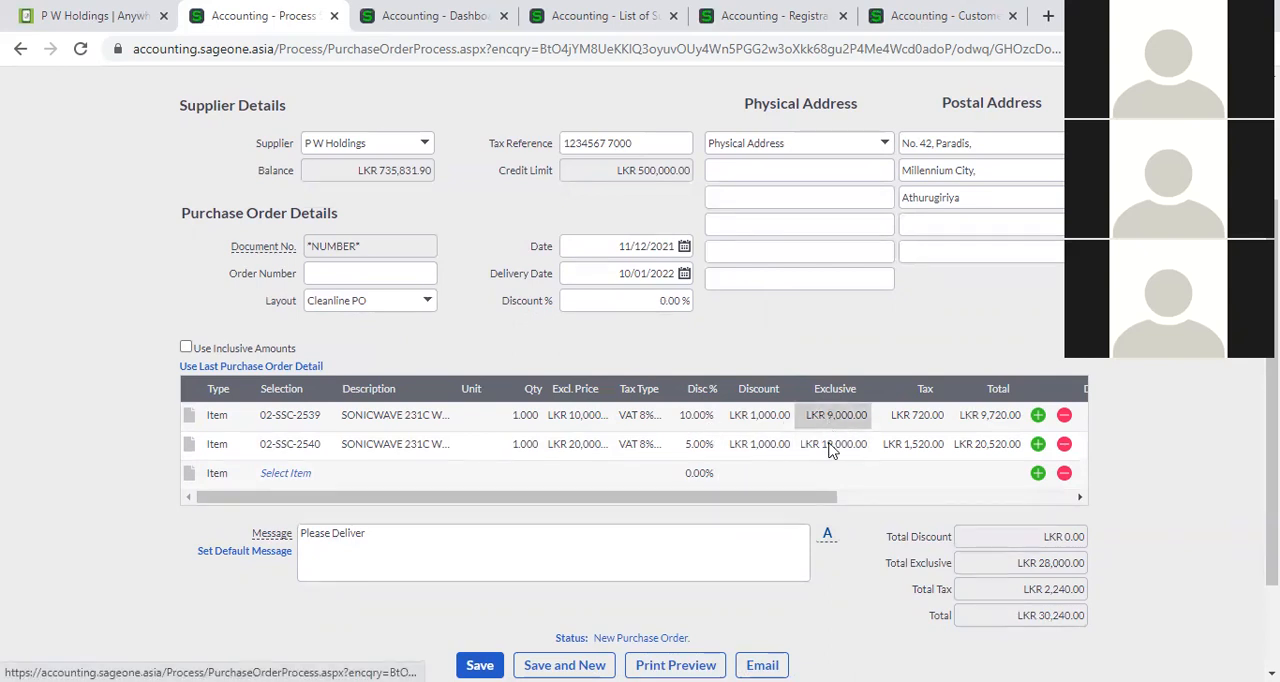
{"action": "left_click", "coordinate": [770, 422]}
{"action": "left_click", "coordinate": [768, 449]}
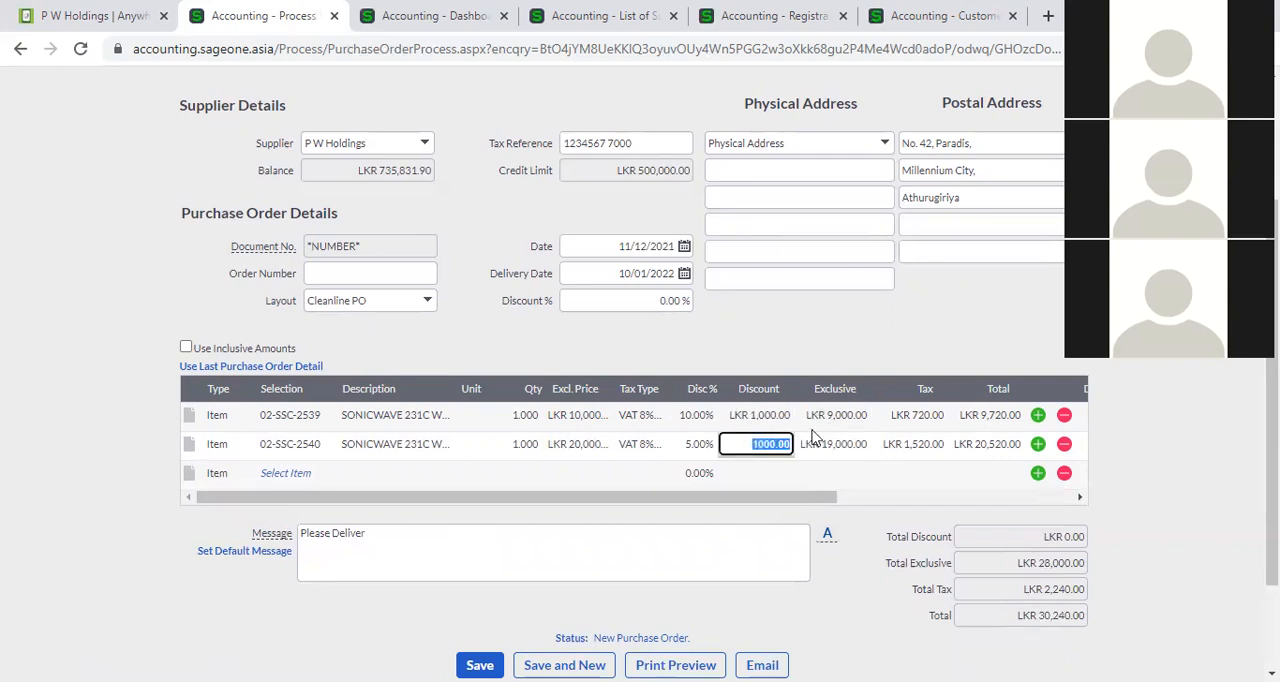
Examine the order's overall discount percentage alongside the discount percentages and amounts of the two item lines.
{"action": "left_click", "coordinate": [798, 353]}
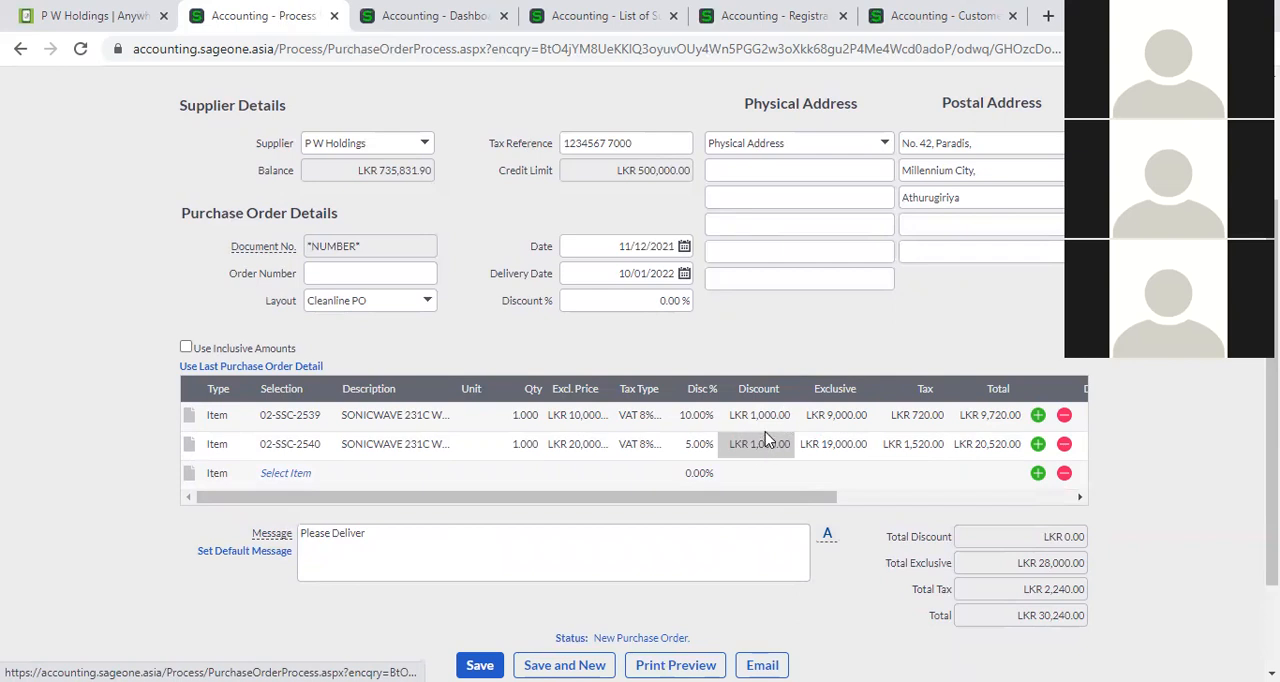
{"action": "left_click", "coordinate": [660, 305]}
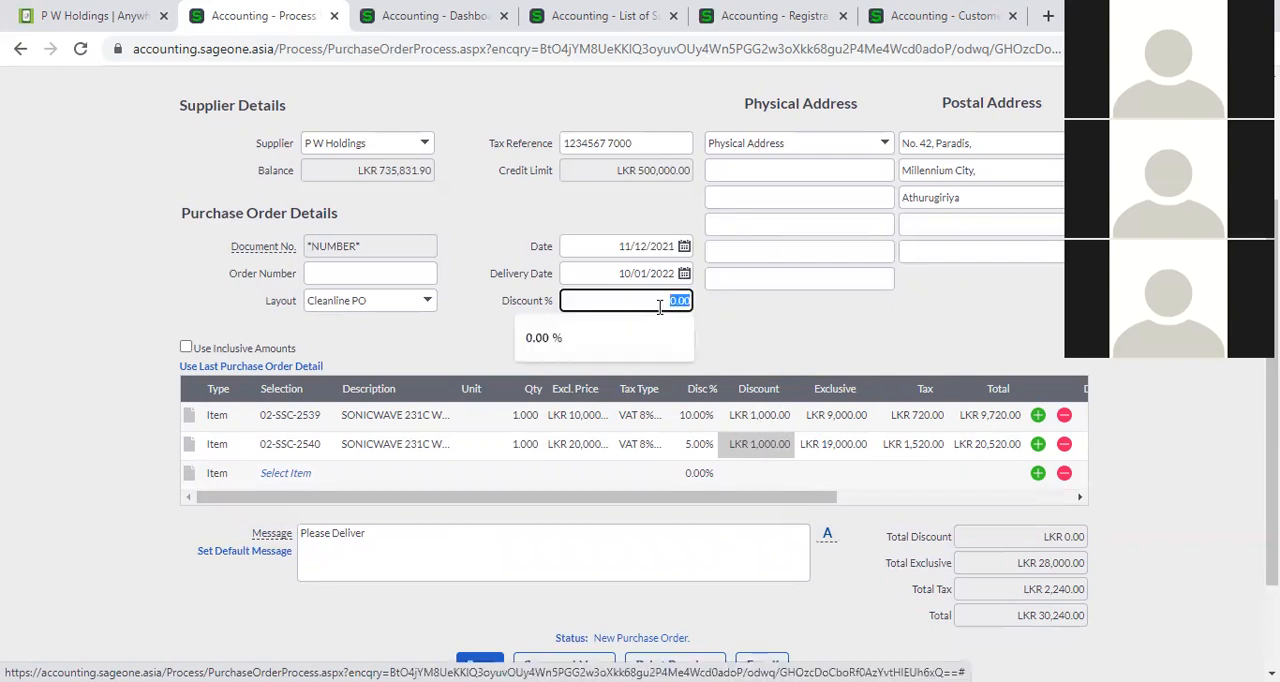
{"action": "left_click", "coordinate": [661, 300]}
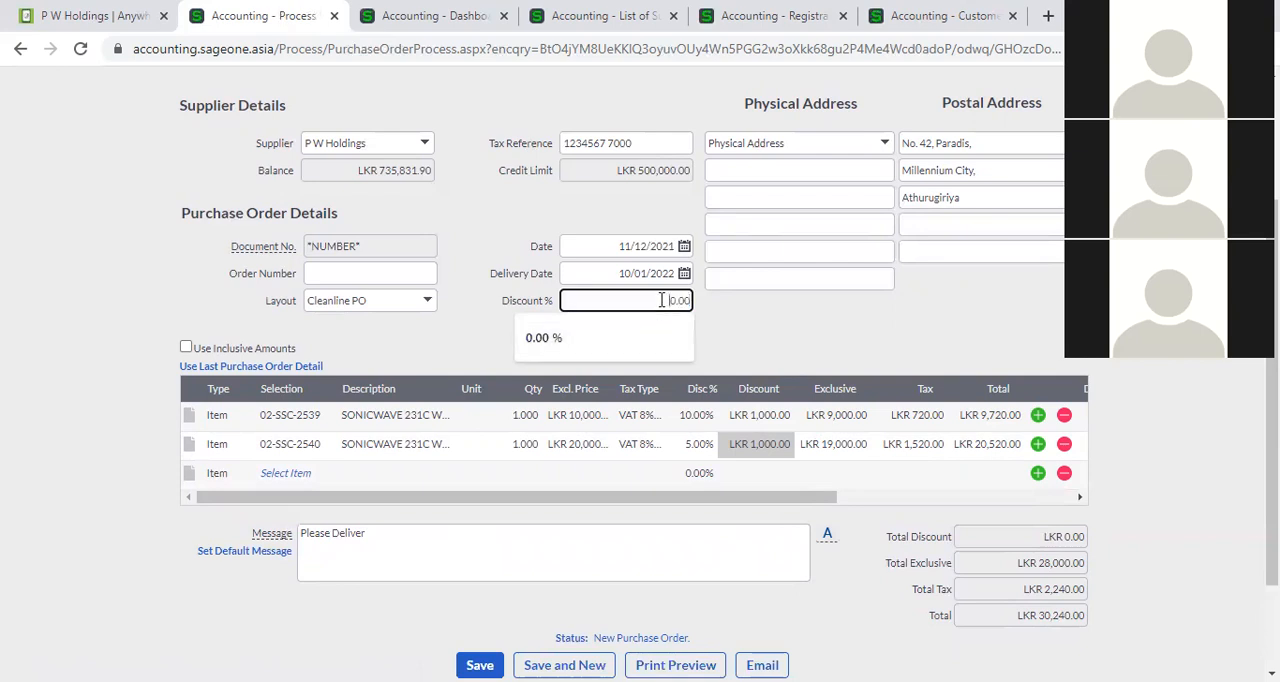
{"action": "left_click", "coordinate": [731, 328]}
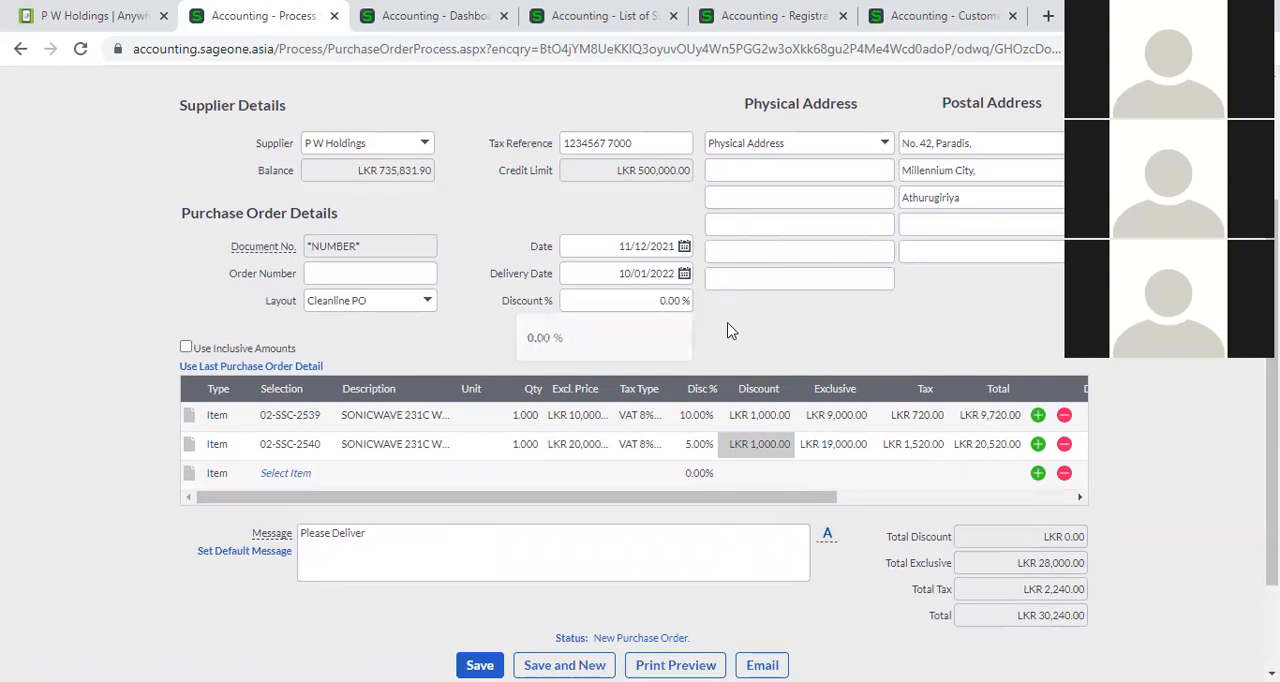
{"action": "left_click", "coordinate": [677, 308]}
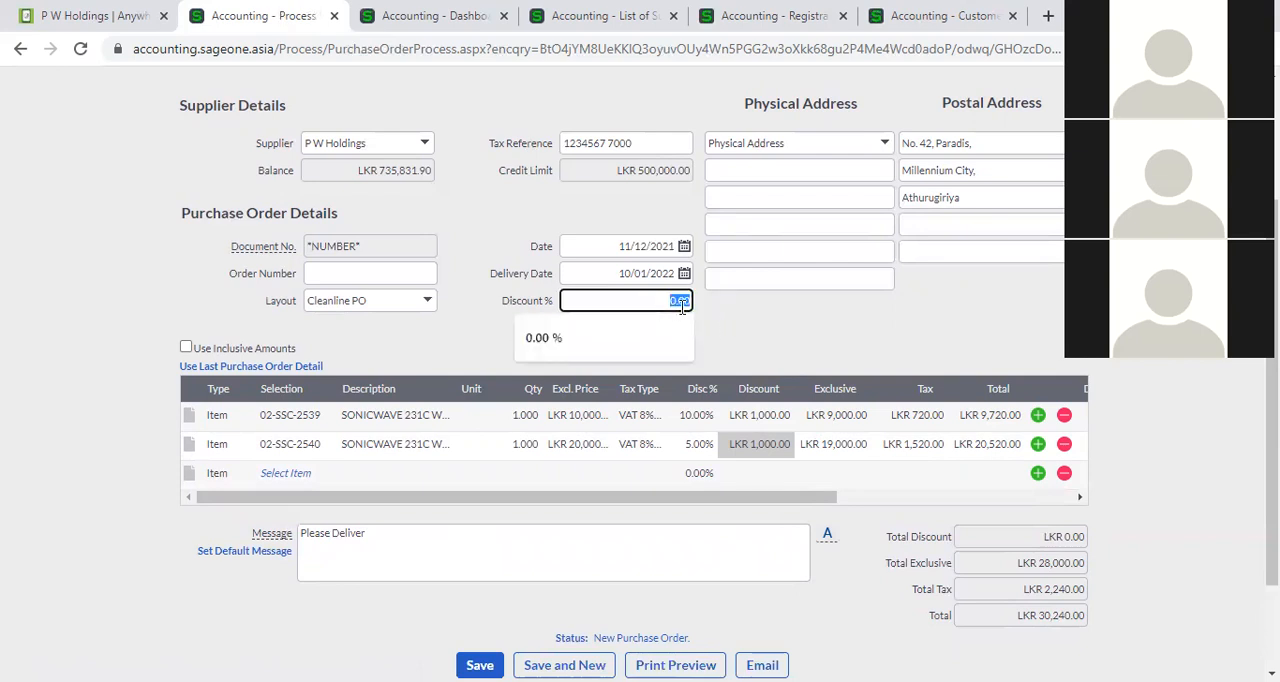
{"action": "left_click", "coordinate": [784, 416]}
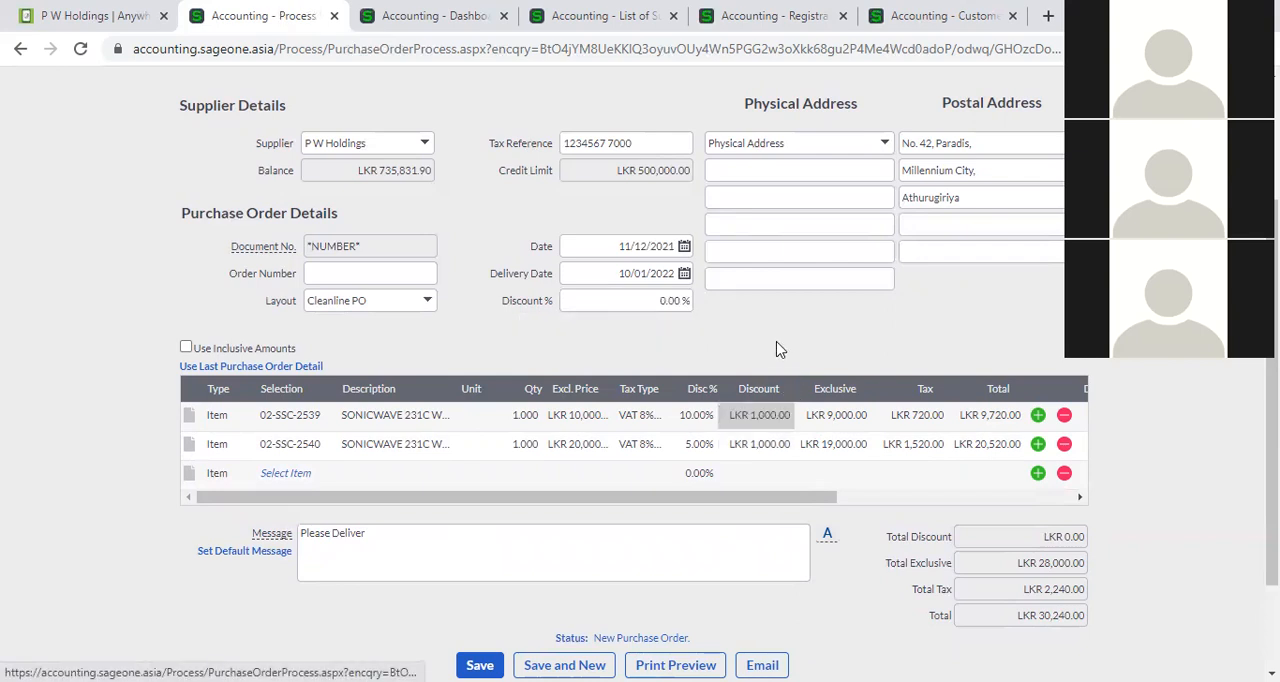
{"action": "left_click", "coordinate": [701, 415]}
{"action": "left_click", "coordinate": [700, 443]}
{"action": "left_click", "coordinate": [700, 418]}
{"action": "left_click", "coordinate": [698, 443]}
{"action": "left_click", "coordinate": [698, 445]}
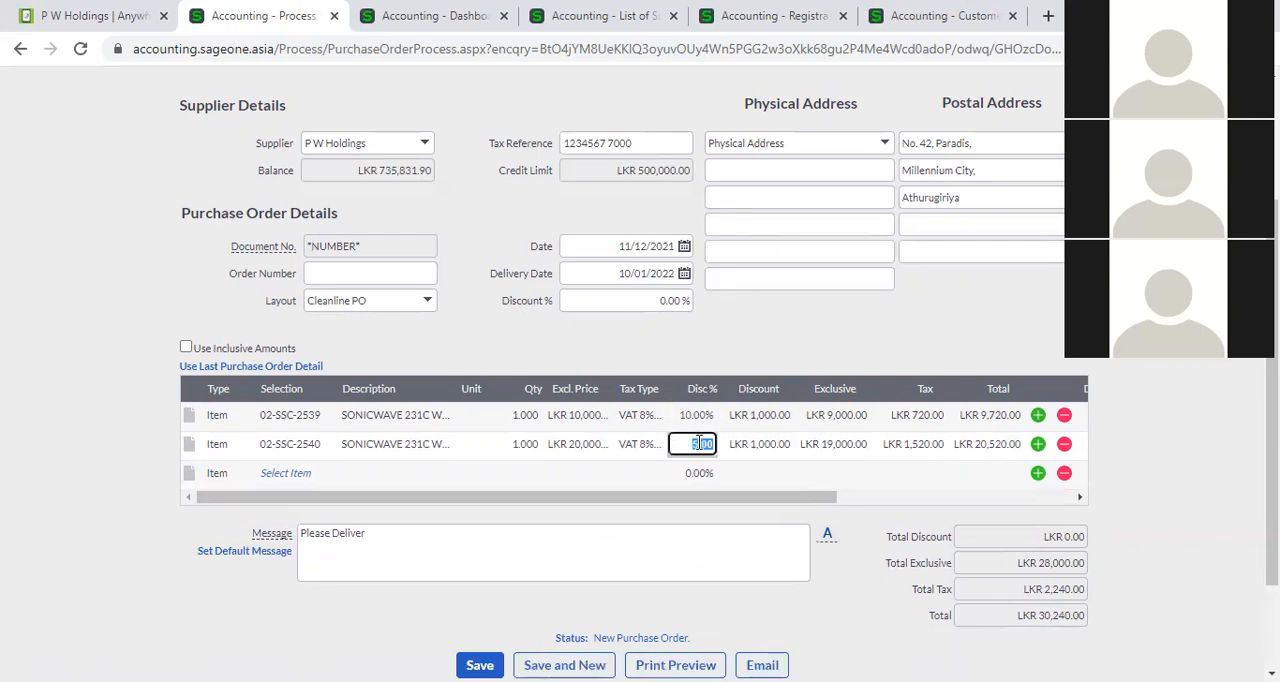
{"action": "left_click", "coordinate": [734, 345]}
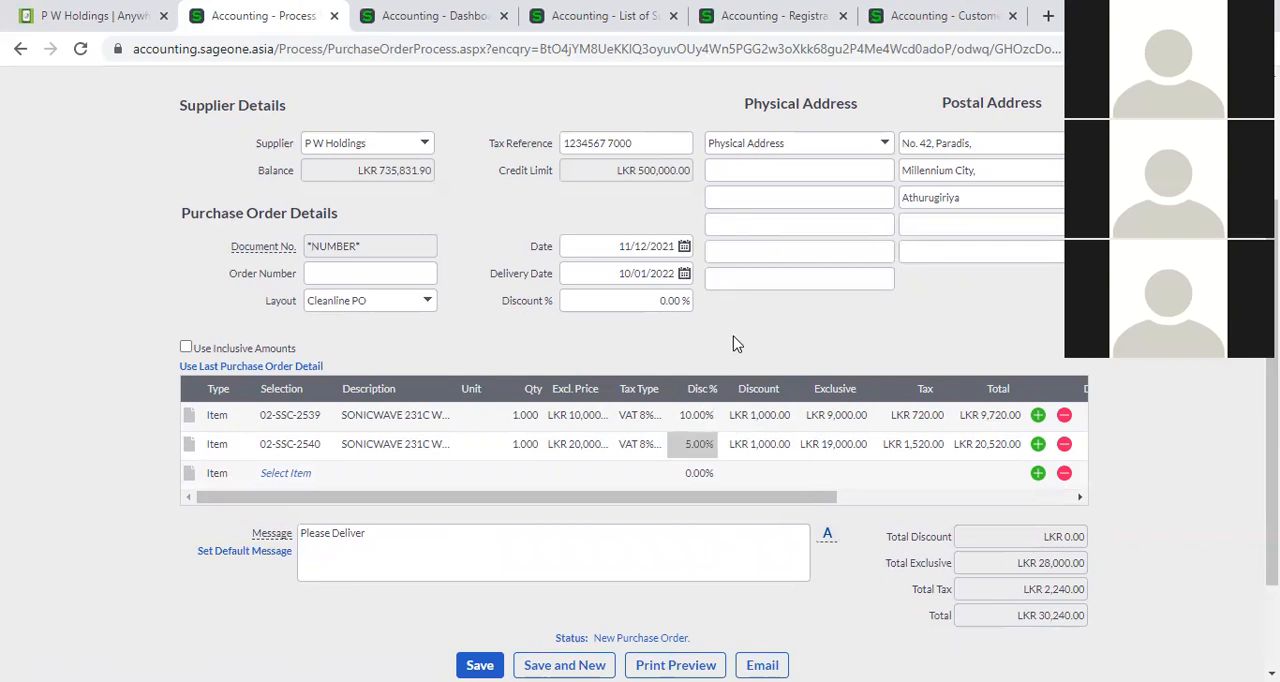
Set the discount amount of the 02-SSC-2539 line to LKR 1,500.00 and check its discount percentage.
{"action": "left_click", "coordinate": [755, 420]}
{"action": "left_click", "coordinate": [755, 420]}
{"action": "type", "text": "15"}
{"action": "left_click", "coordinate": [700, 416]}
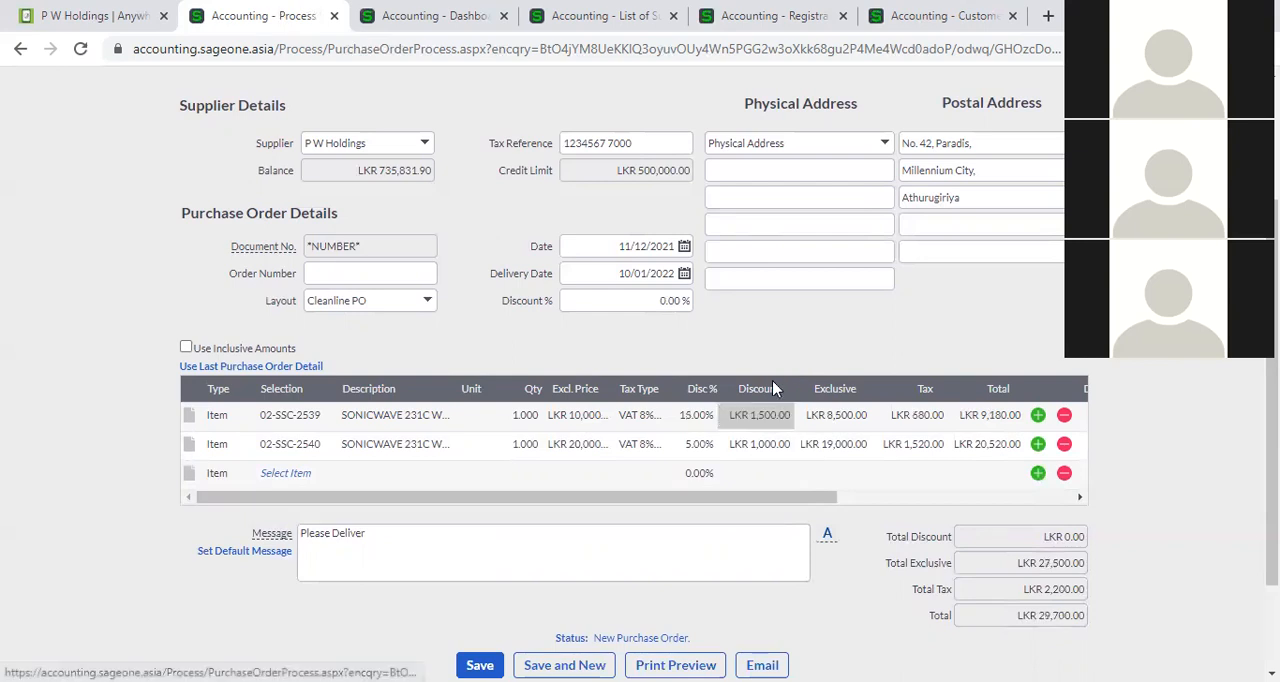
{"action": "left_click", "coordinate": [700, 418]}
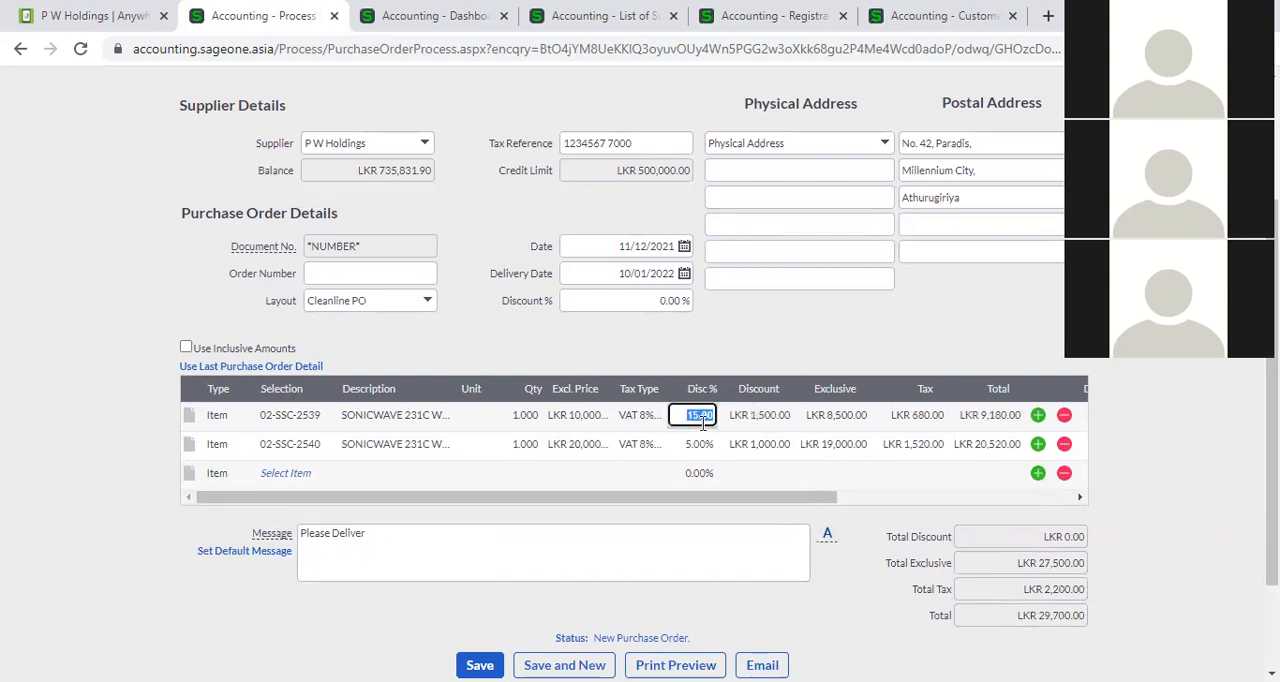
{"action": "left_click", "coordinate": [742, 331]}
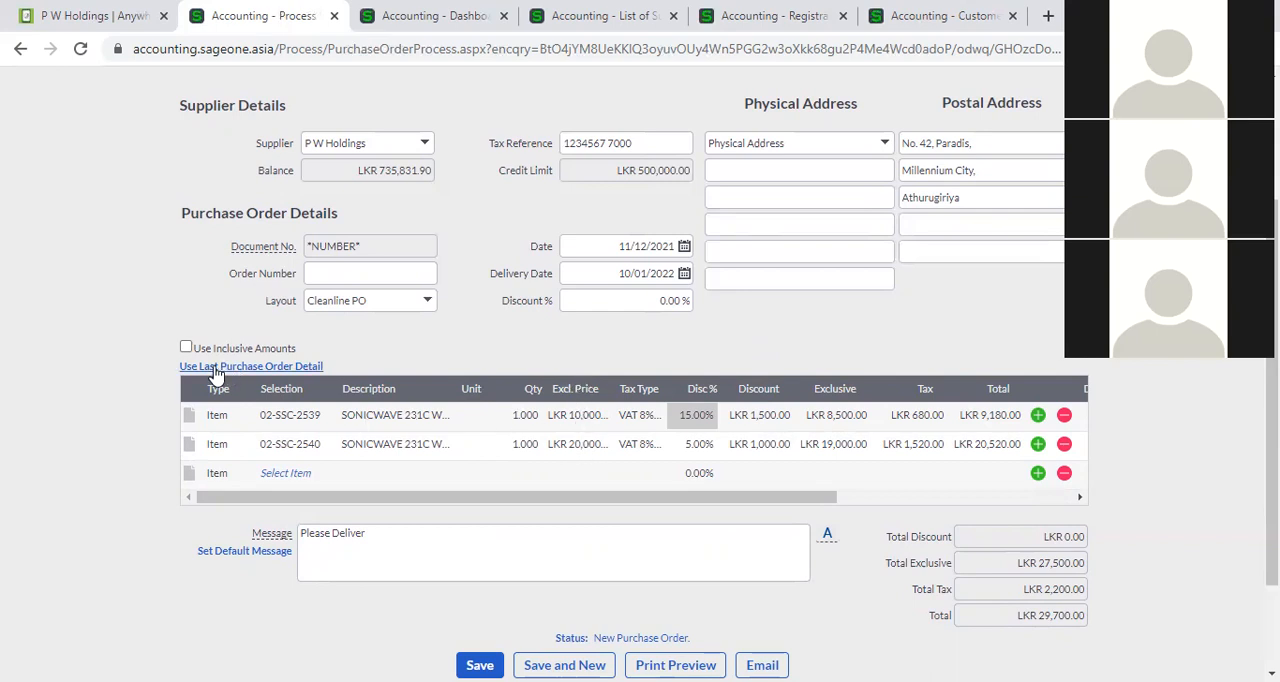
Switch the purchase order lines to tax-inclusive amounts, and back to exclusive amounts.
{"action": "left_click", "coordinate": [186, 348]}
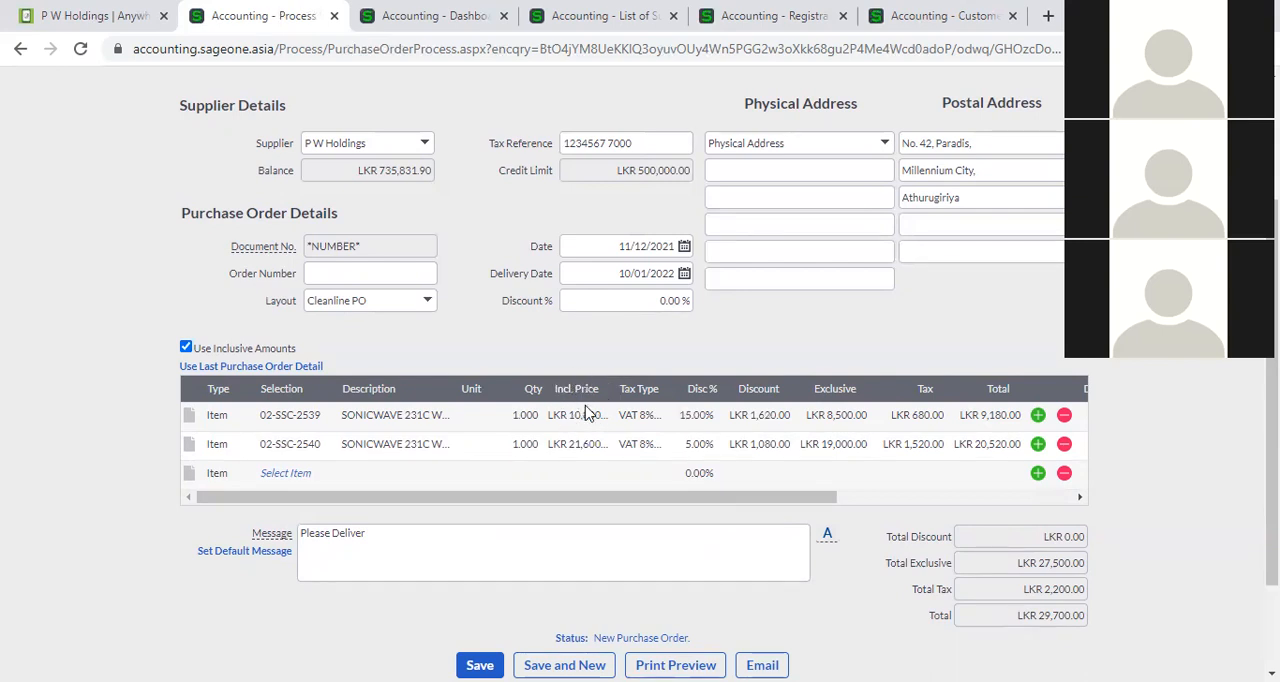
{"action": "left_click", "coordinate": [185, 348]}
Compare the purchase order's message with the default Purchase Order message under Supplier Document Messages in the company settings.
{"action": "scroll", "coordinate": [579, 342], "scroll_direction": "down", "scroll_amount": 2}
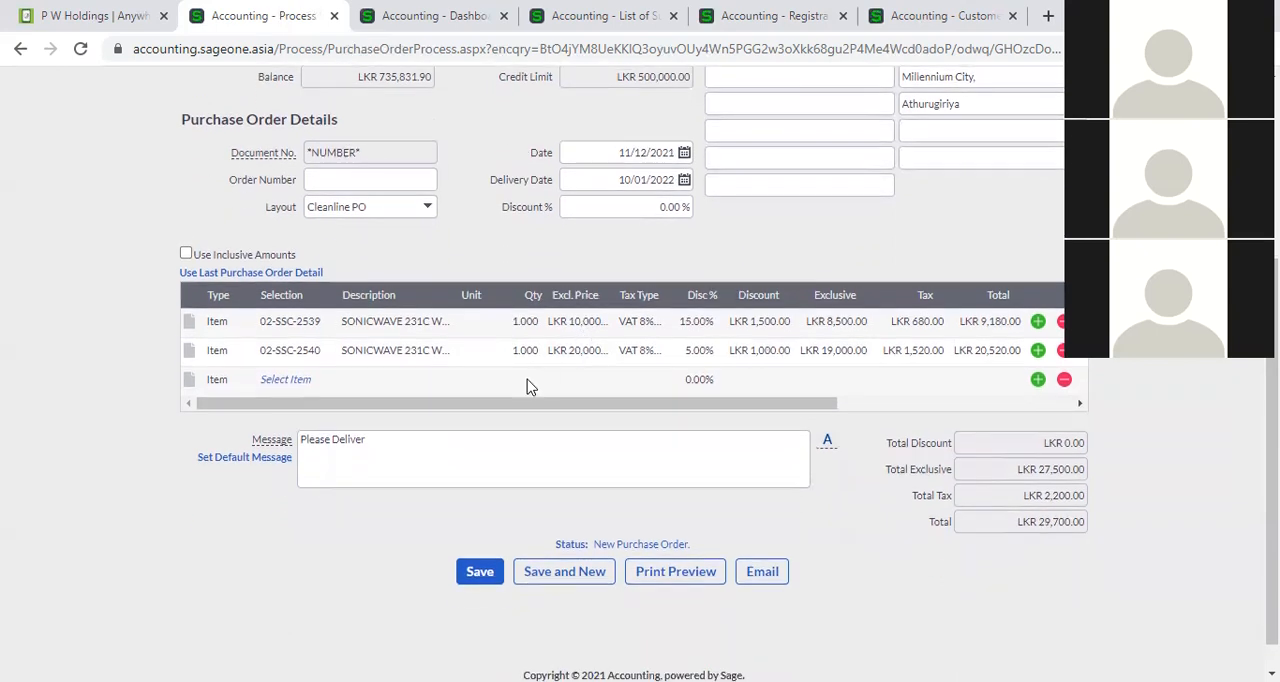
{"action": "triple_click", "coordinate": [385, 439]}
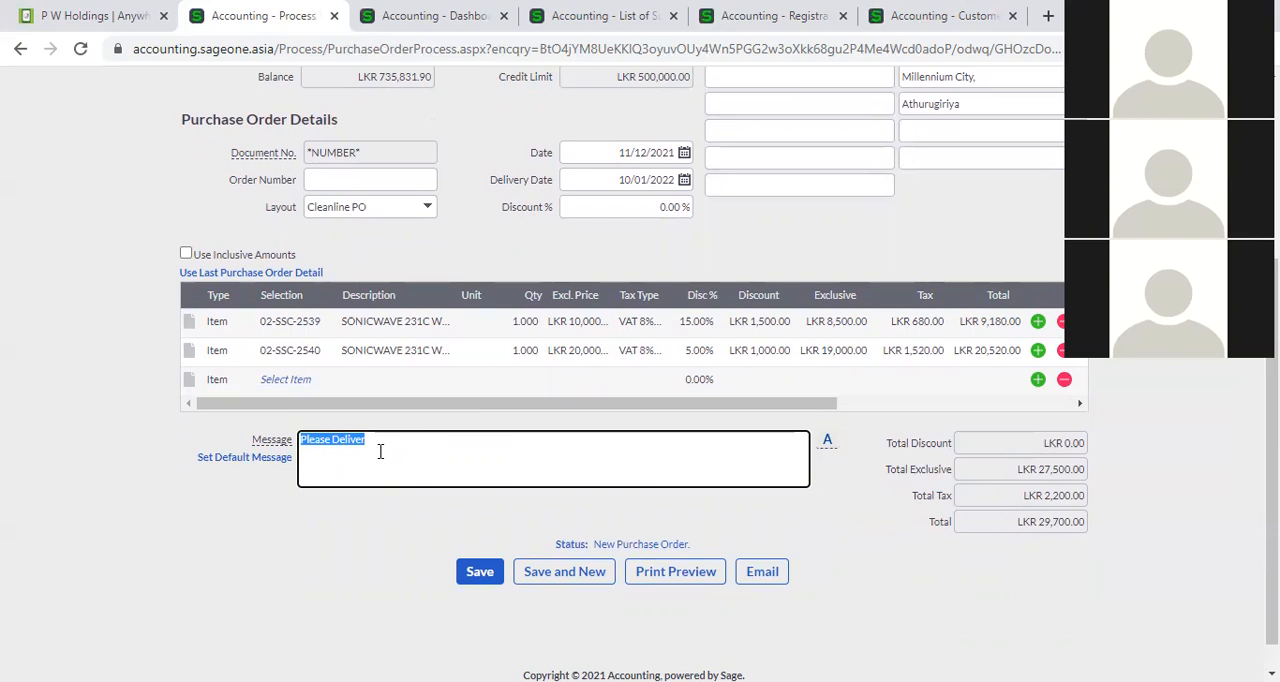
{"action": "left_click", "coordinate": [431, 18]}
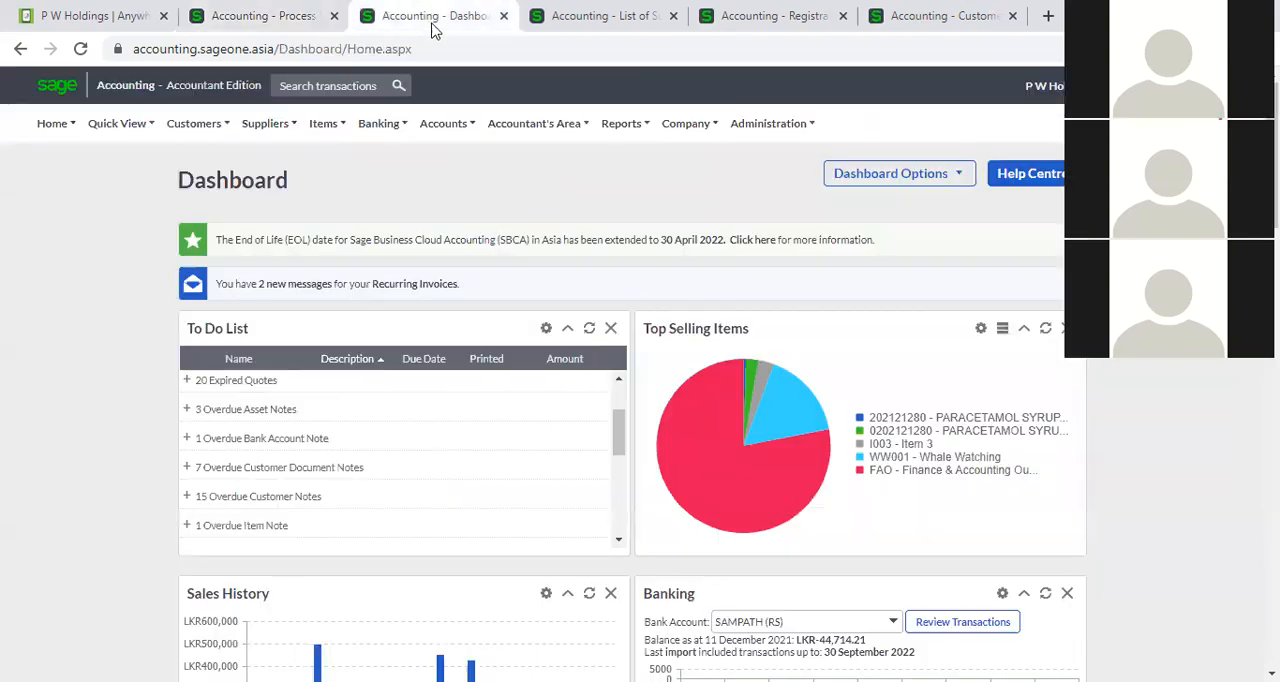
{"action": "mouse_move", "coordinate": [645, 125]}
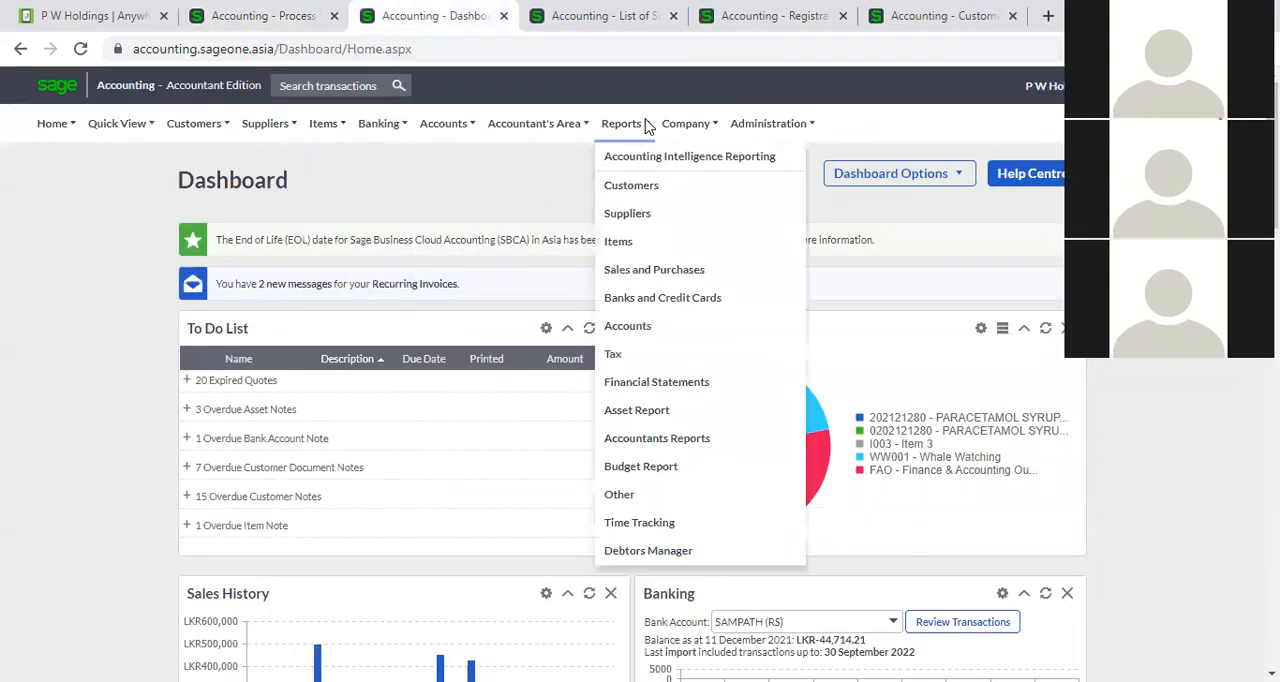
{"action": "mouse_move", "coordinate": [686, 123]}
{"action": "left_click", "coordinate": [706, 186]}
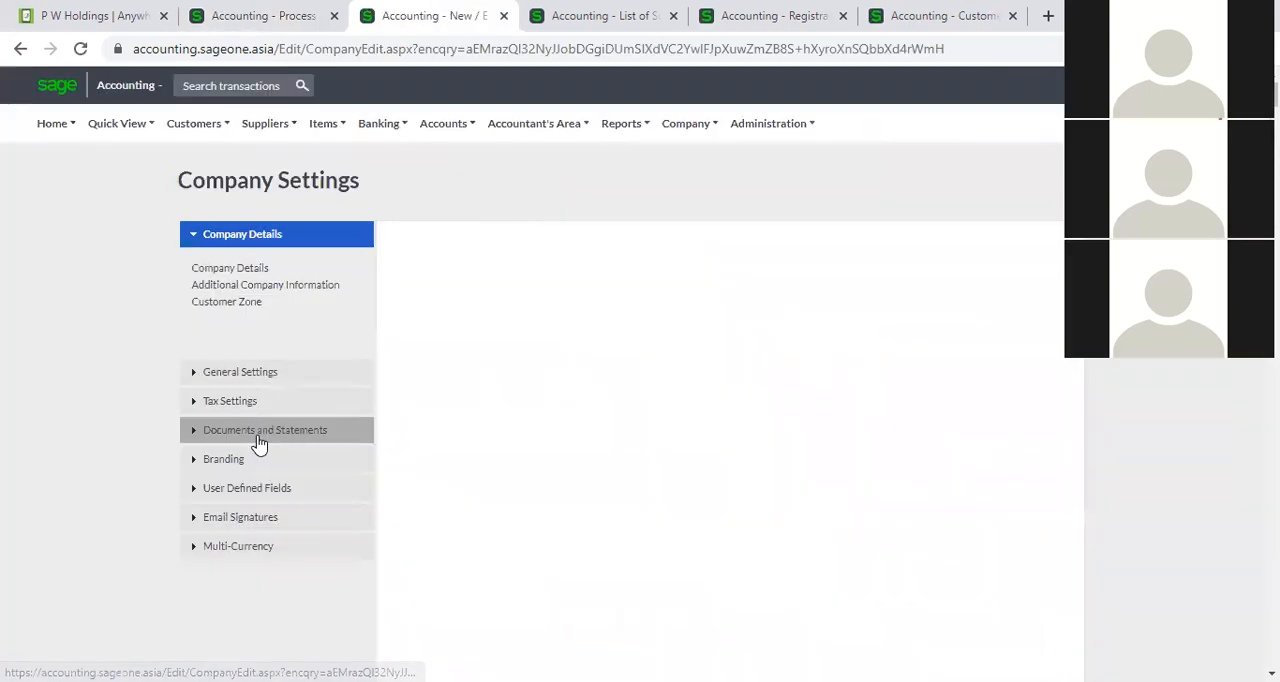
{"action": "left_click", "coordinate": [257, 439]}
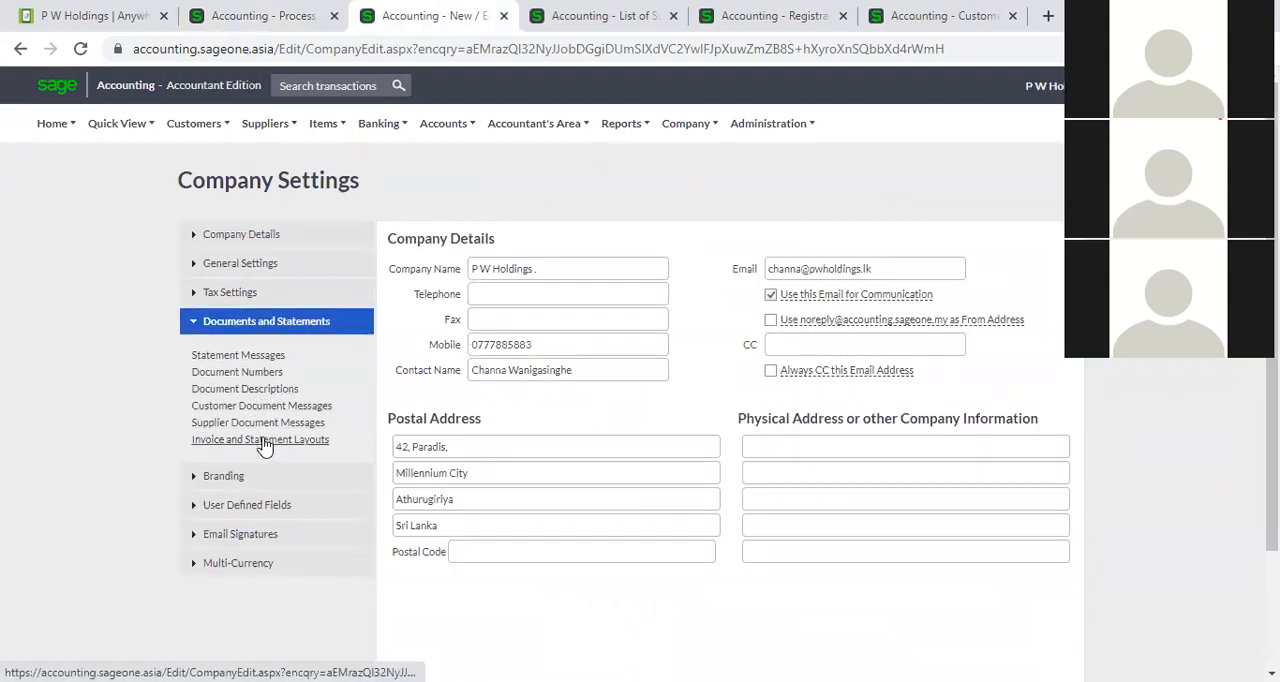
{"action": "left_click", "coordinate": [262, 423]}
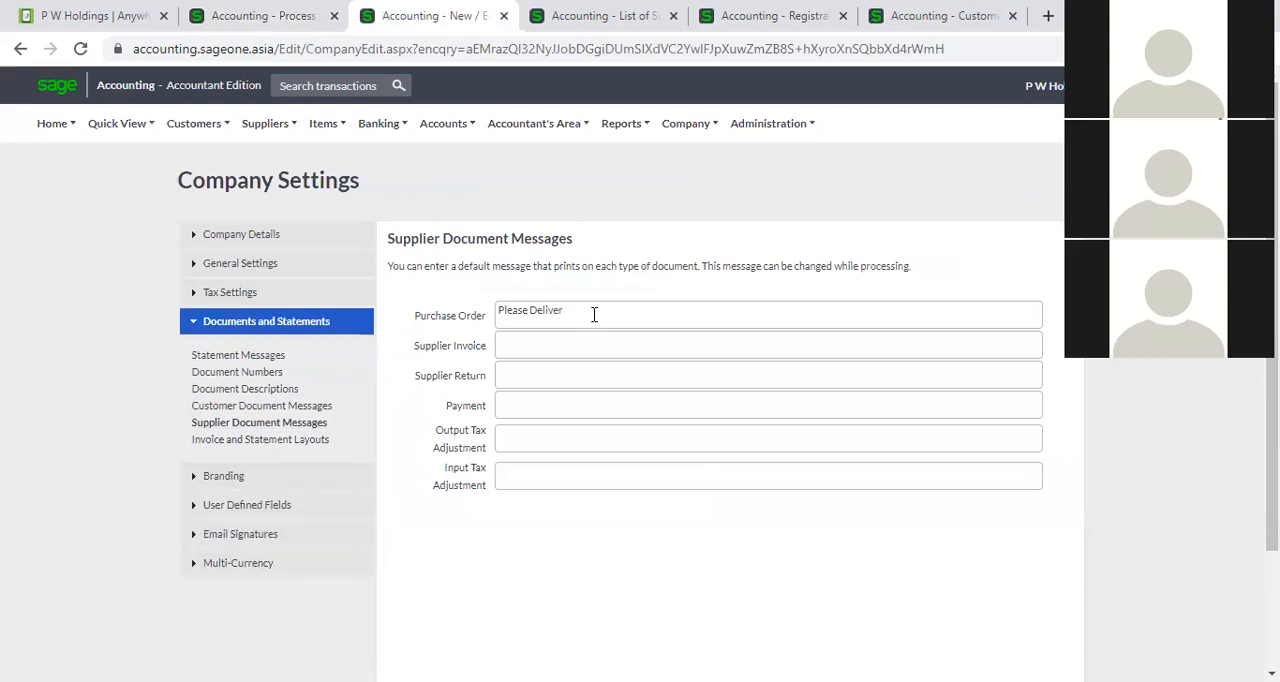
{"action": "triple_click", "coordinate": [591, 314]}
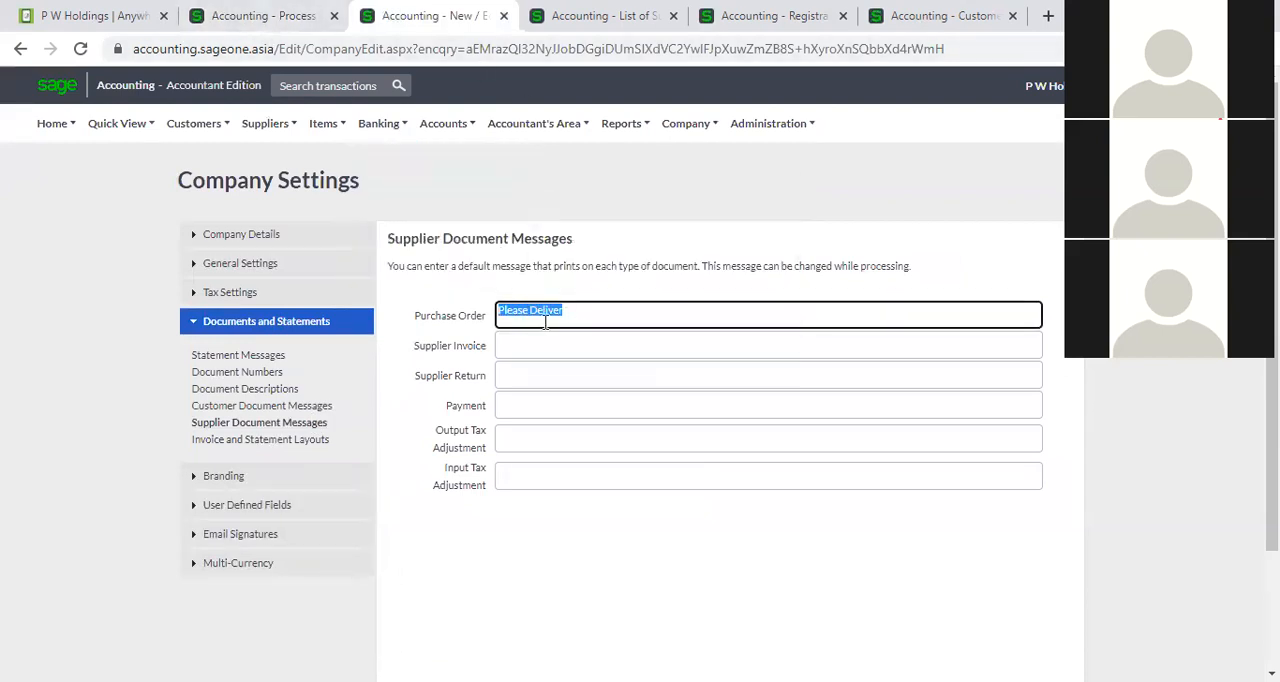
{"action": "left_click", "coordinate": [262, 15]}
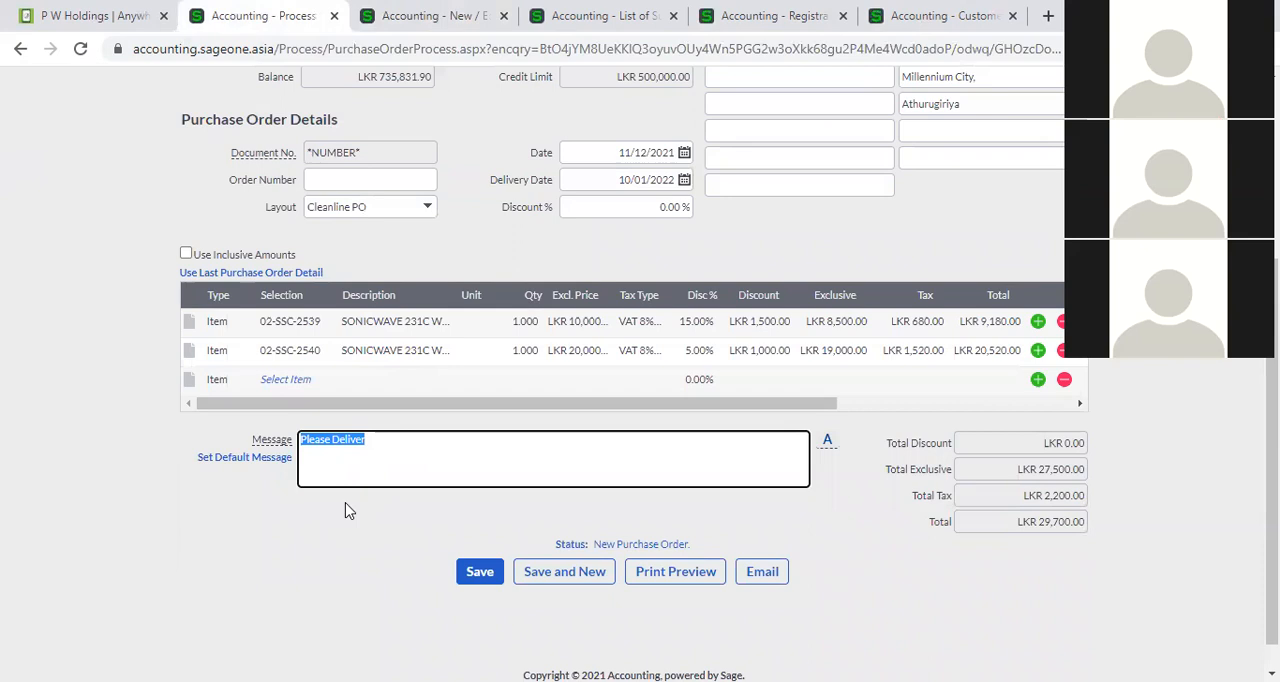
{"action": "left_click", "coordinate": [331, 568]}
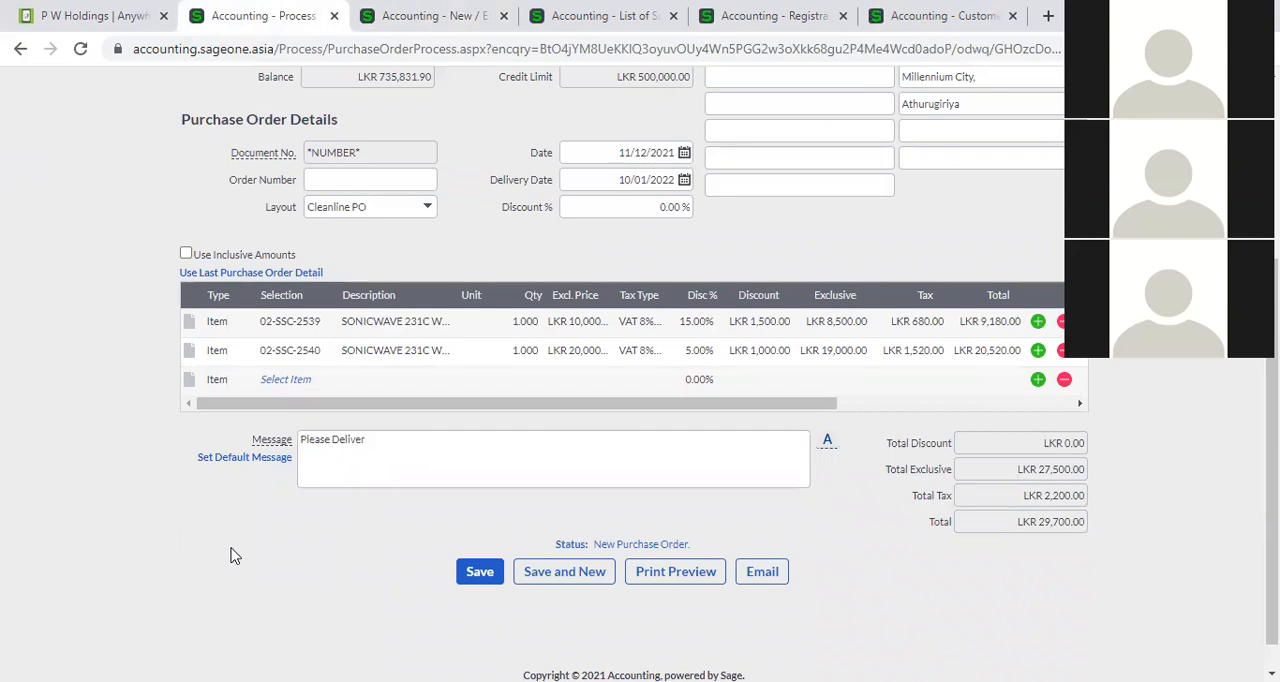
Add the line comment "S/N 0001" to item 02-SSC-2539 on the purchase order.
{"action": "scroll", "coordinate": [230, 555], "scroll_direction": "up", "scroll_amount": 2}
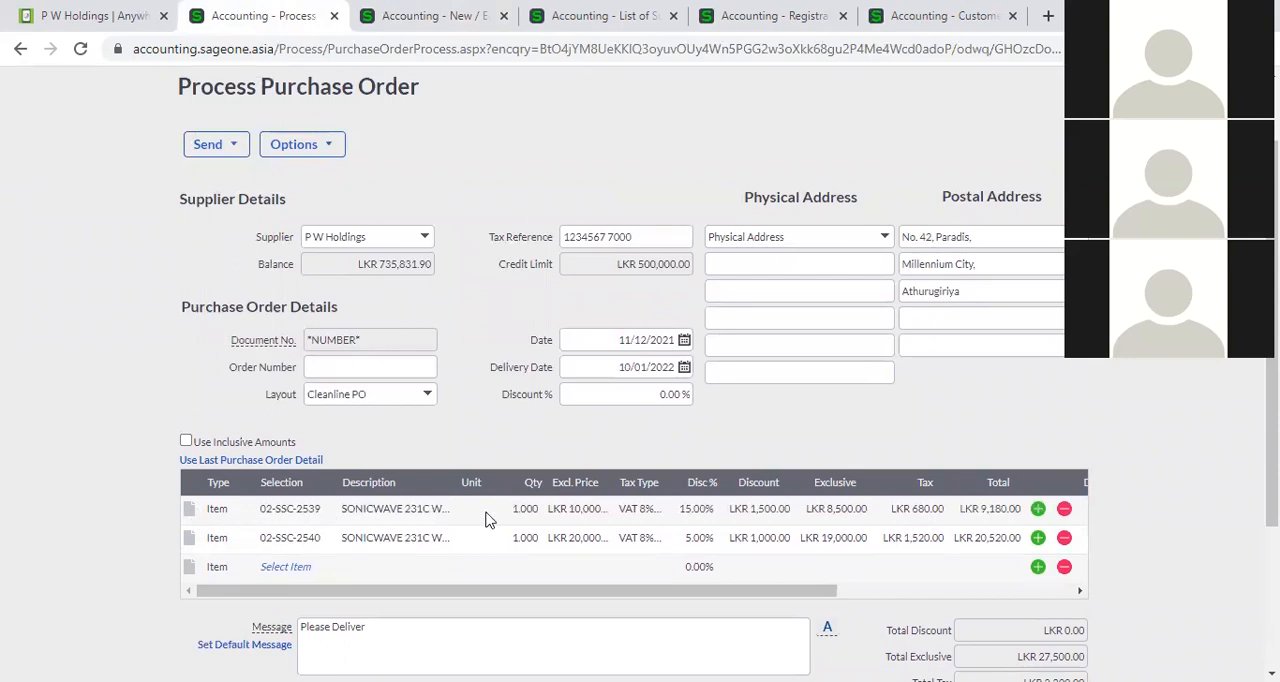
{"action": "left_click", "coordinate": [189, 509]}
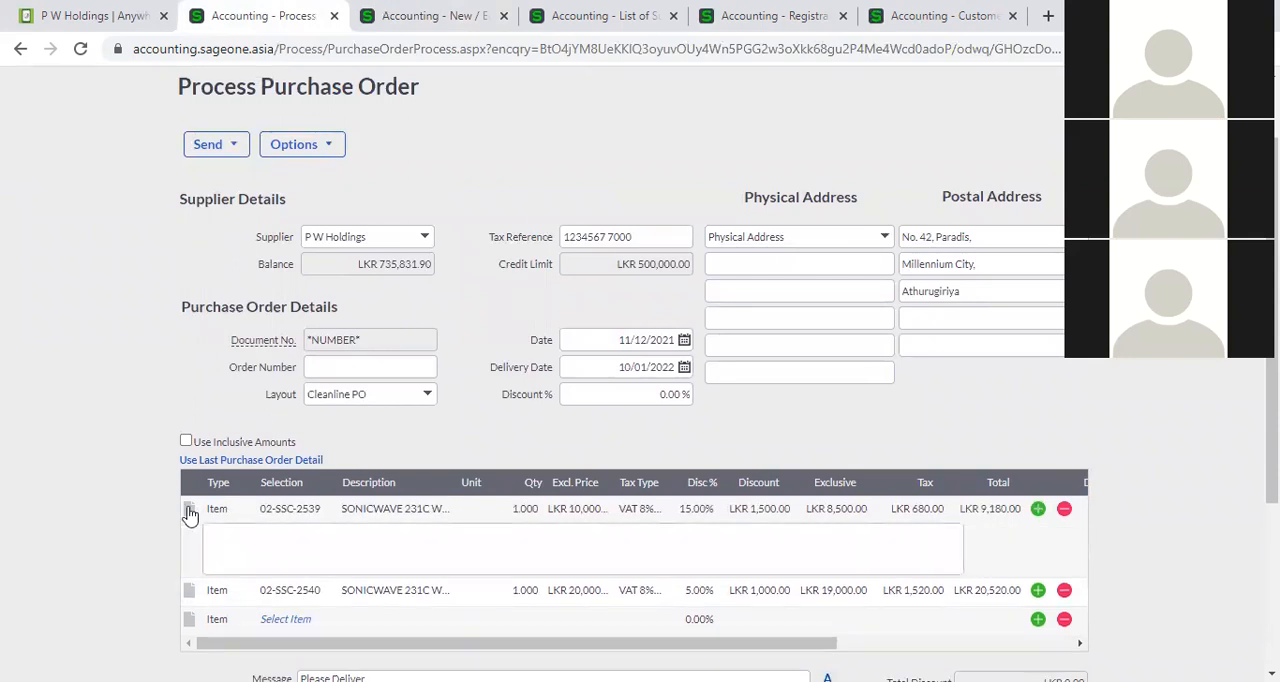
{"action": "left_click", "coordinate": [294, 537]}
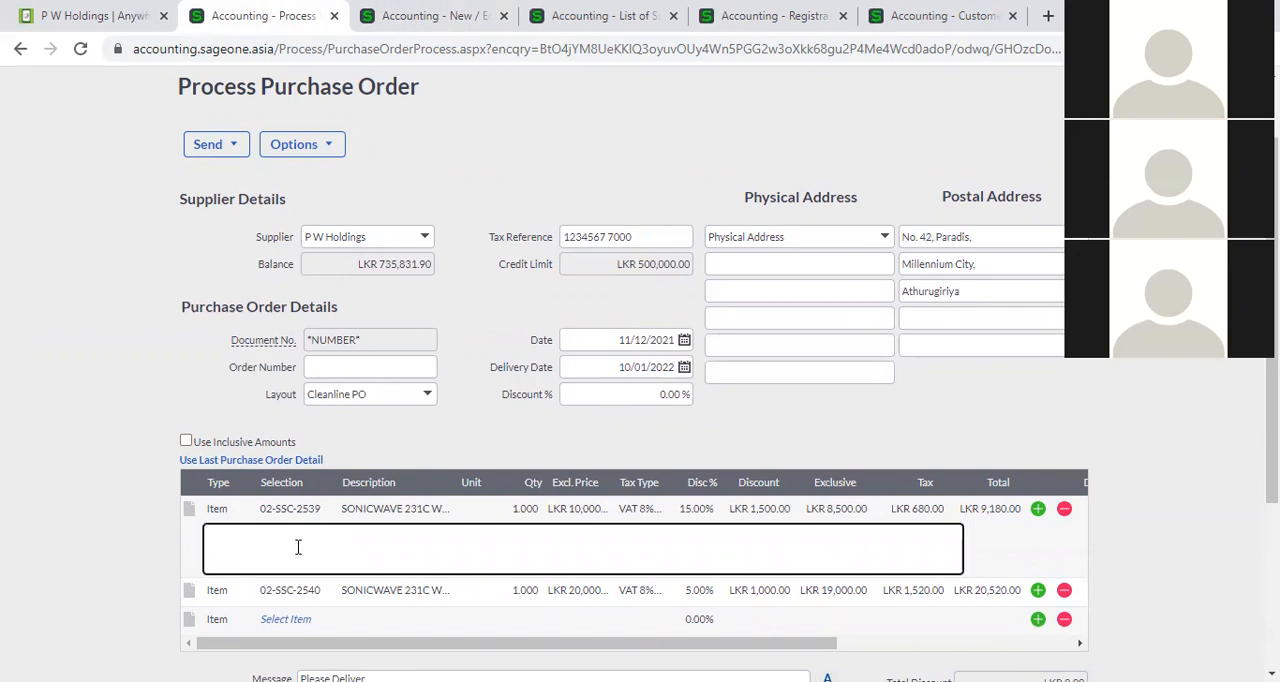
{"action": "left_click", "coordinate": [186, 514]}
{"action": "left_click", "coordinate": [186, 514]}
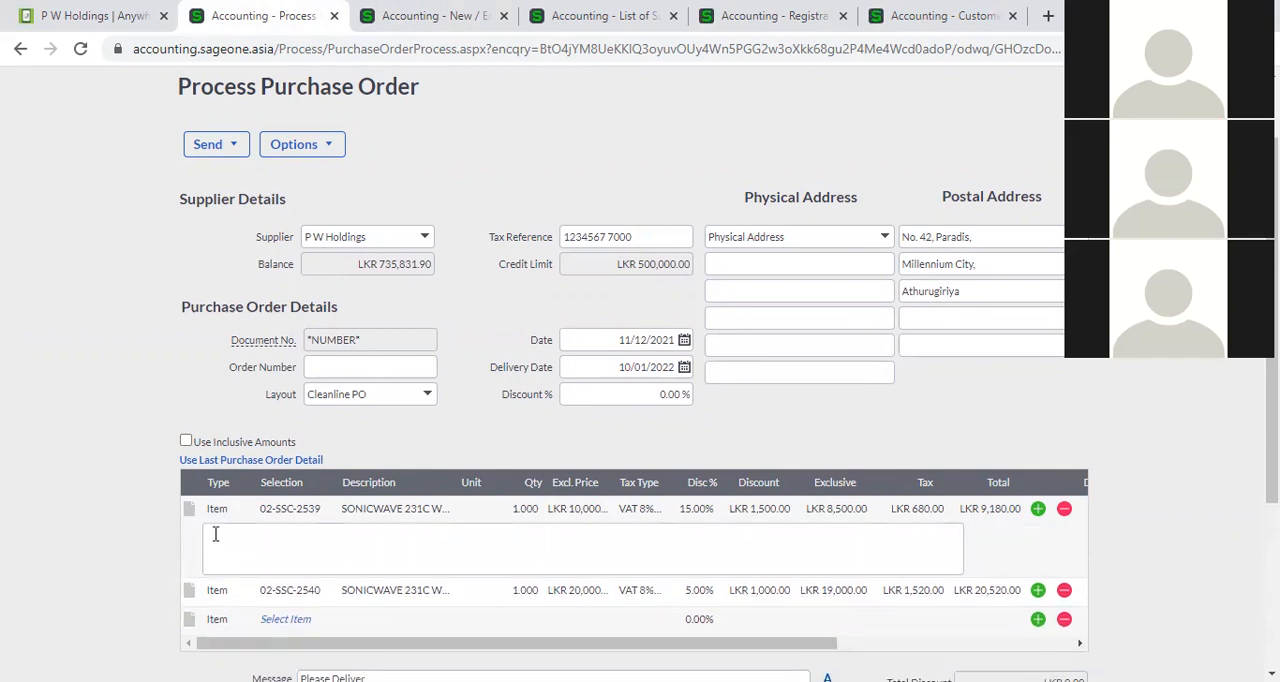
{"action": "left_click", "coordinate": [311, 550]}
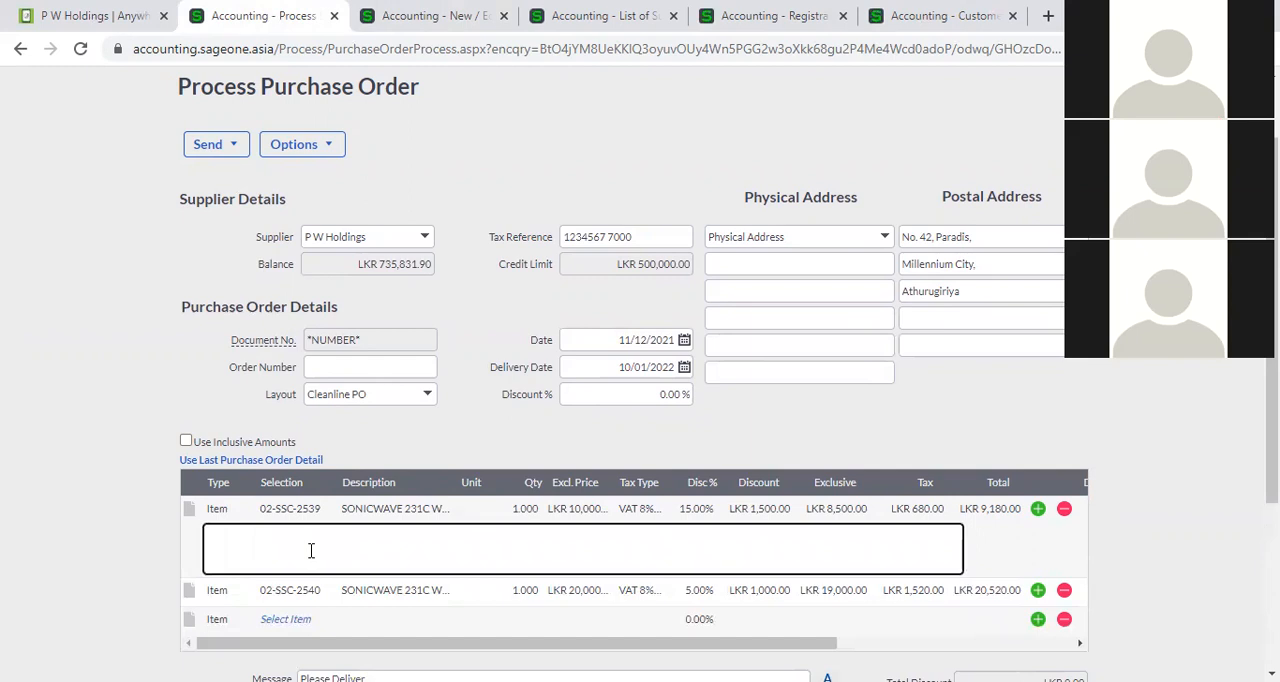
{"action": "type", "text": "S/N 0001"}
{"action": "left_click", "coordinate": [111, 475]}
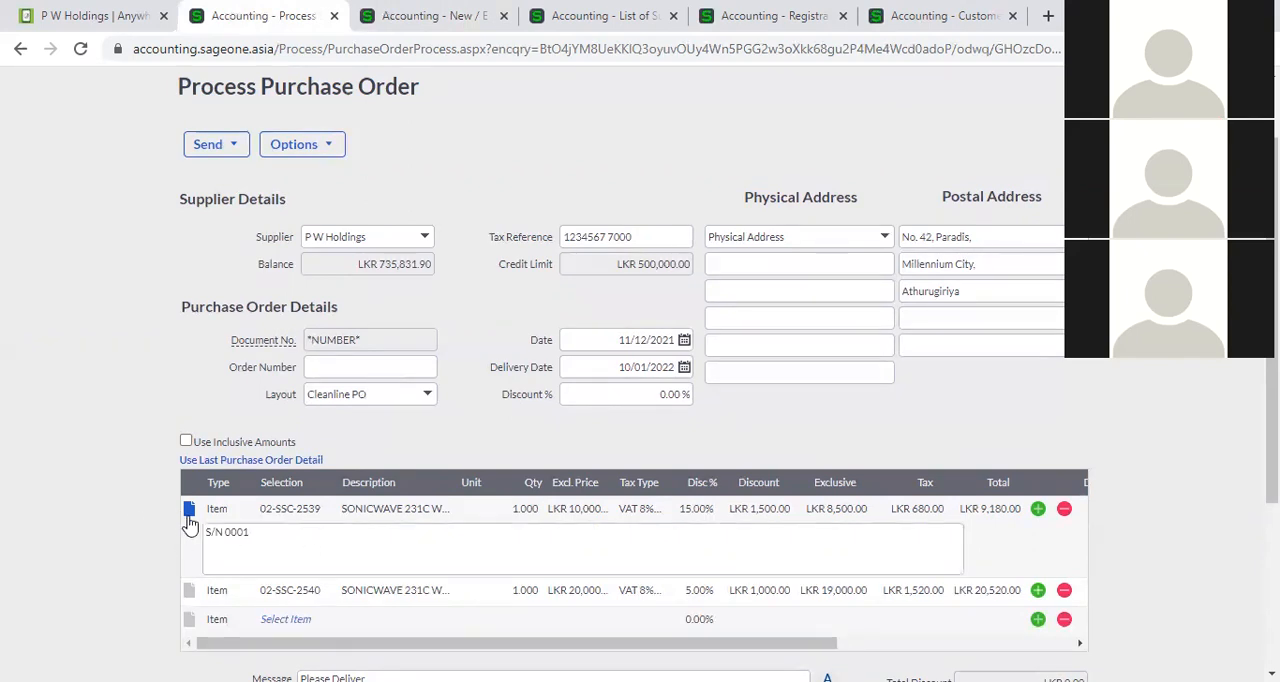
Add the line comment "S/N00002" to item 02-SSC-2540 on the purchase order.
{"action": "scroll", "coordinate": [249, 528], "scroll_direction": "down", "scroll_amount": 2}
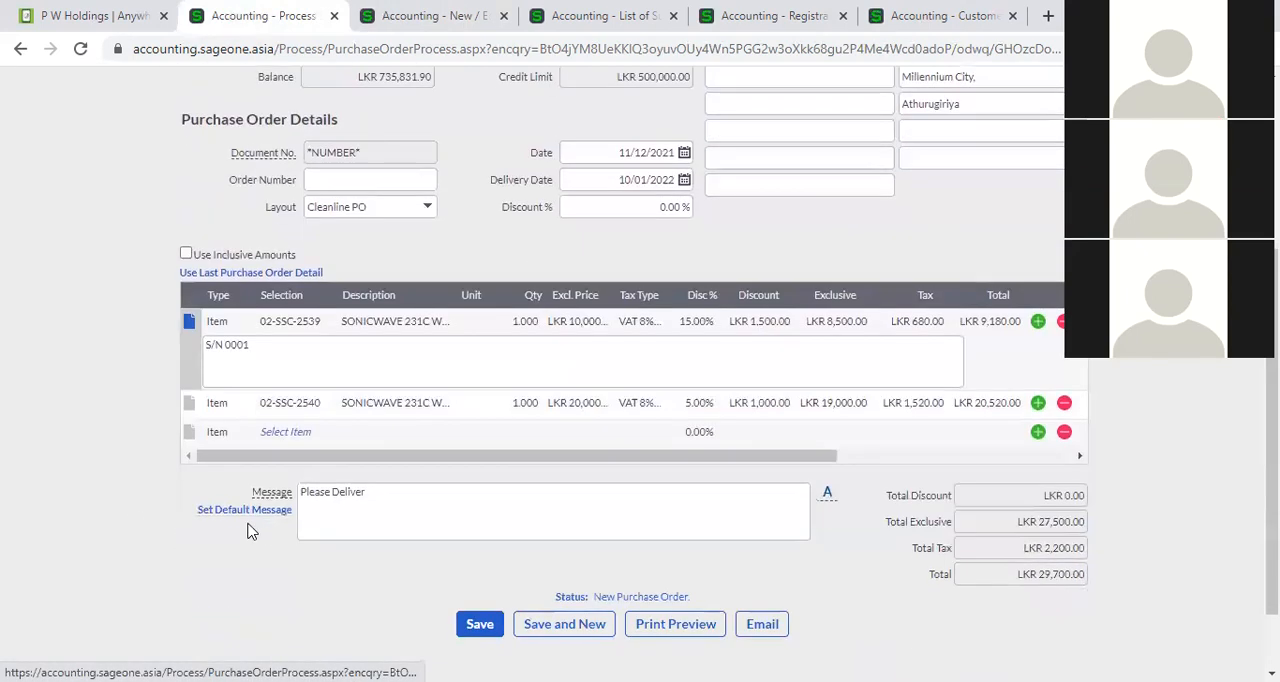
{"action": "left_click", "coordinate": [189, 410]}
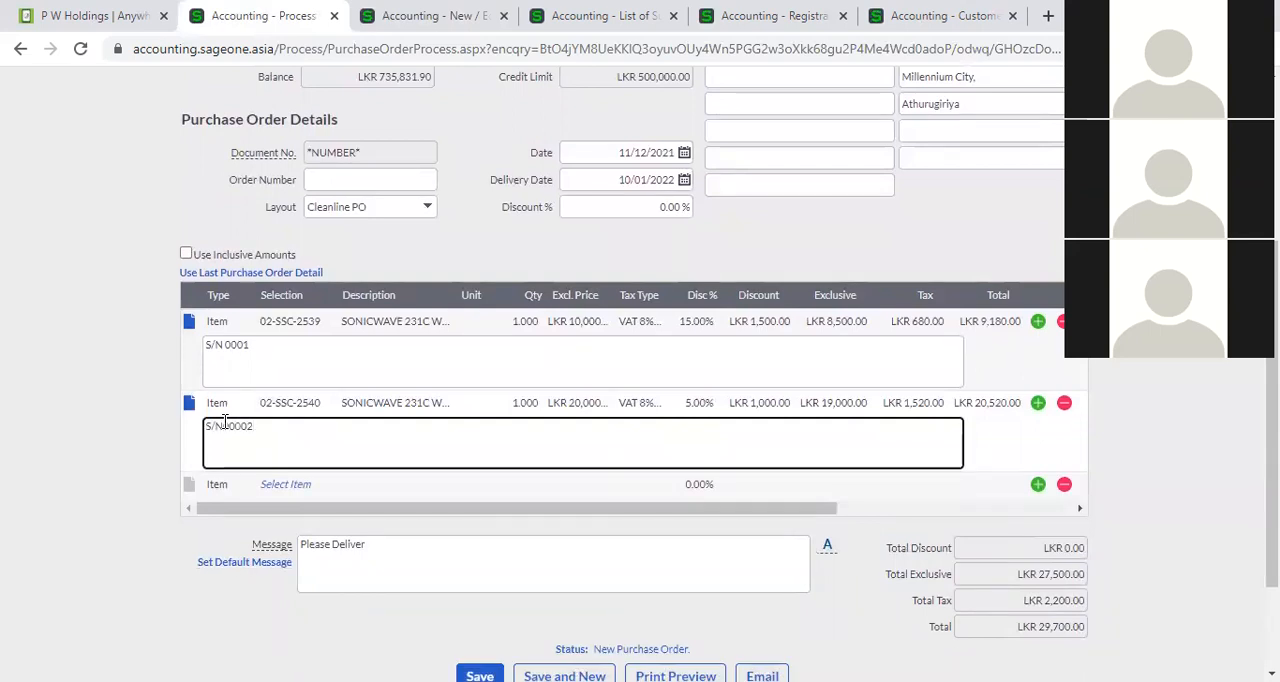
{"action": "type", "text": "S/N0002"}
{"action": "left_click", "coordinate": [131, 449]}
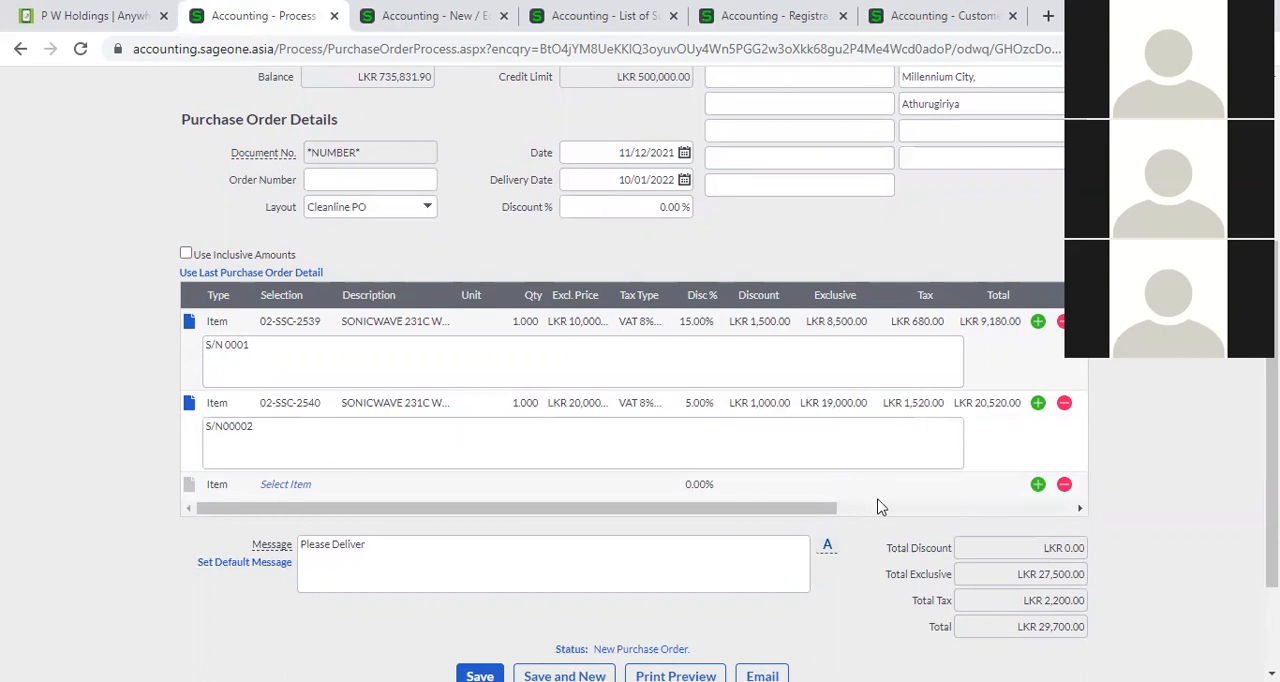
Delete the comments of both item lines and collapse their comment boxes.
{"action": "left_click", "coordinate": [347, 440]}
{"action": "key", "text": "BackSpace"}
{"action": "key", "text": "BackSpace"}
{"action": "key", "text": "BackSpace"}
{"action": "key", "text": "BackSpace"}
{"action": "key", "text": "BackSpace"}
{"action": "key", "text": "BackSpace"}
{"action": "key", "text": "BackSpace"}
{"action": "key", "text": "BackSpace"}
{"action": "left_click", "coordinate": [262, 350]}
{"action": "key", "text": "BackSpace"}
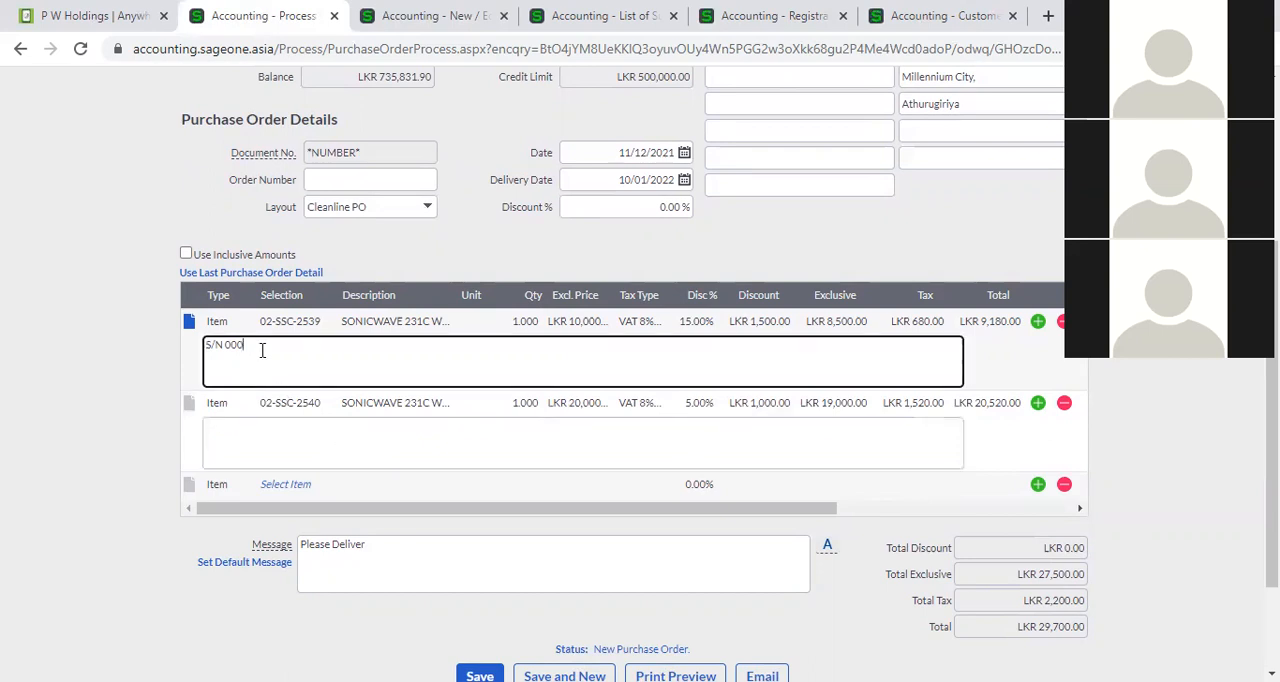
{"action": "key", "text": "BackSpace"}
{"action": "key", "text": "BackSpace"}
{"action": "key", "text": "BackSpace"}
{"action": "key", "text": "BackSpace"}
{"action": "key", "text": "BackSpace"}
{"action": "key", "text": "BackSpace"}
{"action": "key", "text": "BackSpace"}
{"action": "left_click", "coordinate": [102, 421]}
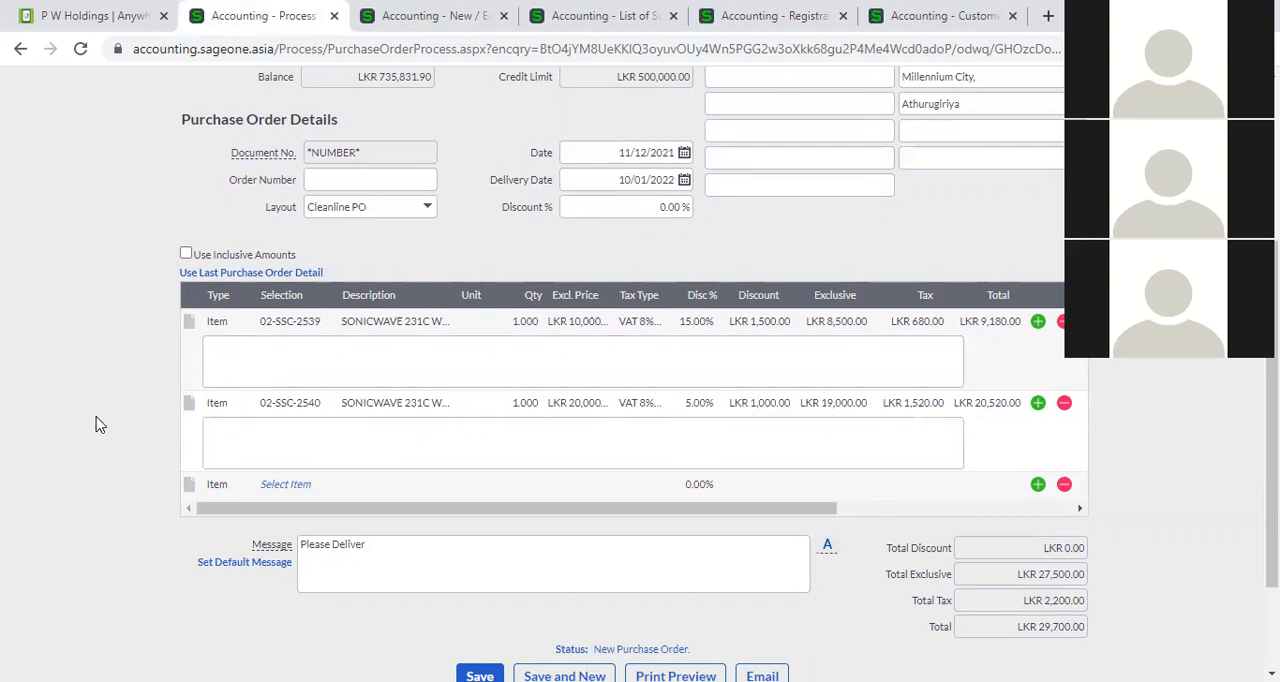
{"action": "left_click", "coordinate": [189, 402]}
{"action": "left_click", "coordinate": [189, 321]}
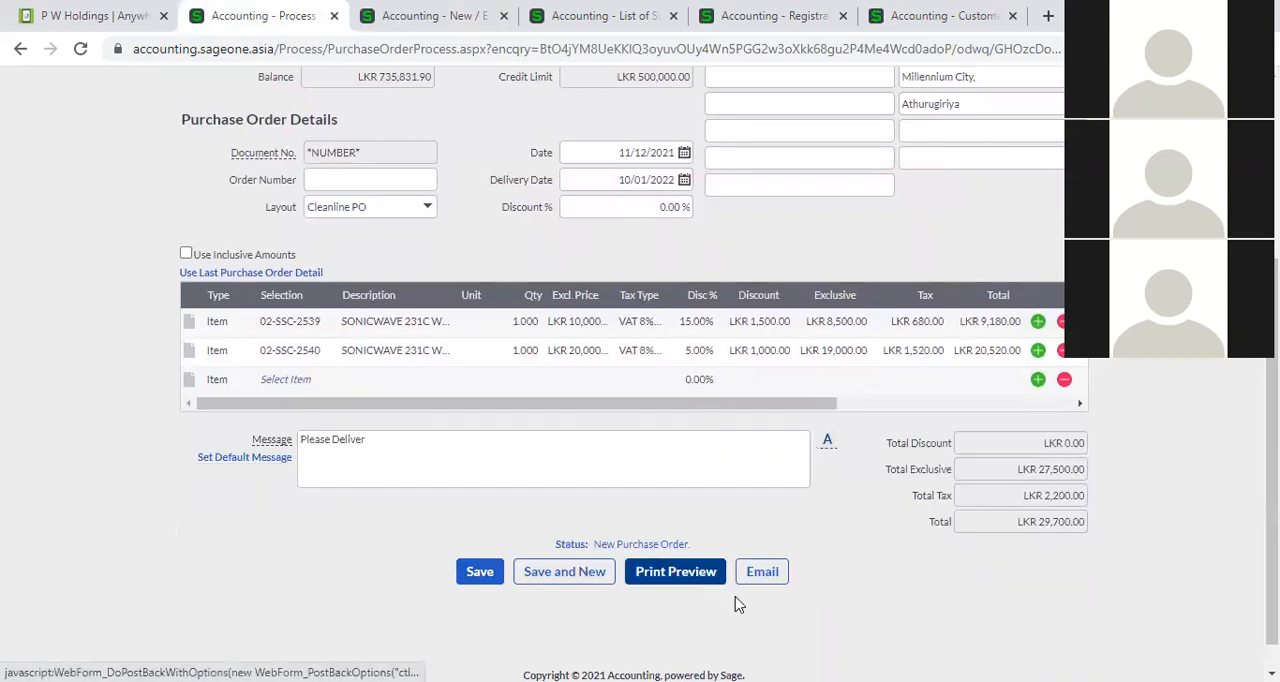
Open the email form for sending the purchase order to the supplier.
{"action": "left_click", "coordinate": [761, 579]}
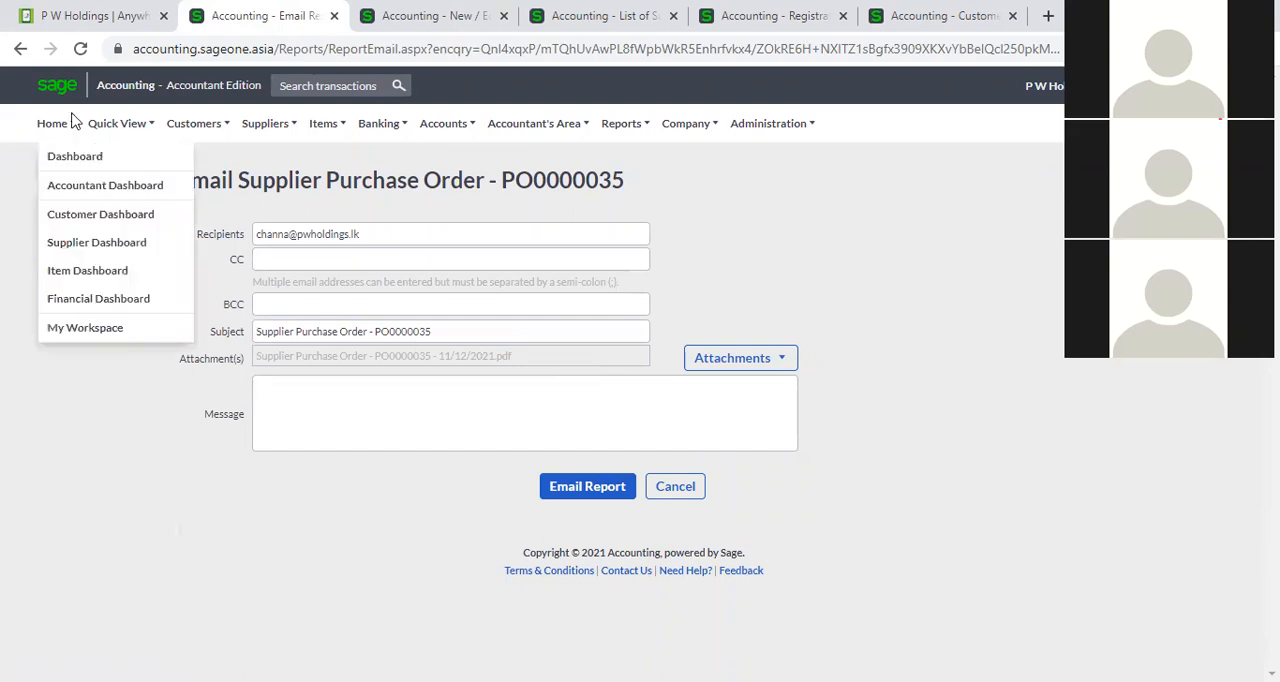
Return from the email form to a blank purchase order and set its supplier to P W Holdings.
{"action": "left_click", "coordinate": [20, 48]}
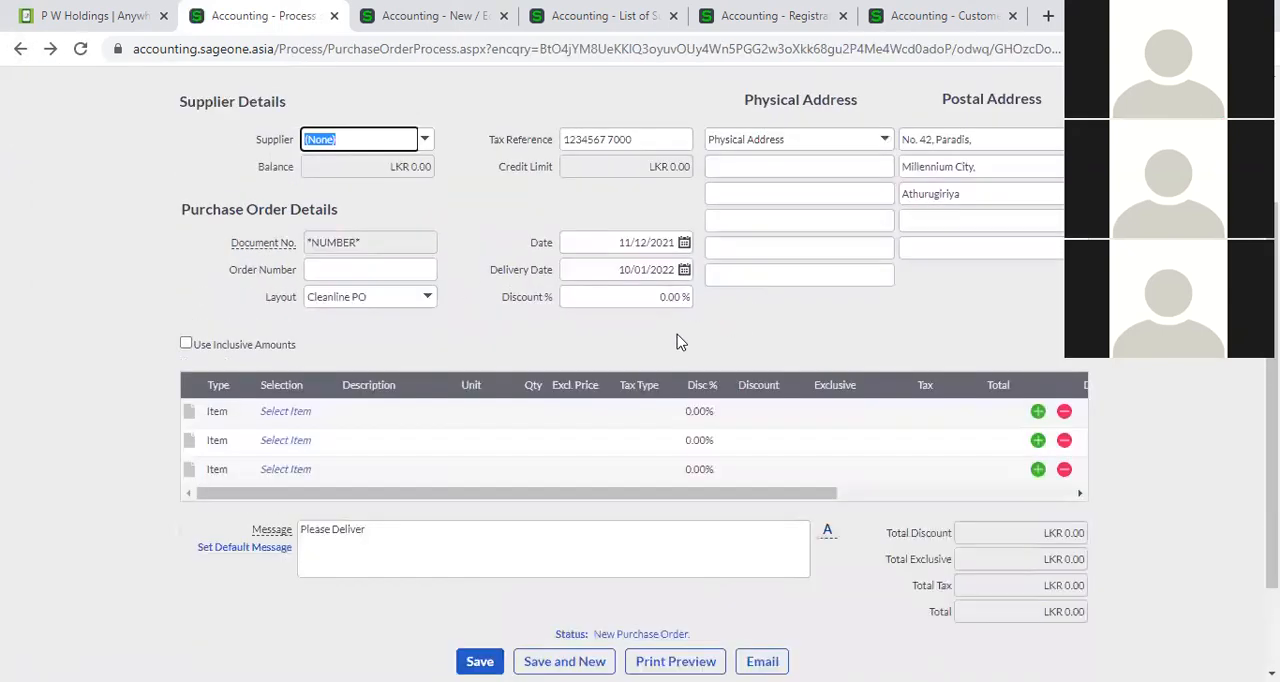
{"action": "left_click", "coordinate": [425, 139]}
{"action": "type", "text": "P W Holdings"}
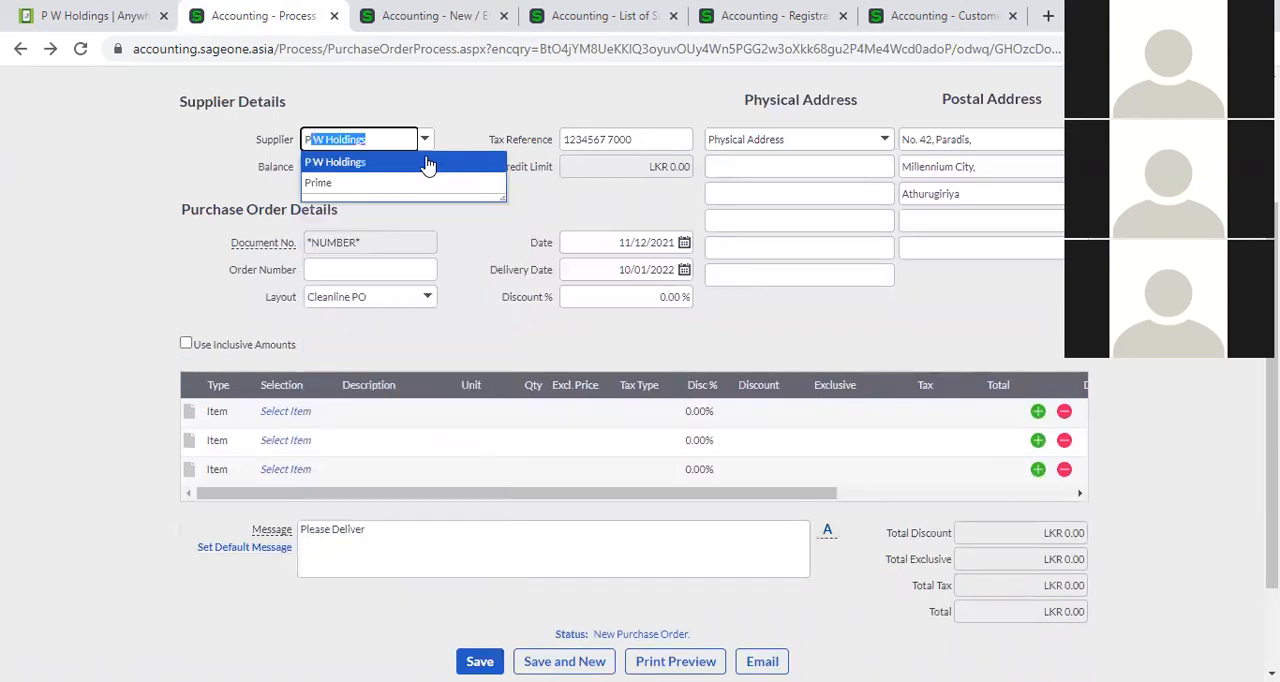
{"action": "left_click", "coordinate": [428, 163]}
Select item 02-SSC-2539 on the first line of the purchase order.
{"action": "left_click", "coordinate": [302, 416]}
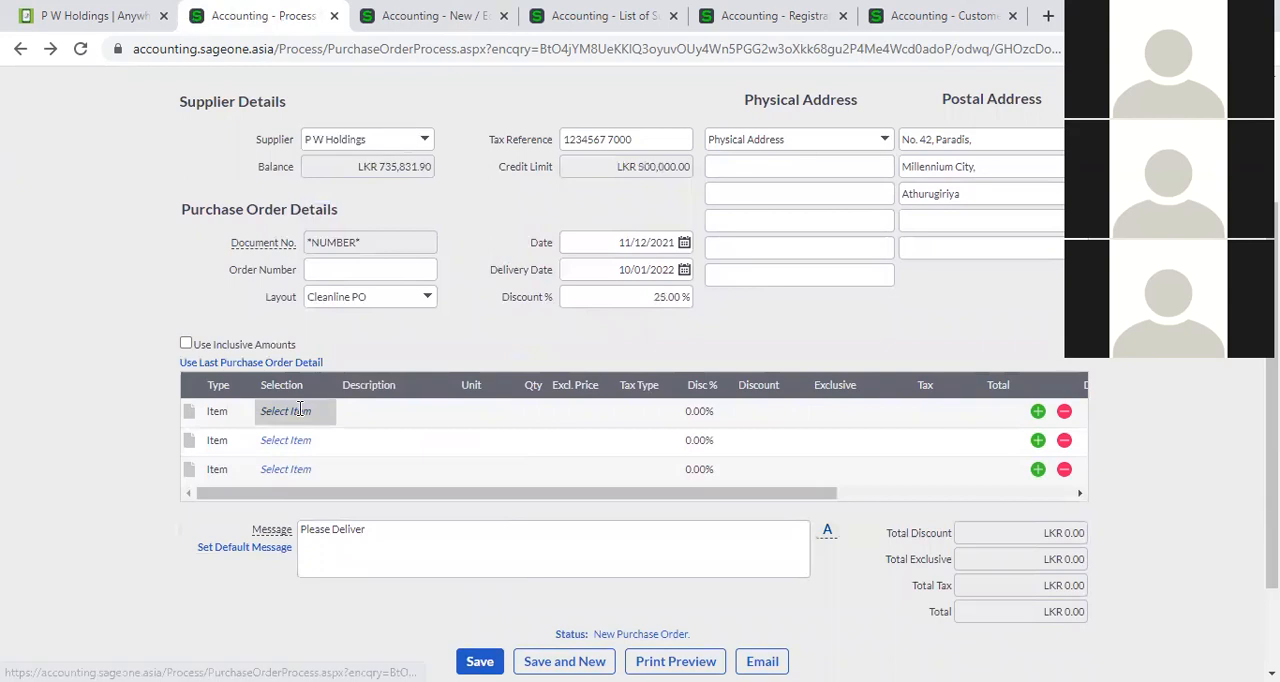
{"action": "left_click", "coordinate": [316, 411]}
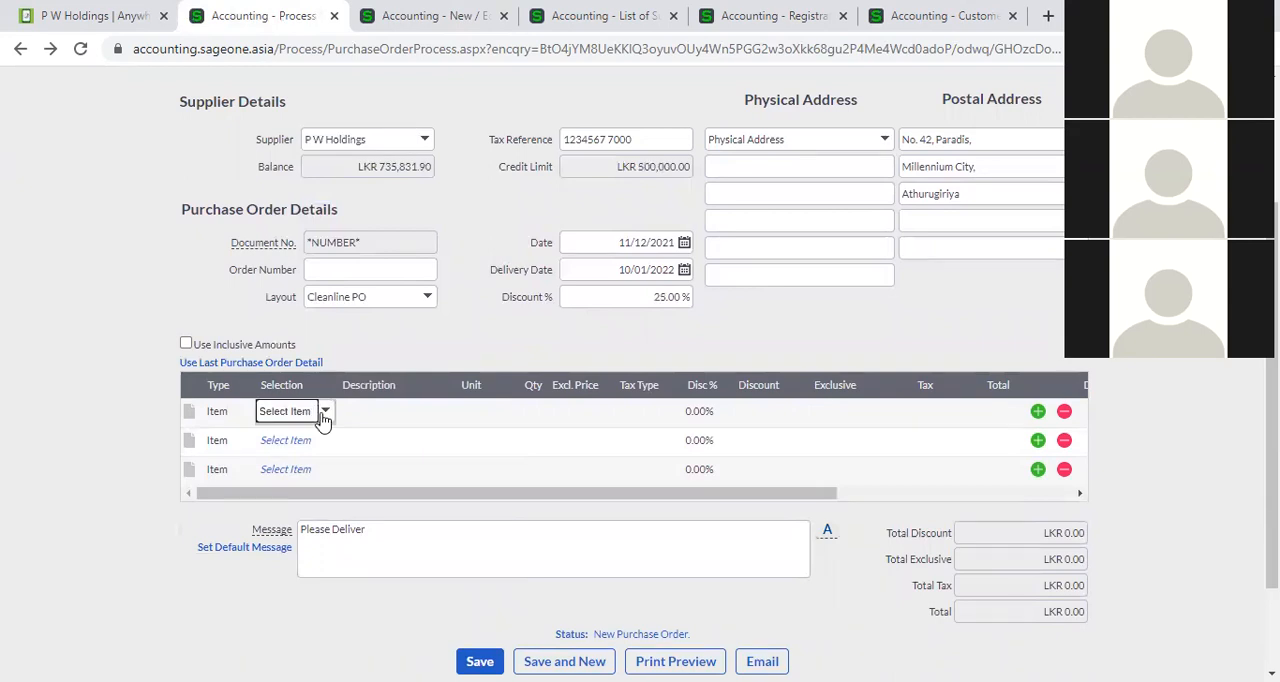
{"action": "left_click", "coordinate": [324, 413]}
{"action": "left_click", "coordinate": [378, 219]}
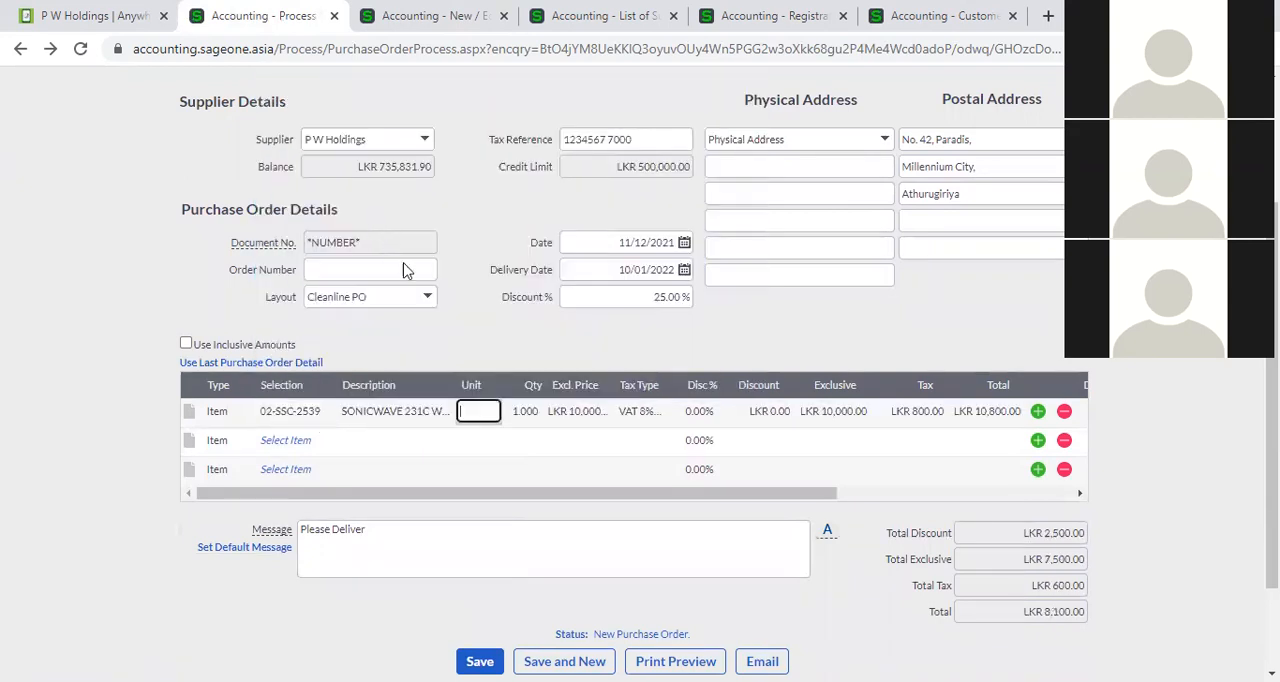
Preview the purchase order's printed layout through to the signature area and open the email form from the preview.
{"action": "scroll", "coordinate": [836, 620], "scroll_direction": "down", "scroll_amount": 2}
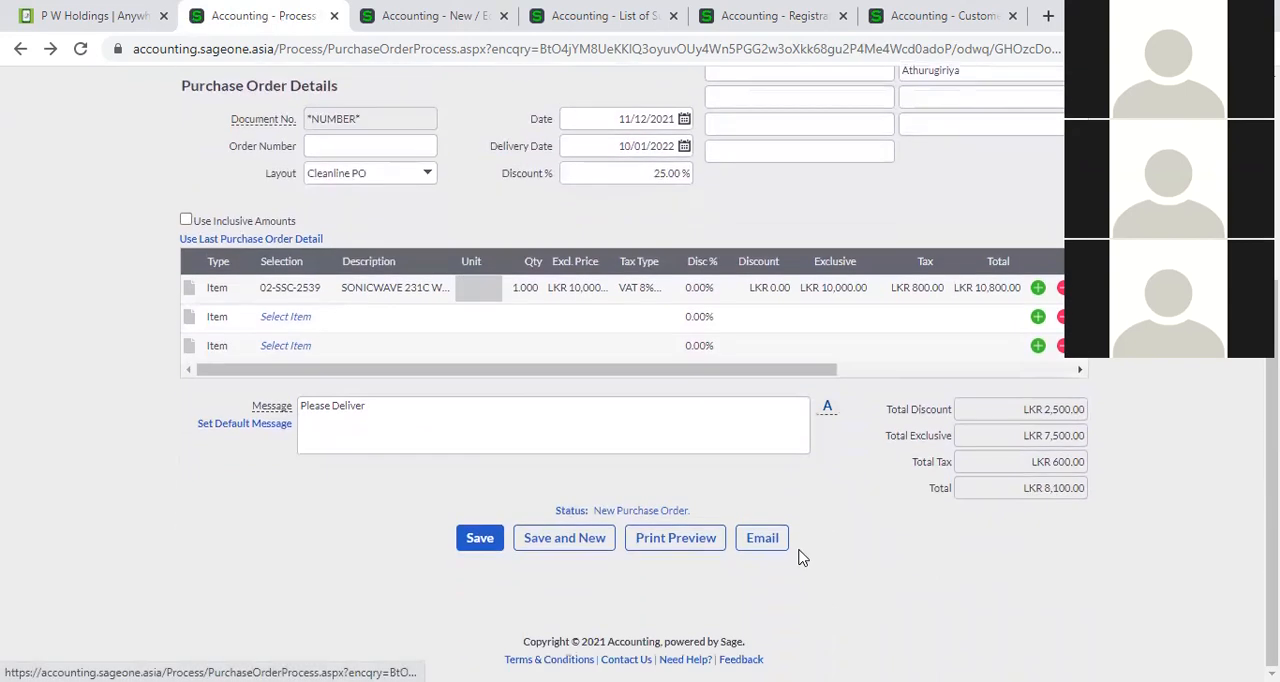
{"action": "left_click", "coordinate": [696, 551]}
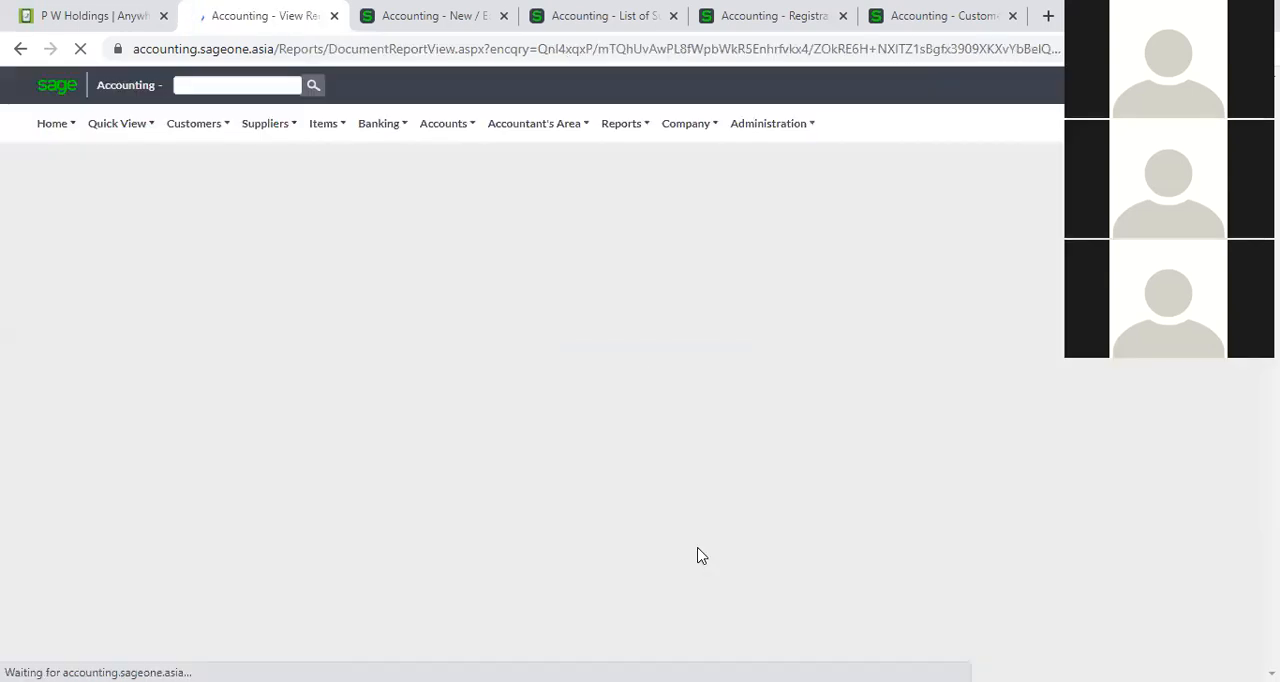
{"action": "scroll", "coordinate": [620, 449], "scroll_direction": "down", "scroll_amount": 1}
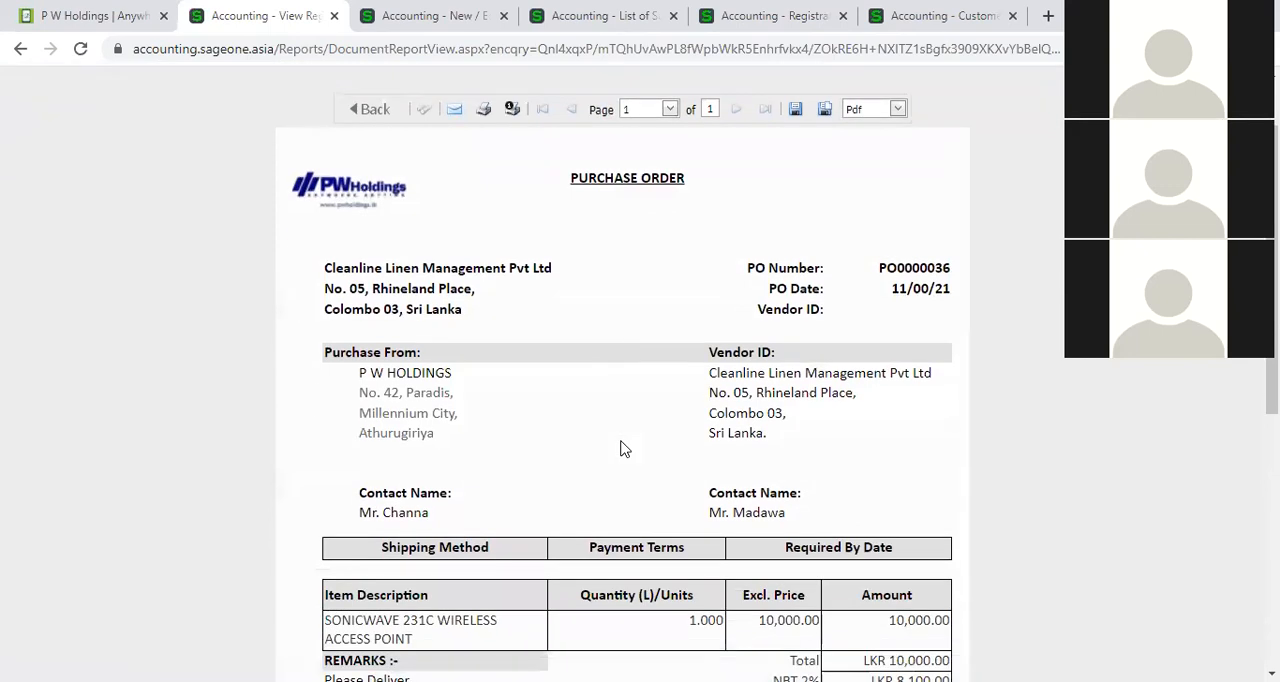
{"action": "scroll", "coordinate": [620, 449], "scroll_direction": "down", "scroll_amount": 5}
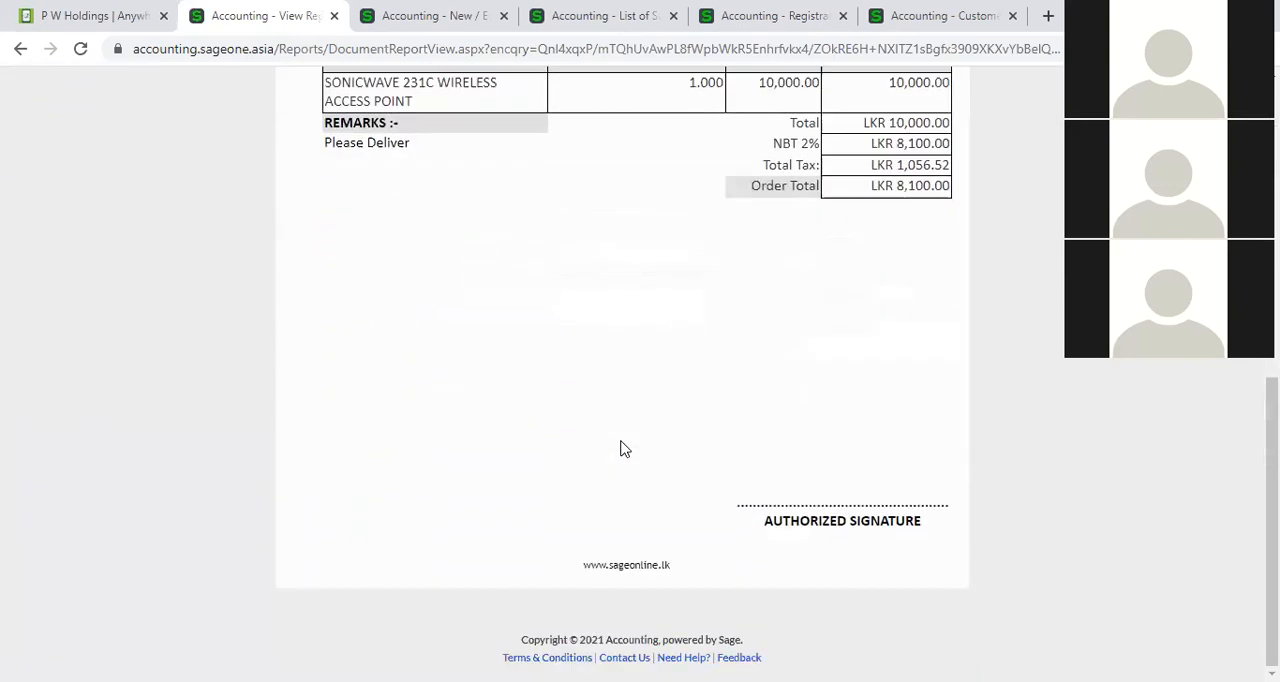
{"action": "scroll", "coordinate": [620, 449], "scroll_direction": "up", "scroll_amount": 7}
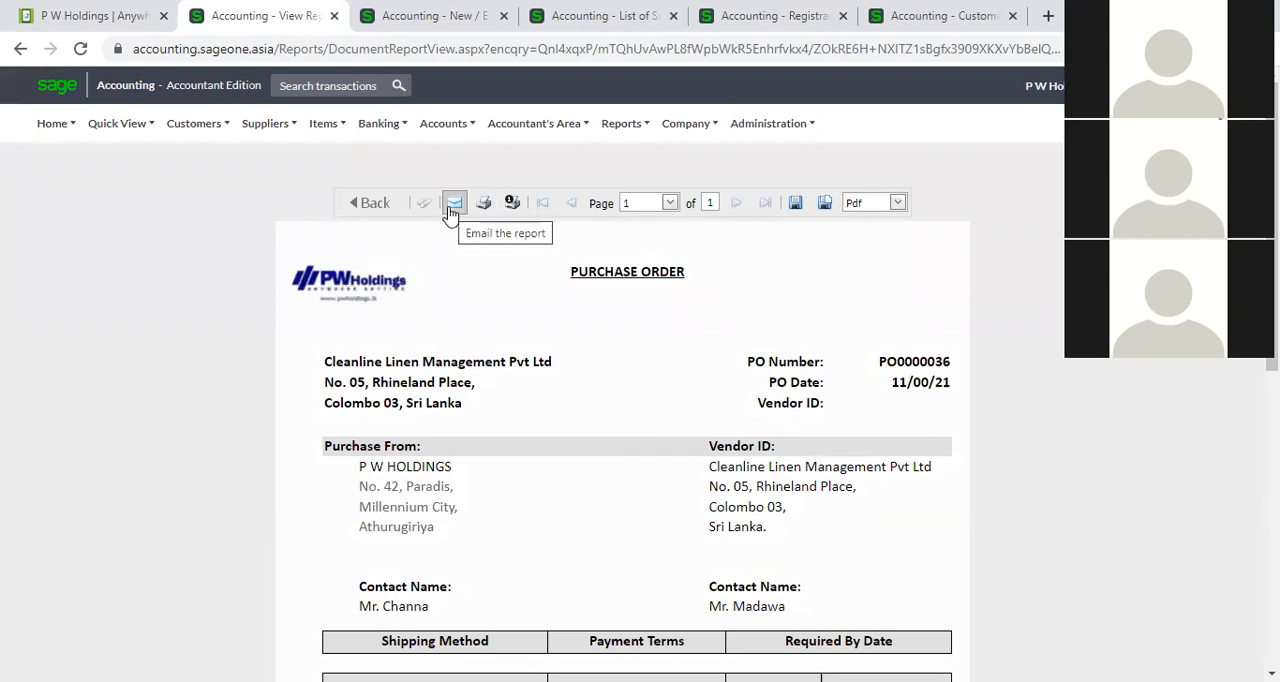
{"action": "left_click", "coordinate": [451, 212]}
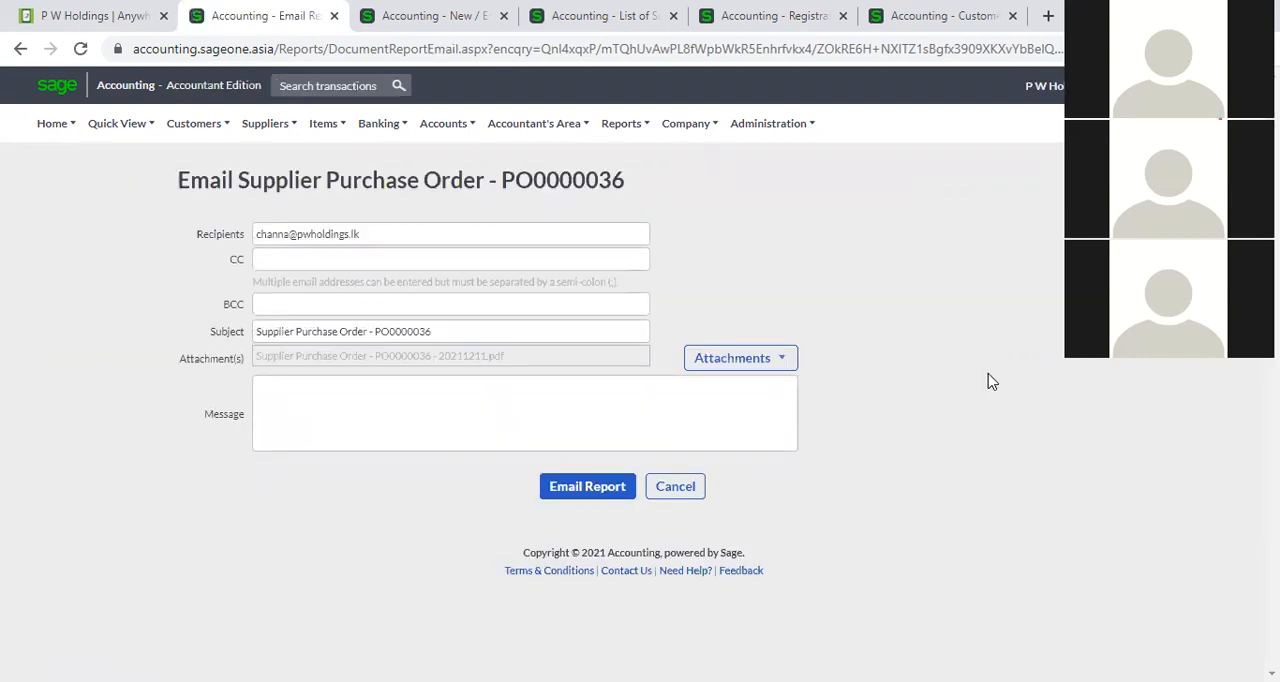
Leave the email form and open the list of supplier purchase orders.
{"action": "left_click", "coordinate": [265, 123]}
{"action": "mouse_move", "coordinate": [274, 216]}
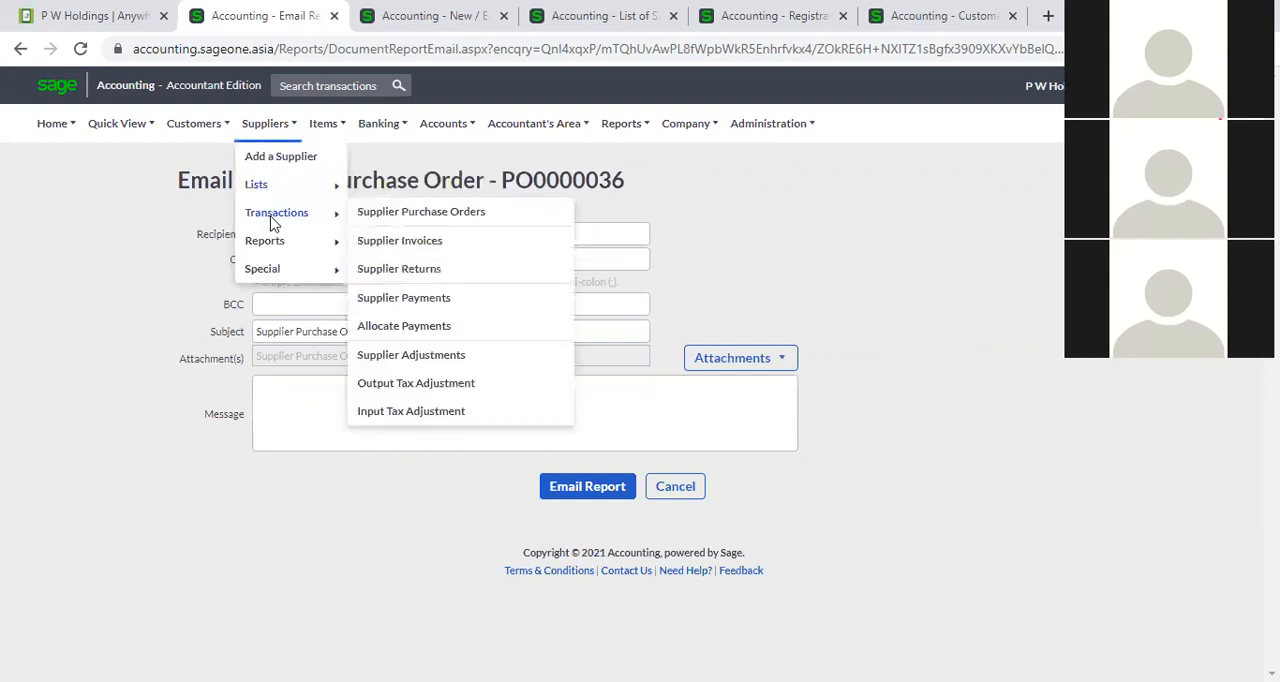
{"action": "left_click", "coordinate": [383, 218]}
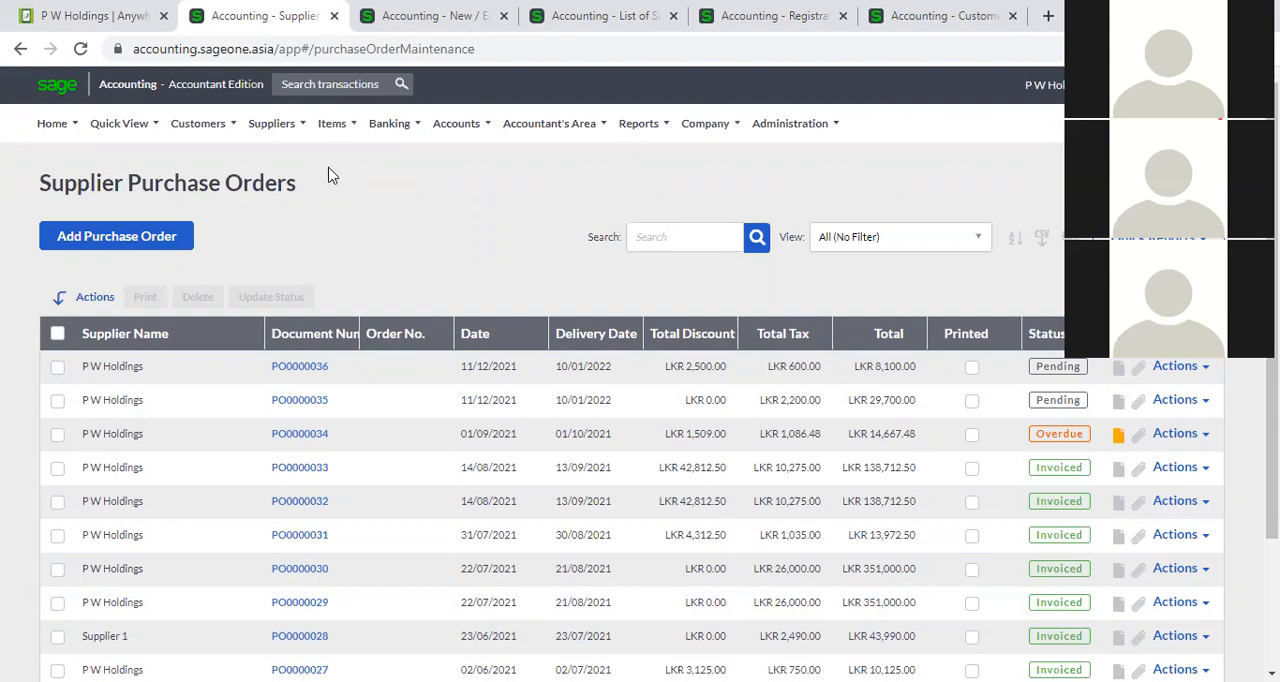
Bring up the available supplier transaction types.
{"action": "left_click", "coordinate": [271, 123]}
{"action": "mouse_move", "coordinate": [317, 234]}
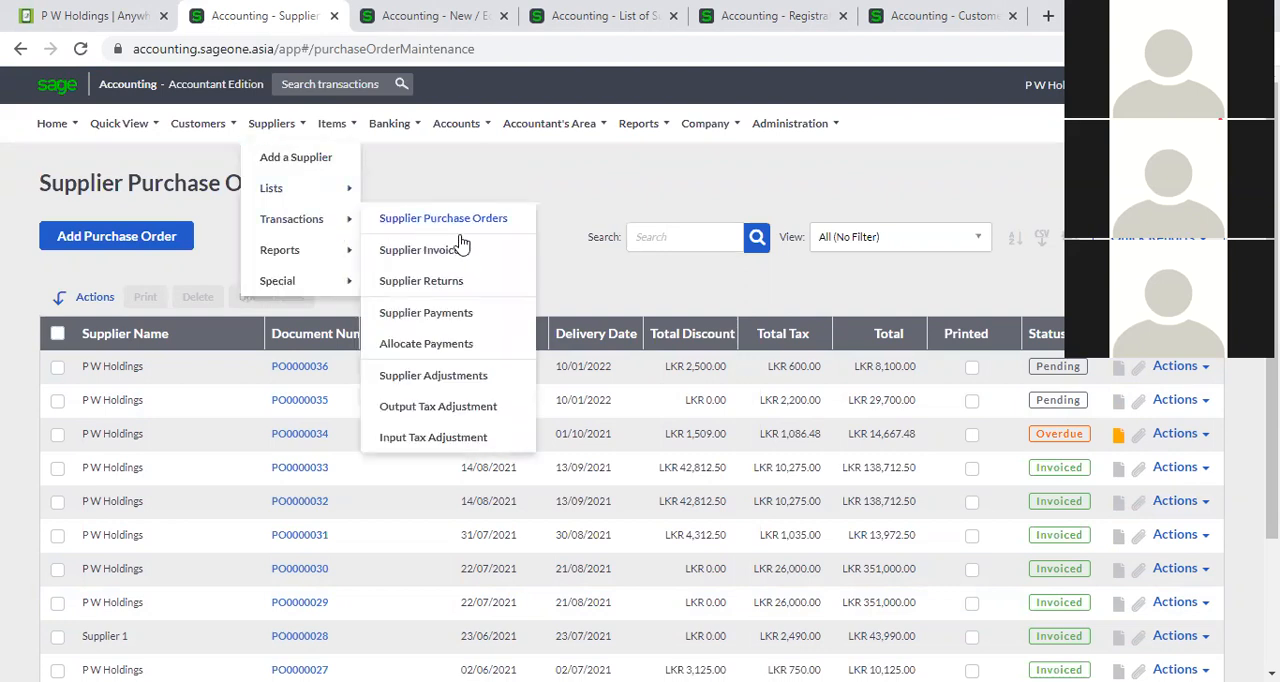
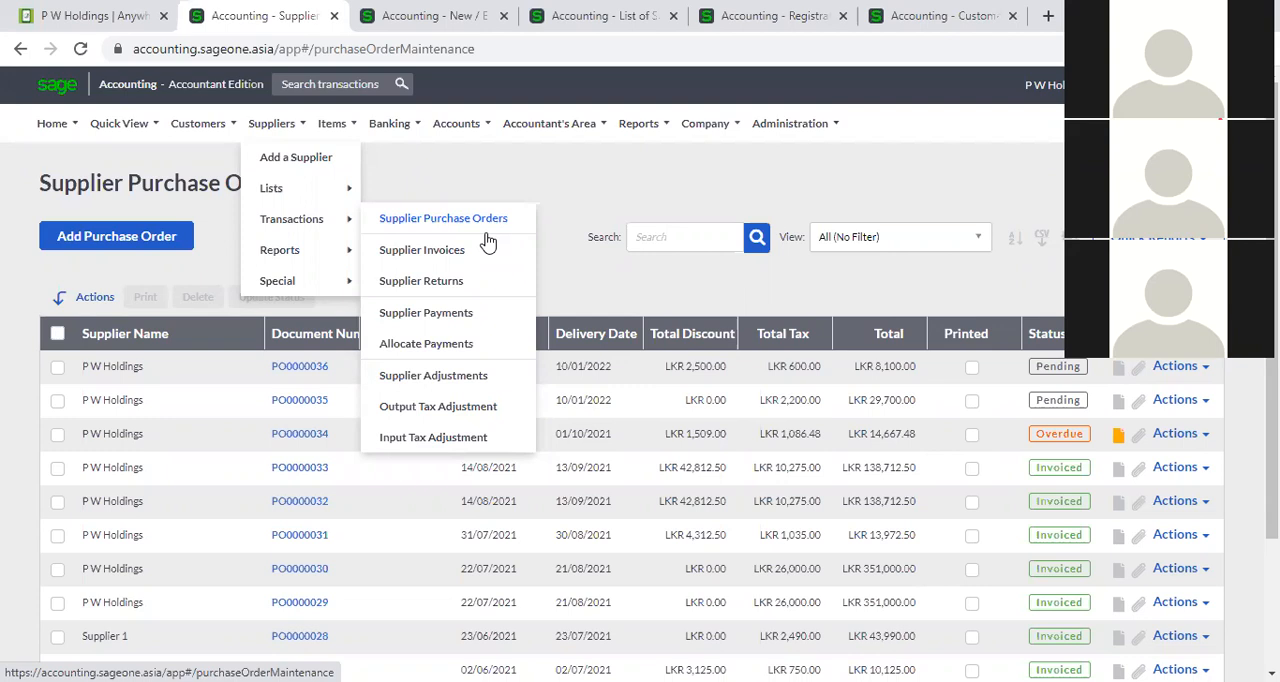
Open the list of supplier purchase orders and sort it by document number, highest number first.
{"action": "left_click", "coordinate": [480, 220]}
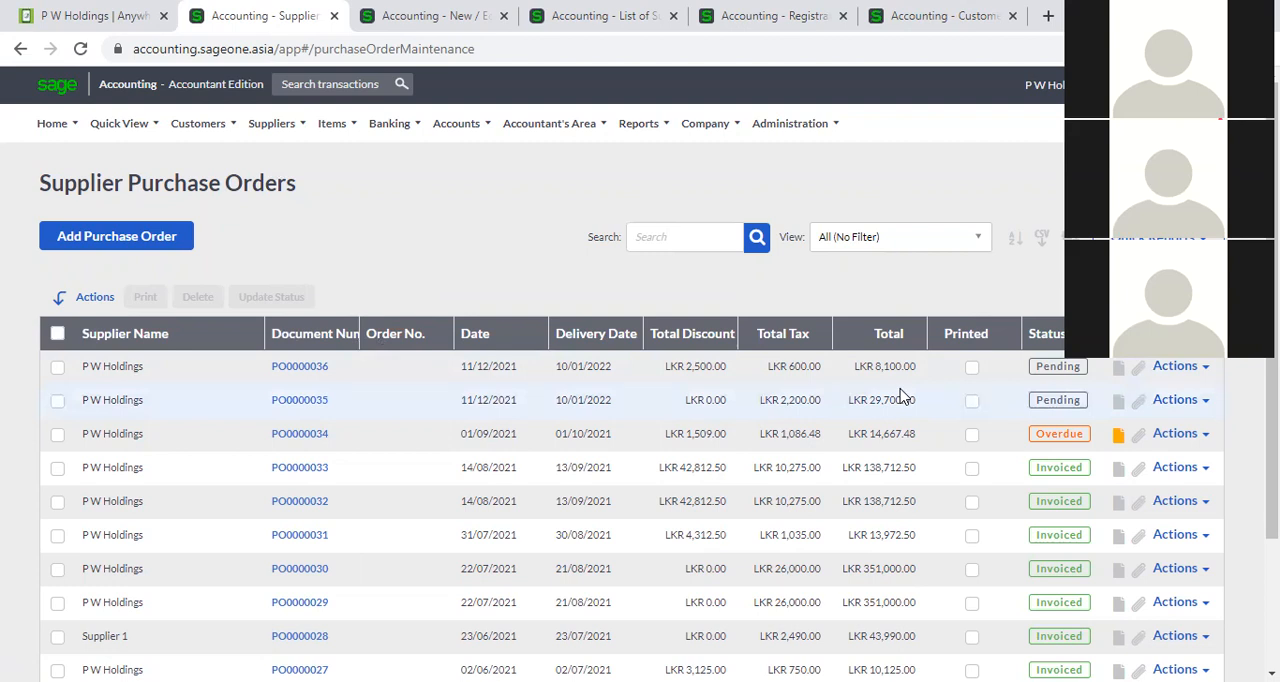
{"action": "scroll", "coordinate": [901, 393], "scroll_direction": "down", "scroll_amount": 1}
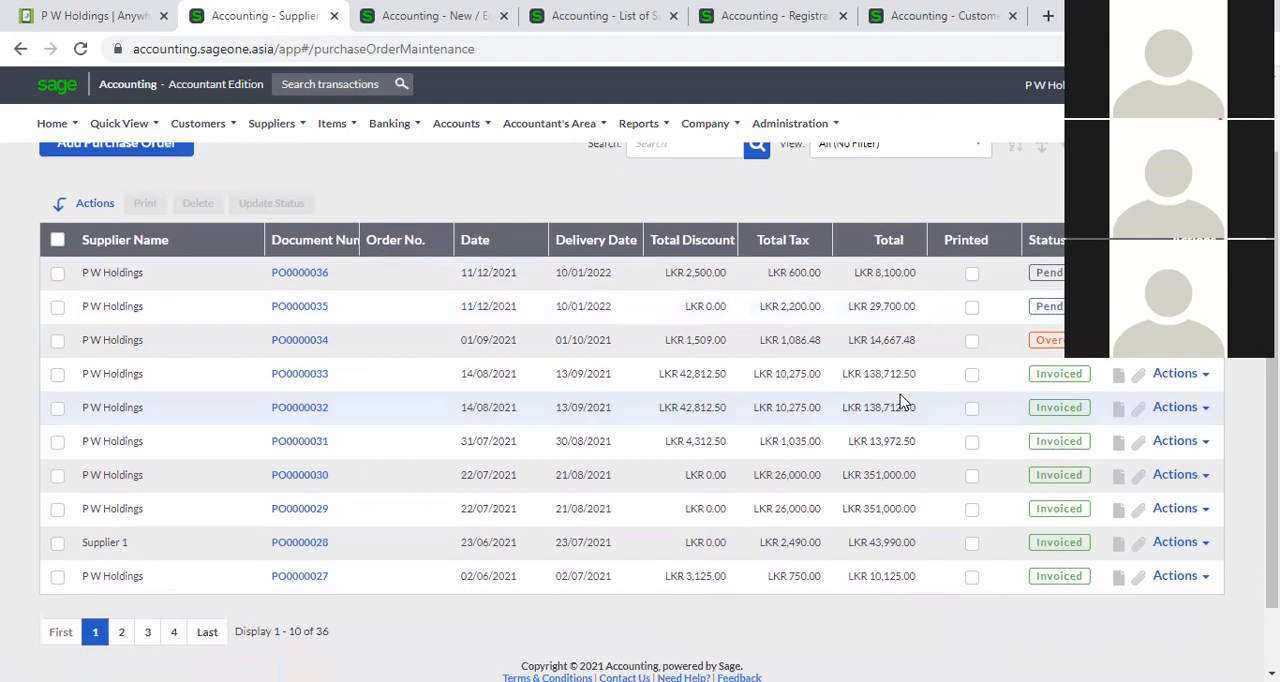
{"action": "scroll", "coordinate": [901, 400], "scroll_direction": "up", "scroll_amount": 1}
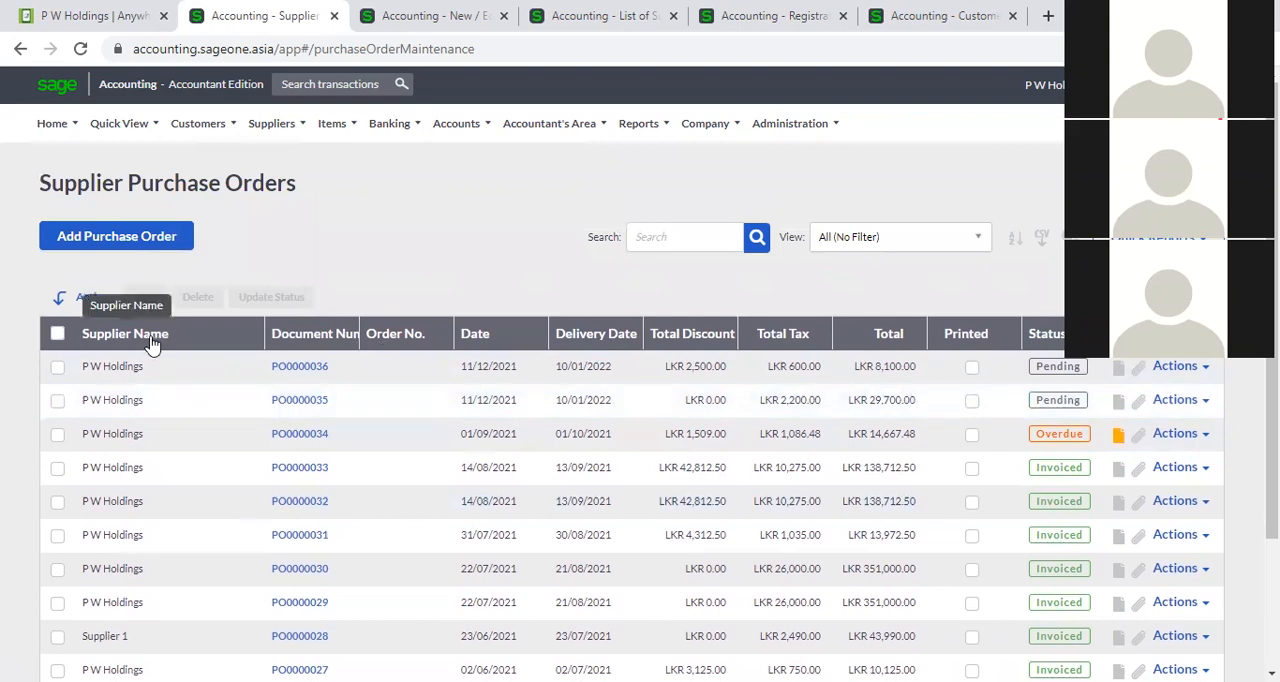
{"action": "left_click", "coordinate": [313, 338]}
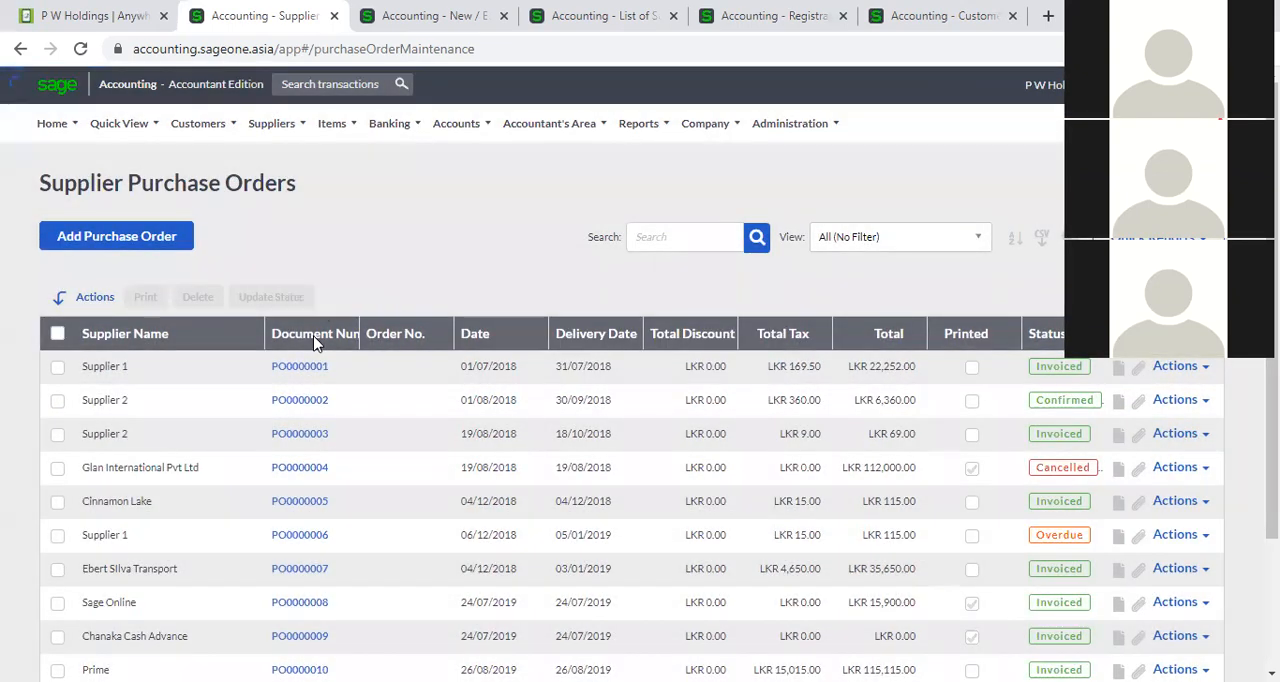
{"action": "left_click", "coordinate": [313, 338]}
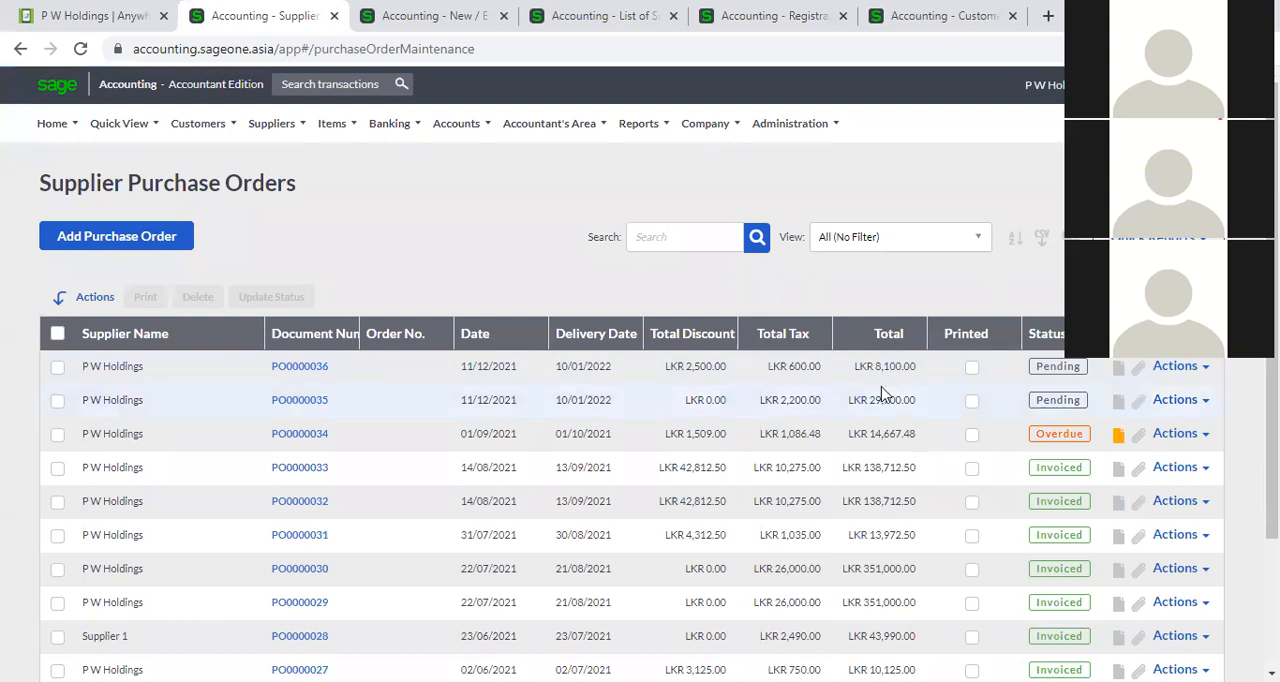
Review which columns can be shown in the purchase order grid and cancel the grid customisation.
{"action": "left_click", "coordinate": [1062, 238]}
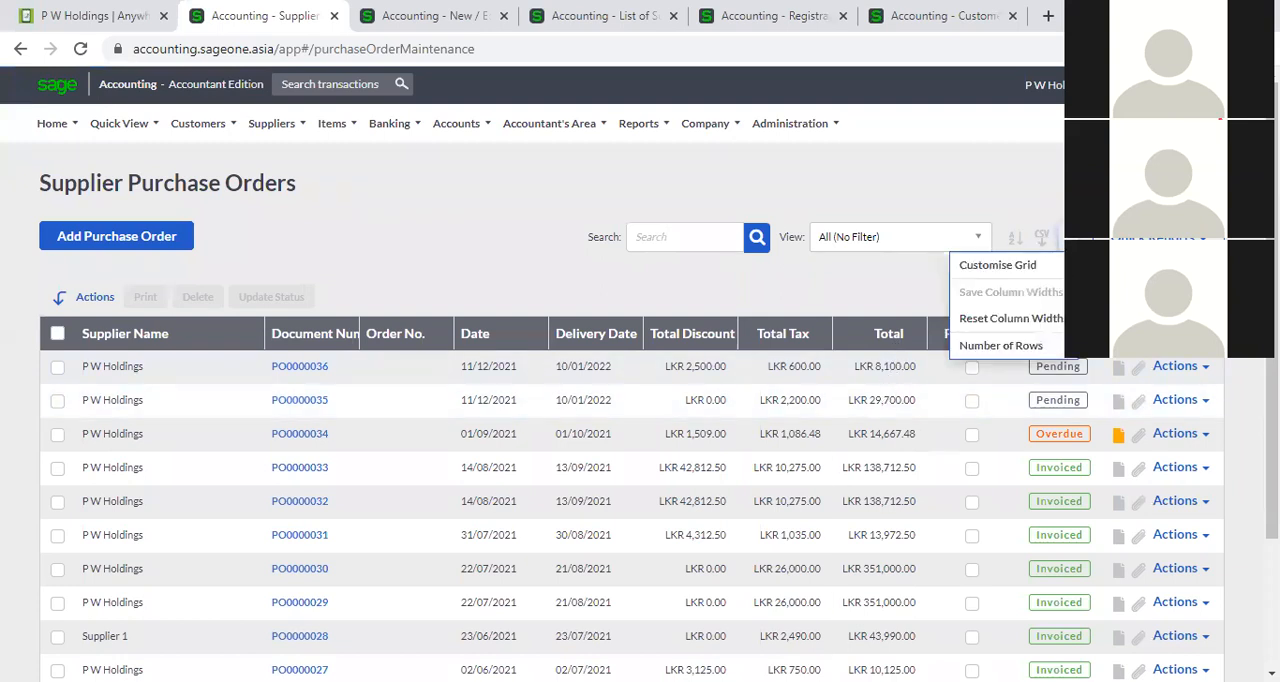
{"action": "left_click", "coordinate": [1057, 268]}
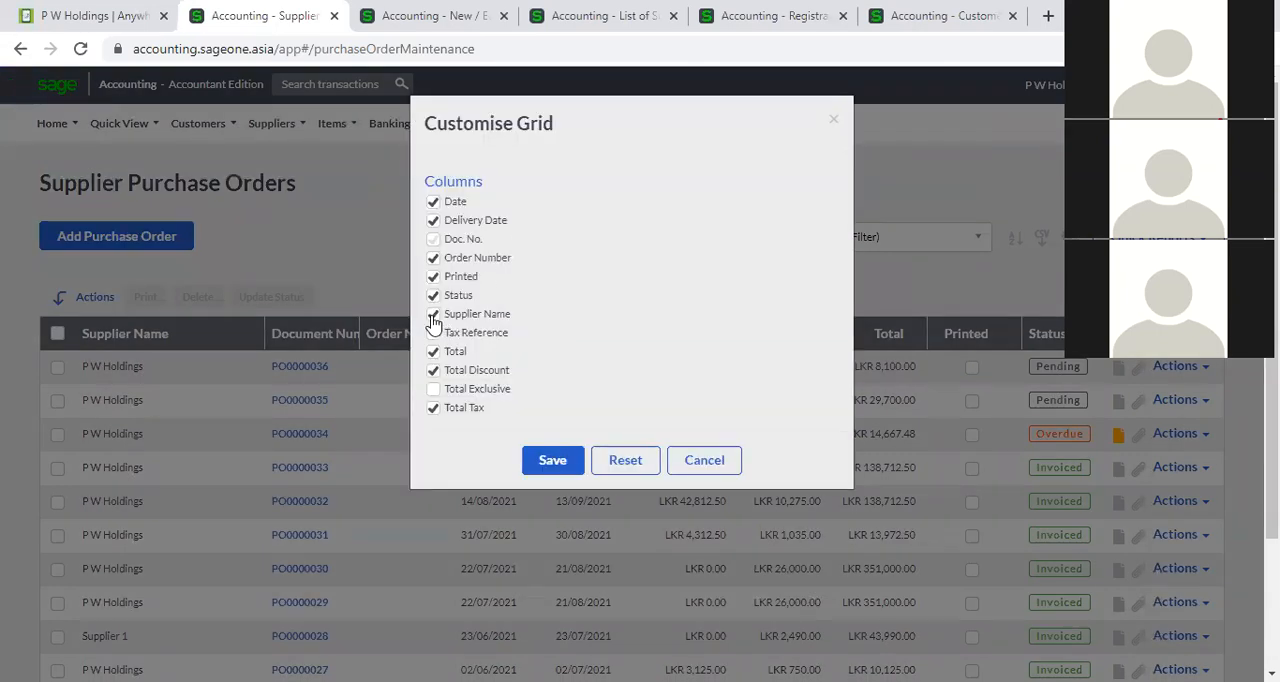
{"action": "left_click", "coordinate": [697, 463]}
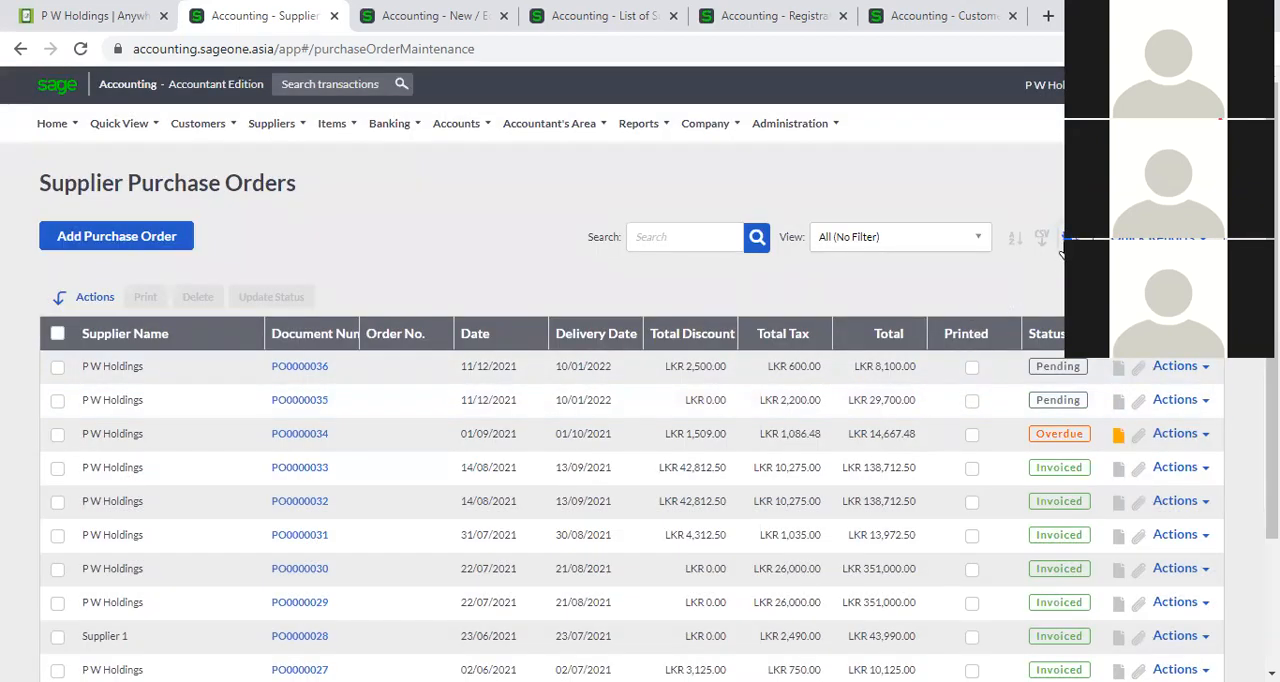
{"action": "left_click", "coordinate": [1060, 246]}
{"action": "left_click", "coordinate": [1015, 268]}
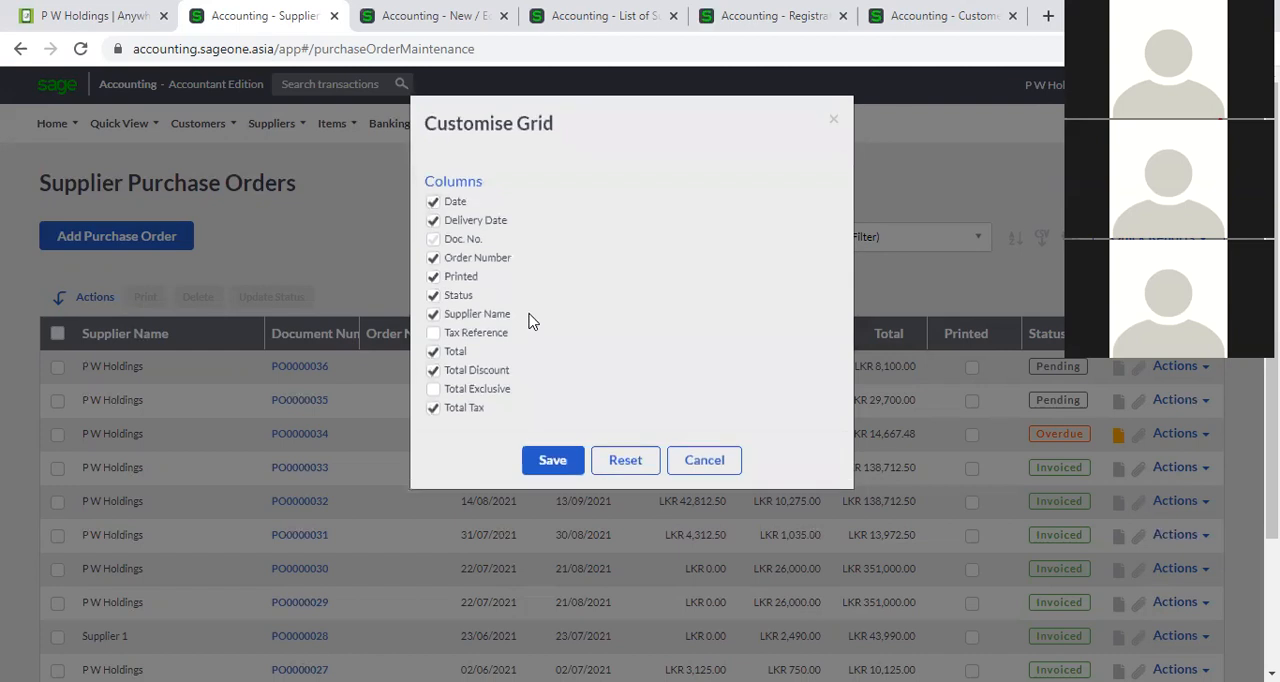
{"action": "left_click", "coordinate": [702, 462]}
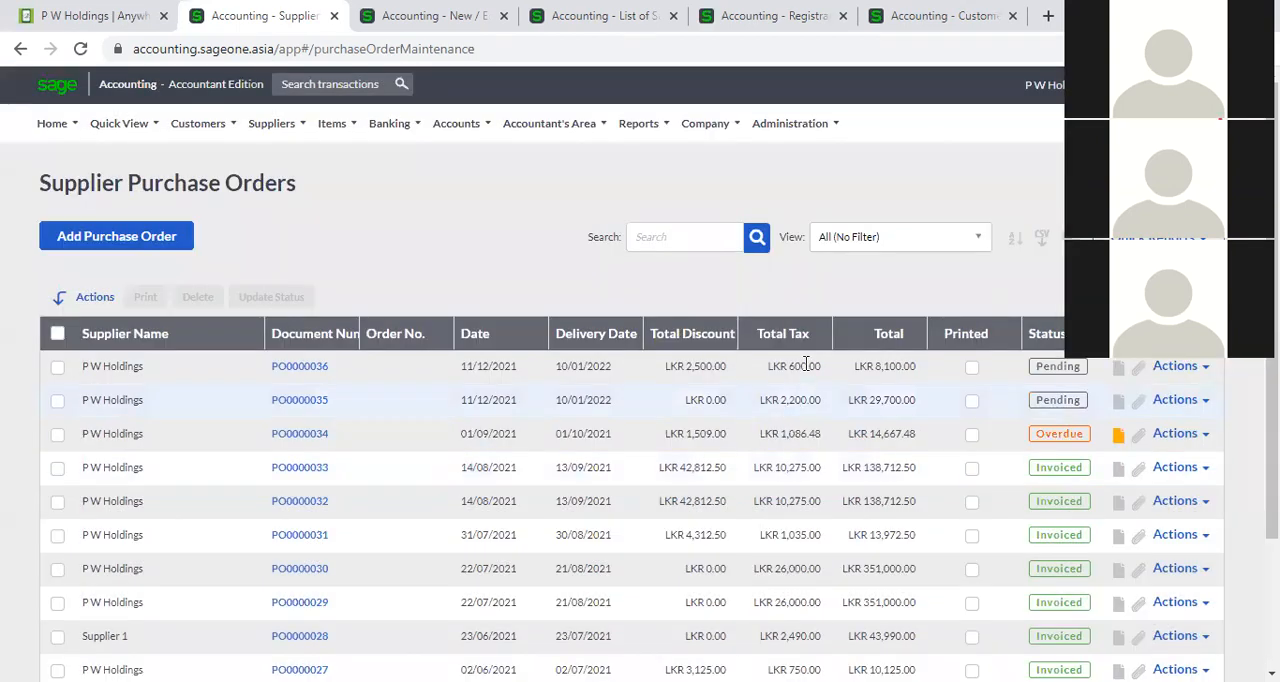
Search the purchase orders for "Supplier".
{"action": "left_click", "coordinate": [677, 240]}
{"action": "scroll", "coordinate": [677, 280], "scroll_direction": "down", "scroll_amount": 2}
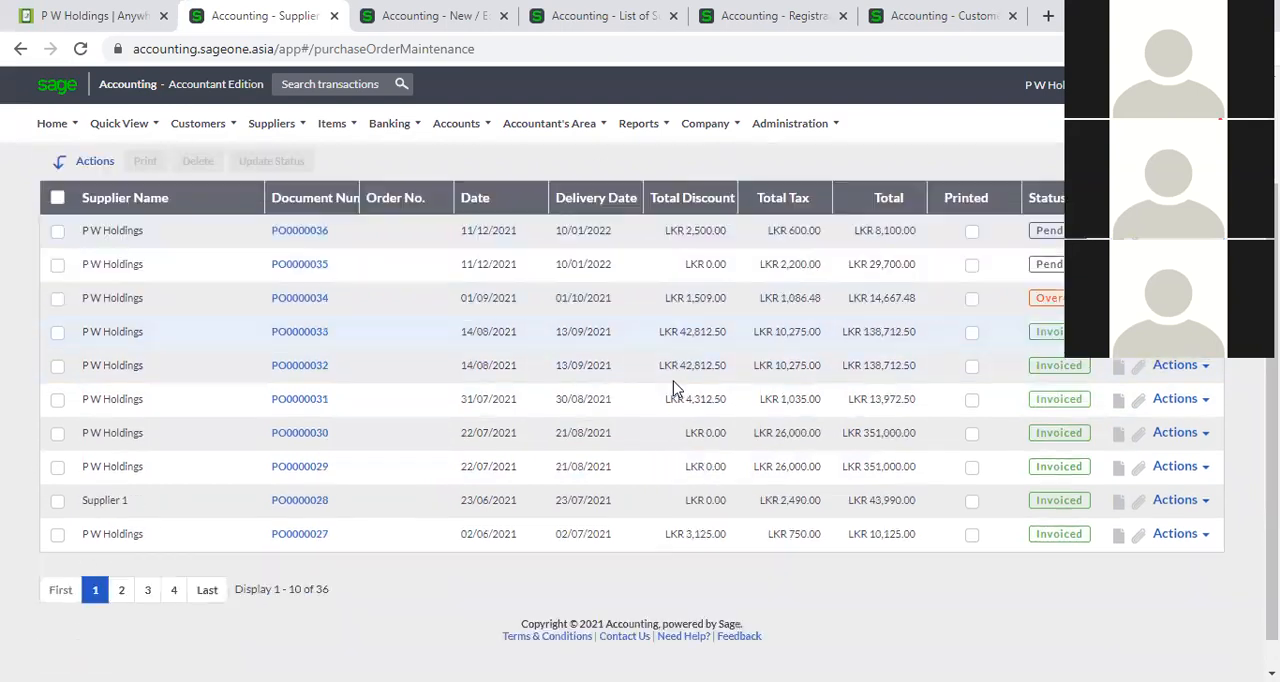
{"action": "scroll", "coordinate": [462, 488], "scroll_direction": "up", "scroll_amount": 3}
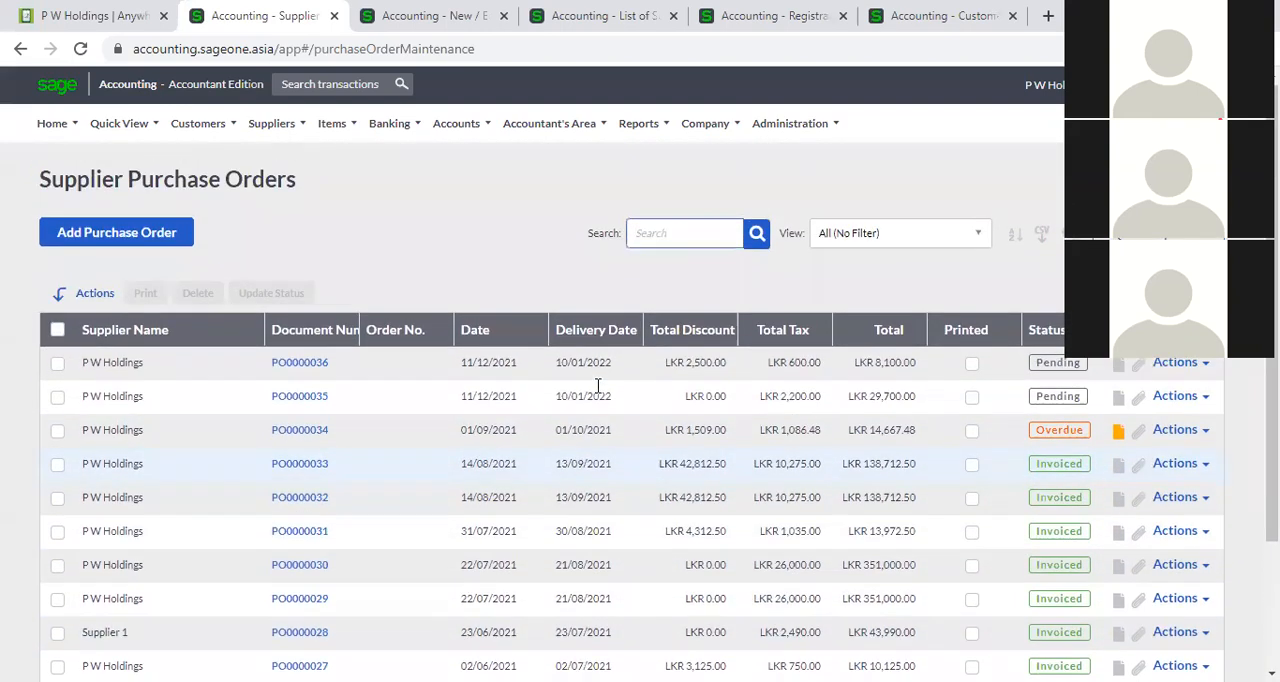
{"action": "type", "text": "Supp"}
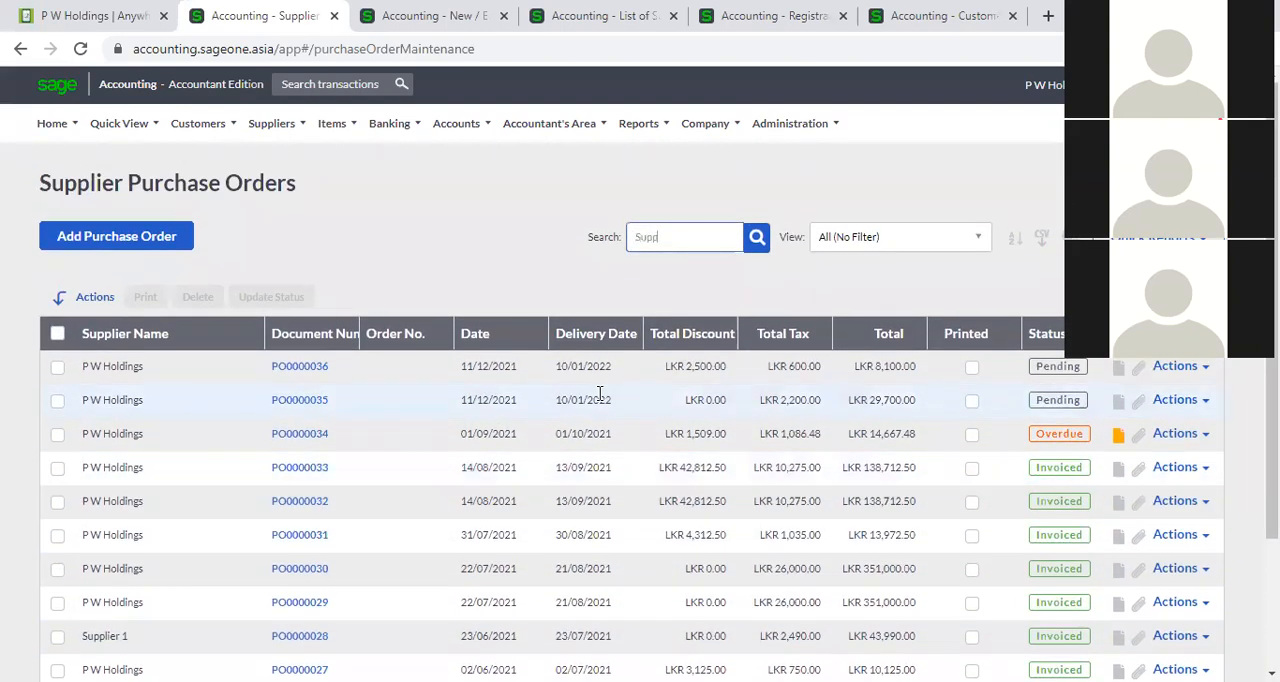
{"action": "type", "text": "ier"}
{"action": "key", "text": "Return"}
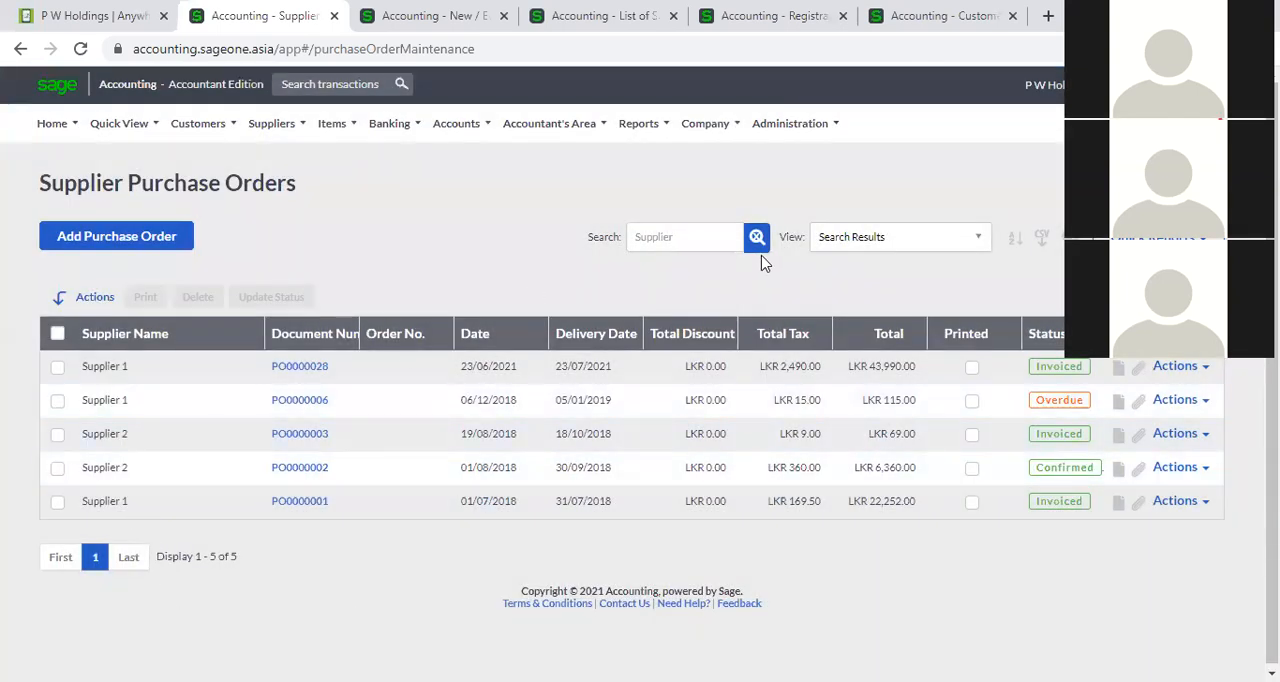
Return the list from the search results to All (No Filter) and filter it to Dated today.
{"action": "left_click", "coordinate": [979, 248]}
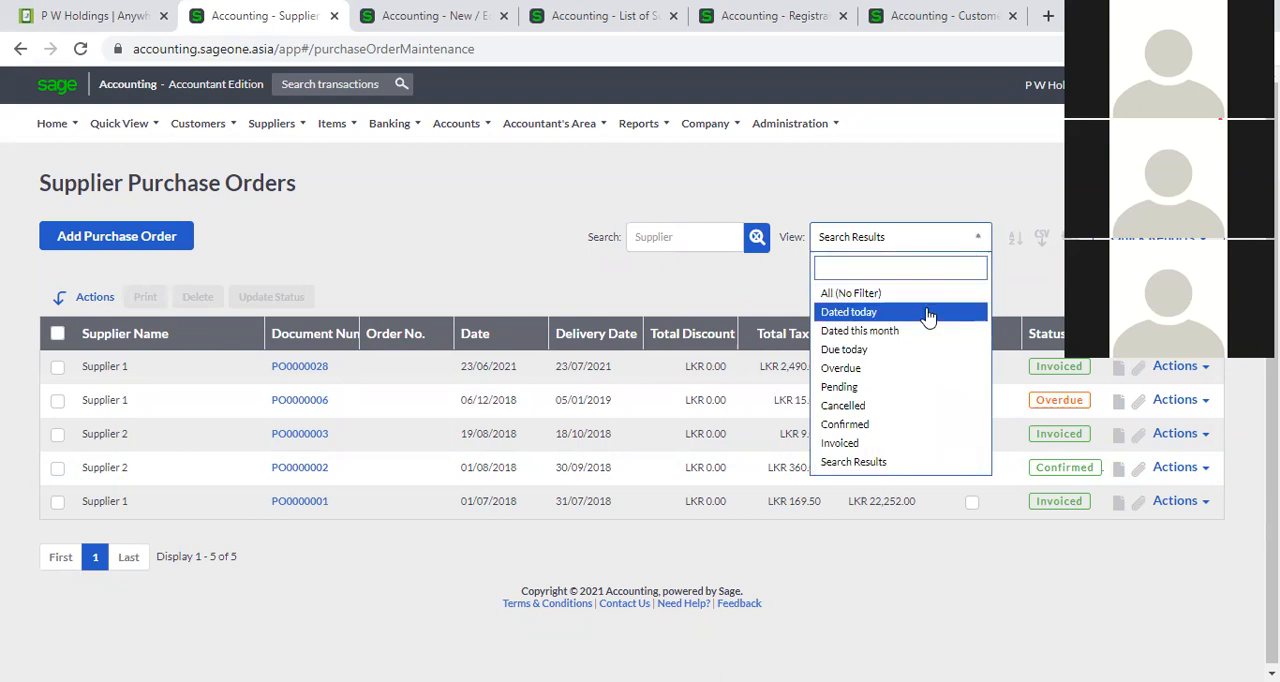
{"action": "left_click", "coordinate": [900, 293]}
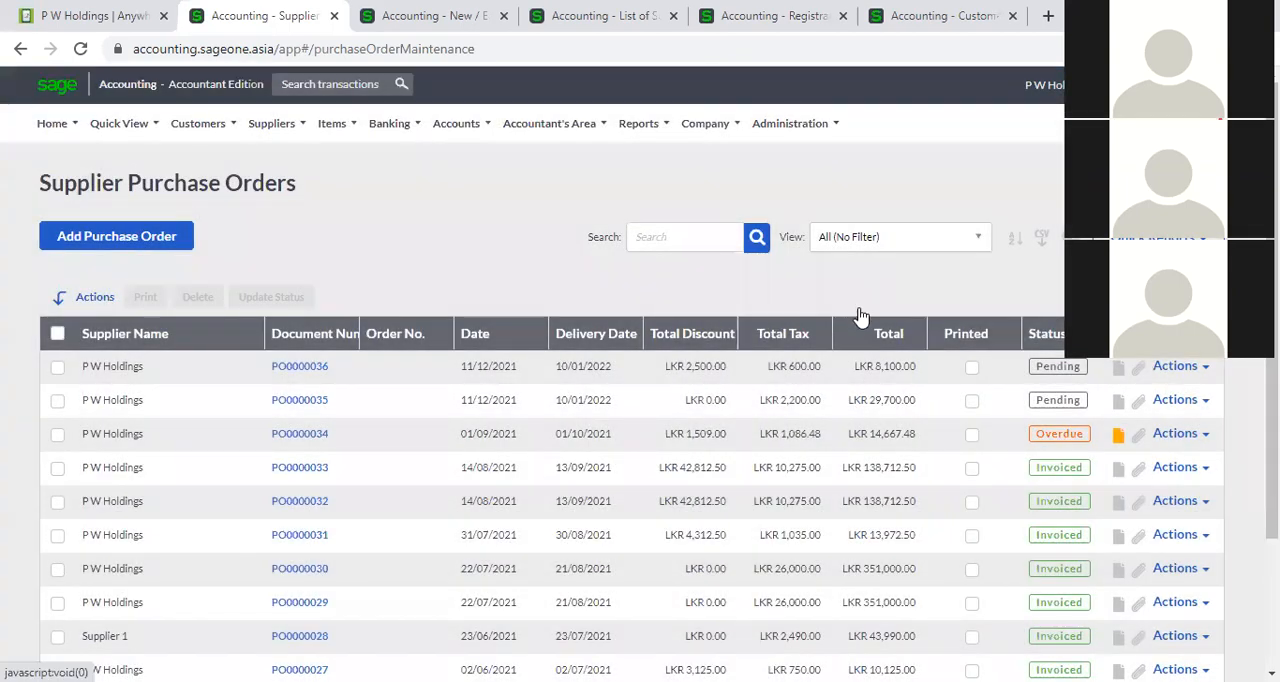
{"action": "left_click", "coordinate": [977, 240]}
{"action": "left_click", "coordinate": [858, 313]}
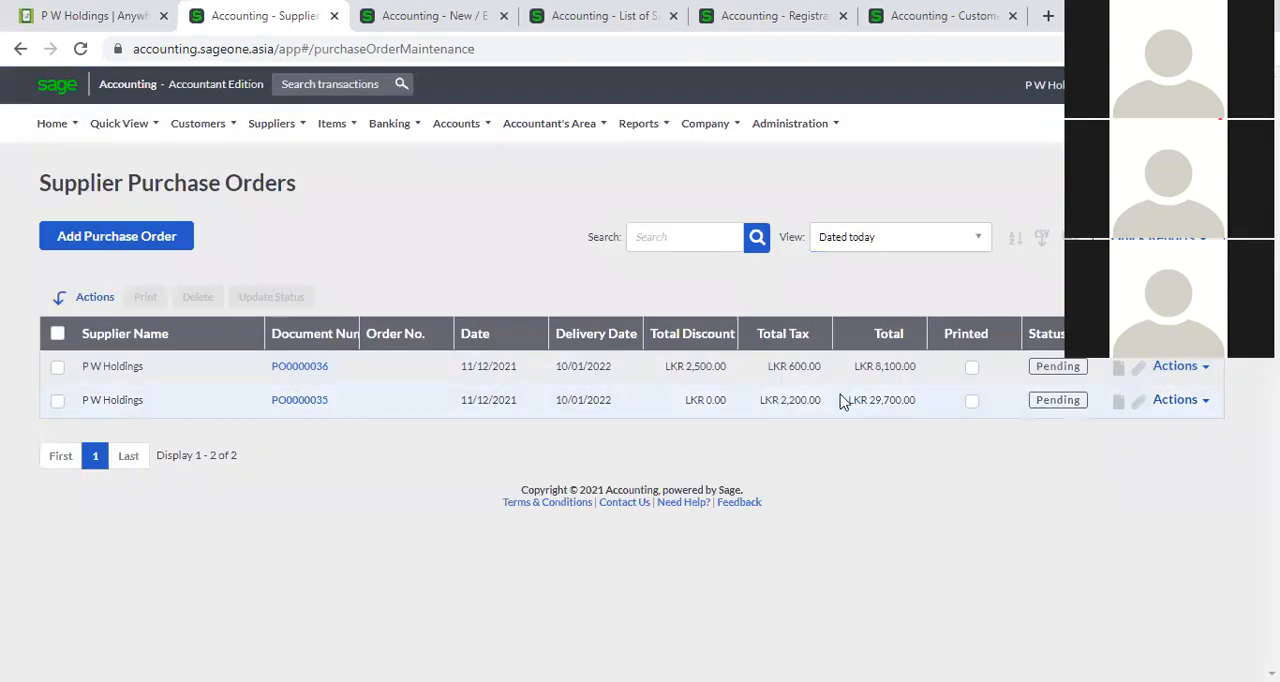
Look over the other view filters and set the purchase order view back to All (No Filter).
{"action": "left_click", "coordinate": [978, 241]}
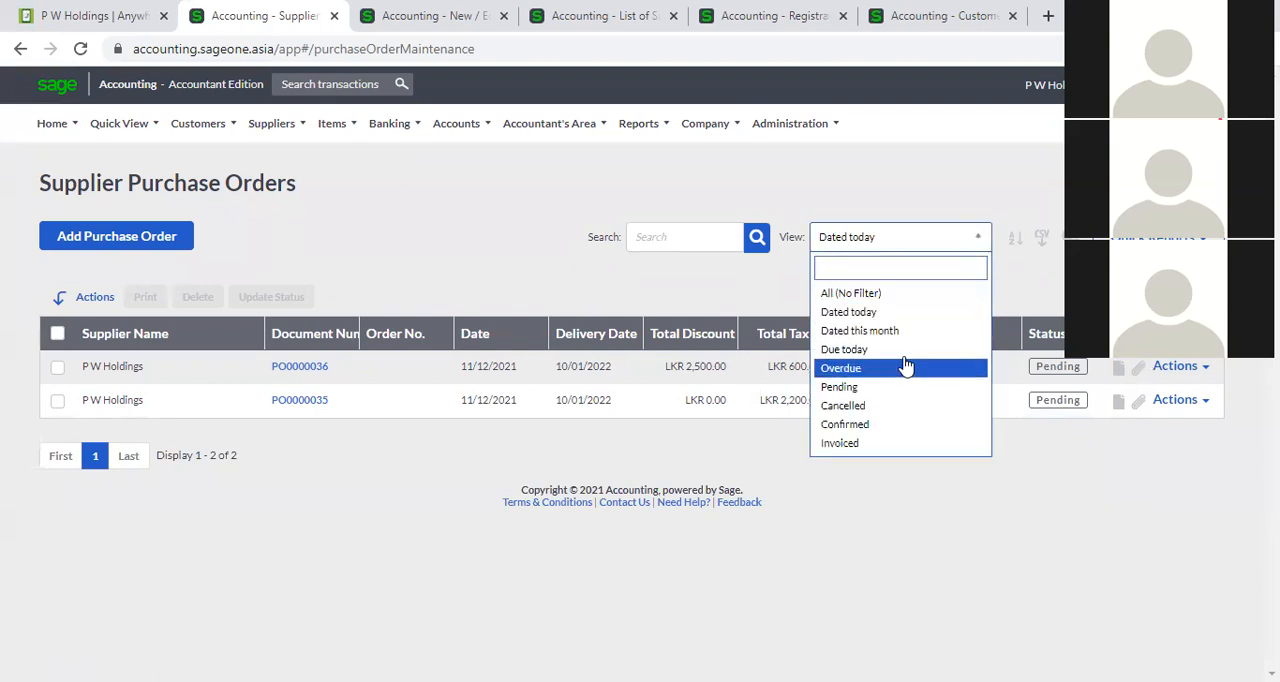
{"action": "left_click", "coordinate": [868, 520]}
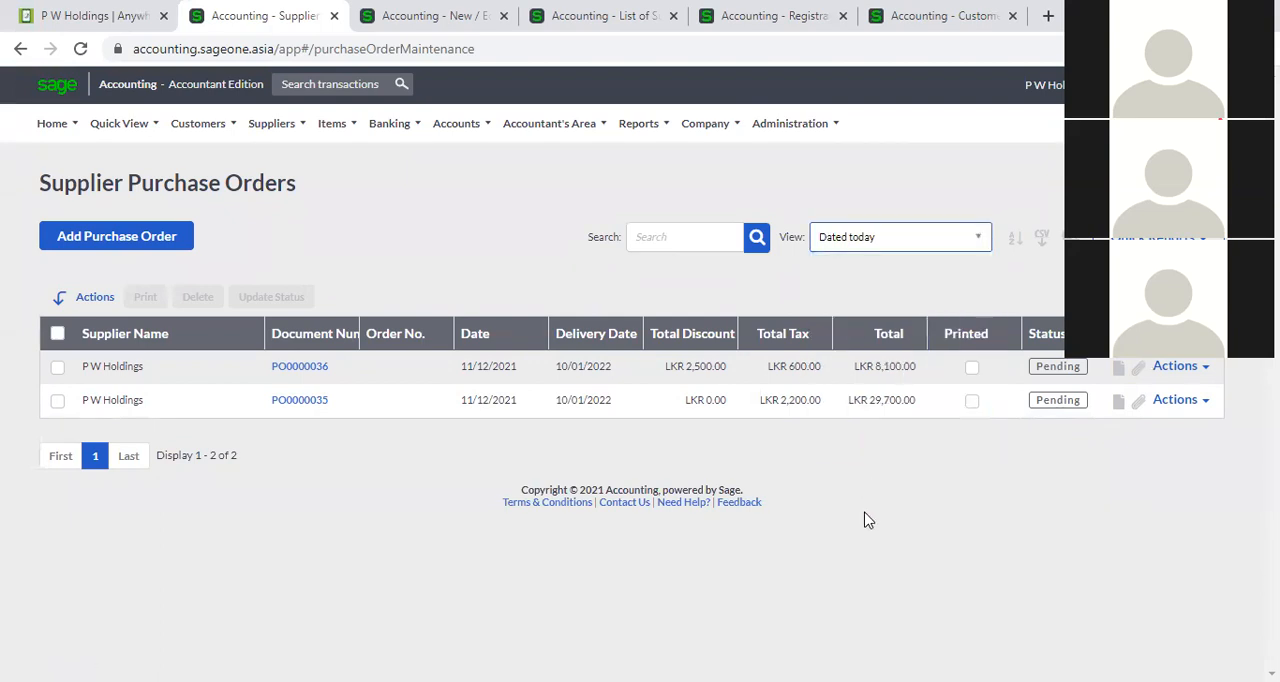
{"action": "left_click", "coordinate": [975, 243]}
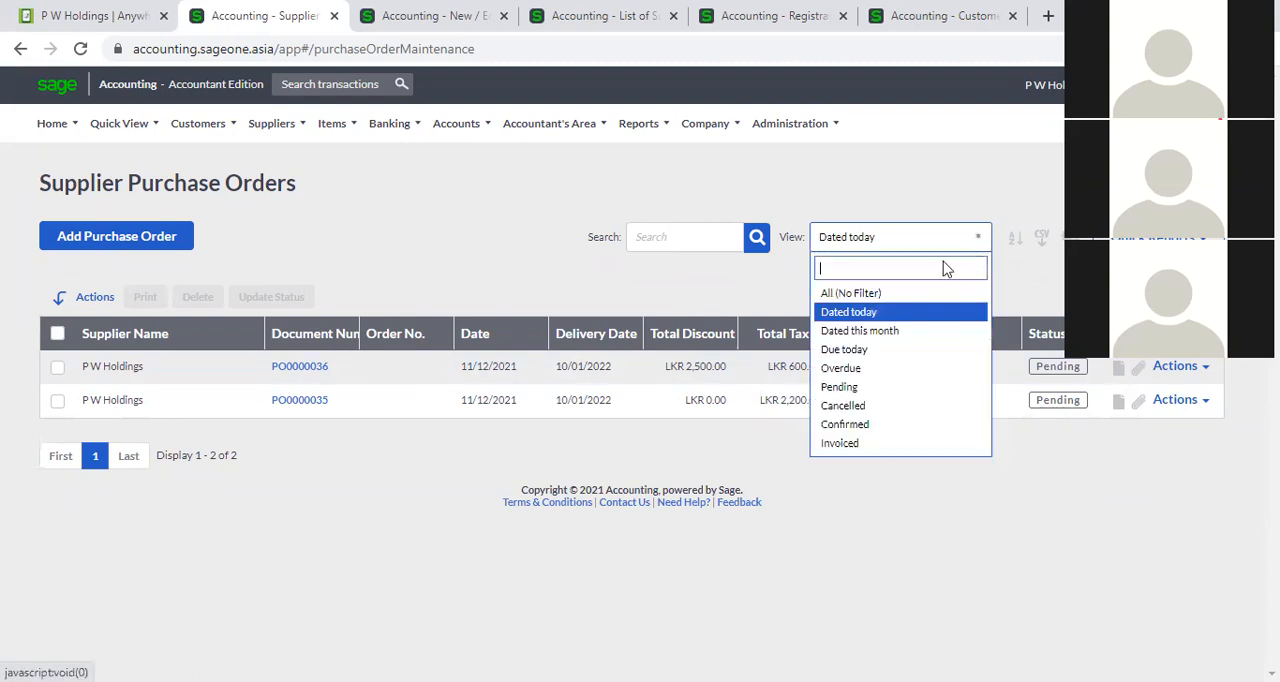
{"action": "left_click", "coordinate": [872, 297]}
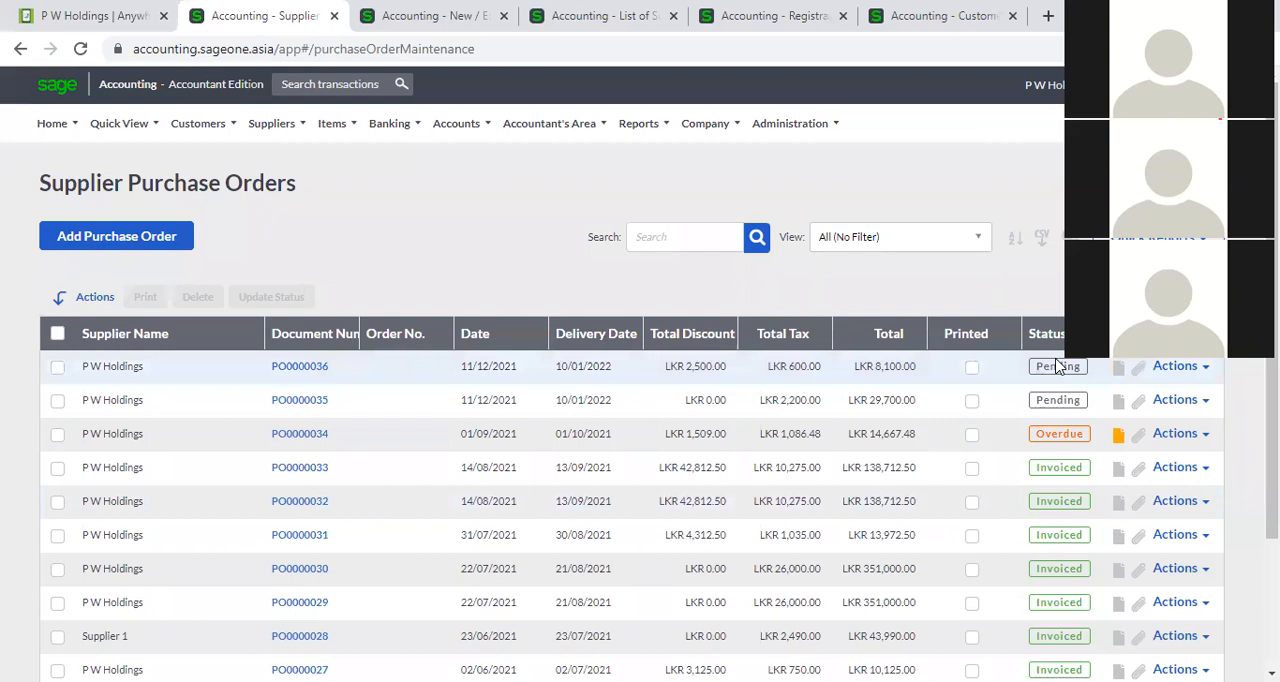
Sort the purchase orders by status and look through the first page of the list.
{"action": "scroll", "coordinate": [1055, 470], "scroll_direction": "down", "scroll_amount": 1}
{"action": "scroll", "coordinate": [1055, 475], "scroll_direction": "down", "scroll_amount": 1}
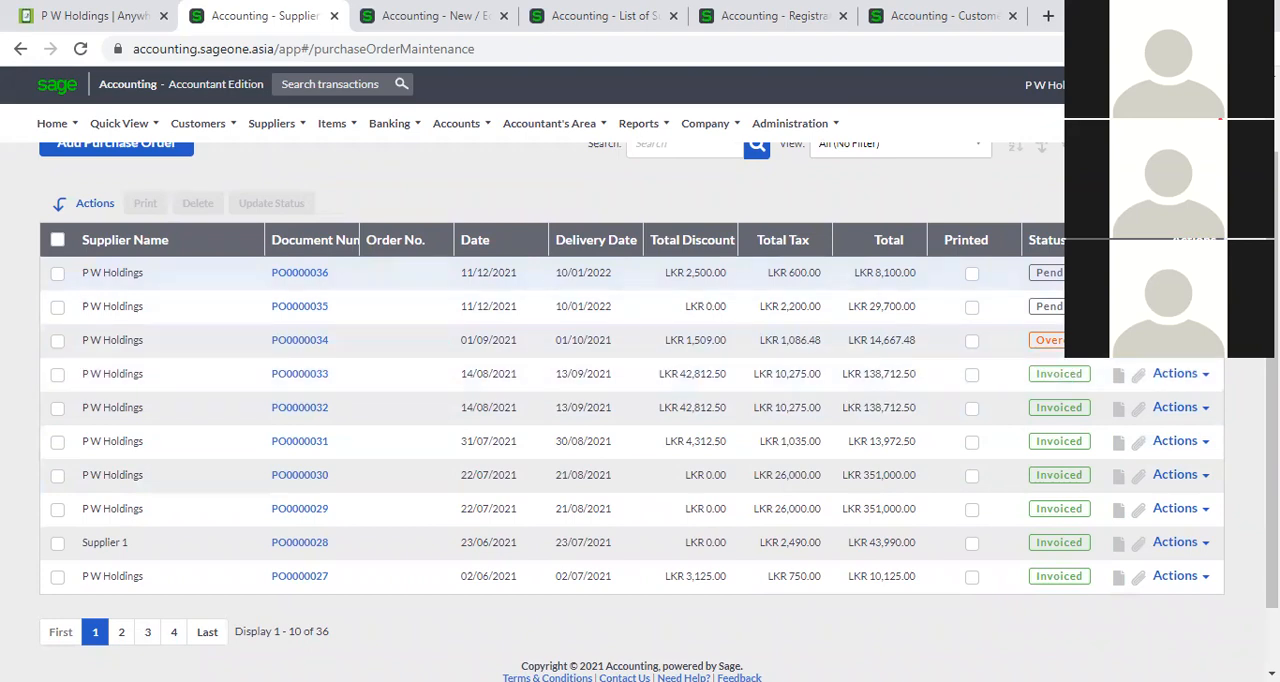
{"action": "left_click", "coordinate": [1066, 240]}
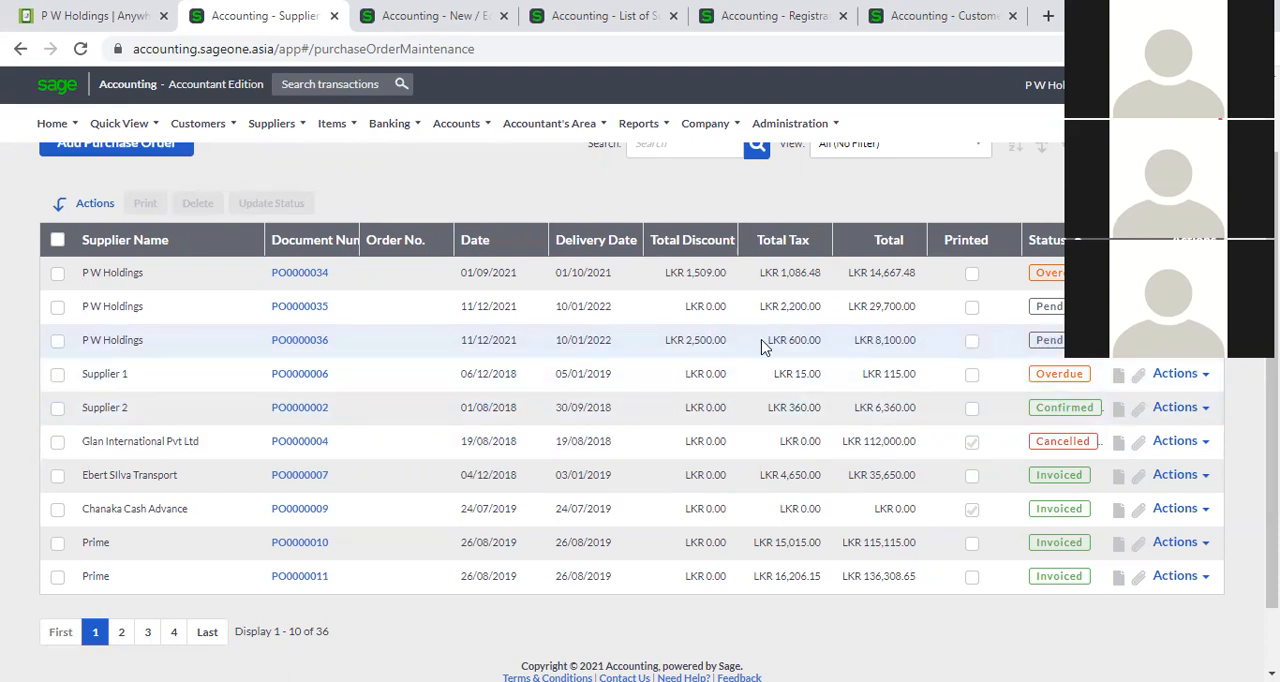
{"action": "scroll", "coordinate": [774, 372], "scroll_direction": "up", "scroll_amount": 1}
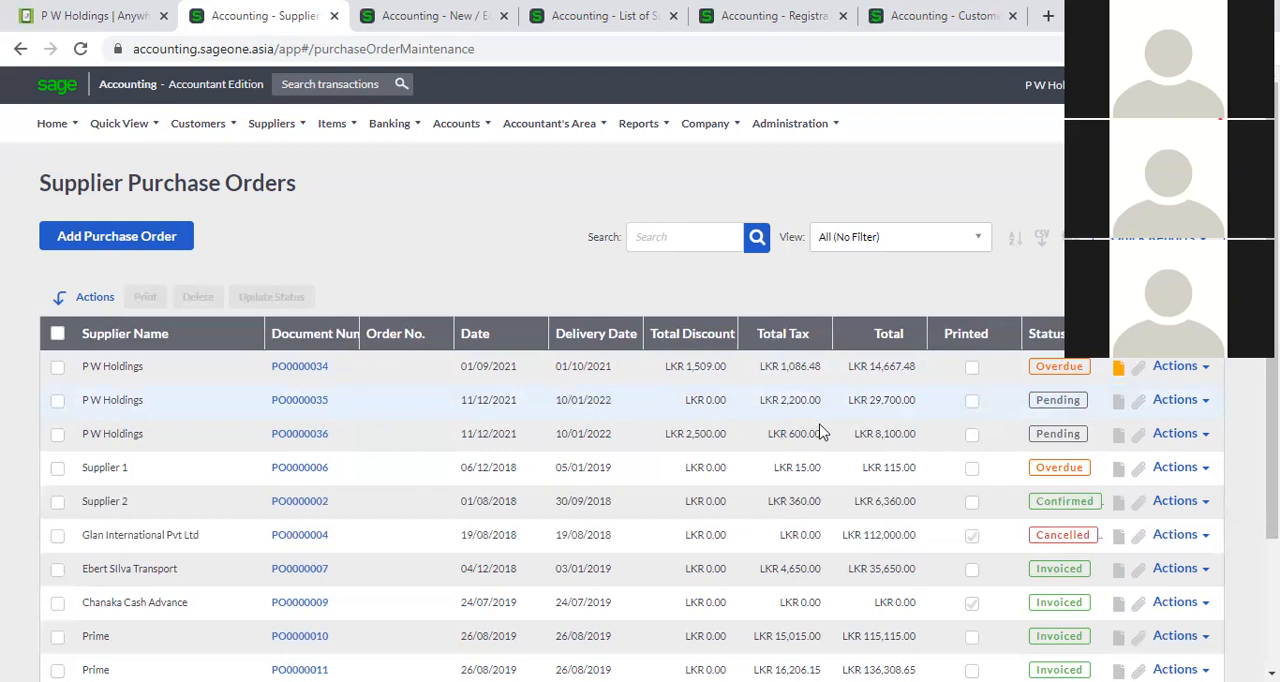
{"action": "scroll", "coordinate": [848, 440], "scroll_direction": "down", "scroll_amount": 2}
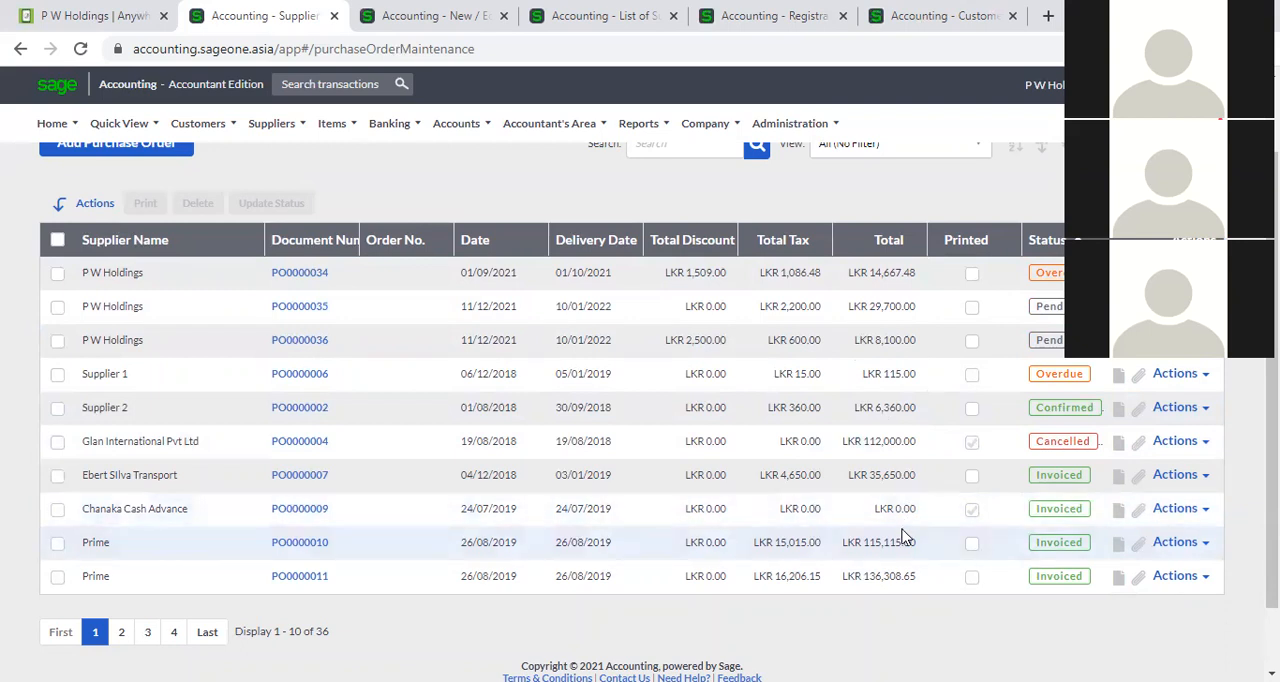
{"action": "scroll", "coordinate": [508, 417], "scroll_direction": "up", "scroll_amount": 2}
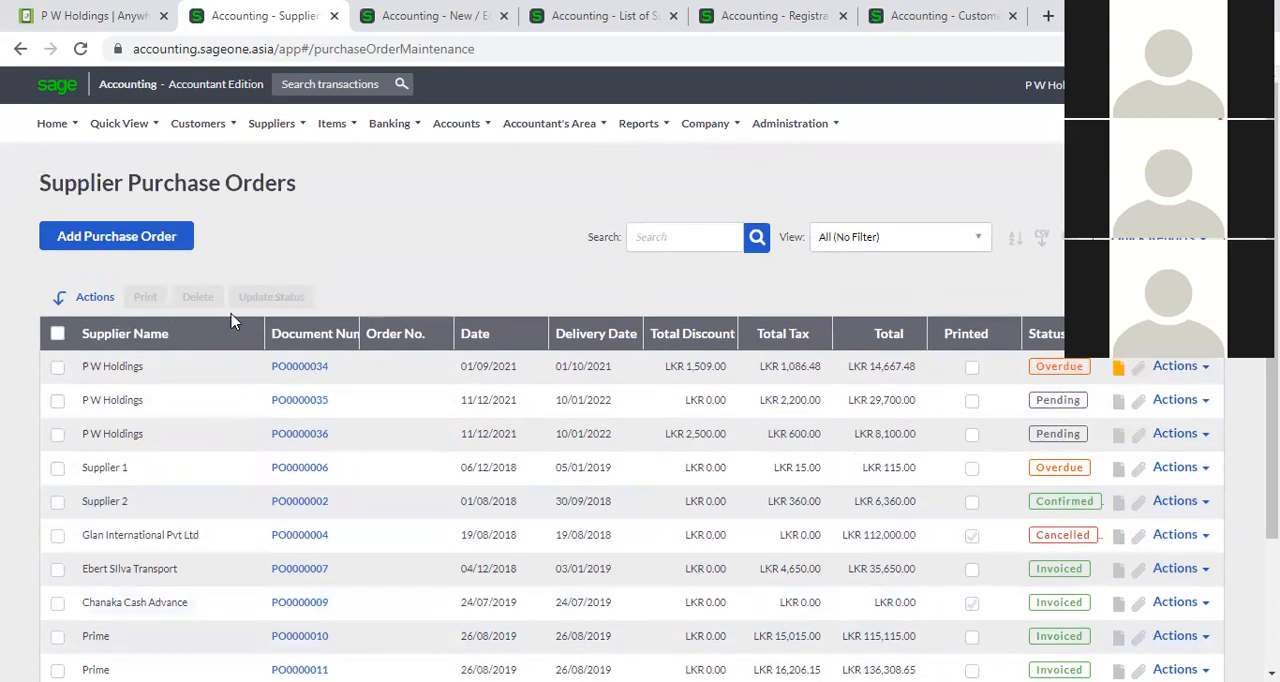
Sort the purchase orders by document number, highest first, and open the latest P W Holdings order.
{"action": "left_click", "coordinate": [289, 338]}
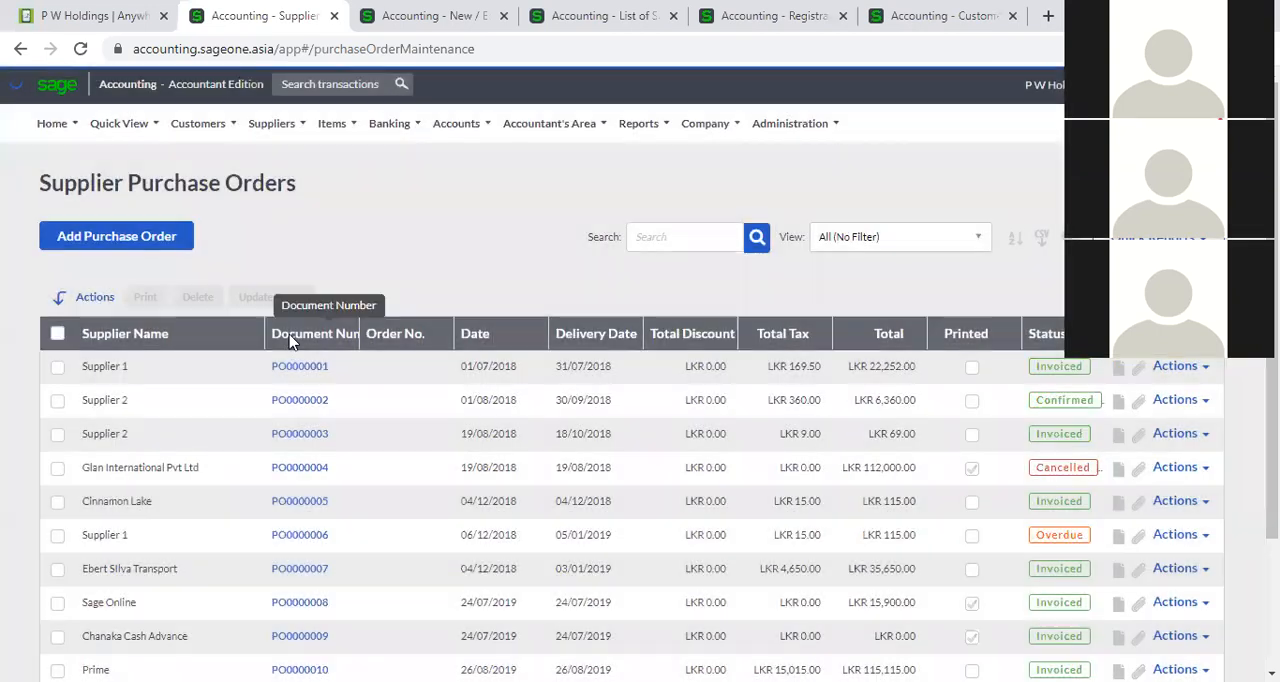
{"action": "left_click", "coordinate": [289, 338]}
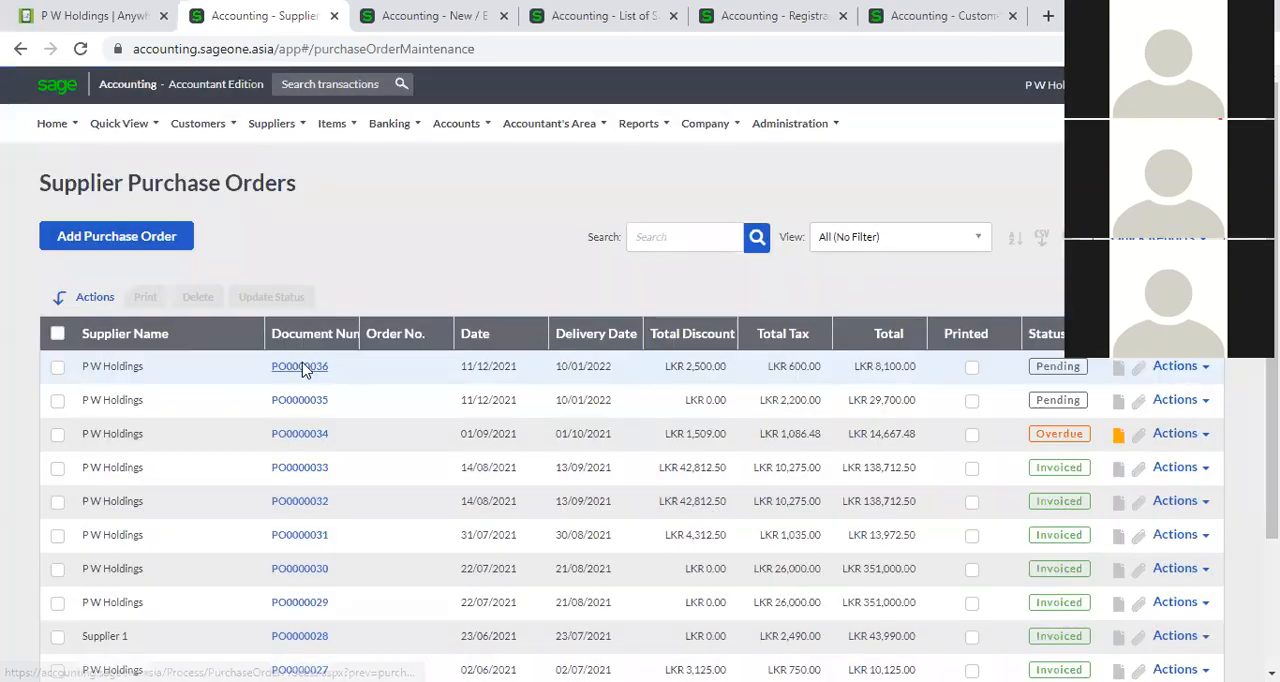
{"action": "left_click", "coordinate": [305, 368]}
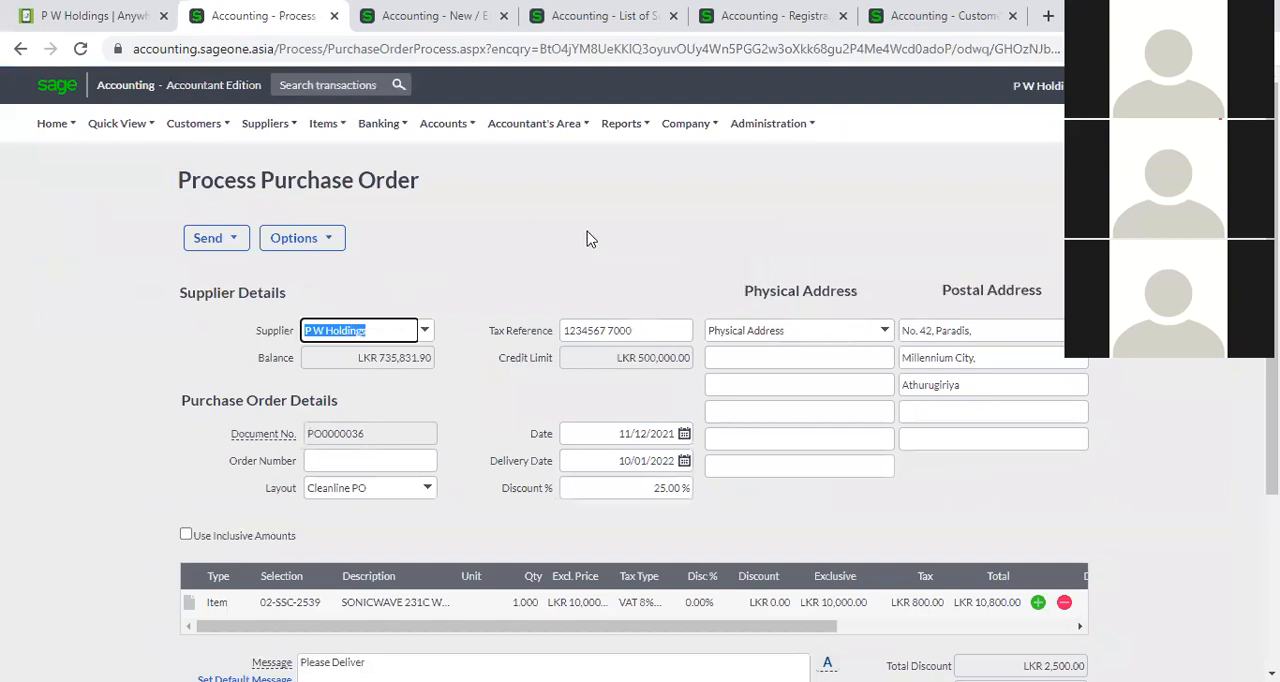
Review the options available for the open purchase order, including the Confirmed, Cancelled and Invoiced statuses.
{"action": "left_click", "coordinate": [309, 241]}
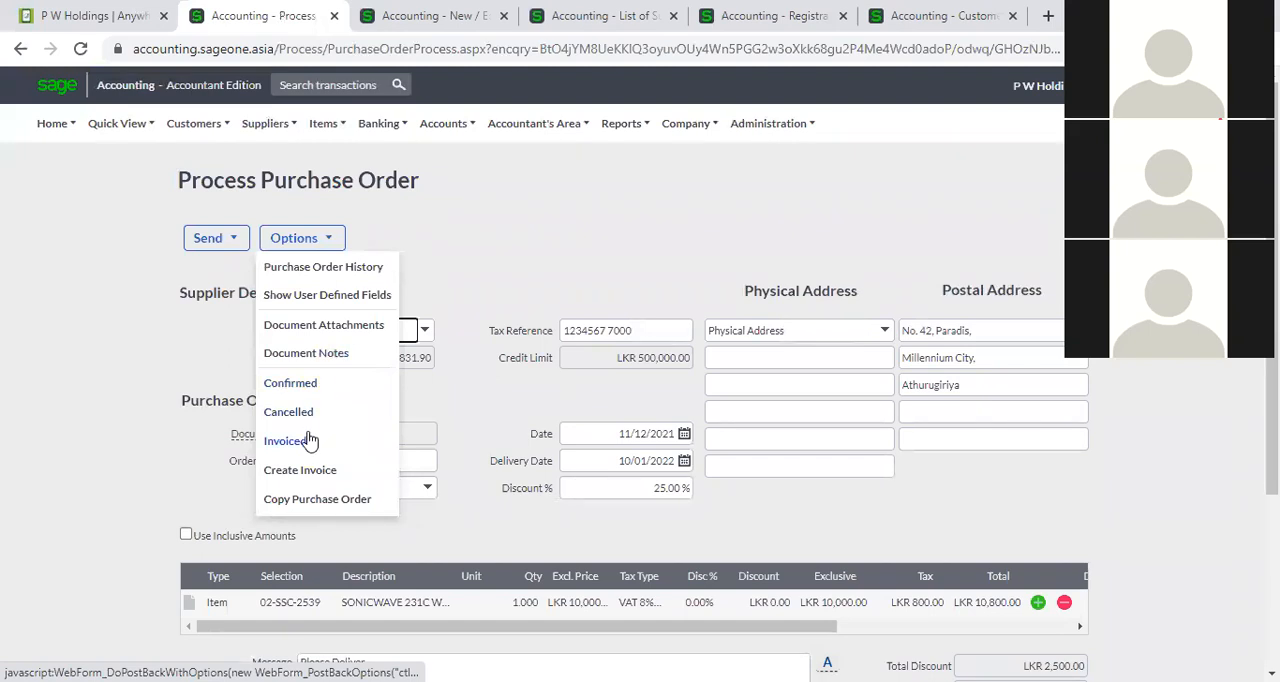
{"action": "left_click", "coordinate": [300, 414]}
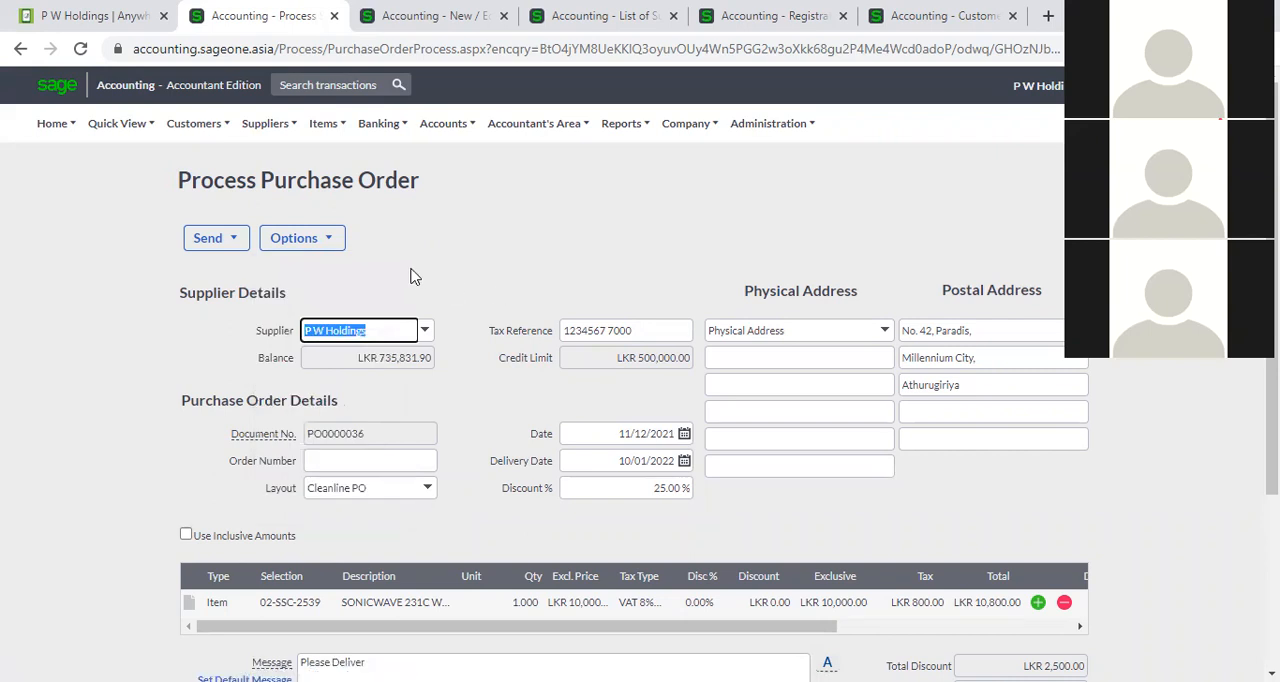
{"action": "left_click", "coordinate": [337, 244]}
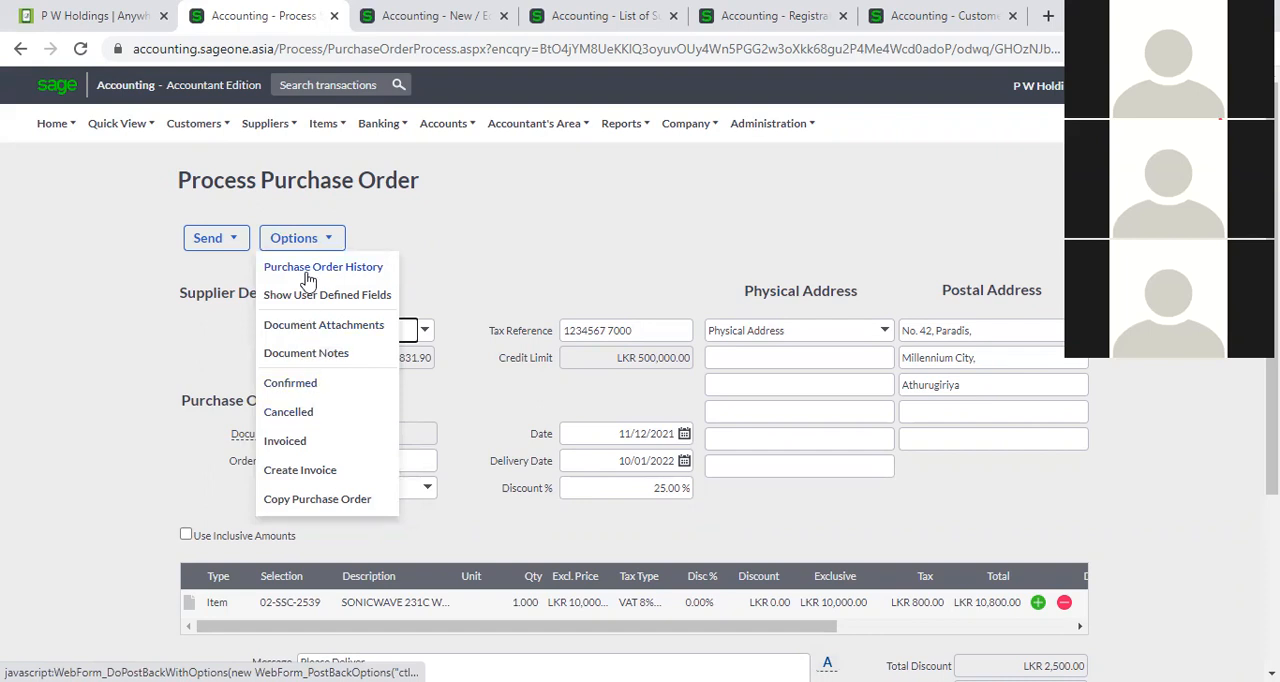
{"action": "left_click", "coordinate": [535, 248]}
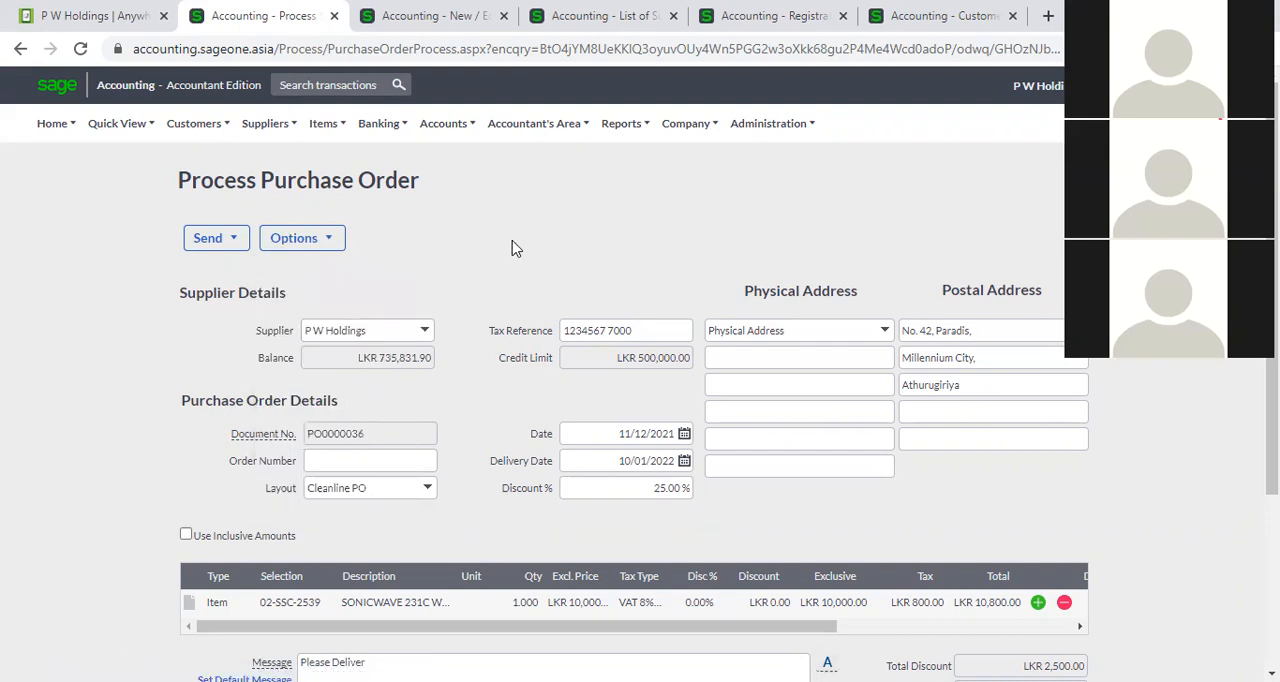
View the purchase order's history and close it.
{"action": "left_click", "coordinate": [298, 245]}
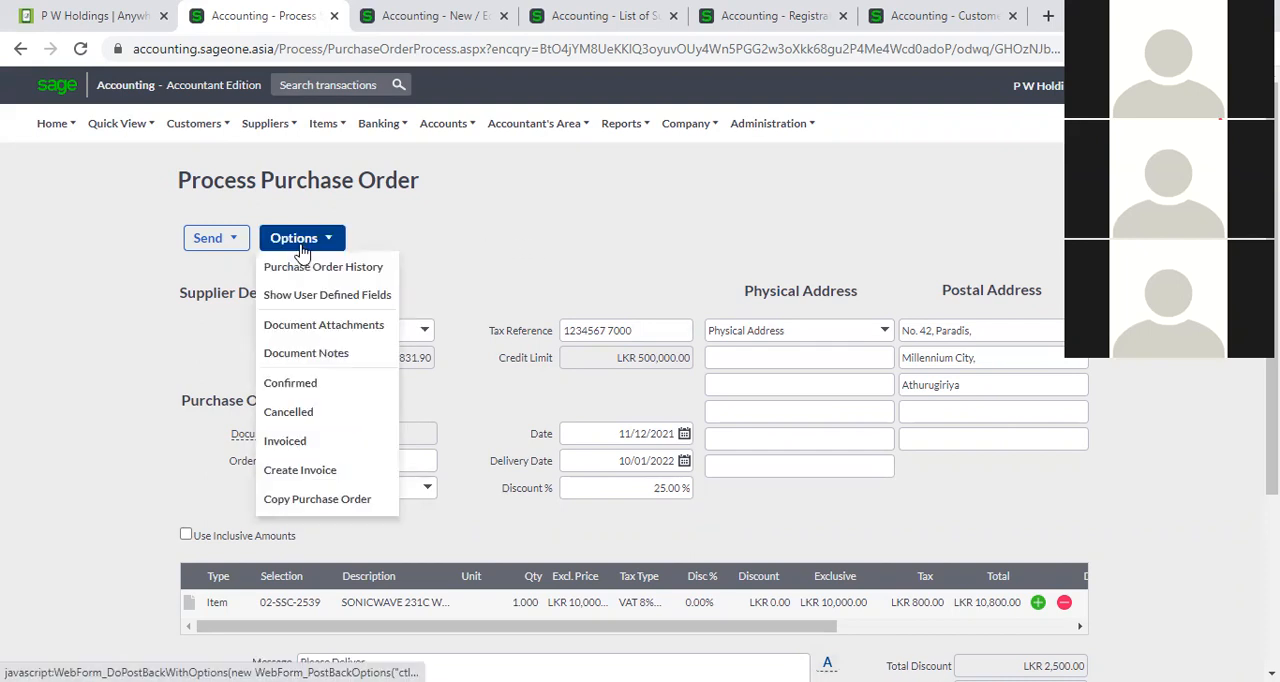
{"action": "left_click", "coordinate": [309, 269]}
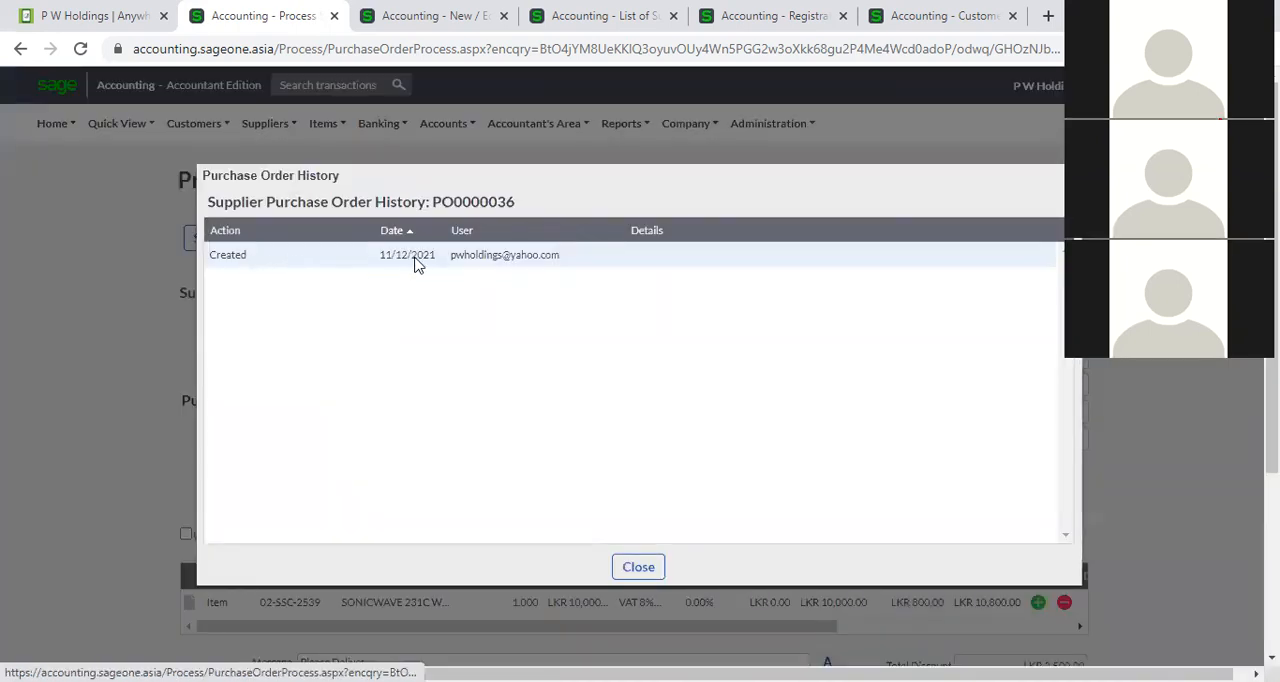
{"action": "left_click", "coordinate": [643, 567]}
Enter 100000 as the Delivery Charges in the order's user defined fields, and close the window without saving.
{"action": "left_click", "coordinate": [330, 243]}
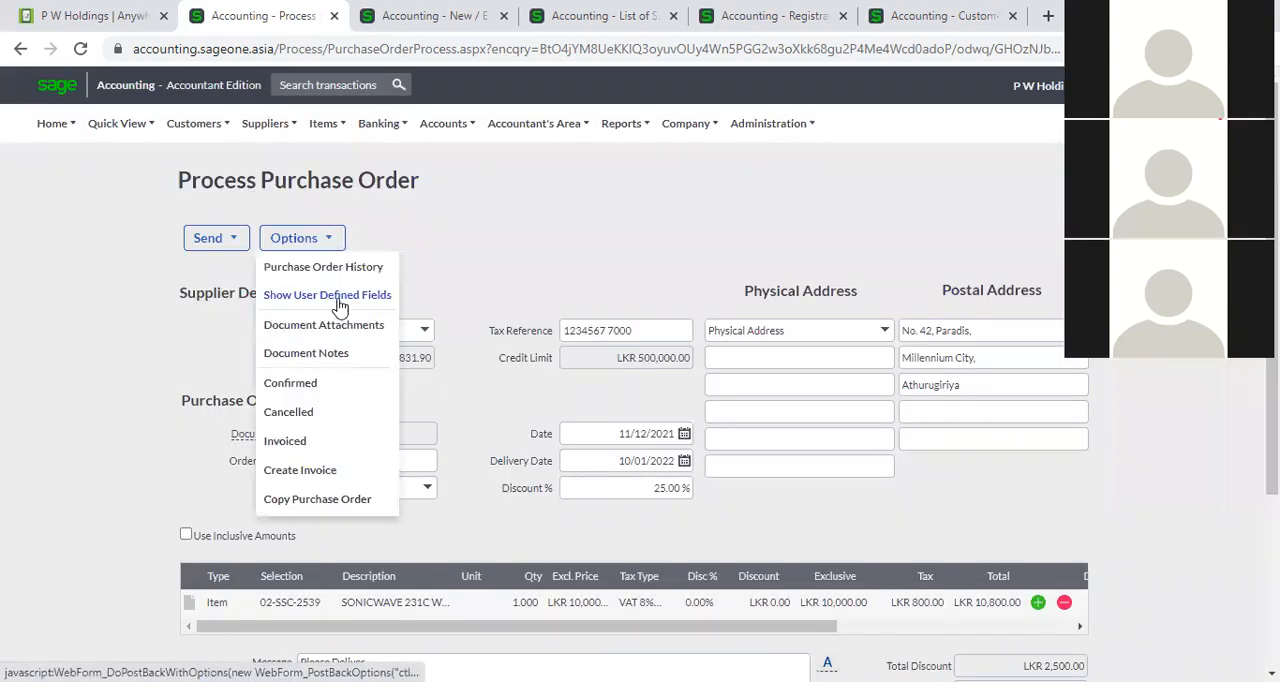
{"action": "left_click", "coordinate": [336, 301]}
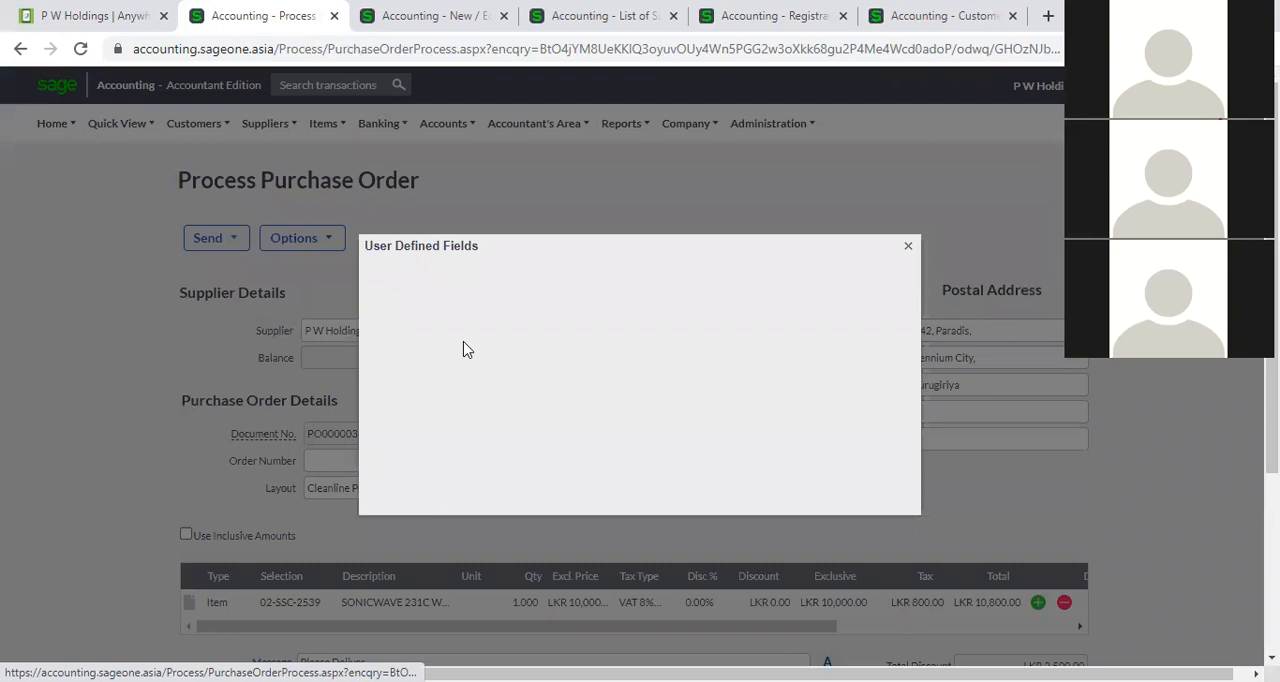
{"action": "left_click", "coordinate": [625, 290]}
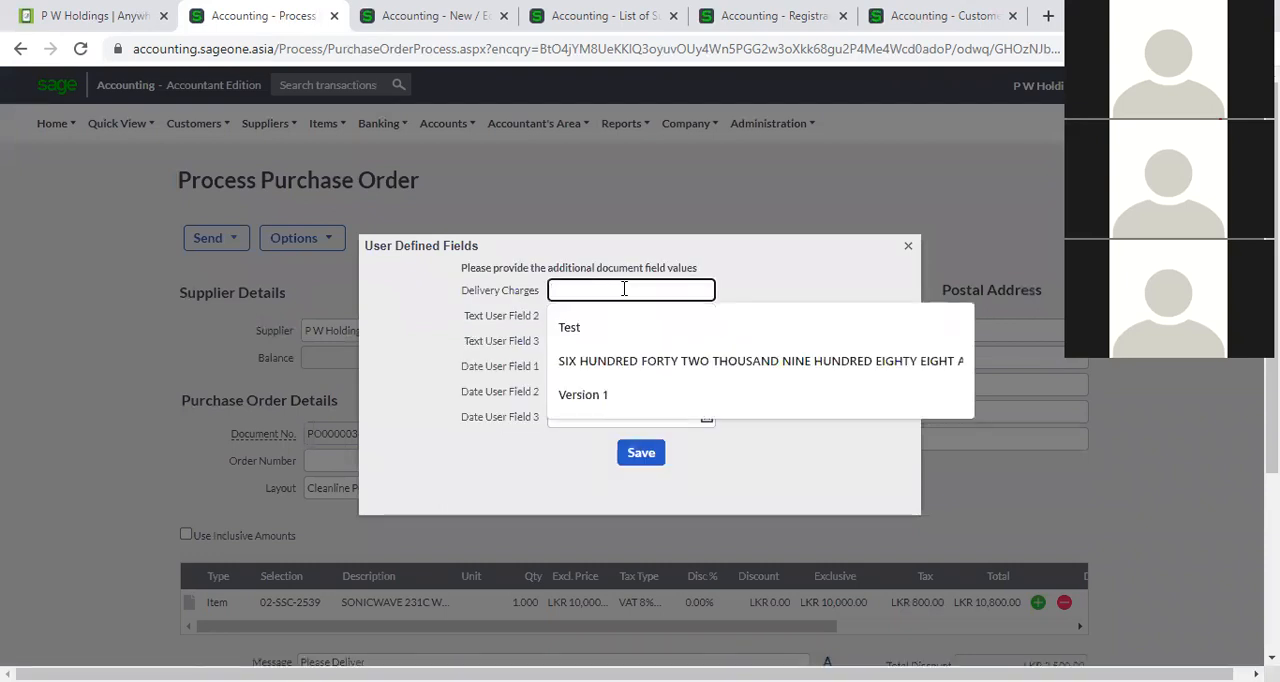
{"action": "type", "text": "100000"}
{"action": "left_click", "coordinate": [816, 333]}
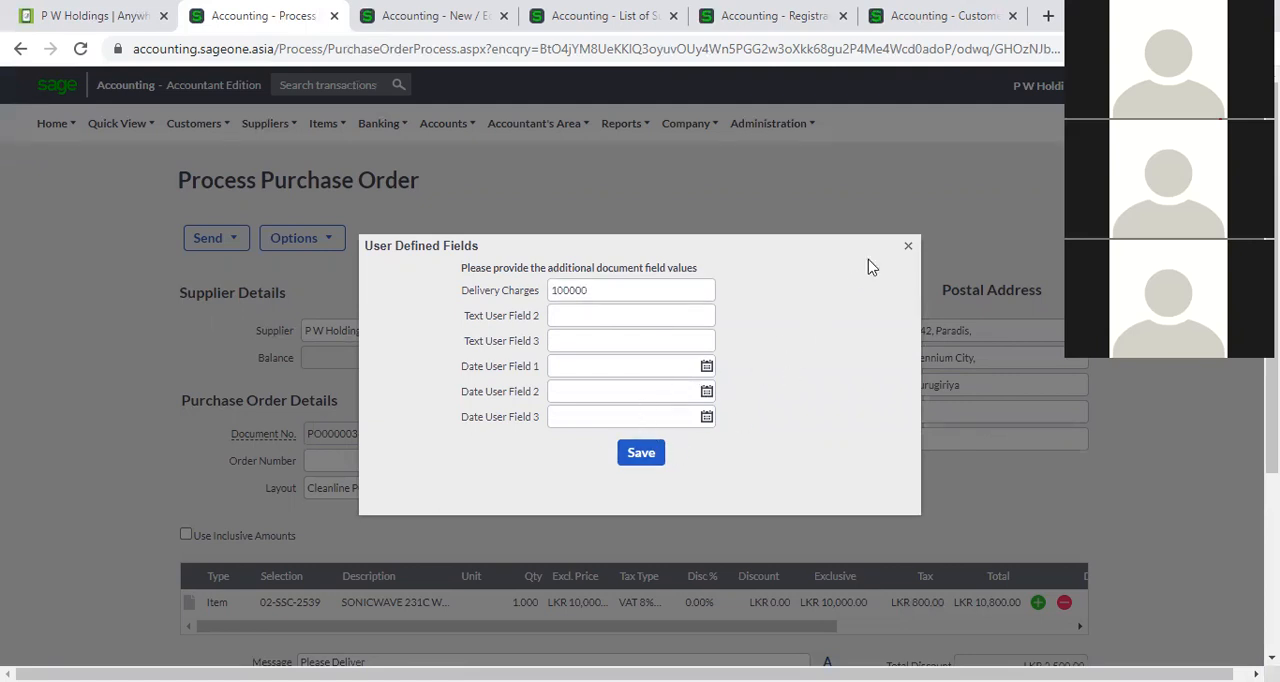
{"action": "left_click", "coordinate": [908, 246]}
View the order's document attachments and the blank document note form, closing both without adding anything.
{"action": "left_click", "coordinate": [280, 242]}
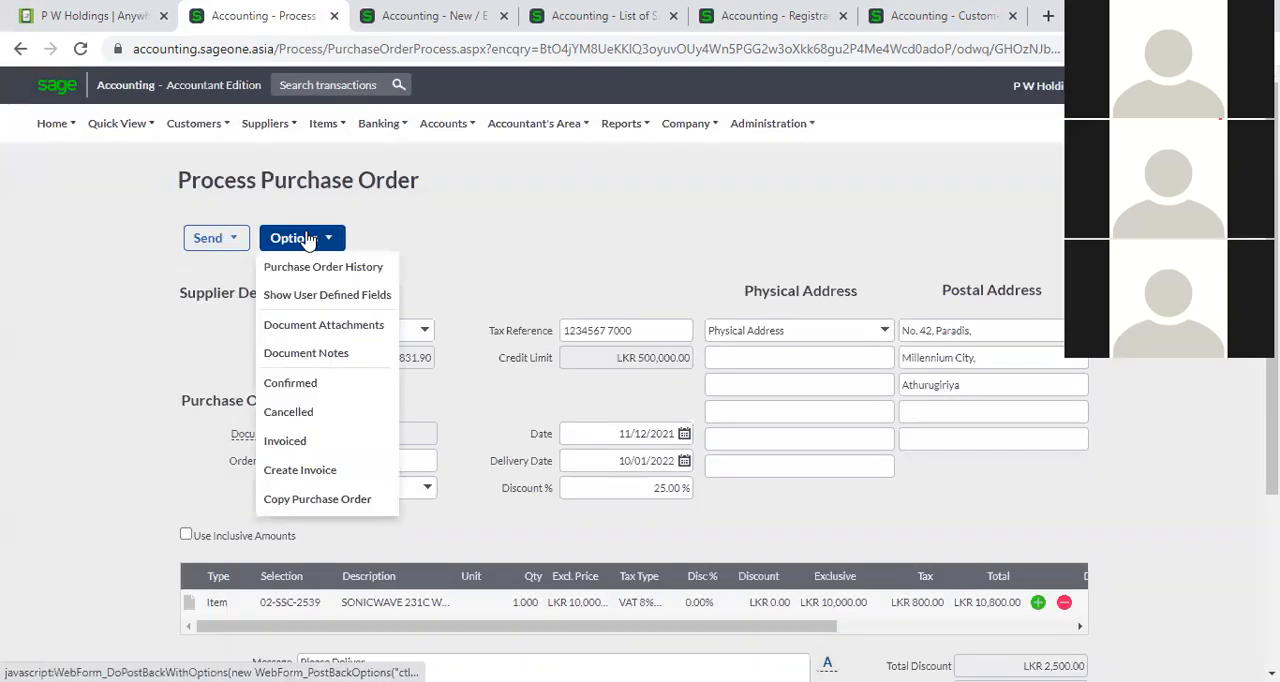
{"action": "left_click", "coordinate": [326, 326]}
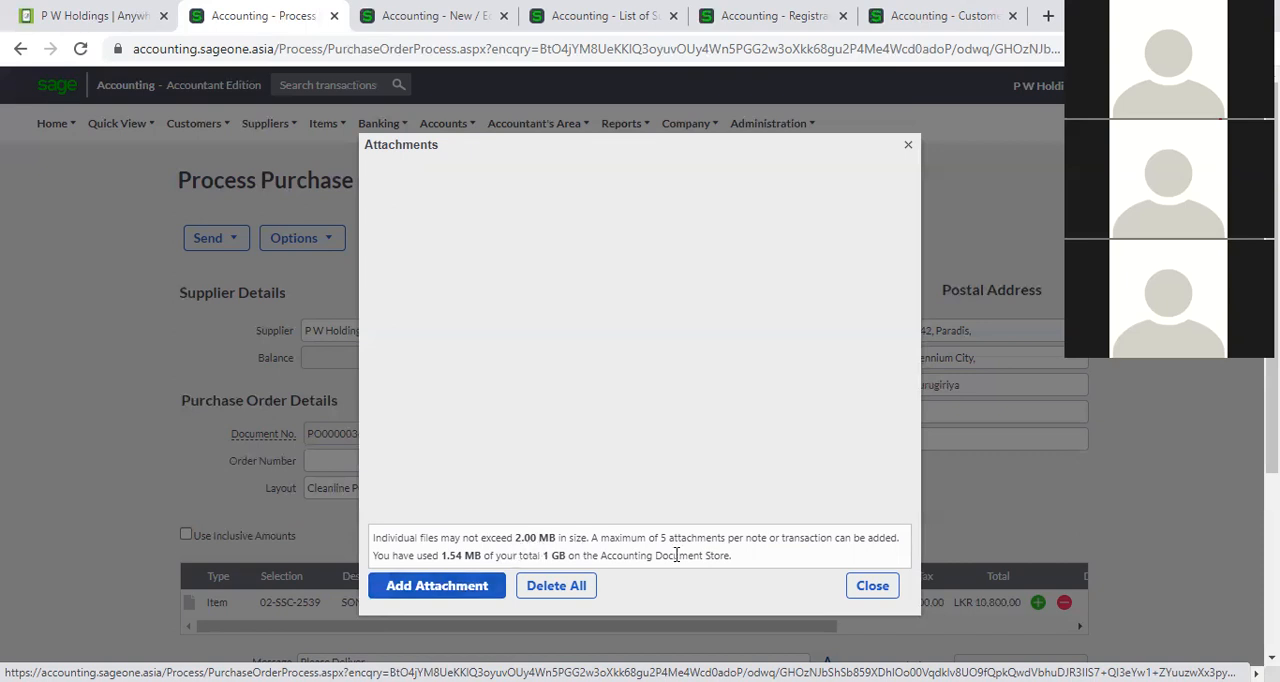
{"action": "left_click", "coordinate": [871, 586]}
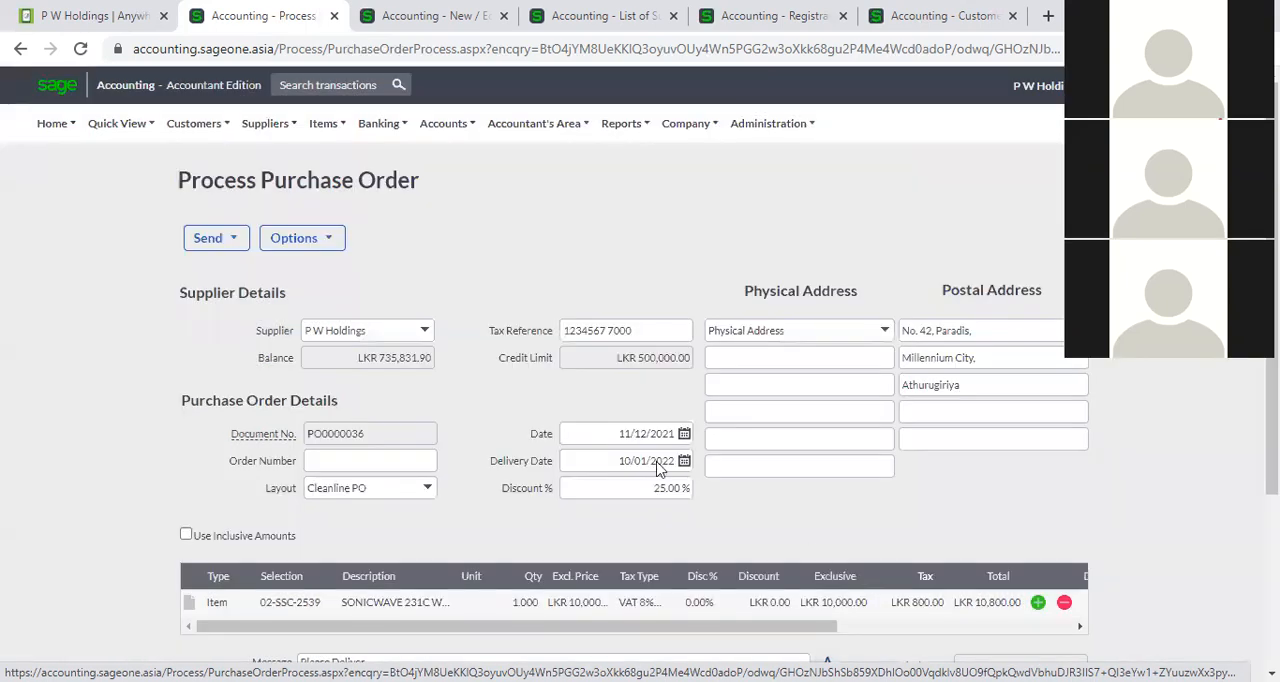
{"action": "left_click", "coordinate": [329, 240]}
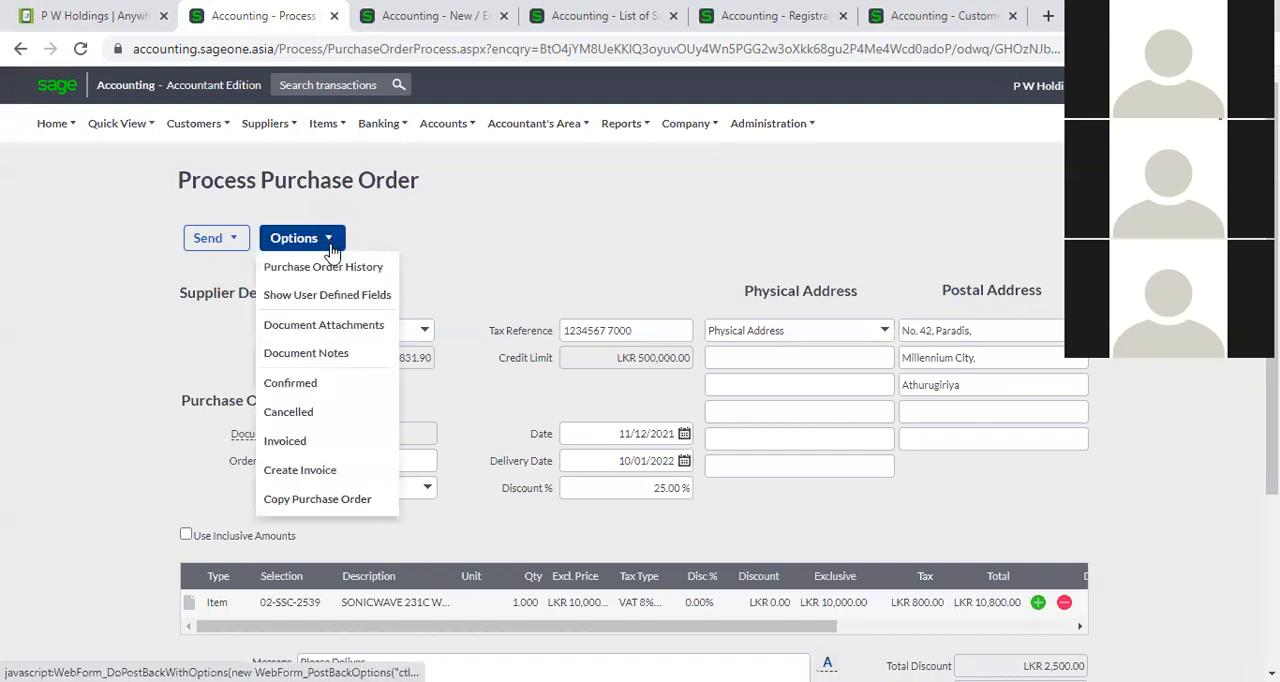
{"action": "left_click", "coordinate": [336, 352]}
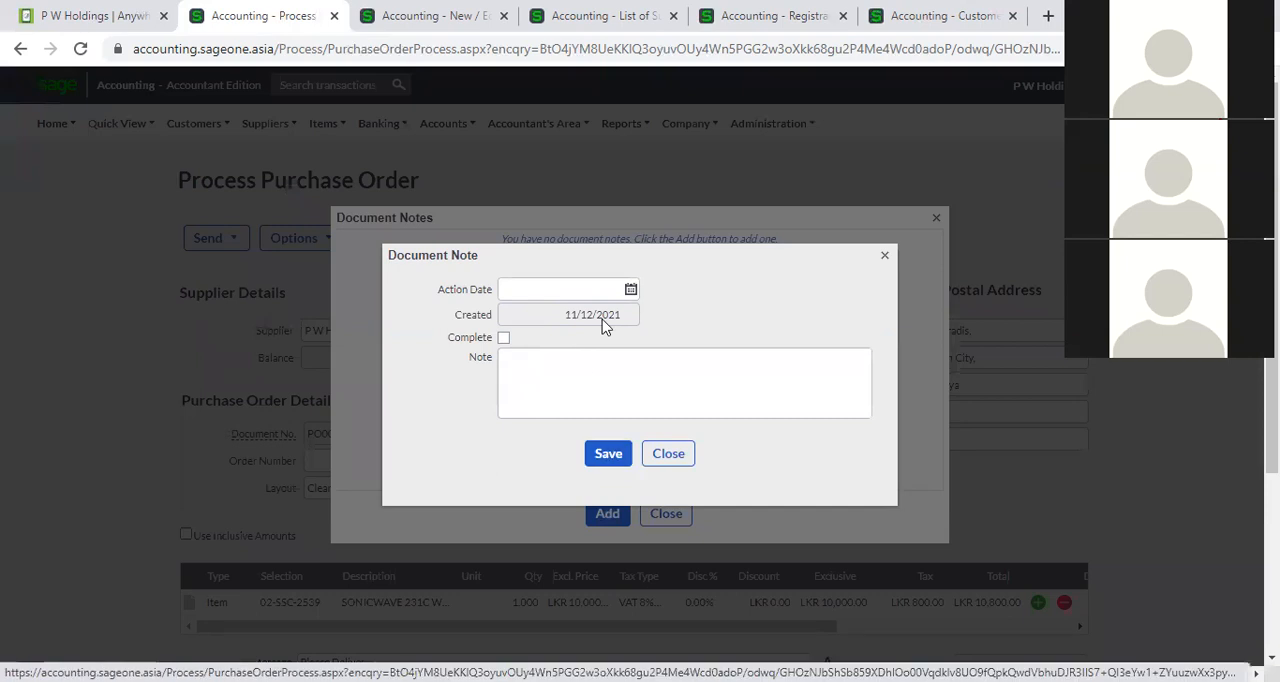
{"action": "left_click", "coordinate": [667, 454]}
{"action": "left_click", "coordinate": [673, 515]}
Review the order's Confirmed, Cancelled, Invoiced, Create Invoice and Copy Purchase Order options without applying any.
{"action": "left_click", "coordinate": [334, 246]}
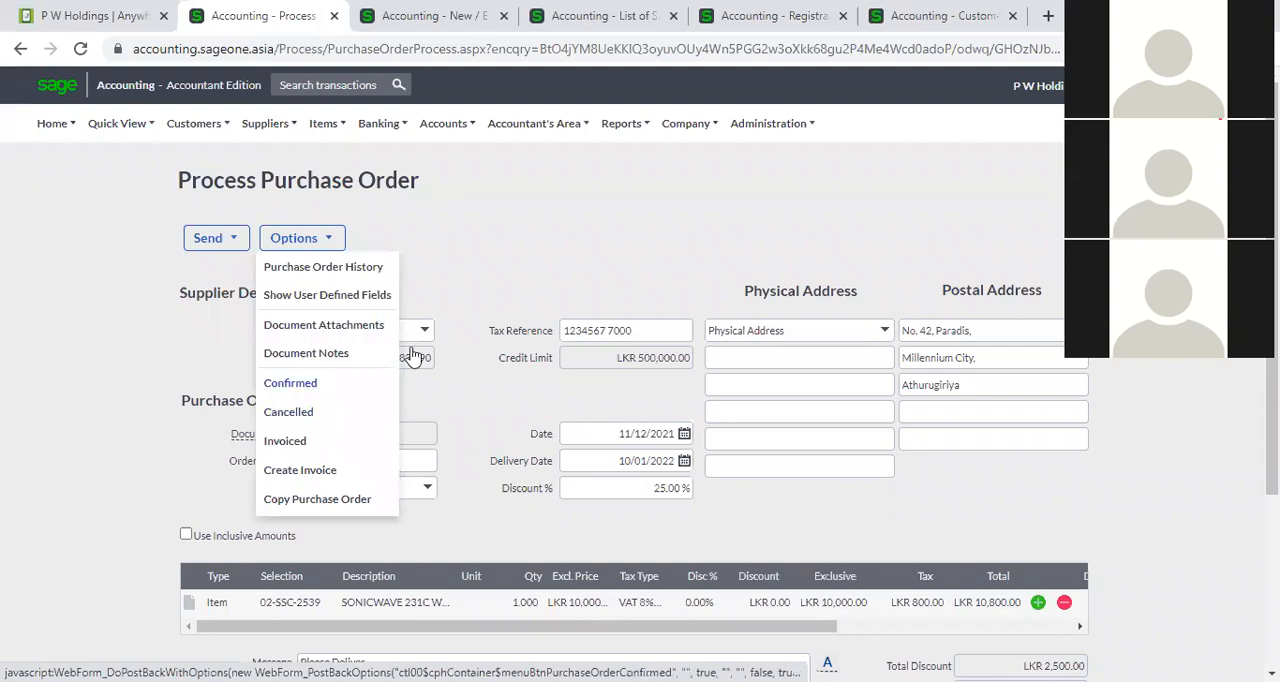
{"action": "left_click", "coordinate": [300, 240]}
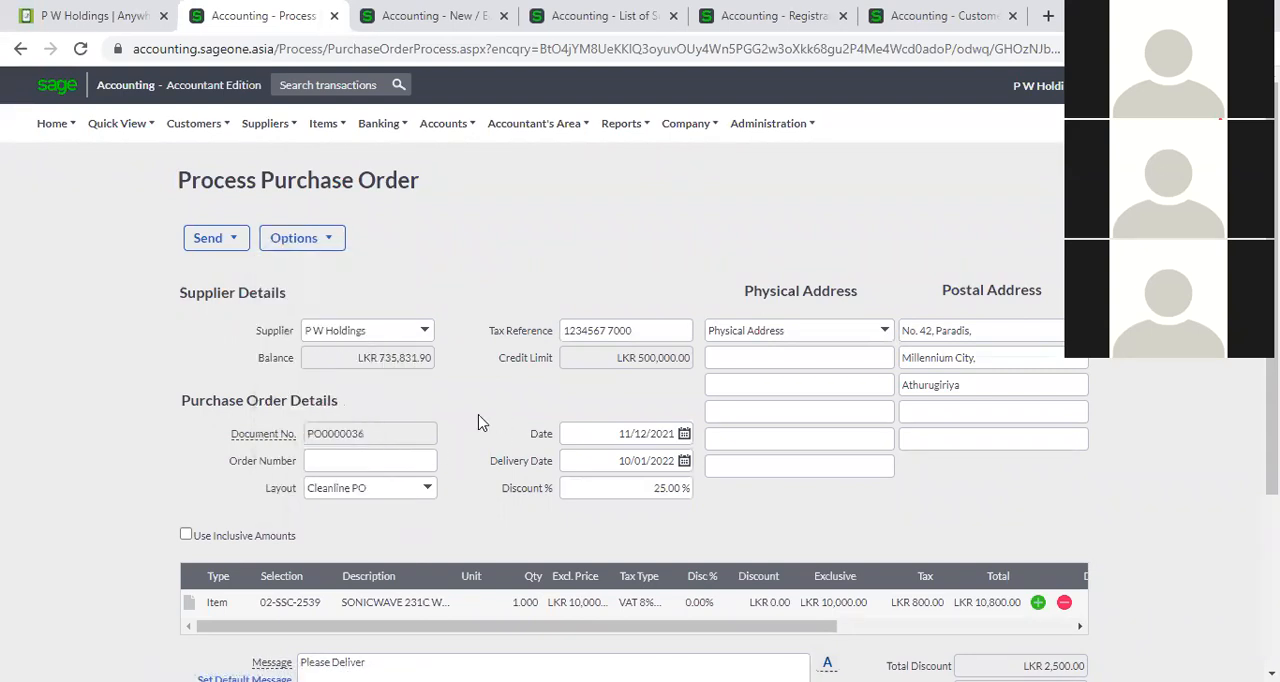
{"action": "left_click", "coordinate": [324, 248]}
{"action": "left_click", "coordinate": [329, 246]}
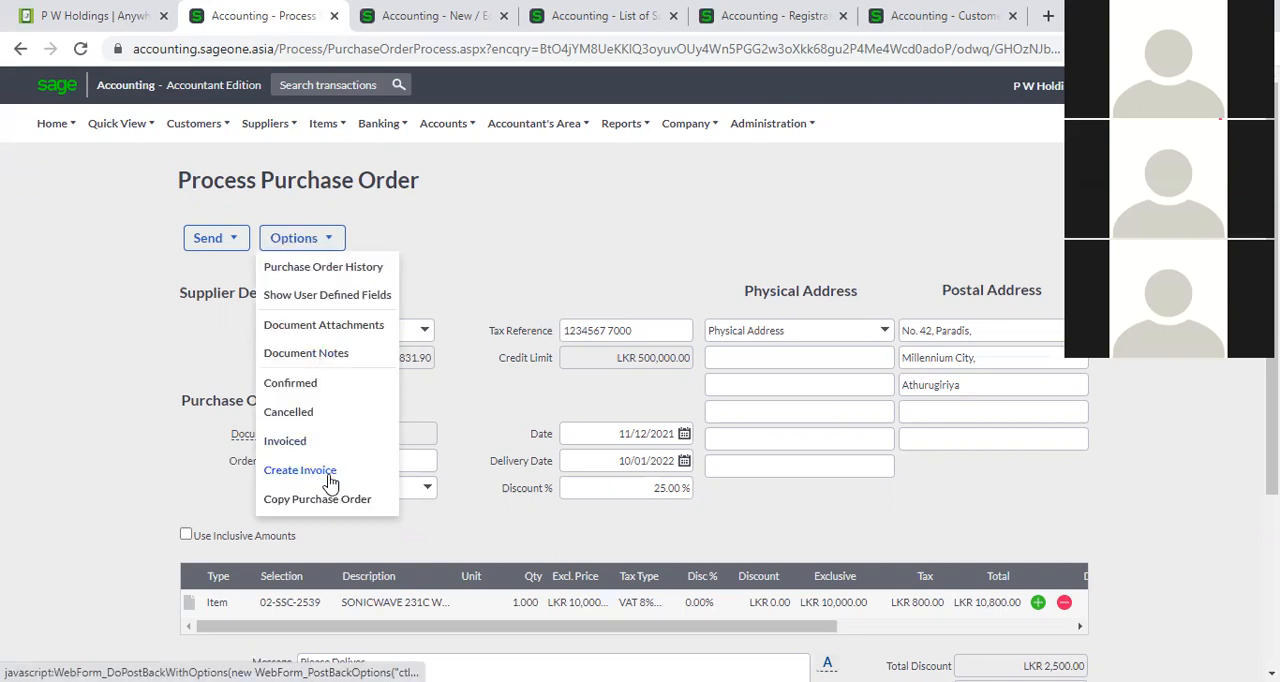
{"action": "left_click", "coordinate": [465, 262]}
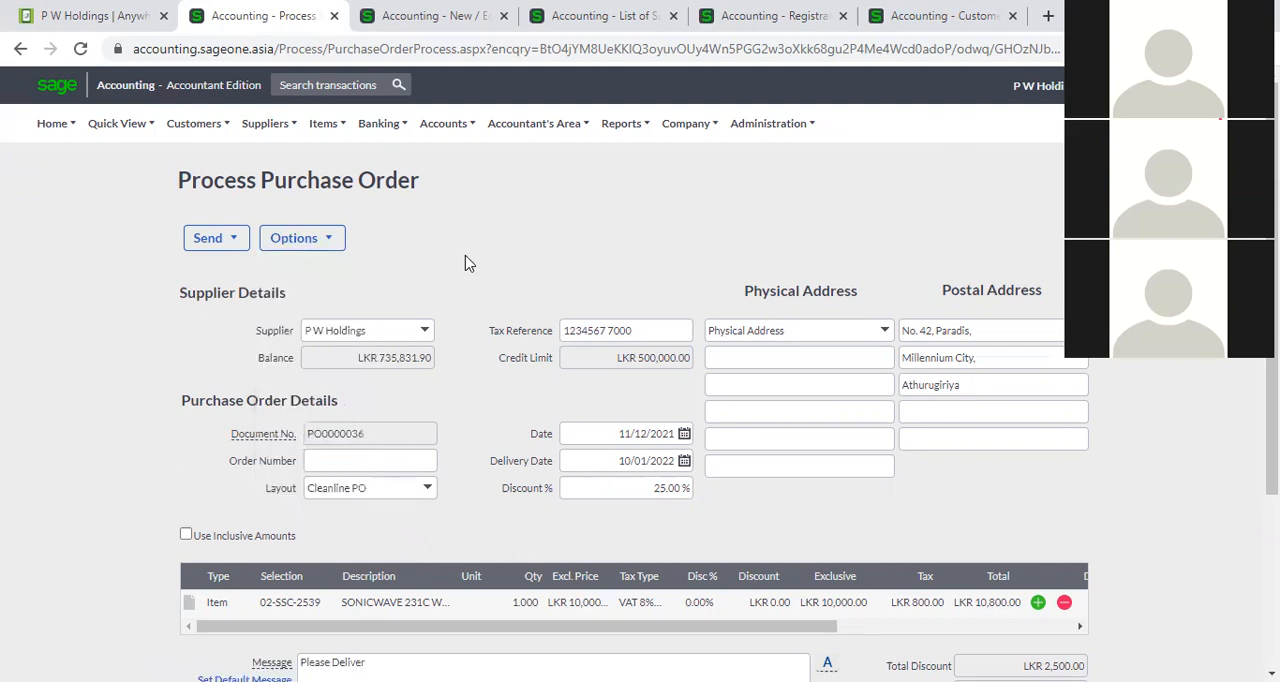
{"action": "left_click", "coordinate": [296, 238]}
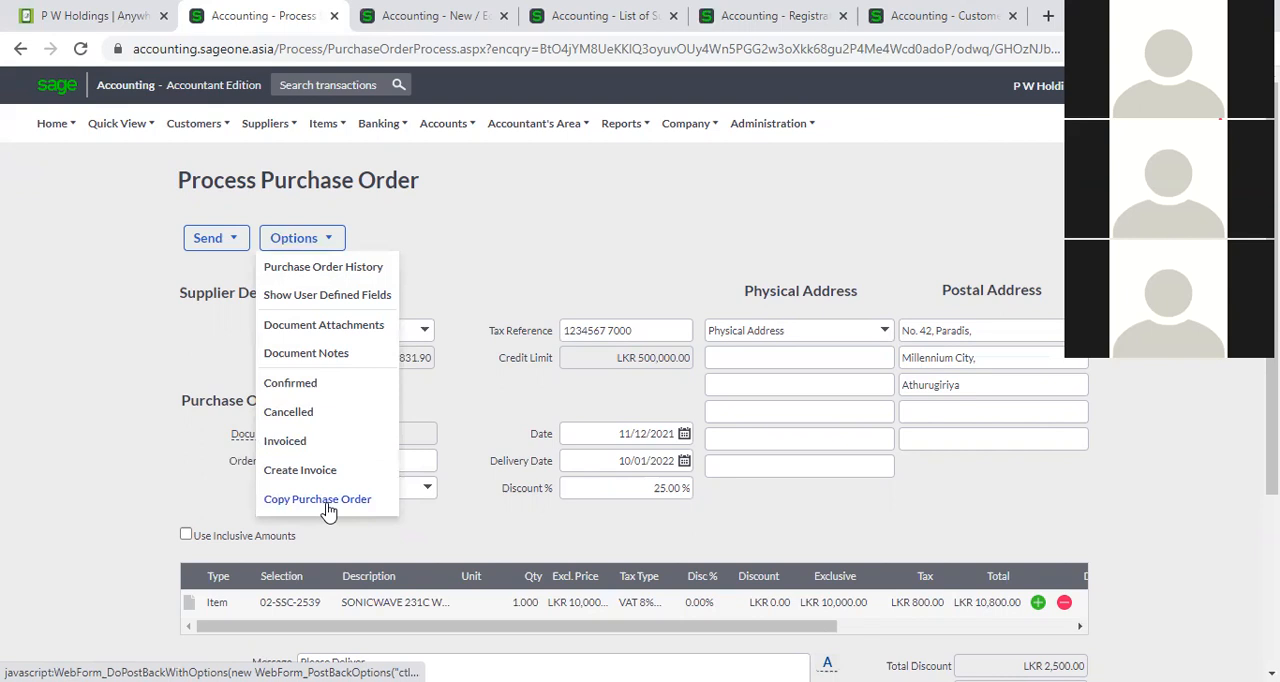
{"action": "left_click", "coordinate": [448, 518]}
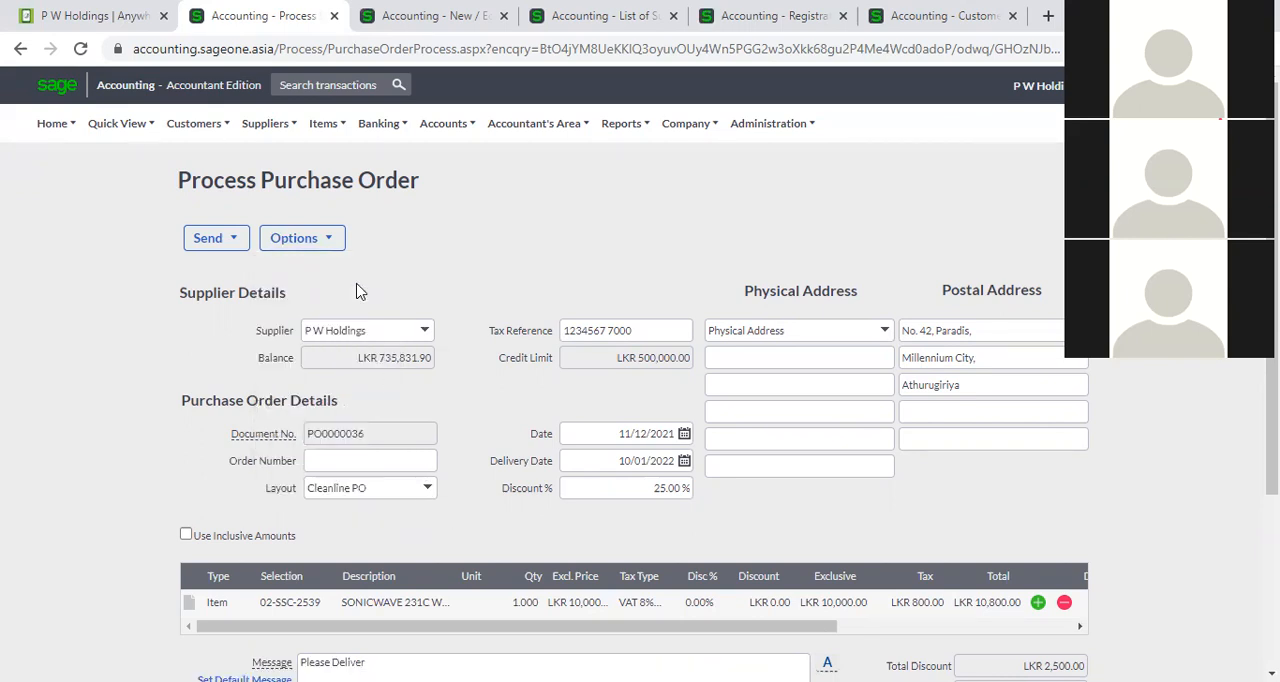
Copy the open P W Holdings purchase order and save the copy as a new order.
{"action": "left_click", "coordinate": [300, 238]}
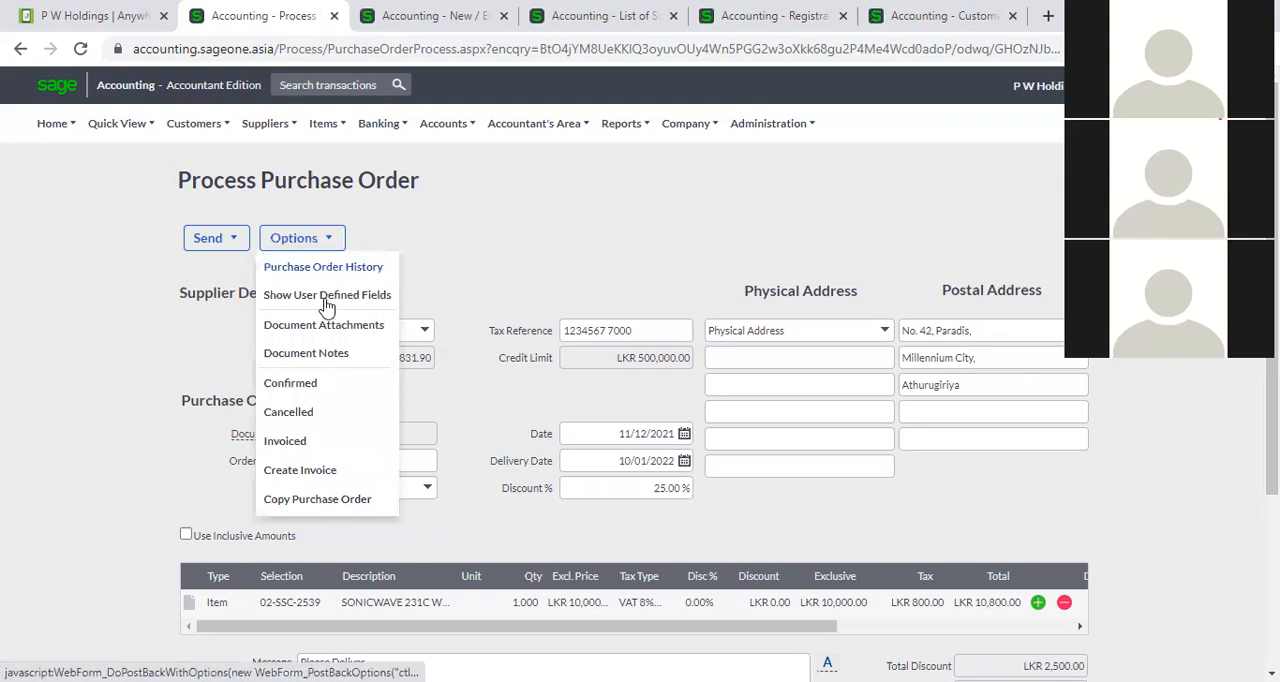
{"action": "left_click", "coordinate": [345, 498]}
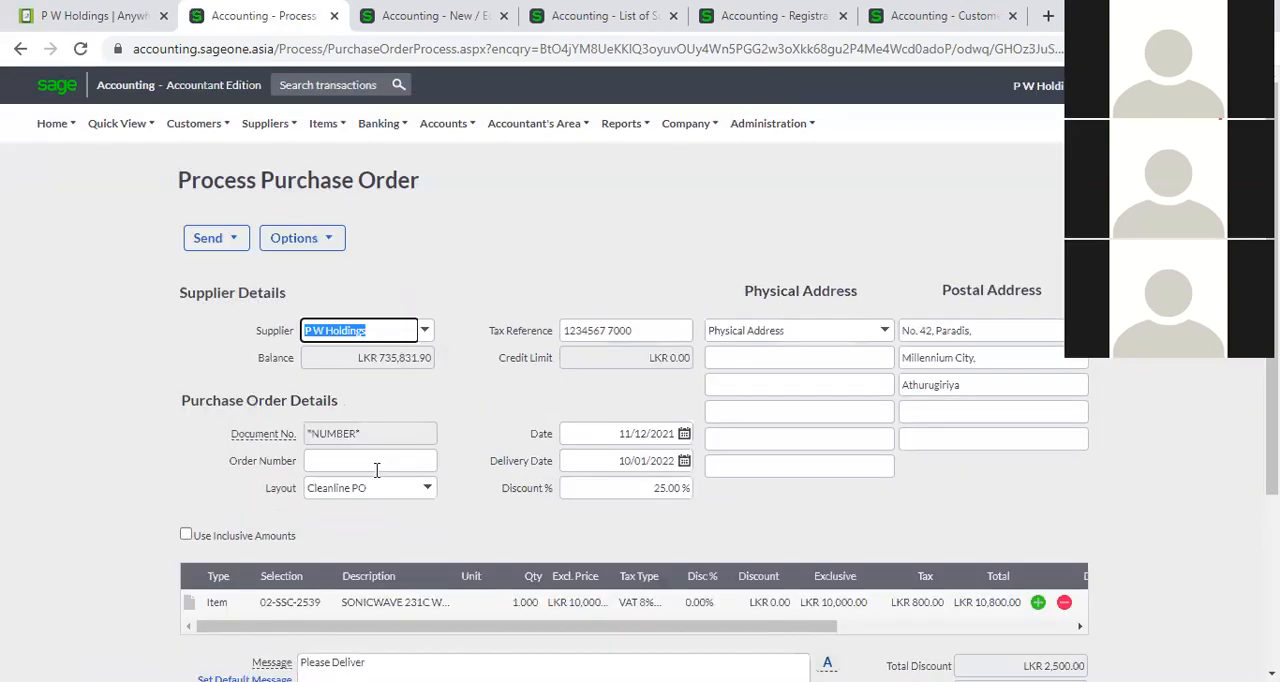
{"action": "scroll", "coordinate": [484, 418], "scroll_direction": "down", "scroll_amount": 2}
{"action": "scroll", "coordinate": [484, 418], "scroll_direction": "down", "scroll_amount": 1}
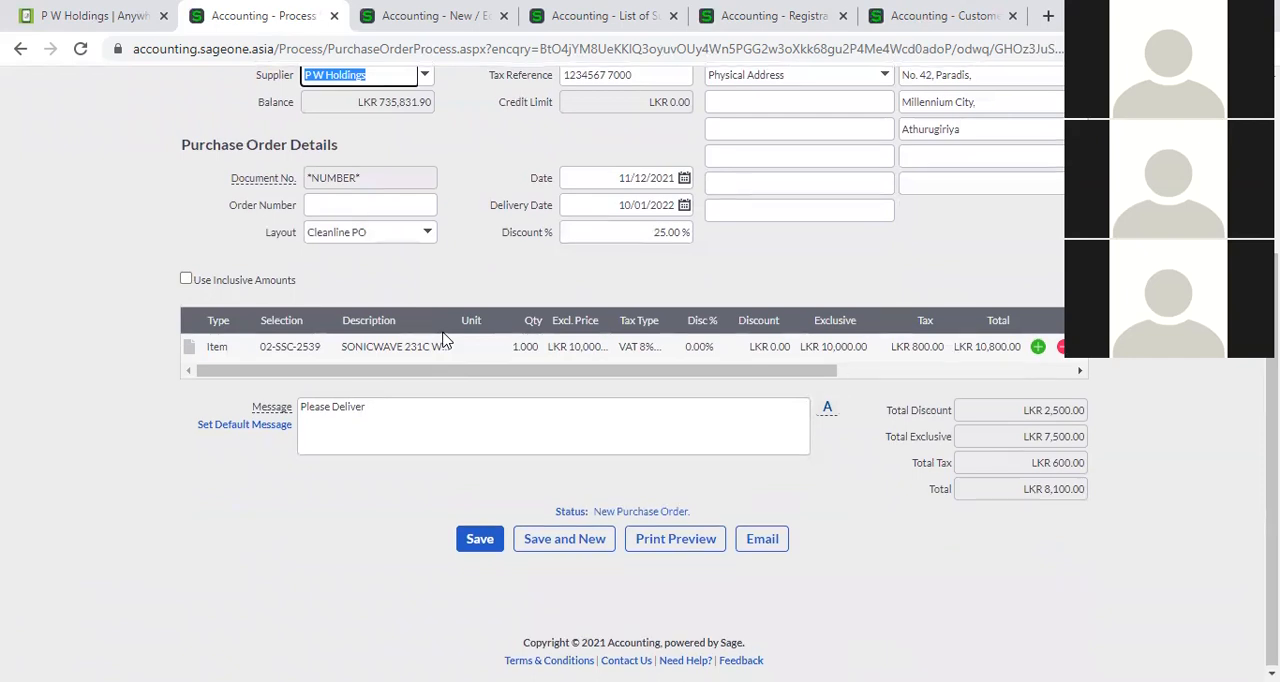
{"action": "scroll", "coordinate": [445, 340], "scroll_direction": "up", "scroll_amount": 1}
{"action": "left_click", "coordinate": [478, 632]}
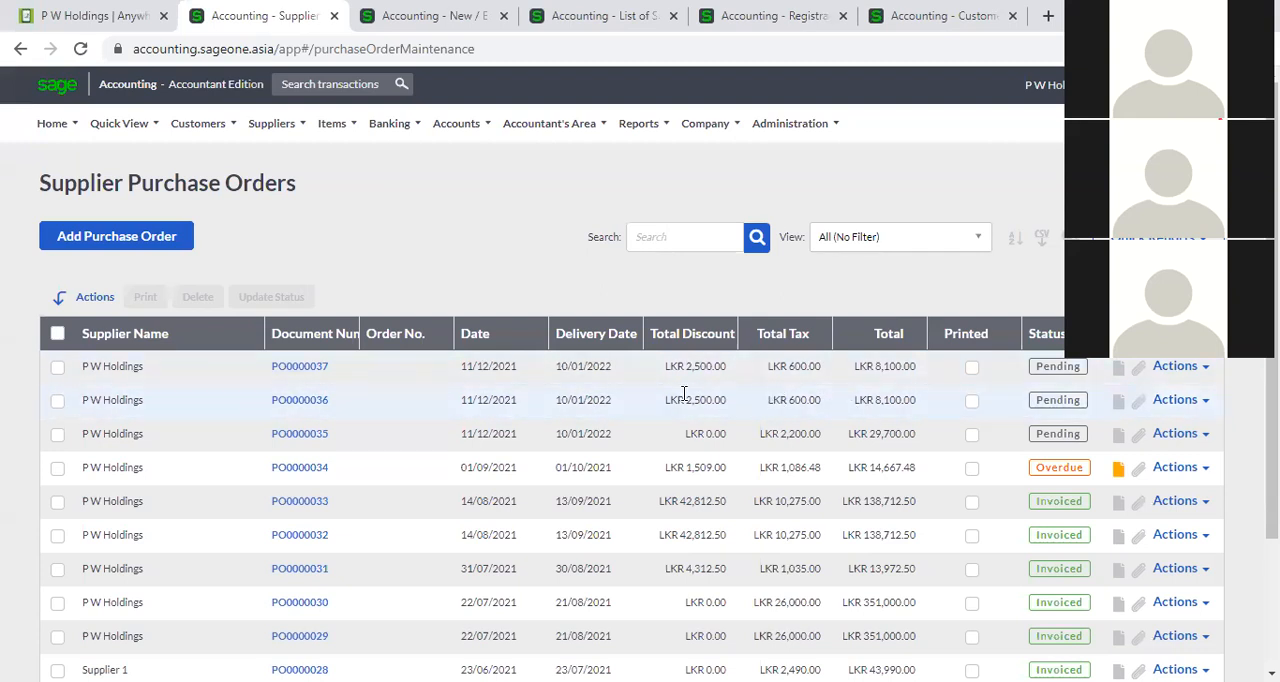
Open the newly copied purchase order, set the SONICWAVE item's exclusive price to 12000, and save it.
{"action": "left_click", "coordinate": [323, 370]}
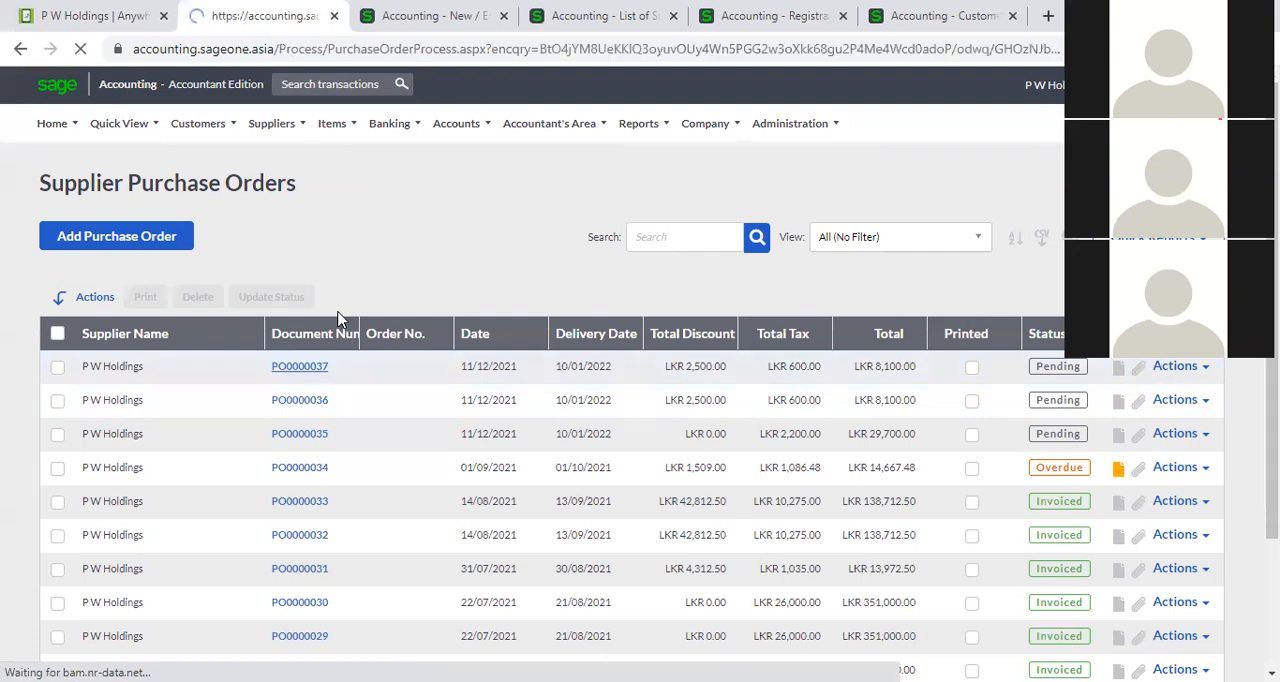
{"action": "scroll", "coordinate": [471, 380], "scroll_direction": "down", "scroll_amount": 2}
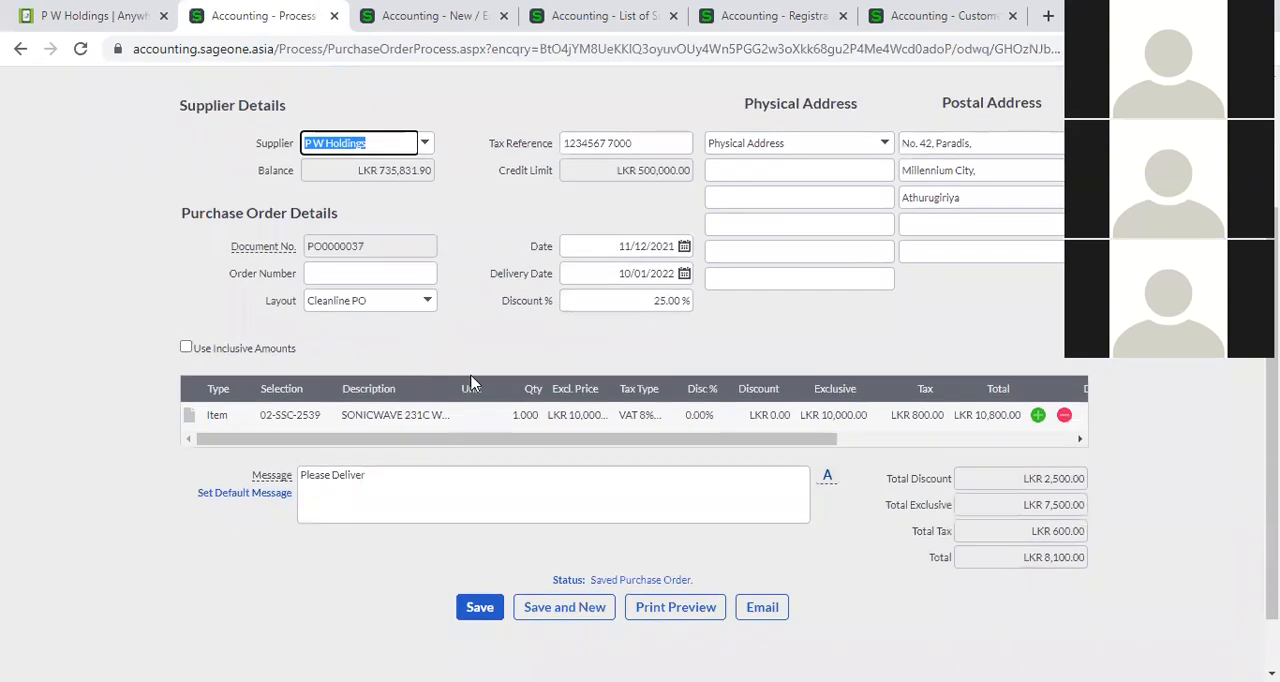
{"action": "left_click", "coordinate": [565, 416]}
{"action": "type", "text": "12000"}
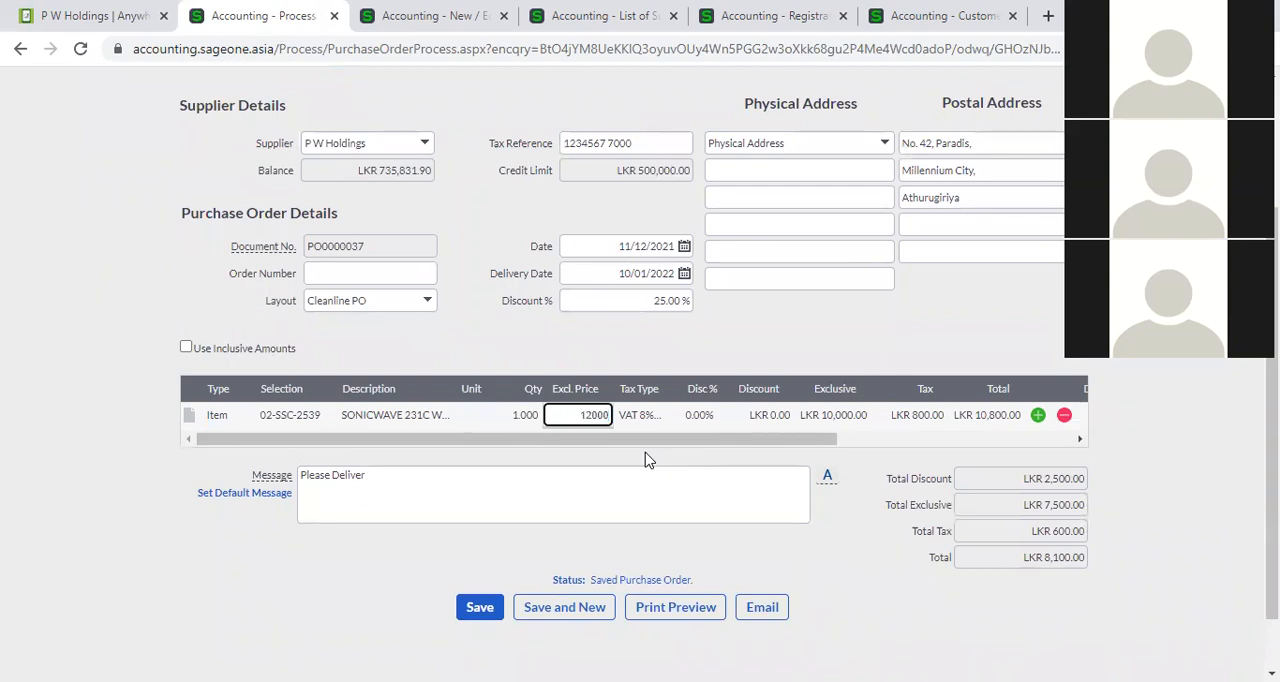
{"action": "left_click", "coordinate": [663, 362]}
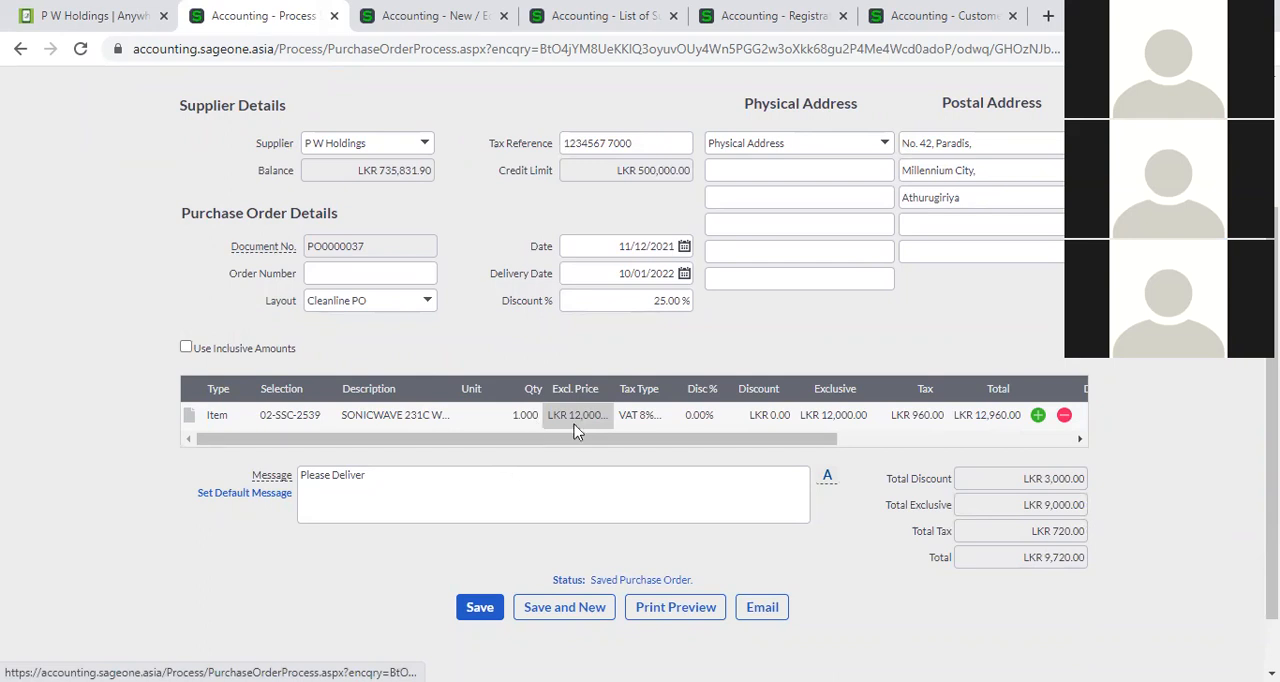
{"action": "left_click", "coordinate": [486, 610]}
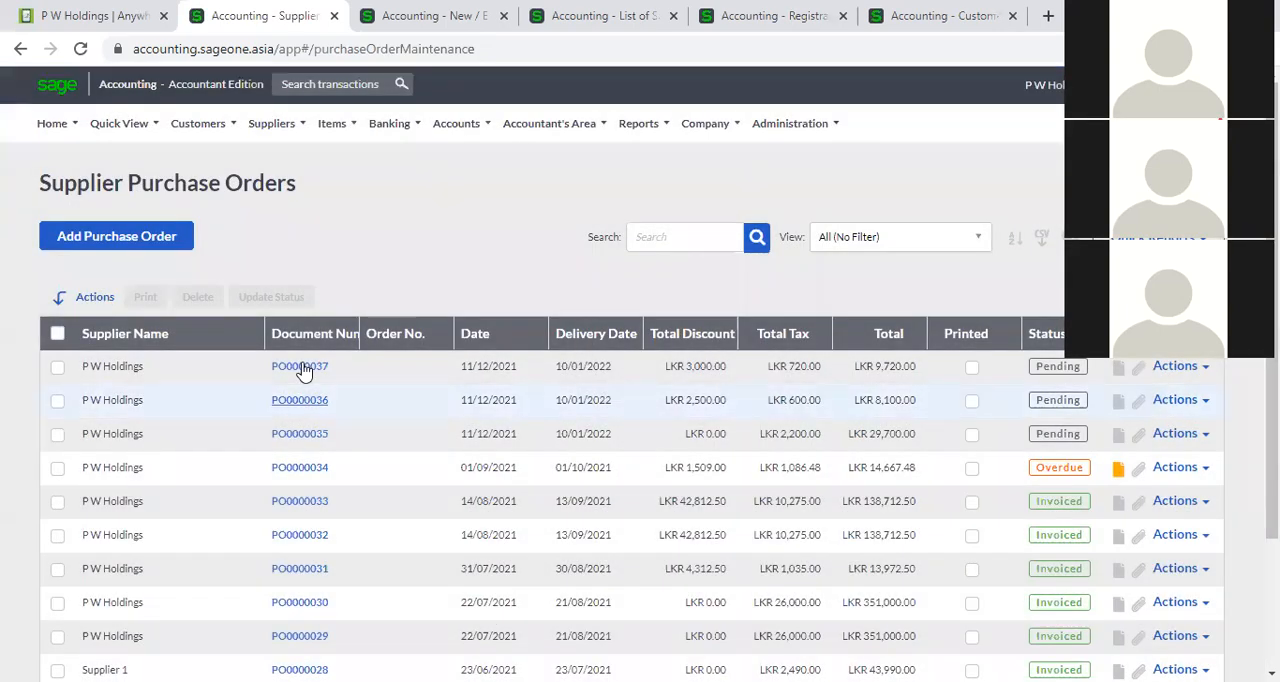
Reopen the edited purchase order and view its history of changes, closing the history when finished.
{"action": "left_click", "coordinate": [303, 367]}
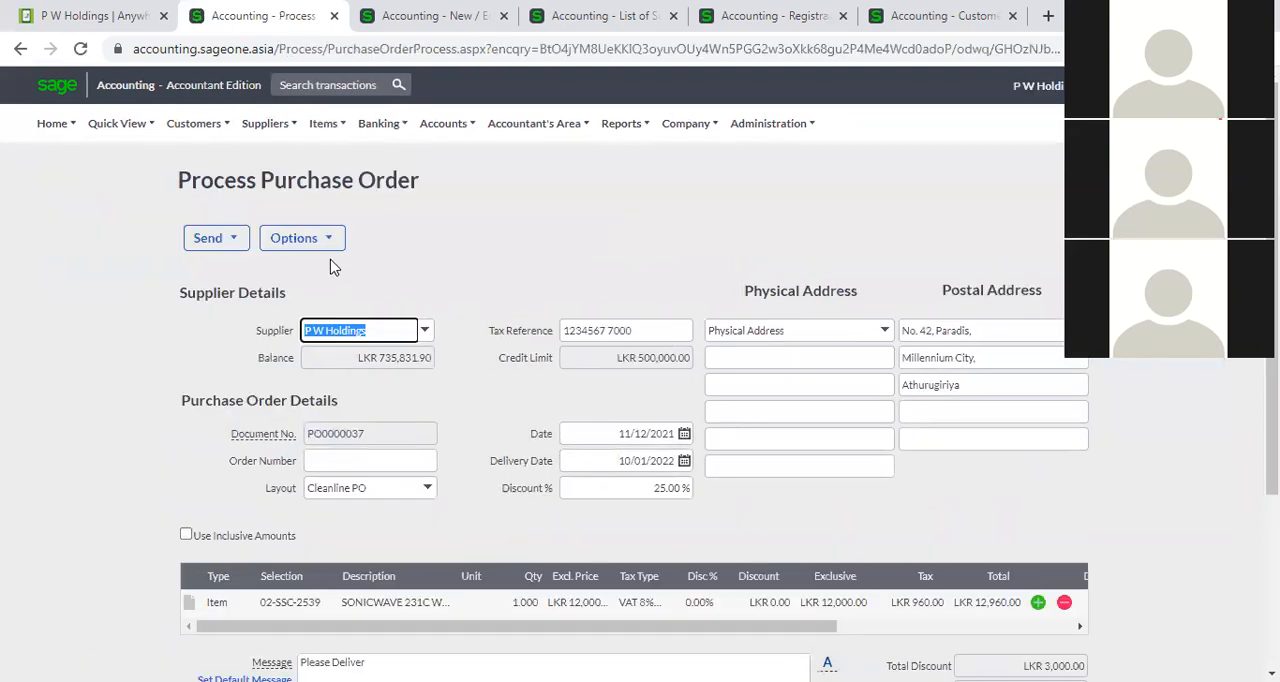
{"action": "left_click", "coordinate": [328, 242]}
{"action": "left_click", "coordinate": [334, 267]}
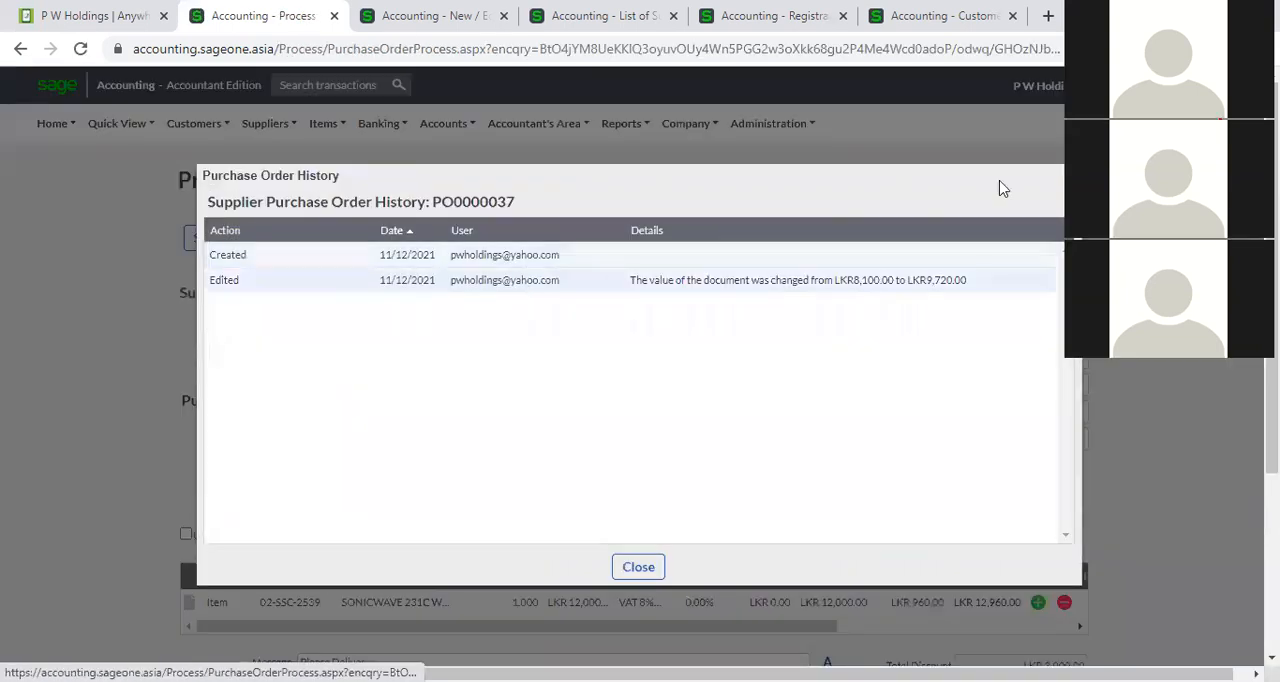
{"action": "key", "text": "Escape"}
{"action": "left_click", "coordinate": [332, 238]}
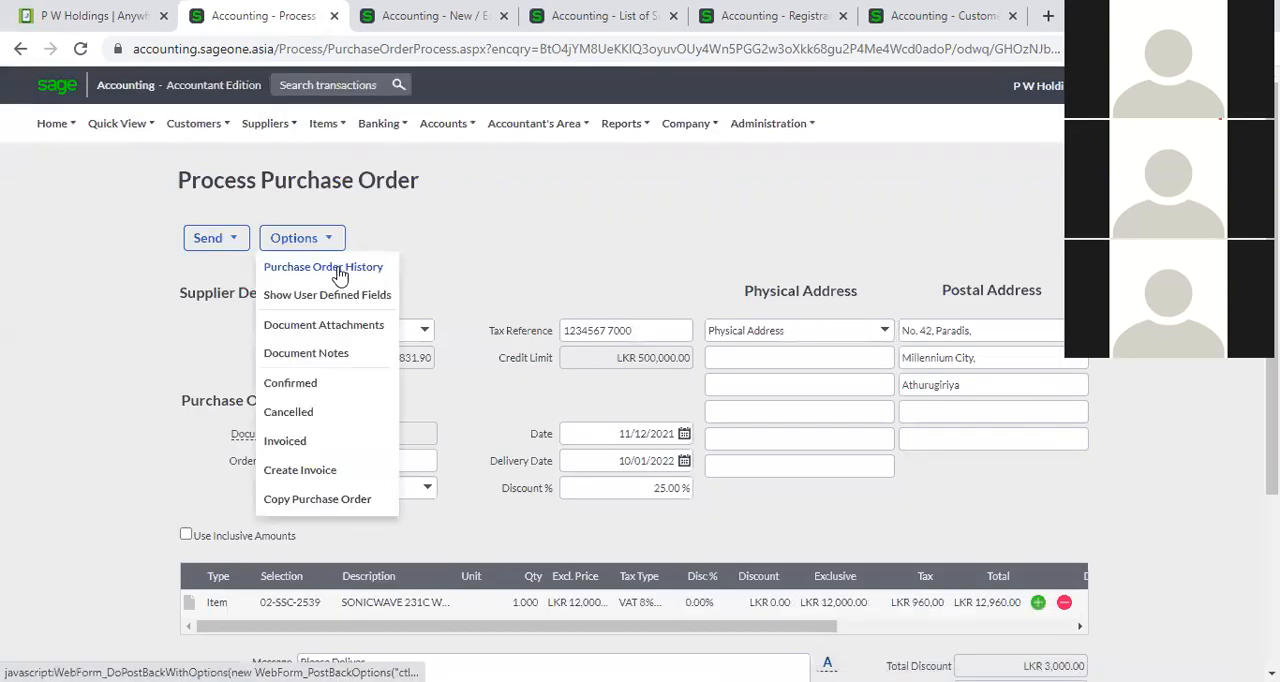
{"action": "left_click", "coordinate": [340, 270]}
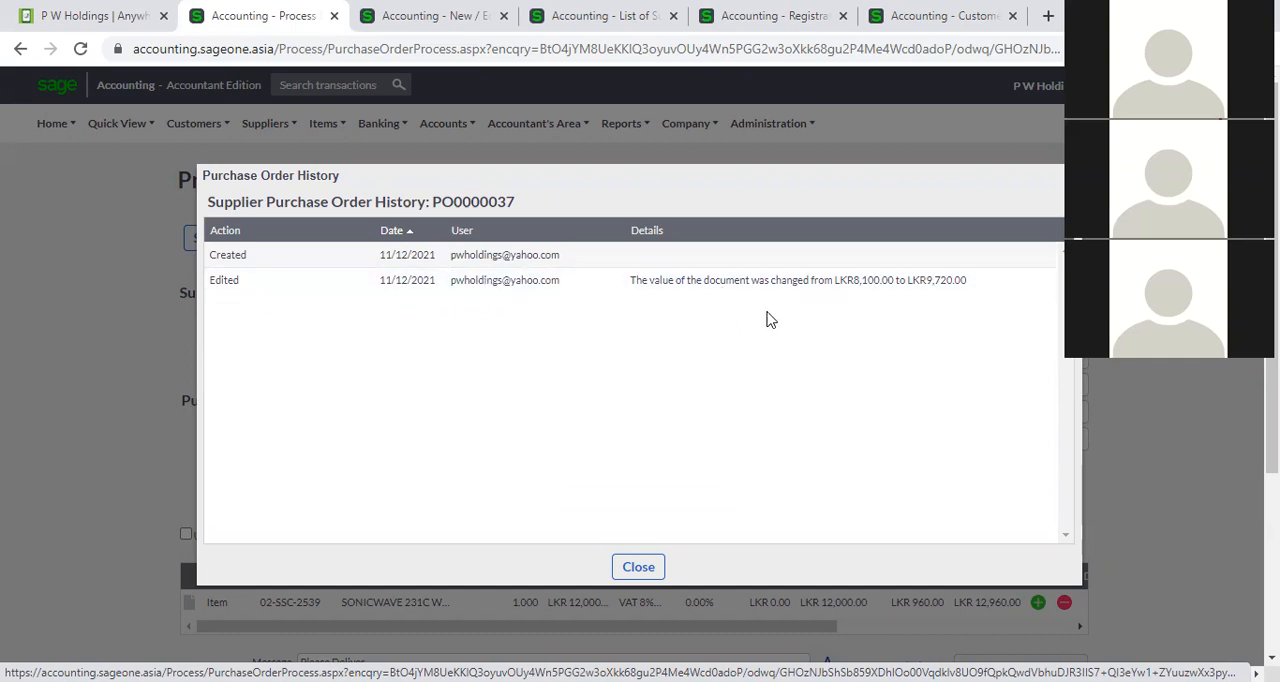
{"action": "left_click", "coordinate": [641, 567]}
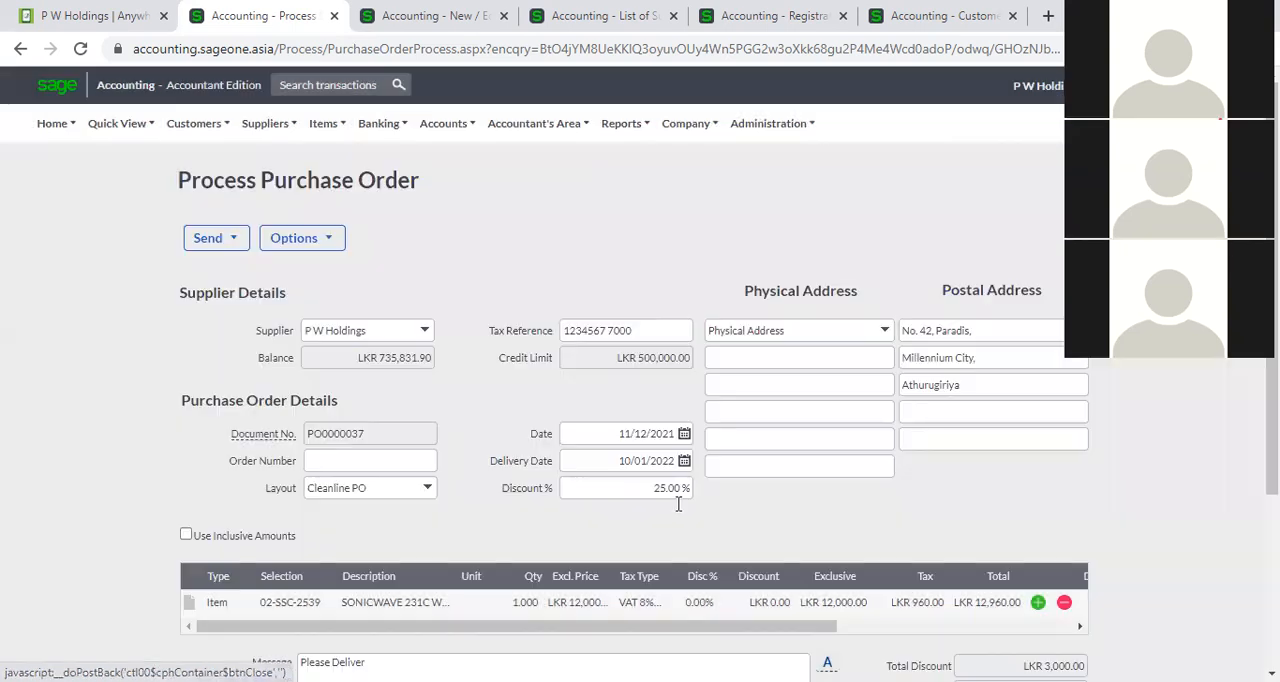
Check the edited order's lines and totals, return to the purchase order list, and reopen the same order.
{"action": "scroll", "coordinate": [691, 528], "scroll_direction": "down", "scroll_amount": 2}
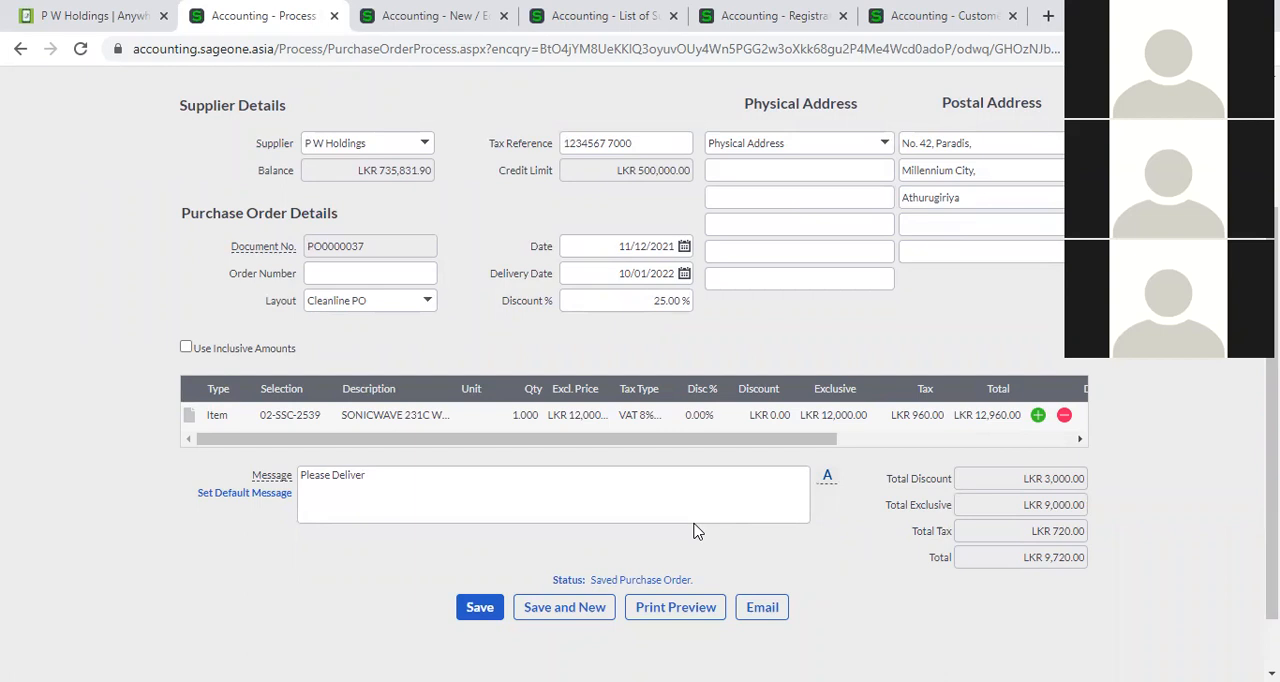
{"action": "scroll", "coordinate": [697, 531], "scroll_direction": "up", "scroll_amount": 2}
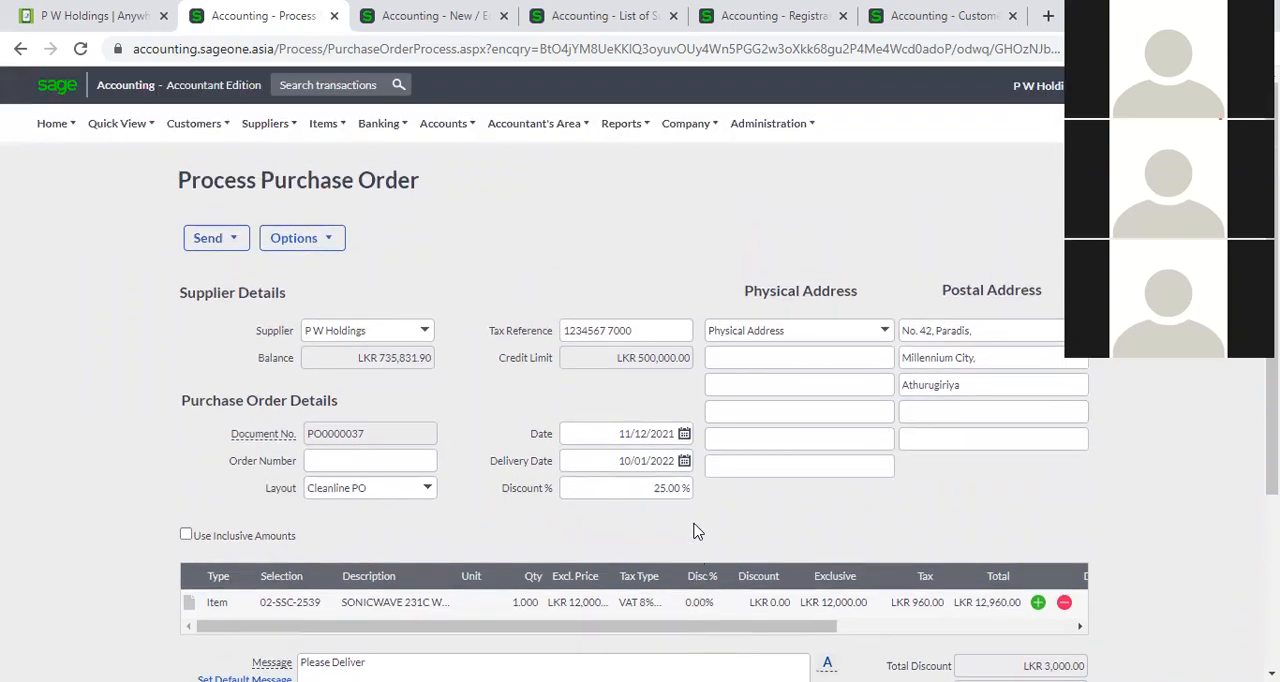
{"action": "left_click", "coordinate": [17, 50]}
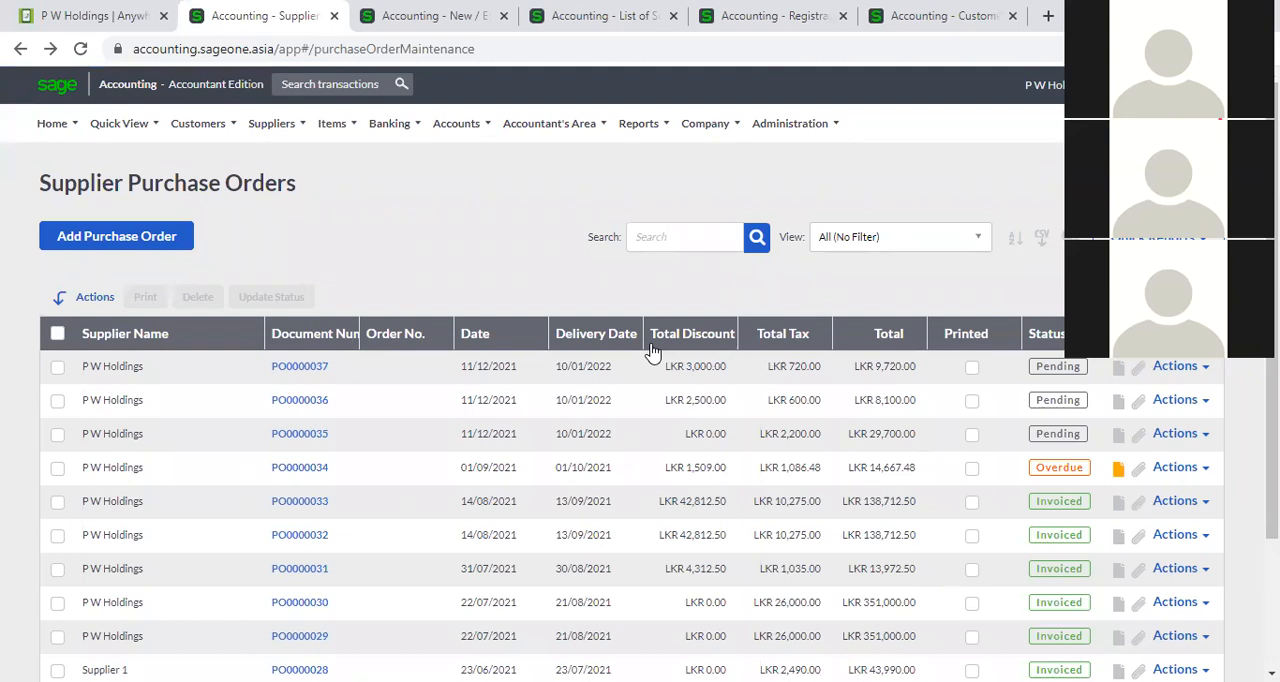
{"action": "left_click", "coordinate": [306, 374]}
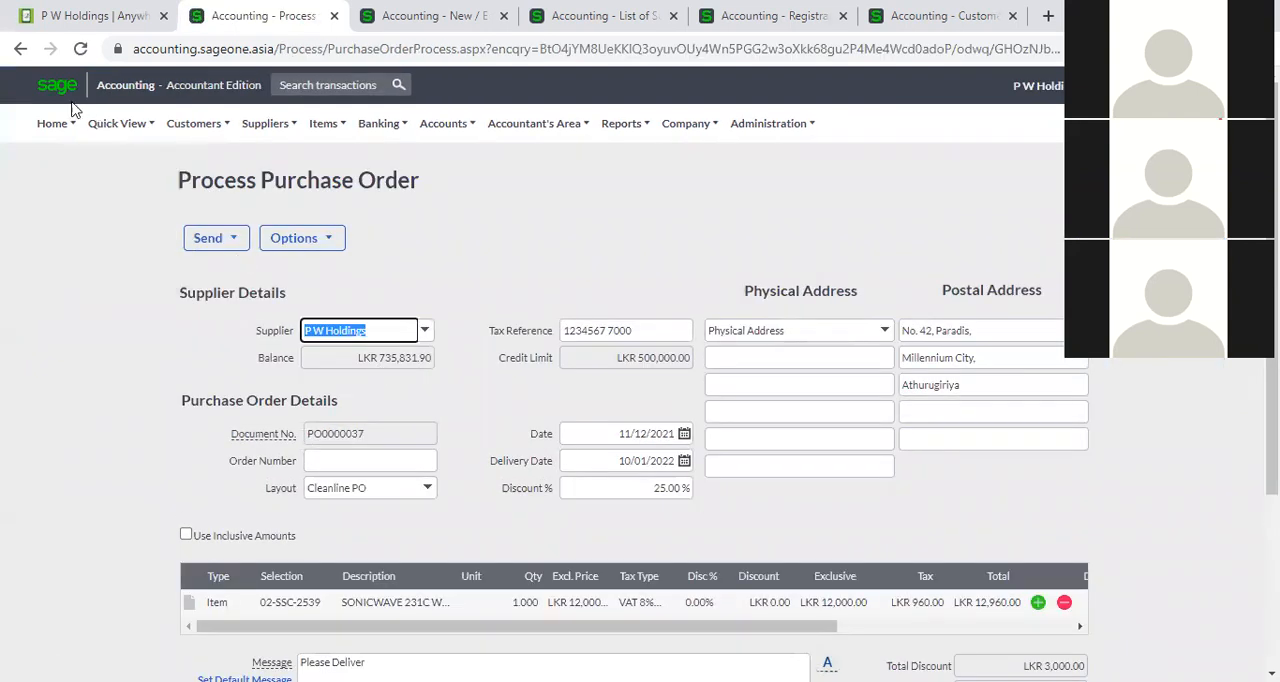
Return to the purchase order list and view the document notes of the overdue P W Holdings order dated 01/09/2021, closing them when finished.
{"action": "left_click", "coordinate": [20, 48]}
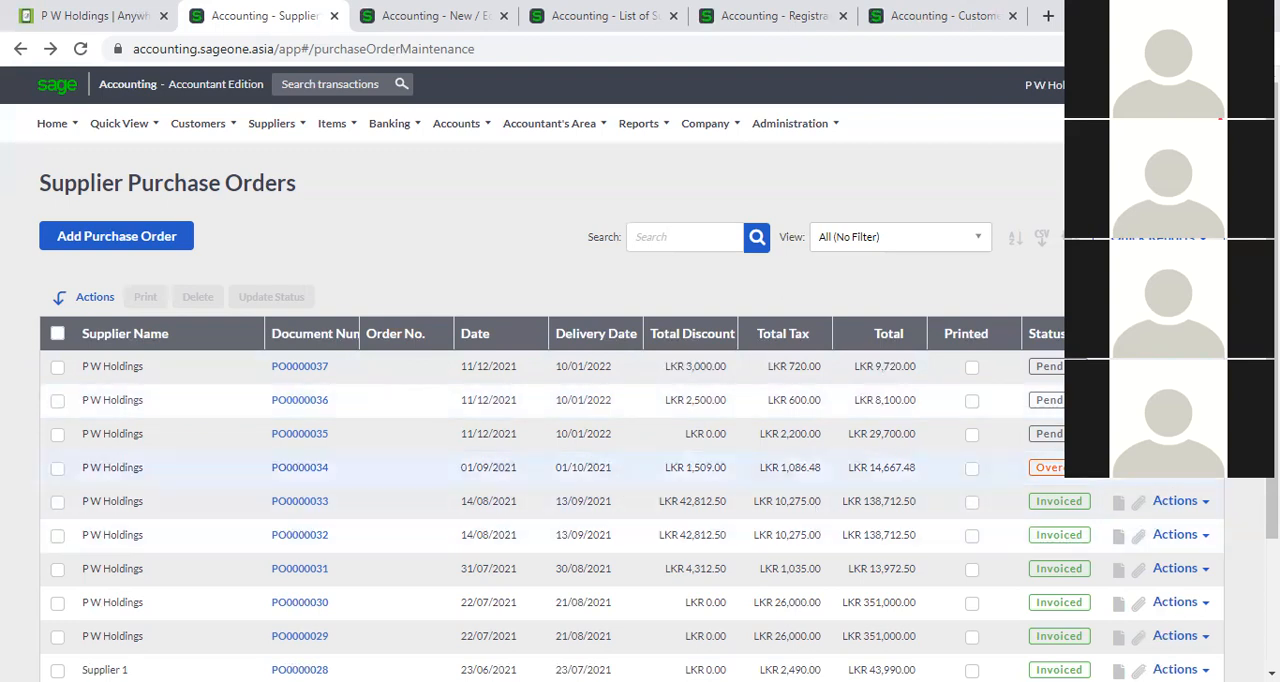
{"action": "left_click", "coordinate": [1121, 476]}
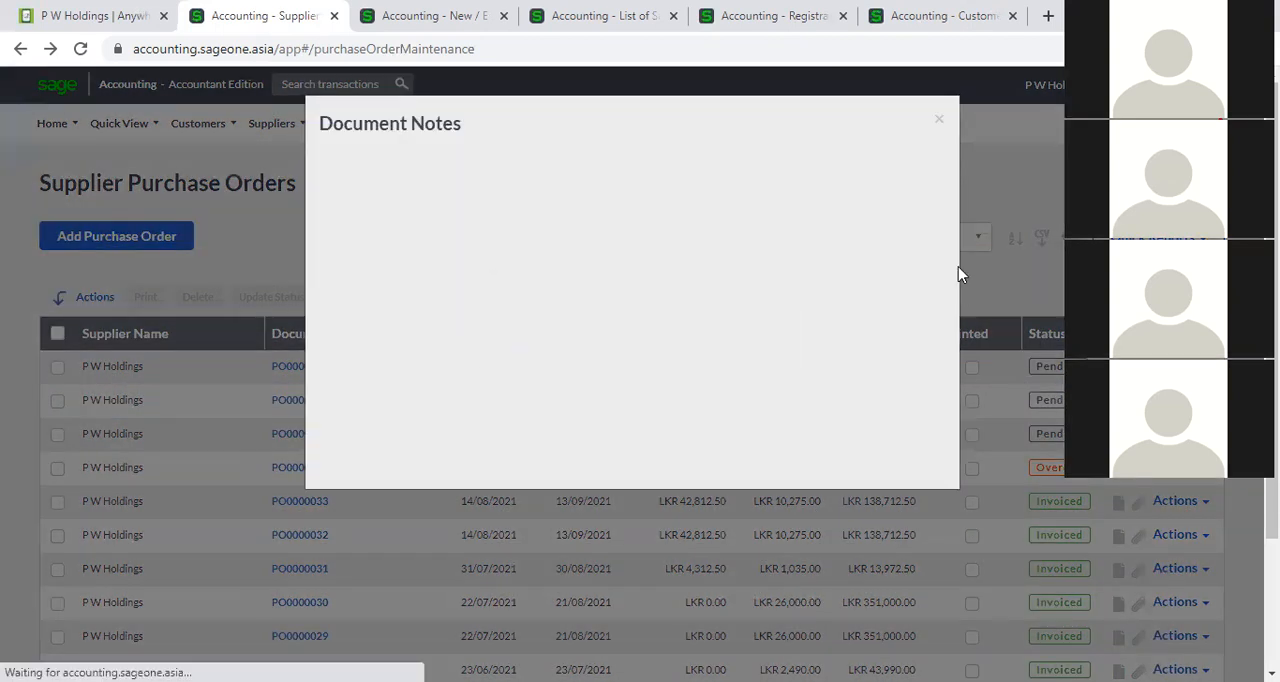
{"action": "left_click", "coordinate": [940, 121]}
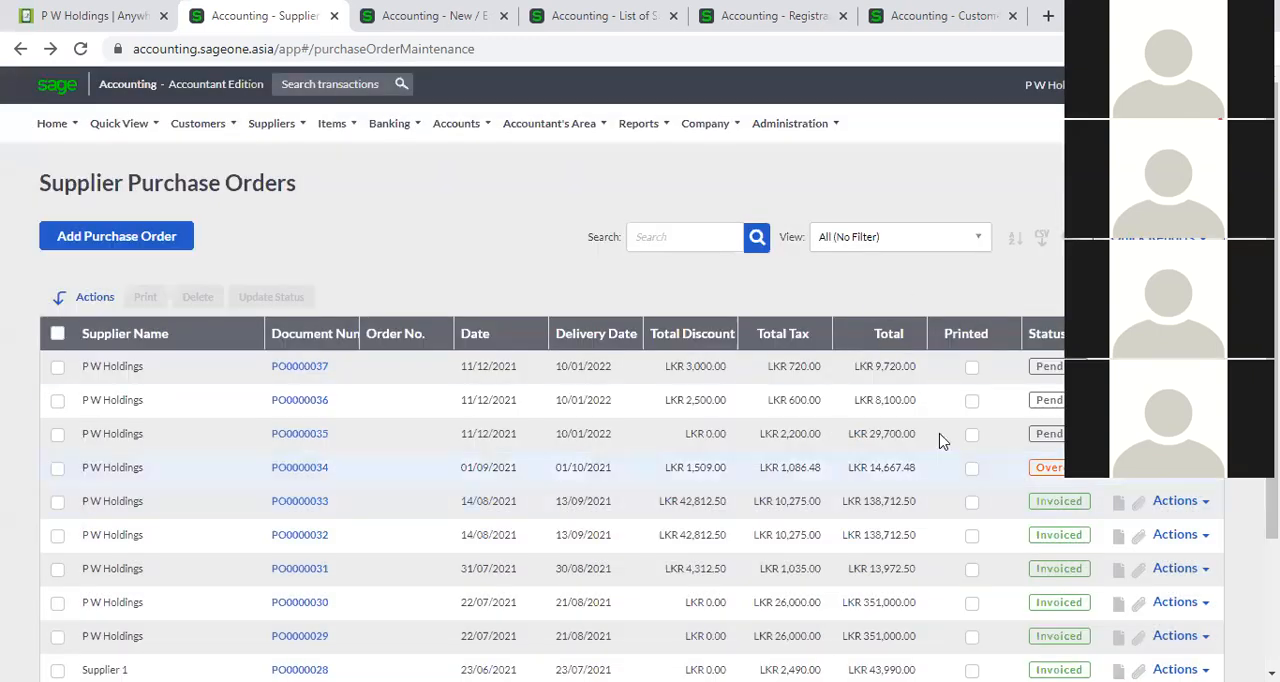
{"action": "left_click", "coordinate": [1120, 476]}
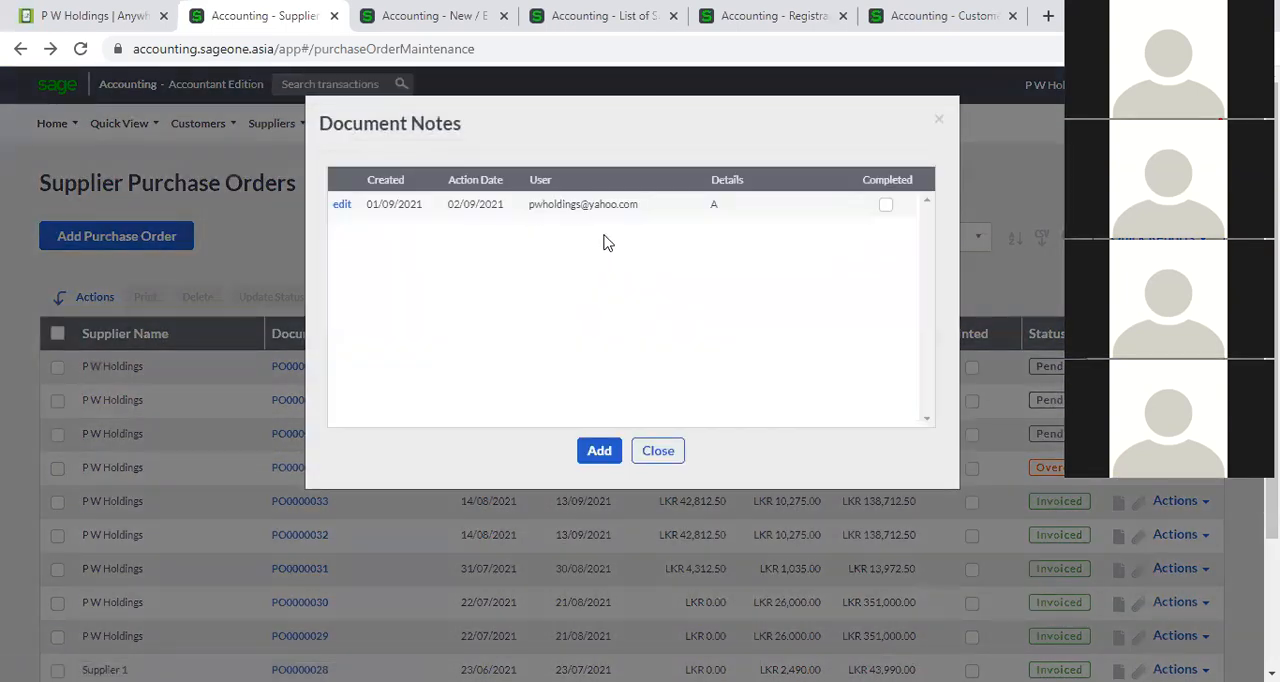
{"action": "left_click", "coordinate": [659, 451]}
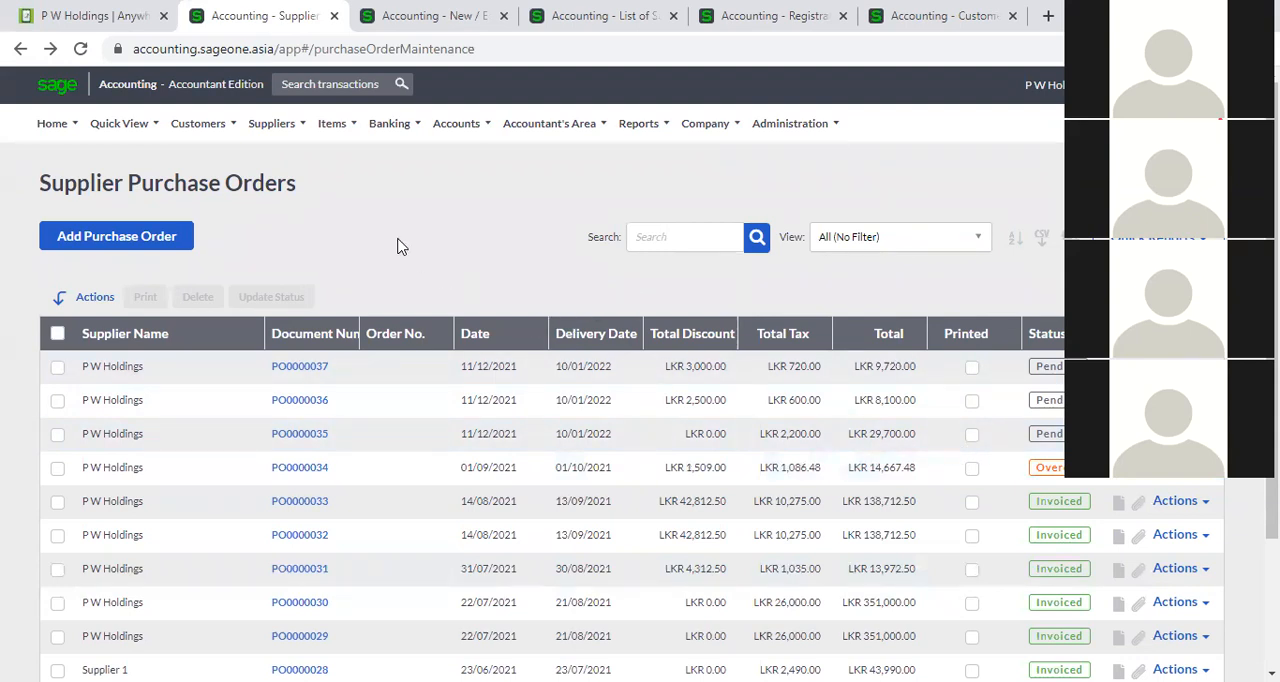
Open the supplier invoices list and start a new supplier invoice for Cinnamon Hotels.
{"action": "mouse_move", "coordinate": [275, 130]}
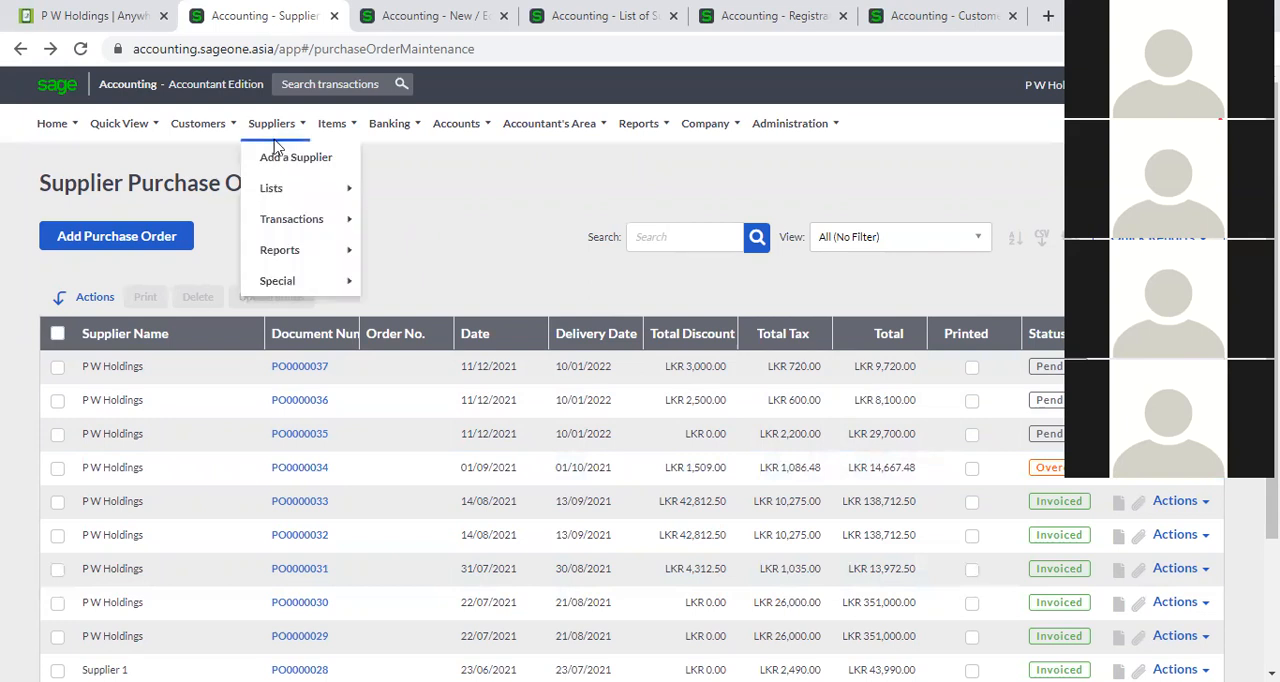
{"action": "mouse_move", "coordinate": [281, 219]}
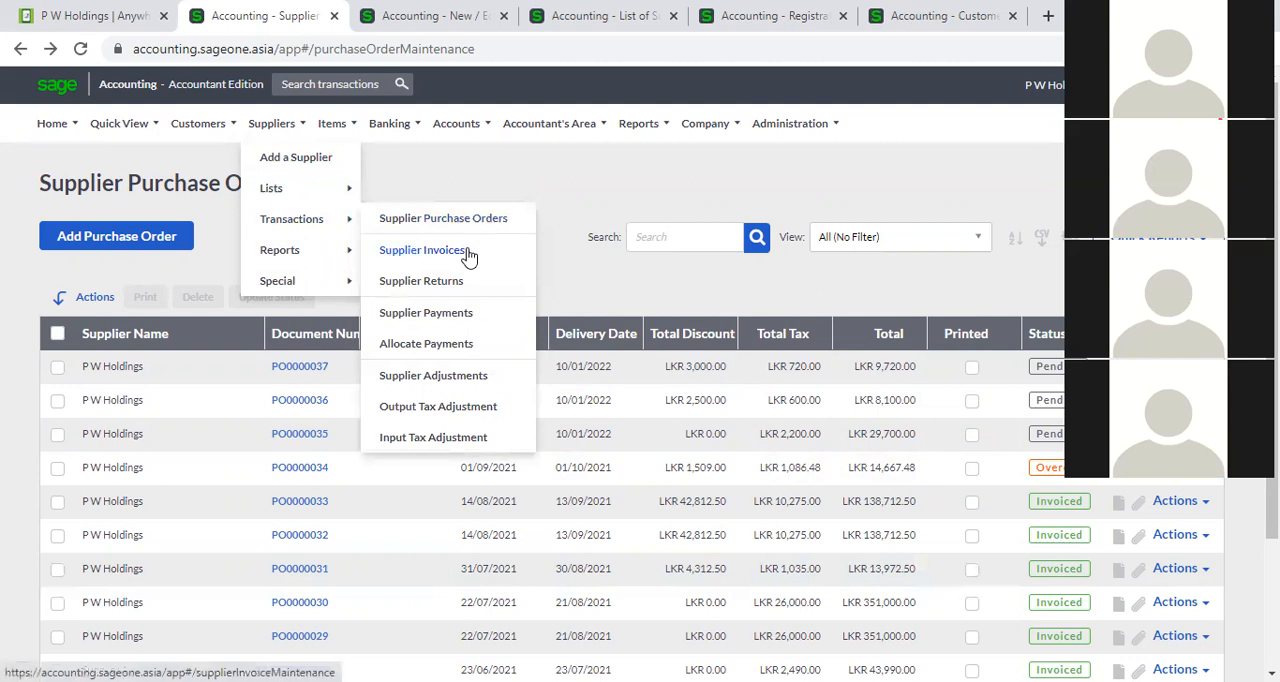
{"action": "left_click", "coordinate": [467, 253]}
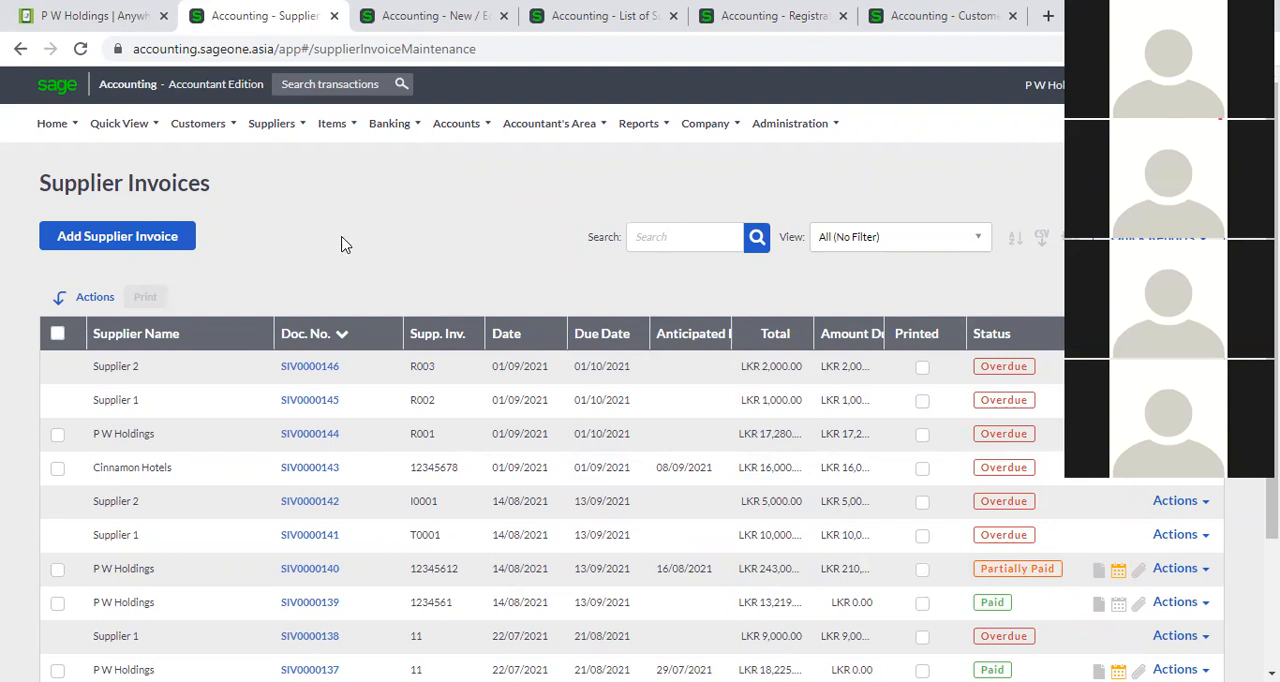
{"action": "left_click", "coordinate": [144, 247]}
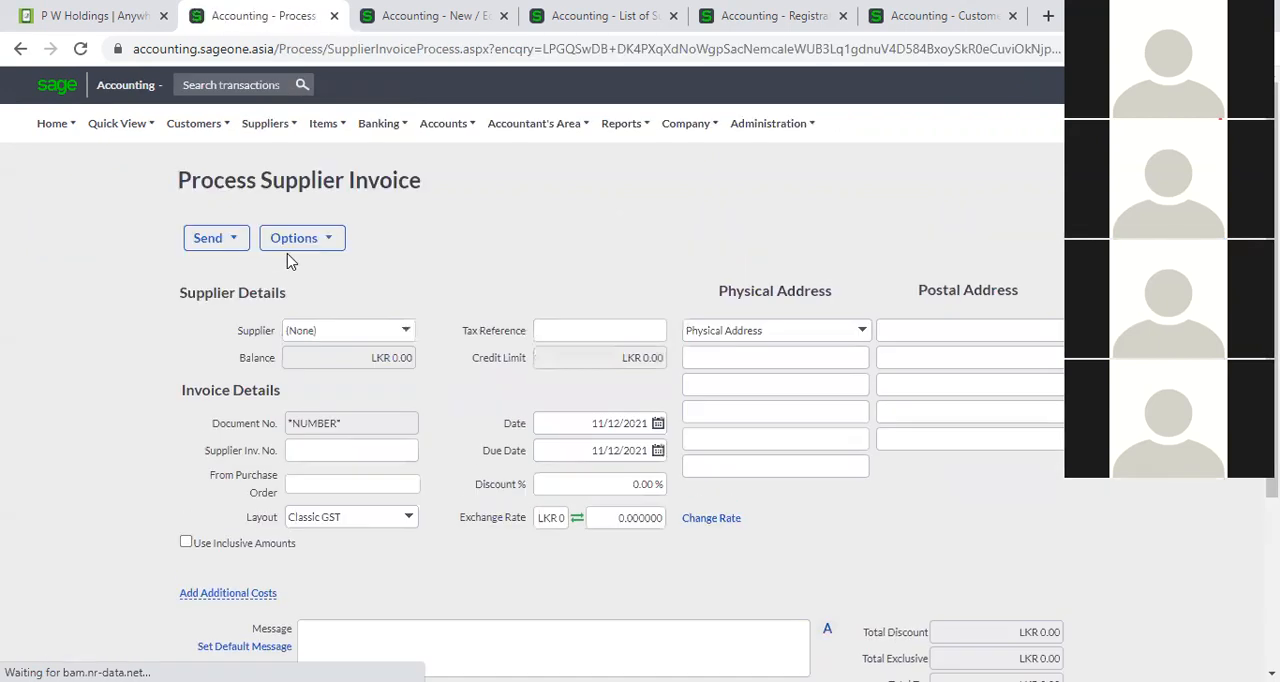
{"action": "left_click", "coordinate": [416, 332]}
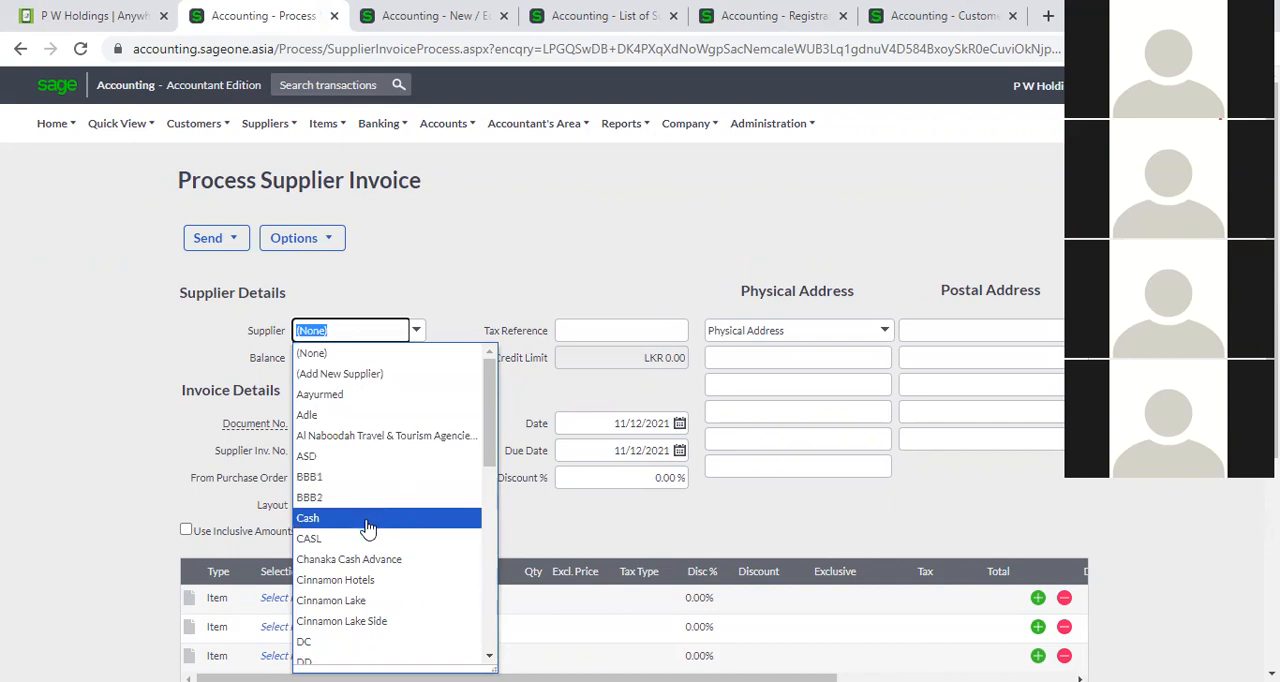
{"action": "left_click", "coordinate": [396, 580]}
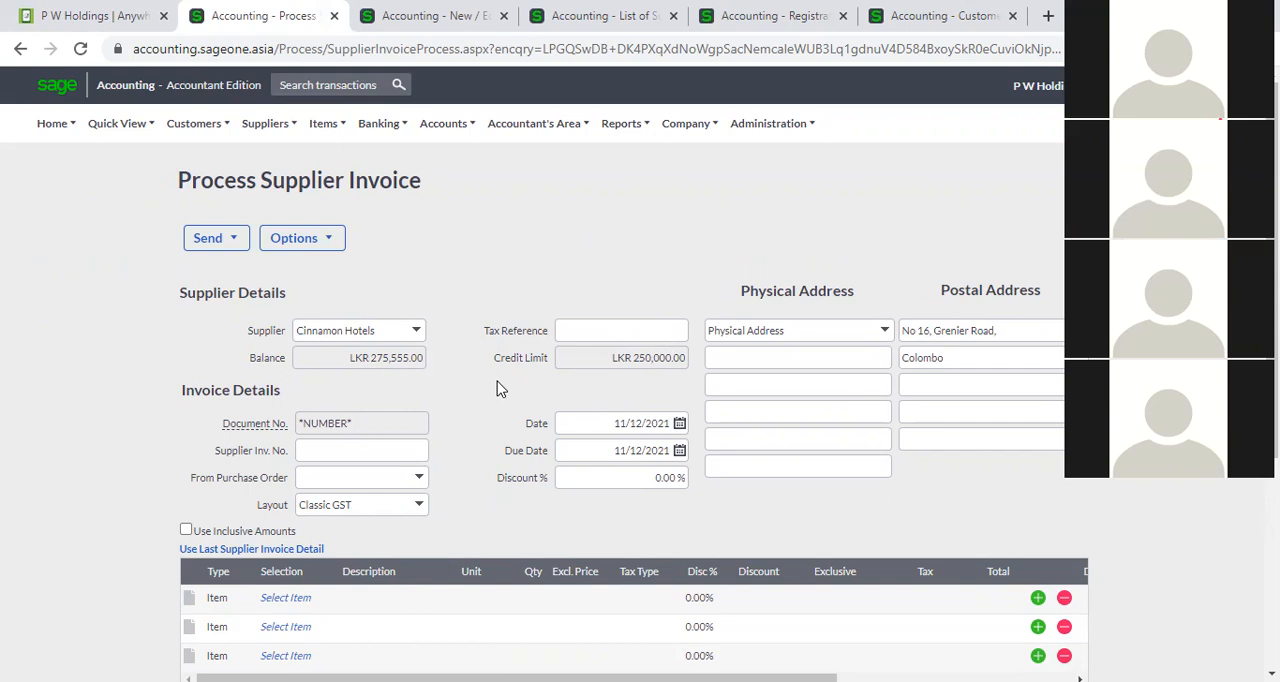
Add item A00001 (2 BR) on the first line of the supplier invoice.
{"action": "scroll", "coordinate": [497, 386], "scroll_direction": "down", "scroll_amount": 2}
{"action": "left_click", "coordinate": [312, 414]}
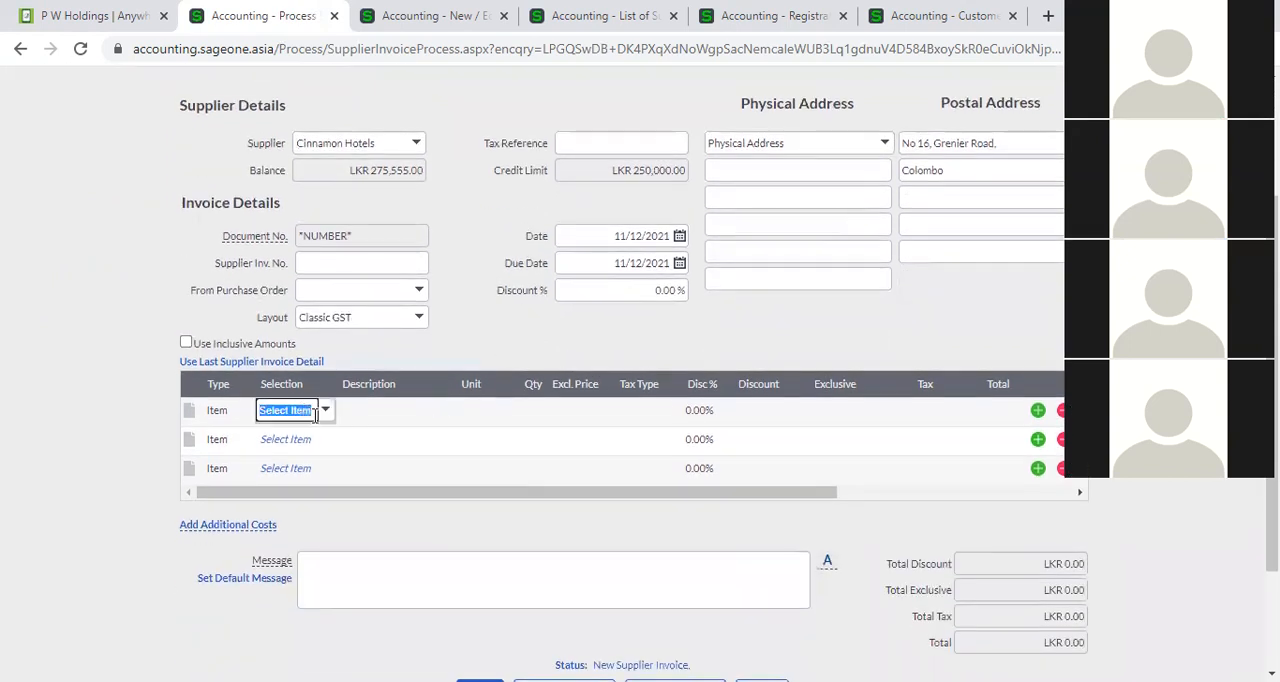
{"action": "left_click", "coordinate": [326, 412]}
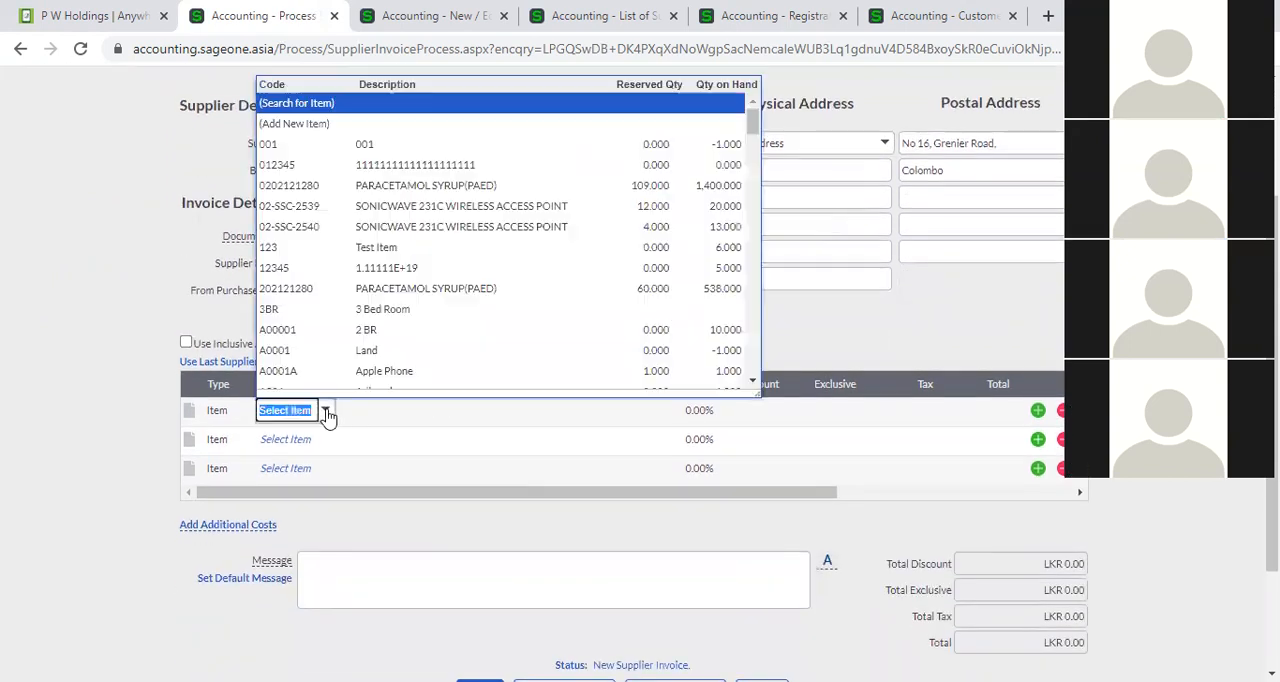
{"action": "left_click", "coordinate": [344, 335]}
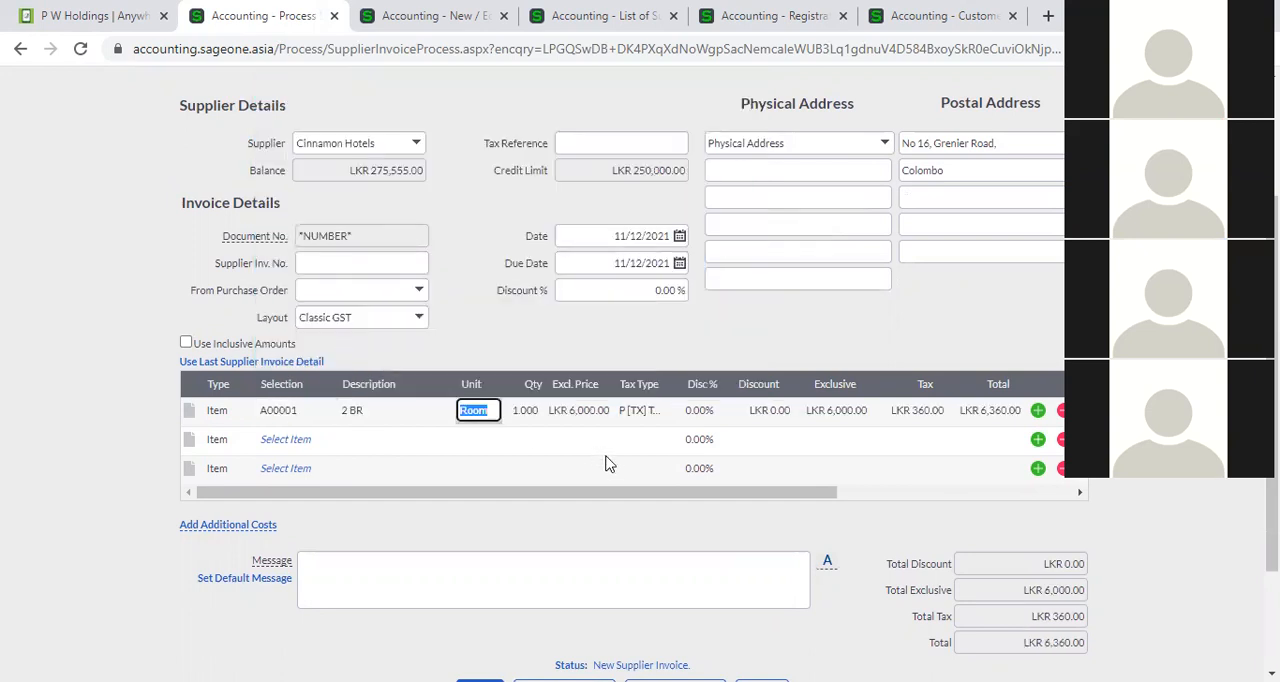
Set the 2 BR line's exclusive price to 50000 and its tax type to VAT 8% (8.00%).
{"action": "key", "text": "Tab"}
{"action": "key", "text": "Tab"}
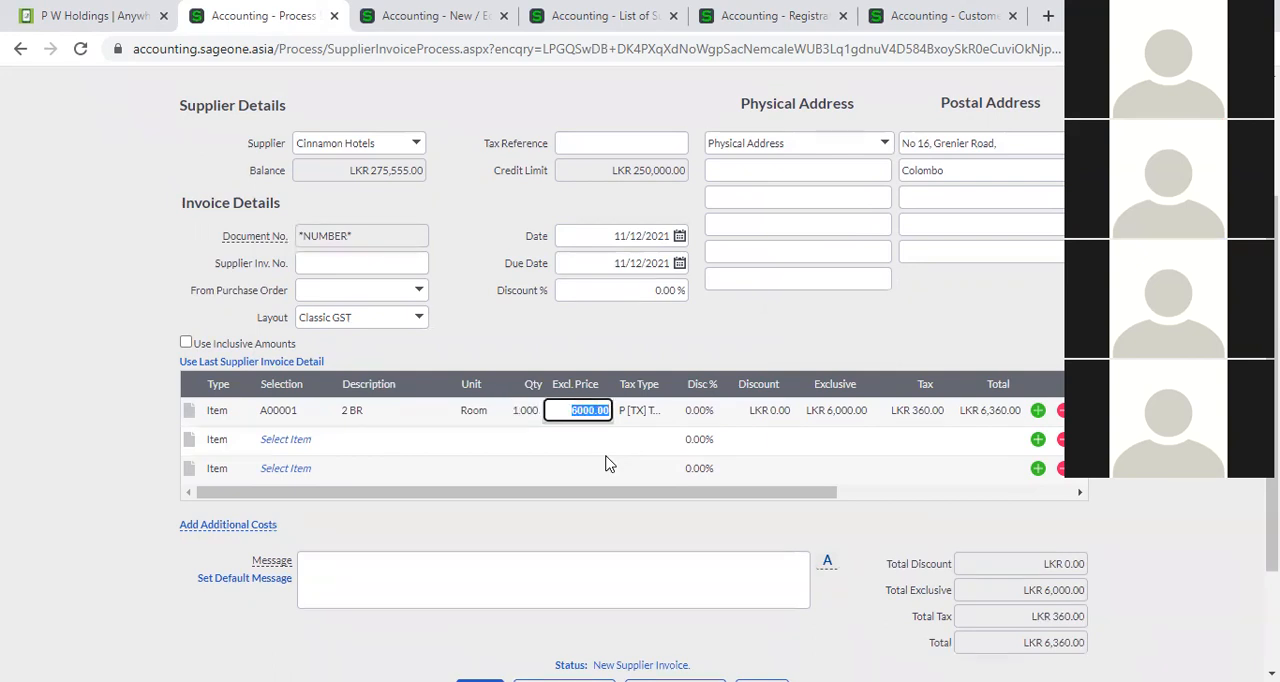
{"action": "type", "text": "50000"}
{"action": "key", "text": "Tab"}
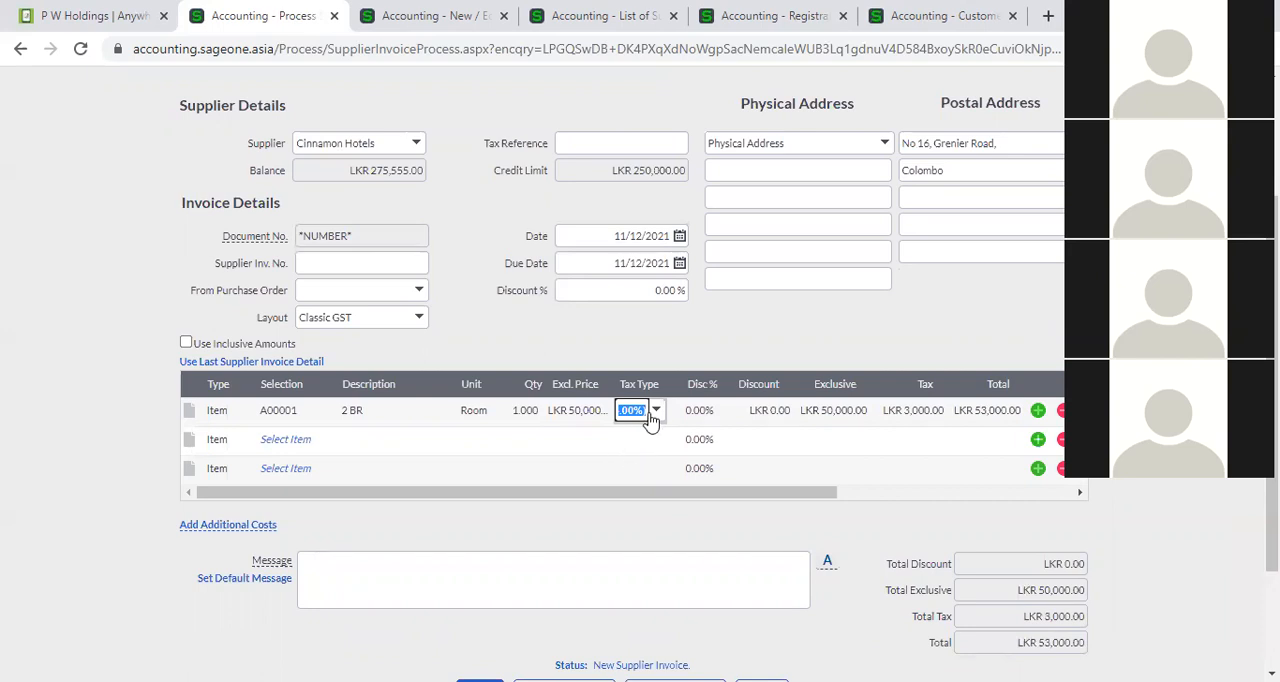
{"action": "left_click", "coordinate": [654, 416]}
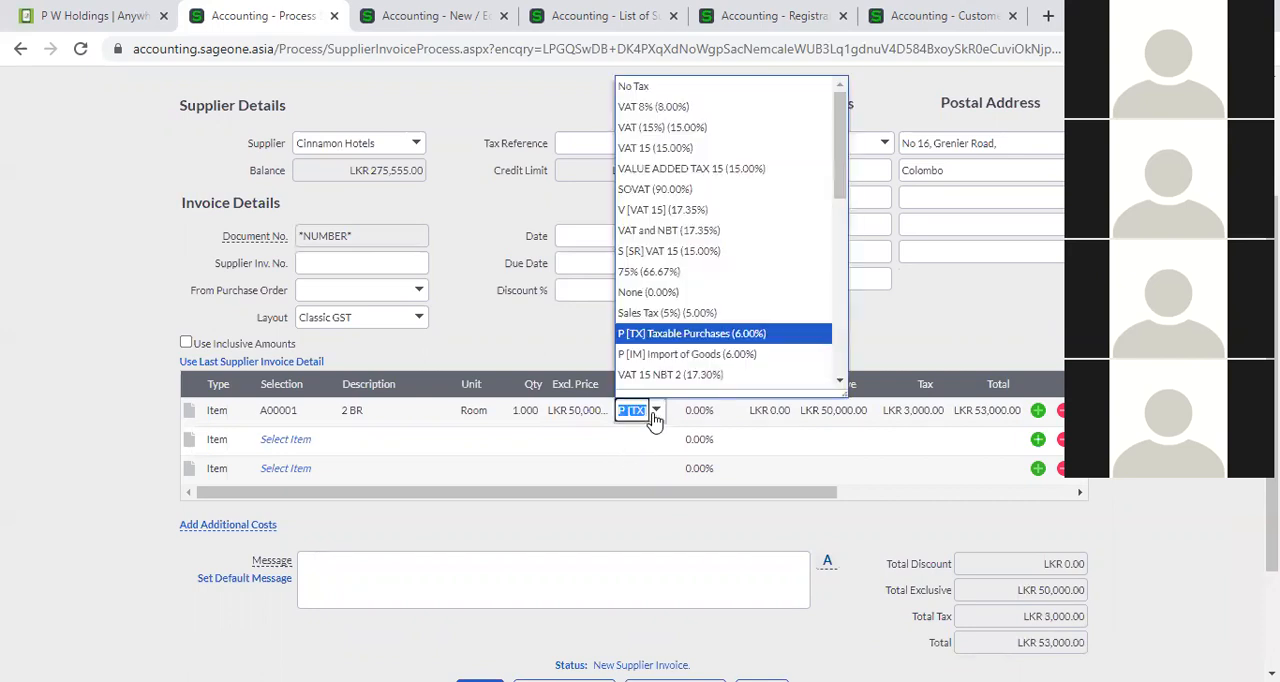
{"action": "left_click", "coordinate": [668, 108]}
{"action": "key", "text": "Tab"}
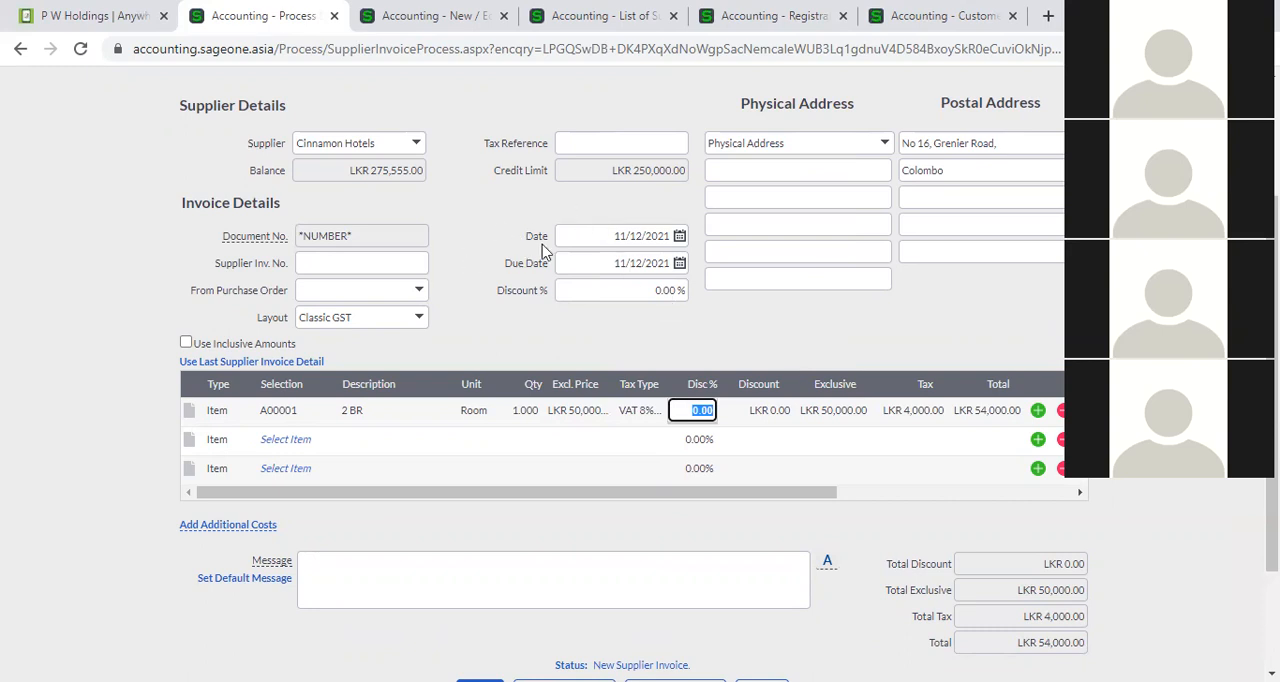
Enter CSI0001 as the supplier invoice number, keeping the invoice date and leaving the source purchase order blank.
{"action": "left_click", "coordinate": [588, 236]}
{"action": "left_click", "coordinate": [607, 235]}
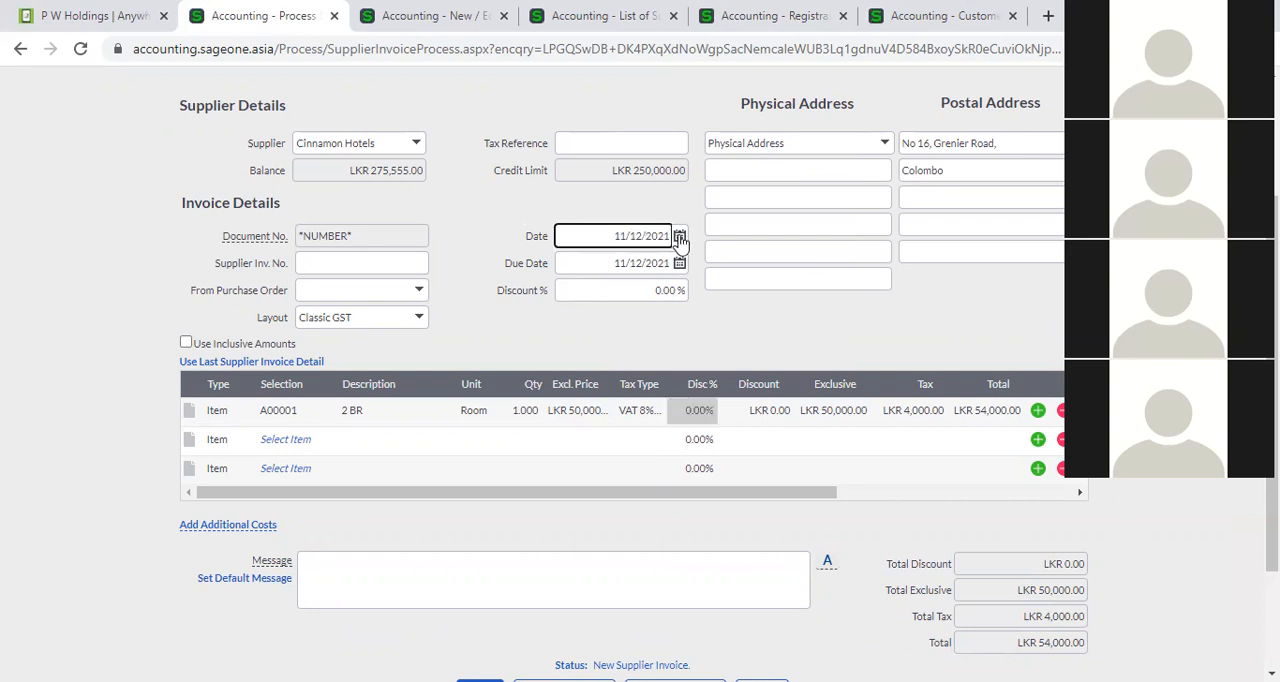
{"action": "left_click", "coordinate": [407, 263]}
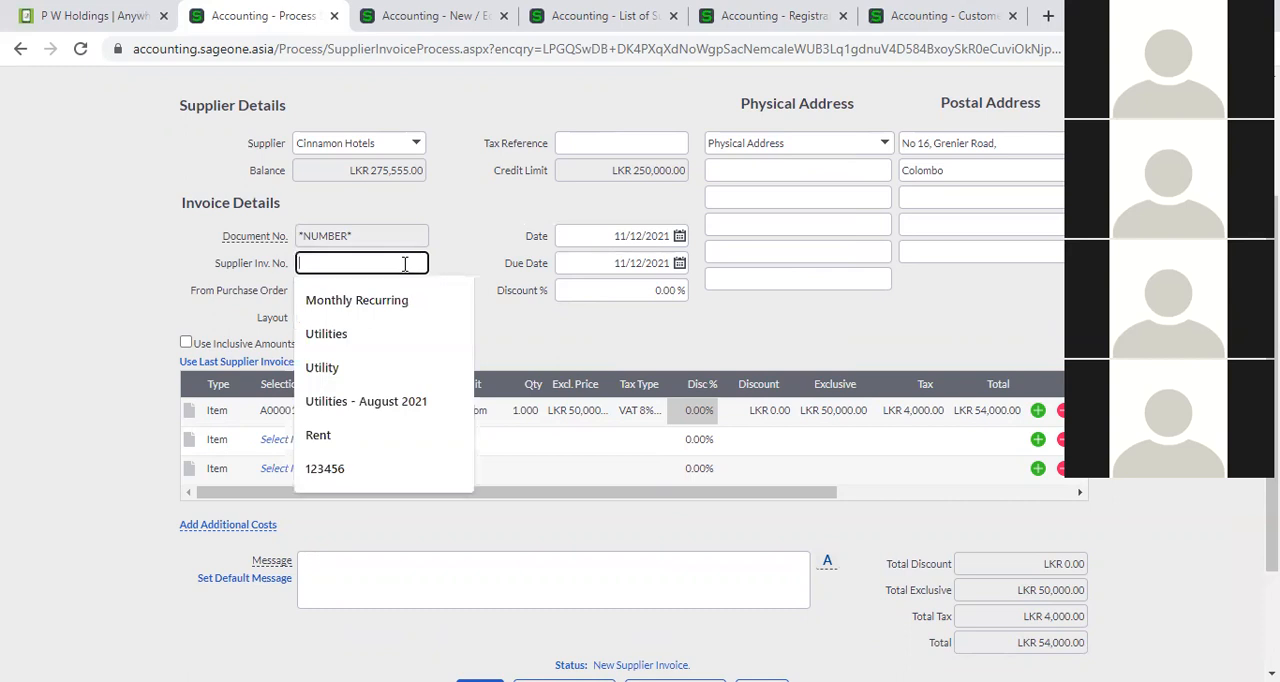
{"action": "type", "text": "CSI0001"}
{"action": "key", "text": "Tab"}
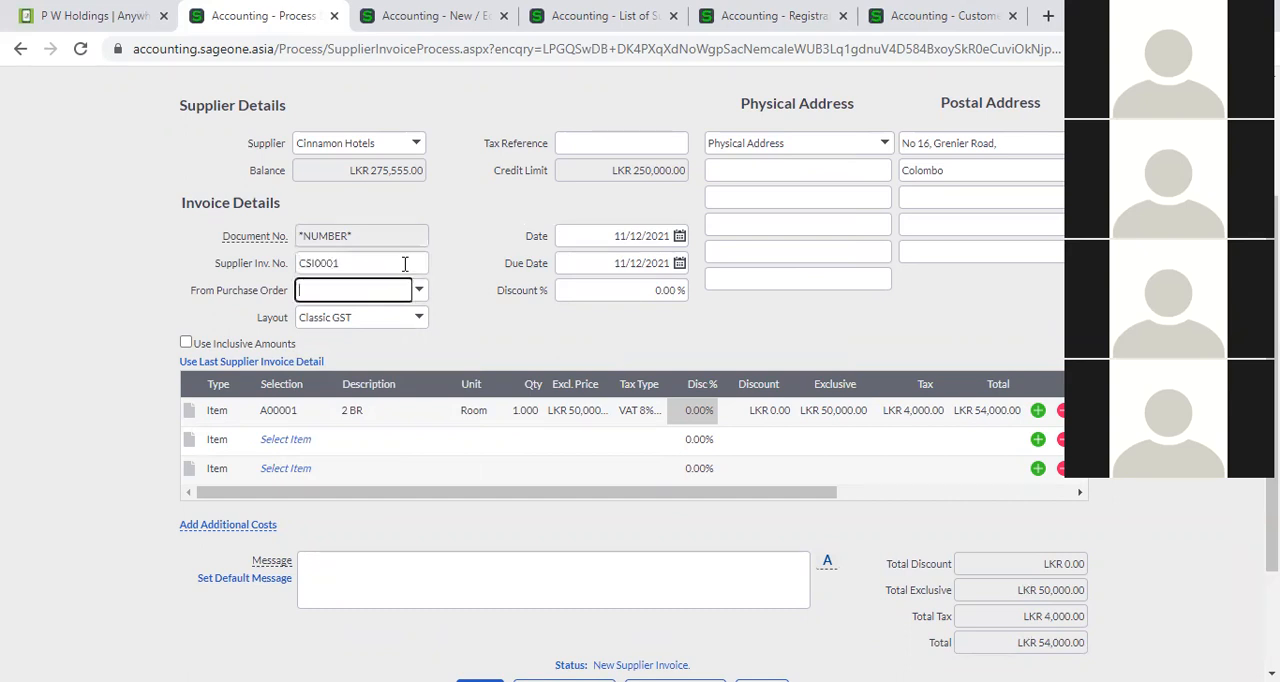
{"action": "left_click", "coordinate": [486, 322]}
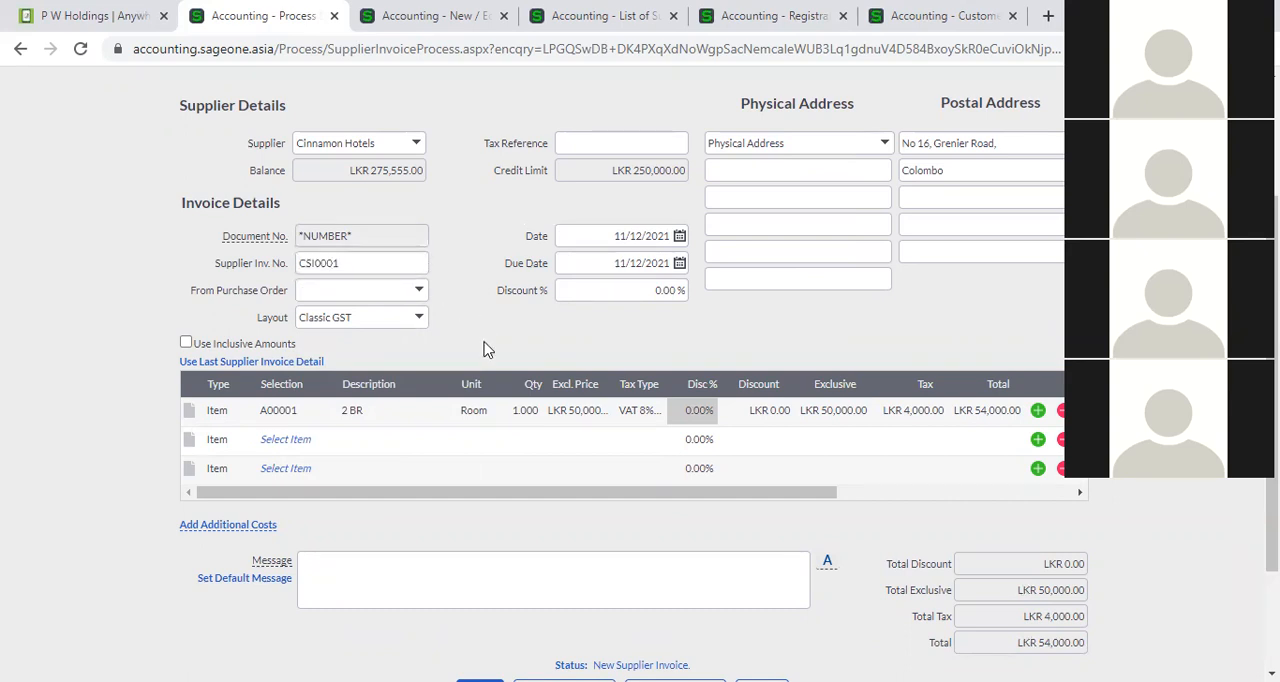
Review the unsaved invoice's supplier details, the 2 BR line's item and price, the totals and the saving options.
{"action": "scroll", "coordinate": [503, 385], "scroll_direction": "down", "scroll_amount": 2}
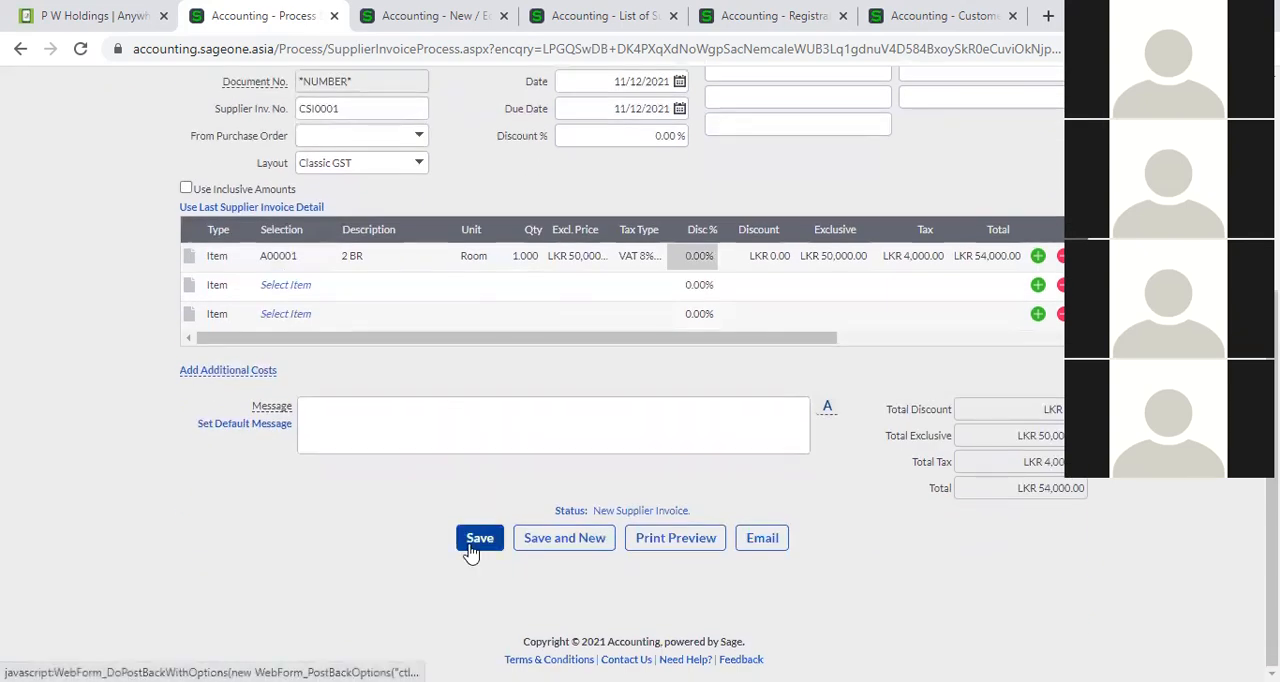
{"action": "scroll", "coordinate": [525, 480], "scroll_direction": "up", "scroll_amount": 2}
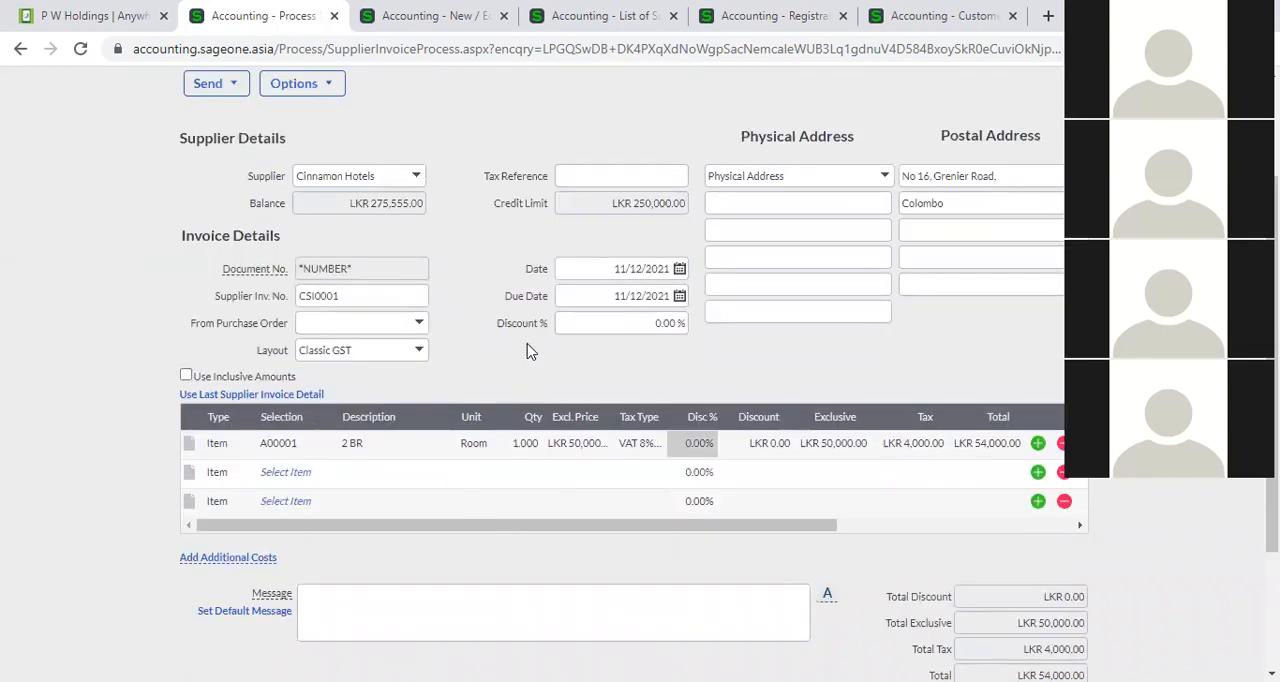
{"action": "scroll", "coordinate": [530, 350], "scroll_direction": "up", "scroll_amount": 2}
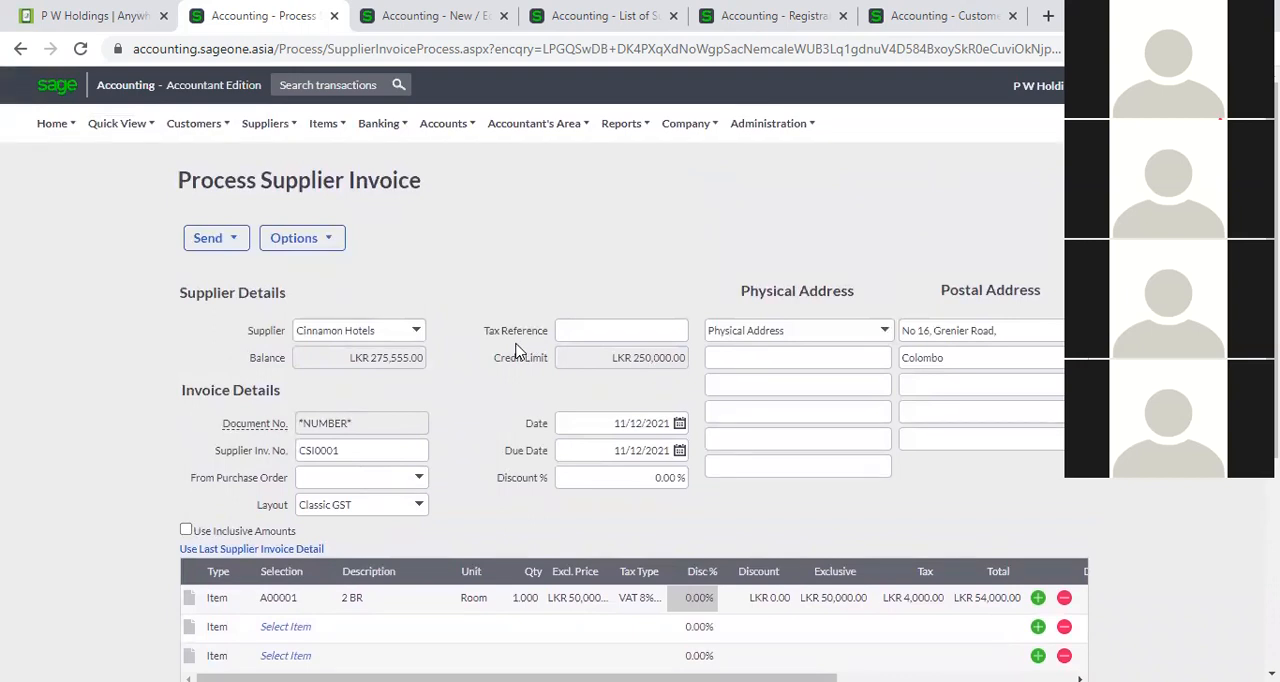
{"action": "scroll", "coordinate": [518, 352], "scroll_direction": "down", "scroll_amount": 2}
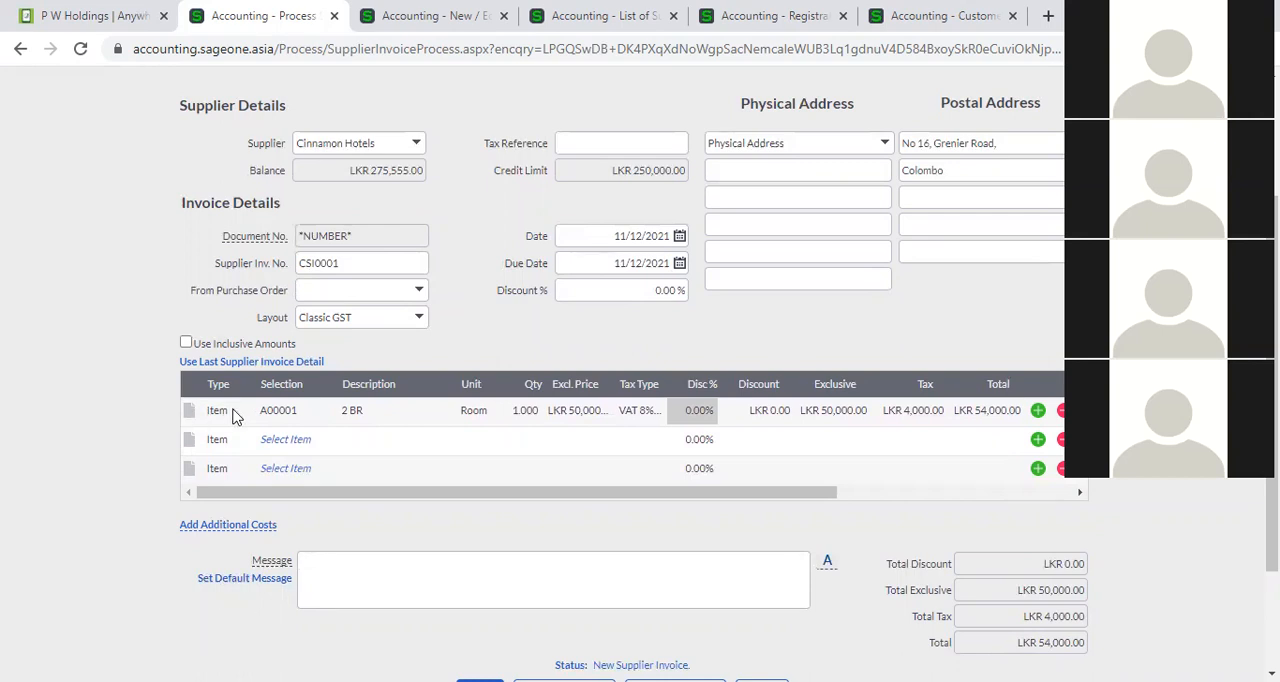
{"action": "left_click", "coordinate": [292, 412]}
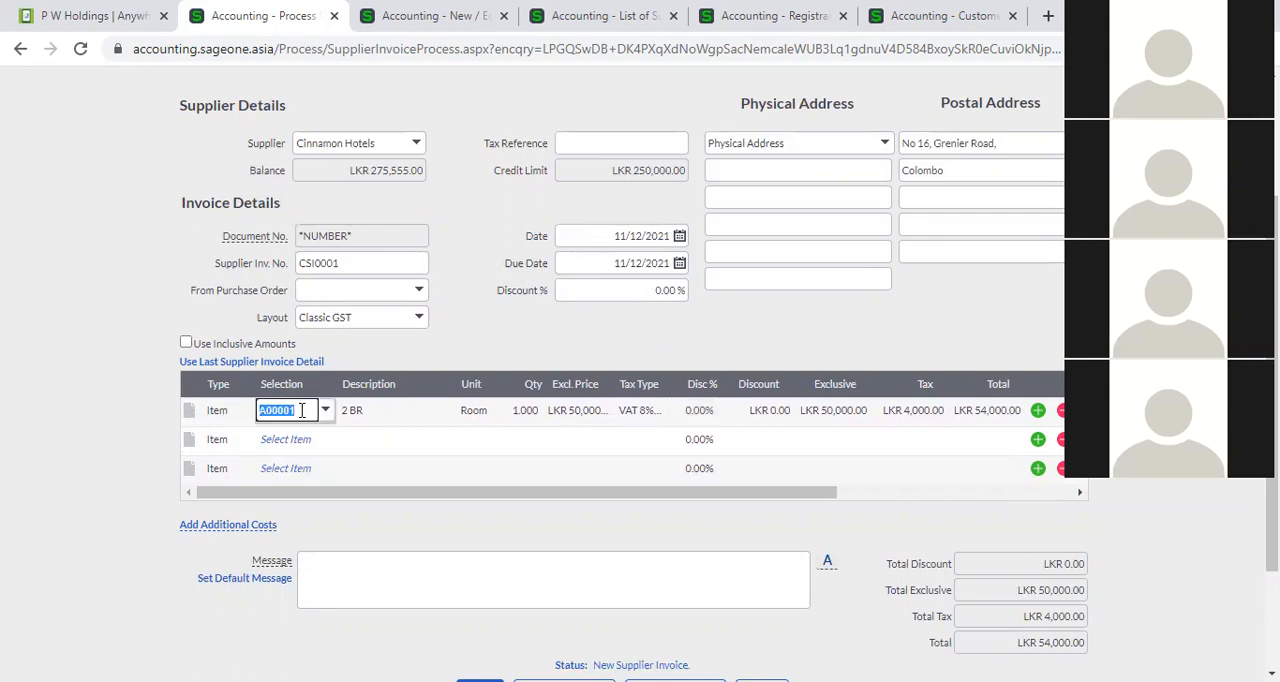
{"action": "left_click", "coordinate": [577, 412]}
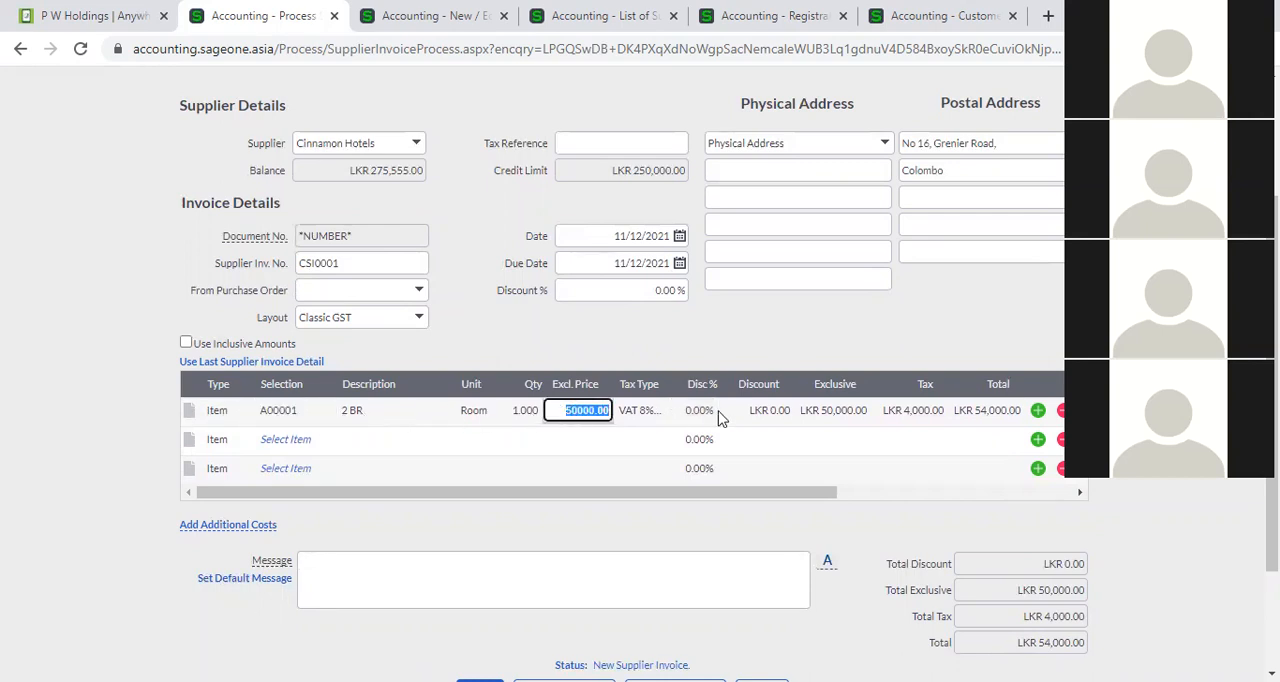
{"action": "scroll", "coordinate": [722, 416], "scroll_direction": "down", "scroll_amount": 2}
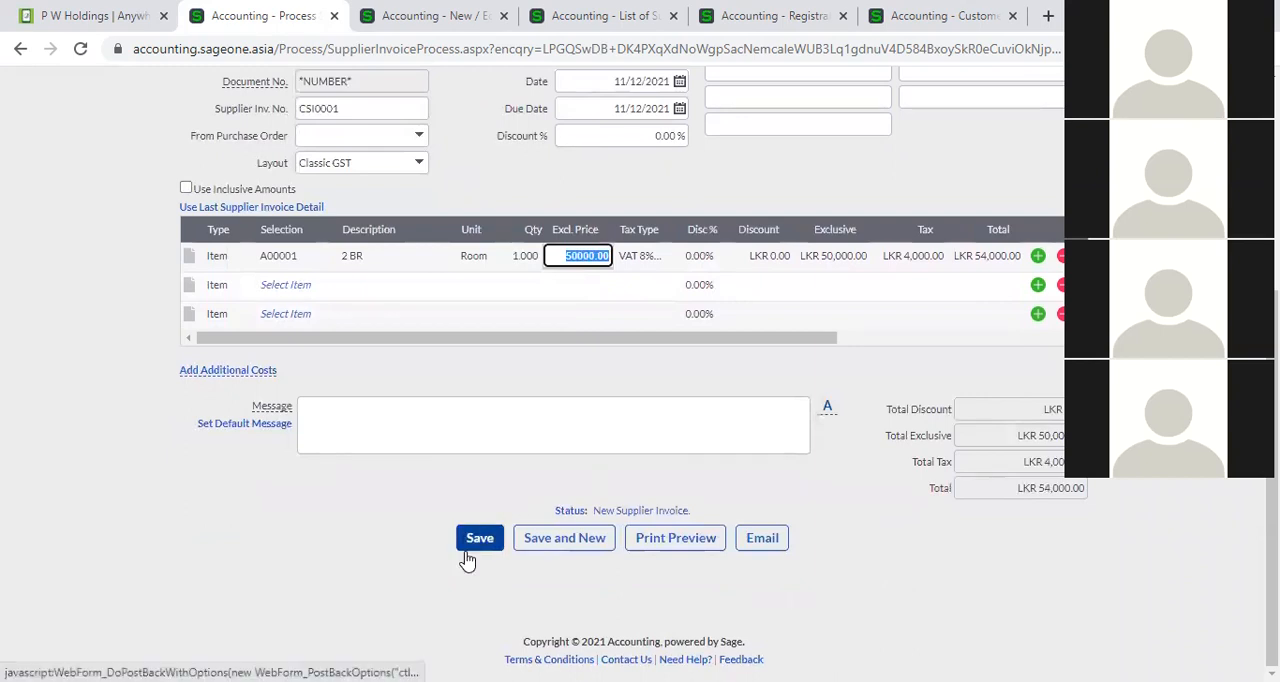
{"action": "scroll", "coordinate": [466, 562], "scroll_direction": "up", "scroll_amount": 1}
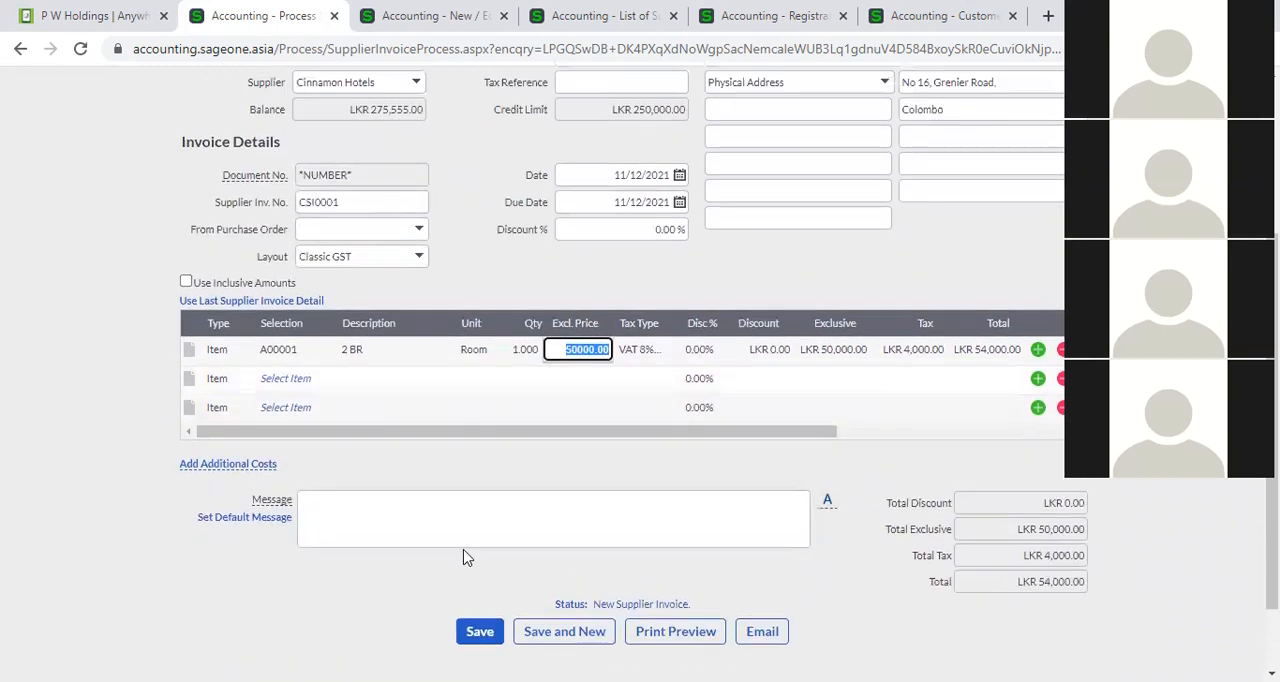
{"action": "left_click", "coordinate": [480, 283]}
{"action": "scroll", "coordinate": [472, 306], "scroll_direction": "up", "scroll_amount": 2}
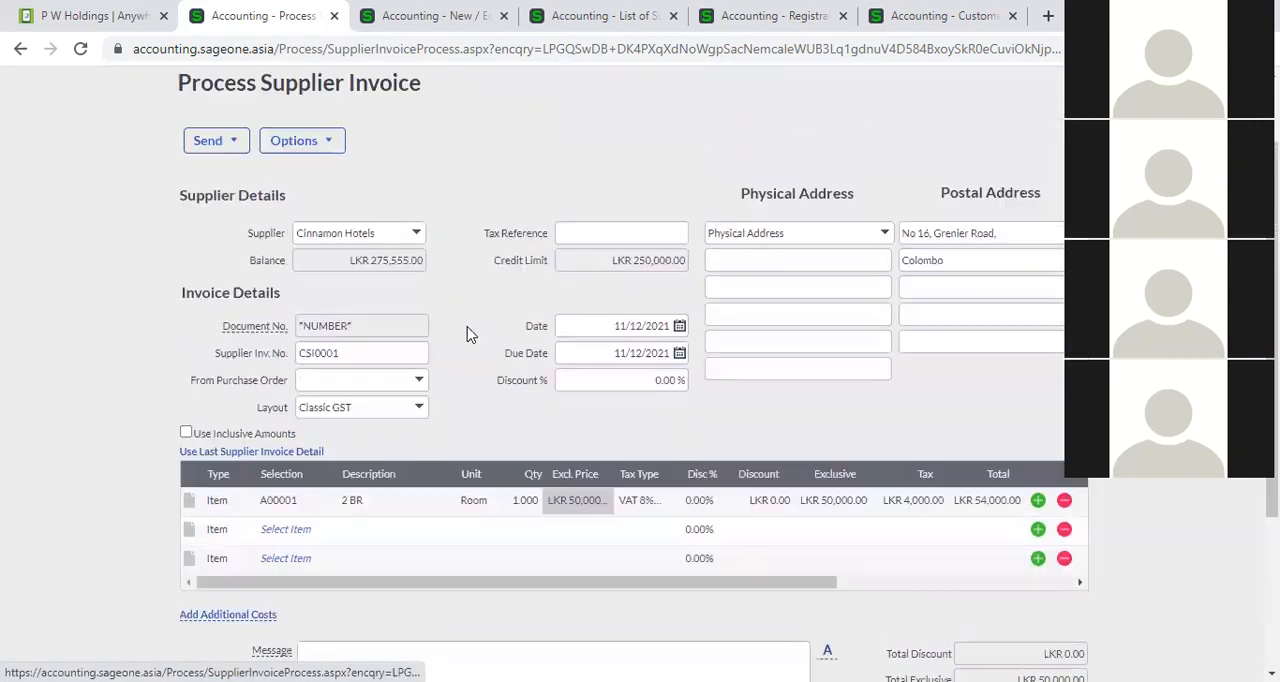
{"action": "scroll", "coordinate": [482, 335], "scroll_direction": "up", "scroll_amount": 1}
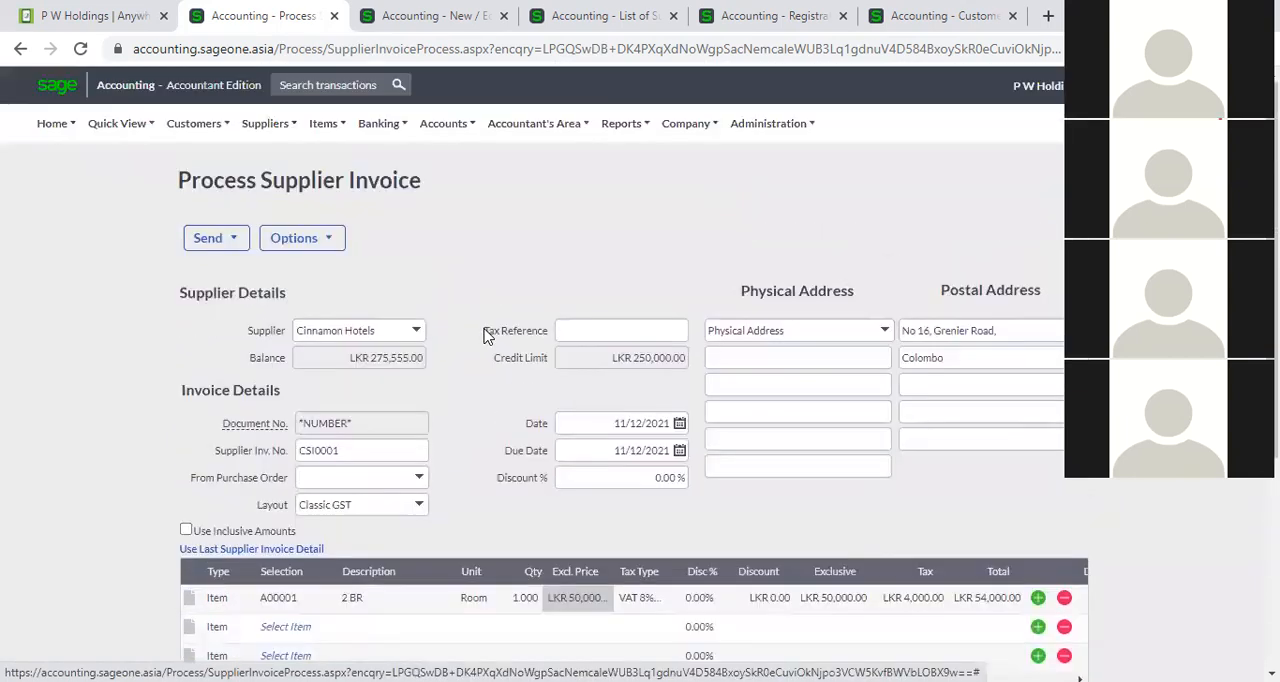
Leave the new invoice form and go back to the list of supplier invoices.
{"action": "left_click", "coordinate": [265, 124]}
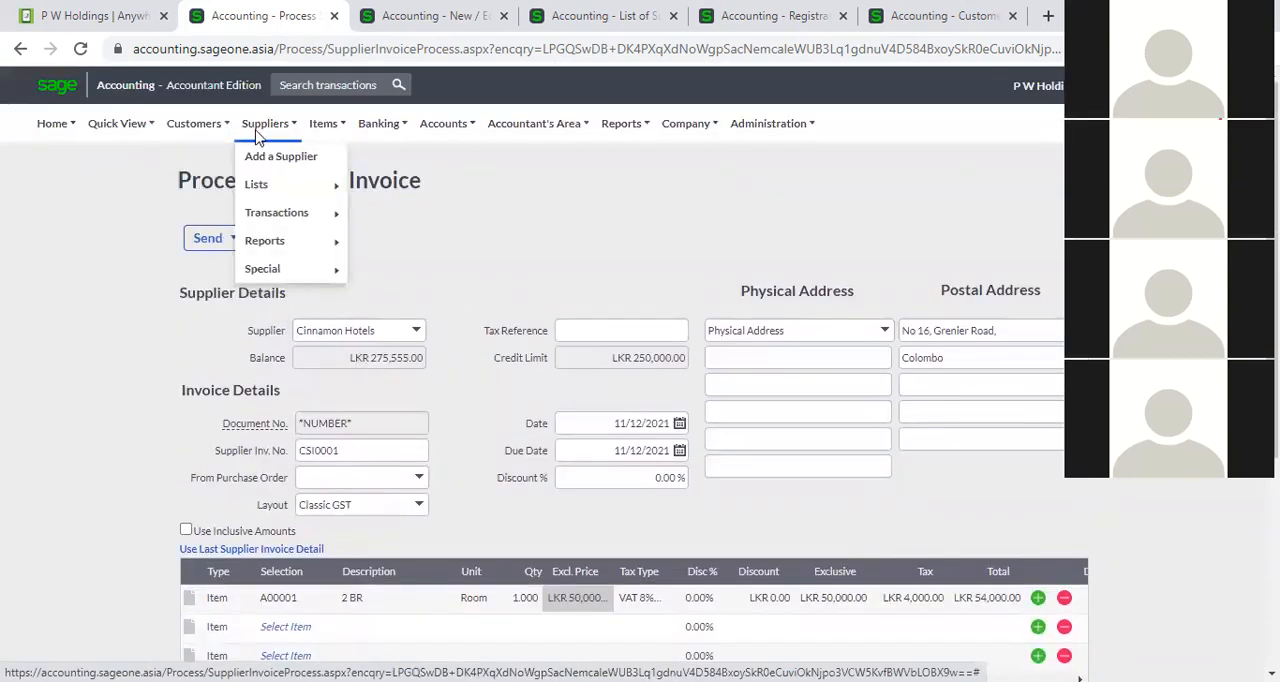
{"action": "mouse_move", "coordinate": [340, 217]}
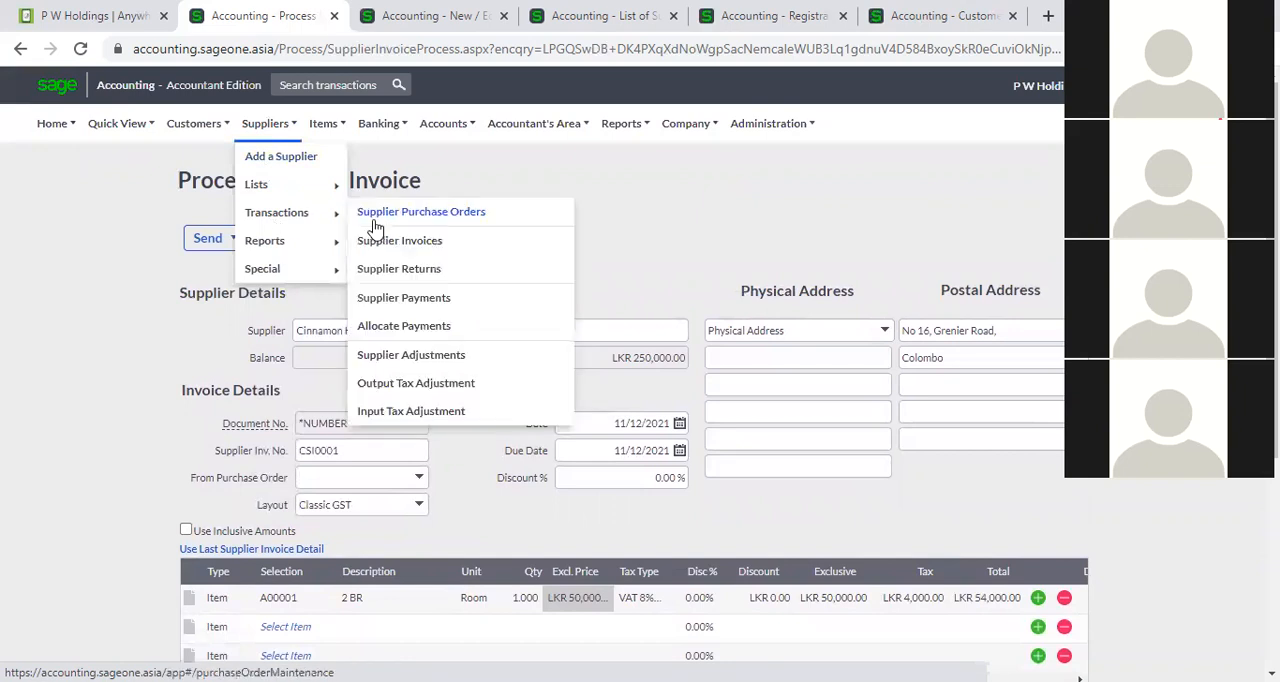
{"action": "left_click", "coordinate": [424, 244]}
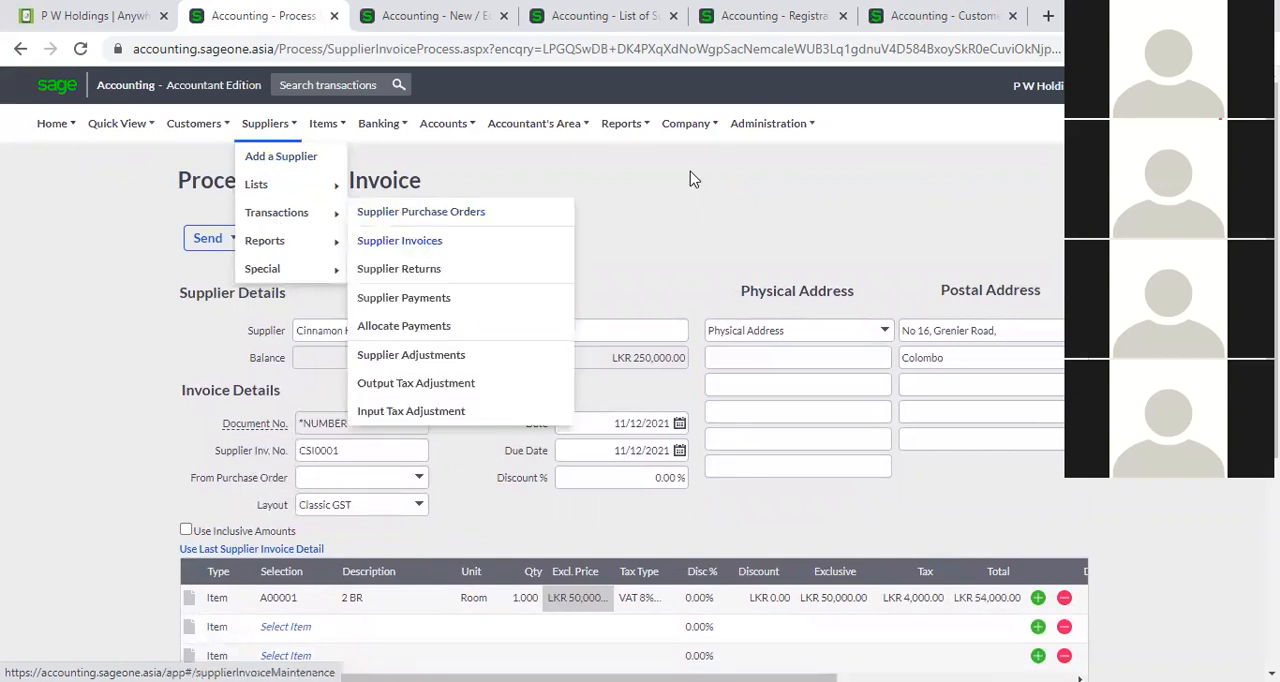
Start a new blank supplier invoice from the list of supplier invoices.
{"action": "left_click", "coordinate": [743, 160]}
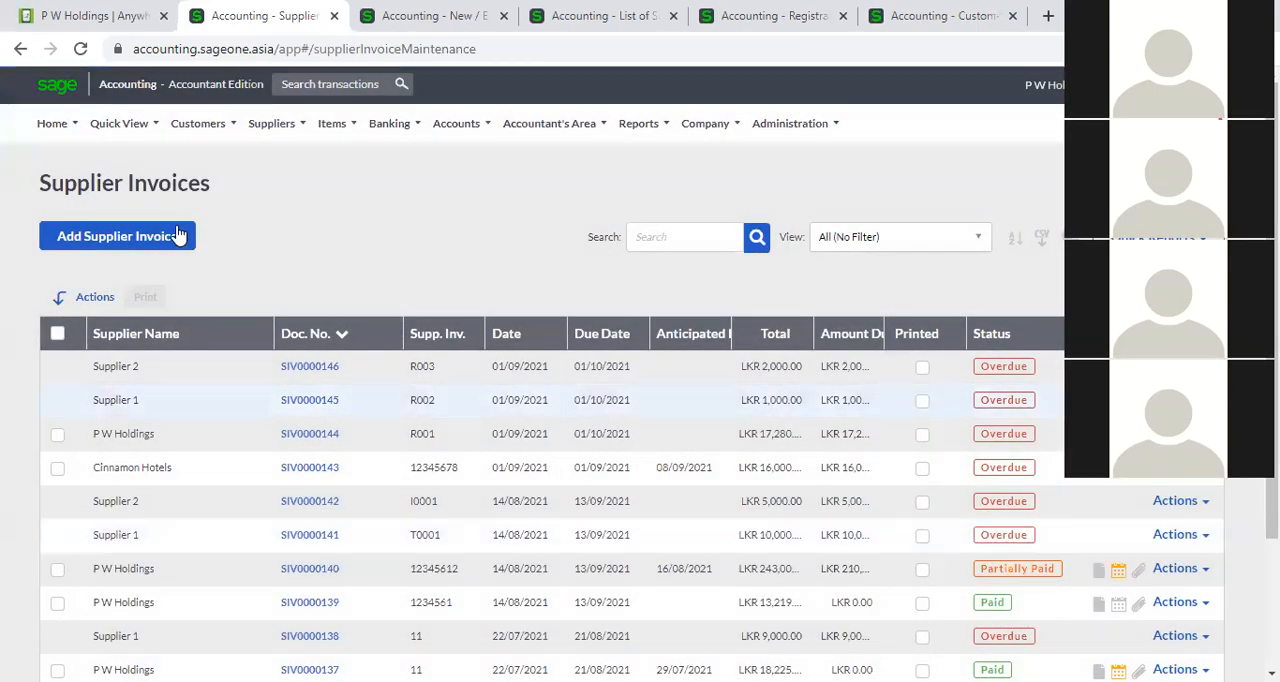
{"action": "left_click", "coordinate": [180, 236]}
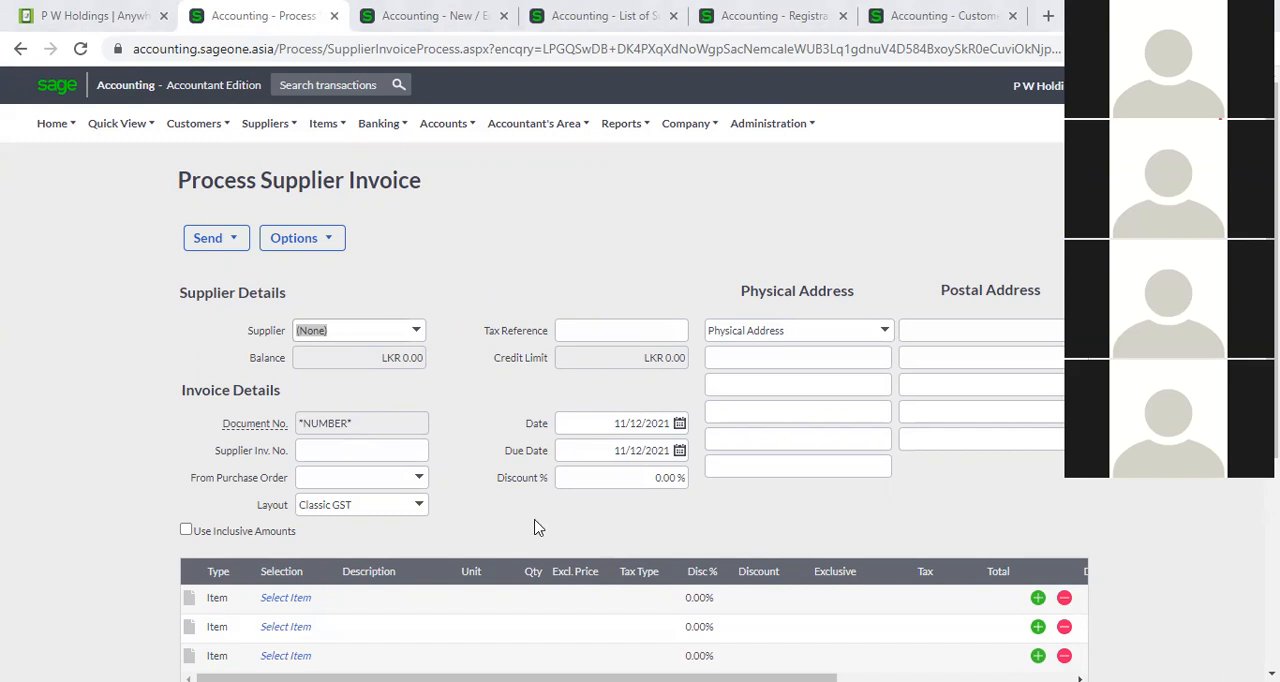
{"action": "left_click", "coordinate": [868, 260]}
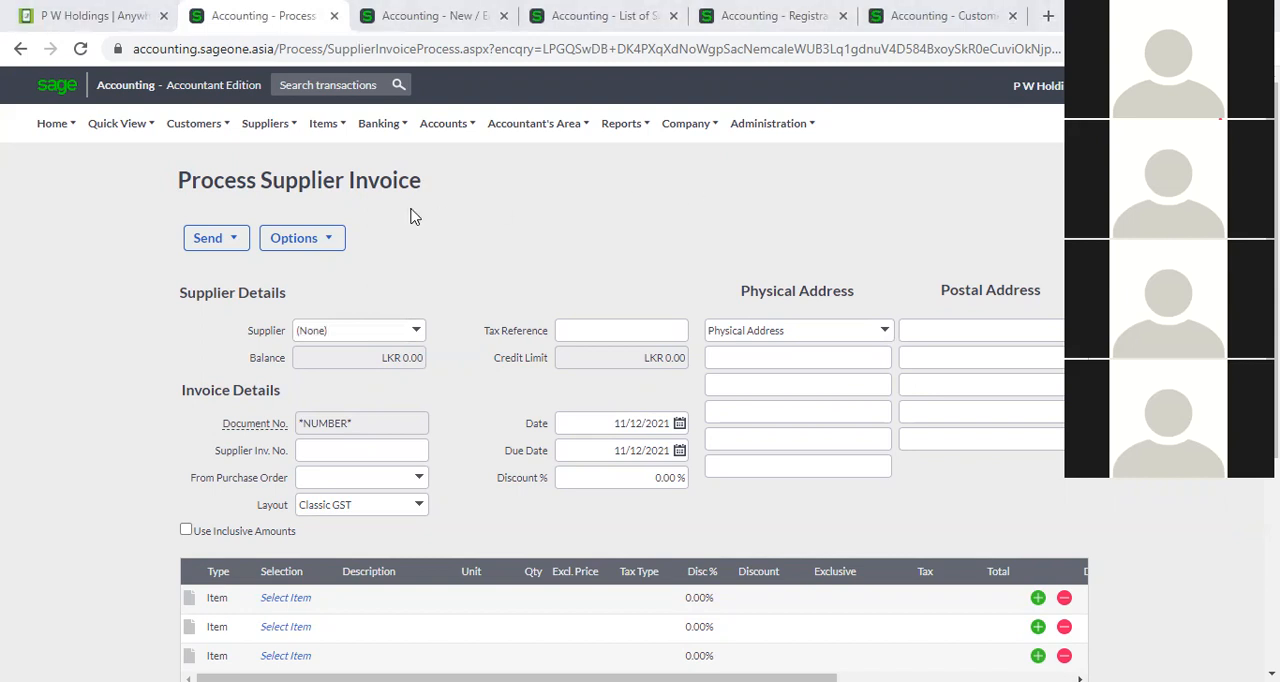
Leave the blank invoice form and open the list of supplier purchase orders.
{"action": "left_click", "coordinate": [265, 123]}
{"action": "mouse_move", "coordinate": [298, 214]}
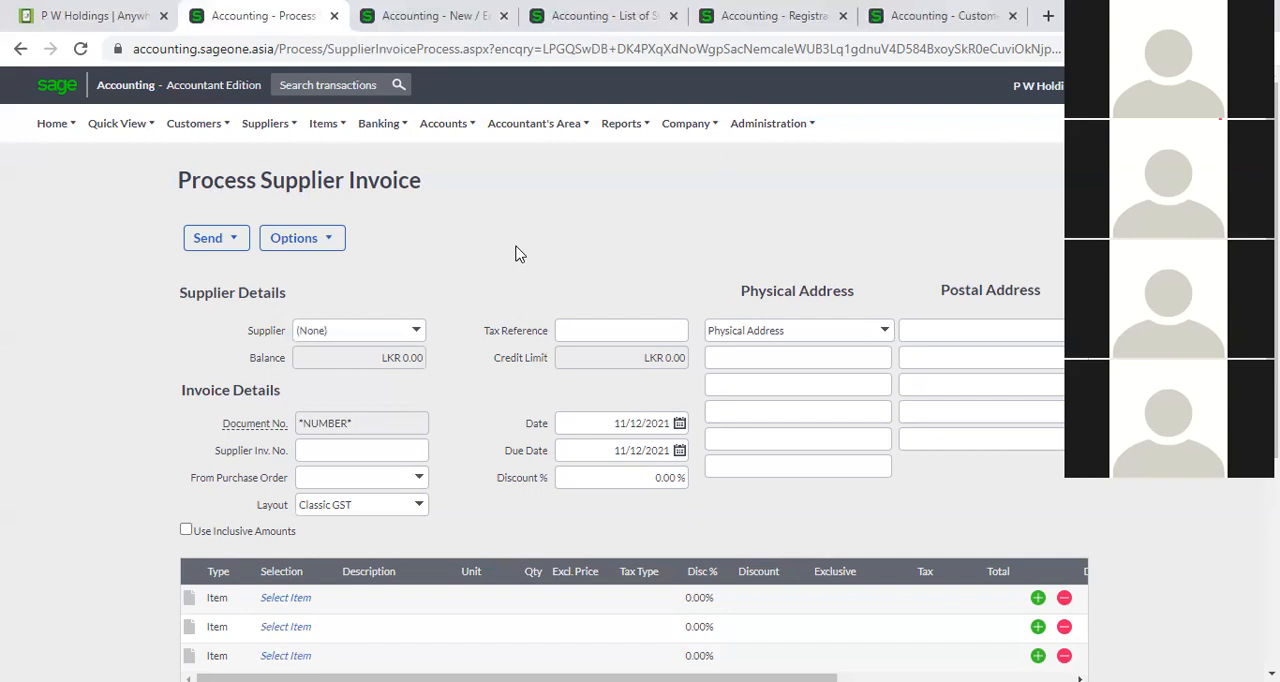
{"action": "left_click", "coordinate": [289, 130]}
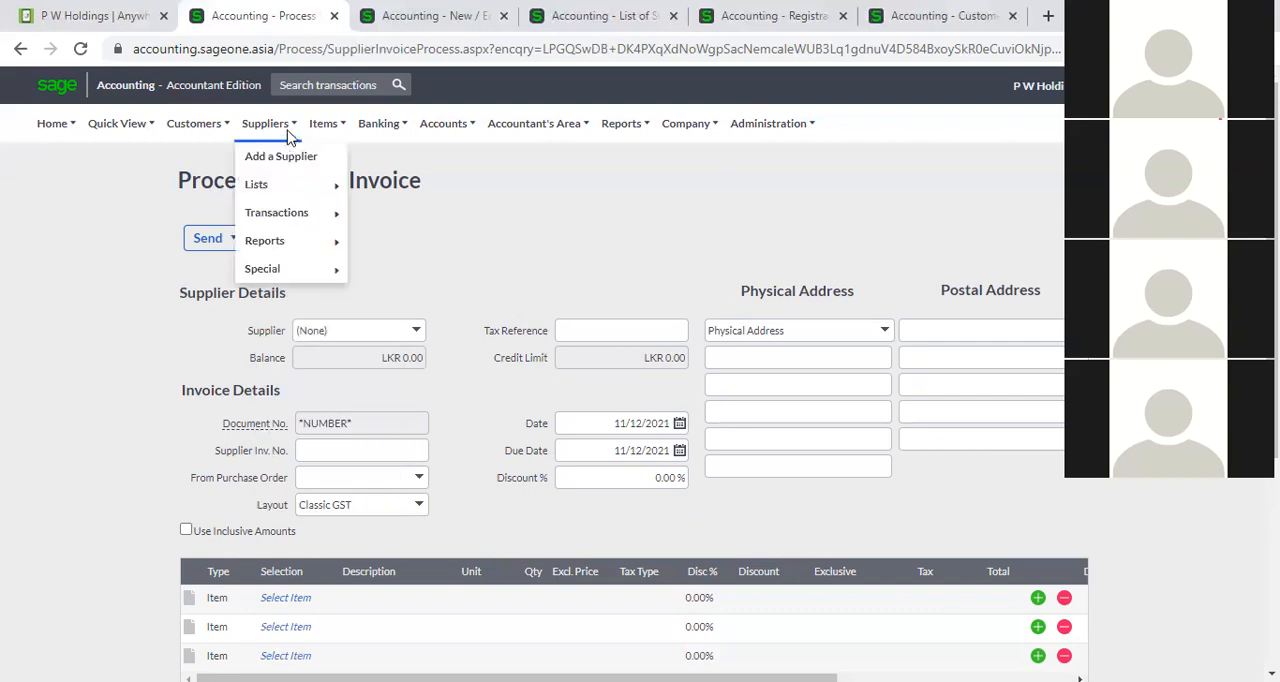
{"action": "mouse_move", "coordinate": [297, 177]}
{"action": "mouse_move", "coordinate": [316, 213]}
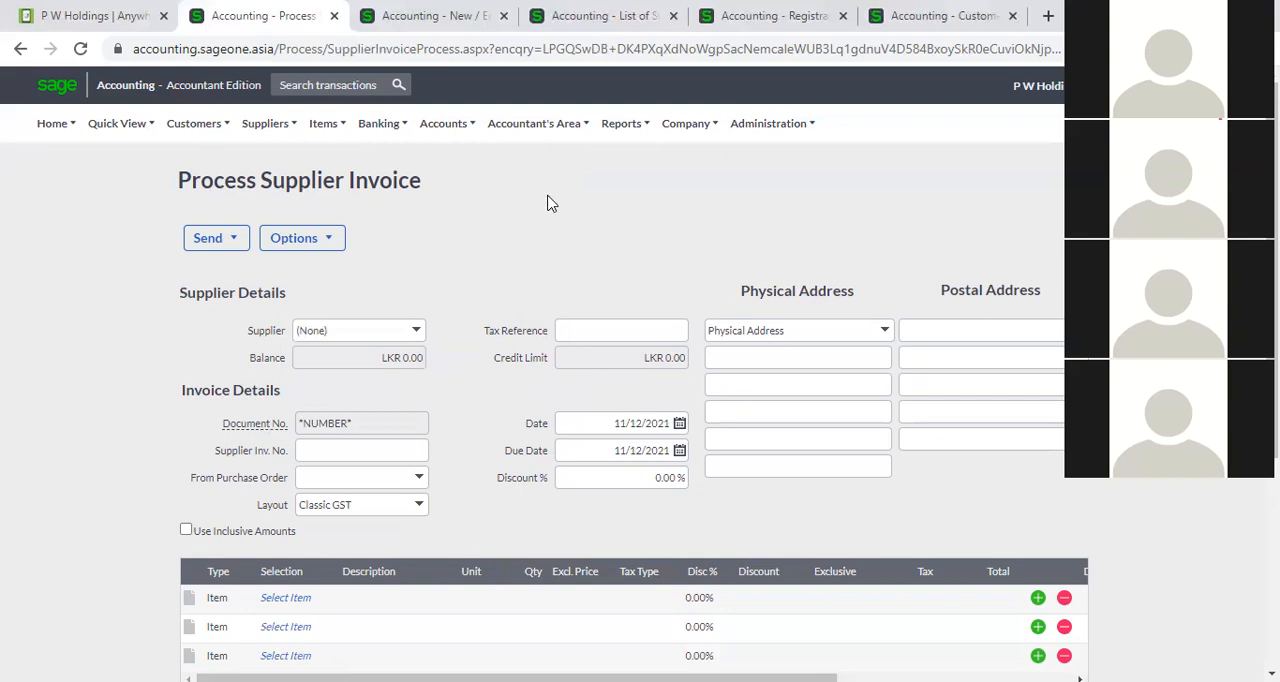
{"action": "mouse_move", "coordinate": [261, 128]}
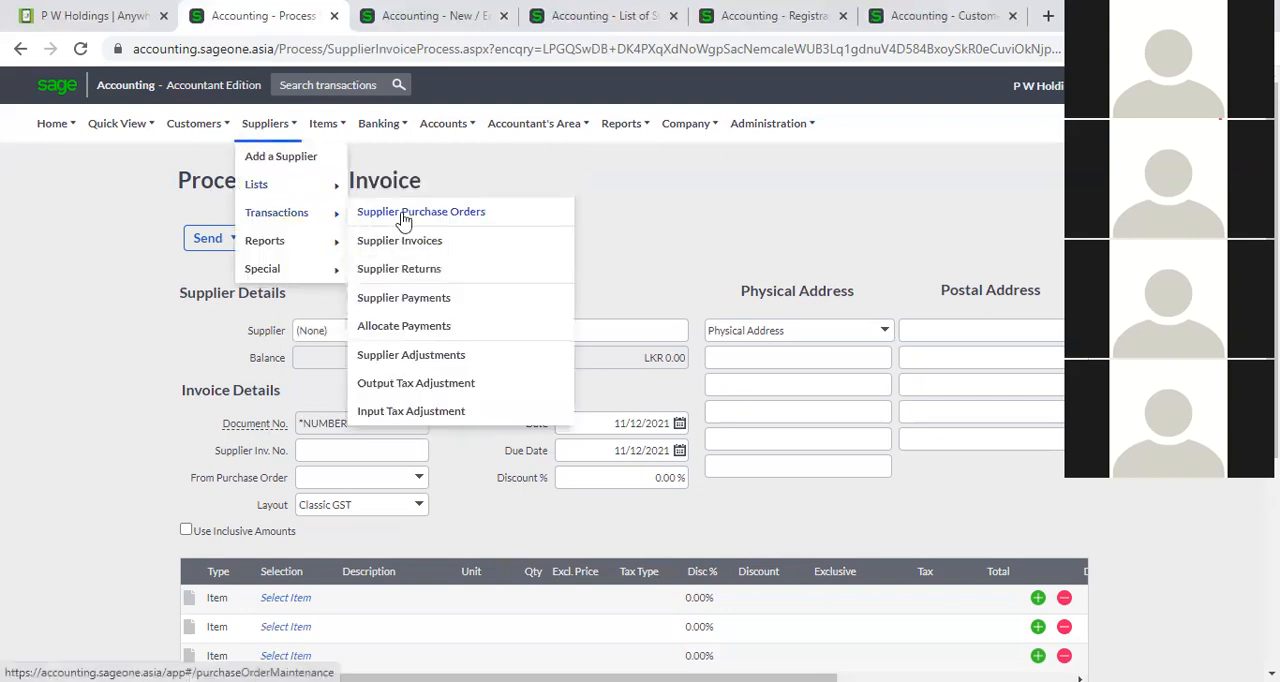
{"action": "left_click", "coordinate": [403, 214]}
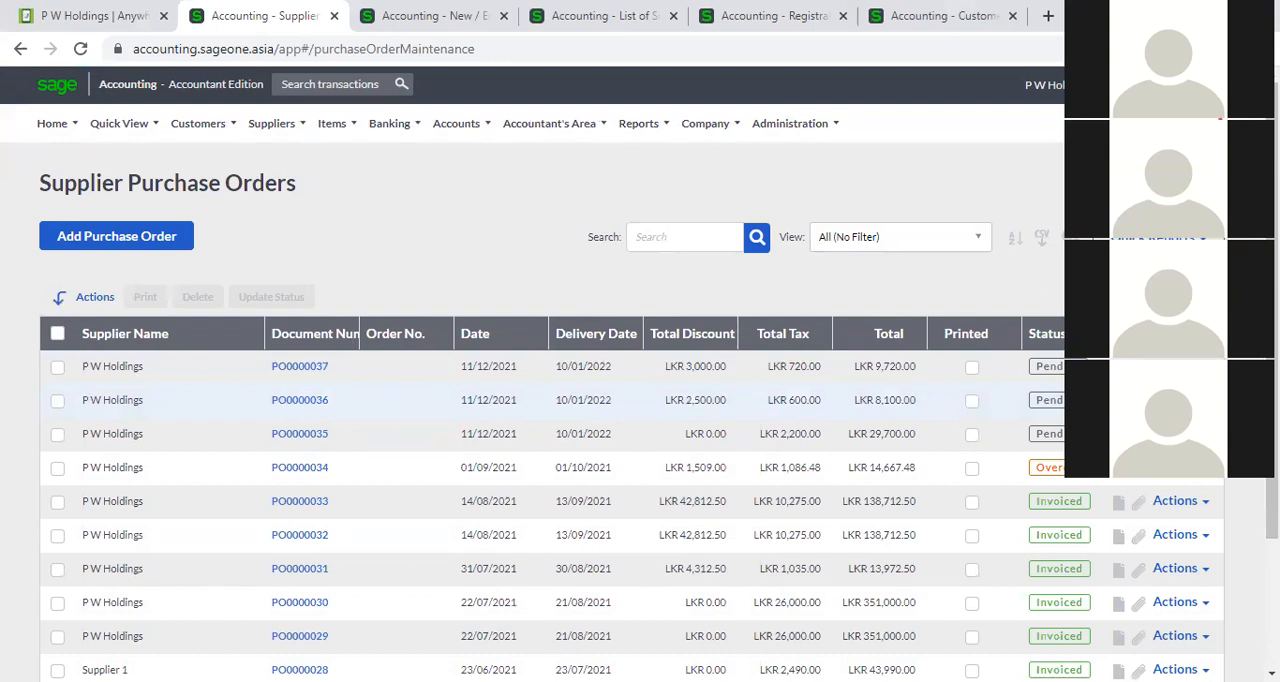
Examine the actions offered for a listed purchase order, look into purchase order PO0000036, and return to the purchase order list.
{"action": "left_click", "coordinate": [1175, 669]}
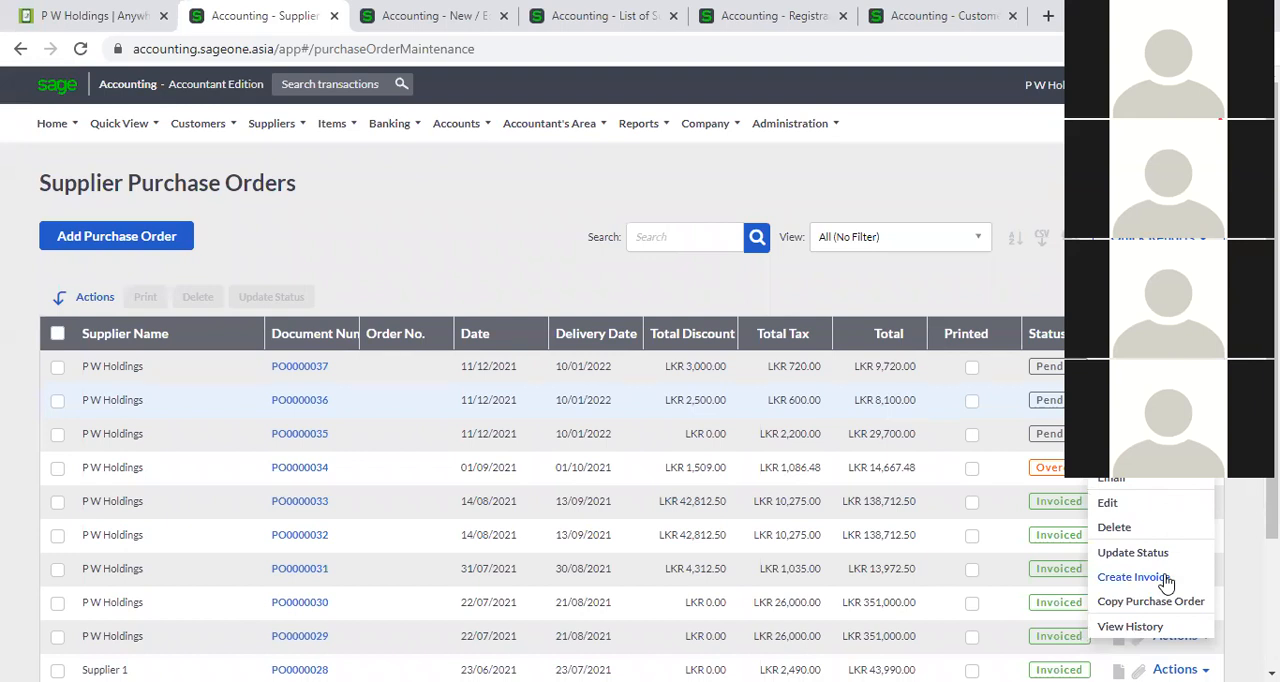
{"action": "left_click", "coordinate": [290, 401]}
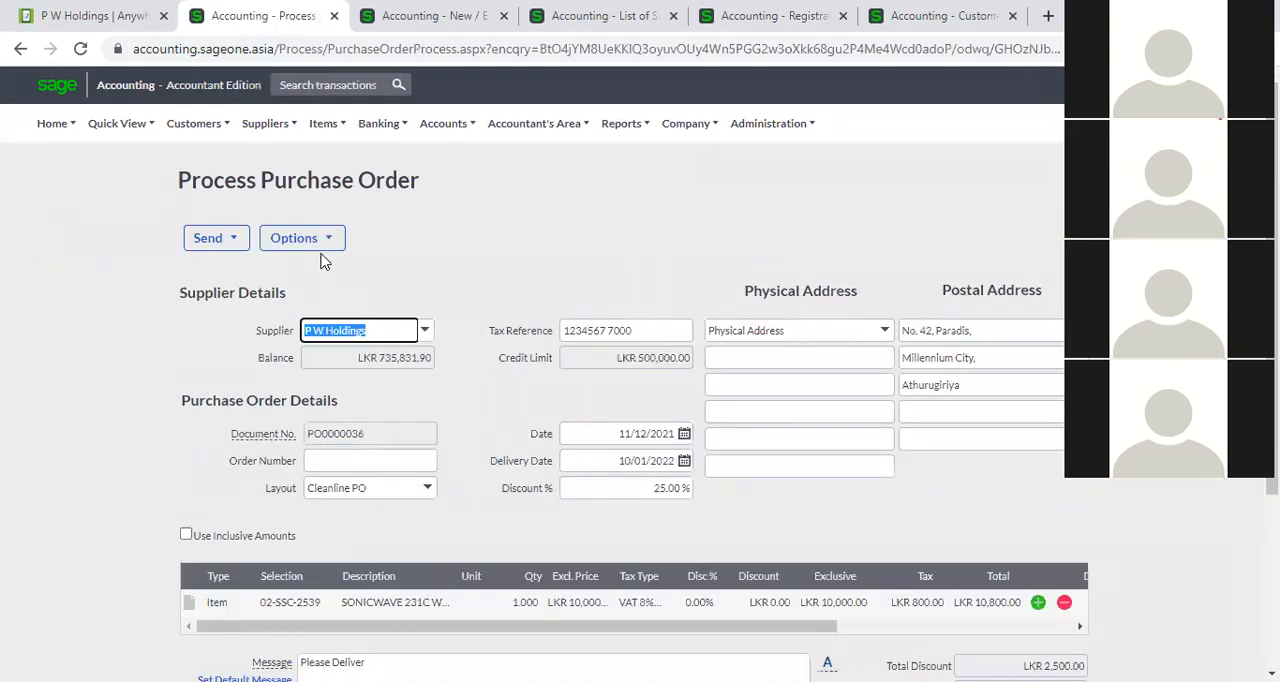
{"action": "left_click", "coordinate": [327, 240]}
{"action": "mouse_move", "coordinate": [280, 133]}
{"action": "mouse_move", "coordinate": [303, 214]}
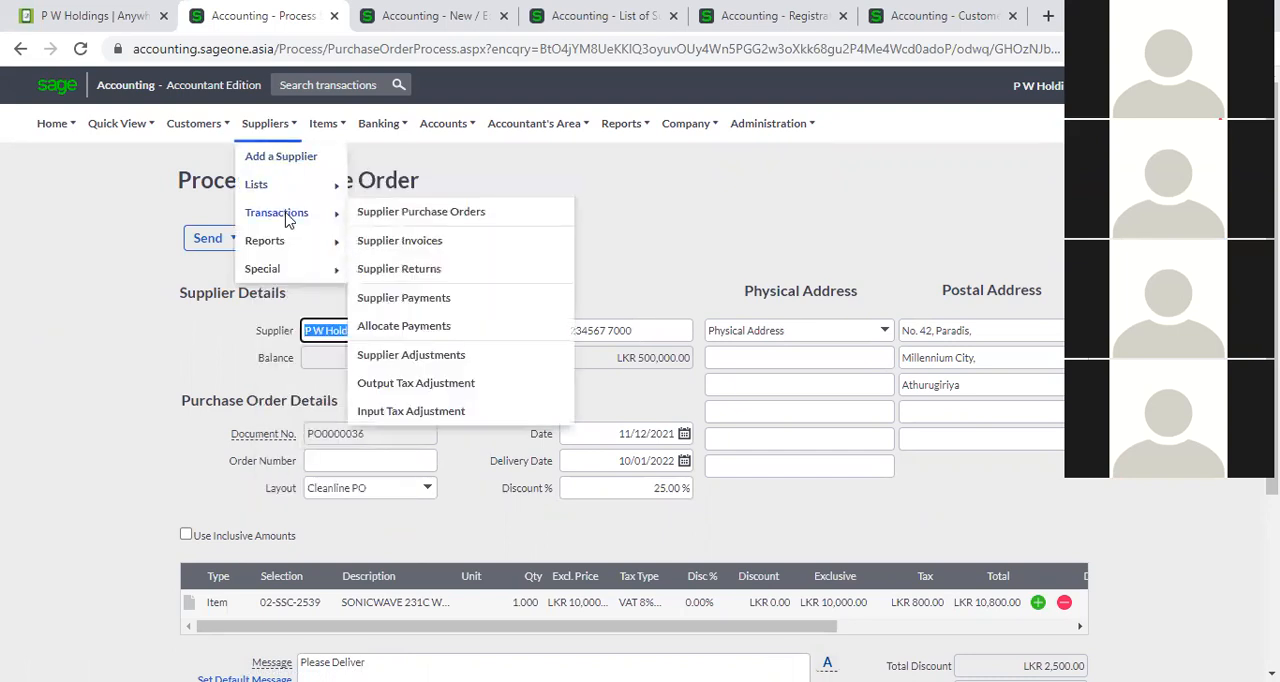
{"action": "left_click", "coordinate": [412, 212]}
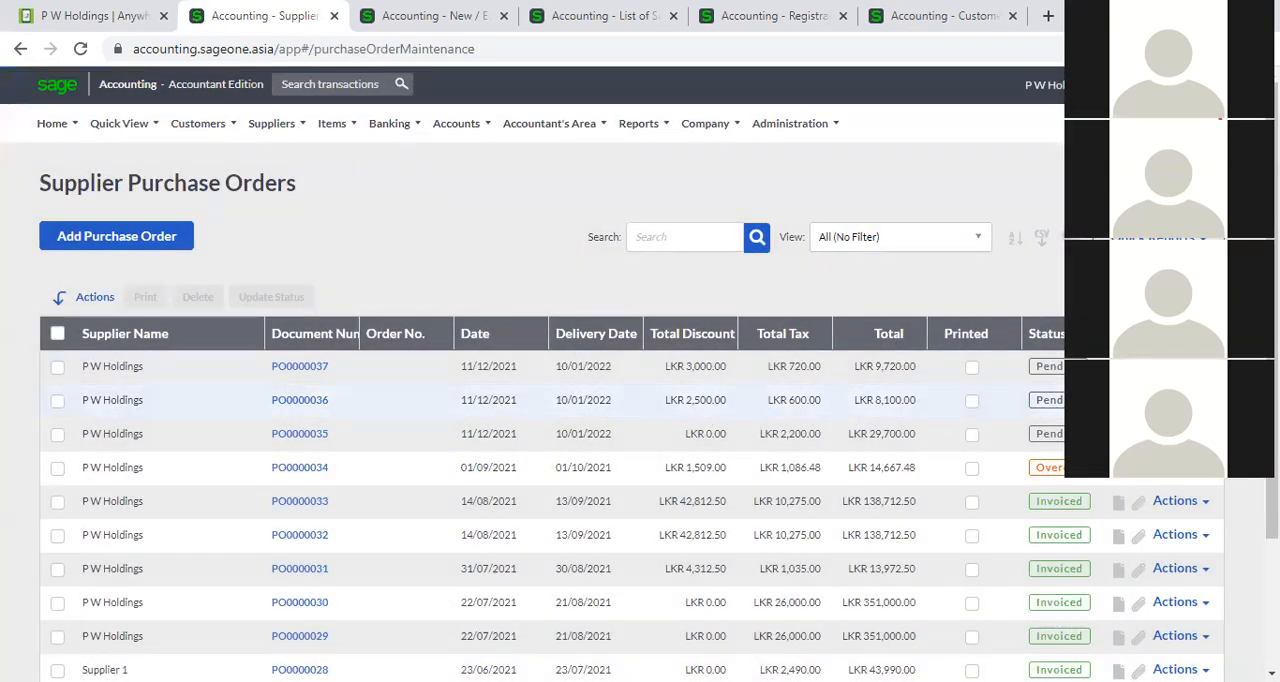
Create a supplier invoice from purchase order PO0000036, accepting the change of its status to Invoiced.
{"action": "left_click", "coordinate": [1180, 400]}
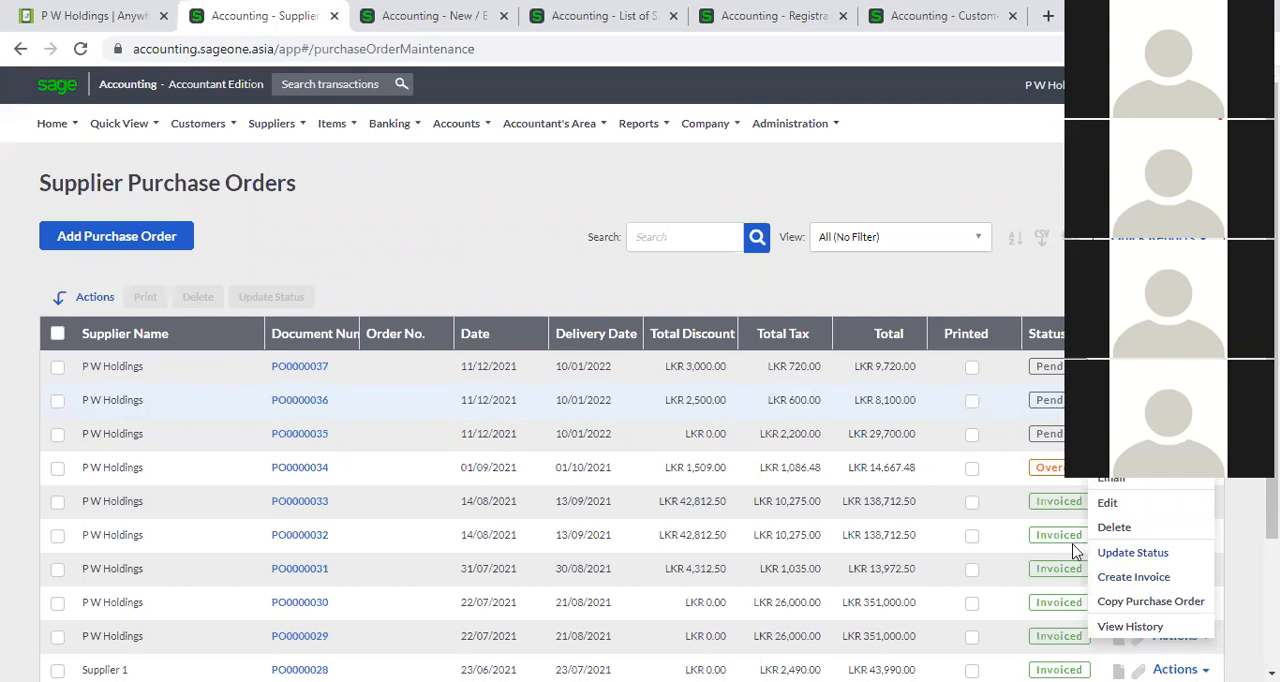
{"action": "left_click", "coordinate": [304, 404]}
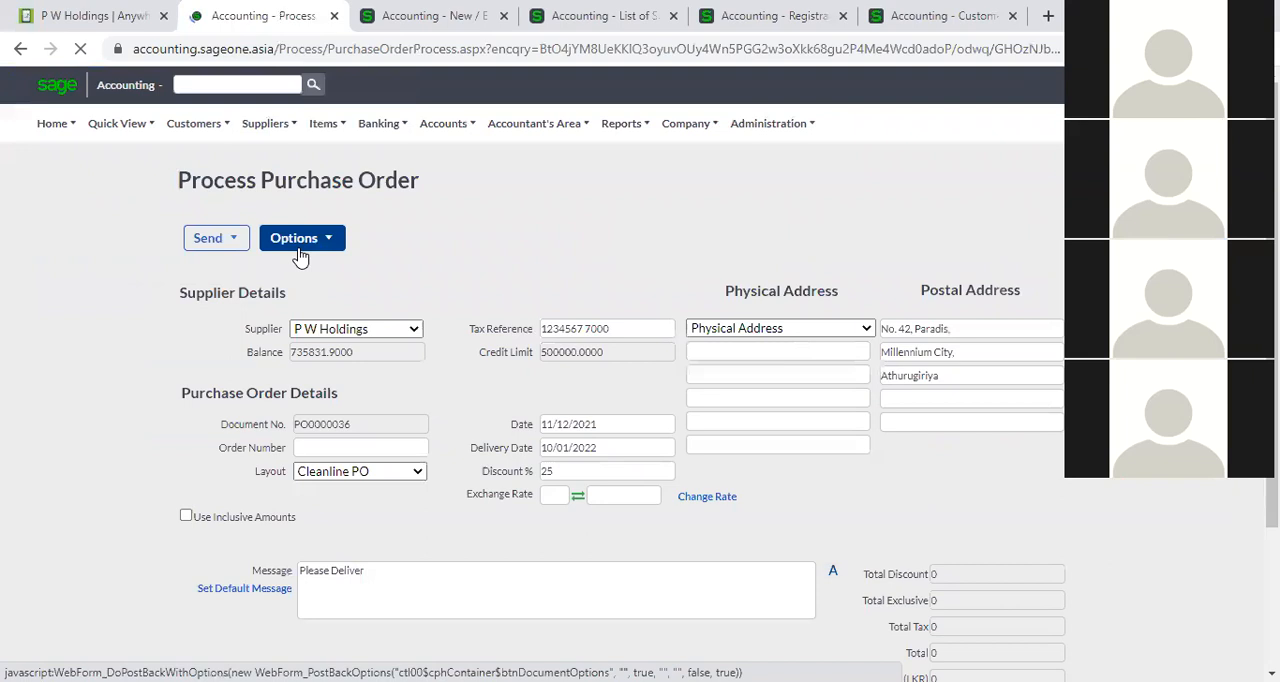
{"action": "left_click", "coordinate": [296, 244]}
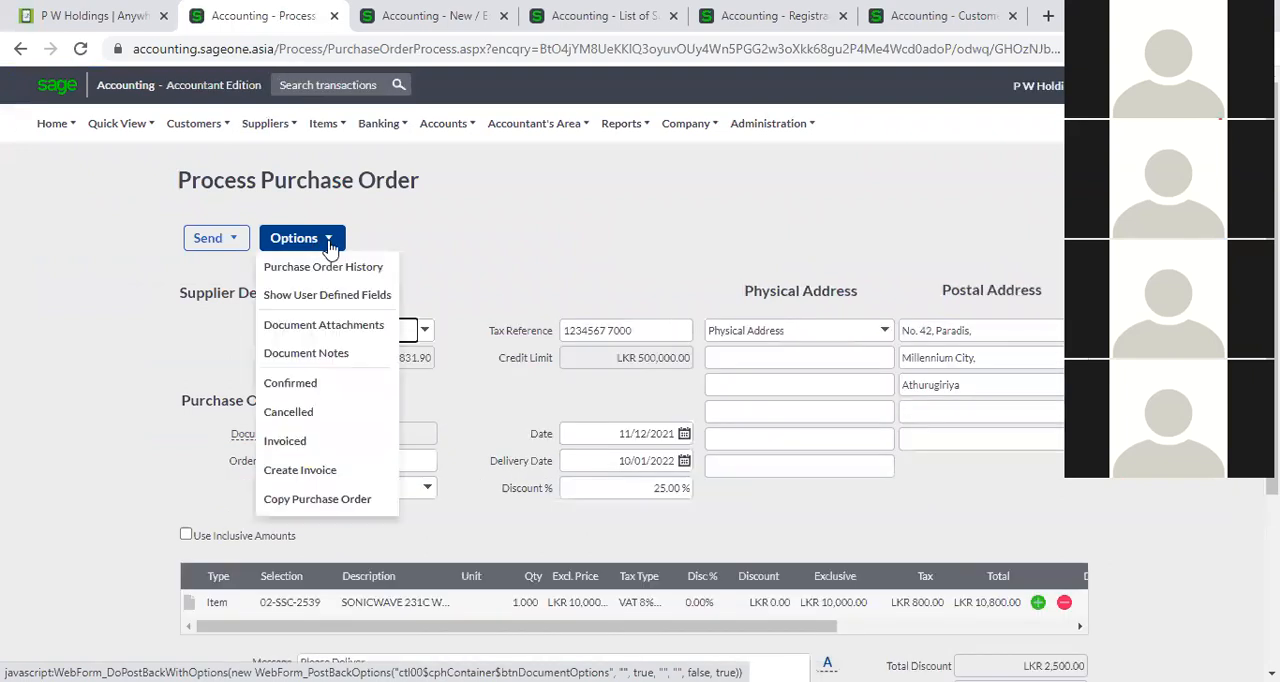
{"action": "left_click", "coordinate": [303, 476]}
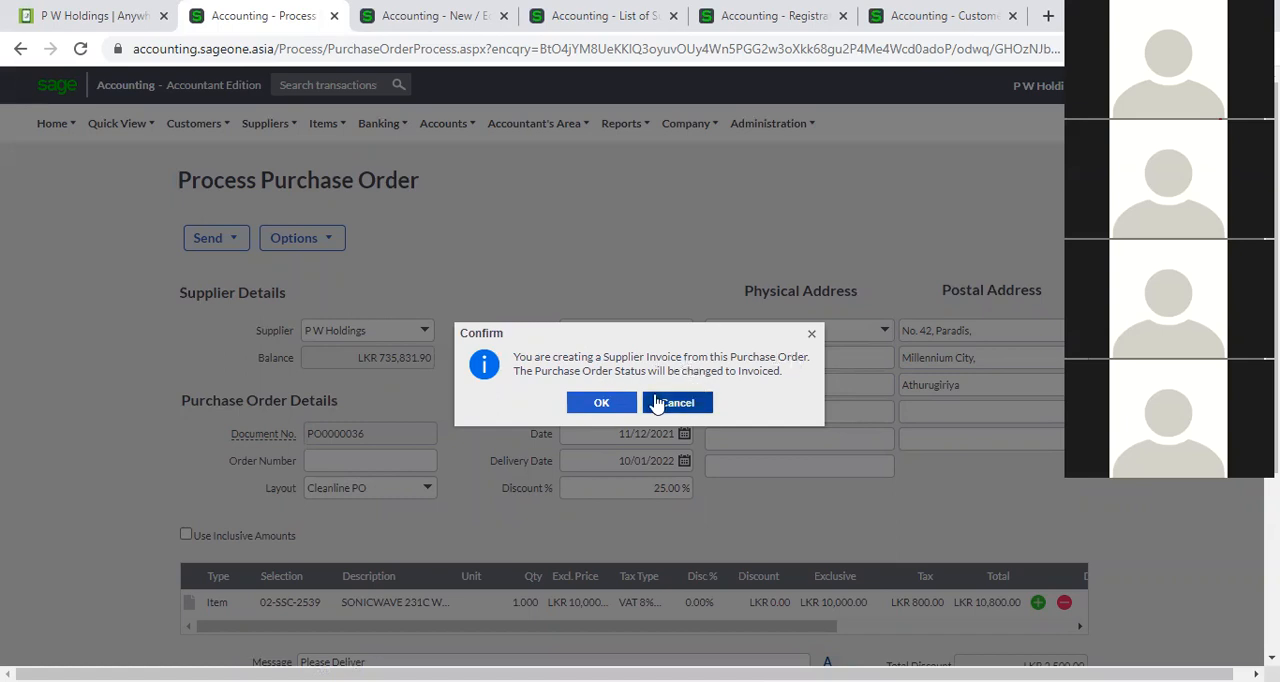
{"action": "left_click", "coordinate": [603, 404]}
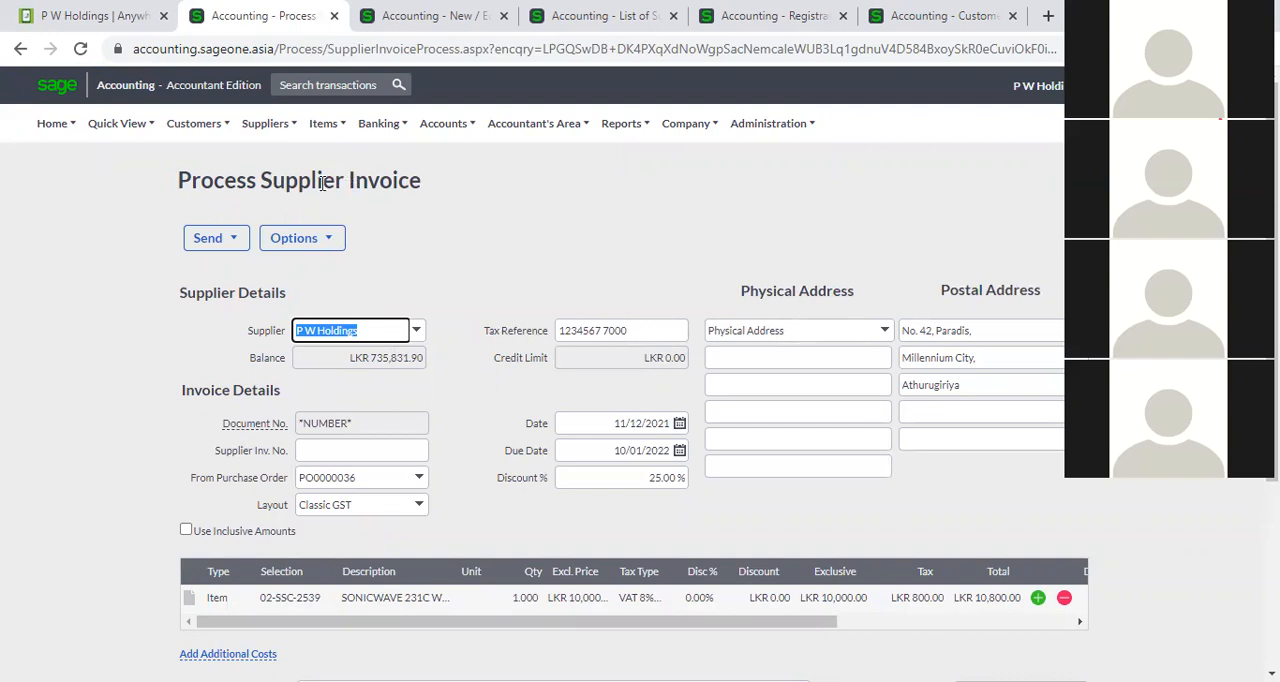
Review the invoice created from PO0000036 and enter SIC0002 as its supplier invoice number.
{"action": "scroll", "coordinate": [920, 250], "scroll_direction": "down", "scroll_amount": 2}
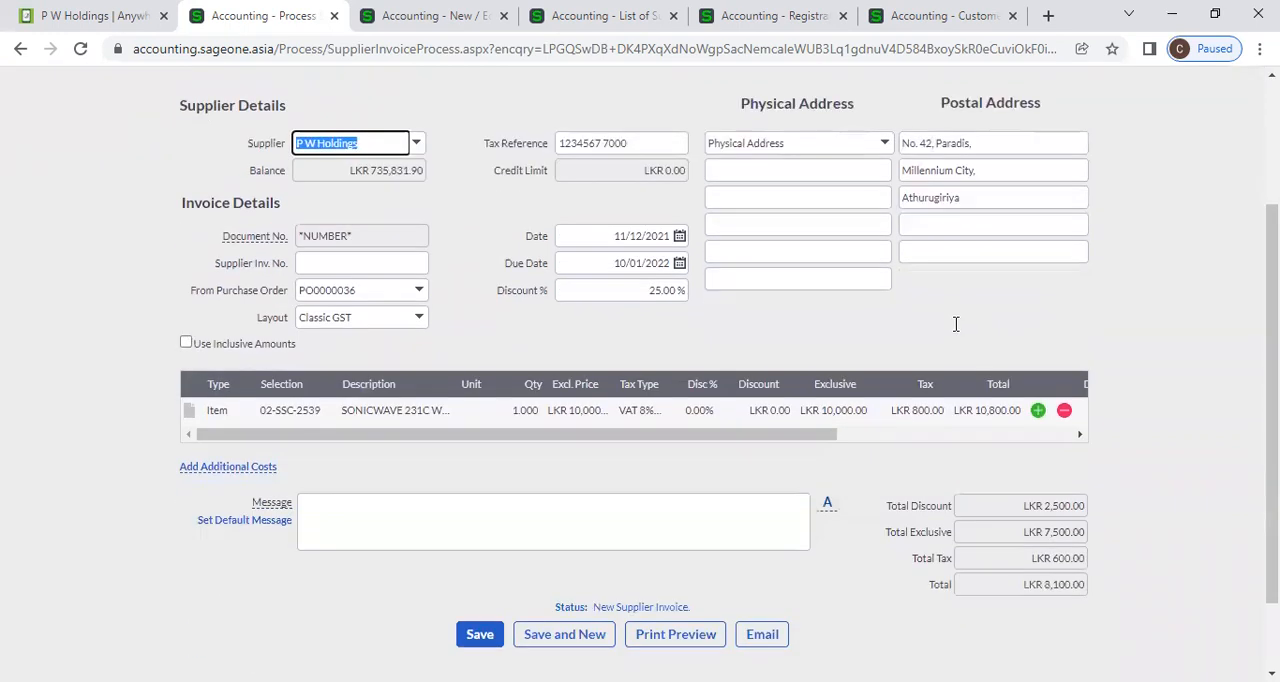
{"action": "scroll", "coordinate": [955, 324], "scroll_direction": "up", "scroll_amount": 1}
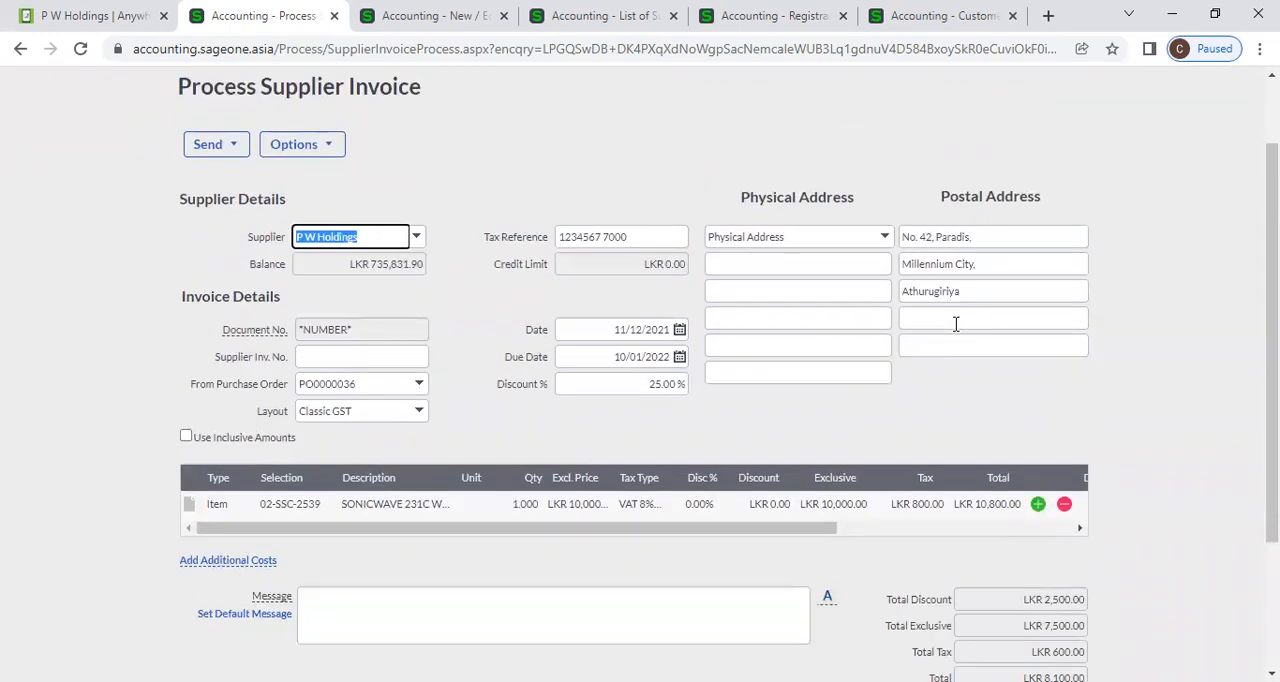
{"action": "scroll", "coordinate": [955, 340], "scroll_direction": "up", "scroll_amount": 1}
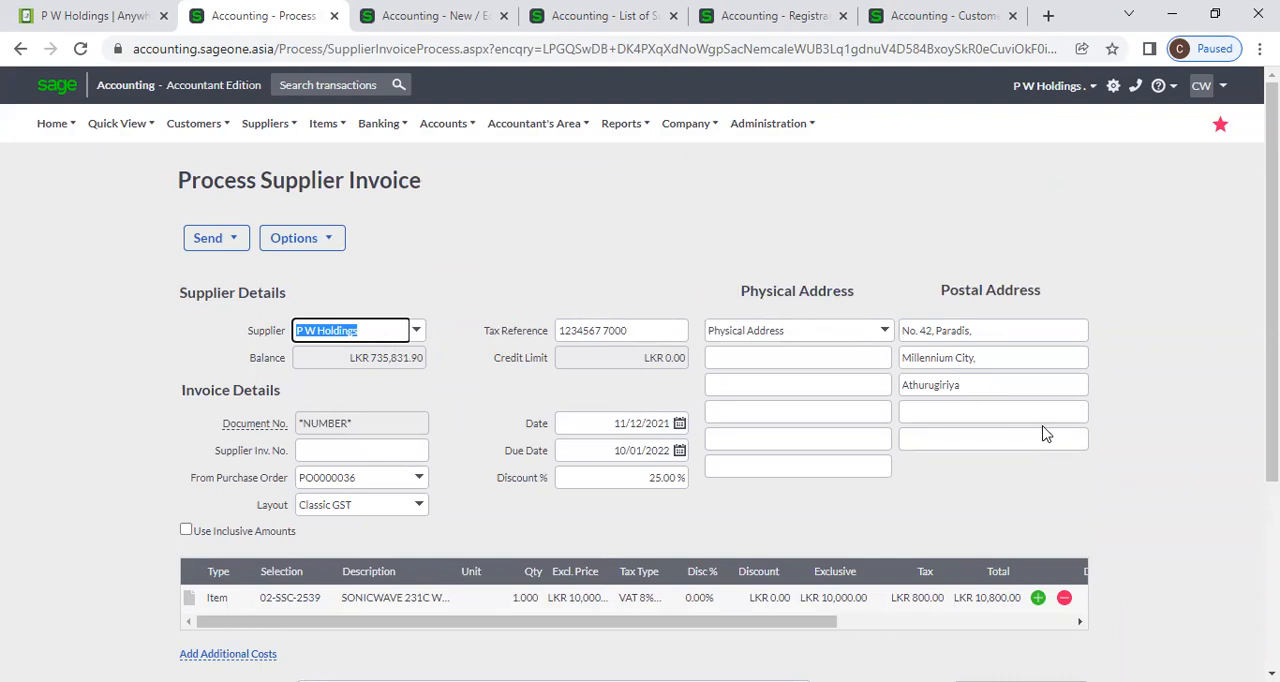
{"action": "left_click", "coordinate": [1045, 490]}
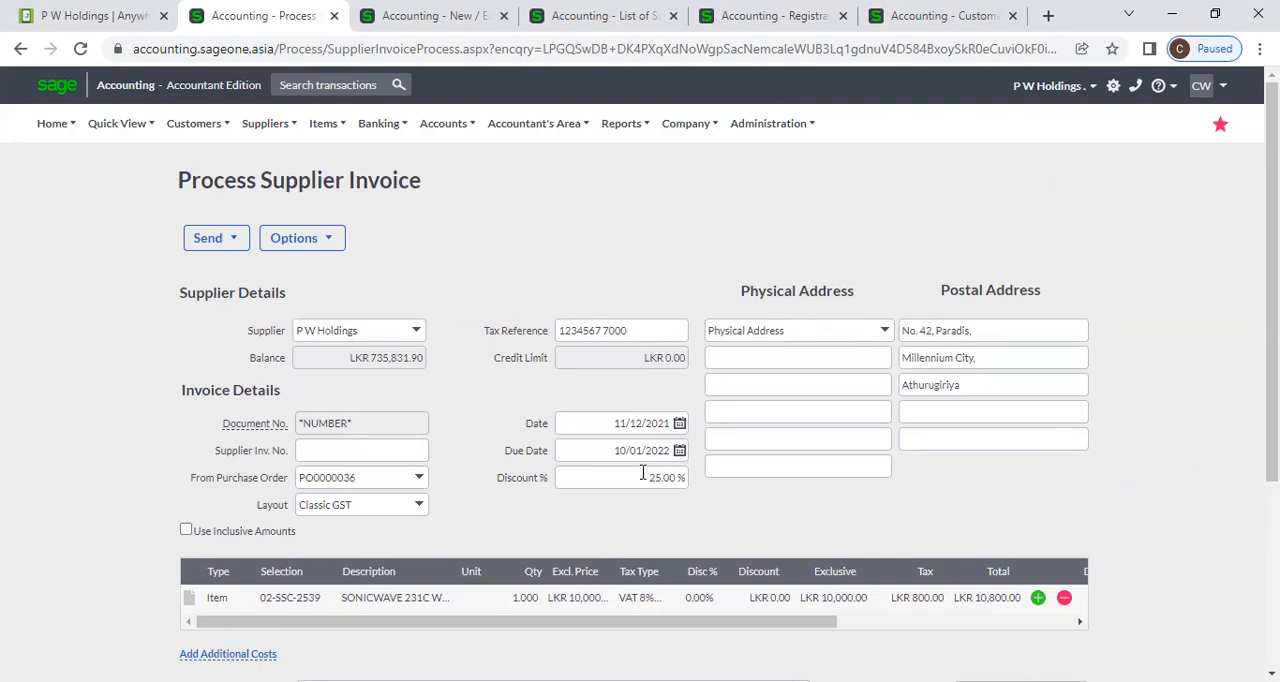
{"action": "left_click", "coordinate": [352, 455]}
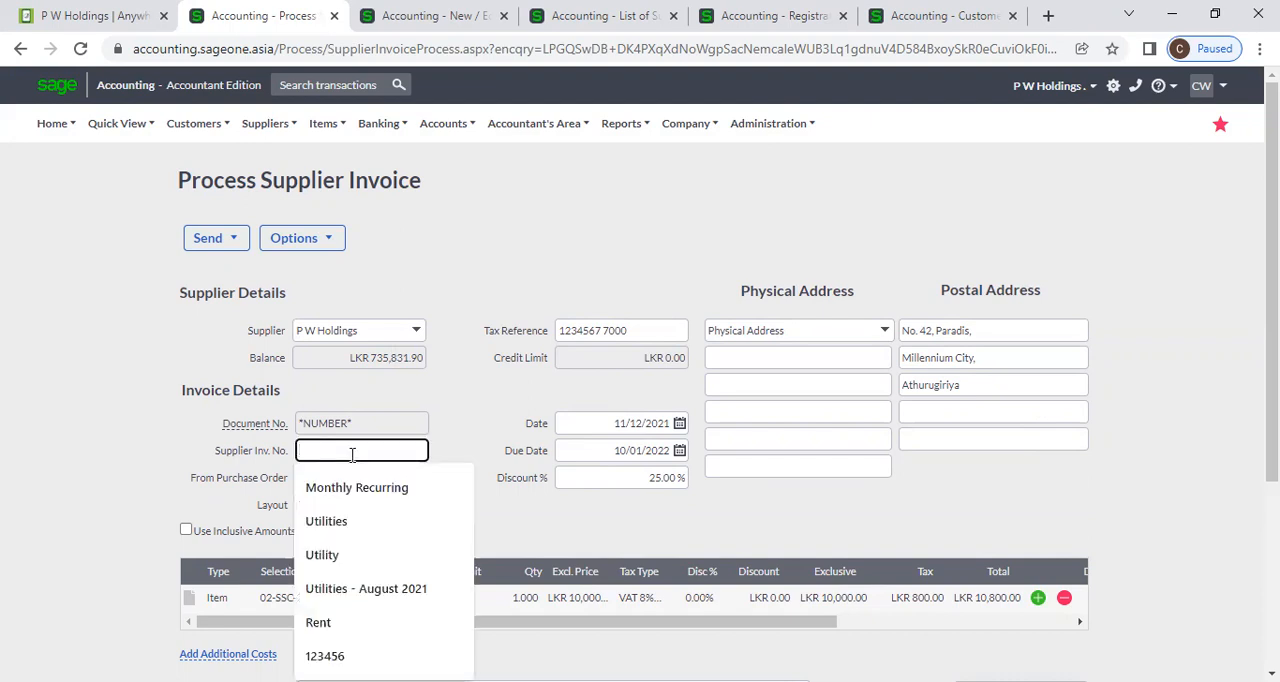
{"action": "type", "text": "C"}
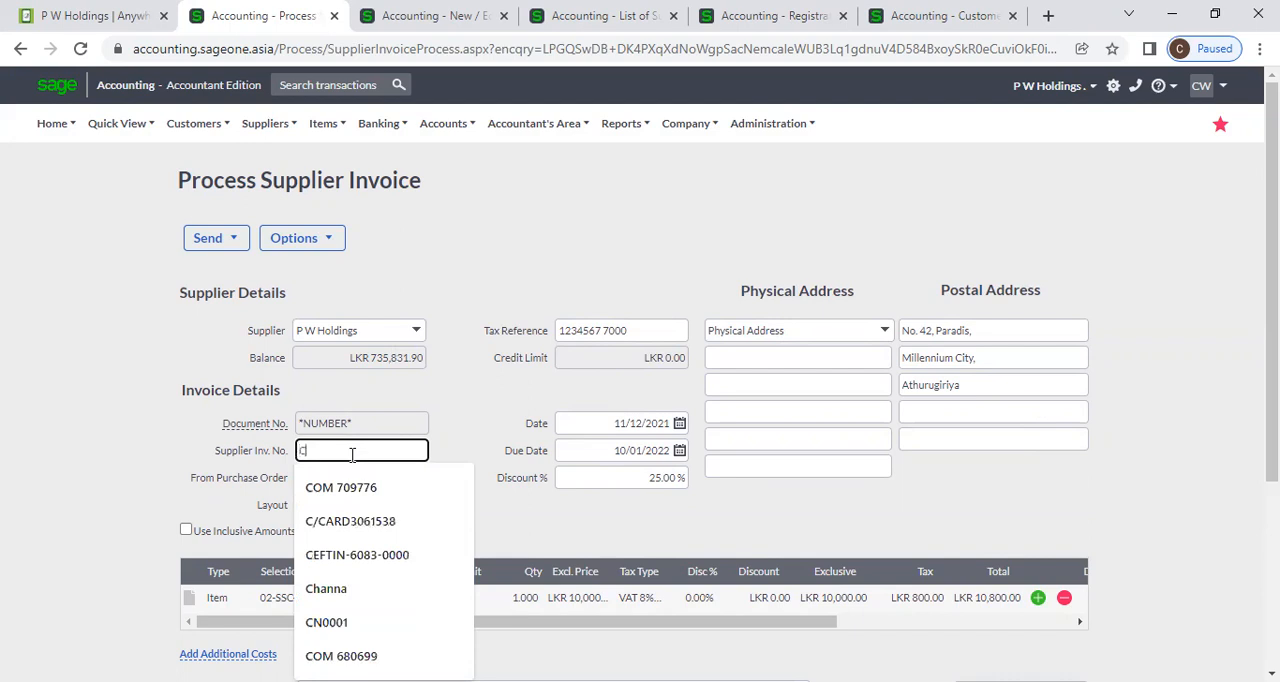
{"action": "key", "text": "BackSpace"}
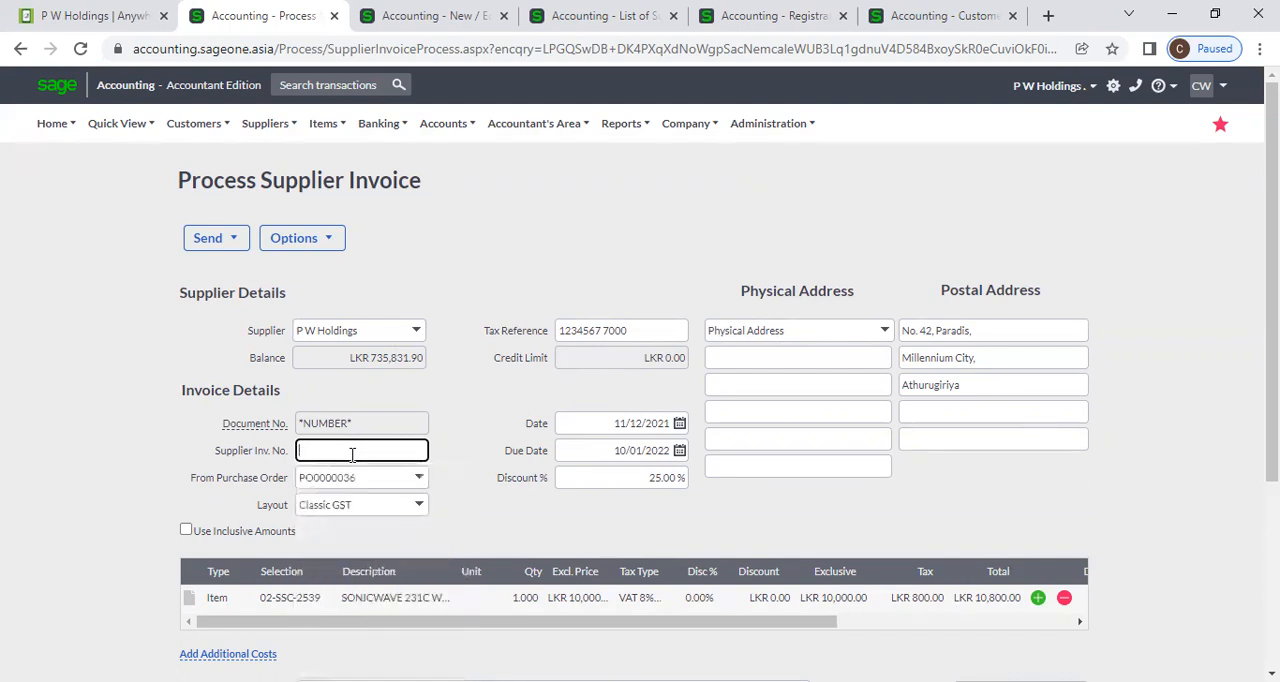
{"action": "type", "text": "SIC"}
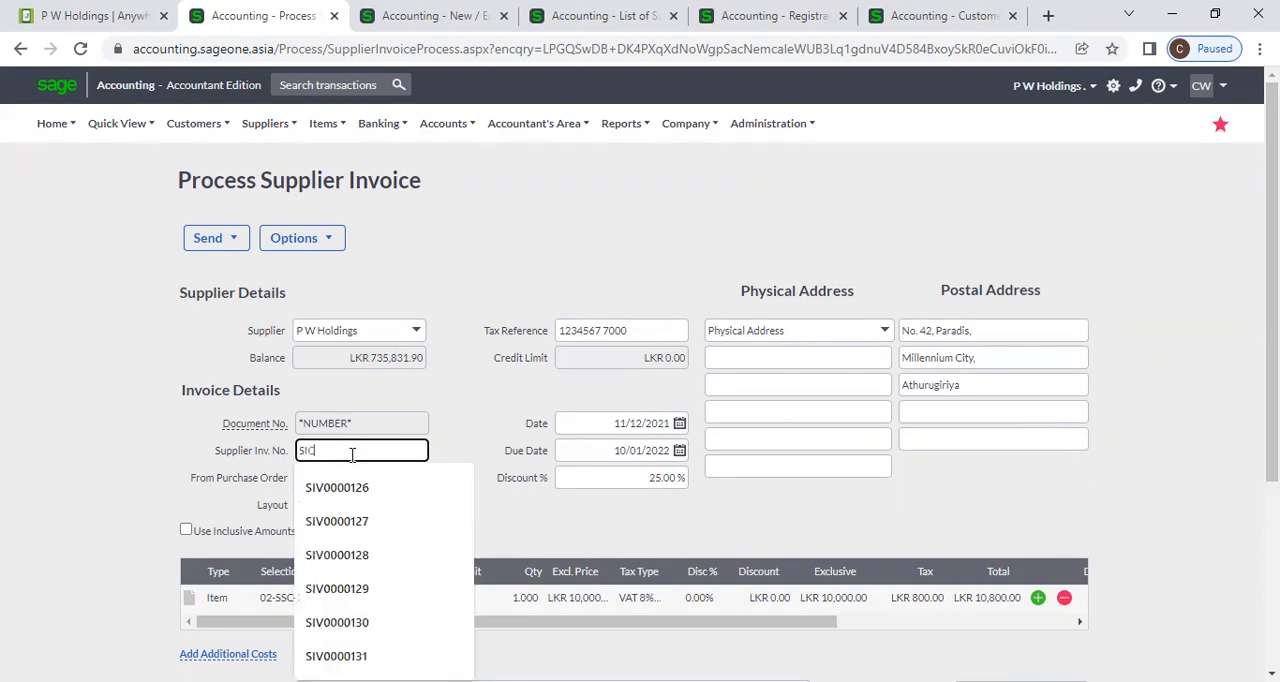
{"action": "type", "text": "0002"}
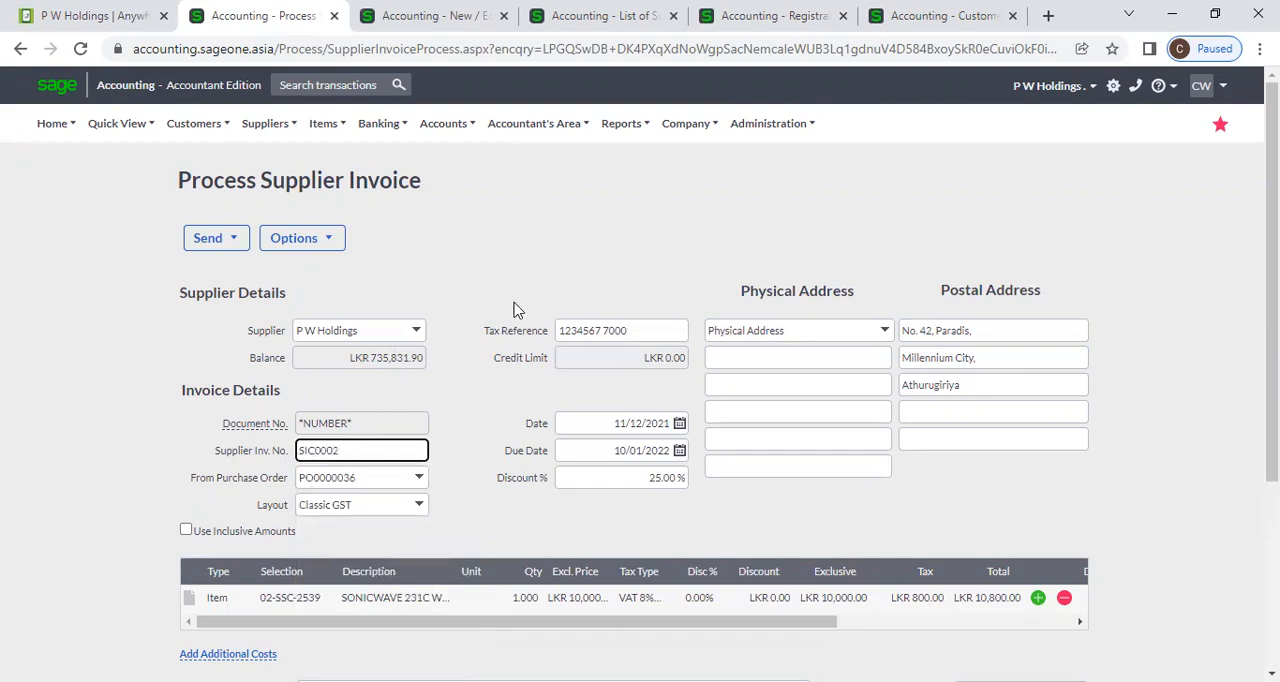
Save the supplier invoice and open the supplier purchase order list to check the status of PO0000036.
{"action": "scroll", "coordinate": [491, 330], "scroll_direction": "down", "scroll_amount": 3}
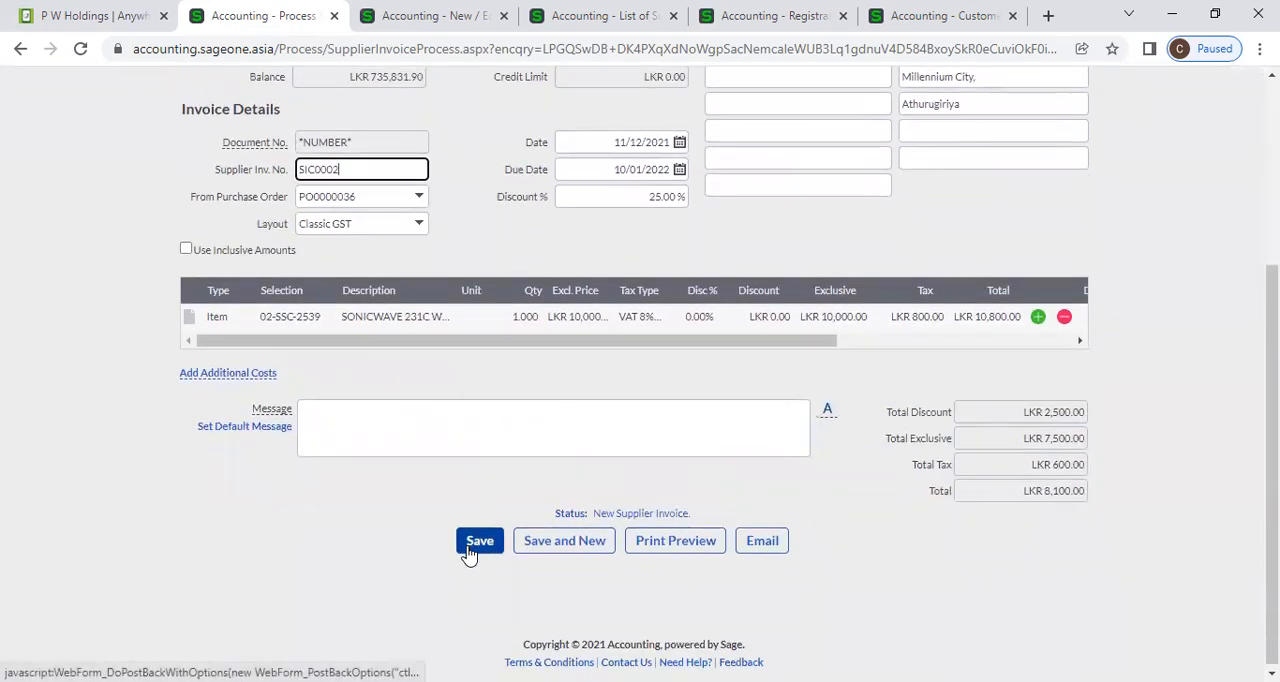
{"action": "scroll", "coordinate": [408, 494], "scroll_direction": "up", "scroll_amount": 2}
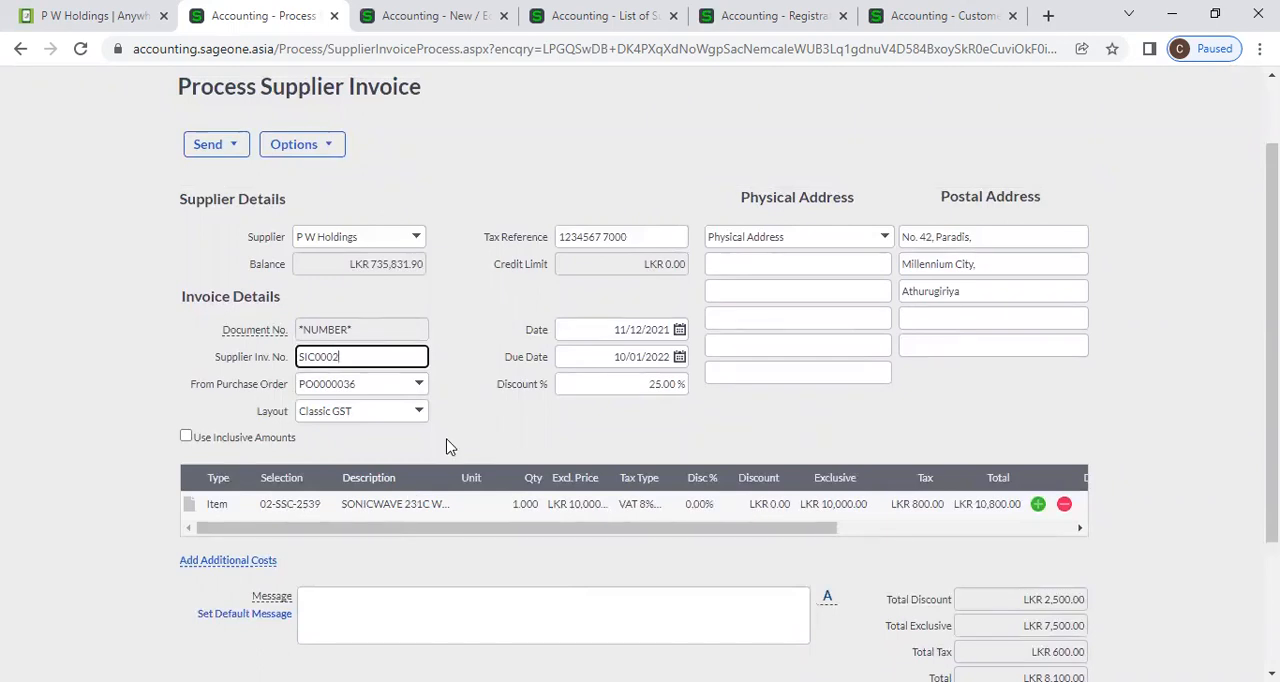
{"action": "scroll", "coordinate": [447, 447], "scroll_direction": "up", "scroll_amount": 1}
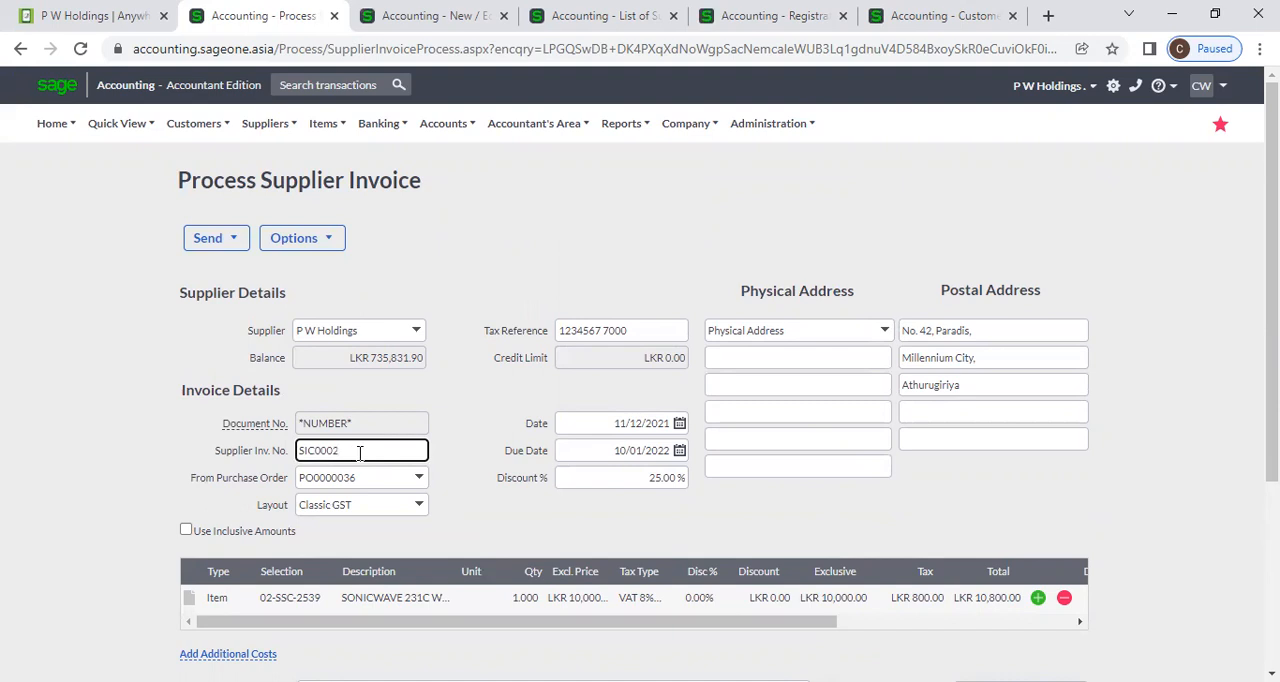
{"action": "scroll", "coordinate": [360, 452], "scroll_direction": "down", "scroll_amount": 3}
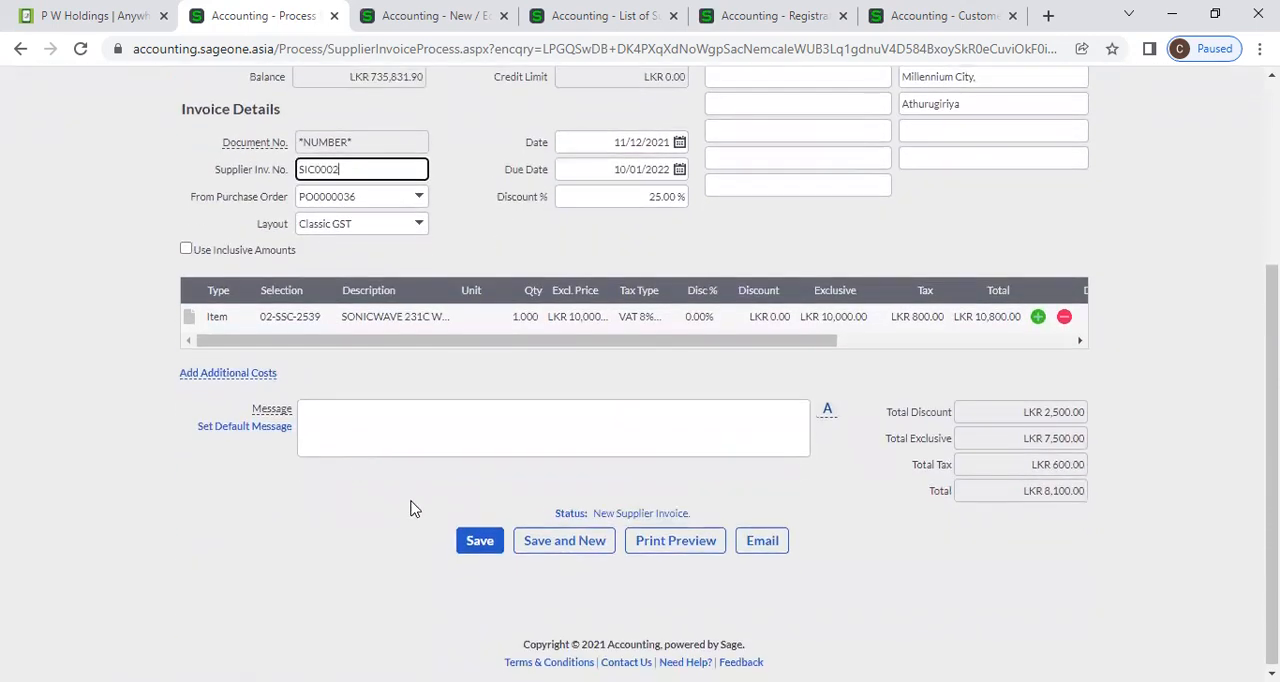
{"action": "left_click", "coordinate": [472, 550]}
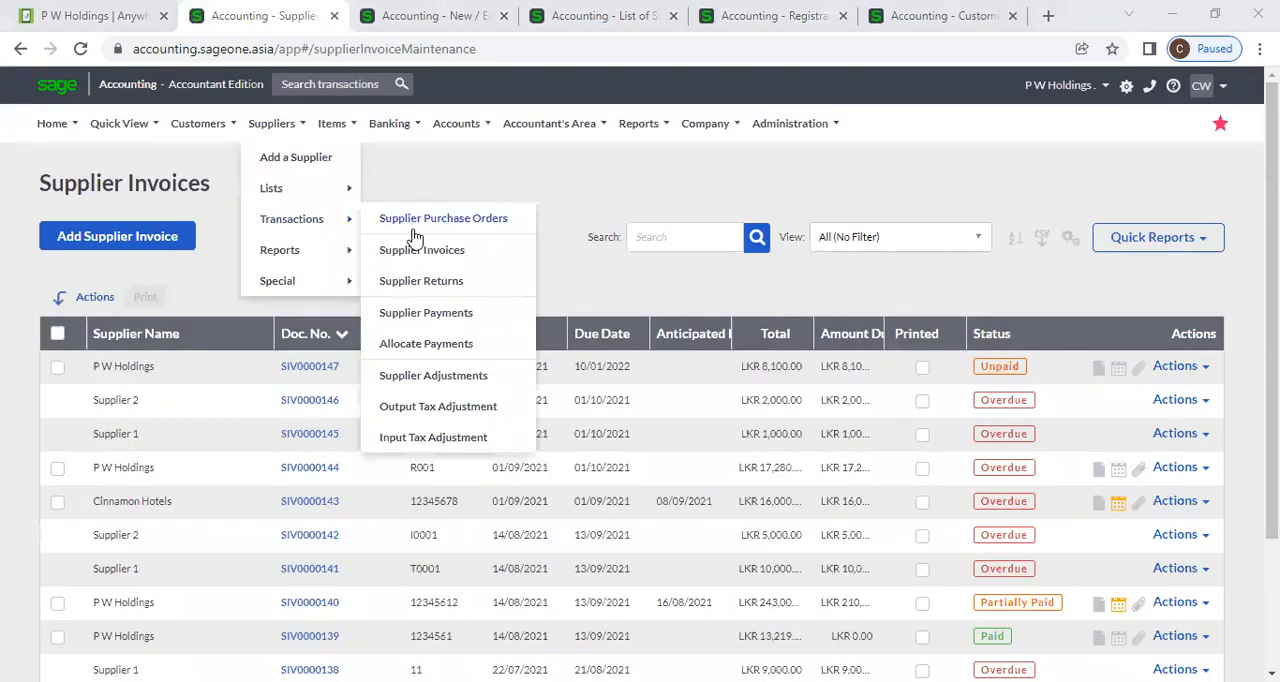
{"action": "left_click", "coordinate": [417, 224]}
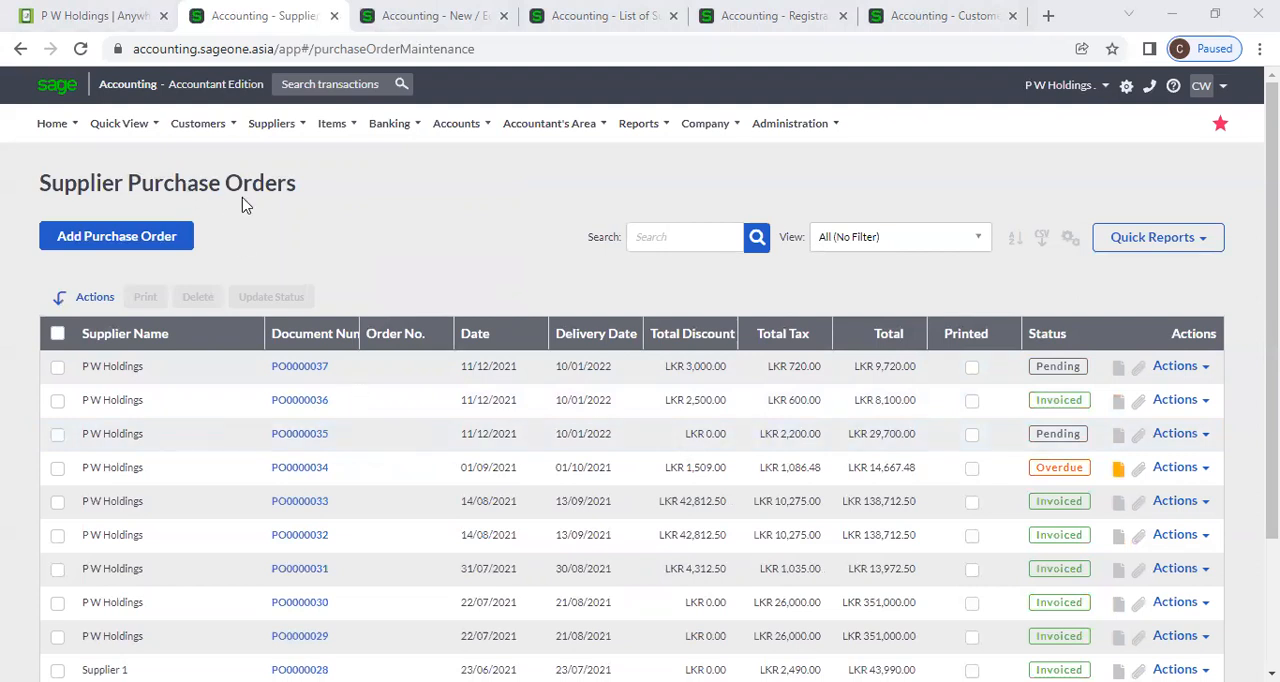
Go to the supplier invoices and open another blank supplier invoice form.
{"action": "left_click", "coordinate": [271, 123]}
{"action": "mouse_move", "coordinate": [290, 220]}
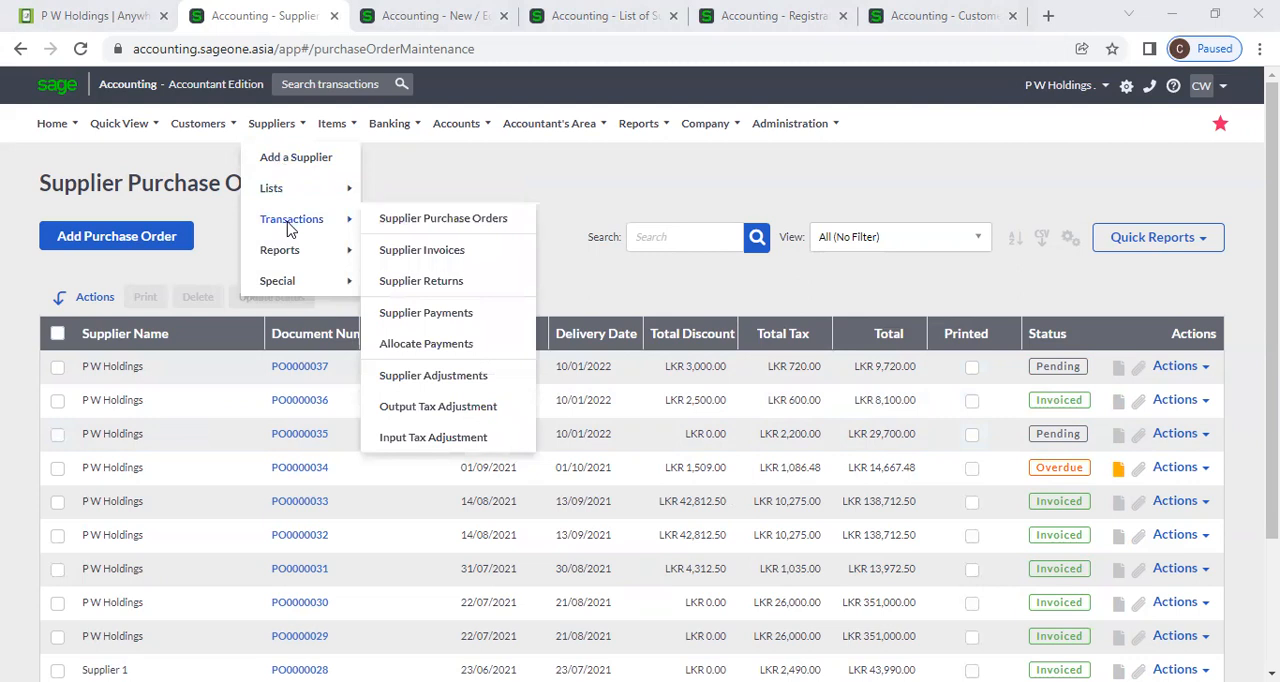
{"action": "left_click", "coordinate": [421, 250]}
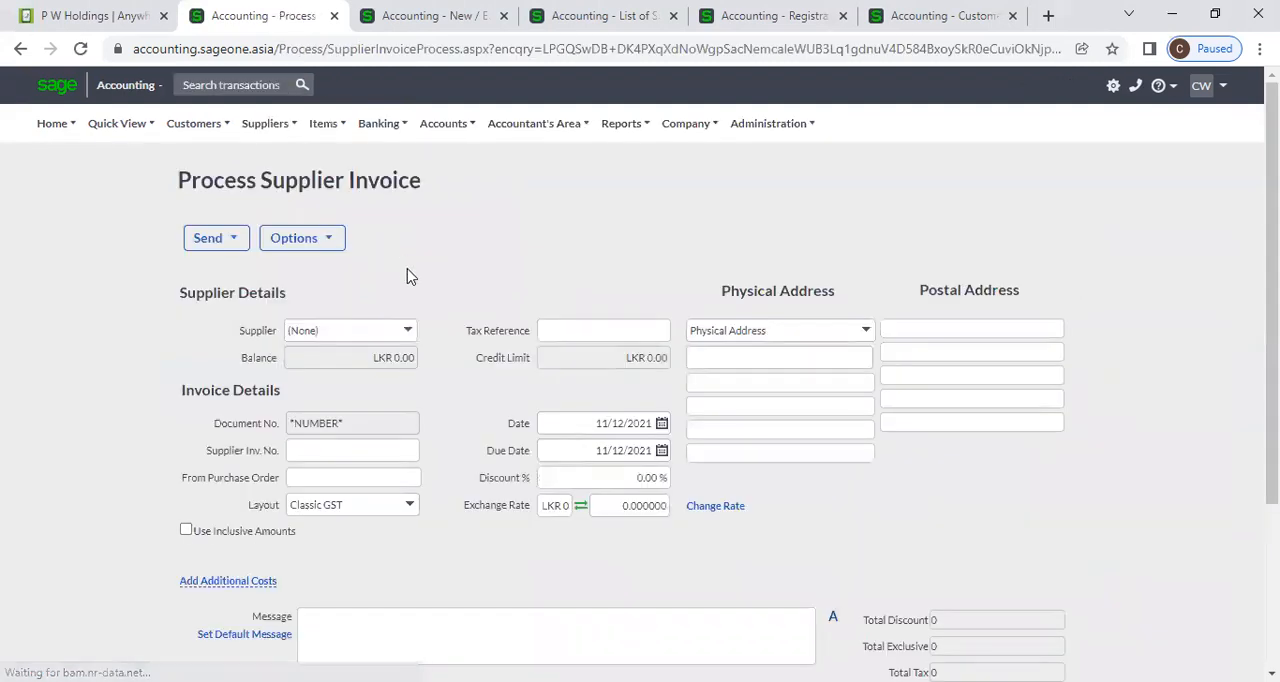
Choose P W Holdings as the supplier on the new supplier invoice.
{"action": "left_click", "coordinate": [416, 332]}
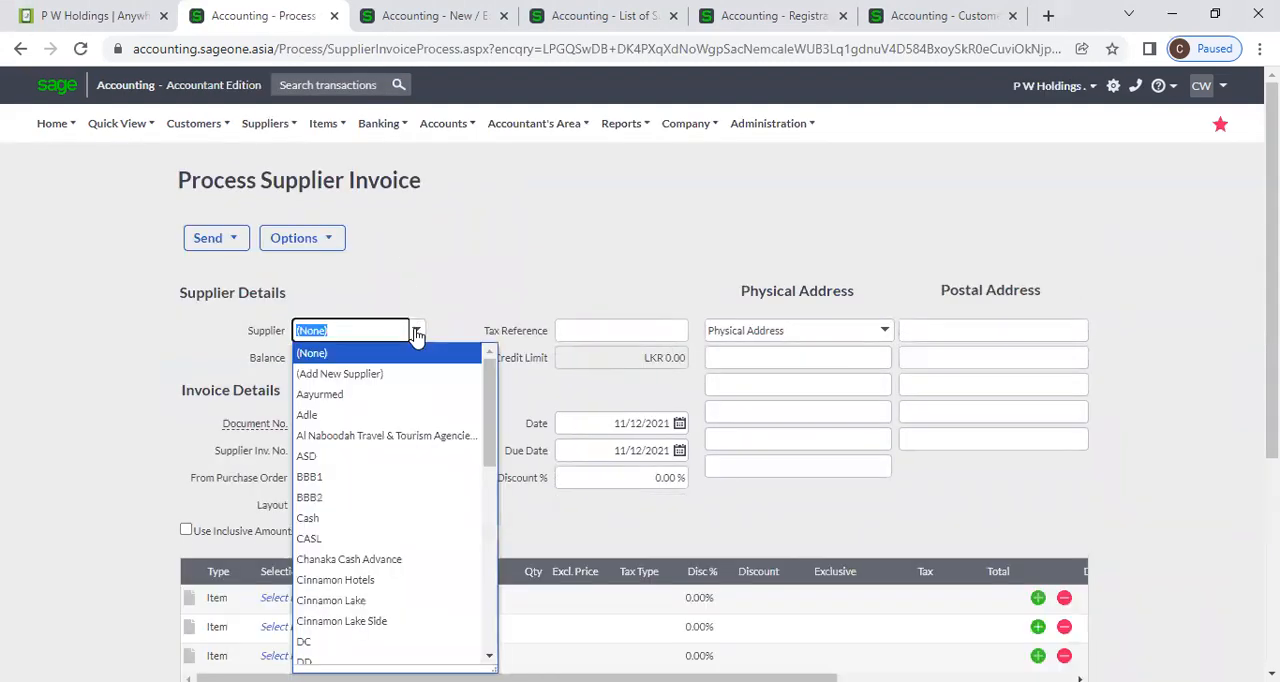
{"action": "type", "text": "P W Holdings"}
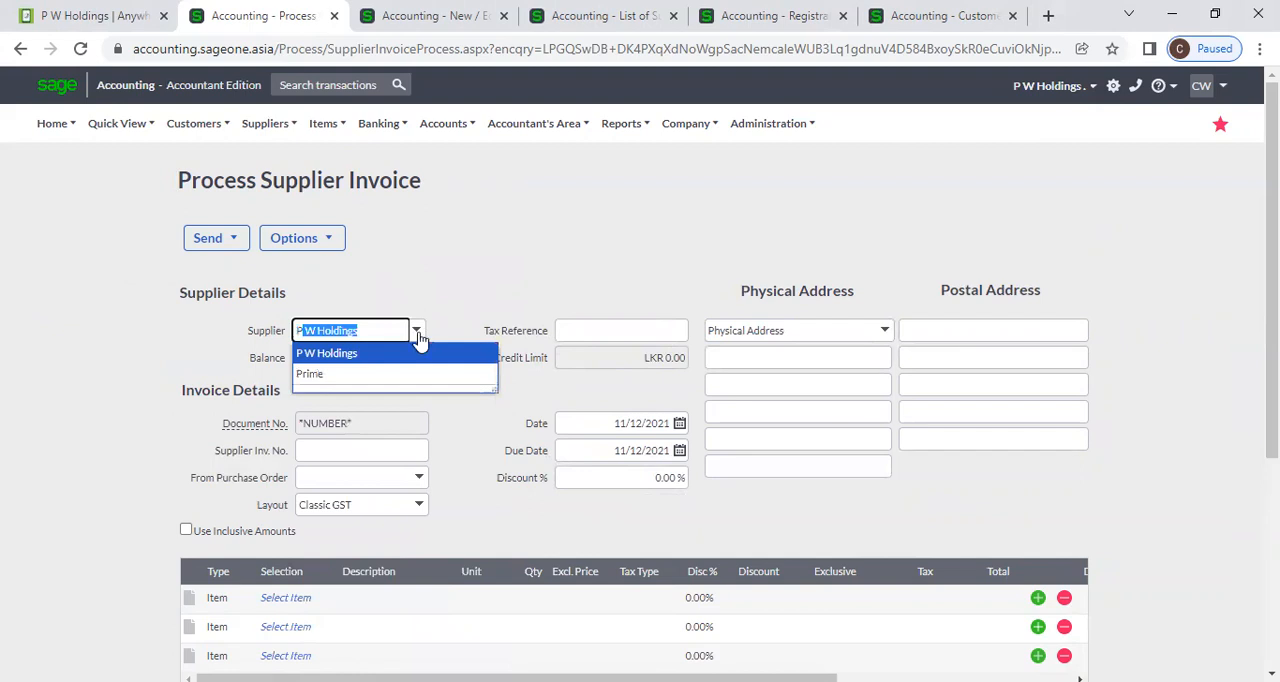
{"action": "left_click", "coordinate": [438, 355]}
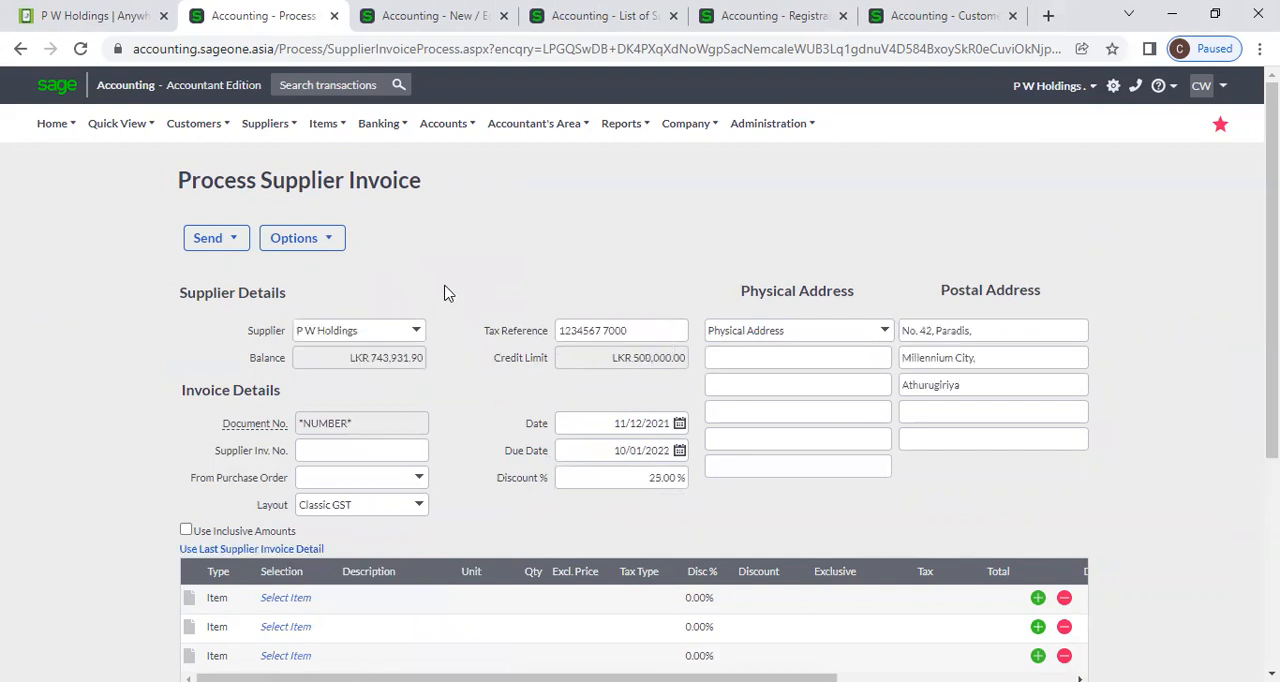
Fill the supplier invoice from purchase order PO0000037, accepting the confirmation.
{"action": "scroll", "coordinate": [445, 292], "scroll_direction": "down", "scroll_amount": 1}
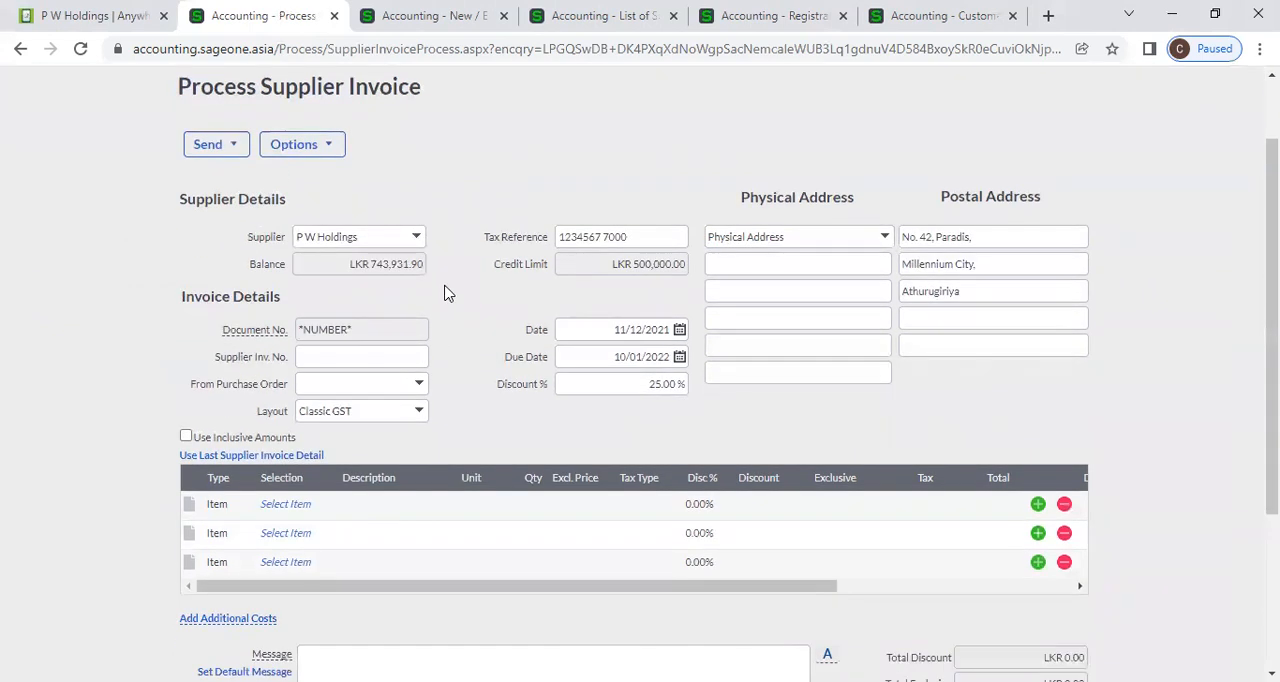
{"action": "left_click", "coordinate": [421, 387]}
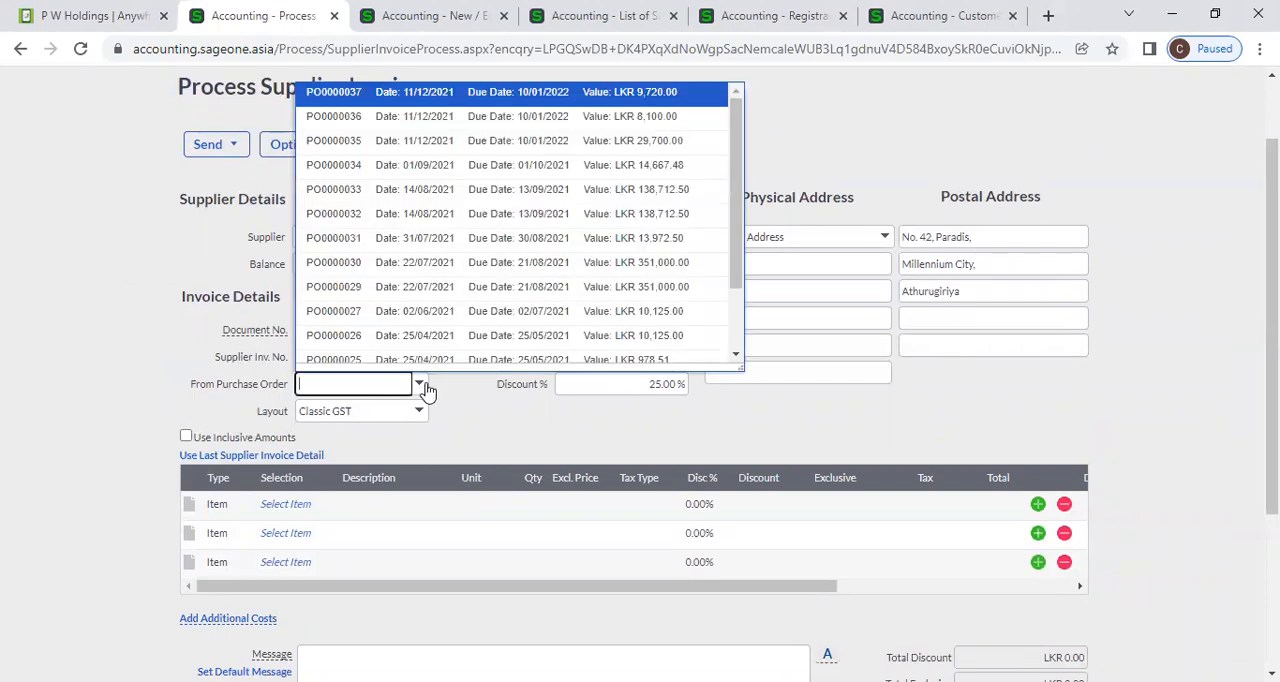
{"action": "left_click", "coordinate": [445, 100]}
{"action": "left_click", "coordinate": [601, 403]}
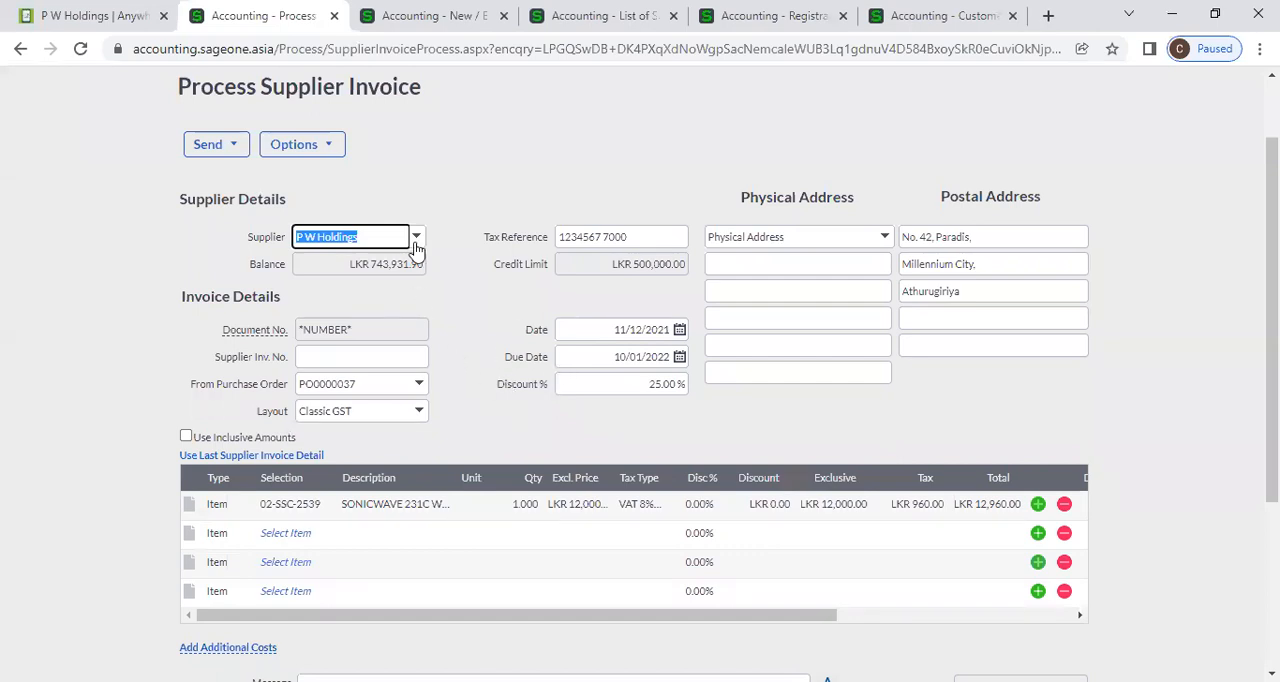
{"action": "left_click", "coordinate": [420, 388]}
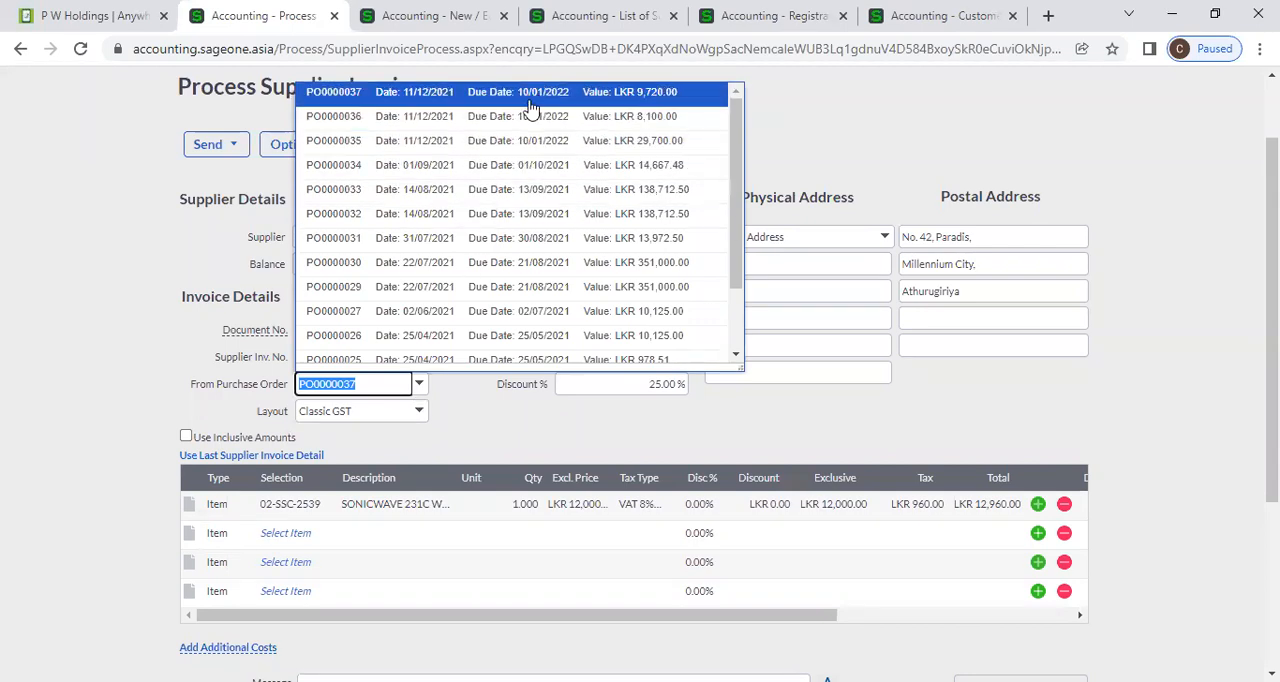
{"action": "left_click", "coordinate": [666, 100]}
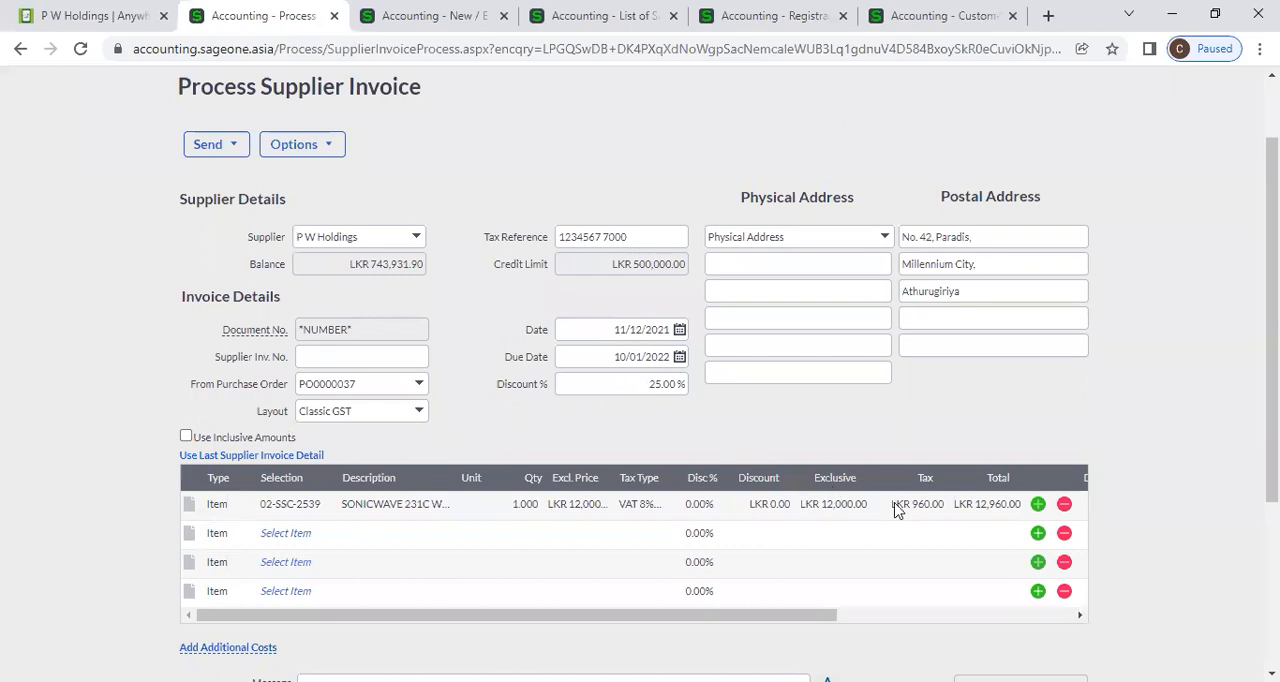
Enter SIC003 as the supplier invoice number and try to save the invoice.
{"action": "left_click", "coordinate": [402, 360]}
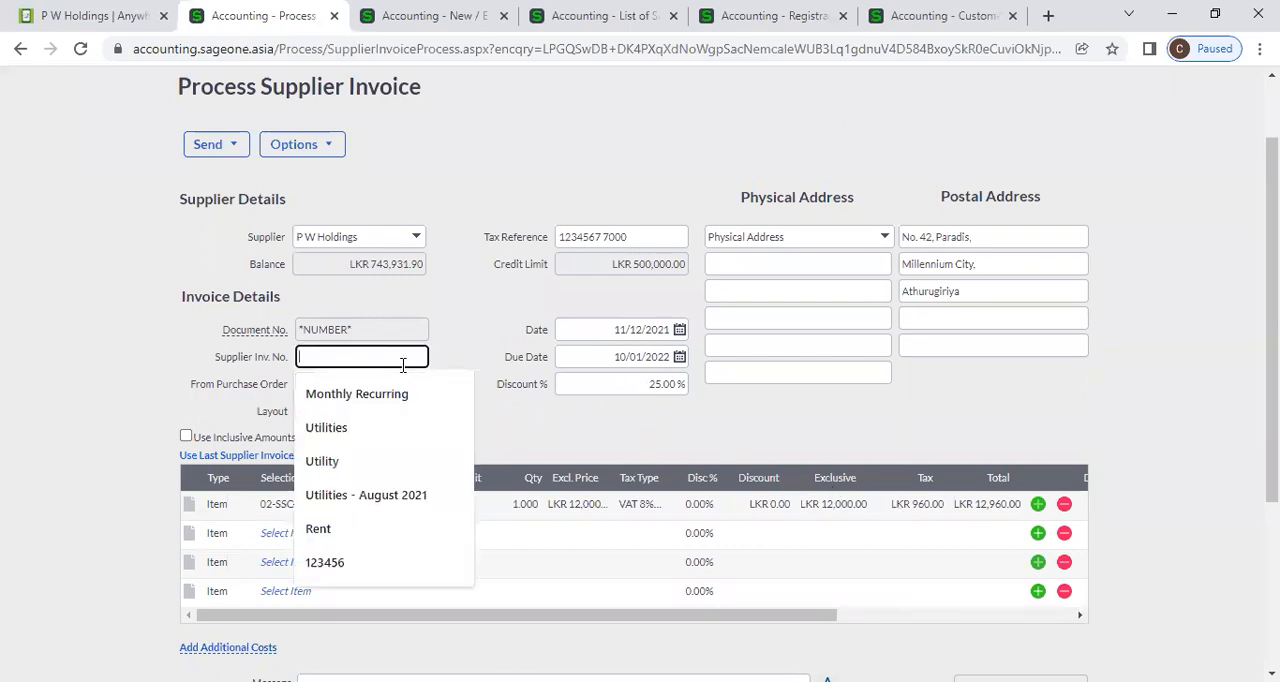
{"action": "type", "text": "SI"}
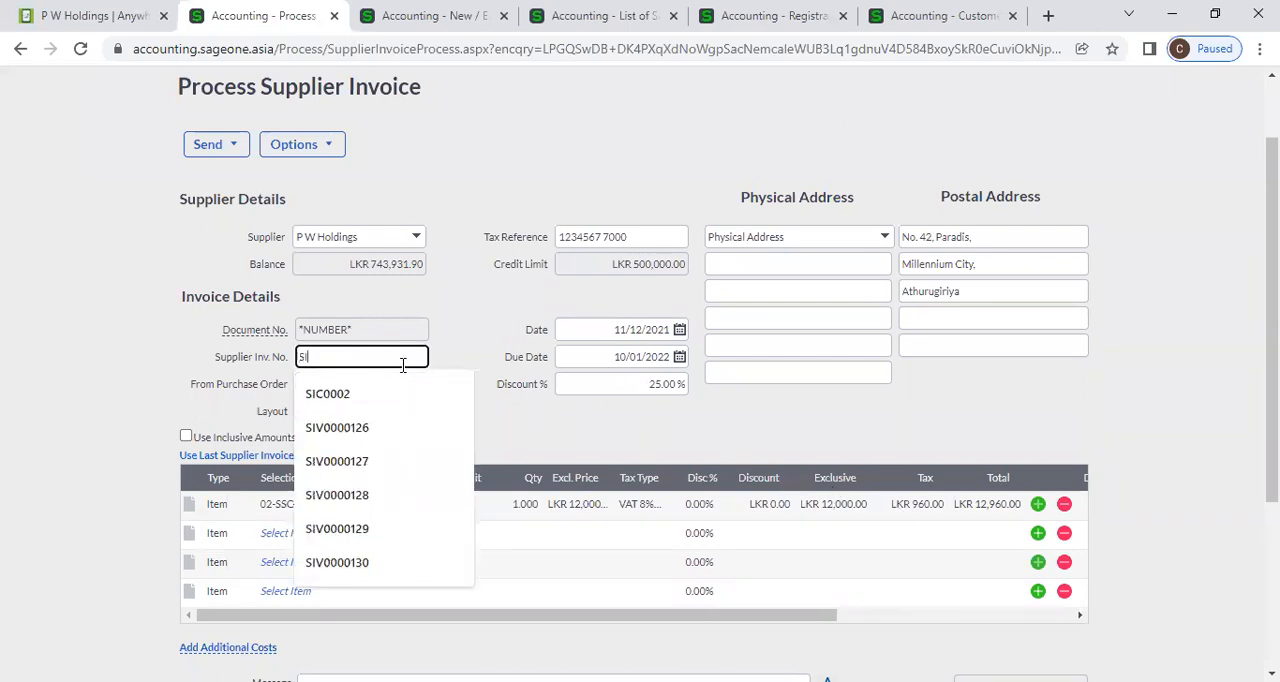
{"action": "type", "text": "C003"}
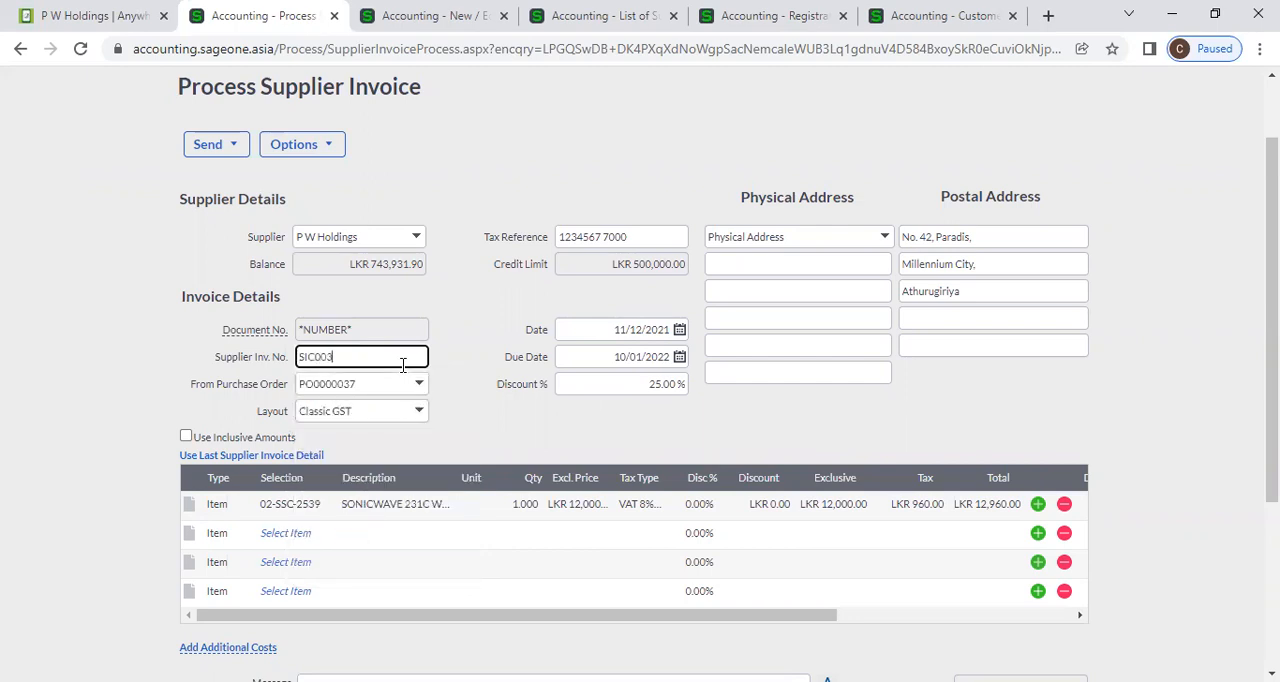
{"action": "left_click", "coordinate": [535, 446]}
{"action": "scroll", "coordinate": [548, 465], "scroll_direction": "down", "scroll_amount": 2}
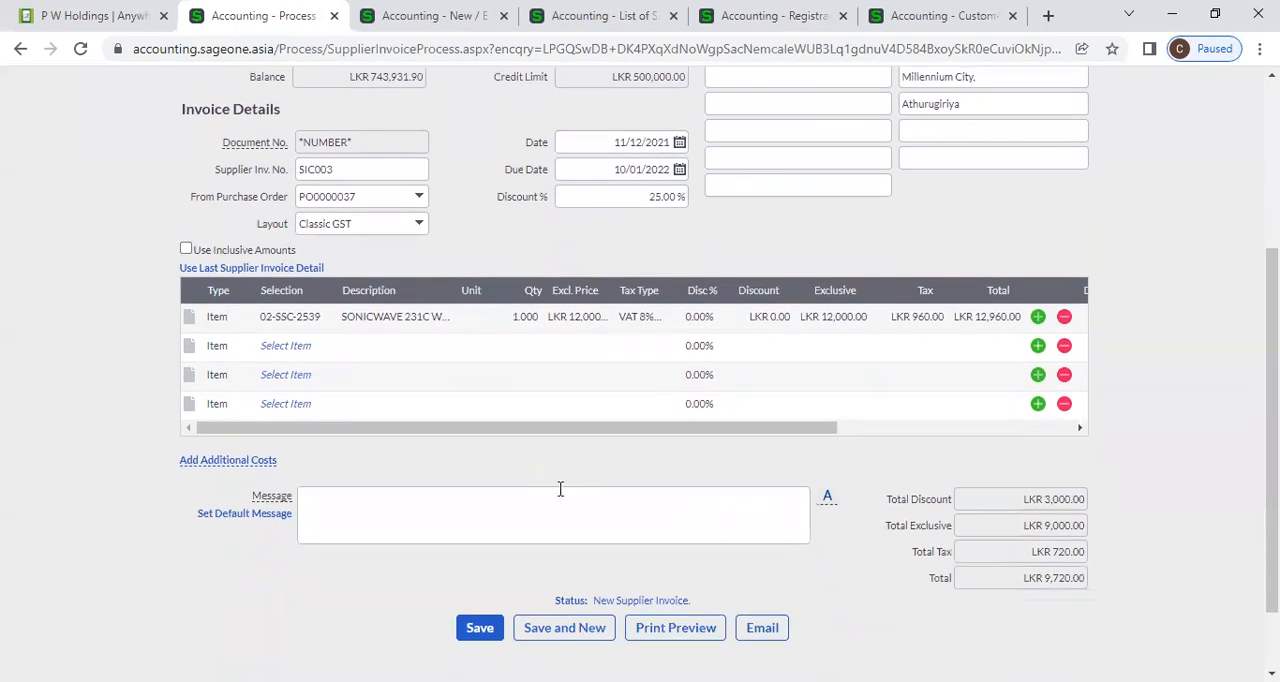
{"action": "left_click", "coordinate": [474, 627]}
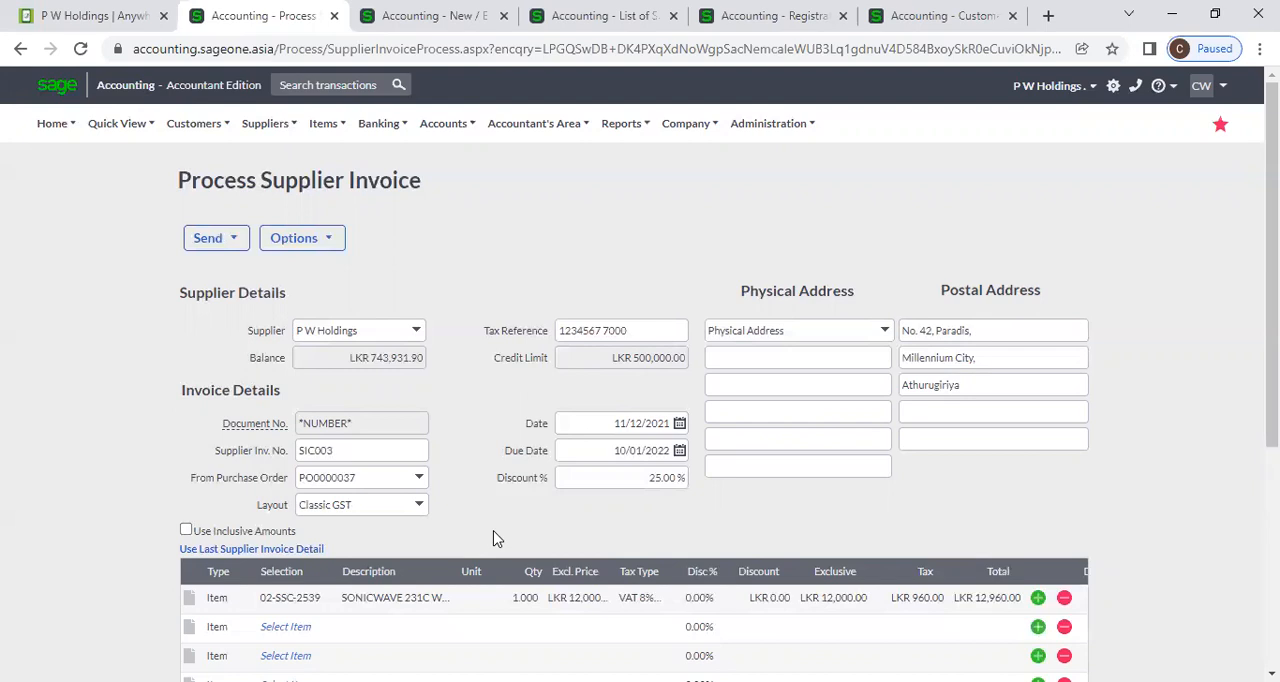
Set the quantity of item 02-SSC-2539 on the invoice to 100.
{"action": "scroll", "coordinate": [493, 539], "scroll_direction": "down", "scroll_amount": 2}
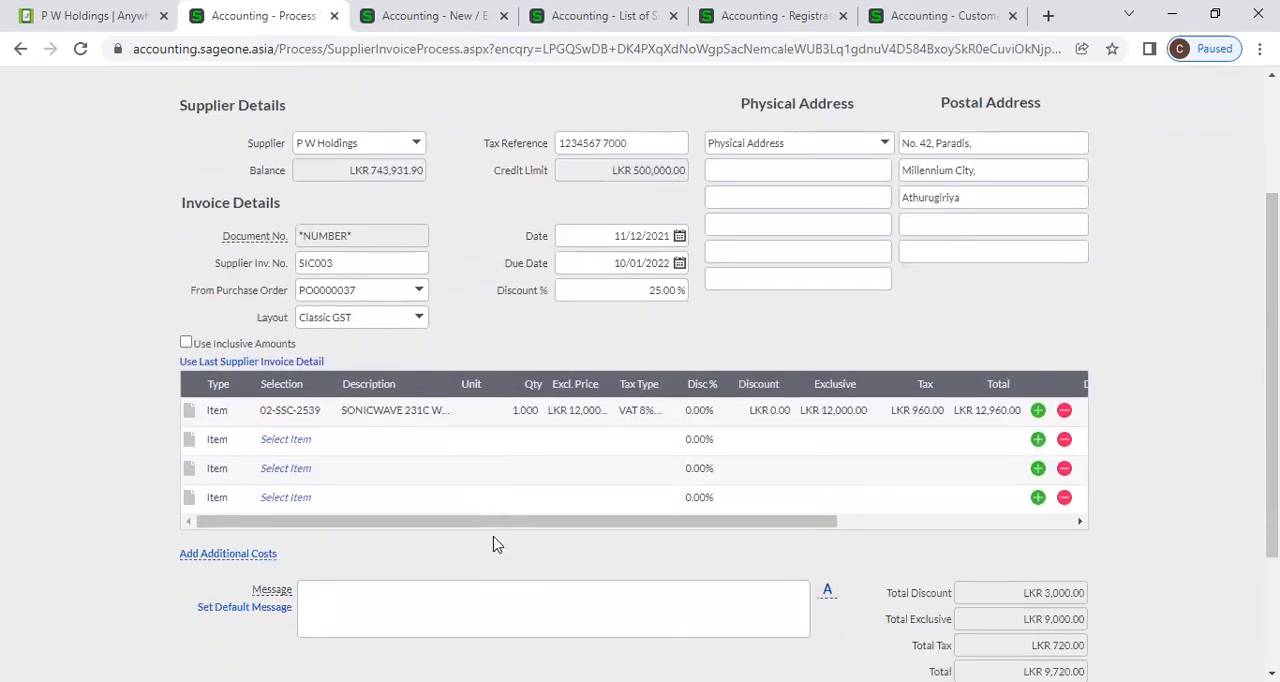
{"action": "scroll", "coordinate": [491, 542], "scroll_direction": "up", "scroll_amount": 2}
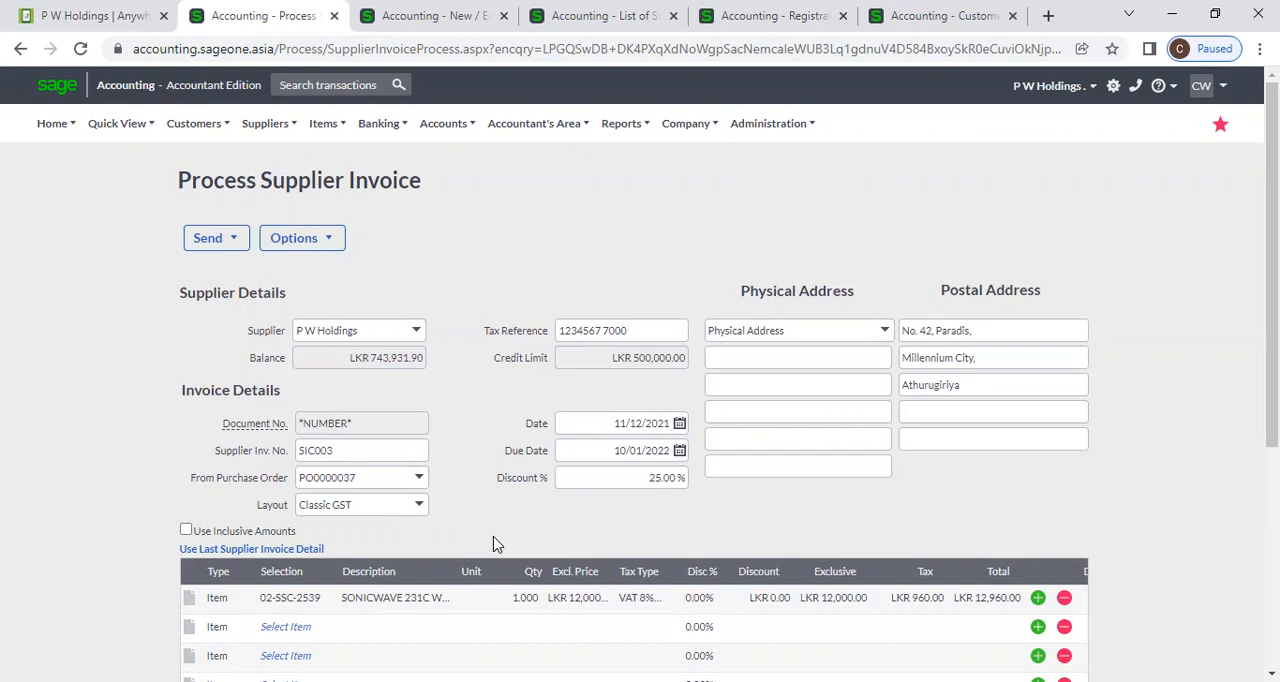
{"action": "scroll", "coordinate": [495, 546], "scroll_direction": "down", "scroll_amount": 2}
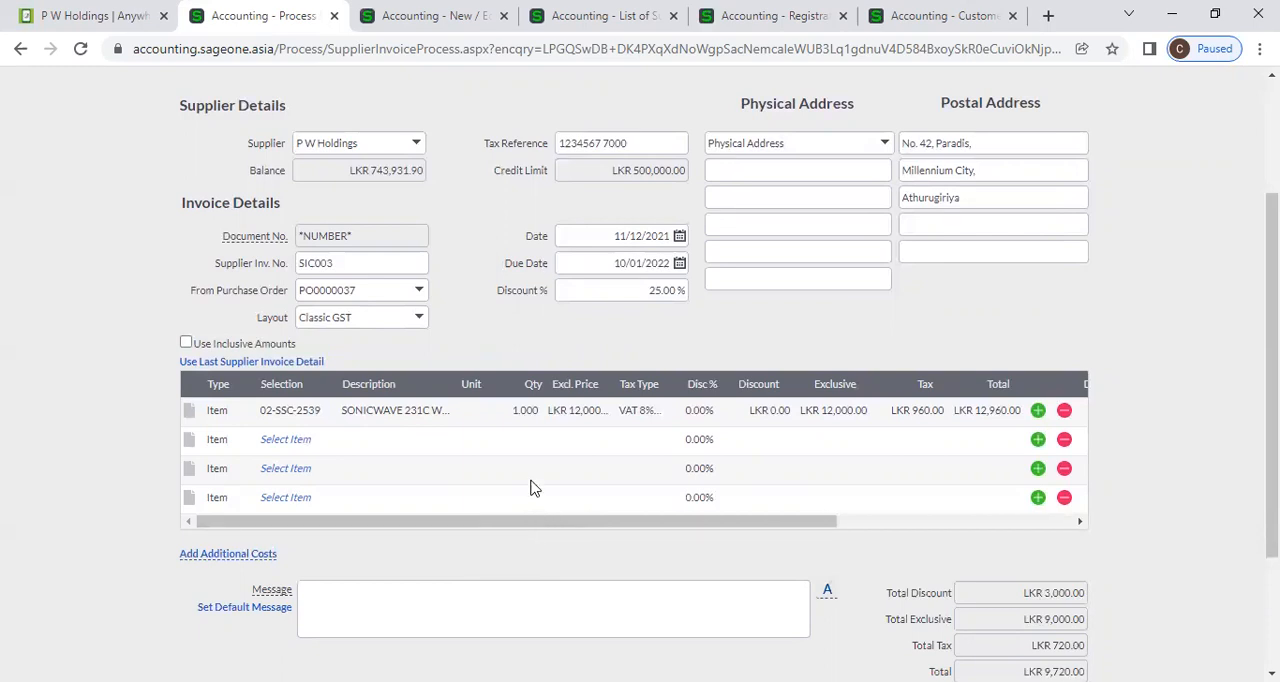
{"action": "left_click", "coordinate": [519, 412]}
{"action": "key", "text": "BackSpace"}
{"action": "type", "text": "100"}
{"action": "left_click", "coordinate": [564, 362]}
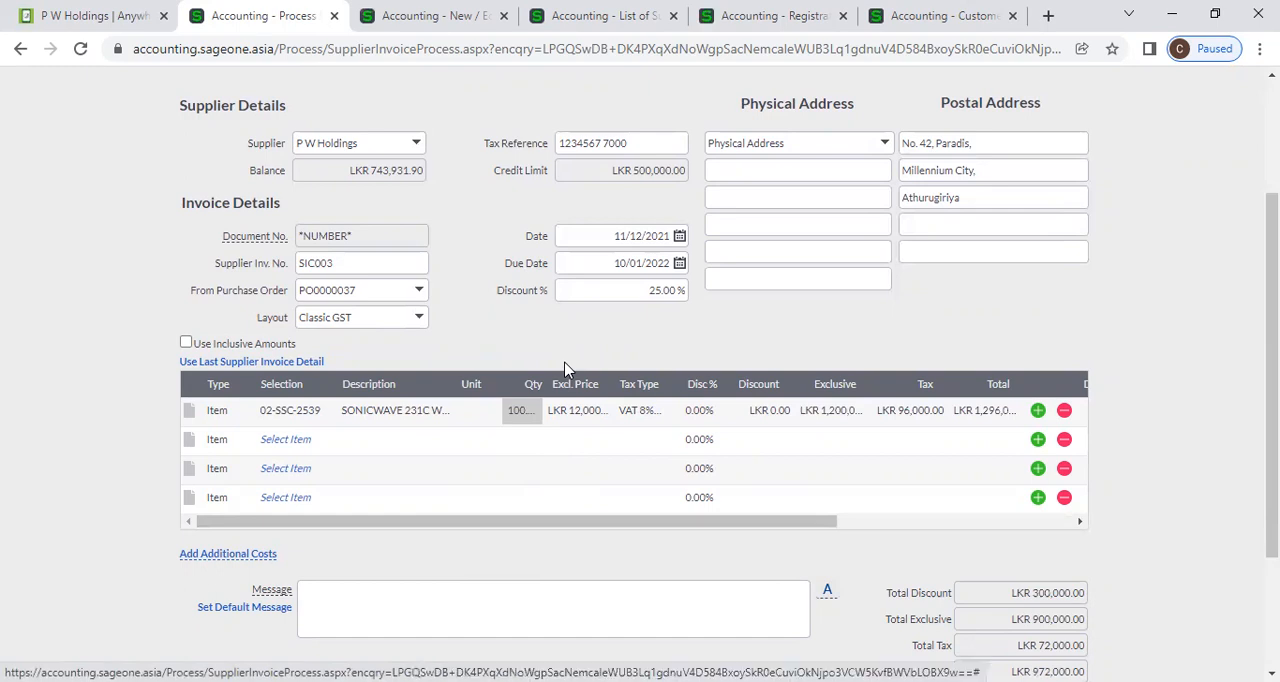
Try to save the supplier invoice, declining to continue past the supplier's credit limit.
{"action": "scroll", "coordinate": [564, 368], "scroll_direction": "down", "scroll_amount": 2}
{"action": "left_click", "coordinate": [480, 538]}
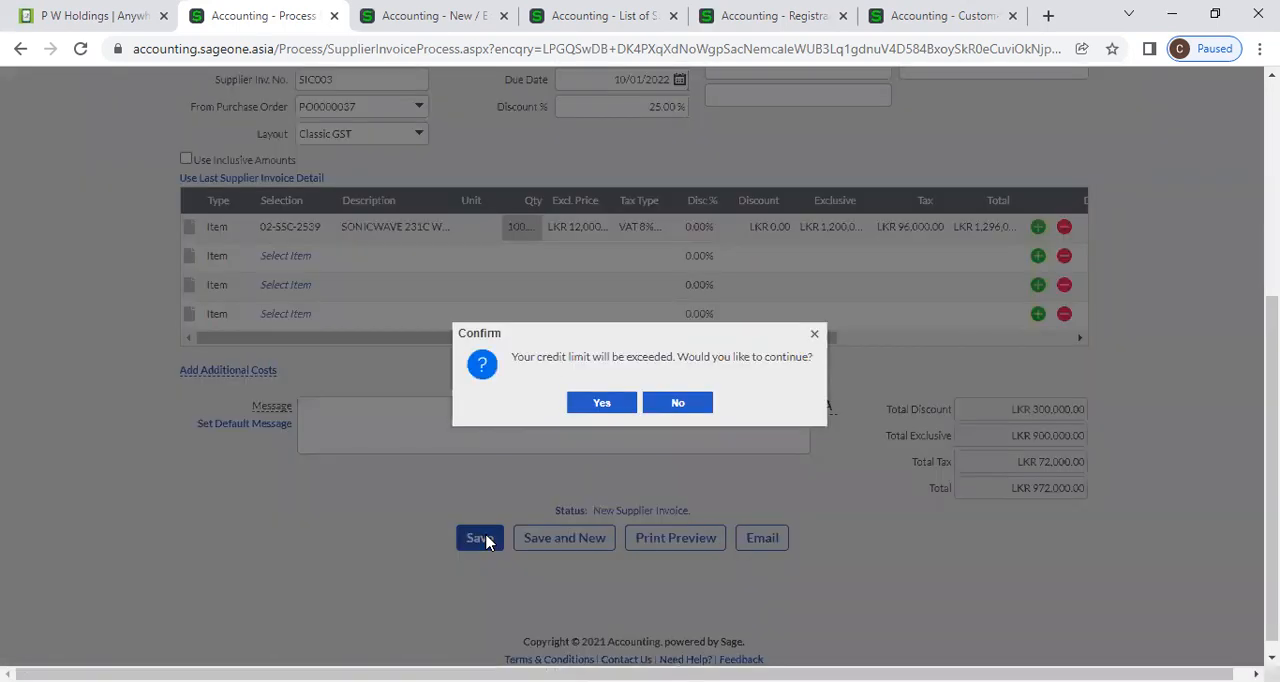
{"action": "left_click", "coordinate": [686, 408]}
{"action": "scroll", "coordinate": [903, 517], "scroll_direction": "up", "scroll_amount": 1}
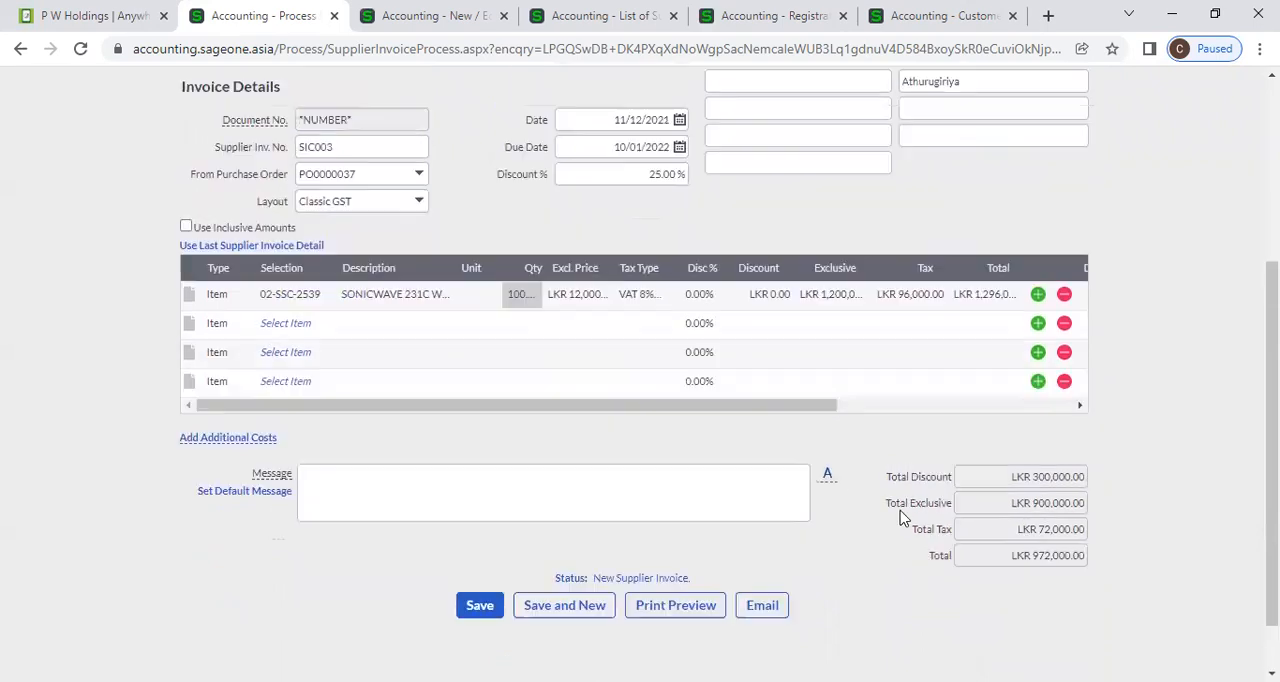
{"action": "scroll", "coordinate": [903, 517], "scroll_direction": "up", "scroll_amount": 2}
{"action": "scroll", "coordinate": [903, 517], "scroll_direction": "up", "scroll_amount": 3}
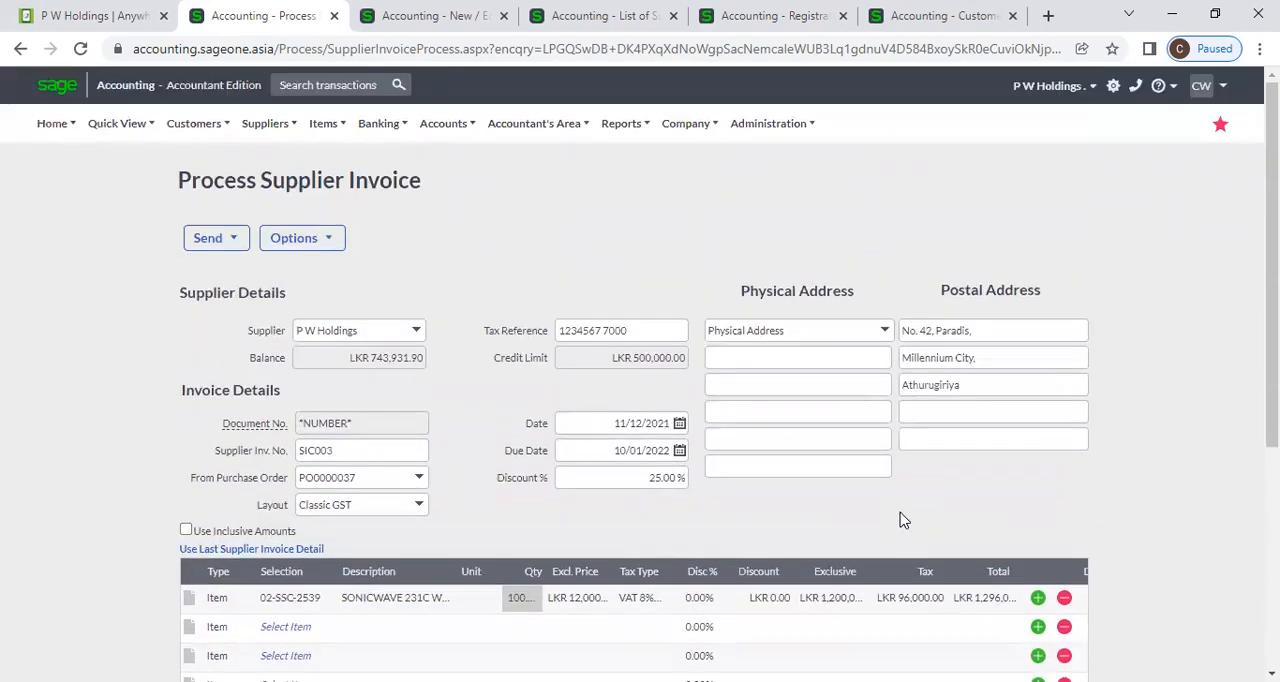
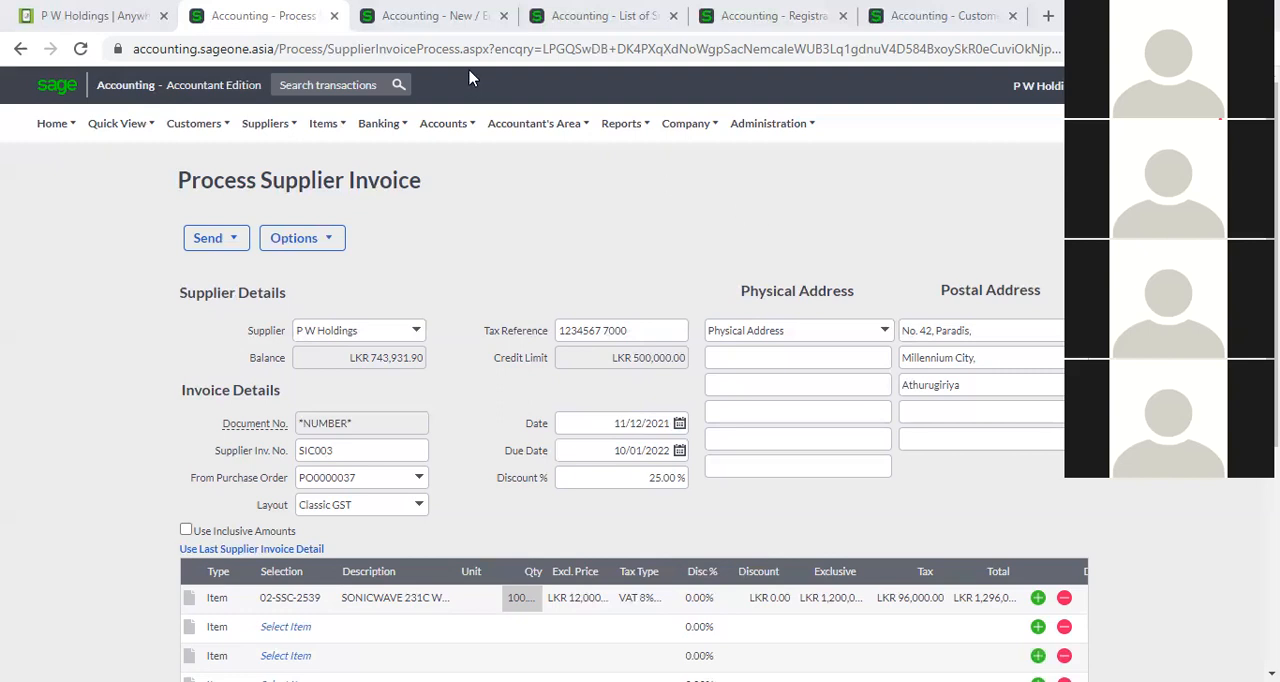
Review the Customer and Supplier Settings in the company's General Settings and return to the supplier invoice to examine its line items and totals.
{"action": "left_click", "coordinate": [460, 20]}
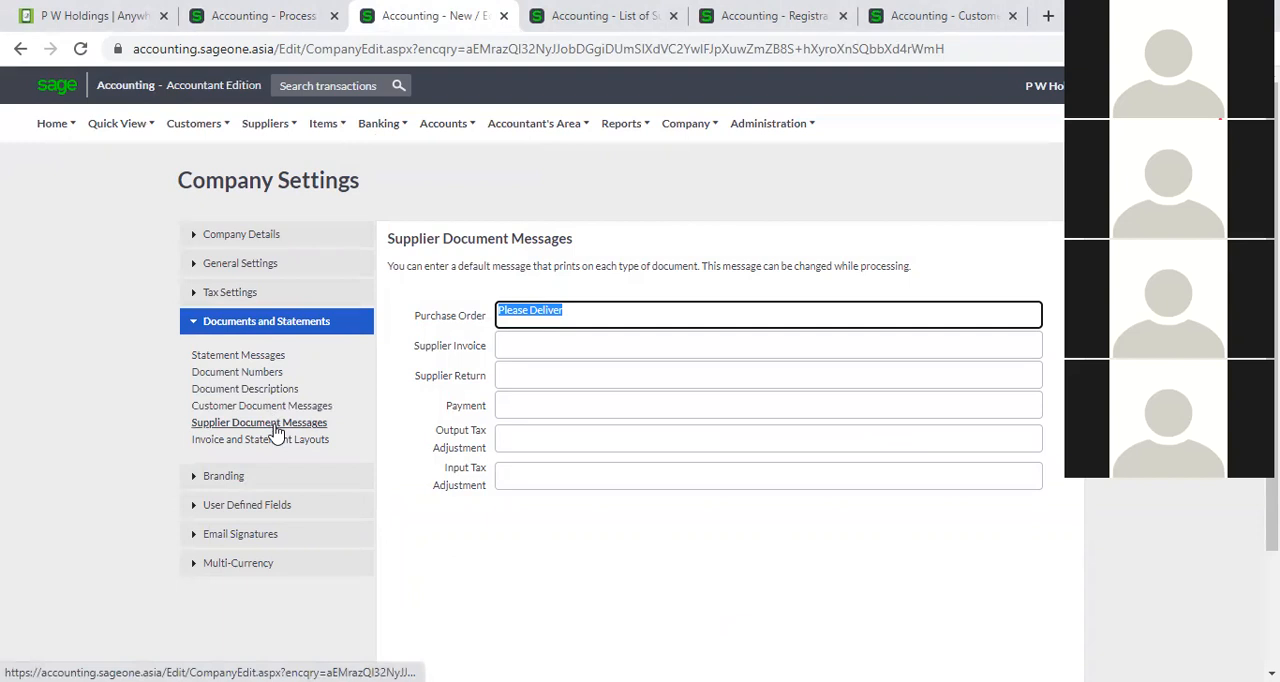
{"action": "left_click", "coordinate": [248, 263]}
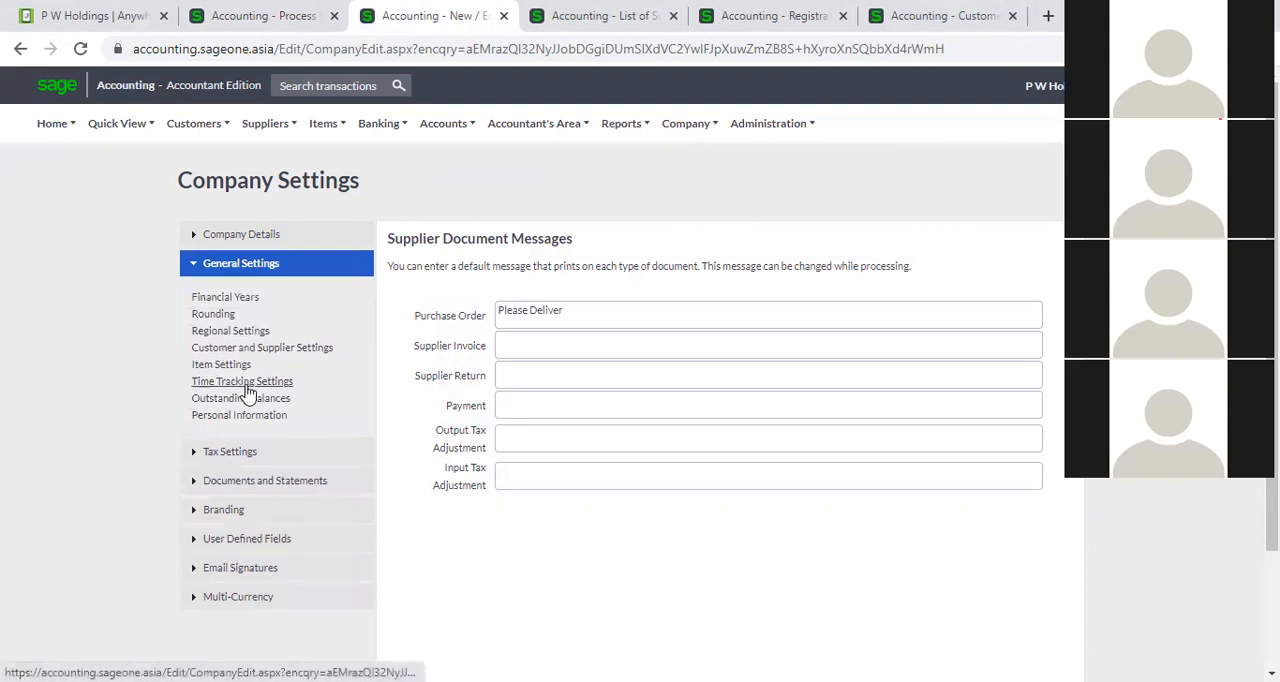
{"action": "left_click", "coordinate": [277, 350]}
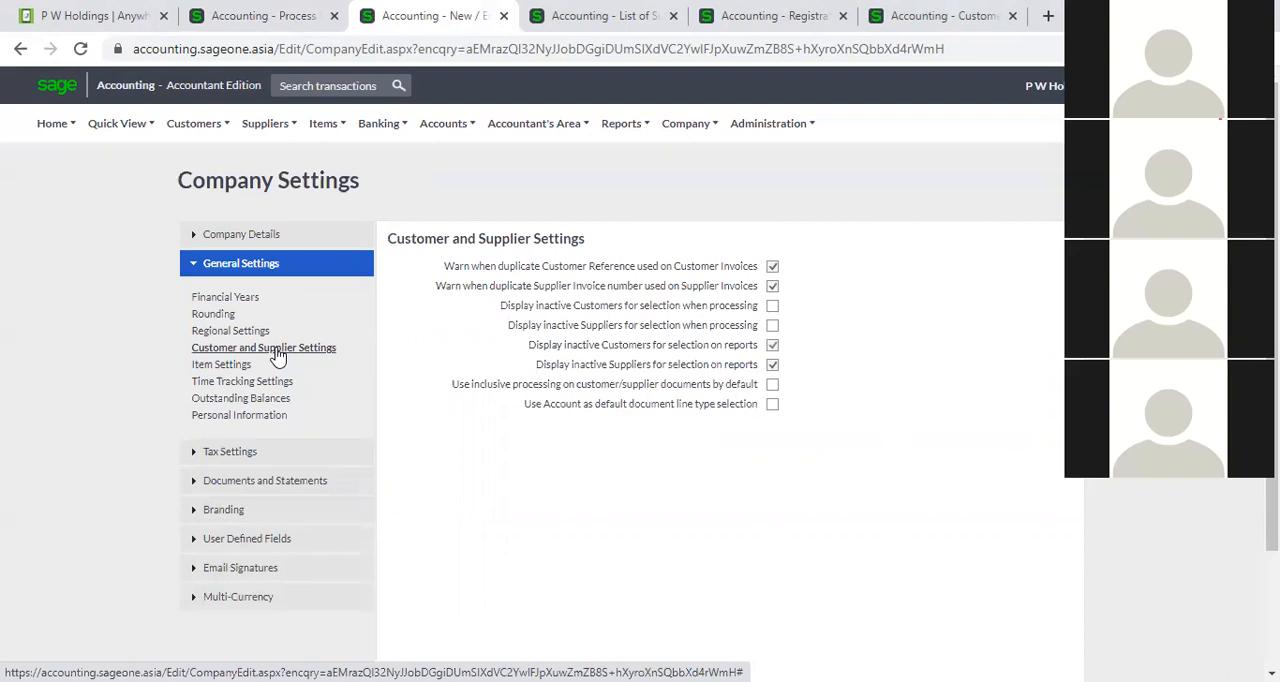
{"action": "left_click", "coordinate": [252, 18]}
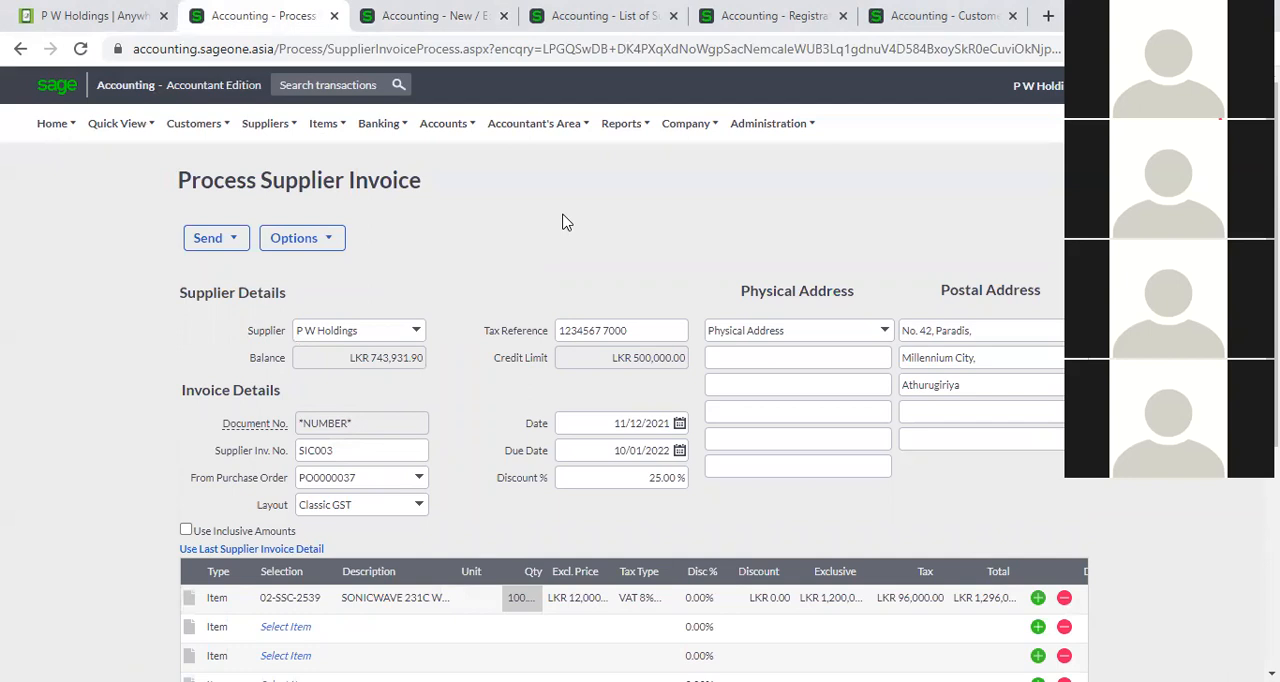
{"action": "scroll", "coordinate": [346, 590], "scroll_direction": "down", "scroll_amount": 1}
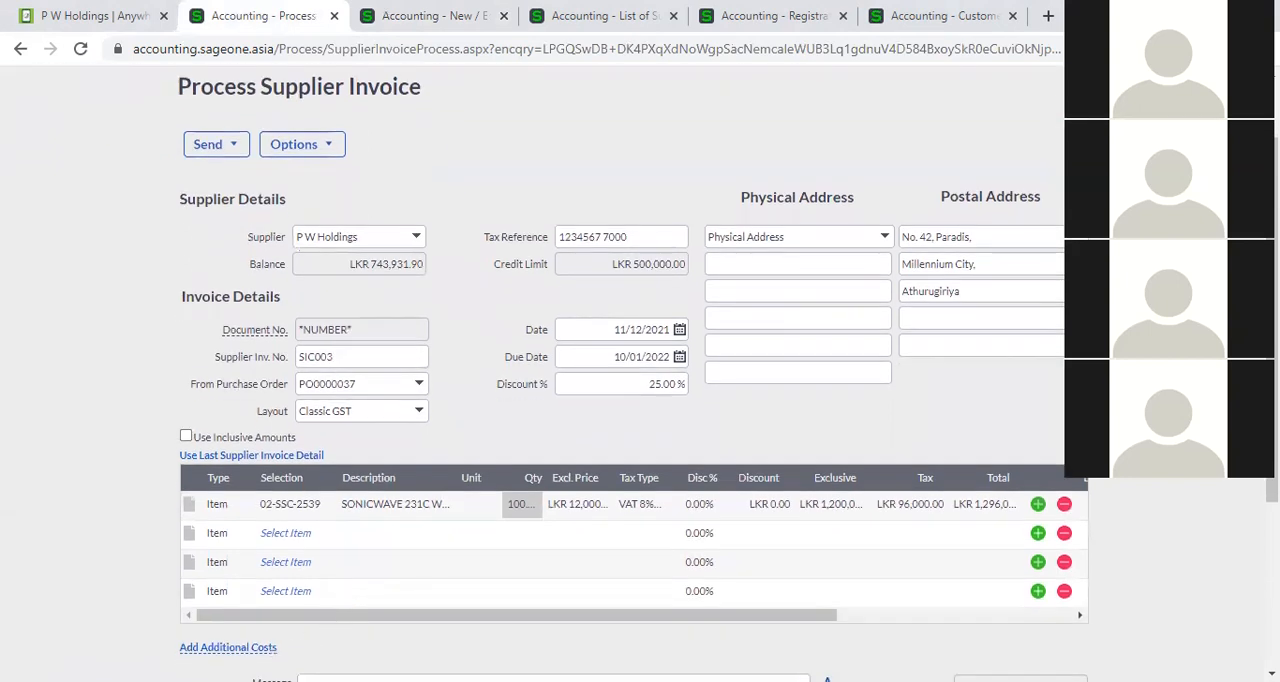
{"action": "scroll", "coordinate": [628, 374], "scroll_direction": "down", "scroll_amount": 2}
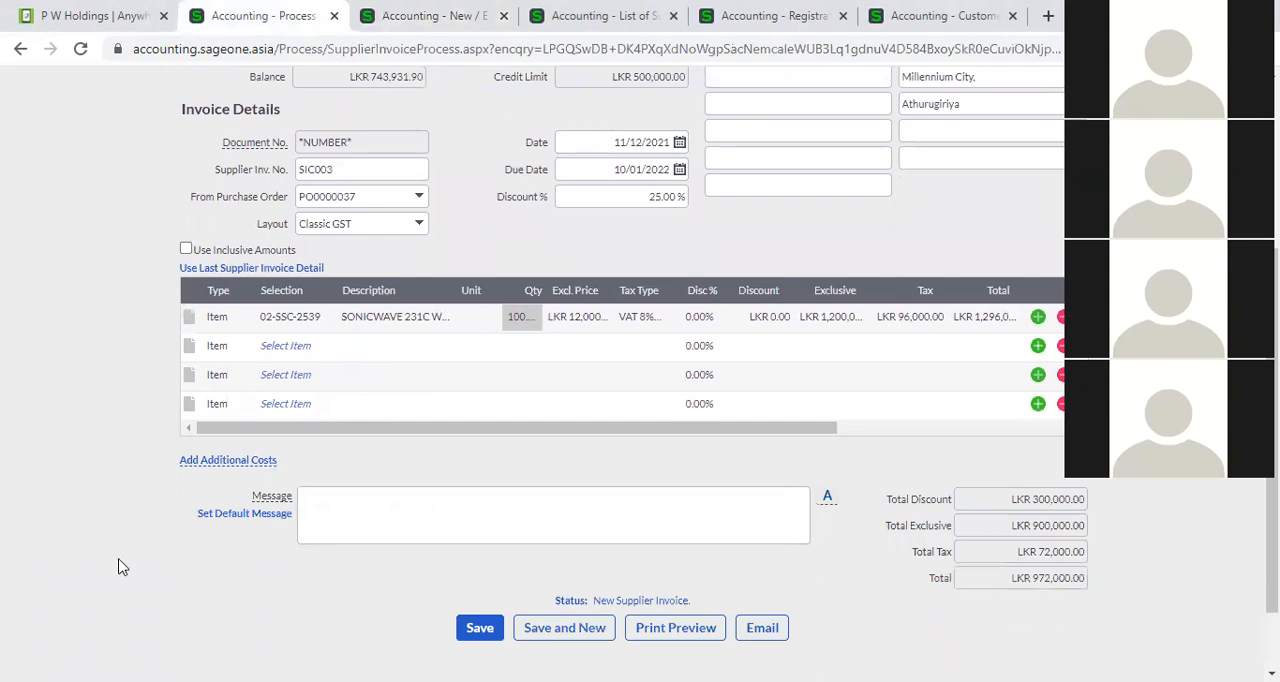
{"action": "scroll", "coordinate": [118, 567], "scroll_direction": "up", "scroll_amount": 2}
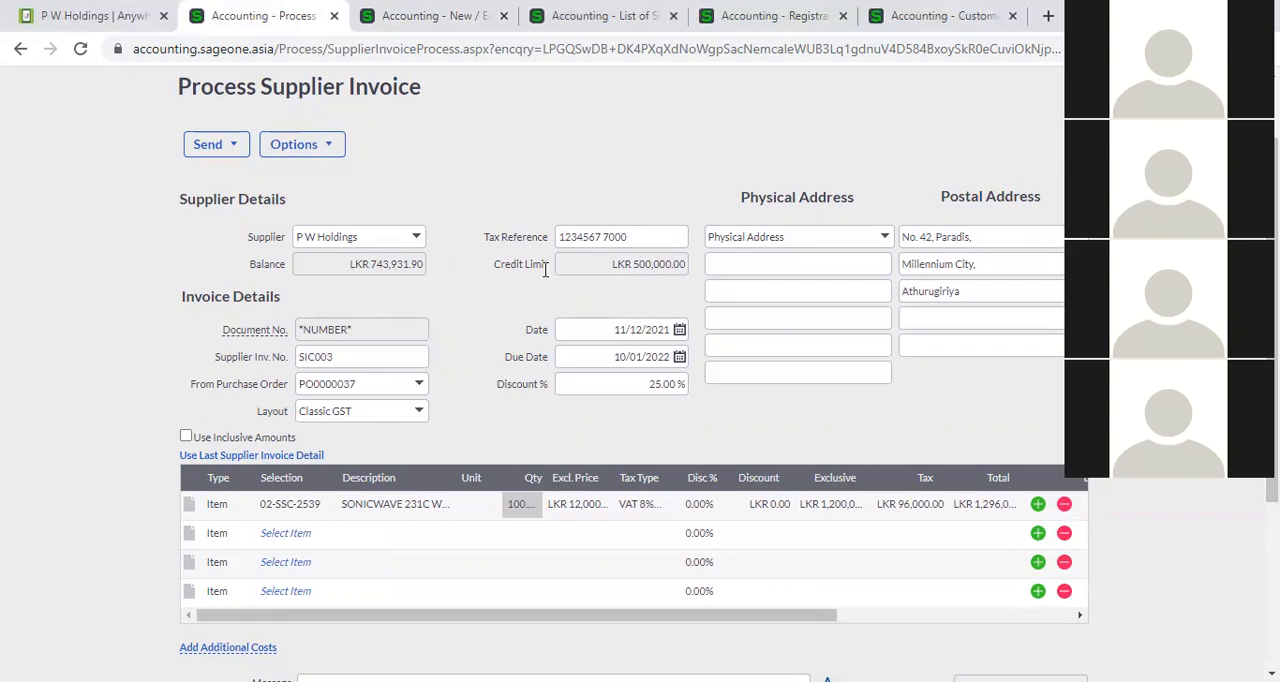
Duplicate the supplier invoice in a new browser tab and choose Al Naboodah Travel & Tourism Agencies LLC as the supplier.
{"action": "right_click", "coordinate": [266, 26]}
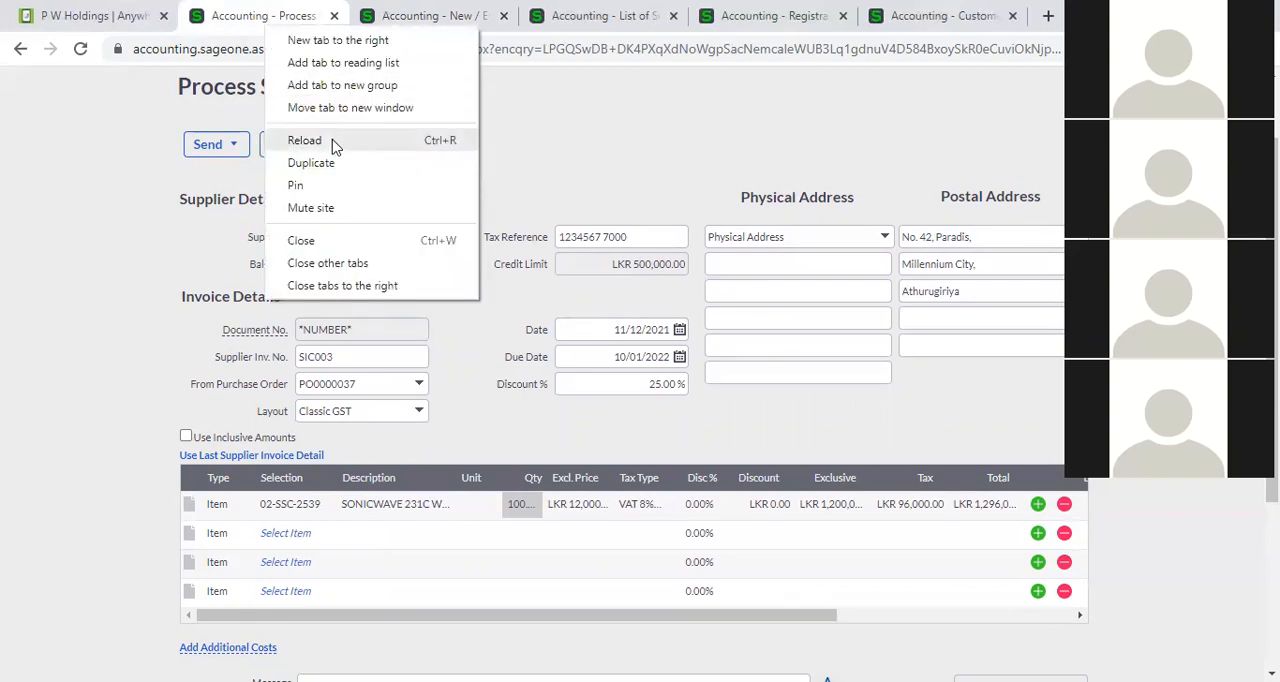
{"action": "left_click", "coordinate": [423, 156]}
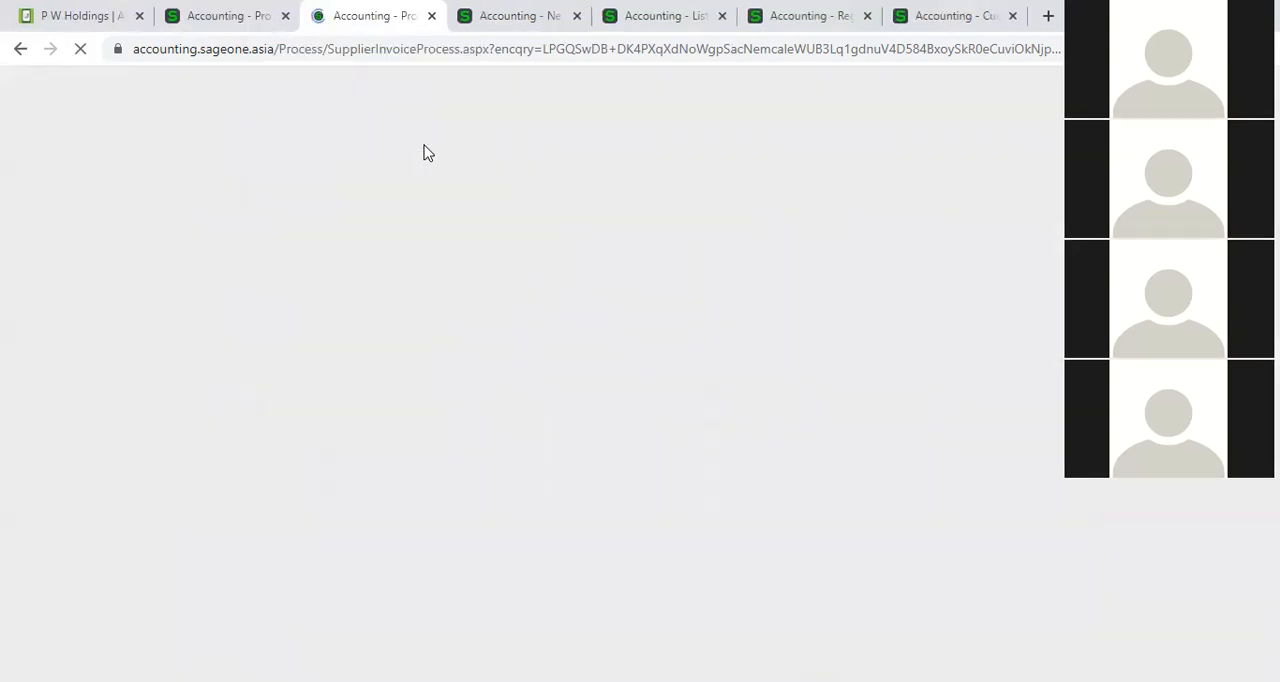
{"action": "left_click", "coordinate": [415, 243]}
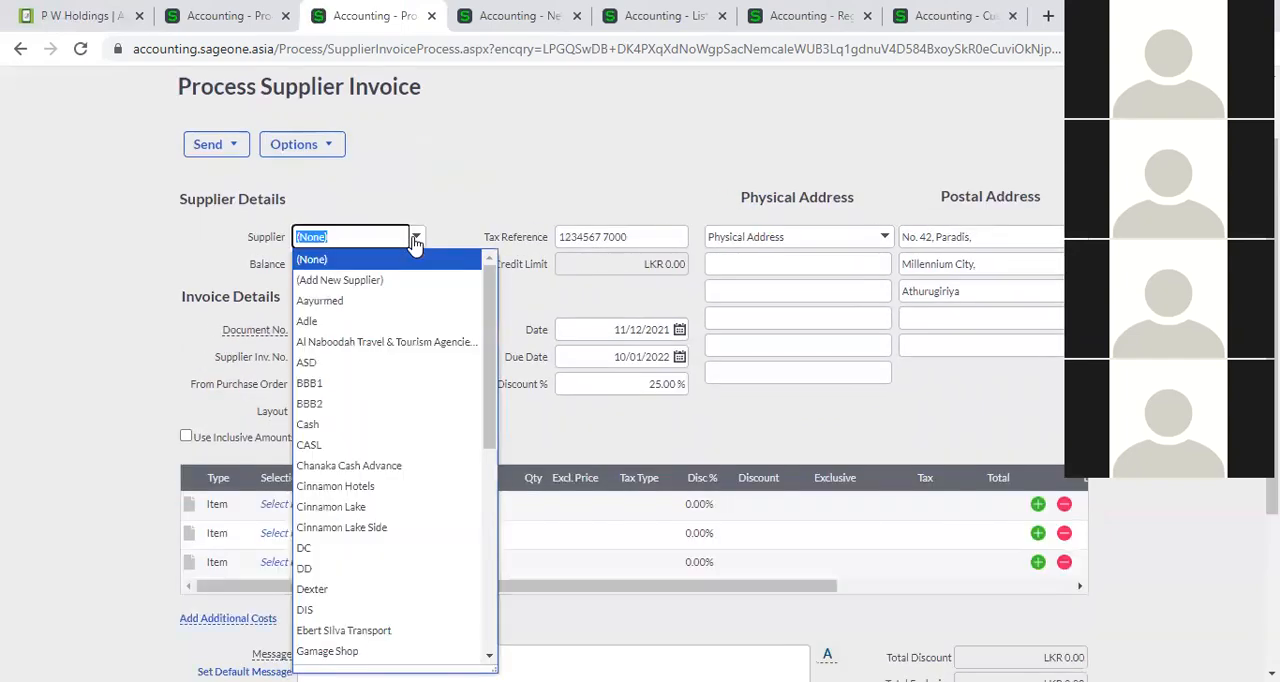
{"action": "left_click", "coordinate": [400, 342]}
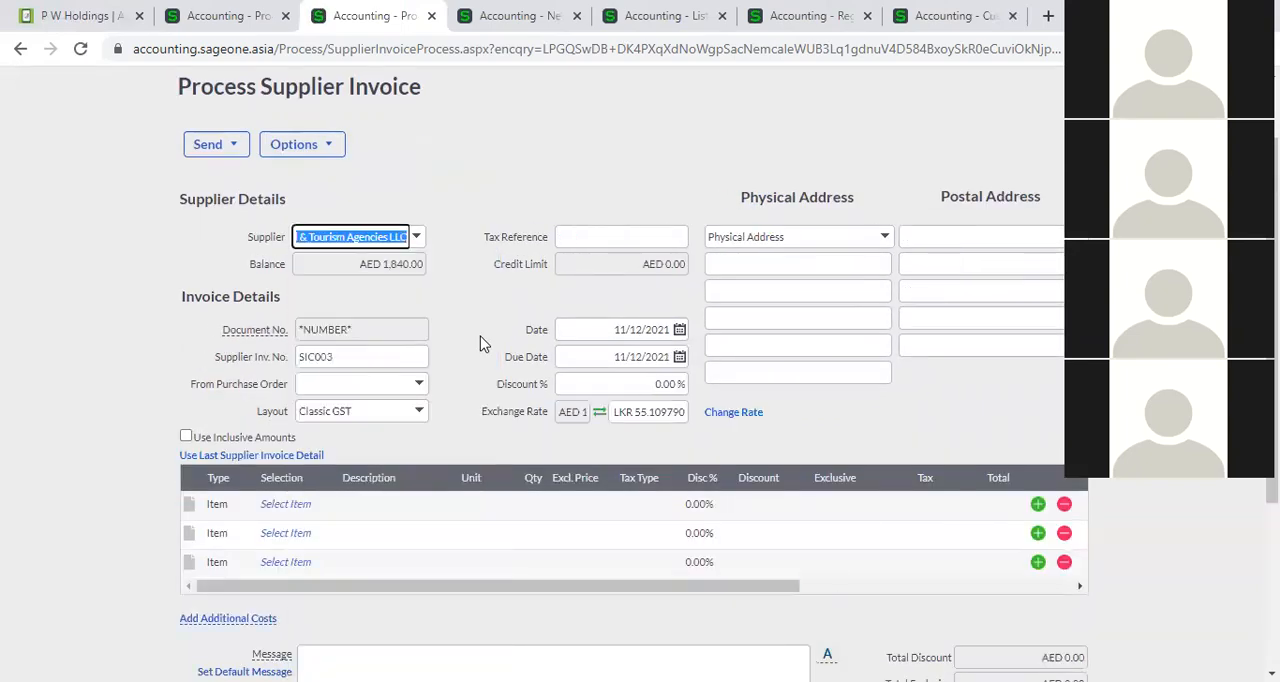
{"action": "key", "text": "Tab"}
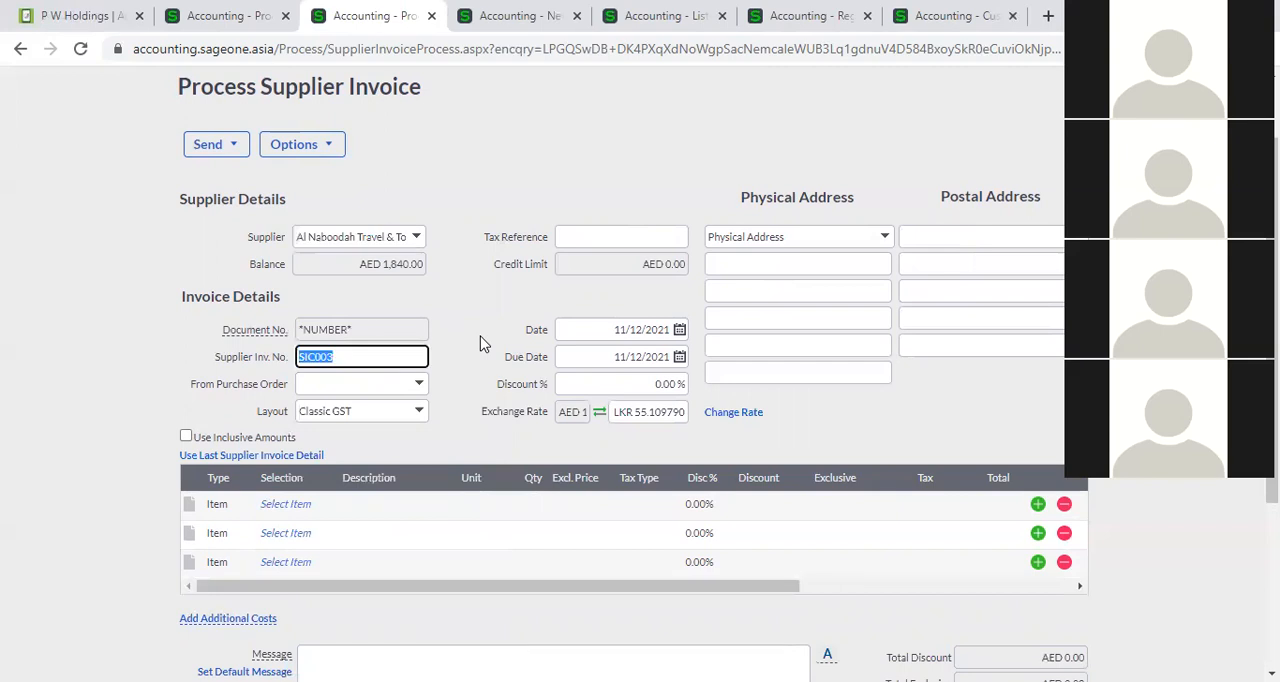
{"action": "left_click", "coordinate": [479, 344]}
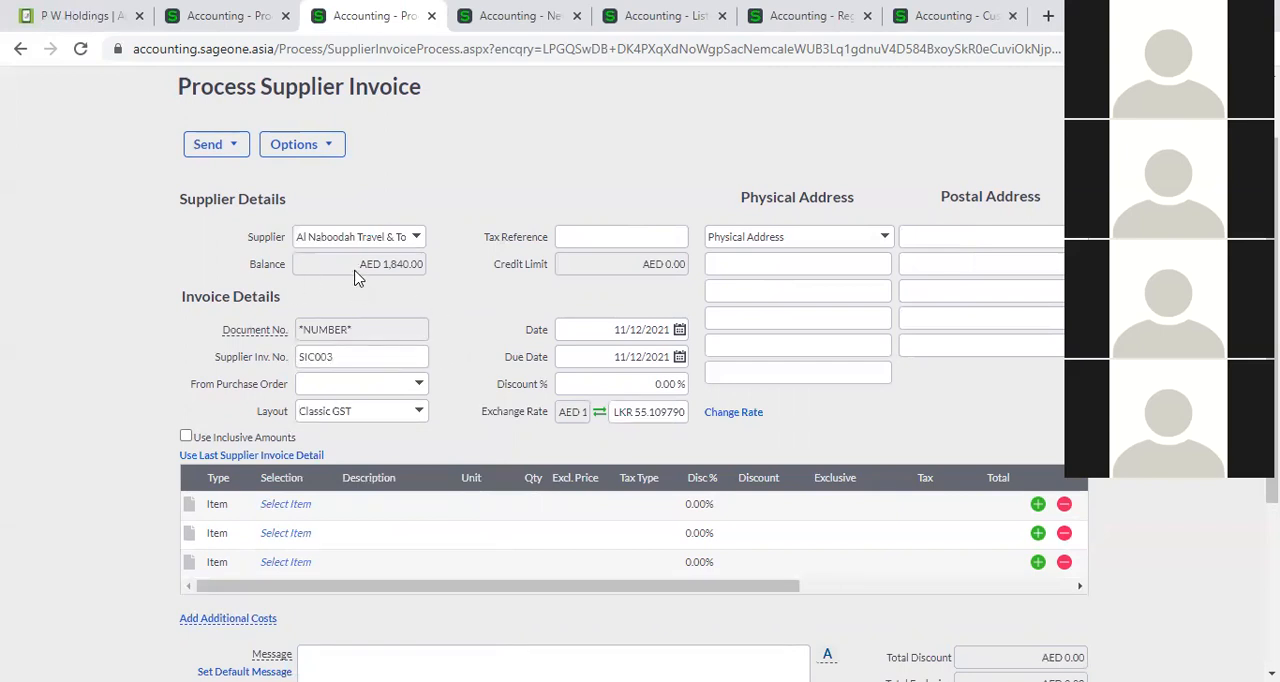
{"action": "left_click", "coordinate": [412, 237]}
{"action": "left_click", "coordinate": [445, 215]}
{"action": "left_click", "coordinate": [641, 412]}
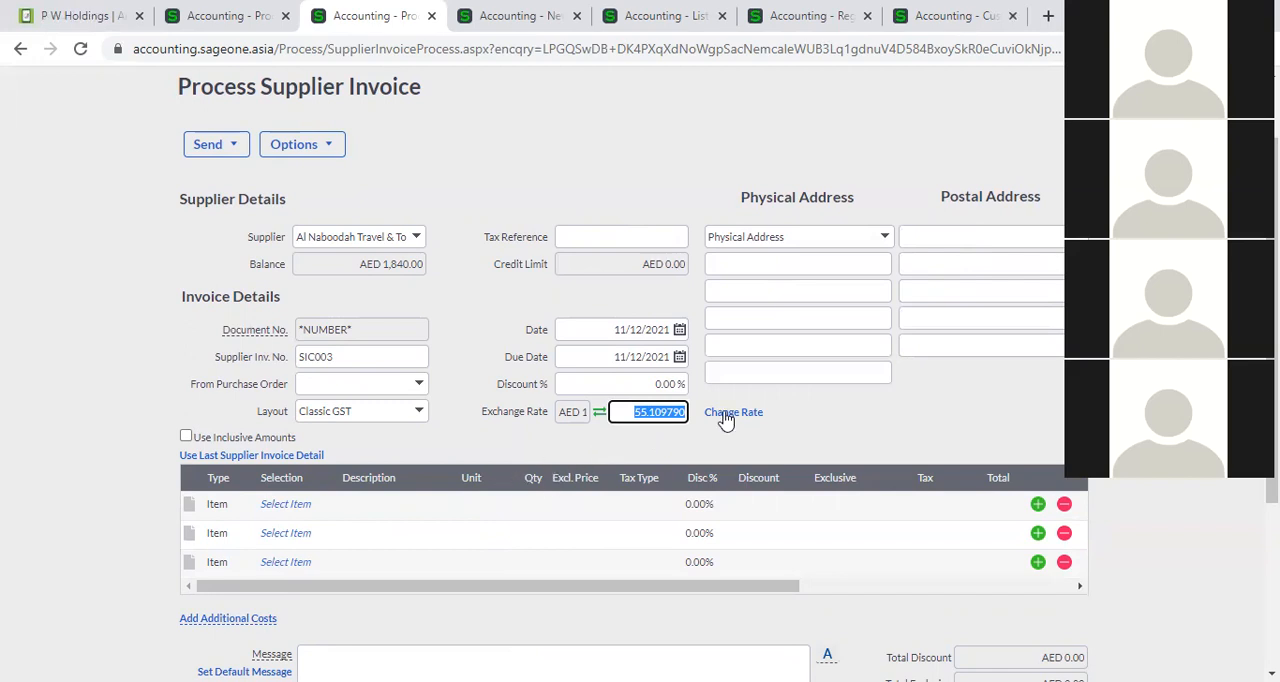
Add item 02-SSC-2539, SONICWAVE 231C WIRELESS ACCESS POINT, as the first line of the Al Naboodah invoice and check its totals.
{"action": "left_click", "coordinate": [298, 506]}
{"action": "left_click", "coordinate": [324, 505]}
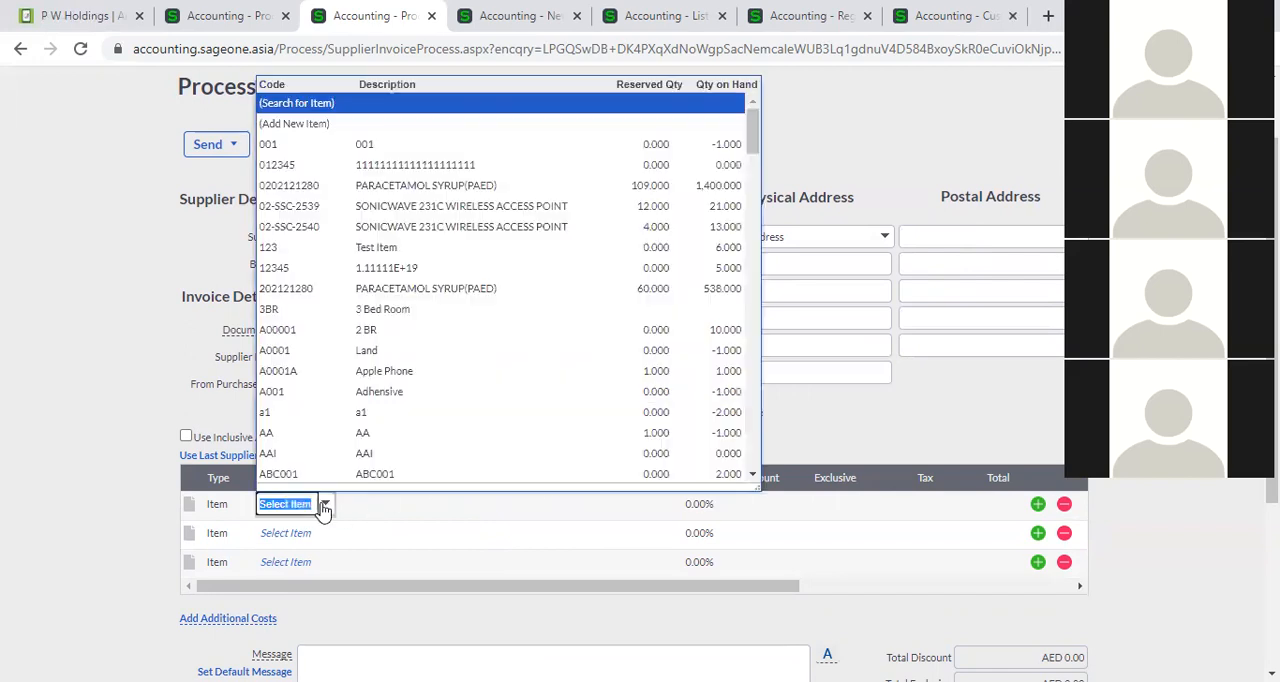
{"action": "left_click", "coordinate": [390, 208]}
{"action": "key", "text": "Tab"}
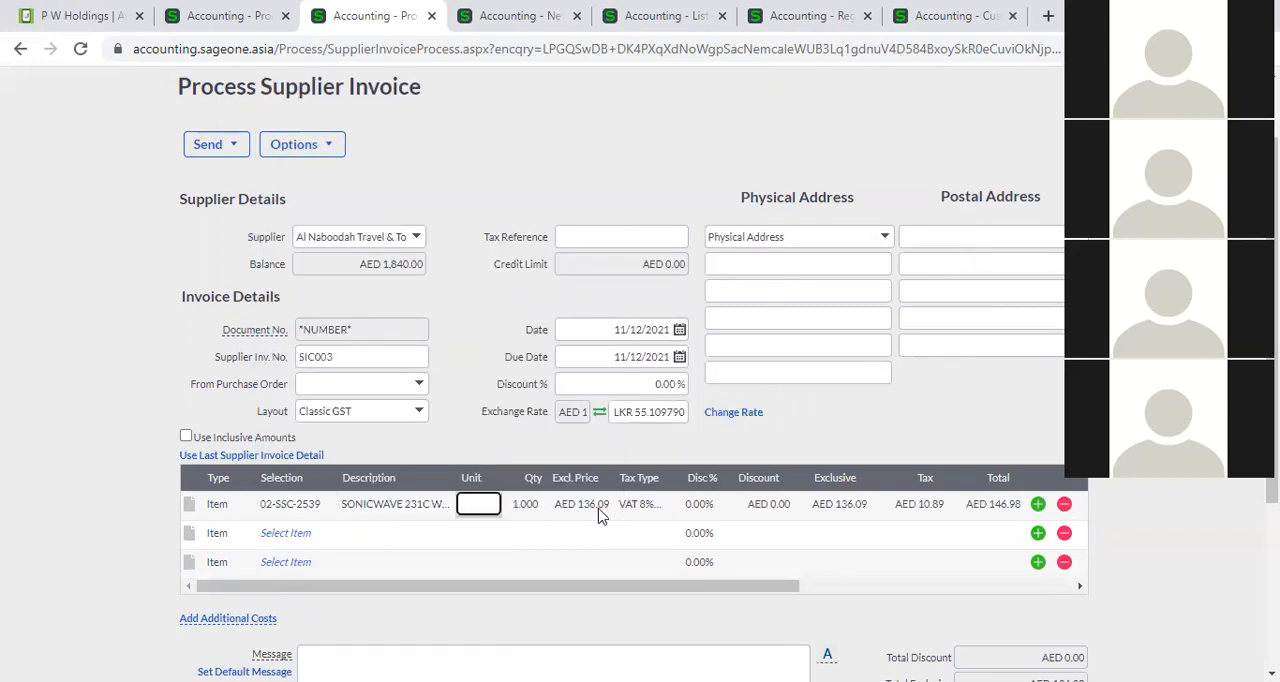
{"action": "scroll", "coordinate": [700, 526], "scroll_direction": "down", "scroll_amount": 2}
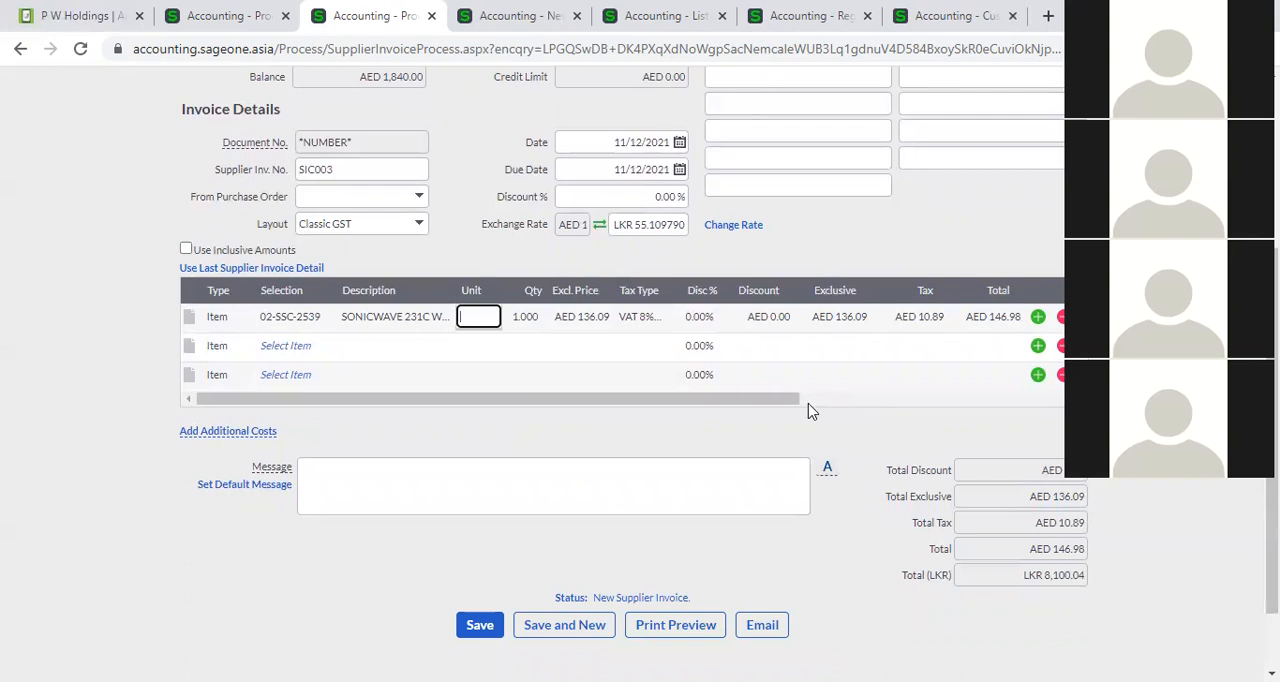
{"action": "scroll", "coordinate": [730, 395], "scroll_direction": "up", "scroll_amount": 1}
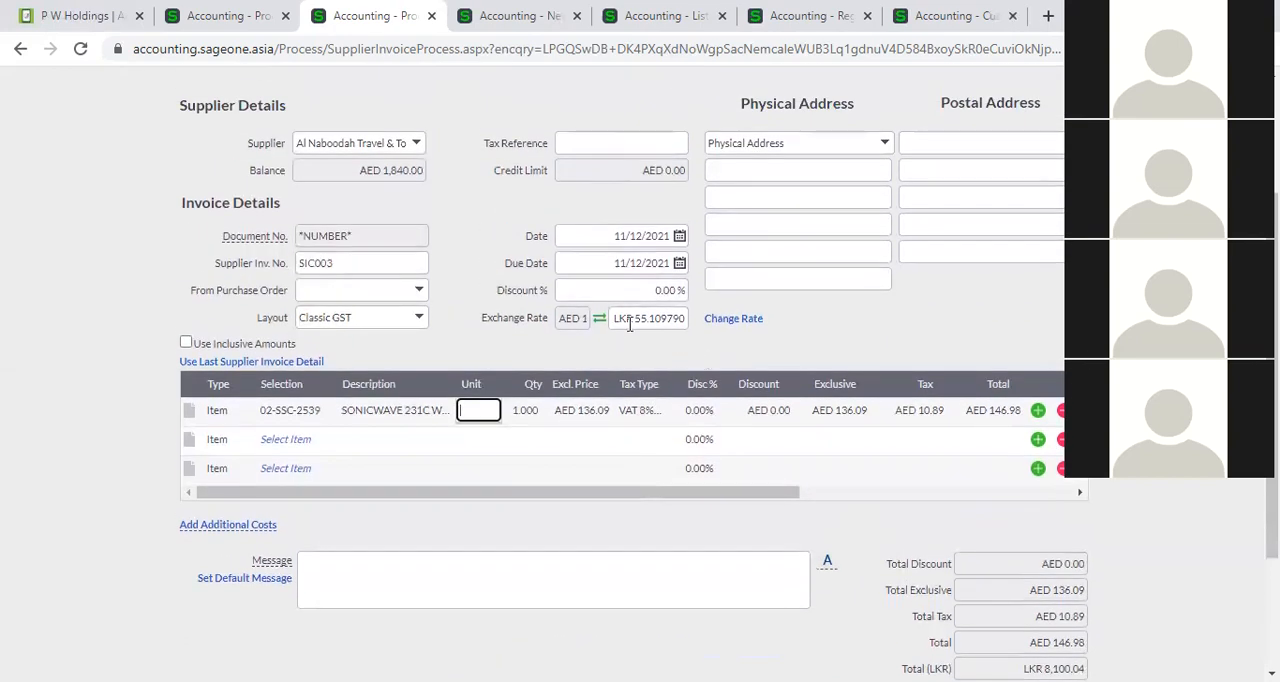
{"action": "left_click", "coordinate": [738, 322]}
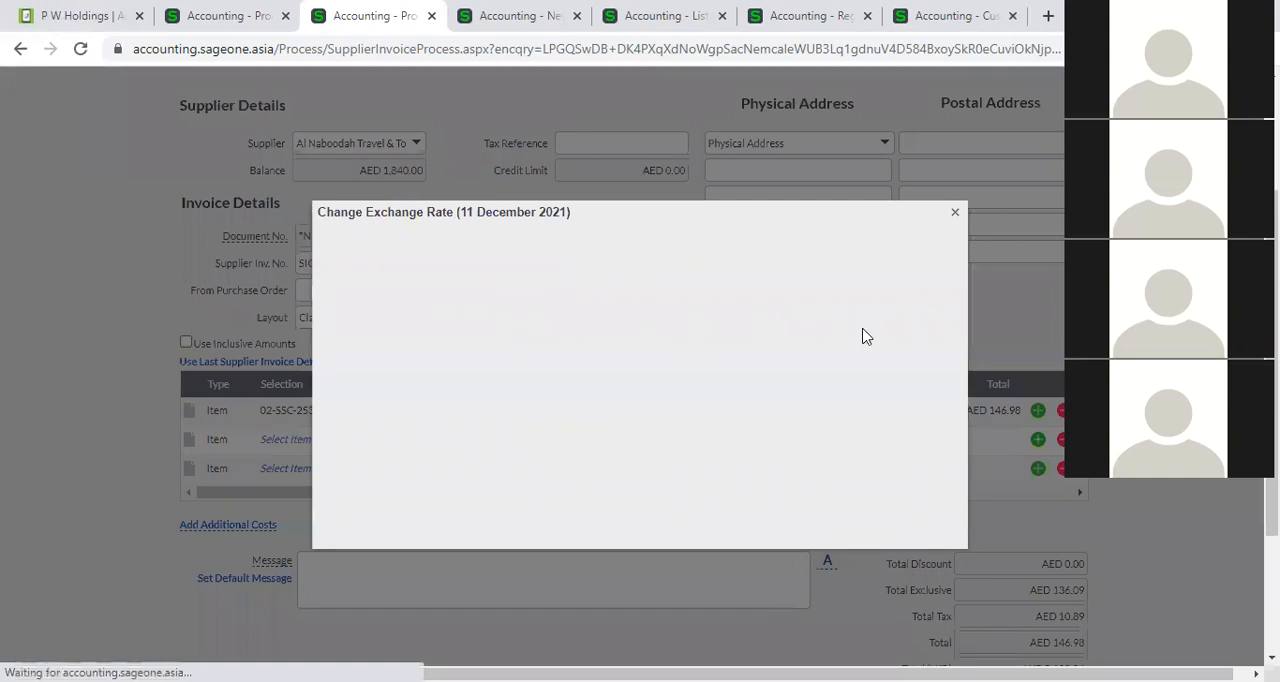
{"action": "left_click", "coordinate": [664, 293]}
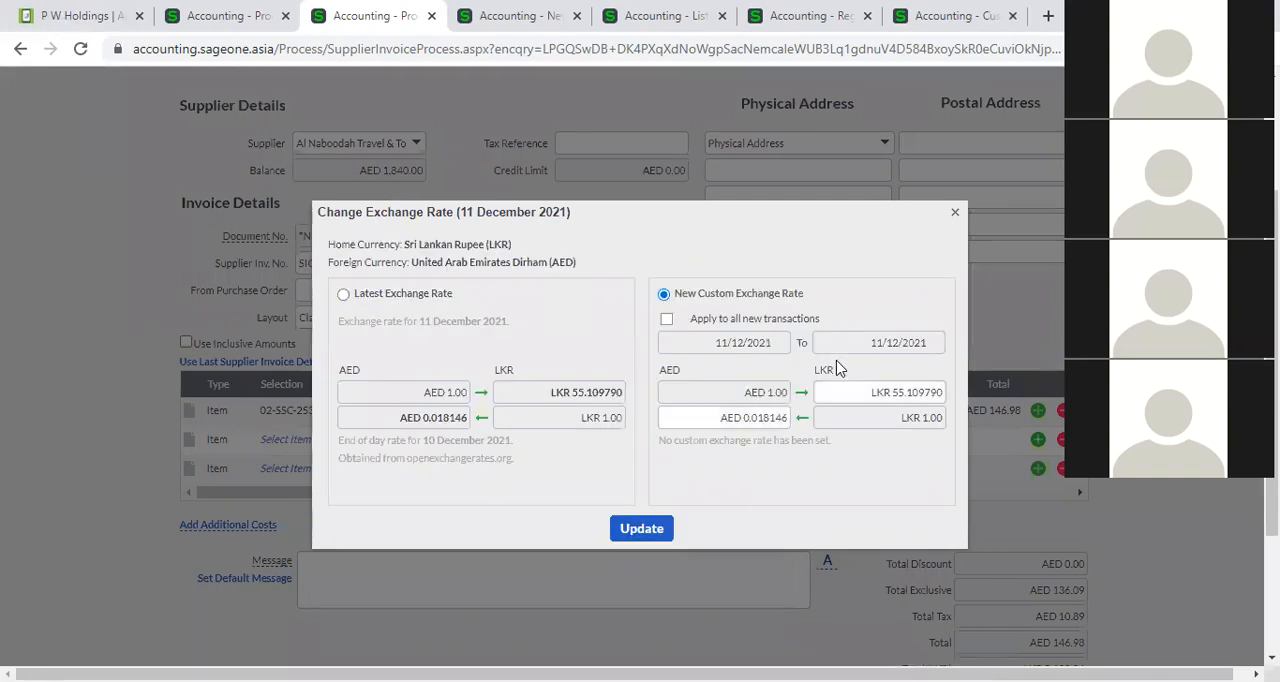
{"action": "left_click", "coordinate": [955, 213]}
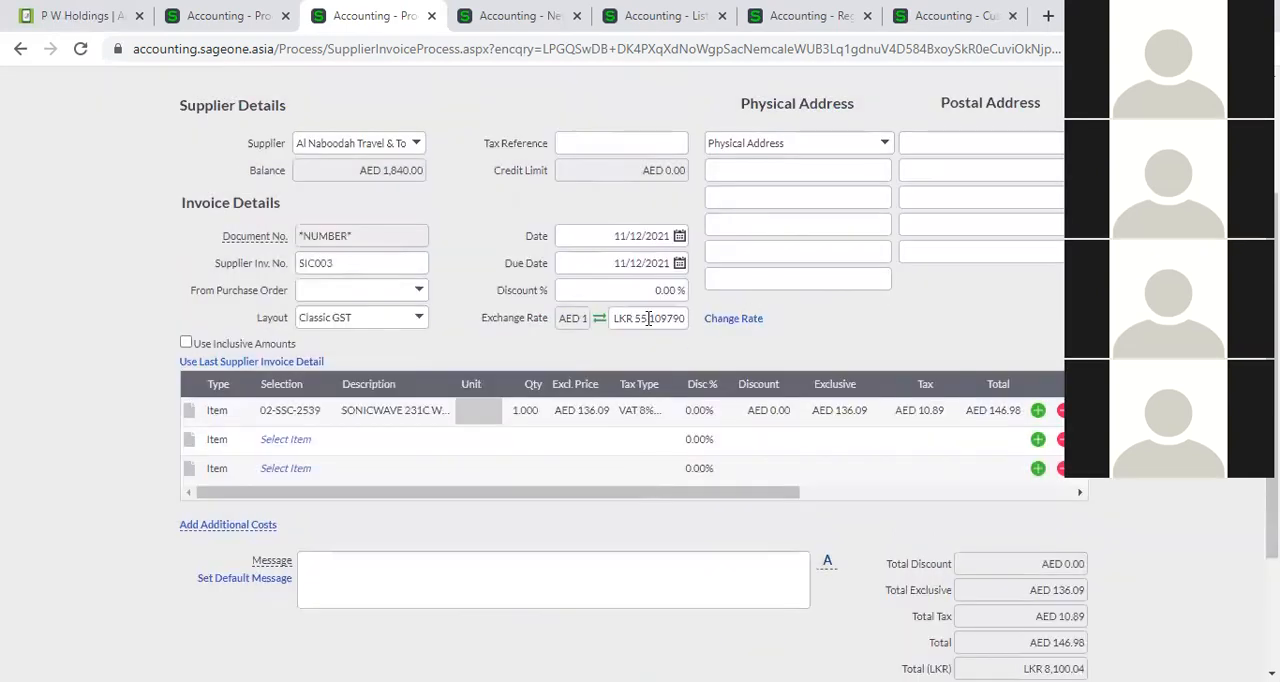
Set the exchange rate on the Al Naboodah invoice to LKR 60 per AED.
{"action": "type", "text": "60"}
{"action": "left_click", "coordinate": [856, 350]}
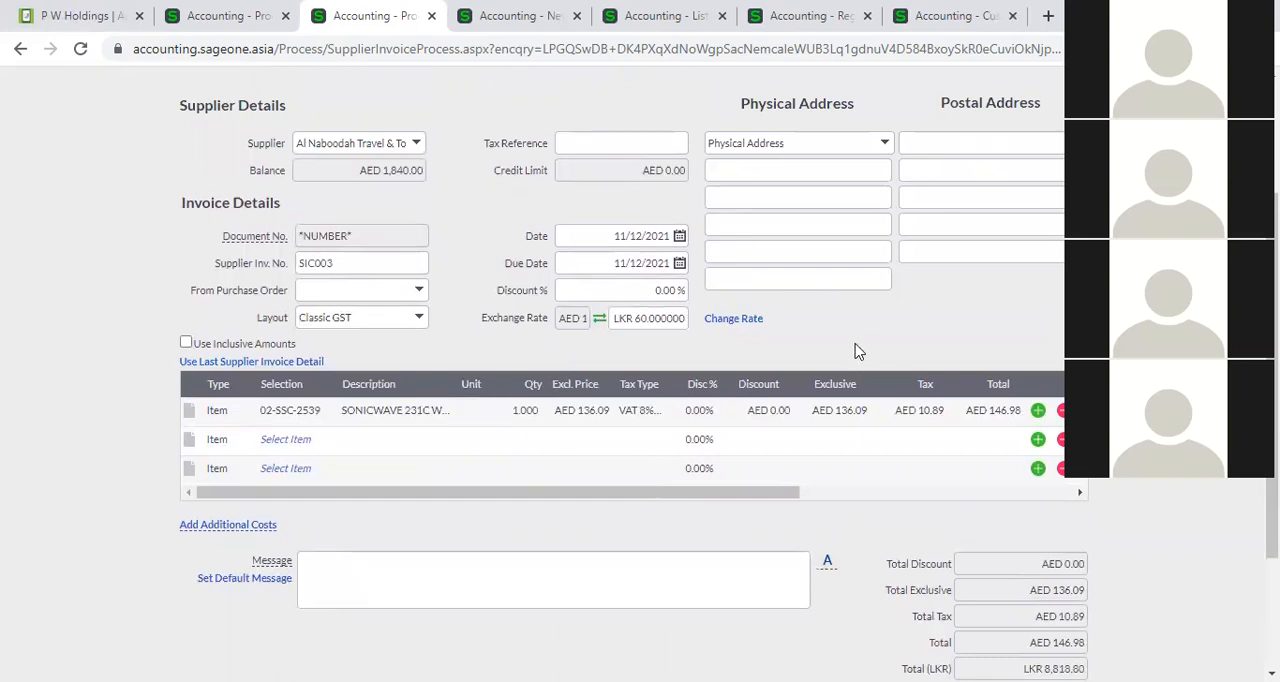
Return to the P W Holdings supplier invoice and clear its supplier invoice number.
{"action": "left_click", "coordinate": [188, 18]}
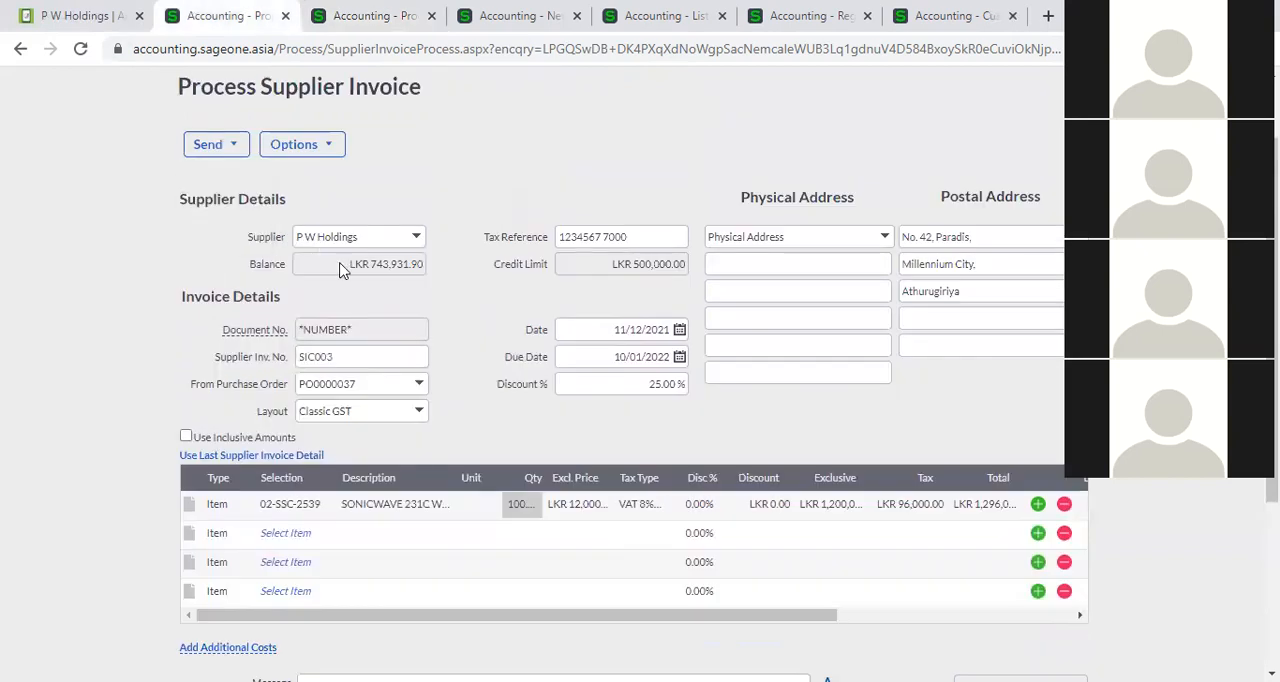
{"action": "left_click", "coordinate": [348, 355]}
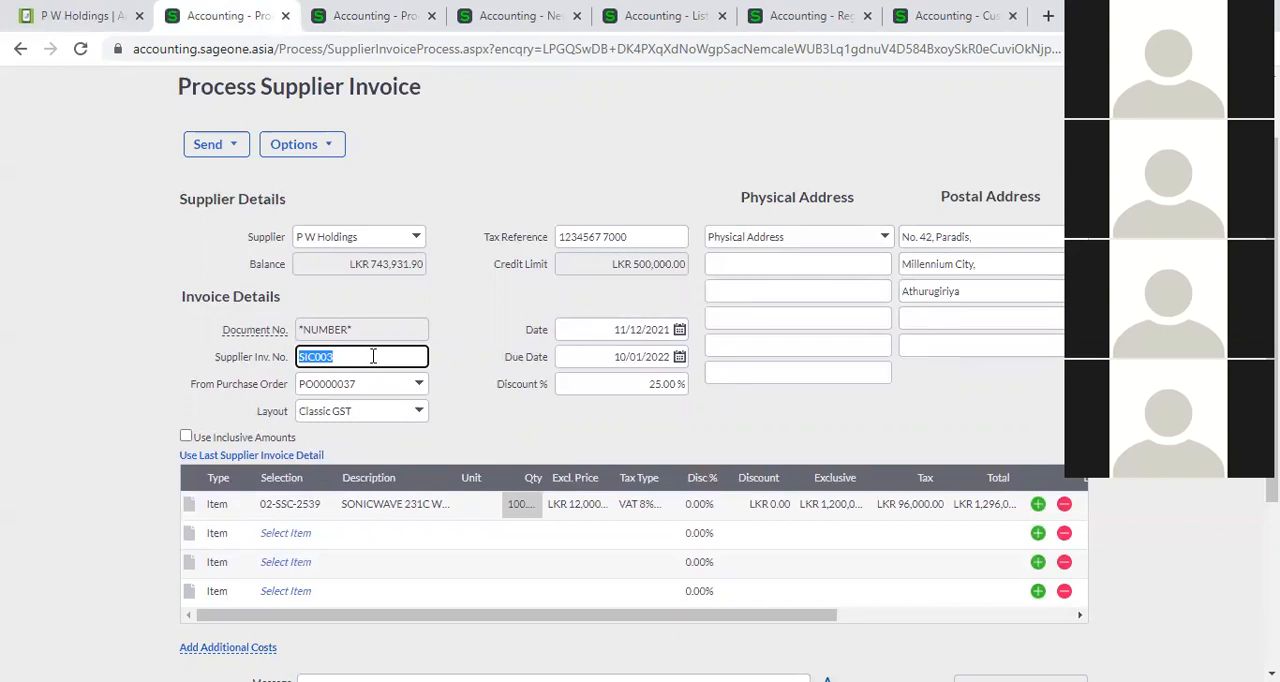
{"action": "left_click", "coordinate": [475, 338]}
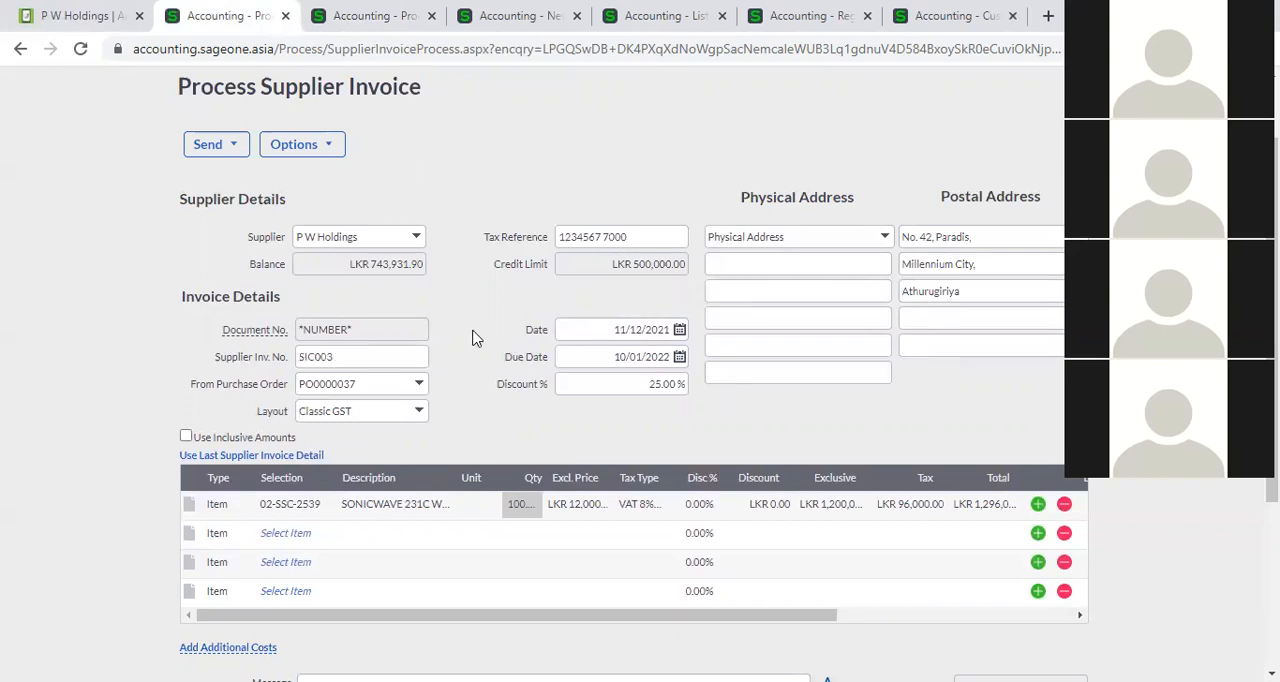
{"action": "scroll", "coordinate": [475, 338], "scroll_direction": "down", "scroll_amount": 2}
{"action": "scroll", "coordinate": [470, 338], "scroll_direction": "up", "scroll_amount": 1}
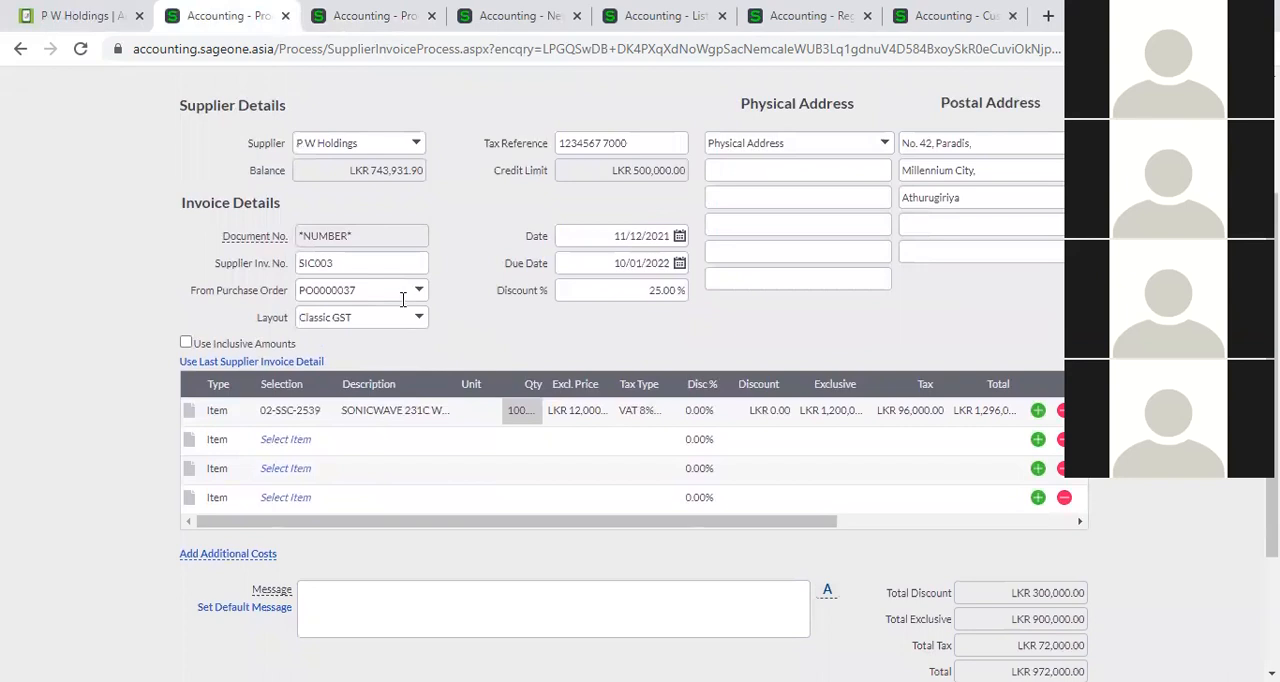
{"action": "double_click", "coordinate": [393, 263]}
{"action": "key", "text": "BackSpace"}
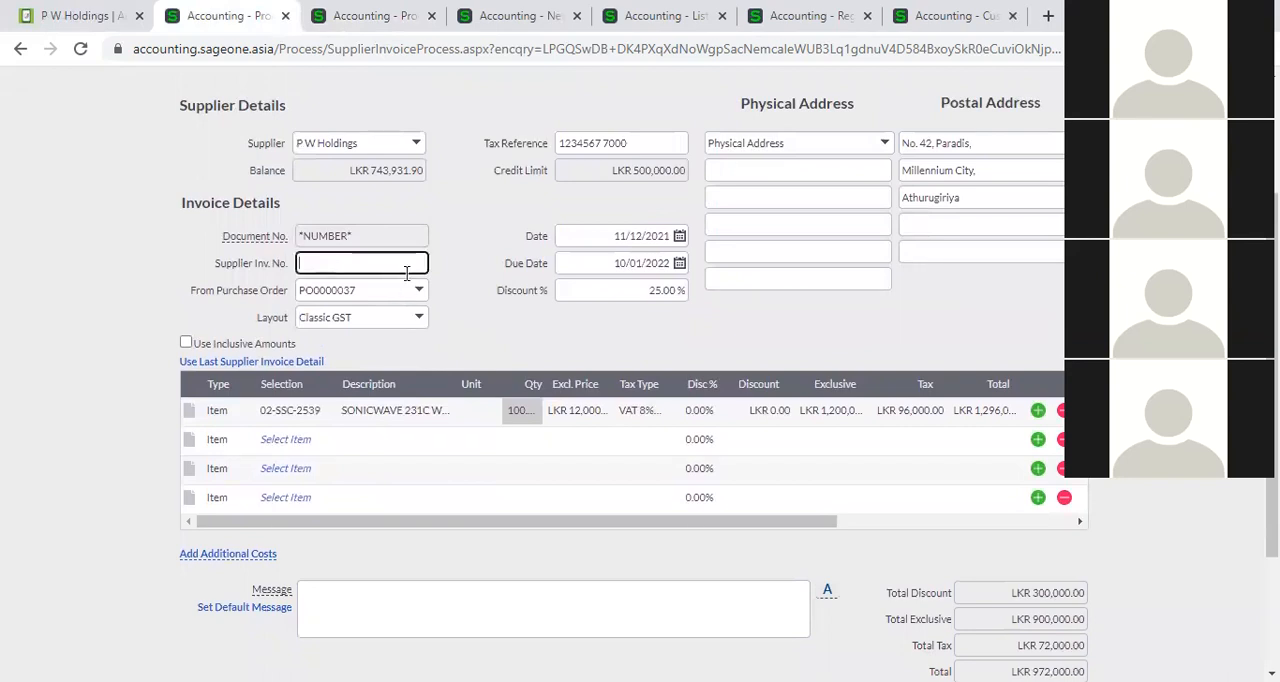
{"action": "left_click", "coordinate": [489, 320]}
Try to save the P W Holdings invoice without a supplier invoice number, declining to exceed the credit limit.
{"action": "scroll", "coordinate": [519, 447], "scroll_direction": "down", "scroll_amount": 2}
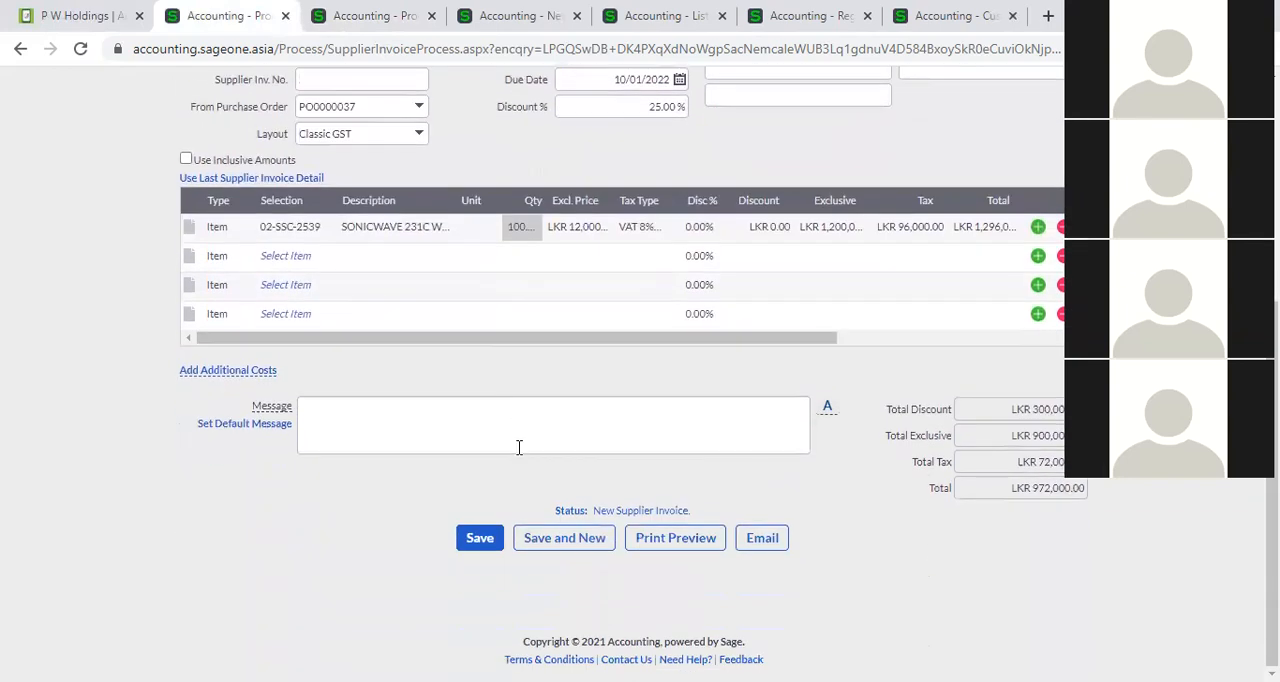
{"action": "left_click", "coordinate": [480, 537]}
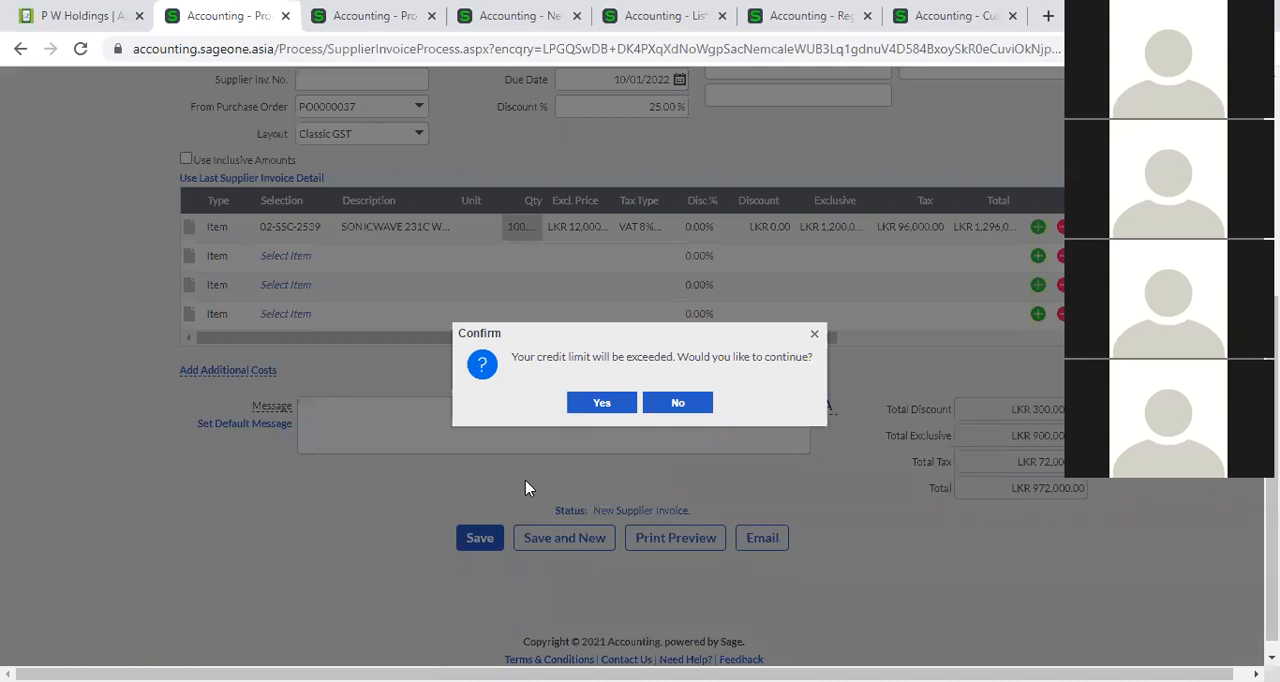
{"action": "left_click", "coordinate": [676, 410]}
Set the quantity of item 02-SSC-2539 to 1 and try to save the invoice, agreeing to exceed the credit limit.
{"action": "left_click", "coordinate": [522, 232]}
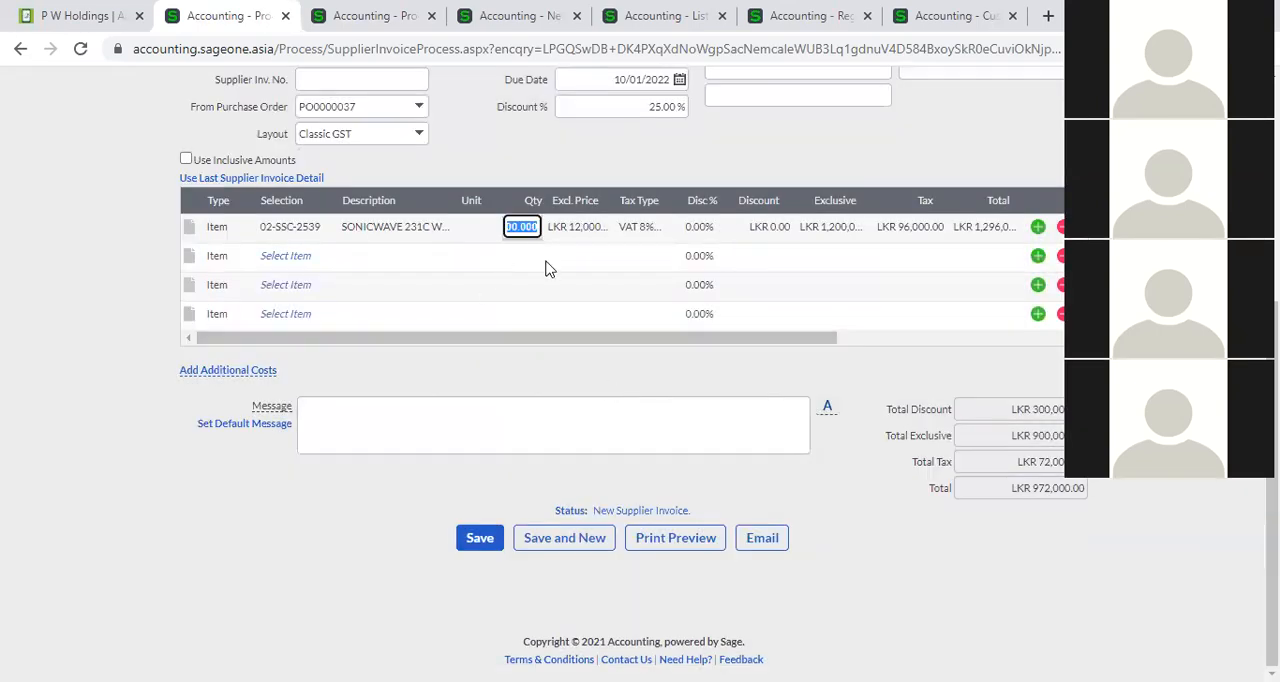
{"action": "type", "text": "1"}
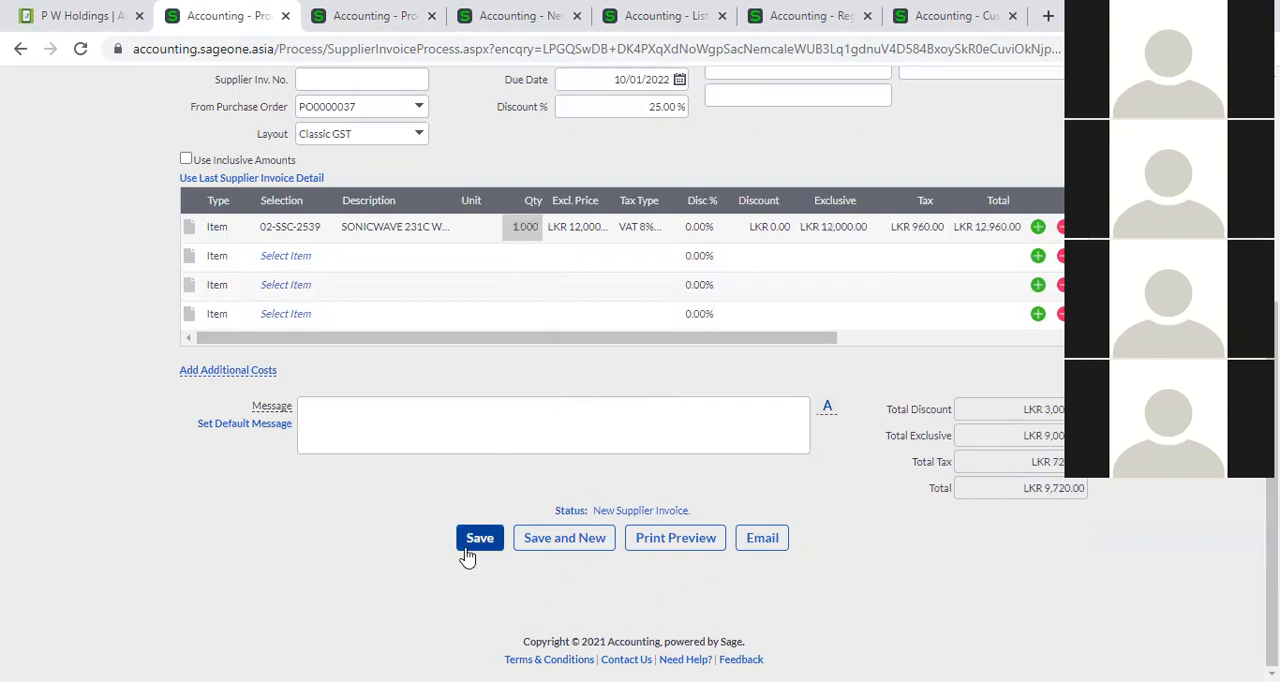
{"action": "left_click", "coordinate": [476, 545]}
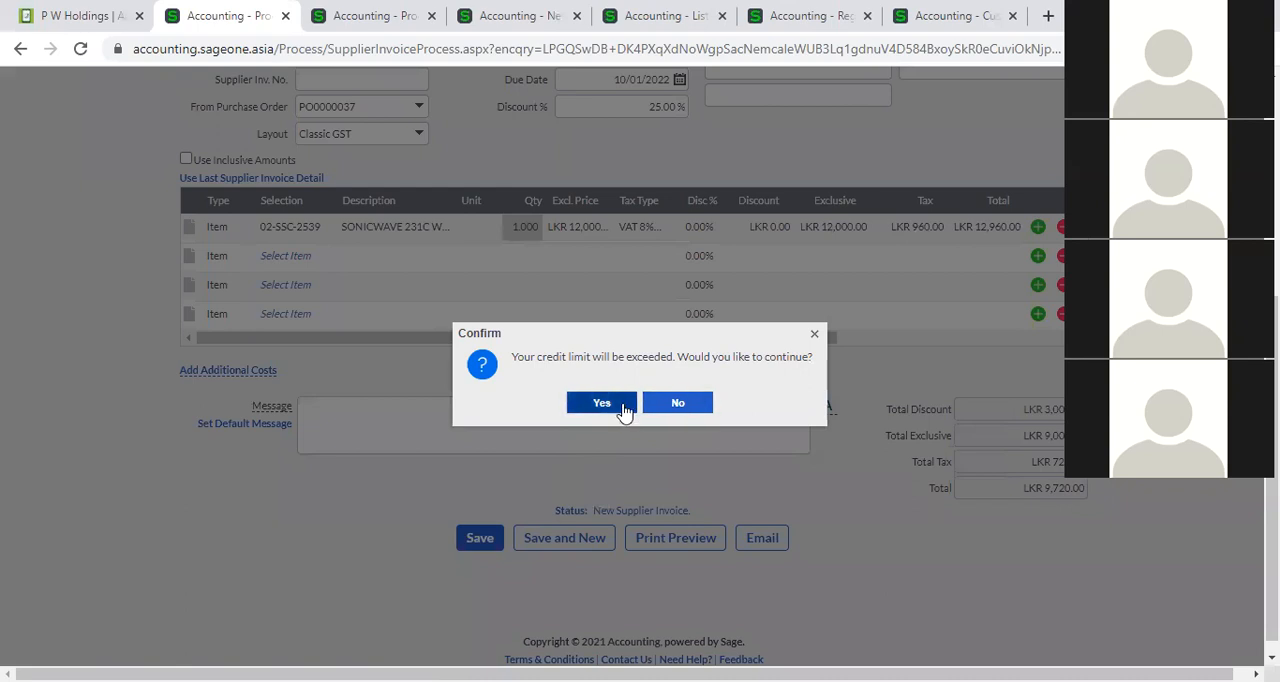
{"action": "left_click", "coordinate": [624, 404]}
{"action": "left_click", "coordinate": [495, 545]}
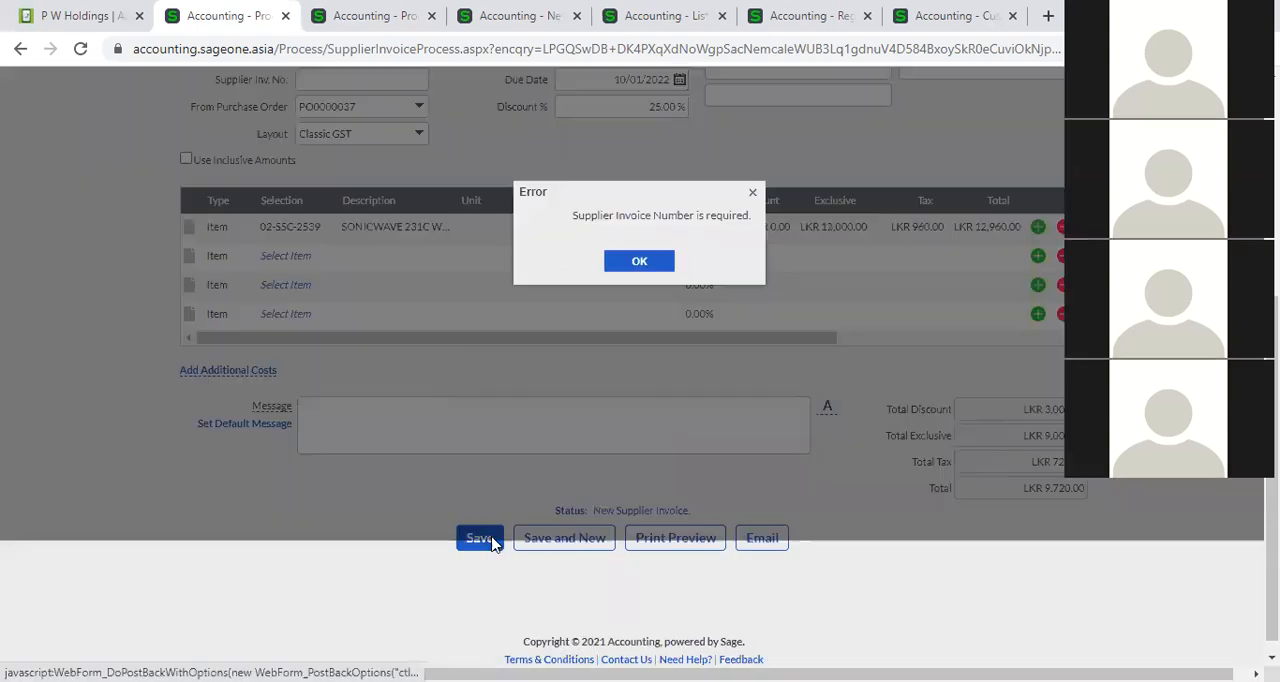
{"action": "scroll", "coordinate": [617, 499], "scroll_direction": "down", "scroll_amount": 3}
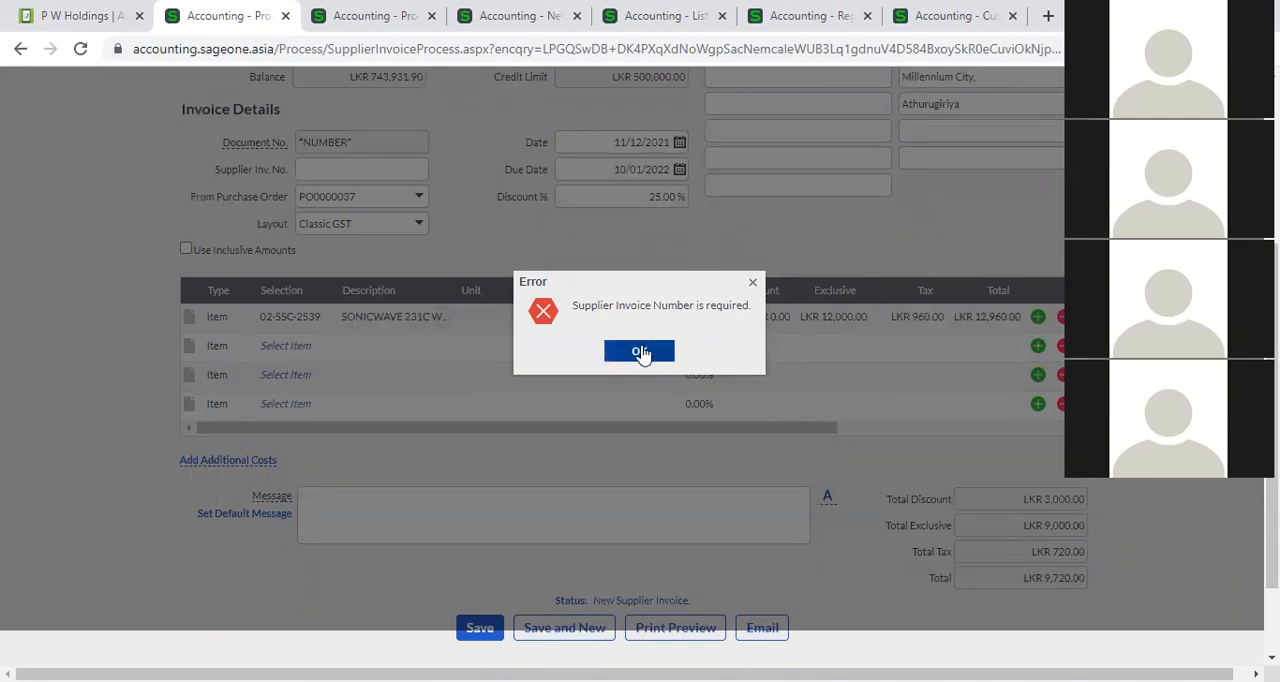
{"action": "left_click", "coordinate": [640, 352]}
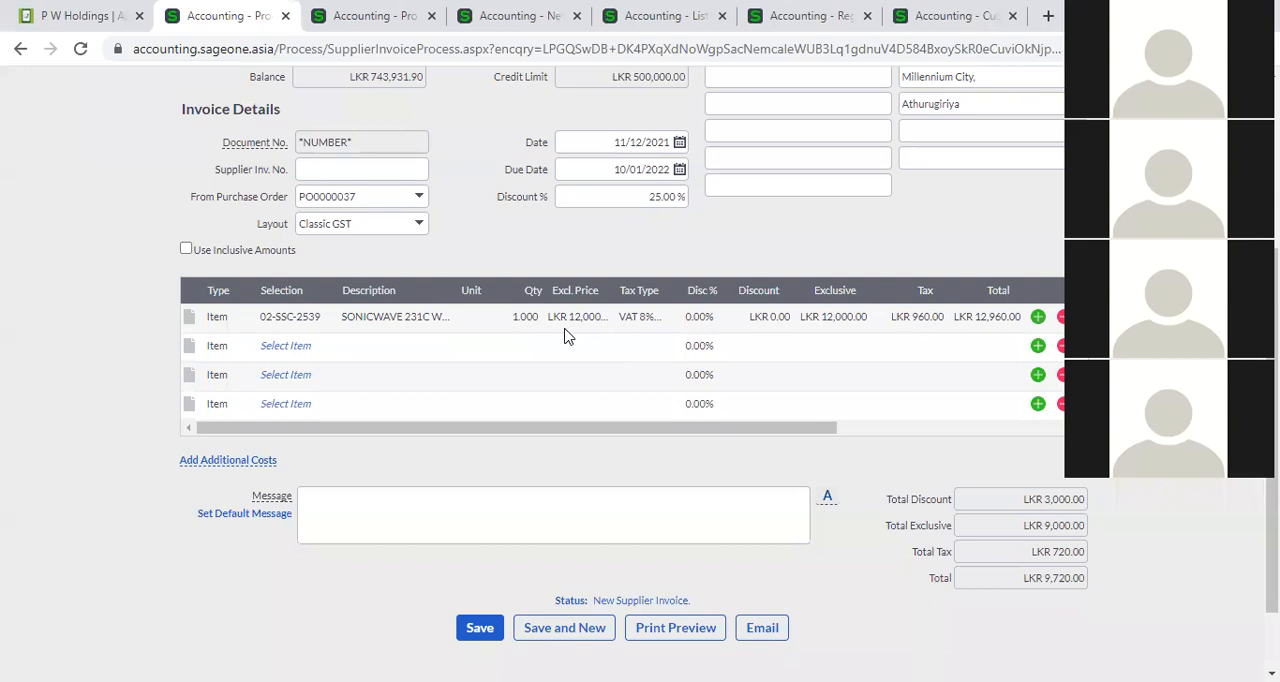
Return to the Al Naboodah supplier invoice and copy it into a new invoice.
{"action": "scroll", "coordinate": [549, 336], "scroll_direction": "up", "scroll_amount": 1}
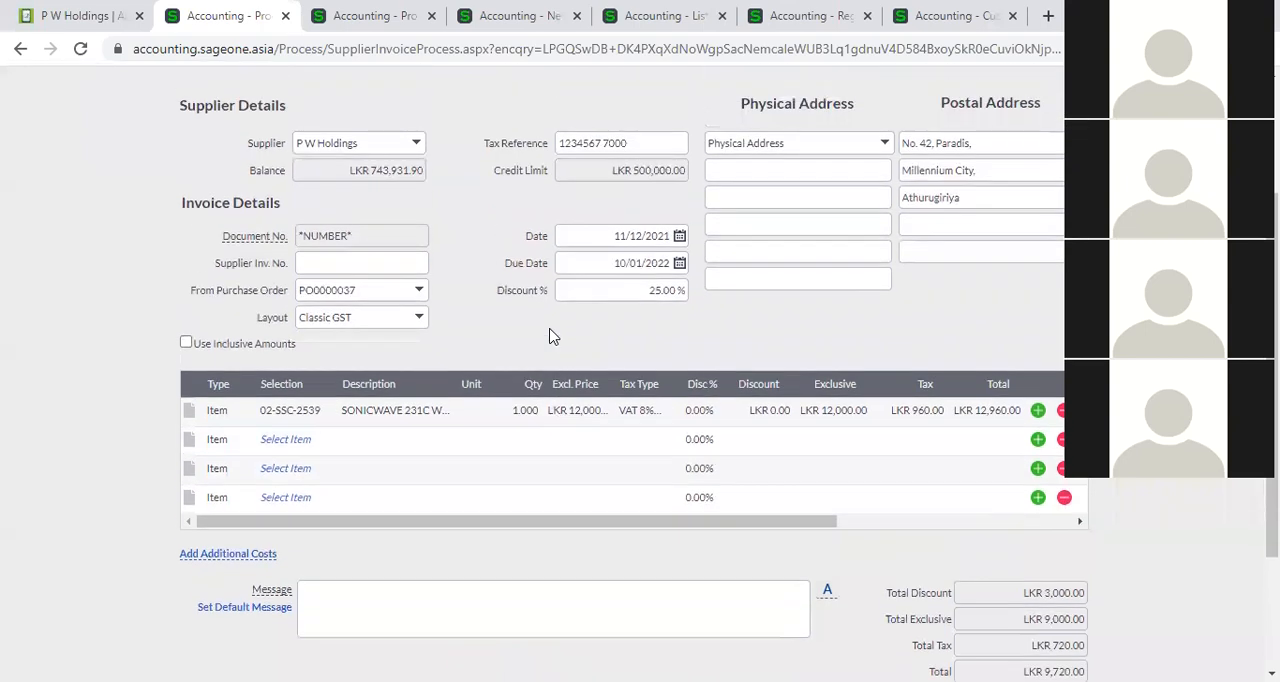
{"action": "left_click", "coordinate": [340, 12]}
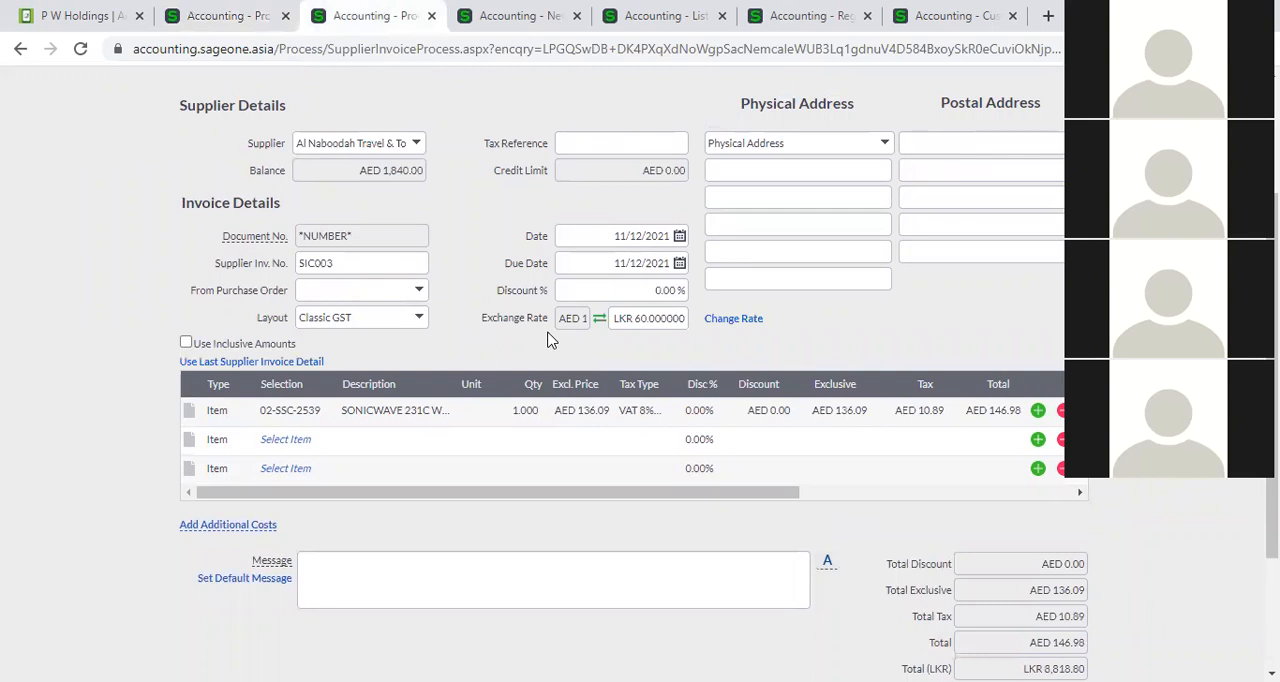
{"action": "scroll", "coordinate": [454, 268], "scroll_direction": "down", "scroll_amount": 1}
{"action": "scroll", "coordinate": [437, 243], "scroll_direction": "up", "scroll_amount": 1}
{"action": "scroll", "coordinate": [398, 321], "scroll_direction": "up", "scroll_amount": 1}
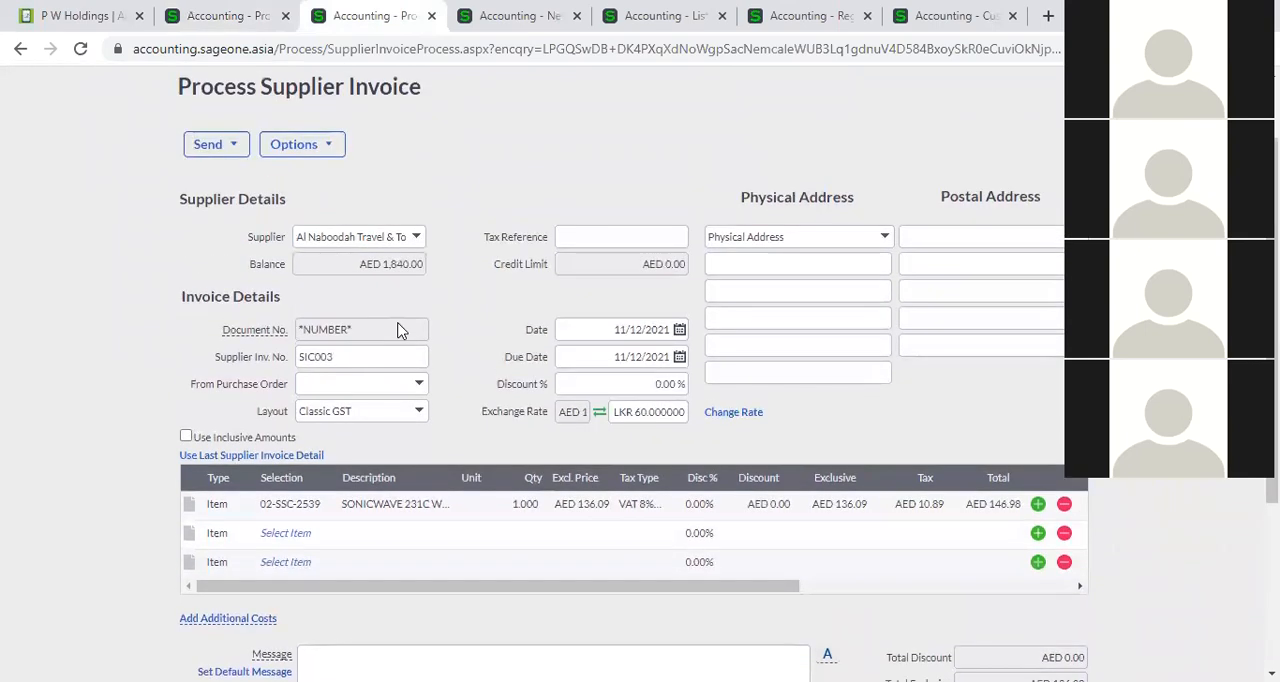
{"action": "double_click", "coordinate": [367, 352]}
{"action": "left_click", "coordinate": [296, 146]}
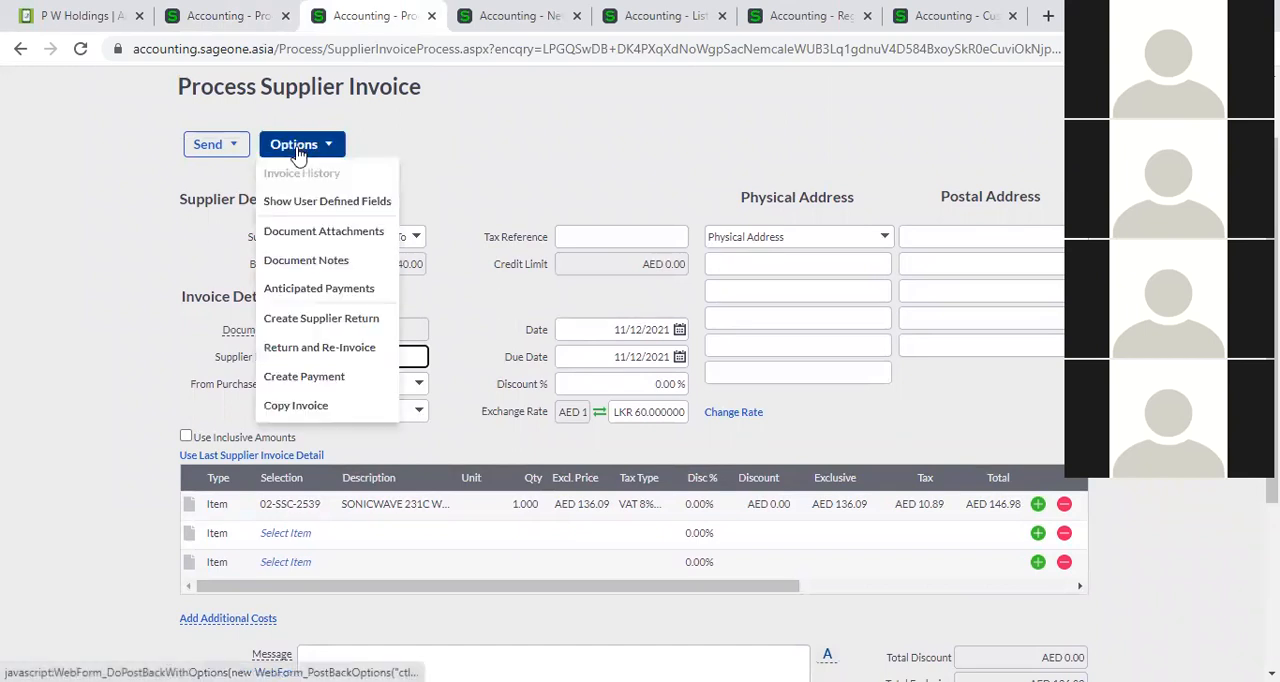
{"action": "left_click", "coordinate": [330, 401]}
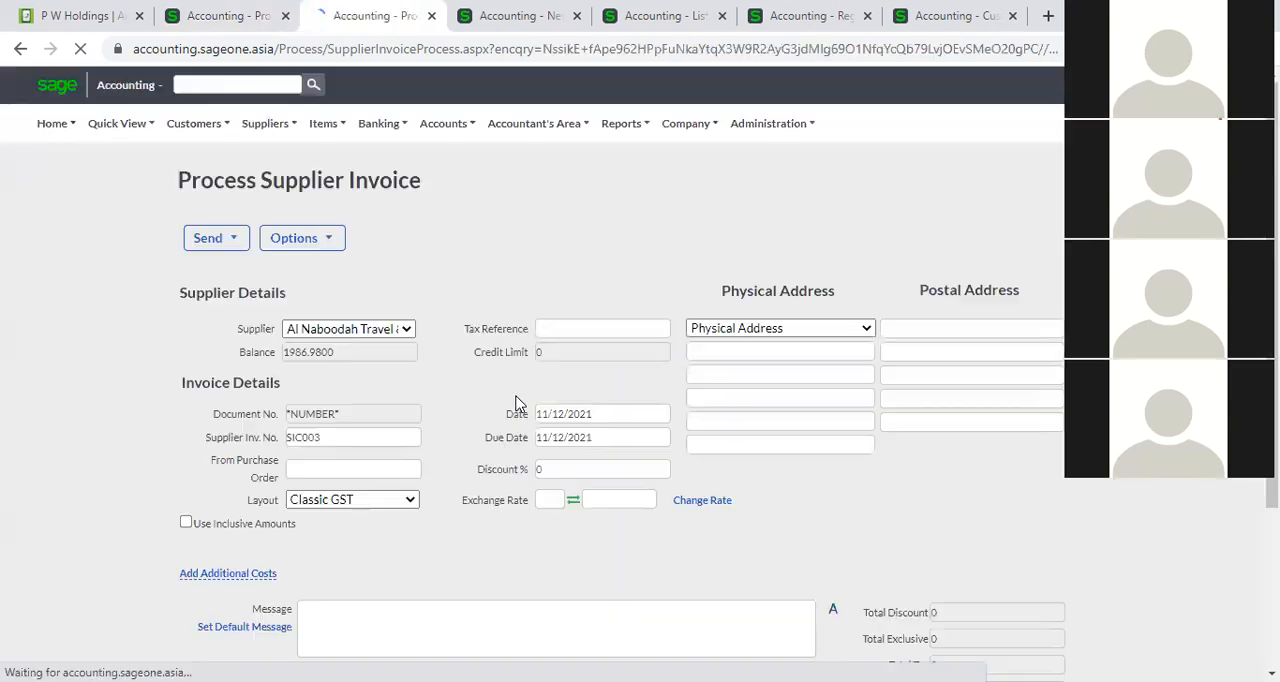
Try to save the copied invoice as SIC003, checking the company's Customer and Supplier Settings before declining to reuse the supplier invoice number.
{"action": "scroll", "coordinate": [406, 447], "scroll_direction": "down", "scroll_amount": 3}
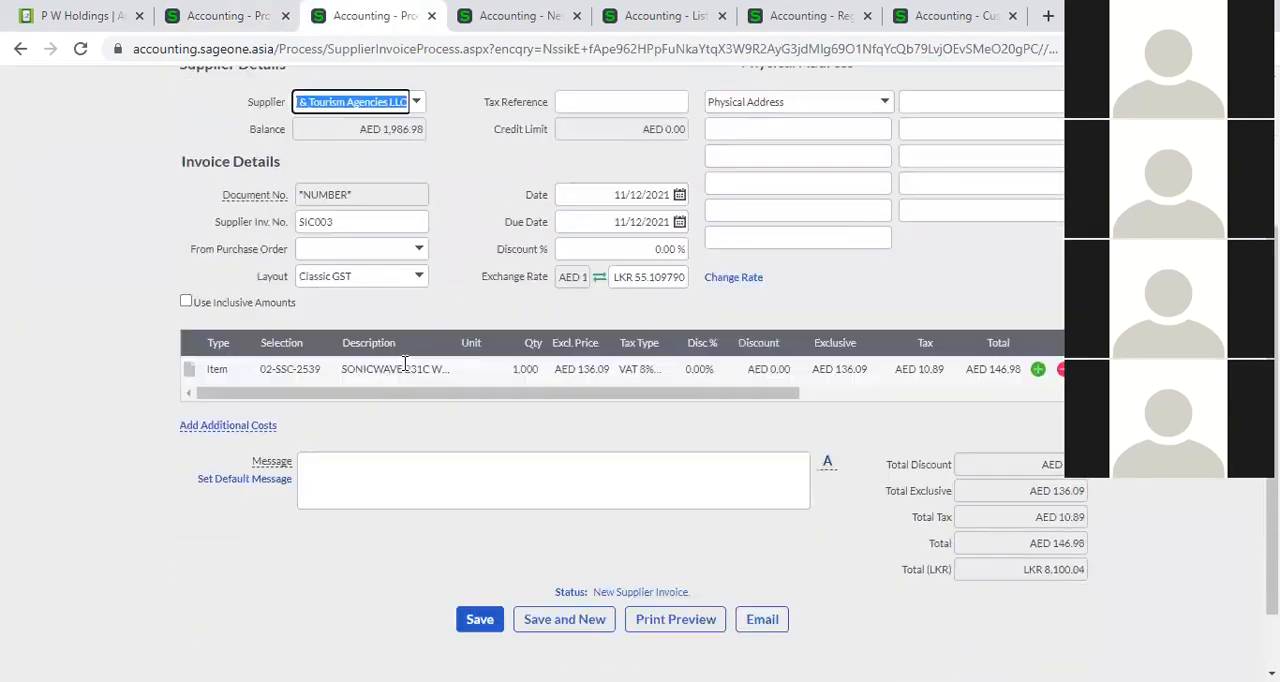
{"action": "scroll", "coordinate": [406, 362], "scroll_direction": "down", "scroll_amount": 1}
{"action": "left_click", "coordinate": [478, 567]}
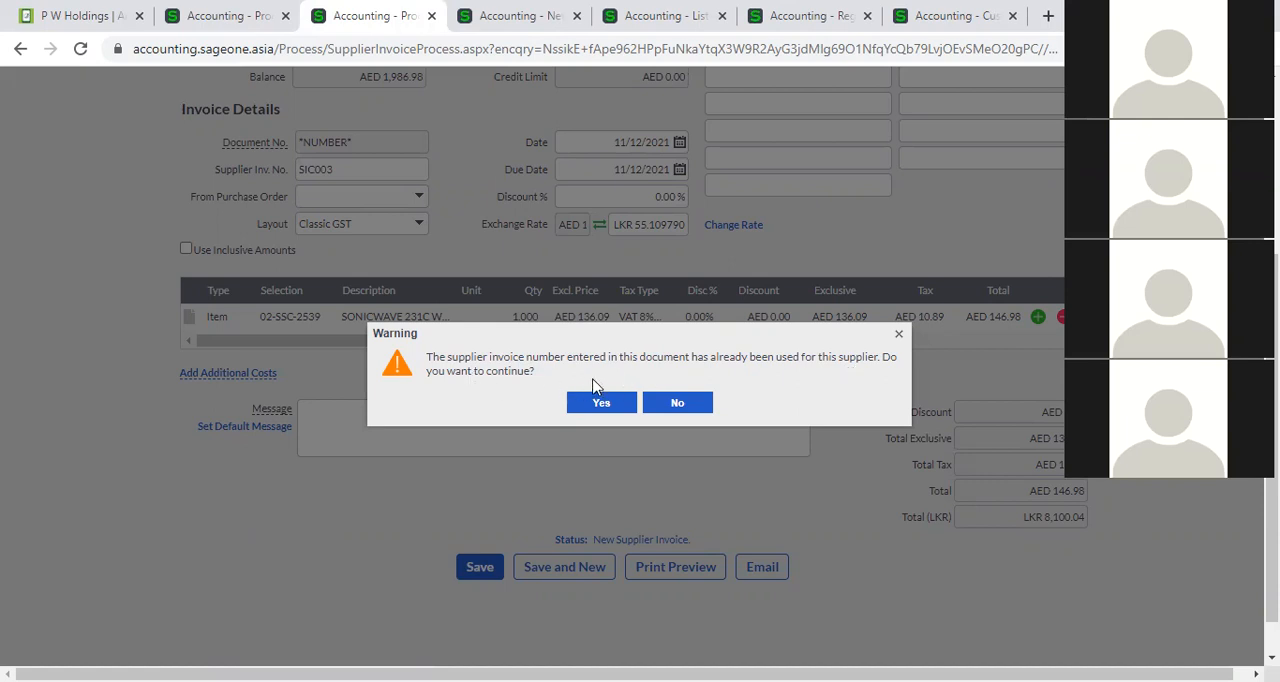
{"action": "left_click", "coordinate": [490, 17]}
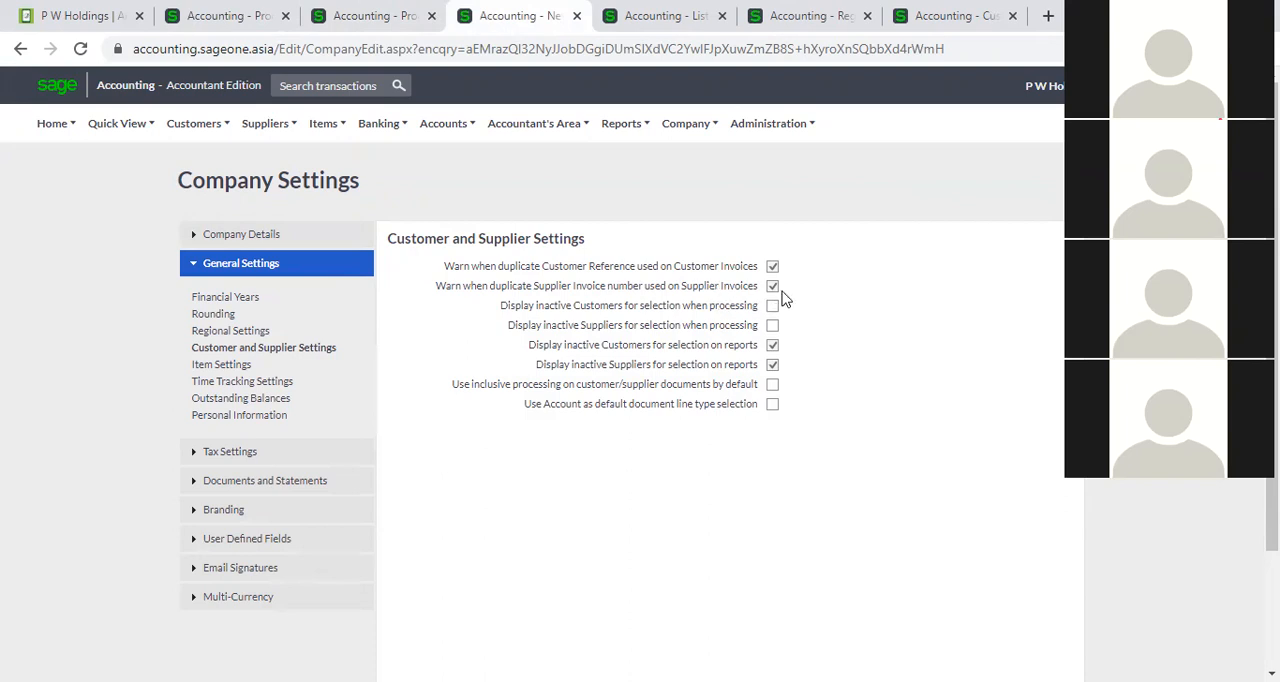
{"action": "left_click", "coordinate": [360, 17]}
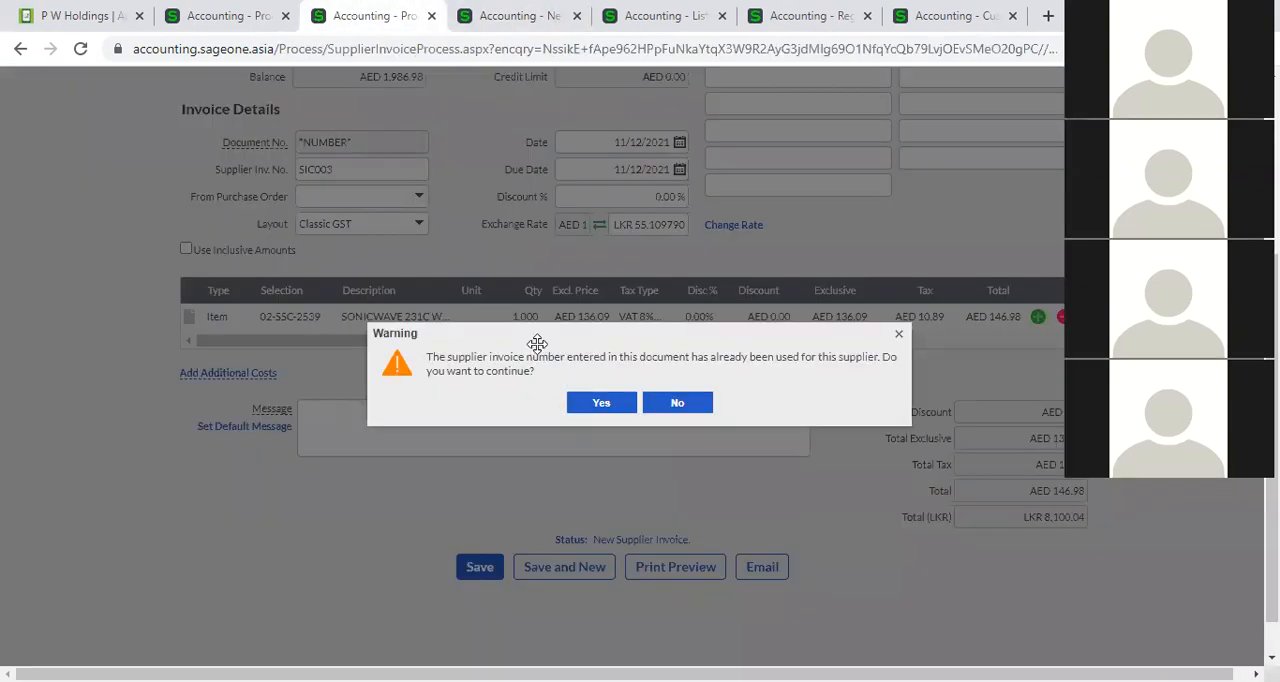
{"action": "scroll", "coordinate": [440, 345], "scroll_direction": "up", "scroll_amount": 2}
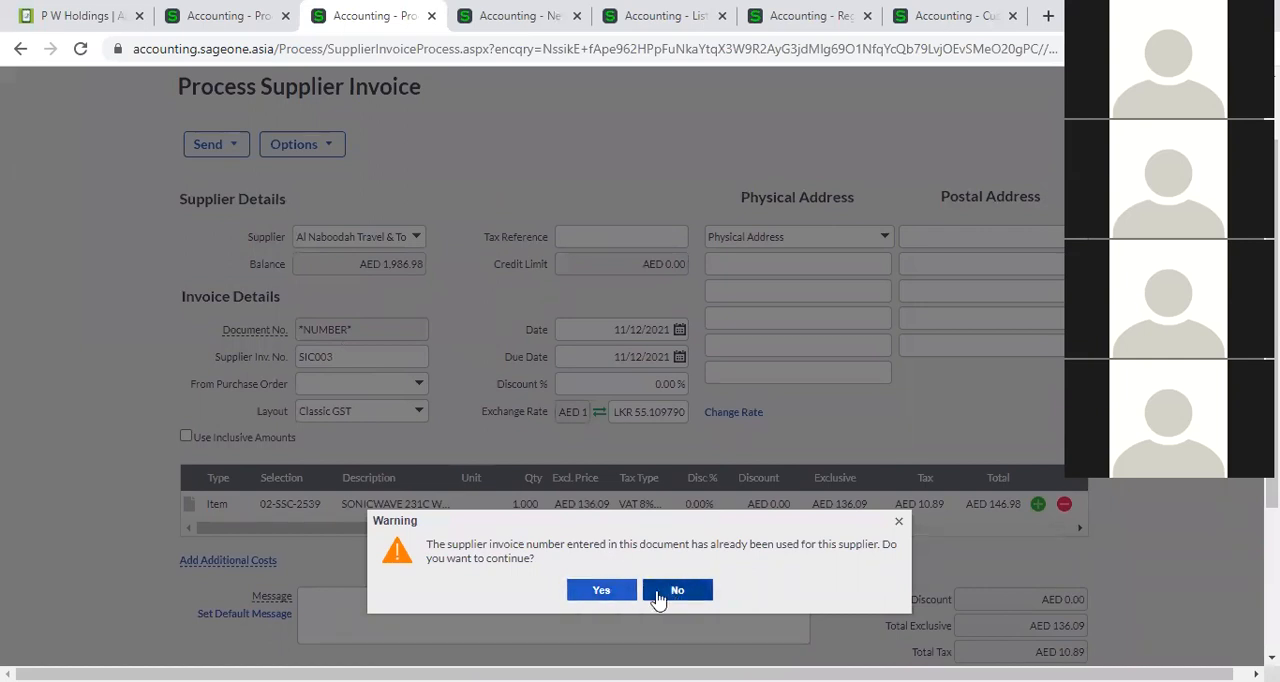
{"action": "left_click", "coordinate": [659, 594]}
Try again to save the copied Al Naboodah invoice with supplier invoice number SIC003, declining to continue.
{"action": "double_click", "coordinate": [363, 356]}
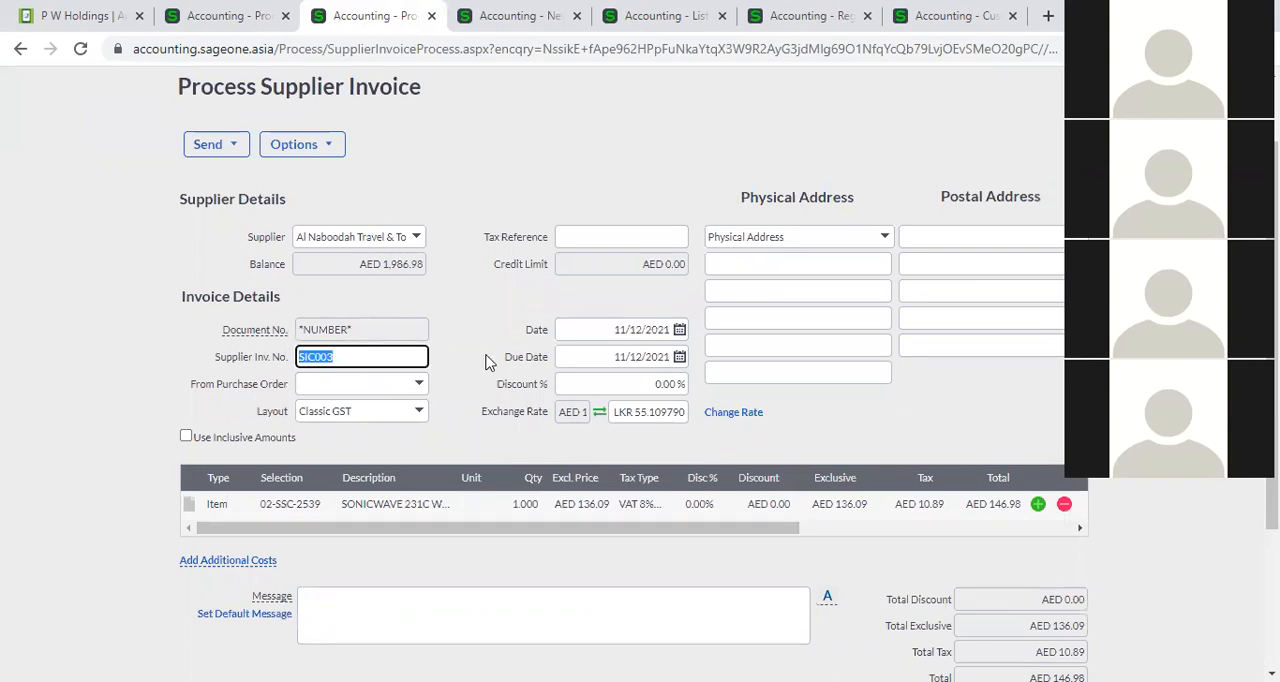
{"action": "scroll", "coordinate": [488, 409], "scroll_direction": "down", "scroll_amount": 3}
{"action": "left_click", "coordinate": [480, 538]}
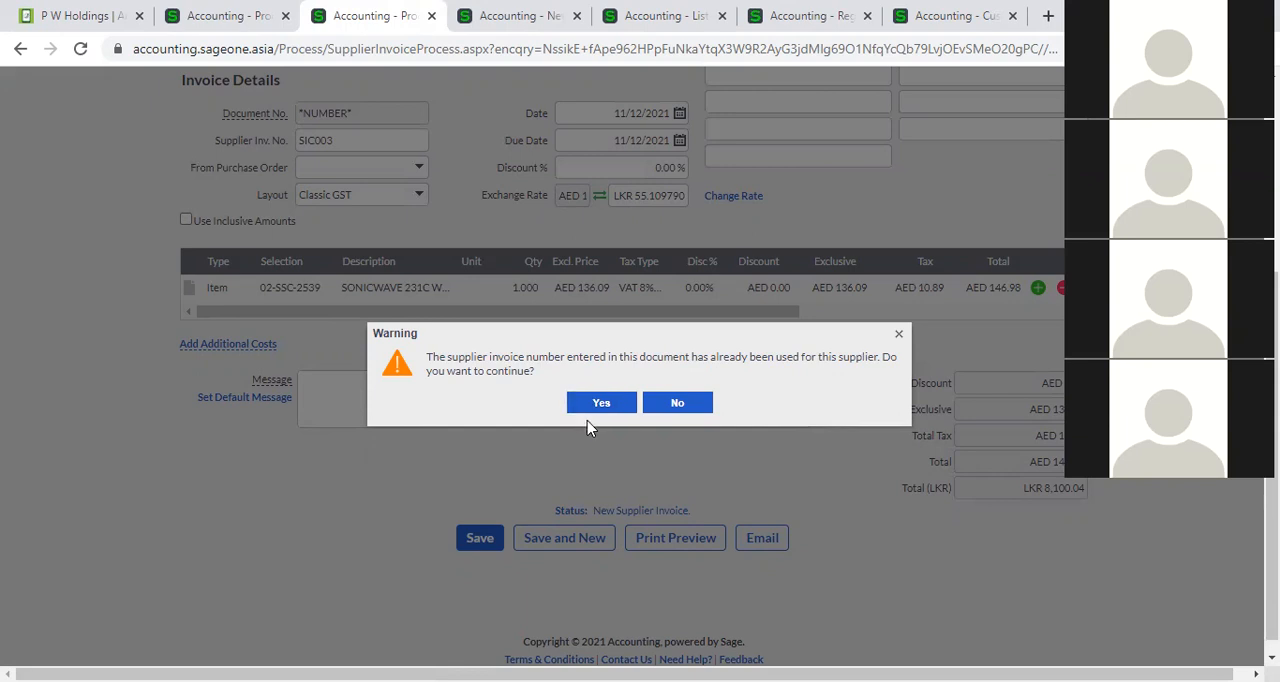
{"action": "left_click", "coordinate": [686, 404]}
Save the copied invoice with supplier invoice number SIC004 and open it from the supplier invoices list.
{"action": "double_click", "coordinate": [378, 141]}
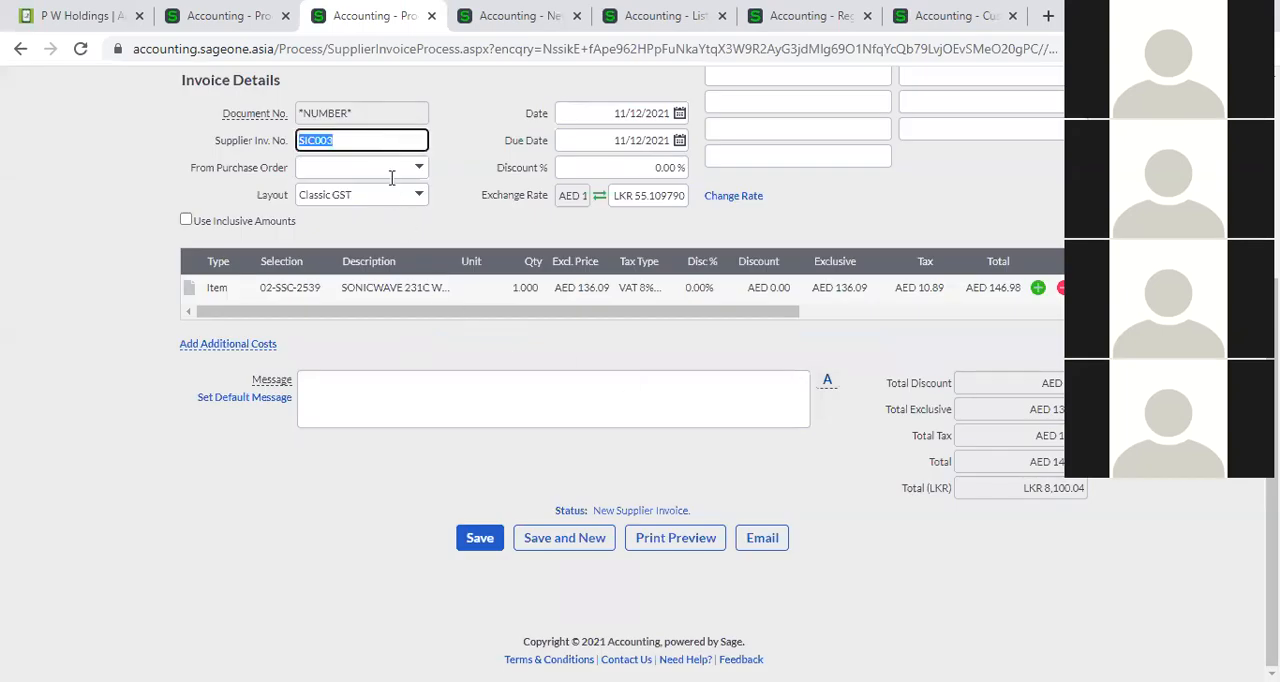
{"action": "type", "text": "SIC004"}
{"action": "left_click", "coordinate": [491, 549]}
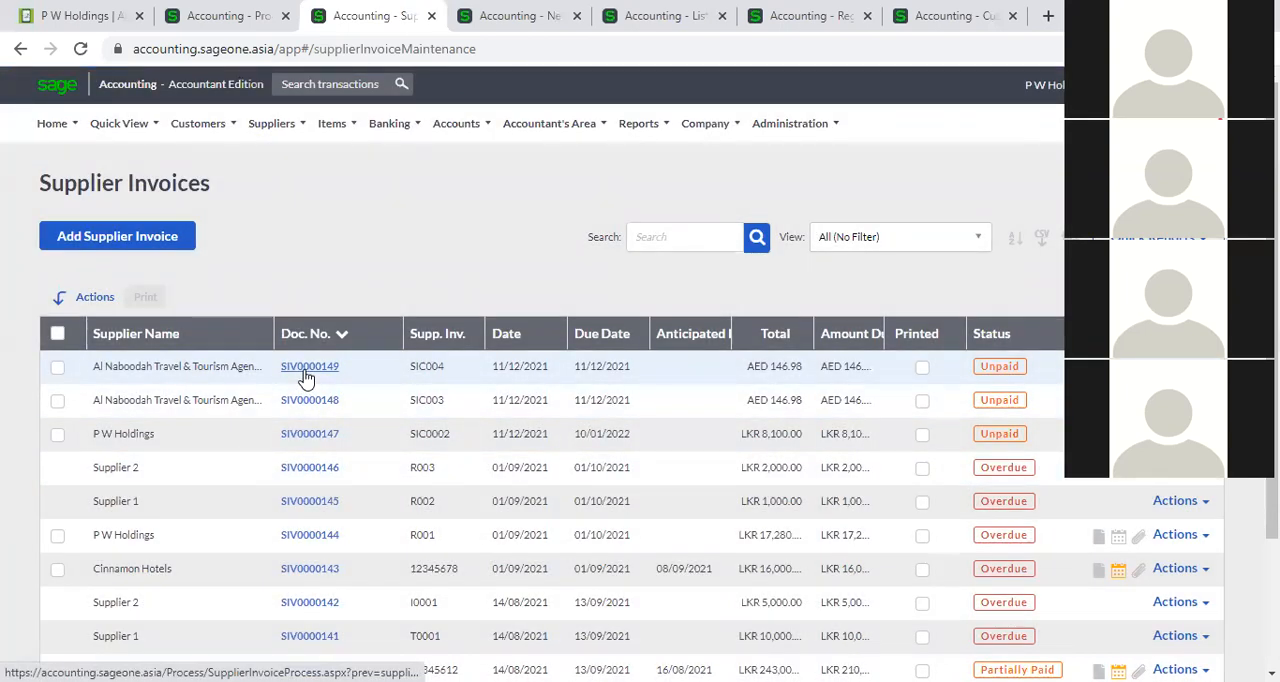
{"action": "left_click", "coordinate": [306, 370]}
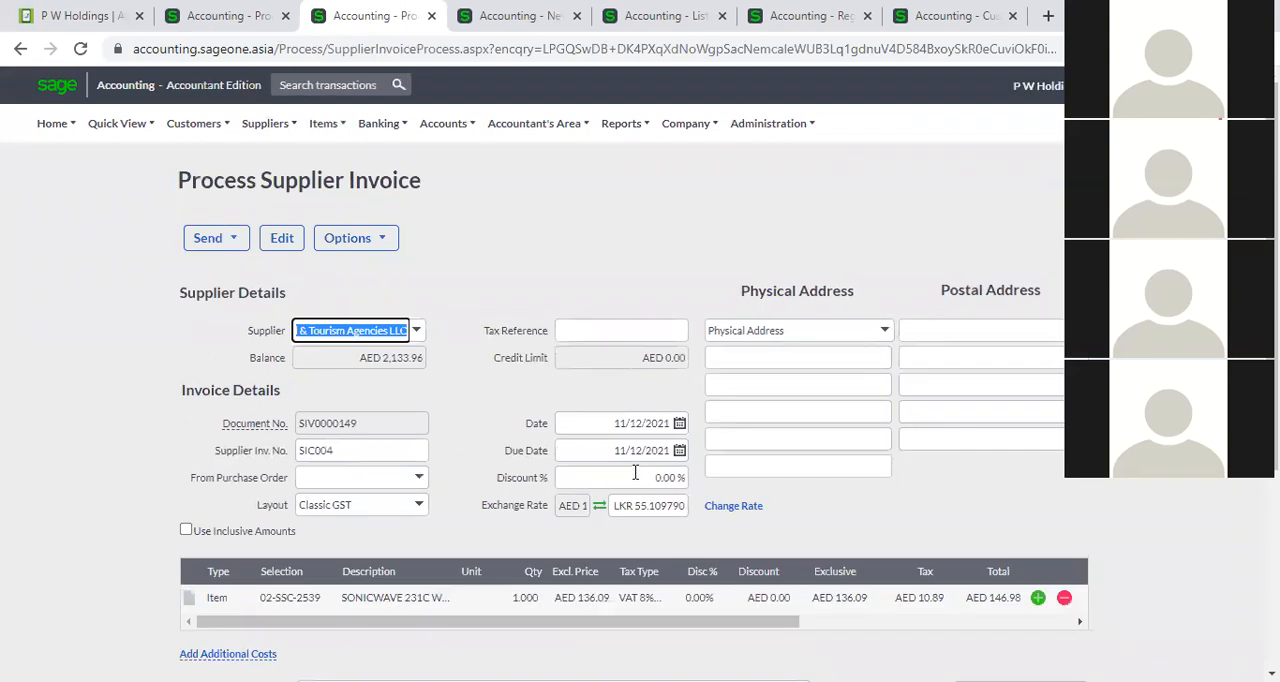
Examine the date and due date on the P W Holdings invoice, returning to the saved Al Naboodah invoice.
{"action": "left_click", "coordinate": [255, 16]}
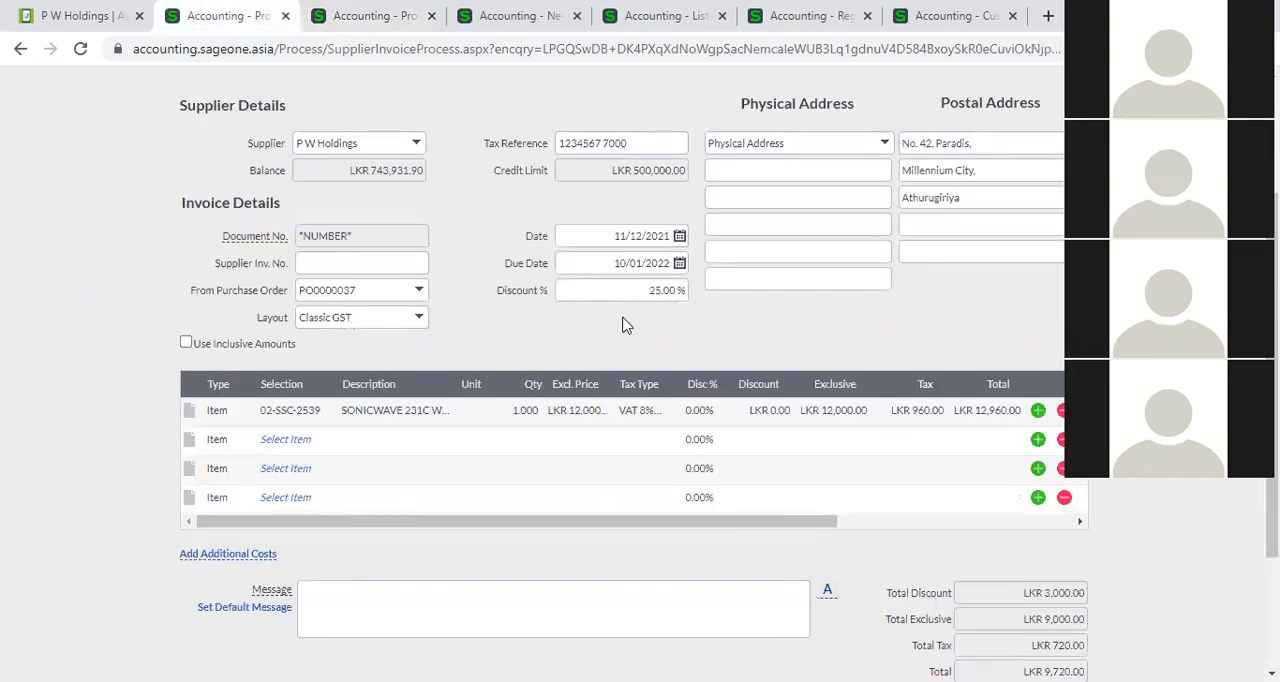
{"action": "left_click", "coordinate": [589, 247]}
{"action": "left_click", "coordinate": [609, 264]}
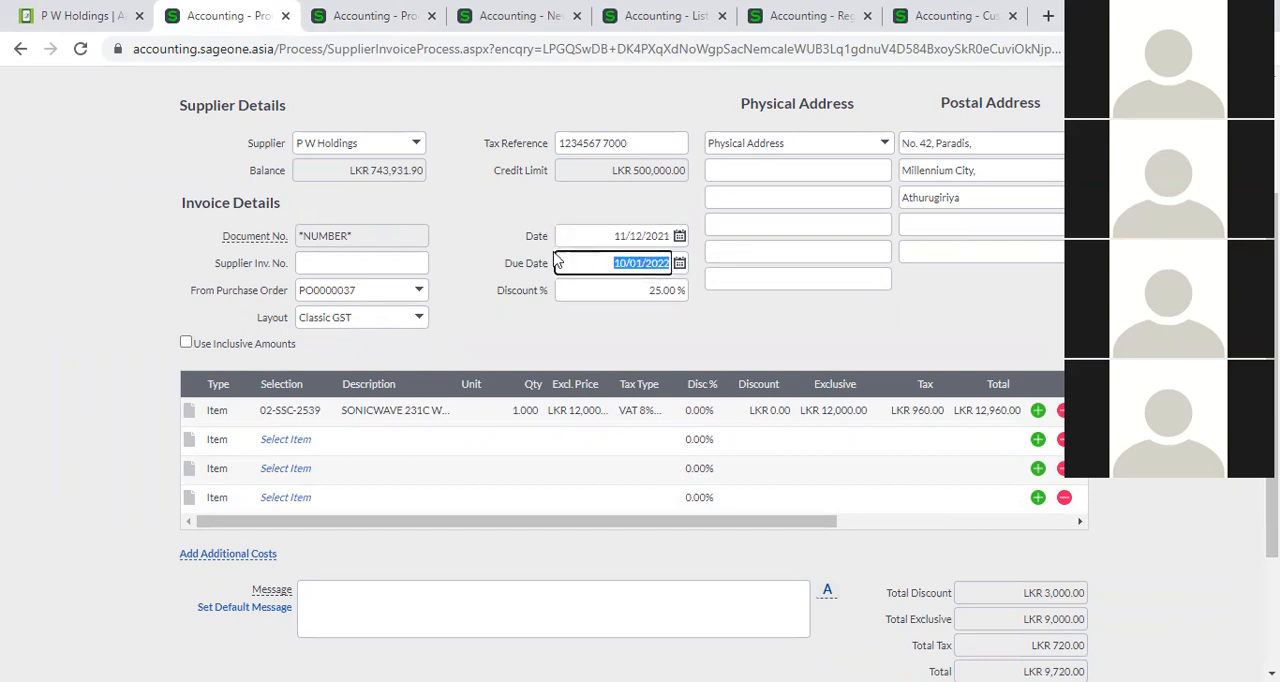
{"action": "left_click", "coordinate": [335, 22]}
{"action": "mouse_move", "coordinate": [197, 132]}
{"action": "mouse_move", "coordinate": [215, 186]}
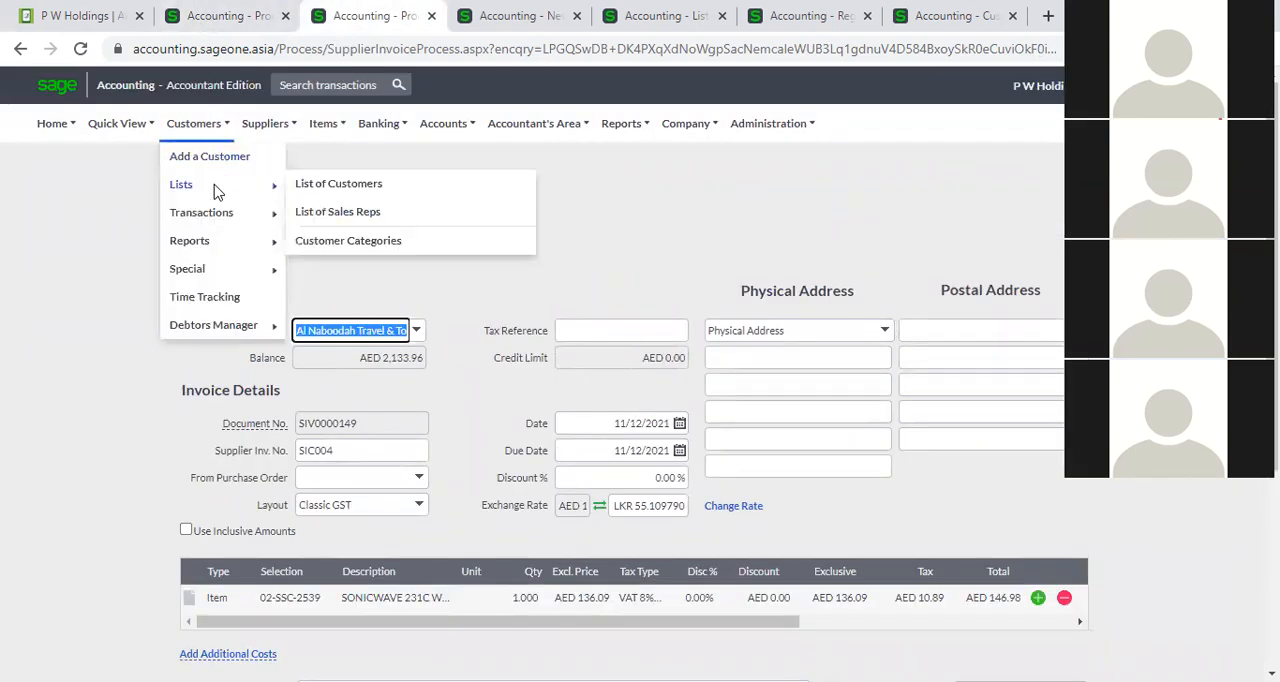
{"action": "left_click", "coordinate": [335, 186]}
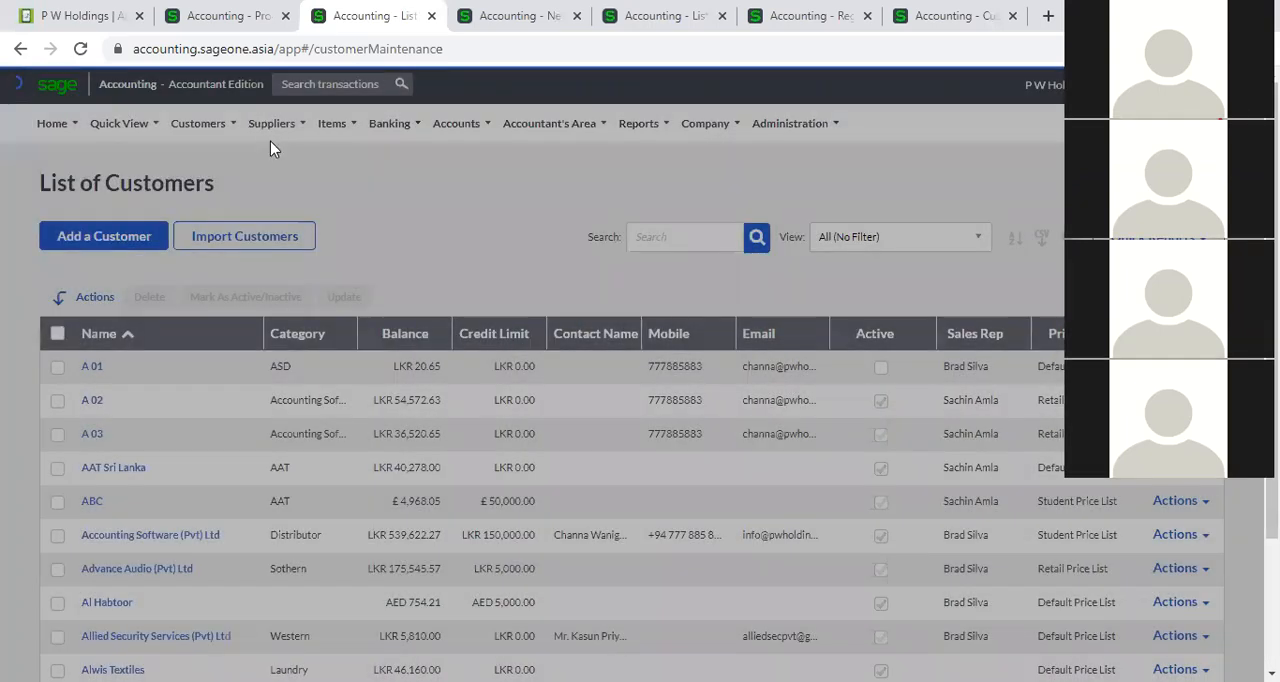
Search the list of suppliers for "P W" and open the P W Holdings record to view its default settings.
{"action": "mouse_move", "coordinate": [271, 123]}
{"action": "mouse_move", "coordinate": [330, 188]}
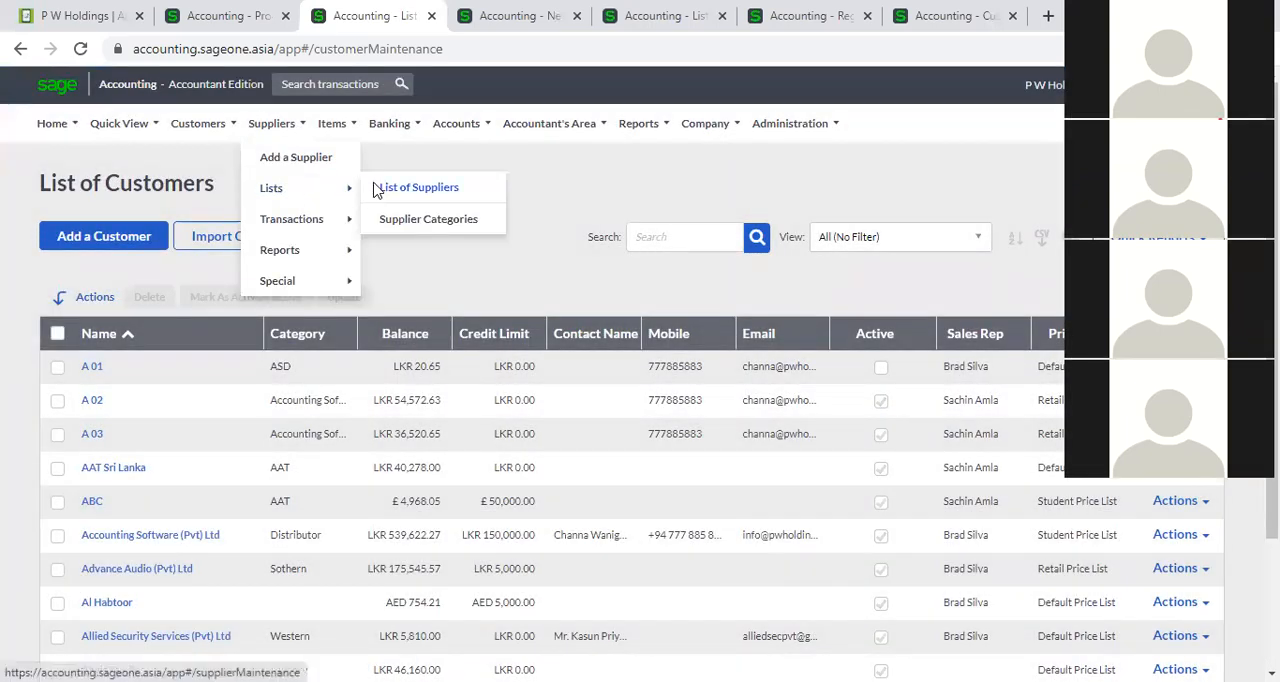
{"action": "left_click", "coordinate": [380, 189]}
{"action": "left_click", "coordinate": [698, 247]}
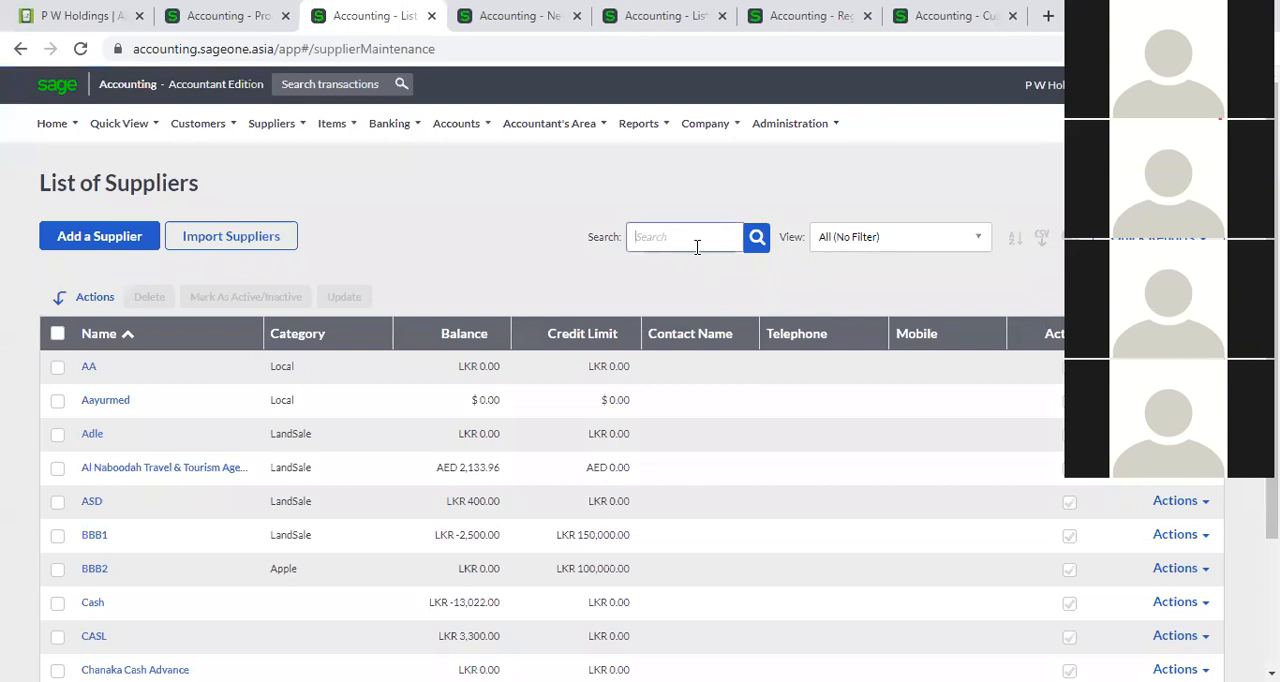
{"action": "type", "text": "P W"}
{"action": "key", "text": "Return"}
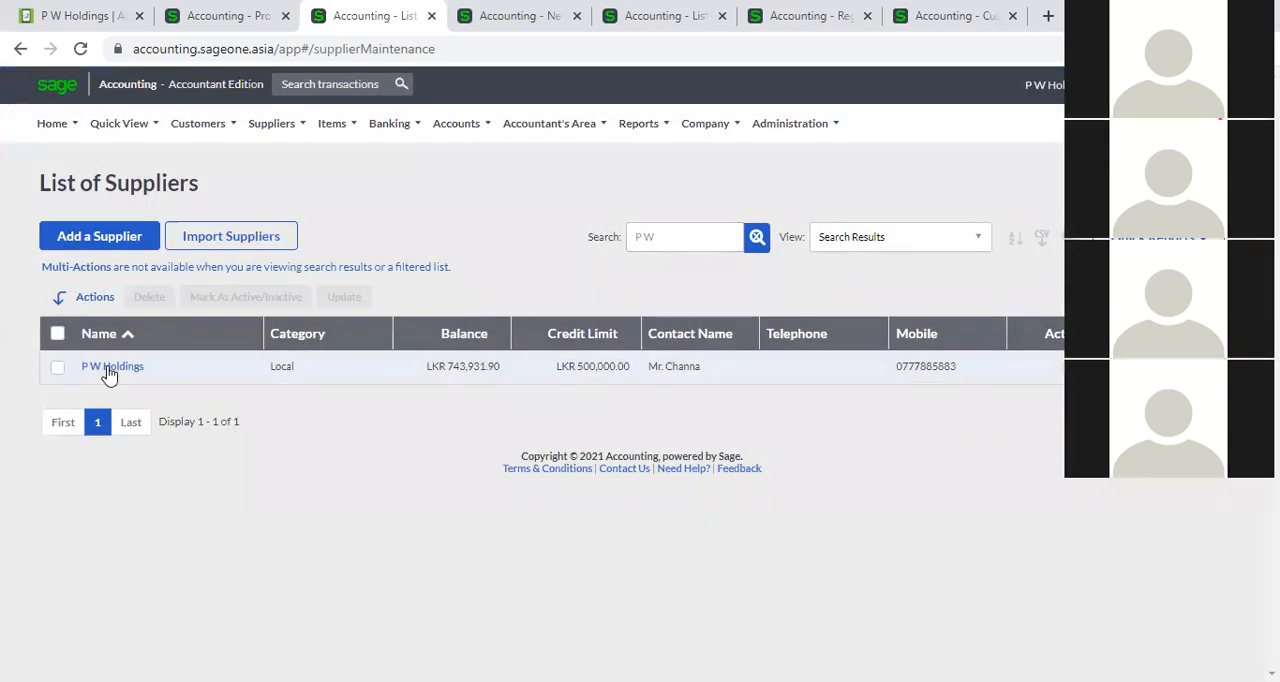
{"action": "left_click", "coordinate": [106, 368]}
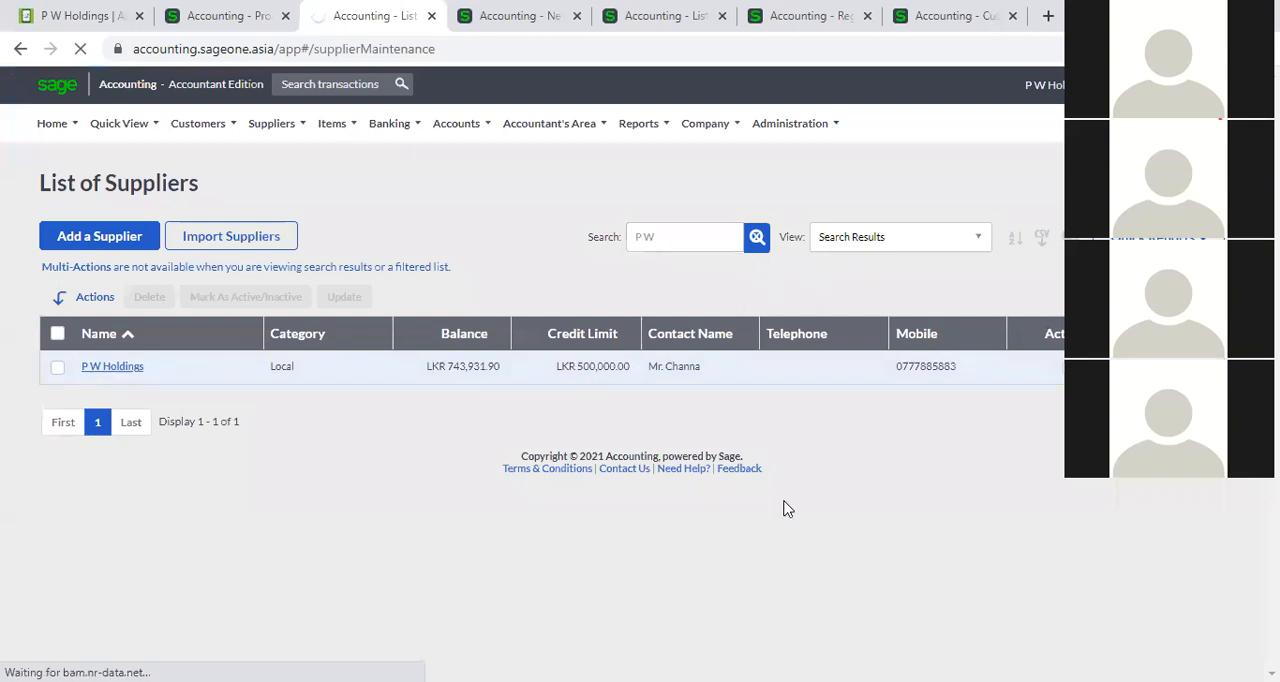
{"action": "scroll", "coordinate": [990, 520], "scroll_direction": "down", "scroll_amount": 3}
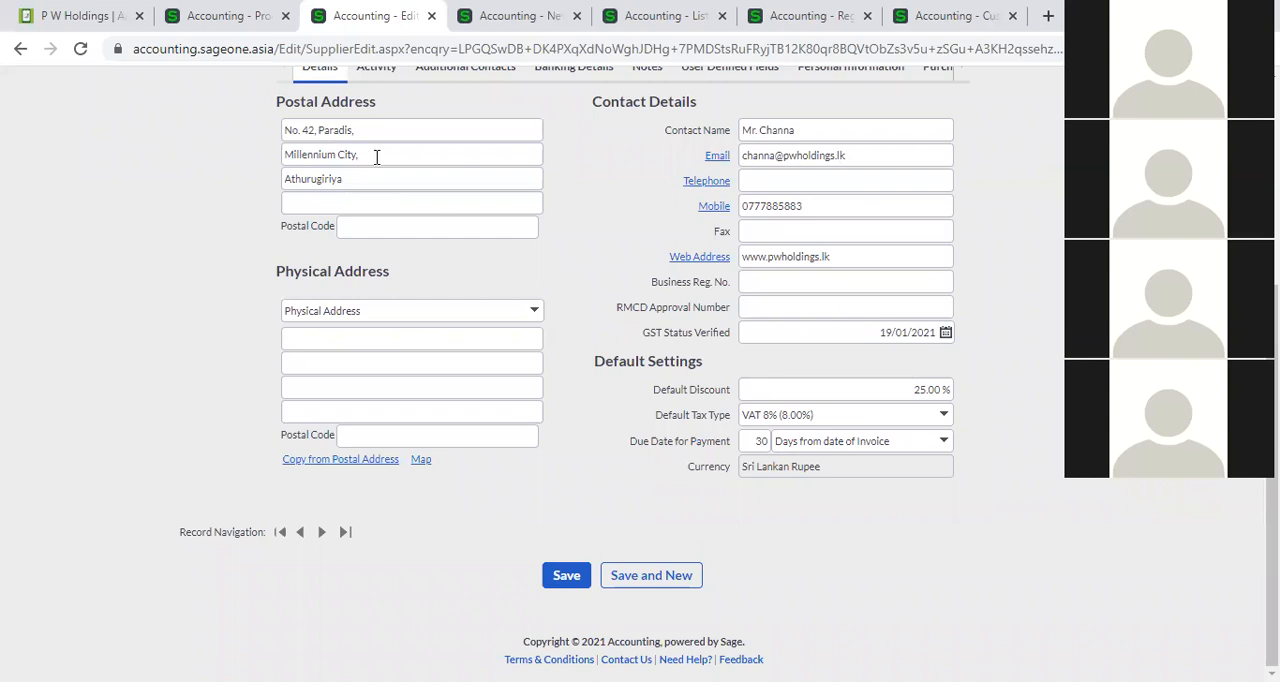
Compare the due date on the P W Holdings invoice with the payment due terms in the supplier record.
{"action": "left_click", "coordinate": [243, 15]}
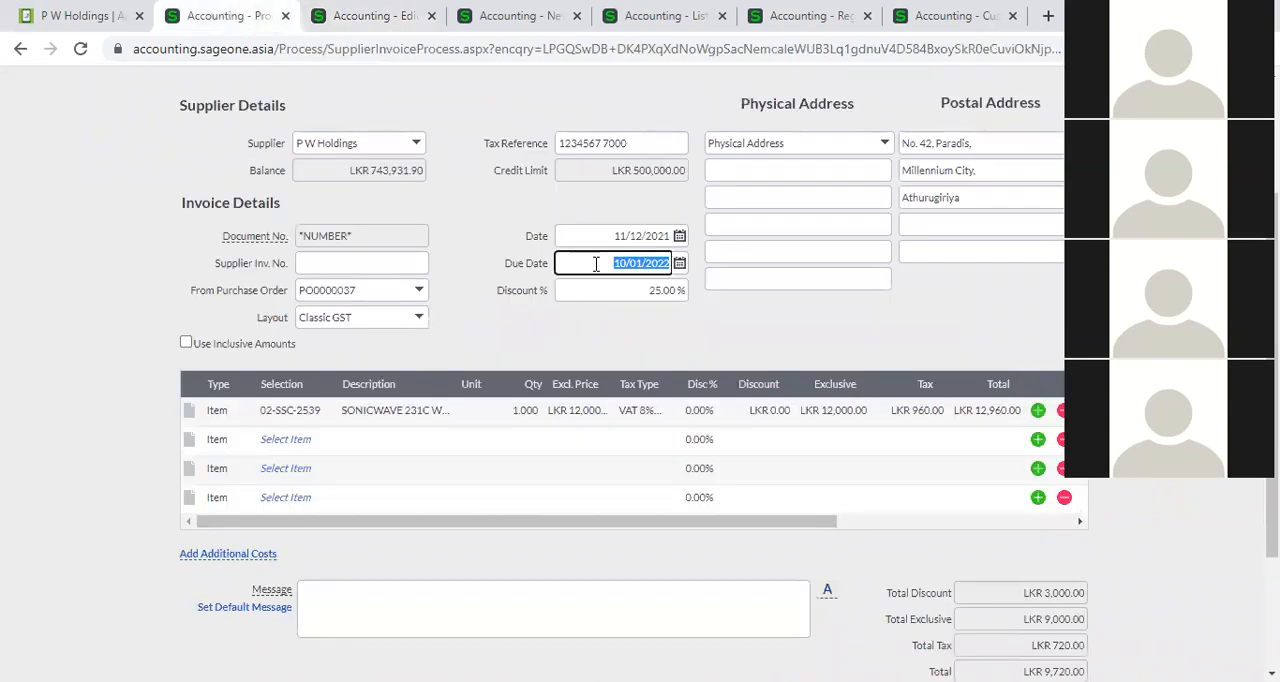
{"action": "left_click", "coordinate": [596, 264]}
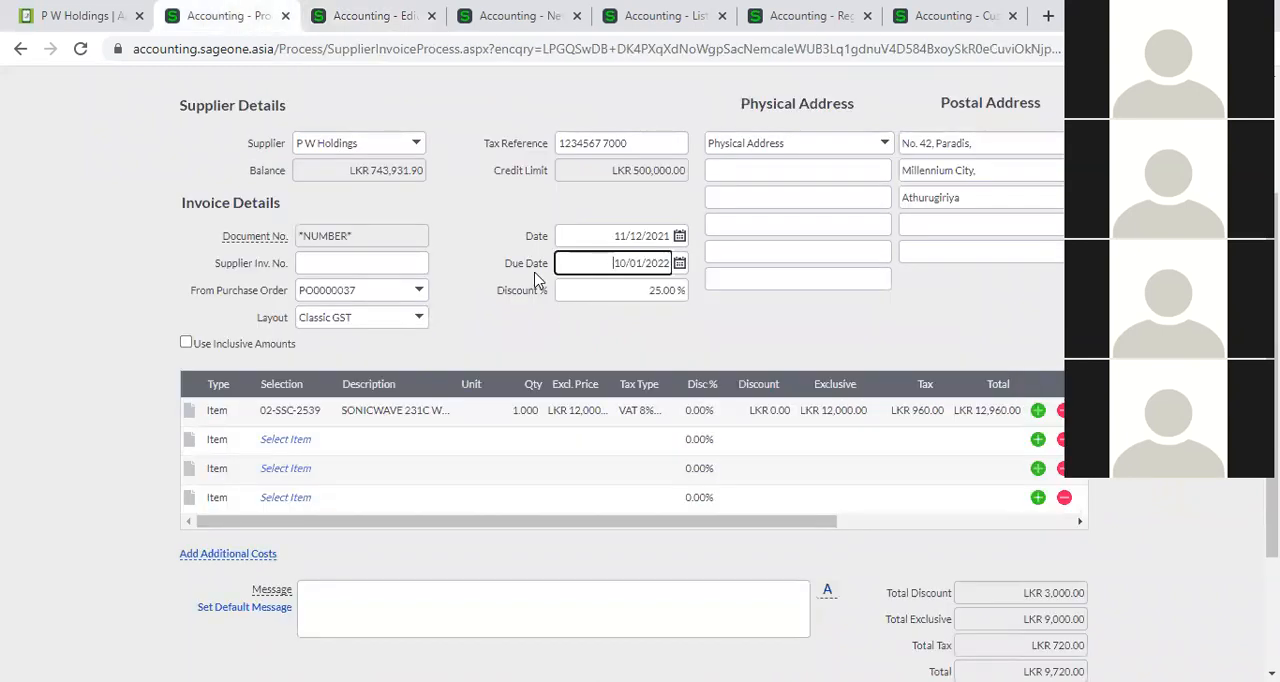
{"action": "left_click", "coordinate": [481, 333]}
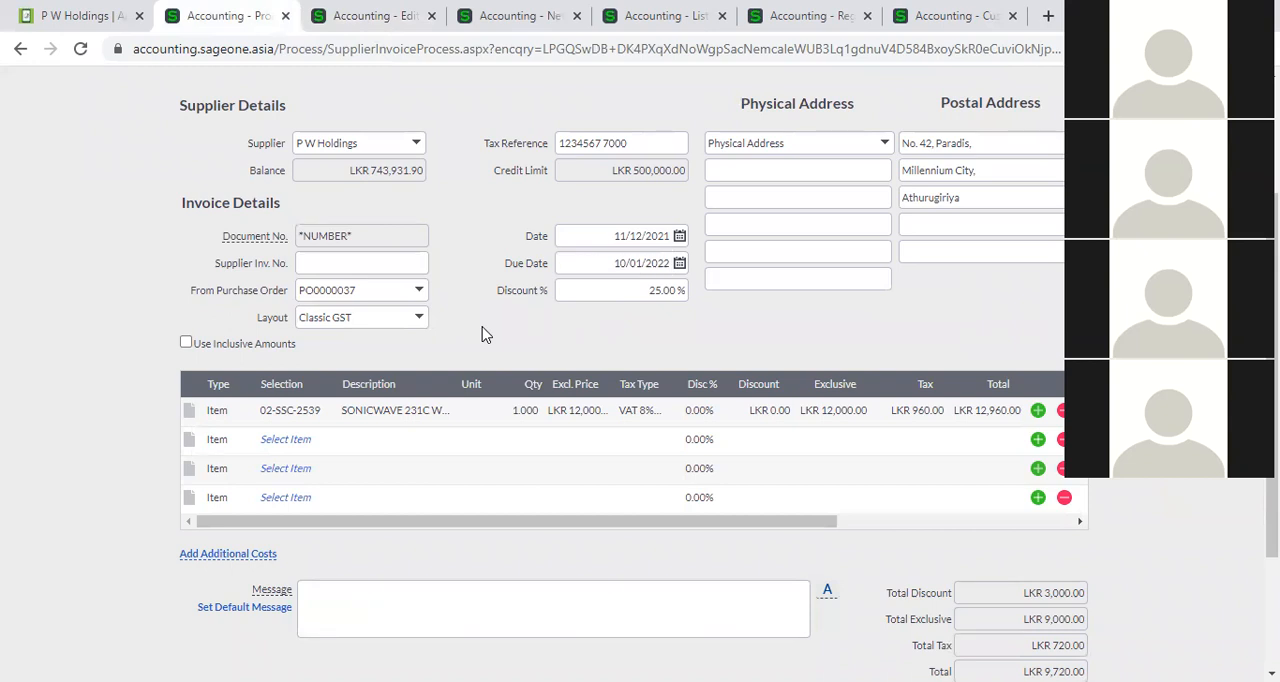
{"action": "scroll", "coordinate": [485, 333], "scroll_direction": "up", "scroll_amount": 3}
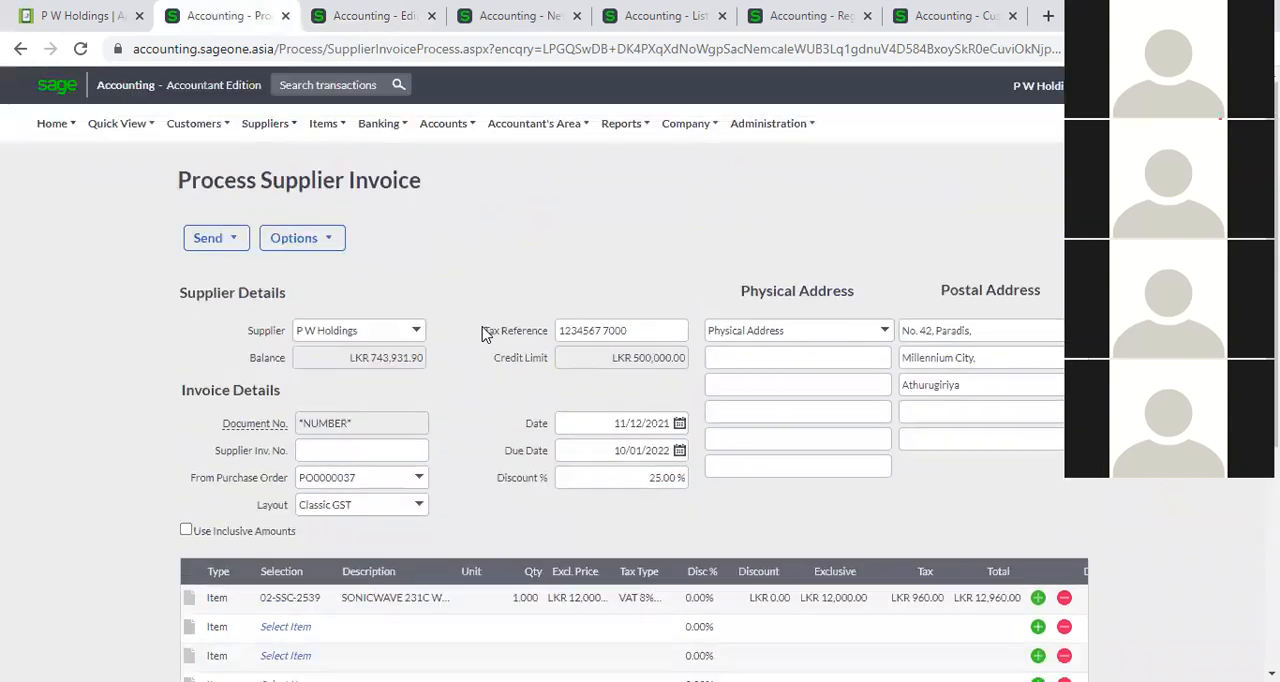
{"action": "left_click", "coordinate": [360, 15]}
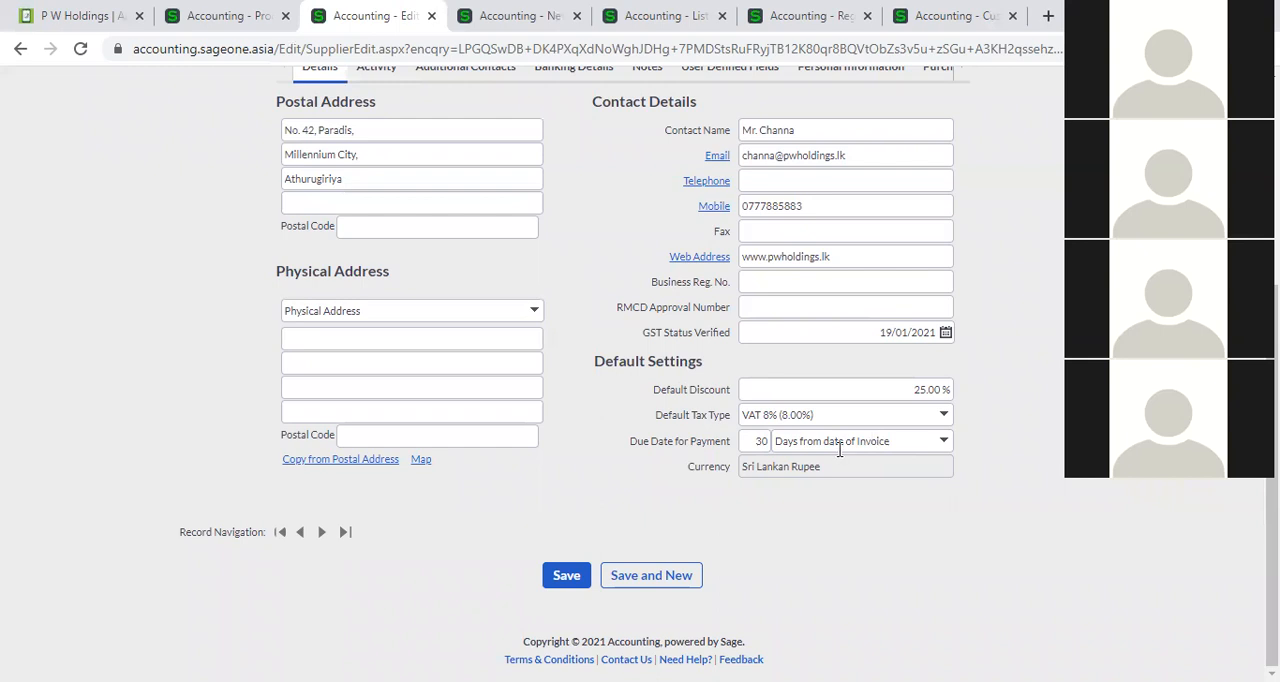
Compare the credit limit in the P W Holdings supplier record with the one on the invoice.
{"action": "scroll", "coordinate": [828, 384], "scroll_direction": "up", "scroll_amount": 3}
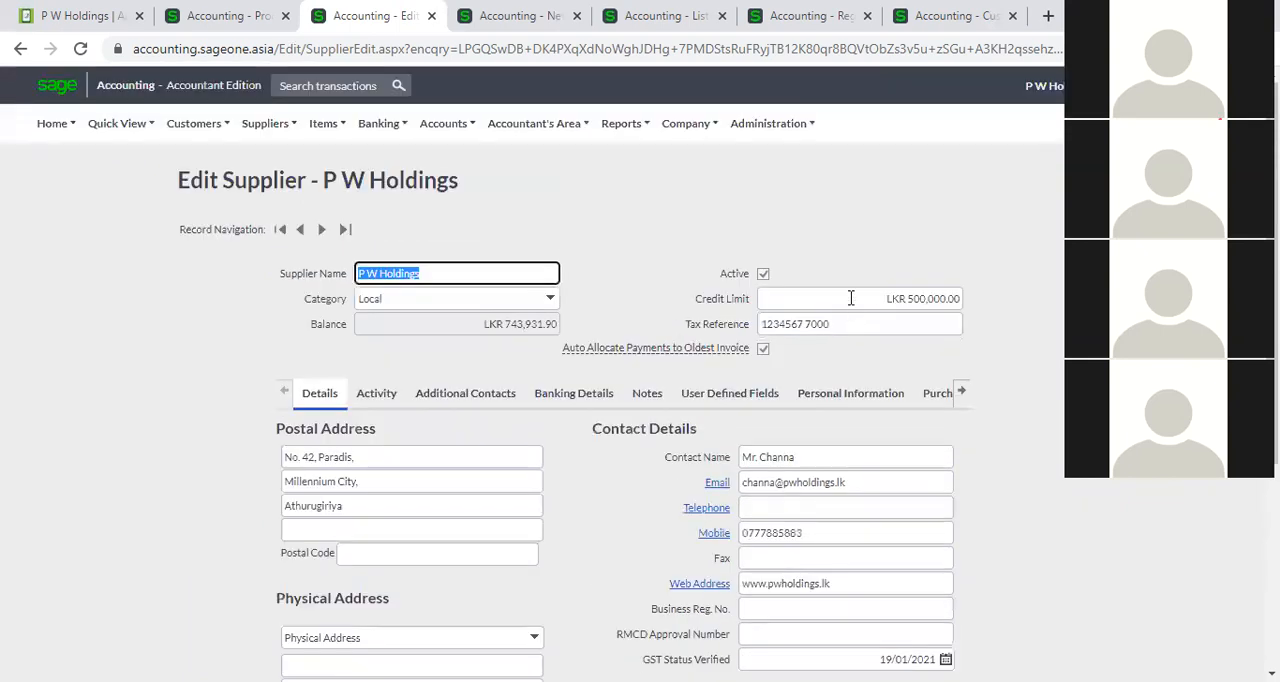
{"action": "left_click", "coordinate": [851, 298]}
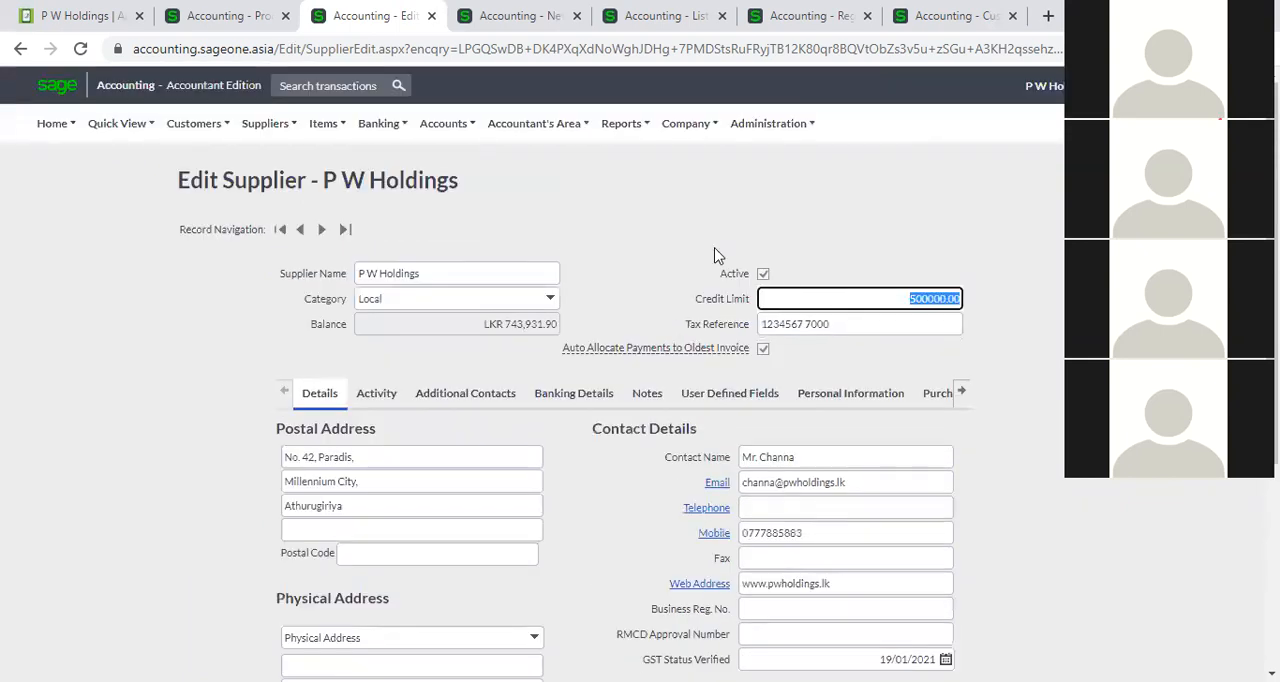
{"action": "left_click", "coordinate": [228, 16]}
{"action": "left_click", "coordinate": [340, 18]}
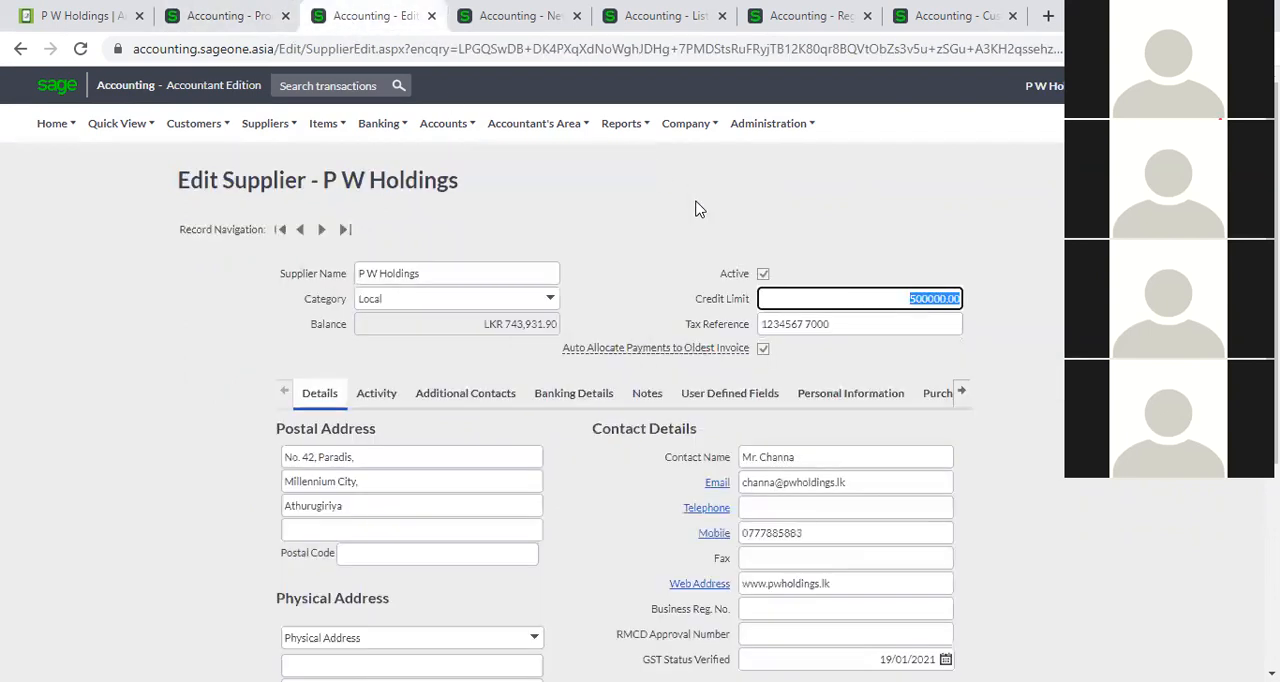
Return to the P W Holdings invoice and set the quantity of item 02-SSC-2539 to 100.
{"action": "left_click", "coordinate": [193, 8]}
{"action": "scroll", "coordinate": [485, 300], "scroll_direction": "down", "scroll_amount": 5}
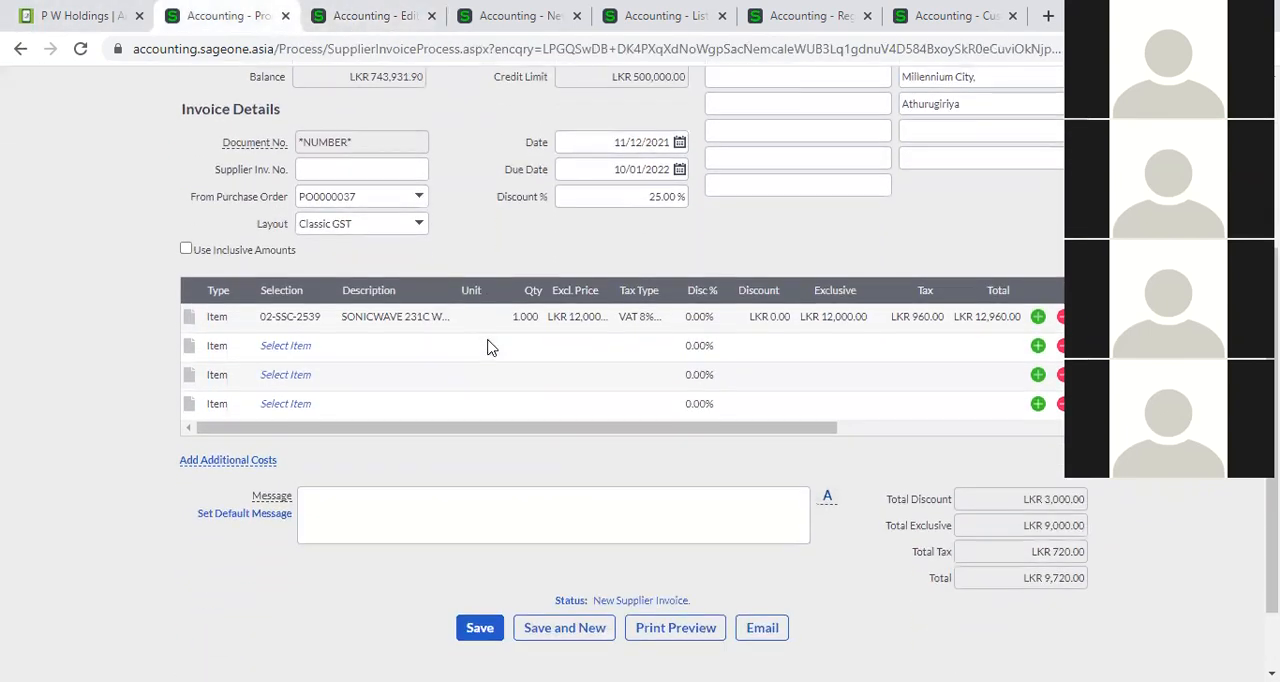
{"action": "scroll", "coordinate": [487, 347], "scroll_direction": "down", "scroll_amount": 2}
{"action": "left_click", "coordinate": [522, 228]}
{"action": "type", "text": "100"}
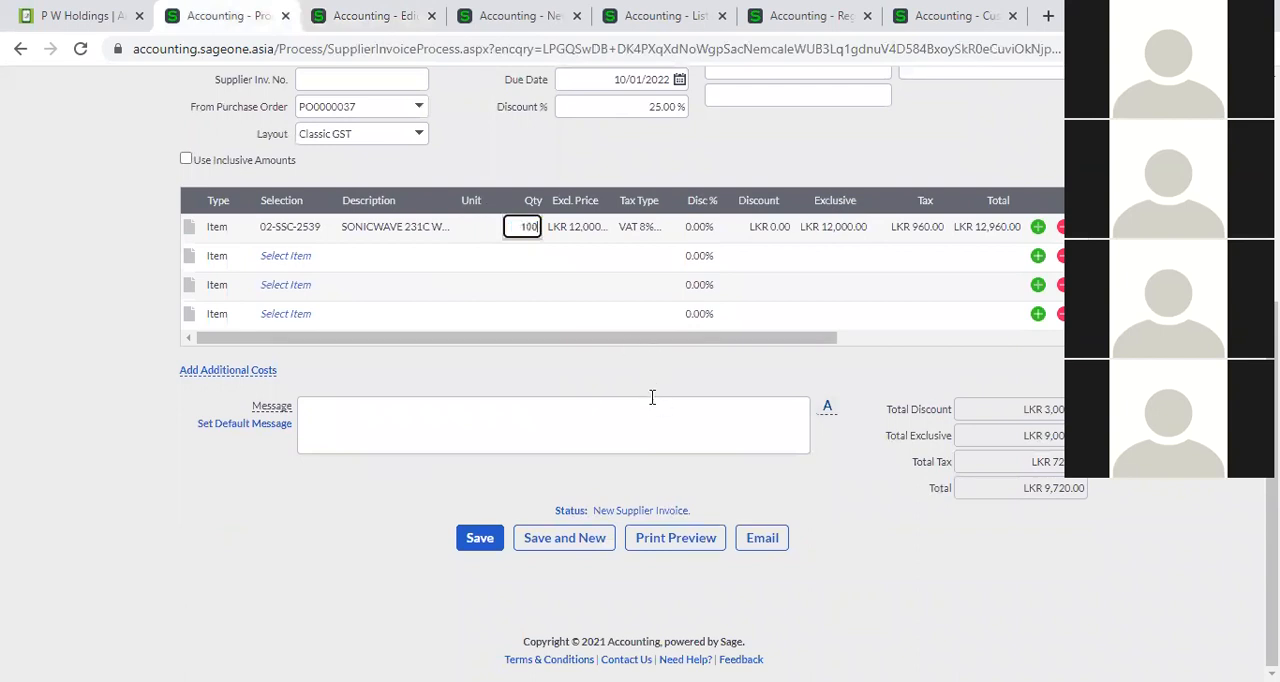
{"action": "left_click", "coordinate": [479, 552]}
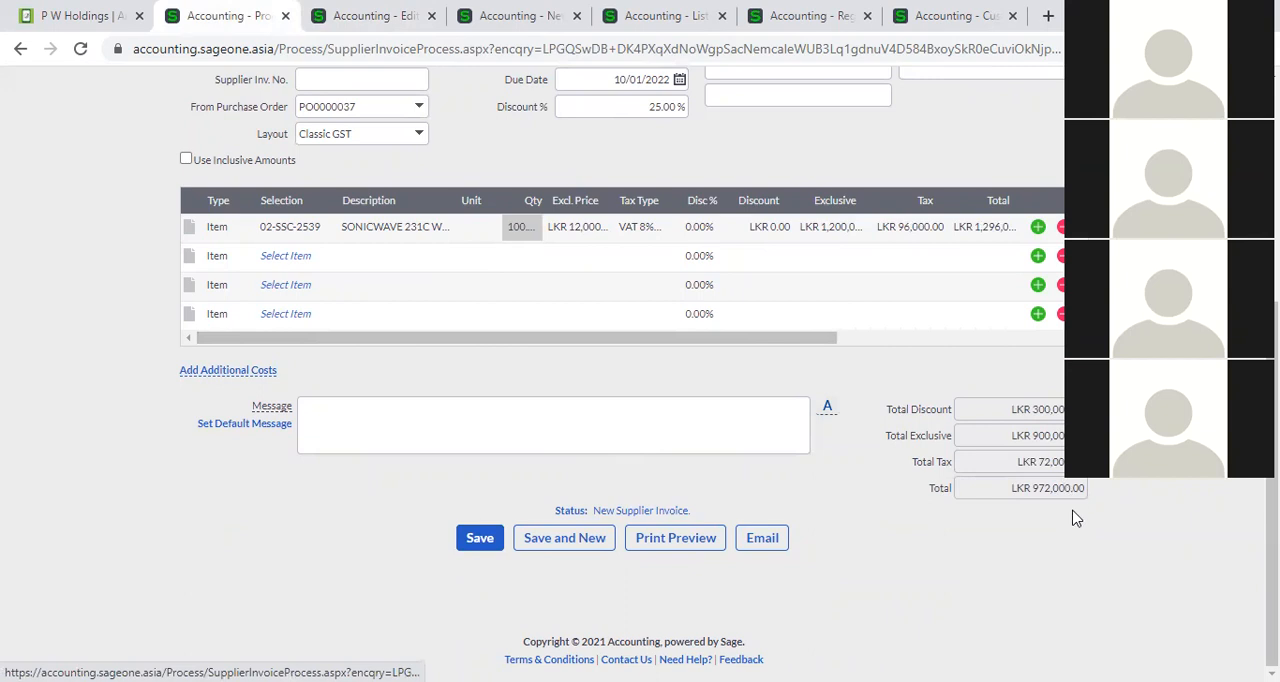
Try to save the P W Holdings invoice without a supplier invoice number, accepting that the credit limit is exceeded.
{"action": "left_click", "coordinate": [489, 549]}
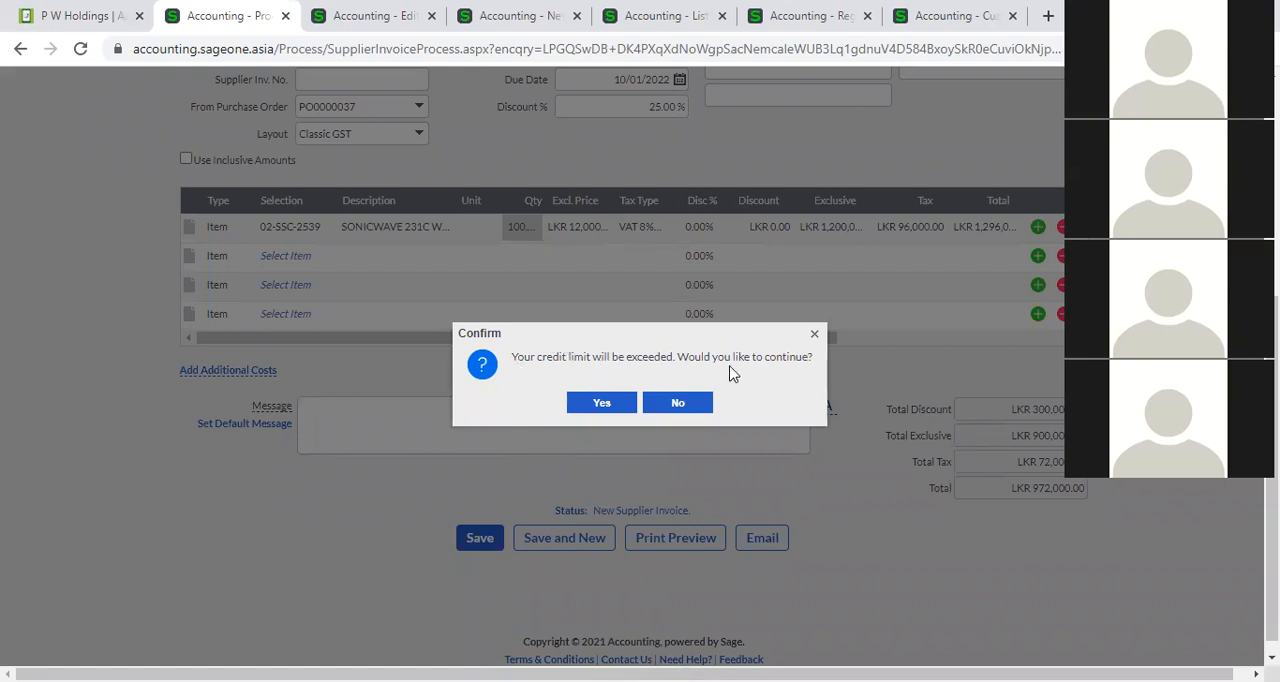
{"action": "left_click", "coordinate": [601, 402]}
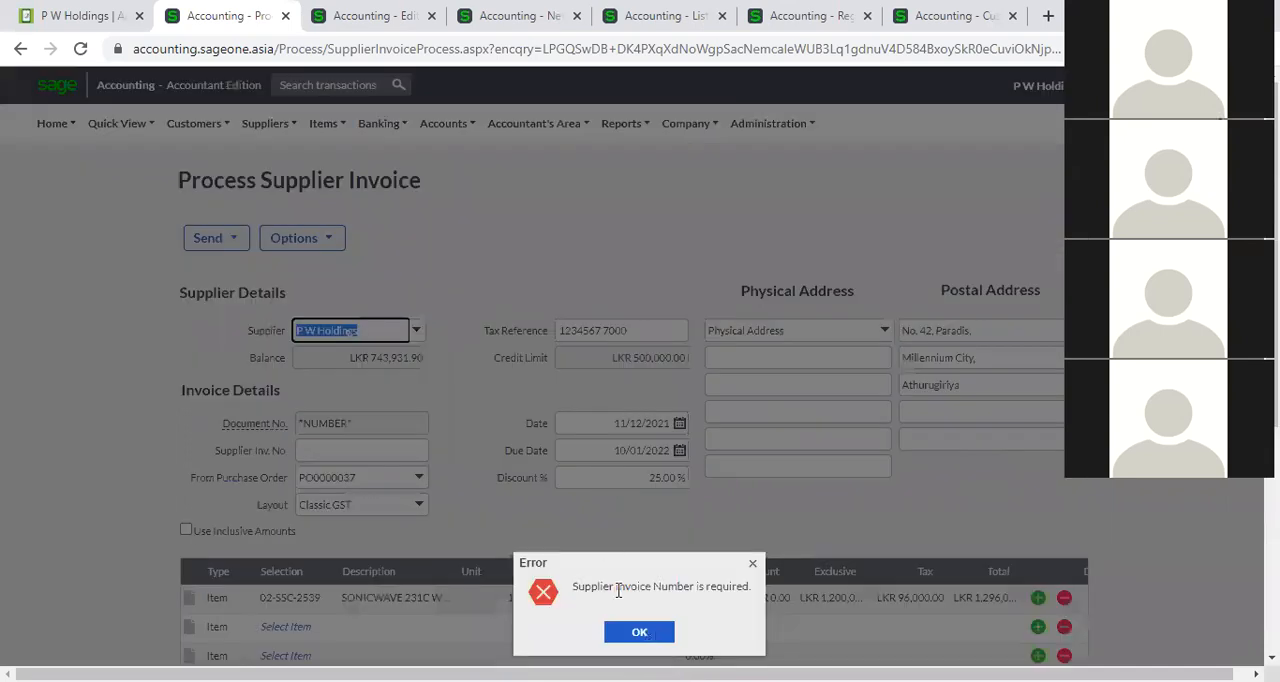
{"action": "key", "text": "Return"}
Set the supplier invoice number to SI0005 and save the invoice, accepting that the credit limit is exceeded.
{"action": "left_click", "coordinate": [425, 450]}
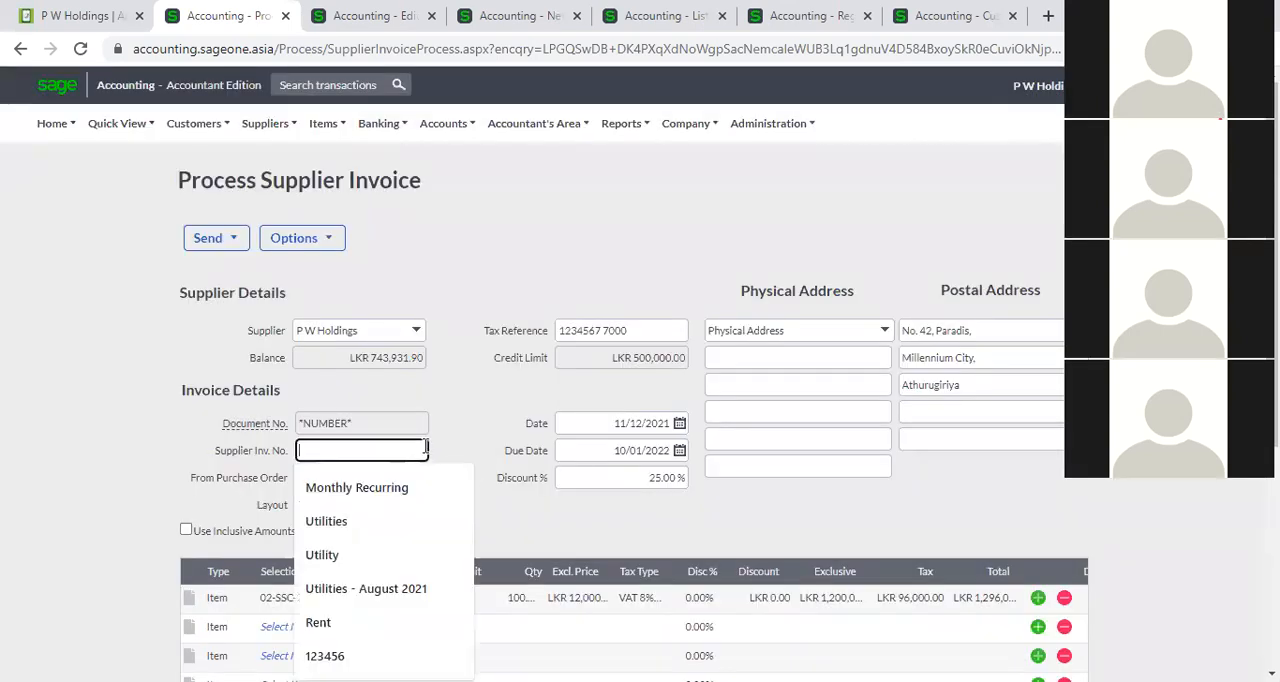
{"action": "type", "text": "SI0005"}
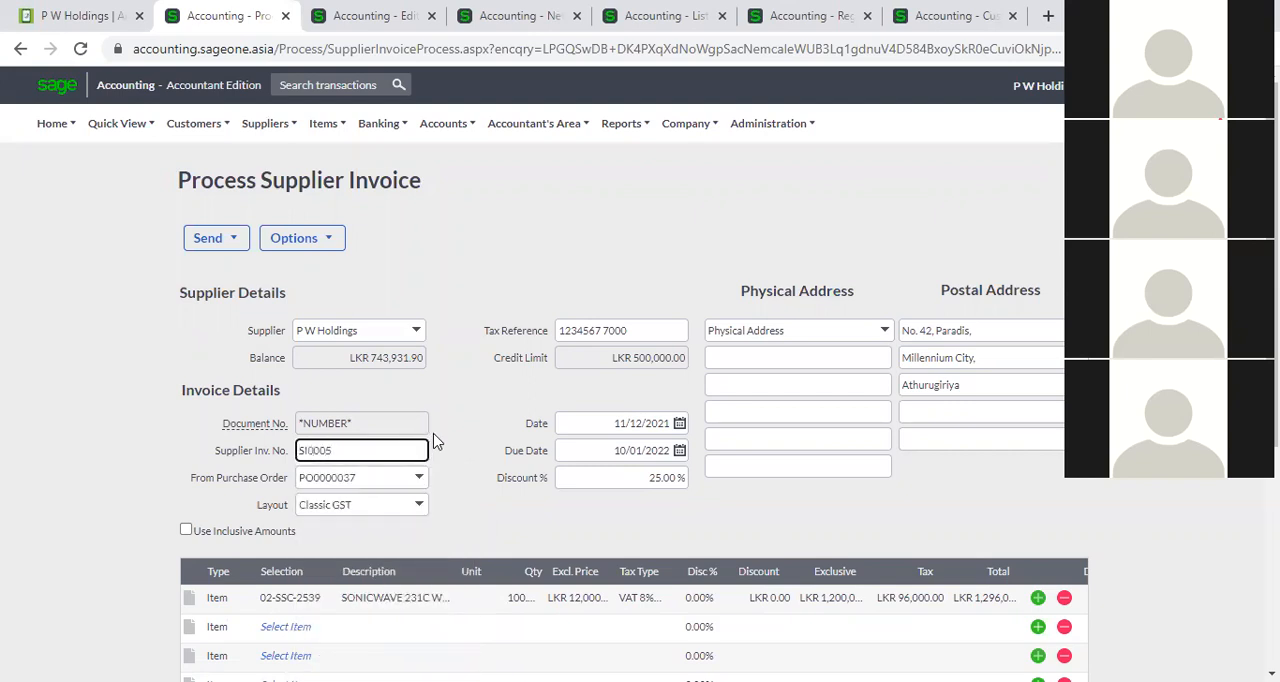
{"action": "scroll", "coordinate": [458, 494], "scroll_direction": "down", "scroll_amount": 4}
{"action": "left_click", "coordinate": [478, 540]}
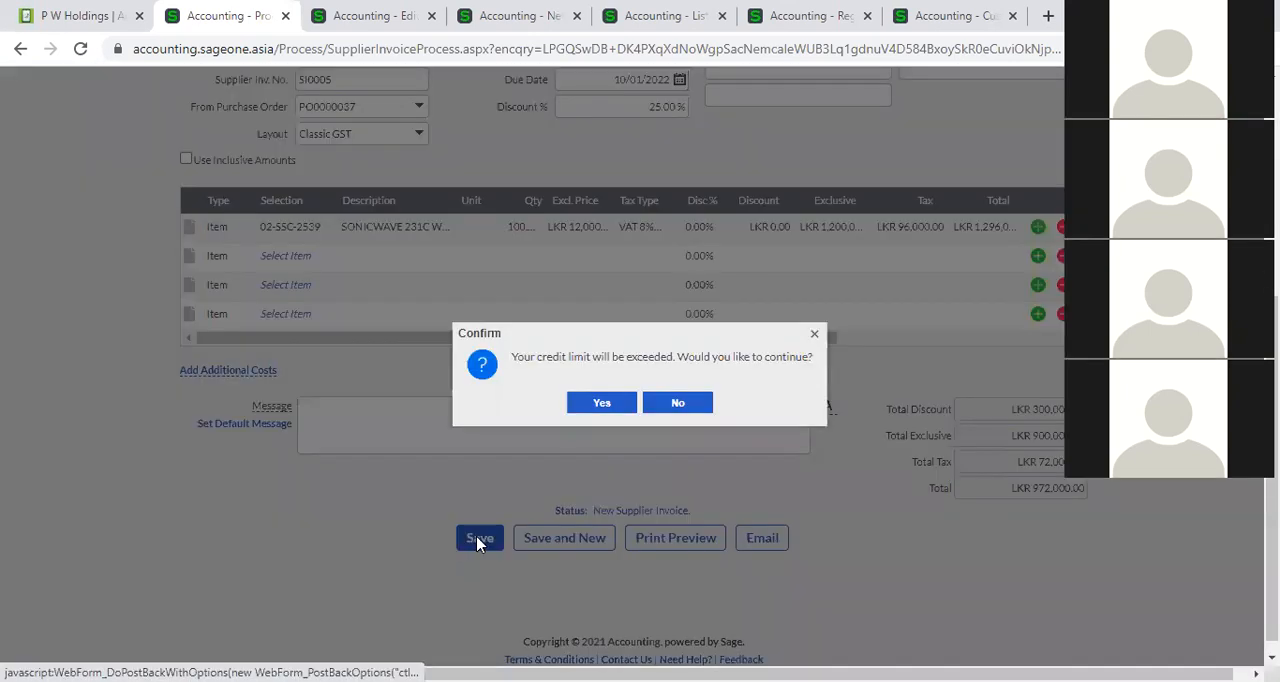
{"action": "left_click", "coordinate": [590, 404]}
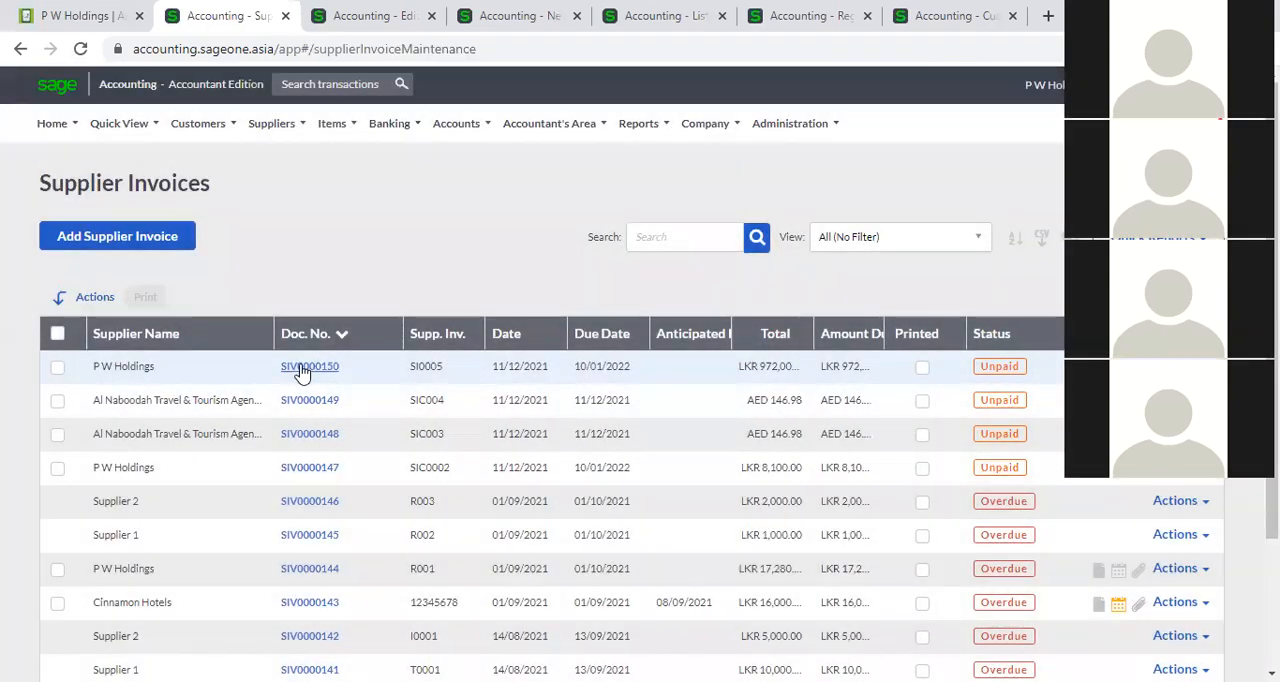
Reopen the newest P W Holdings invoice, add the comment S/N0001 to item line 02-SSC-2539 and save despite the exceeded credit limit.
{"action": "left_click", "coordinate": [302, 371]}
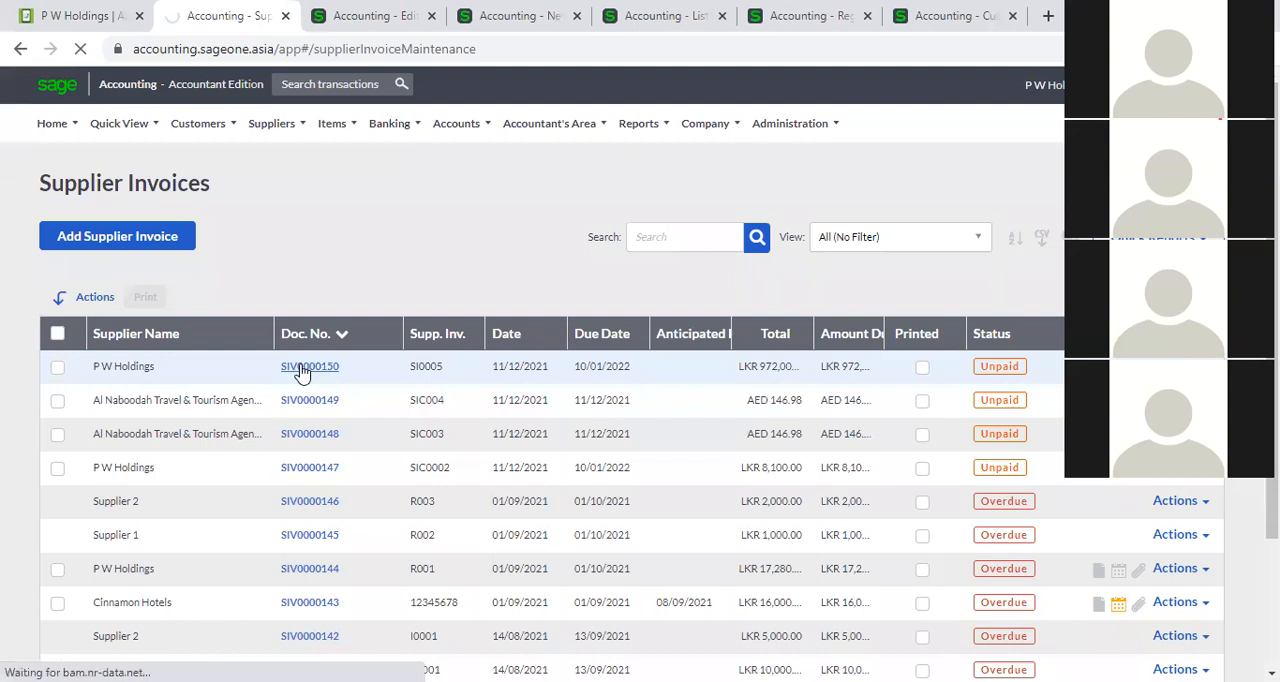
{"action": "scroll", "coordinate": [514, 414], "scroll_direction": "down", "scroll_amount": 2}
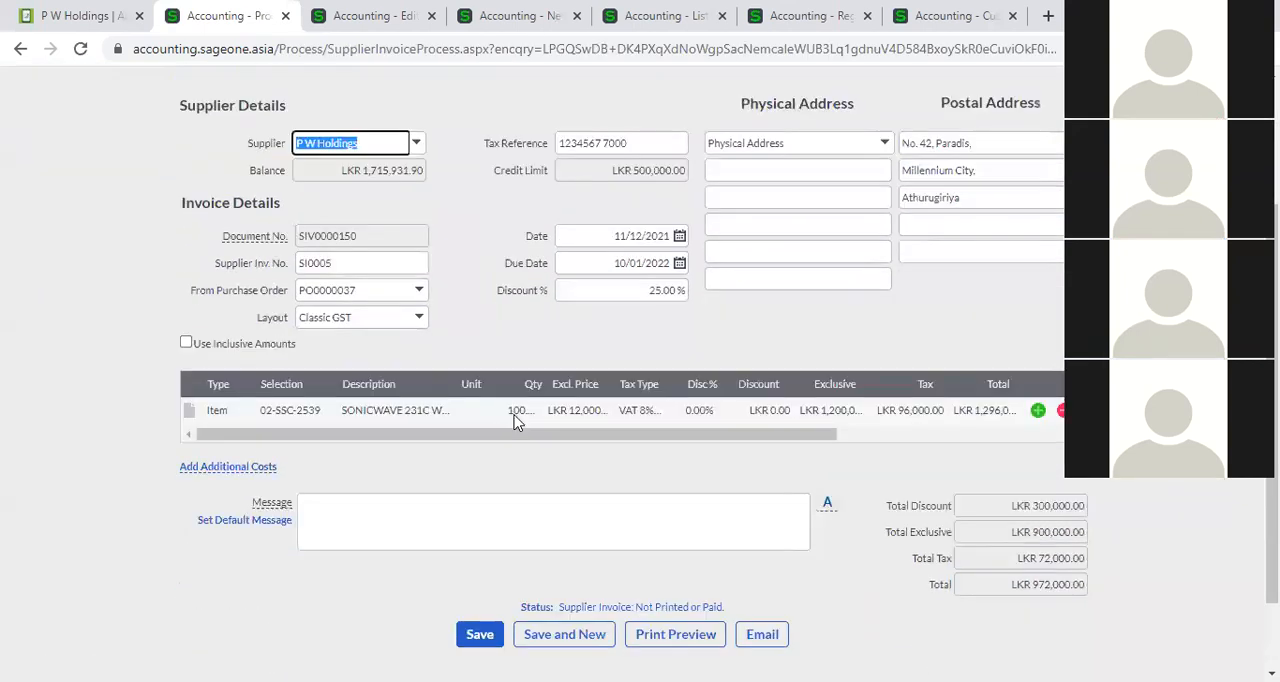
{"action": "left_click", "coordinate": [188, 410]}
{"action": "left_click", "coordinate": [275, 451]}
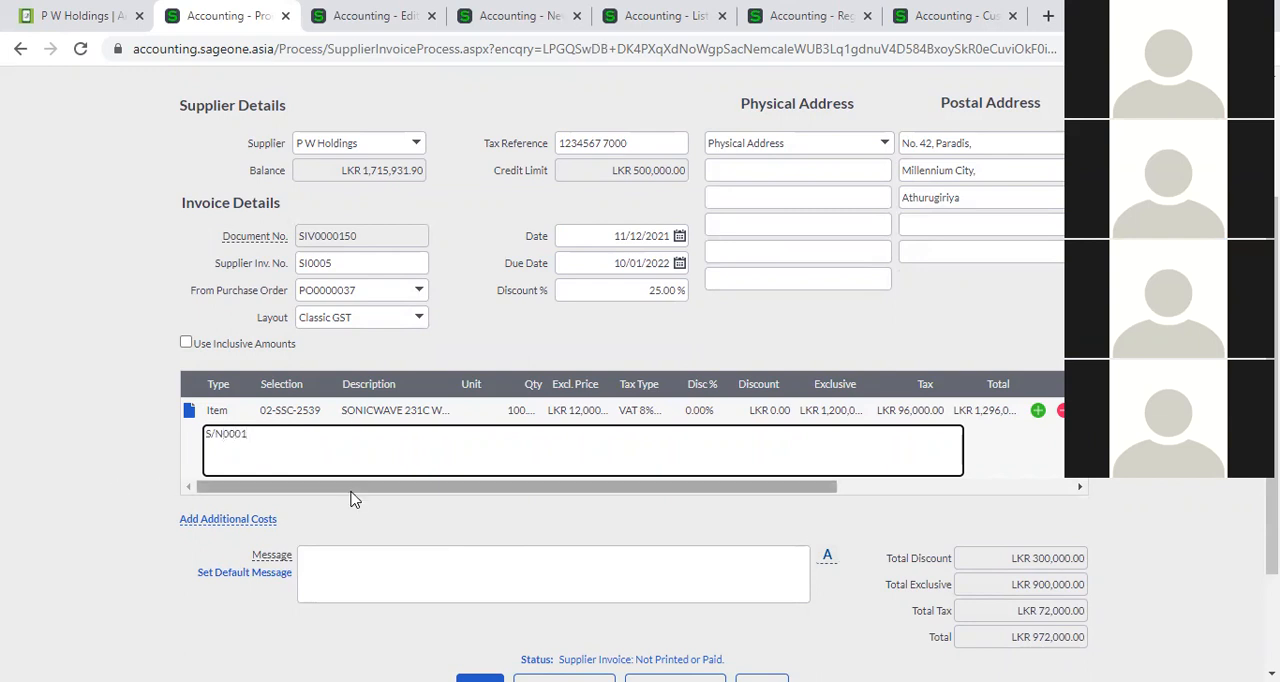
{"action": "scroll", "coordinate": [351, 497], "scroll_direction": "down", "scroll_amount": 1}
{"action": "left_click", "coordinate": [470, 597]}
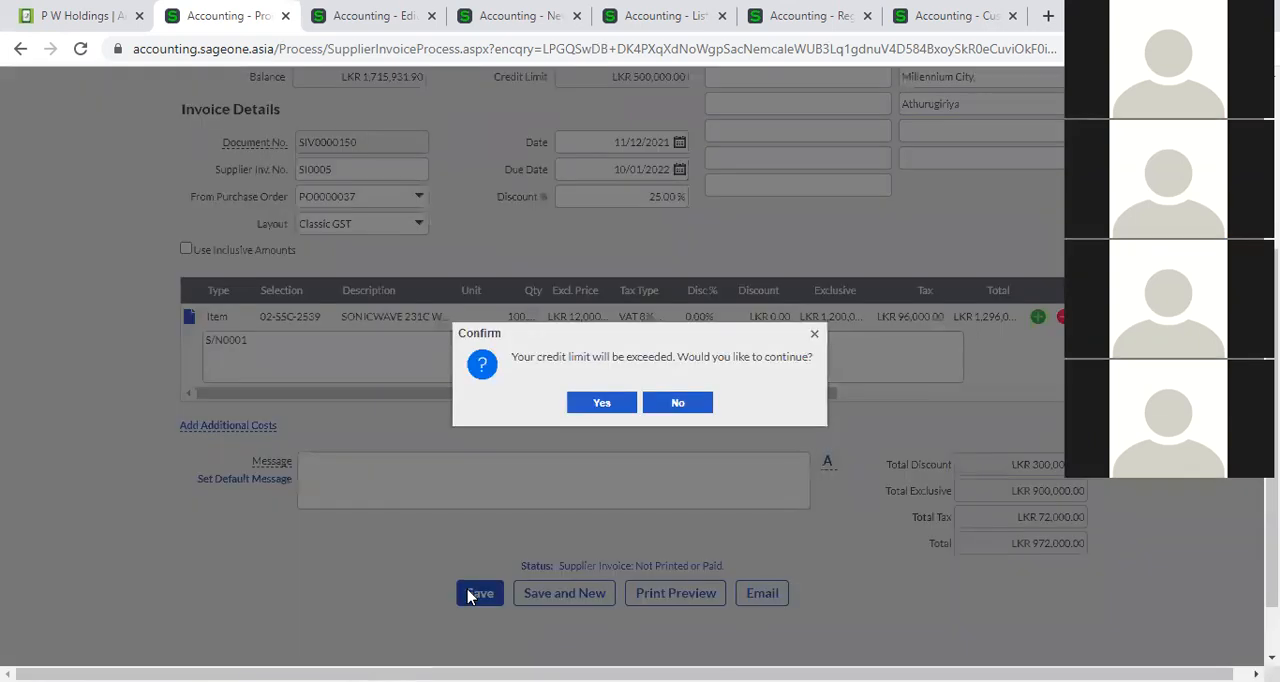
{"action": "left_click", "coordinate": [590, 404]}
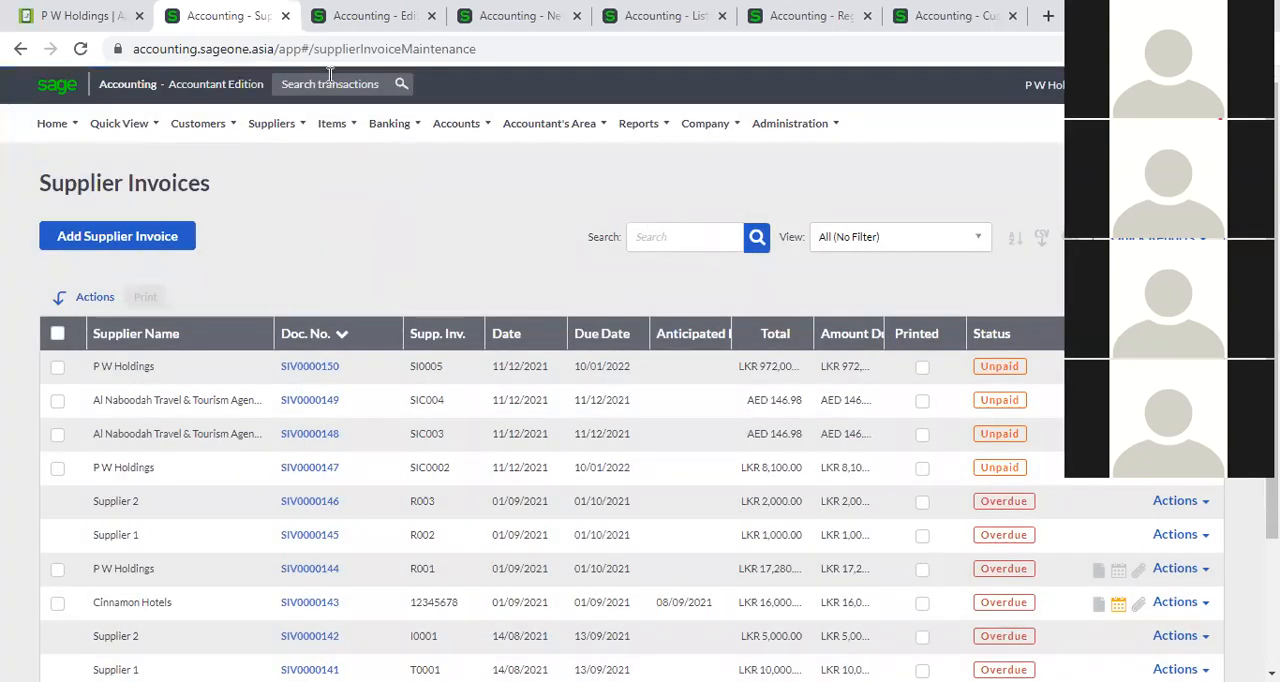
{"action": "left_click", "coordinate": [330, 76]}
{"action": "type", "text": "S"}
{"action": "key", "text": "BackSpace"}
{"action": "type", "text": "S"}
Copy the comment S/N0001 from the newest P W Holdings invoice and search the transactions for it from the supplier record.
{"action": "left_click", "coordinate": [316, 367]}
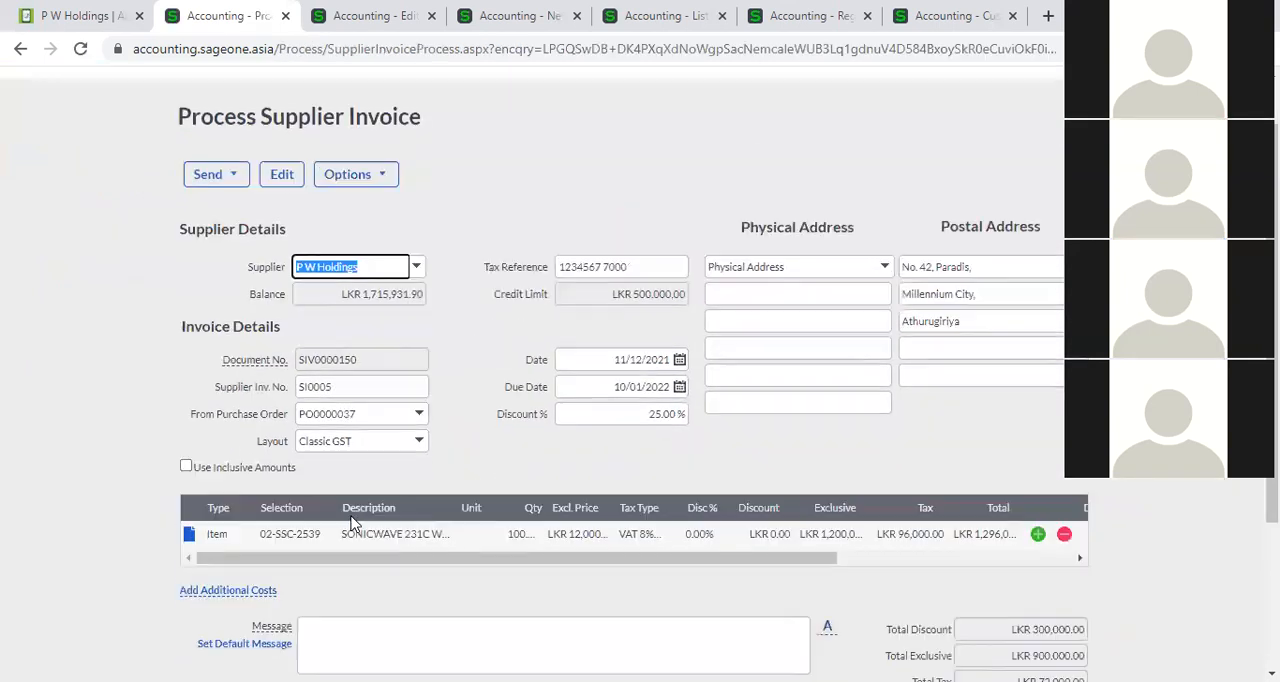
{"action": "scroll", "coordinate": [209, 360], "scroll_direction": "down", "scroll_amount": 3}
{"action": "left_click_drag", "start_coordinate": [274, 349], "coordinate": [206, 343]}
{"action": "key", "text": "ctrl+c"}
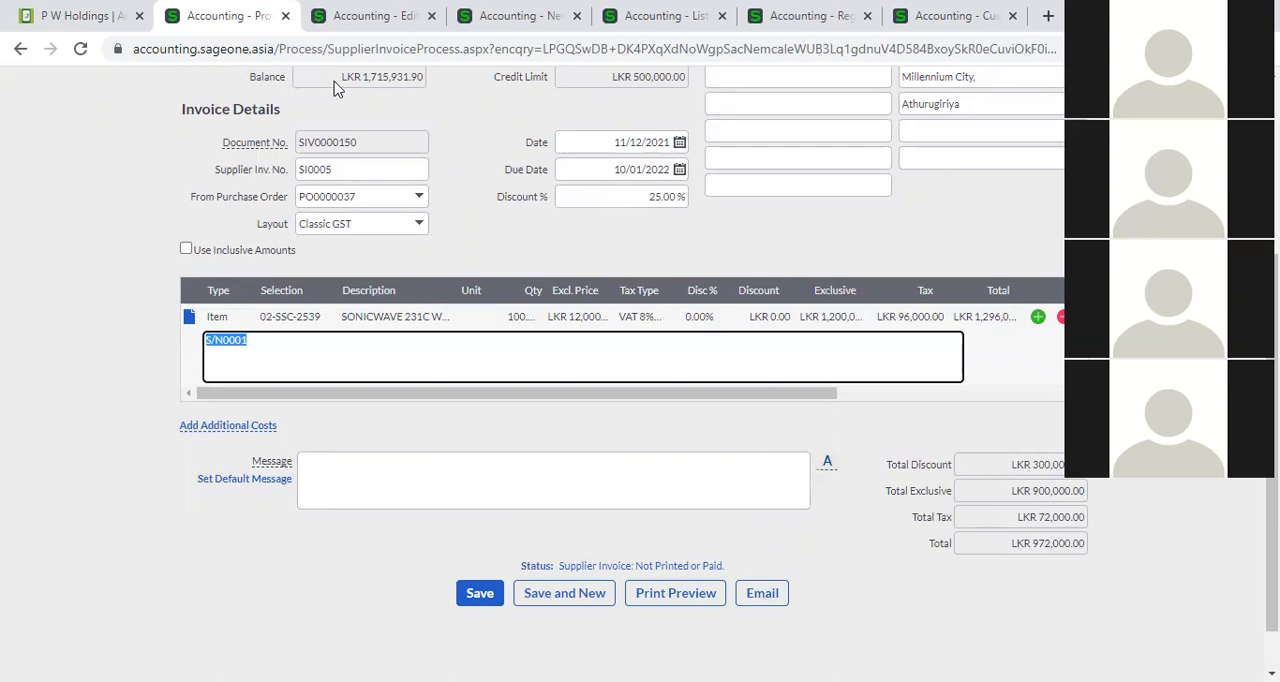
{"action": "left_click", "coordinate": [352, 15]}
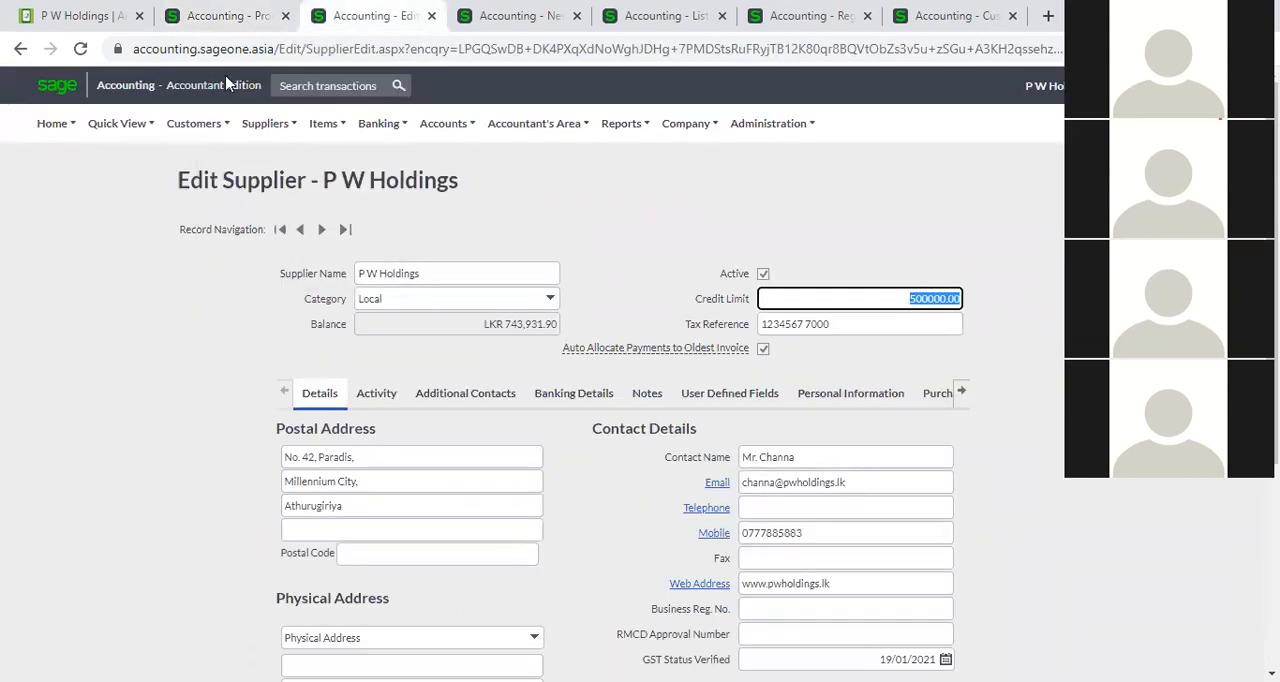
{"action": "left_click", "coordinate": [286, 86]}
{"action": "key", "text": "ctrl+v"}
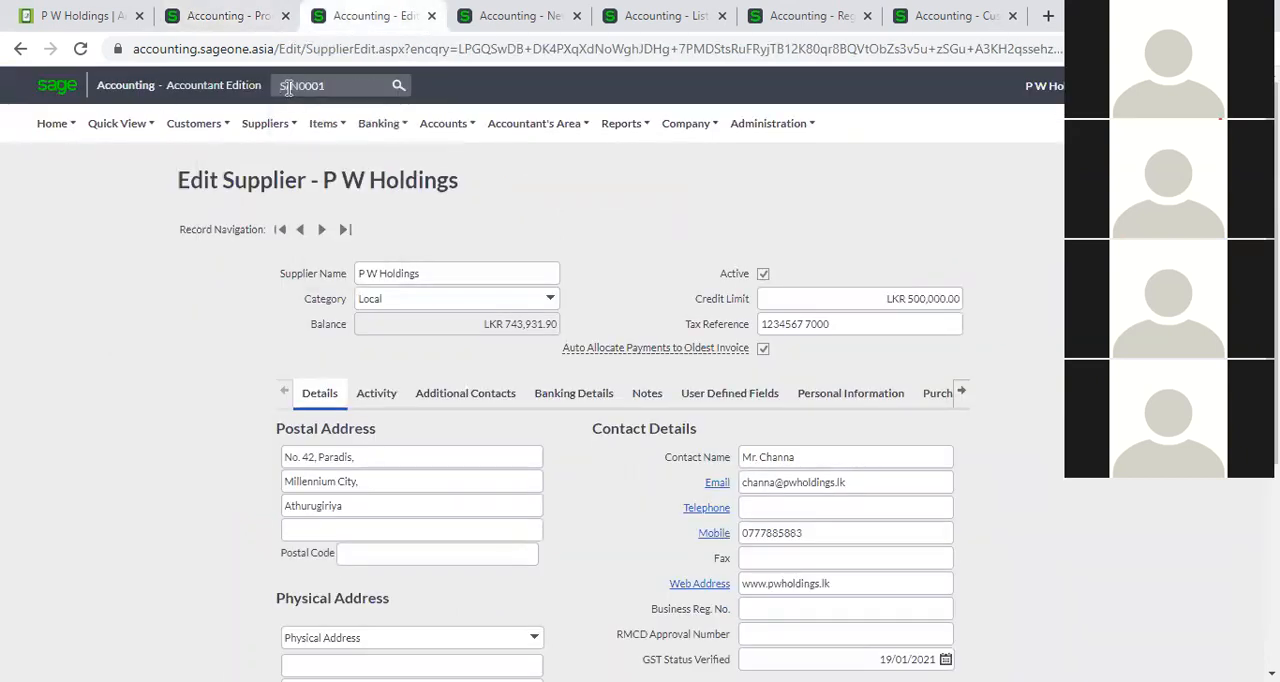
{"action": "key", "text": "Return"}
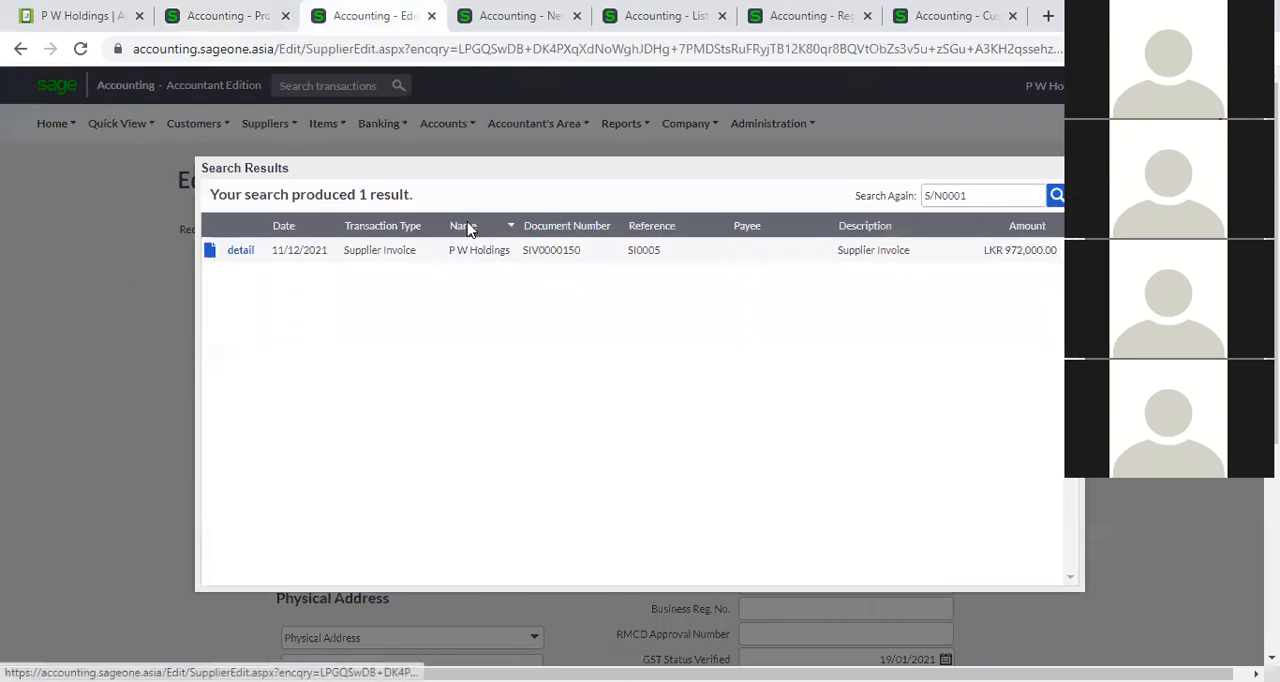
Check the comment on the invoice line, repeat the transaction search for S/N0001 and open the matching supplier invoice.
{"action": "left_click", "coordinate": [232, 20]}
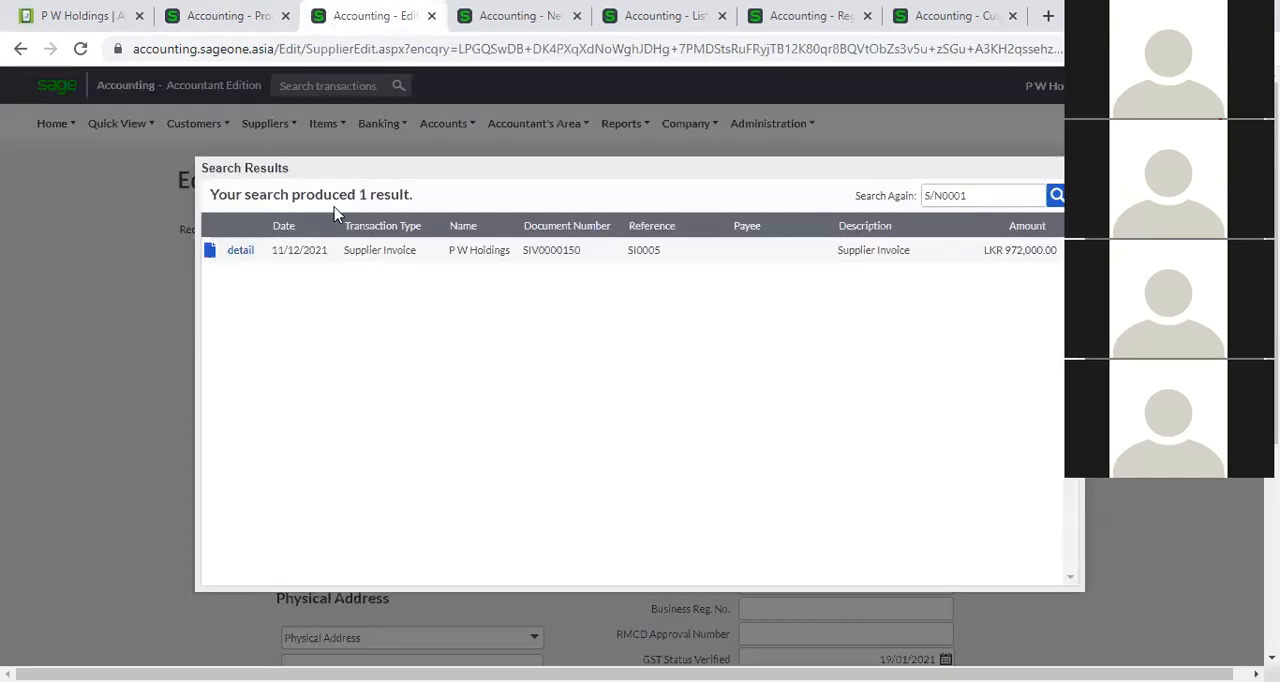
{"action": "left_click", "coordinate": [330, 20]}
{"action": "left_click", "coordinate": [1074, 168]}
{"action": "left_click", "coordinate": [358, 85]}
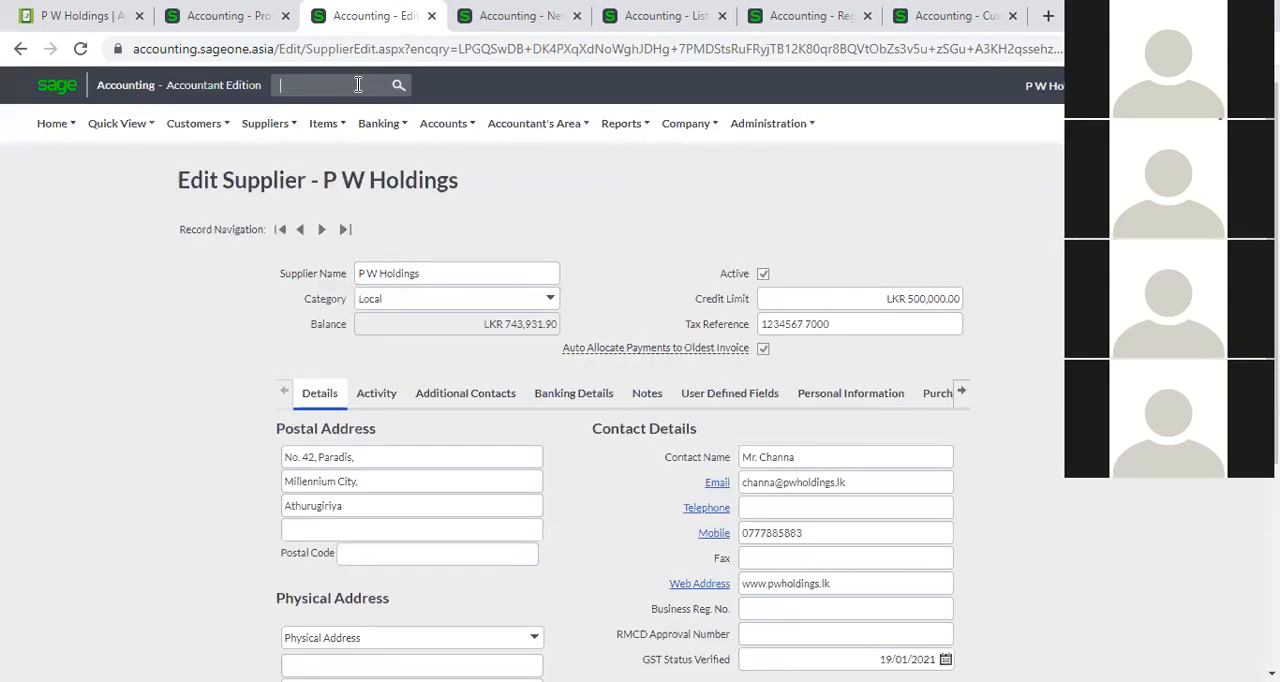
{"action": "type", "text": "S/N0001"}
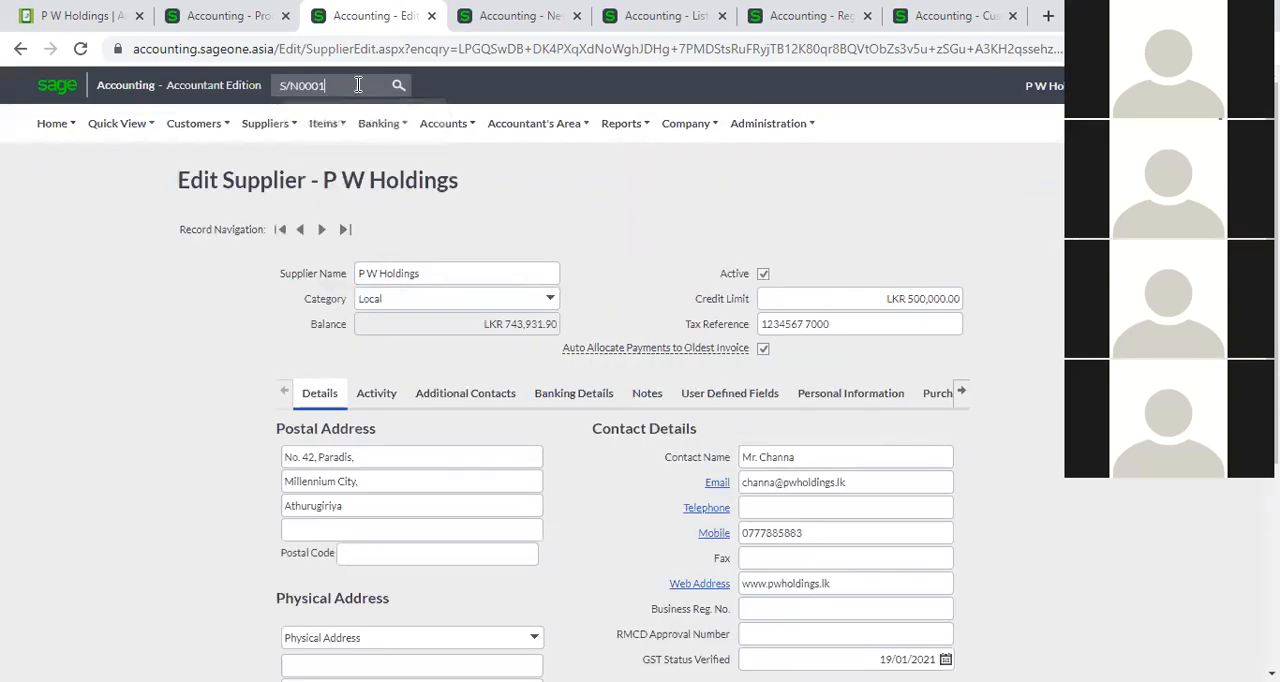
{"action": "key", "text": "Return"}
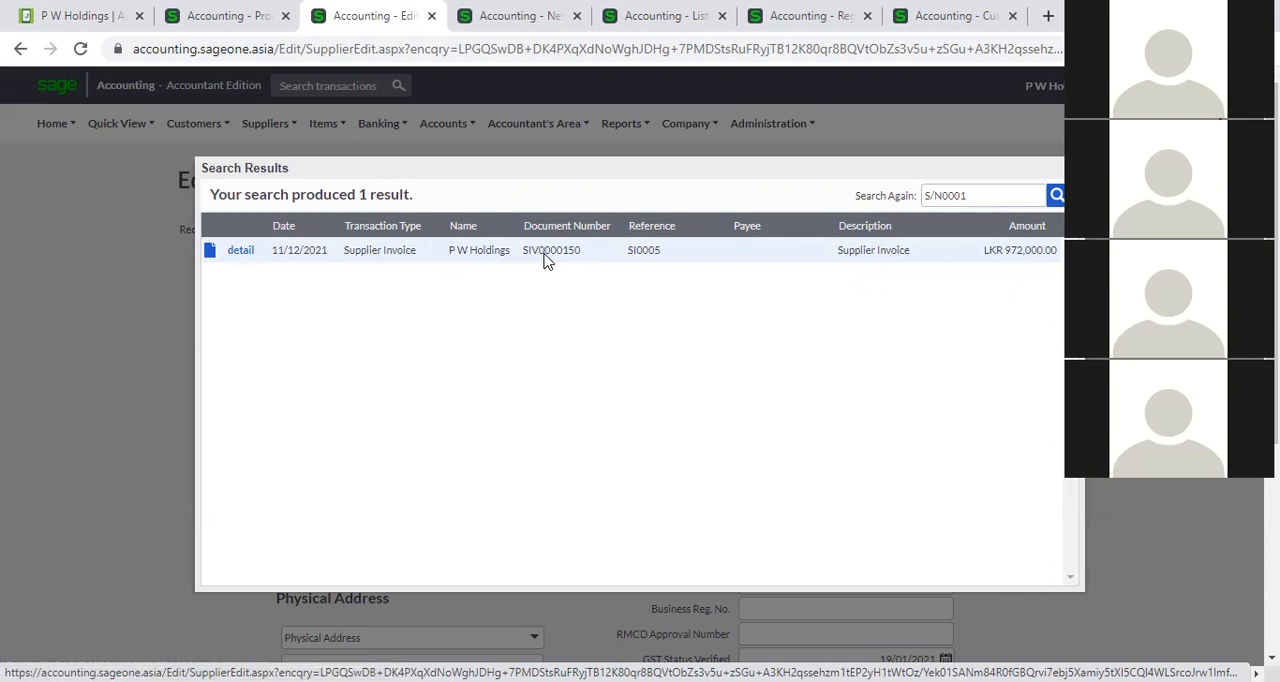
{"action": "left_click", "coordinate": [250, 254]}
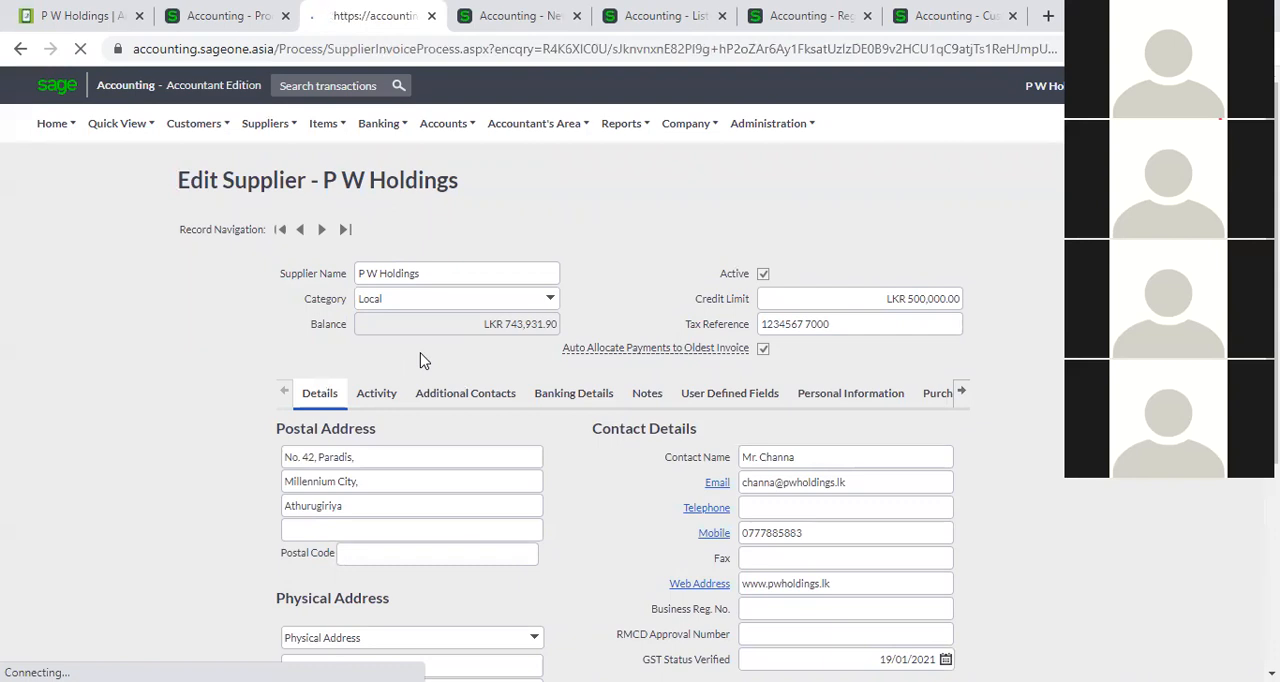
{"action": "scroll", "coordinate": [432, 400], "scroll_direction": "down", "scroll_amount": 2}
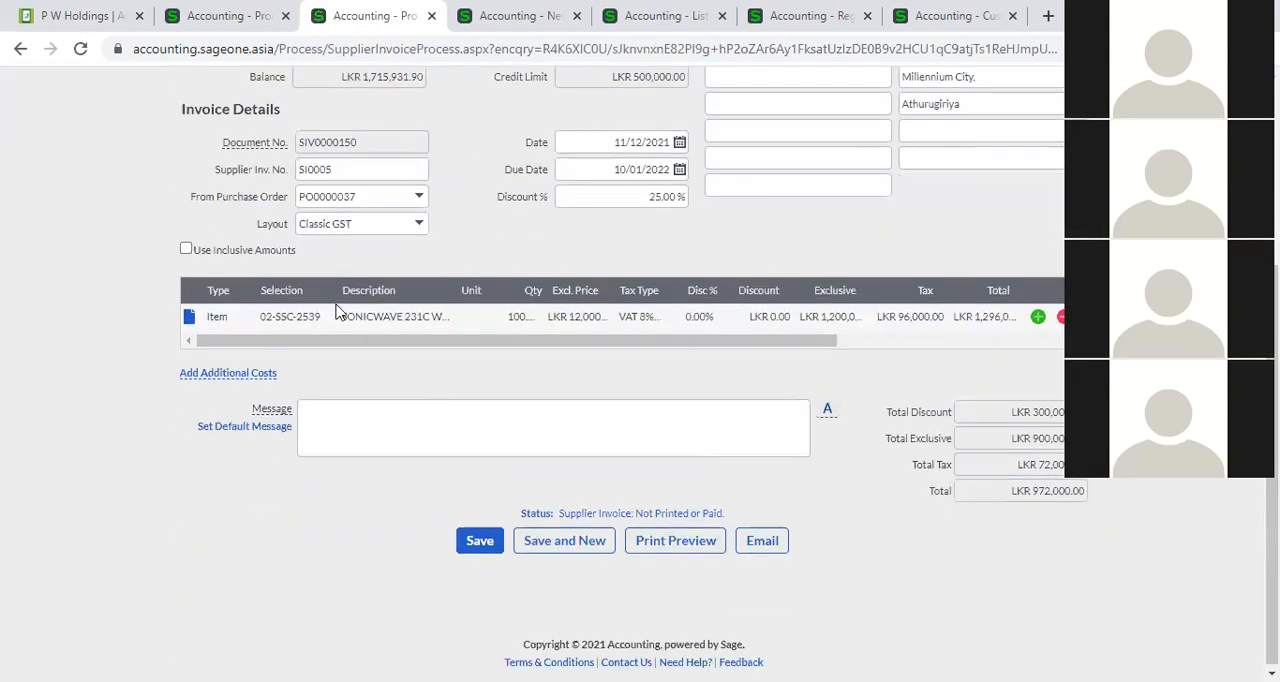
Return to the original P W Holdings invoice, set the exclusive price of item 02-SSC-2539 to 10,000 and save despite the exceeded credit limit.
{"action": "left_click", "coordinate": [209, 15]}
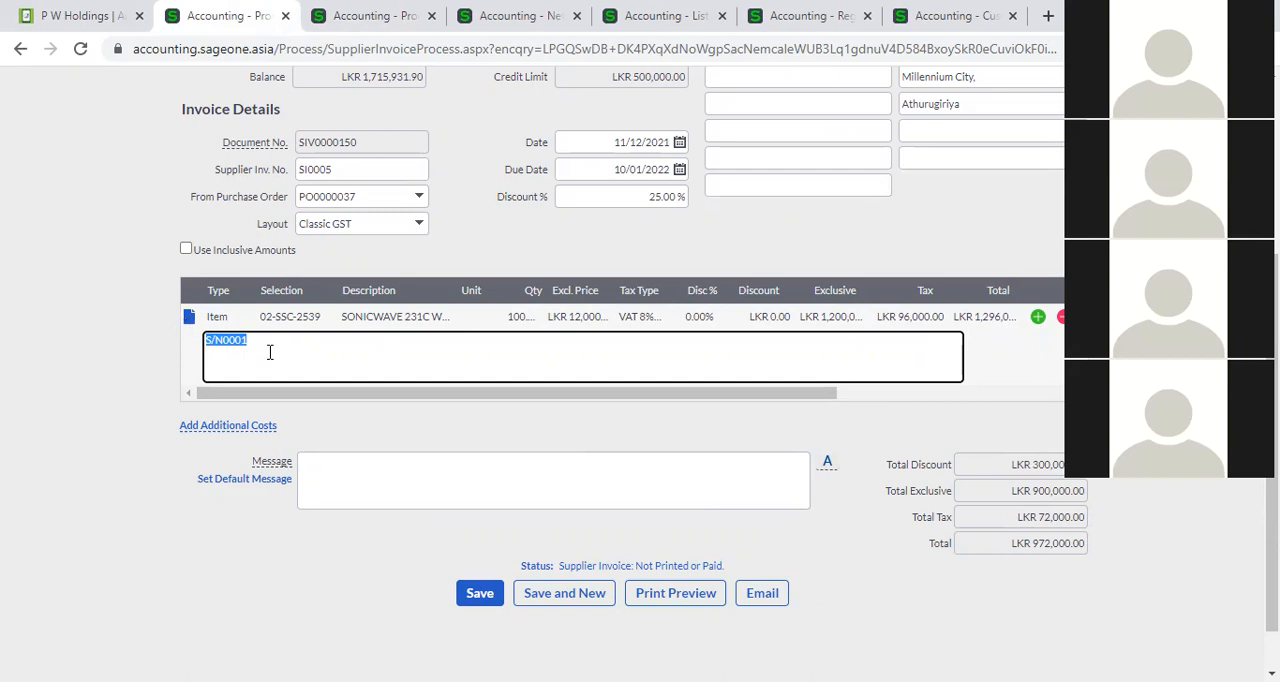
{"action": "scroll", "coordinate": [330, 355], "scroll_direction": "up", "scroll_amount": 1}
{"action": "left_click", "coordinate": [585, 412]}
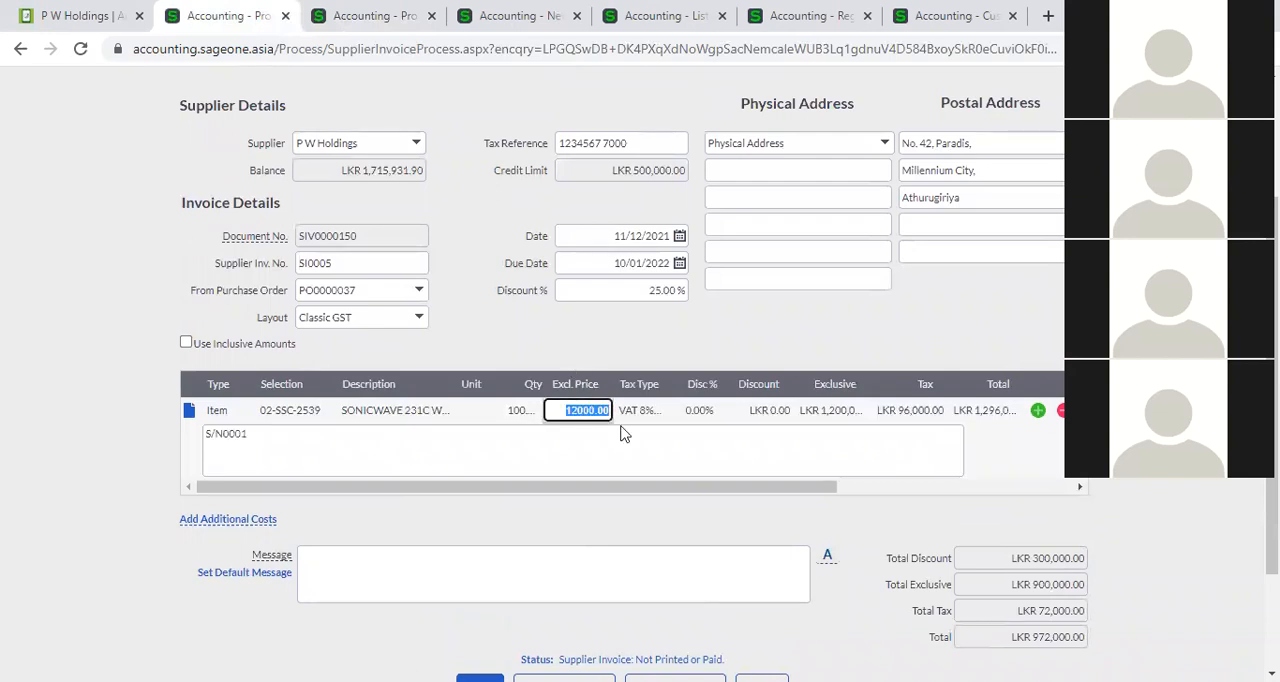
{"action": "type", "text": "10,000"}
{"action": "left_click", "coordinate": [628, 354]}
{"action": "scroll", "coordinate": [628, 354], "scroll_direction": "down", "scroll_amount": 2}
{"action": "left_click", "coordinate": [478, 535]}
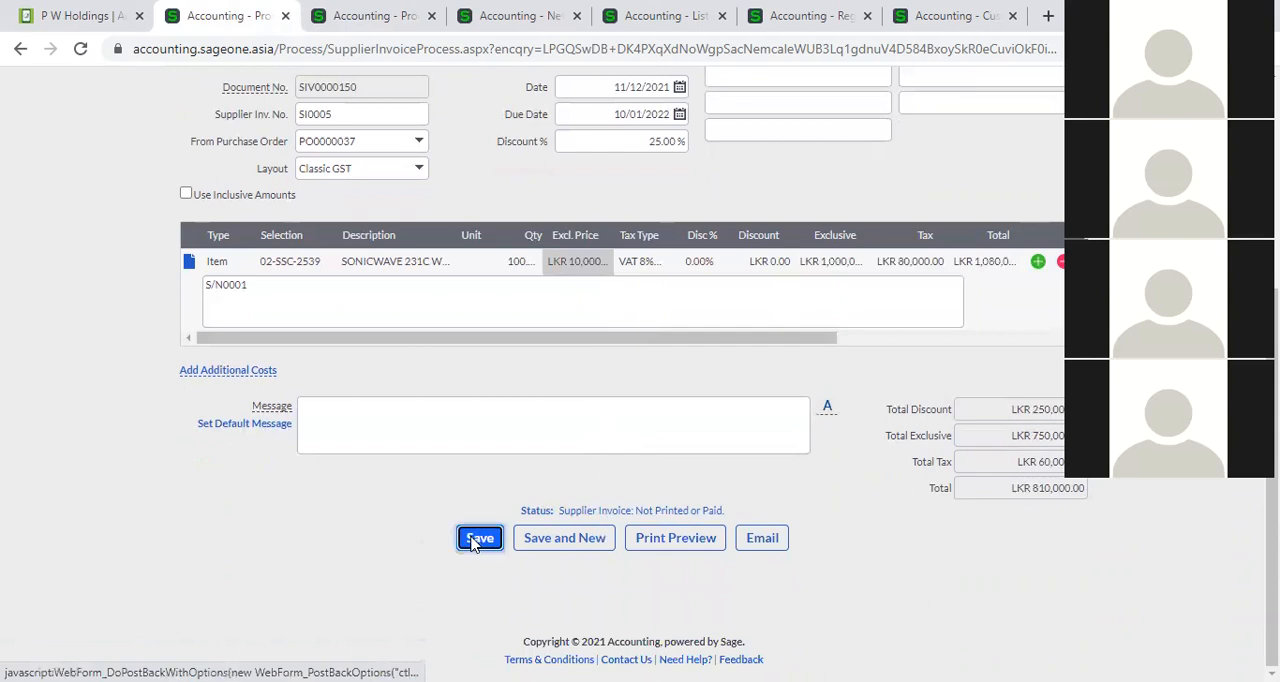
{"action": "left_click", "coordinate": [582, 403]}
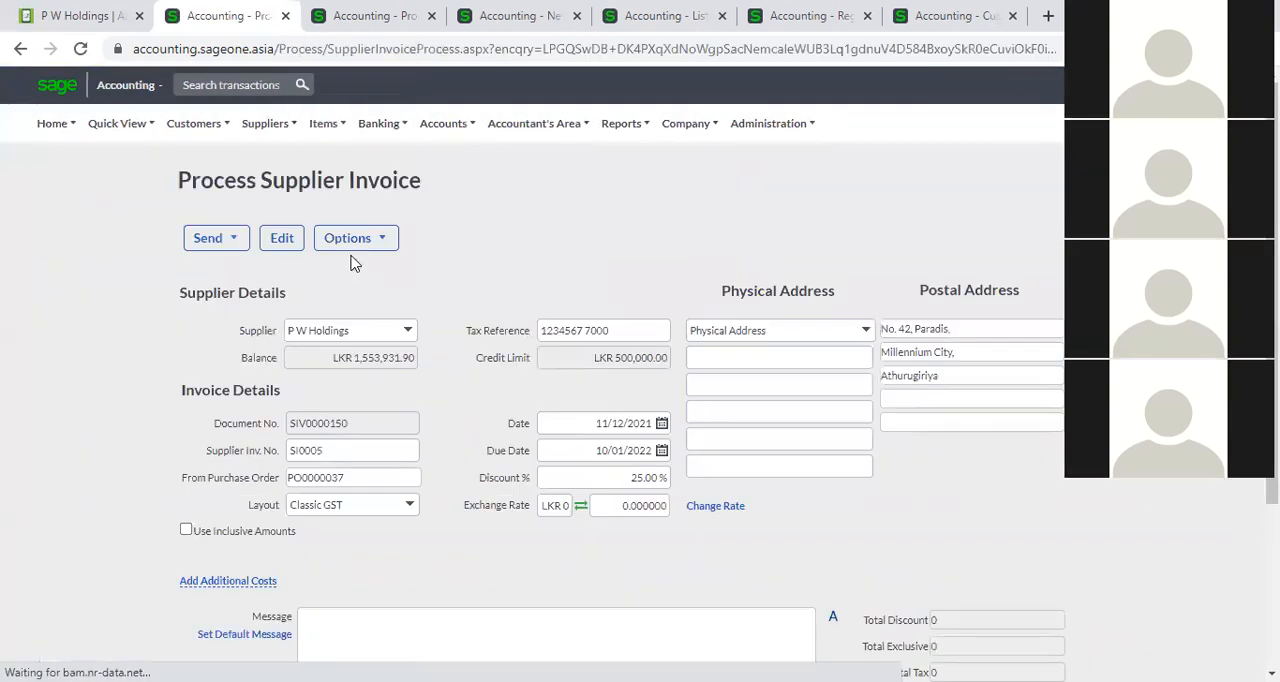
Review the invoice history of the reopened P W Holdings invoice and close it.
{"action": "left_click", "coordinate": [394, 237]}
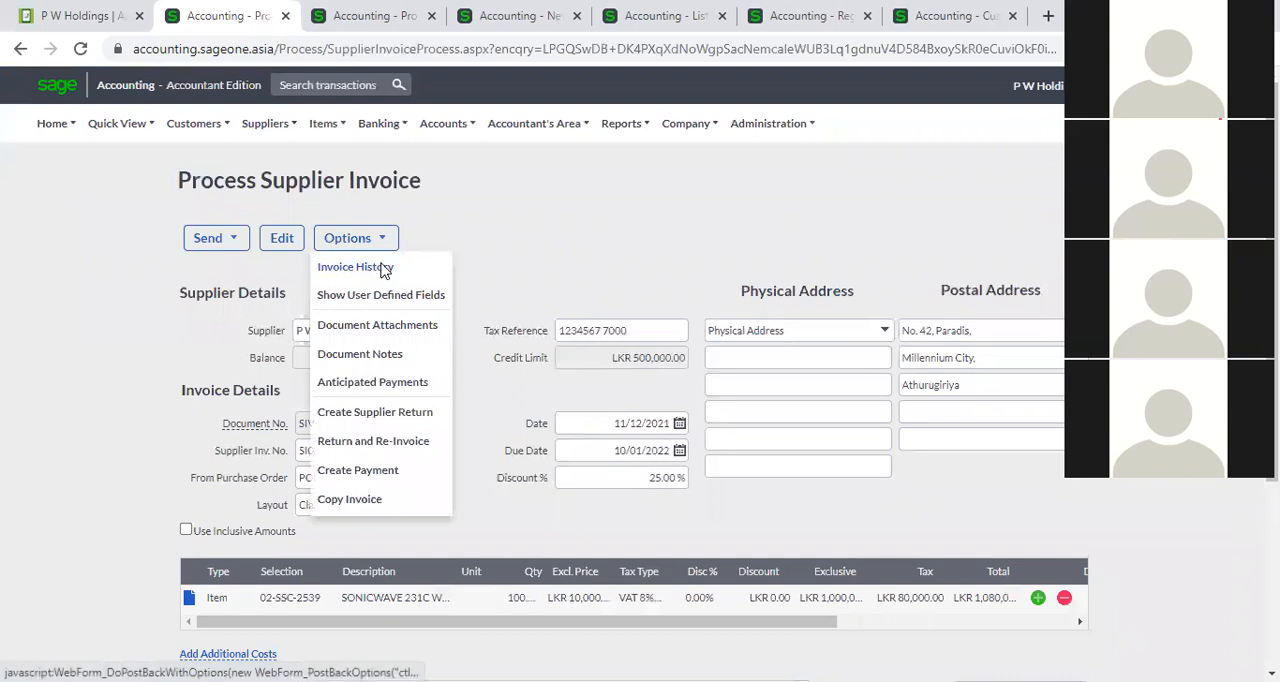
{"action": "left_click", "coordinate": [355, 267]}
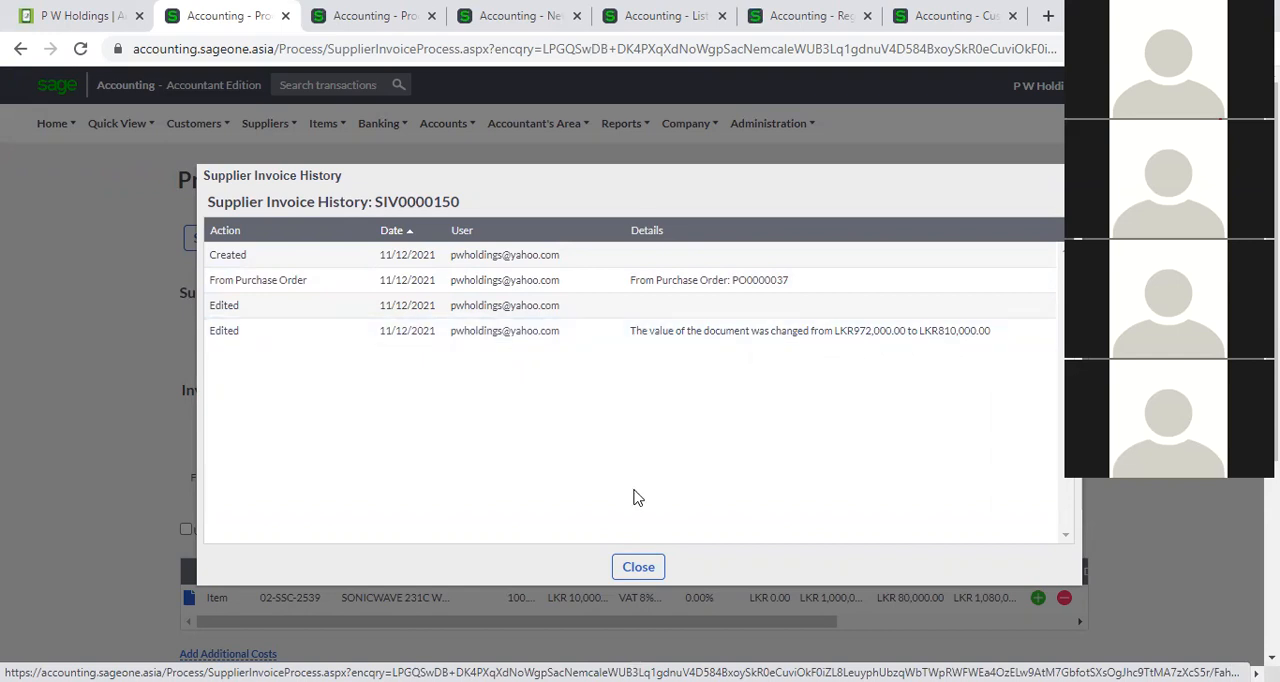
{"action": "left_click", "coordinate": [625, 566]}
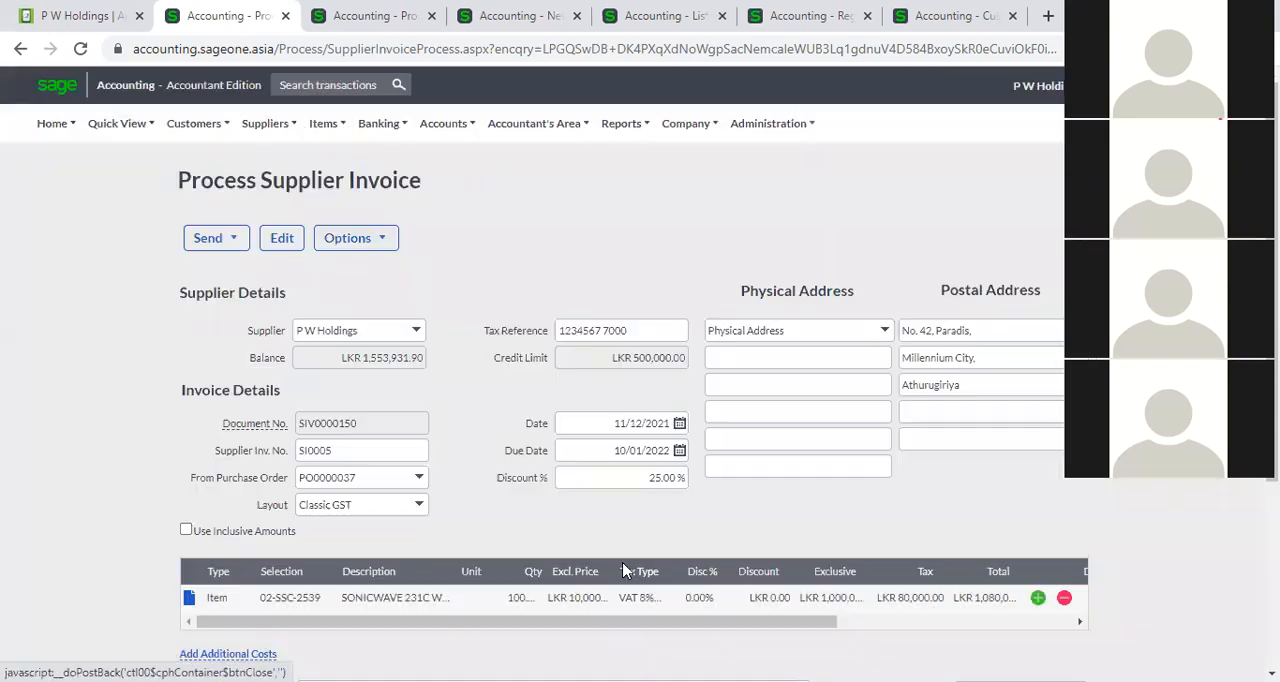
Add a blank item line below 02-SSC-2539 and switch the invoice to inclusive amounts.
{"action": "scroll", "coordinate": [600, 528], "scroll_direction": "down", "scroll_amount": 2}
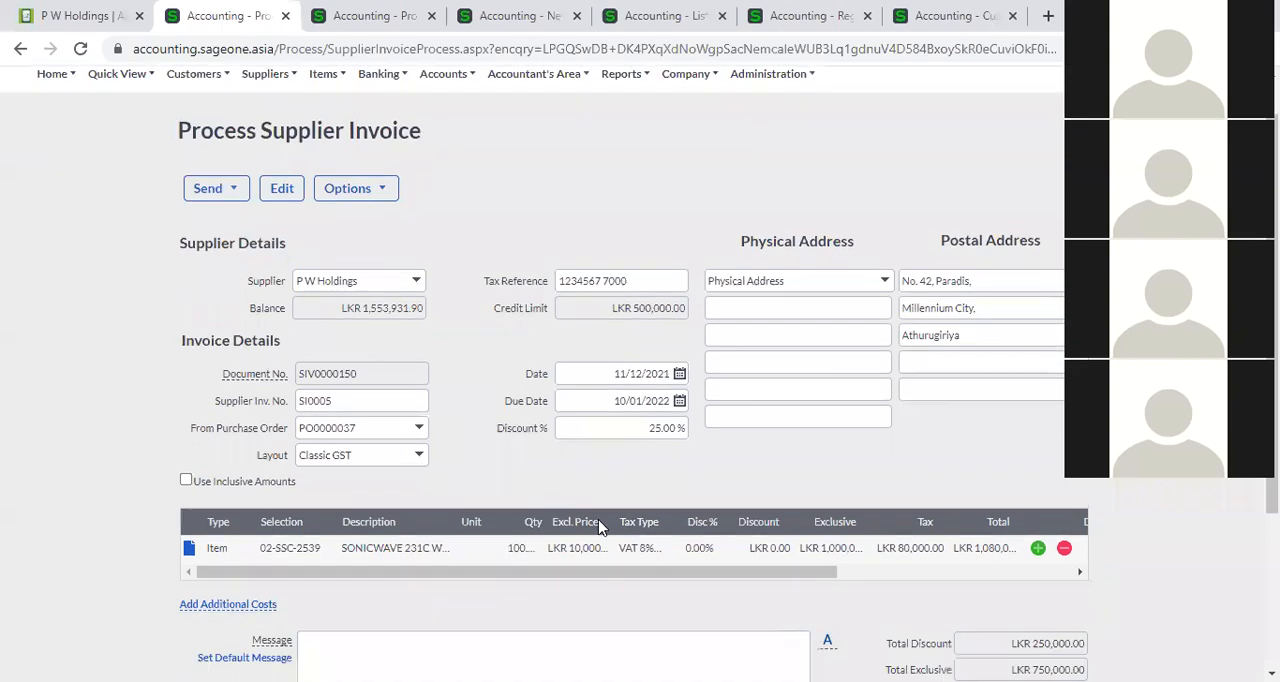
{"action": "left_click", "coordinate": [1037, 411]}
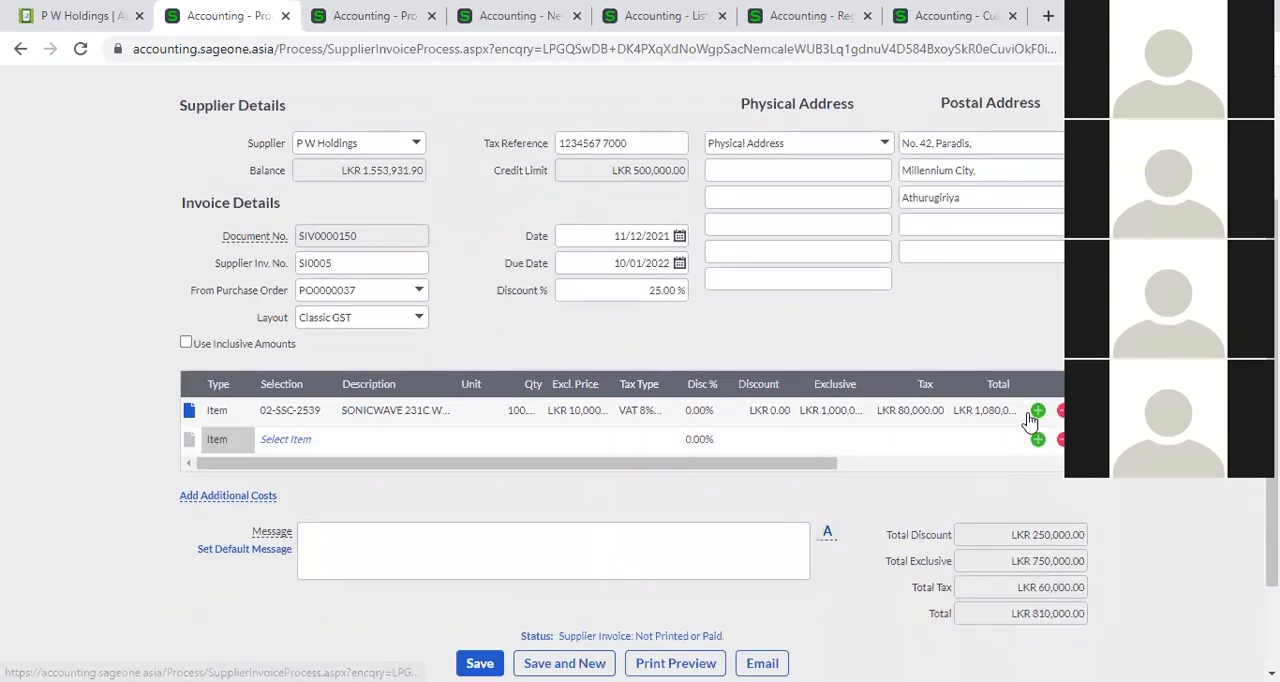
{"action": "left_click", "coordinate": [186, 343]}
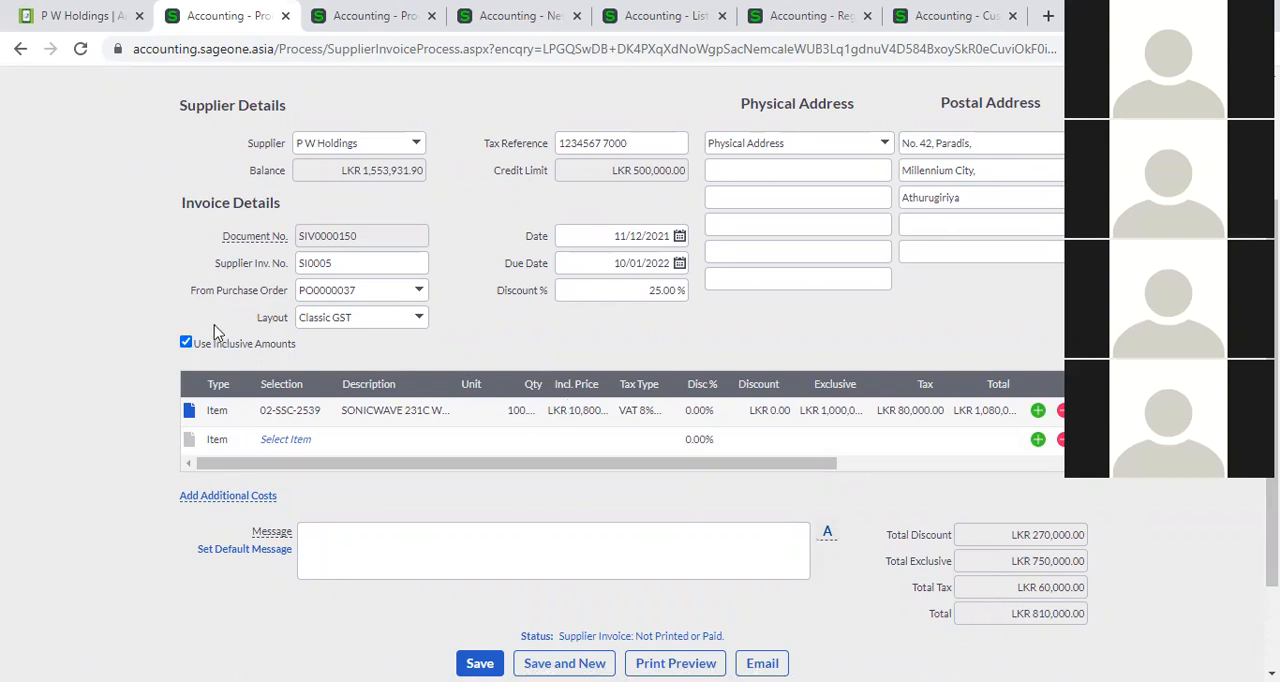
Switch the invoice back to exclusive amounts.
{"action": "left_click", "coordinate": [186, 345]}
{"action": "left_click", "coordinate": [186, 343]}
{"action": "left_click", "coordinate": [186, 343]}
Examine the line type and the items available for the blank line below 02-SSC-2539.
{"action": "left_click", "coordinate": [229, 442]}
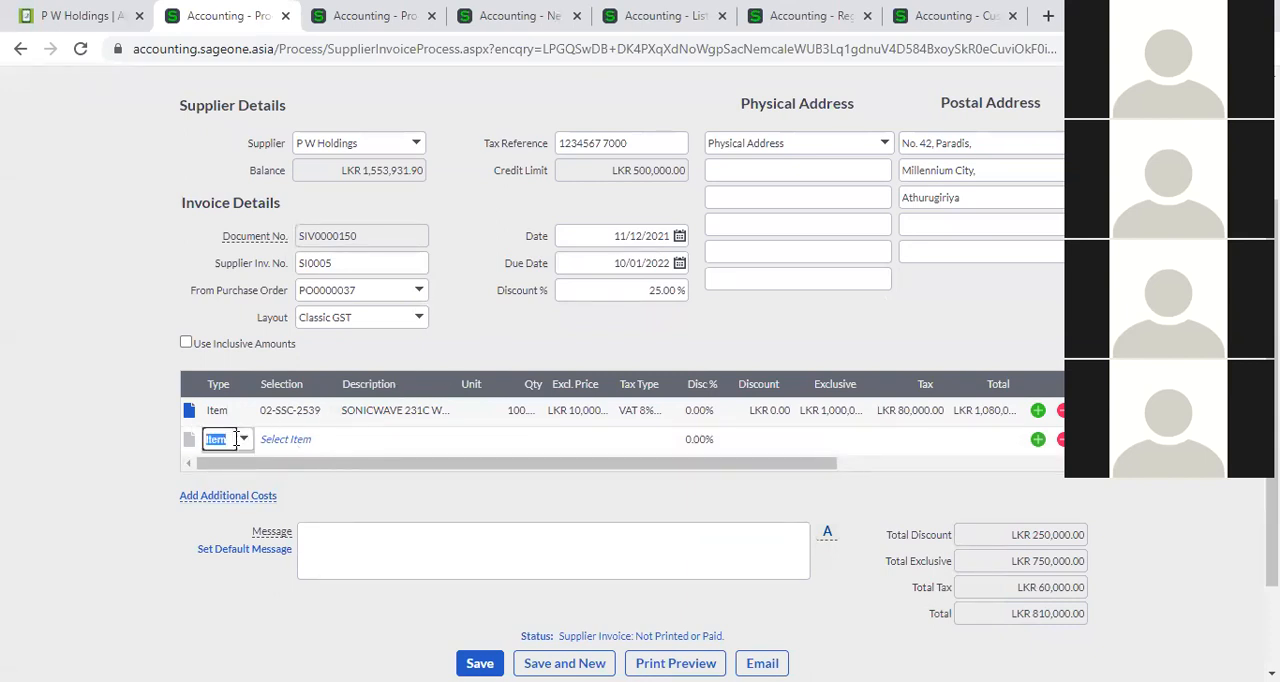
{"action": "left_click", "coordinate": [243, 439]}
{"action": "left_click", "coordinate": [320, 357]}
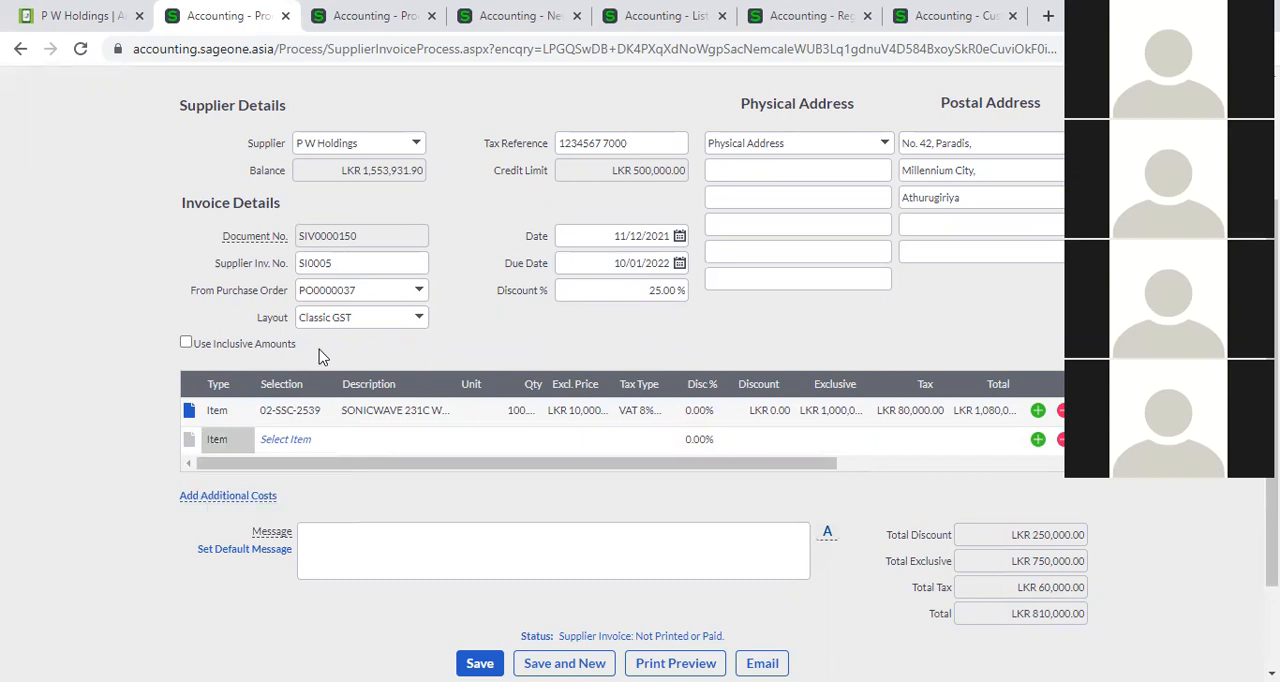
{"action": "left_click", "coordinate": [316, 440]}
{"action": "left_click", "coordinate": [324, 441]}
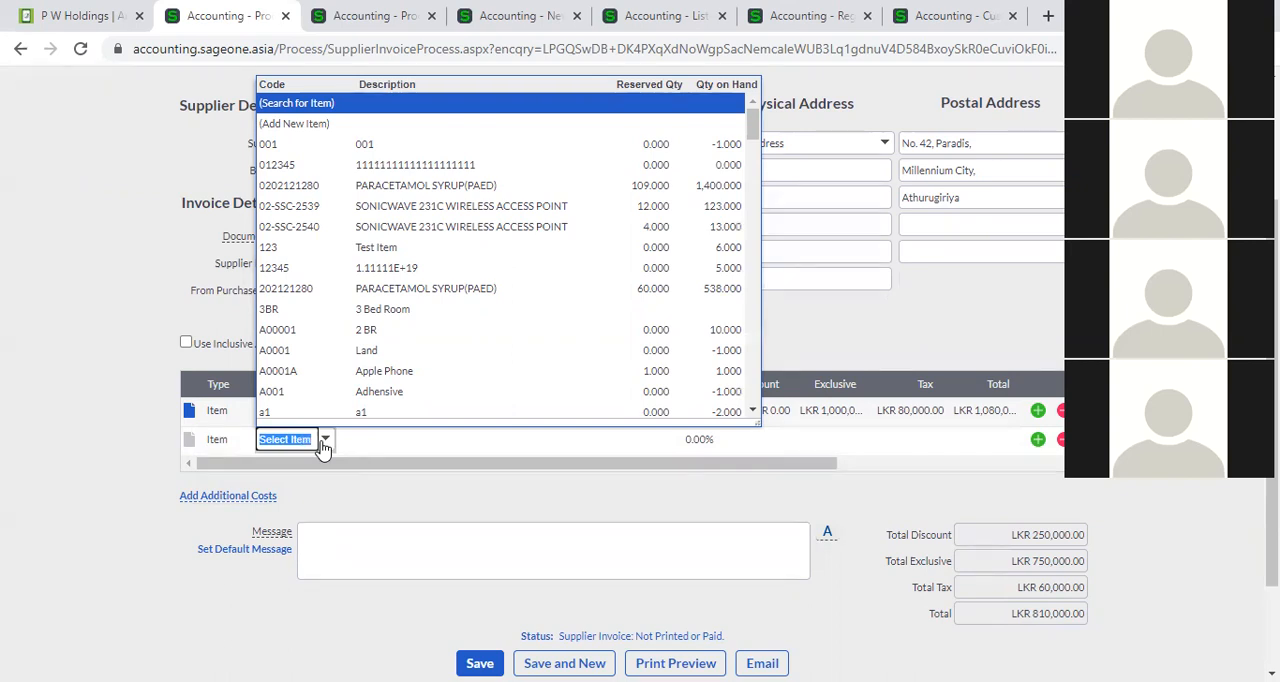
Change the blank line below 02-SSC-2539 to type Account and select the Advertising expense account.
{"action": "left_click", "coordinate": [242, 451]}
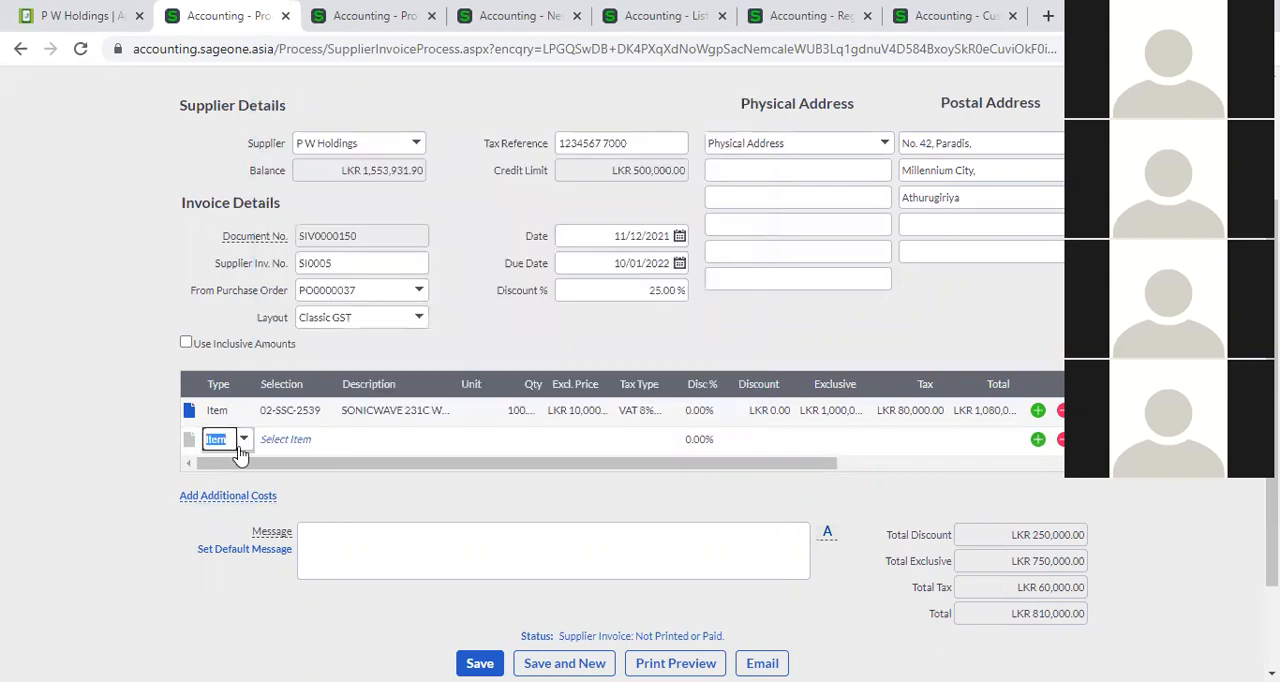
{"action": "left_click", "coordinate": [242, 448]}
{"action": "left_click", "coordinate": [248, 481]}
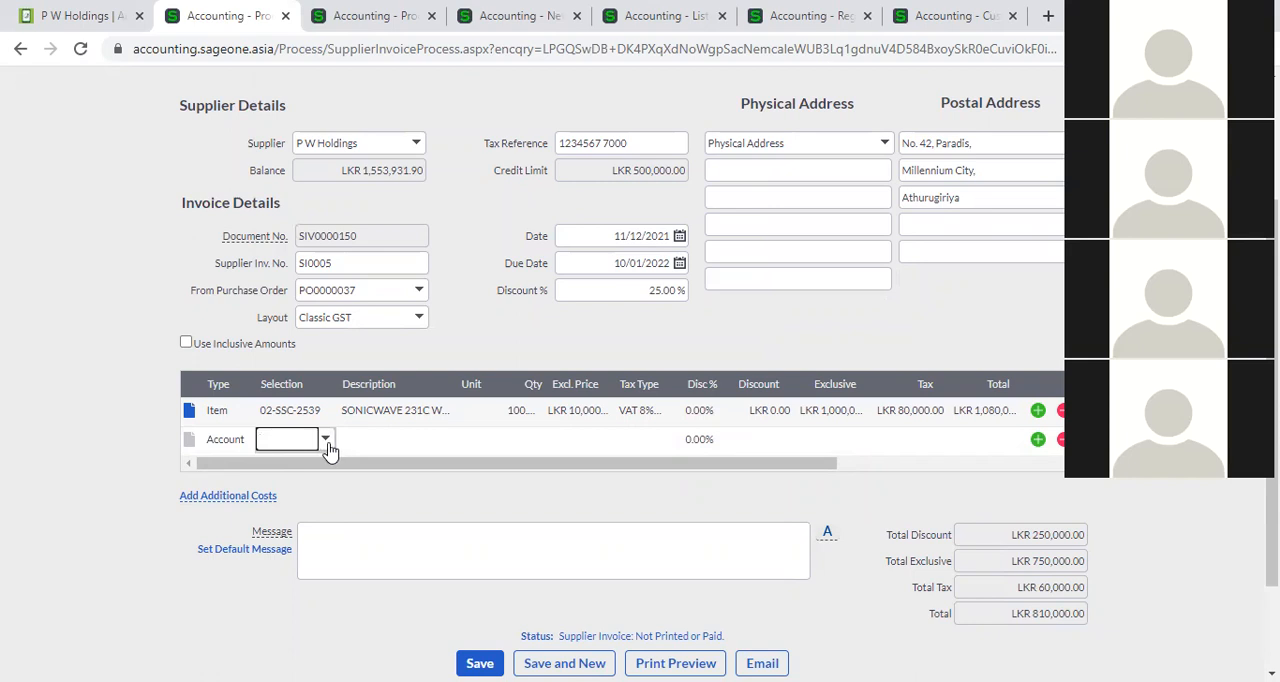
{"action": "left_click", "coordinate": [327, 443]}
{"action": "scroll", "coordinate": [330, 385], "scroll_direction": "down", "scroll_amount": 3}
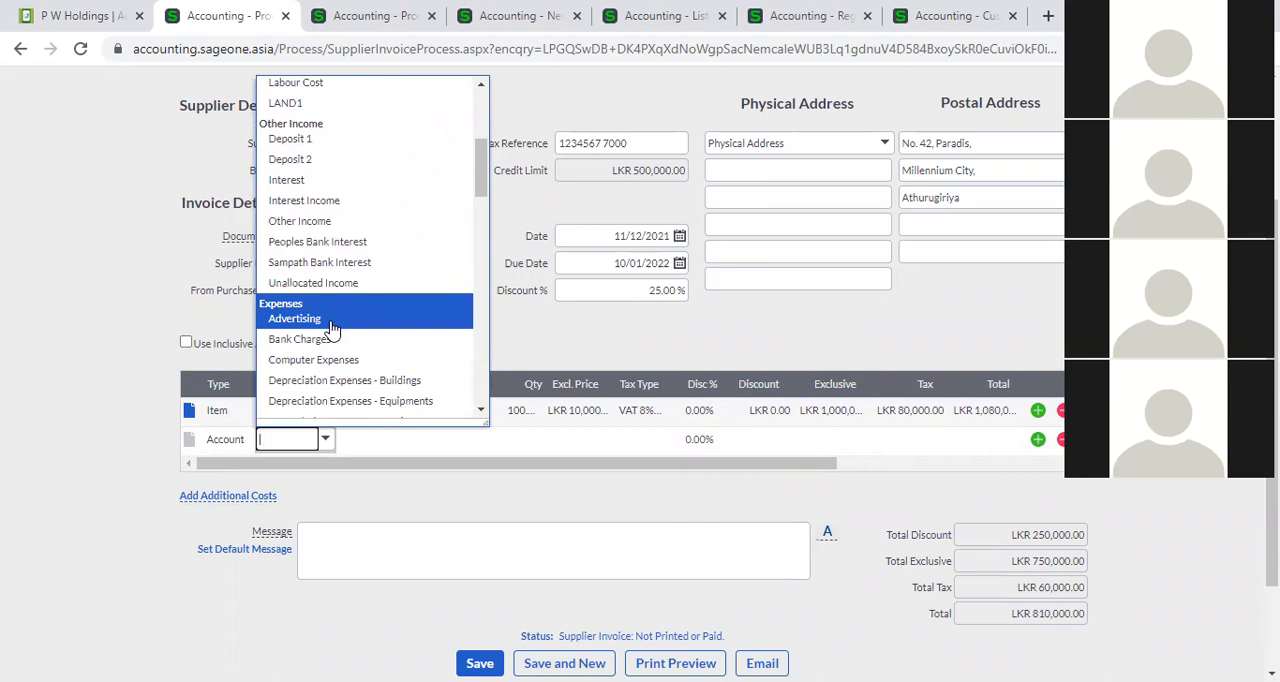
{"action": "left_click", "coordinate": [331, 318]}
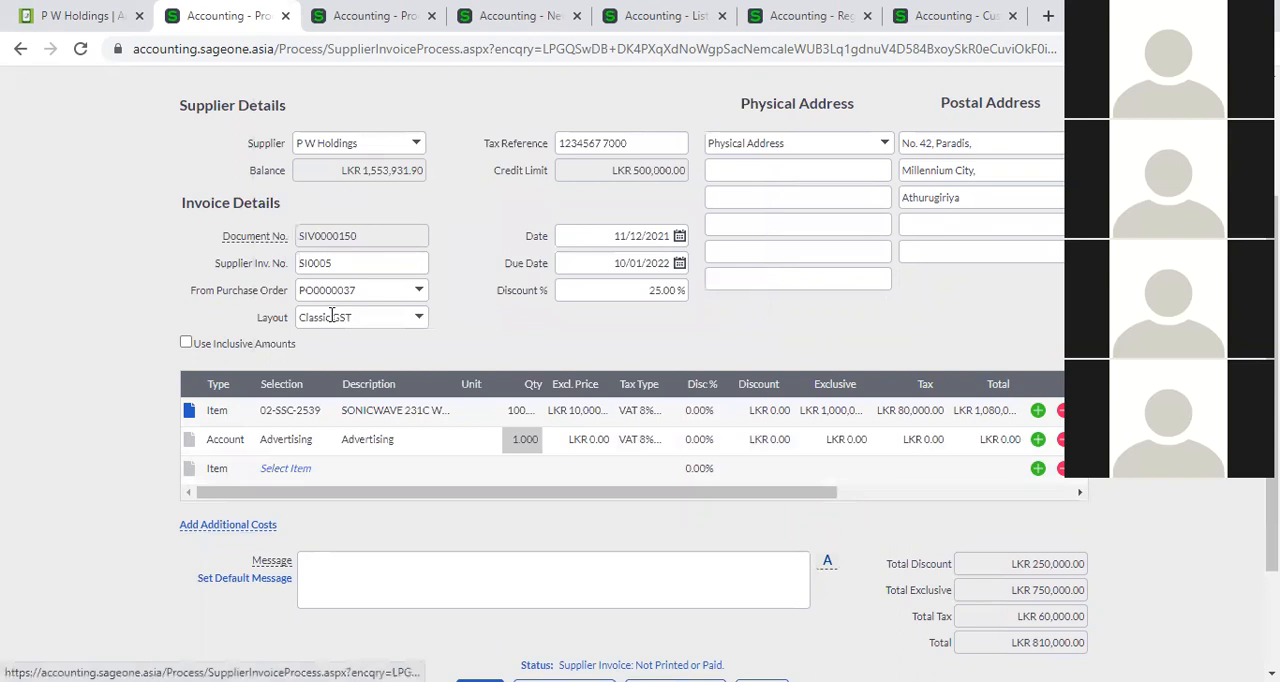
Examine the line types and available items for the blank line below Advertising.
{"action": "scroll", "coordinate": [228, 463], "scroll_direction": "down", "scroll_amount": 1}
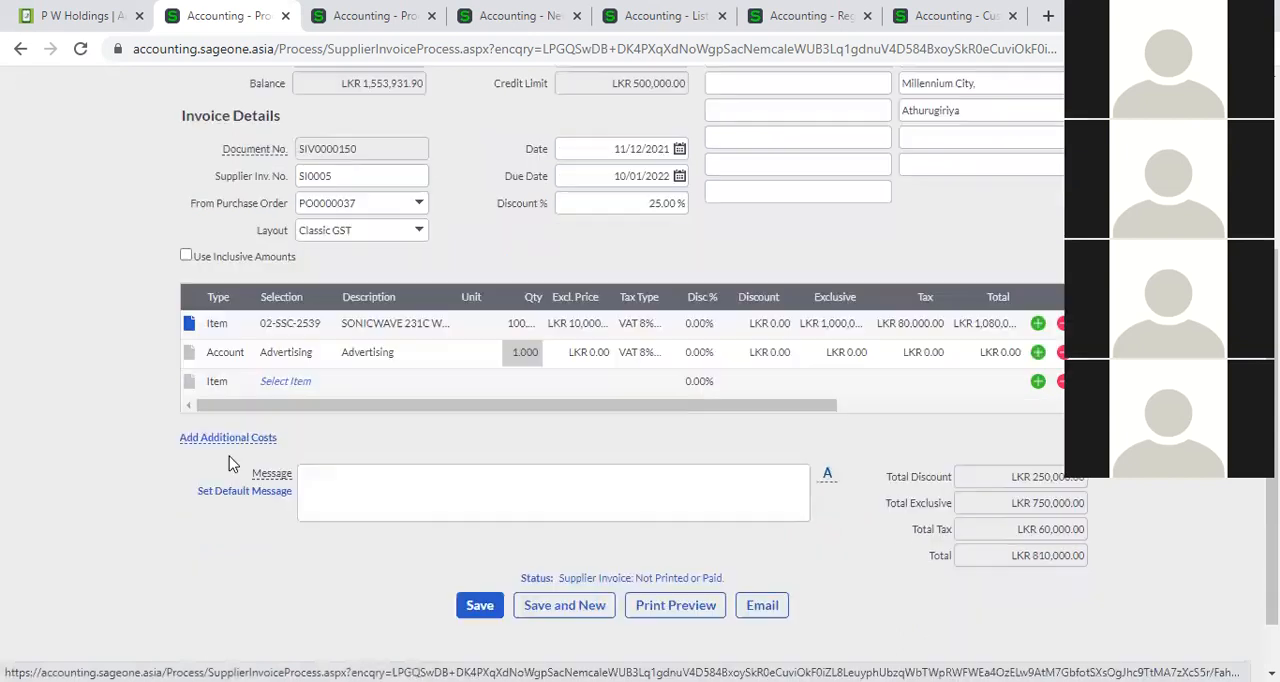
{"action": "left_click", "coordinate": [230, 380]}
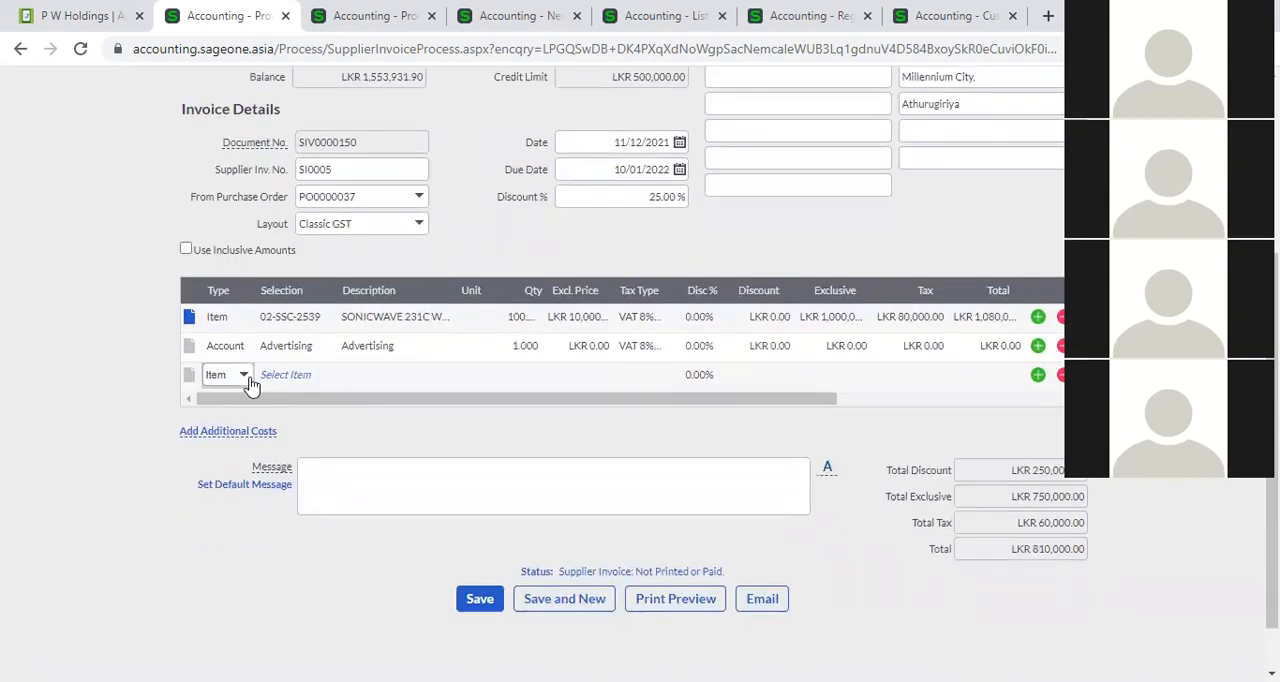
{"action": "left_click", "coordinate": [250, 382]}
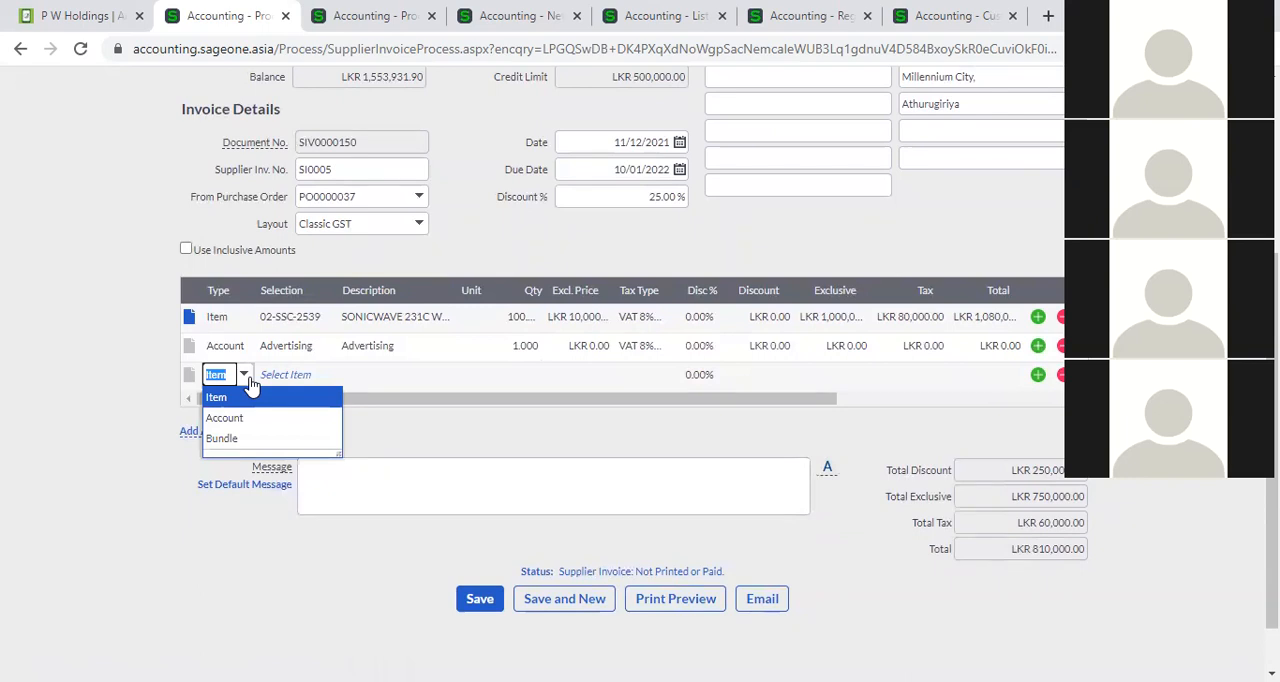
{"action": "left_click", "coordinate": [260, 399]}
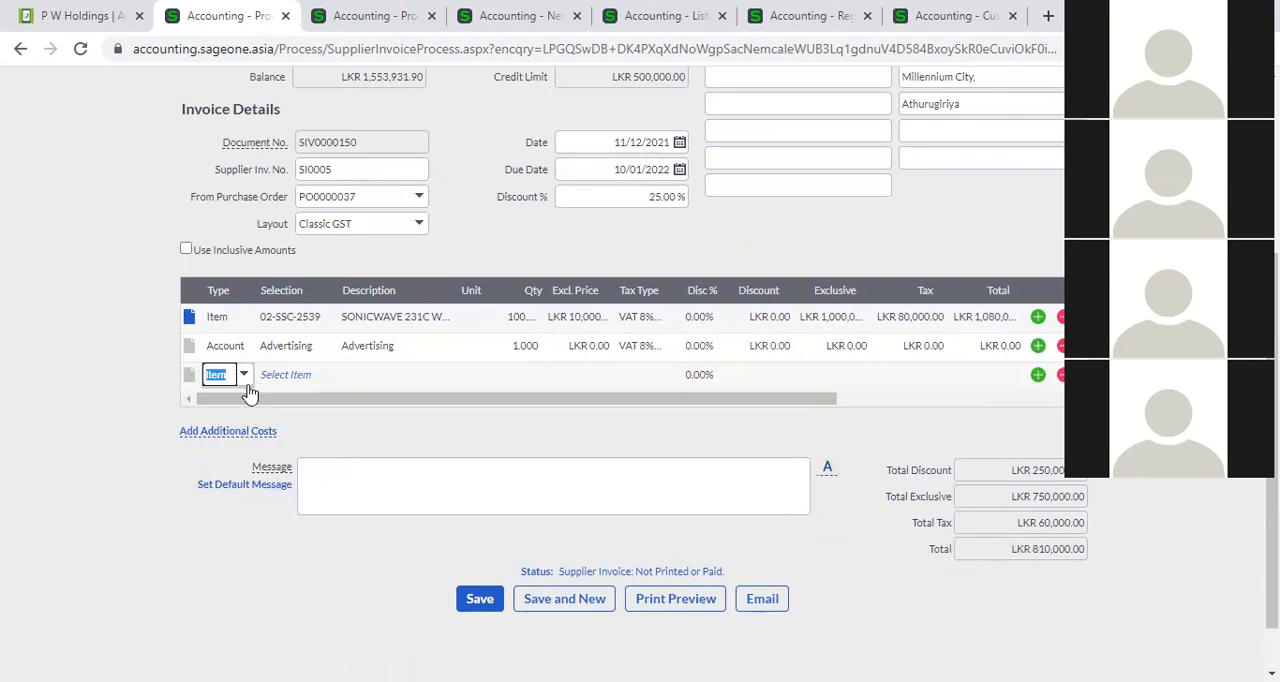
{"action": "left_click", "coordinate": [306, 375]}
{"action": "left_click", "coordinate": [326, 376]}
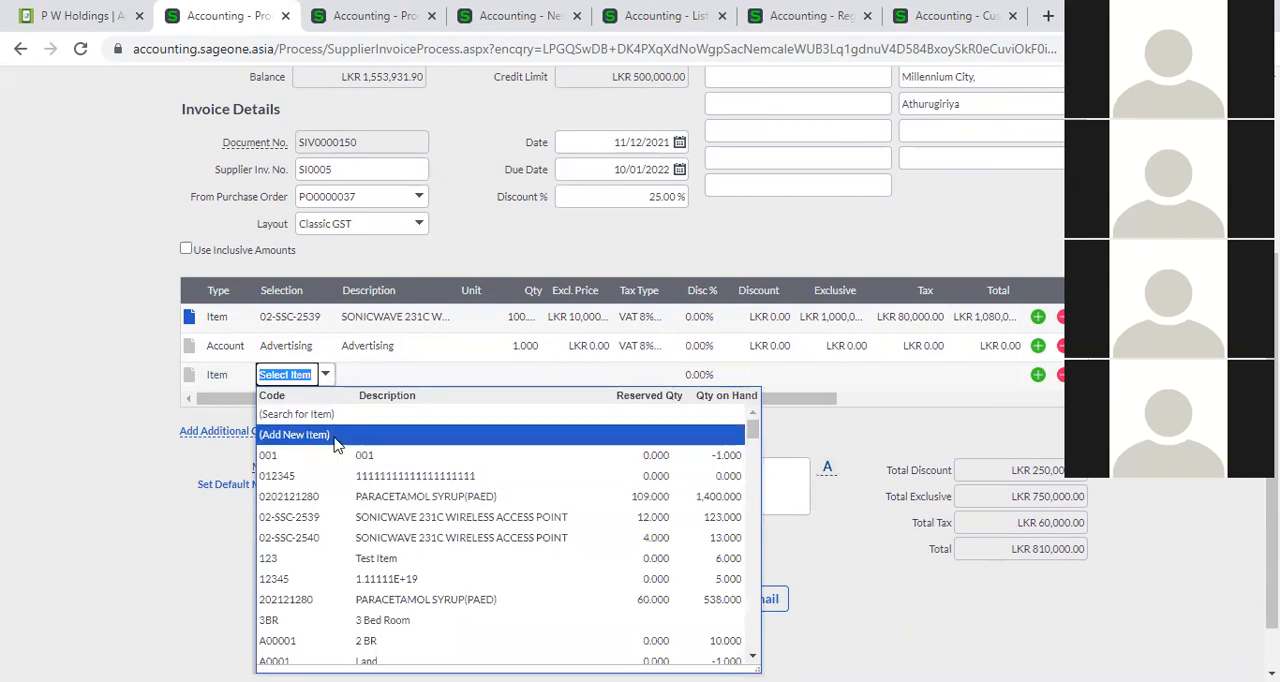
Change the line below Advertising to type Account and select the Bank Charges account.
{"action": "left_click", "coordinate": [240, 382]}
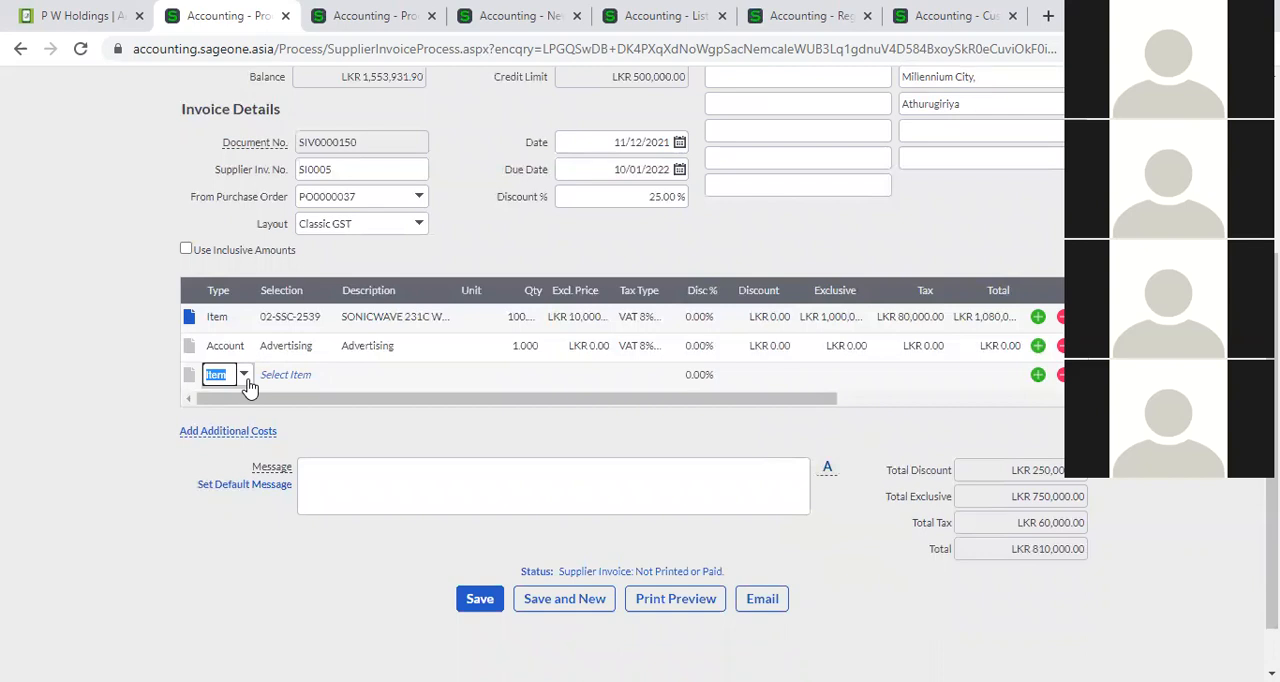
{"action": "left_click", "coordinate": [246, 380]}
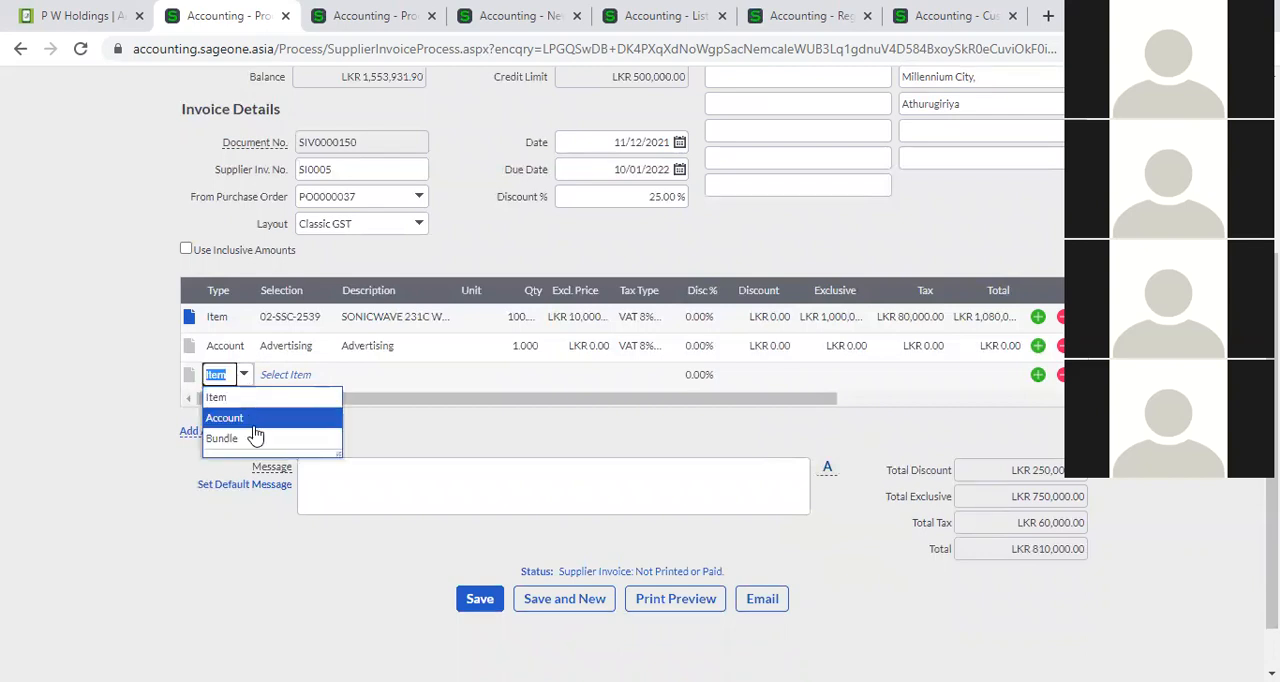
{"action": "left_click", "coordinate": [255, 426]}
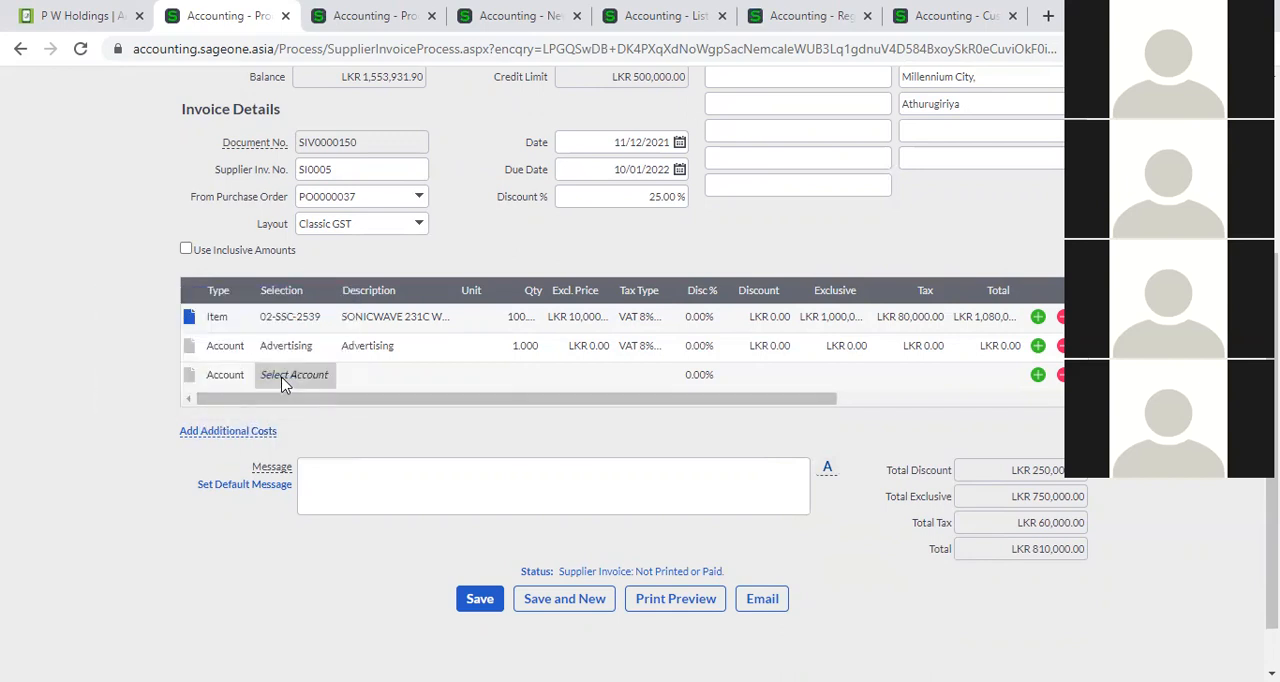
{"action": "left_click", "coordinate": [331, 386]}
{"action": "scroll", "coordinate": [350, 541], "scroll_direction": "down", "scroll_amount": 1}
{"action": "scroll", "coordinate": [350, 541], "scroll_direction": "down", "scroll_amount": 5}
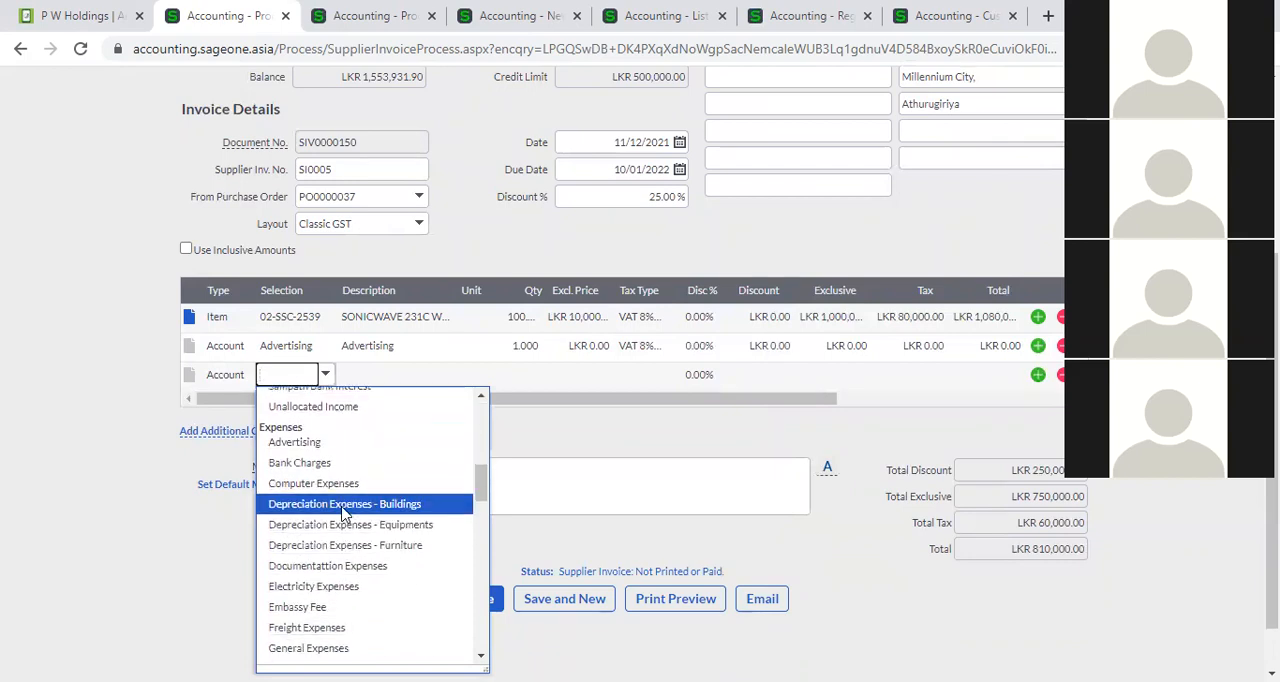
{"action": "left_click", "coordinate": [336, 466]}
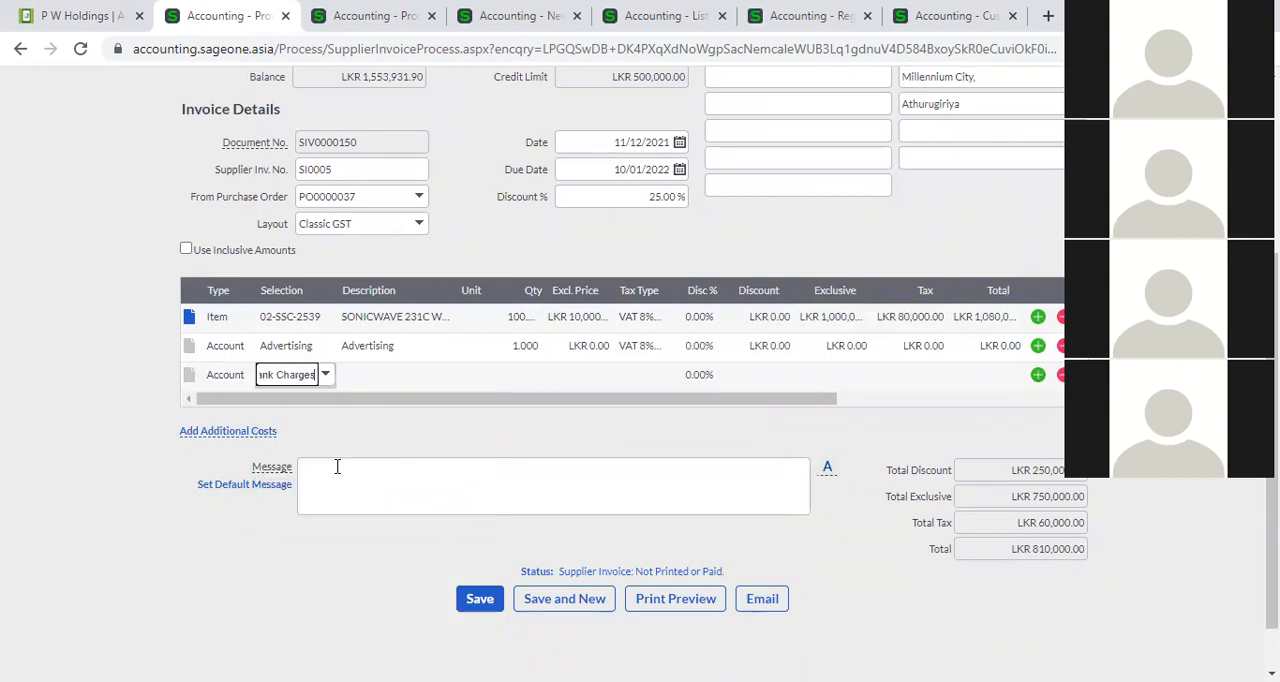
Replace the account on the third invoice line with Electricity Expenses and move on to its exclusive price.
{"action": "left_click", "coordinate": [322, 381]}
{"action": "scroll", "coordinate": [326, 531], "scroll_direction": "down", "scroll_amount": 4}
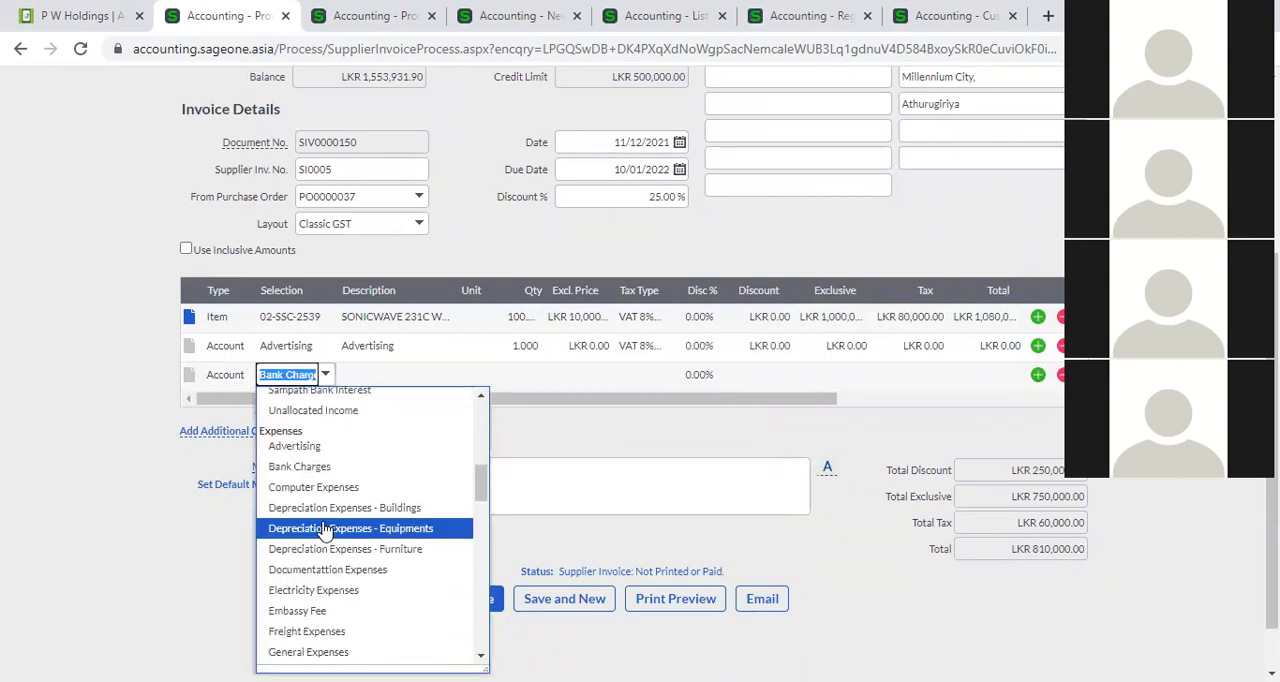
{"action": "scroll", "coordinate": [325, 527], "scroll_direction": "down", "scroll_amount": 1}
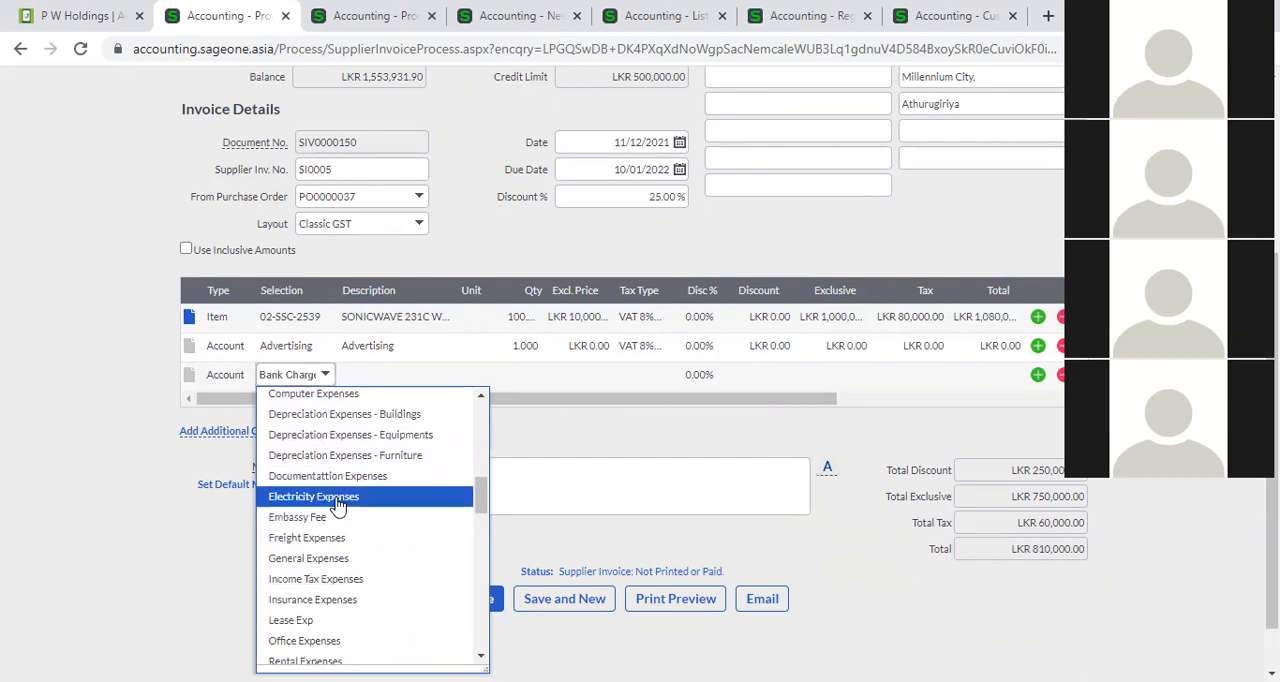
{"action": "left_click", "coordinate": [336, 497]}
{"action": "key", "text": "Tab"}
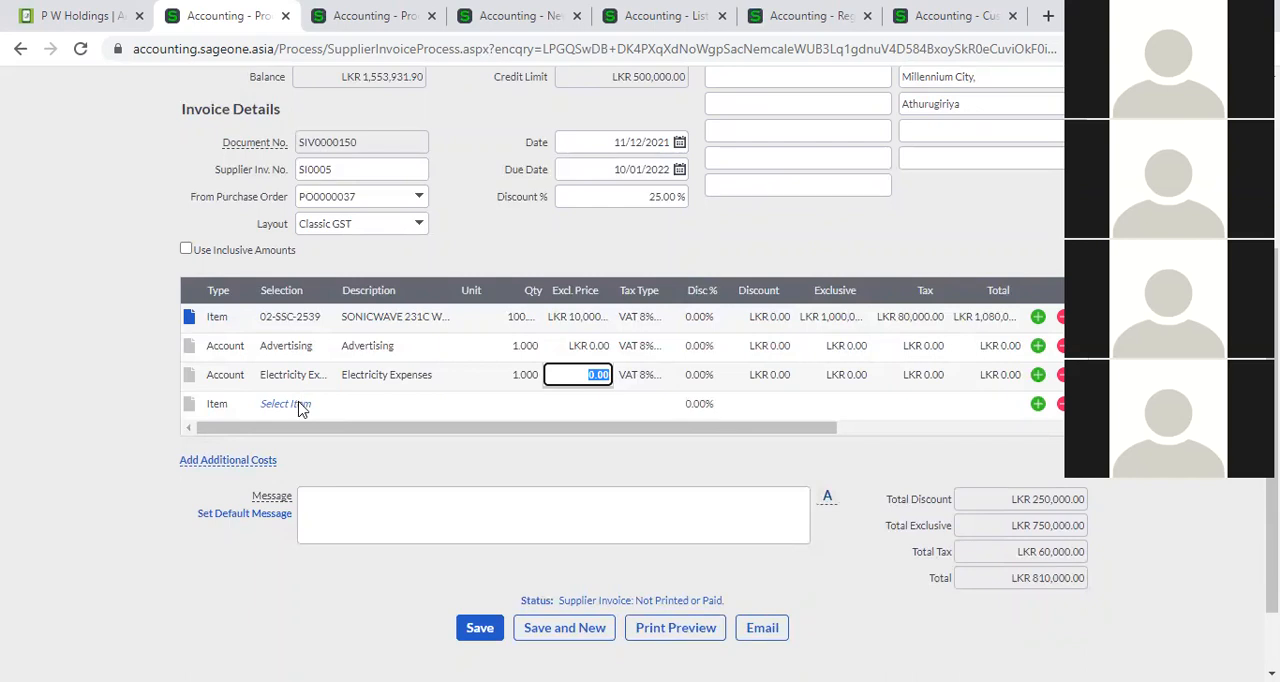
Examine the Department, Job and Area columns of the invoice lines.
{"action": "left_click_drag", "start_coordinate": [315, 428], "coordinate": [524, 435]}
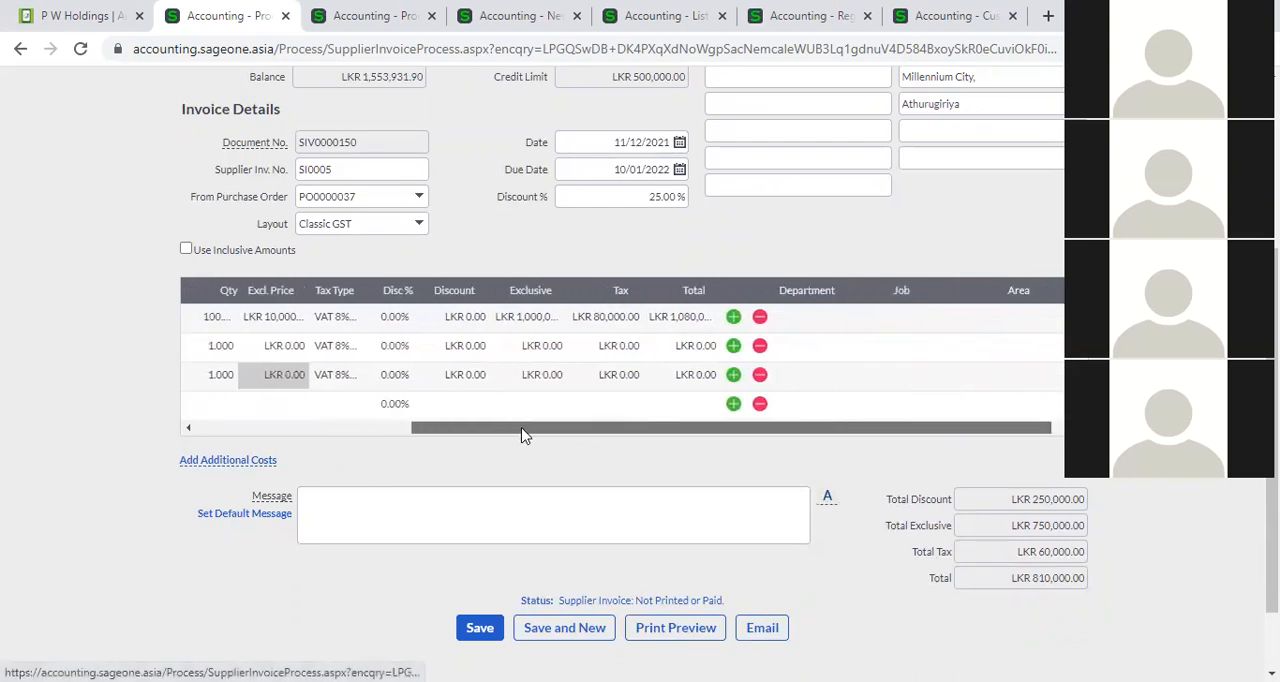
{"action": "left_click", "coordinate": [335, 428]}
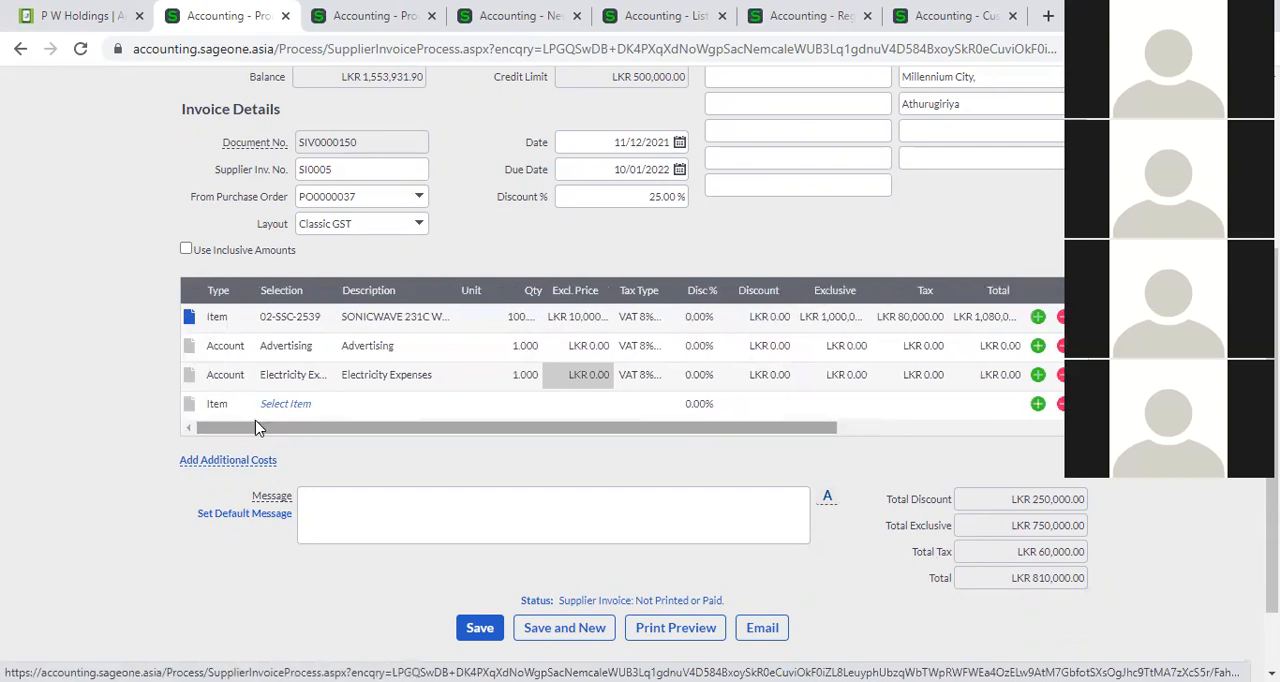
{"action": "scroll", "coordinate": [472, 405], "scroll_direction": "up", "scroll_amount": 2}
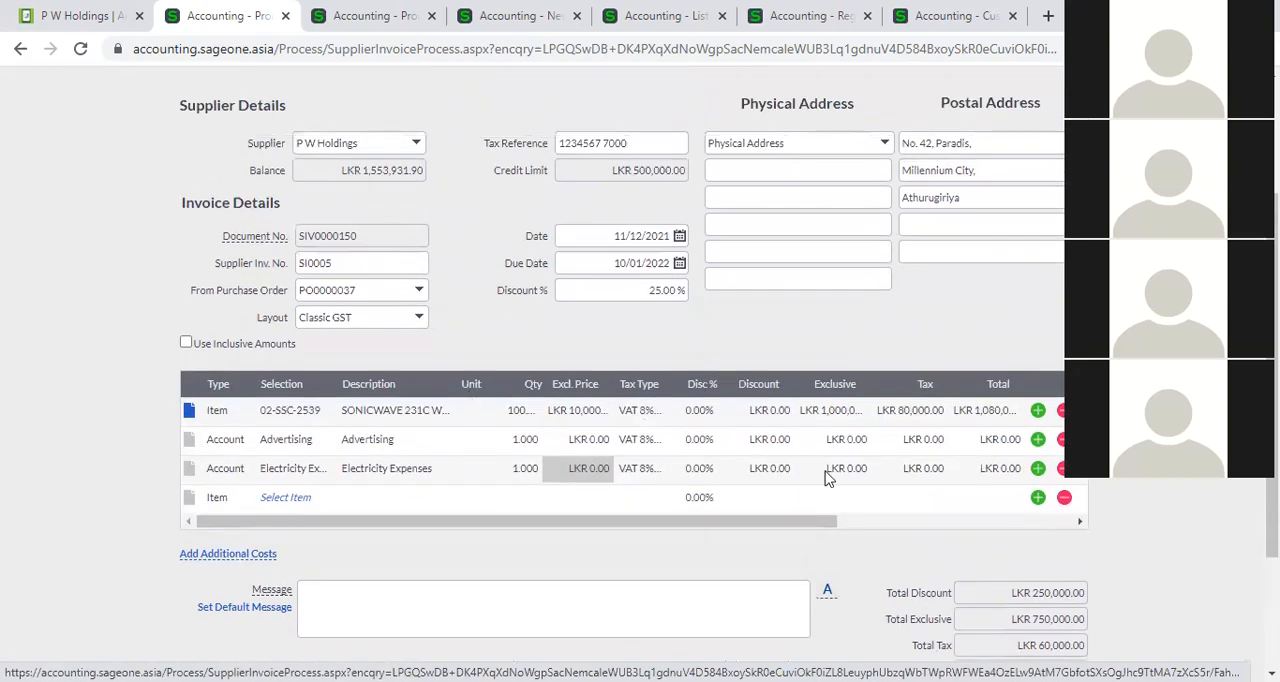
{"action": "left_click_drag", "start_coordinate": [817, 521], "coordinate": [1008, 521]}
{"action": "left_click", "coordinate": [1034, 522]}
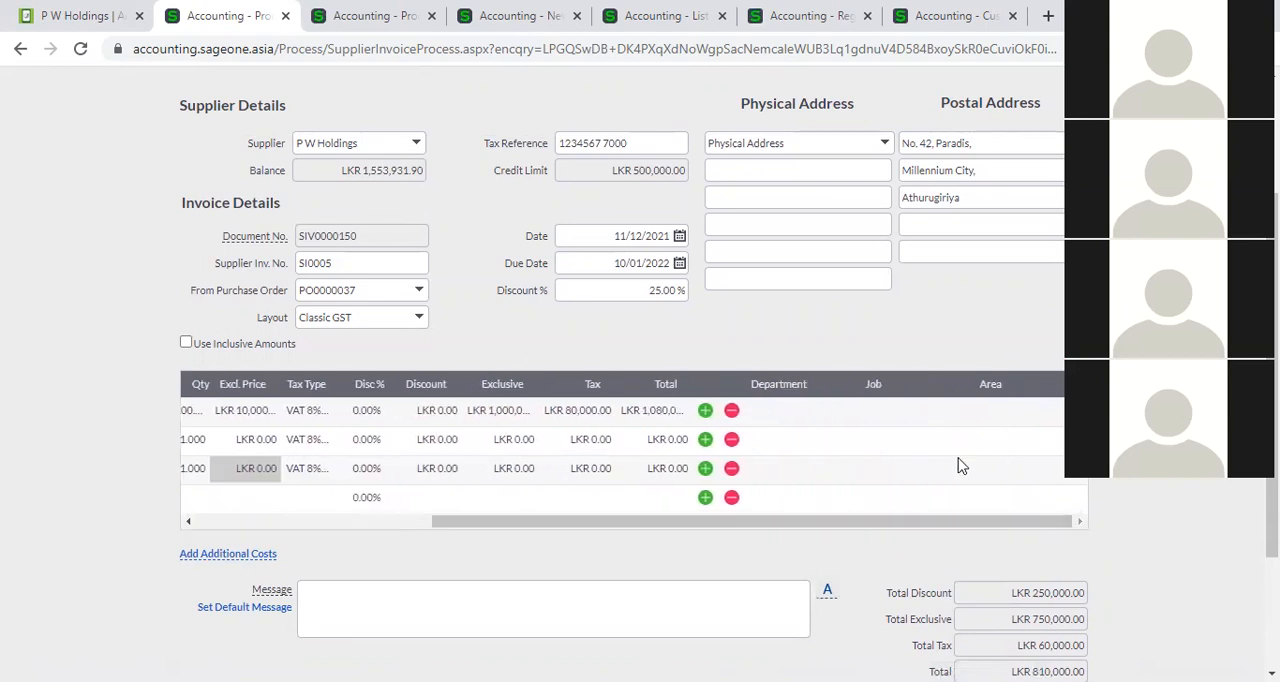
Switch to the other open copy of the P W Holdings invoice and open the company's Analysis Codes page from there.
{"action": "left_click", "coordinate": [380, 20]}
{"action": "scroll", "coordinate": [789, 197], "scroll_direction": "up", "scroll_amount": 5}
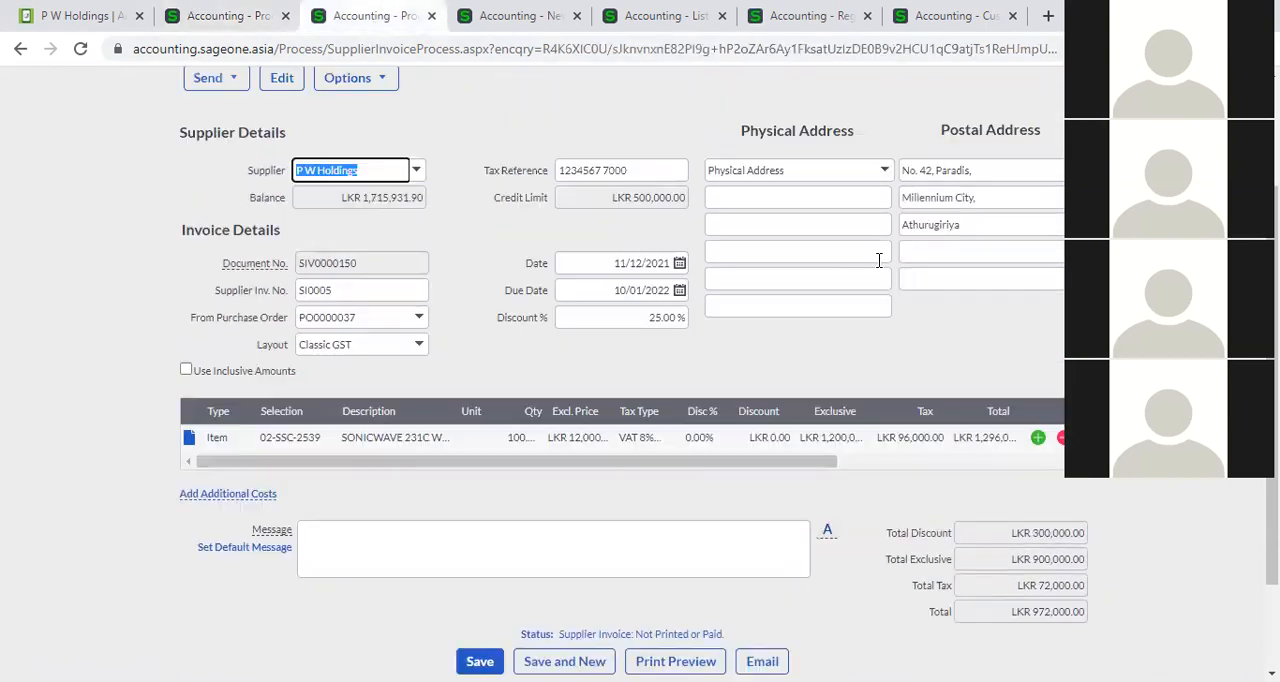
{"action": "left_click", "coordinate": [683, 128]}
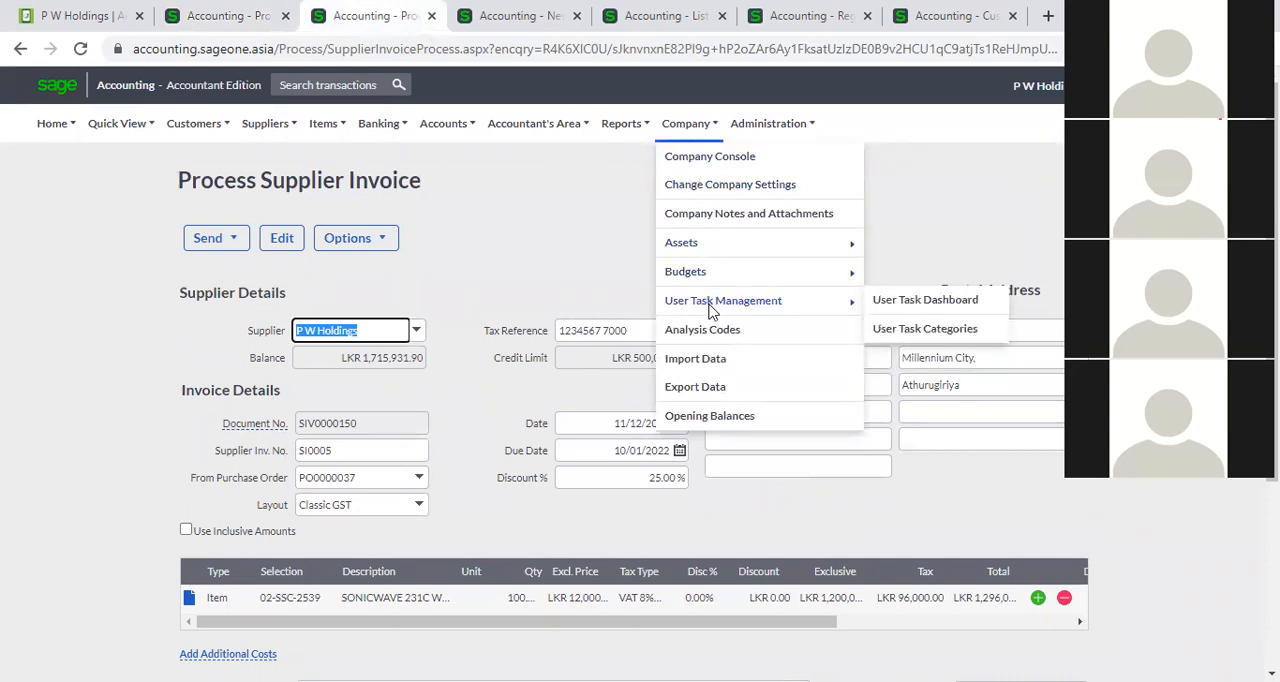
{"action": "left_click", "coordinate": [714, 338]}
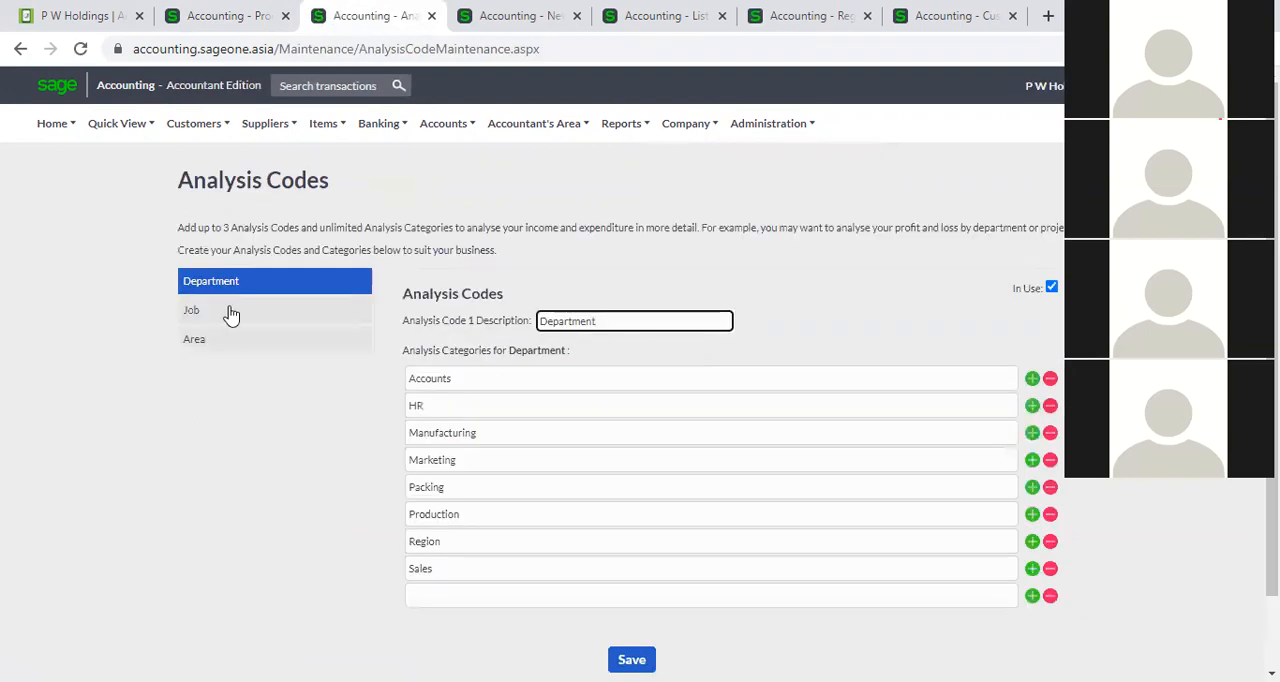
Compare the analysis categories defined for the Department, Job and Area codes, ending on Department.
{"action": "left_click", "coordinate": [229, 312]}
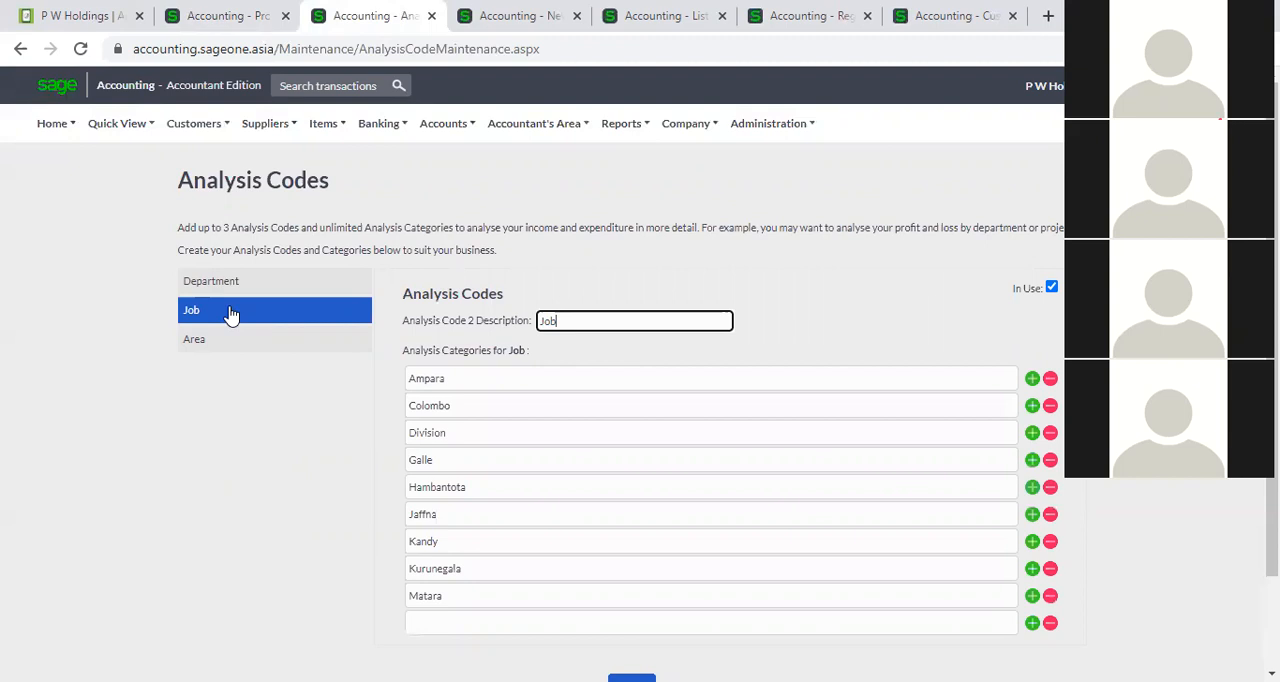
{"action": "left_click", "coordinate": [235, 290]}
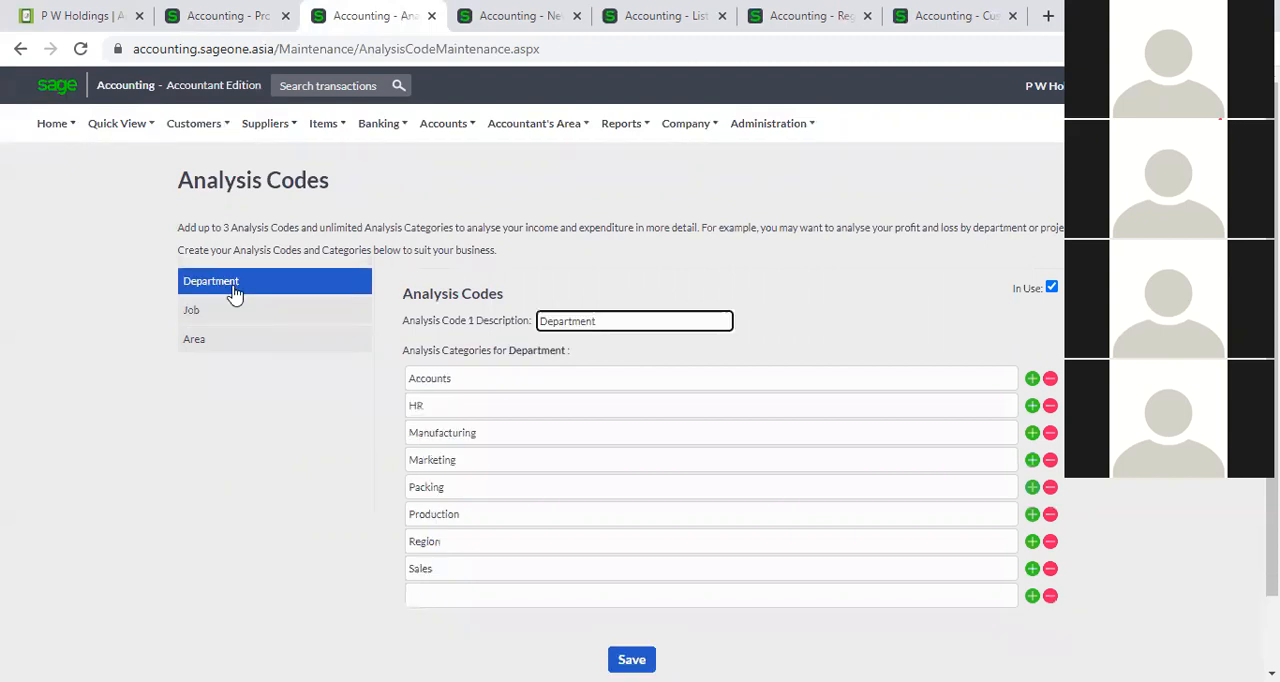
{"action": "left_click", "coordinate": [246, 314]}
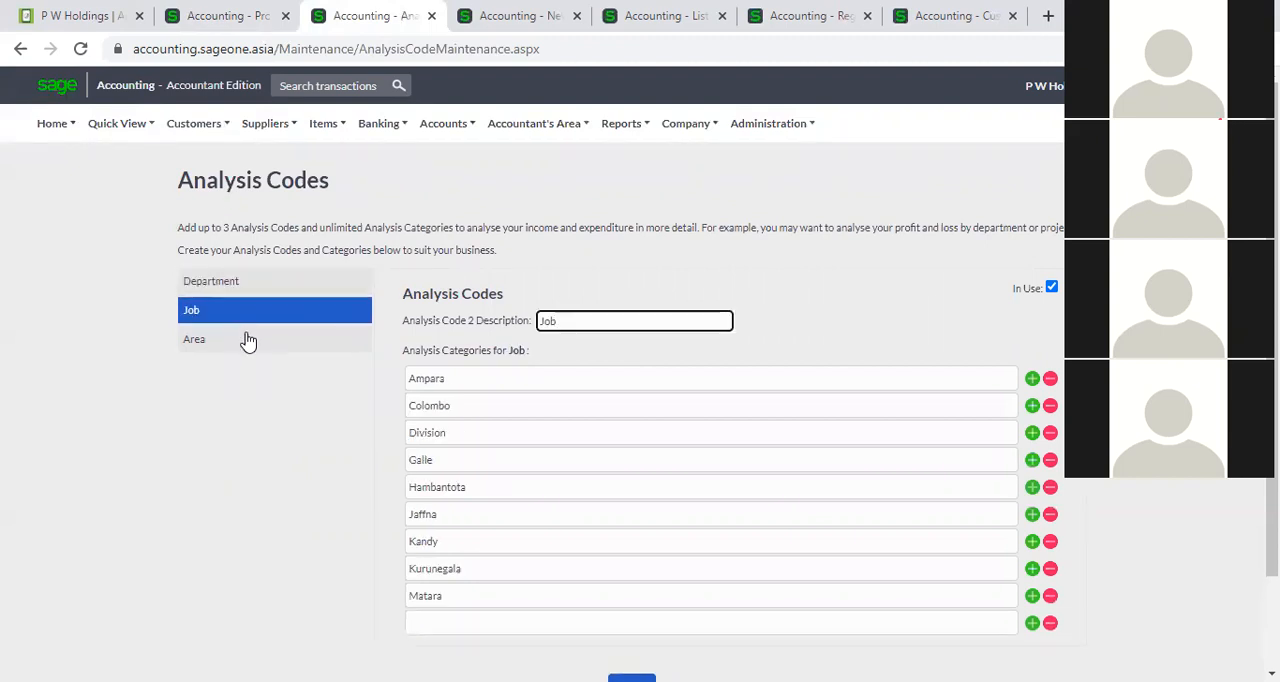
{"action": "left_click", "coordinate": [248, 339]}
{"action": "left_click", "coordinate": [251, 296]}
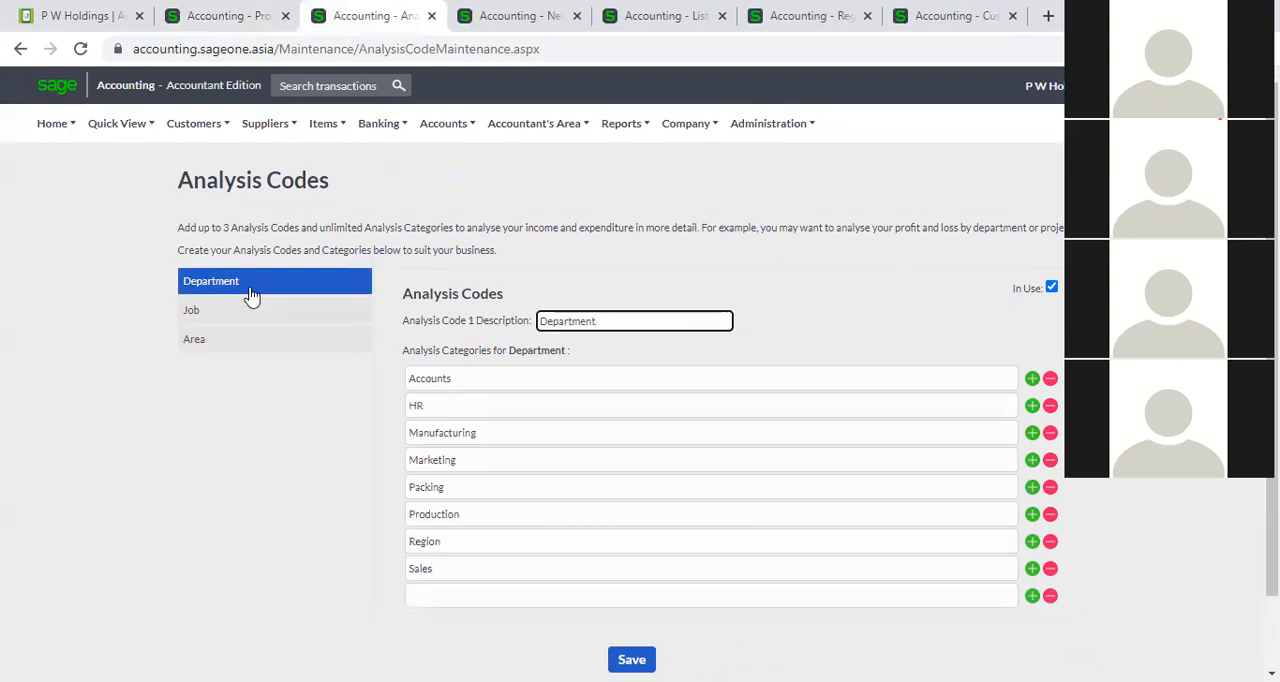
{"action": "left_click", "coordinate": [250, 311]}
{"action": "left_click", "coordinate": [251, 341]}
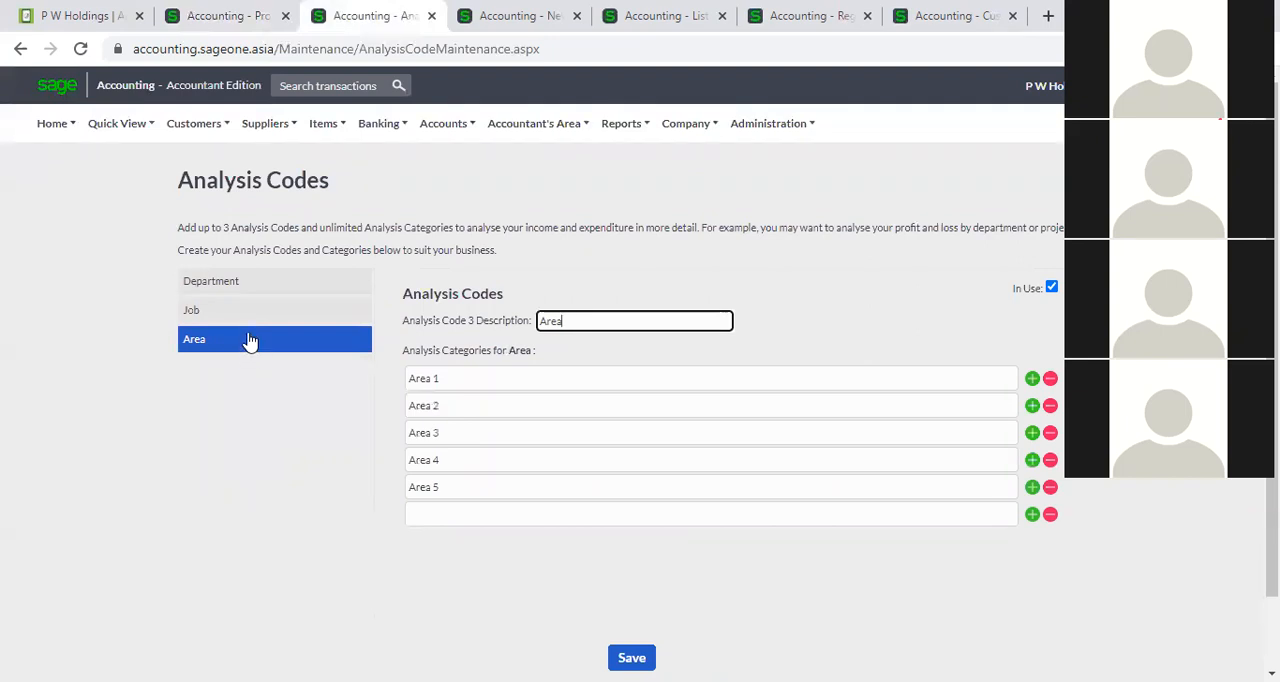
{"action": "left_click", "coordinate": [253, 289]}
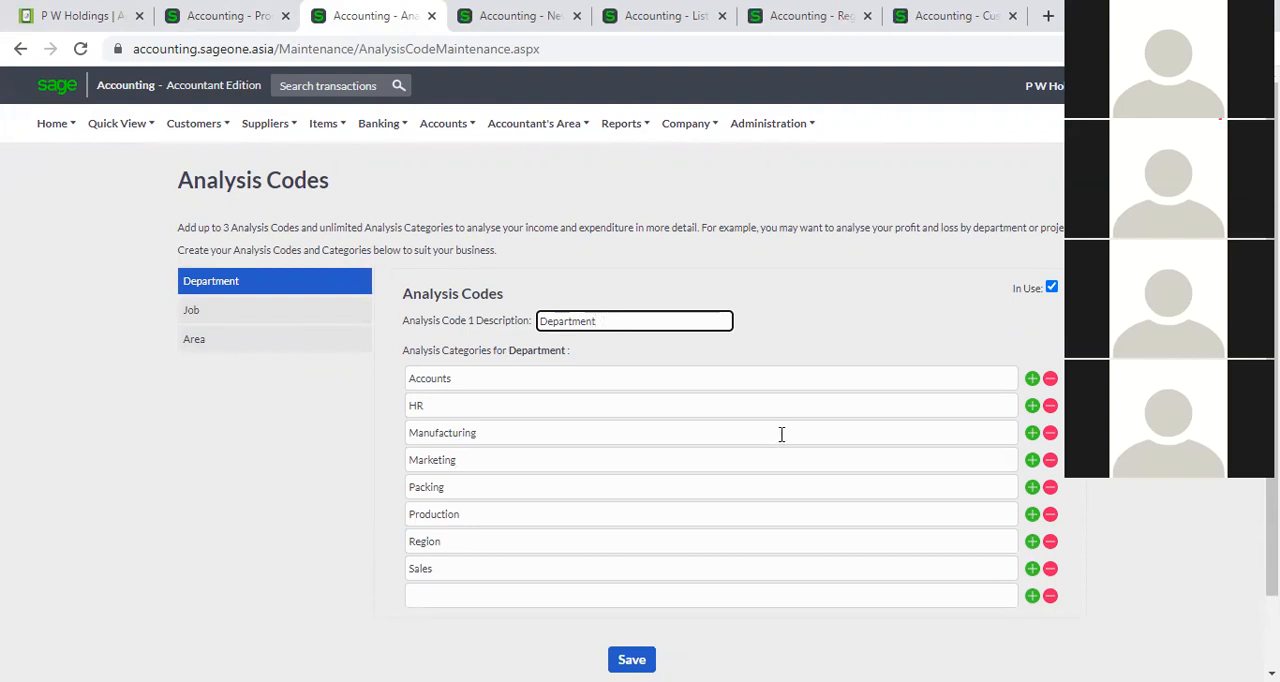
Add another blank category row at the end of the Department analysis code.
{"action": "scroll", "coordinate": [954, 481], "scroll_direction": "down", "scroll_amount": 1}
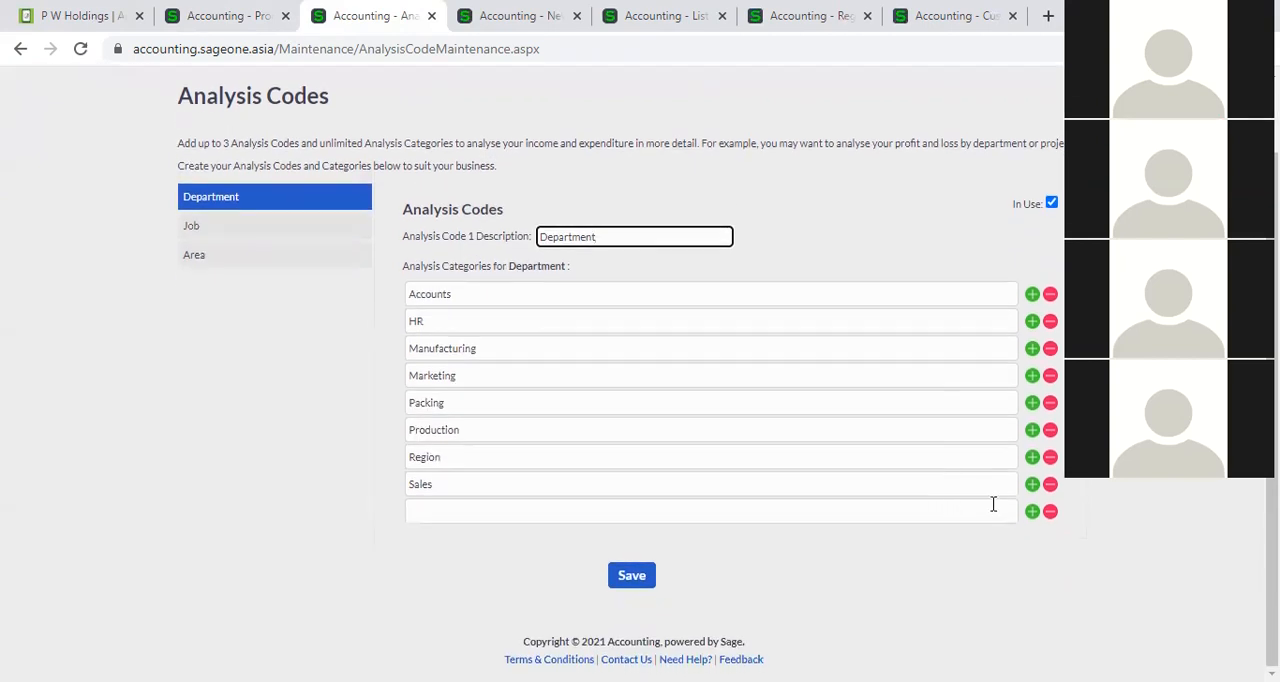
{"action": "left_click", "coordinate": [1033, 511]}
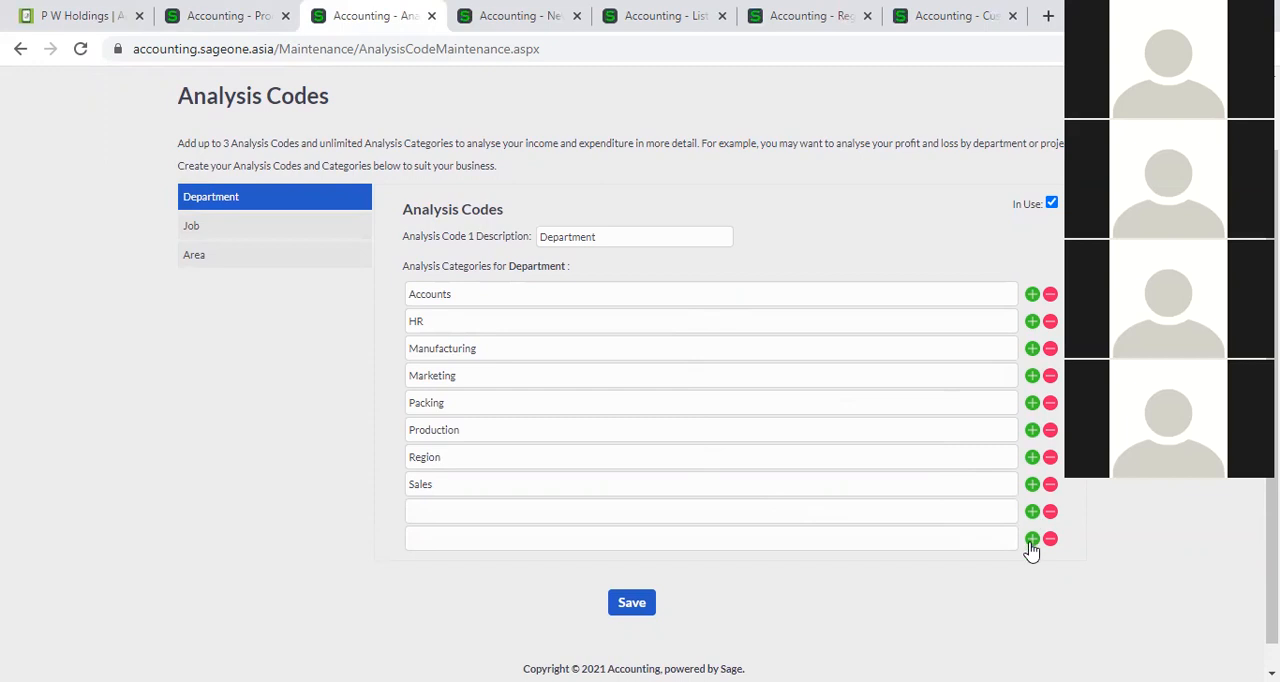
Review the Job analysis code's description and categories, and return to the P W Holdings supplier invoice.
{"action": "left_click", "coordinate": [289, 237]}
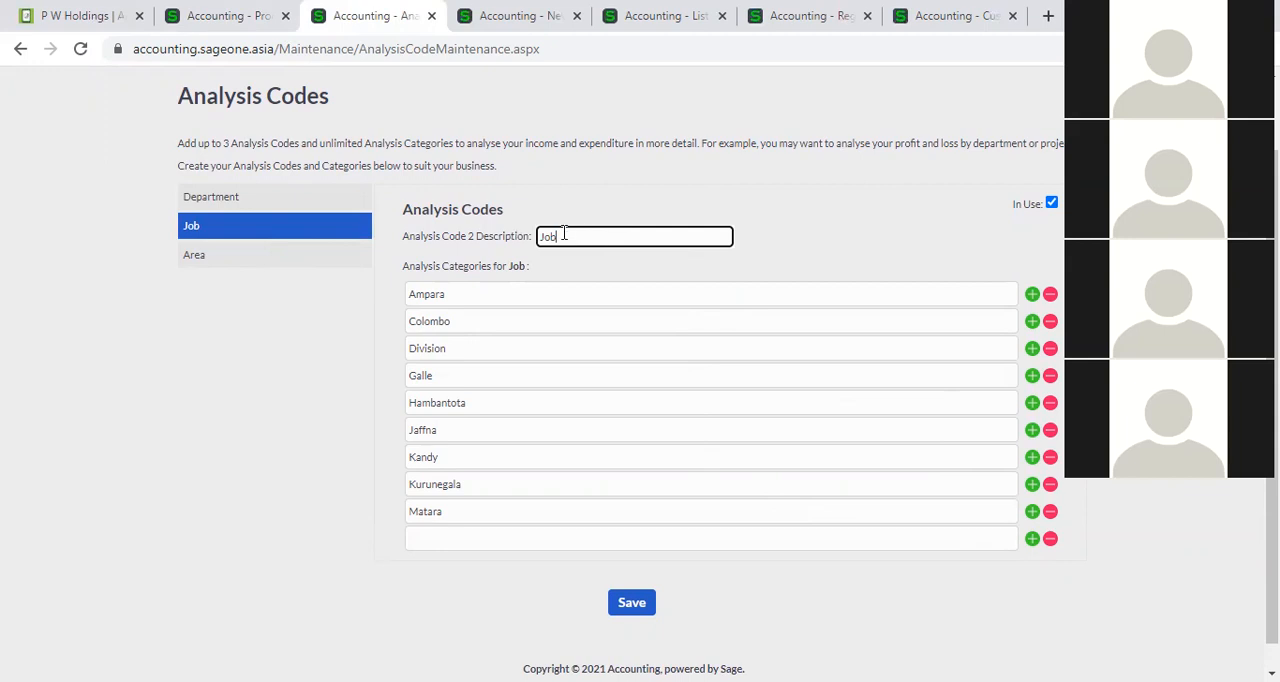
{"action": "left_click", "coordinate": [757, 249]}
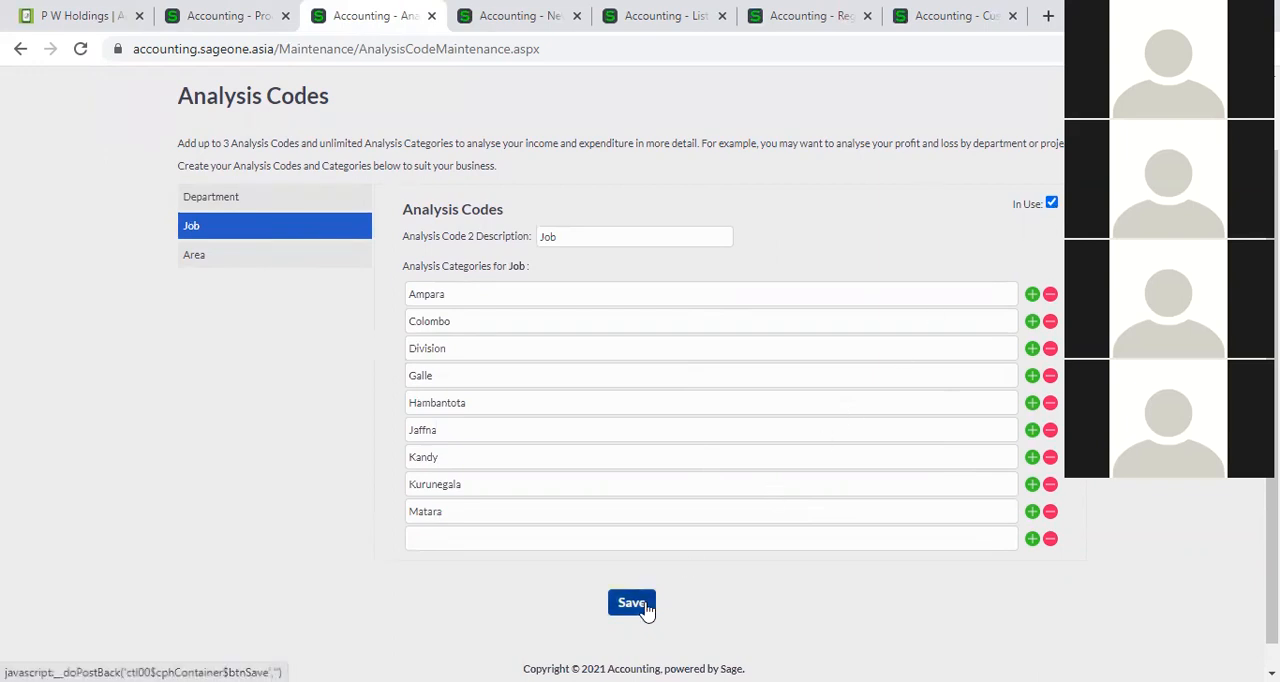
{"action": "left_click", "coordinate": [240, 22]}
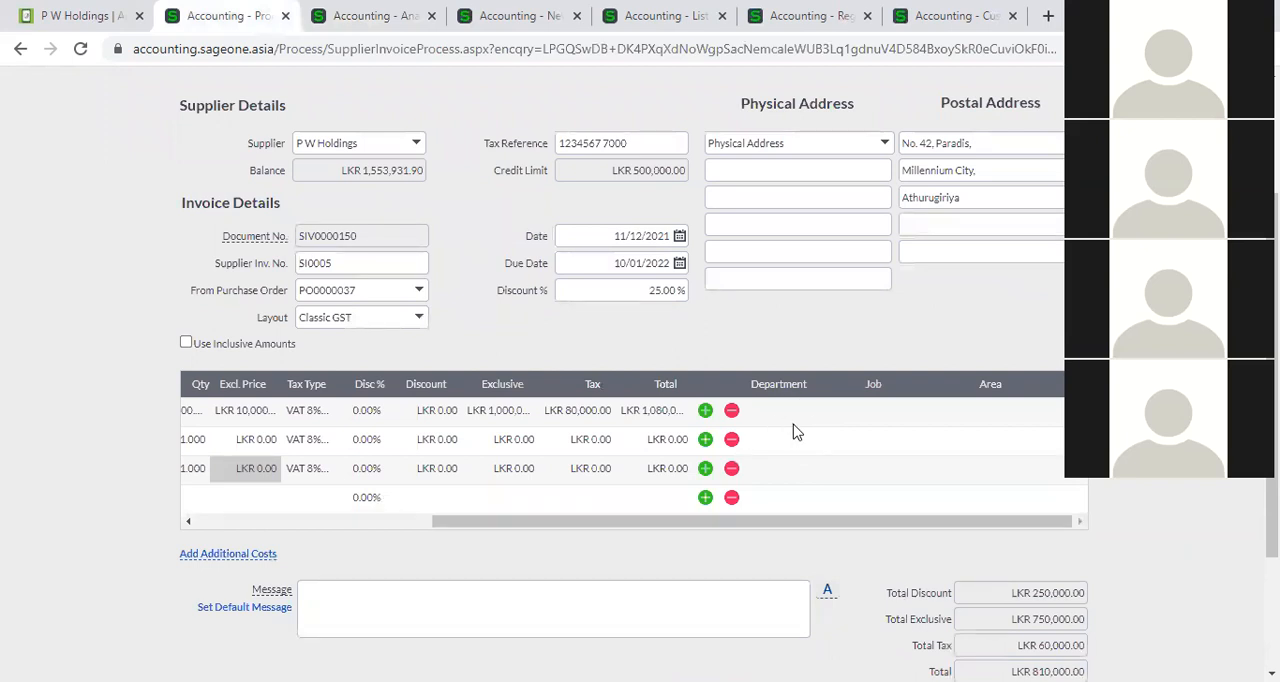
Go back to the analysis codes page and open the options of the Profit and Loss financial statement report from there.
{"action": "left_click", "coordinate": [375, 18]}
{"action": "scroll", "coordinate": [703, 241], "scroll_direction": "up", "scroll_amount": 1}
{"action": "left_click", "coordinate": [625, 125]}
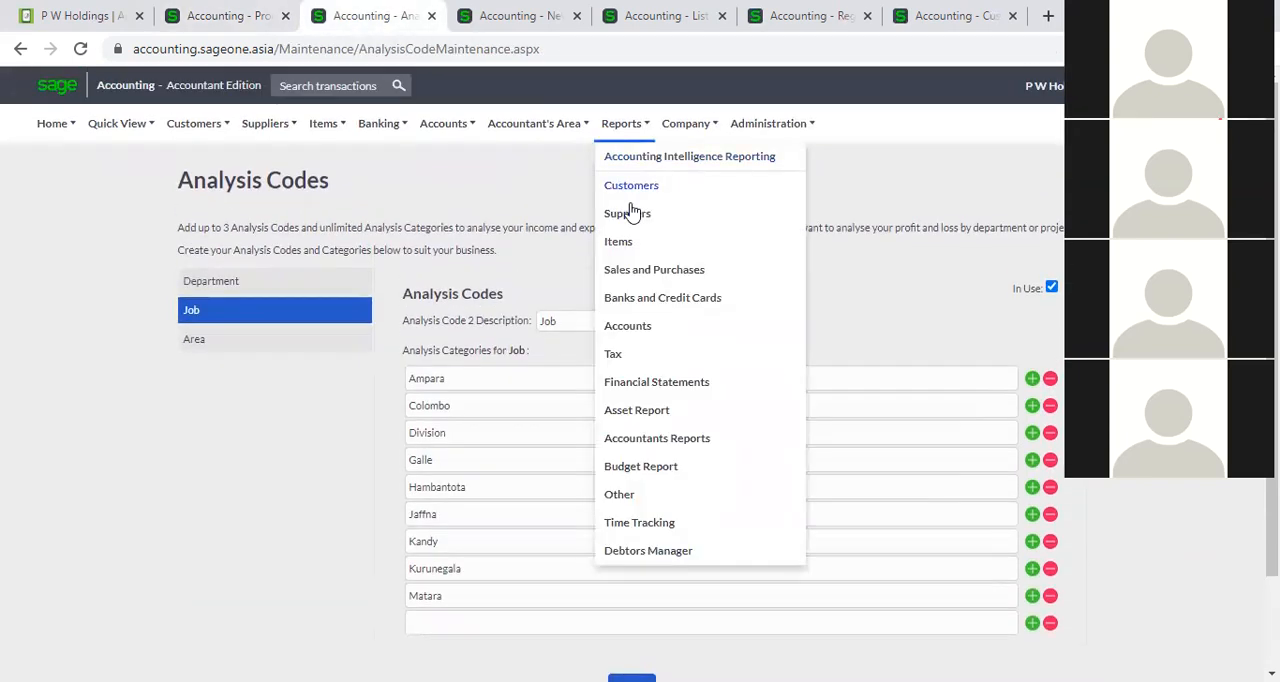
{"action": "left_click", "coordinate": [651, 382]}
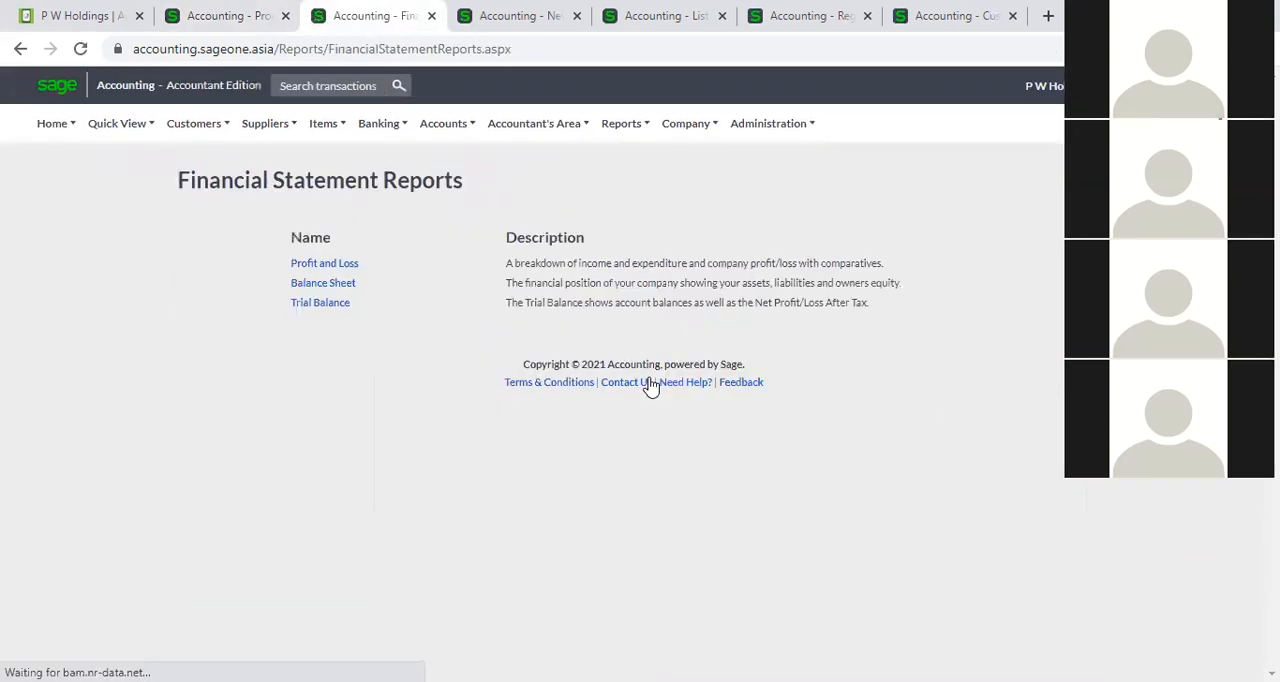
{"action": "left_click", "coordinate": [327, 266]}
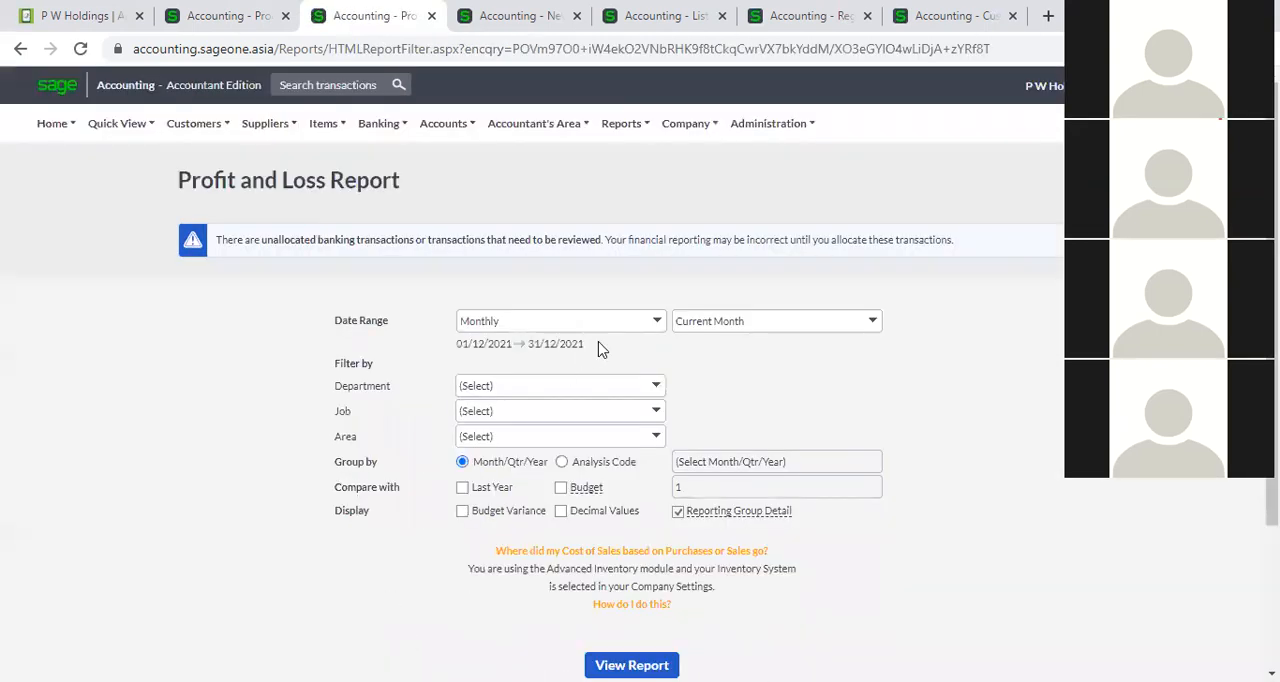
Generate the Profit and Loss report for the date range All, grouped by the Department analysis code.
{"action": "left_click", "coordinate": [655, 330]}
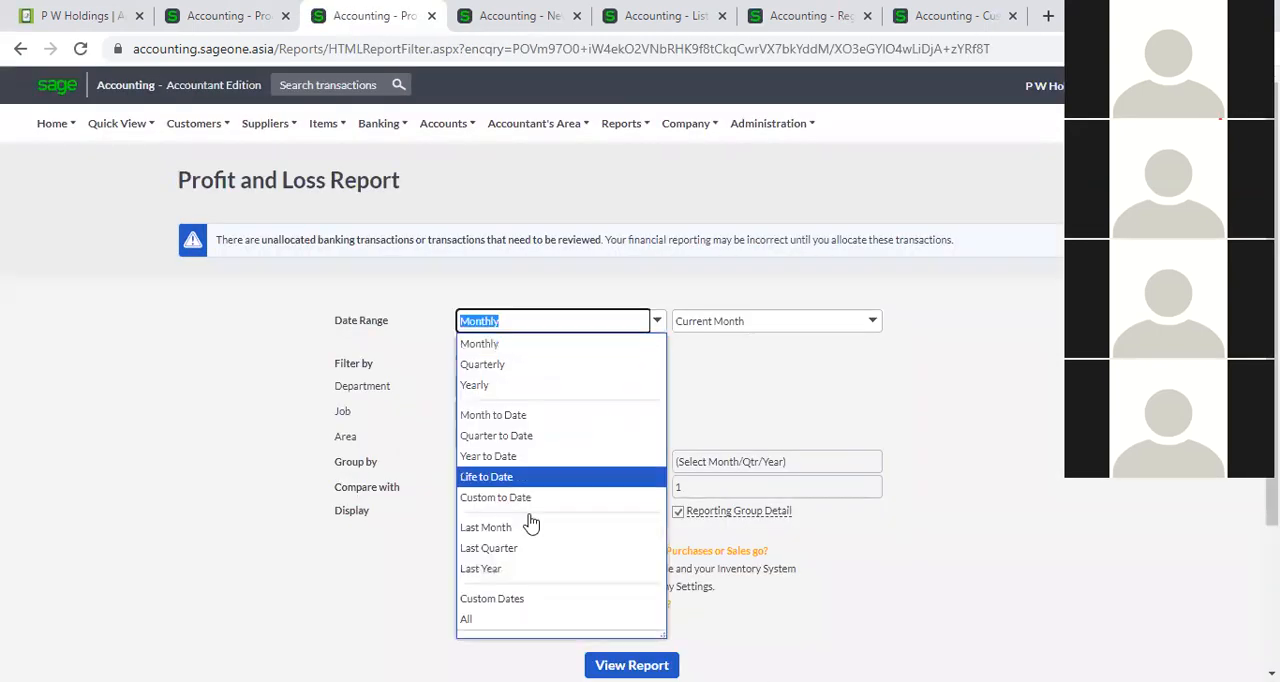
{"action": "left_click", "coordinate": [519, 618]}
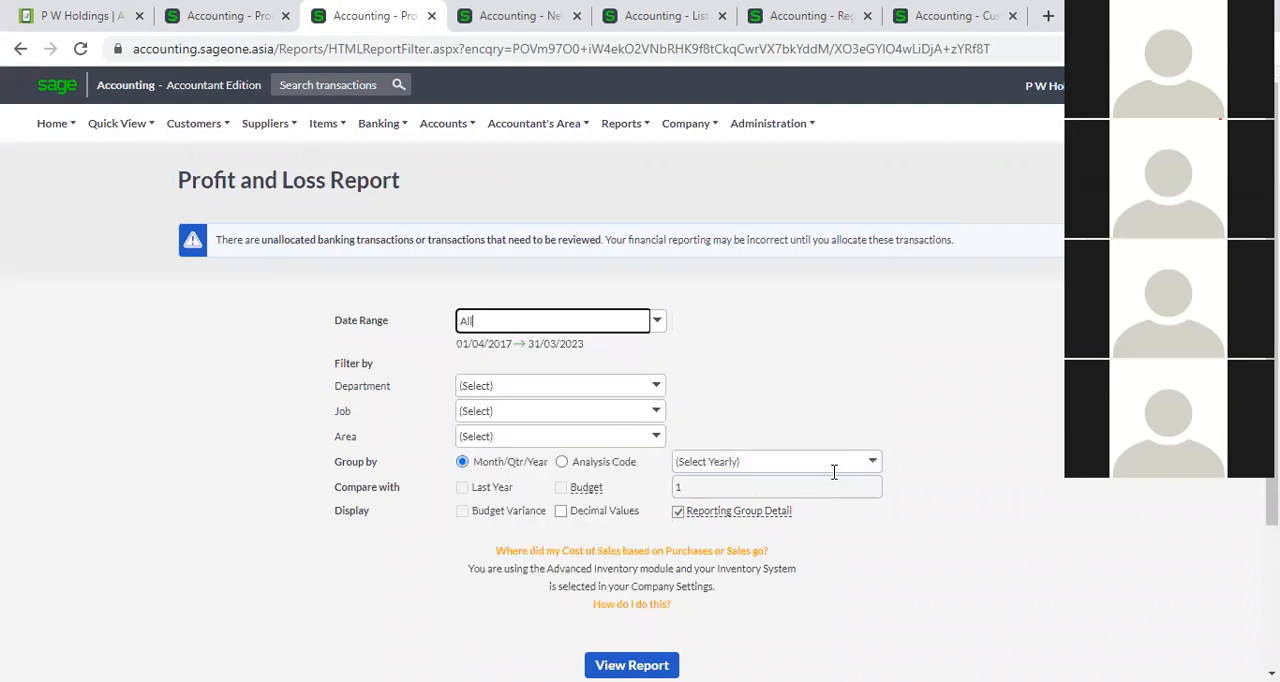
{"action": "left_click", "coordinate": [562, 461]}
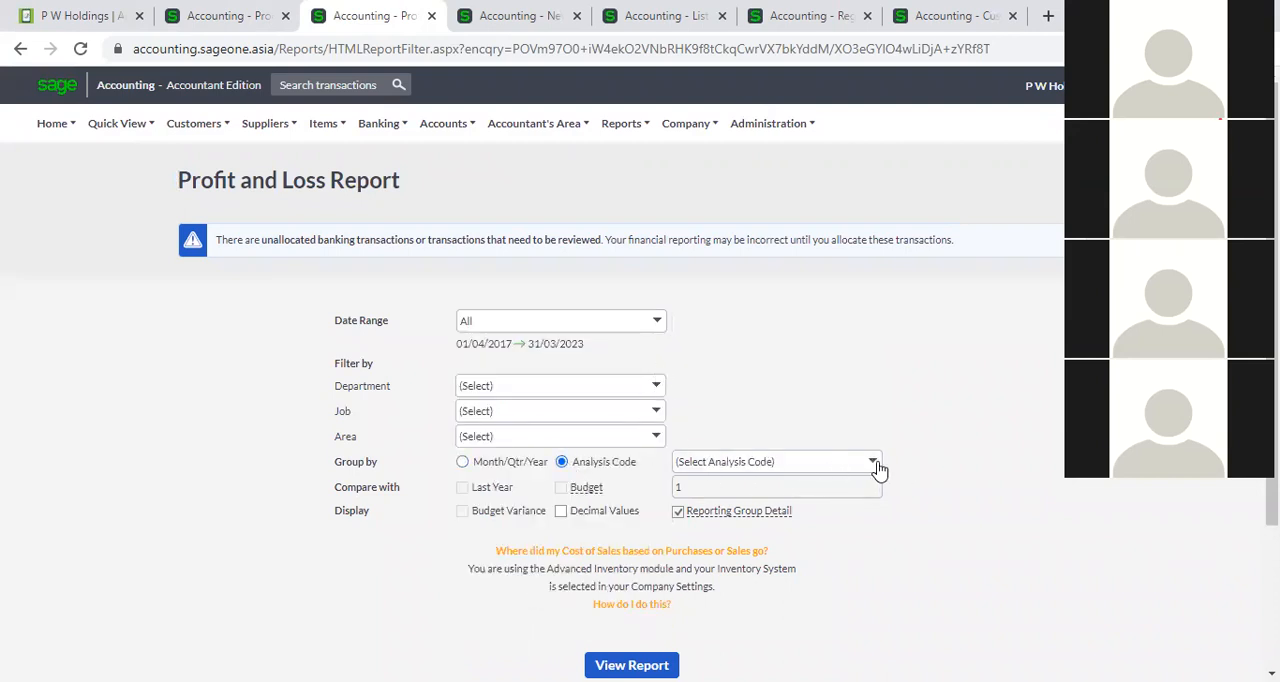
{"action": "left_click", "coordinate": [872, 462]}
{"action": "left_click", "coordinate": [812, 508]}
{"action": "scroll", "coordinate": [766, 537], "scroll_direction": "down", "scroll_amount": 2}
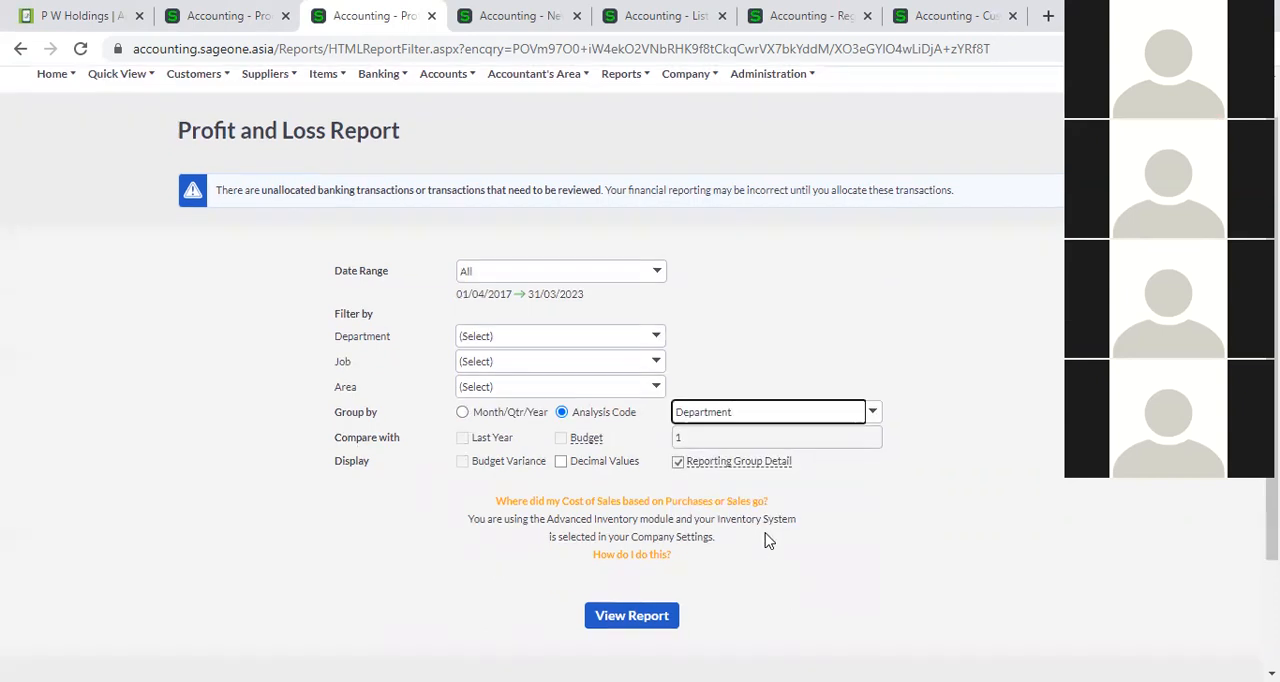
{"action": "left_click", "coordinate": [632, 479]}
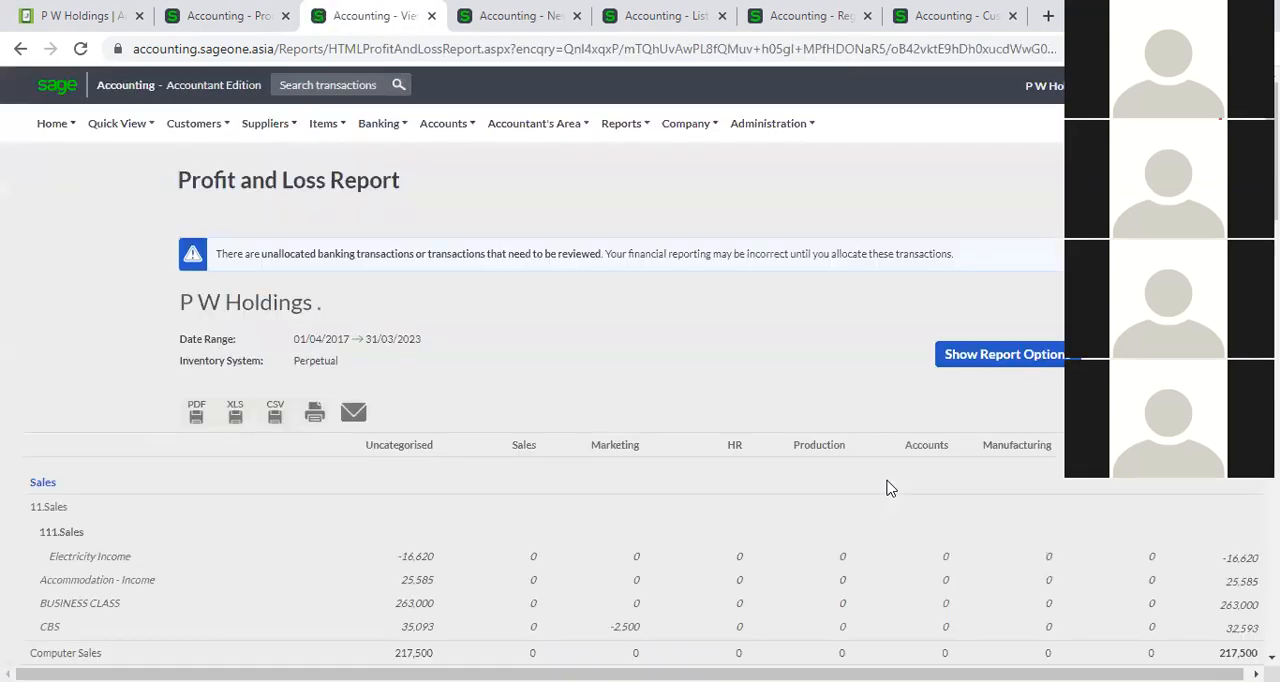
Examine the department columns of the Profit and Loss report from sales down to expenses.
{"action": "scroll", "coordinate": [718, 470], "scroll_direction": "down", "scroll_amount": 2}
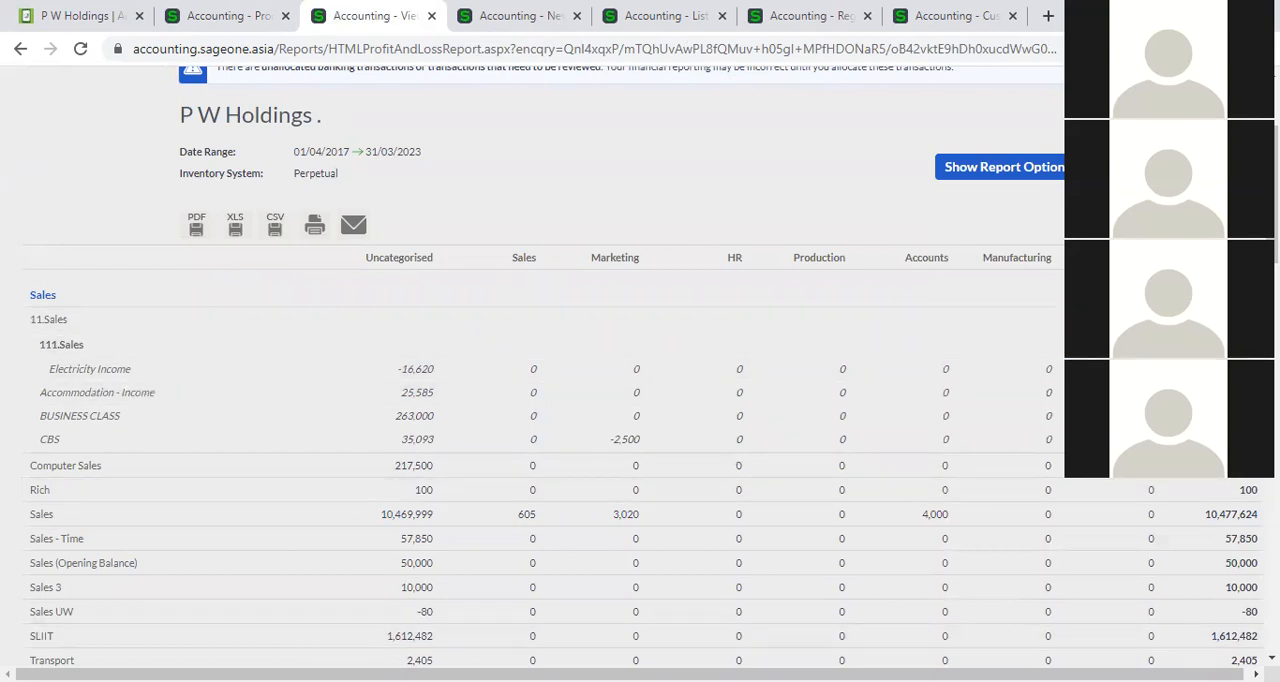
{"action": "left_click_drag", "start_coordinate": [636, 674], "coordinate": [641, 674]}
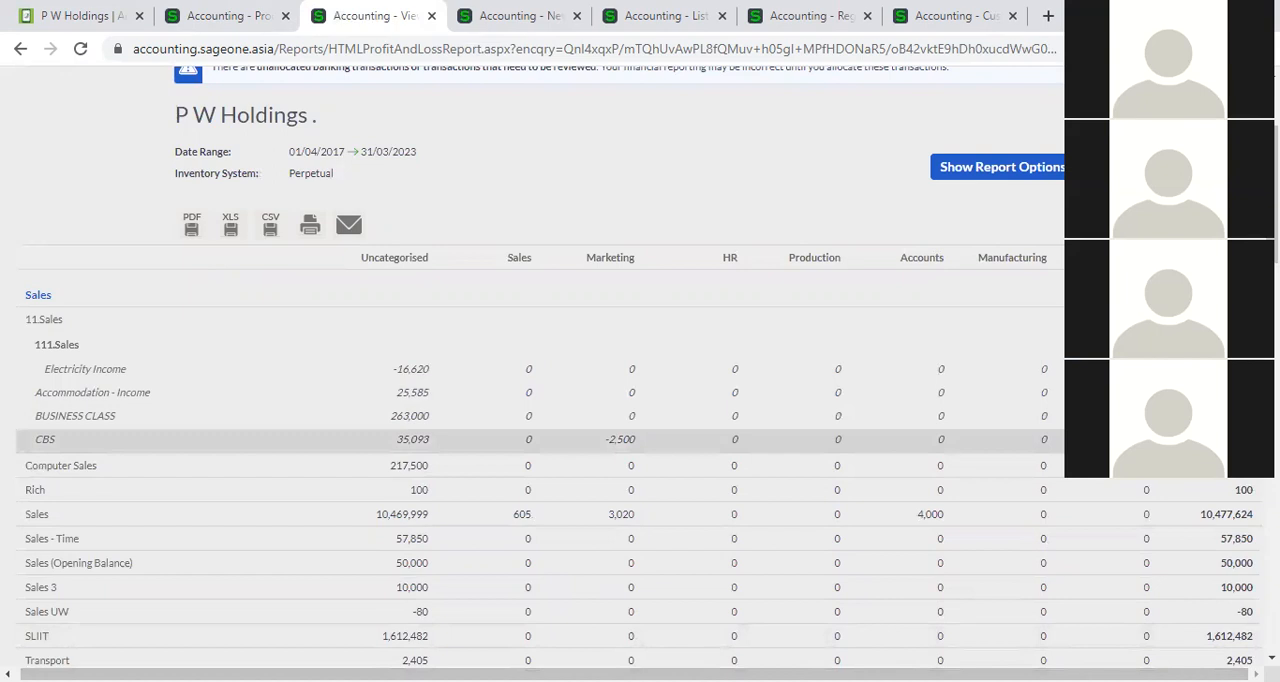
{"action": "scroll", "coordinate": [1183, 491], "scroll_direction": "down", "scroll_amount": 9}
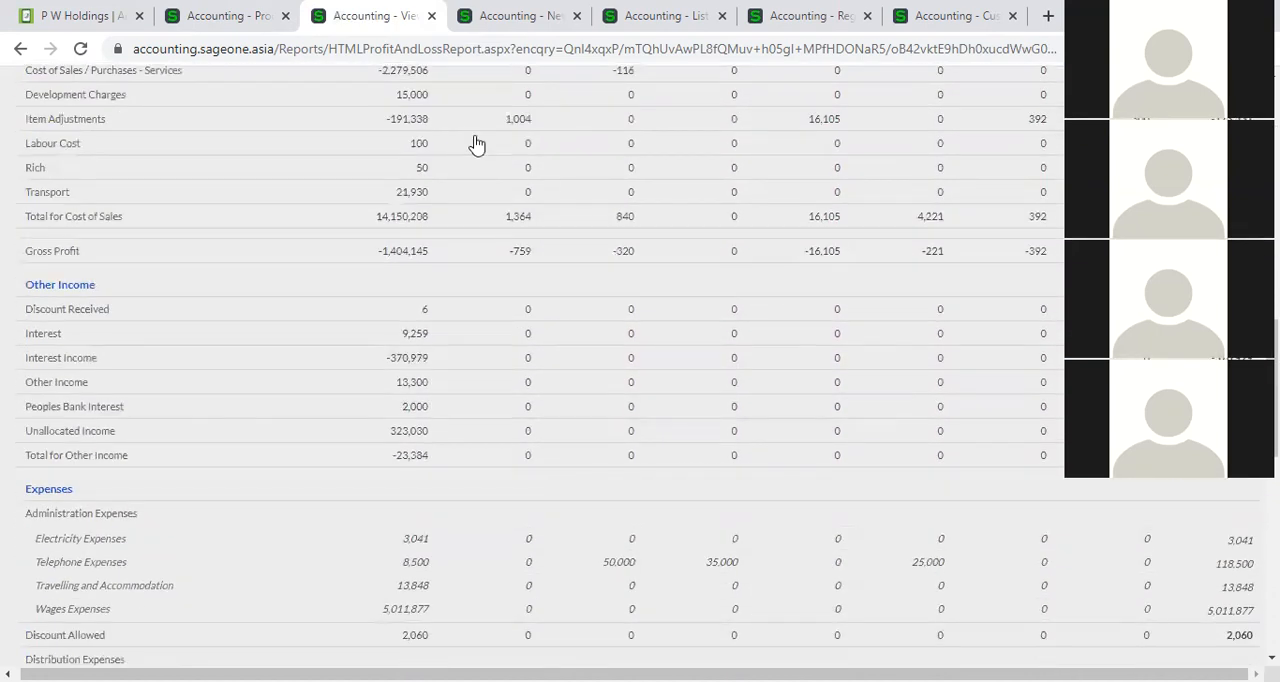
Return to the P W Holdings invoice and review its line columns, analysis codes and additional costs area.
{"action": "left_click", "coordinate": [193, 13]}
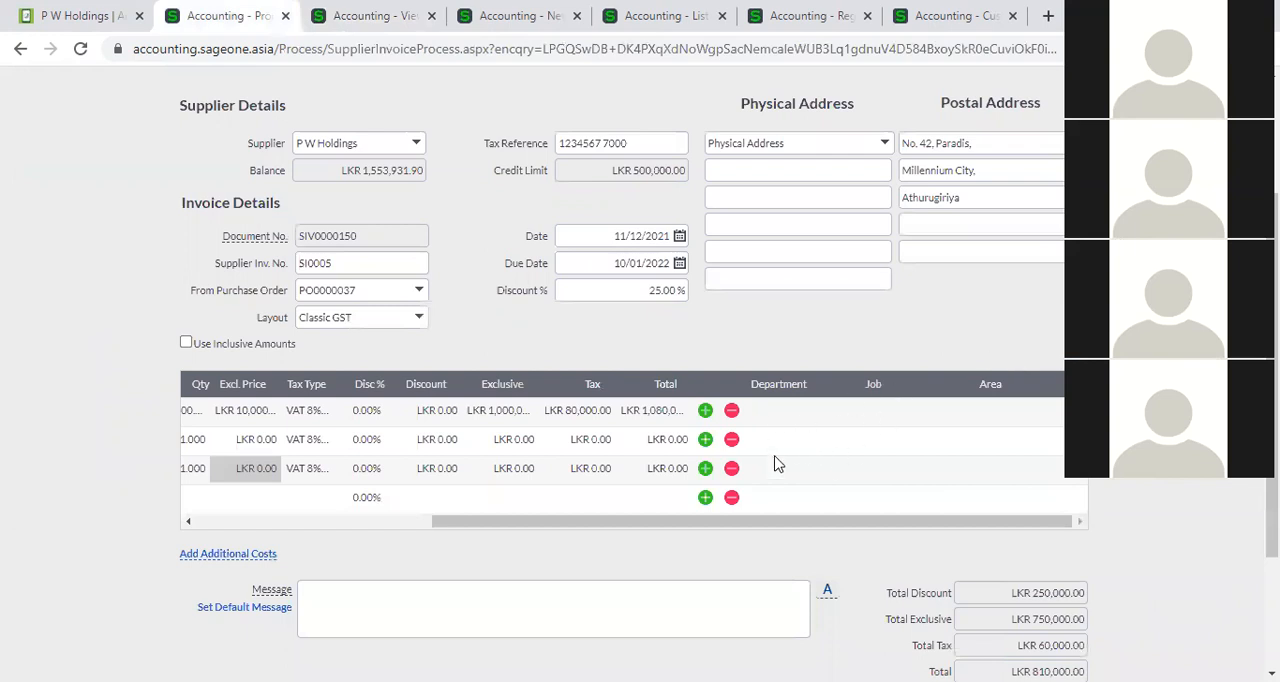
{"action": "mouse_move", "coordinate": [806, 531]}
{"action": "left_mouse_down"}
{"action": "mouse_move", "coordinate": [463, 531]}
{"action": "mouse_move", "coordinate": [856, 529]}
{"action": "mouse_move", "coordinate": [466, 531]}
{"action": "mouse_move", "coordinate": [792, 529]}
{"action": "left_mouse_up"}
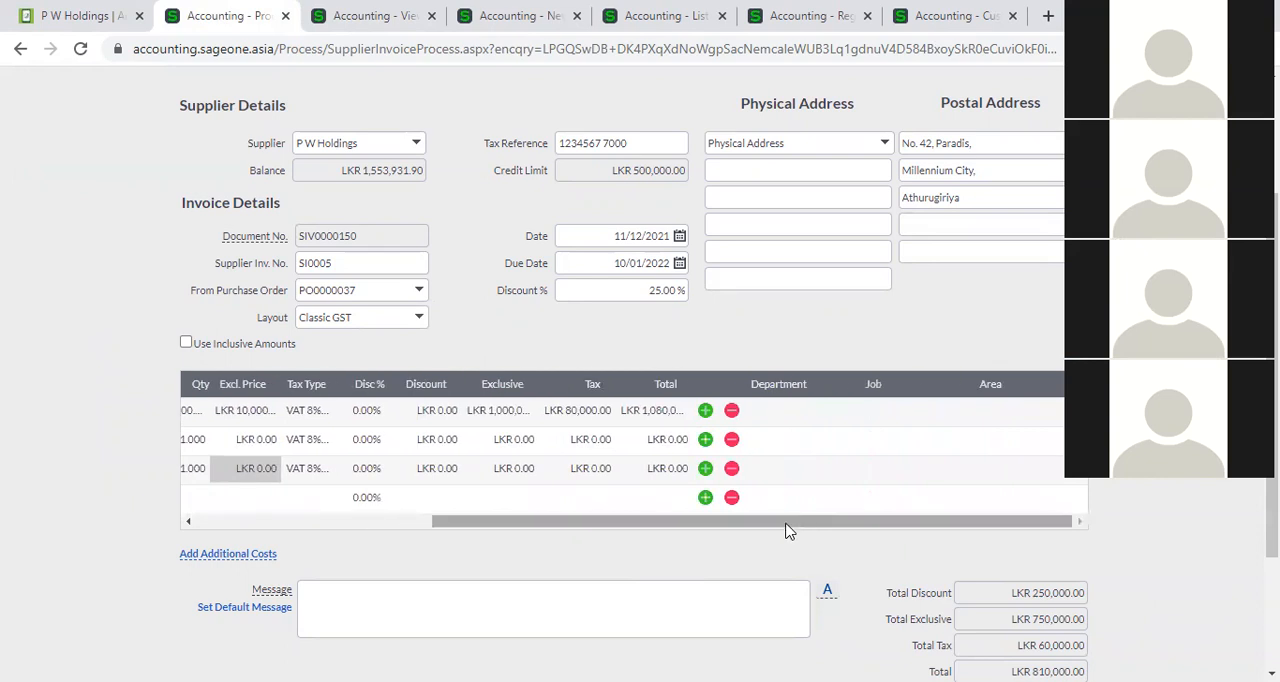
{"action": "left_click_drag", "start_coordinate": [786, 531], "coordinate": [531, 521]}
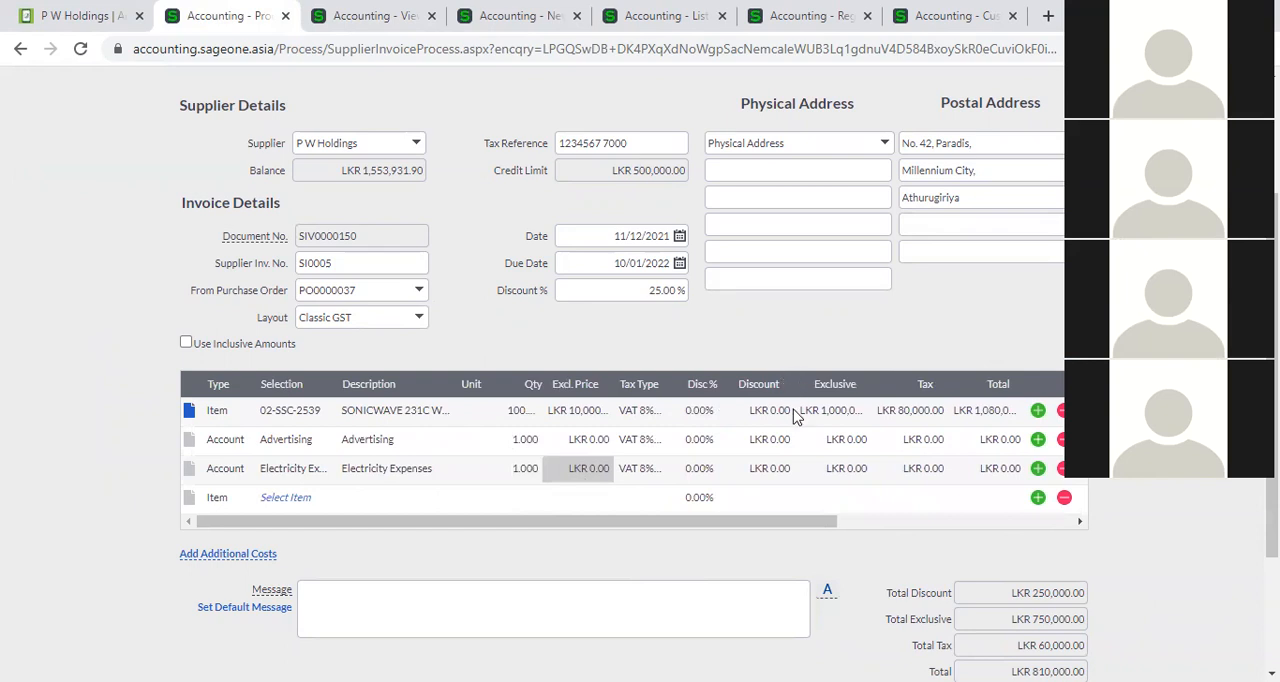
{"action": "left_click_drag", "start_coordinate": [806, 528], "coordinate": [969, 529]}
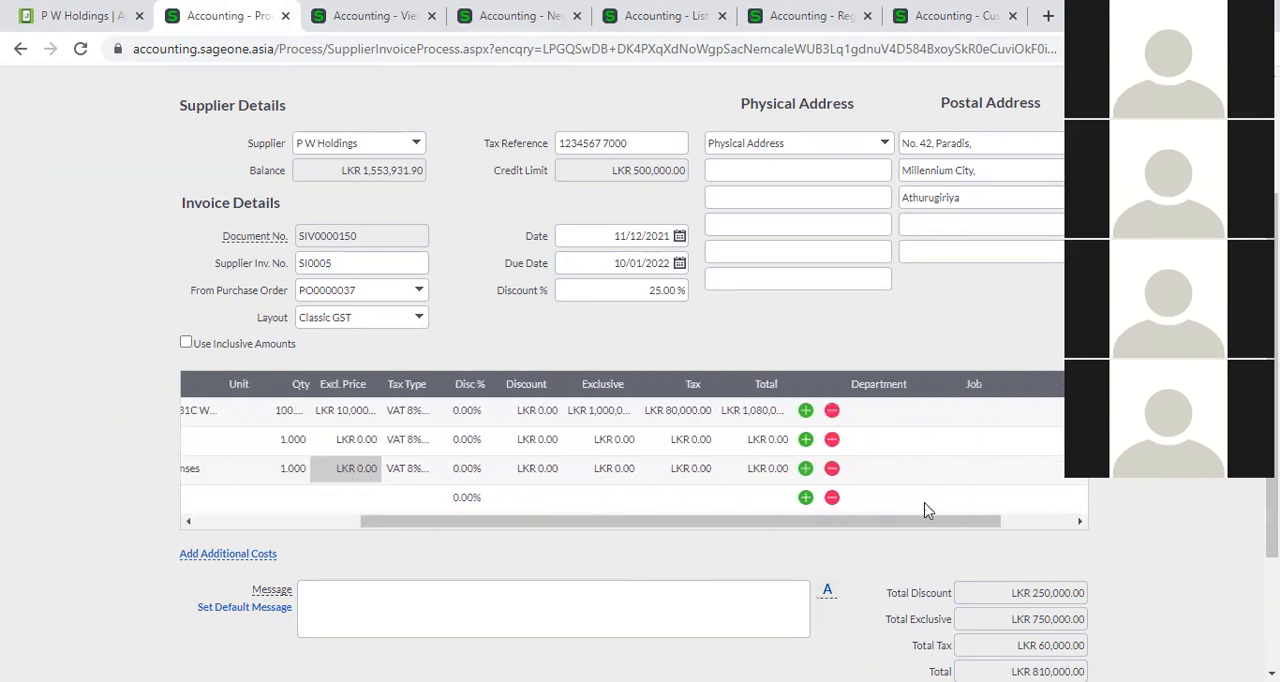
{"action": "left_click_drag", "start_coordinate": [883, 528], "coordinate": [222, 518]}
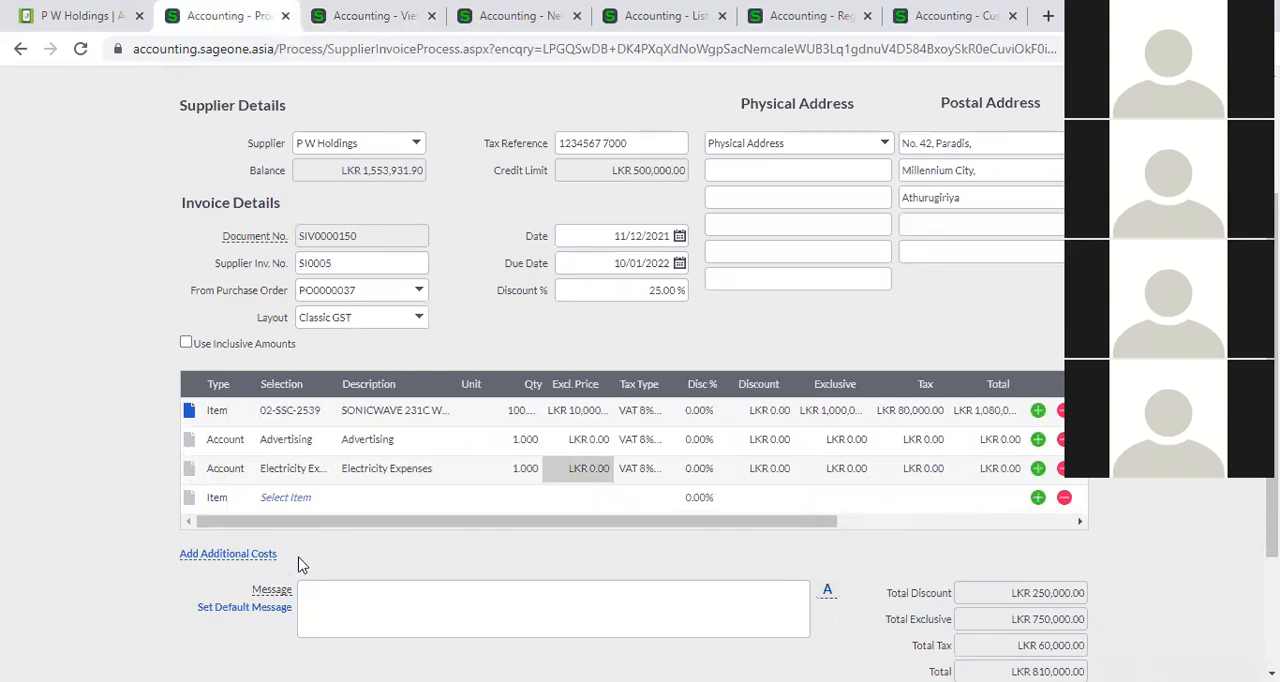
{"action": "scroll", "coordinate": [655, 553], "scroll_direction": "down", "scroll_amount": 1}
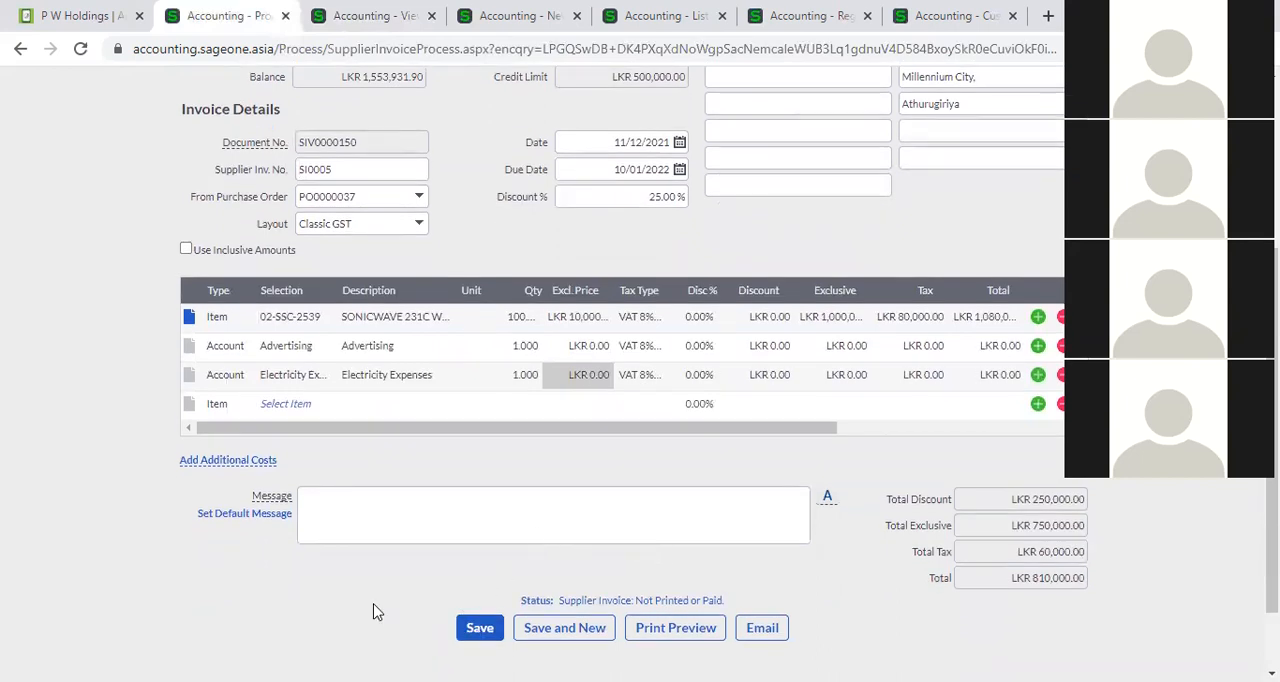
Start a new supplier invoice and choose P W Holdings as the supplier.
{"action": "scroll", "coordinate": [373, 612], "scroll_direction": "up", "scroll_amount": 3}
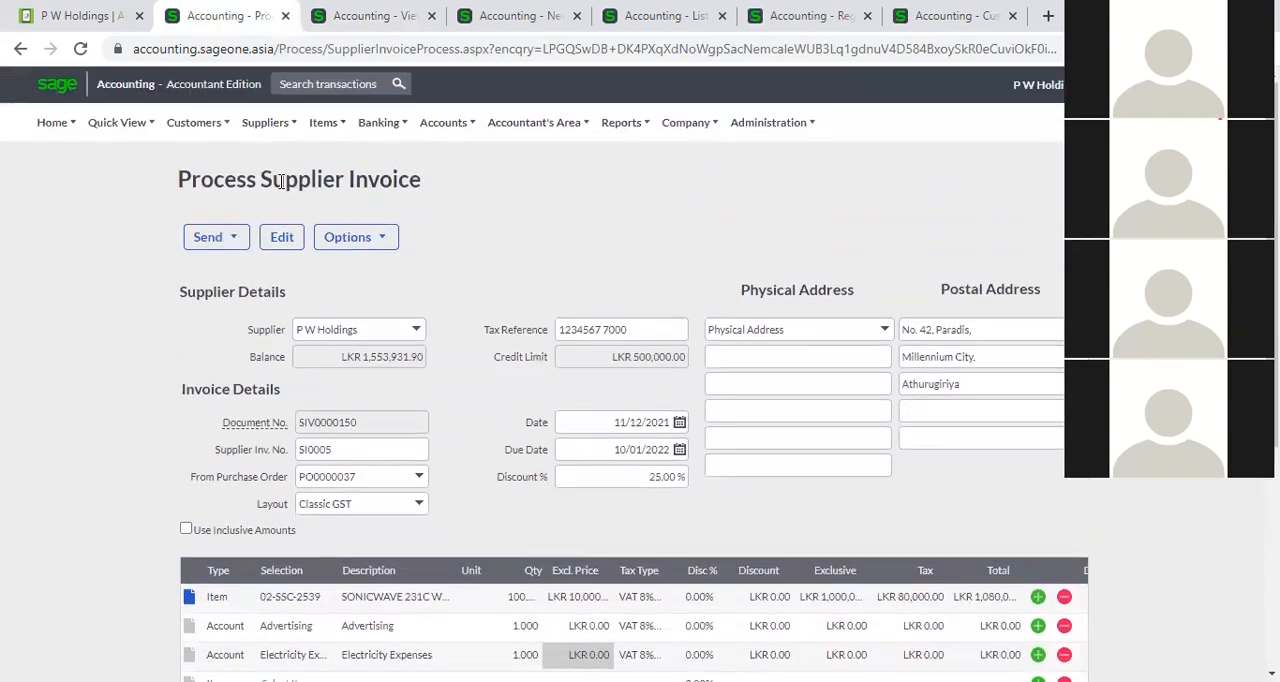
{"action": "mouse_move", "coordinate": [268, 145]}
{"action": "mouse_move", "coordinate": [271, 213]}
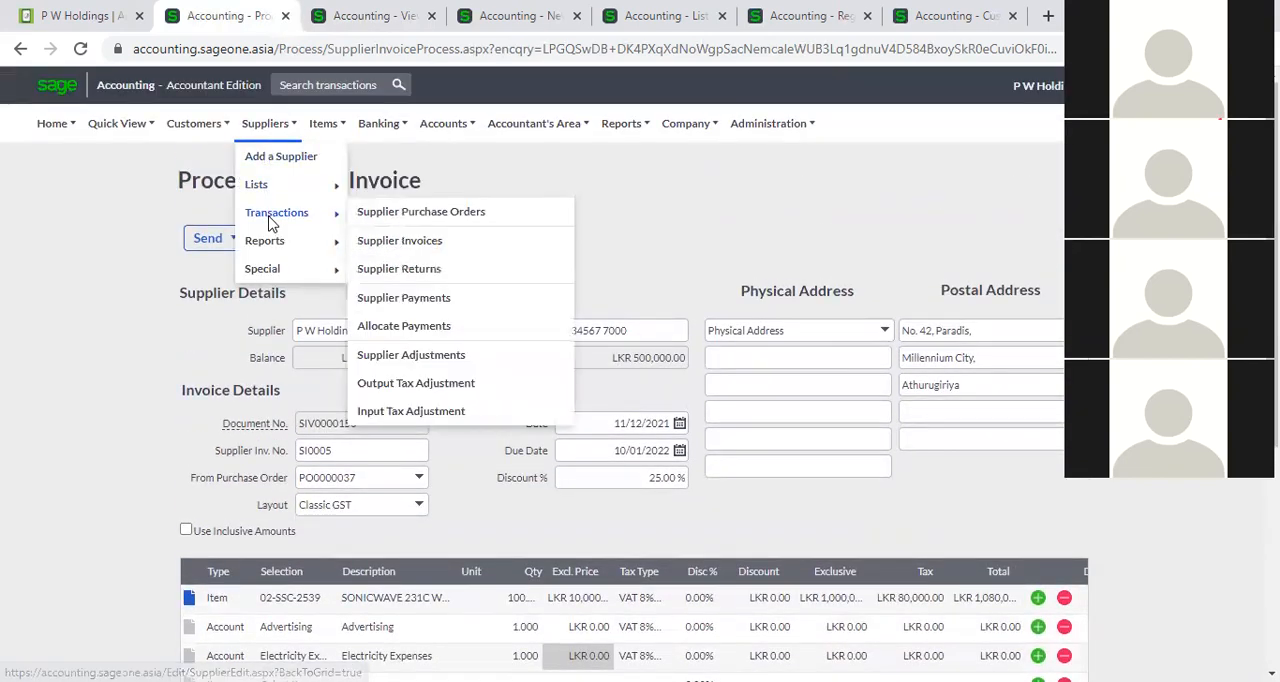
{"action": "left_click", "coordinate": [438, 242]}
{"action": "left_click", "coordinate": [727, 153]}
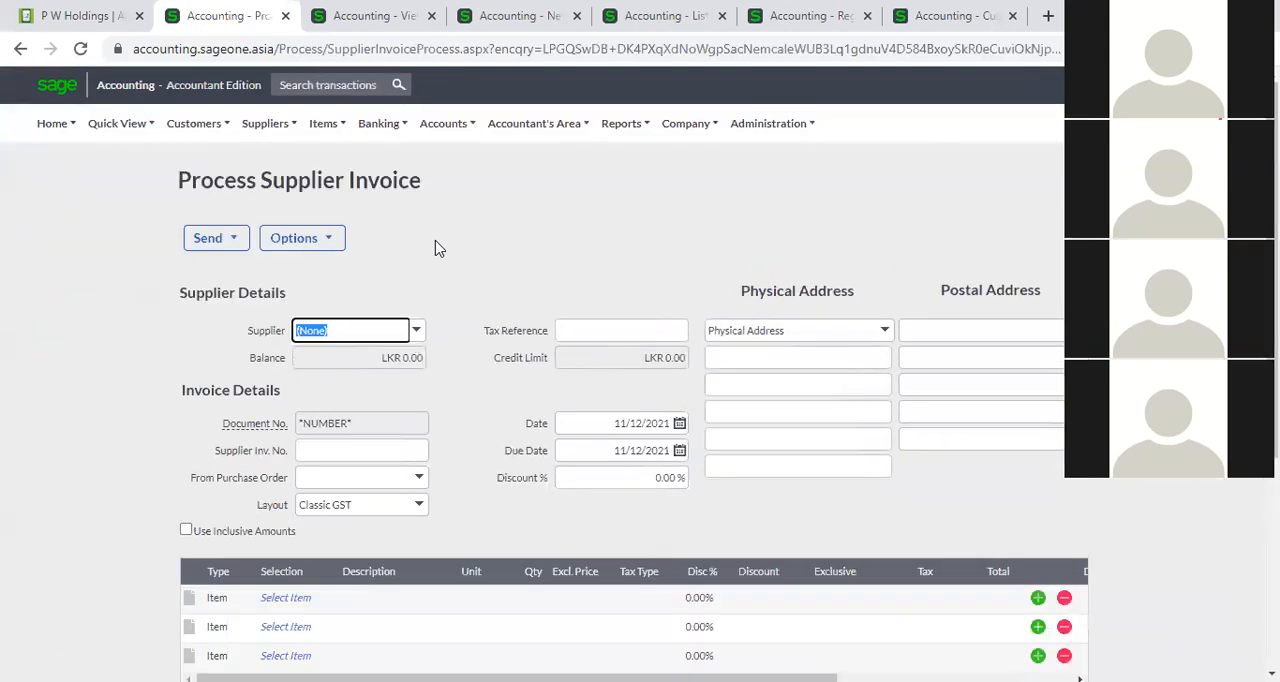
{"action": "left_click", "coordinate": [419, 336]}
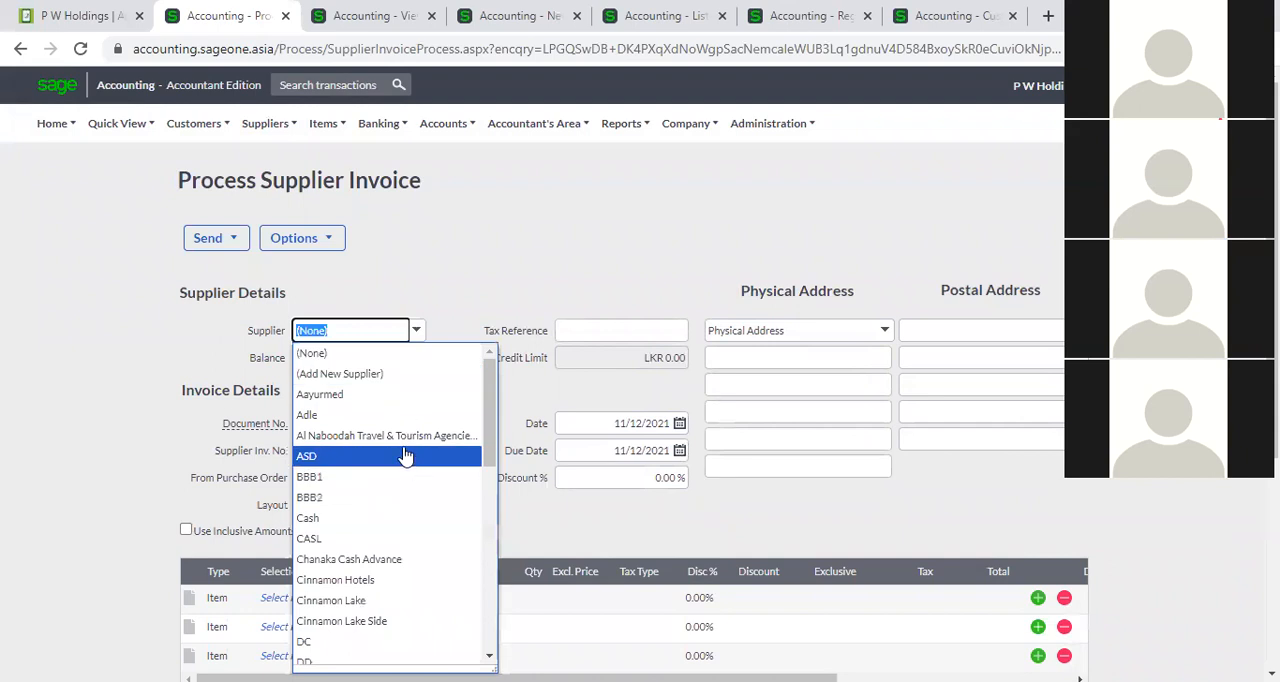
{"action": "type", "text": "p"}
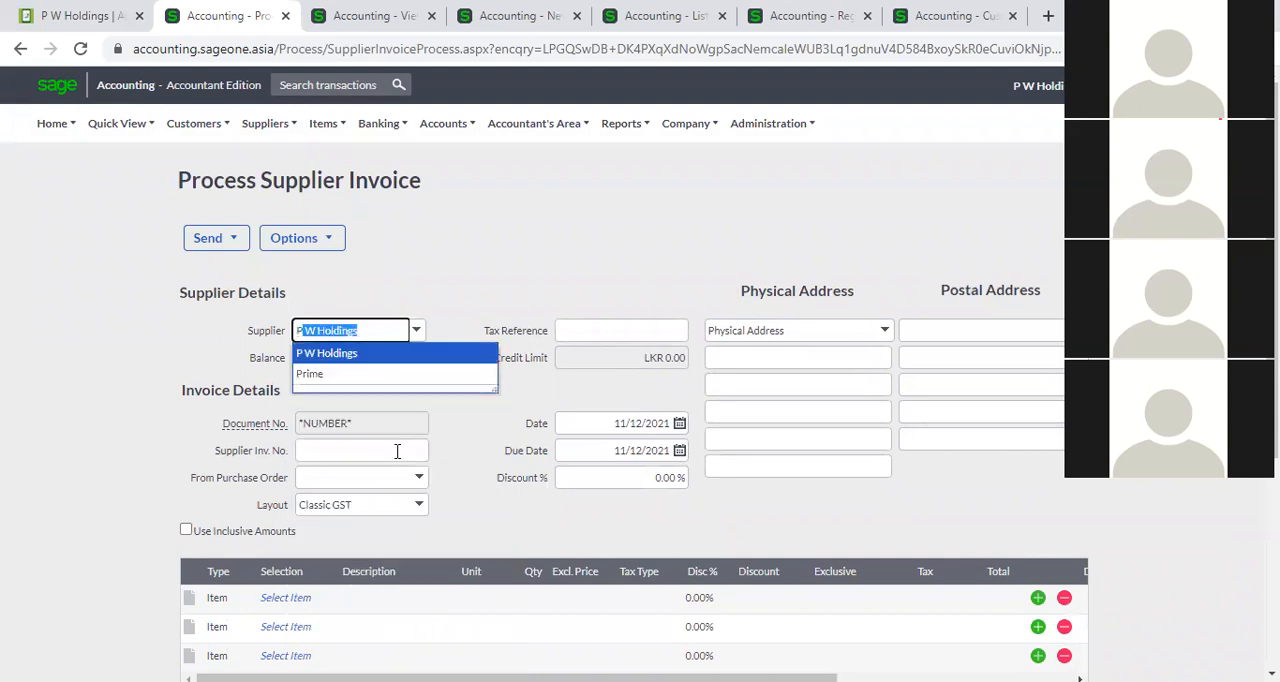
{"action": "left_click", "coordinate": [386, 354]}
Add item 02-SSC-2539, the SONICWAVE 231C wireless access point, to the first invoice line.
{"action": "scroll", "coordinate": [508, 403], "scroll_direction": "down", "scroll_amount": 2}
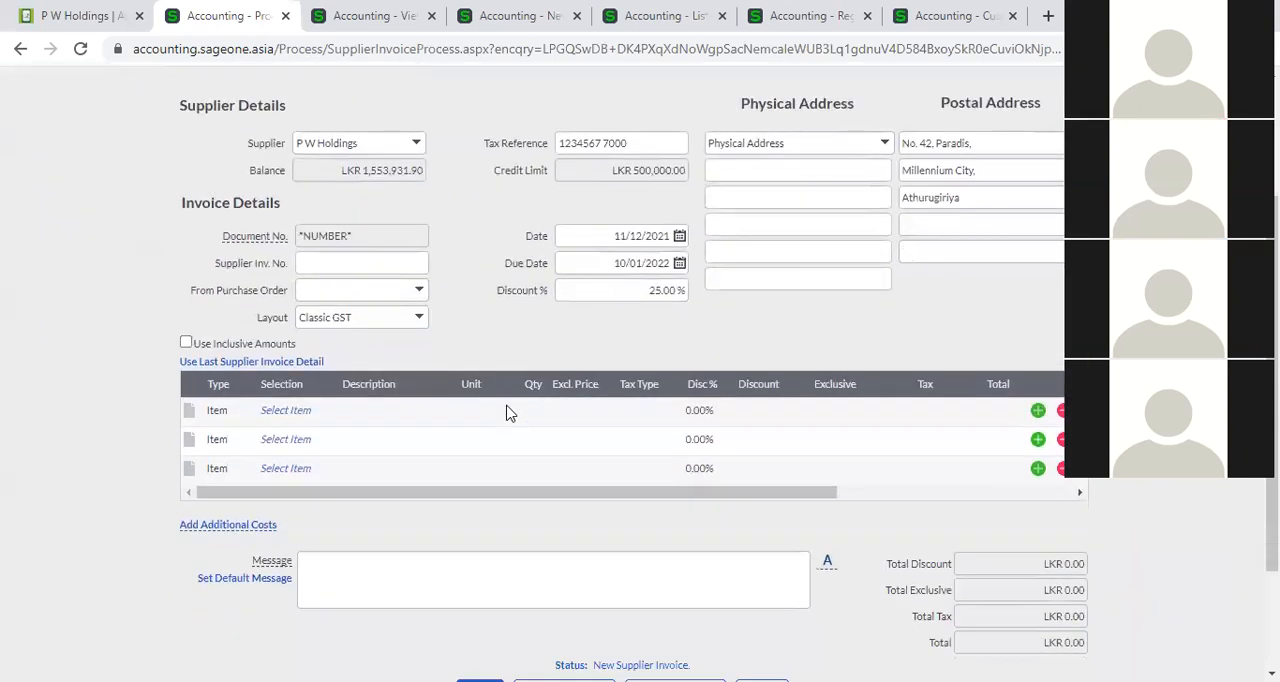
{"action": "left_click", "coordinate": [275, 412]}
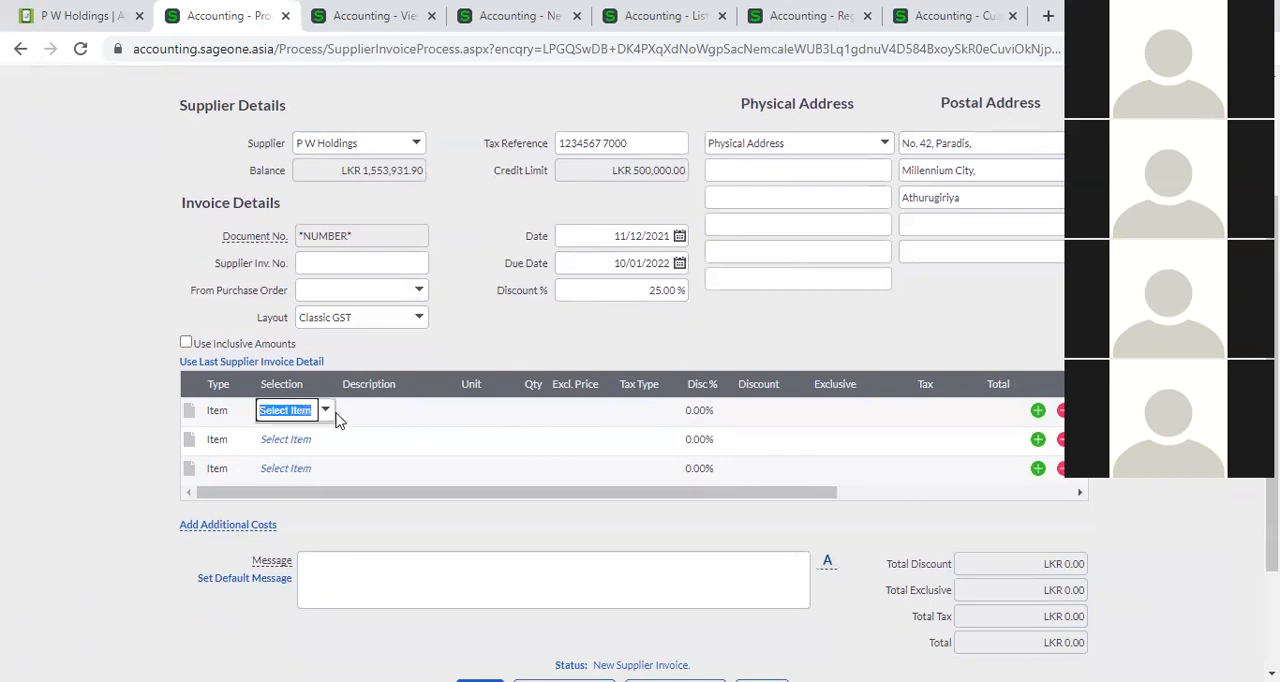
{"action": "left_click", "coordinate": [326, 412]}
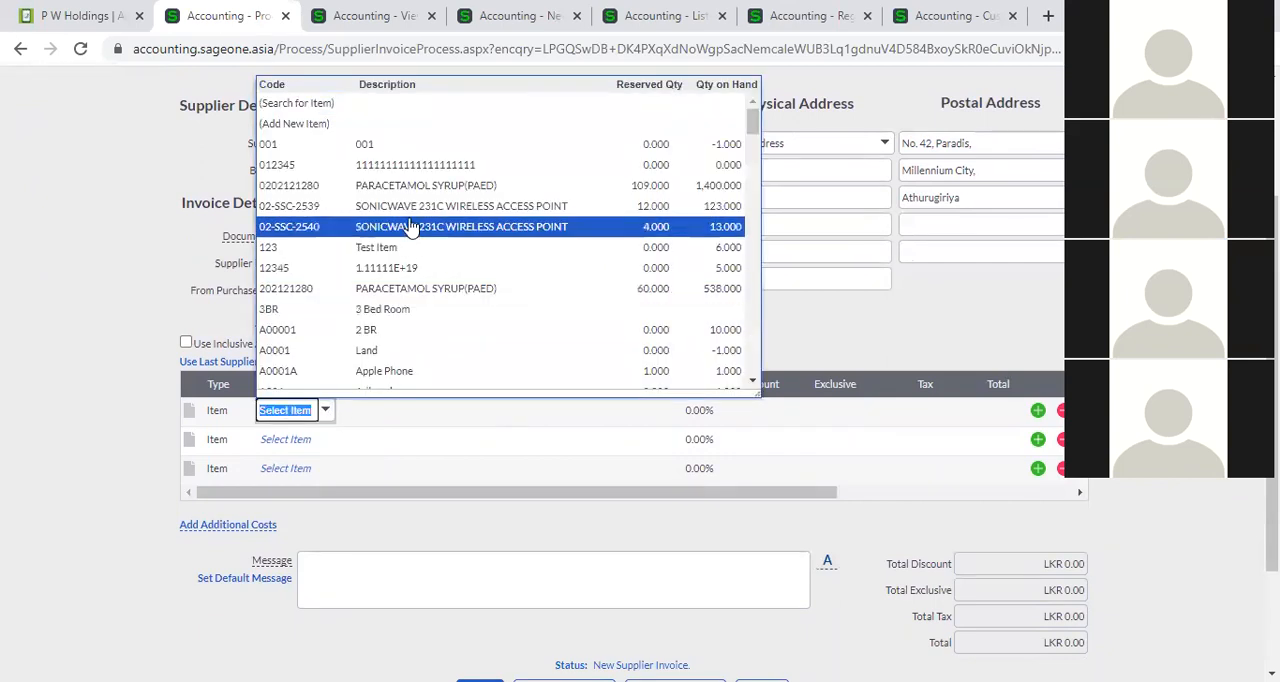
{"action": "left_click", "coordinate": [409, 381]}
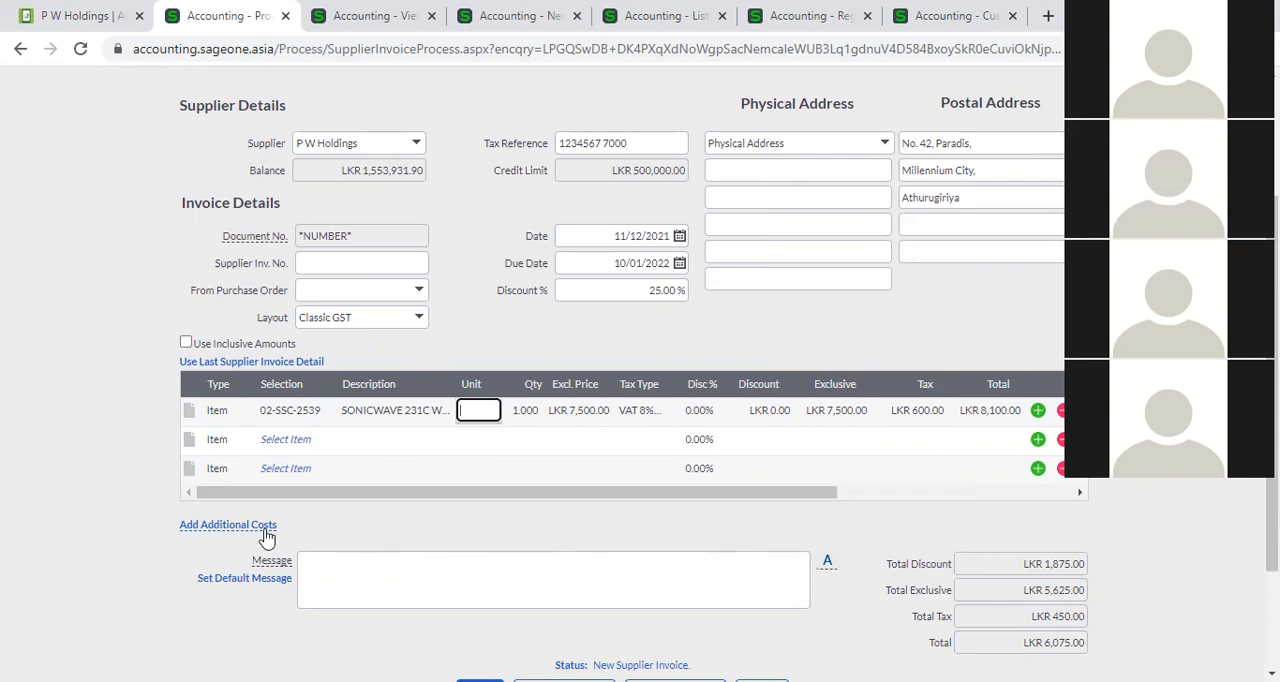
Add an additional costs section to the invoice and assign Supplier 1 to its first cost line.
{"action": "mouse_move", "coordinate": [261, 537]}
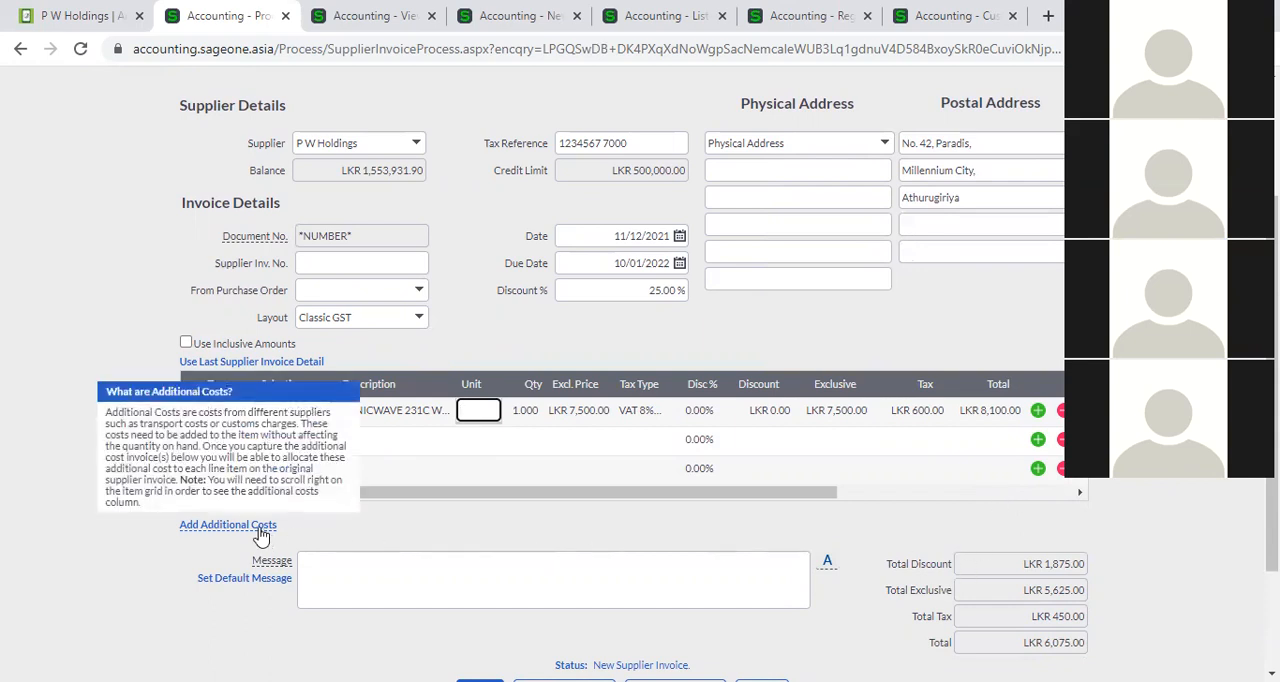
{"action": "left_click", "coordinate": [259, 528]}
{"action": "scroll", "coordinate": [336, 552], "scroll_direction": "down", "scroll_amount": 1}
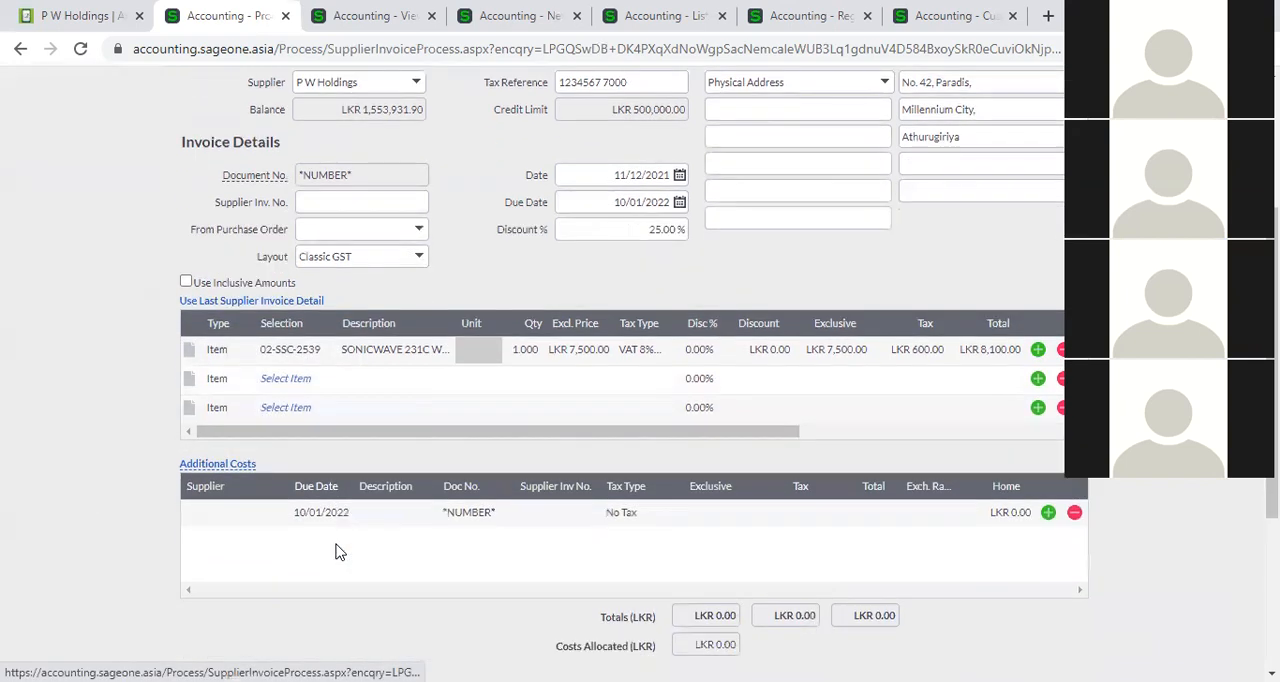
{"action": "left_click", "coordinate": [243, 509]}
{"action": "left_click", "coordinate": [268, 481]}
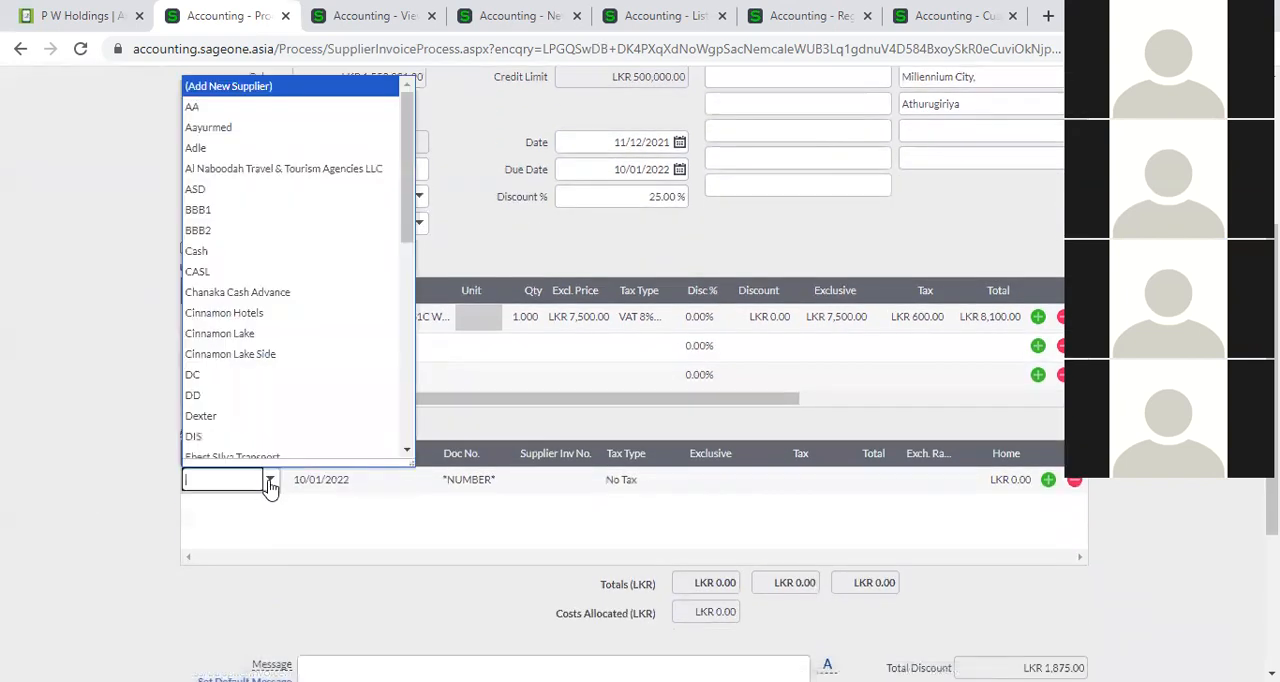
{"action": "type", "text": "Supplier 1"}
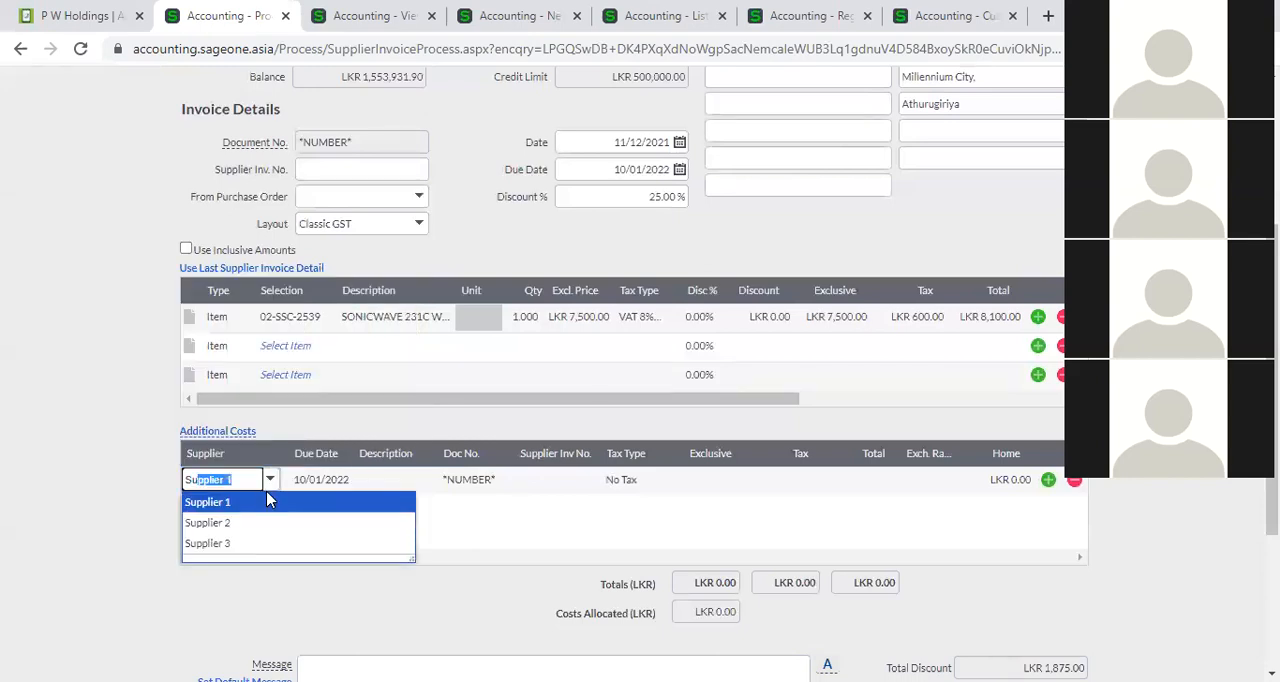
{"action": "left_click", "coordinate": [266, 499]}
Describe the Supplier 1 additional cost as Transport and set its exclusive amount to LKR 1,000.00.
{"action": "left_click", "coordinate": [402, 486]}
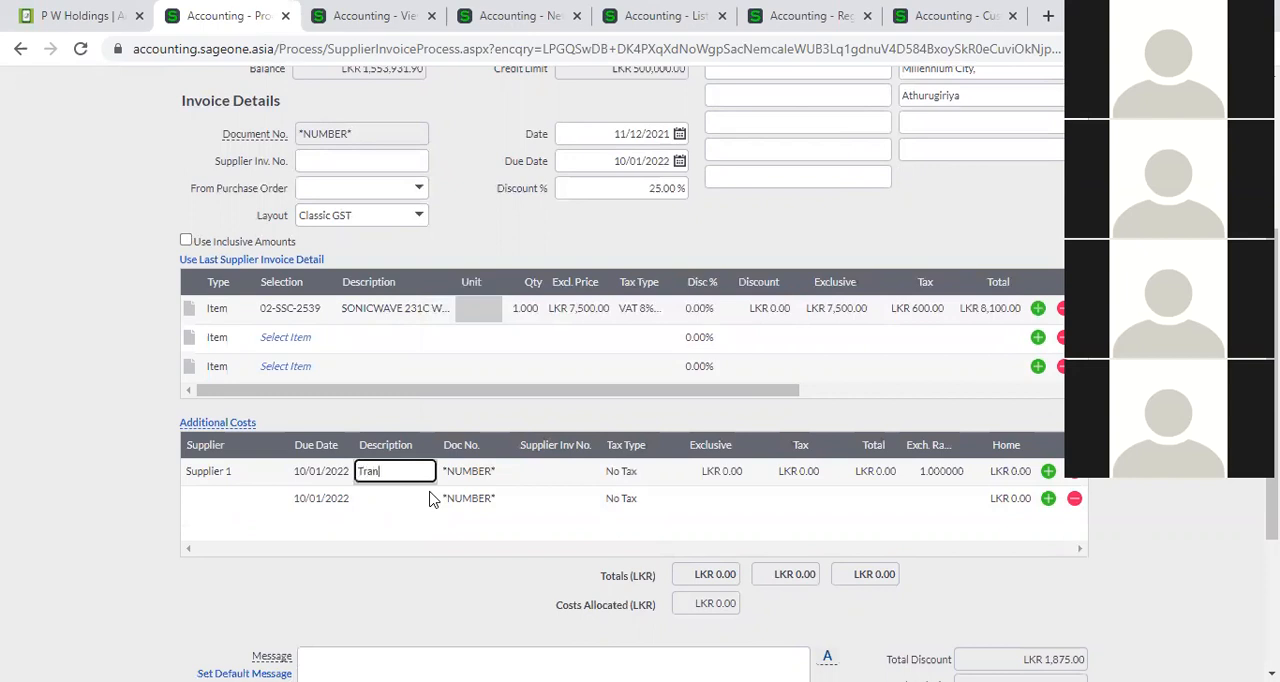
{"action": "key", "text": "Tab"}
{"action": "key", "text": "Tab"}
{"action": "key", "text": "Tab"}
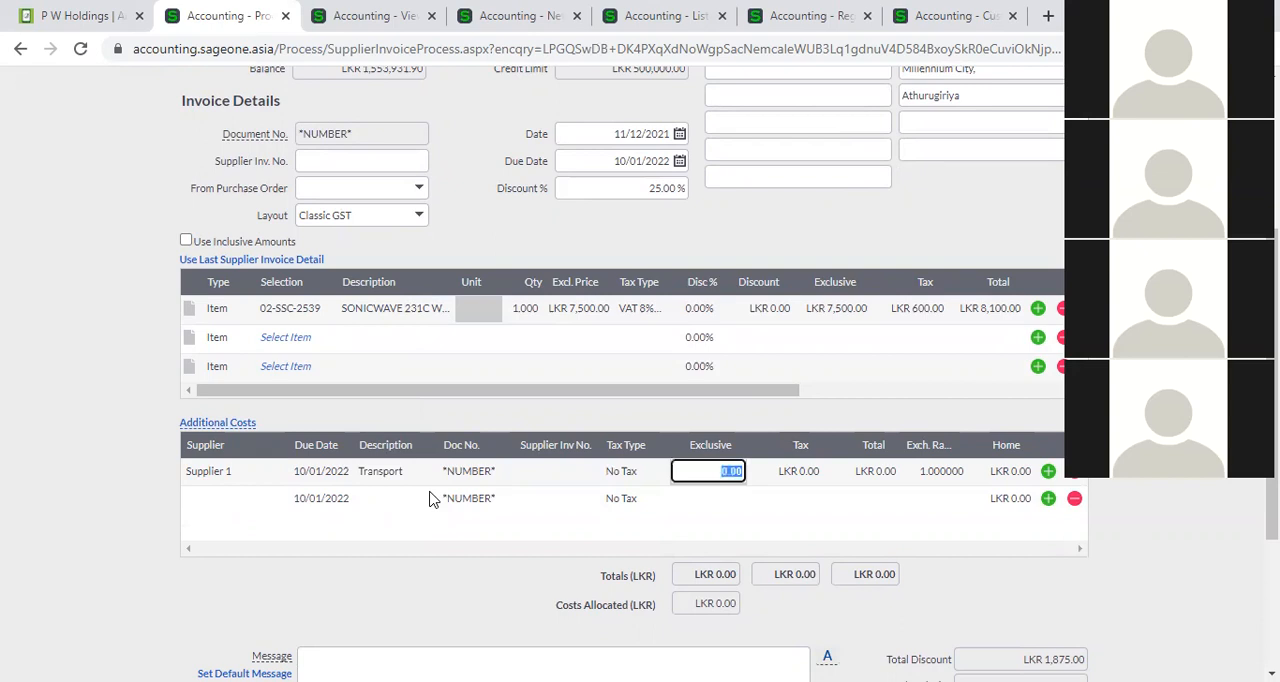
{"action": "type", "text": "1000"}
{"action": "key", "text": "Tab"}
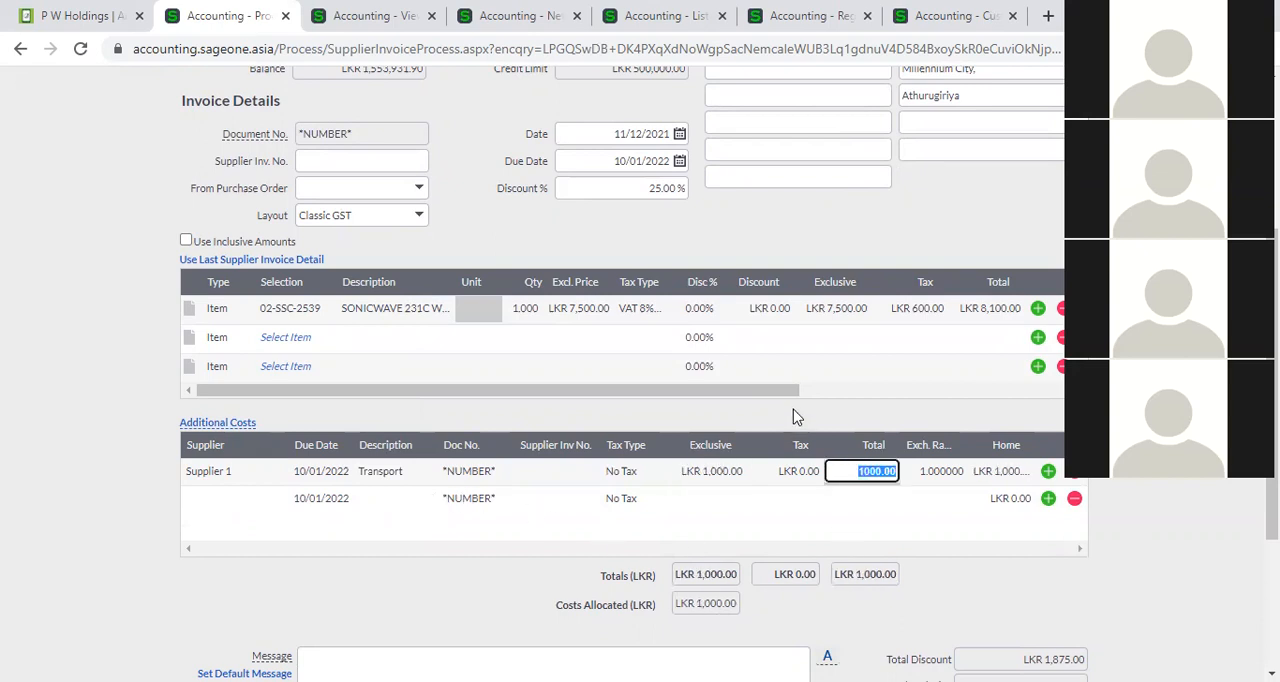
Check the first item's additional cost allocation and reset the invoice's overall discount to 0%.
{"action": "left_click", "coordinate": [823, 390]}
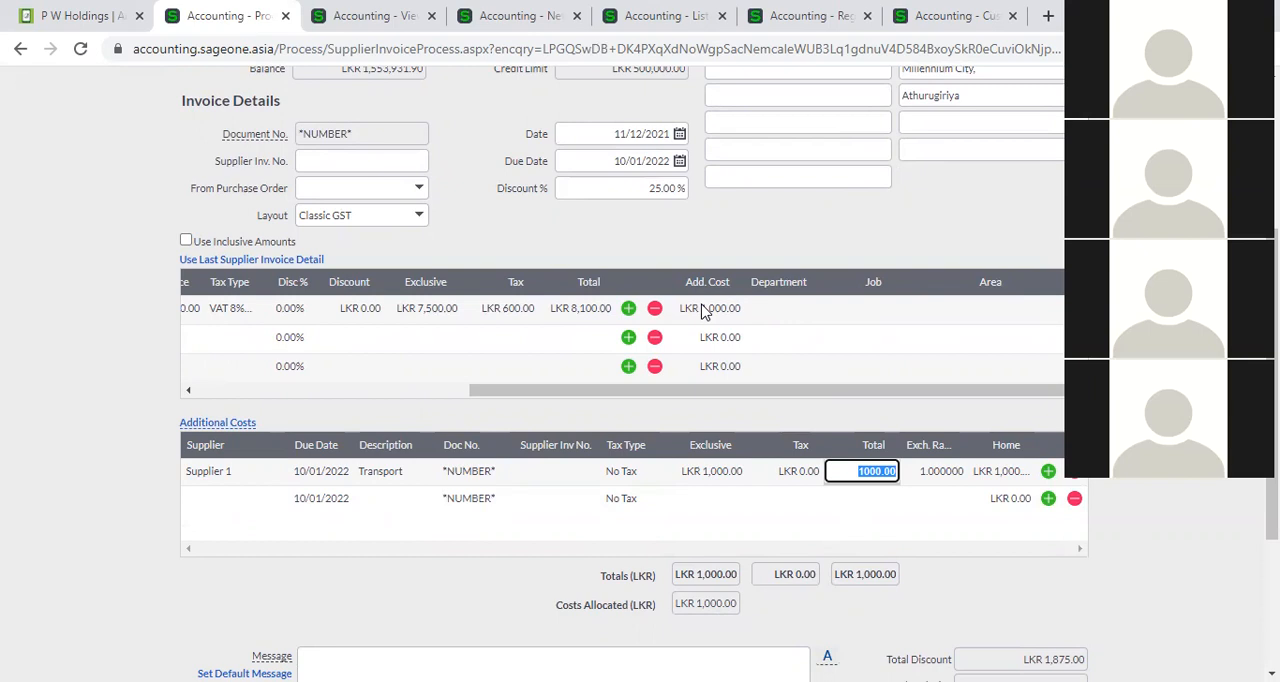
{"action": "scroll", "coordinate": [970, 525], "scroll_direction": "down", "scroll_amount": 2}
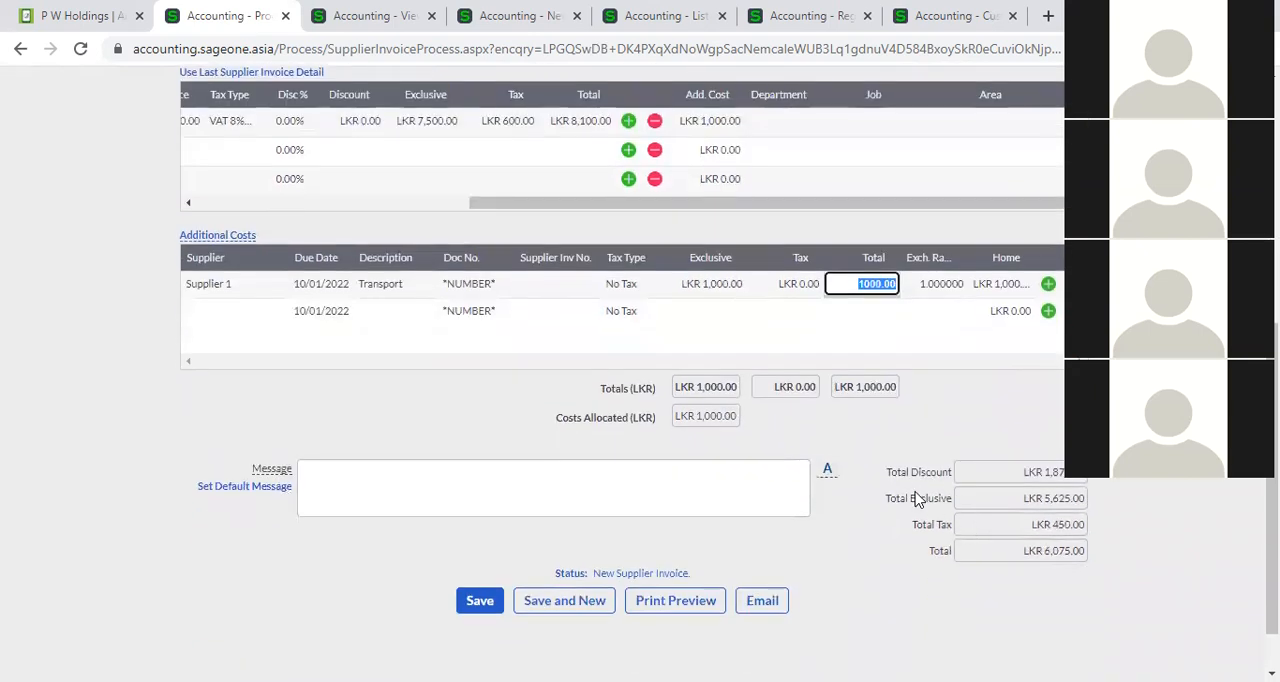
{"action": "scroll", "coordinate": [890, 470], "scroll_direction": "up", "scroll_amount": 3}
{"action": "left_click", "coordinate": [659, 283]}
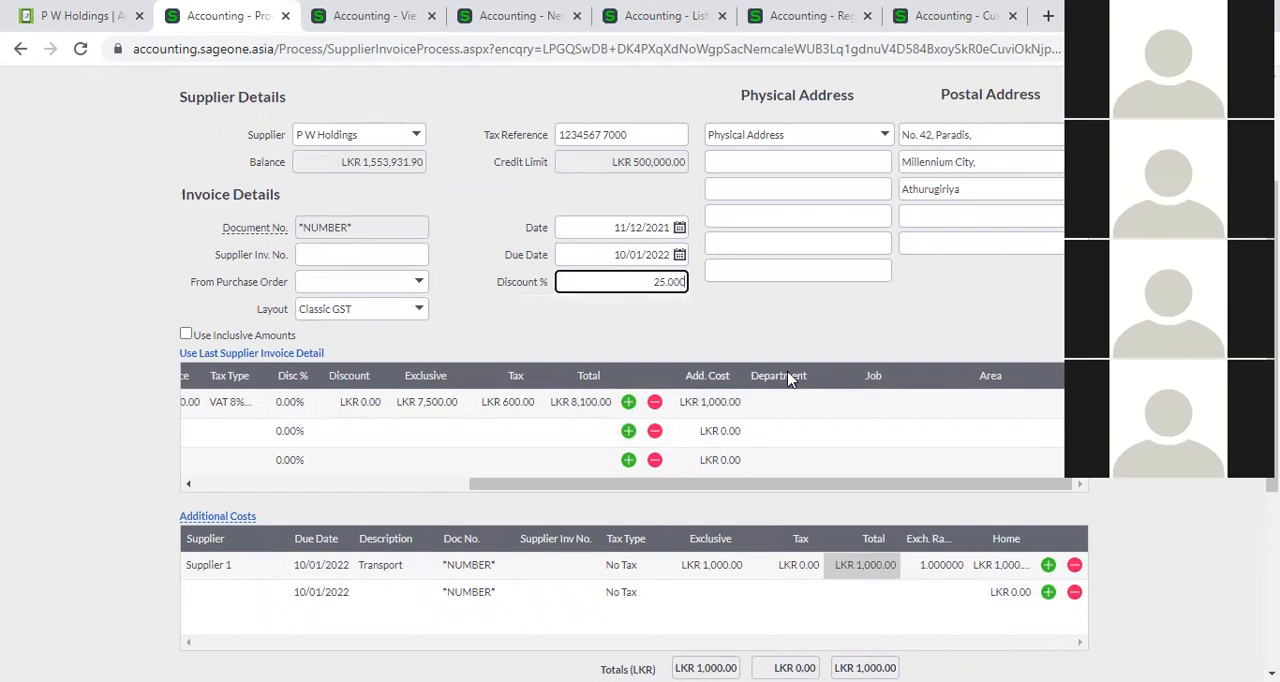
{"action": "left_click_drag", "start_coordinate": [648, 282], "coordinate": [677, 281]}
{"action": "key", "text": "BackSpace"}
{"action": "left_click", "coordinate": [706, 312]}
{"action": "scroll", "coordinate": [528, 443], "scroll_direction": "down", "scroll_amount": 2}
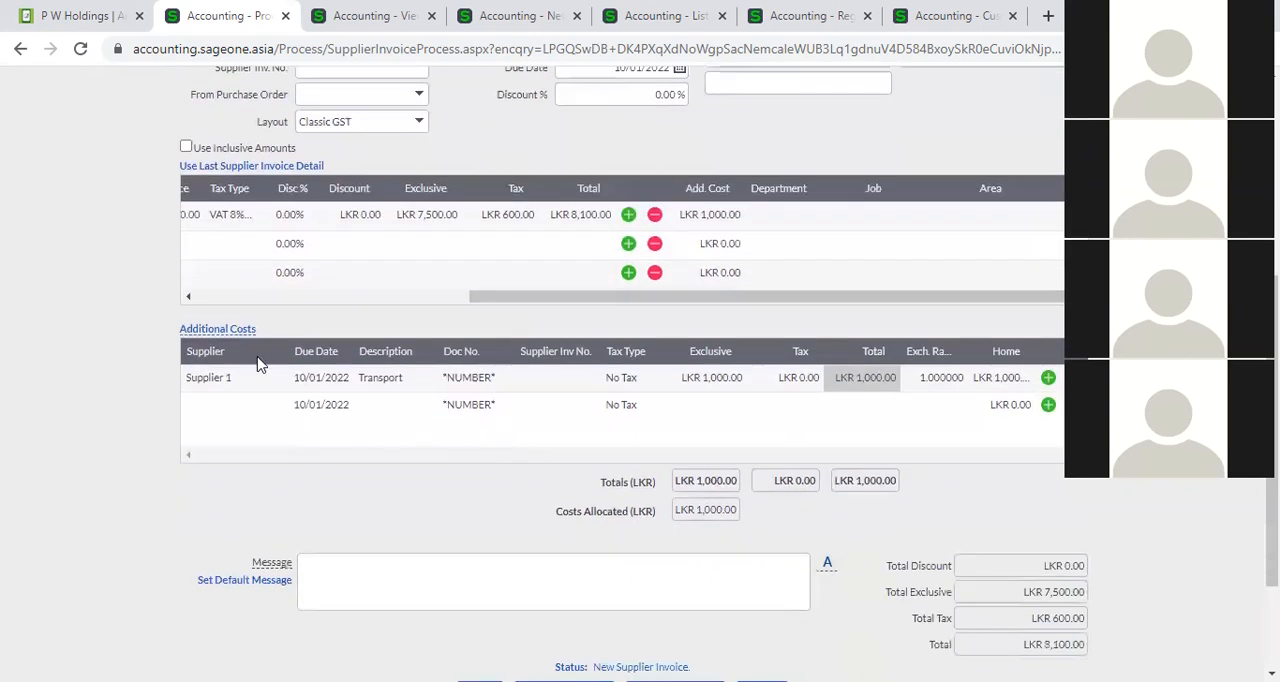
Add item 02-SSC-2540 to the second invoice line with an exclusive price of LKR 15,000.00.
{"action": "mouse_move", "coordinate": [220, 336]}
{"action": "left_click_drag", "start_coordinate": [506, 300], "coordinate": [248, 297]}
{"action": "left_click", "coordinate": [262, 244]}
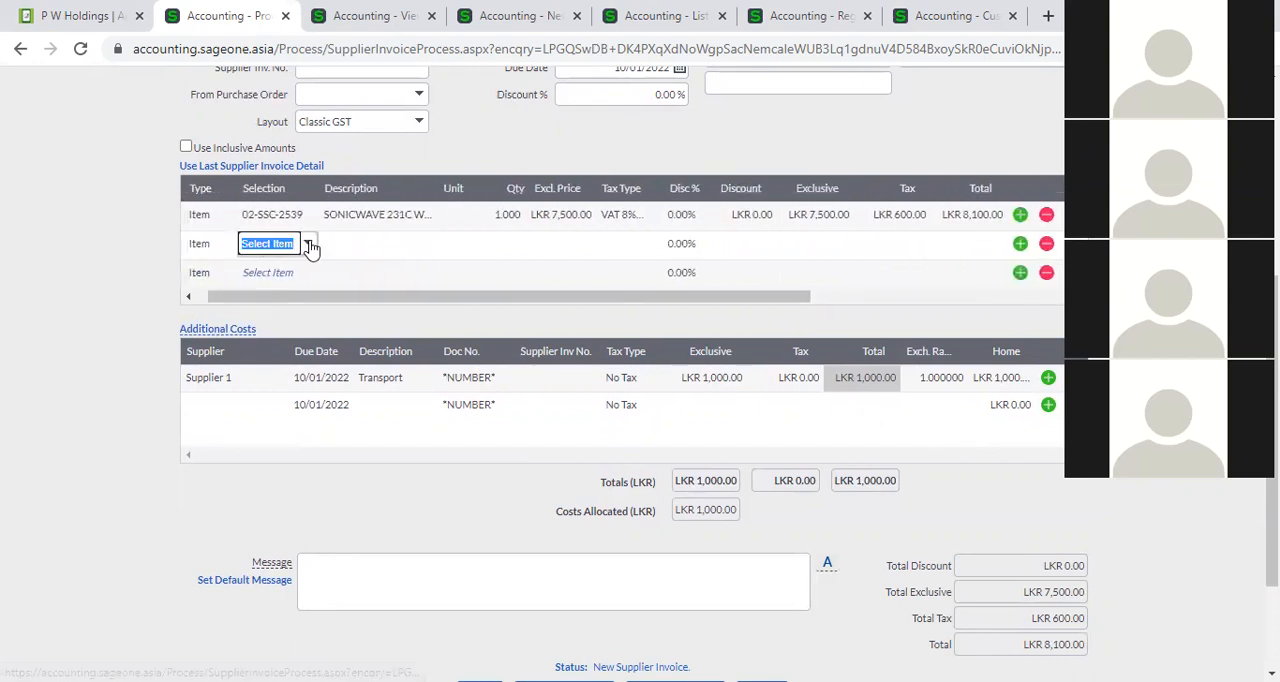
{"action": "left_click", "coordinate": [309, 245]}
{"action": "left_click", "coordinate": [397, 408]}
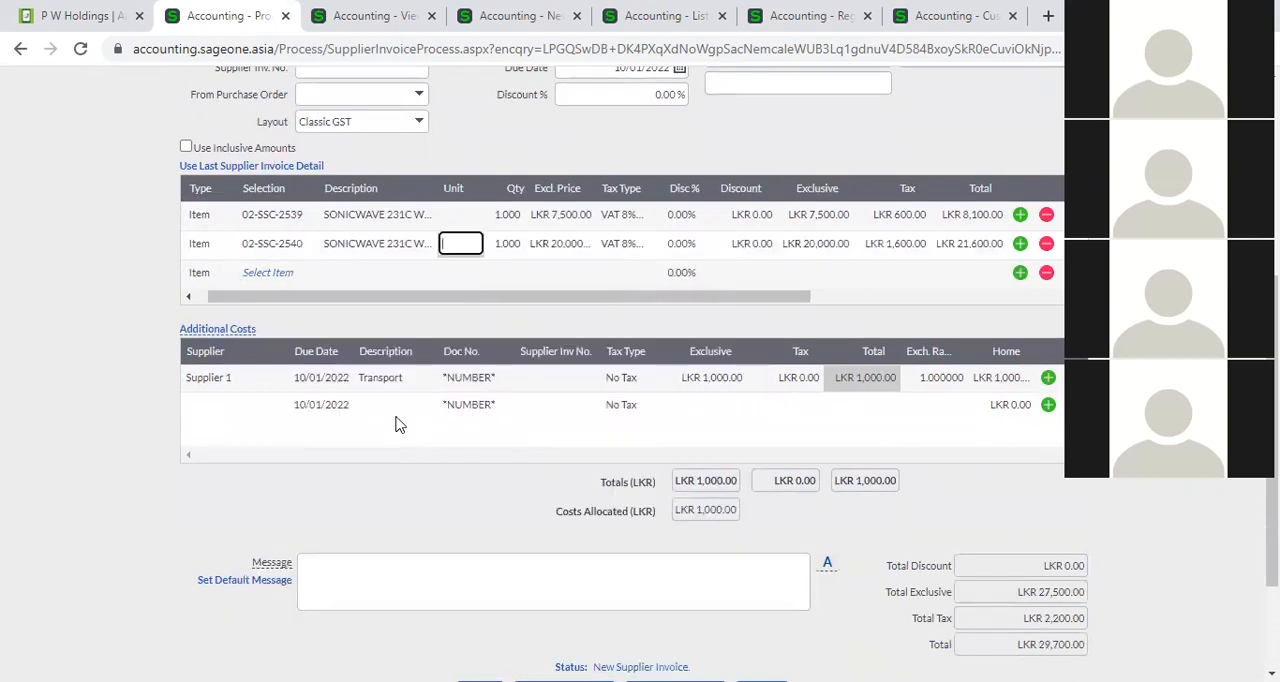
{"action": "left_click", "coordinate": [548, 248]}
{"action": "type", "text": "1"}
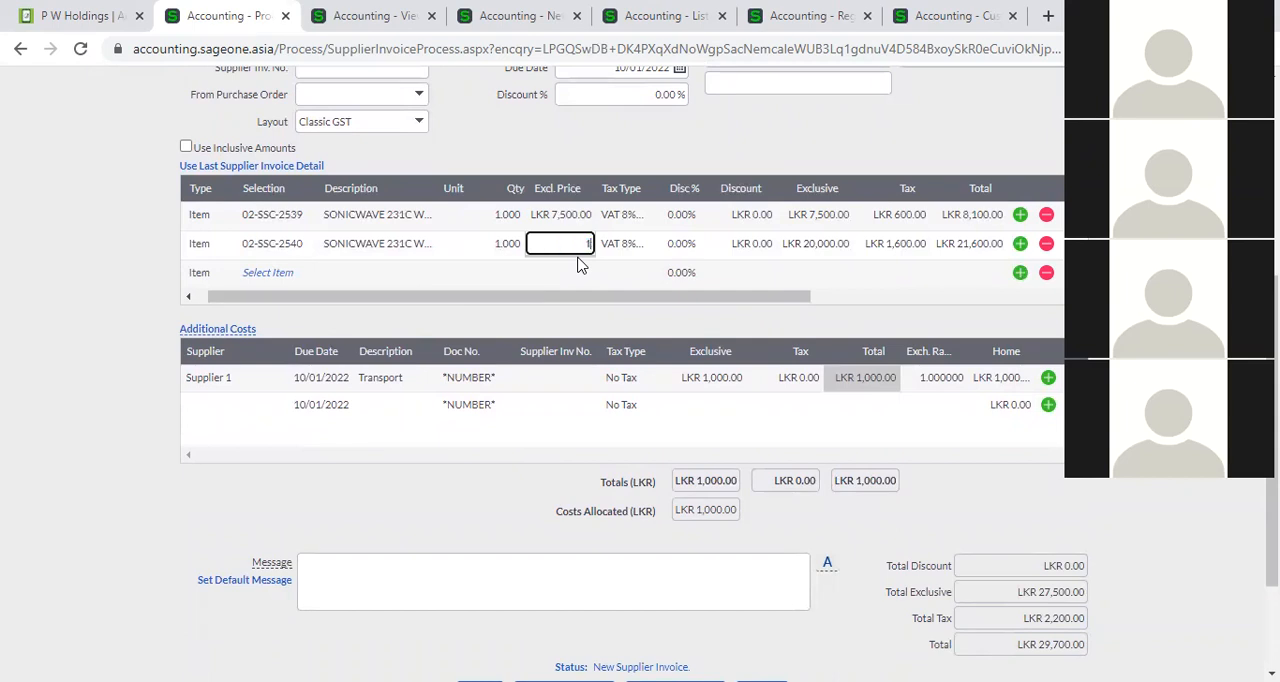
{"action": "type", "text": "5,000"}
{"action": "key", "text": "Tab"}
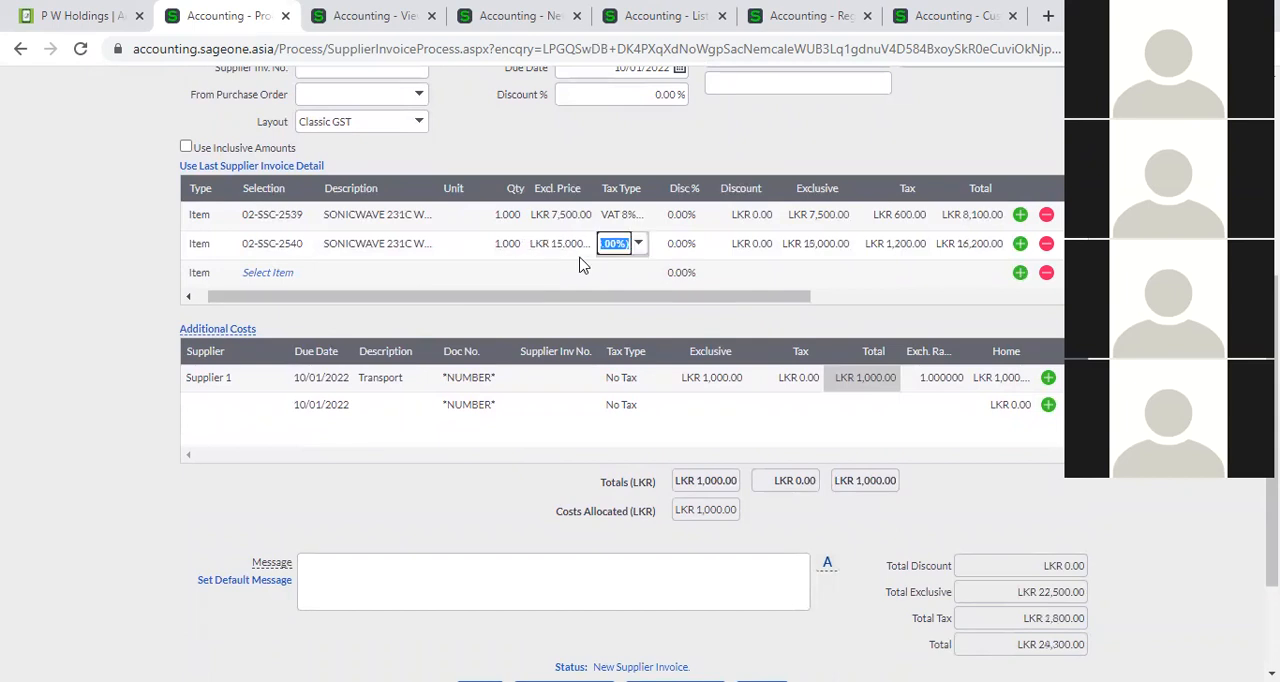
Review how the transport cost is split between the items and try to save the invoice, accepting that the credit limit is exceeded.
{"action": "left_click", "coordinate": [829, 297]}
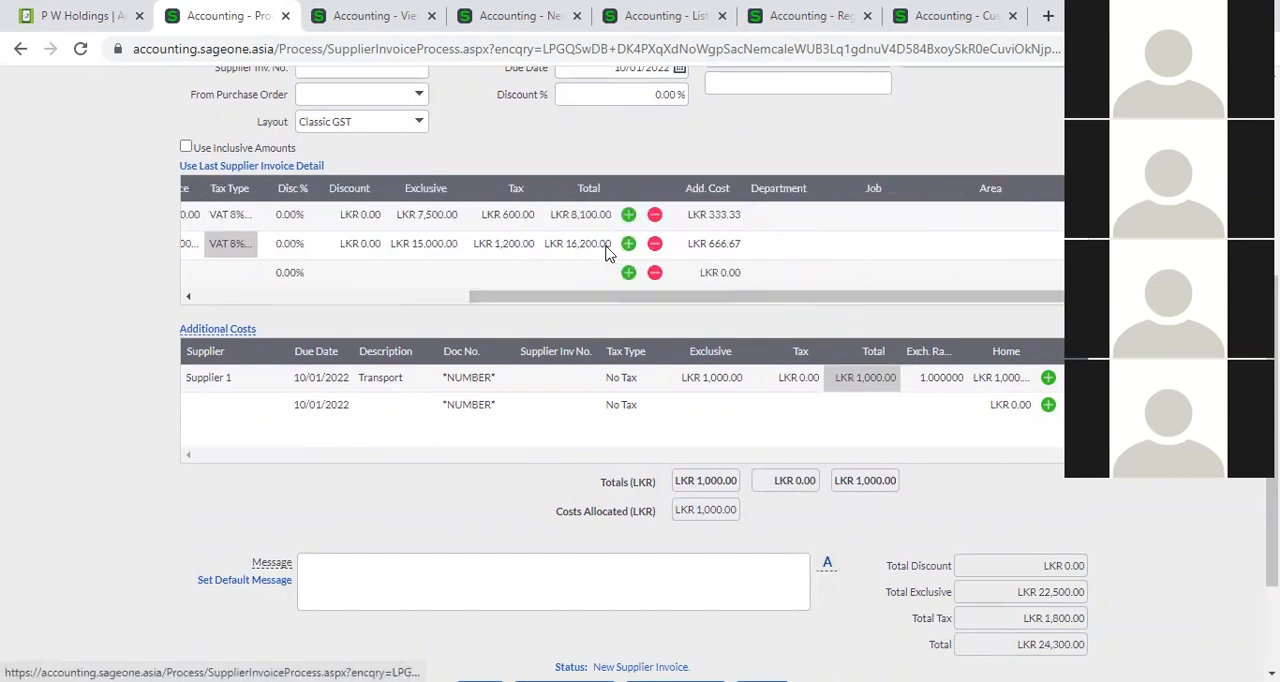
{"action": "left_click_drag", "start_coordinate": [594, 300], "coordinate": [455, 297]}
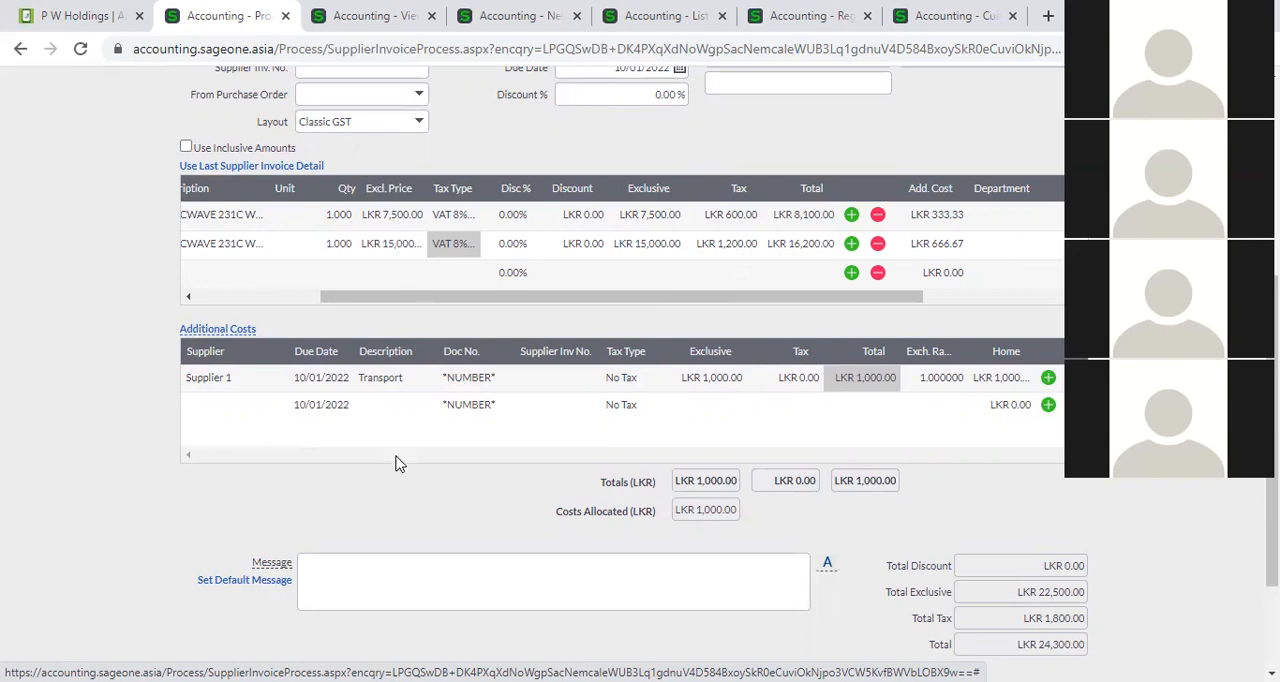
{"action": "scroll", "coordinate": [396, 463], "scroll_direction": "down", "scroll_amount": 3}
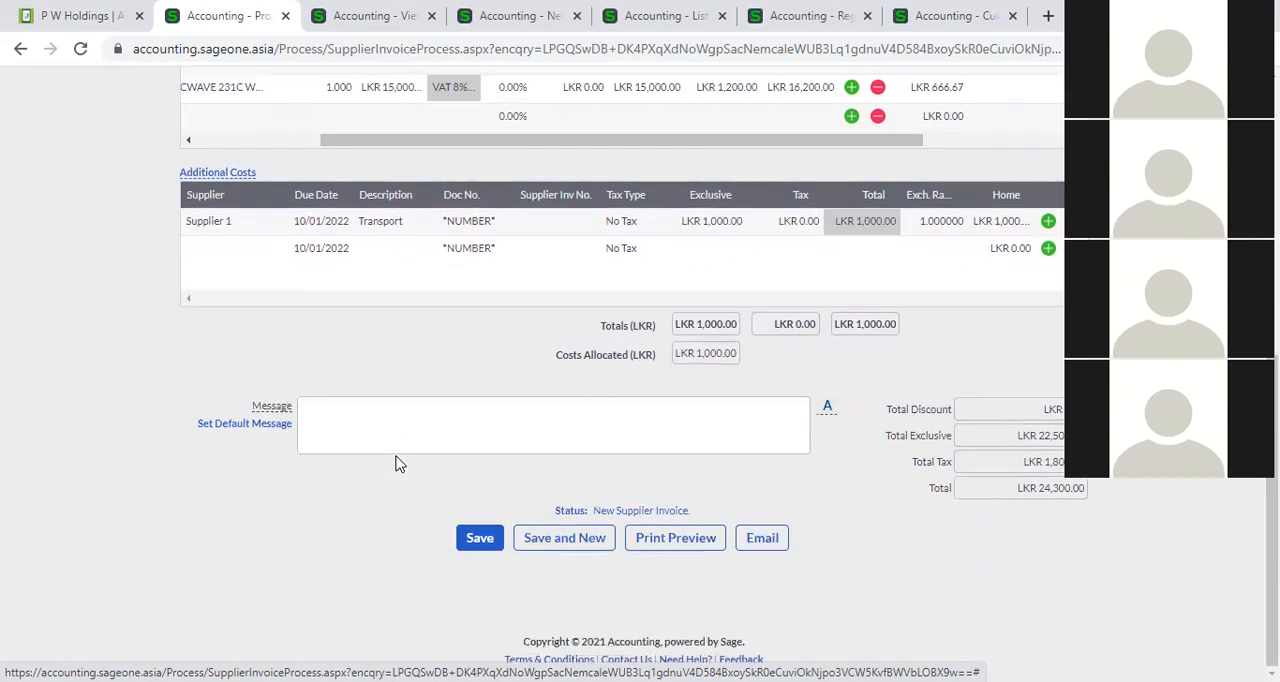
{"action": "left_click", "coordinate": [480, 540]}
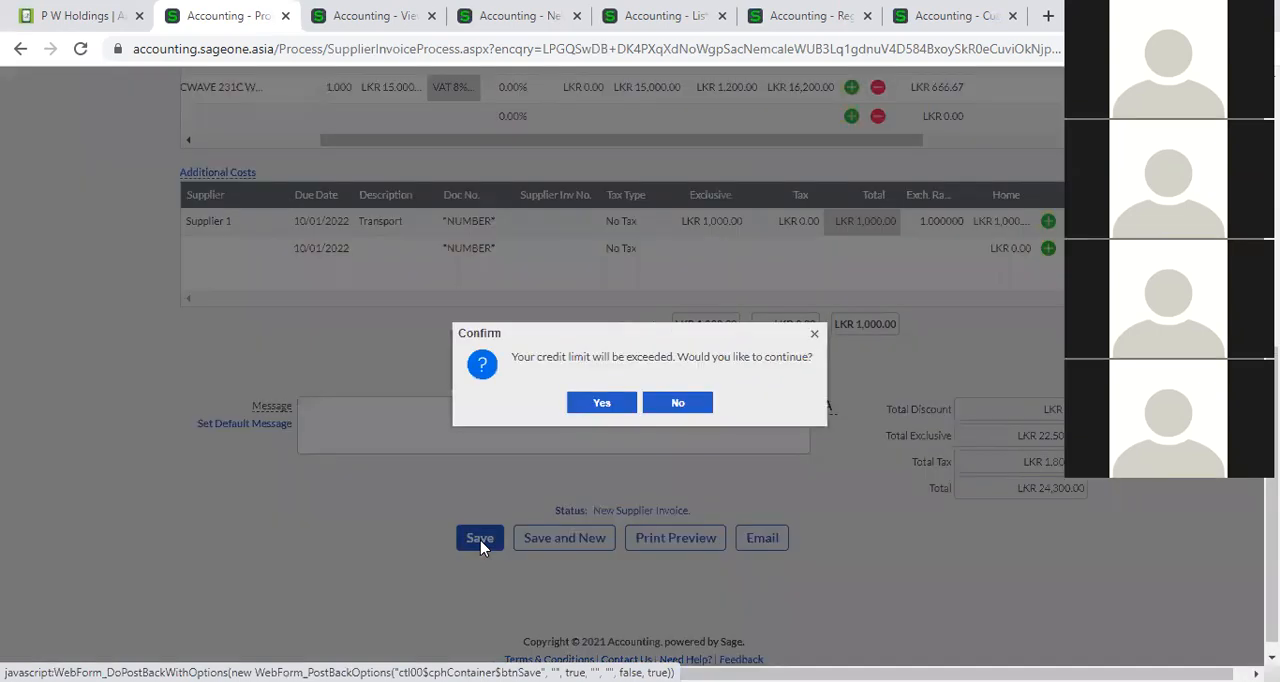
{"action": "left_click", "coordinate": [582, 408]}
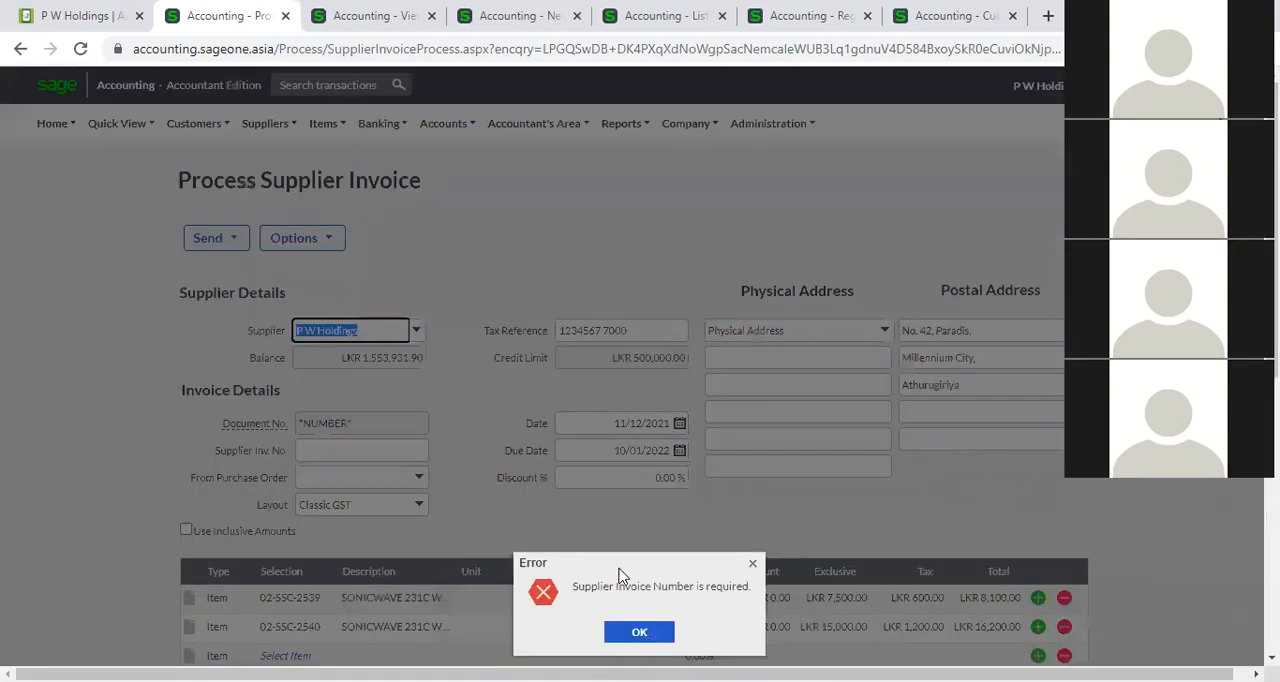
{"action": "left_click", "coordinate": [636, 631]}
Enter SI006 as the supplier invoice number in the invoice details.
{"action": "left_click", "coordinate": [410, 450]}
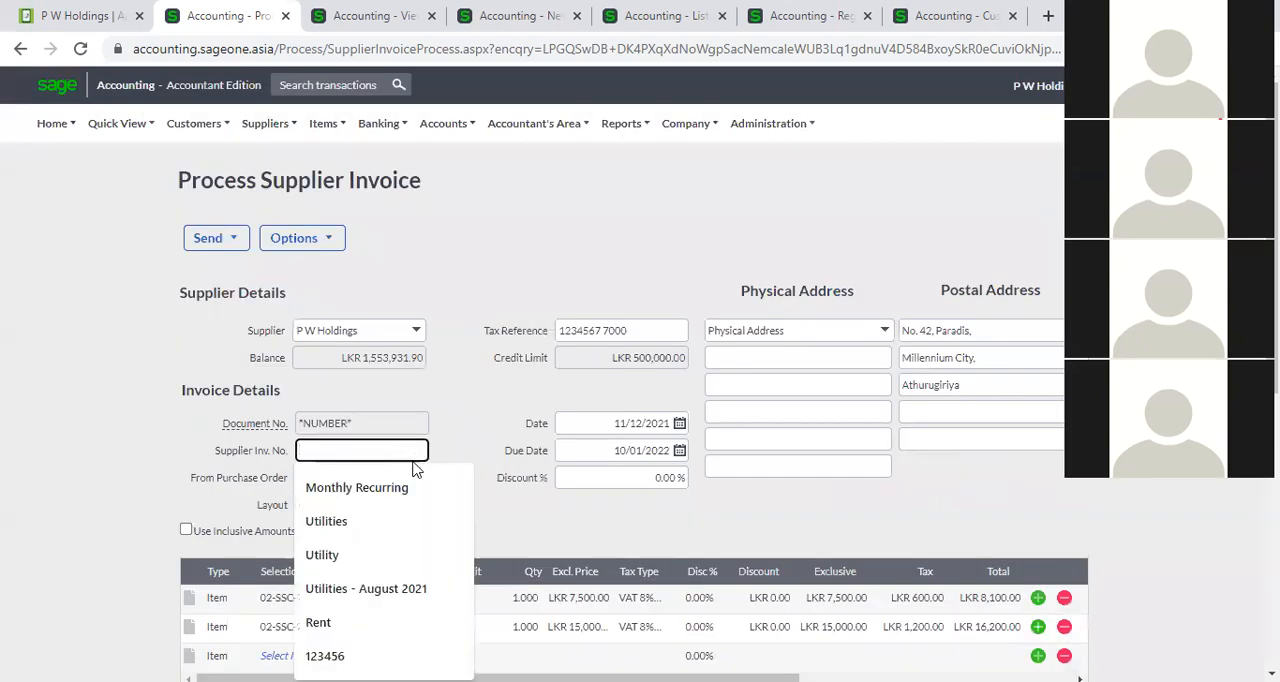
{"action": "type", "text": "sI"}
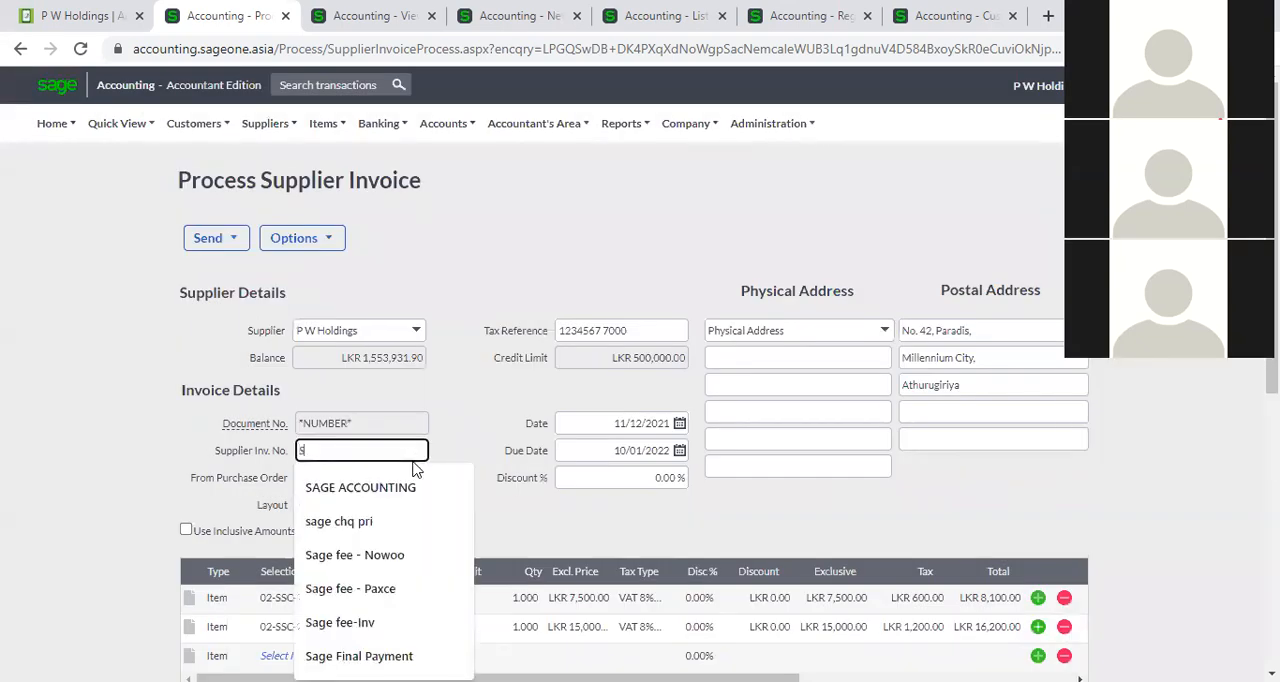
{"action": "type", "text": "00"}
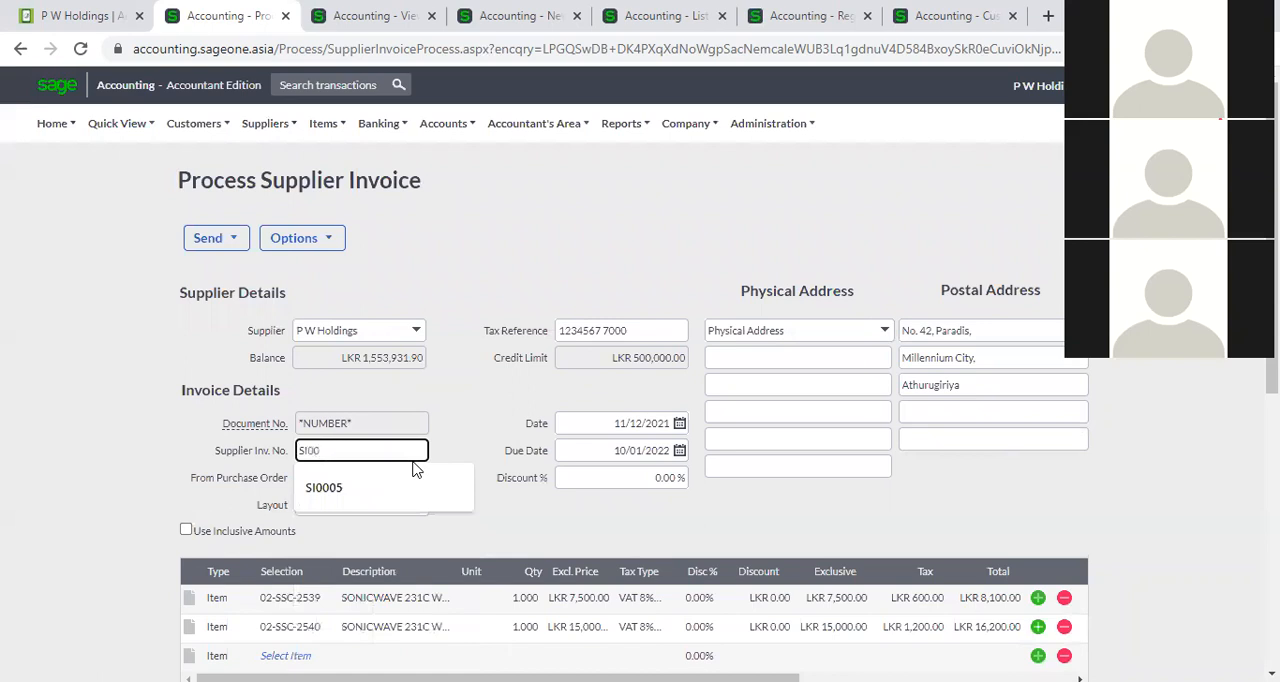
{"action": "type", "text": "6"}
Try to save the P W Holdings invoice again, agreeing to continue past the credit limit.
{"action": "scroll", "coordinate": [577, 543], "scroll_direction": "down", "scroll_amount": 3}
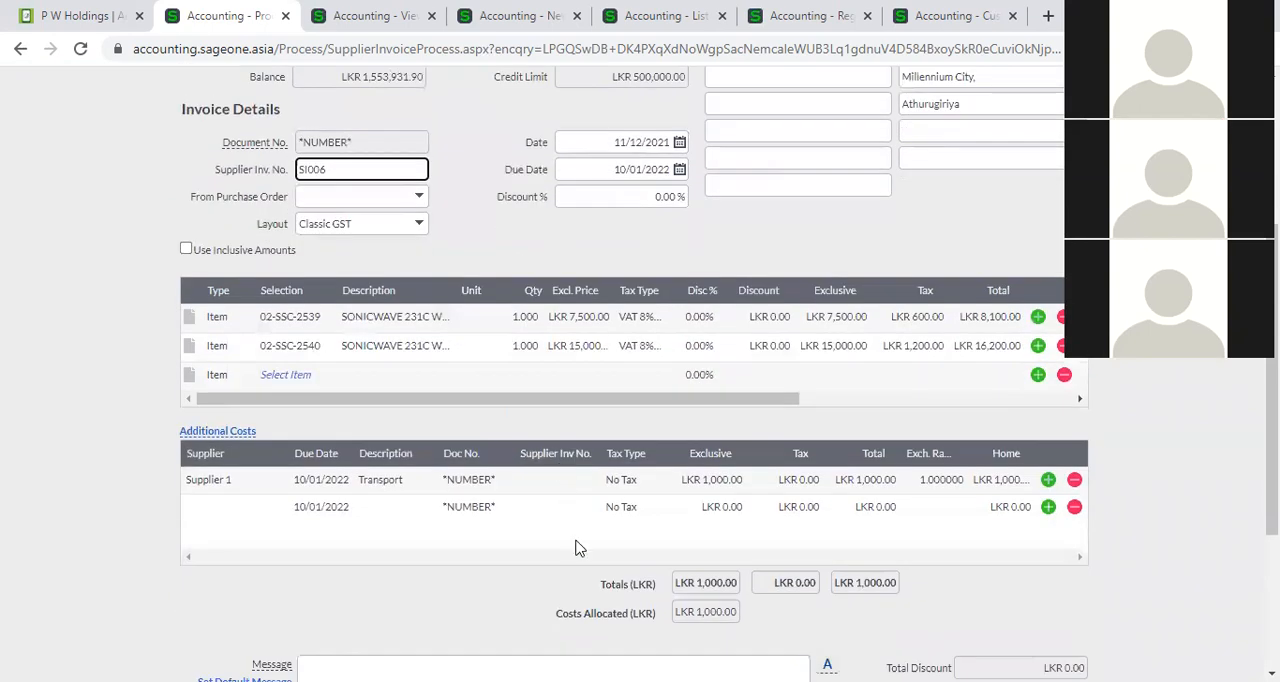
{"action": "scroll", "coordinate": [633, 555], "scroll_direction": "down", "scroll_amount": 3}
{"action": "left_click", "coordinate": [474, 545]}
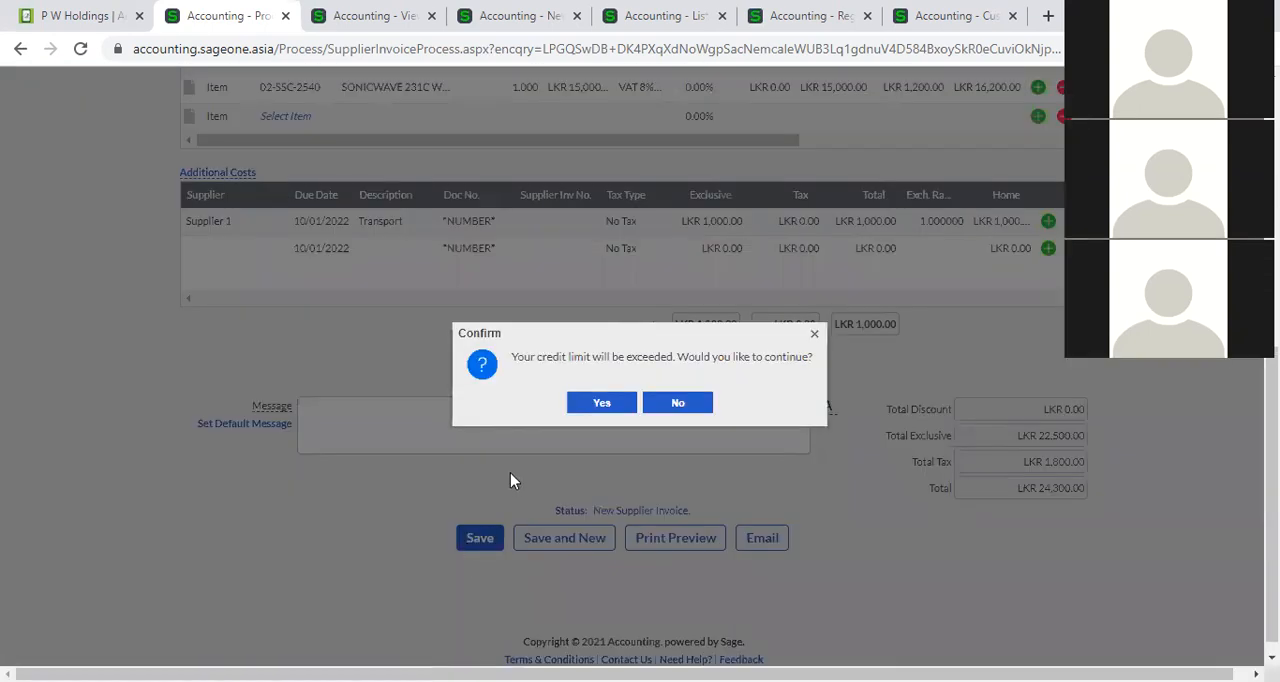
{"action": "left_click", "coordinate": [583, 401]}
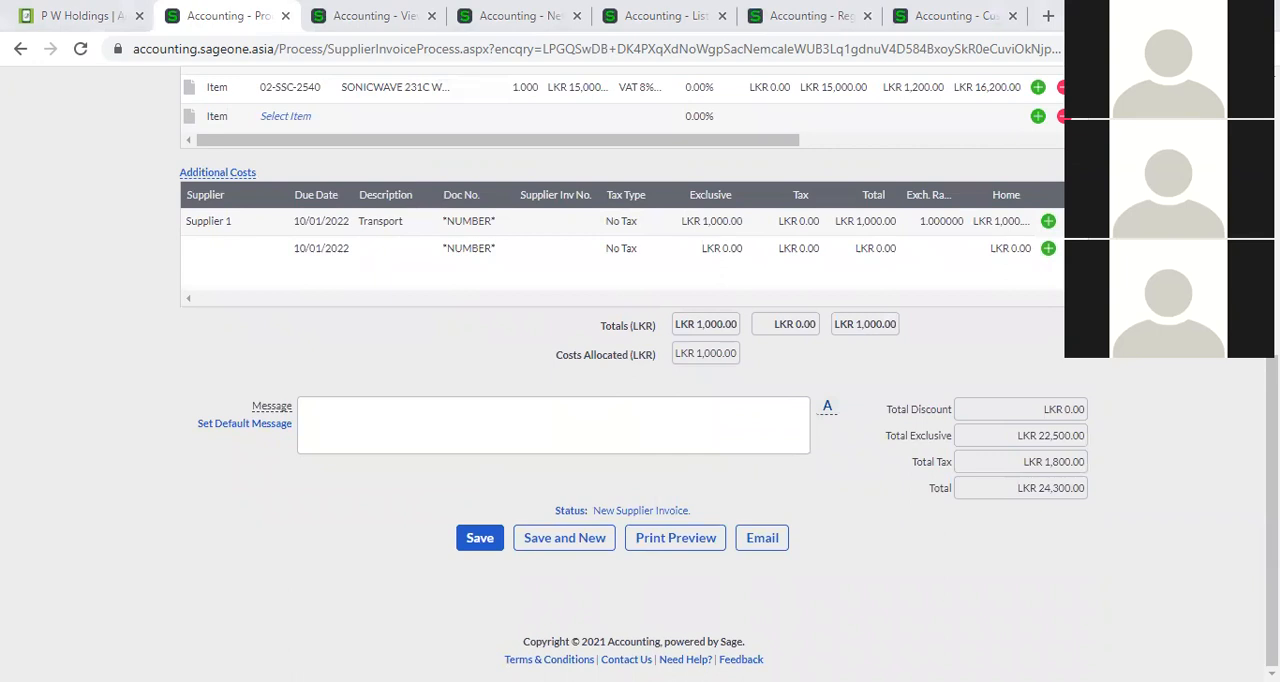
{"action": "left_click", "coordinate": [485, 543]}
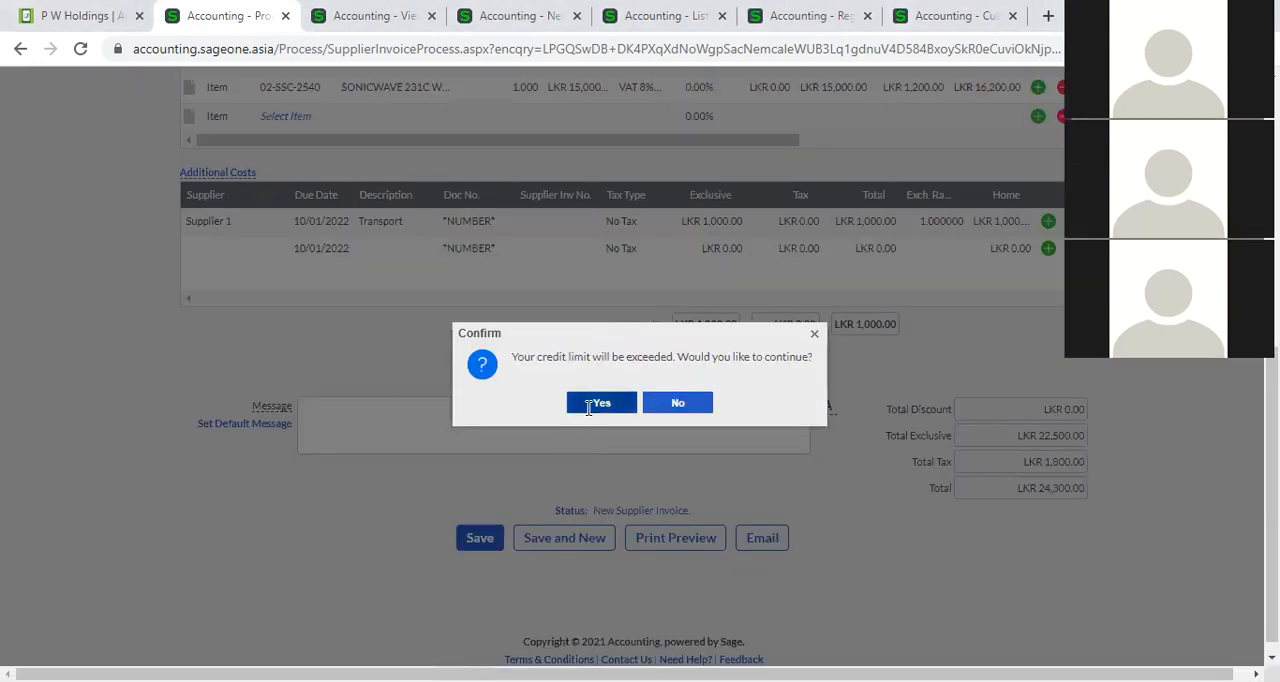
{"action": "left_click", "coordinate": [589, 404]}
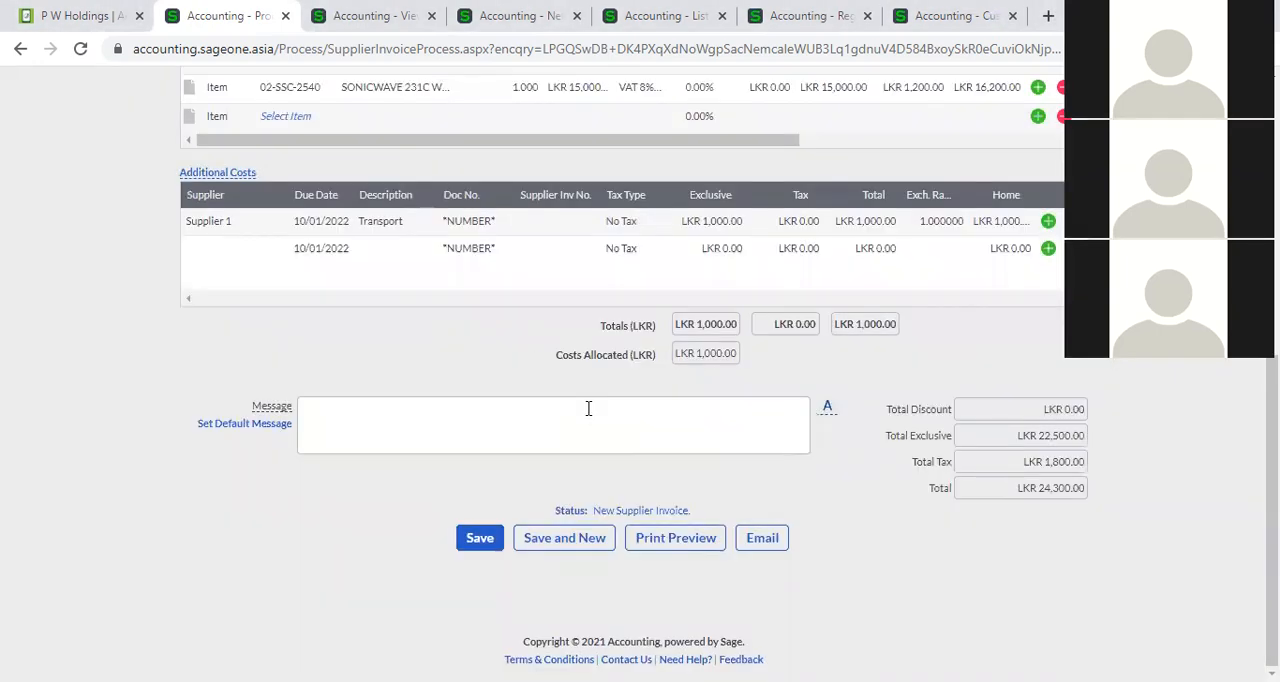
Enter SIA0005 as the supplier invoice number of the Transport cost line and save the invoice.
{"action": "scroll", "coordinate": [589, 408], "scroll_direction": "up", "scroll_amount": 2}
{"action": "scroll", "coordinate": [589, 416], "scroll_direction": "up", "scroll_amount": 1}
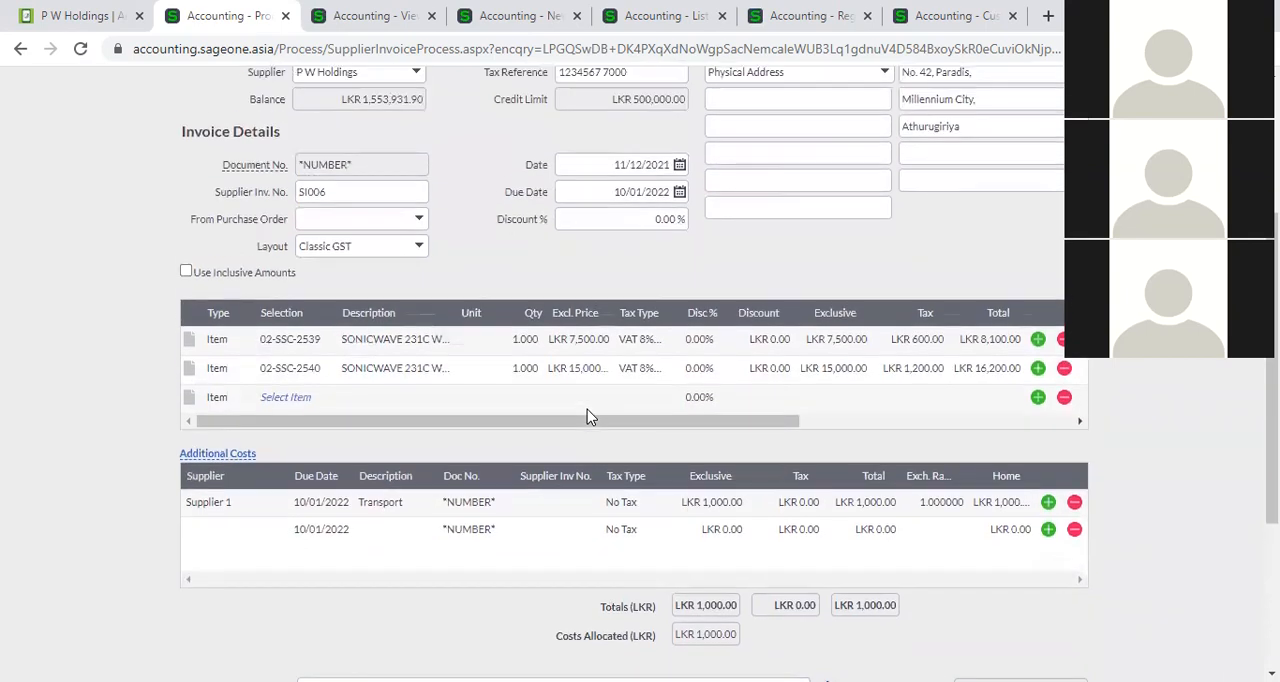
{"action": "left_click", "coordinate": [556, 508]}
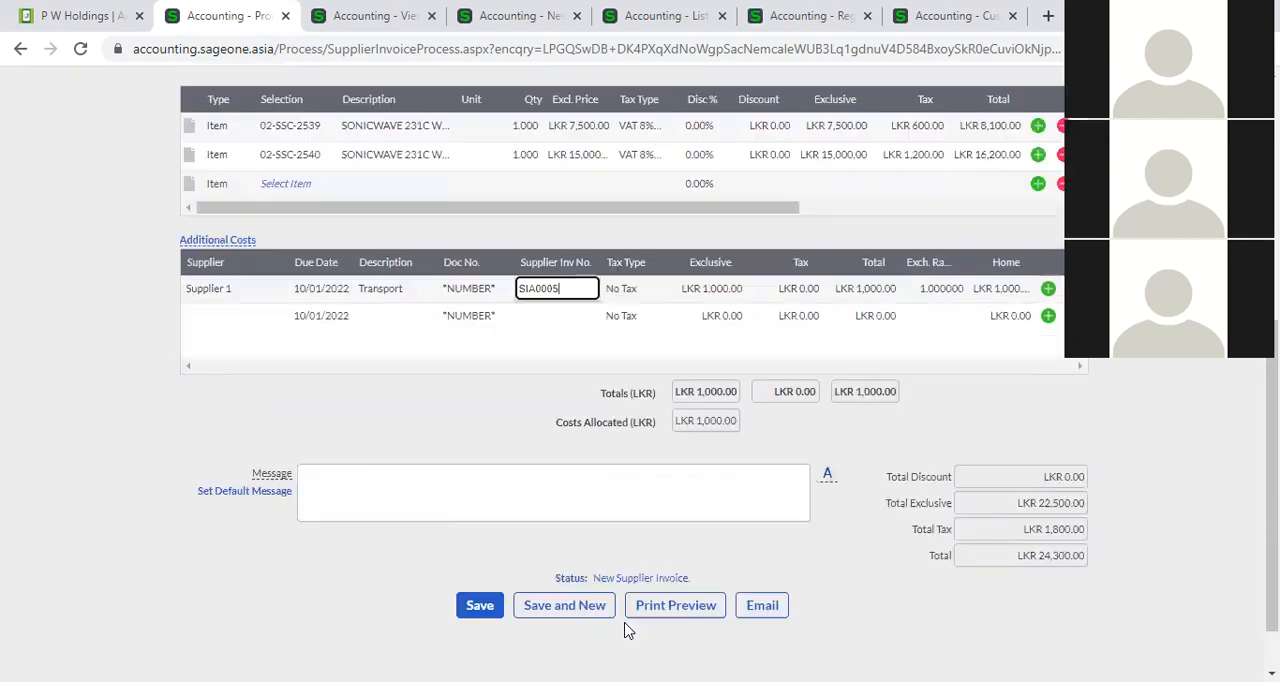
{"action": "scroll", "coordinate": [630, 630], "scroll_direction": "down", "scroll_amount": 3}
{"action": "left_click", "coordinate": [468, 540]}
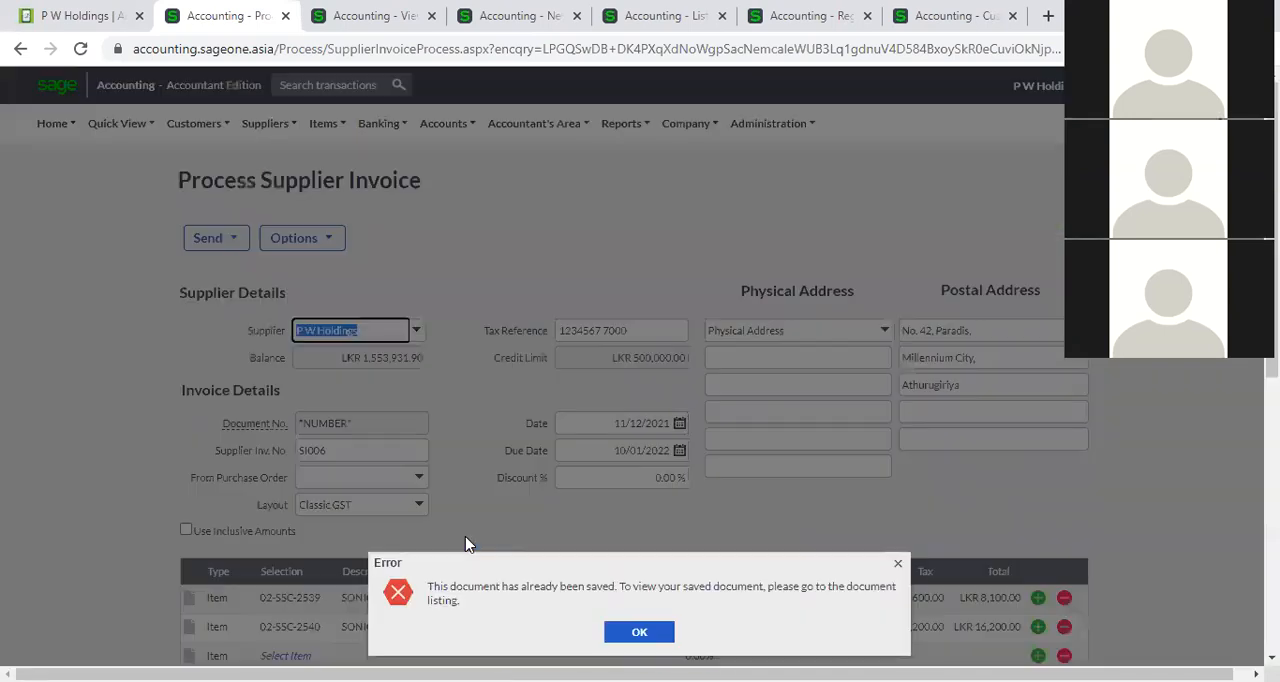
{"action": "left_click", "coordinate": [613, 634]}
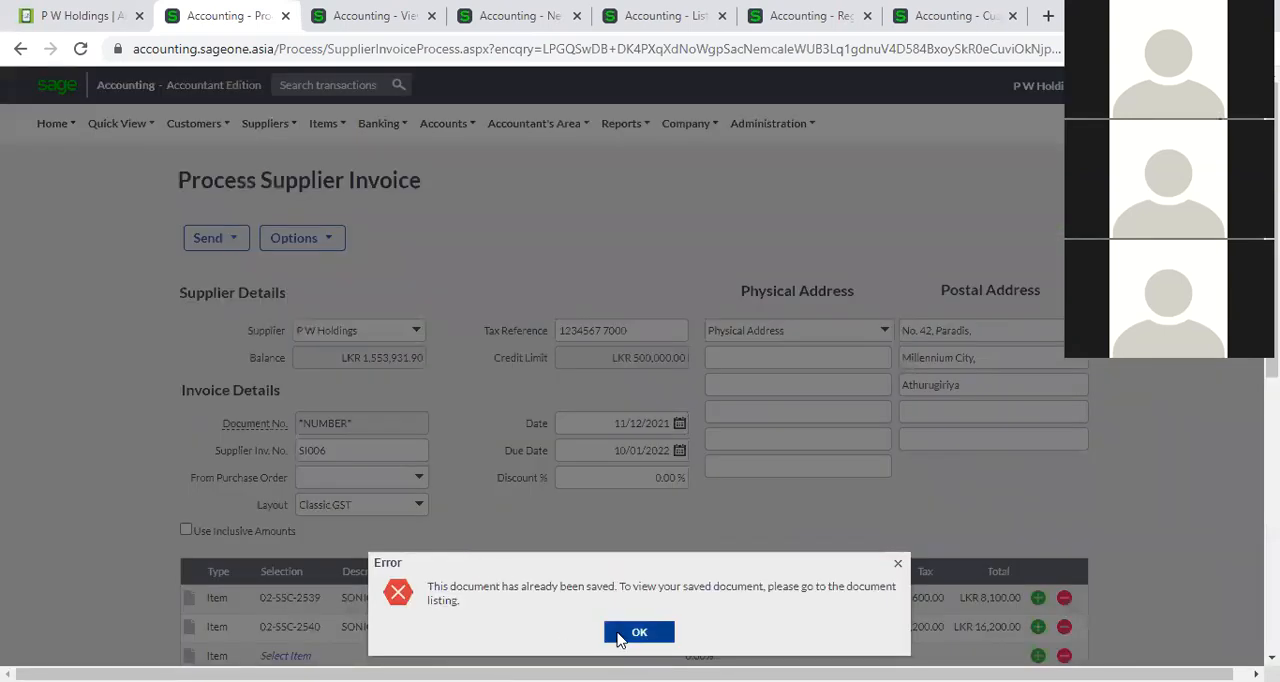
Open the supplier invoices list and examine the newest Supplier 1 and P W Holdings entries.
{"action": "left_click", "coordinate": [266, 123]}
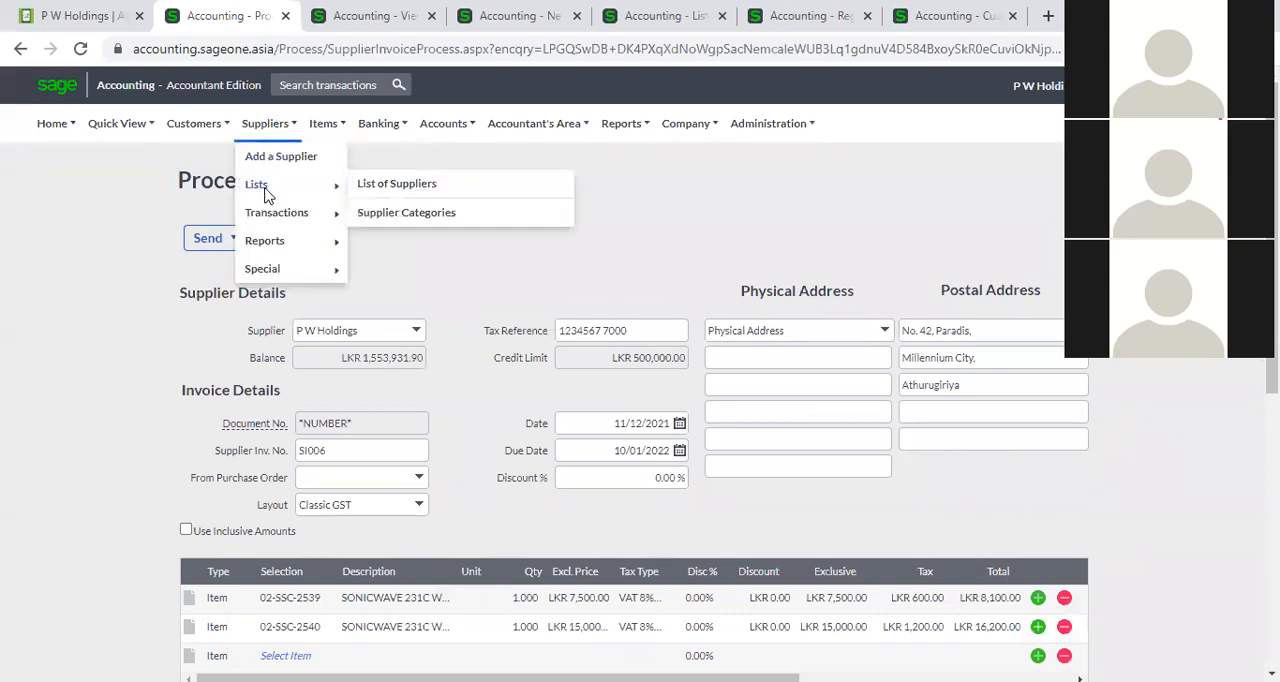
{"action": "mouse_move", "coordinate": [277, 212]}
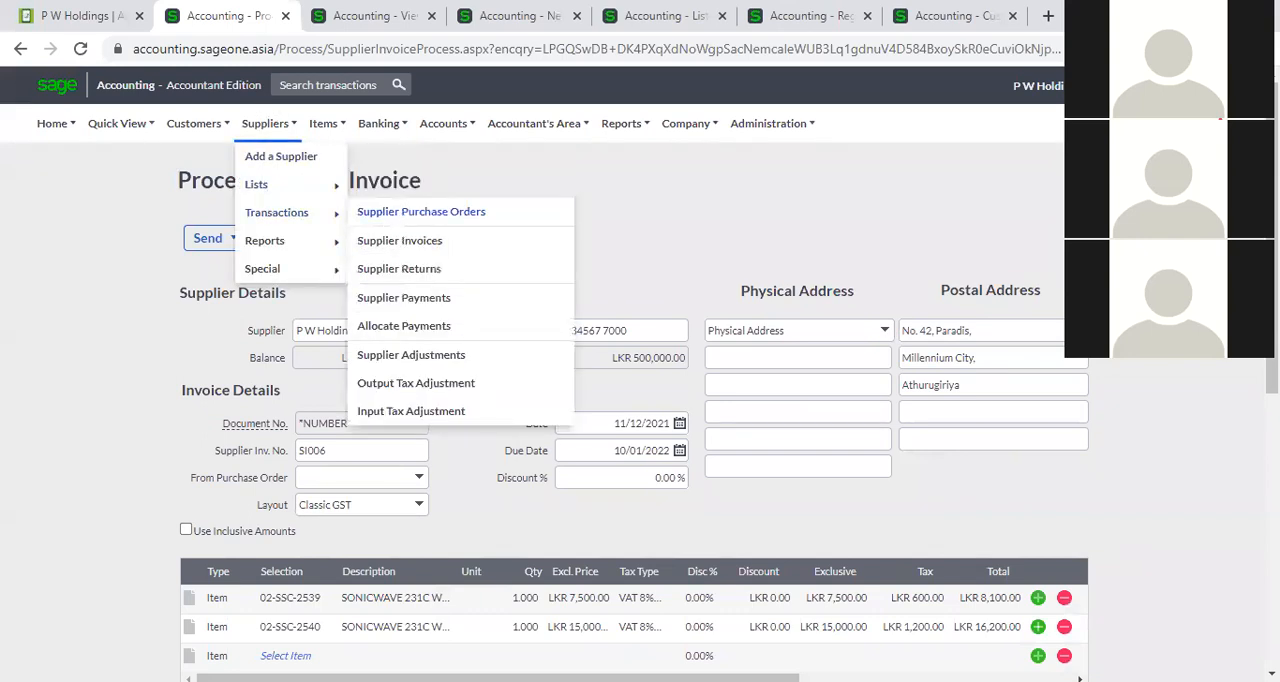
{"action": "left_click", "coordinate": [400, 241]}
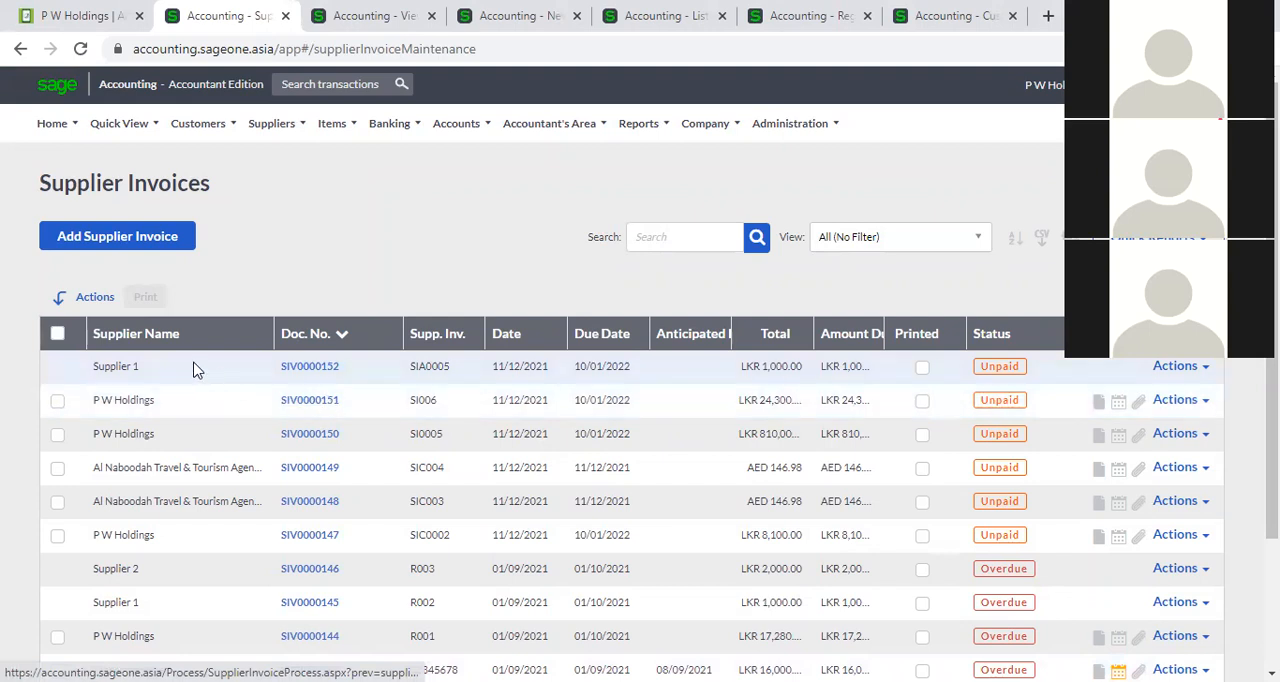
{"action": "mouse_move", "coordinate": [296, 372]}
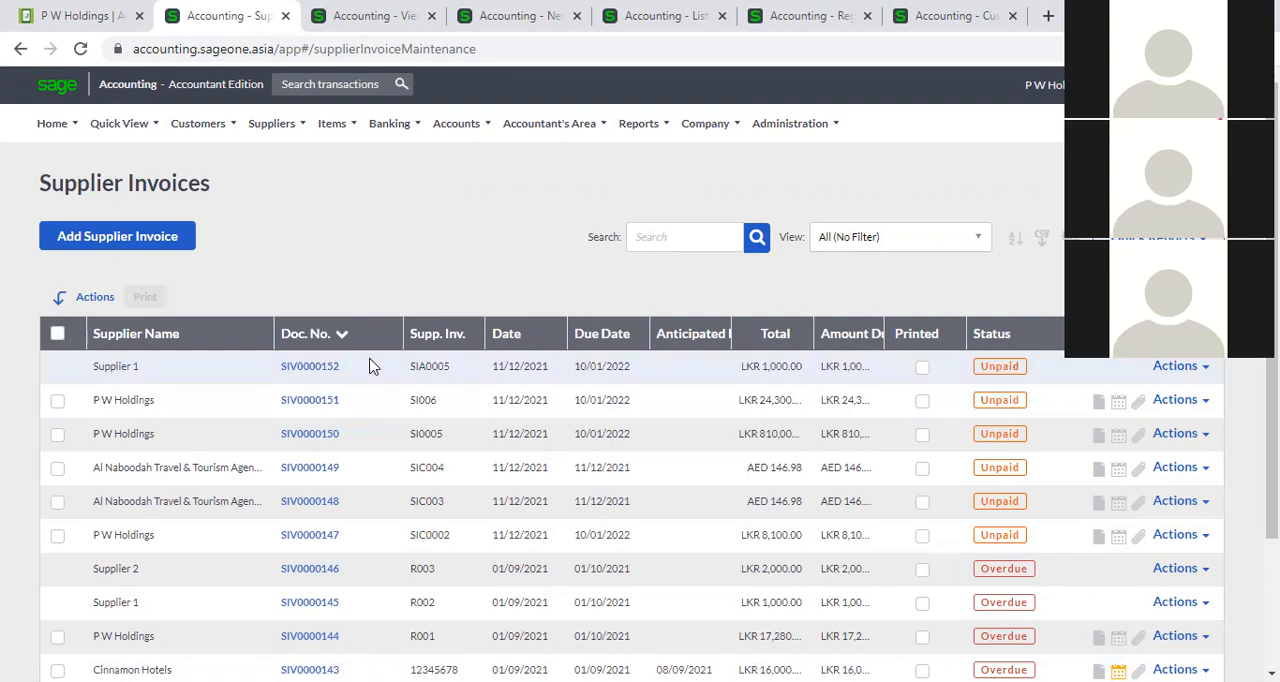
Open the saved P W Holdings invoice SIV0000150 and add an additional costs section to it.
{"action": "left_click", "coordinate": [316, 441]}
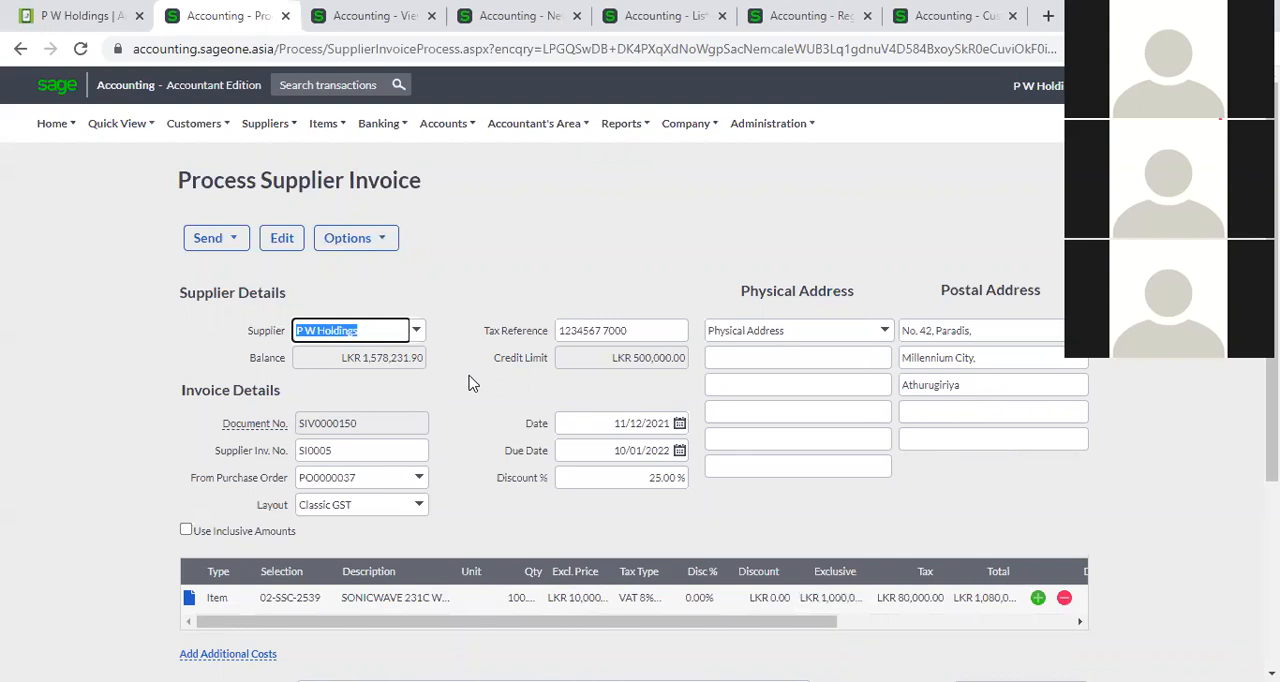
{"action": "scroll", "coordinate": [470, 381], "scroll_direction": "down", "scroll_amount": 3}
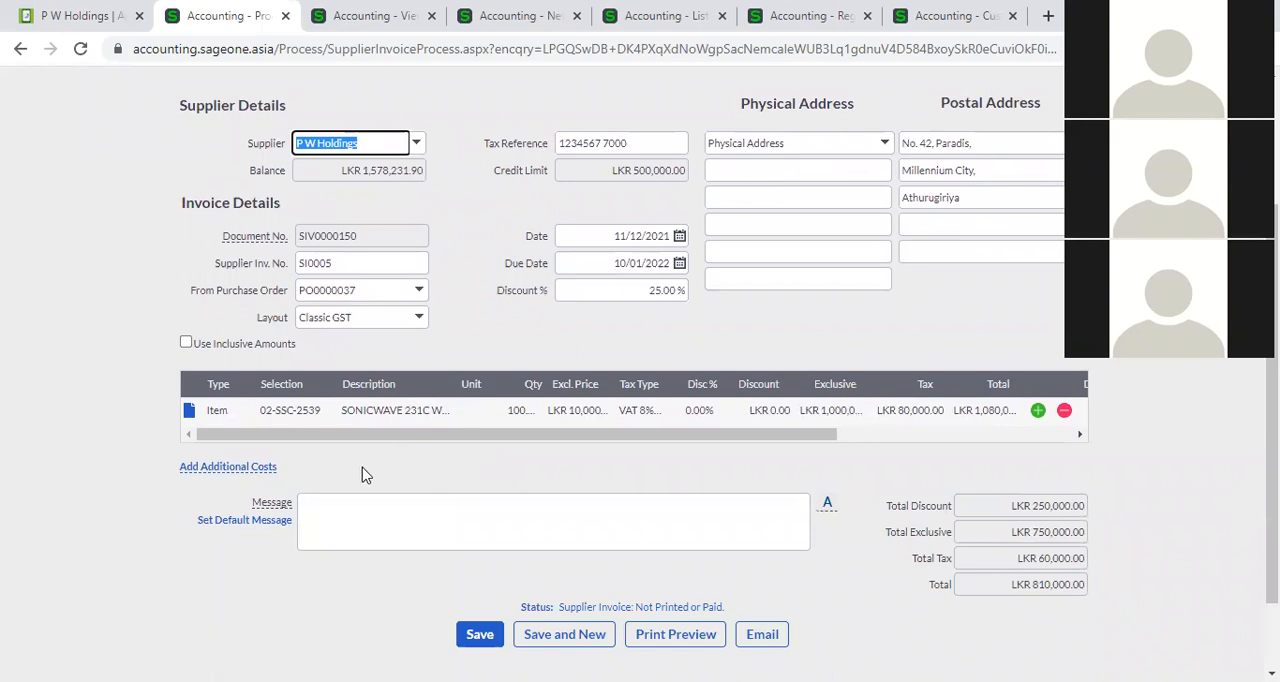
{"action": "left_click", "coordinate": [232, 469]}
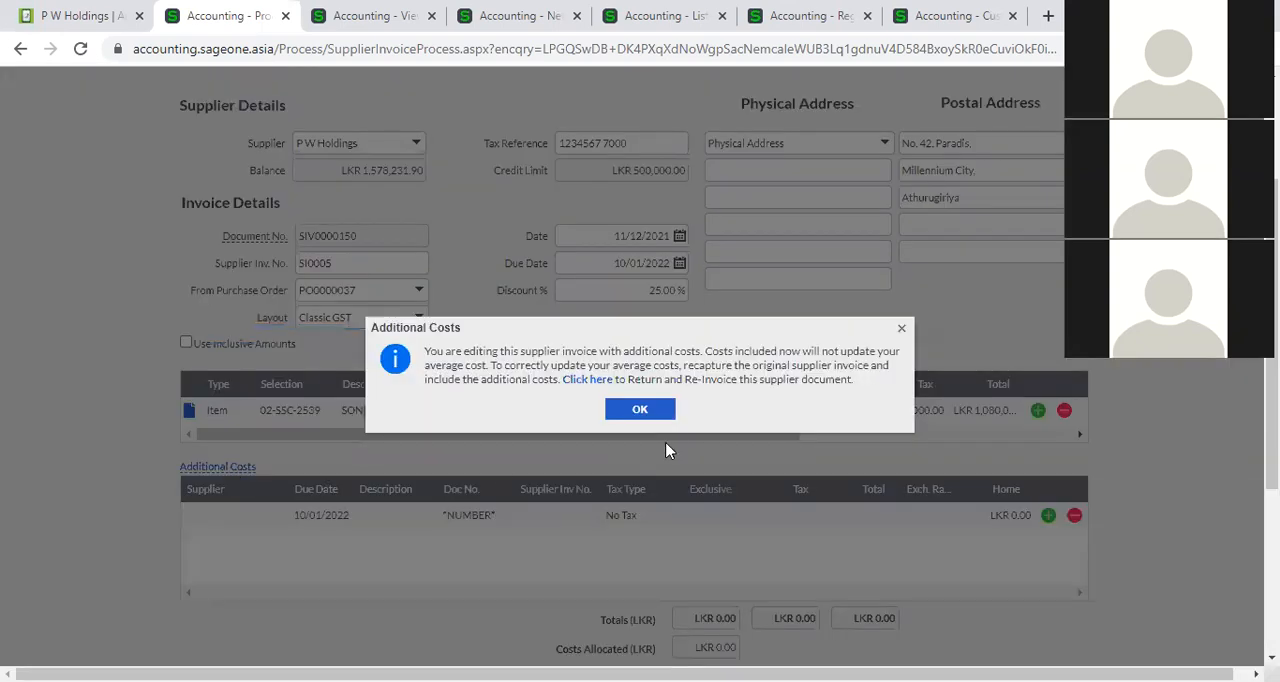
Acknowledge the average cost notice and add a blank second item line to the invoice, checking its available line types.
{"action": "left_click", "coordinate": [638, 414]}
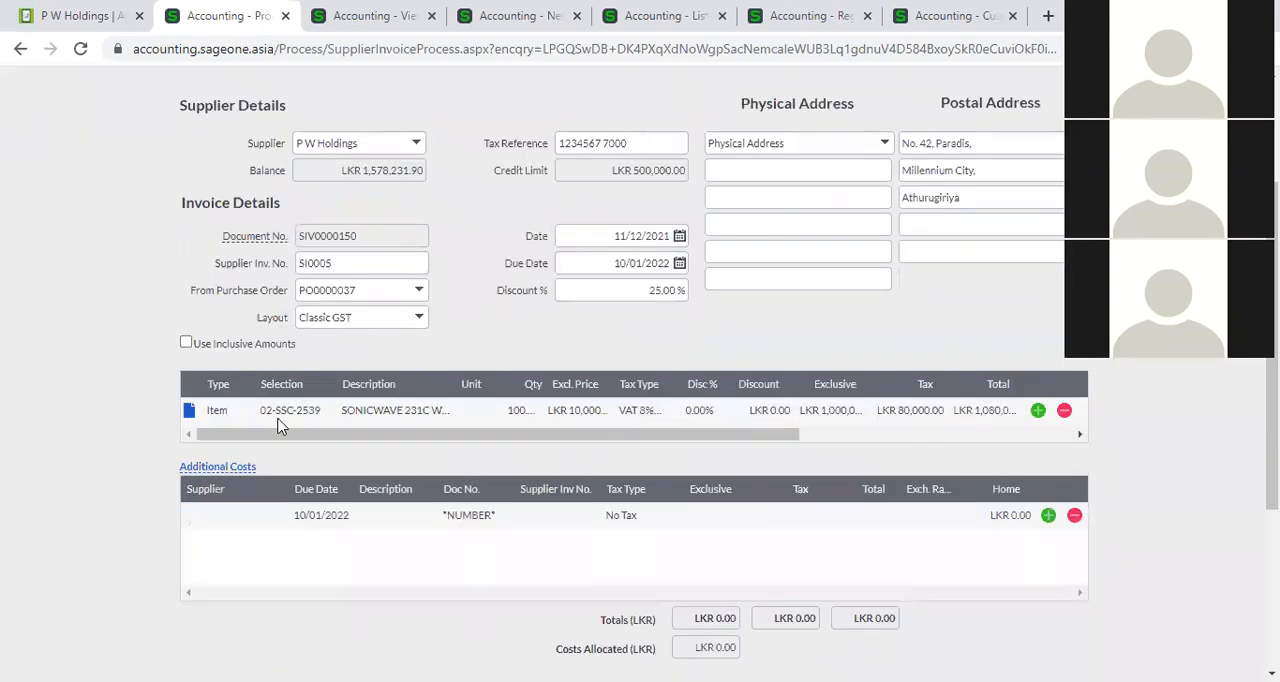
{"action": "left_click", "coordinate": [1038, 412]}
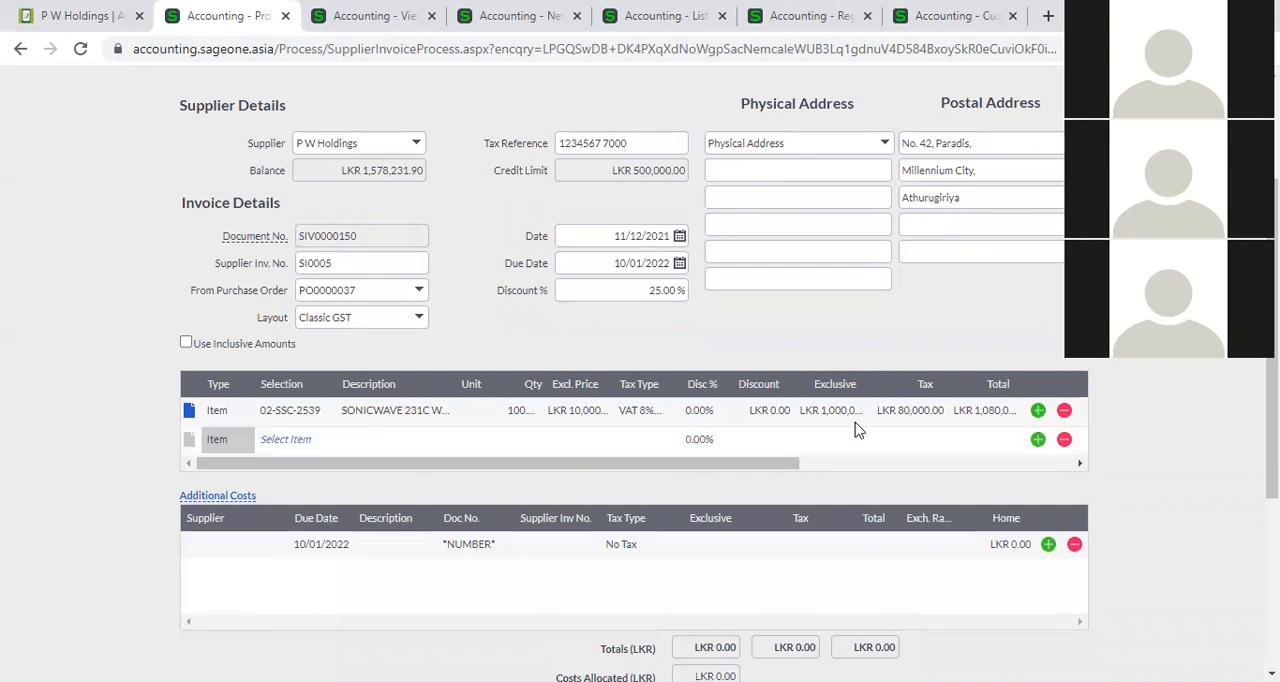
{"action": "left_click", "coordinate": [220, 440]}
{"action": "left_click", "coordinate": [241, 442]}
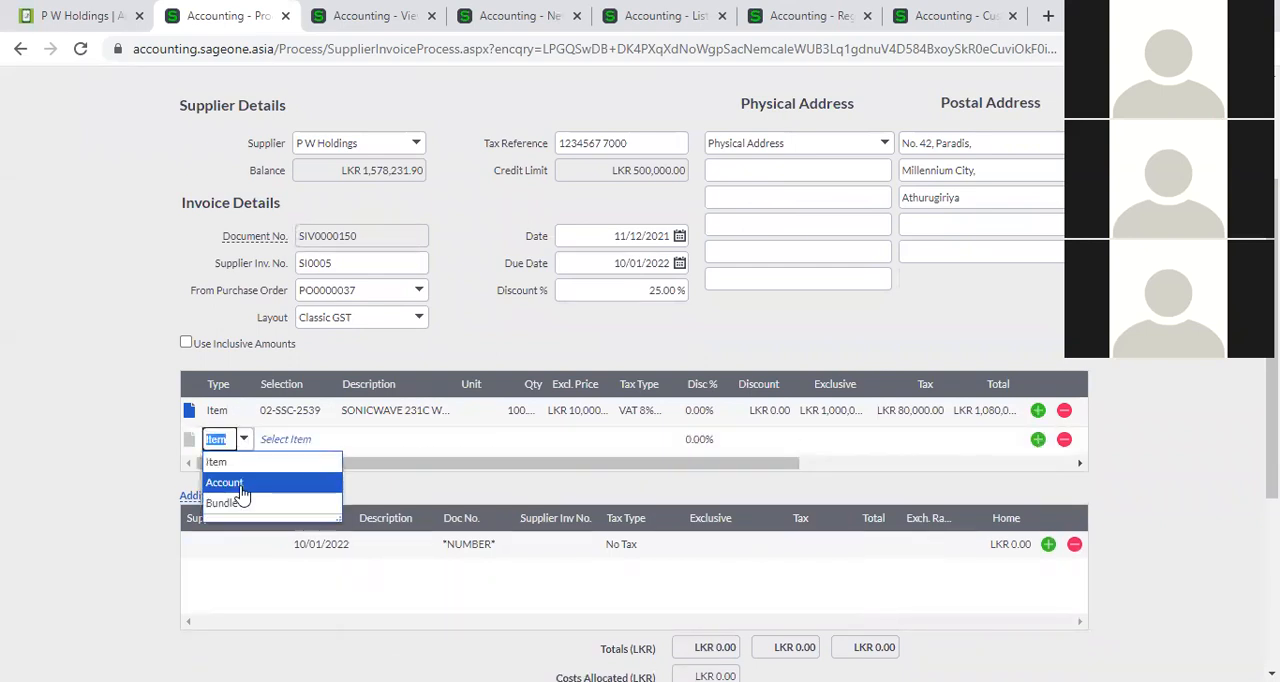
{"action": "left_click", "coordinate": [616, 480]}
Examine the invoice's additional cost and analysis columns, the Additional Costs section and the invoice totals.
{"action": "left_click_drag", "start_coordinate": [722, 467], "coordinate": [995, 468]}
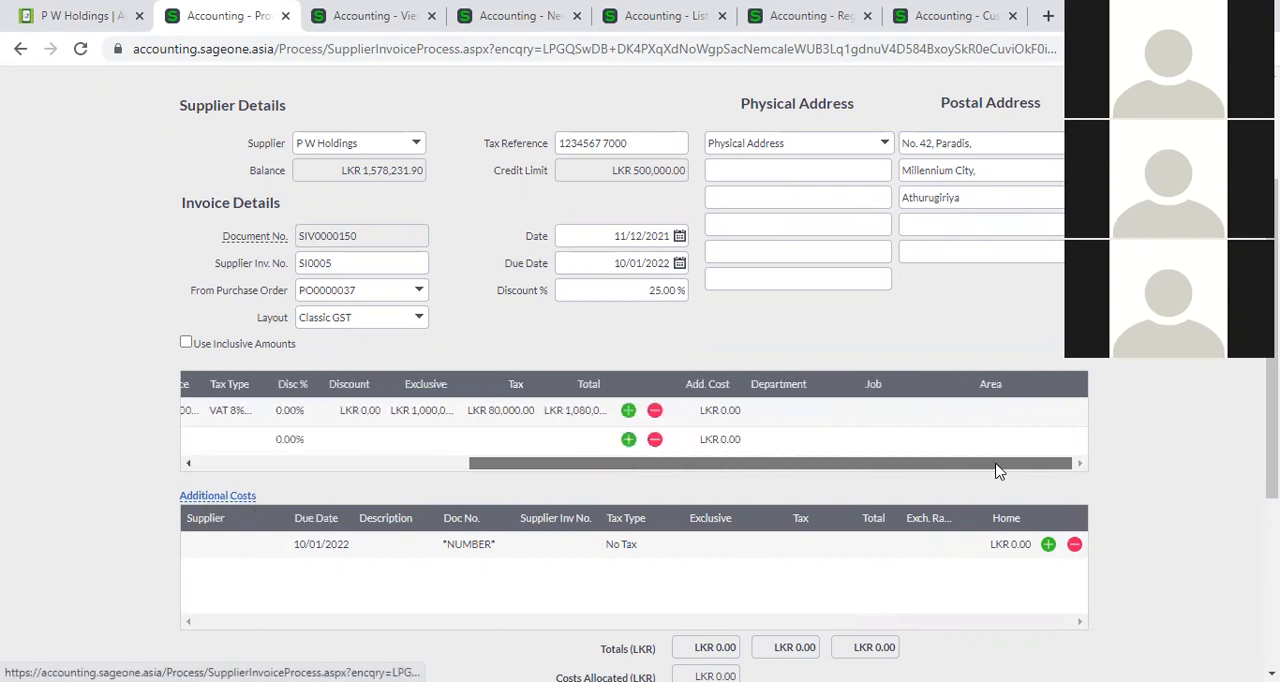
{"action": "left_click", "coordinate": [829, 412]}
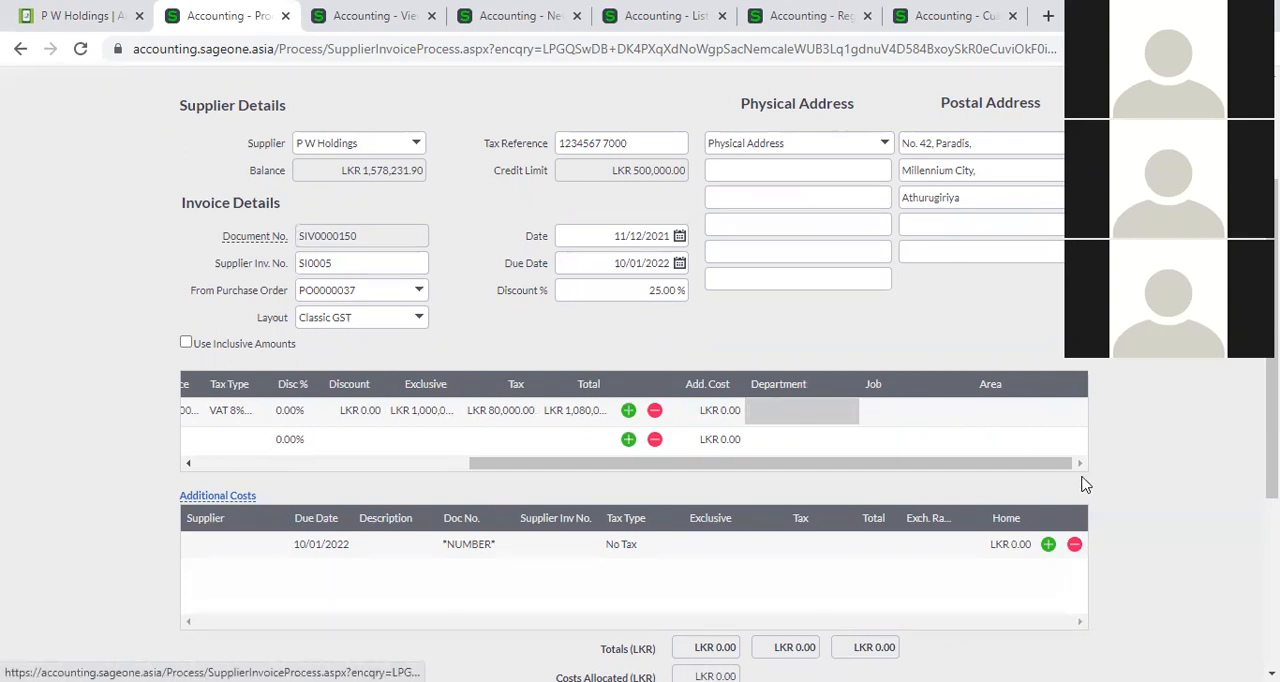
{"action": "scroll", "coordinate": [771, 620], "scroll_direction": "down", "scroll_amount": 2}
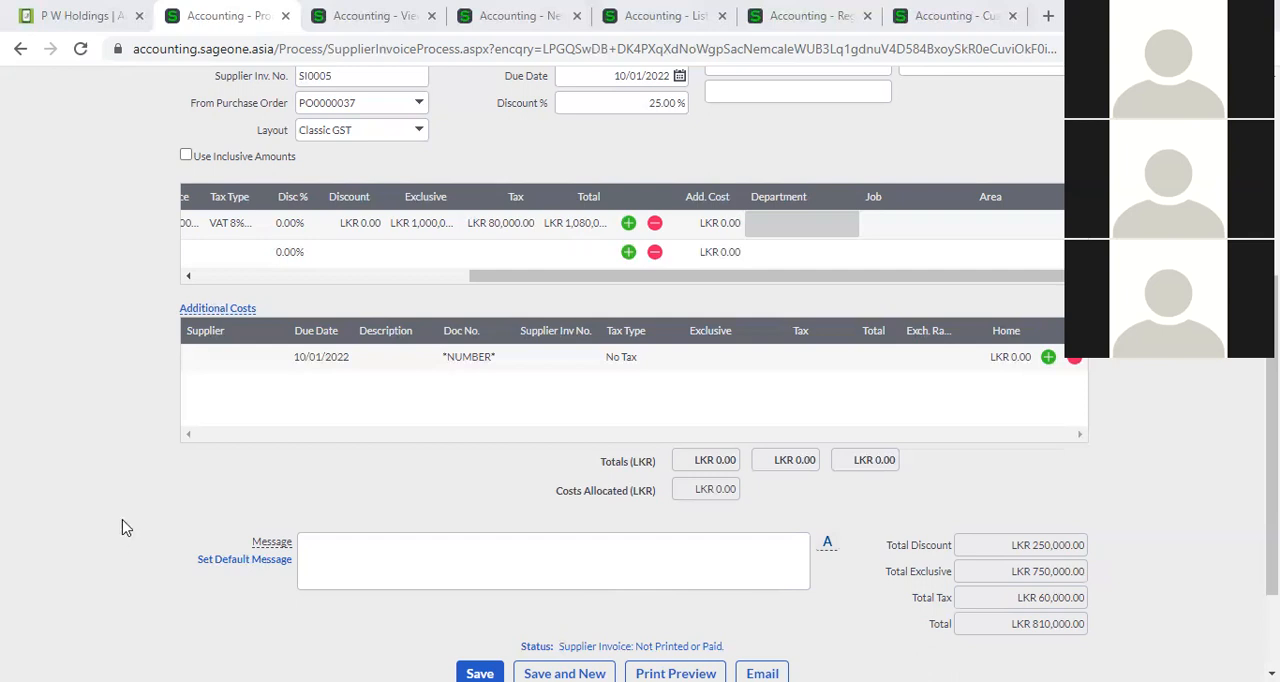
{"action": "scroll", "coordinate": [123, 528], "scroll_direction": "up", "scroll_amount": 4}
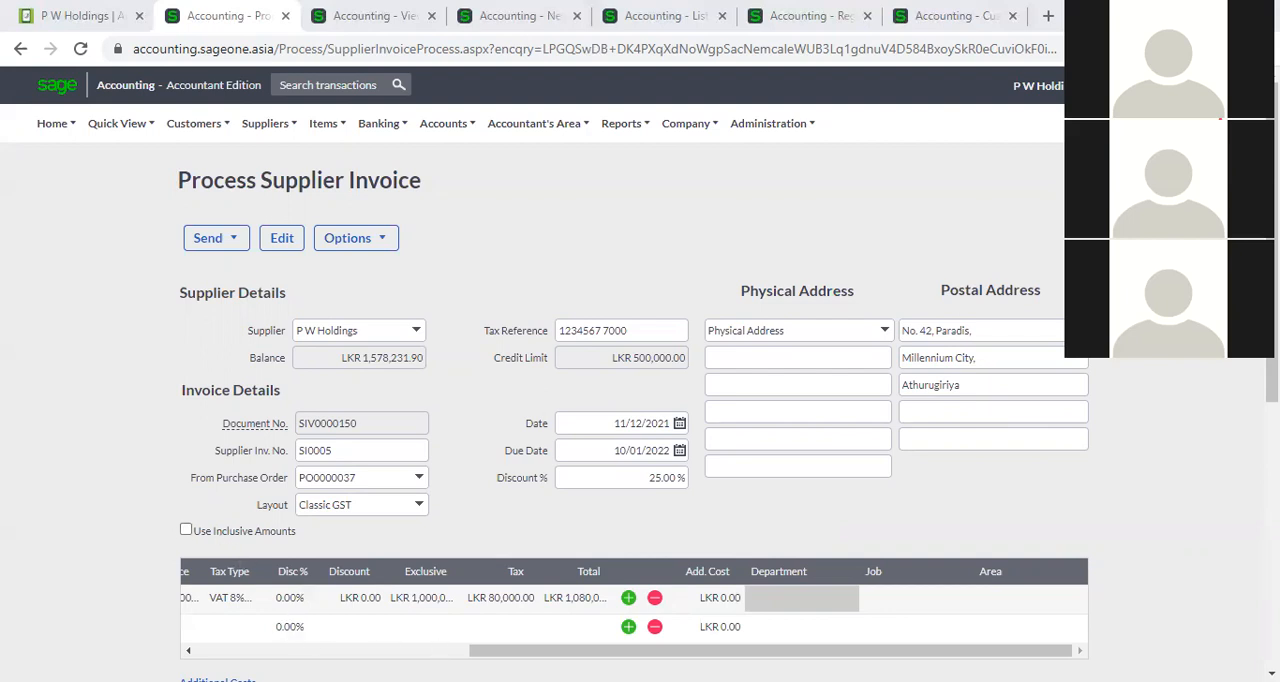
{"action": "left_click_drag", "start_coordinate": [722, 650], "coordinate": [448, 648]}
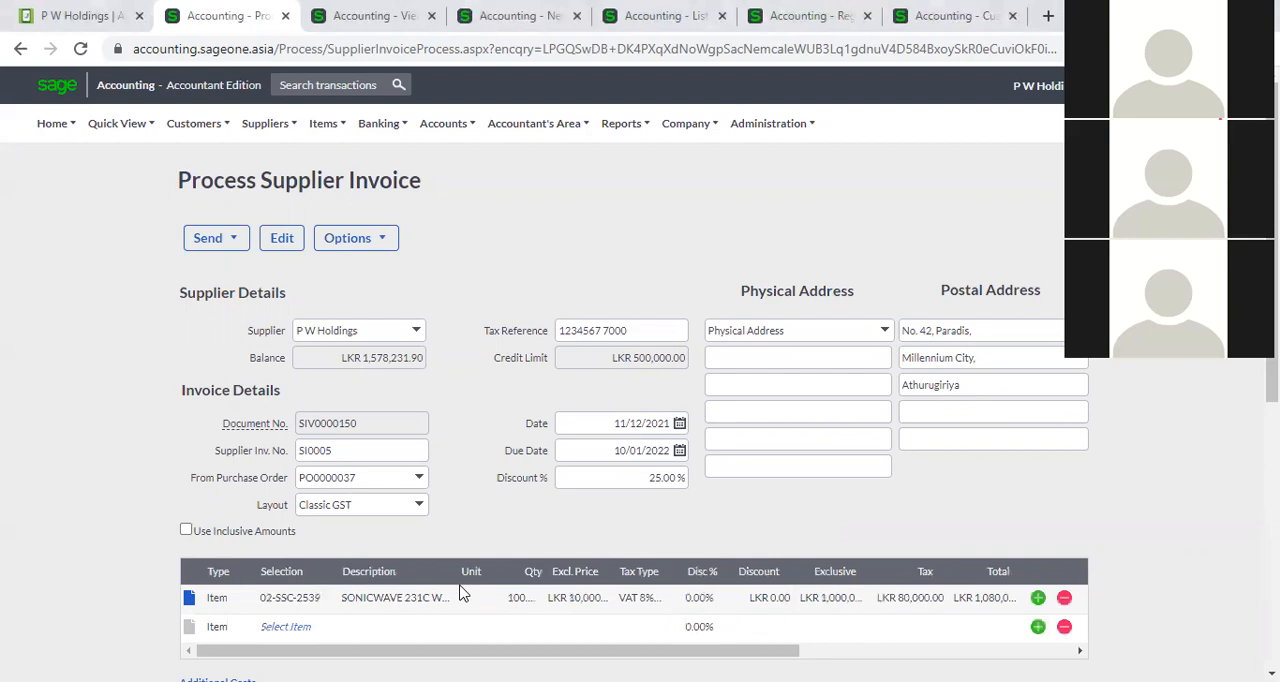
{"action": "scroll", "coordinate": [452, 562], "scroll_direction": "down", "scroll_amount": 2}
{"action": "scroll", "coordinate": [455, 560], "scroll_direction": "down", "scroll_amount": 1}
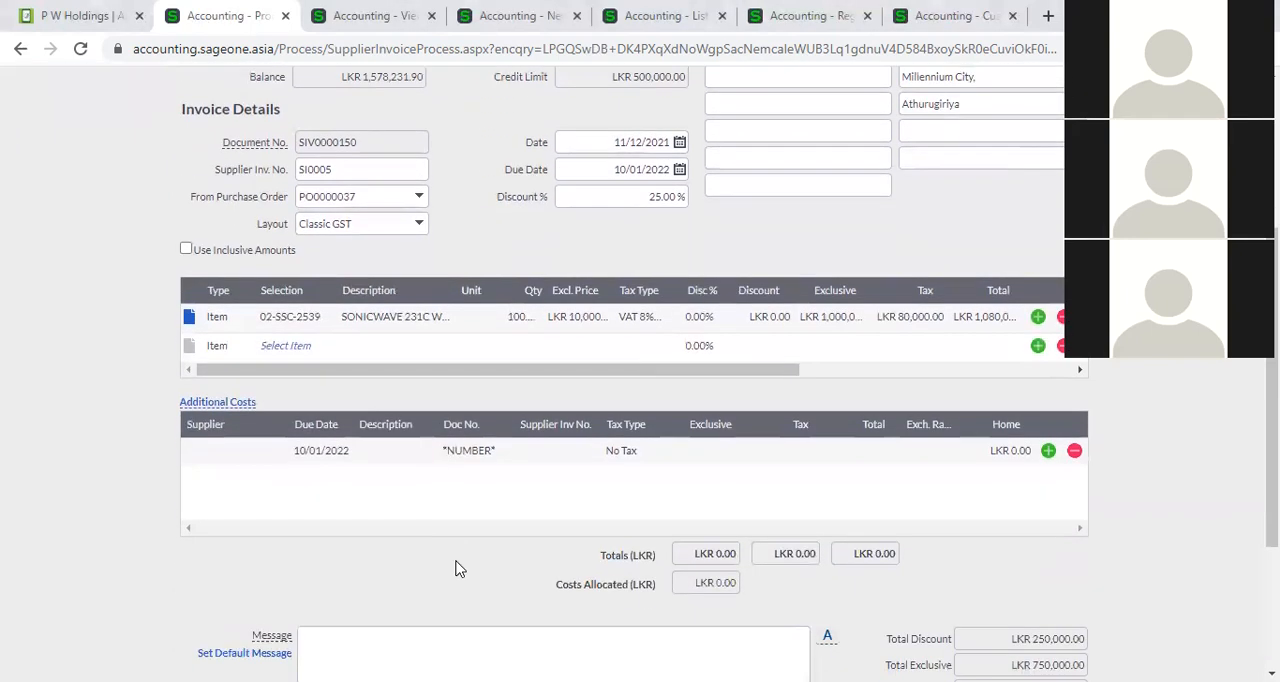
{"action": "scroll", "coordinate": [455, 568], "scroll_direction": "down", "scroll_amount": 2}
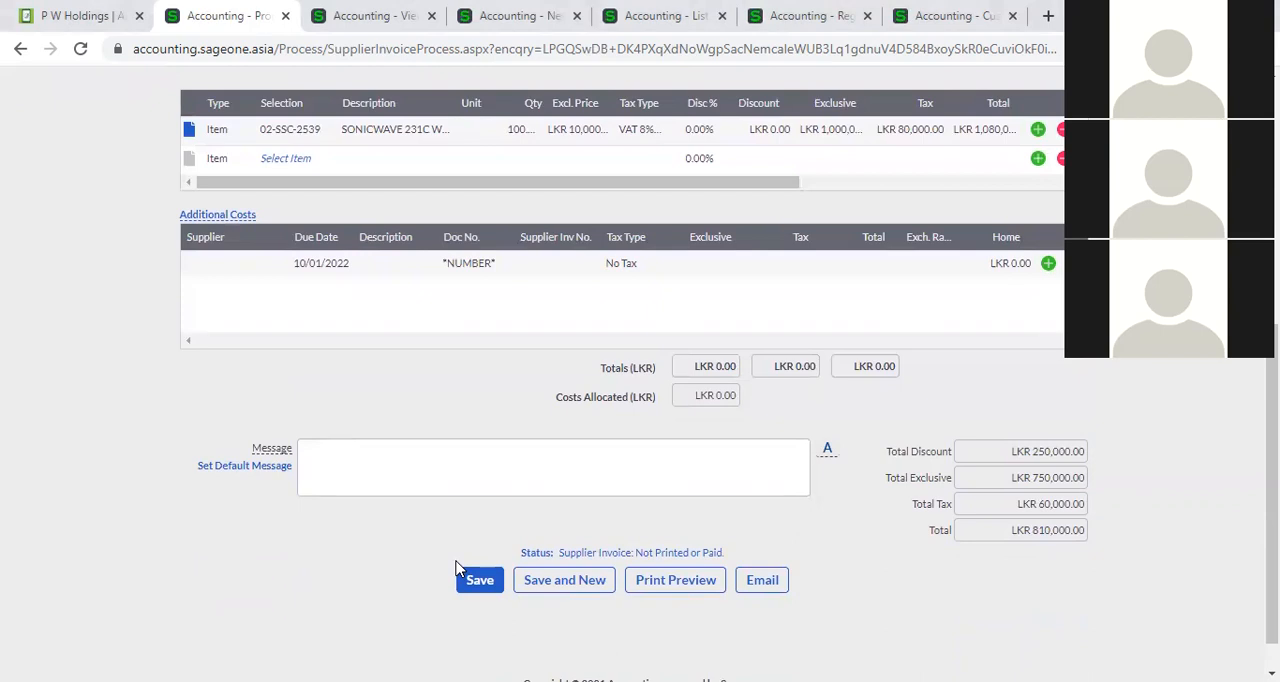
{"action": "scroll", "coordinate": [455, 568], "scroll_direction": "up", "scroll_amount": 5}
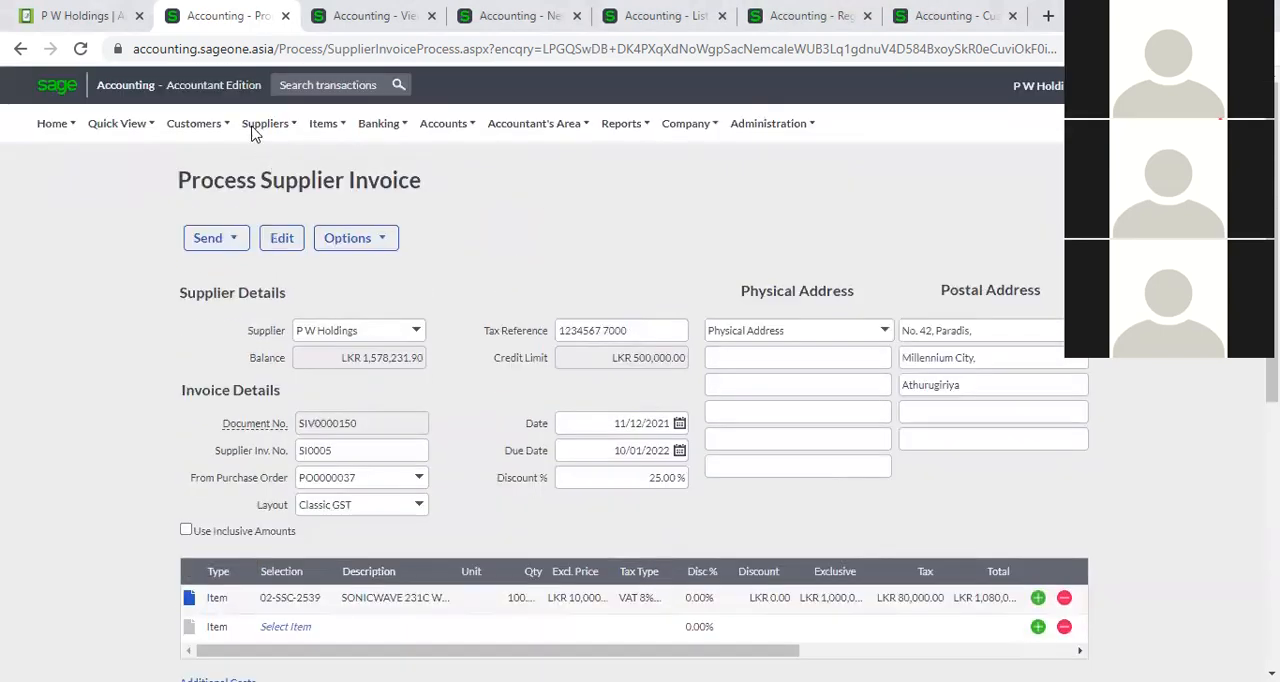
Open the supplier invoices list and sort it by status in descending and ascending order.
{"action": "mouse_move", "coordinate": [265, 123]}
{"action": "mouse_move", "coordinate": [318, 216]}
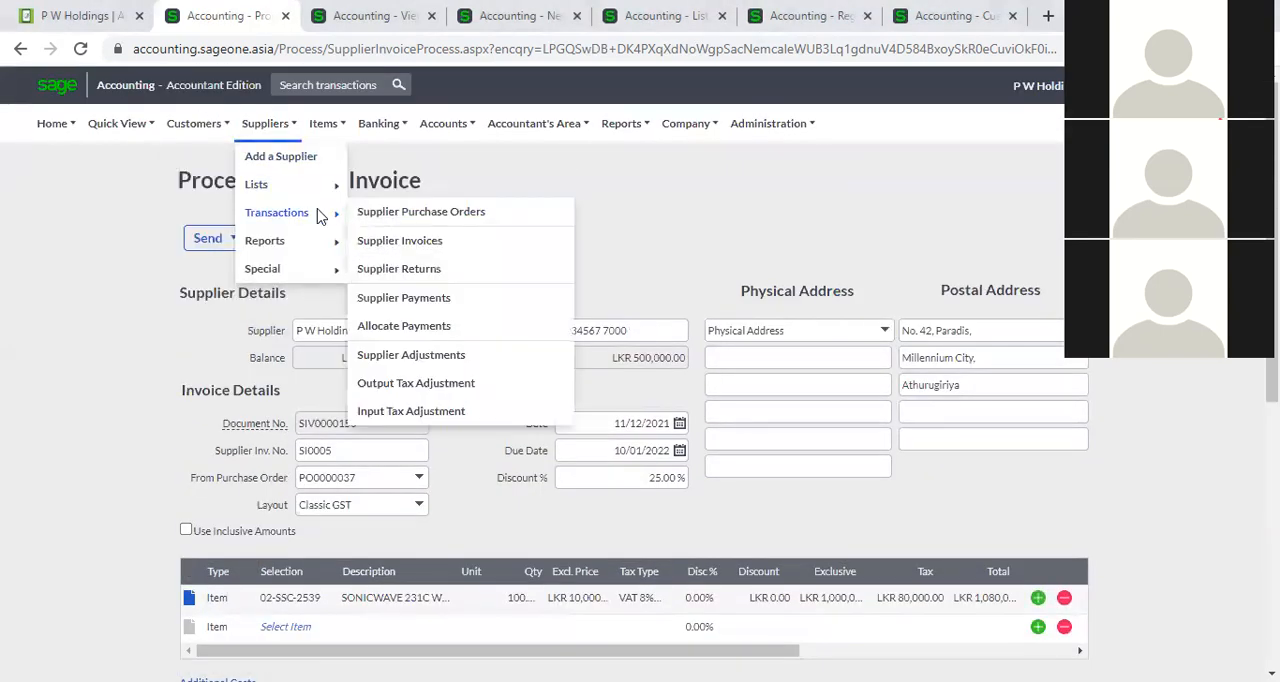
{"action": "left_click", "coordinate": [381, 242]}
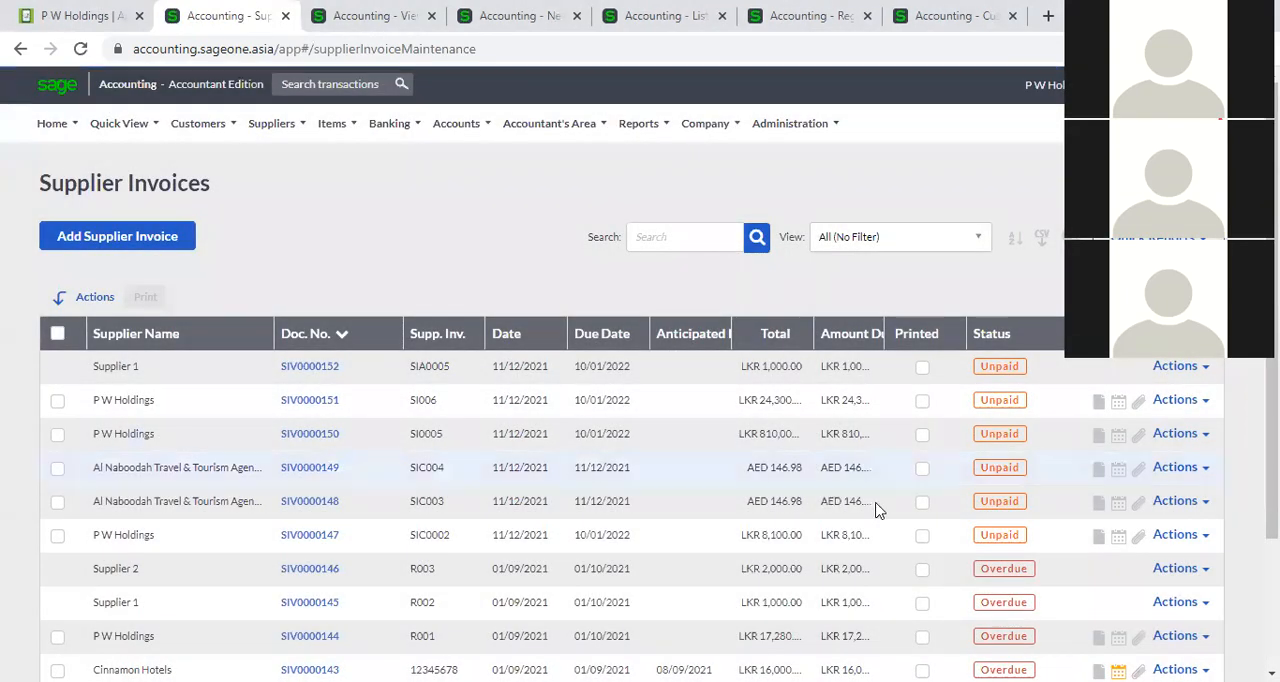
{"action": "scroll", "coordinate": [877, 509], "scroll_direction": "down", "scroll_amount": 2}
{"action": "left_click", "coordinate": [993, 245]}
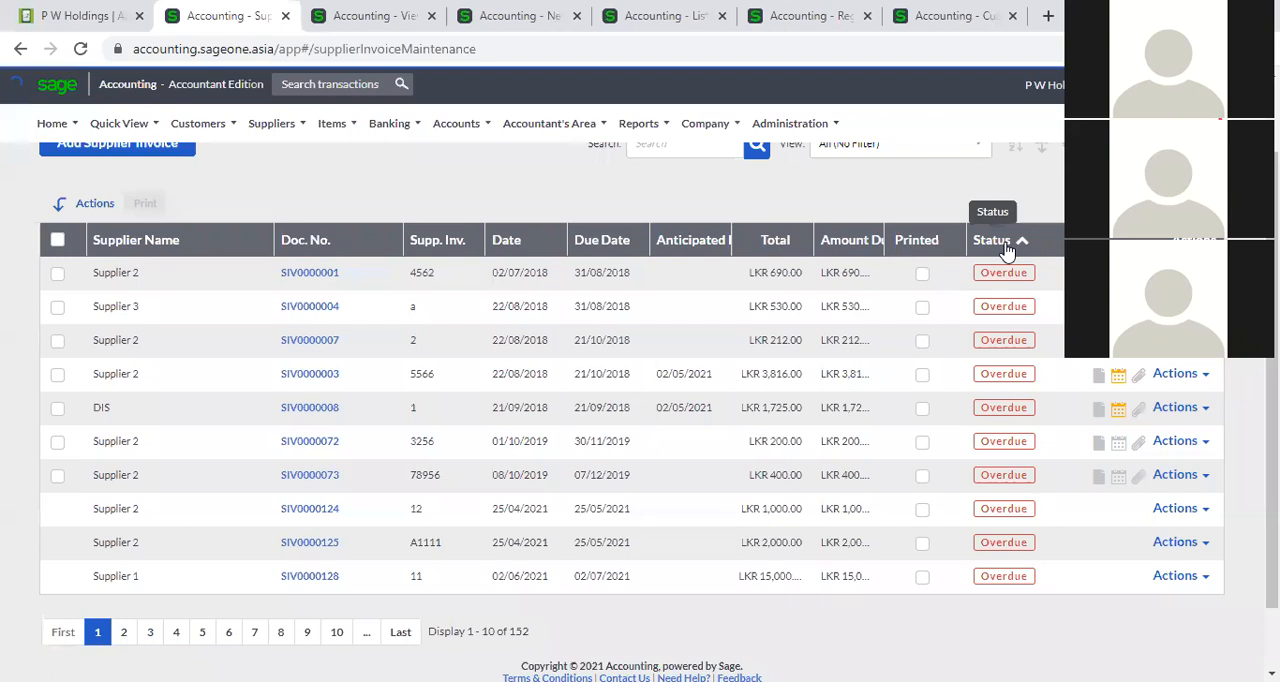
{"action": "left_click", "coordinate": [1008, 248]}
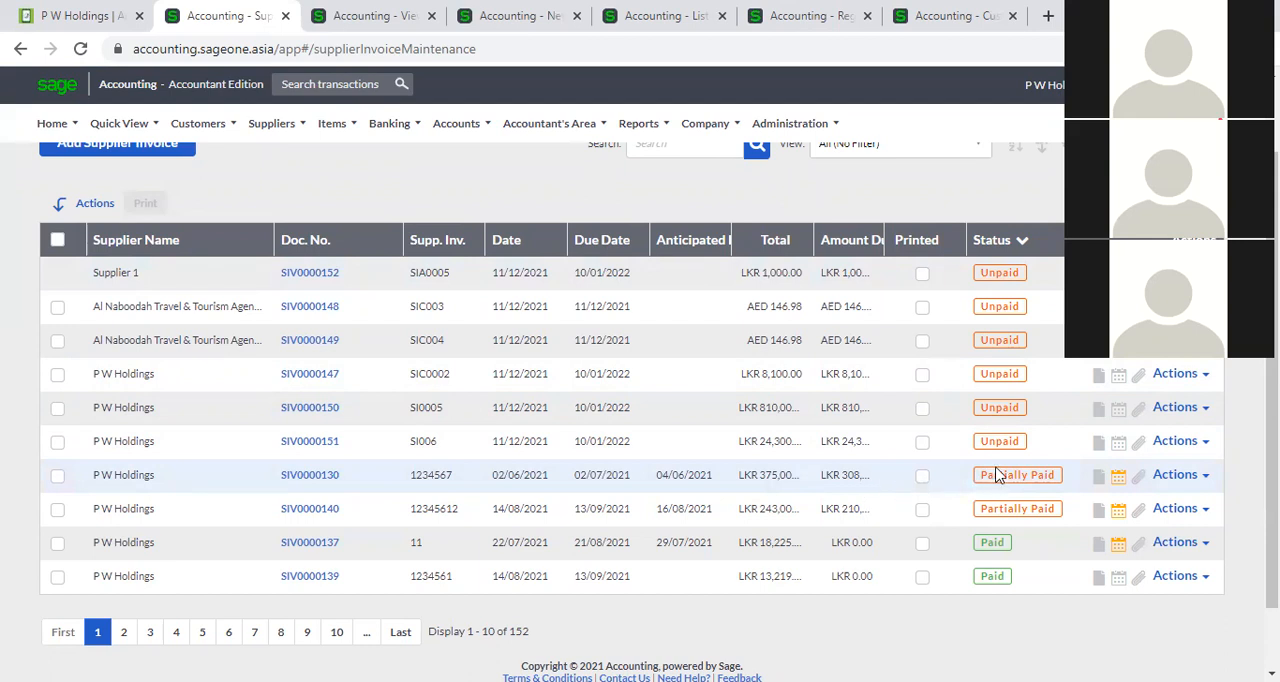
{"action": "left_click", "coordinate": [999, 240]}
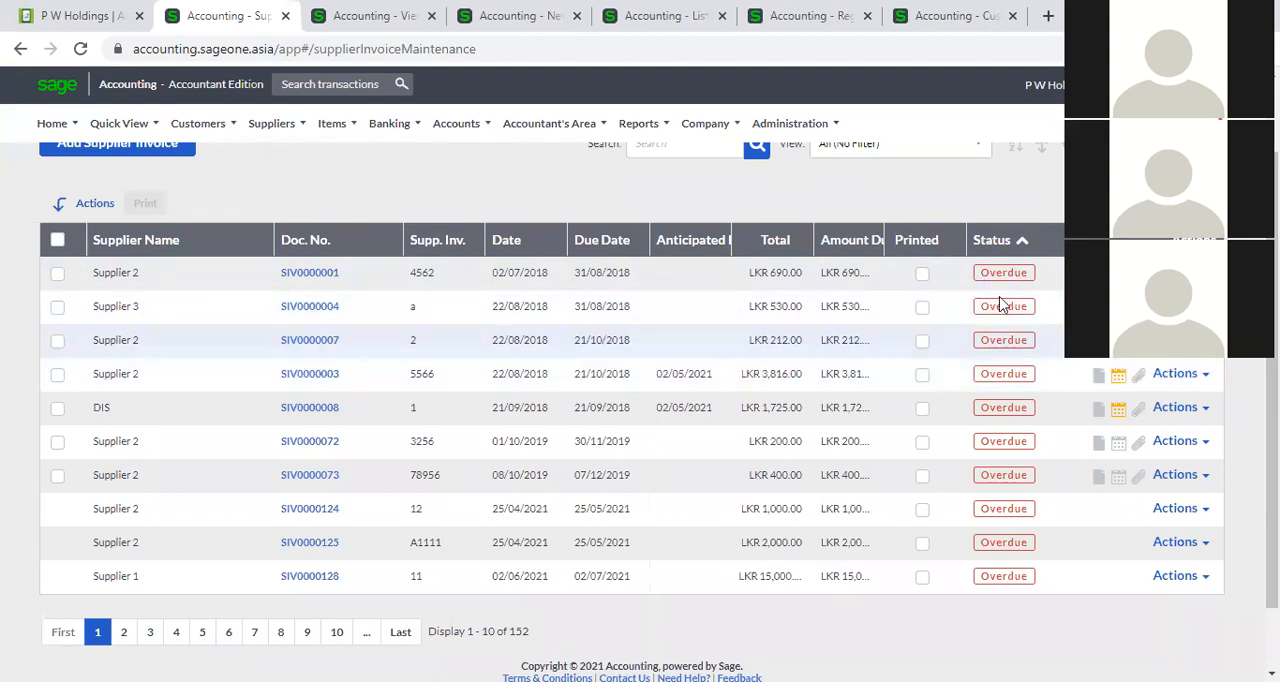
Sort the supplier invoices by supplier name, and switch the sorting to document number.
{"action": "scroll", "coordinate": [537, 320], "scroll_direction": "up", "scroll_amount": 2}
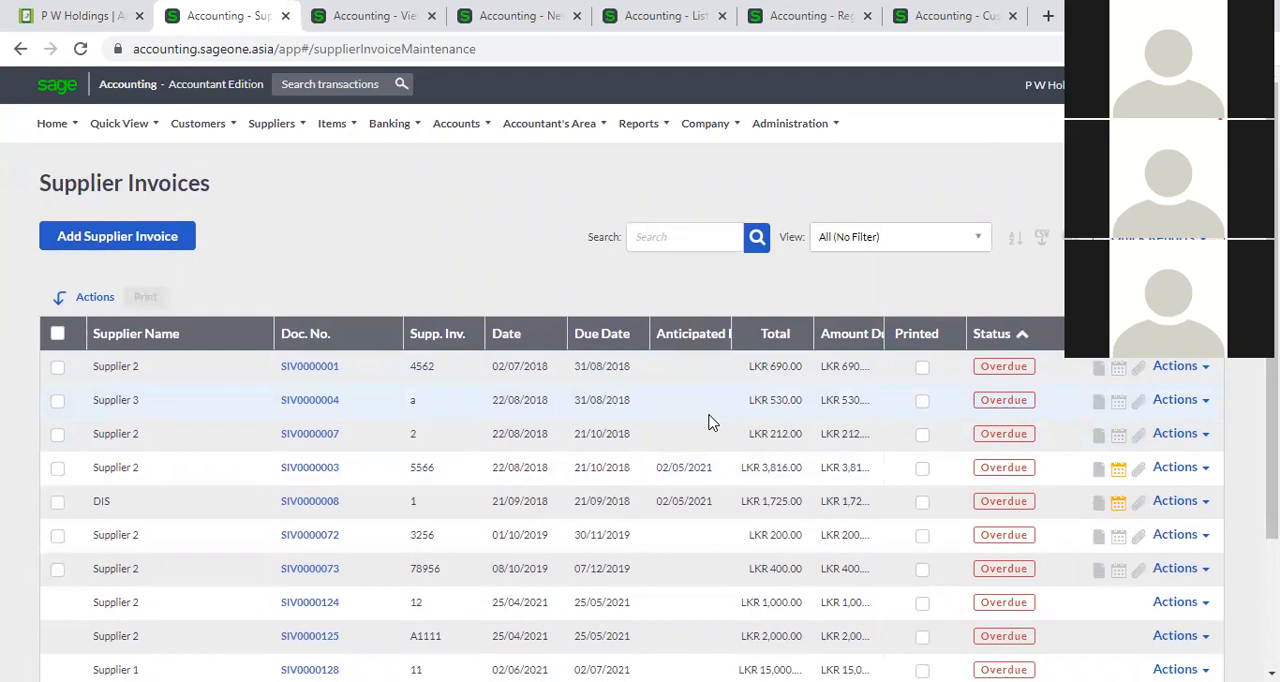
{"action": "left_click", "coordinate": [189, 339]}
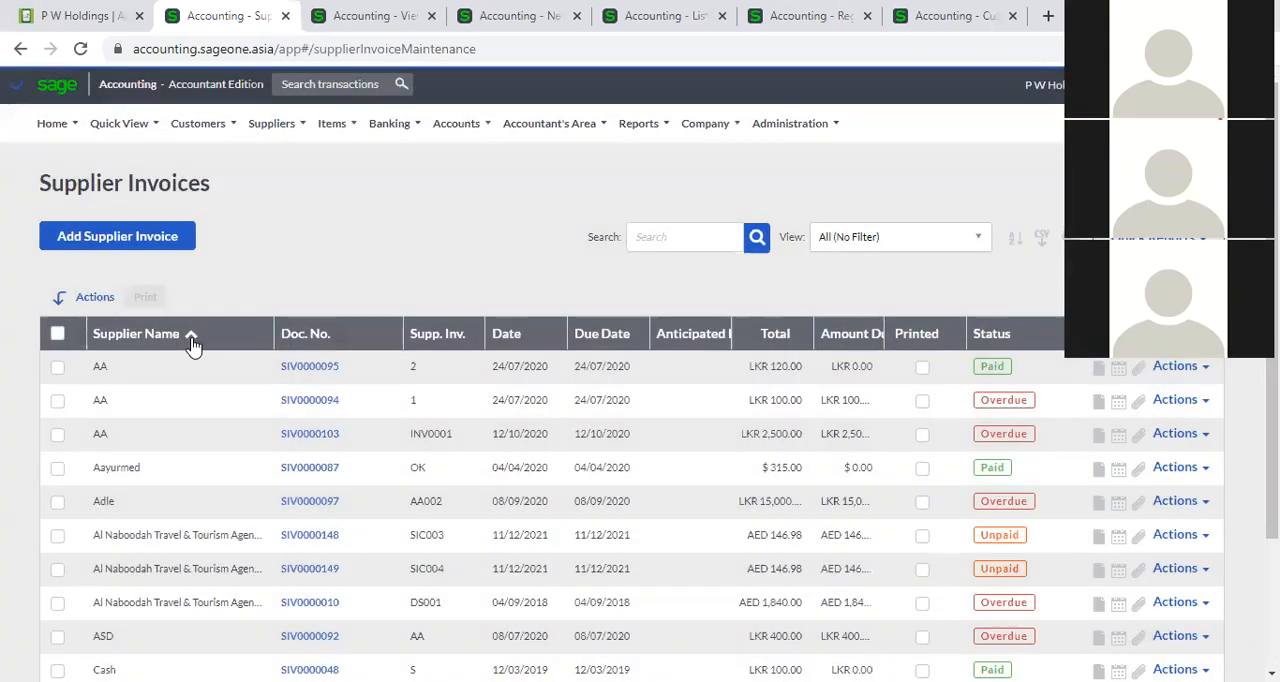
{"action": "left_click", "coordinate": [197, 344]}
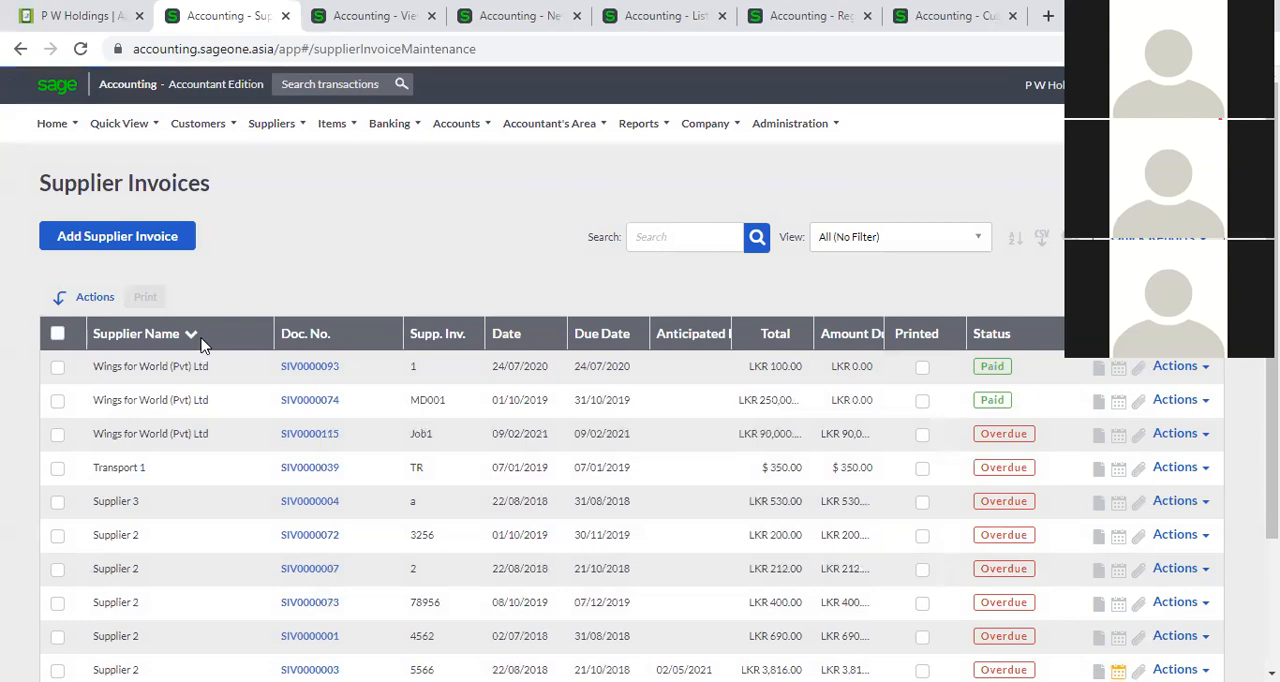
{"action": "left_click", "coordinate": [201, 342]}
{"action": "left_click", "coordinate": [344, 340]}
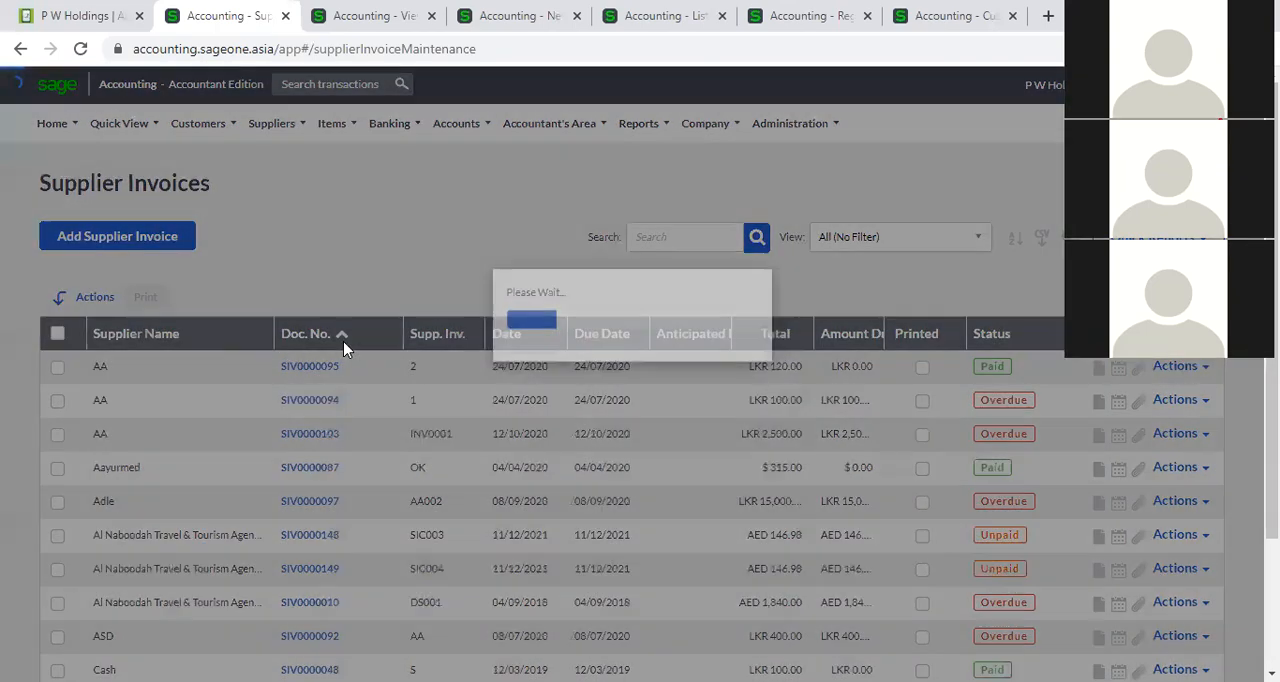